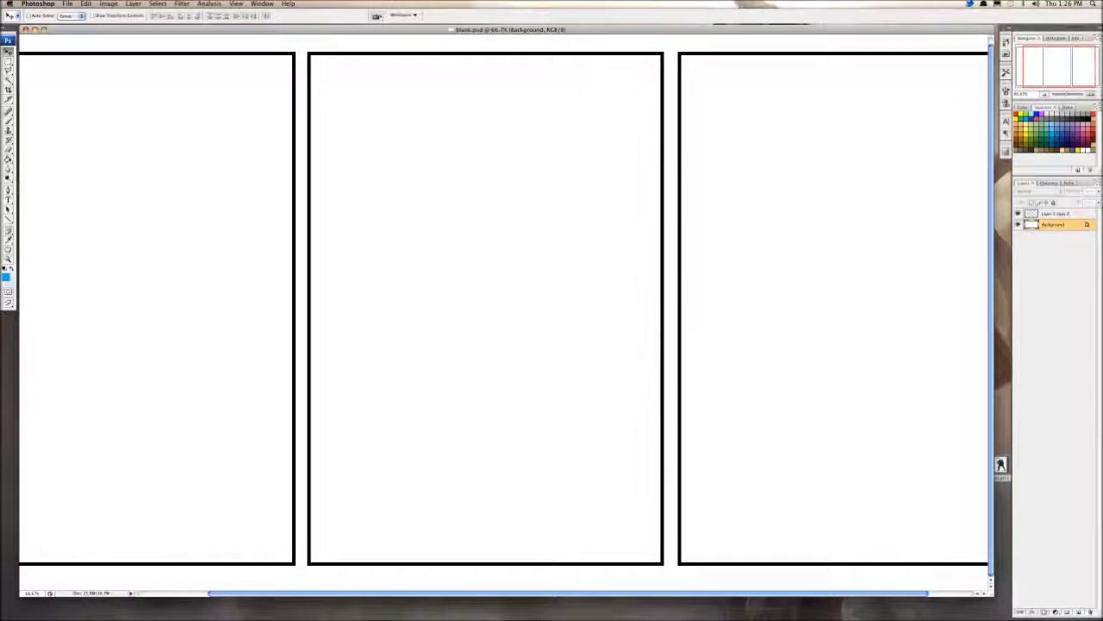
Step: Choose the Brush tool and add a new layer above the Background for sketching
key("b")
left_click(133, 3)
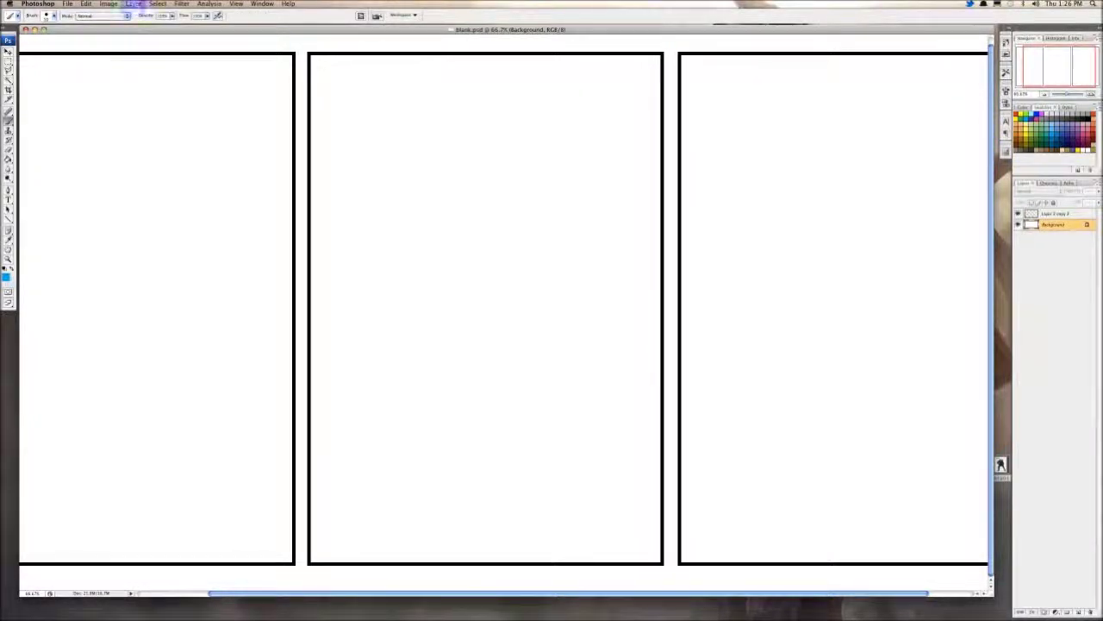
mouse_move(151, 20)
left_click(258, 20)
key("Return")
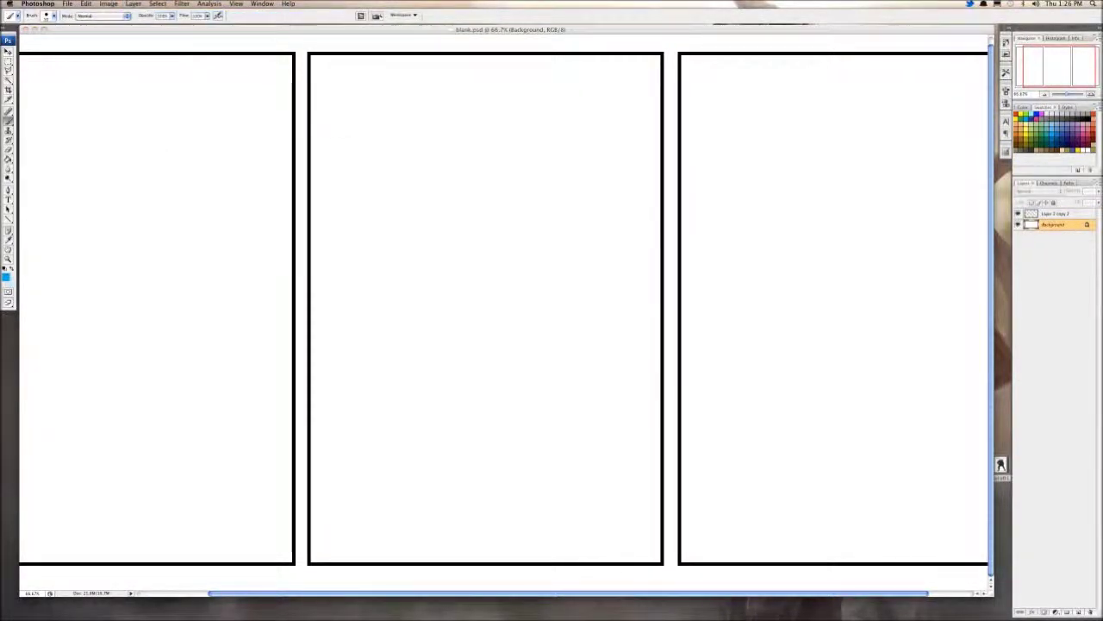
Step: Save the comic template as a new Photoshop file named 9-9-11.psd with maximized compatibility
left_click(67, 4)
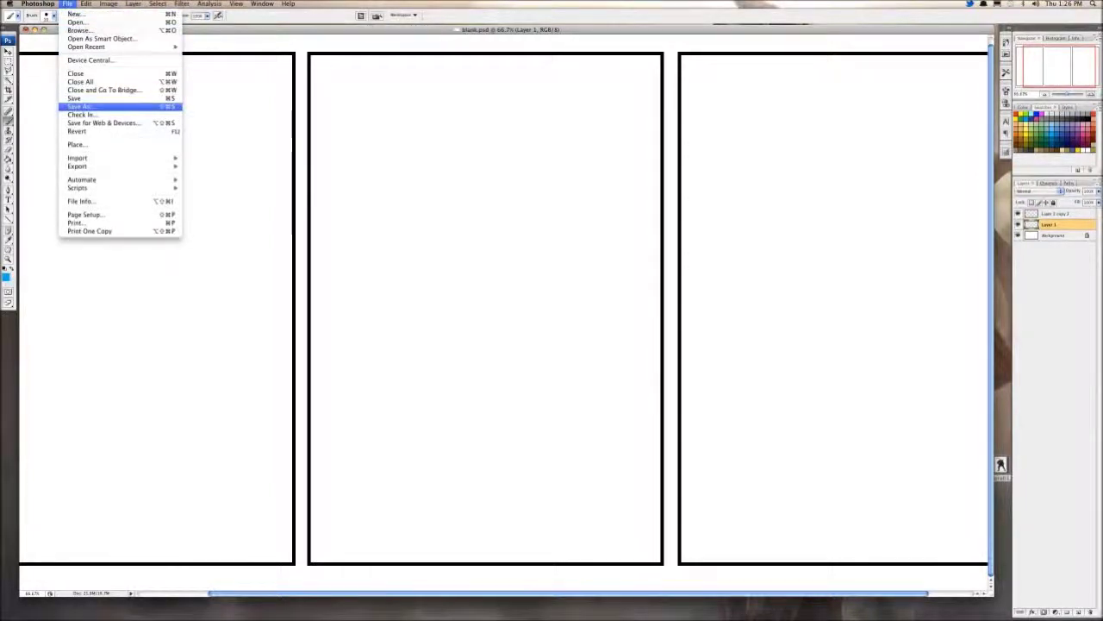
left_click(79, 106)
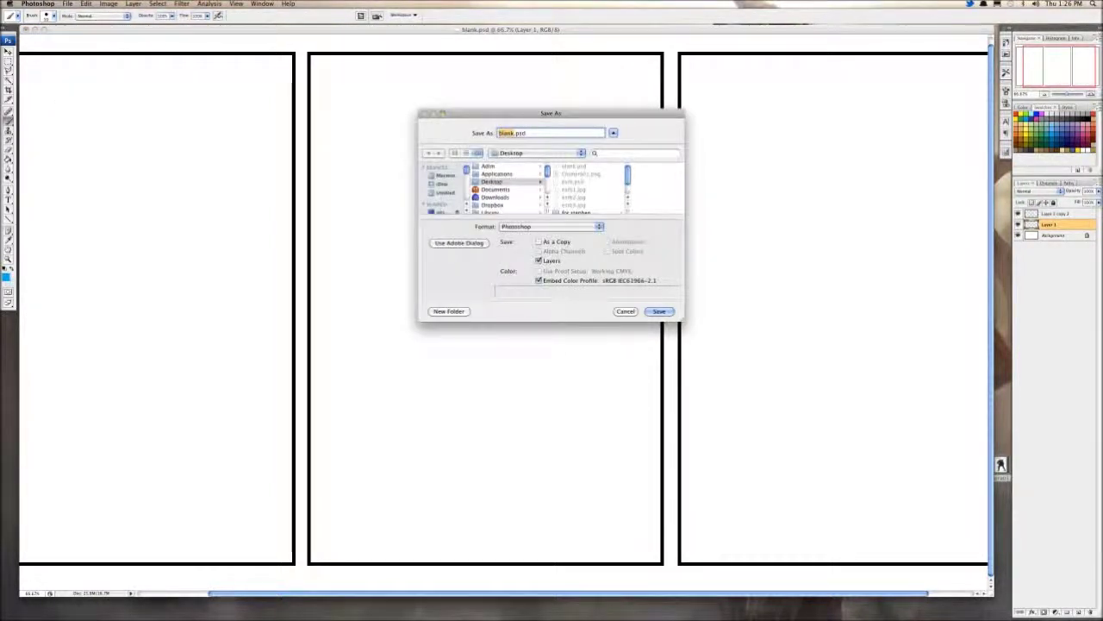
type("9-9-11")
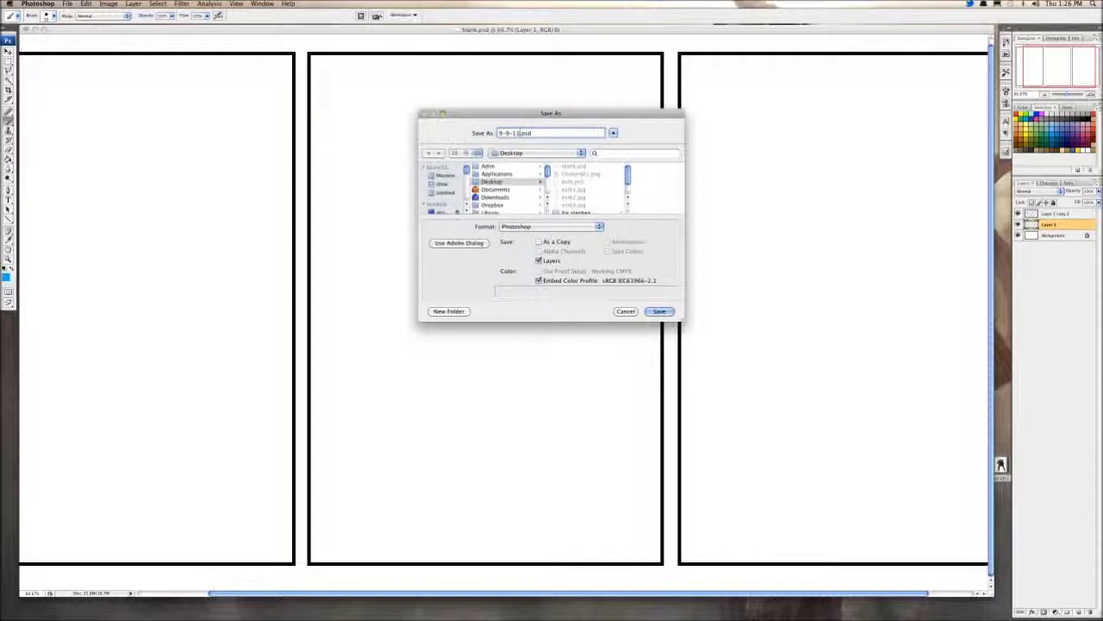
key("Return")
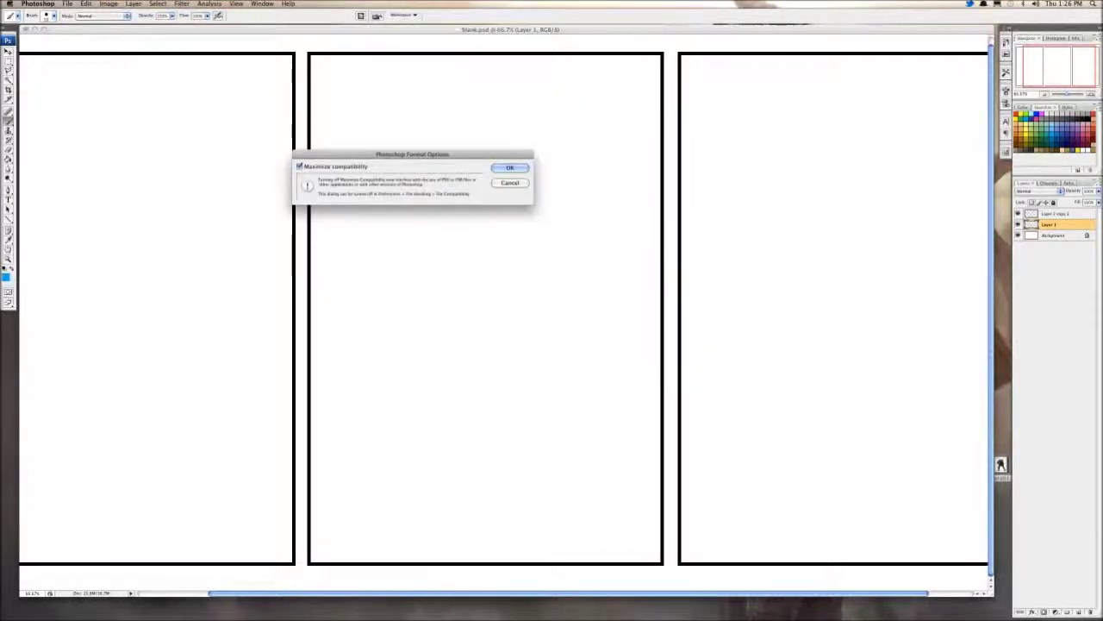
left_click(510, 169)
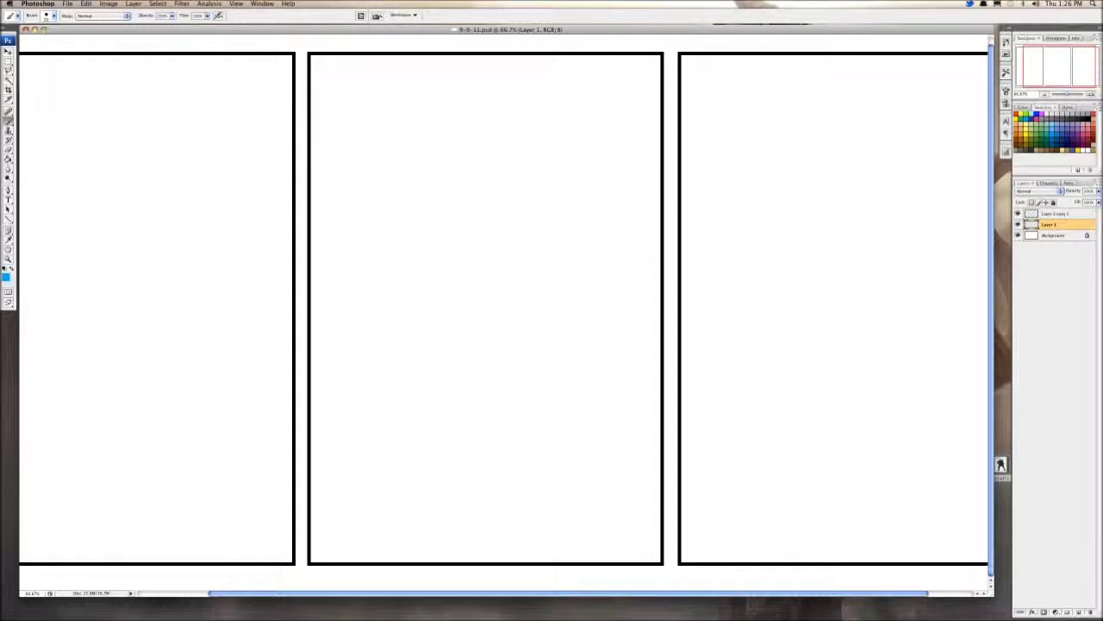
scroll(505, 310, "left", 3)
scroll(505, 311, "right", 3)
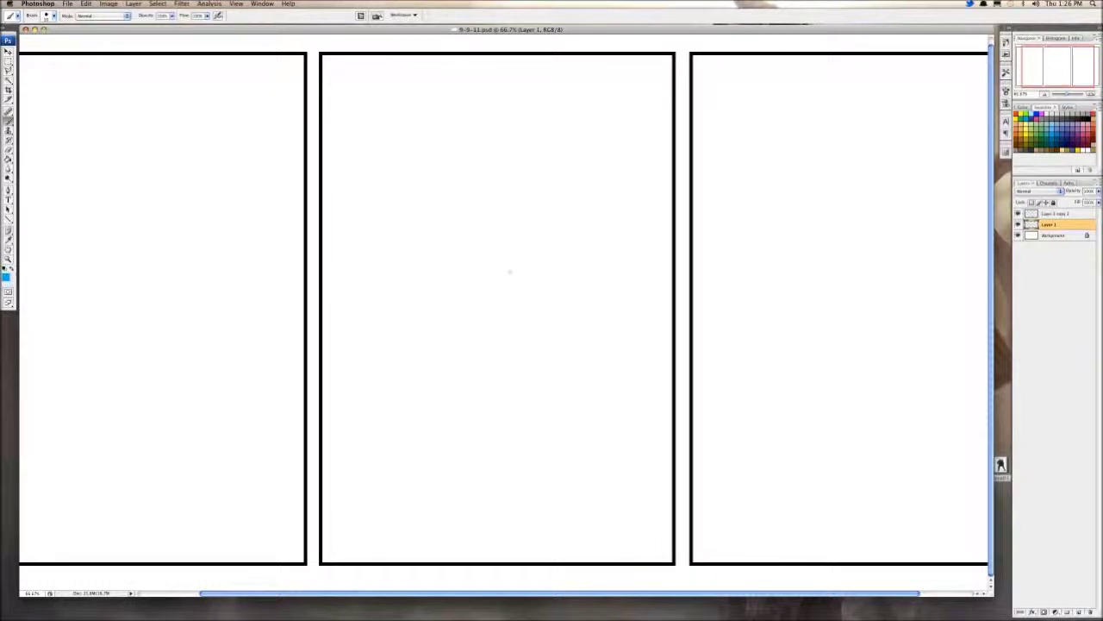
left_click_drag(530, 230, 562, 317)
key("super+z")
scroll(504, 307, "right", 2)
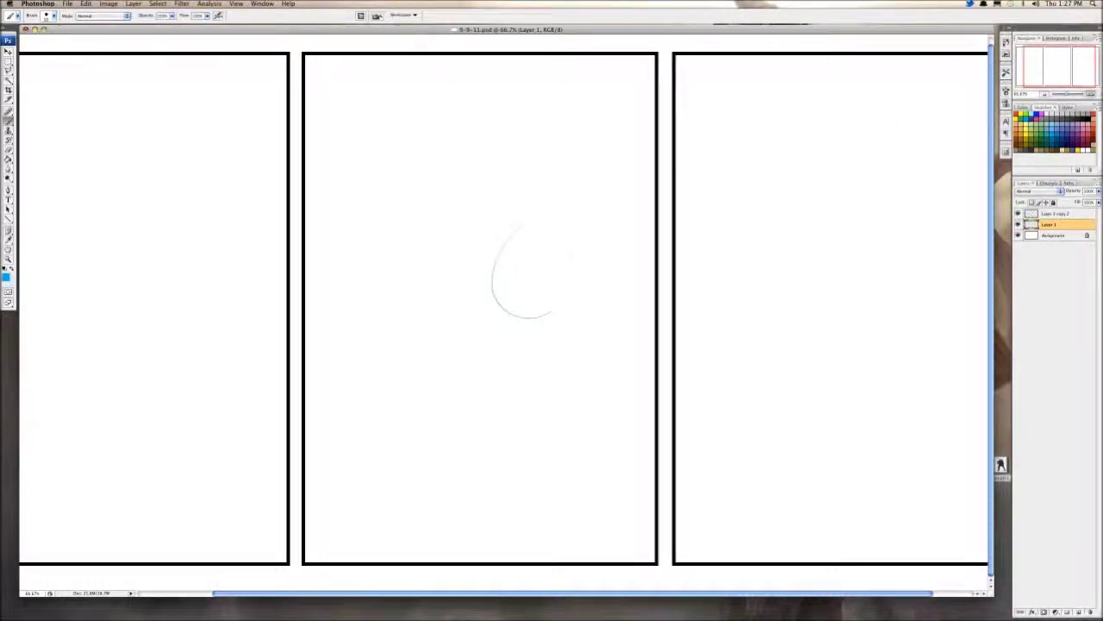
key("super+equal")
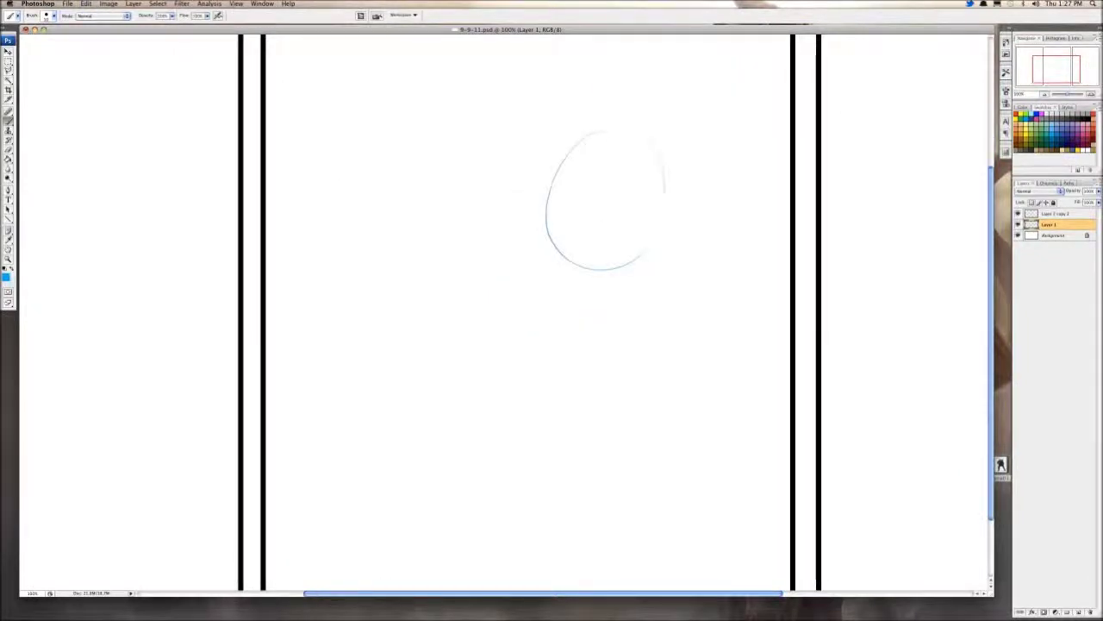
key("super+z")
Step: Sketch an oval head with curved face guidelines in blue near the left edge of the middle panel
mouse_move(316, 178)
left_mouse_down()
mouse_move(374, 247)
mouse_move(393, 192)
mouse_move(352, 140)
mouse_move(343, 139)
mouse_move(422, 221)
mouse_move(397, 278)
left_mouse_up()
left_click_drag(301, 222, 430, 219)
left_click_drag(365, 167, 387, 298)
mouse_move(300, 228)
left_mouse_down()
mouse_move(358, 309)
mouse_move(420, 222)
left_mouse_up()
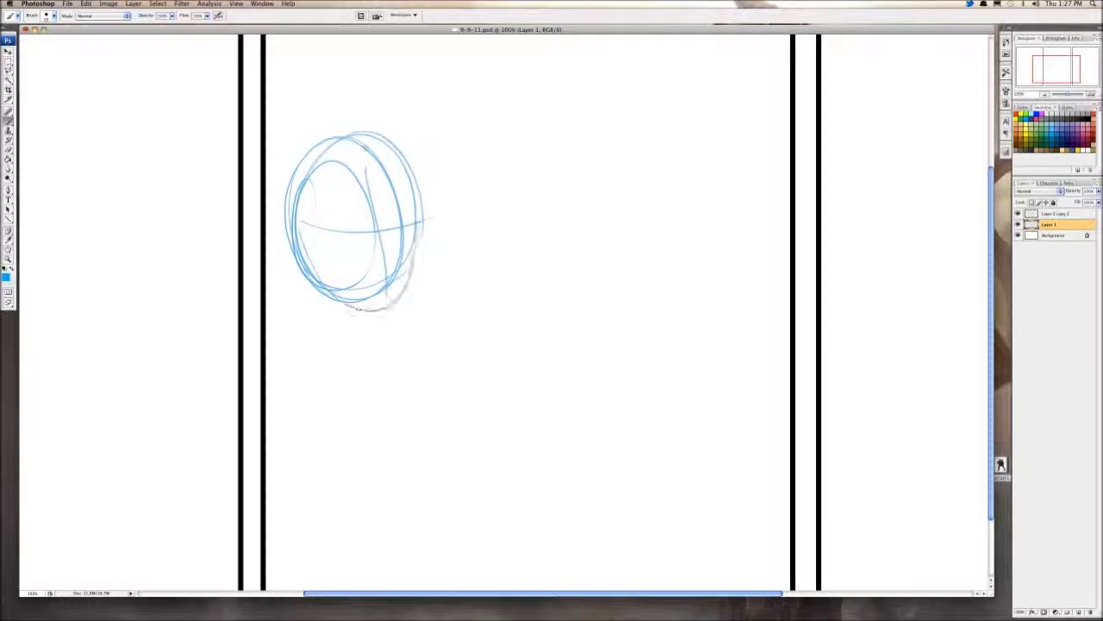
left_click_drag(319, 193, 331, 287)
Step: Sketch two sloping body lines below the left head, spreading apart toward the bottom of the middle panel
mouse_move(419, 218)
left_mouse_down()
mouse_move(383, 317)
mouse_move(420, 216)
mouse_move(335, 227)
mouse_move(254, 465)
left_mouse_up()
left_click_drag(394, 235, 399, 527)
key("super+z")
left_click_drag(323, 233, 267, 501)
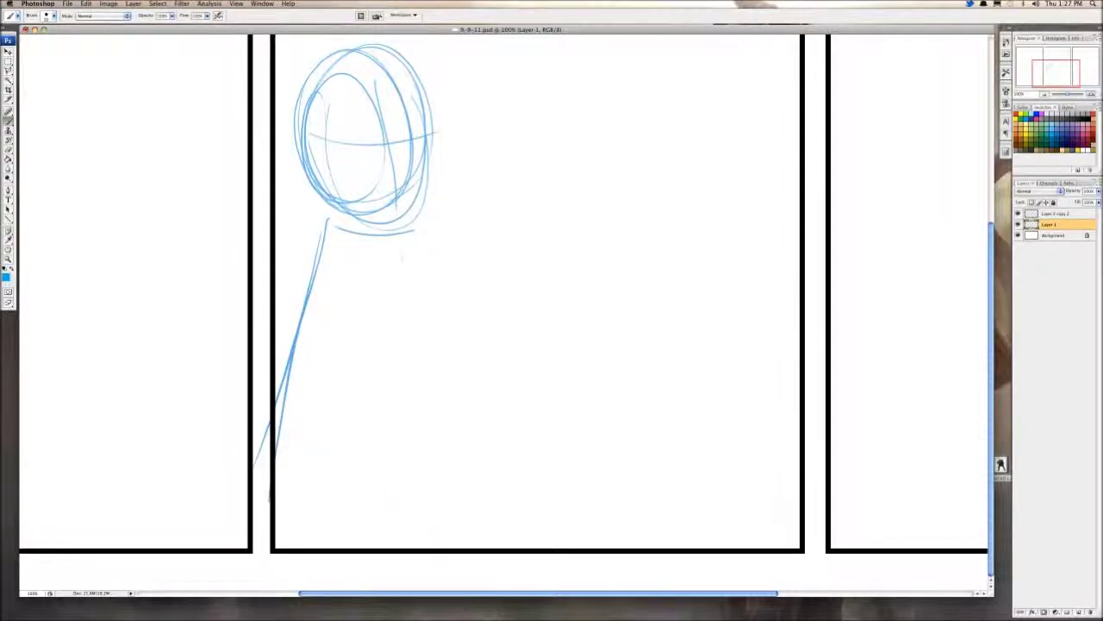
left_click_drag(403, 255, 450, 533)
left_click_drag(301, 334, 357, 434)
key("super+z")
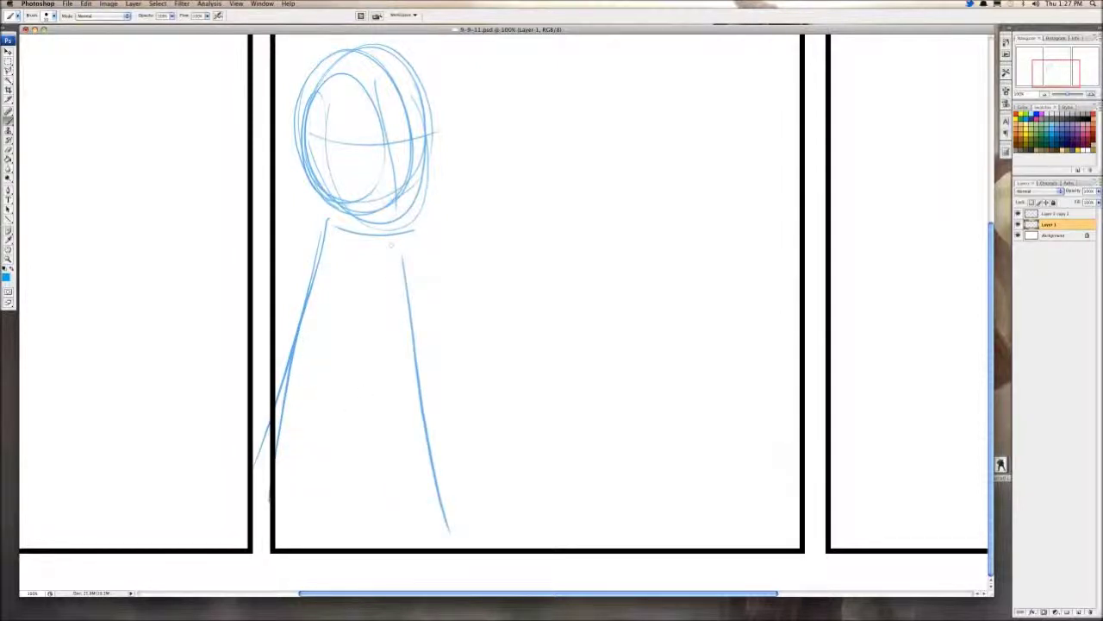
left_click_drag(390, 243, 448, 321)
scroll(448, 322, "right", 2)
scroll(448, 322, "up", 1)
key("super+z")
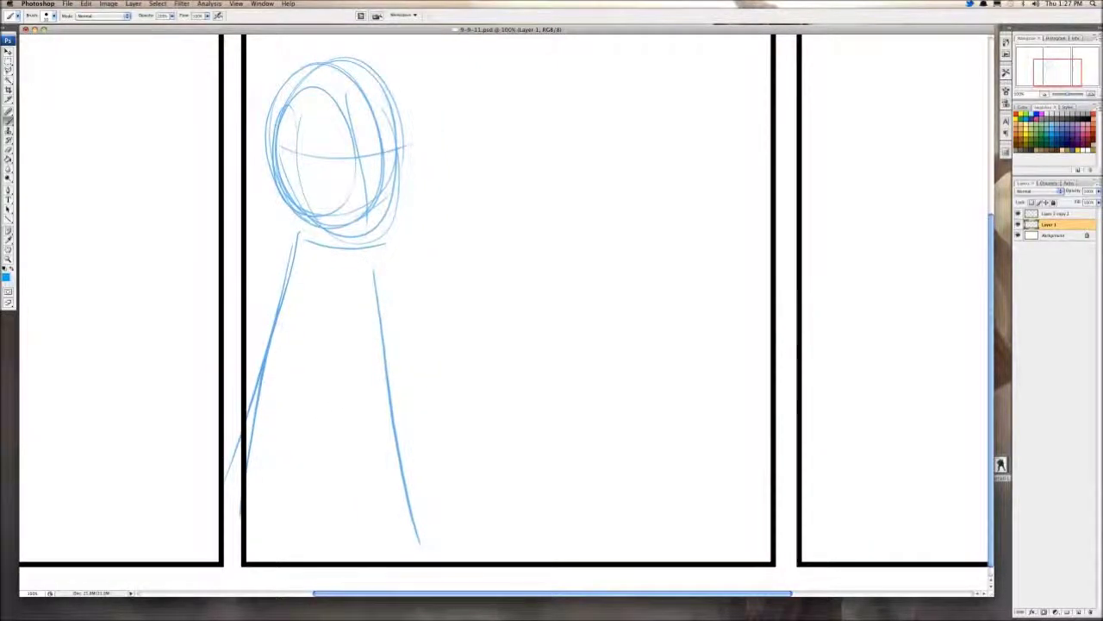
scroll(517, 302, "right", 2)
scroll(517, 302, "up", 1)
mouse_move(565, 116)
left_mouse_down()
mouse_move(592, 261)
mouse_move(616, 95)
left_mouse_up()
left_click_drag(535, 138, 528, 207)
left_click_drag(608, 91, 528, 223)
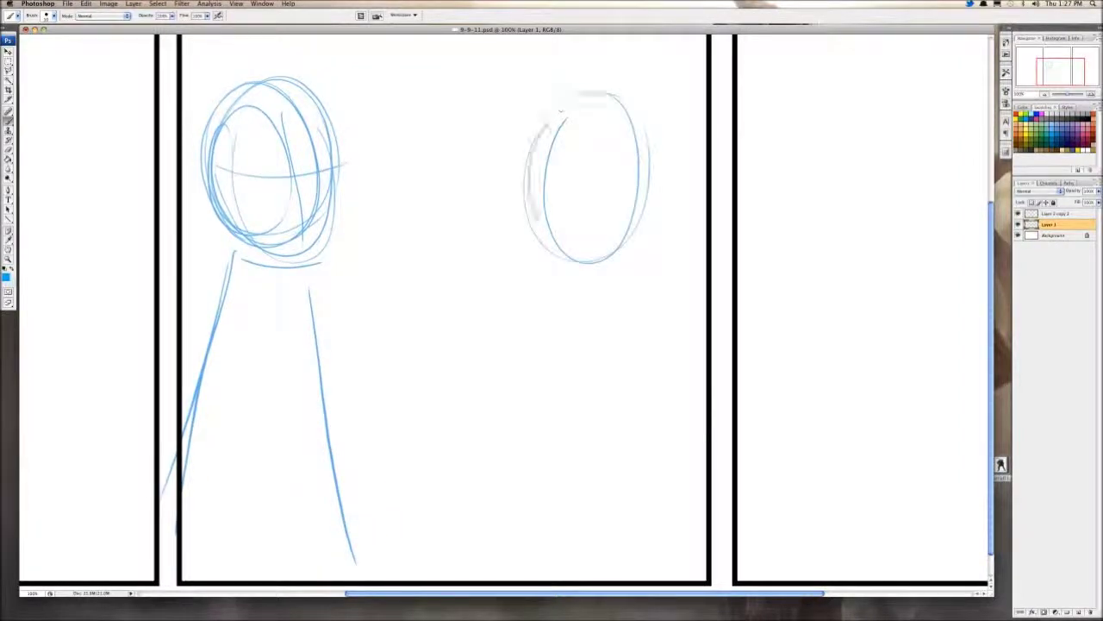
mouse_move(530, 155)
left_mouse_down()
mouse_move(629, 252)
mouse_move(572, 272)
mouse_move(540, 443)
left_mouse_up()
key("super+z")
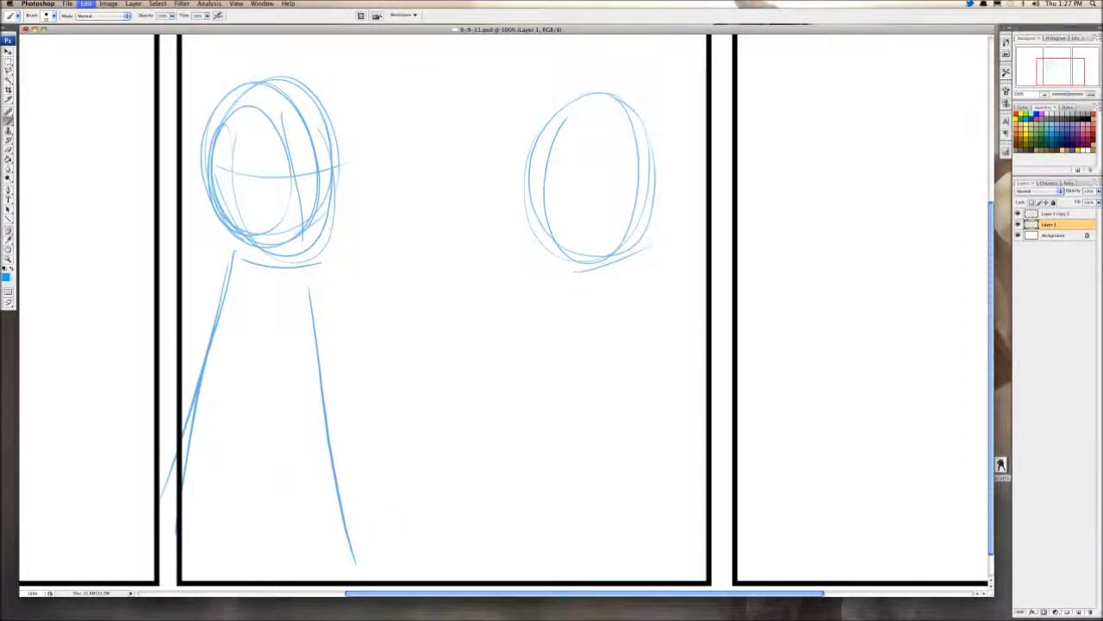
key("super+z")
key("super+z")
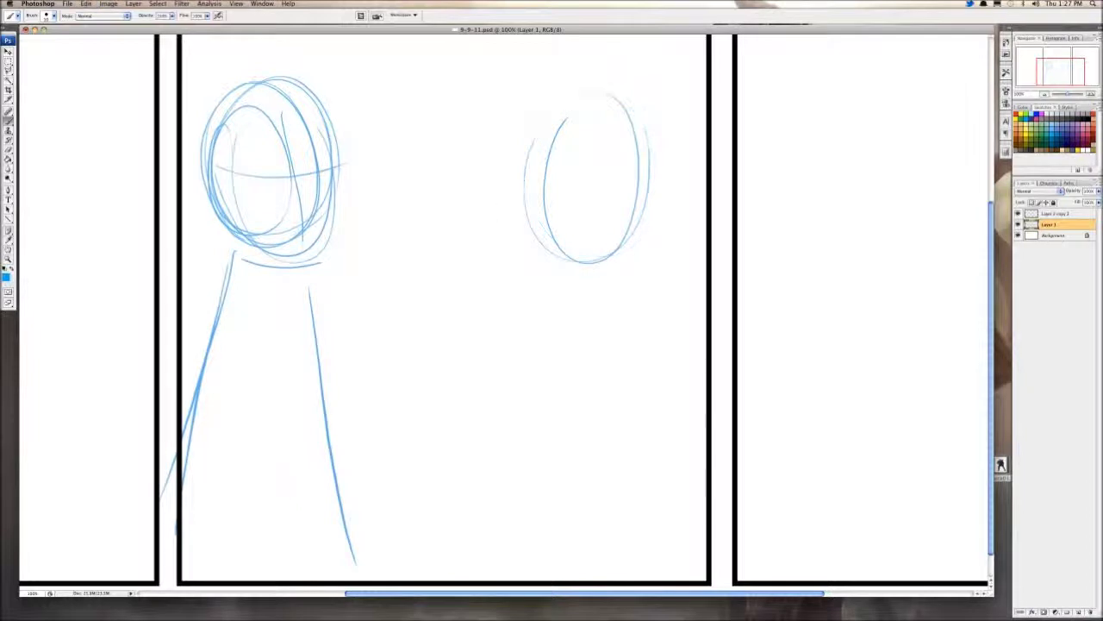
key("super+z")
key("super+z")
Step: Sketch a second figure with an oval head, rounded back and curved belly in the right half of the middle panel
left_click_drag(493, 195, 566, 262)
left_click_drag(496, 168, 560, 292)
left_click_drag(599, 177, 500, 159)
mouse_move(576, 193)
left_mouse_down()
mouse_move(702, 371)
mouse_move(649, 312)
mouse_move(653, 246)
mouse_move(693, 341)
left_mouse_up()
mouse_move(494, 265)
left_mouse_down()
mouse_move(528, 496)
mouse_move(508, 494)
mouse_move(499, 518)
left_mouse_up()
mouse_move(503, 504)
left_mouse_down()
mouse_move(614, 515)
mouse_move(661, 479)
left_mouse_up()
mouse_move(516, 435)
left_mouse_down()
mouse_move(622, 515)
mouse_move(698, 429)
left_mouse_up()
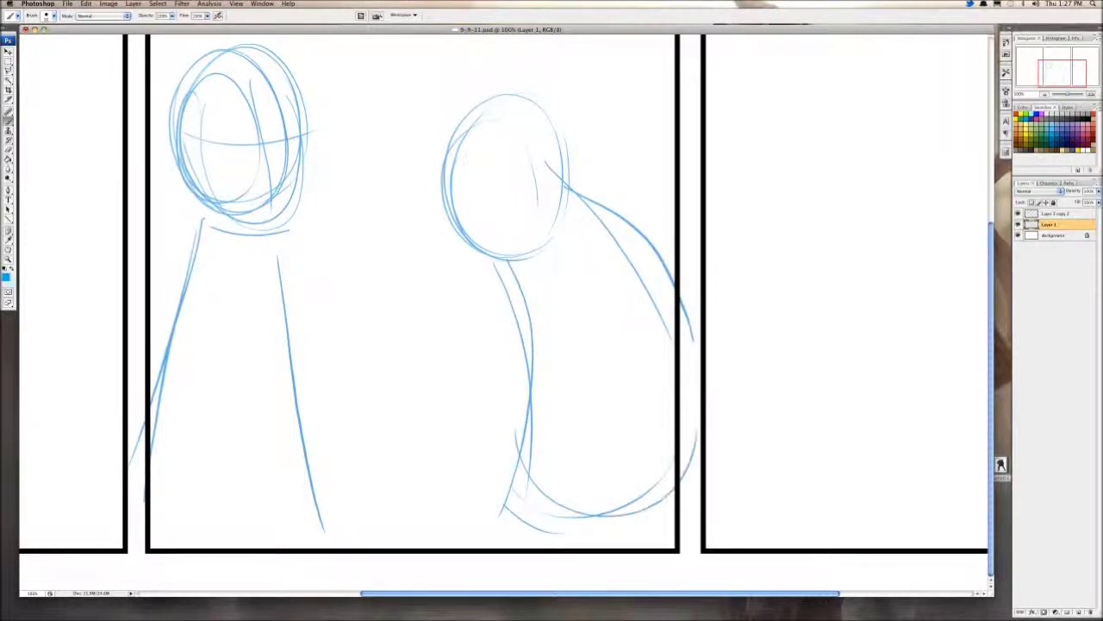
Step: Sketch an ear on the outer side of the left head and look at the open character reference image
mouse_move(362, 224)
left_mouse_down()
mouse_move(545, 241)
mouse_move(570, 307)
left_mouse_up()
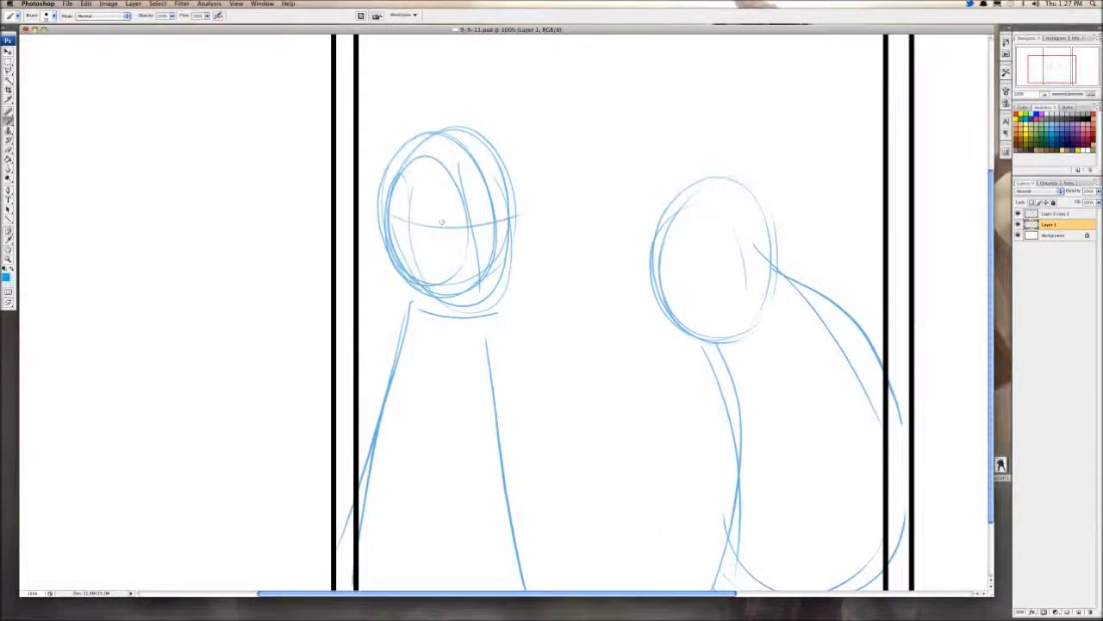
left_click_drag(386, 224, 366, 207)
key("ctrl+Tab")
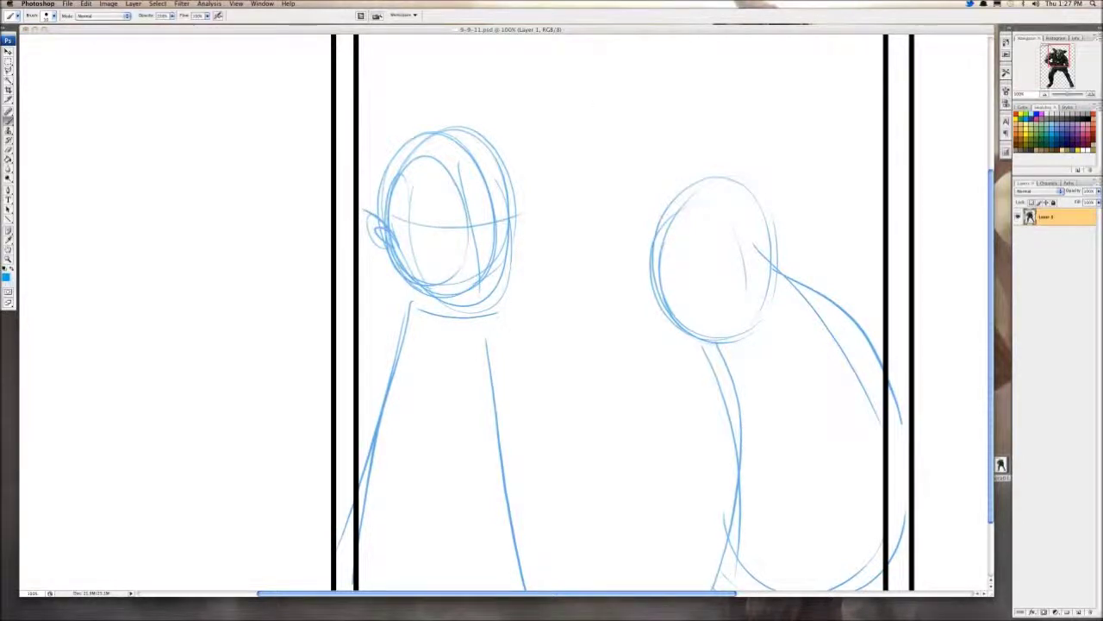
key("ctrl+Tab")
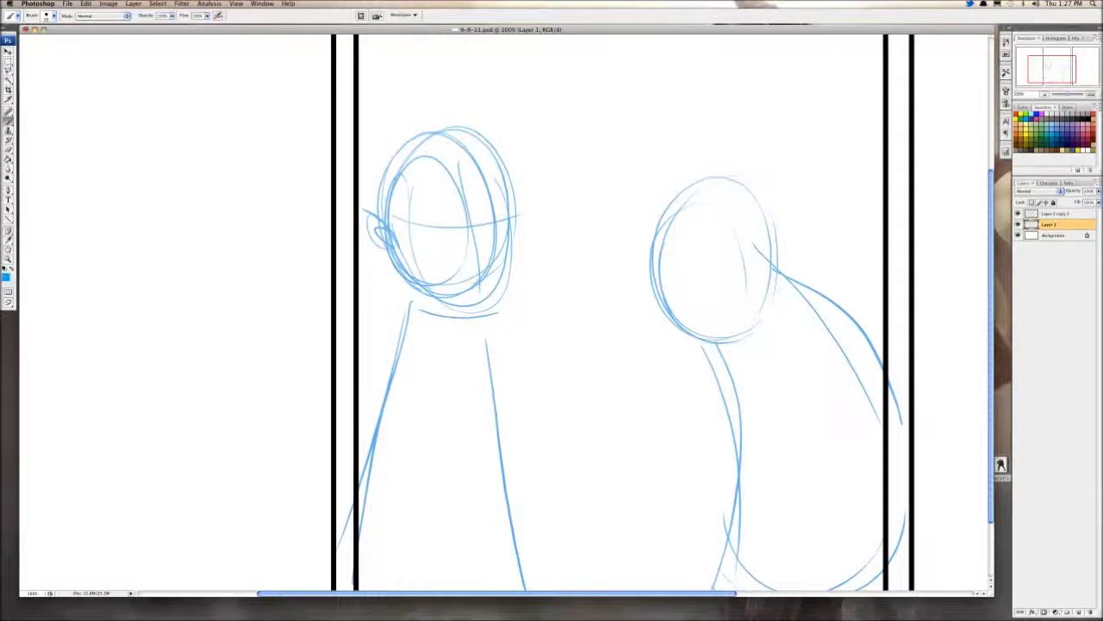
Step: Reinforce the left head's jaw, cheek and skull contours with additional overlapping strokes
left_click_drag(507, 312, 493, 271)
left_click_drag(394, 223, 465, 256)
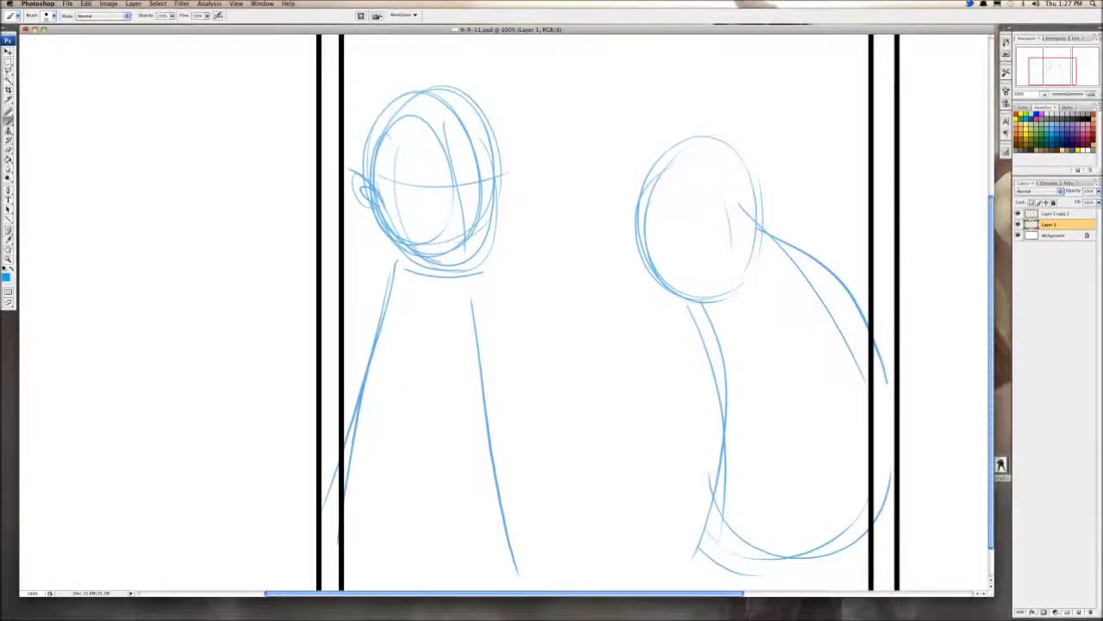
left_click_drag(495, 198, 472, 271)
mouse_move(498, 167)
left_mouse_down()
mouse_move(481, 273)
mouse_move(498, 218)
left_mouse_up()
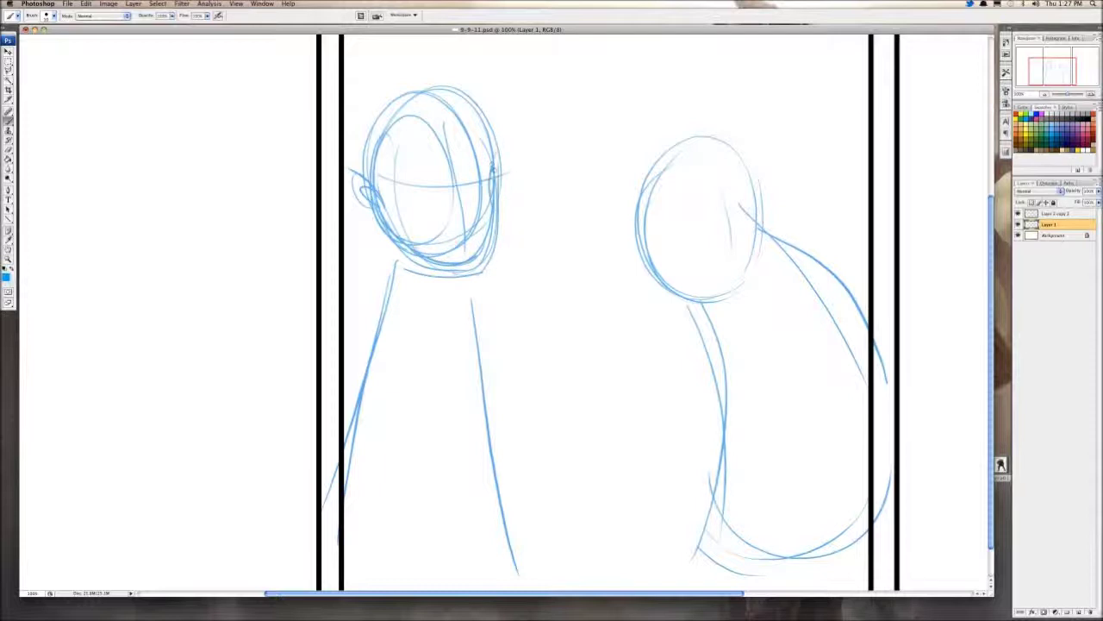
mouse_move(457, 88)
left_mouse_down()
mouse_move(497, 147)
mouse_move(365, 123)
left_mouse_up()
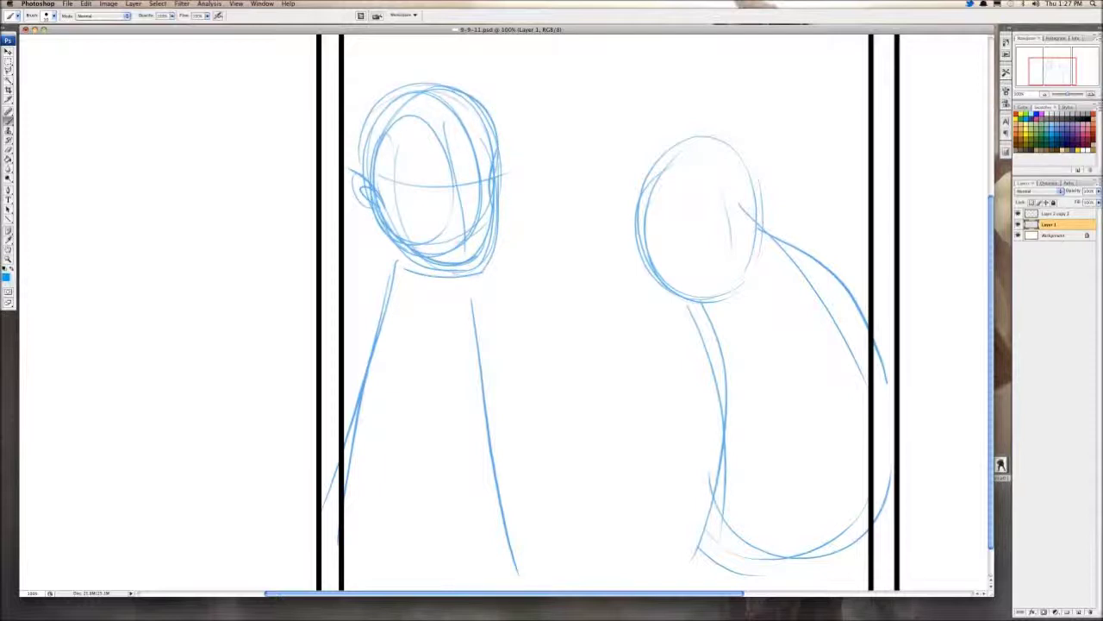
left_click_drag(497, 157, 370, 176)
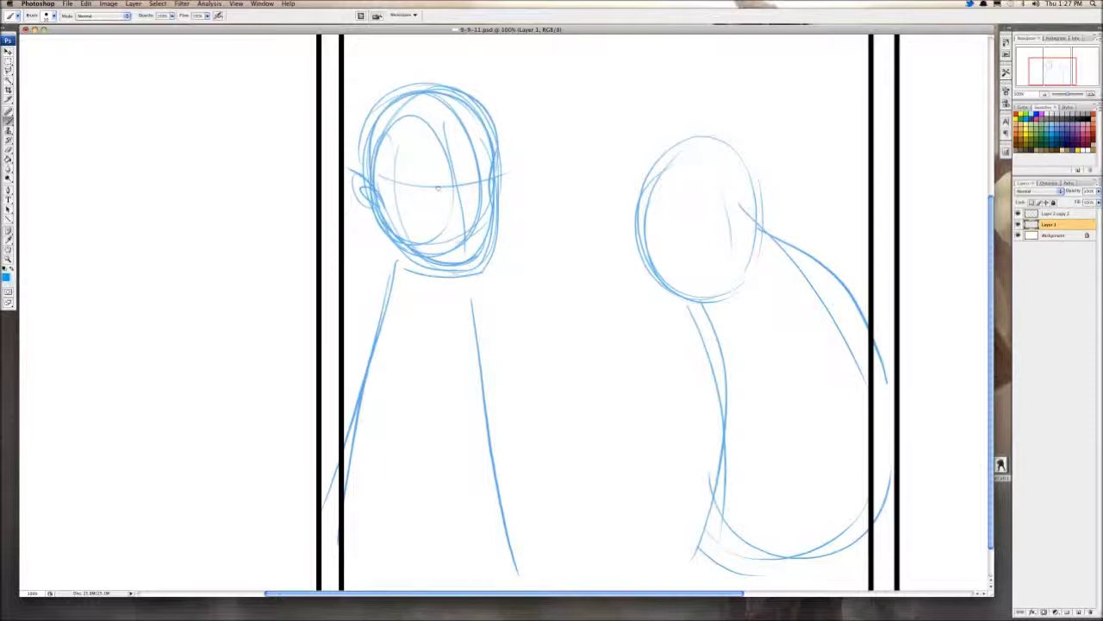
left_click_drag(493, 136, 504, 230)
left_click_drag(506, 183, 440, 280)
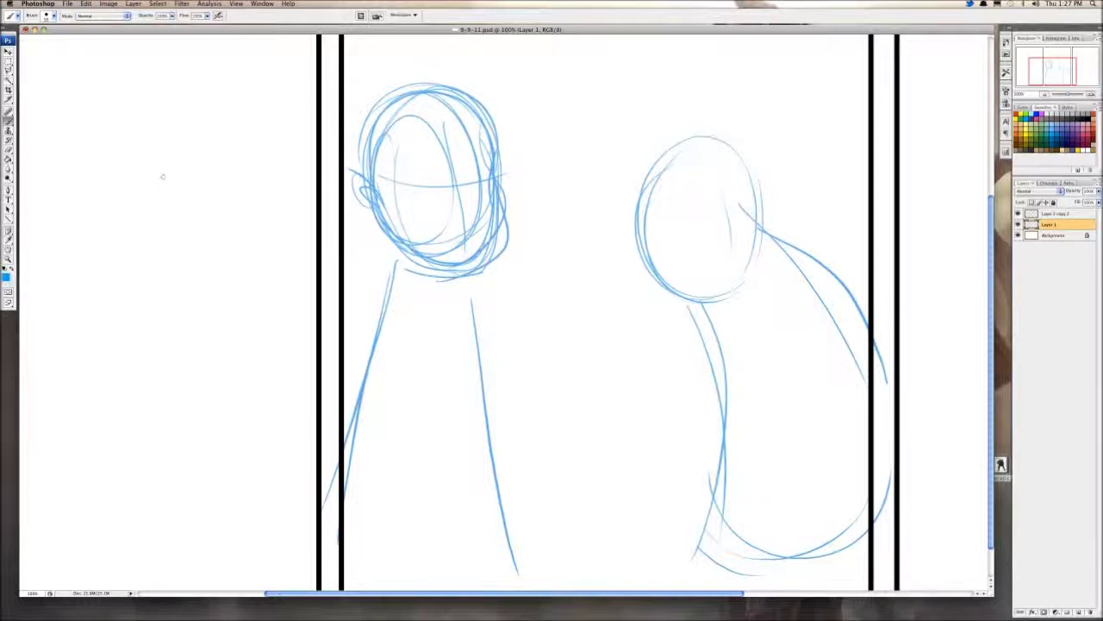
Step: Erase the left figure's entire head and body sketch from the middle panel
key("e")
mouse_move(424, 192)
left_mouse_down()
mouse_move(370, 167)
mouse_move(473, 172)
mouse_move(486, 457)
left_mouse_up()
left_click_drag(488, 466, 482, 424)
left_click_drag(391, 210, 360, 466)
left_click_drag(488, 515, 461, 459)
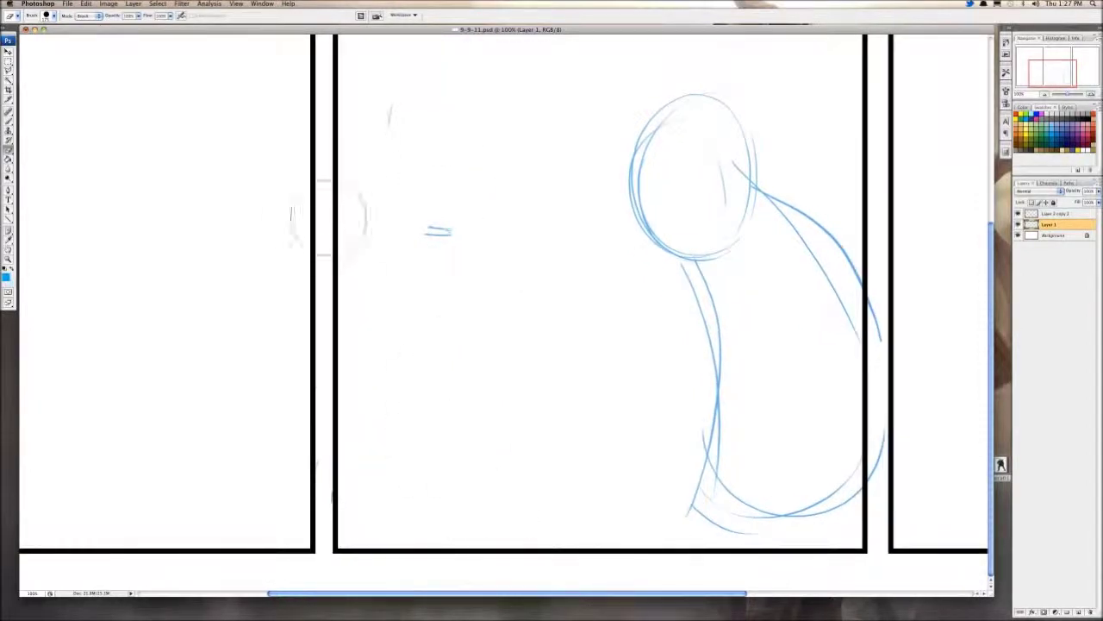
left_click_drag(422, 229, 450, 214)
Step: Sketch a larger, tilted oval head with a second outer contour in the left half of the middle panel using the Brush
left_click(8, 120)
left_click_drag(603, 259, 601, 337)
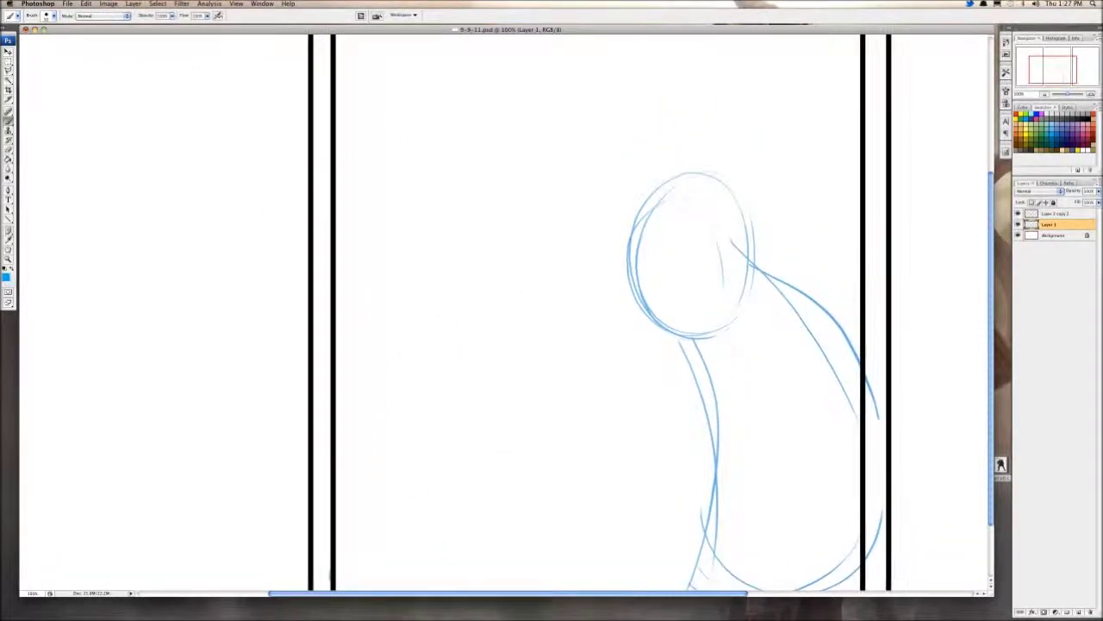
mouse_move(362, 220)
left_mouse_down()
mouse_move(529, 279)
mouse_move(407, 84)
left_mouse_up()
left_click_drag(375, 105, 348, 246)
key("super+z")
mouse_move(425, 100)
left_mouse_down()
mouse_move(524, 220)
mouse_move(409, 122)
mouse_move(523, 207)
left_mouse_up()
mouse_move(438, 118)
left_mouse_down()
mouse_move(493, 147)
mouse_move(518, 233)
left_mouse_up()
Step: Sketch the left figure's back shoulder line and try out a front body line below the head
mouse_move(551, 349)
left_mouse_down()
mouse_move(544, 298)
mouse_move(528, 283)
left_mouse_up()
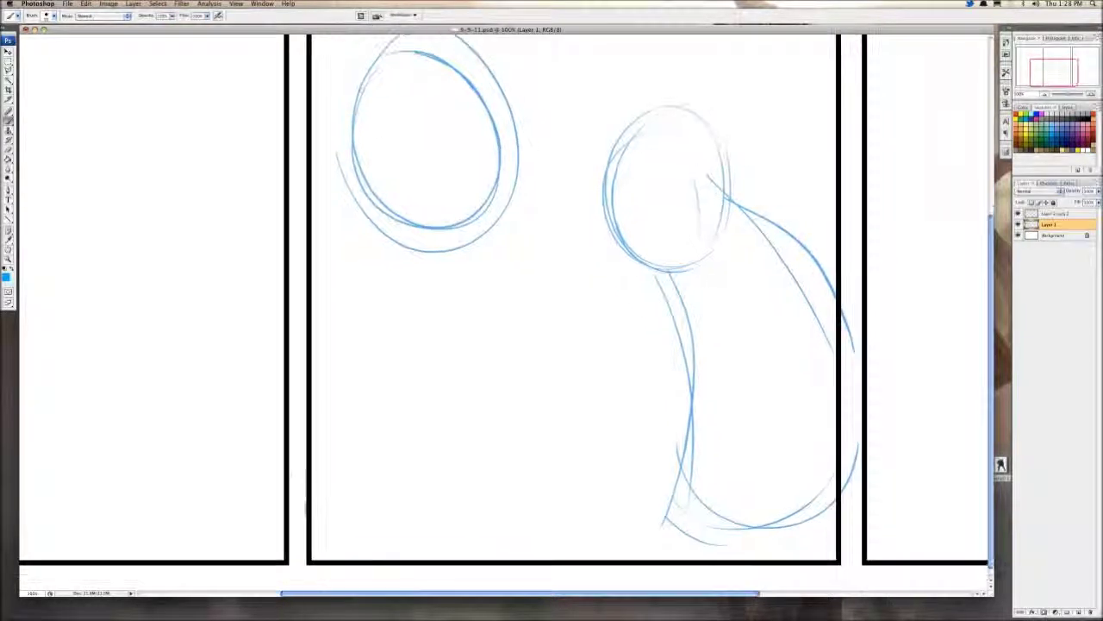
left_click_drag(353, 127, 296, 245)
mouse_move(473, 222)
left_mouse_down()
mouse_move(535, 437)
mouse_move(519, 516)
left_mouse_up()
key("super+z")
mouse_move(477, 250)
left_mouse_down()
mouse_move(536, 417)
mouse_move(518, 535)
left_mouse_up()
scroll(517, 534, "down", 2)
key("super+z")
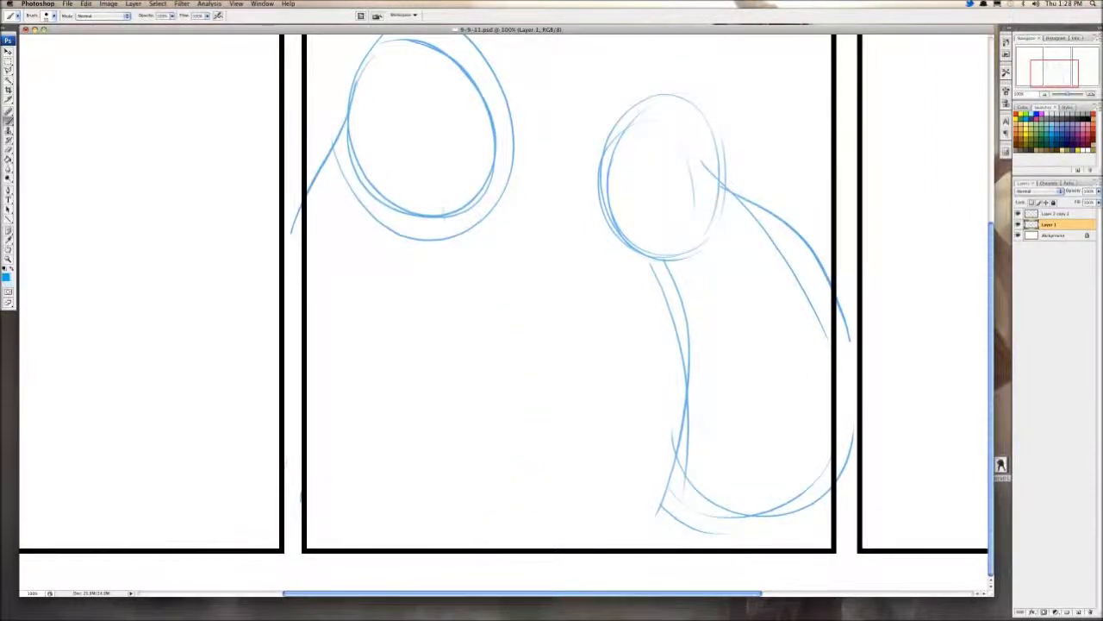
Step: Sketch the left figure's curved front line, inner back line and rounded lower torso edge
left_click_drag(479, 221, 445, 541)
key("super+z")
mouse_move(481, 222)
left_mouse_down()
mouse_move(484, 451)
mouse_move(447, 544)
left_mouse_up()
key("super+z")
mouse_move(460, 215)
left_mouse_down()
mouse_move(492, 313)
mouse_move(477, 569)
left_mouse_up()
mouse_move(315, 263)
left_mouse_down()
mouse_move(316, 456)
mouse_move(492, 500)
left_mouse_up()
left_click_drag(501, 407, 507, 497)
left_click_drag(507, 497, 505, 505)
Step: Sketch a horizontal eye guideline, a nose in profile and a frowning mouth on the left head
left_click_drag(431, 153, 414, 190)
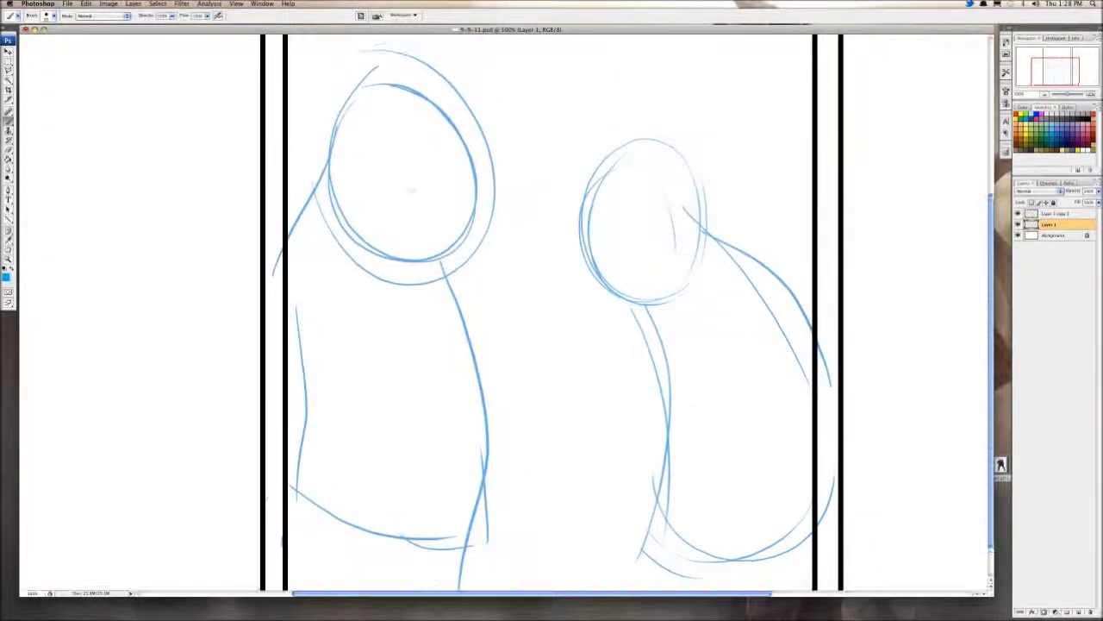
mouse_move(488, 178)
left_mouse_down()
mouse_move(381, 178)
mouse_move(490, 168)
mouse_move(456, 165)
mouse_move(461, 212)
left_mouse_up()
key("super+z")
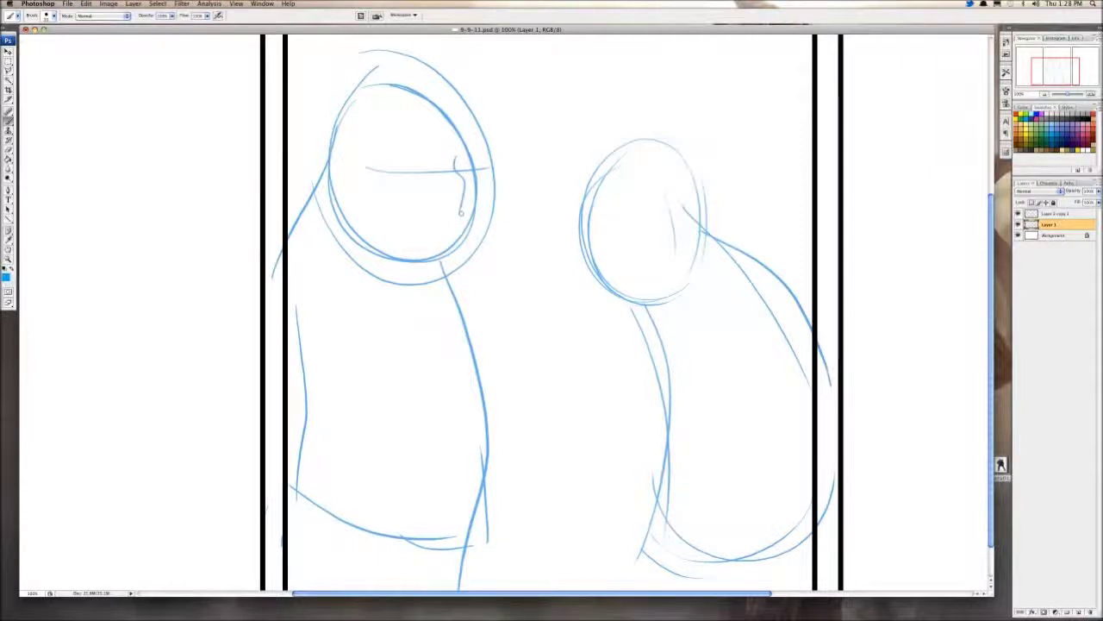
left_click_drag(367, 195, 430, 207)
mouse_move(354, 203)
left_mouse_down()
mouse_move(385, 195)
mouse_move(431, 223)
left_mouse_up()
mouse_move(374, 154)
left_mouse_down()
mouse_move(375, 175)
mouse_move(454, 181)
left_mouse_up()
key("super+z")
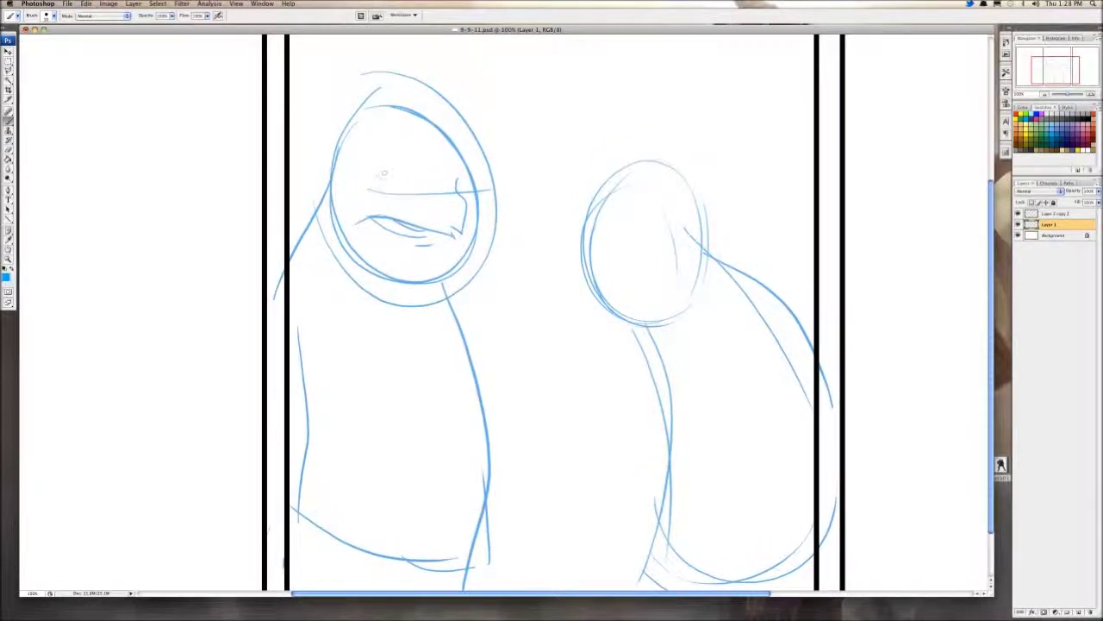
Step: Sketch two eyes looking sideways with short eyebrows along the left head's eye guideline
mouse_move(385, 174)
left_mouse_down()
mouse_move(441, 178)
mouse_move(417, 178)
mouse_move(420, 190)
left_mouse_up()
key("super+z")
key("super+z")
key("super+z")
mouse_move(404, 198)
left_mouse_down()
mouse_move(422, 193)
mouse_move(429, 171)
left_mouse_up()
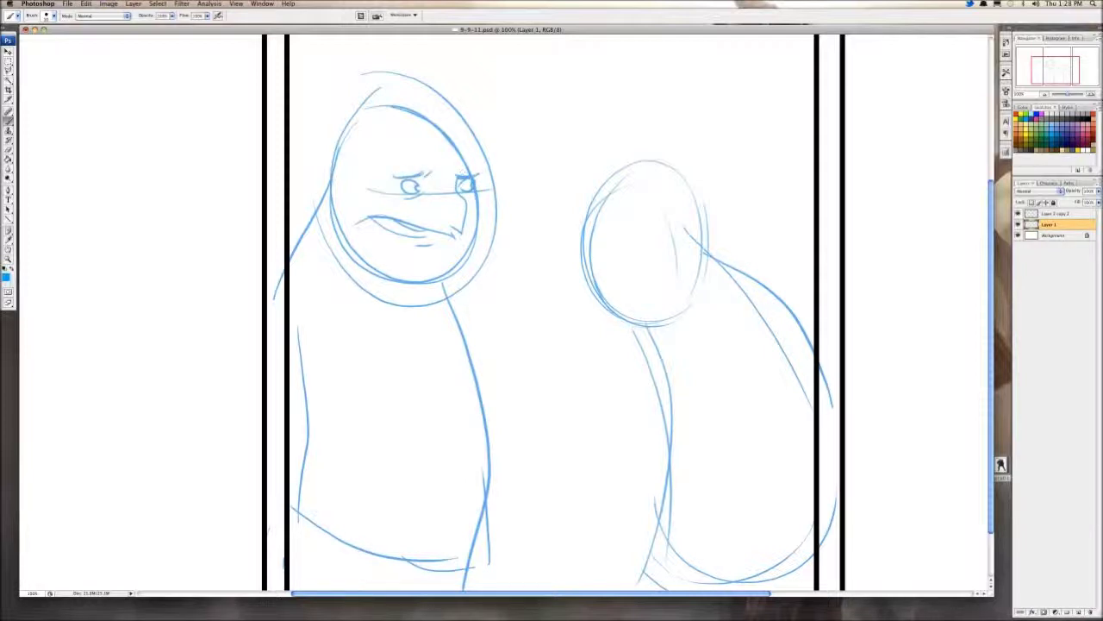
Step: Sketch an ear at the back of the left head with a short line running down toward the mouth
mouse_move(325, 186)
left_mouse_down()
mouse_move(336, 200)
mouse_move(324, 202)
left_mouse_up()
mouse_move(315, 175)
left_mouse_down()
mouse_move(334, 198)
mouse_move(320, 200)
mouse_move(324, 233)
mouse_move(325, 194)
left_mouse_up()
key("super+z")
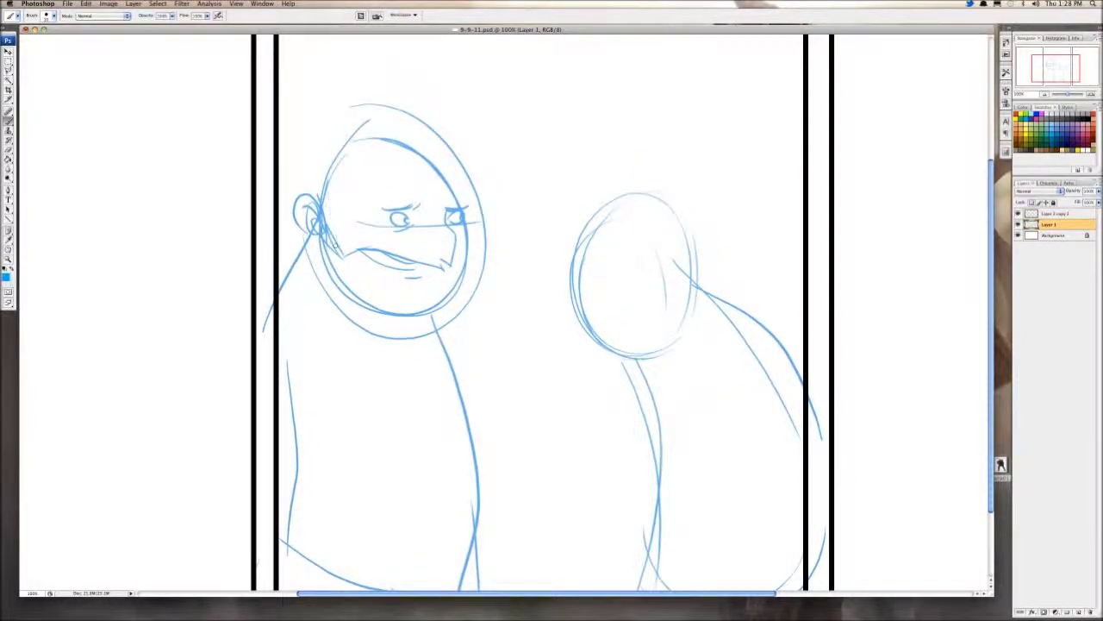
Step: Sketch a scruffy beard along the left head's jaw from ear to chin, plus a nostril and small brow and cheek creases
left_click_drag(339, 256, 325, 185)
mouse_move(316, 239)
left_mouse_down()
mouse_move(359, 285)
mouse_move(359, 300)
left_mouse_up()
left_click_drag(416, 296, 455, 294)
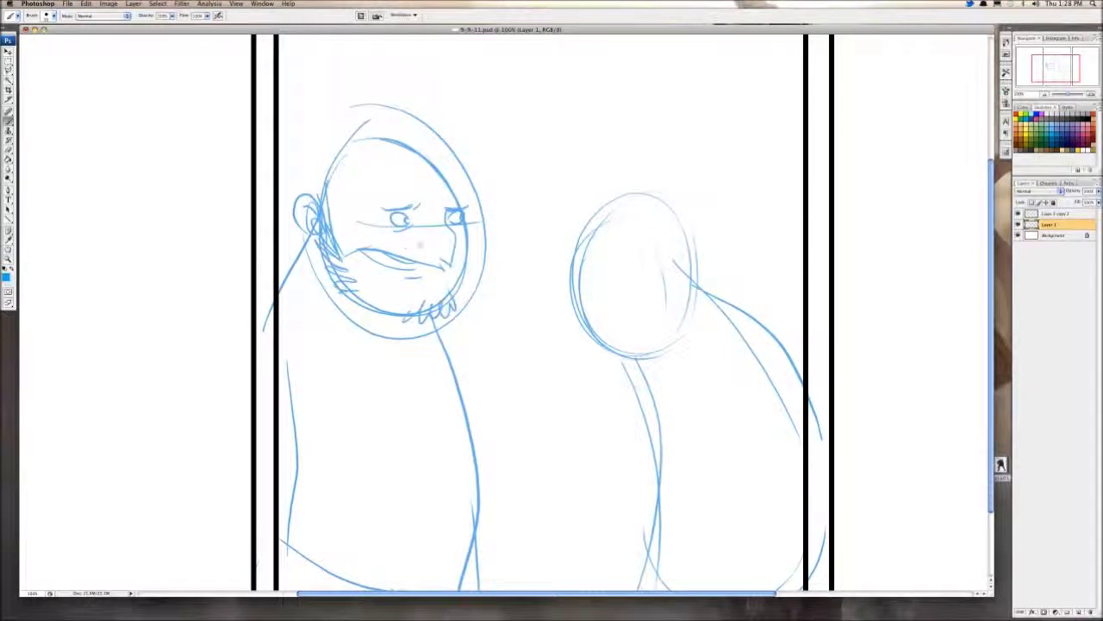
mouse_move(424, 238)
left_mouse_down()
mouse_move(460, 264)
mouse_move(457, 302)
left_mouse_up()
mouse_move(412, 305)
left_mouse_down()
mouse_move(386, 312)
mouse_move(345, 295)
left_mouse_up()
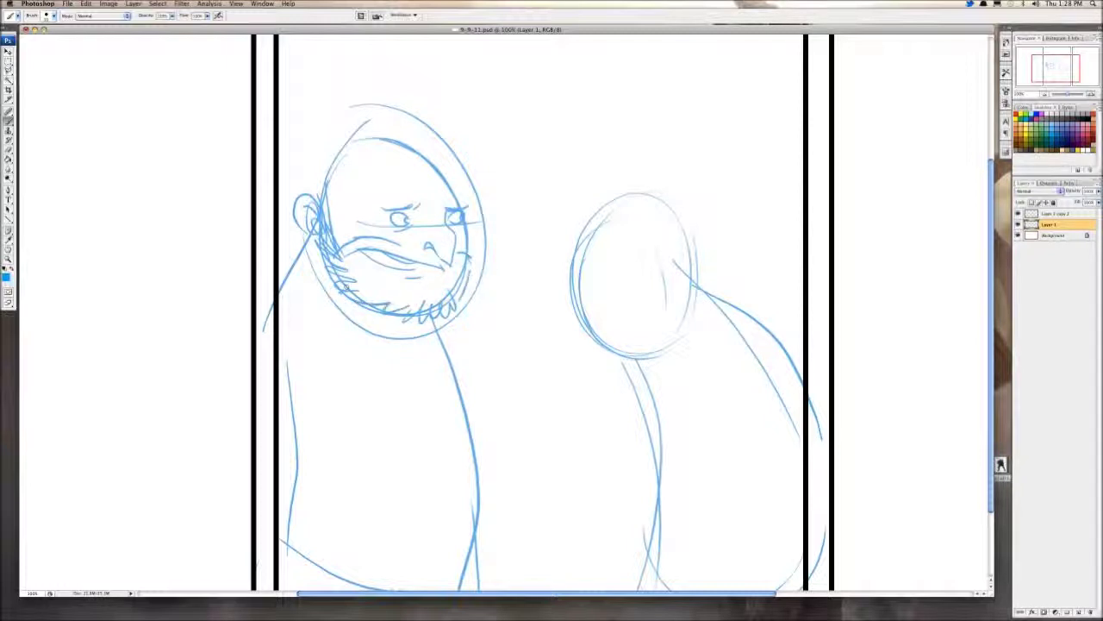
left_click_drag(458, 251, 470, 261)
left_click_drag(390, 203, 380, 260)
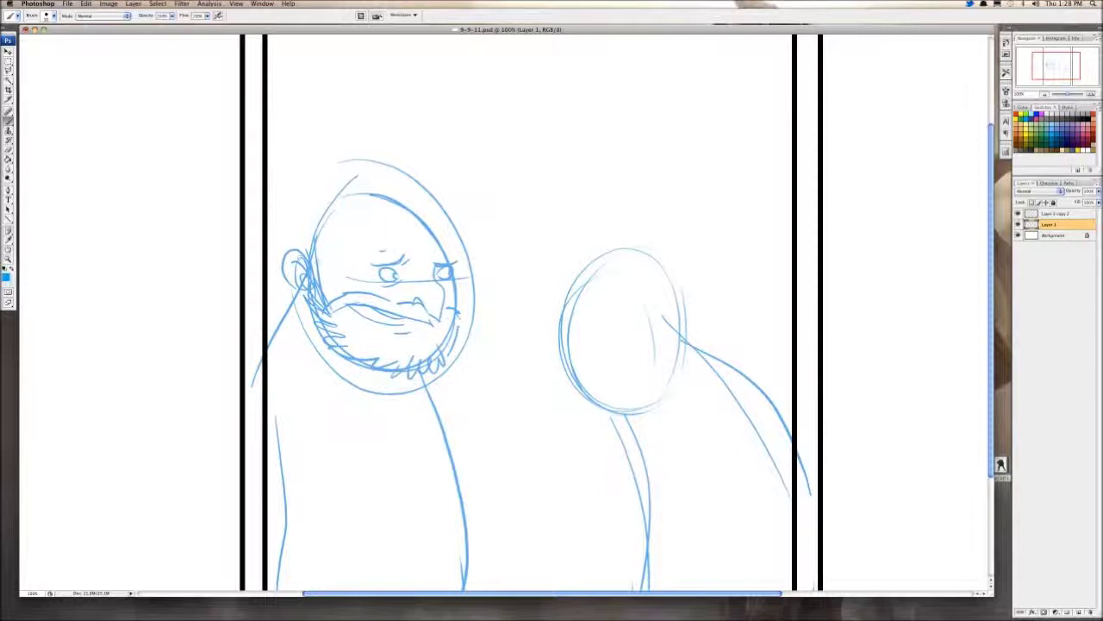
Step: Sketch short spiky hair with a hairline across the top and back of the left head
key("super+z")
mouse_move(329, 242)
left_mouse_down()
mouse_move(353, 201)
mouse_move(409, 222)
mouse_move(422, 203)
mouse_move(377, 179)
mouse_move(301, 201)
mouse_move(300, 250)
left_mouse_up()
key("super+z")
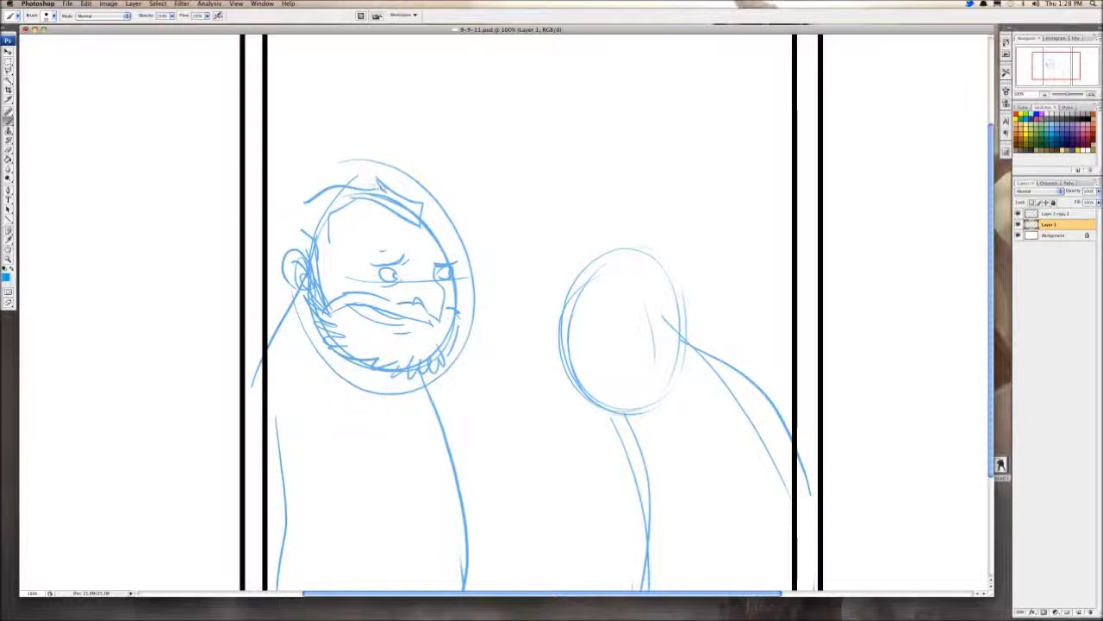
mouse_move(306, 203)
left_mouse_down()
mouse_move(296, 199)
mouse_move(313, 221)
left_mouse_up()
left_click_drag(307, 217, 294, 250)
left_click_drag(436, 240, 443, 181)
Step: Sketch a pointed shirt collar with a few shading strokes at the neck below the left figure's beard
scroll(535, 310, "down", 4)
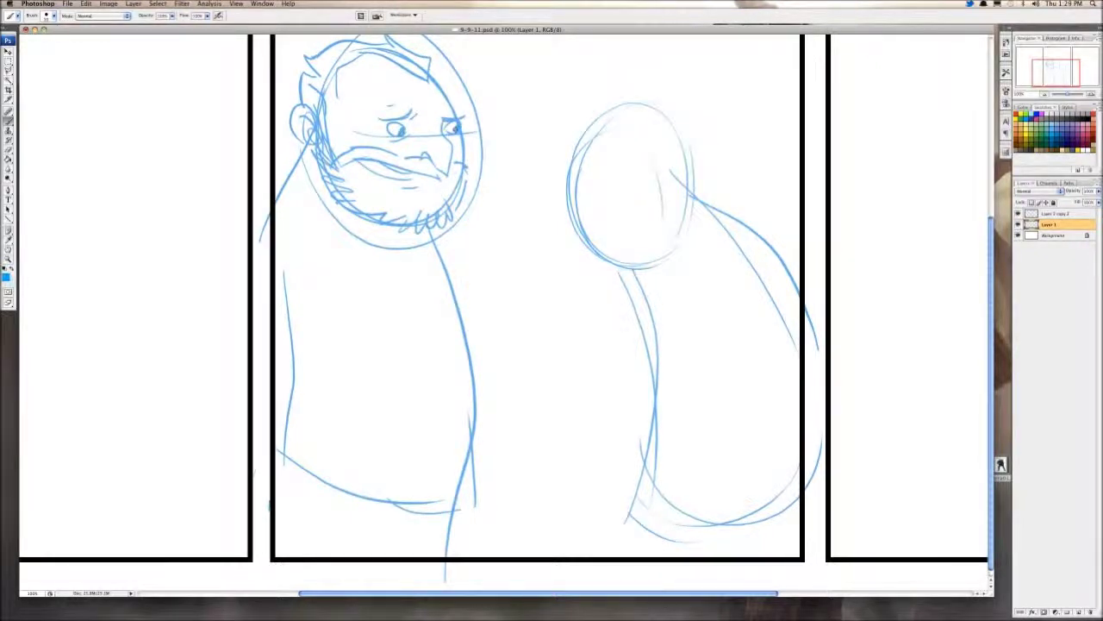
scroll(535, 311, "left", 2)
mouse_move(379, 202)
left_mouse_down()
mouse_move(419, 271)
mouse_move(327, 136)
left_mouse_up()
key("super+z")
mouse_move(398, 230)
left_mouse_down()
mouse_move(406, 247)
mouse_move(390, 257)
left_mouse_up()
left_click_drag(372, 252, 326, 135)
mouse_move(424, 269)
left_mouse_down()
mouse_move(474, 228)
mouse_move(482, 252)
mouse_move(445, 236)
mouse_move(453, 242)
left_mouse_up()
left_click_drag(422, 261, 443, 251)
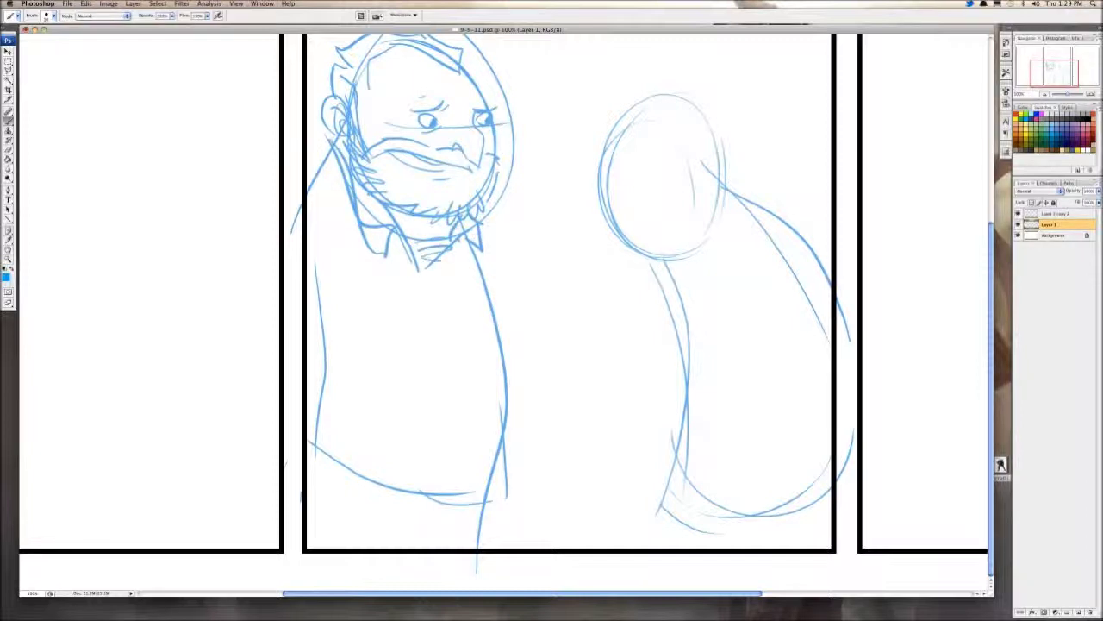
Step: Sketch a diagonal strap across the left figure's chest and the near arm bent at the elbow with its sleeve edge
left_click_drag(362, 227, 511, 498)
mouse_move(308, 181)
left_mouse_down()
mouse_move(386, 285)
mouse_move(474, 472)
left_mouse_up()
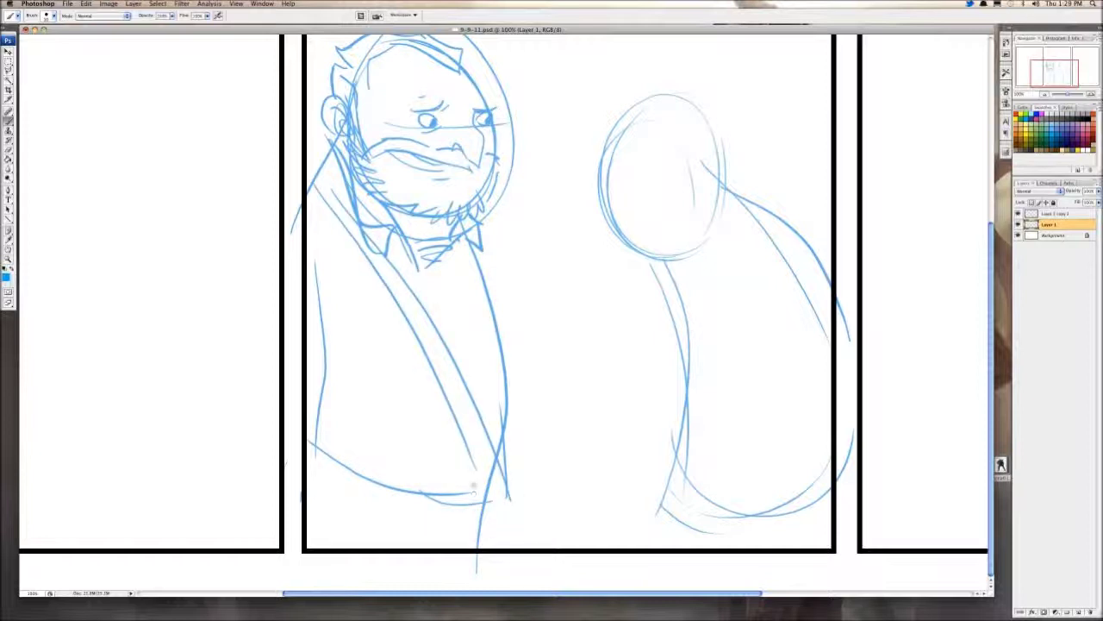
mouse_move(317, 187)
left_mouse_down()
mouse_move(355, 264)
mouse_move(356, 357)
mouse_move(324, 393)
mouse_move(357, 350)
mouse_move(389, 380)
left_mouse_up()
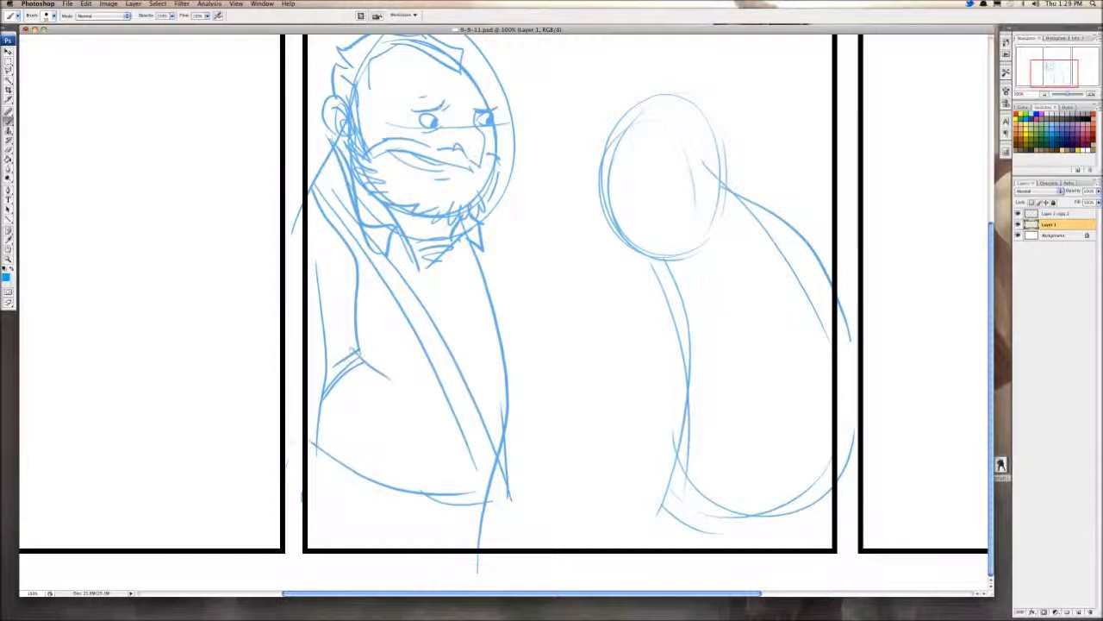
left_click_drag(293, 443, 352, 498)
left_click_drag(352, 499, 430, 453)
left_click_drag(334, 362, 409, 343)
mouse_move(292, 393)
left_mouse_down()
mouse_move(355, 498)
mouse_move(450, 404)
left_mouse_up()
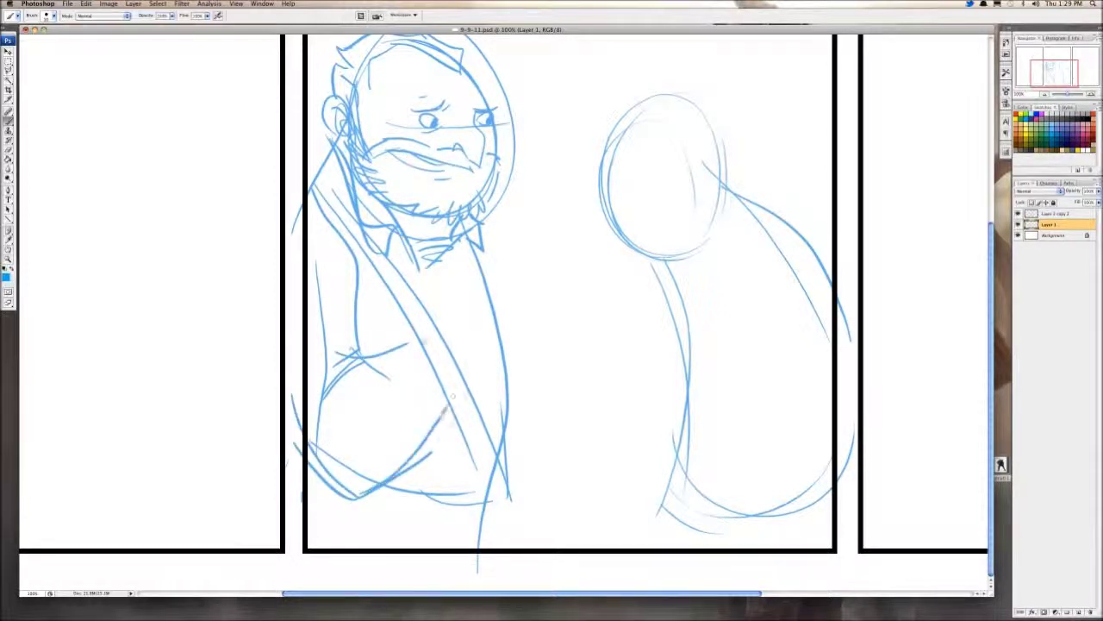
Step: Sketch the left figure's near hand raised to the chest with thumb and curled fingers, redrawing the fingers once
mouse_move(405, 345)
left_mouse_down()
mouse_move(445, 324)
mouse_move(457, 291)
mouse_move(448, 306)
mouse_move(519, 307)
mouse_move(483, 322)
mouse_move(523, 307)
mouse_move(466, 325)
mouse_move(527, 334)
left_mouse_up()
key("super+z")
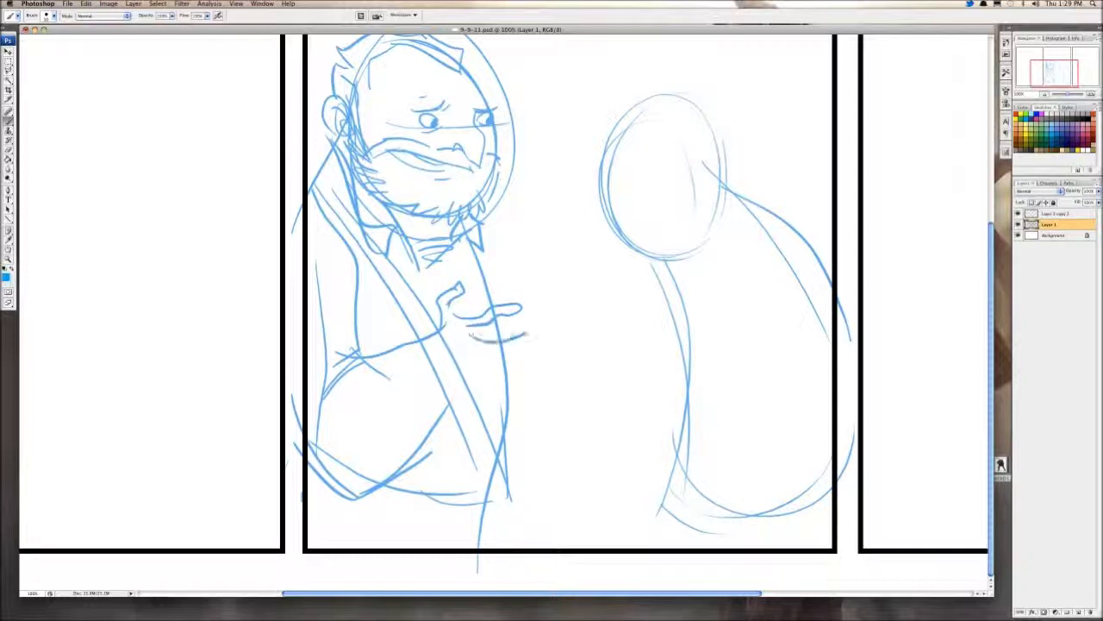
key("super+z")
key("alt+super+z")
key("alt+super+z")
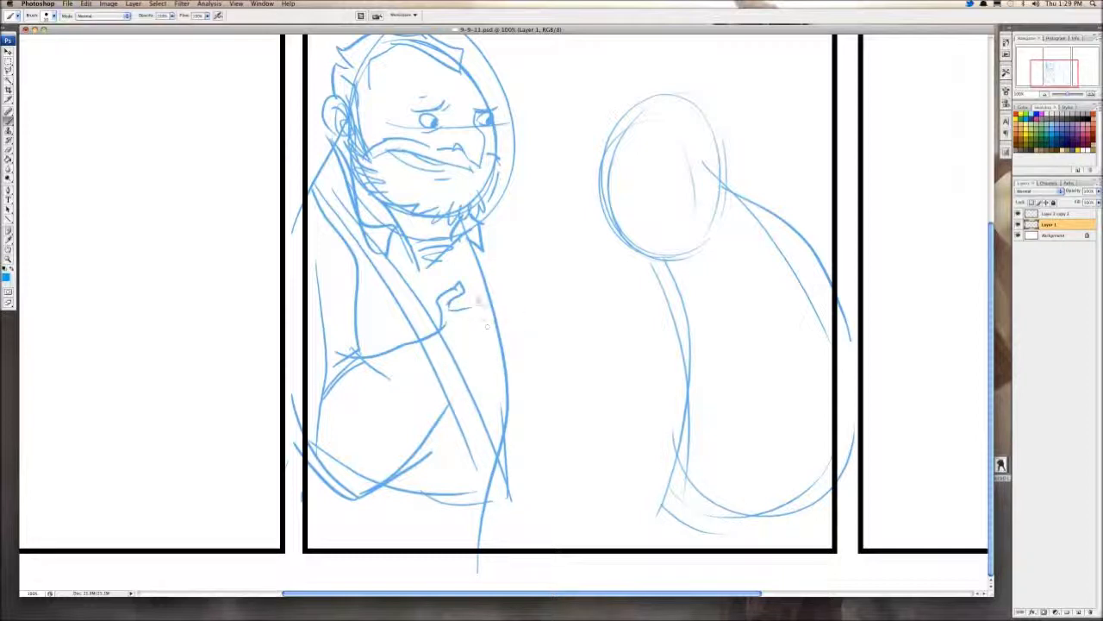
mouse_move(476, 303)
left_mouse_down()
mouse_move(531, 320)
mouse_move(530, 344)
mouse_move(448, 384)
mouse_move(425, 436)
left_mouse_up()
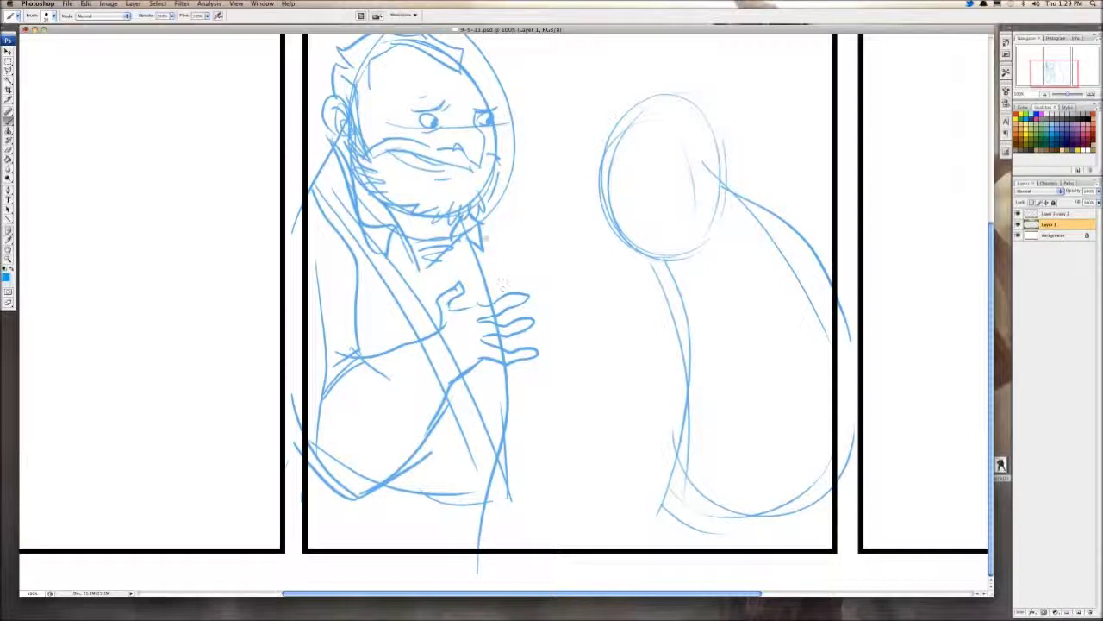
Step: Sketch the left figure's far arm with a short sleeve cuff behind the fingers and a forearm hanging toward the panel's lower border
left_click_drag(484, 236, 528, 303)
left_click_drag(544, 387, 501, 393)
left_click_drag(500, 389, 552, 369)
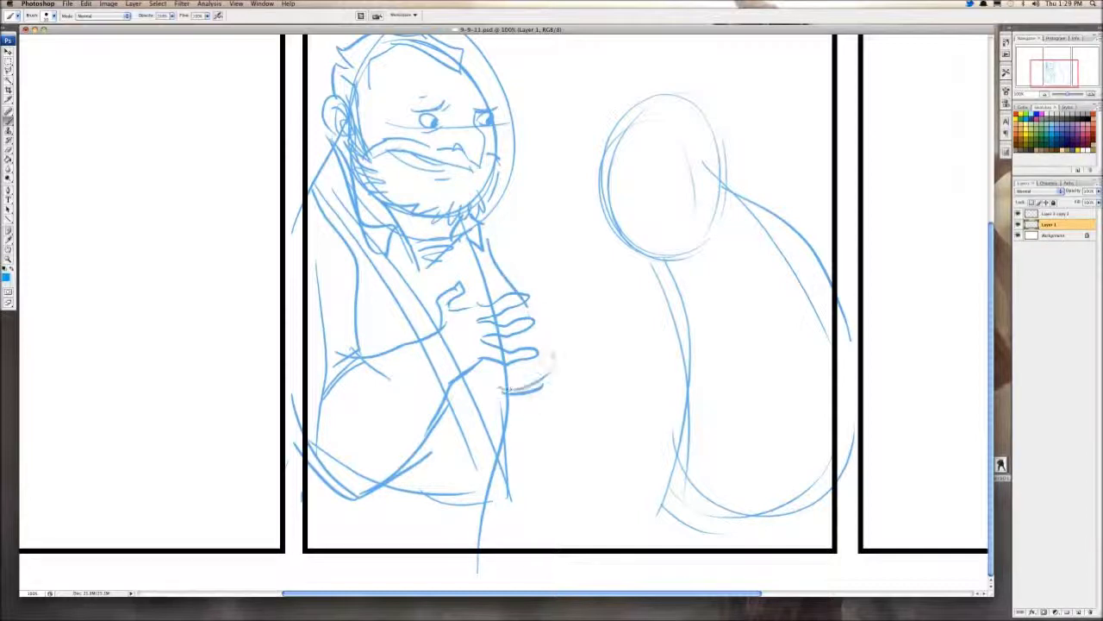
mouse_move(522, 293)
left_mouse_down()
mouse_move(563, 376)
mouse_move(509, 398)
mouse_move(545, 547)
left_mouse_up()
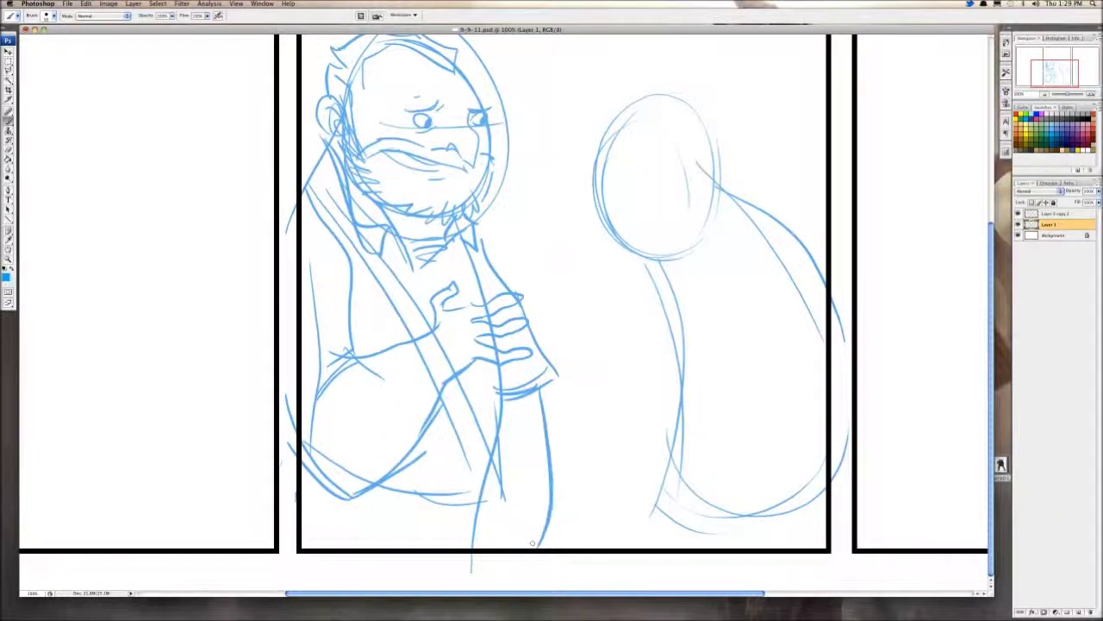
left_click_drag(551, 482, 507, 495)
Step: Sketch a long tapered jaw and an ear on each side of the right head, redrawing the jaw shorter
scroll(413, 200, "left", 5)
scroll(414, 200, "up", 2)
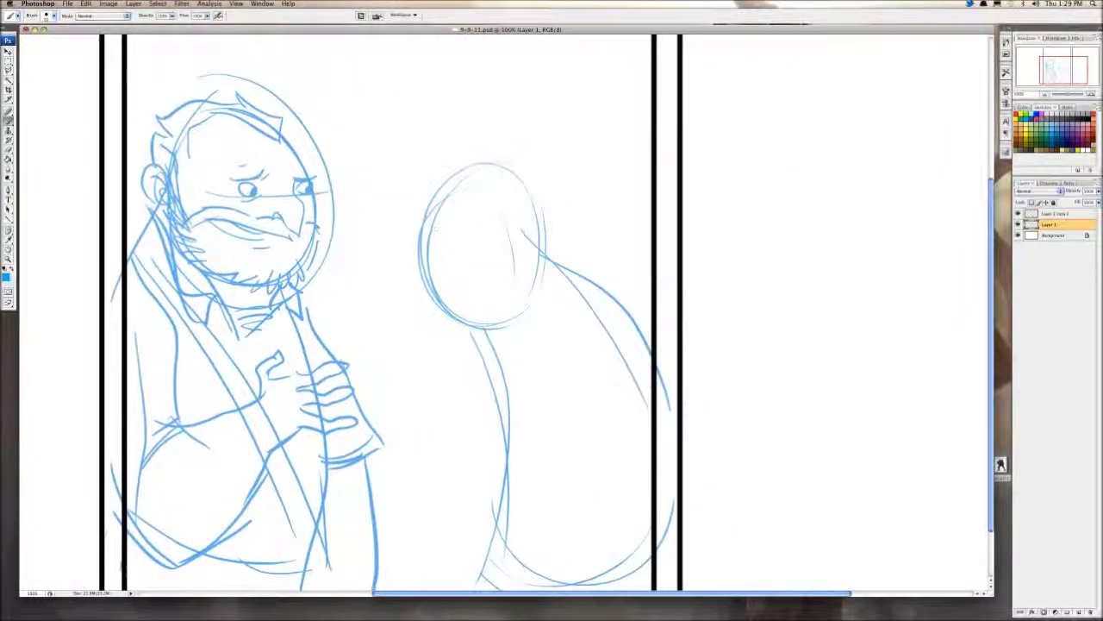
left_click_drag(415, 203, 539, 249)
key("super+z")
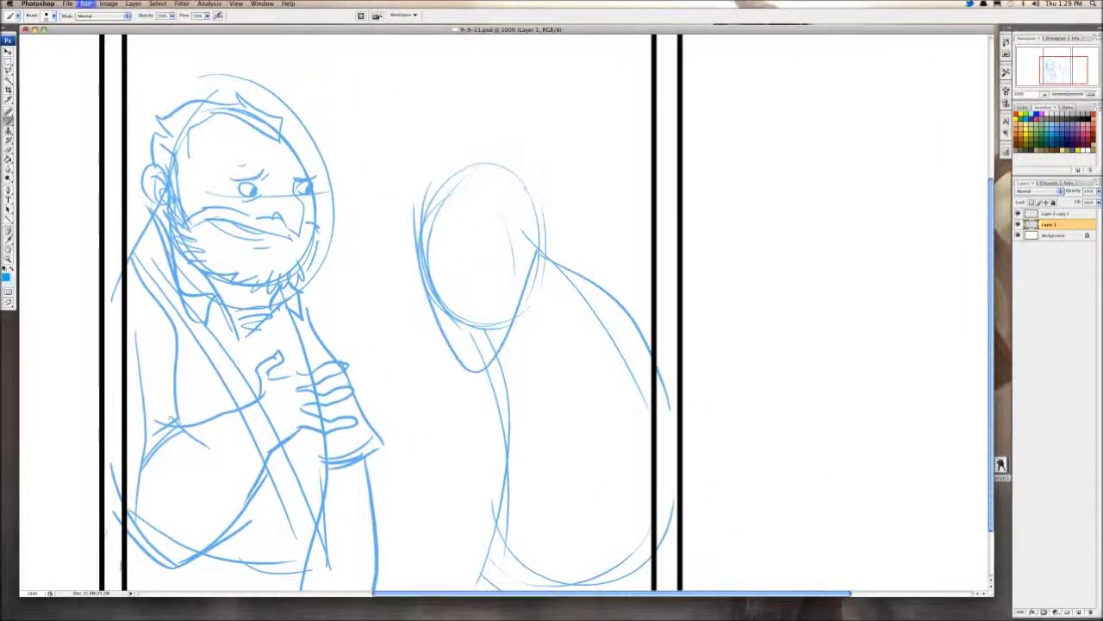
mouse_move(429, 199)
left_mouse_down()
mouse_move(459, 349)
mouse_move(544, 232)
mouse_move(564, 233)
mouse_move(543, 238)
left_mouse_up()
Step: Sketch half-closed eyes, a pointed nose and an open crooked mouth on the right head, replacing the first attempt
mouse_move(417, 243)
left_mouse_down()
mouse_move(419, 258)
mouse_move(461, 236)
mouse_move(443, 246)
mouse_move(521, 234)
mouse_move(488, 241)
mouse_move(453, 294)
mouse_move(473, 253)
mouse_move(456, 287)
mouse_move(527, 256)
mouse_move(493, 288)
left_mouse_up()
key("super+z")
key("super+z")
key("super+z")
mouse_move(468, 264)
left_mouse_down()
mouse_move(455, 279)
mouse_move(527, 242)
left_mouse_up()
mouse_move(526, 242)
left_mouse_down()
mouse_move(516, 276)
mouse_move(470, 296)
mouse_move(510, 257)
left_mouse_up()
key("super+z")
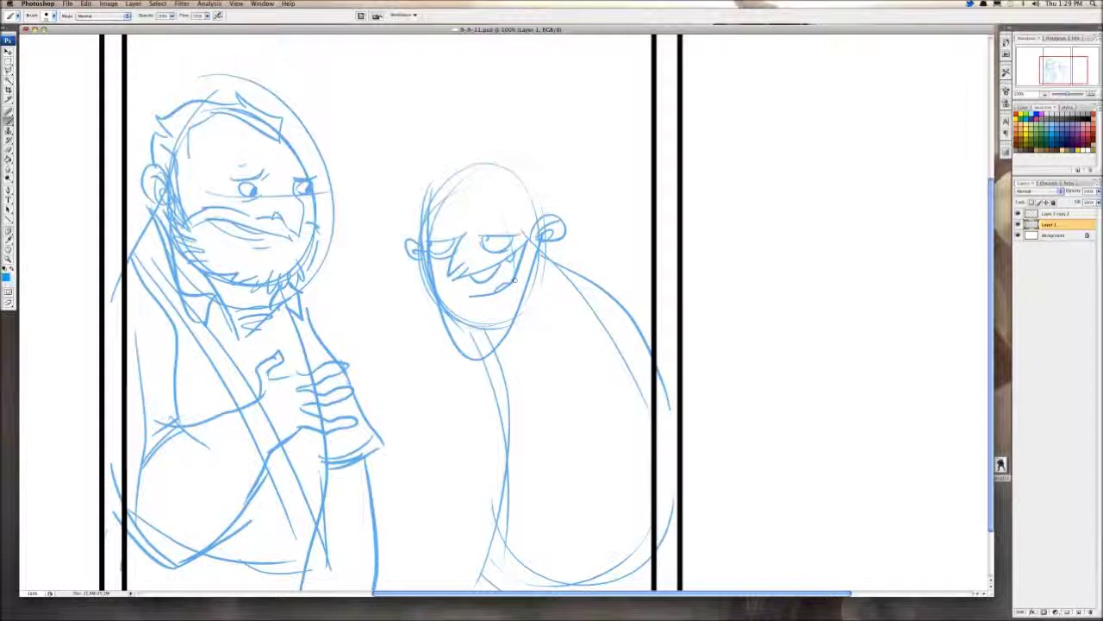
Step: Add cheek creases, bags under the eyes and worried slanted eyebrows to the right head
left_click_drag(505, 281, 517, 262)
left_click_drag(479, 241, 513, 247)
left_click_drag(431, 270, 455, 250)
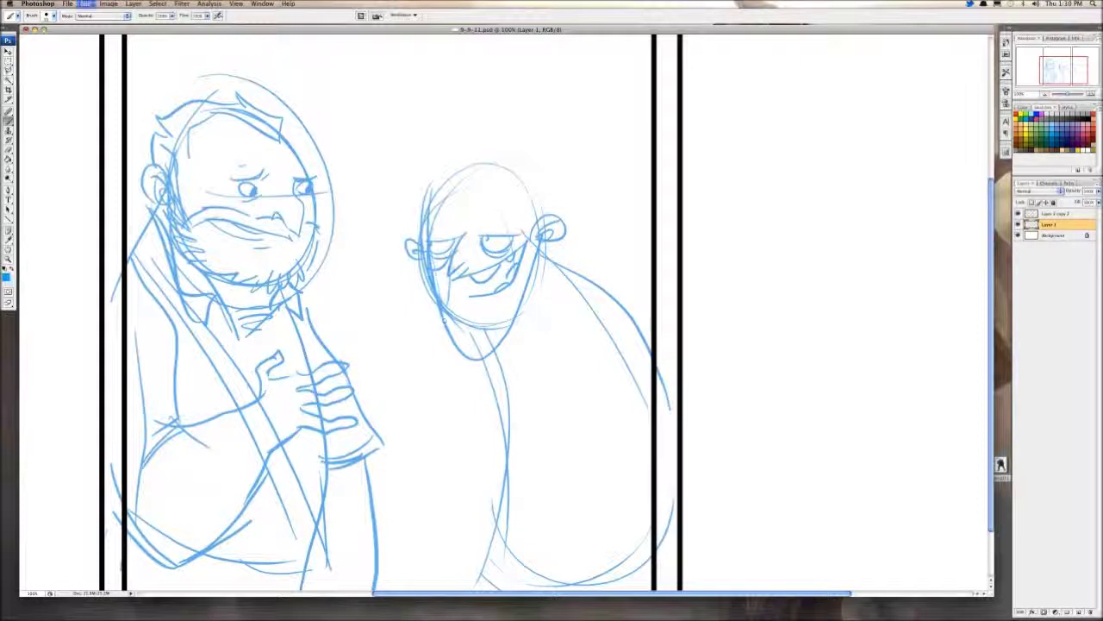
left_click_drag(443, 267, 437, 315)
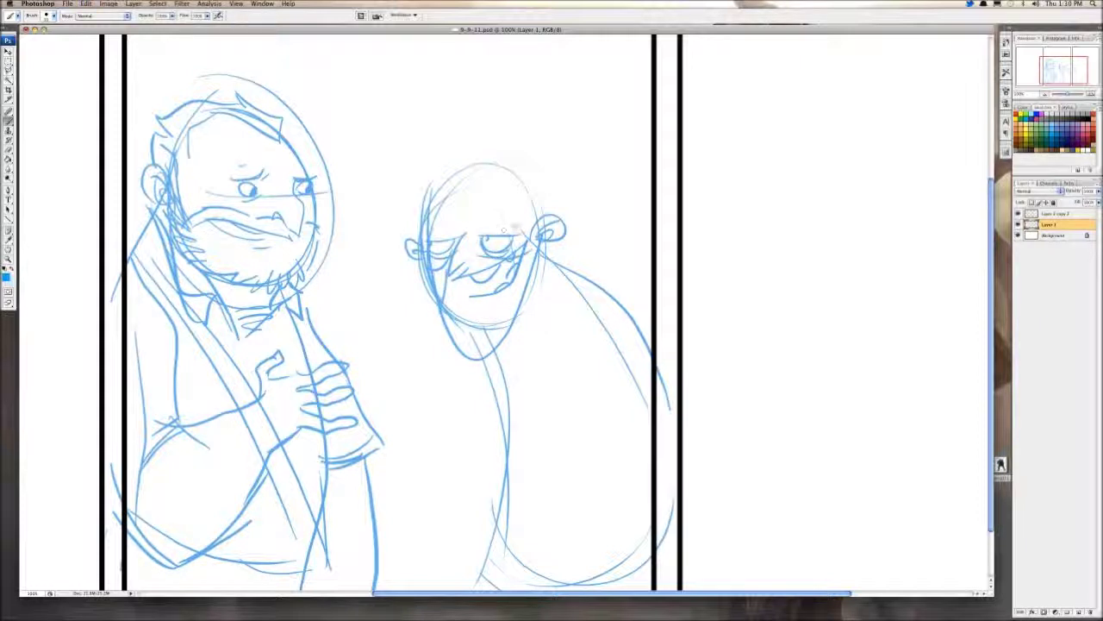
left_click_drag(516, 231, 465, 226)
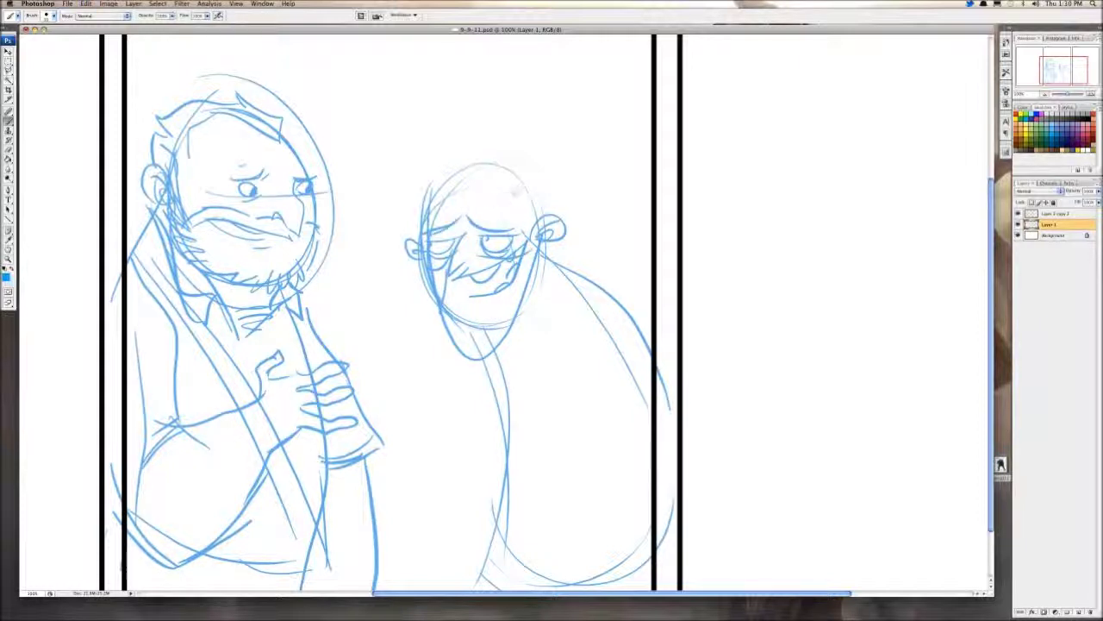
Step: Add stray hairs on the right head's scalp, sweat drops beside its cheek and a small mark on its nose
left_click_drag(528, 183, 463, 164)
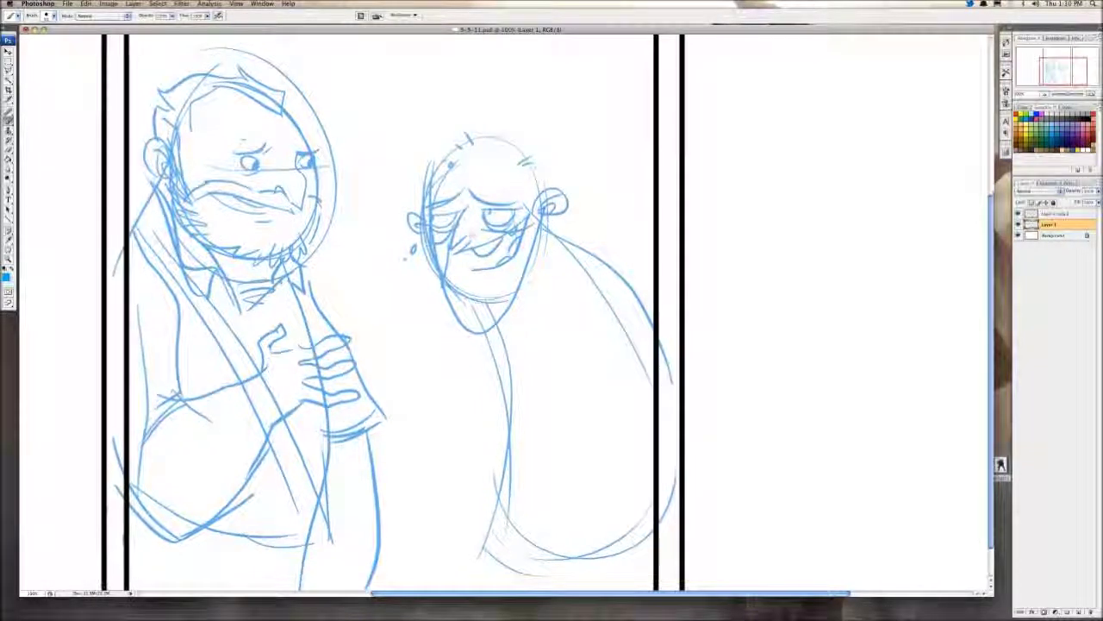
left_click_drag(400, 279, 402, 286)
scroll(473, 236, "down", 2)
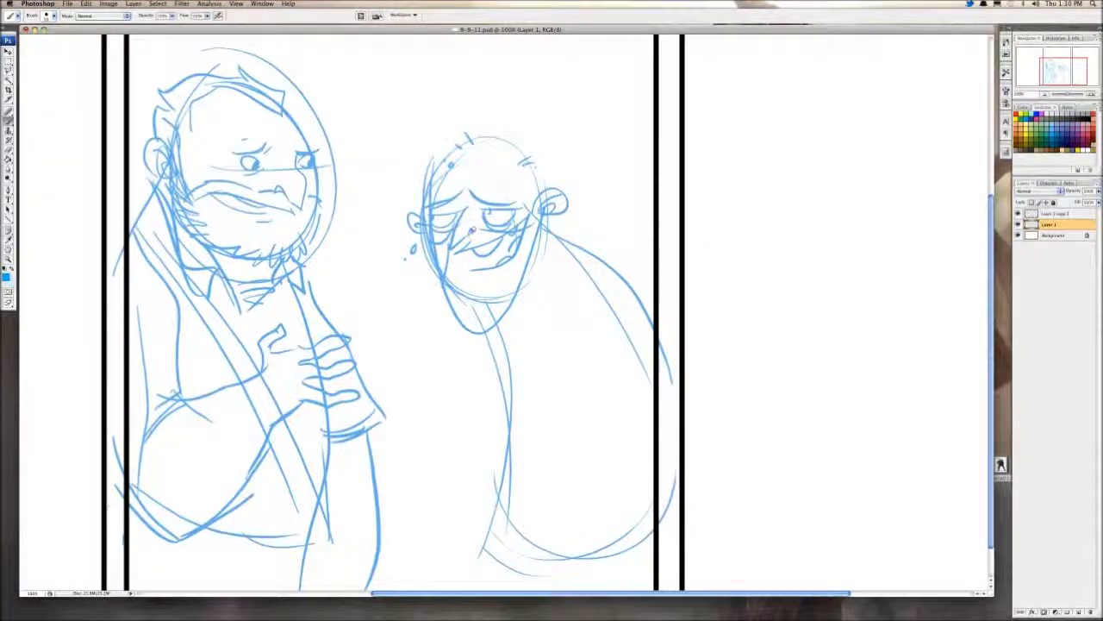
left_click_drag(472, 230, 476, 221)
Step: Sketch the front and back lines of the right figure's near arm hanging straight down from the shoulder
mouse_move(534, 267)
left_mouse_down()
mouse_move(519, 224)
mouse_move(589, 499)
left_mouse_up()
key("super+z")
left_click_drag(541, 188, 554, 463)
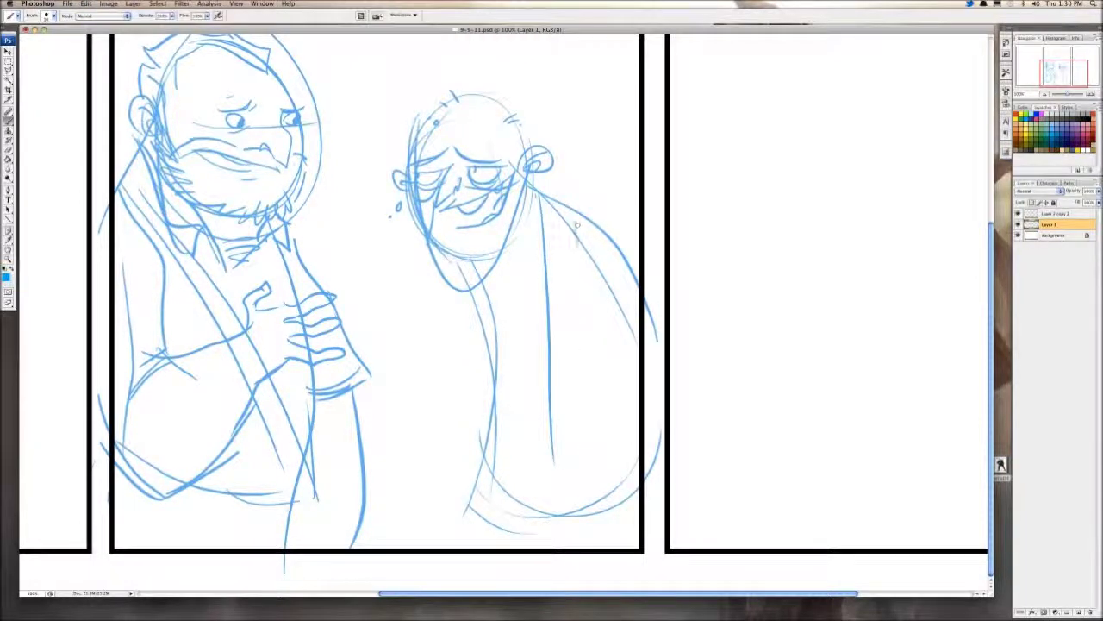
left_click_drag(577, 224, 608, 471)
left_click_drag(564, 307, 541, 307)
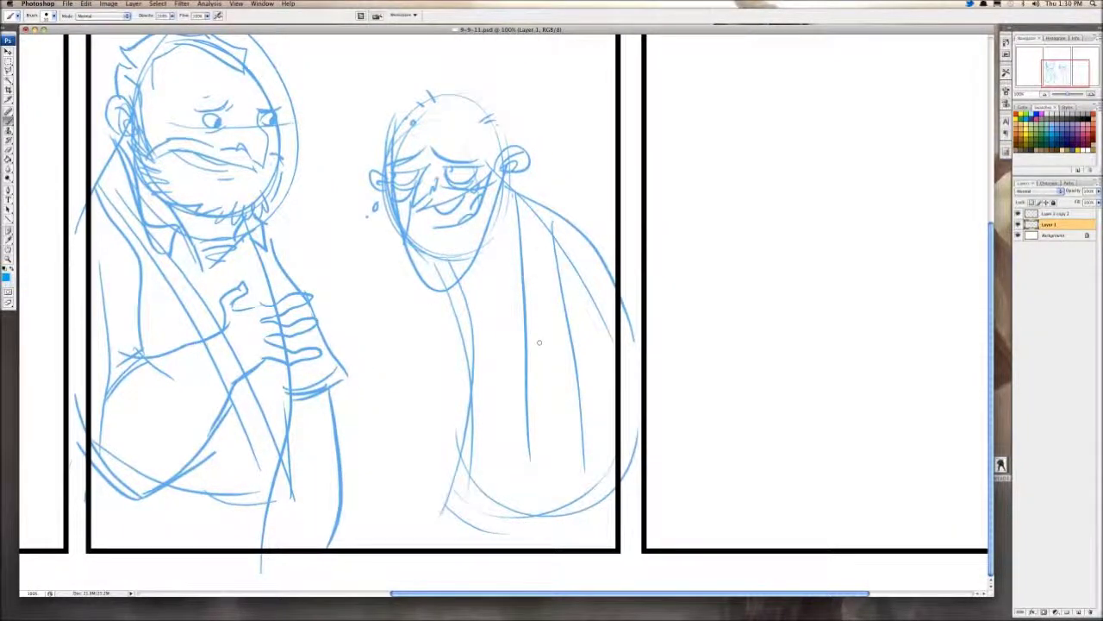
left_click_drag(562, 219, 580, 412)
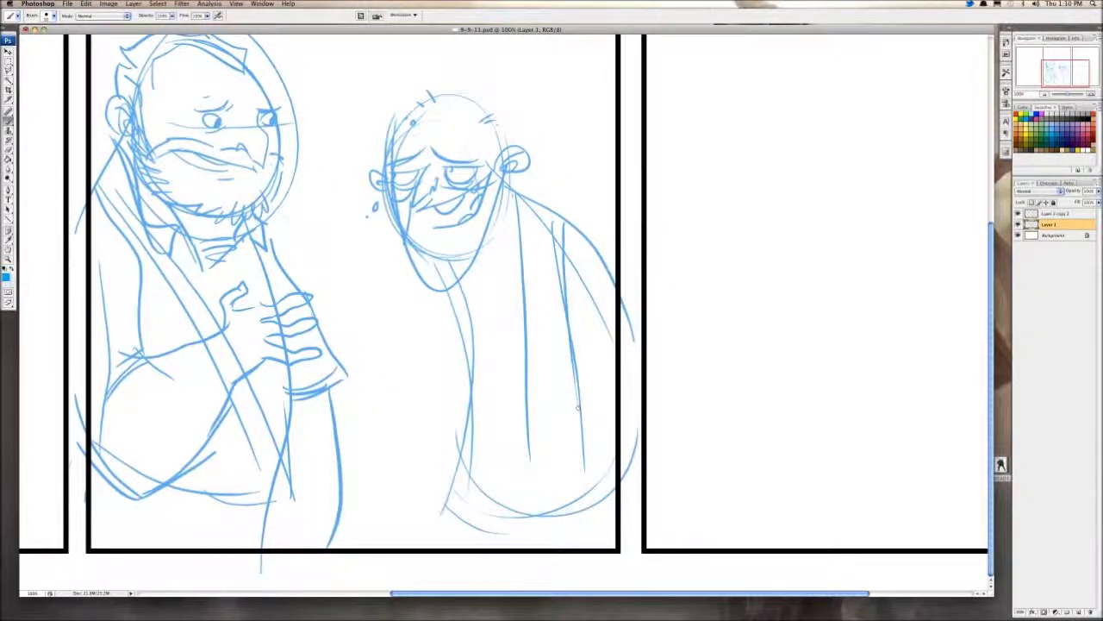
left_click_drag(516, 362, 578, 360)
left_click_drag(529, 320, 533, 457)
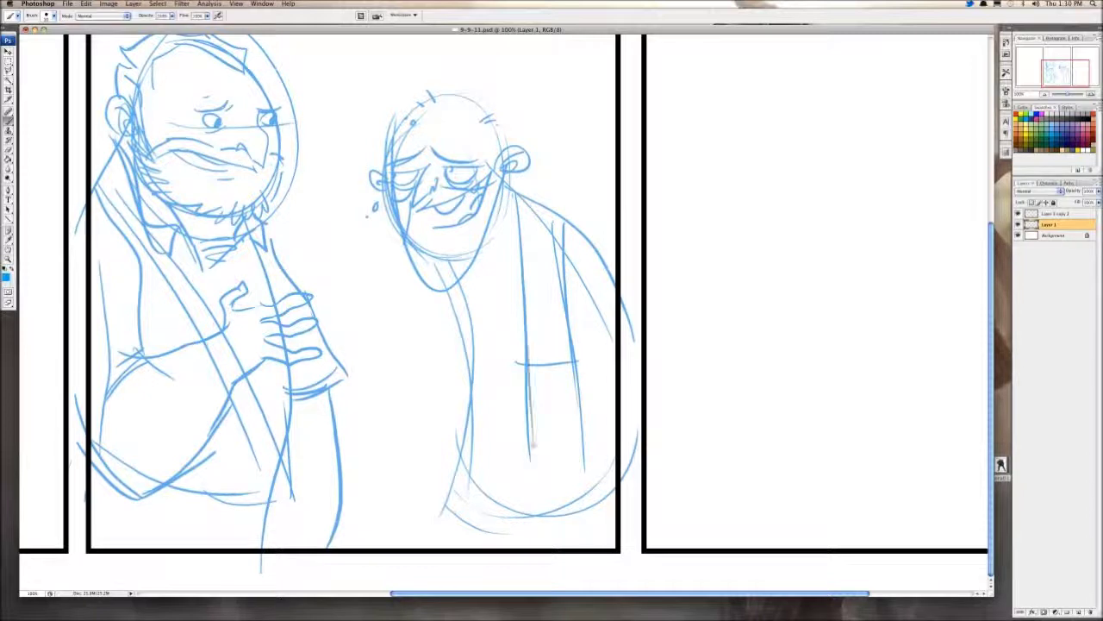
left_click_drag(571, 354, 573, 440)
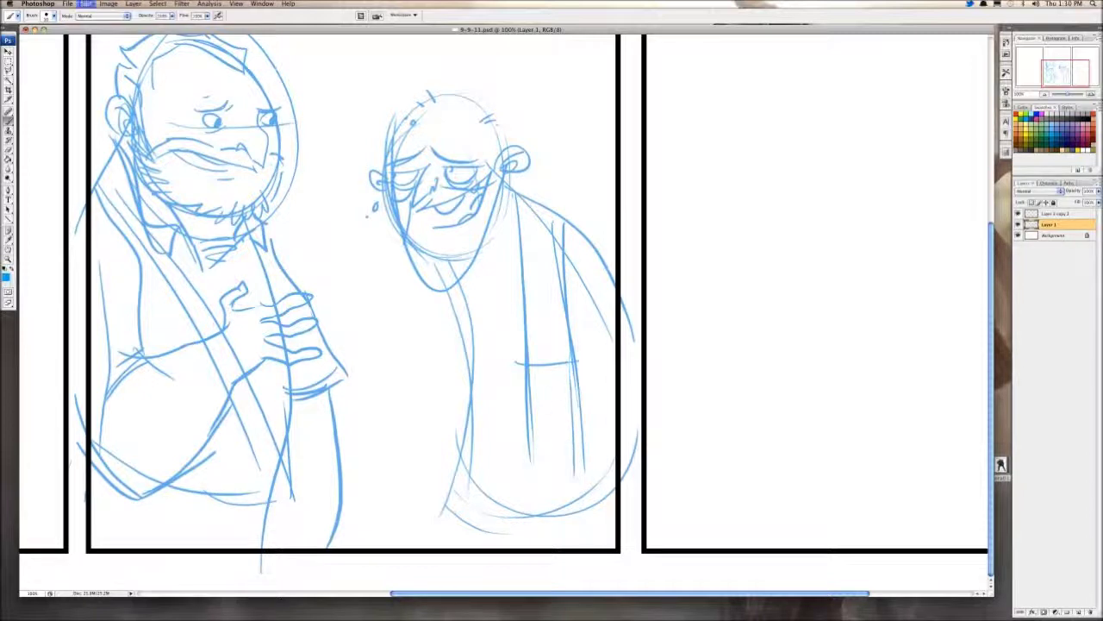
key("ctrl+alt+z")
key("ctrl+alt+z")
key("ctrl+alt+z")
key("ctrl+alt+z")
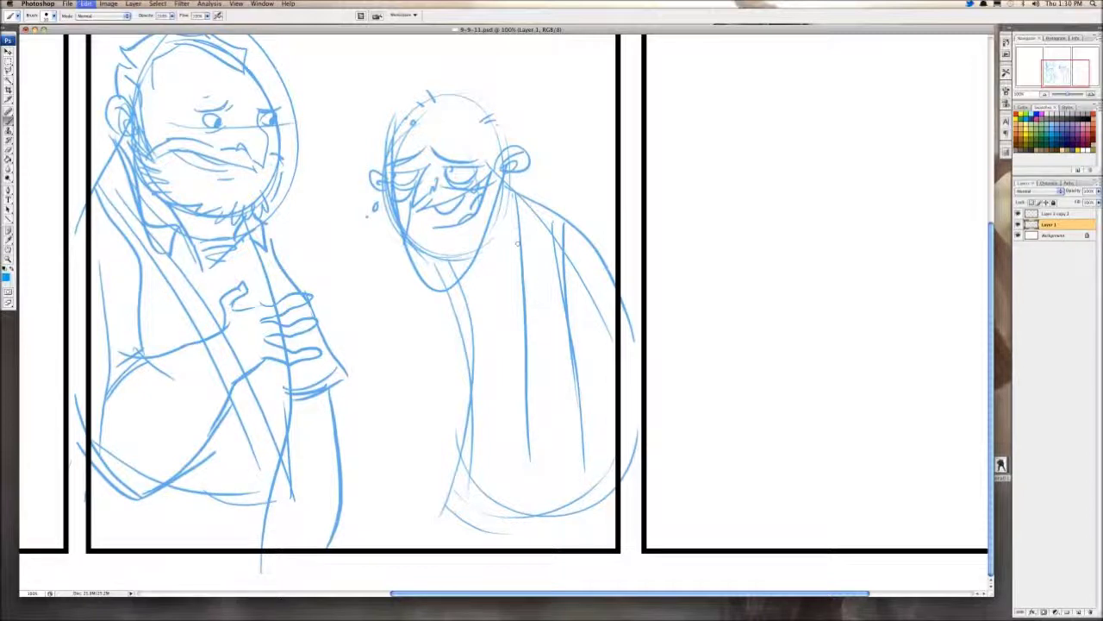
Step: Extend the right figure's near sleeve to a buttoned cuff and sketch the hand with fingers below it
left_click_drag(576, 371, 586, 534)
left_click_drag(531, 427, 526, 493)
left_click_drag(525, 493, 595, 488)
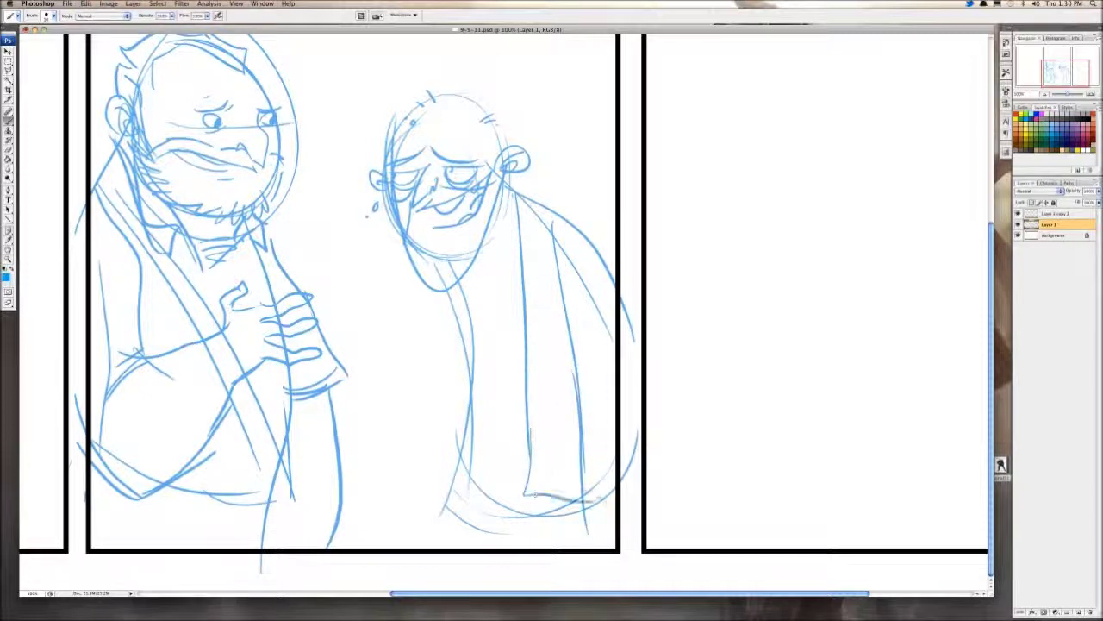
left_click_drag(526, 473, 591, 479)
left_click_drag(569, 481, 532, 539)
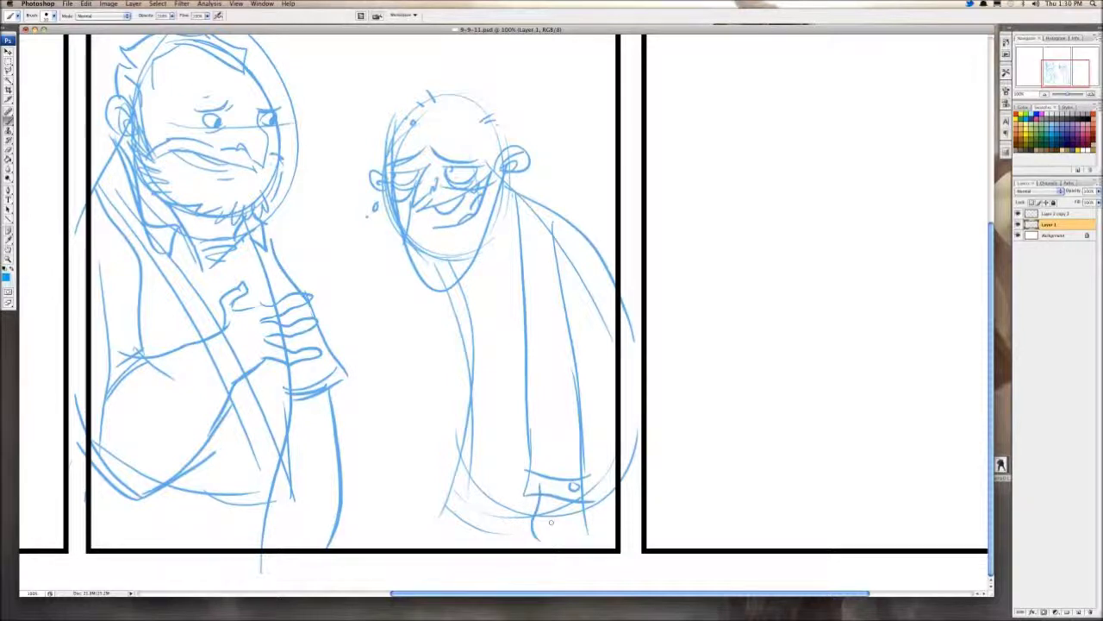
left_click_drag(535, 487, 532, 542)
mouse_move(543, 515)
left_mouse_down()
mouse_move(552, 547)
mouse_move(595, 543)
left_mouse_up()
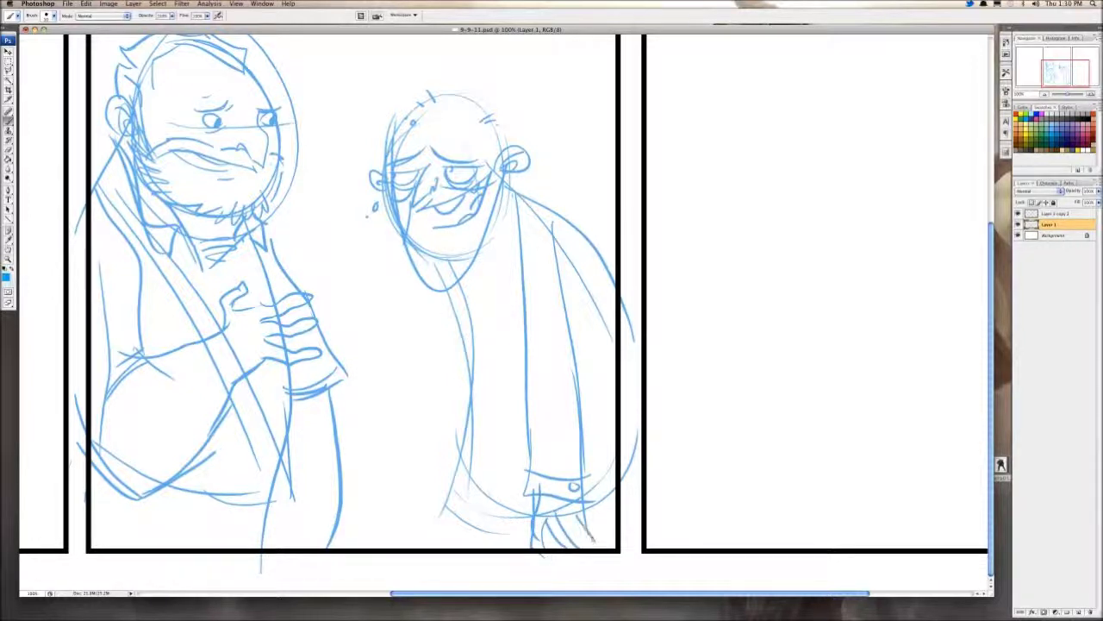
Step: Sketch the right figure's far arm down from the chin, with a sleeve cuff and the outline of a hand
left_click_drag(433, 285, 417, 455)
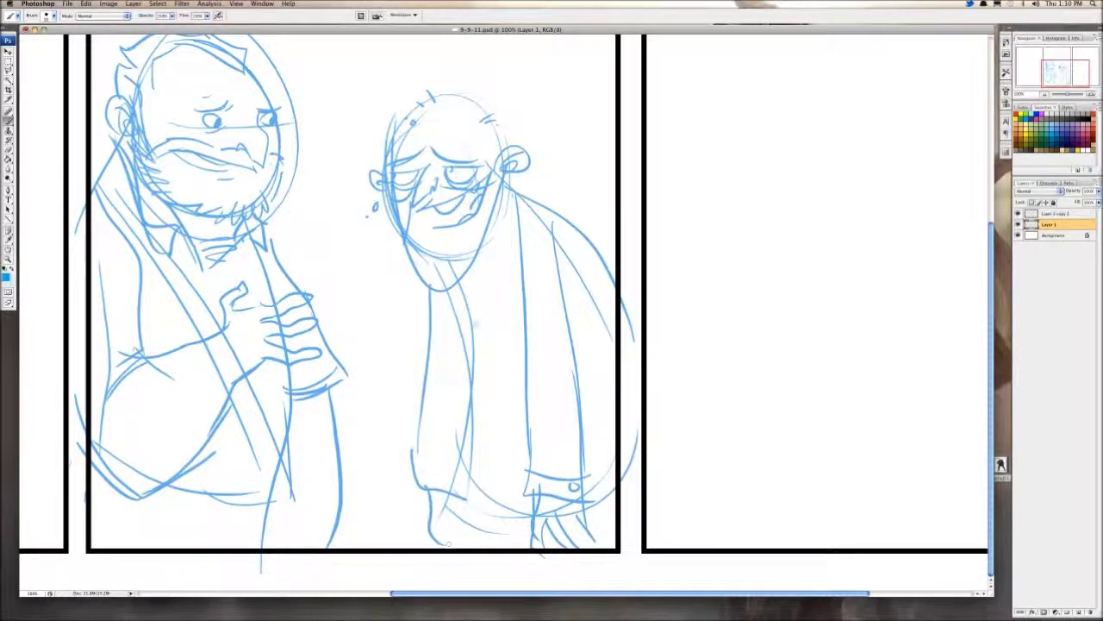
left_click_drag(429, 292, 416, 466)
left_click_drag(412, 448, 465, 498)
left_click_drag(431, 492, 435, 545)
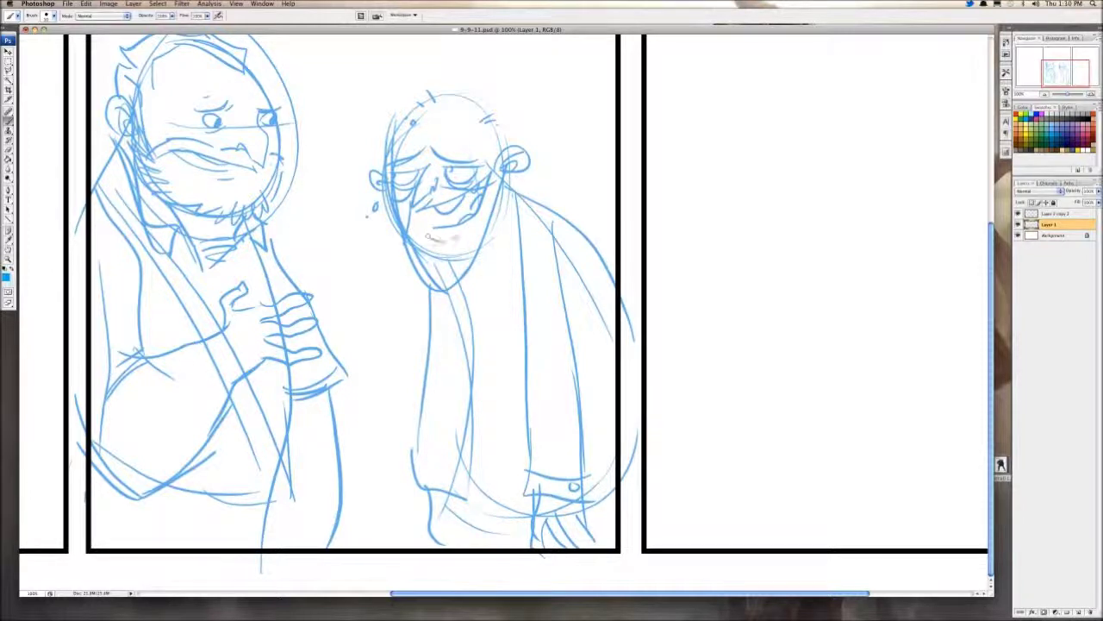
Step: Add chin creases below the right head's mouth and sketch a jacket lapel down the figure's chest beside the near arm
left_click_drag(407, 228, 479, 235)
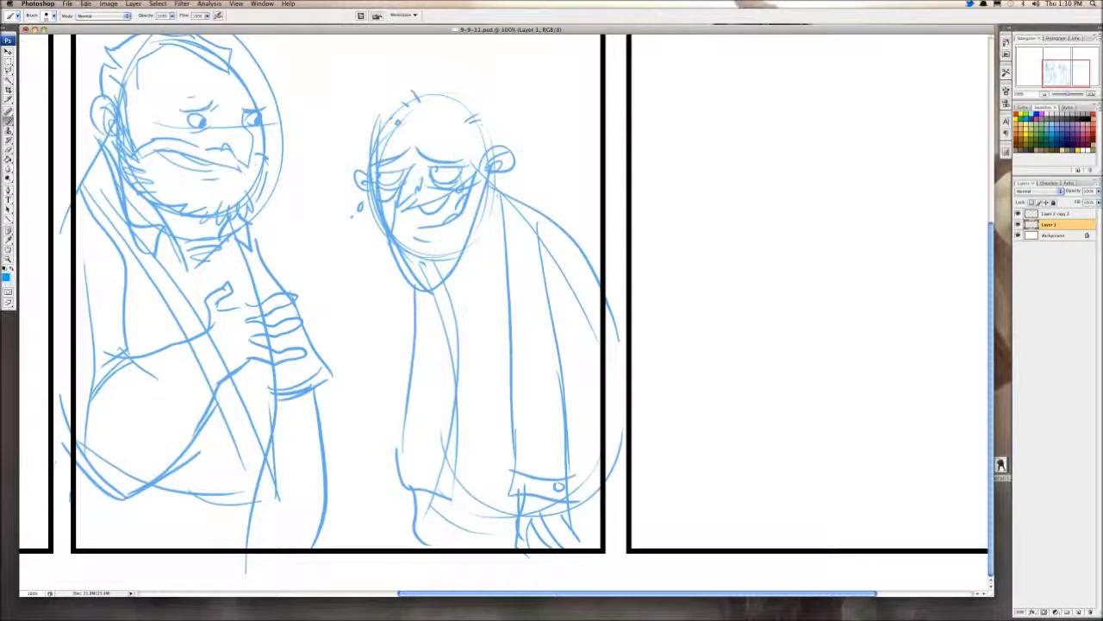
left_click_drag(488, 188, 475, 392)
left_click_drag(505, 285, 507, 349)
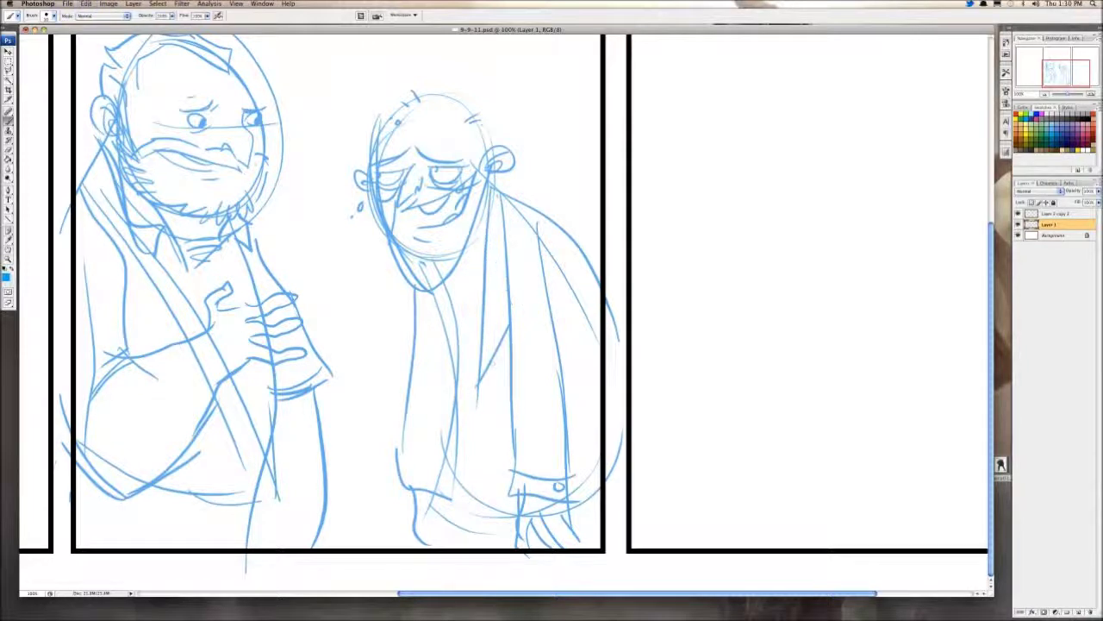
Step: Undo the last lapel stroke, then redraw the right figure's notched lapel and the jacket's front edge slanting down from the chin
key("super+z")
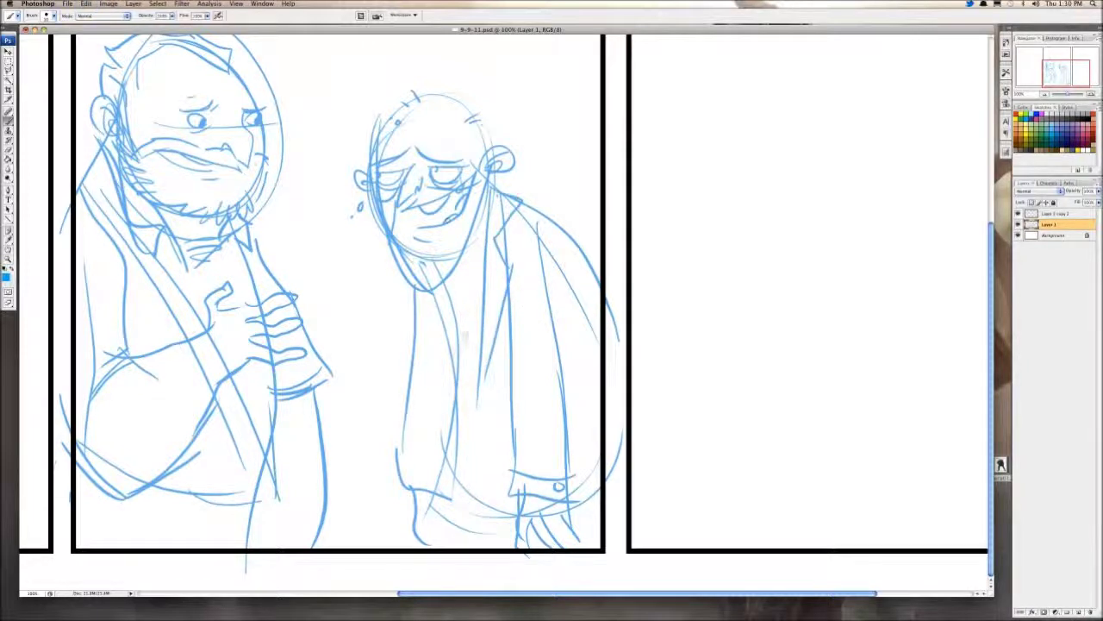
left_click_drag(520, 197, 497, 293)
left_click_drag(456, 289, 467, 381)
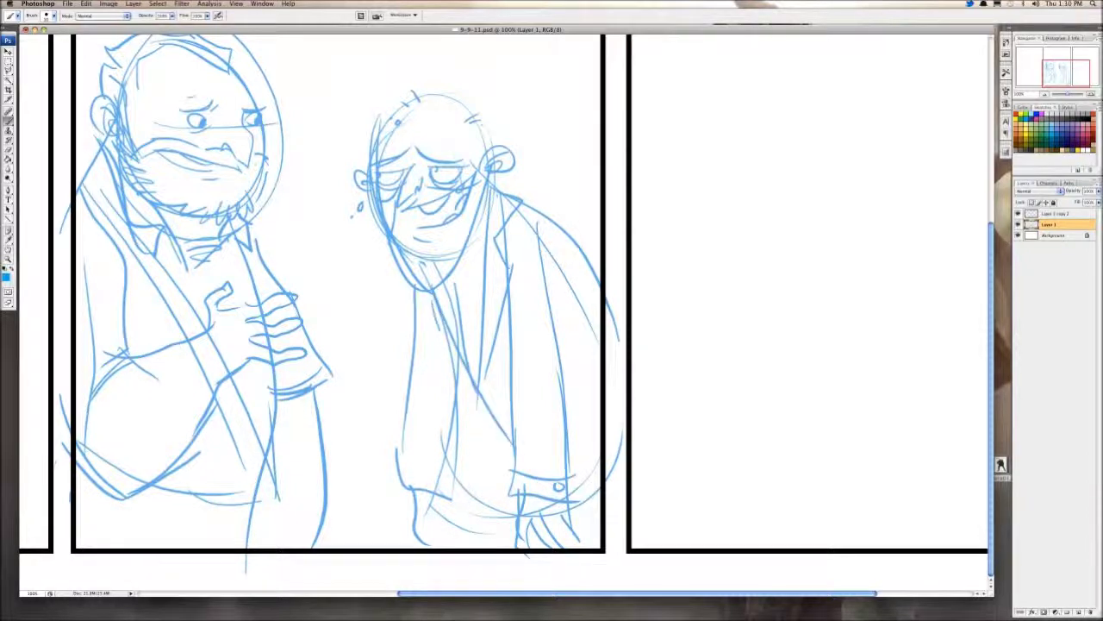
left_click_drag(430, 293, 517, 456)
Step: Sketch the right figure's jacket hem with a button behind the near arm and curved waist lines between the two arms
left_click_drag(567, 438, 593, 424)
left_click_drag(594, 424, 612, 518)
left_click_drag(612, 517, 567, 522)
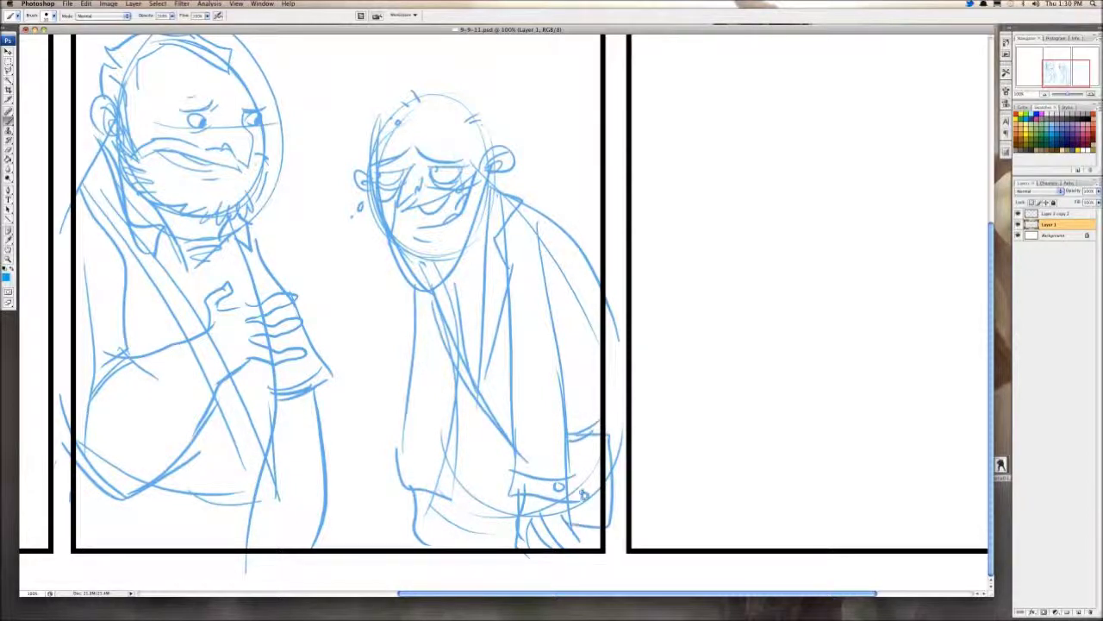
mouse_move(452, 448)
left_mouse_down()
mouse_move(522, 456)
mouse_move(526, 467)
left_mouse_up()
mouse_move(447, 475)
left_mouse_down()
mouse_move(510, 489)
mouse_move(516, 522)
left_mouse_up()
left_click_drag(533, 219, 557, 273)
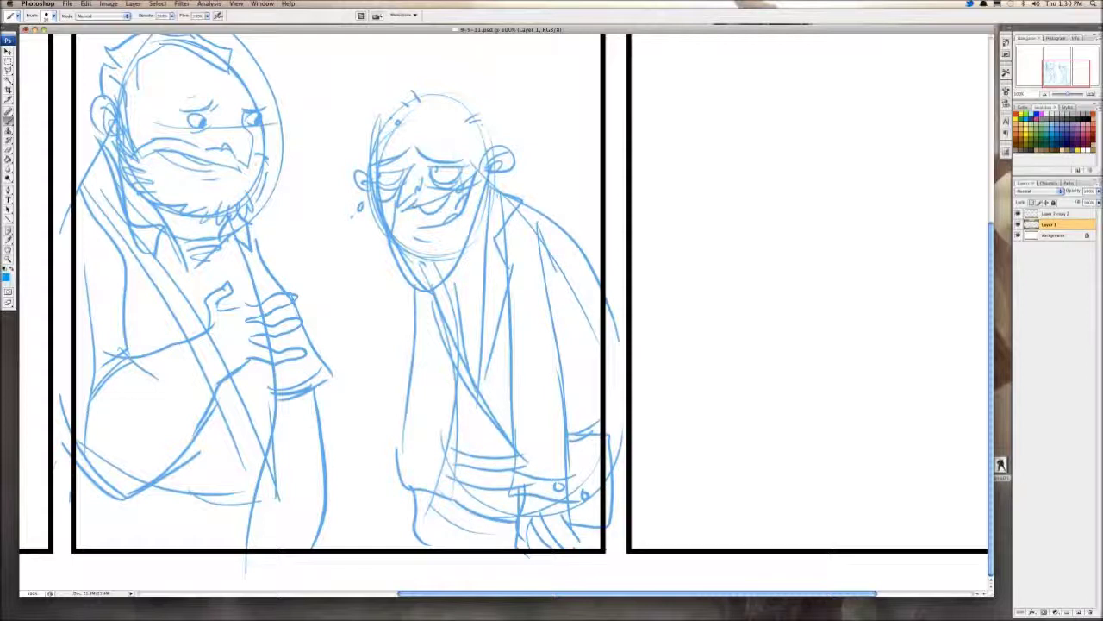
Step: Draw spiky hair tufts on top of the right figure's head and a jagged hairline above the near ear
mouse_move(376, 214)
left_mouse_down()
mouse_move(476, 222)
mouse_move(485, 204)
left_mouse_up()
left_click_drag(447, 171, 431, 235)
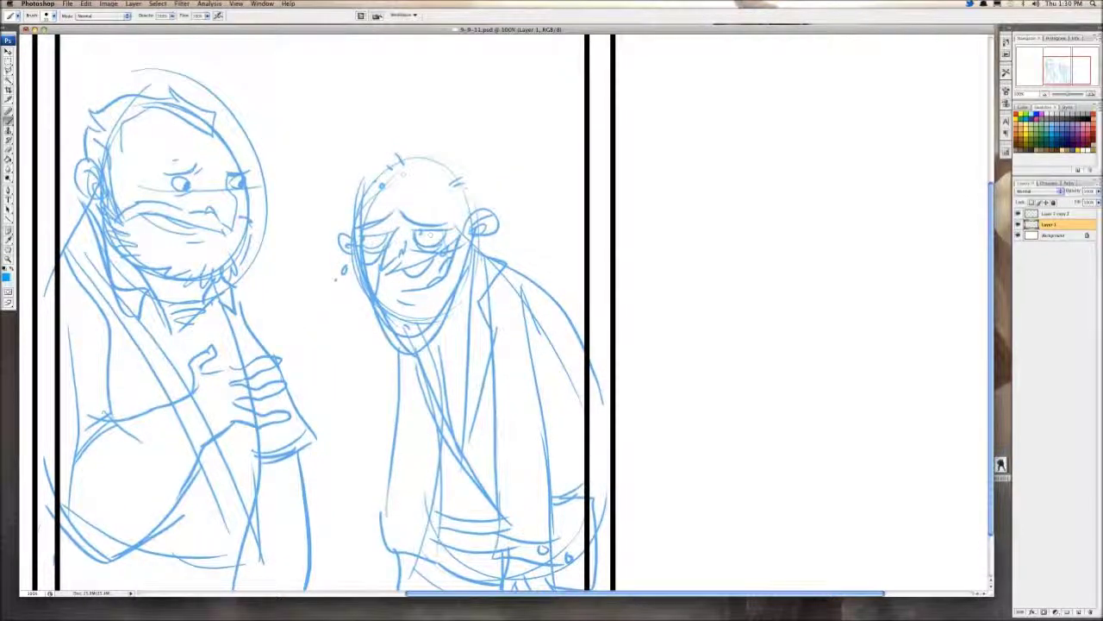
mouse_move(411, 186)
left_mouse_down()
mouse_move(438, 205)
mouse_move(426, 154)
mouse_move(414, 158)
left_mouse_up()
mouse_move(405, 193)
left_mouse_down()
mouse_move(404, 169)
mouse_move(448, 171)
mouse_move(496, 221)
mouse_move(483, 236)
mouse_move(498, 247)
mouse_move(574, 153)
left_mouse_up()
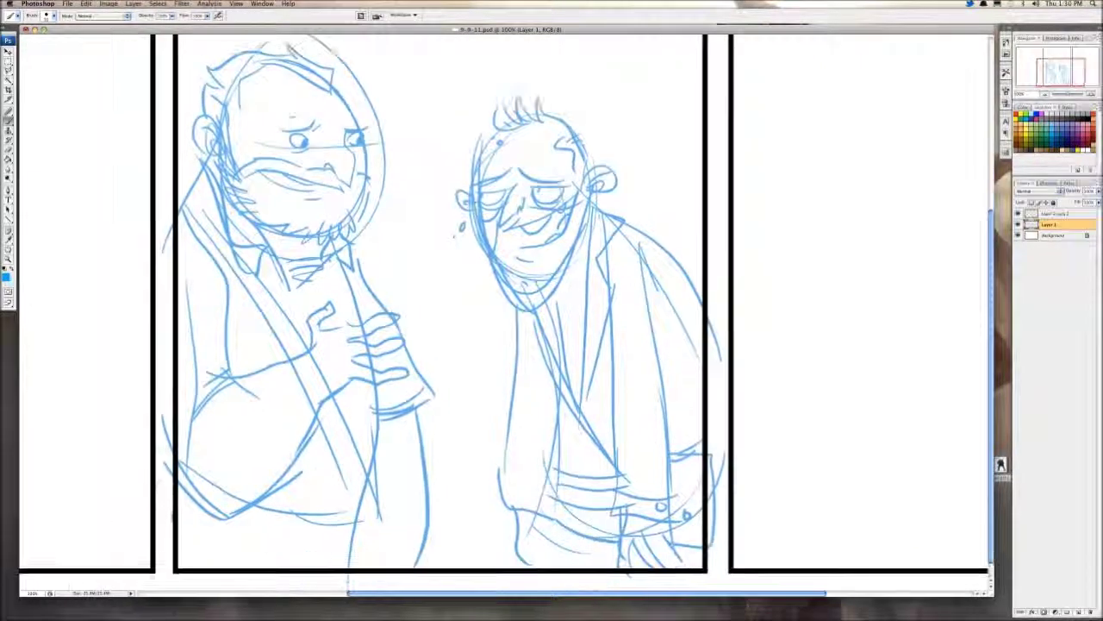
Step: Move the sketch of the two figures from the middle panel into the first panel
key("super+minus")
key("super+minus")
key("super+minus")
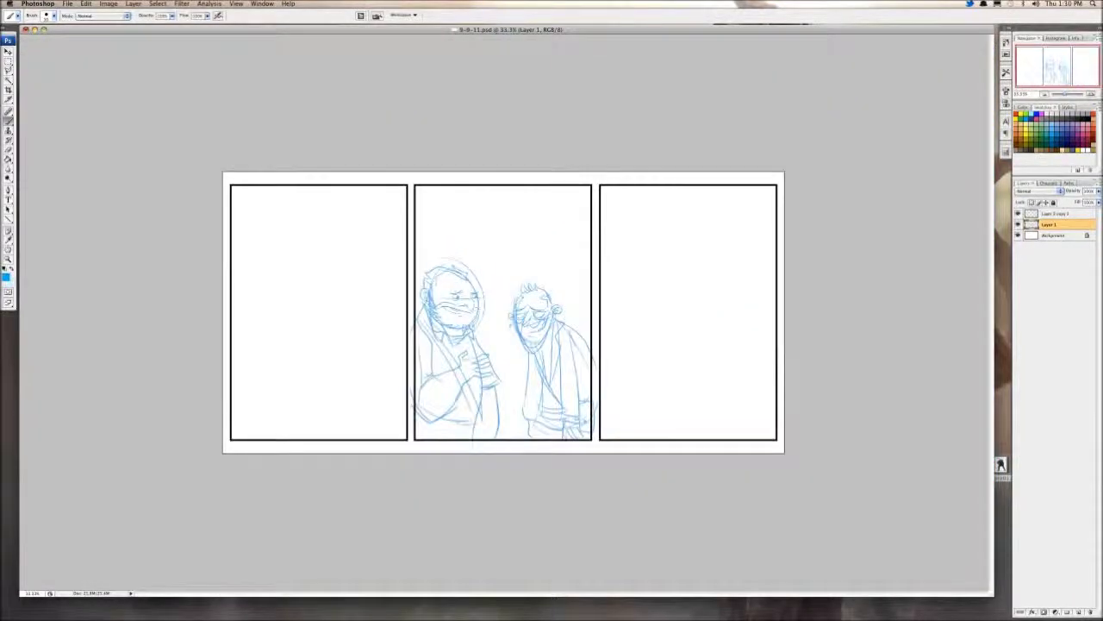
key("v")
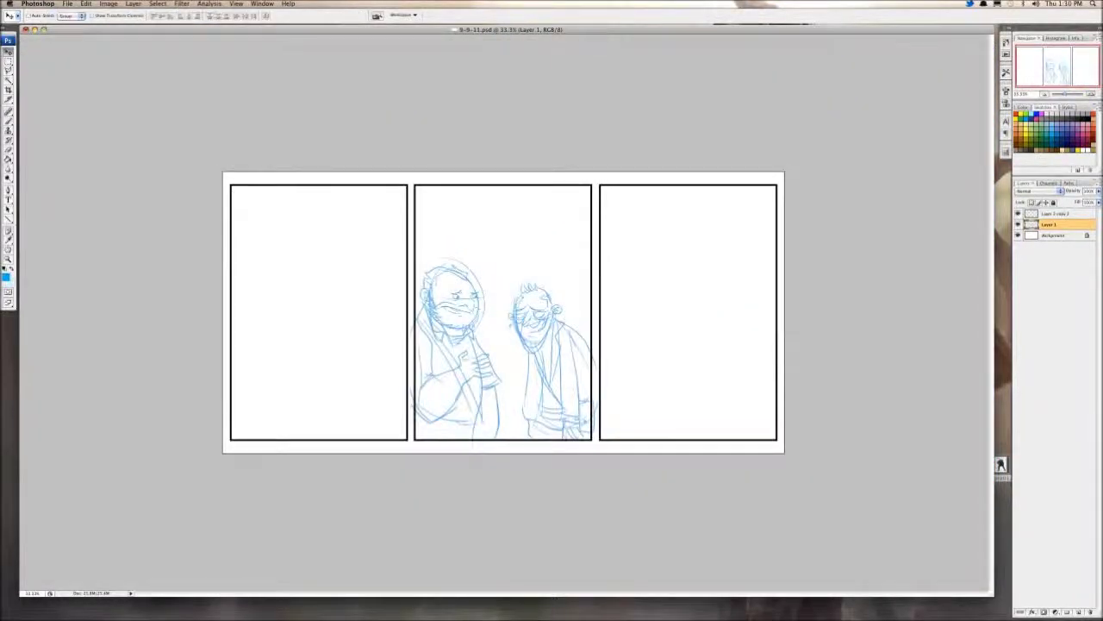
left_click_drag(504, 345, 319, 345)
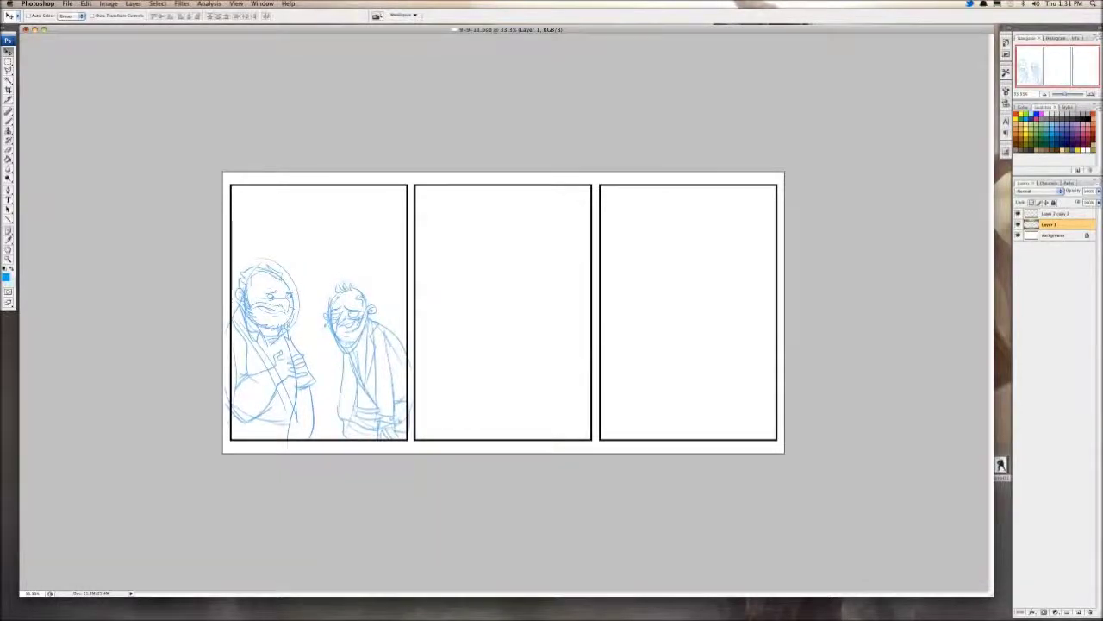
Step: Create a new layer with default settings above the first sketch and ready the brush over the empty middle panel
key("super+equal")
left_click(134, 4)
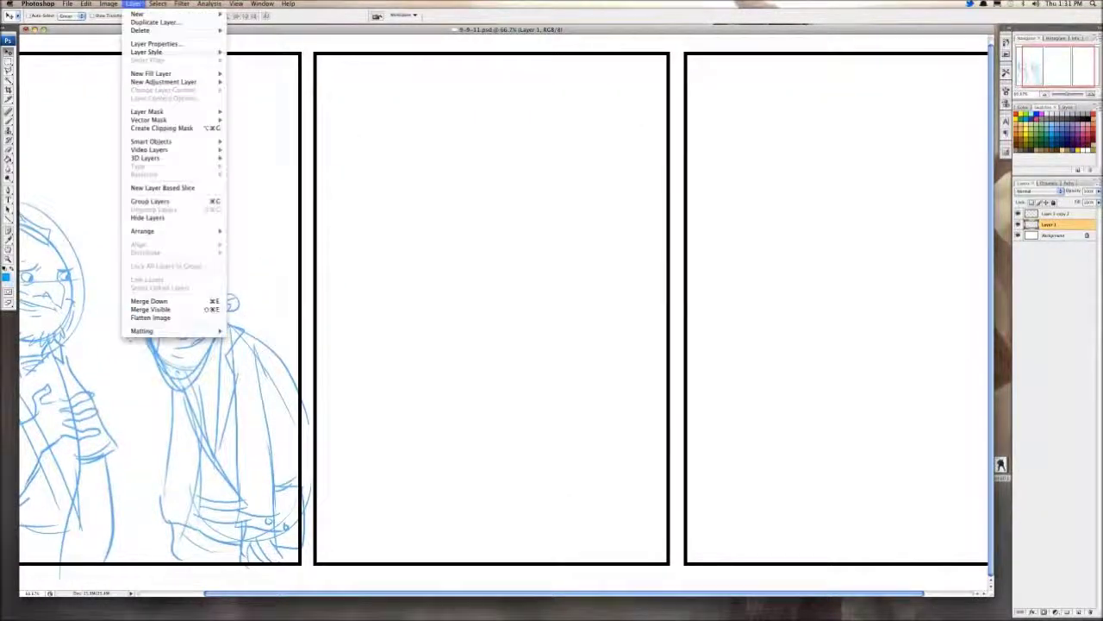
mouse_move(142, 14)
left_click(250, 17)
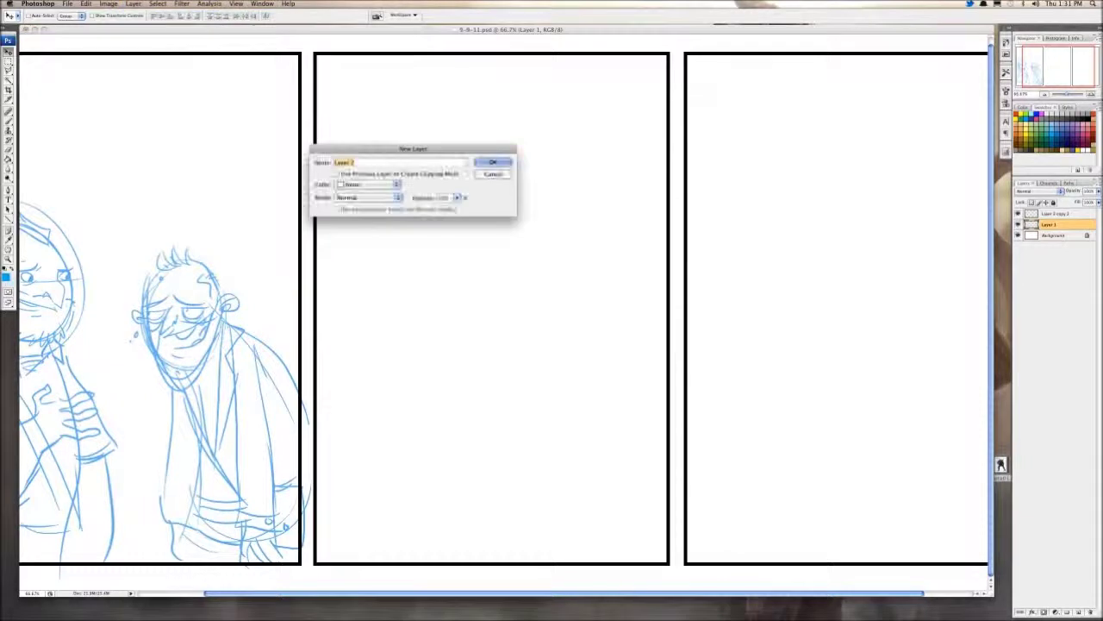
key("Return")
key("super+equal")
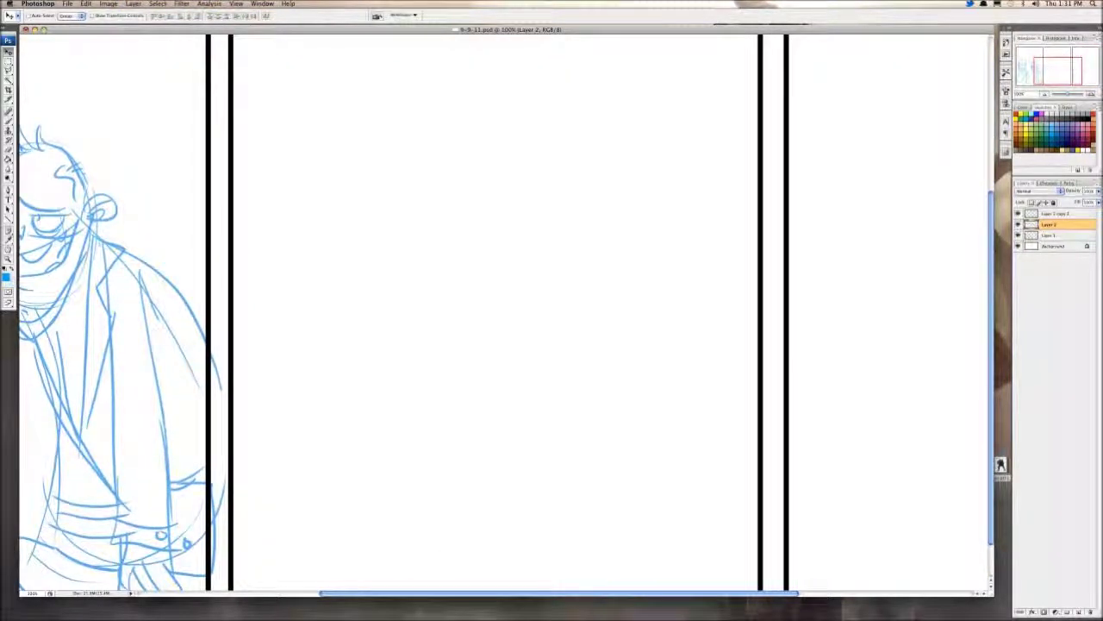
key("b")
scroll(505, 313, "up", 2)
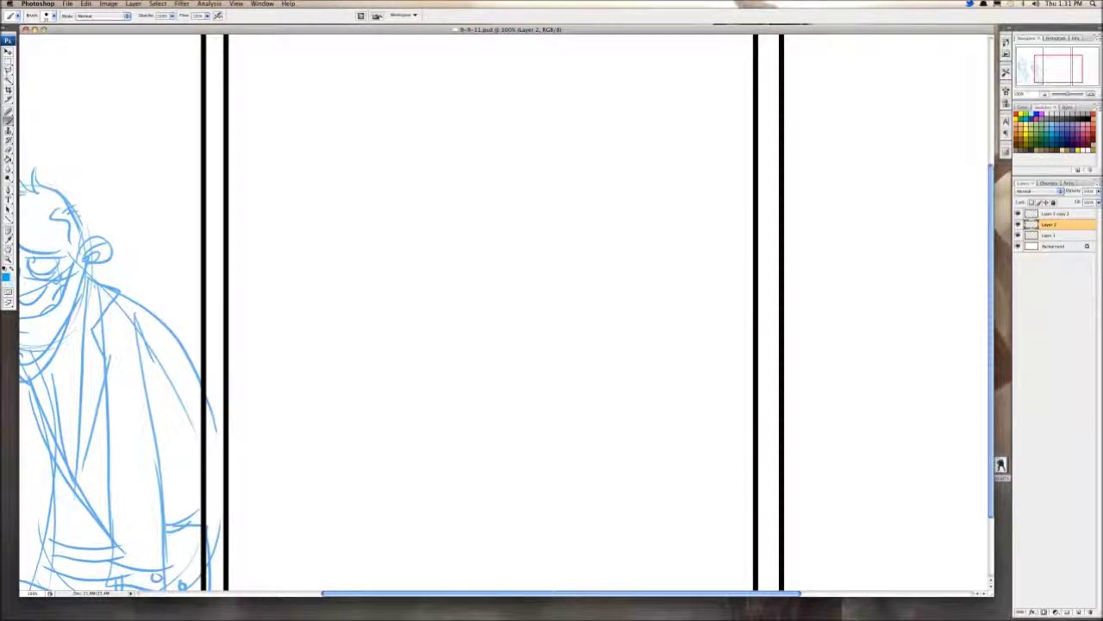
key("super+Tab")
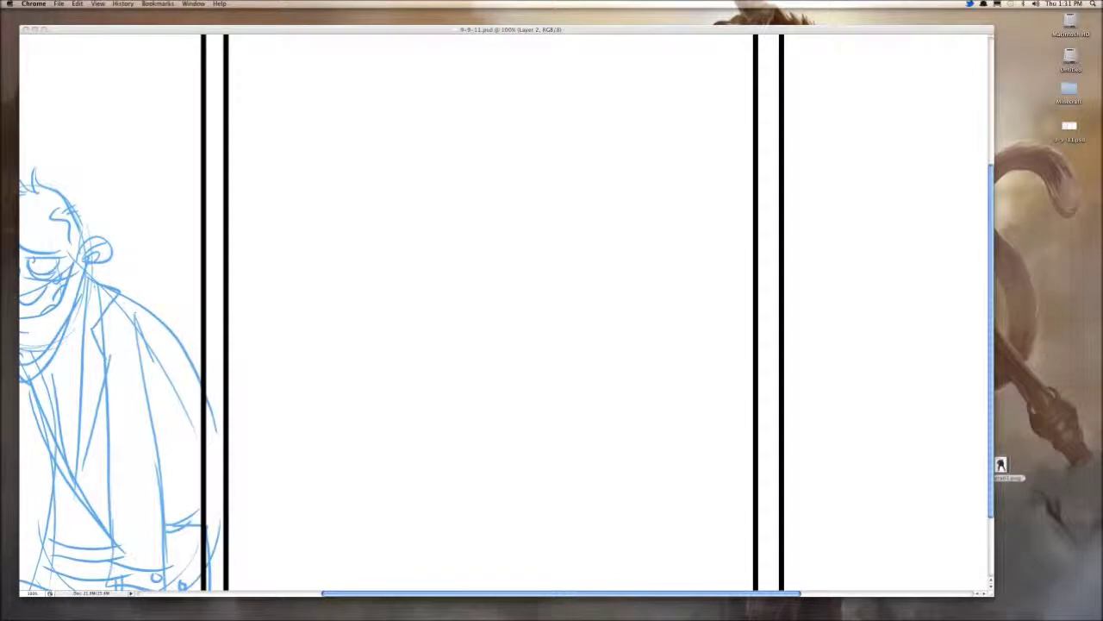
key("super+Tab")
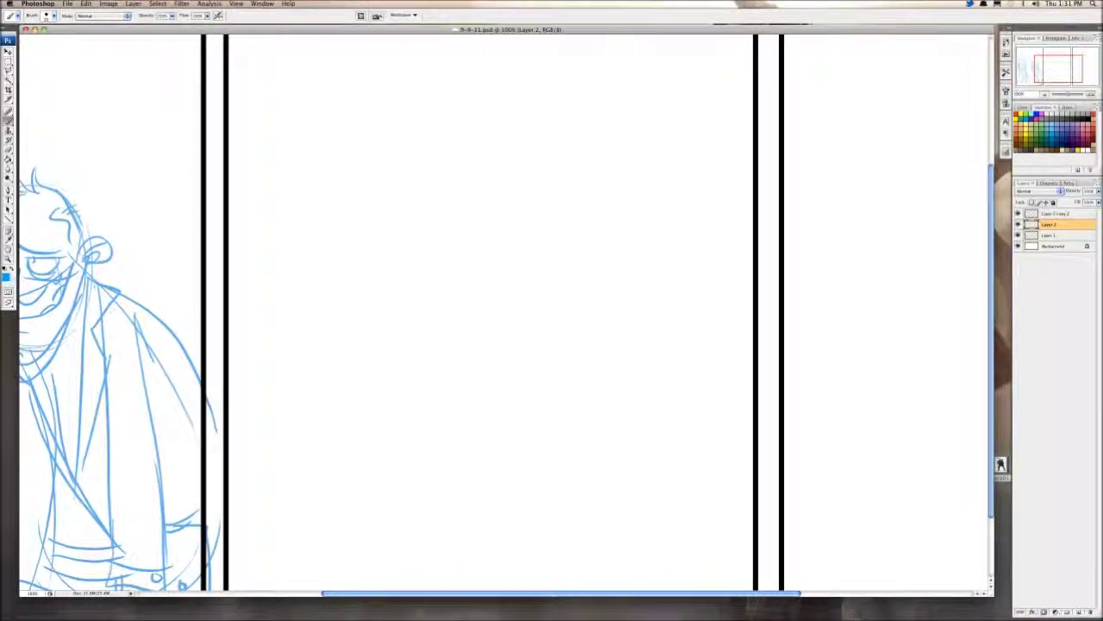
key("super+Tab")
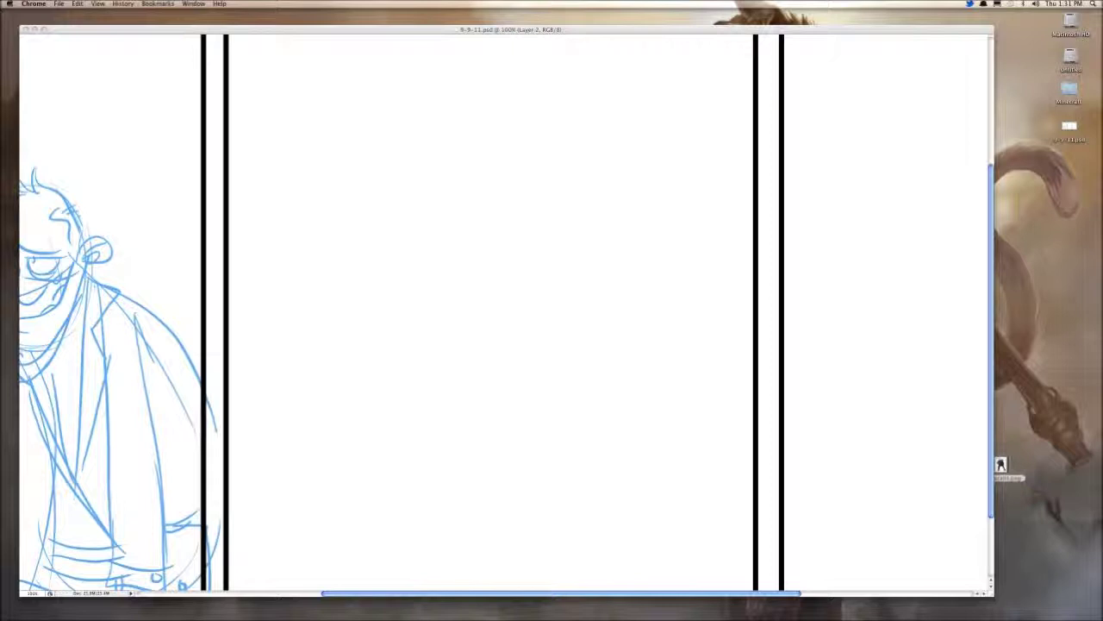
left_click(537, 196)
Step: Sketch a tall egg-shaped head with loose overlapping strokes in the upper part of the middle panel
left_click_drag(537, 195, 504, 166)
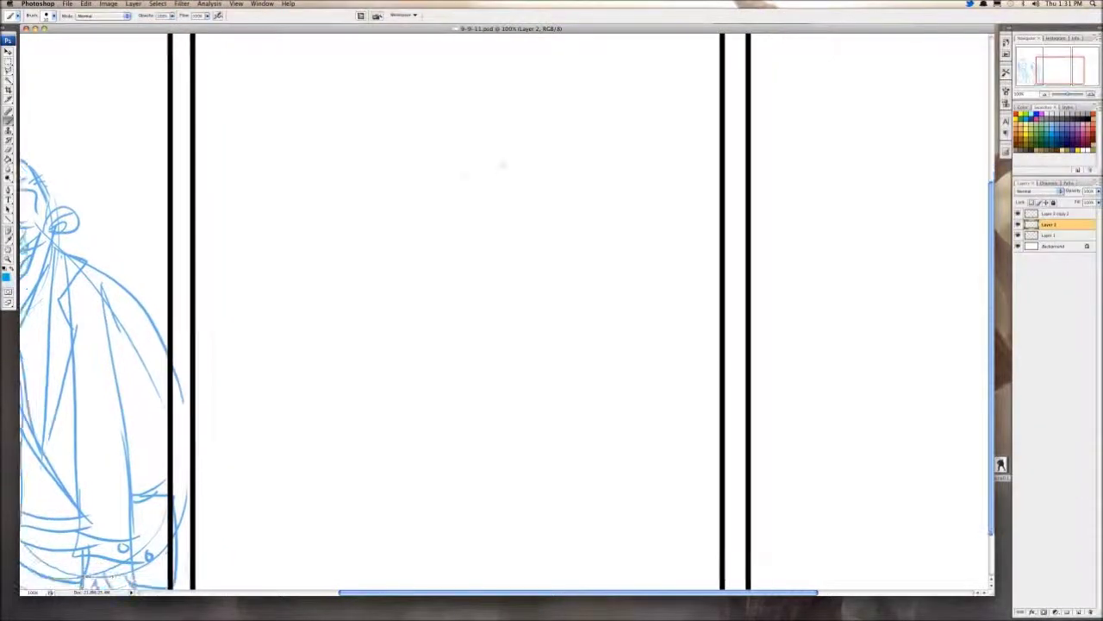
scroll(488, 188, "up", 5)
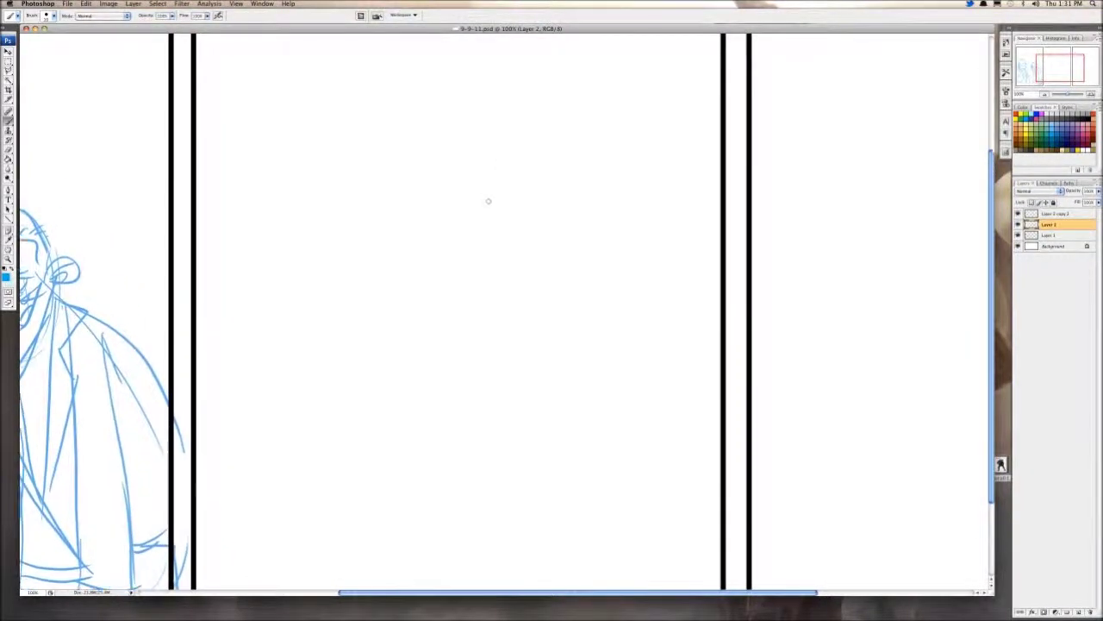
left_click_drag(467, 189, 529, 166)
mouse_move(448, 139)
left_mouse_down()
mouse_move(489, 108)
mouse_move(541, 219)
left_mouse_up()
mouse_move(501, 107)
left_mouse_down()
mouse_move(449, 247)
mouse_move(526, 139)
mouse_move(470, 224)
left_mouse_up()
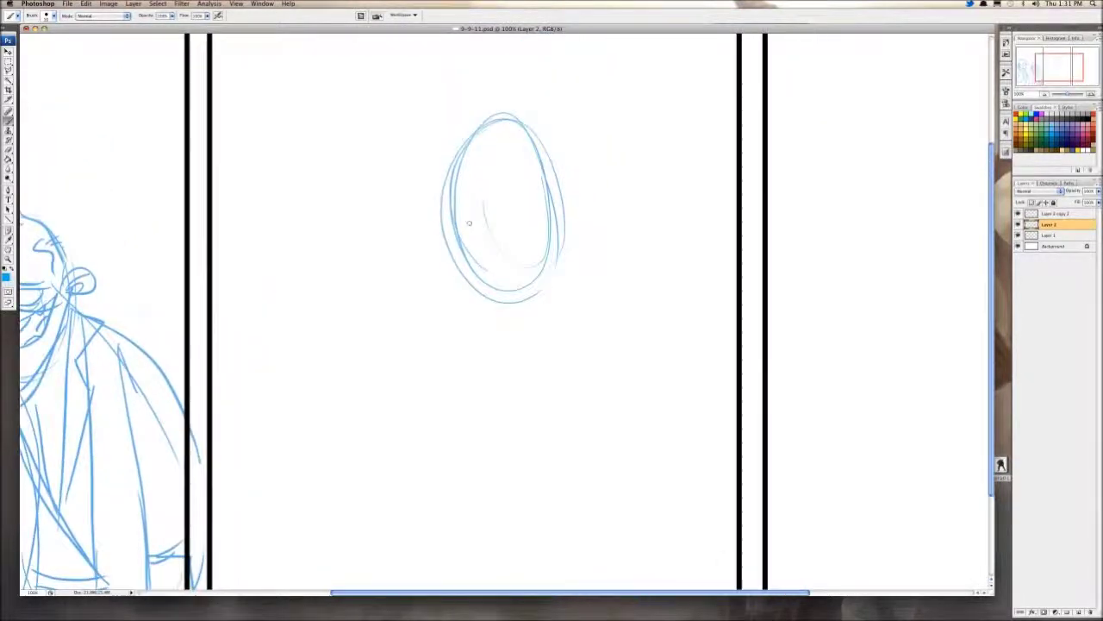
left_click_drag(452, 185, 558, 259)
left_click_drag(562, 195, 543, 303)
left_click_drag(550, 264, 460, 278)
left_click_drag(535, 193, 457, 265)
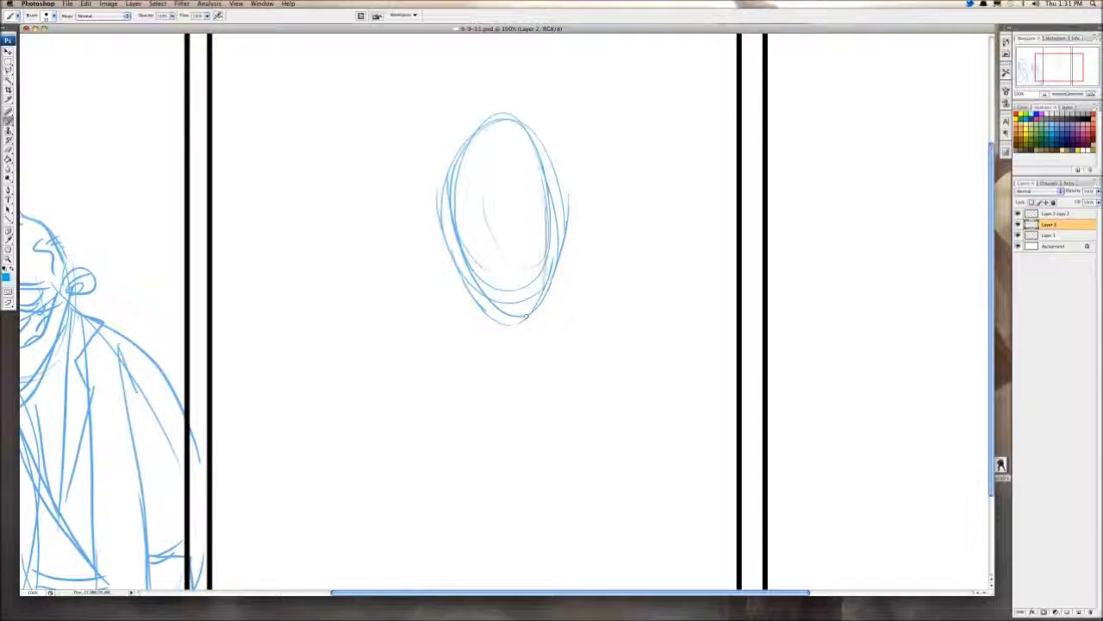
left_click_drag(457, 137, 550, 193)
mouse_move(507, 113)
left_mouse_down()
mouse_move(443, 140)
mouse_move(438, 192)
left_mouse_up()
Step: Draw two round eyes with small pupils and a pointed nose between them on the new head
mouse_move(466, 227)
left_mouse_down()
mouse_move(457, 214)
mouse_move(450, 238)
mouse_move(458, 215)
mouse_move(522, 226)
mouse_move(516, 200)
left_mouse_up()
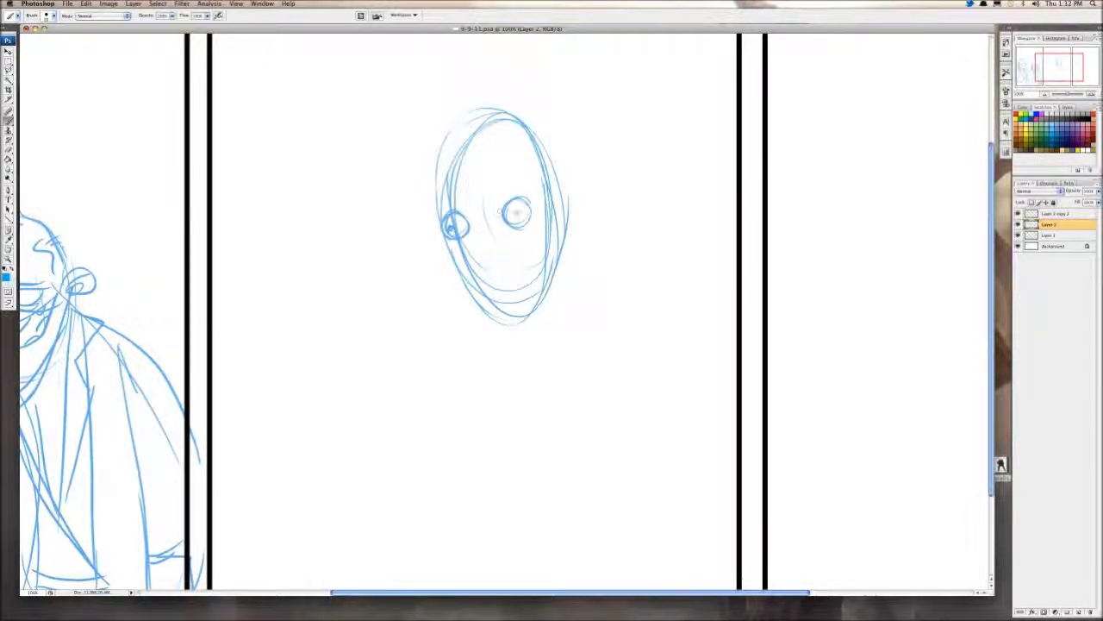
left_click_drag(507, 227, 531, 218)
mouse_move(464, 231)
left_mouse_down()
mouse_move(462, 264)
mouse_move(494, 243)
left_mouse_up()
mouse_move(493, 244)
left_mouse_down()
mouse_move(611, 184)
mouse_move(539, 219)
mouse_move(526, 243)
mouse_move(578, 247)
mouse_move(587, 283)
left_mouse_up()
key("super+z")
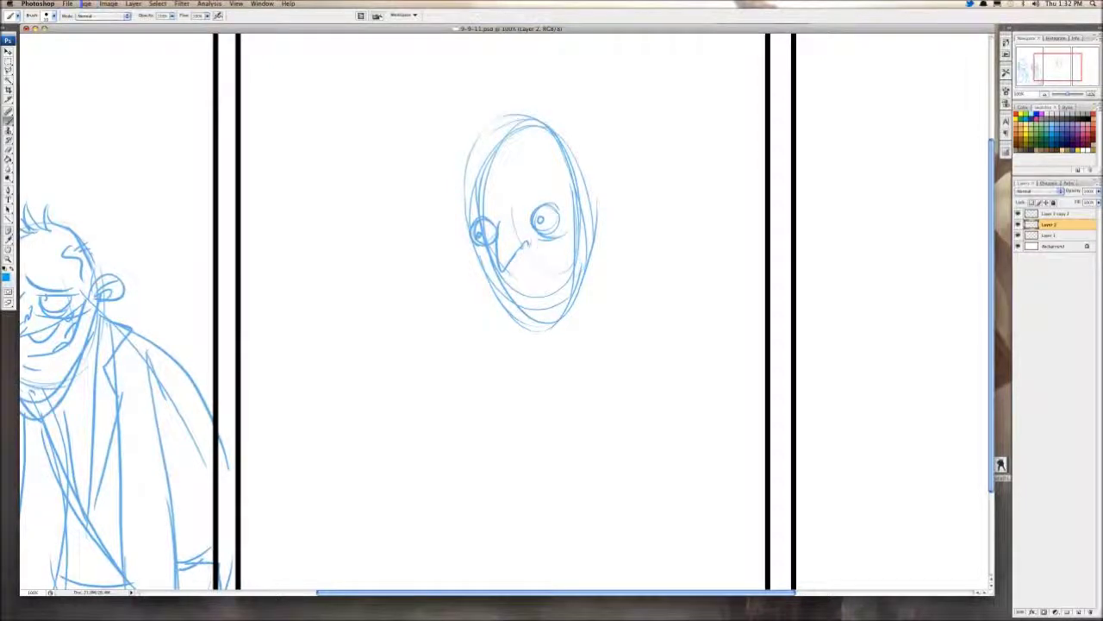
Step: Sketch a wide open mouth below the nose, reaching down to the chin
mouse_move(514, 270)
left_mouse_down()
mouse_move(543, 330)
mouse_move(549, 255)
mouse_move(533, 331)
left_mouse_up()
key("super+z")
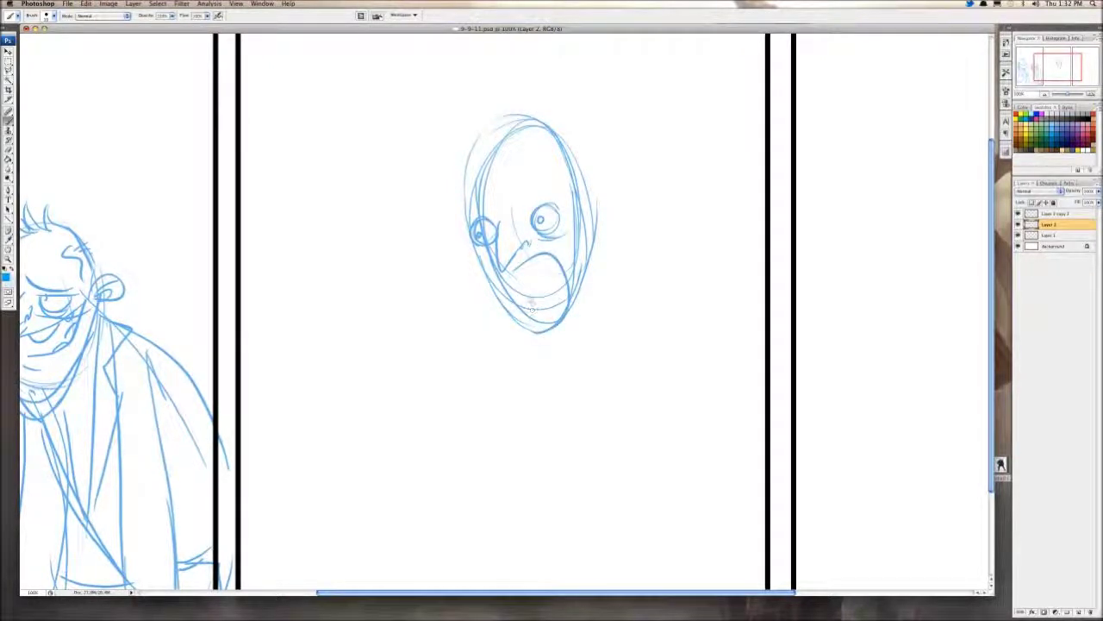
mouse_move(522, 270)
left_mouse_down()
mouse_move(547, 256)
mouse_move(474, 290)
mouse_move(520, 279)
mouse_move(424, 355)
left_mouse_up()
key("super+z")
Step: Sketch a raised hand with long fingers against the side of the chin and the arm lines leading away from it
mouse_move(520, 319)
left_mouse_down()
mouse_move(431, 354)
mouse_move(520, 324)
mouse_move(522, 308)
left_mouse_up()
left_click_drag(459, 343, 336, 400)
left_click_drag(498, 345, 454, 421)
mouse_move(431, 319)
left_mouse_down()
mouse_move(392, 353)
mouse_move(444, 342)
left_mouse_up()
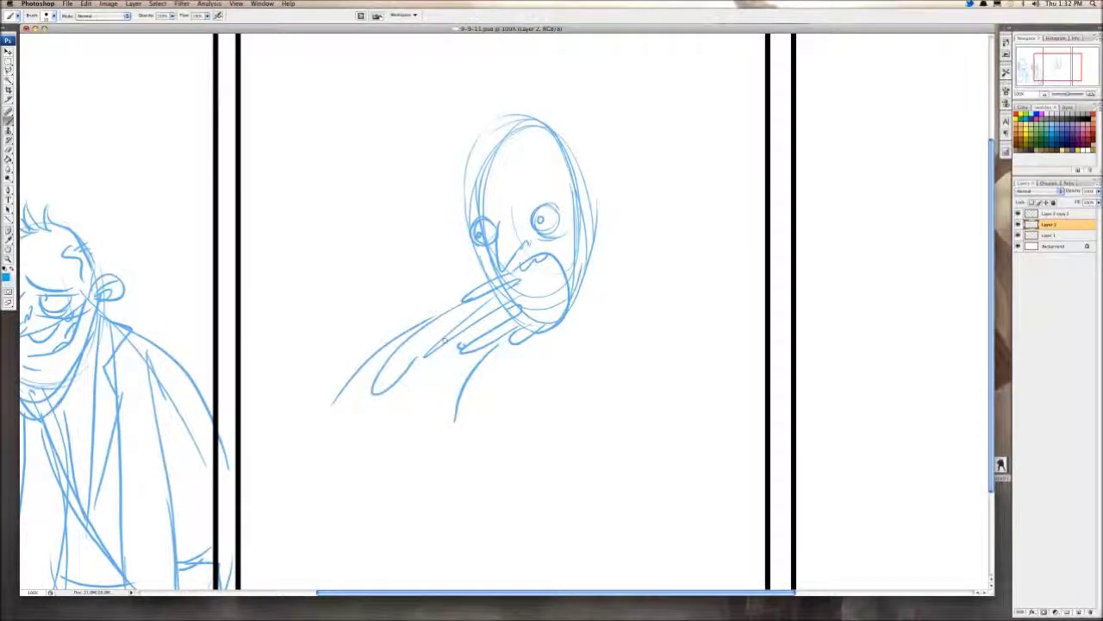
Step: Undo the thumb loop on the raised hand and draw a curved line from the upper lip down to the chin
left_click_drag(566, 228, 565, 312)
key("super+alt+z")
key("super+alt+z")
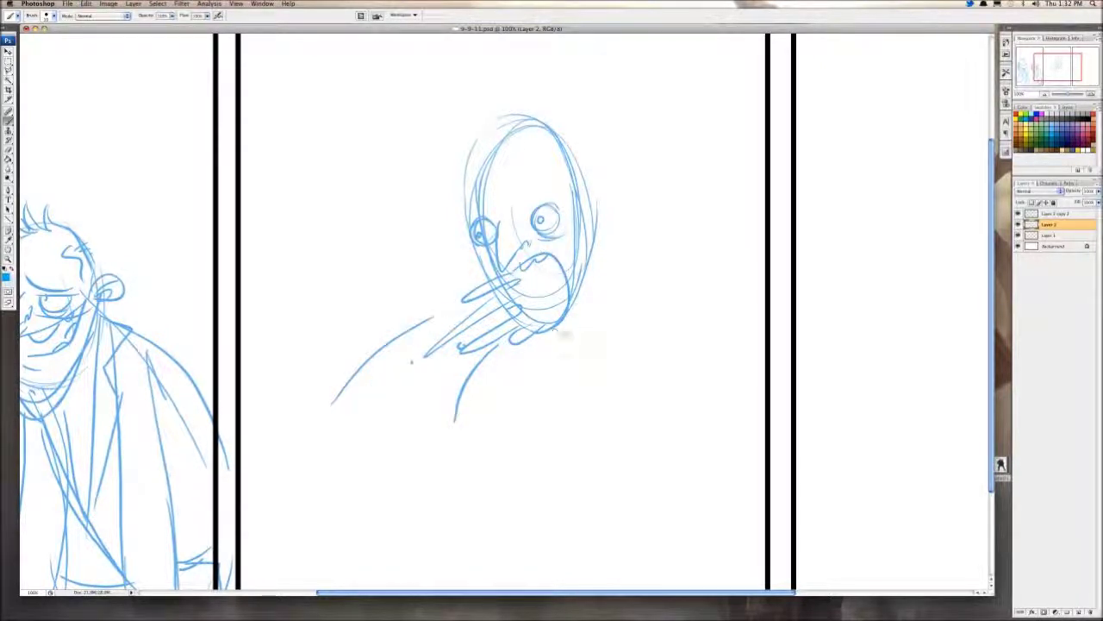
left_click_drag(542, 254, 553, 329)
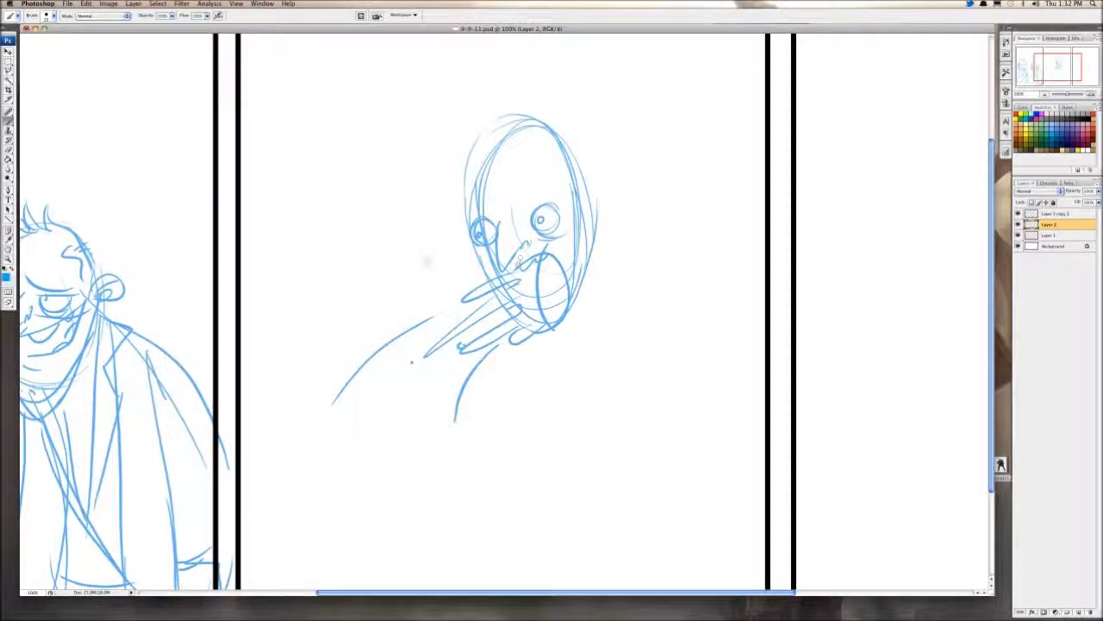
Step: Erase the outer half of the mouth and the lower part of the near eye with a resized eraser
key("e")
key("bracketleft")
key("bracketleft")
key("bracketleft")
key("bracketleft")
key("bracketleft")
key("bracketleft")
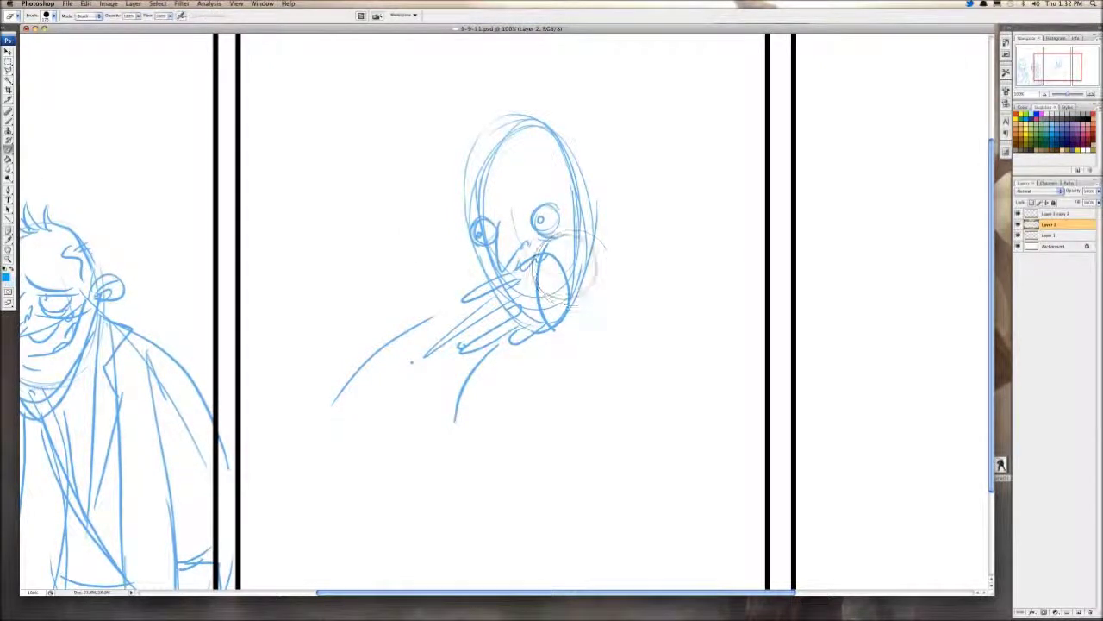
mouse_move(576, 269)
left_mouse_down()
mouse_move(560, 261)
mouse_move(558, 306)
left_mouse_up()
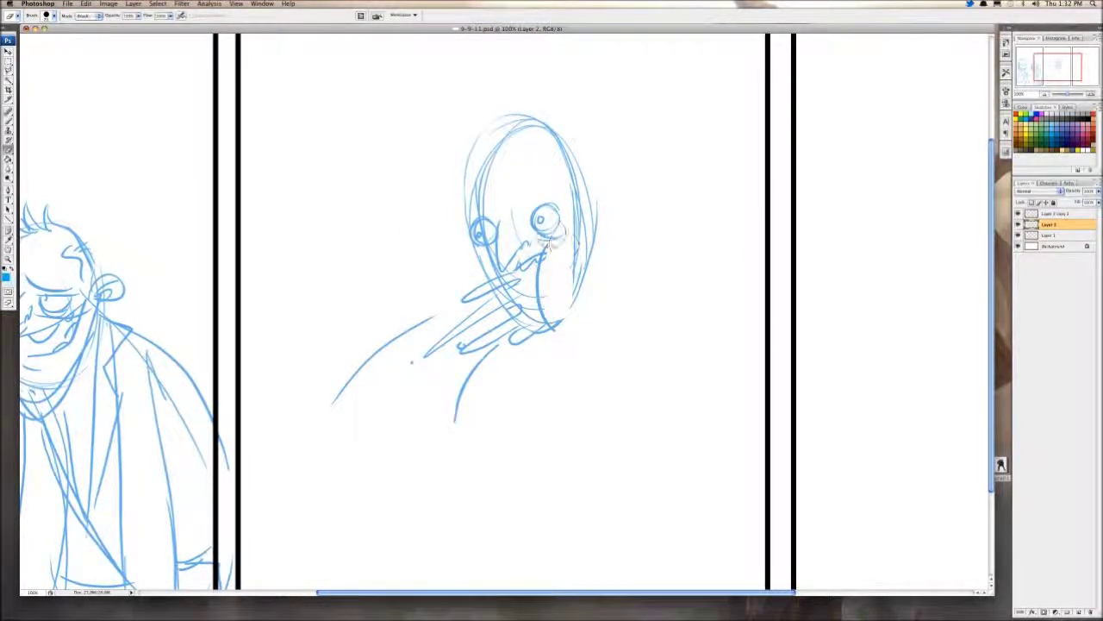
mouse_move(556, 226)
left_mouse_down()
mouse_move(558, 234)
mouse_move(561, 221)
left_mouse_up()
Step: Redraw the near eye half closed with a slanted eyelid line
key("b")
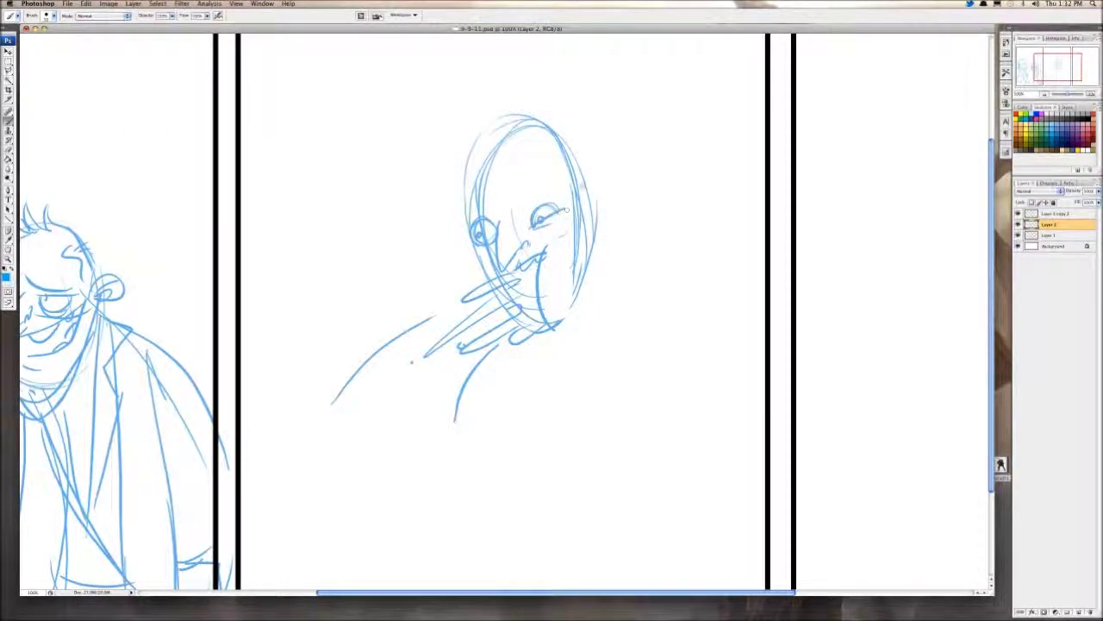
key("super+z")
left_click_drag(576, 192, 552, 205)
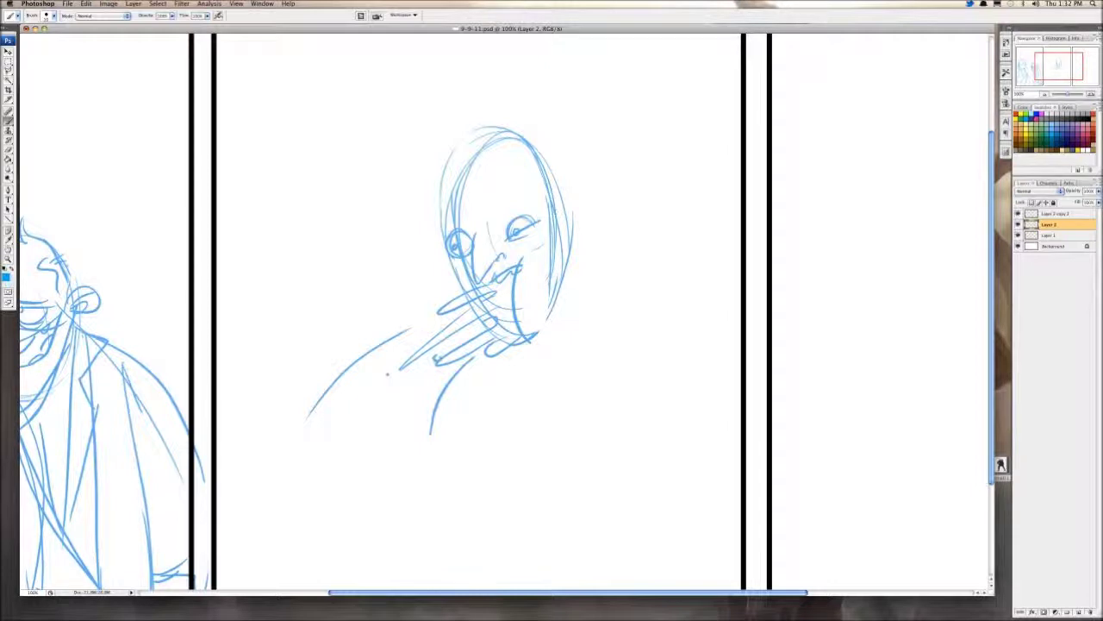
left_click_drag(438, 359, 413, 369)
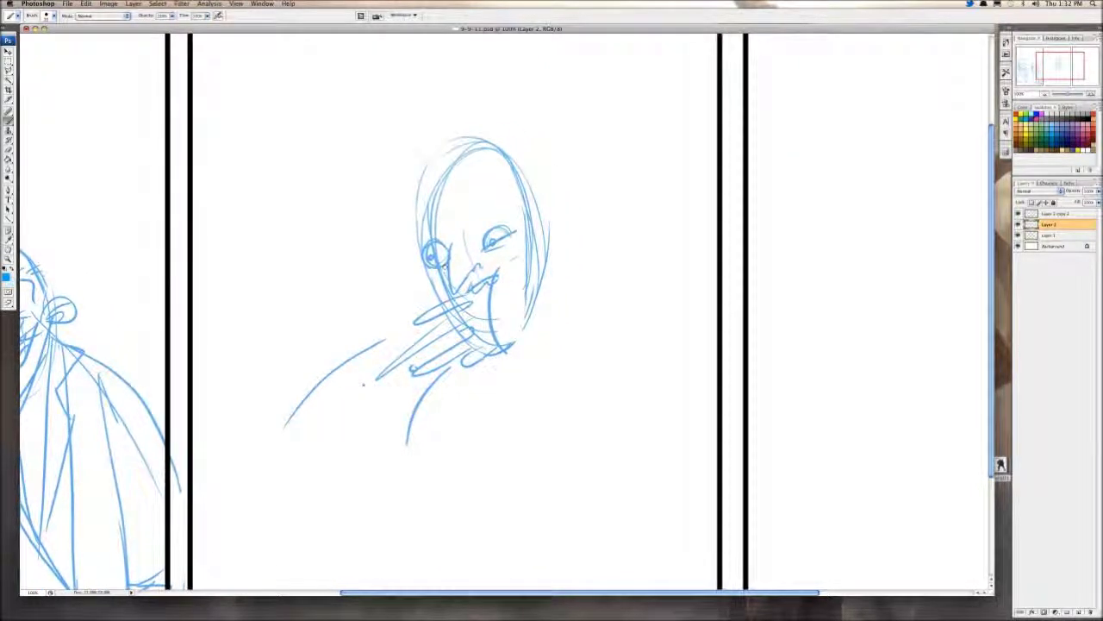
Step: Add an ear on each side of the head and a small loop at the near temple
left_click_drag(431, 257, 429, 274)
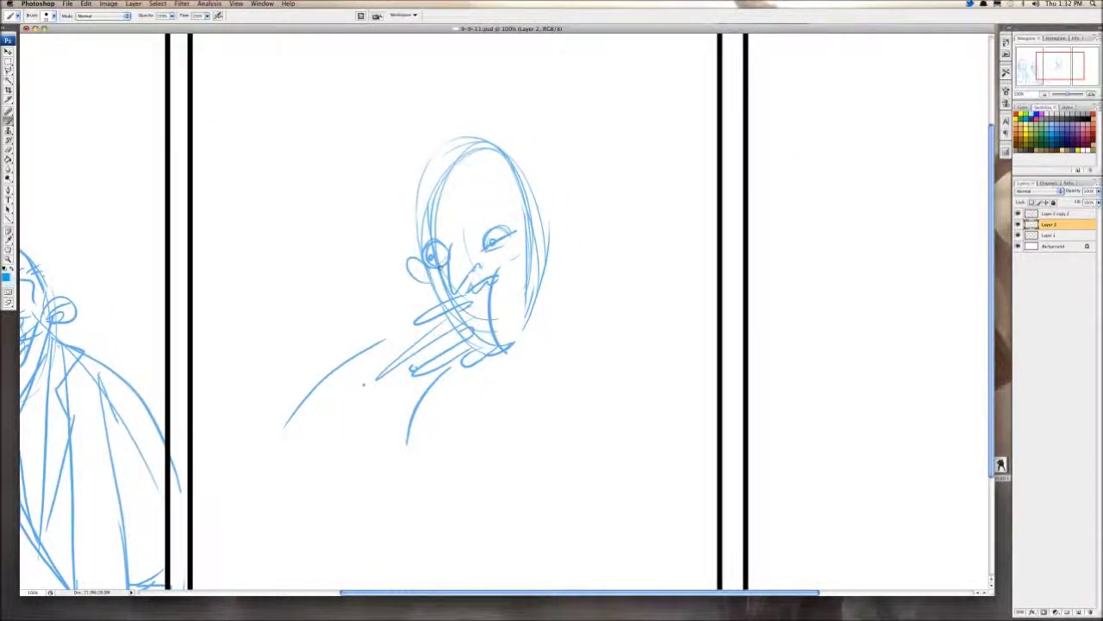
mouse_move(538, 213)
left_mouse_down()
mouse_move(564, 226)
mouse_move(537, 233)
left_mouse_up()
mouse_move(409, 269)
left_mouse_down()
mouse_move(422, 277)
mouse_move(570, 236)
mouse_move(421, 275)
left_mouse_up()
left_click_drag(518, 193, 530, 223)
key("super+z")
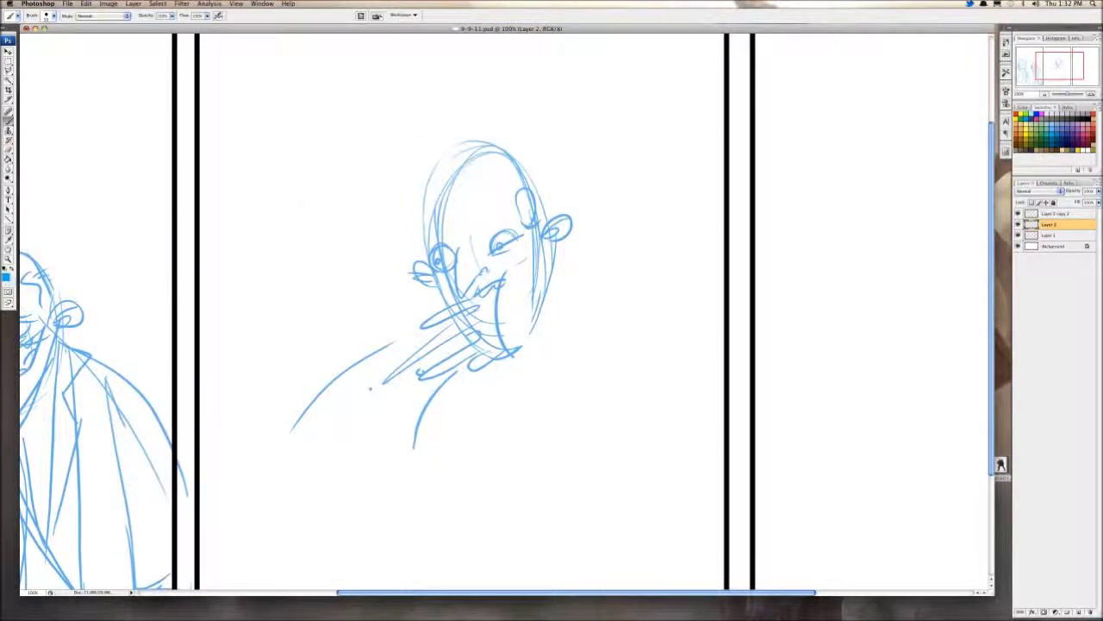
Step: Erase the far eye and the far ear from the head
key("e")
mouse_move(427, 250)
left_mouse_down()
mouse_move(441, 259)
mouse_move(416, 267)
left_mouse_up()
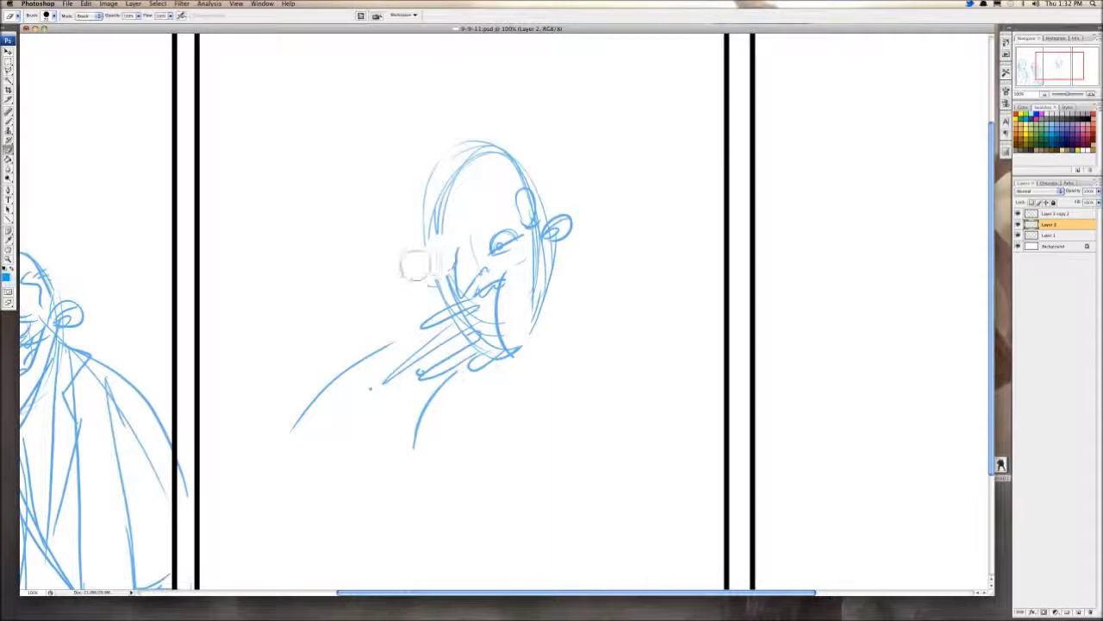
key("b")
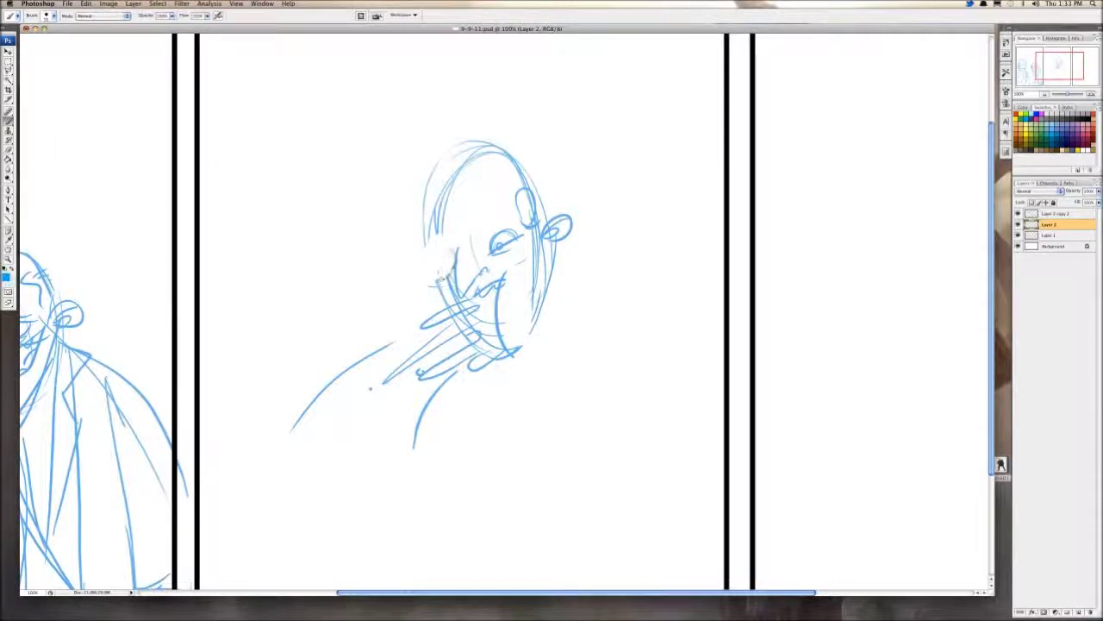
Step: Sketch the far eyeball popping out of its socket on a short curly stalk beside the head
key("super+z")
mouse_move(437, 273)
left_mouse_down()
mouse_move(453, 269)
mouse_move(444, 251)
mouse_move(403, 251)
mouse_move(416, 257)
mouse_move(373, 272)
mouse_move(390, 262)
mouse_move(384, 274)
mouse_move(414, 275)
left_mouse_up()
key("super+z")
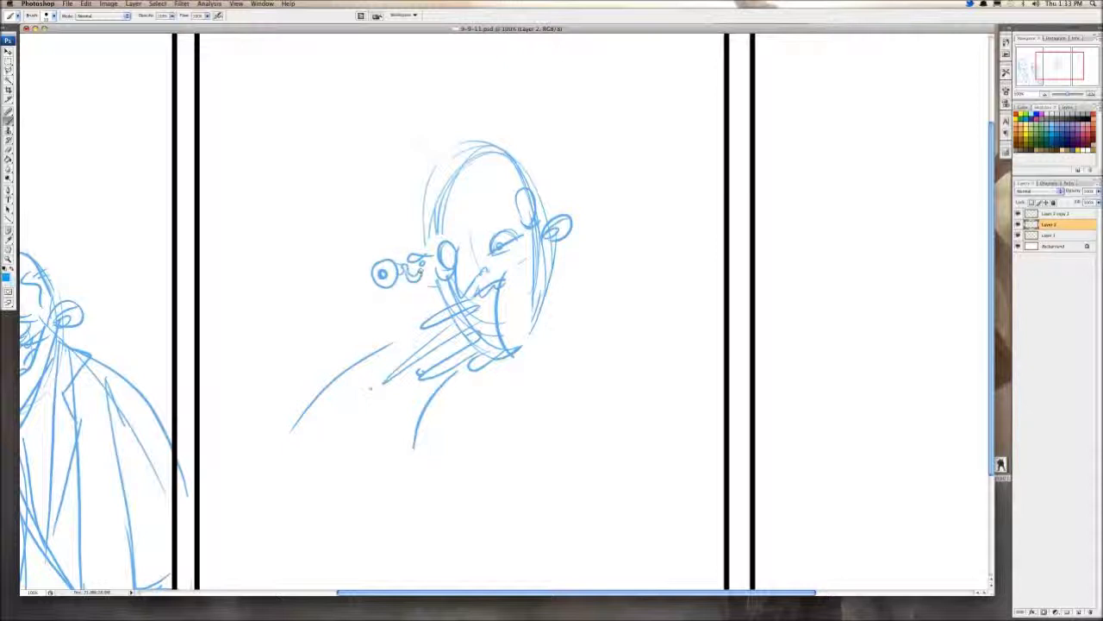
scroll(415, 269, "right", 3)
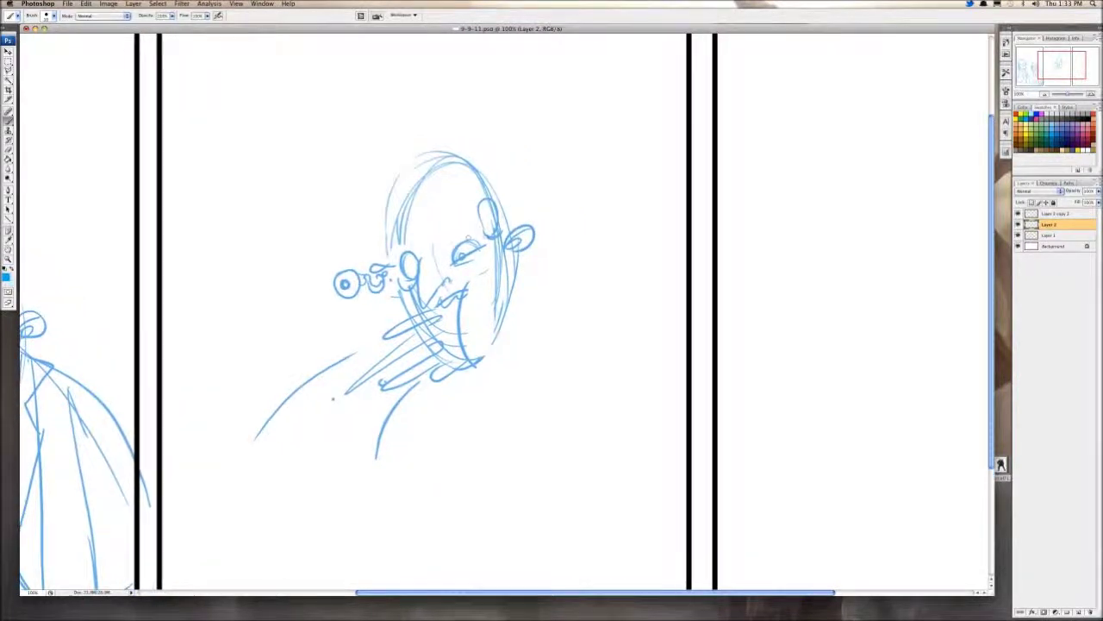
left_click_drag(461, 229, 458, 234)
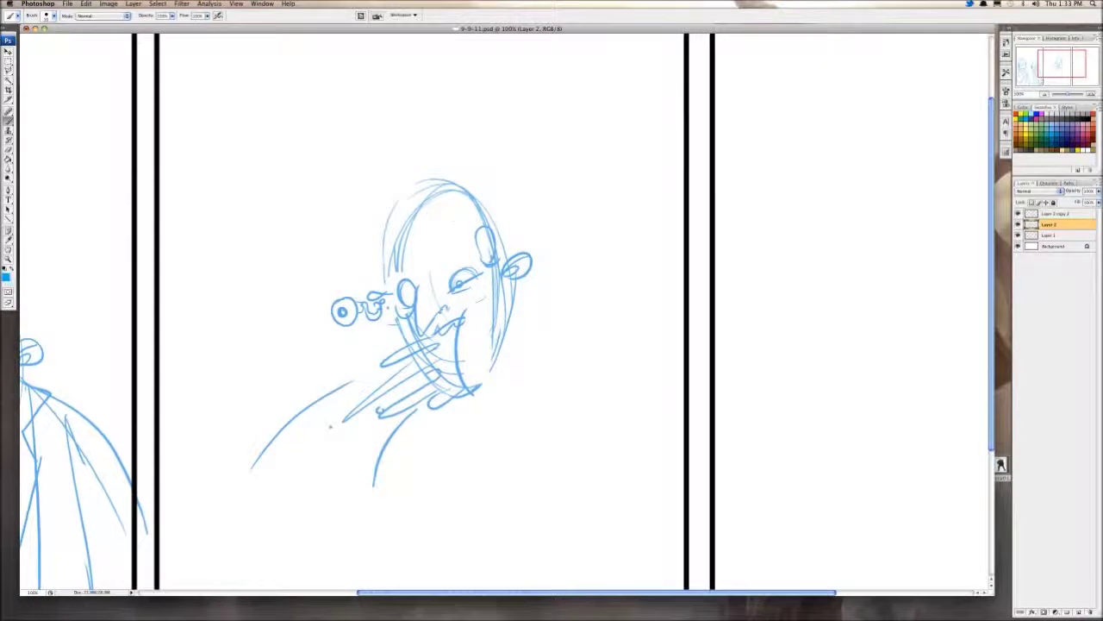
Step: Draw a small tuft above the scalp, a wavy crack line down the forehead and a rounder back of the skull
mouse_move(402, 160)
left_mouse_down()
mouse_move(448, 187)
mouse_move(425, 169)
mouse_move(426, 256)
left_mouse_up()
key("super+alt+z")
key("super+alt+z")
mouse_move(426, 208)
left_mouse_down()
mouse_move(405, 279)
mouse_move(425, 252)
mouse_move(394, 264)
mouse_move(403, 276)
left_mouse_up()
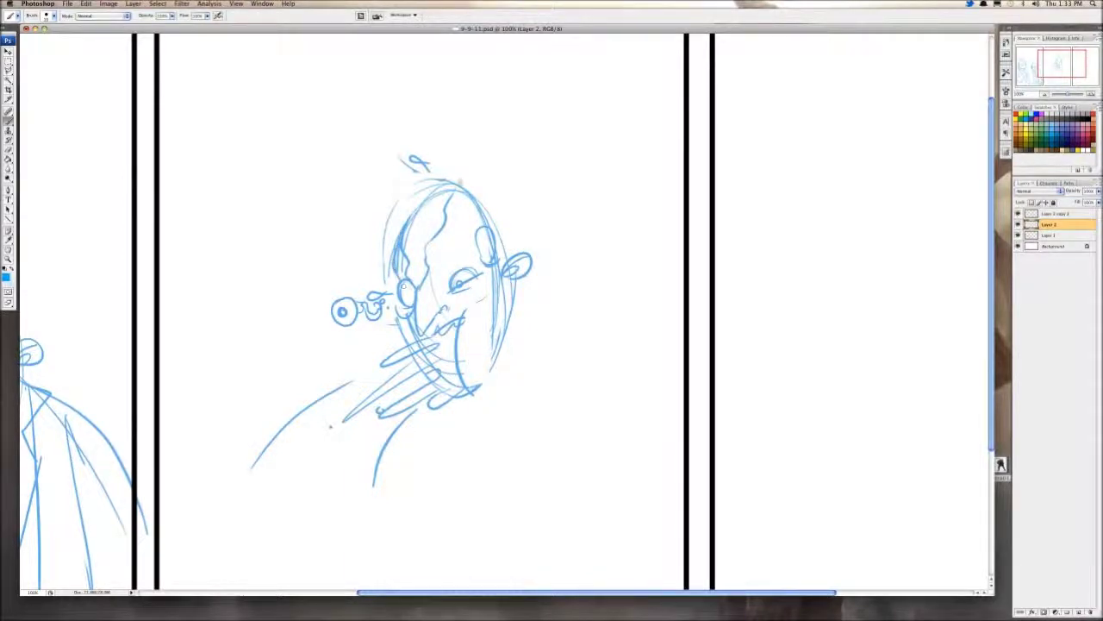
left_click_drag(461, 184, 498, 231)
scroll(507, 310, "down", 3)
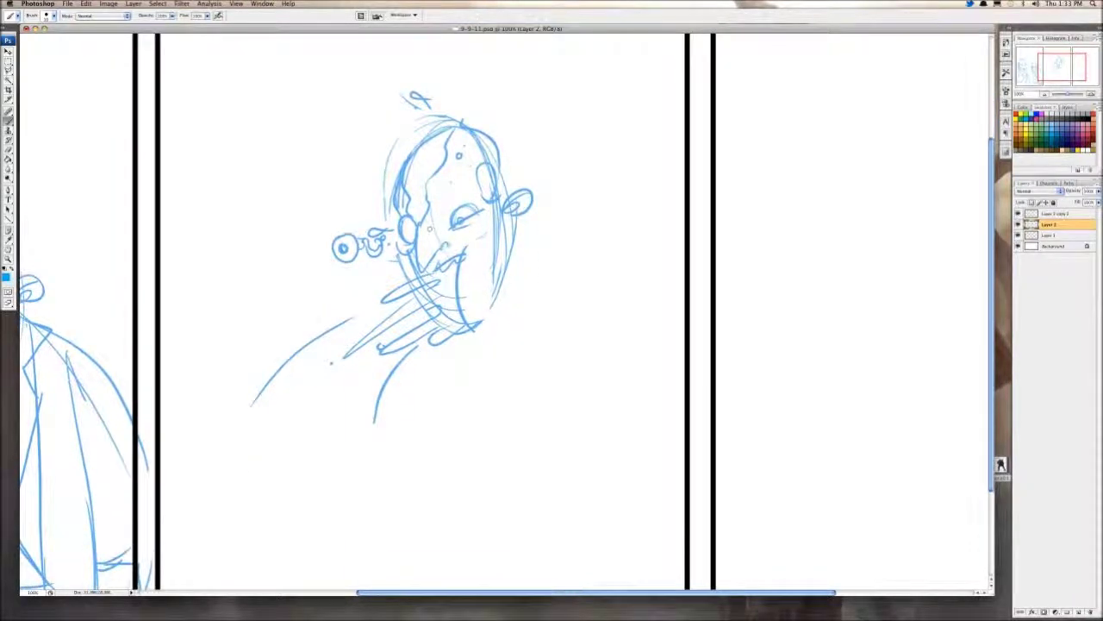
Step: Draw a jagged neck and shoulder outline ending in a small knob, and add a fingertip to the hand at the mouth
mouse_move(445, 245)
left_mouse_down()
mouse_move(567, 250)
mouse_move(553, 253)
left_mouse_up()
mouse_move(619, 237)
left_mouse_down()
mouse_move(632, 296)
mouse_move(662, 285)
mouse_move(652, 211)
left_mouse_up()
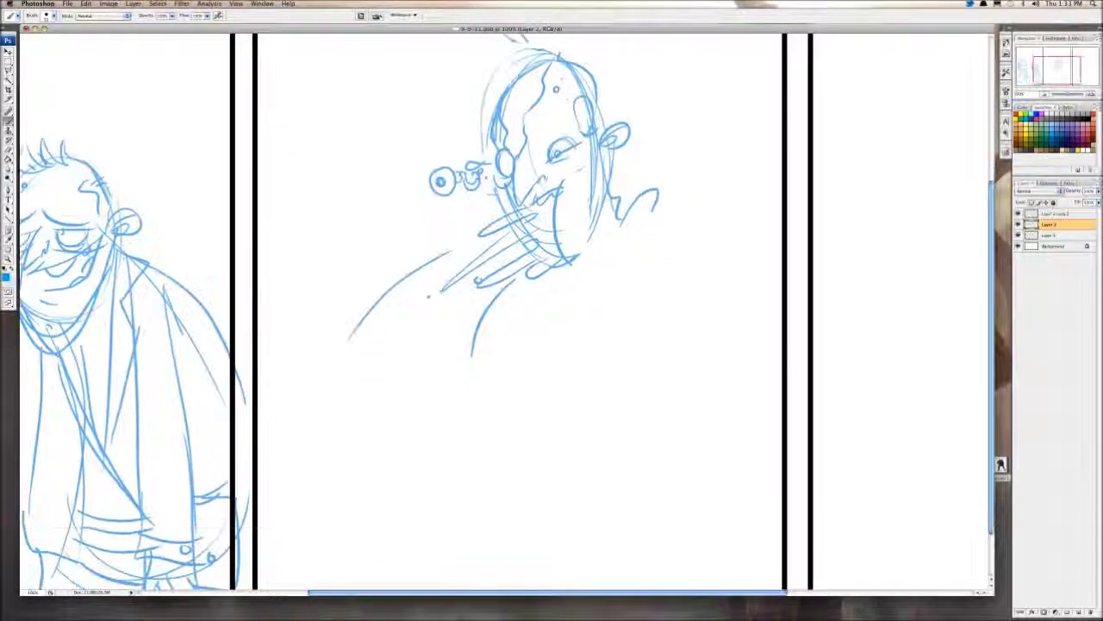
mouse_move(576, 276)
left_mouse_down()
mouse_move(591, 298)
mouse_move(657, 196)
mouse_move(646, 183)
mouse_move(678, 211)
left_mouse_up()
key("super+z")
key("super+alt+z")
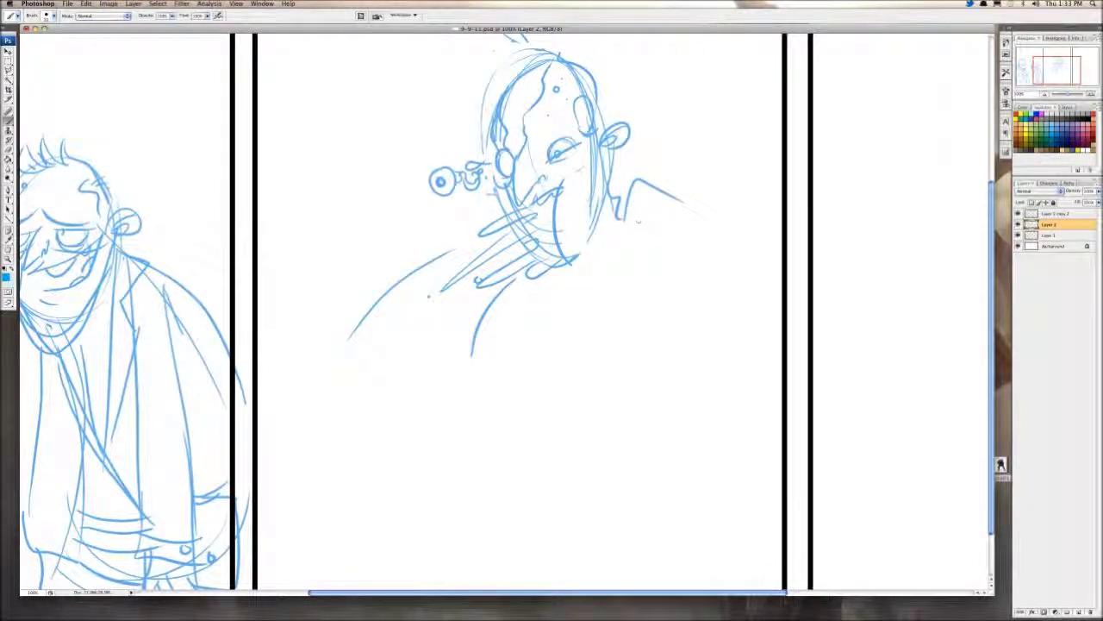
key("super+z")
mouse_move(619, 219)
left_mouse_down()
mouse_move(643, 186)
mouse_move(650, 211)
mouse_move(693, 225)
mouse_move(692, 243)
mouse_move(660, 182)
mouse_move(686, 209)
mouse_move(694, 243)
left_mouse_up()
key("super+z")
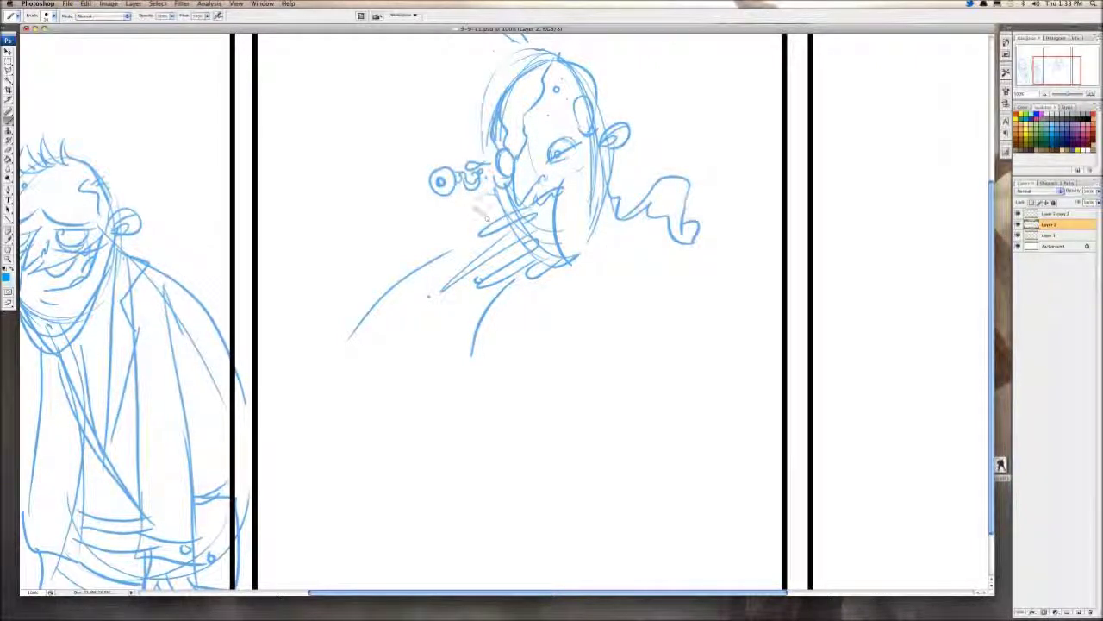
left_click_drag(471, 208, 488, 238)
left_click_drag(528, 278, 648, 391)
key("super+z")
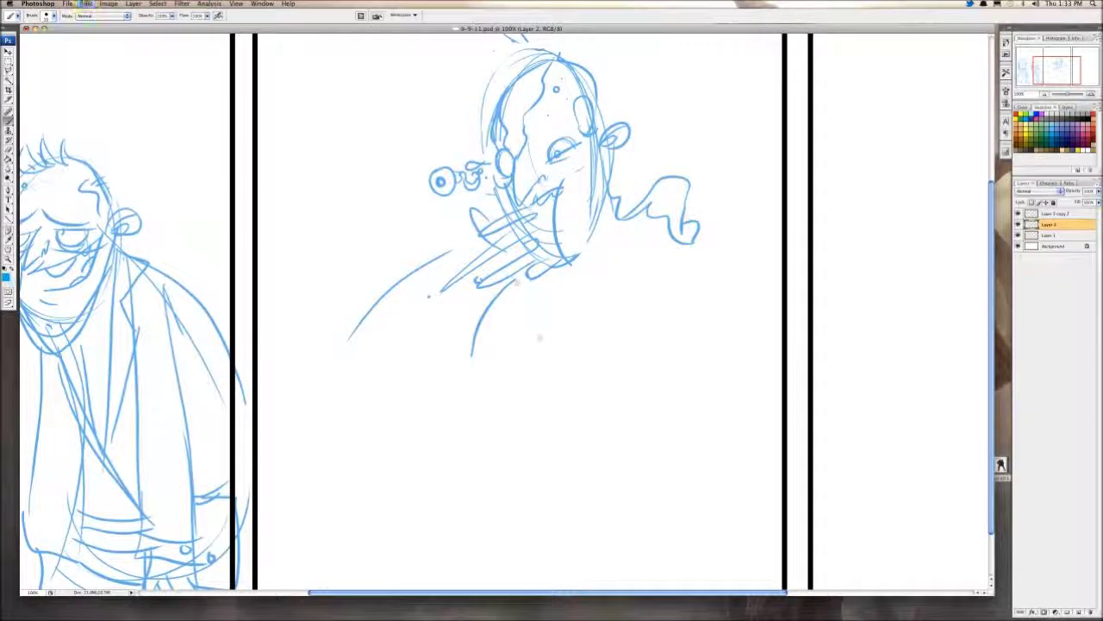
left_click_drag(518, 282, 622, 403)
left_click_drag(674, 312, 644, 262)
left_click_drag(645, 221, 647, 331)
key("super+z")
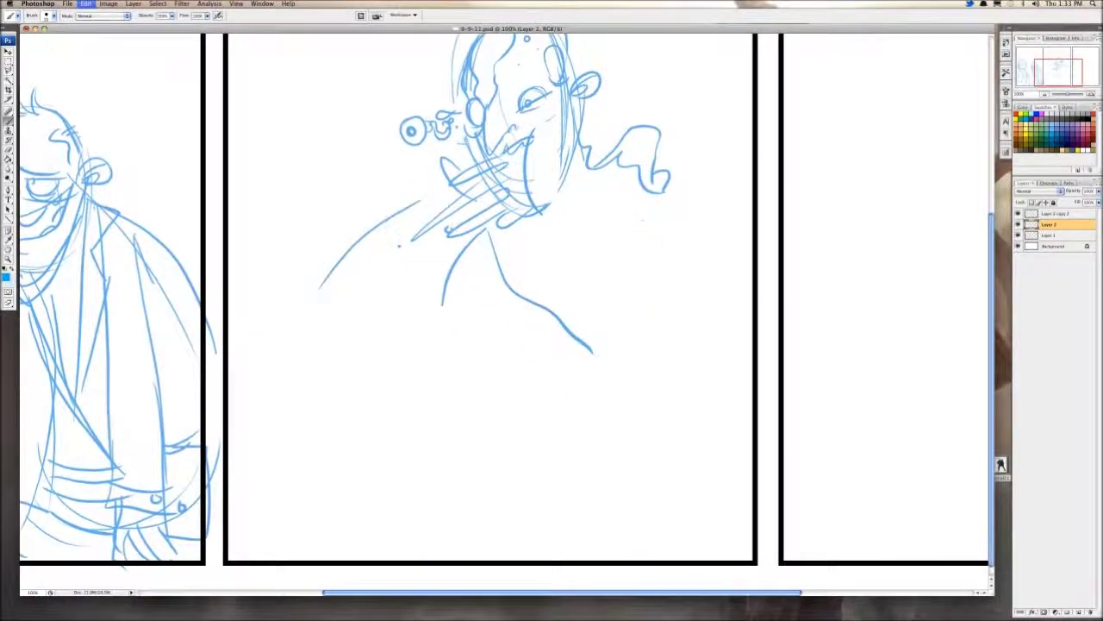
key("super+z")
Step: Rough in the middle character's torso with a collar line, a chest curve and long curved side lines
left_click_drag(622, 209, 633, 332)
left_click_drag(678, 224, 674, 327)
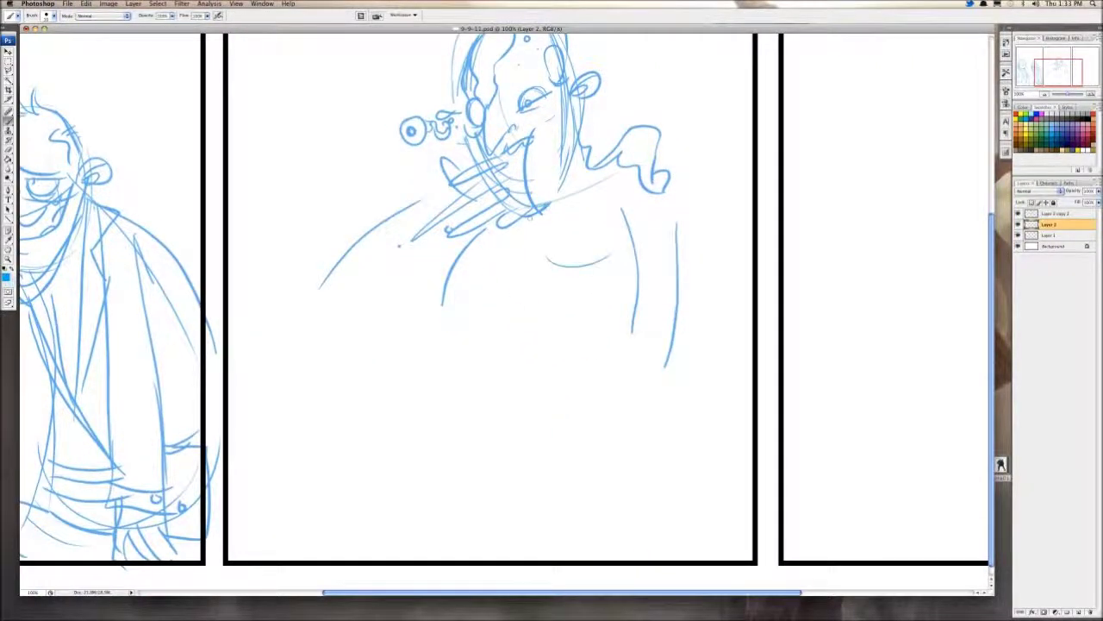
left_click_drag(614, 175, 553, 203)
mouse_move(522, 222)
left_mouse_down()
mouse_move(577, 327)
mouse_move(591, 392)
left_mouse_up()
mouse_move(654, 181)
left_mouse_down()
mouse_move(677, 276)
mouse_move(681, 398)
left_mouse_up()
left_click_drag(564, 286, 549, 410)
Step: Sketch the waistline, the hips and both spread legs down to the panel's lower border
mouse_move(550, 423)
left_mouse_down()
mouse_move(664, 440)
mouse_move(481, 494)
mouse_move(462, 559)
left_mouse_up()
scroll(461, 559, "down", 1)
scroll(461, 559, "left", 1)
mouse_move(518, 536)
left_mouse_down()
mouse_move(558, 452)
mouse_move(664, 454)
left_mouse_up()
mouse_move(661, 443)
left_mouse_down()
mouse_move(663, 495)
mouse_move(676, 550)
left_mouse_up()
mouse_move(701, 368)
left_mouse_down()
mouse_move(693, 462)
mouse_move(737, 556)
left_mouse_up()
left_click_drag(704, 473, 646, 523)
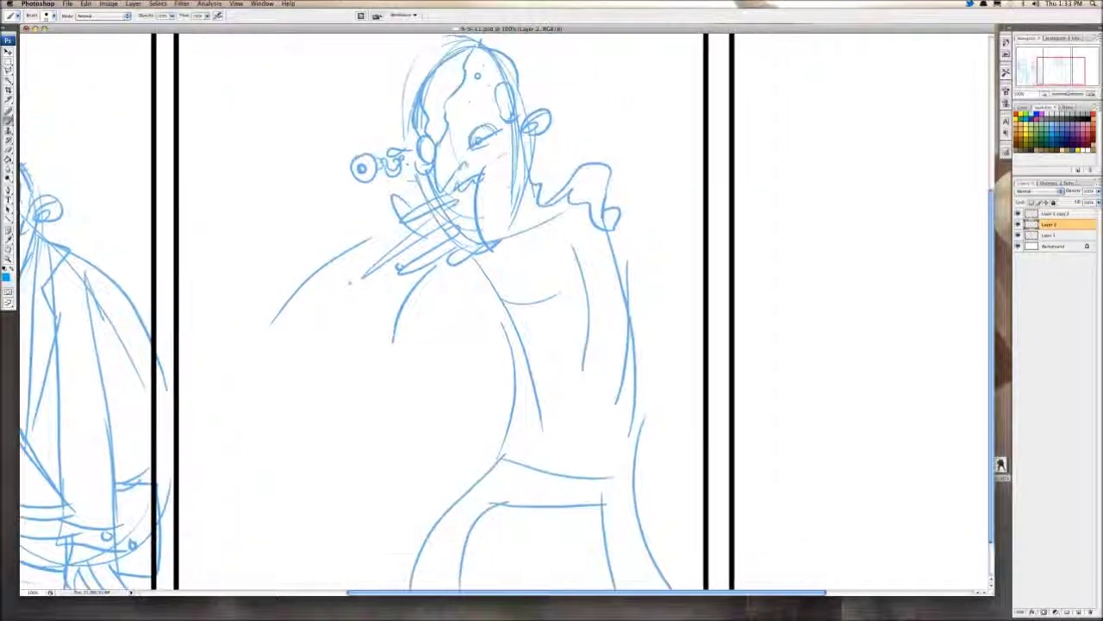
Step: Sketch the near arm bent at the elbow, with the forearm raised and its hand curled below the chin
scroll(552, 310, "right", 1)
left_click_drag(532, 227, 650, 285)
mouse_move(571, 216)
left_mouse_down()
mouse_move(652, 283)
mouse_move(622, 314)
left_mouse_up()
left_click_drag(599, 247, 676, 344)
left_click_drag(595, 288, 657, 359)
mouse_move(653, 369)
left_mouse_down()
mouse_move(613, 370)
mouse_move(543, 320)
mouse_move(660, 340)
left_mouse_up()
mouse_move(535, 326)
left_mouse_down()
mouse_move(696, 379)
mouse_move(524, 264)
mouse_move(479, 253)
mouse_move(537, 225)
mouse_move(571, 245)
mouse_move(499, 250)
mouse_move(572, 244)
mouse_move(513, 280)
mouse_move(577, 267)
mouse_move(571, 277)
left_mouse_up()
scroll(479, 253, "left", 2)
scroll(479, 254, "down", 1)
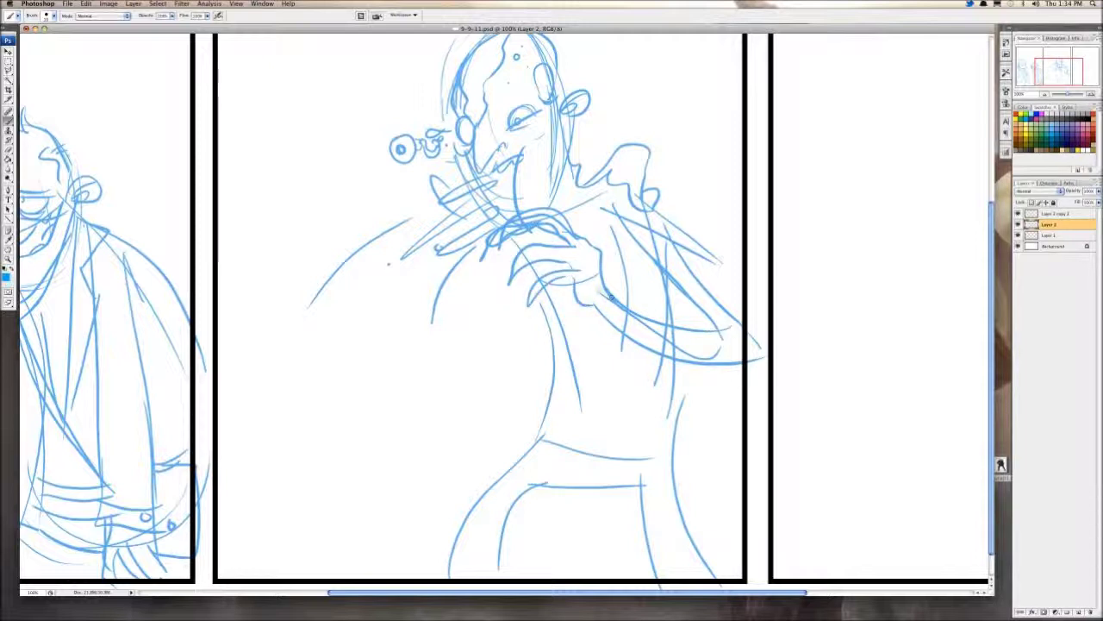
Step: Rough in the other upper arm with a few loose lines beside the chest
mouse_move(495, 263)
left_mouse_down()
mouse_move(481, 379)
mouse_move(535, 397)
mouse_move(561, 324)
left_mouse_up()
mouse_move(507, 373)
left_mouse_down()
mouse_move(560, 333)
mouse_move(525, 317)
mouse_move(500, 374)
left_mouse_up()
key("super+z")
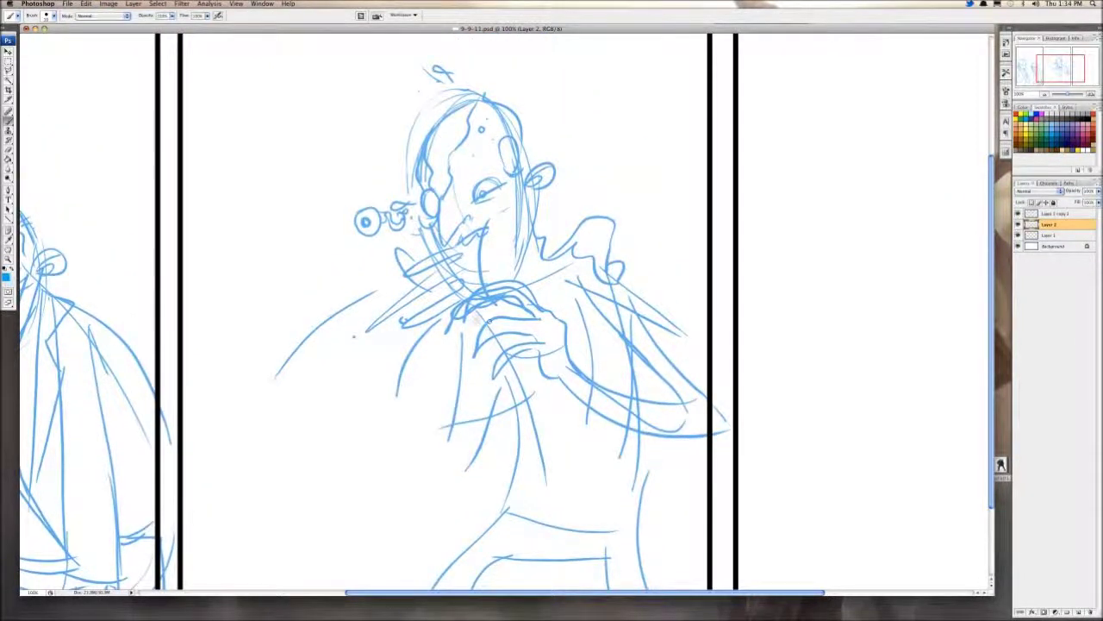
Step: Redraw the mouth as a wide-open jaw around the fingers
left_click_drag(489, 321, 483, 363)
left_click_drag(476, 298, 515, 311)
mouse_move(508, 255)
left_mouse_down()
mouse_move(463, 280)
mouse_move(459, 323)
mouse_move(480, 319)
left_mouse_up()
key("super+z")
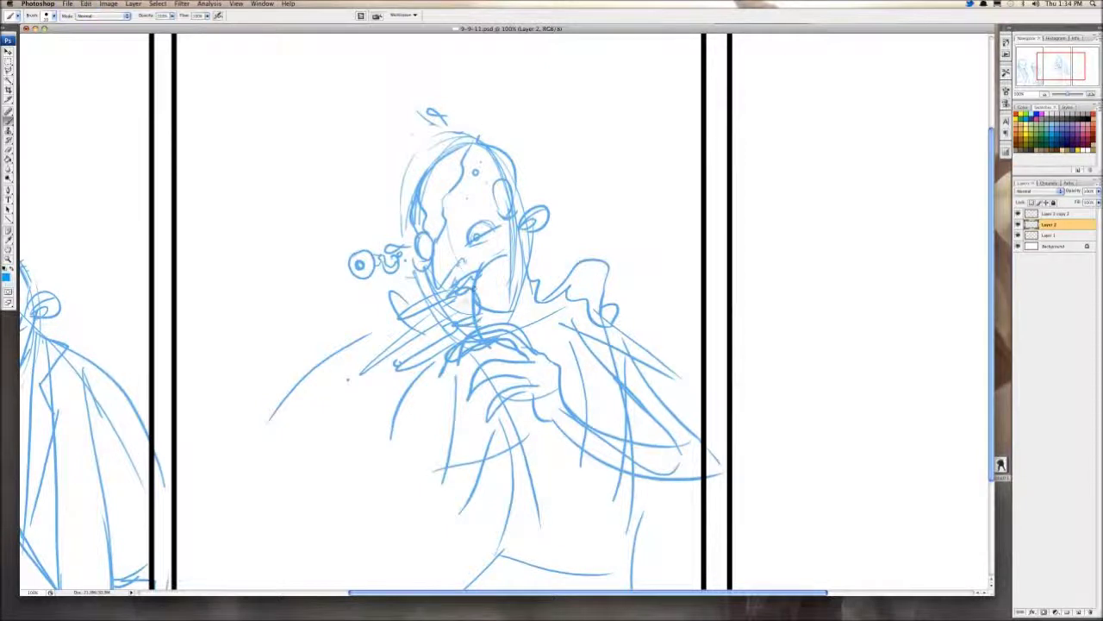
Step: Erase the half-closed near eye and redraw it as a round eye in a ragged socket
key("e")
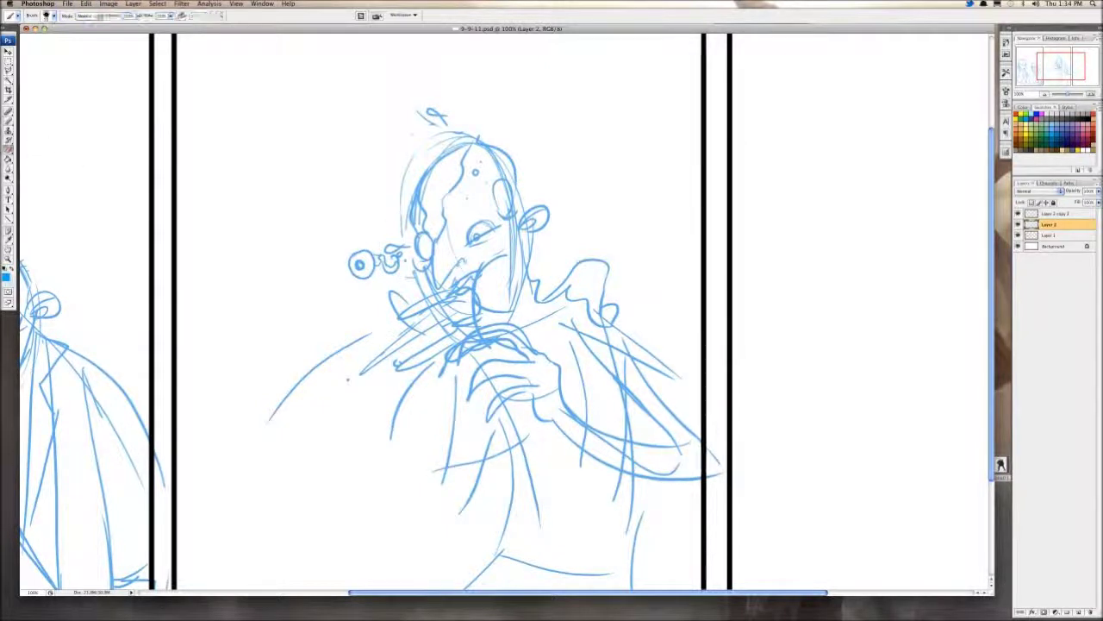
left_click_drag(469, 228, 481, 236)
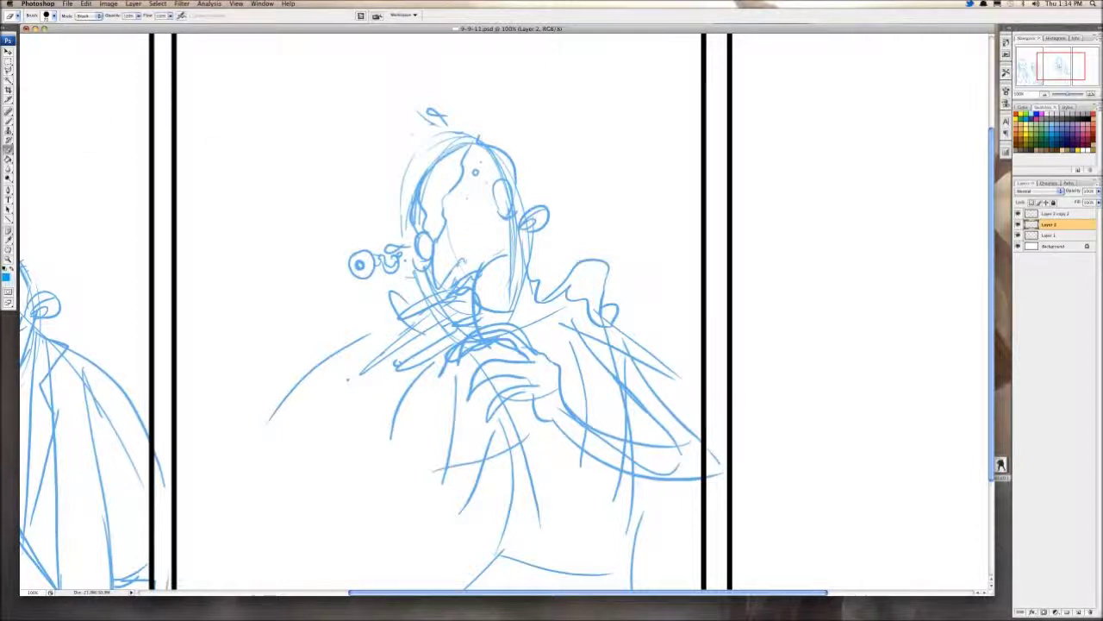
key("b")
mouse_move(479, 217)
left_mouse_down()
mouse_move(474, 226)
mouse_move(472, 200)
mouse_move(495, 208)
left_mouse_up()
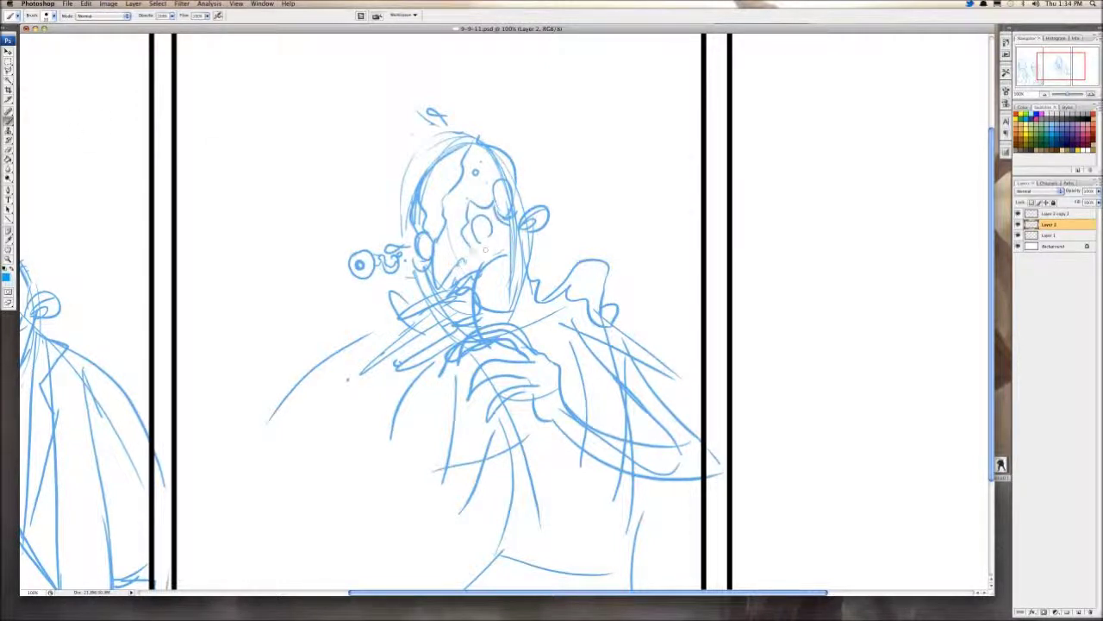
mouse_move(484, 250)
left_mouse_down()
mouse_move(509, 234)
mouse_move(529, 187)
left_mouse_up()
left_click_drag(462, 219, 473, 143)
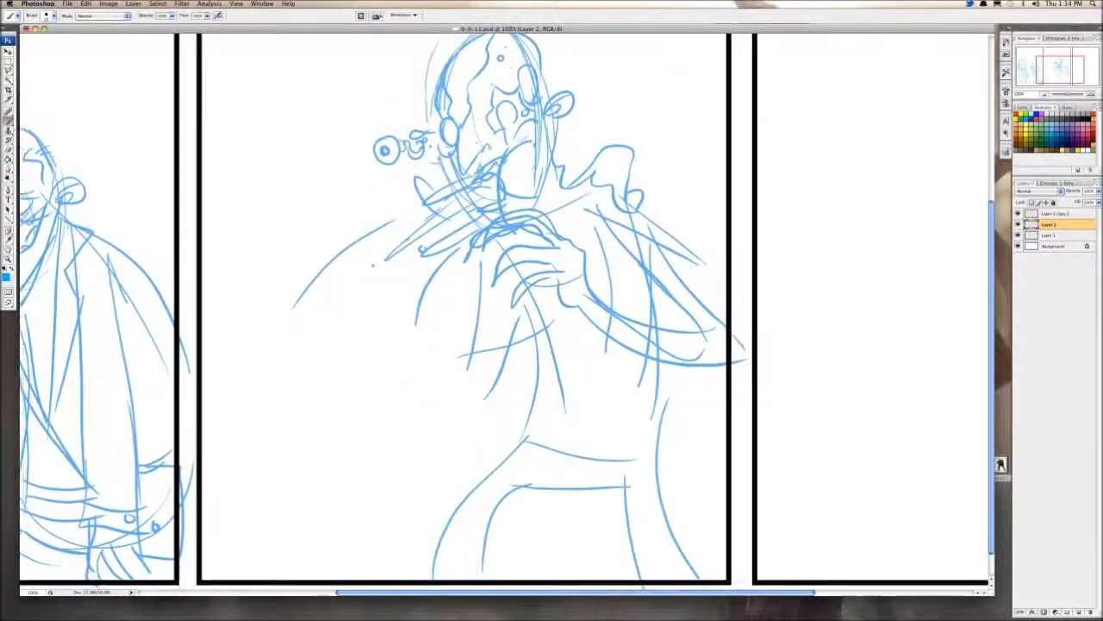
Step: Draw the other forearm reaching out to the side with an open hand and spread fingers
scroll(505, 310, "down", 2)
scroll(504, 310, "right", 1)
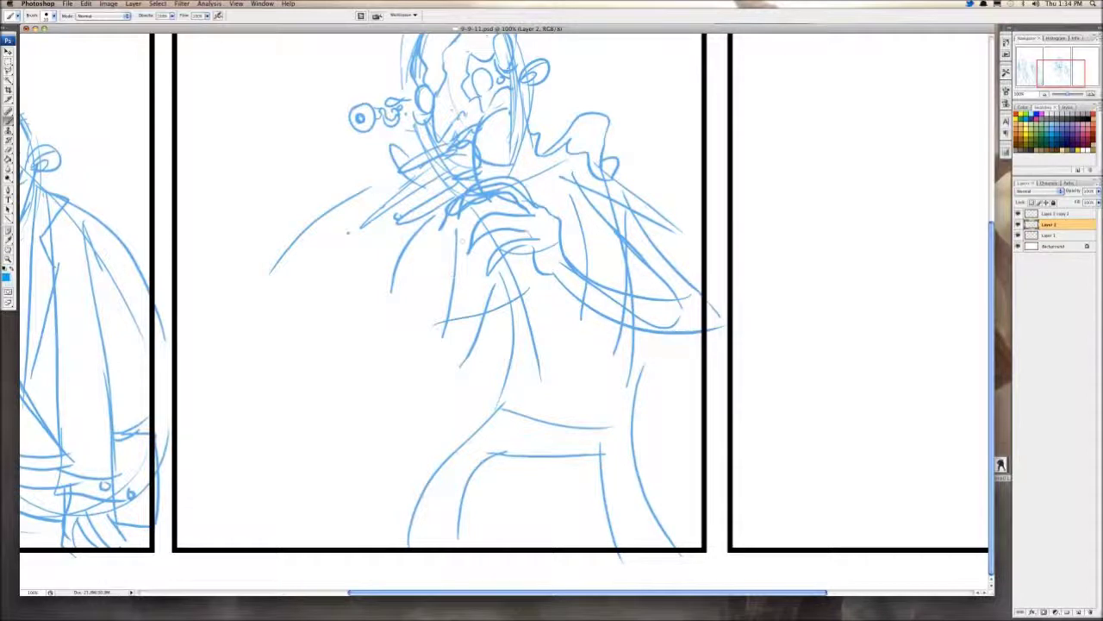
left_click_drag(450, 308, 376, 299)
left_click_drag(375, 302, 470, 349)
left_click_drag(455, 308, 351, 279)
mouse_move(347, 231)
left_mouse_down()
mouse_move(335, 241)
mouse_move(267, 225)
mouse_move(323, 250)
mouse_move(269, 256)
mouse_move(263, 293)
mouse_move(371, 303)
left_mouse_up()
left_click_drag(426, 269, 453, 275)
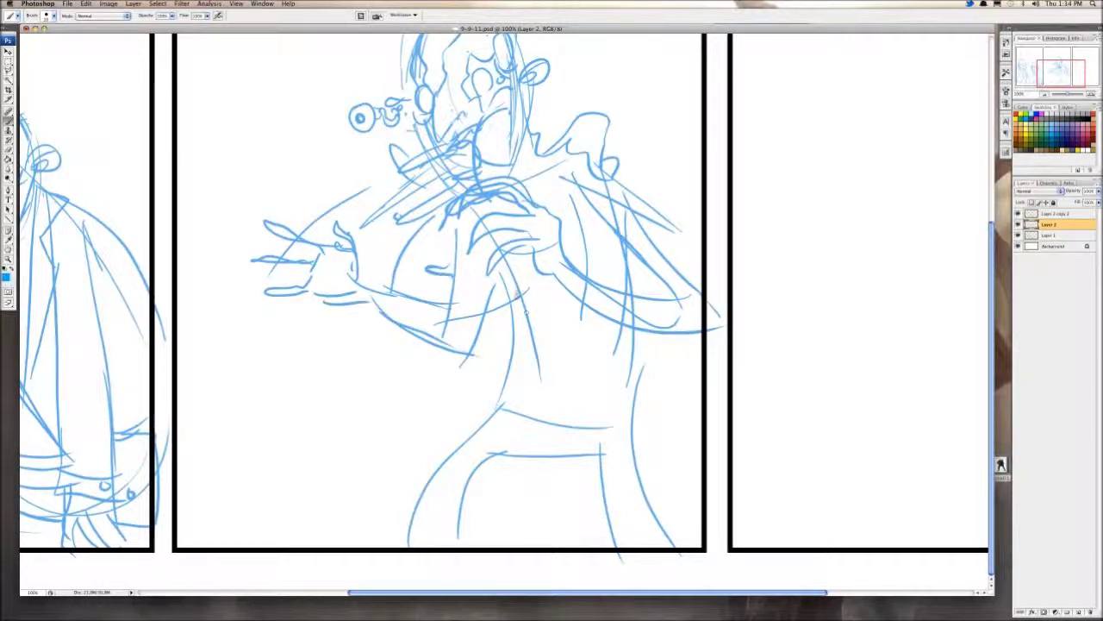
Step: Add ragged side lines and a jagged tear to the torso, and a small bump at the hip
mouse_move(523, 304)
left_mouse_down()
mouse_move(540, 304)
mouse_move(494, 302)
mouse_move(502, 336)
left_mouse_up()
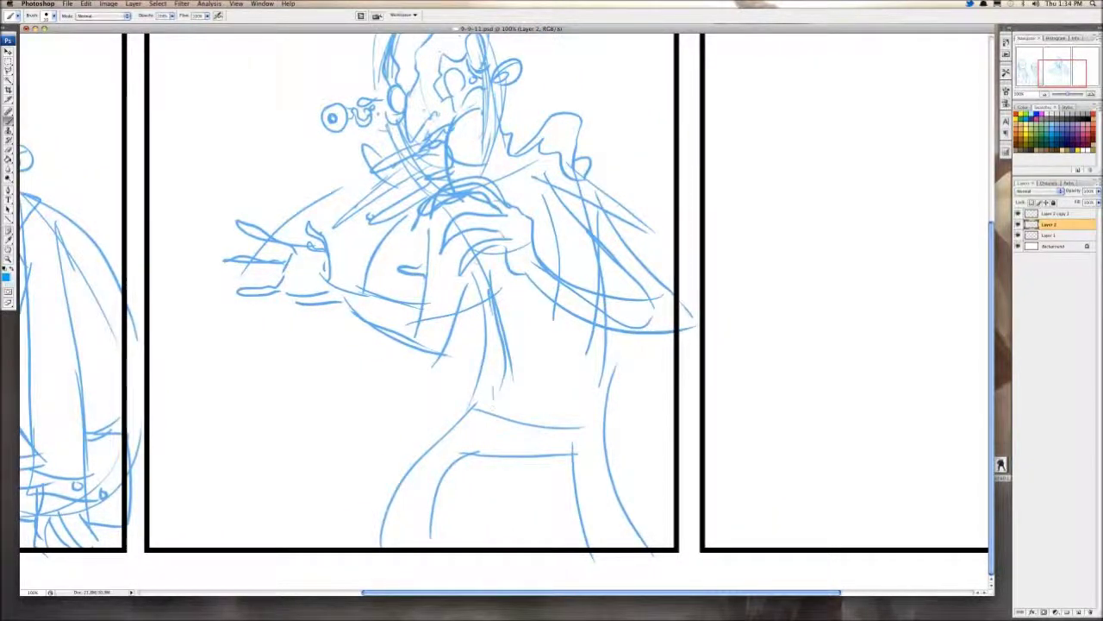
left_click_drag(463, 278, 493, 385)
left_click_drag(541, 304, 546, 376)
left_click_drag(569, 387, 553, 344)
left_click_drag(572, 384, 586, 326)
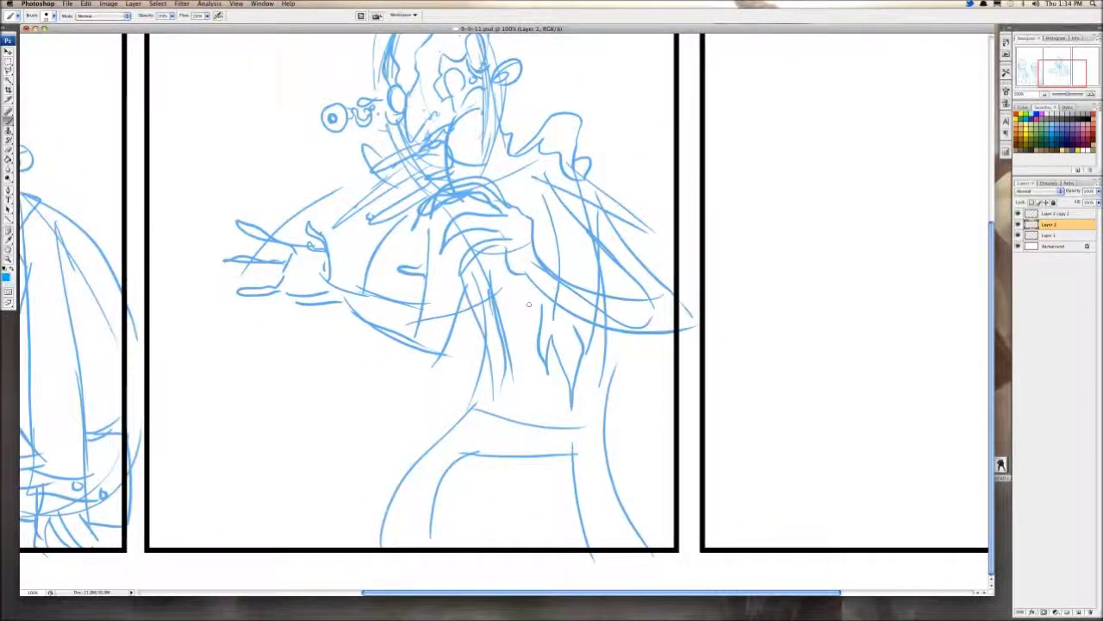
left_click_drag(467, 403, 415, 468)
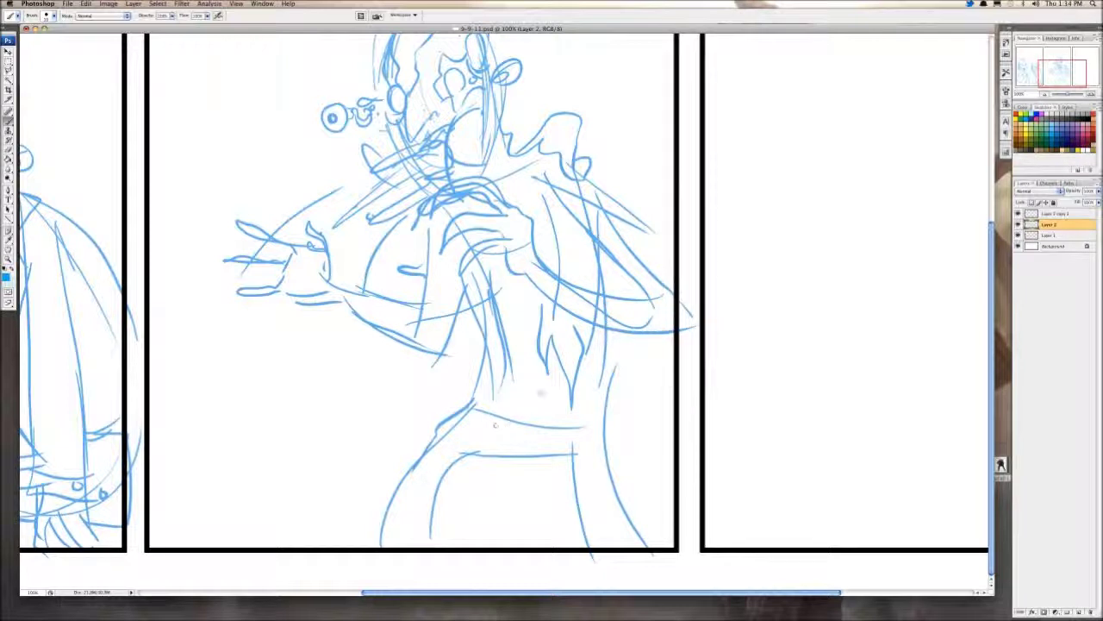
Step: Sketch torn fabric along the back of the torso and tattered edges on the bent arm's sleeve
scroll(495, 425, "up", 2)
scroll(495, 425, "right", 3)
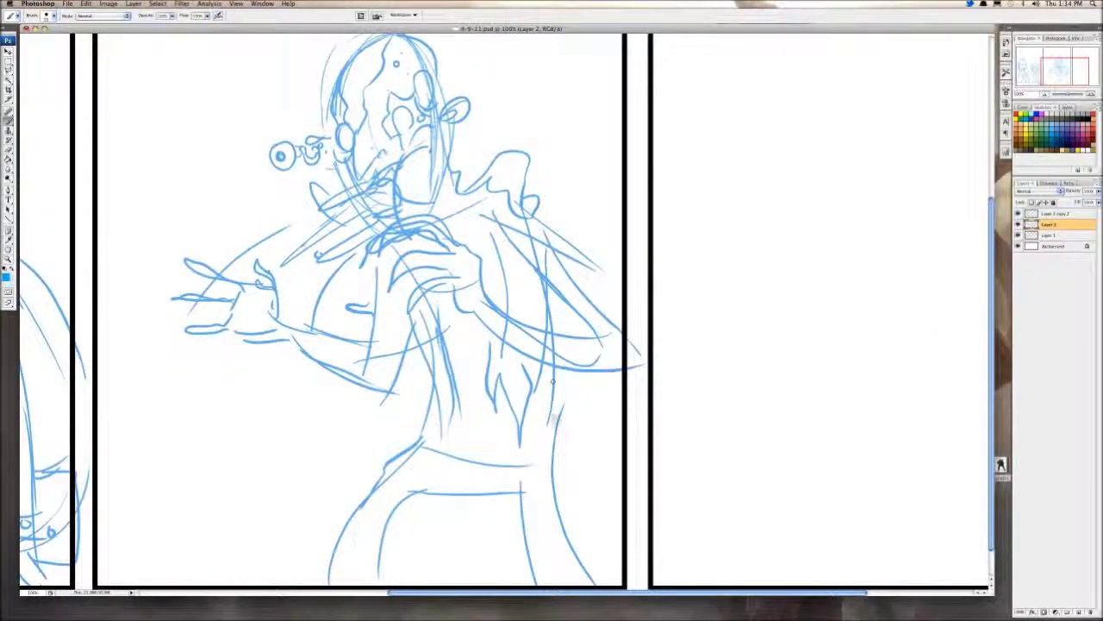
left_click_drag(552, 381, 558, 421)
mouse_move(508, 296)
left_mouse_down()
mouse_move(503, 352)
mouse_move(533, 385)
left_mouse_up()
left_click_drag(533, 385, 534, 339)
left_click_drag(499, 293, 564, 314)
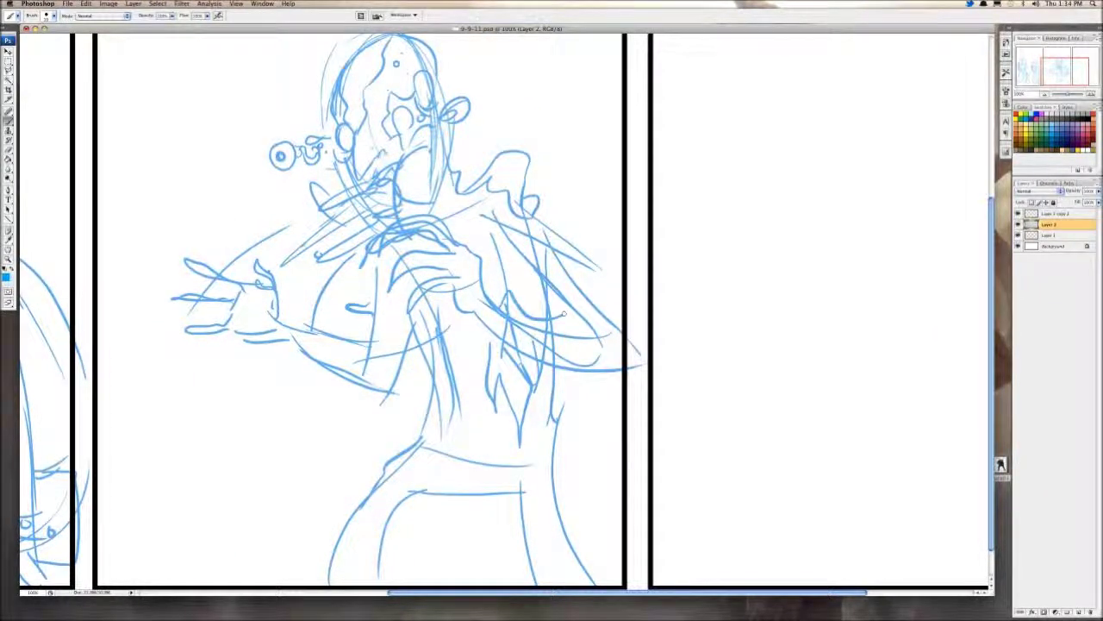
left_click_drag(536, 363, 590, 376)
left_click_drag(570, 309, 585, 329)
mouse_move(571, 308)
left_mouse_down()
mouse_move(592, 334)
mouse_move(533, 263)
mouse_move(597, 299)
mouse_move(634, 354)
left_mouse_up()
left_click_drag(488, 230, 507, 294)
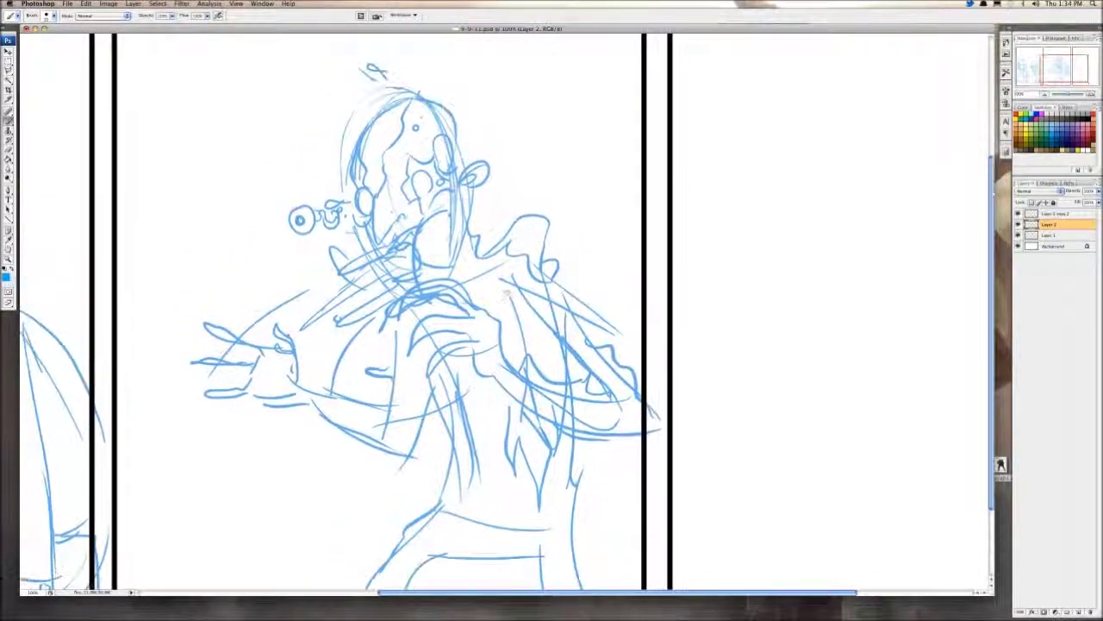
Step: Copy the bearded character from the first panel's Layer 1 onto a new layer and place him in the third panel
left_click(1045, 94)
left_click(1044, 94)
left_click(1045, 94)
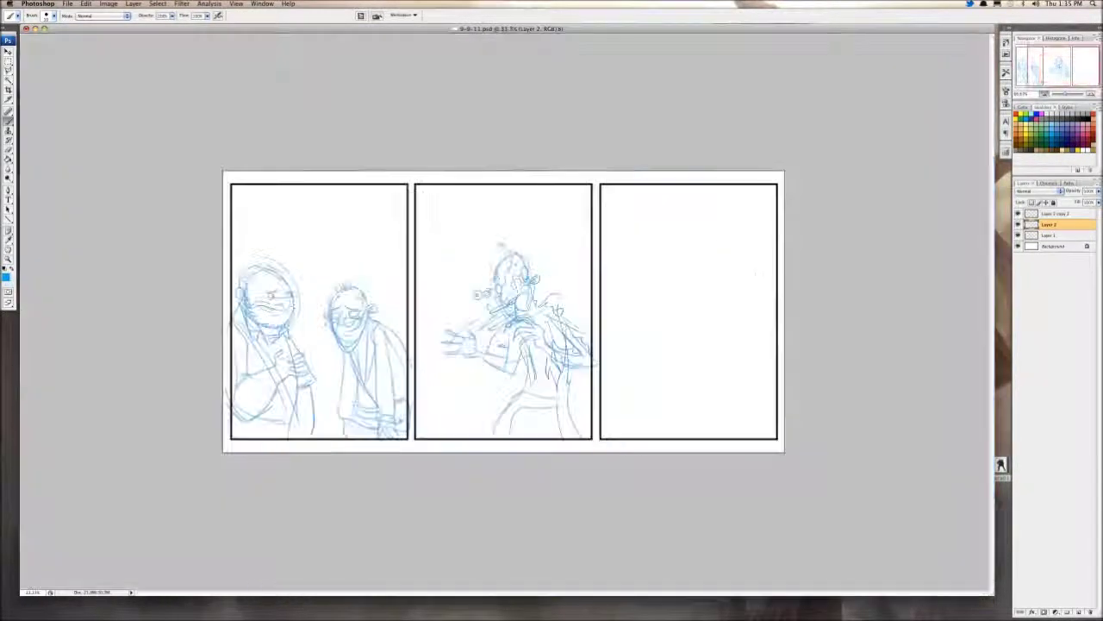
key("super+minus")
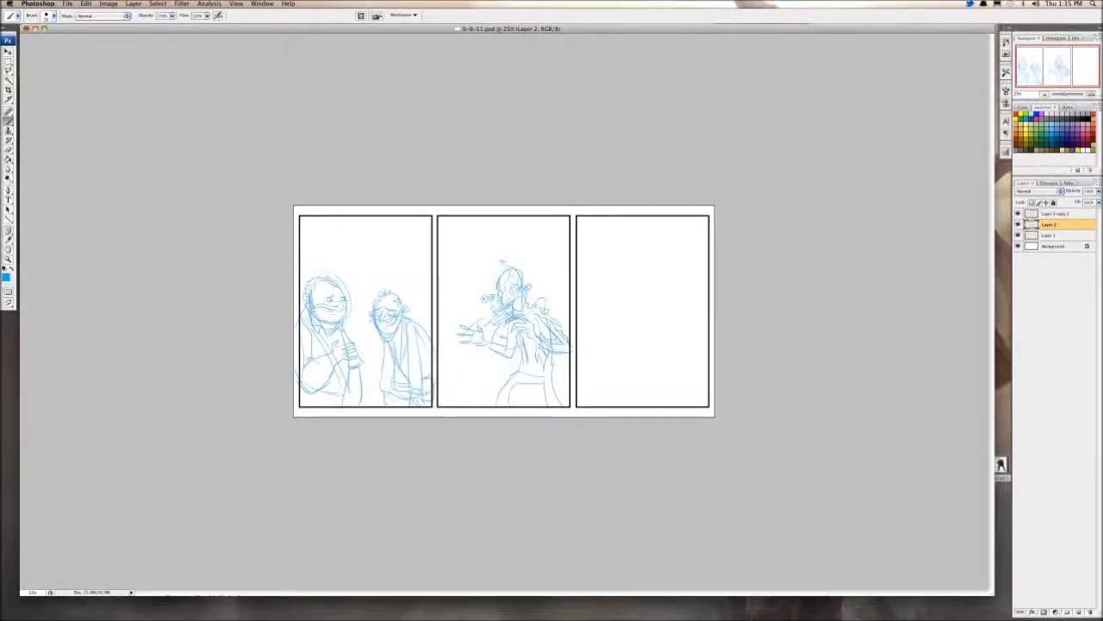
key("m")
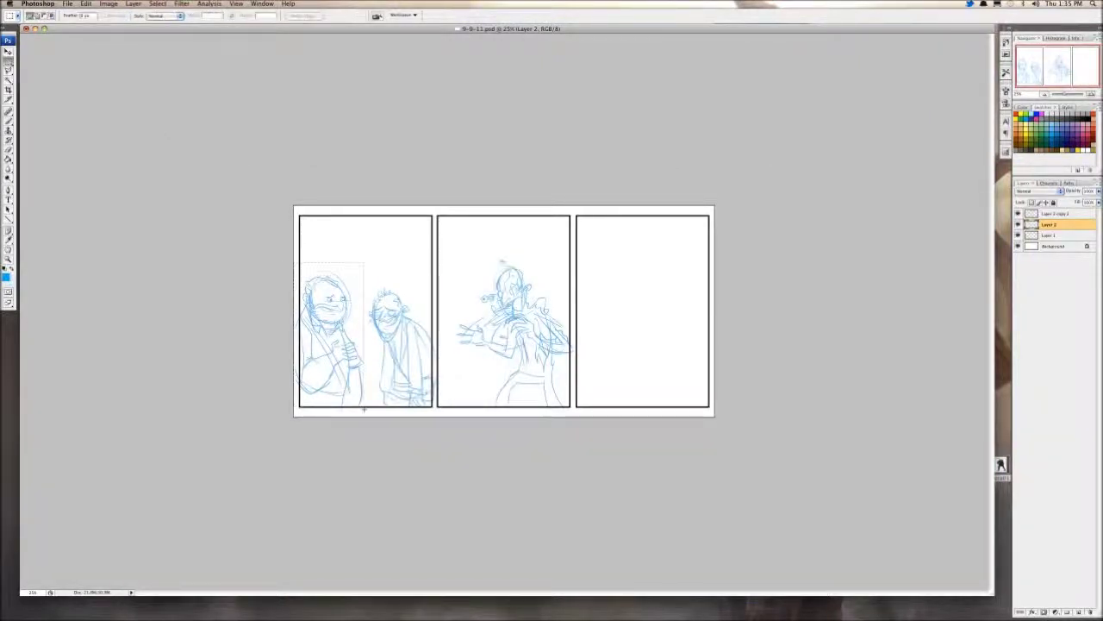
key("alt+bracketleft")
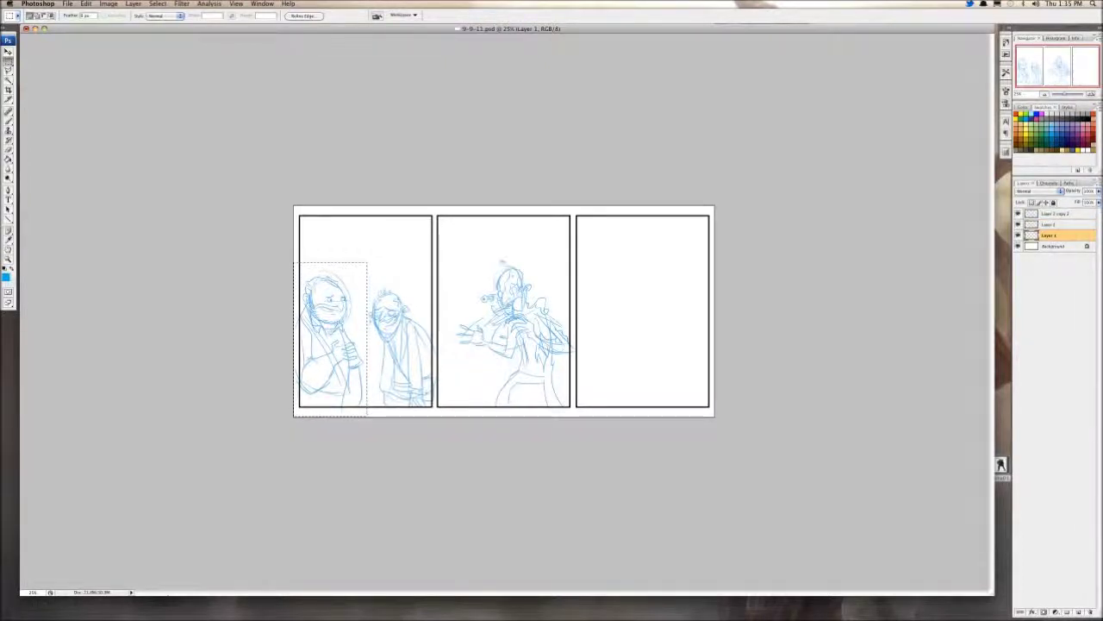
key("ctrl+j")
key("v")
left_click_drag(332, 336, 258, 205)
Step: Replace the copied character's folded arm and hand with arms hanging straight down at his sides
key("super+plus")
key("super+plus")
key("super+plus")
key("super+plus")
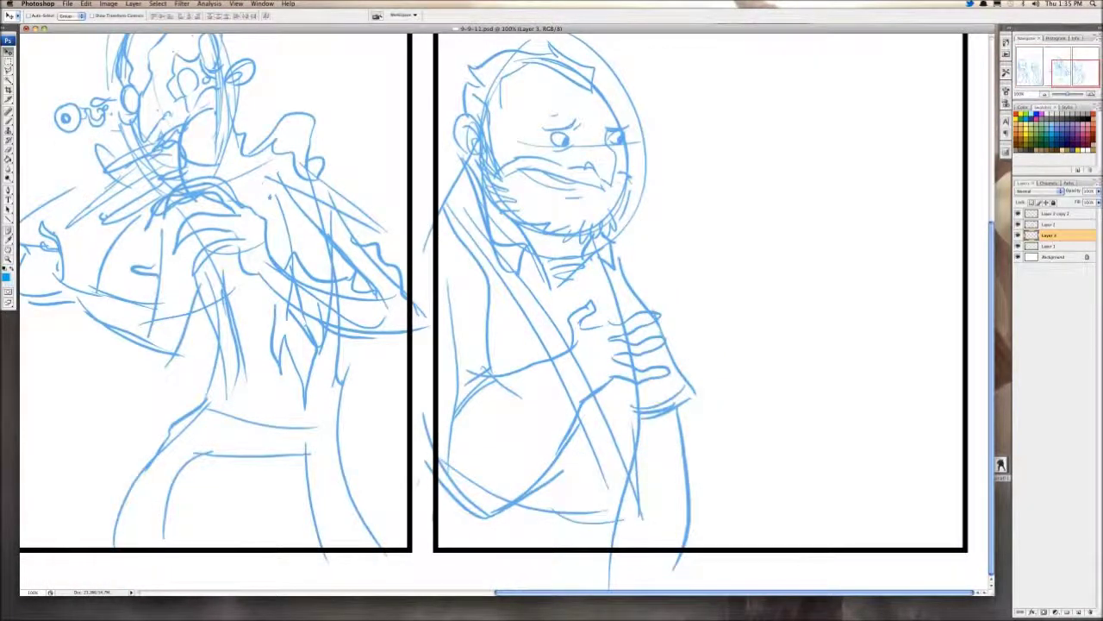
key("b")
mouse_move(638, 370)
left_mouse_down()
mouse_move(616, 344)
mouse_move(656, 325)
mouse_move(595, 321)
mouse_move(517, 448)
mouse_move(450, 328)
mouse_move(439, 420)
mouse_move(498, 413)
mouse_move(505, 541)
left_mouse_up()
key("e")
key("b")
Step: Redraw the copied character's belly line and diagonal strap, and strengthen the line under his mouth
left_click_drag(495, 480, 601, 485)
left_click_drag(528, 307, 603, 482)
left_click_drag(515, 275, 602, 447)
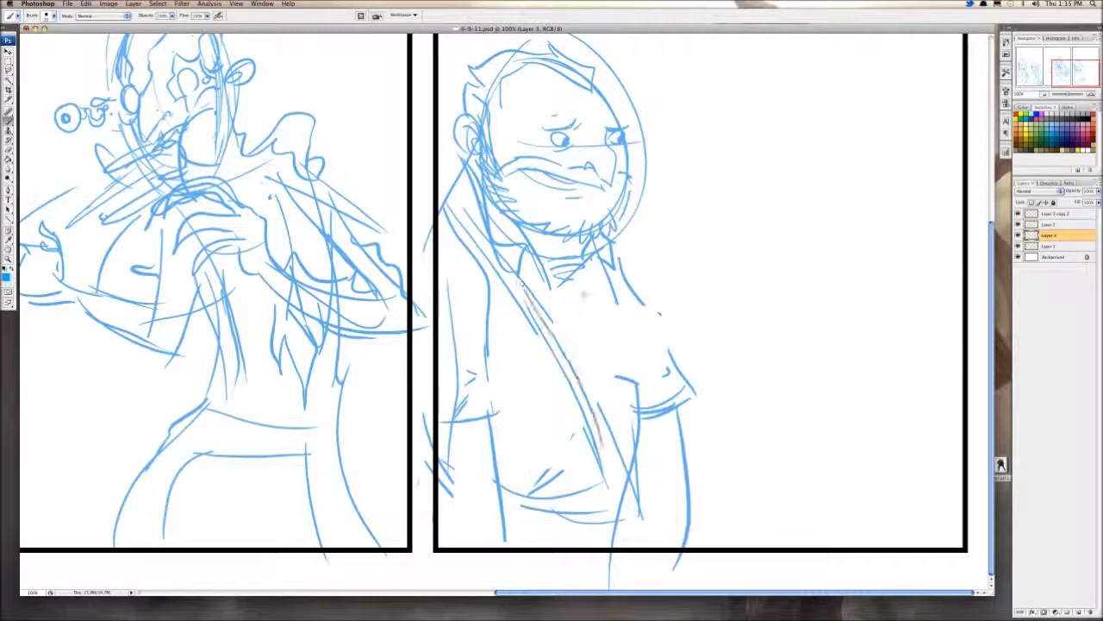
mouse_move(598, 174)
left_mouse_down()
mouse_move(605, 189)
mouse_move(547, 192)
left_mouse_up()
Step: Sketch a tall oval head with a wide-open jaw beside the bearded character in the third panel
scroll(509, 310, "up", 2)
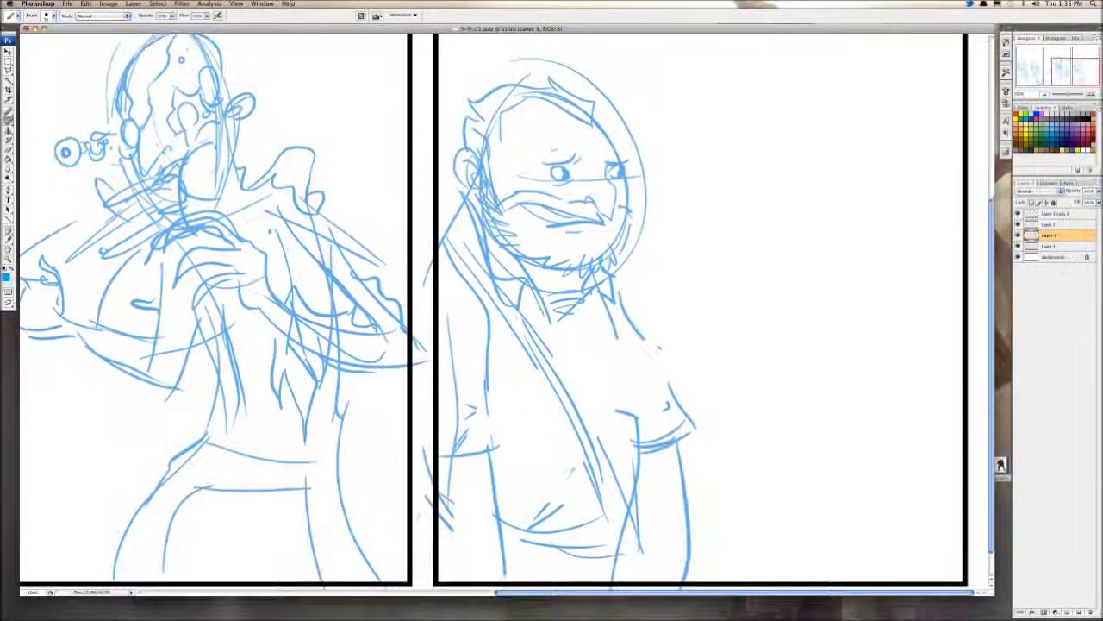
scroll(508, 310, "down", 2)
scroll(509, 310, "up", 3)
mouse_move(794, 119)
left_mouse_down()
mouse_move(849, 302)
mouse_move(850, 132)
left_mouse_up()
left_click_drag(743, 205, 854, 252)
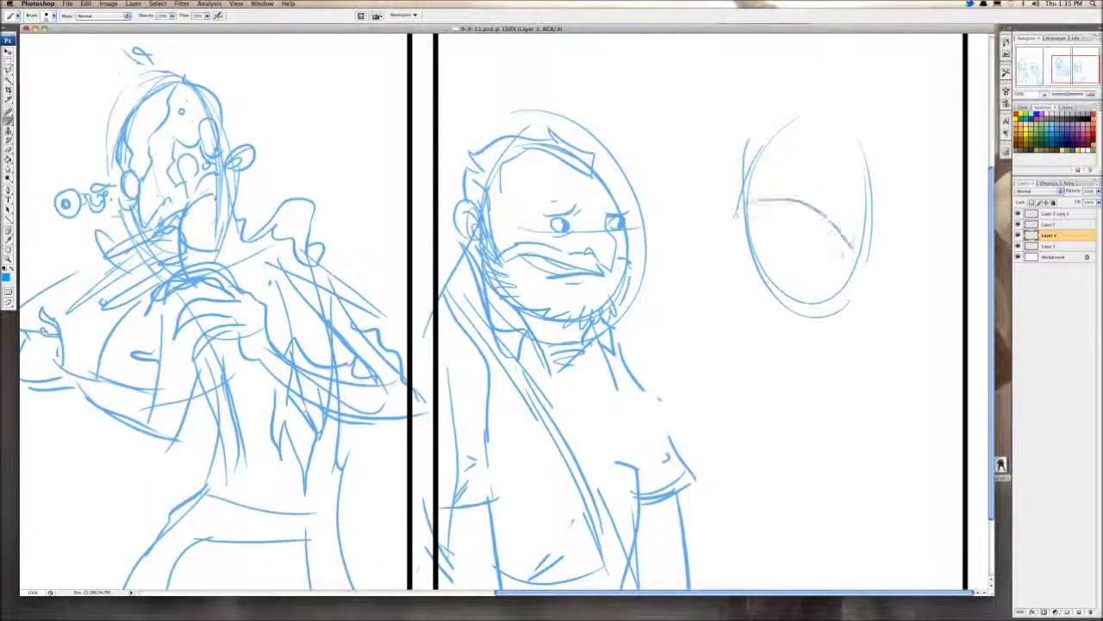
key("ctrl+z")
mouse_move(737, 209)
left_mouse_down()
mouse_move(815, 198)
mouse_move(850, 247)
mouse_move(840, 309)
mouse_move(772, 310)
left_mouse_up()
left_click_drag(756, 207, 776, 292)
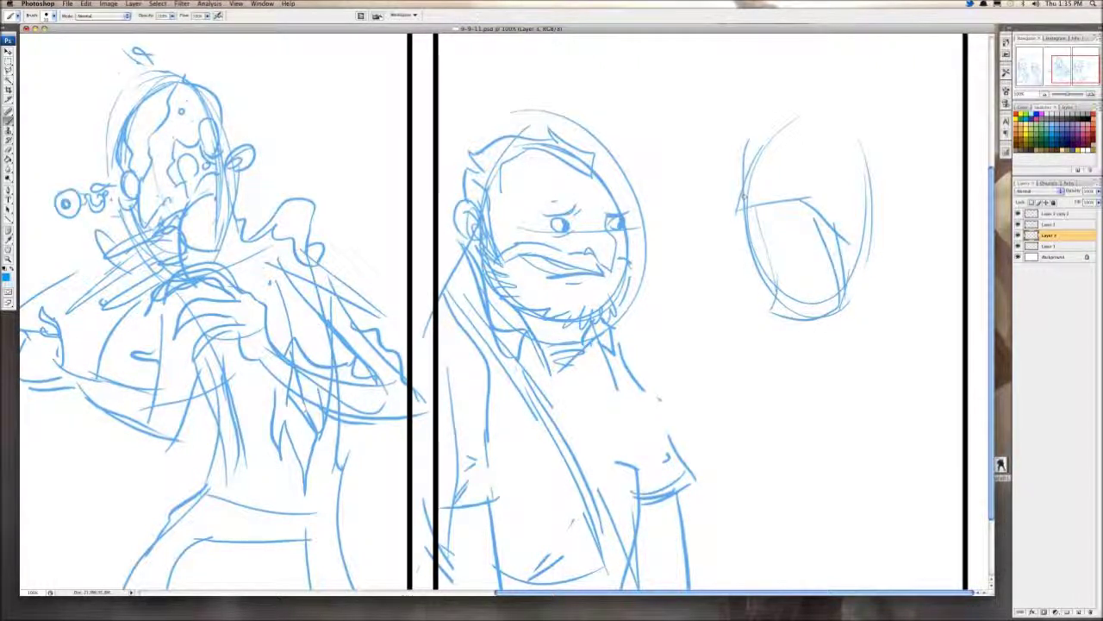
Step: Add jagged teeth along the upper edge of the gaping mouth and a row of teeth on the lower jaw
mouse_move(741, 195)
left_mouse_down()
mouse_move(739, 244)
mouse_move(756, 217)
mouse_move(772, 240)
mouse_move(791, 202)
left_mouse_up()
left_click_drag(791, 201, 819, 209)
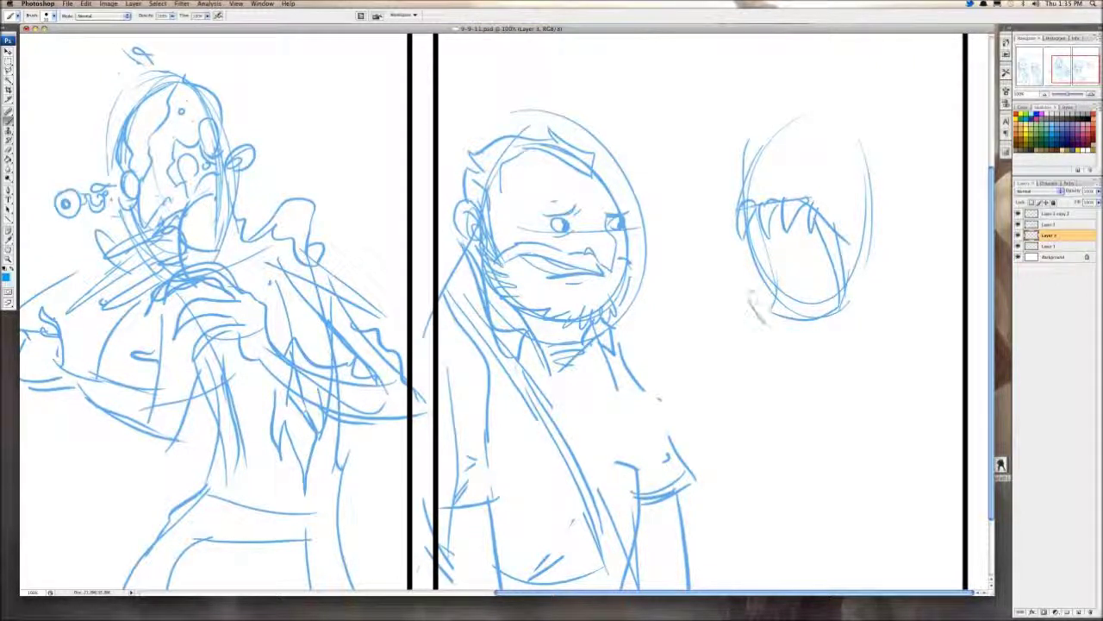
mouse_move(752, 295)
left_mouse_down()
mouse_move(776, 324)
mouse_move(841, 330)
left_mouse_up()
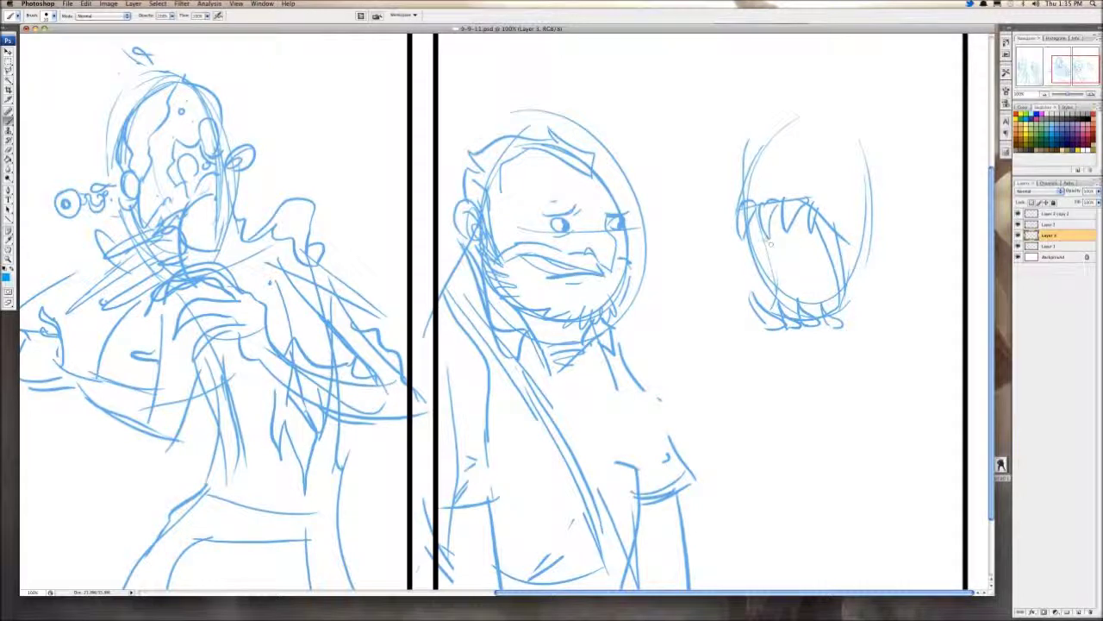
Step: Draw the inside of the mouth with stretched cheek lines and a tongue, and shade the throat
mouse_move(762, 217)
left_mouse_down()
mouse_move(774, 312)
mouse_move(784, 299)
left_mouse_up()
left_click_drag(791, 188, 782, 293)
mouse_move(780, 225)
left_mouse_down()
mouse_move(786, 246)
mouse_move(841, 290)
left_mouse_up()
left_click_drag(853, 295, 836, 319)
mouse_move(845, 254)
left_mouse_down()
mouse_move(851, 304)
mouse_move(806, 314)
left_mouse_up()
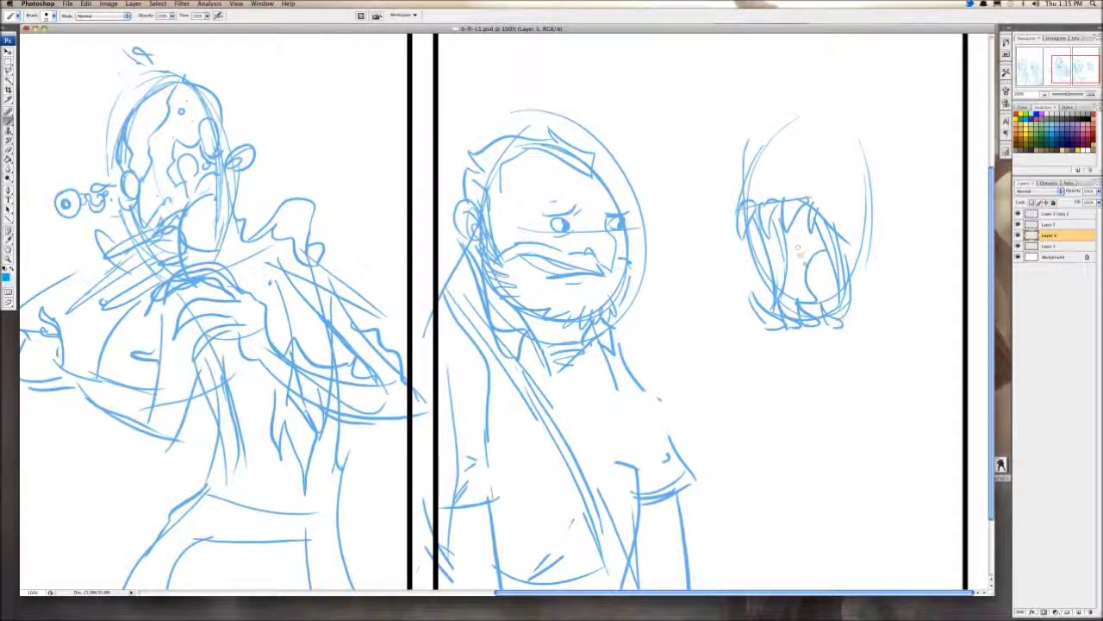
left_click_drag(797, 248, 803, 262)
mouse_move(807, 210)
left_mouse_down()
mouse_move(815, 257)
mouse_move(812, 235)
left_mouse_up()
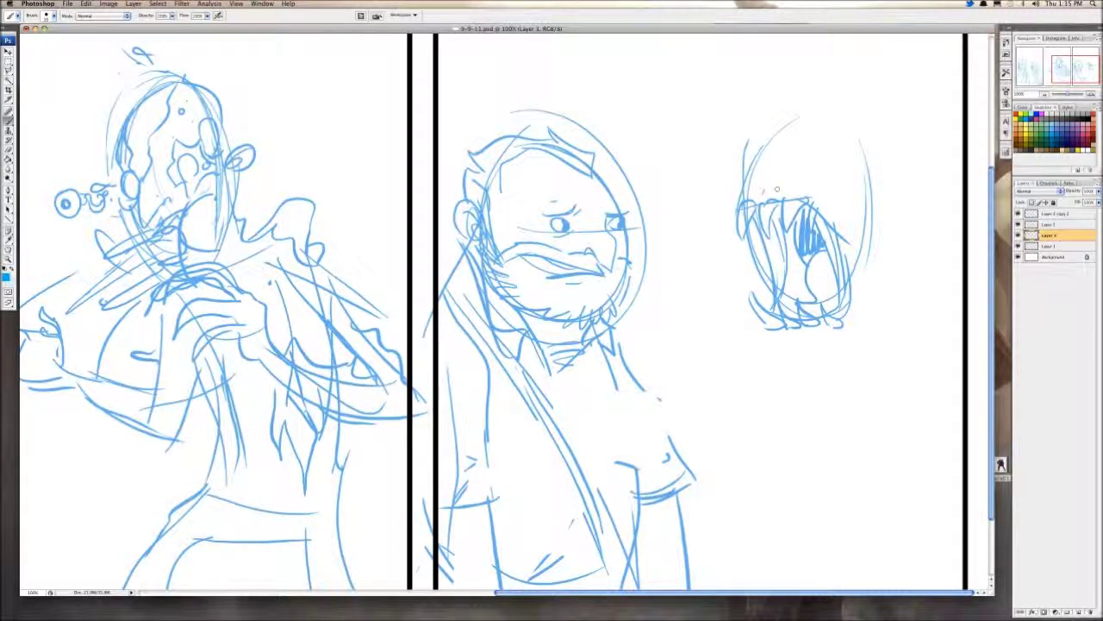
Step: Sketch the monster's nostrils, angry brow and mismatched round eyes above the mouth
mouse_move(789, 179)
left_mouse_down()
mouse_move(777, 193)
mouse_move(801, 173)
left_mouse_up()
key("super+z")
key("super+z")
mouse_move(782, 168)
left_mouse_down()
mouse_move(849, 164)
mouse_move(845, 154)
mouse_move(841, 169)
mouse_move(734, 183)
mouse_move(735, 212)
left_mouse_up()
key("super+z")
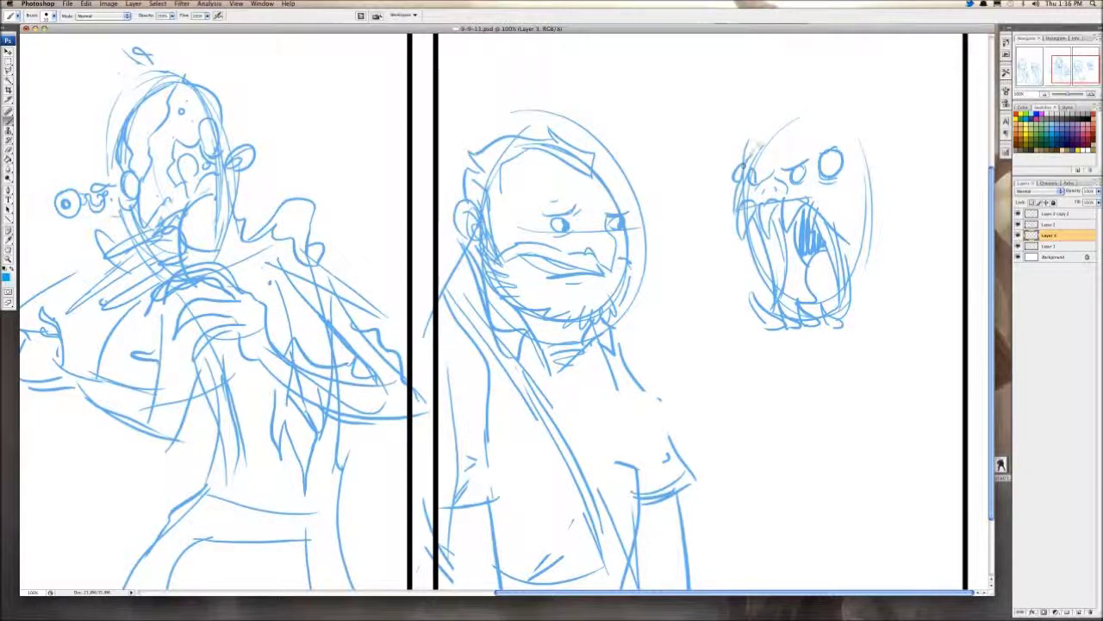
Step: Outline the monster's skull, ear and bulging back of the head, and close the underside of the jaw
left_click_drag(752, 145, 857, 111)
key("super+z")
mouse_move(760, 157)
left_mouse_down()
mouse_move(804, 105)
mouse_move(862, 120)
mouse_move(840, 222)
left_mouse_up()
mouse_move(864, 125)
left_mouse_down()
mouse_move(893, 154)
mouse_move(866, 234)
left_mouse_up()
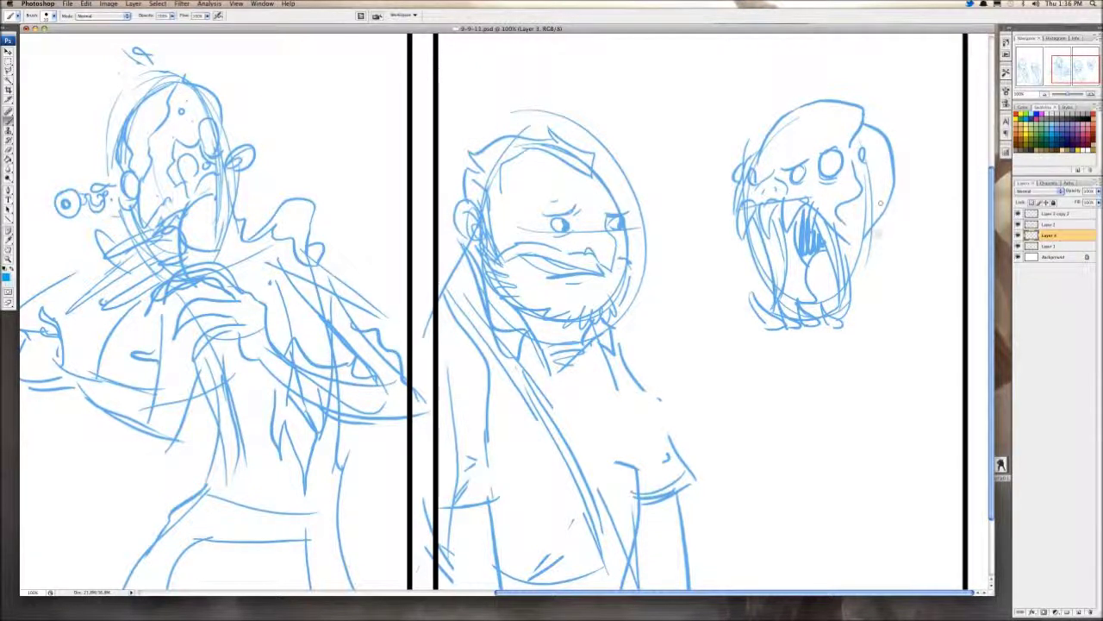
scroll(878, 232, "down", 2)
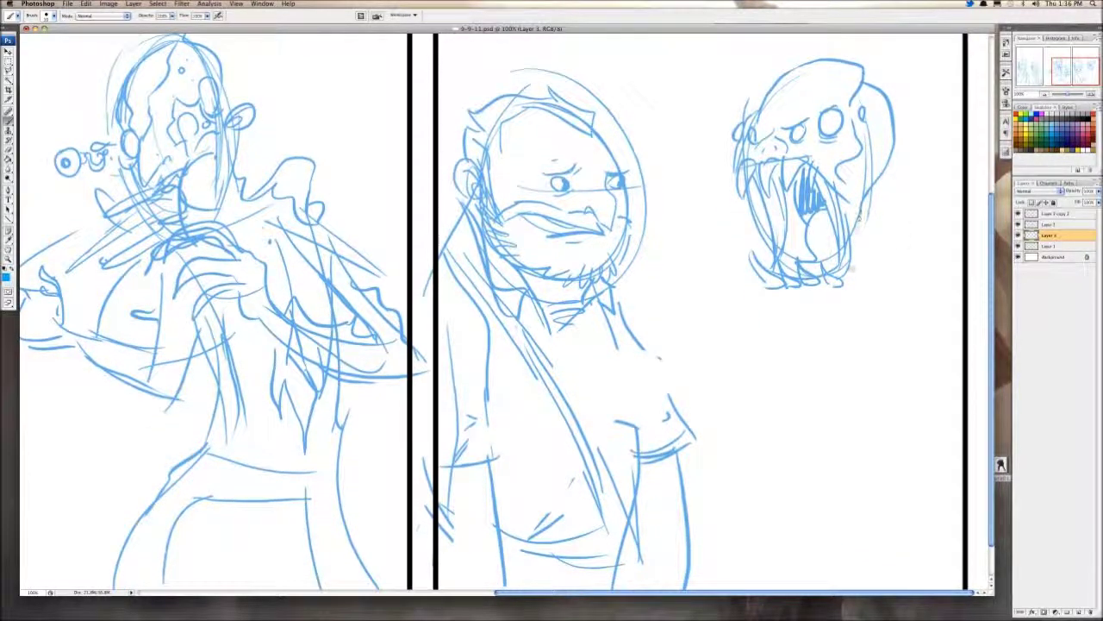
key("super+z")
mouse_move(799, 291)
left_mouse_down()
mouse_move(850, 295)
mouse_move(859, 265)
left_mouse_up()
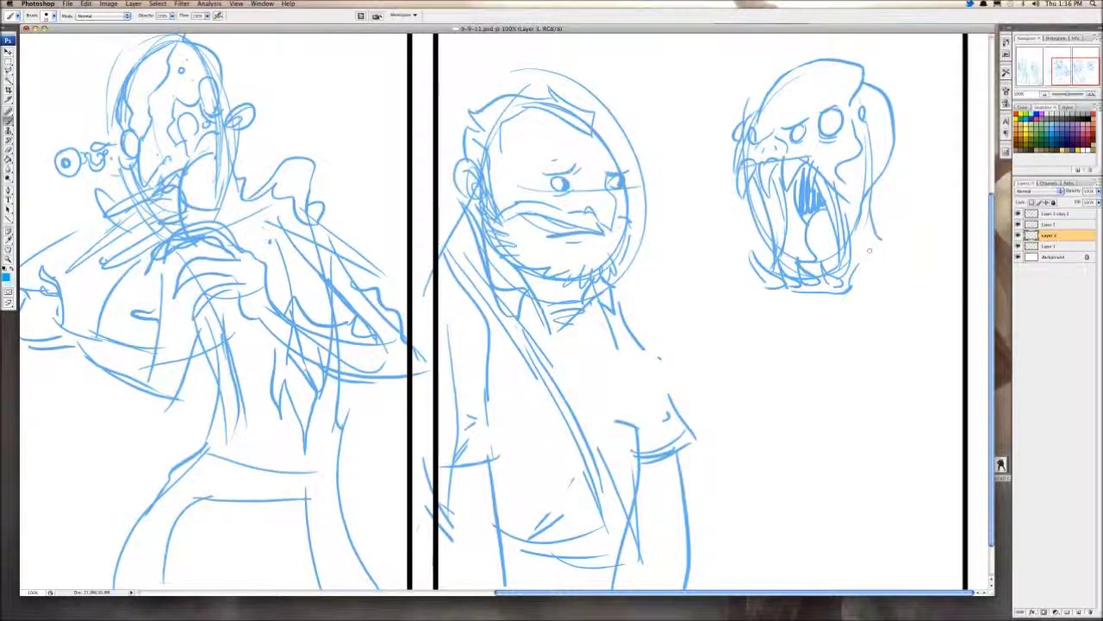
Step: Draw the monster's neck sloping into the shoulder, with collarbone lines beneath the jaw
mouse_move(873, 207)
left_mouse_down()
mouse_move(919, 274)
mouse_move(876, 282)
left_mouse_up()
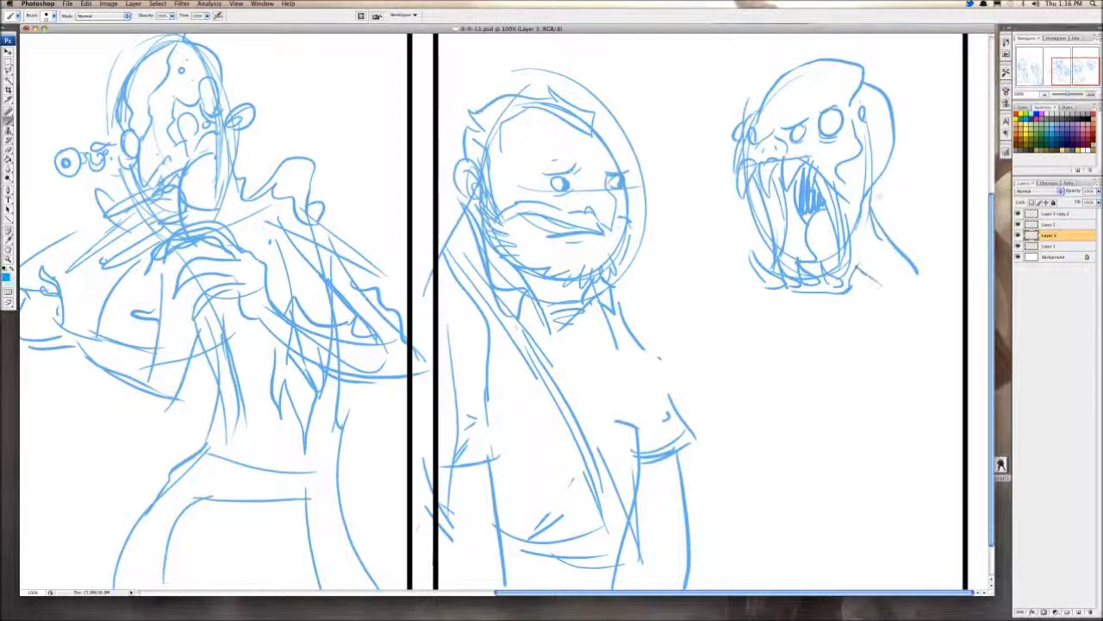
mouse_move(876, 189)
left_mouse_down()
mouse_move(914, 218)
mouse_move(885, 256)
left_mouse_up()
key("super+z")
left_click_drag(872, 200, 950, 265)
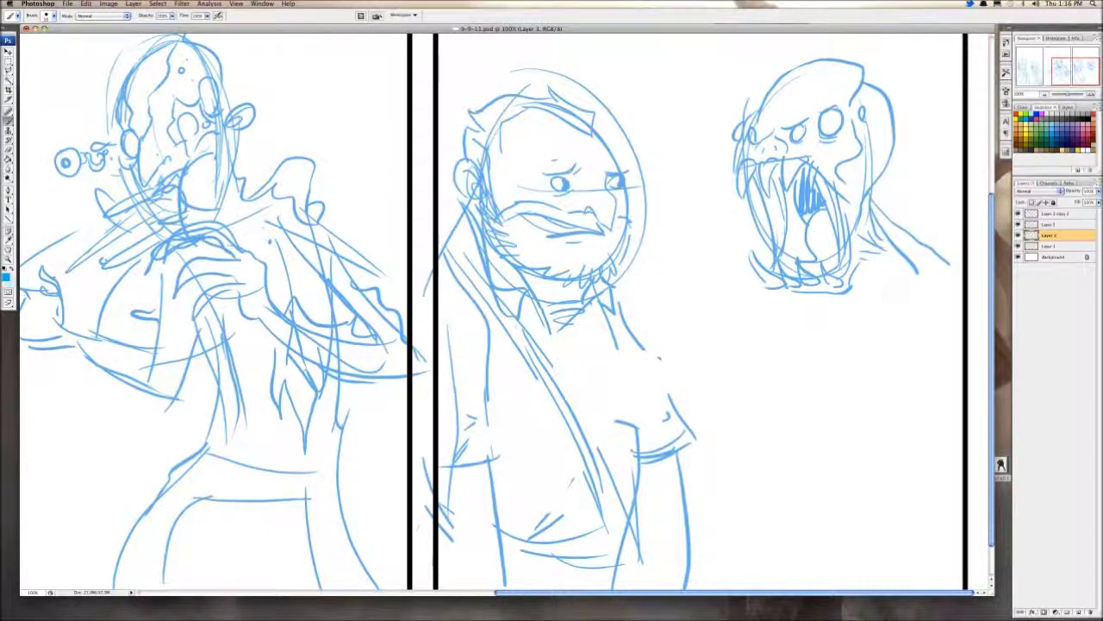
left_click_drag(849, 292, 903, 336)
key("super+z")
left_click_drag(888, 291, 950, 261)
Step: Sketch the monster's thin torso and upper arm outlines down toward the bottom of the third panel
left_click_drag(813, 308, 882, 416)
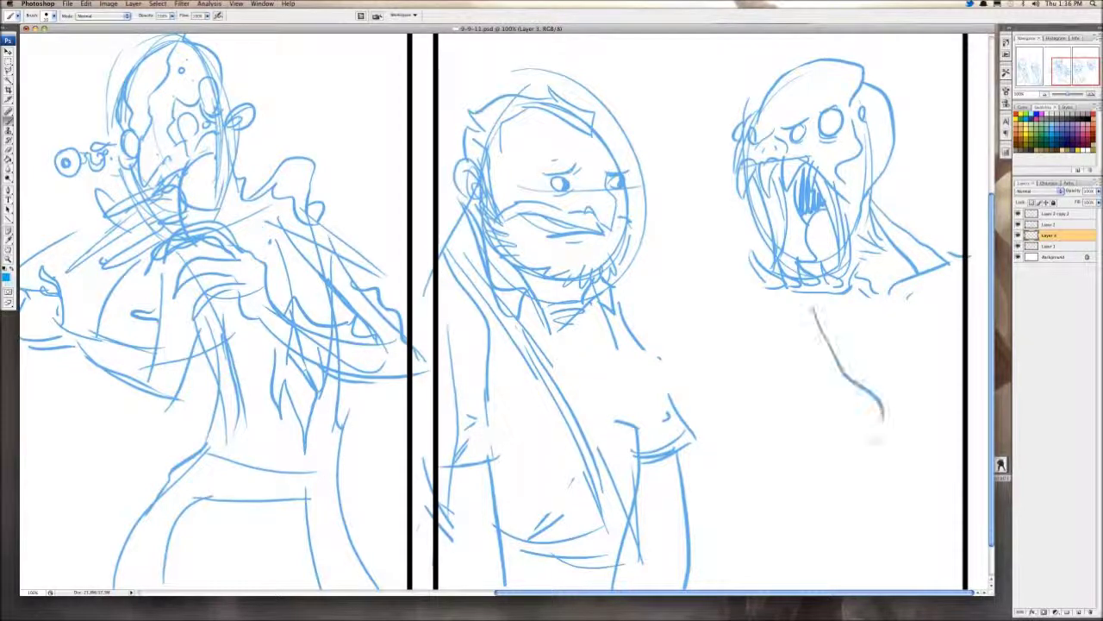
scroll(877, 440, "down", 3)
left_click_drag(881, 372, 868, 473)
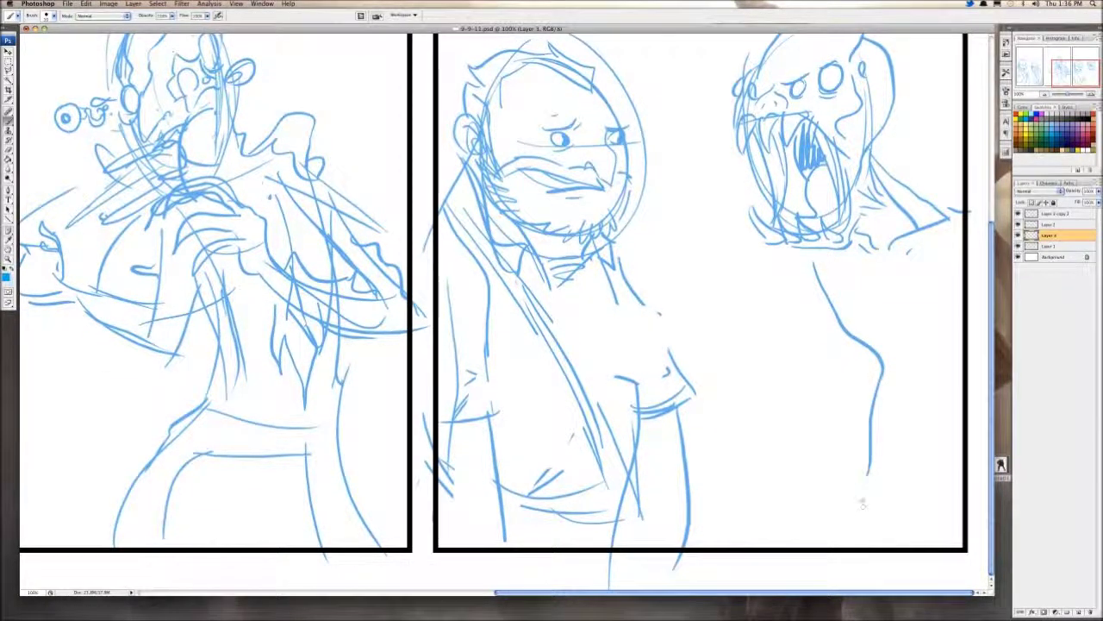
left_click_drag(781, 249, 773, 453)
left_click_drag(829, 321, 790, 517)
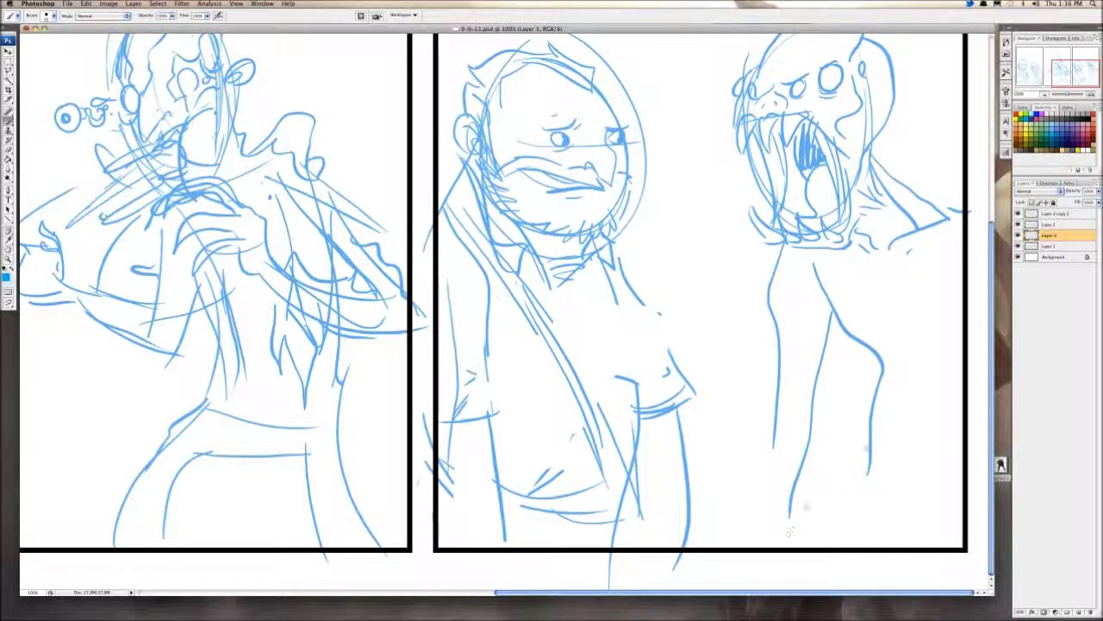
left_click_drag(961, 232, 929, 543)
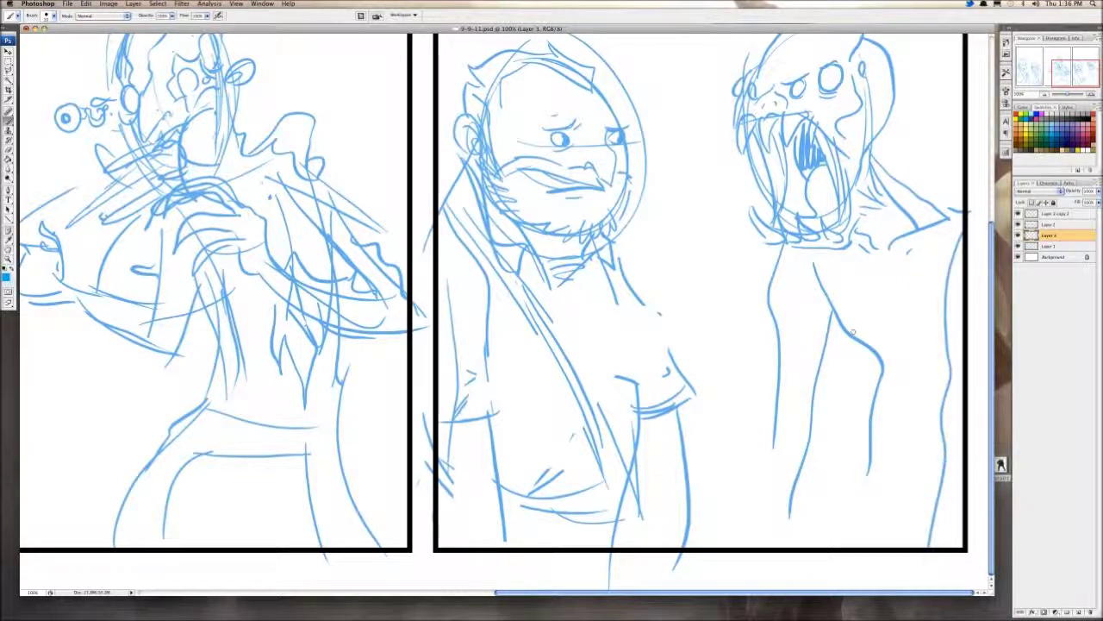
Step: Add chest, rib and waist lines to the monster's torso and extend the arms to the panel's lower border
left_click_drag(879, 271, 886, 307)
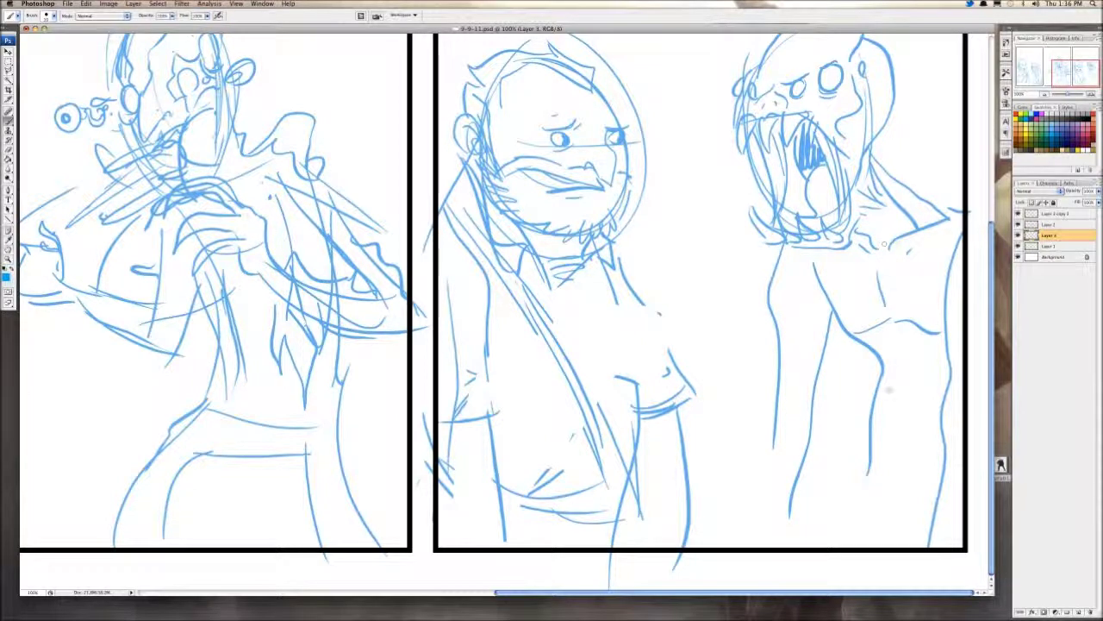
key("super+z")
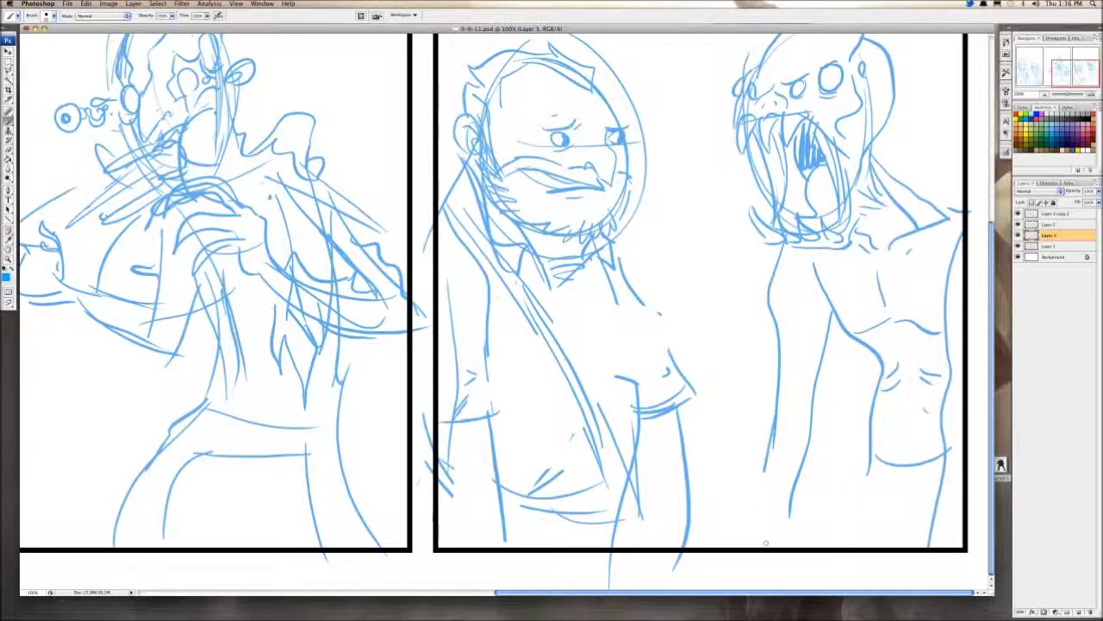
left_click_drag(766, 543, 766, 471)
left_click_drag(803, 479, 817, 541)
left_click_drag(867, 431, 831, 530)
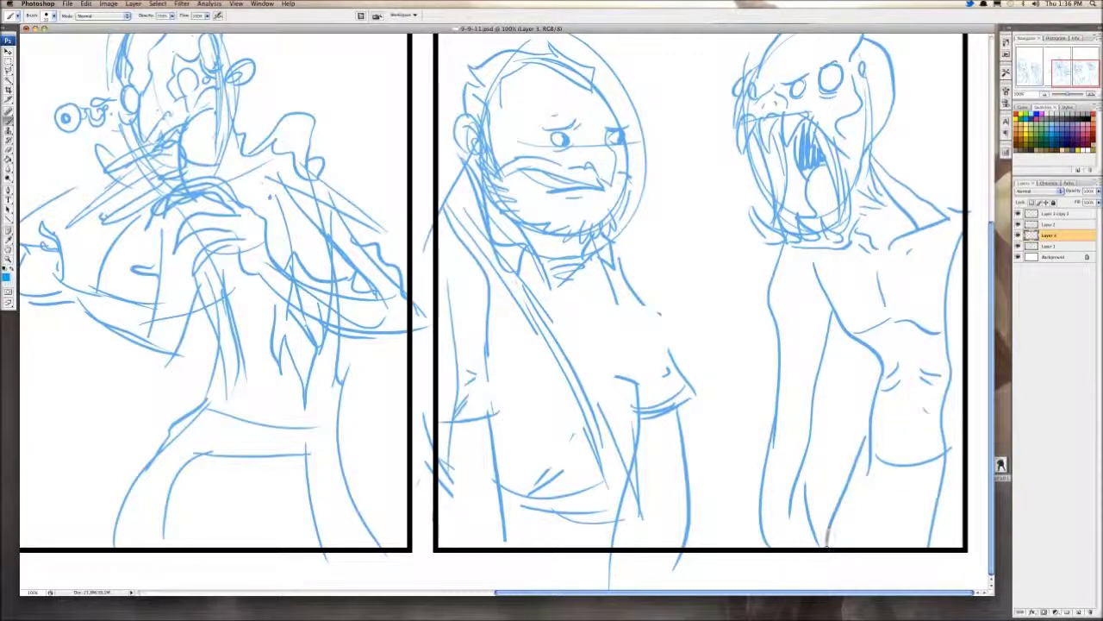
Step: Add small spots and spittle around the monster's head and mouth, and reinforce the far shoulder line
scroll(507, 312, "up", 4)
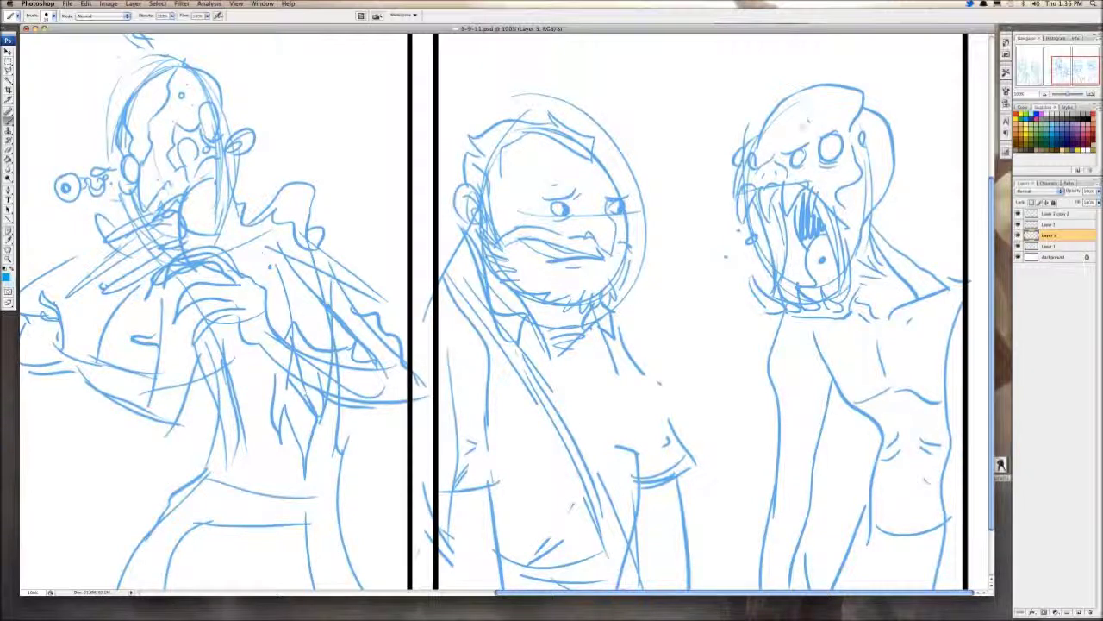
scroll(500, 311, "down", 2)
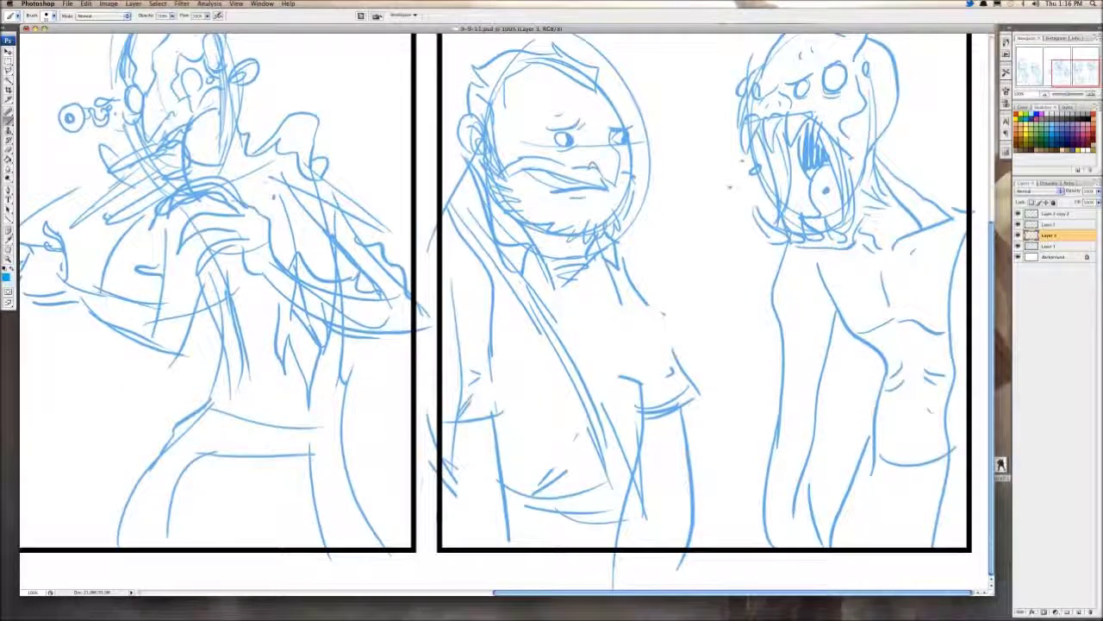
left_click_drag(936, 191, 977, 208)
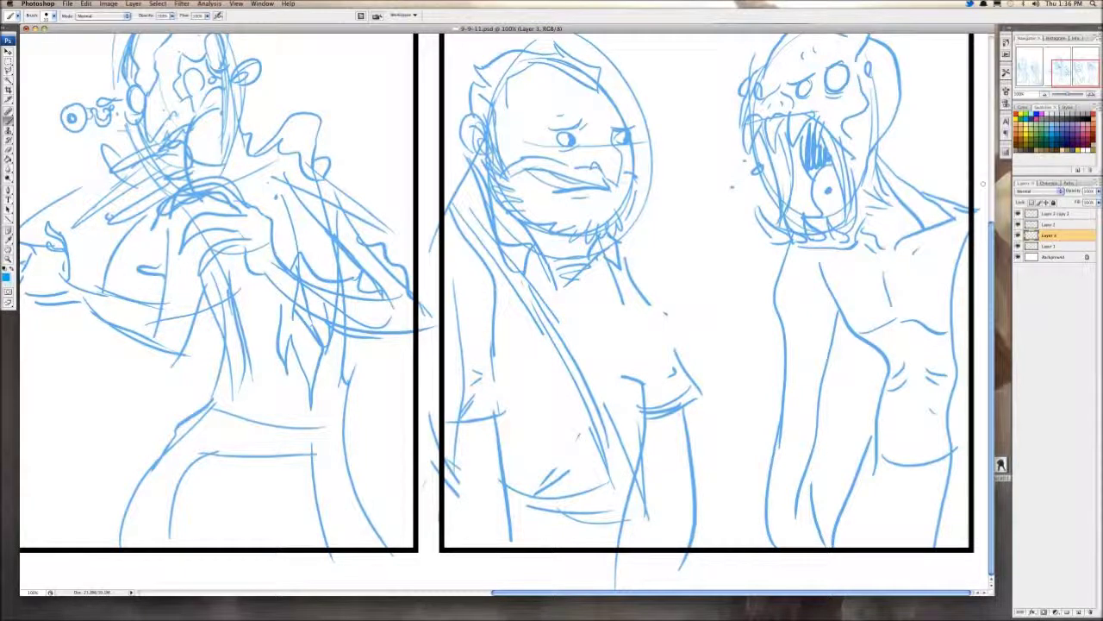
Step: Erase the third-panel bearded character's eyes and upper mouth line, and redraw wider eyes with raised brows
key("e")
mouse_move(553, 179)
left_mouse_down()
mouse_move(545, 171)
mouse_move(605, 177)
left_mouse_up()
mouse_move(595, 119)
left_mouse_down()
mouse_move(568, 128)
mouse_move(627, 138)
left_mouse_up()
key("b")
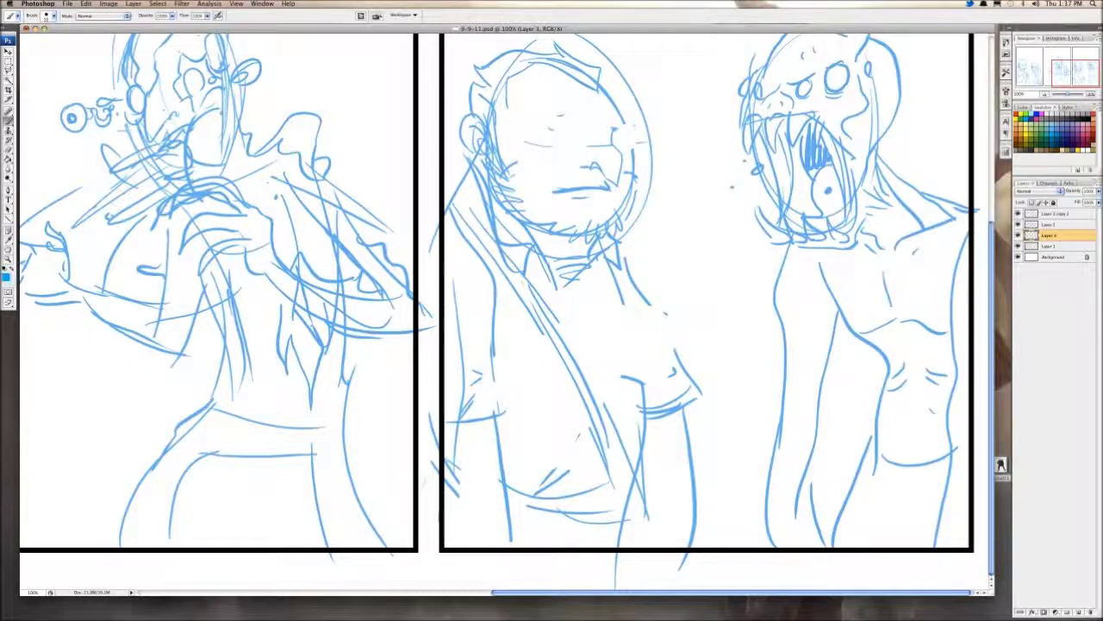
left_click_drag(562, 125, 565, 144)
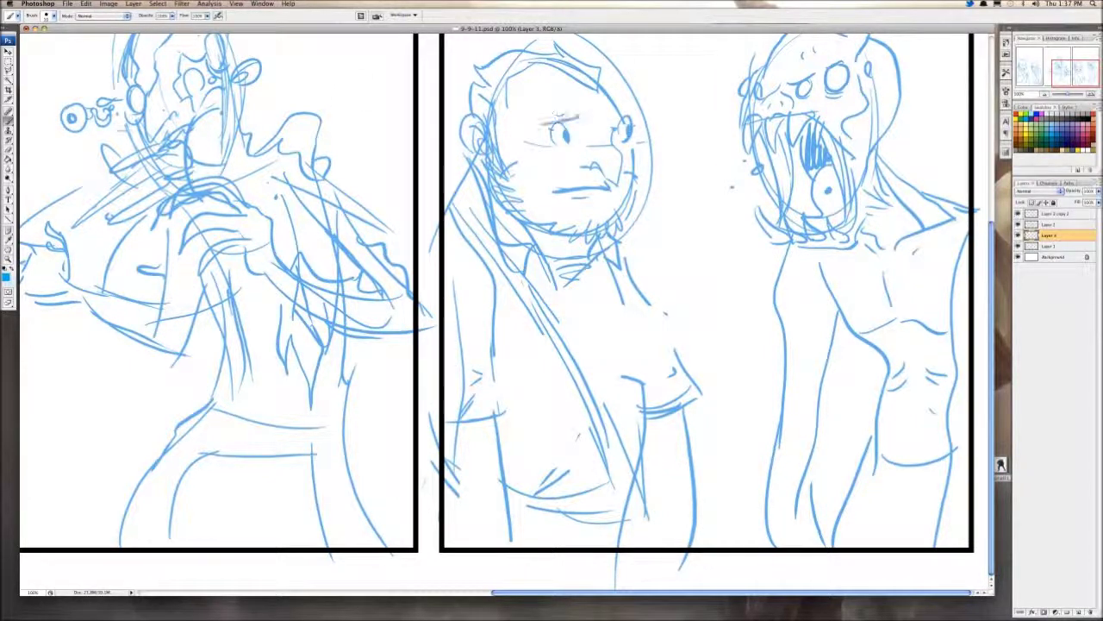
left_click_drag(629, 97, 638, 96)
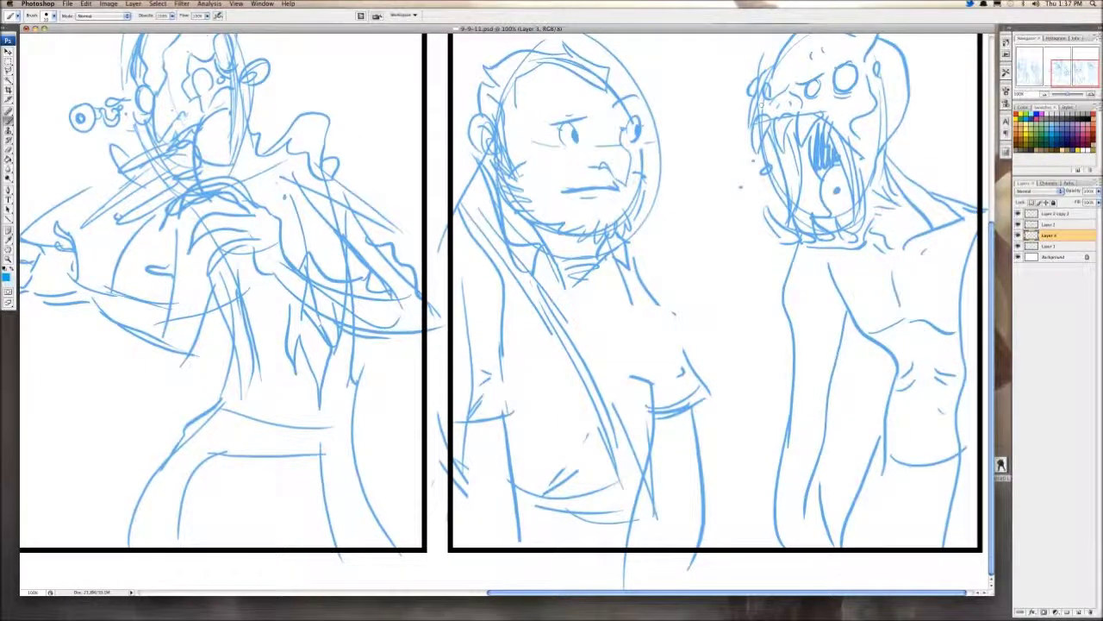
Step: Fit the whole three-panel strip in view and save the document
scroll(505, 311, "down", 15)
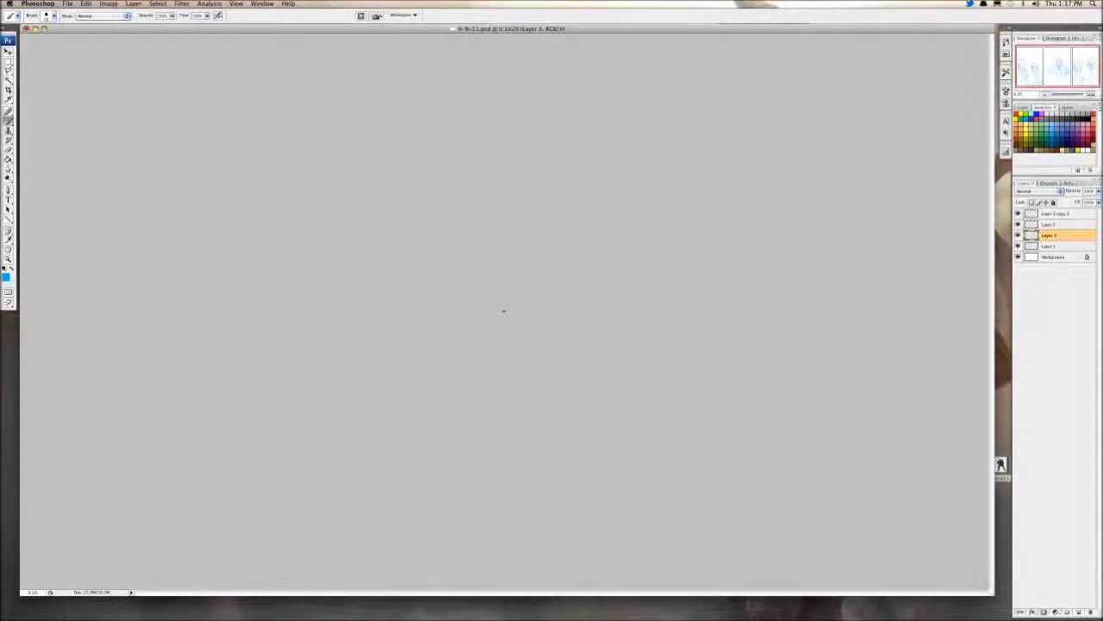
scroll(505, 311, "up", 3)
scroll(505, 311, "up", 15)
scroll(505, 311, "down", 5)
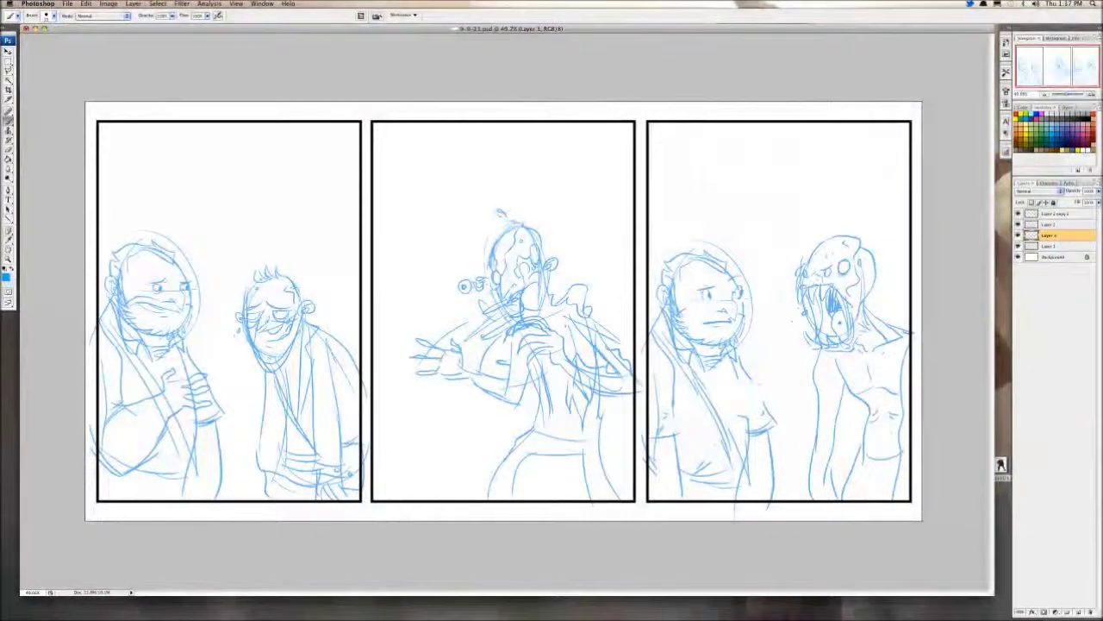
key("super+s")
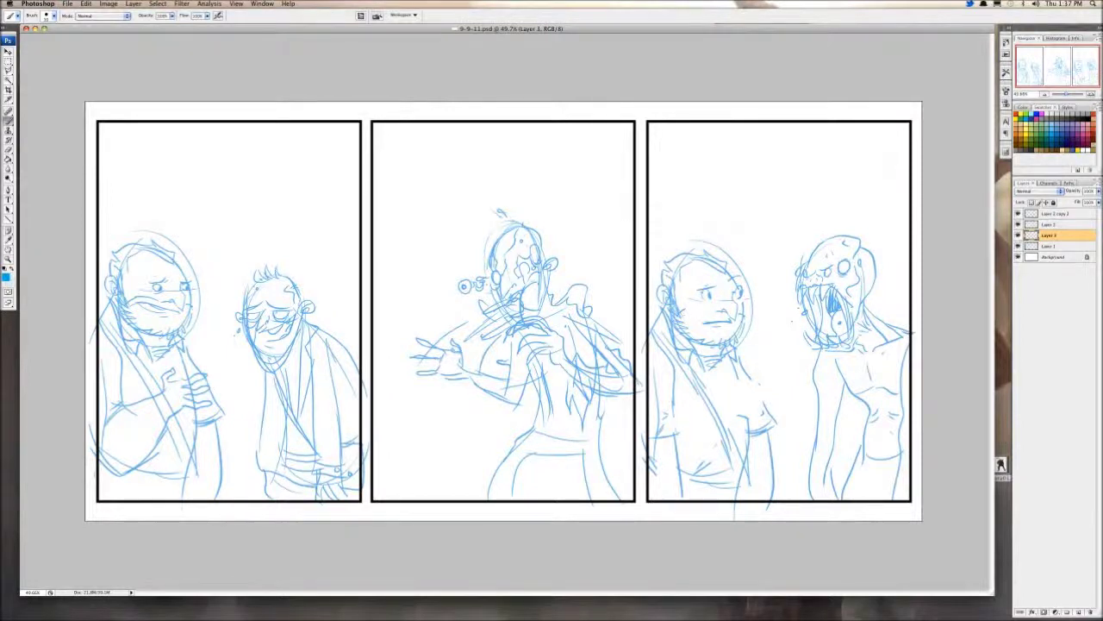
key("super+Tab")
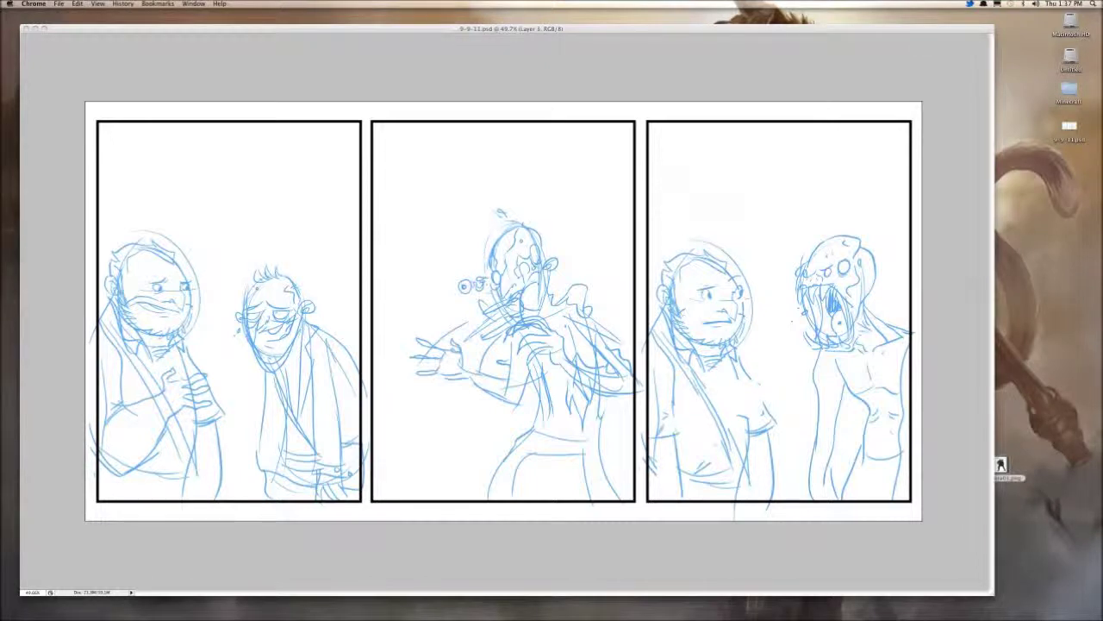
key("super+Tab")
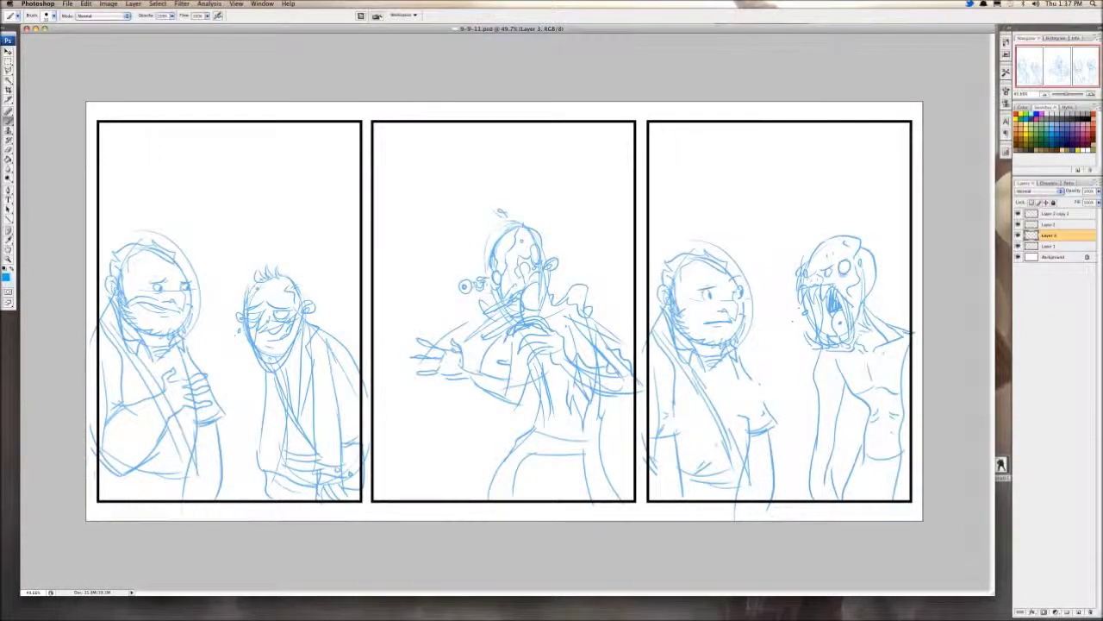
Step: Identify the blue sketch layers by toggling layer visibility, and merge the three of them, keeping the panel borders separate
key("super+equal")
left_click_drag(504, 314, 581, 310)
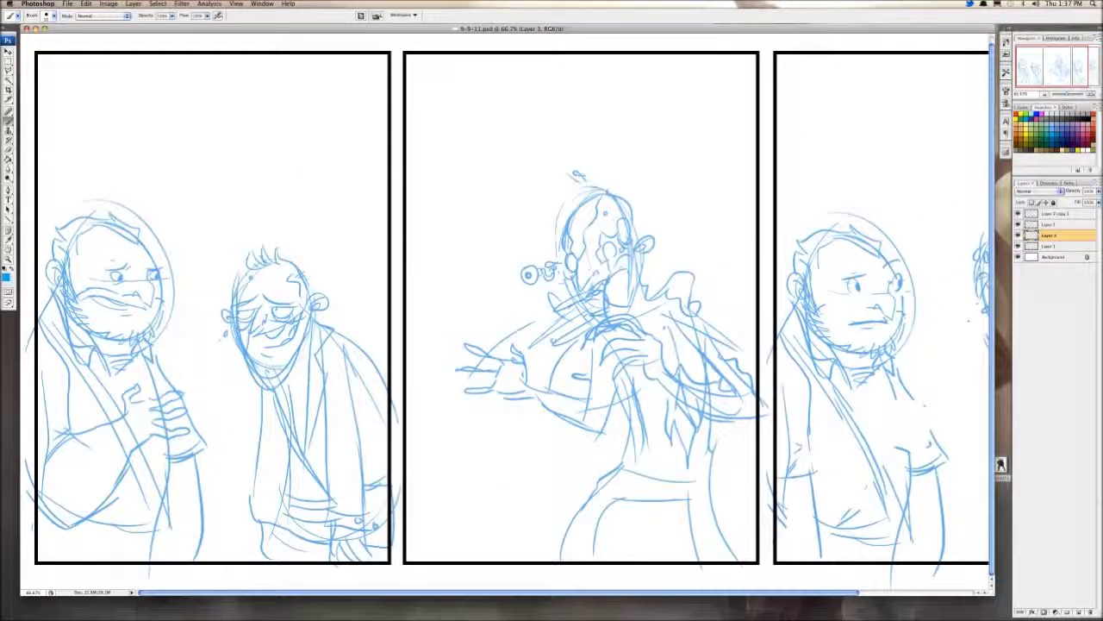
left_click(1049, 225)
left_click(1018, 235)
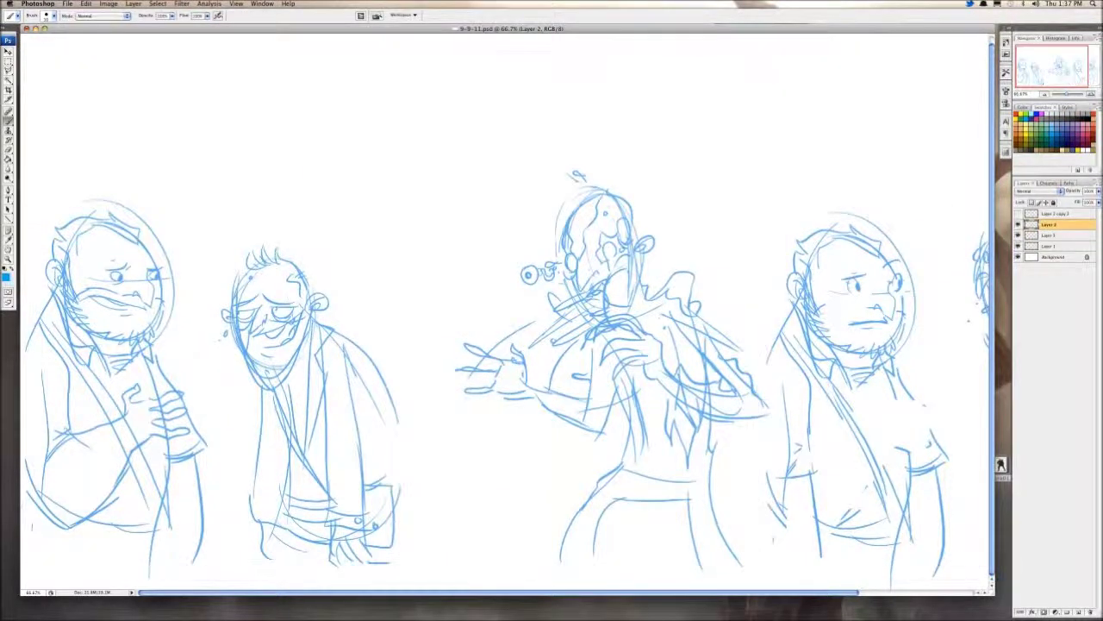
left_click(1018, 235)
left_click(1018, 246)
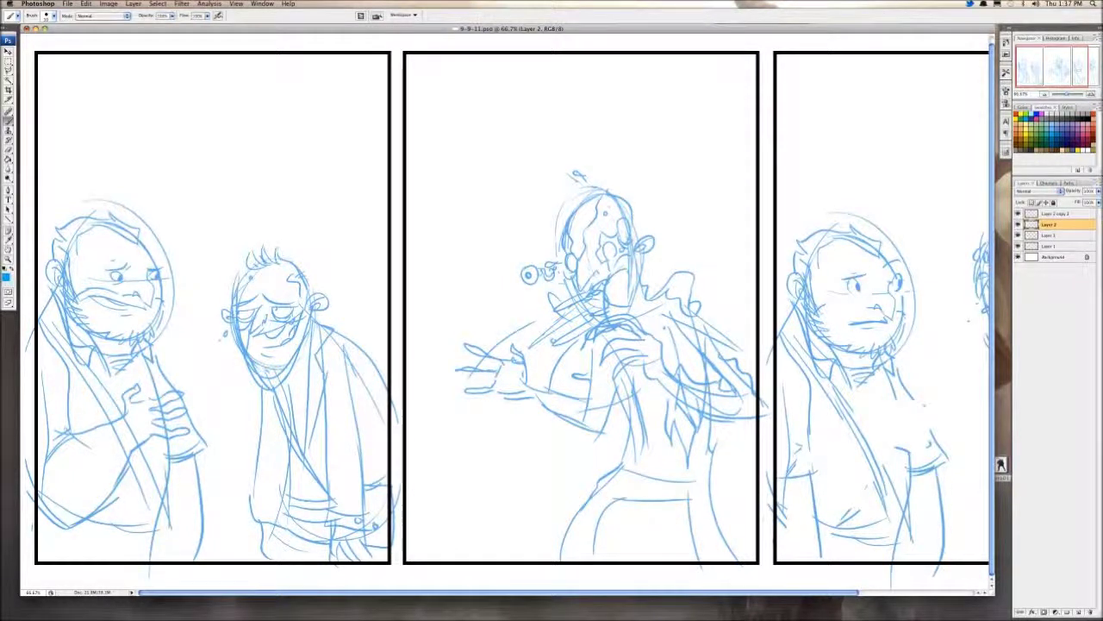
left_click(1048, 246, "shift")
left_click(134, 4)
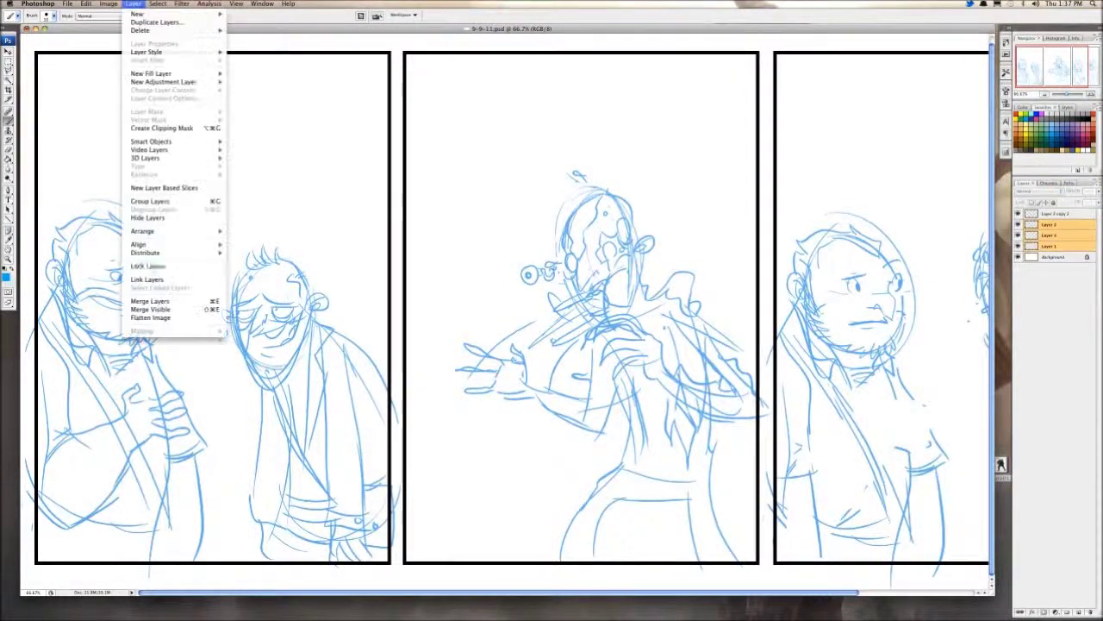
left_click(150, 301)
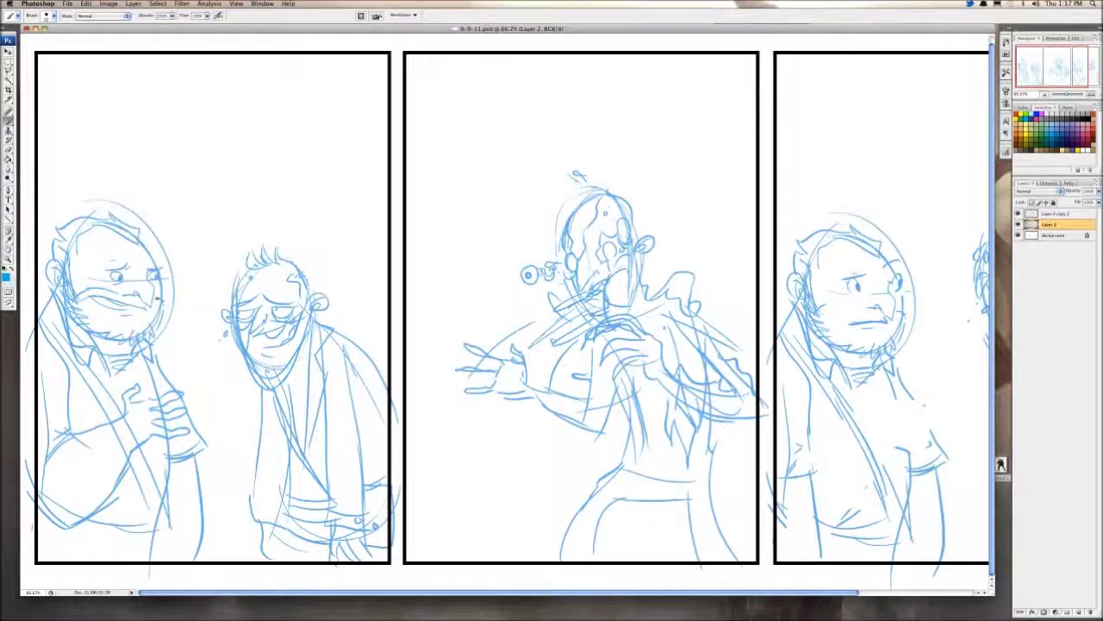
Step: Lower the merged sketch layer's opacity to a faint blue and add a new layer above it for inking
left_click(1098, 191)
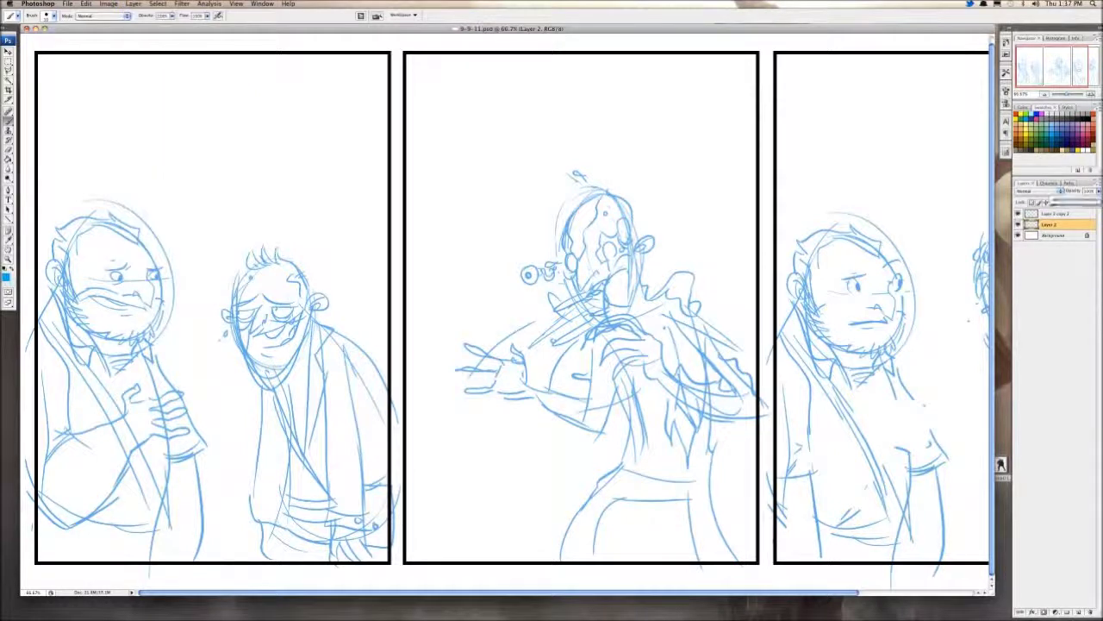
left_click_drag(1097, 201, 1072, 200)
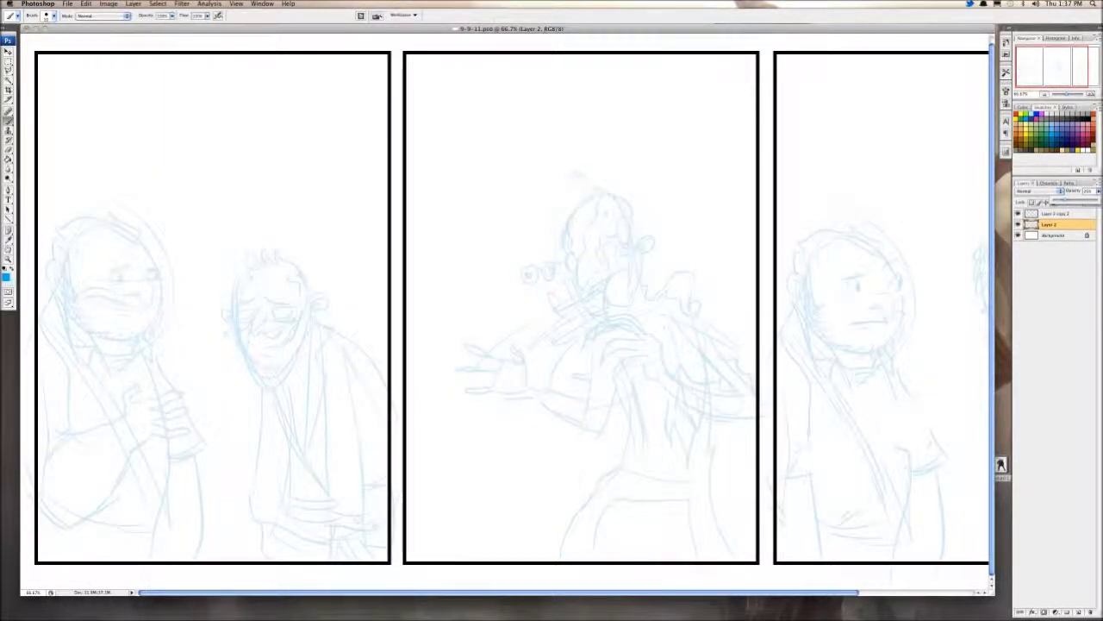
left_click(134, 3)
mouse_move(151, 17)
left_click(245, 17)
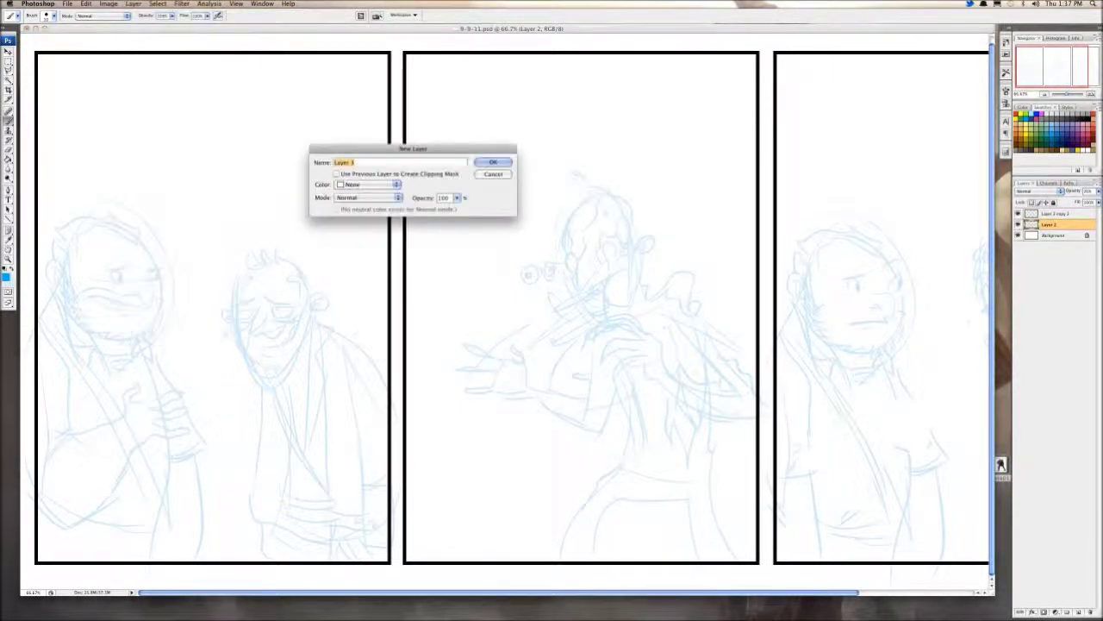
key("Return")
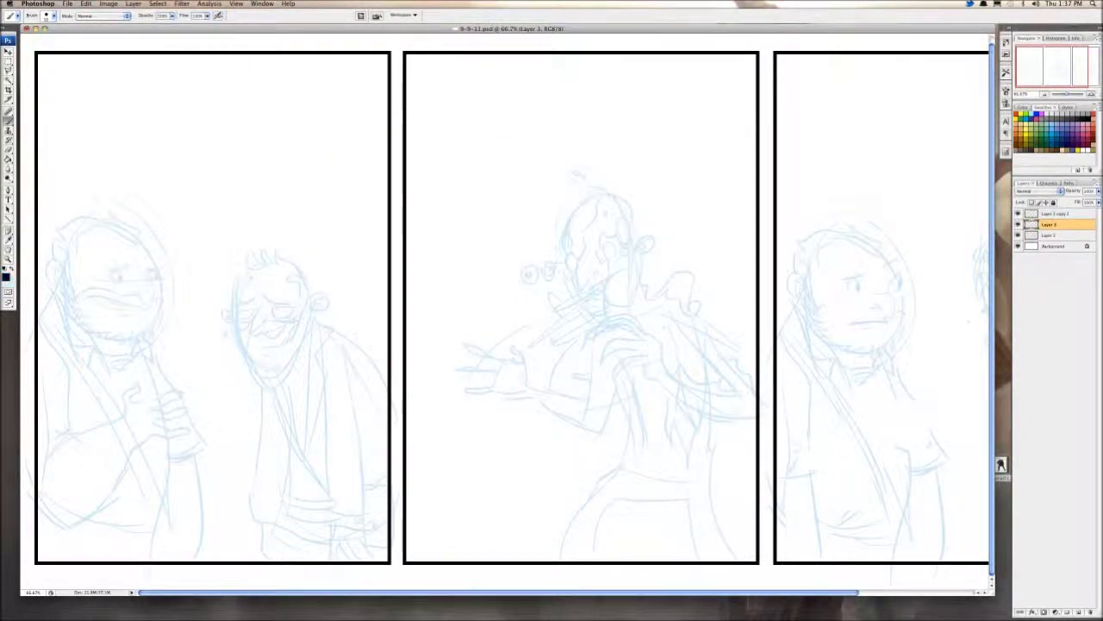
Step: Ink the far forehead and cheek contour of the first-panel bearded character in black with a hard round brush
key("super+plus")
key("super+plus")
key("super+plus")
left_click_drag(52, 345, 974, 301)
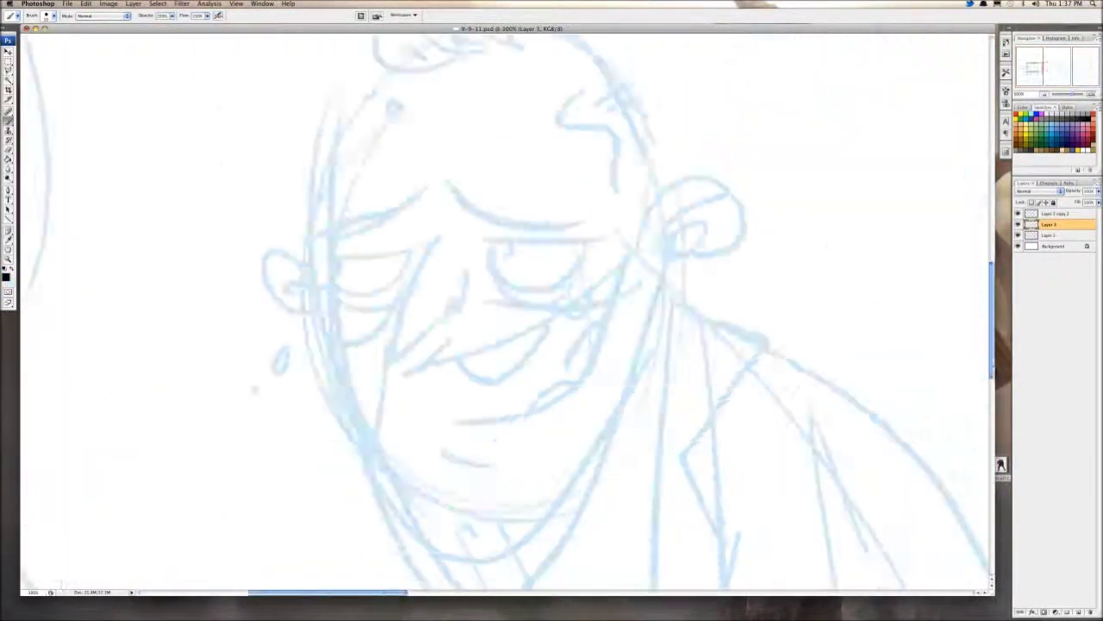
left_click_drag(189, 387, 850, 234)
left_click_drag(508, 198, 509, 457)
scroll(379, 310, "up", 3)
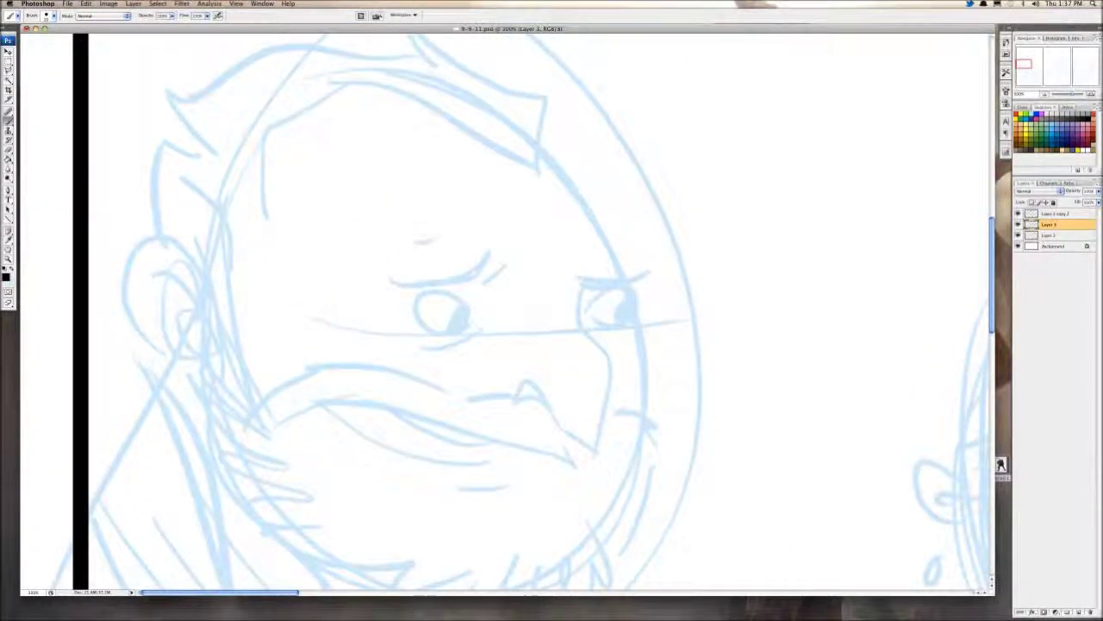
left_click(53, 16)
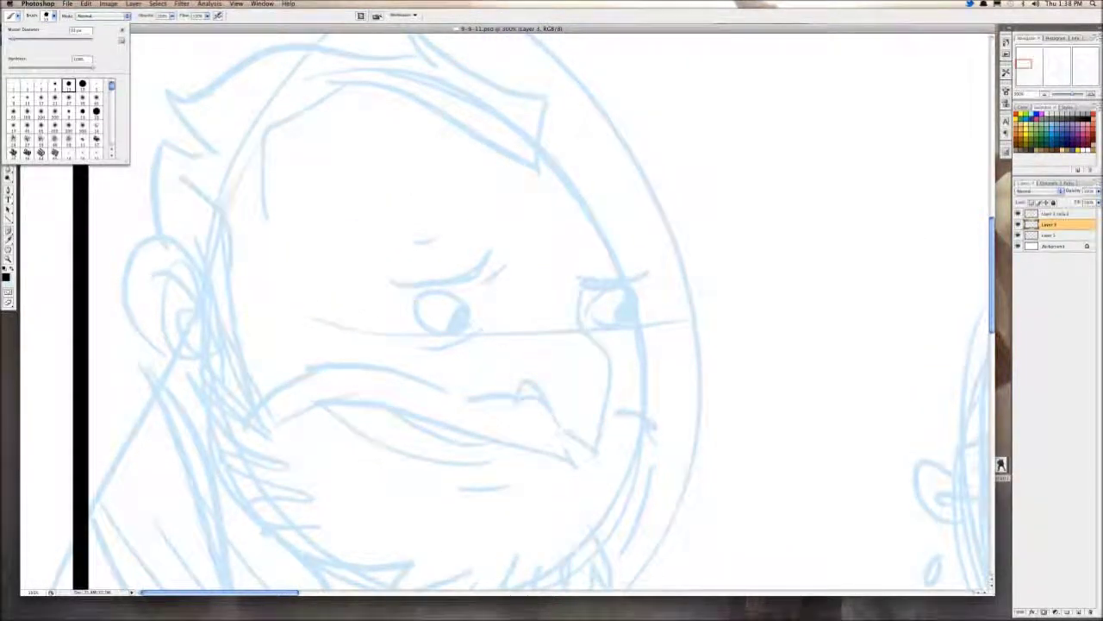
left_click_drag(502, 196, 499, 223)
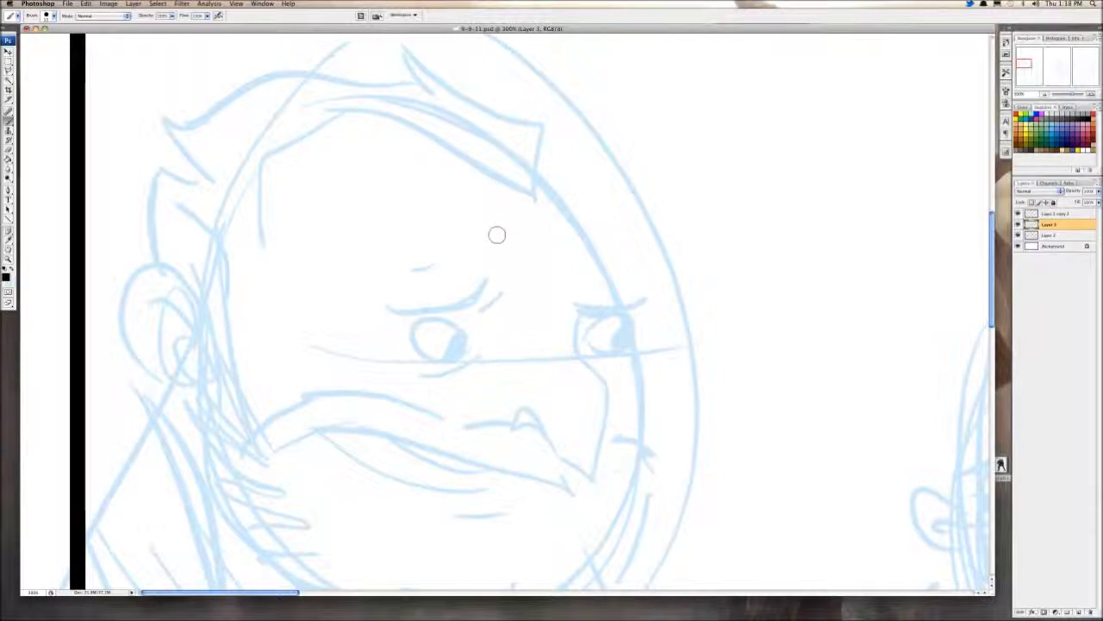
scroll(558, 240, "down", 3)
left_click_drag(520, 95, 609, 408)
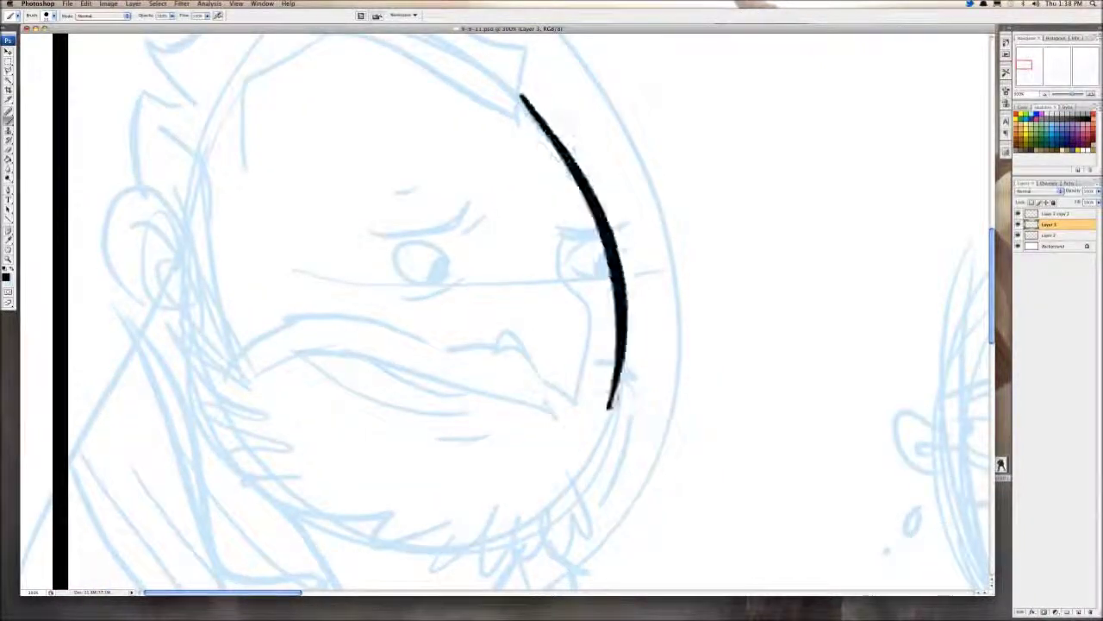
Step: Ink the beard's jagged lower edge from cheek to sideburn, plus the upper edge of the beard and moustache
scroll(604, 344, "down", 2)
scroll(604, 345, "down", 2)
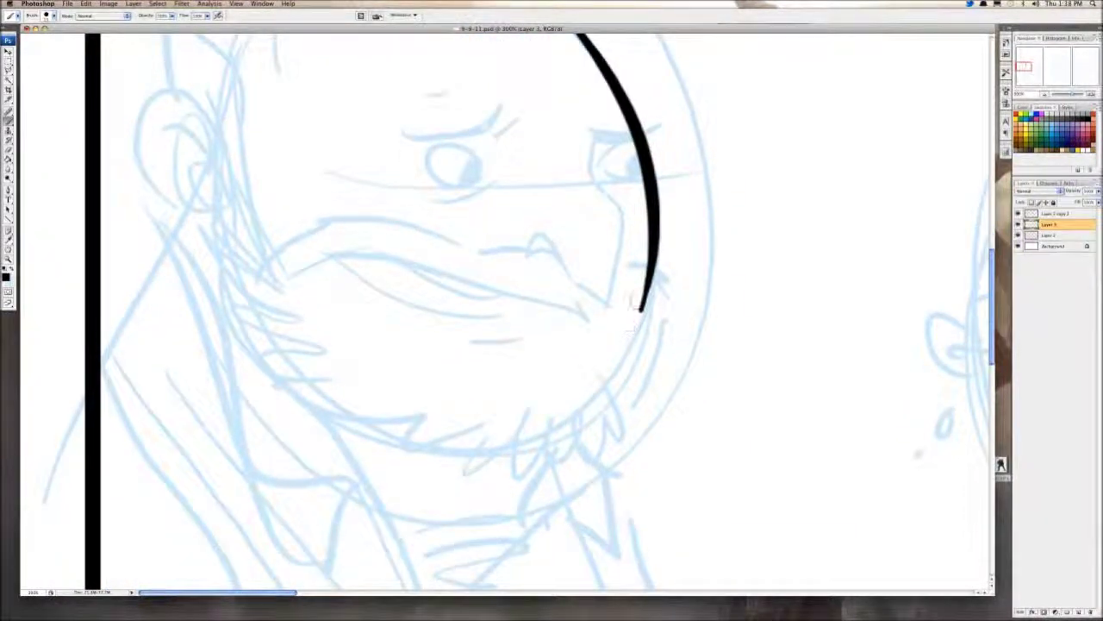
mouse_move(639, 309)
left_mouse_down()
mouse_move(651, 367)
mouse_move(579, 441)
mouse_move(556, 438)
mouse_move(492, 490)
left_mouse_up()
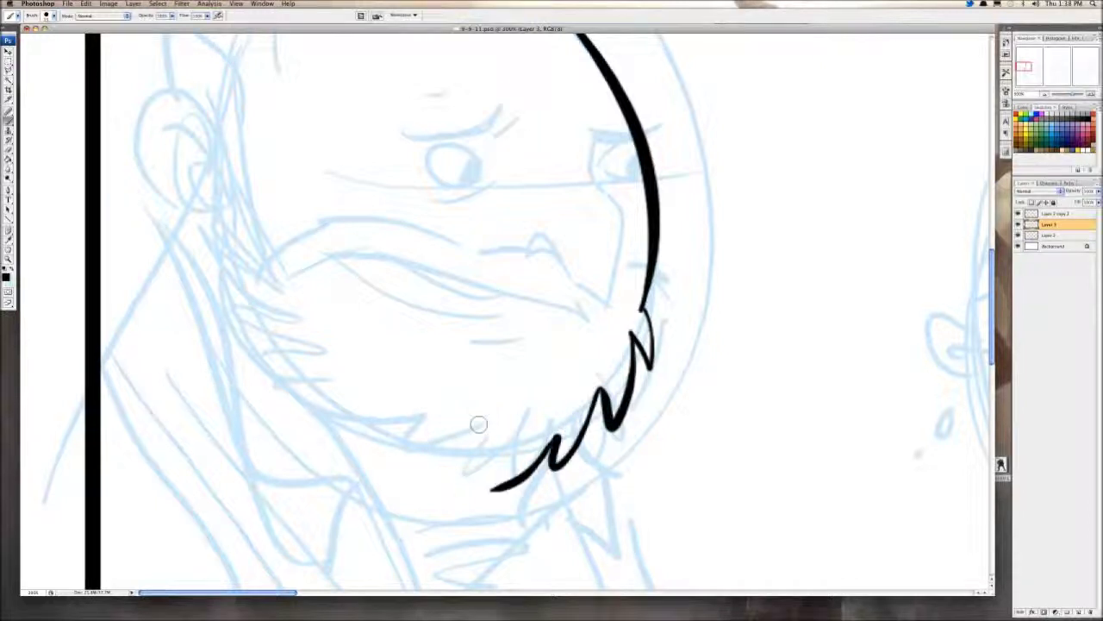
mouse_move(211, 276)
left_mouse_down()
mouse_move(243, 288)
mouse_move(291, 361)
mouse_move(337, 392)
left_mouse_up()
scroll(338, 392, "down", 2)
mouse_move(333, 340)
left_mouse_down()
mouse_move(412, 374)
mouse_move(435, 415)
mouse_move(478, 388)
mouse_move(476, 412)
mouse_move(521, 437)
left_mouse_up()
scroll(521, 438, "up", 4)
mouse_move(432, 287)
left_mouse_down()
mouse_move(318, 261)
mouse_move(255, 292)
mouse_move(230, 241)
left_mouse_up()
left_click_drag(211, 321, 200, 231)
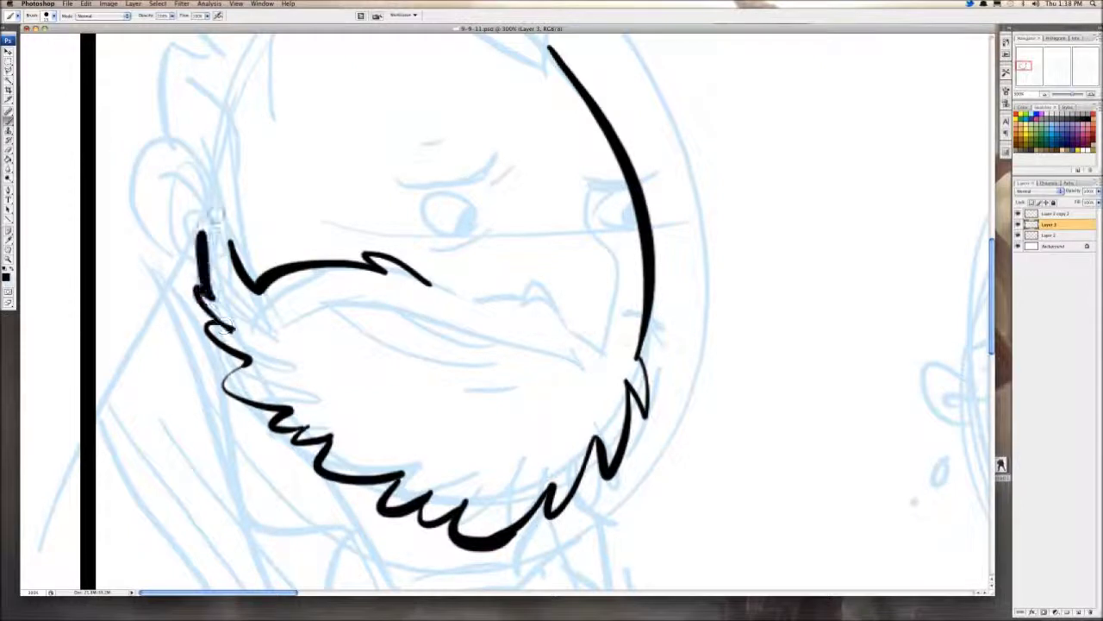
Step: Ink the nose with its nostril, and both round eyes with black pupils and lower lid lines
mouse_move(420, 288)
left_mouse_down()
mouse_move(524, 308)
mouse_move(541, 297)
mouse_move(593, 338)
mouse_move(614, 331)
mouse_move(576, 199)
left_mouse_up()
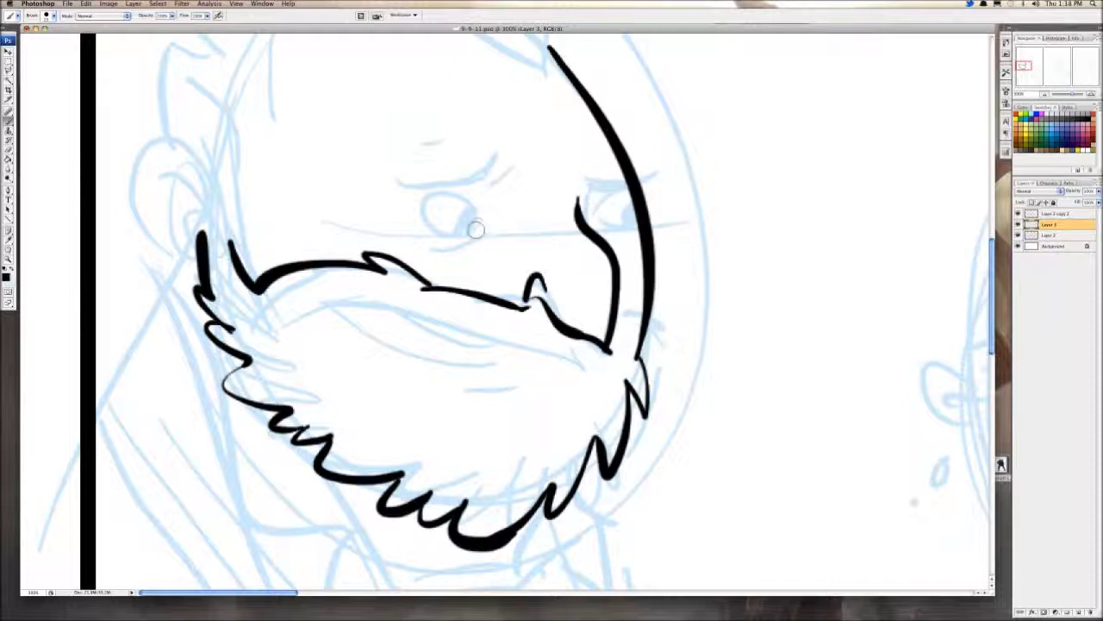
mouse_move(476, 230)
left_mouse_down()
mouse_move(476, 217)
mouse_move(465, 222)
mouse_move(480, 237)
left_mouse_up()
key("ctrl+z")
key("super+z")
mouse_move(593, 210)
left_mouse_down()
mouse_move(554, 253)
mouse_move(560, 245)
mouse_move(555, 275)
mouse_move(584, 257)
mouse_move(581, 269)
left_mouse_up()
key("super+z")
left_click_drag(564, 283, 591, 283)
left_click_drag(569, 240, 593, 283)
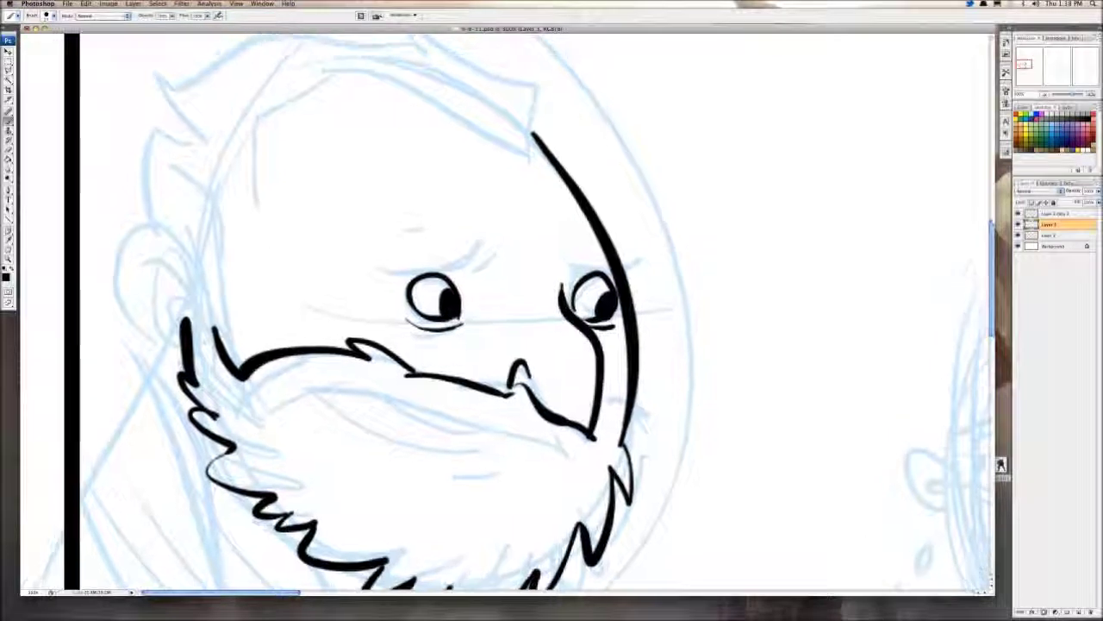
Step: Try a thick, solid black eyebrow over the bearded character's near eye
mouse_move(517, 344)
left_mouse_down()
mouse_move(540, 350)
mouse_move(539, 328)
left_mouse_up()
left_click_drag(395, 231, 515, 231)
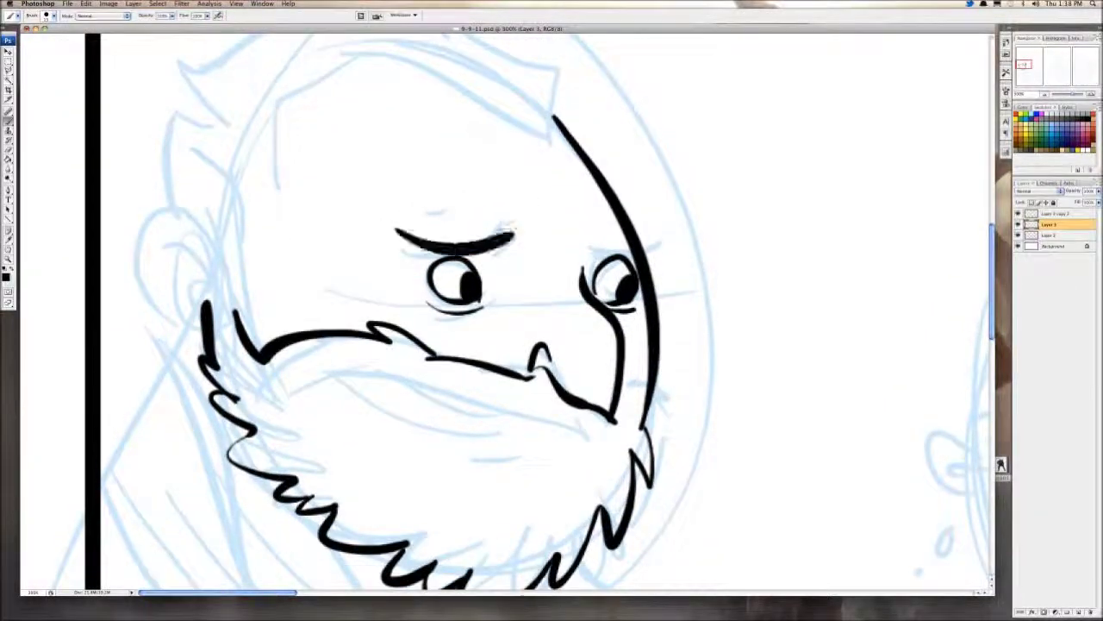
left_click_drag(398, 231, 507, 239)
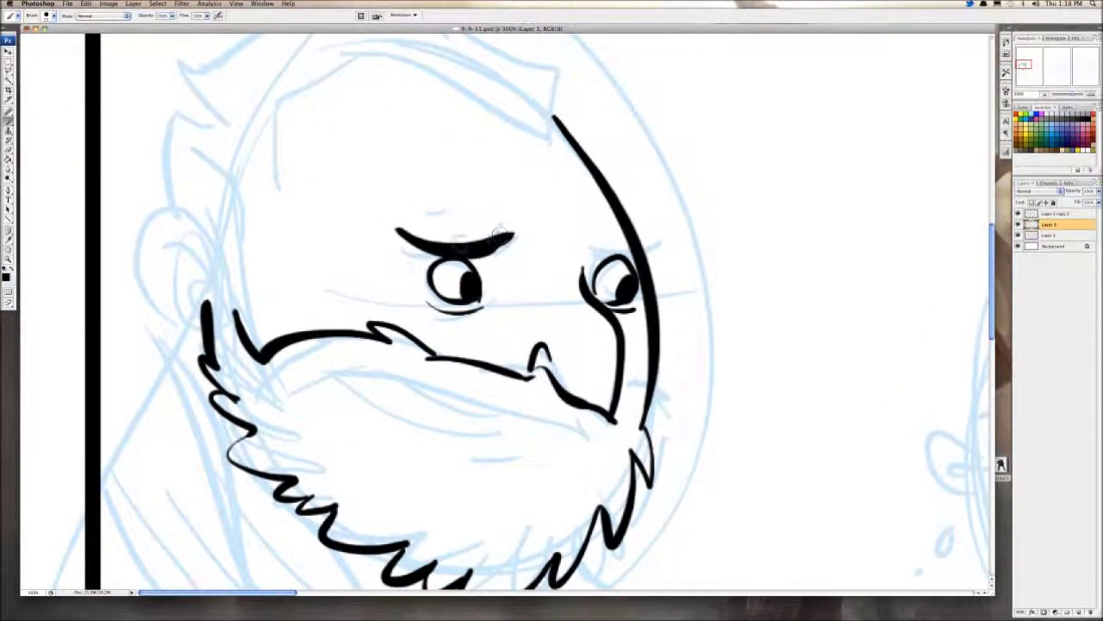
left_click_drag(403, 229, 503, 234)
key("super+z")
mouse_move(400, 229)
left_mouse_down()
mouse_move(499, 231)
mouse_move(494, 254)
mouse_move(524, 214)
left_mouse_up()
key("super+alt+z")
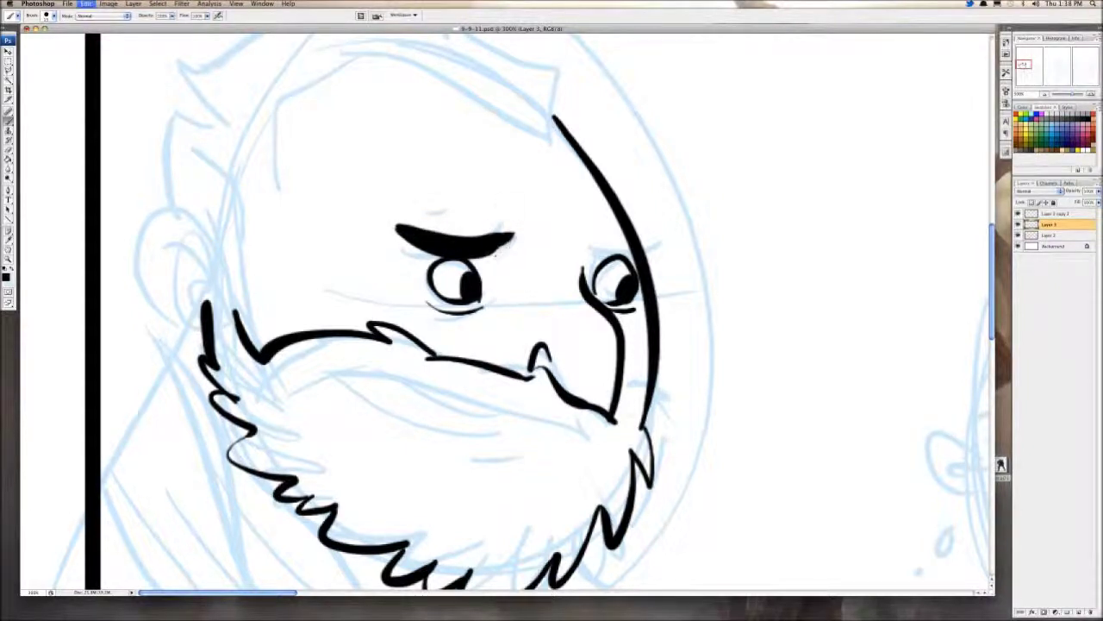
key("super+alt+z")
Step: Try a thinner outlined eyebrow slanting down toward the nose above the near eye
scroll(491, 230, "down", 1)
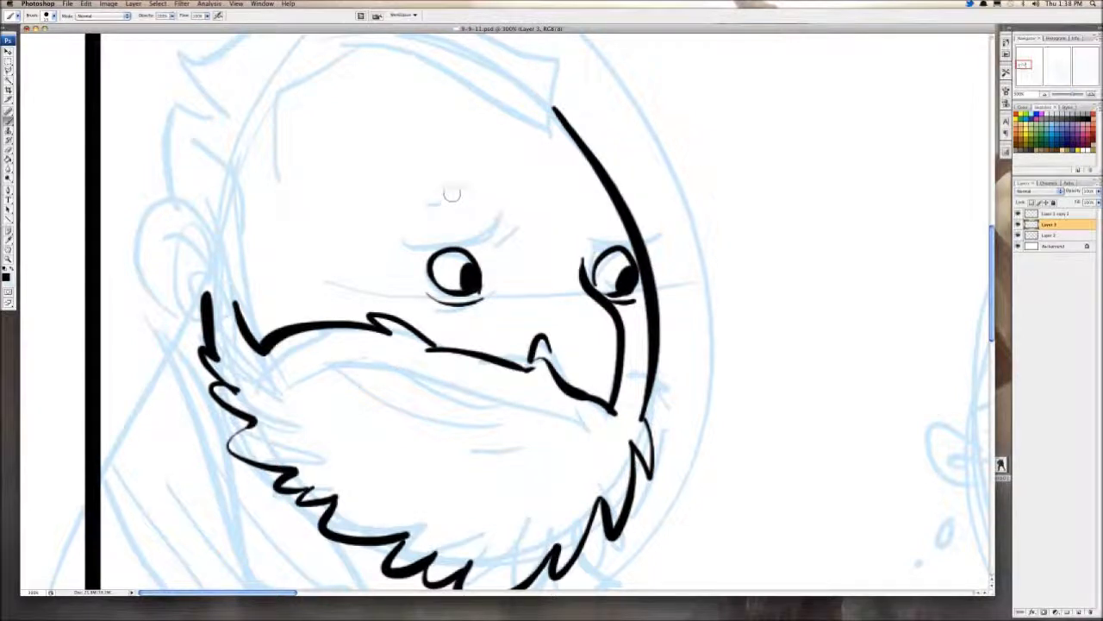
left_click_drag(406, 224, 503, 243)
key("super+alt+z")
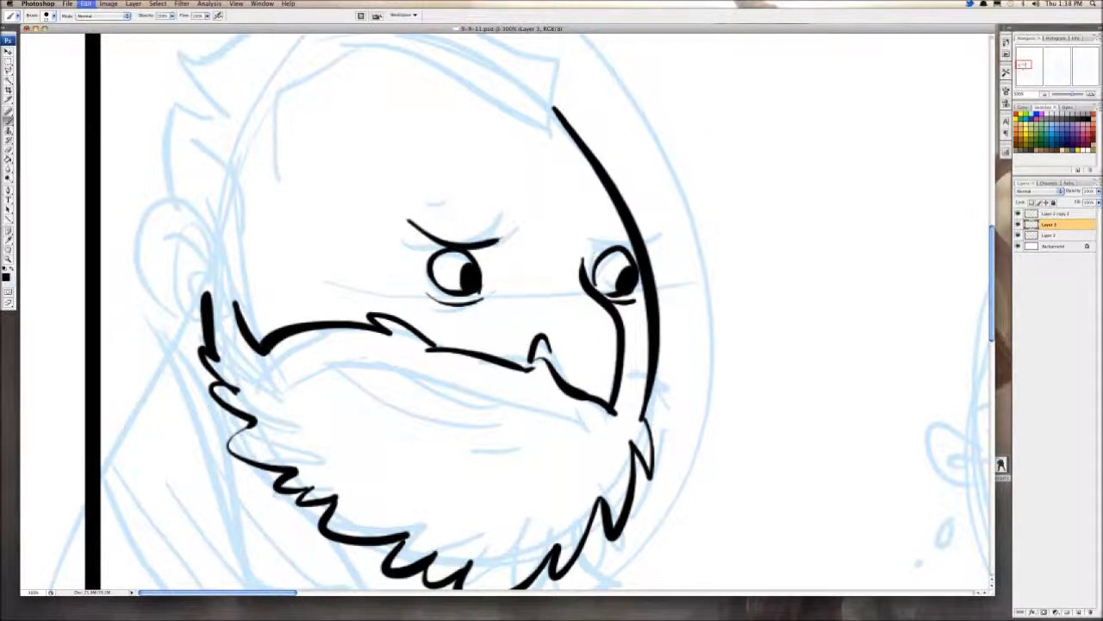
mouse_move(407, 230)
left_mouse_down()
mouse_move(520, 237)
mouse_move(521, 212)
mouse_move(407, 230)
mouse_move(500, 198)
mouse_move(402, 246)
left_mouse_up()
key("super+alt+z")
key("super+alt+z")
key("super+alt+z")
Step: Ink both worried eyebrows as outlined shapes with crease lines, and add the moustache's lower tip beneath the nose
left_click_drag(489, 239, 510, 198)
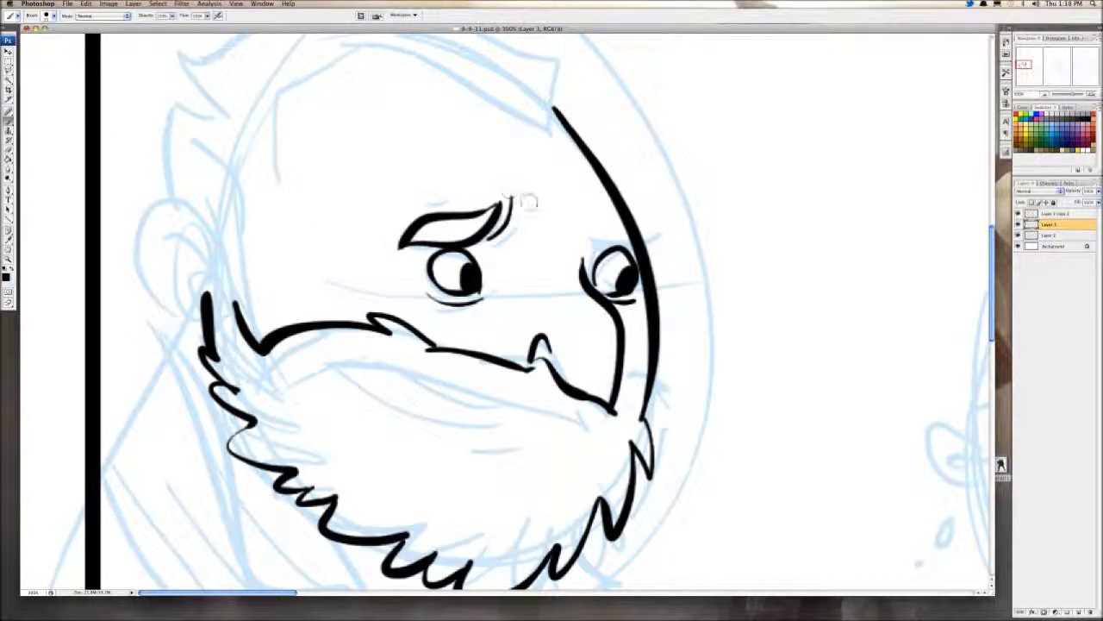
mouse_move(627, 245)
left_mouse_down()
mouse_move(583, 211)
mouse_move(624, 217)
mouse_move(574, 188)
left_mouse_up()
left_click_drag(599, 427, 577, 309)
left_click_drag(577, 308, 455, 262)
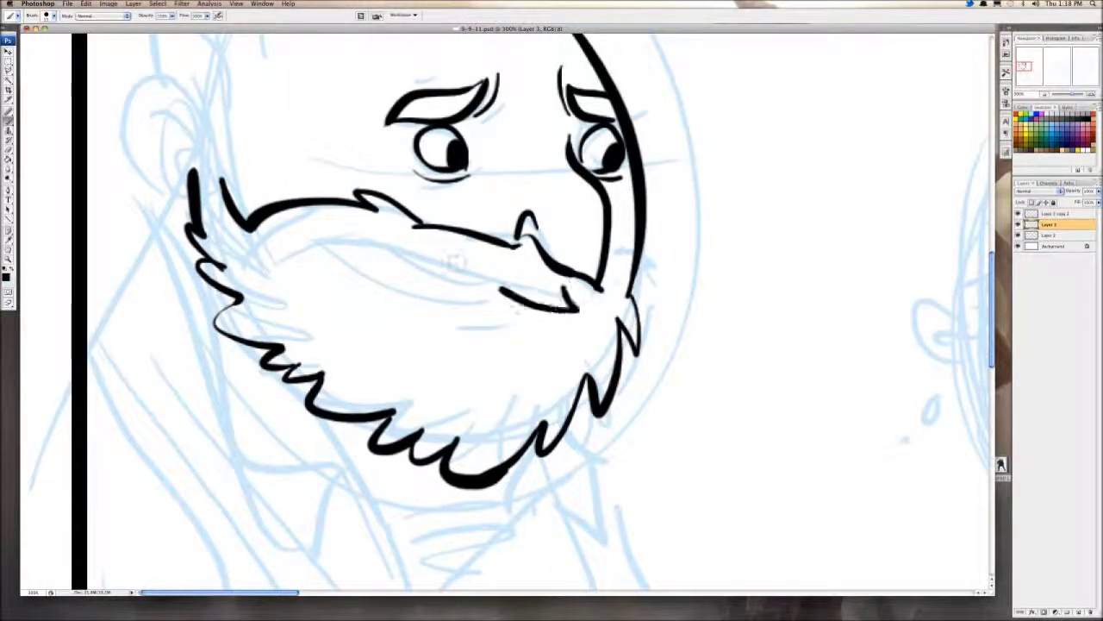
Step: Ink the open mouth below the moustache and fill its interior black, leaving the teeth white
mouse_move(514, 291)
left_mouse_down()
mouse_move(302, 243)
mouse_move(511, 332)
mouse_move(420, 257)
mouse_move(515, 305)
mouse_move(362, 234)
mouse_move(370, 287)
left_mouse_up()
key("super+z")
mouse_move(340, 240)
left_mouse_down()
mouse_move(371, 282)
mouse_move(406, 262)
mouse_move(410, 291)
mouse_move(379, 300)
mouse_move(354, 243)
mouse_move(396, 256)
mouse_move(387, 269)
mouse_move(440, 315)
mouse_move(423, 281)
left_mouse_up()
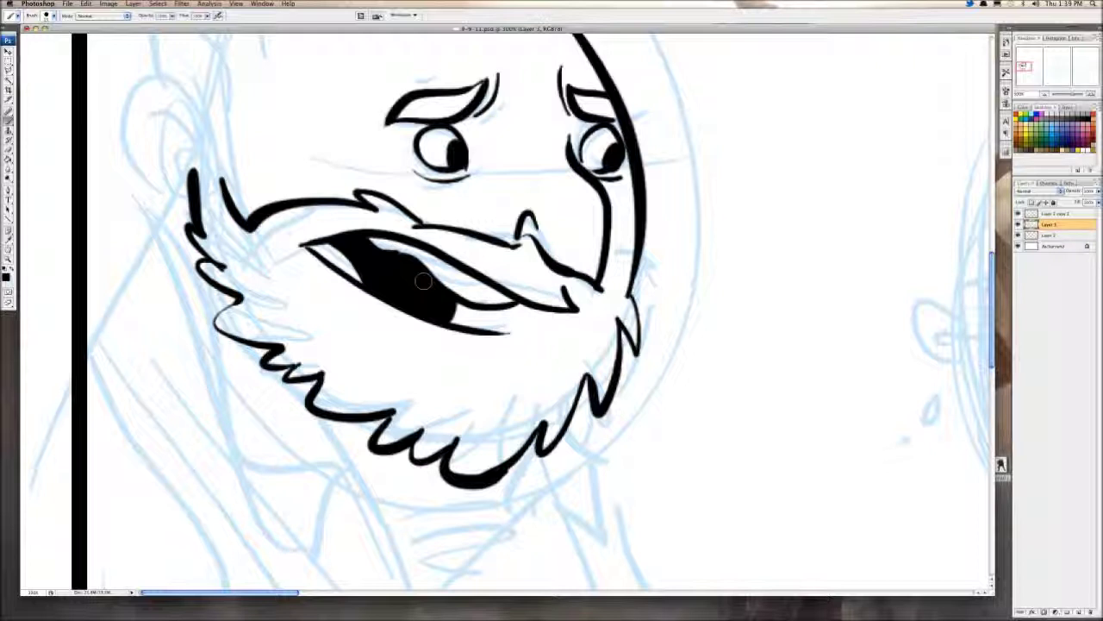
Step: Ink a short line below the lower lip and the beard's inner contour around the mouth, notched at the chin
left_click_drag(423, 281, 437, 343)
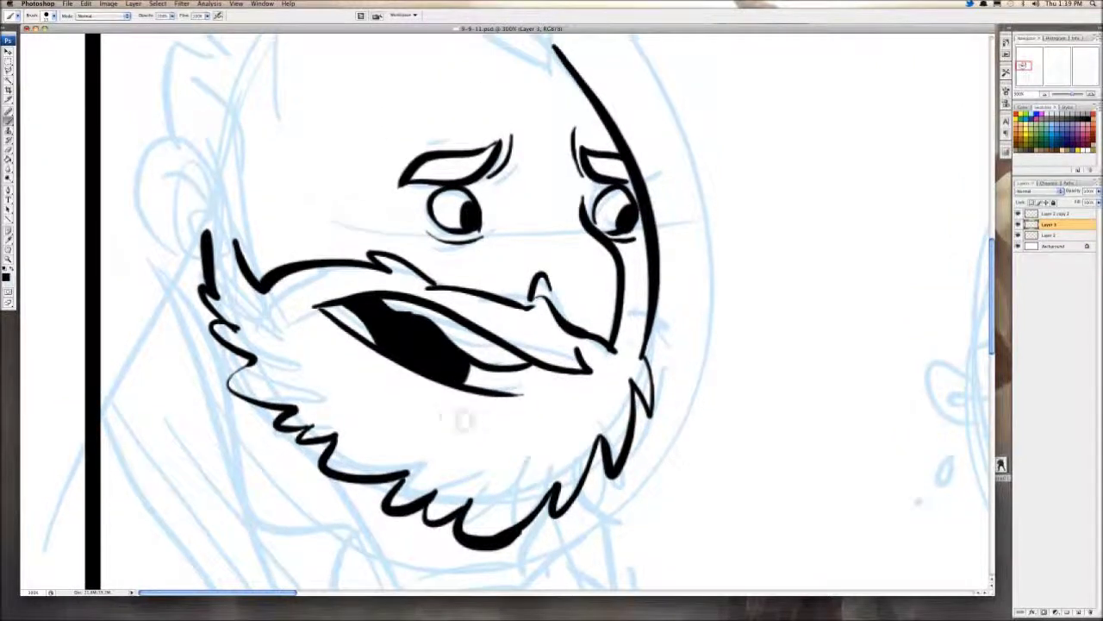
left_click_drag(461, 413, 538, 414)
key("super+z")
mouse_move(465, 410)
left_mouse_down()
mouse_move(529, 415)
mouse_move(529, 526)
mouse_move(529, 435)
left_mouse_up()
left_click_drag(316, 325, 483, 423)
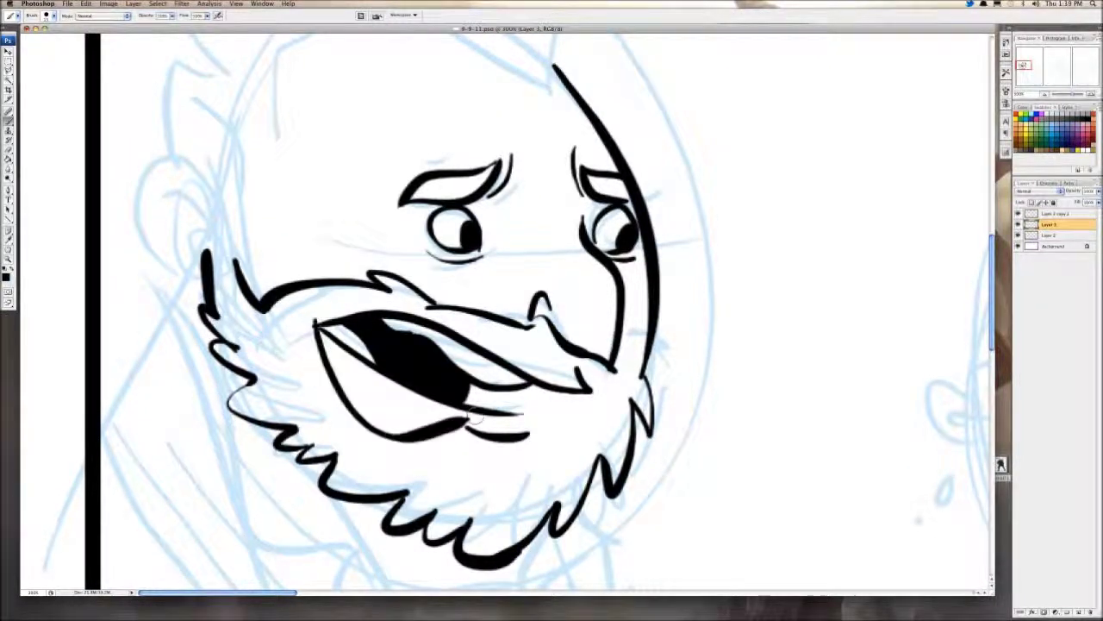
key("super+z")
mouse_move(316, 322)
left_mouse_down()
mouse_move(402, 456)
mouse_move(478, 454)
left_mouse_up()
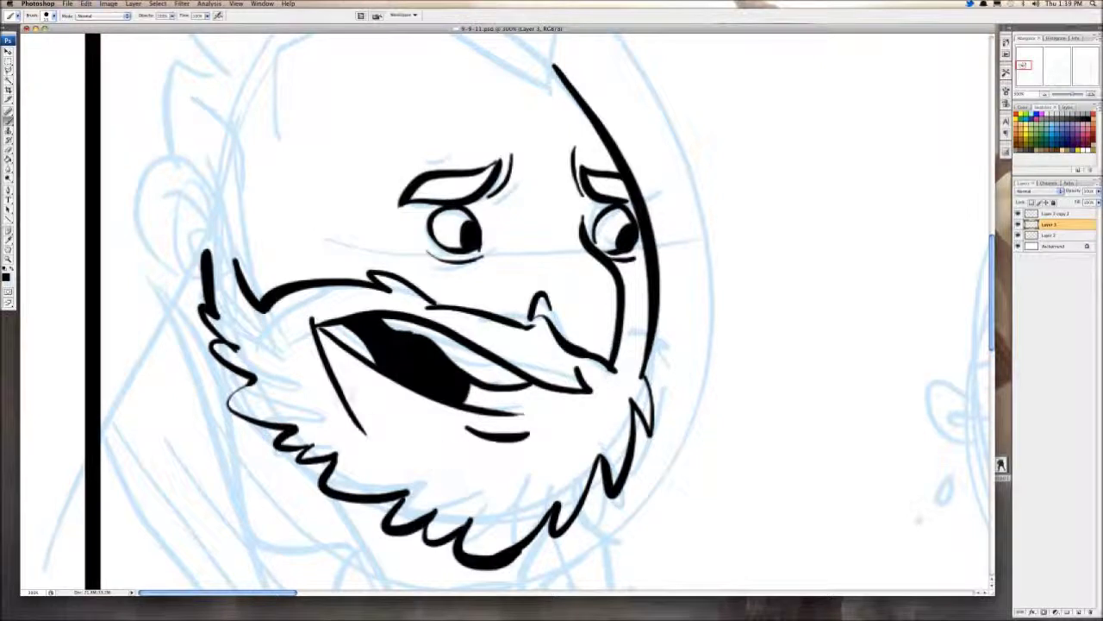
key("super+z")
mouse_move(310, 321)
left_mouse_down()
mouse_move(482, 462)
mouse_move(476, 431)
left_mouse_up()
mouse_move(526, 431)
left_mouse_down()
mouse_move(529, 450)
mouse_move(586, 441)
left_mouse_up()
left_click_drag(590, 395, 574, 464)
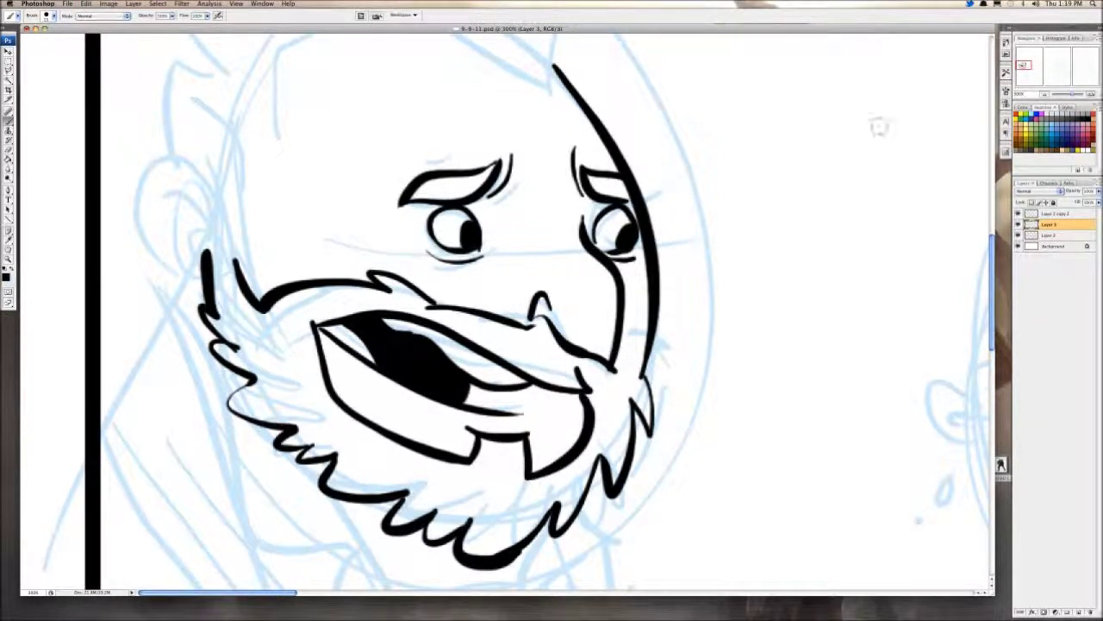
Step: Check the inked face against the whole three-panel strip and return to the first-panel head
key("ctrl+minus")
key("ctrl+minus")
key("ctrl+minus")
key("ctrl+minus")
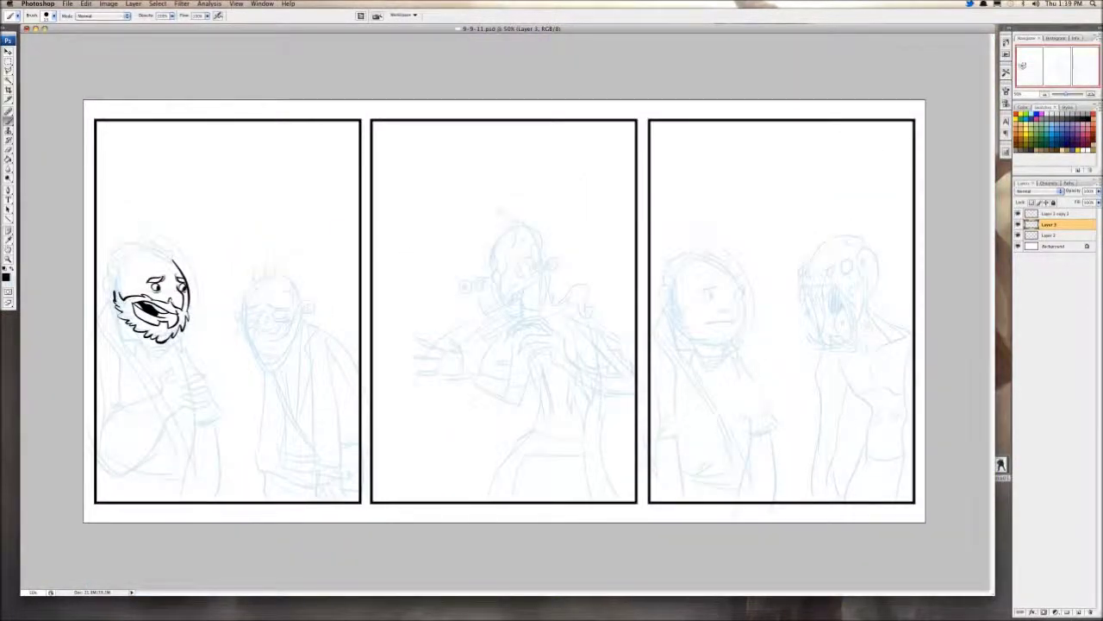
key("super+plus")
key("super+plus")
key("super+plus")
key("super+plus")
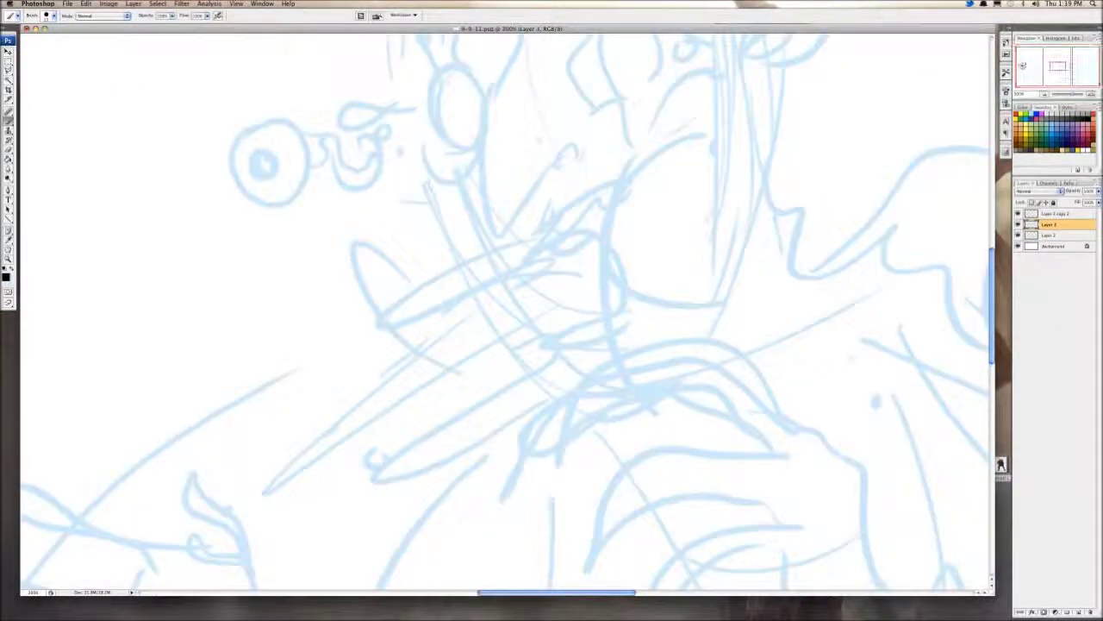
left_click_drag(216, 336, 990, 306)
left_click_drag(60, 319, 974, 319)
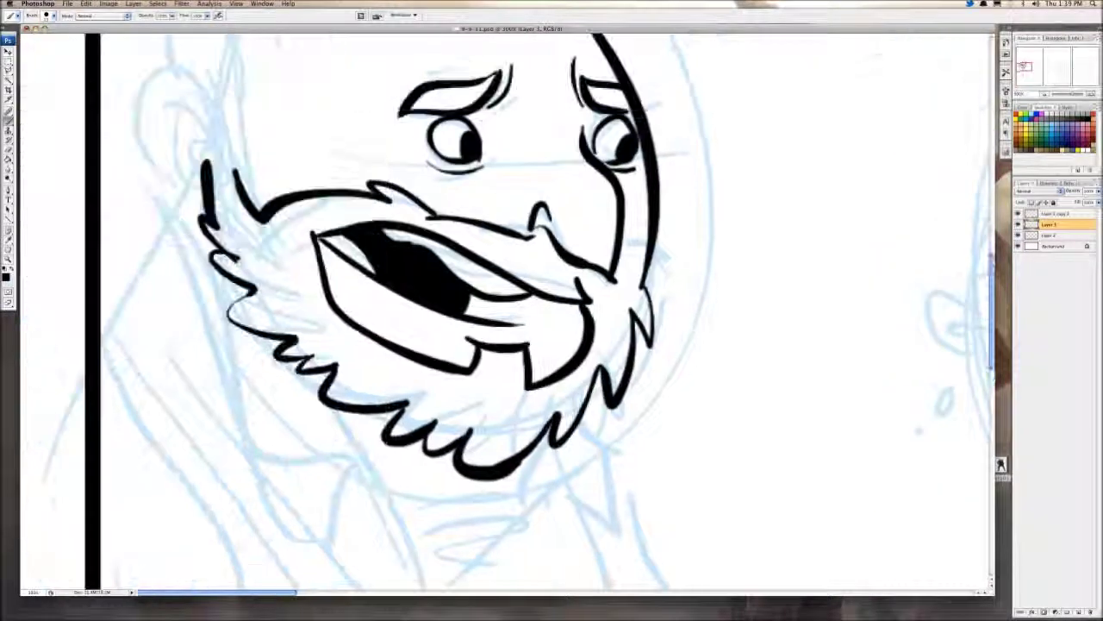
Step: Ink the bearded character's ear with its inner folds and the hairline running down to the beard
left_click_drag(517, 224, 518, 404)
mouse_move(206, 314)
left_mouse_down()
mouse_move(201, 270)
mouse_move(201, 326)
mouse_move(136, 347)
mouse_move(202, 363)
mouse_move(204, 342)
left_mouse_up()
key("super+z")
mouse_move(206, 339)
left_mouse_down()
mouse_move(162, 294)
mouse_move(135, 298)
left_mouse_up()
mouse_move(202, 298)
left_mouse_down()
mouse_move(206, 347)
mouse_move(221, 195)
left_mouse_up()
Step: Ink the forehead hairline and the spiky swept-back hair outline, from the front tuft down to the ear
scroll(222, 199, "up", 3)
mouse_move(224, 302)
left_mouse_down()
mouse_move(268, 234)
mouse_move(530, 272)
mouse_move(501, 183)
mouse_move(422, 108)
mouse_move(425, 160)
mouse_move(194, 99)
mouse_move(211, 190)
mouse_move(186, 285)
mouse_move(142, 336)
left_mouse_up()
key("super+z")
left_click_drag(184, 287, 159, 285)
left_click_drag(156, 288, 145, 346)
mouse_move(524, 274)
left_mouse_down()
mouse_move(441, 150)
mouse_move(482, 196)
mouse_move(418, 138)
left_mouse_up()
key("super+z")
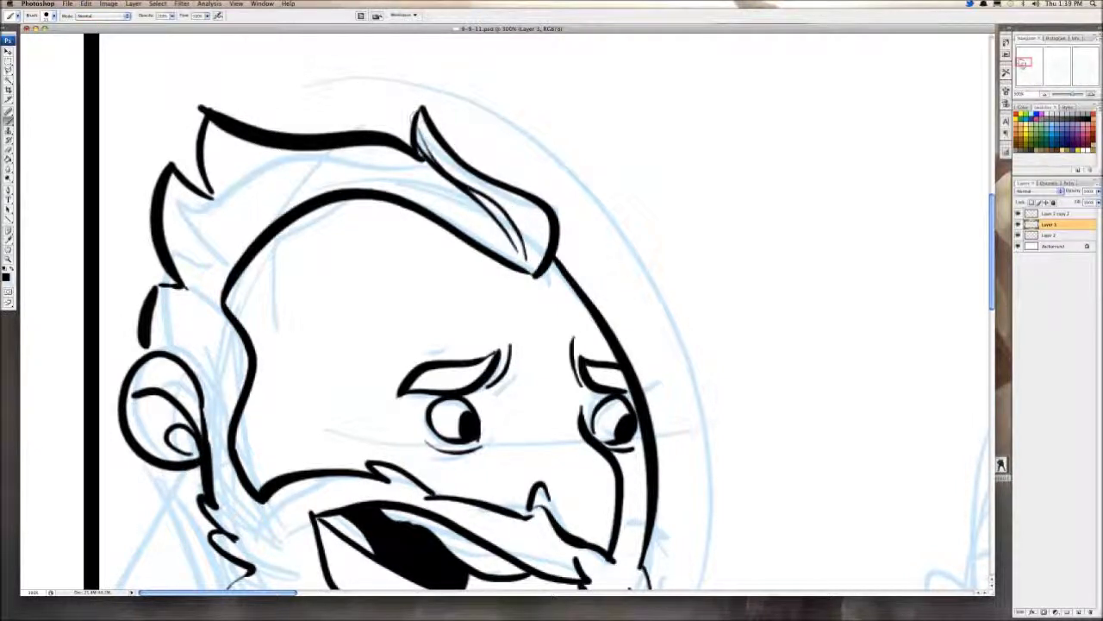
Step: Ink thin inner strand lines through the bearded character's swept-back hair and two lines across the sideburn above the ear
key("super+z")
key("super+z")
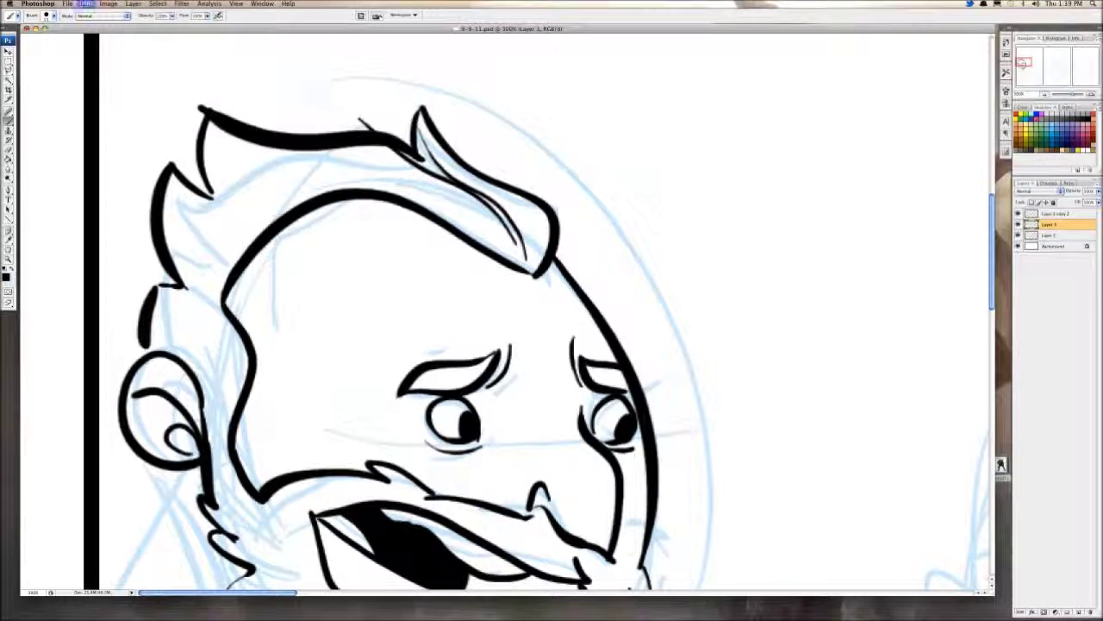
left_click_drag(516, 256, 374, 145)
mouse_move(280, 222)
left_mouse_down()
mouse_move(228, 217)
mouse_move(173, 172)
left_mouse_up()
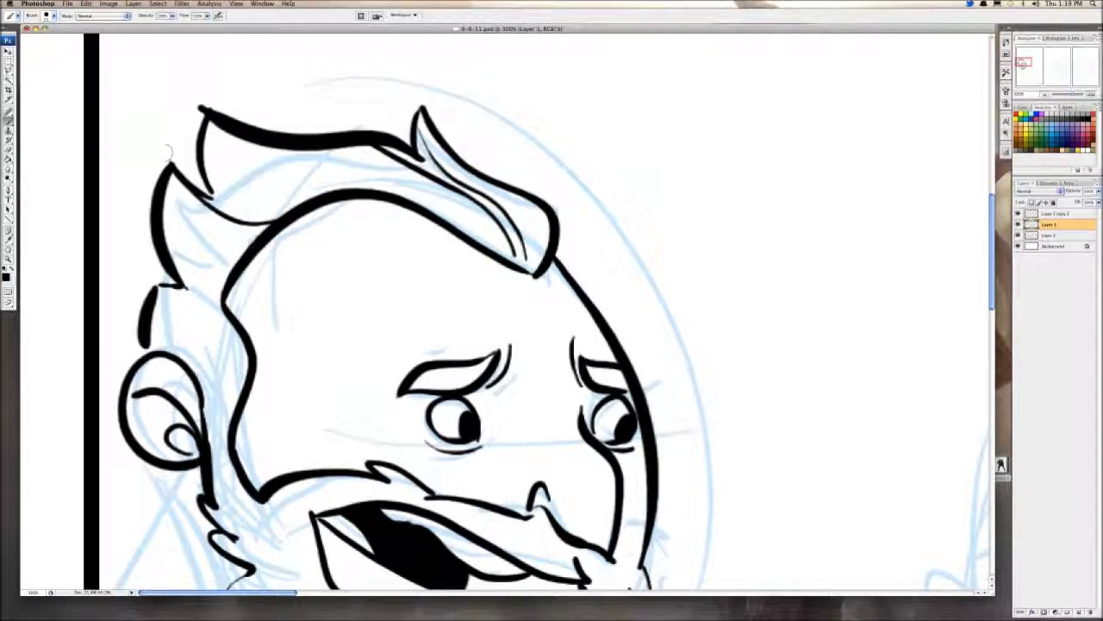
key("super+z")
left_click_drag(255, 244, 151, 170)
mouse_move(250, 345)
left_mouse_down()
mouse_move(252, 260)
mouse_move(155, 229)
left_mouse_up()
left_click_drag(248, 279, 151, 241)
Step: Ink the back-of-neck line from below the ear to the panel border and two curved wrinkles across the forehead
scroll(235, 262, "down", 3)
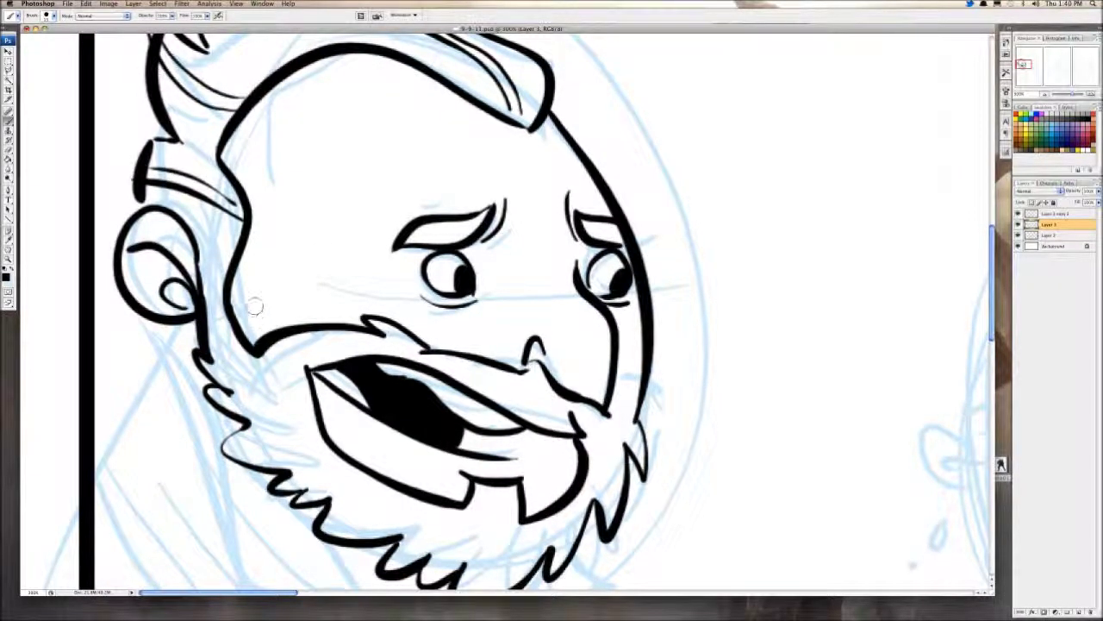
scroll(235, 263, "down", 3)
left_click_drag(177, 241, 100, 378)
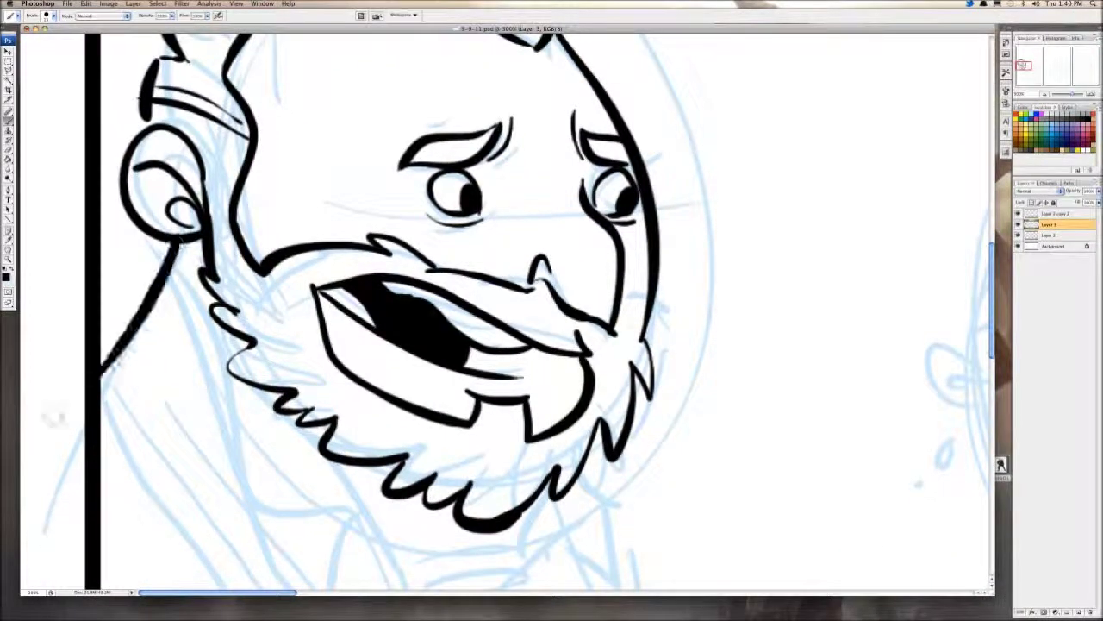
left_click_drag(234, 259, 215, 349)
left_click_drag(352, 201, 587, 191)
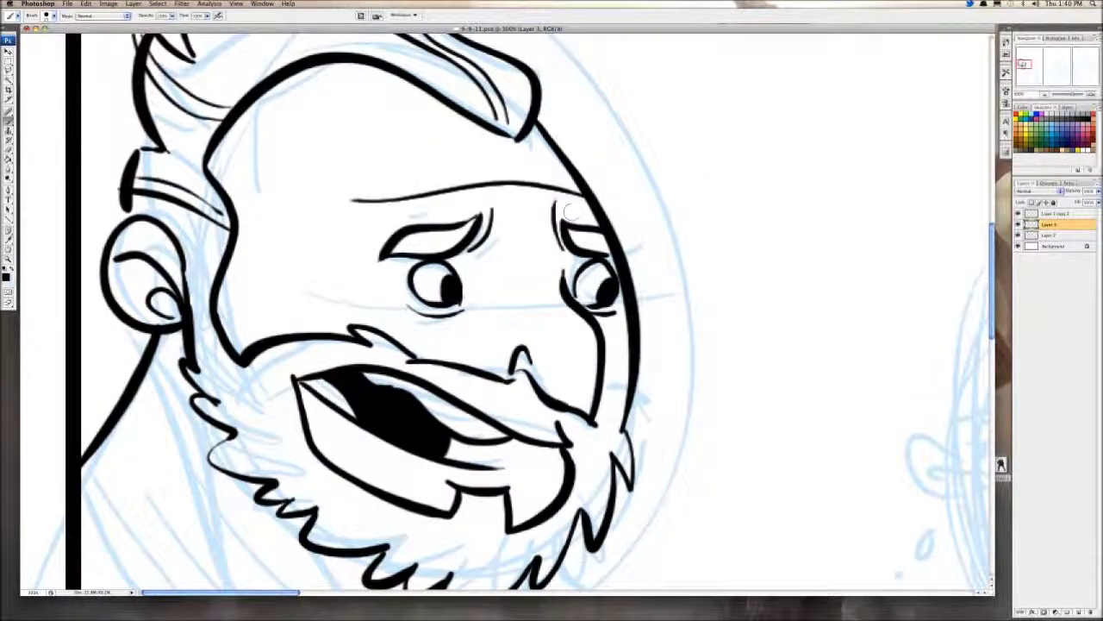
left_click_drag(427, 181, 552, 172)
scroll(431, 189, "down", 3)
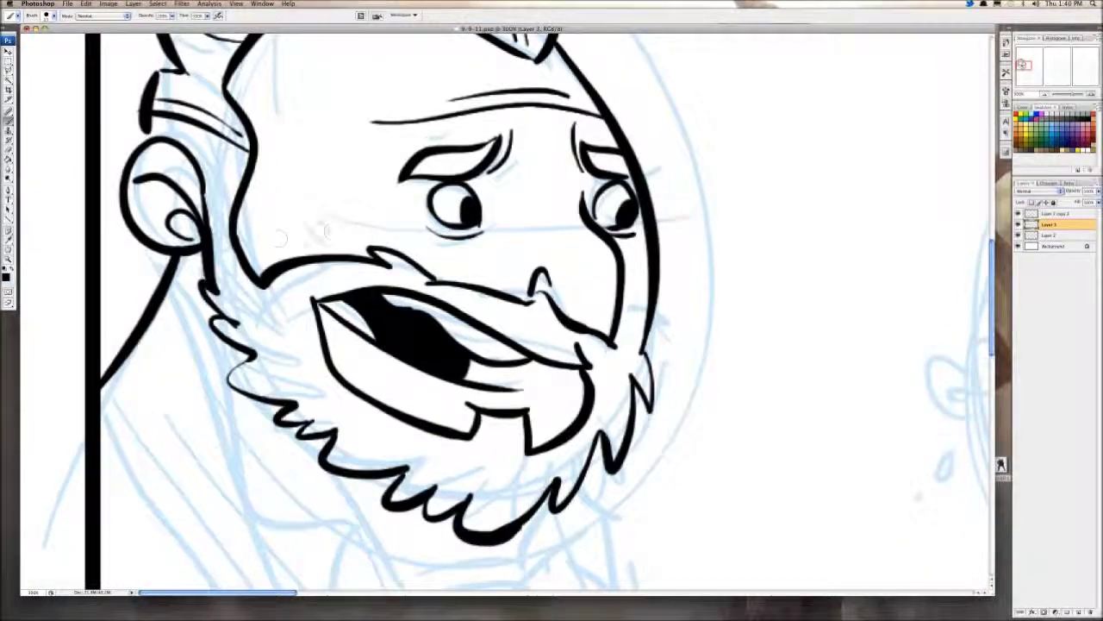
Step: Check the inked head against the whole three-panel strip and return to the first-panel character's neck area
key("super+minus")
key("super+minus")
key("super+minus")
key("super+minus")
key("super+minus")
key("super+minus")
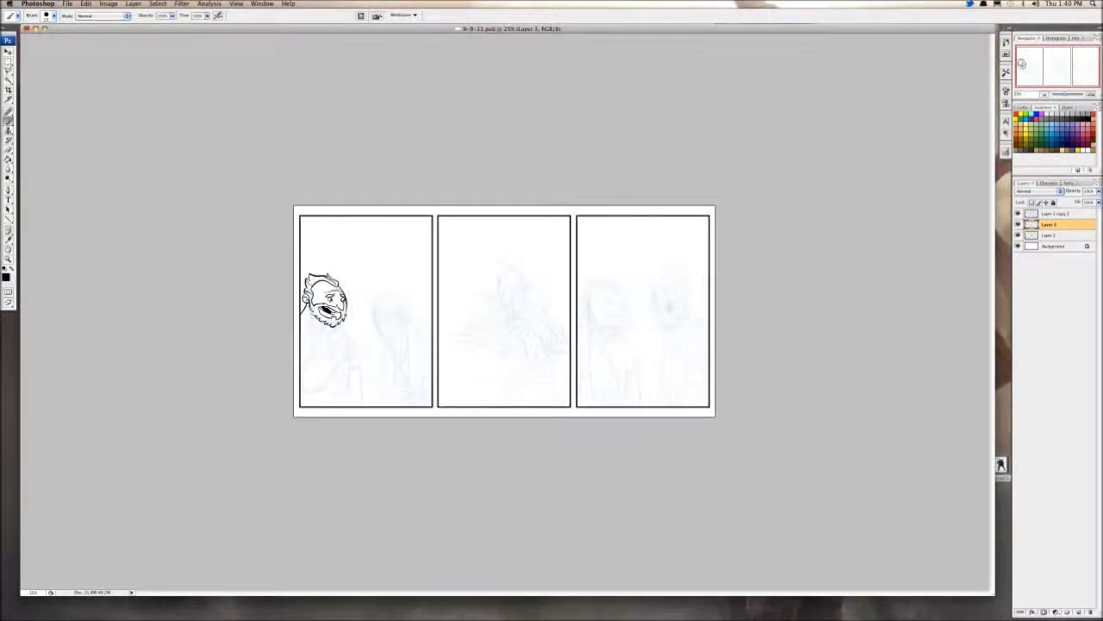
key("super+plus")
key("super+plus")
key("super+plus")
key("super+plus")
key("super+plus")
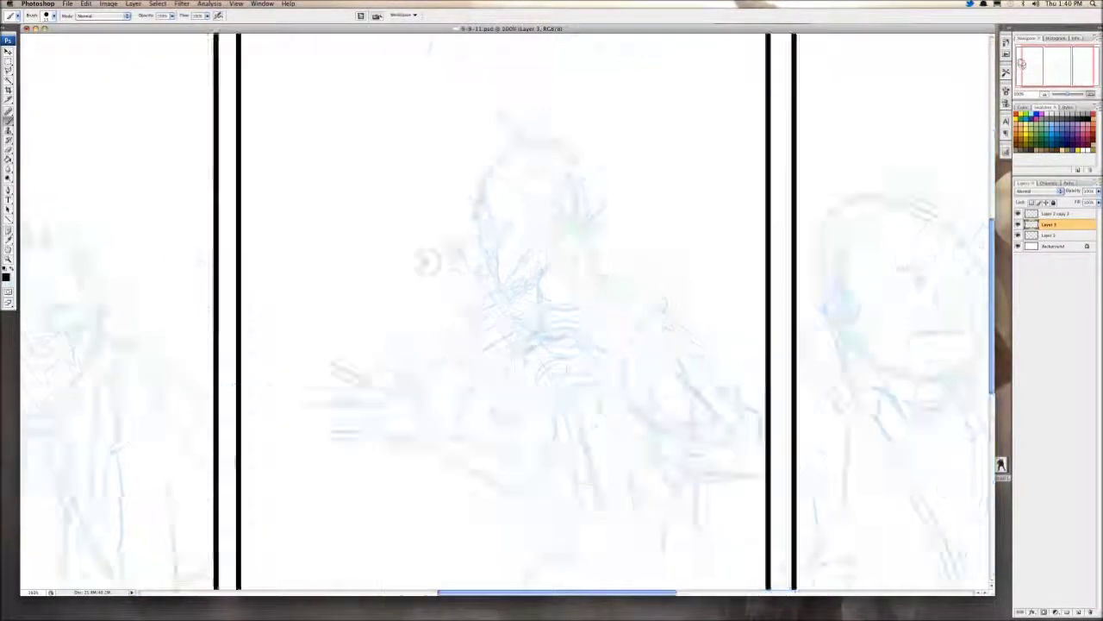
left_click_drag(190, 362, 897, 263)
scroll(509, 242, "left", 10)
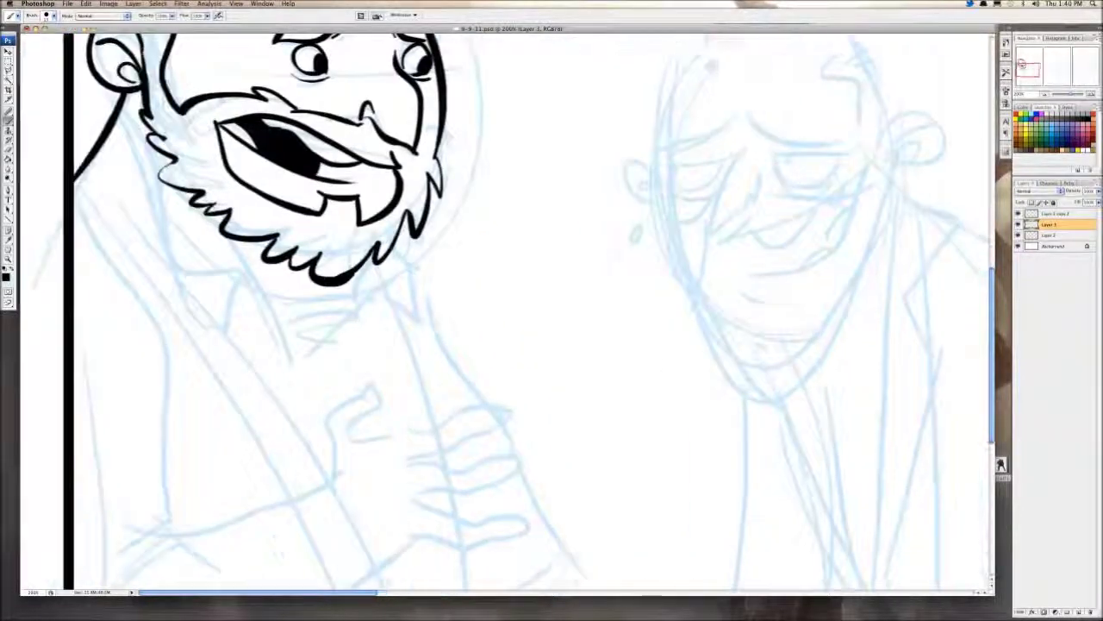
Step: Ink the neck line, V-shaped neckline and far collar flap below the beard, with rough hatching inside the V
left_click_drag(370, 288, 349, 345)
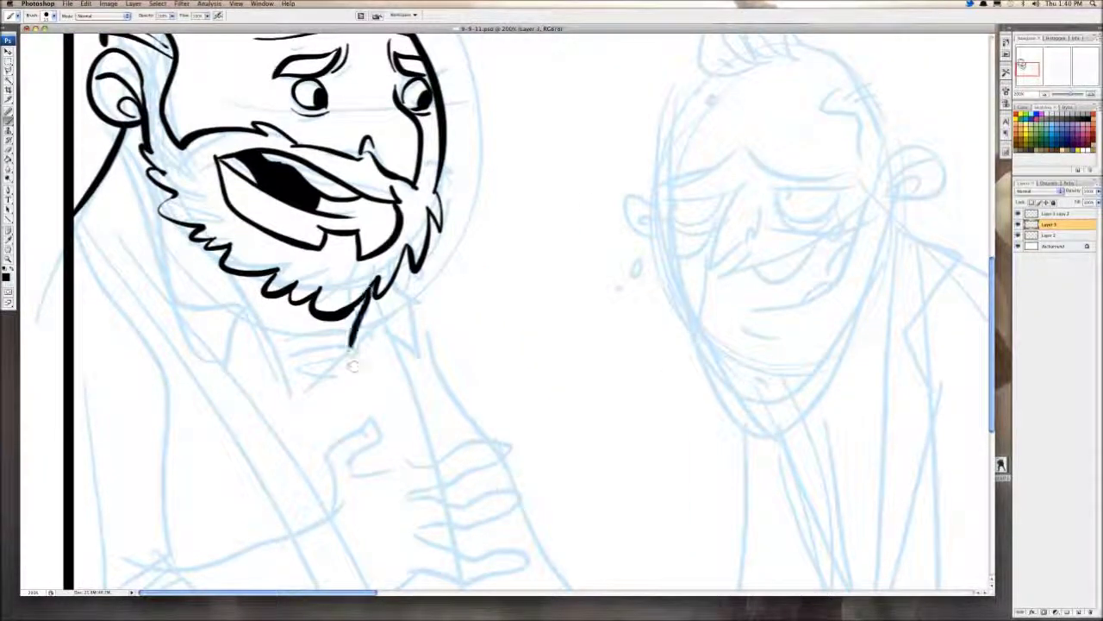
scroll(349, 345, "down", 2)
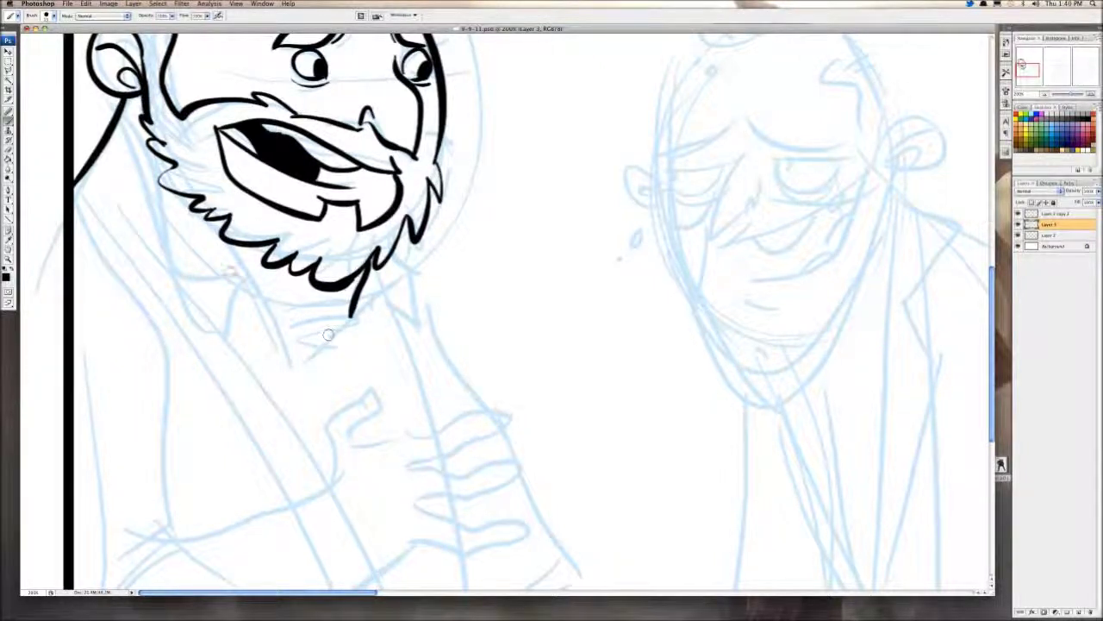
mouse_move(203, 223)
left_mouse_down()
mouse_move(297, 377)
mouse_move(380, 269)
mouse_move(401, 263)
mouse_move(422, 301)
mouse_move(410, 338)
left_mouse_up()
mouse_move(366, 302)
left_mouse_down()
mouse_move(408, 338)
mouse_move(372, 310)
left_mouse_up()
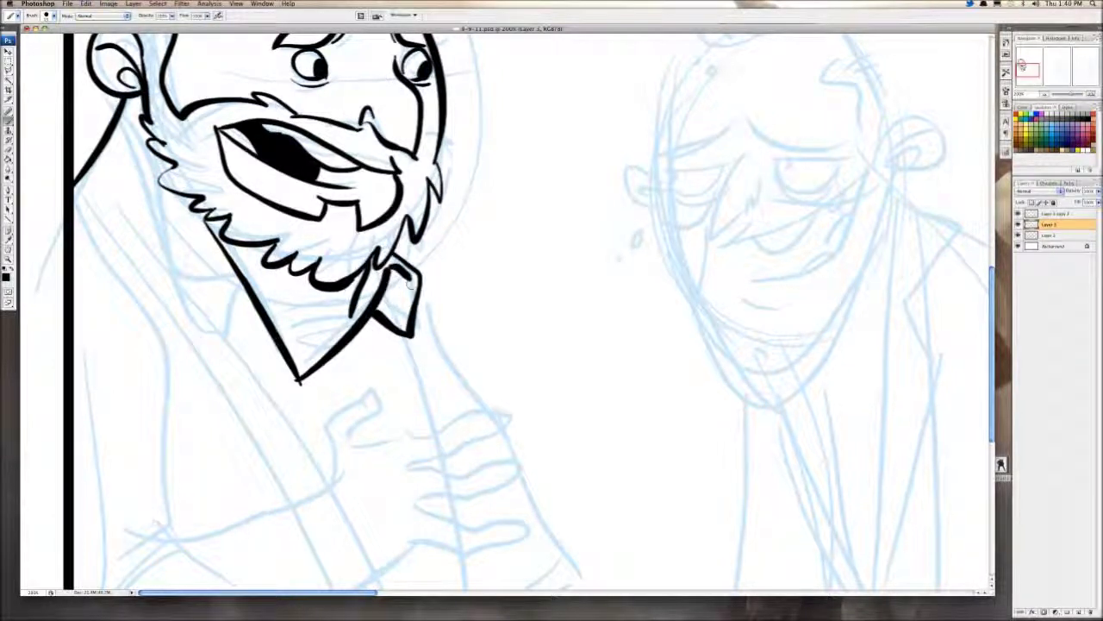
left_click_drag(295, 330, 362, 339)
mouse_move(359, 338)
left_mouse_down()
mouse_move(276, 355)
mouse_move(366, 359)
left_mouse_up()
left_click_drag(366, 359, 302, 372)
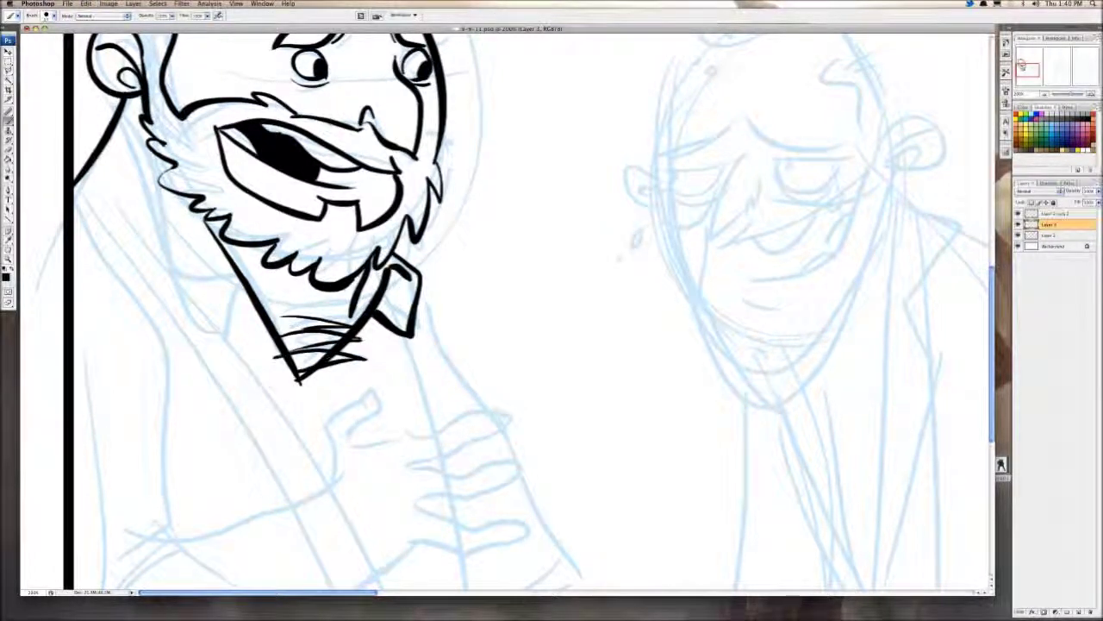
Step: Ink the near collar flap as a curve from below the ear to a sharp point, closed back up to the neckline
scroll(345, 358, "up", 3)
left_click_drag(119, 146, 183, 377)
key("super+z")
mouse_move(101, 174)
left_mouse_down()
mouse_move(211, 362)
mouse_move(227, 421)
mouse_move(264, 359)
left_mouse_up()
key("super+z")
key("super+z")
mouse_move(234, 310)
left_mouse_down()
mouse_move(223, 383)
mouse_move(172, 311)
mouse_move(110, 167)
left_mouse_up()
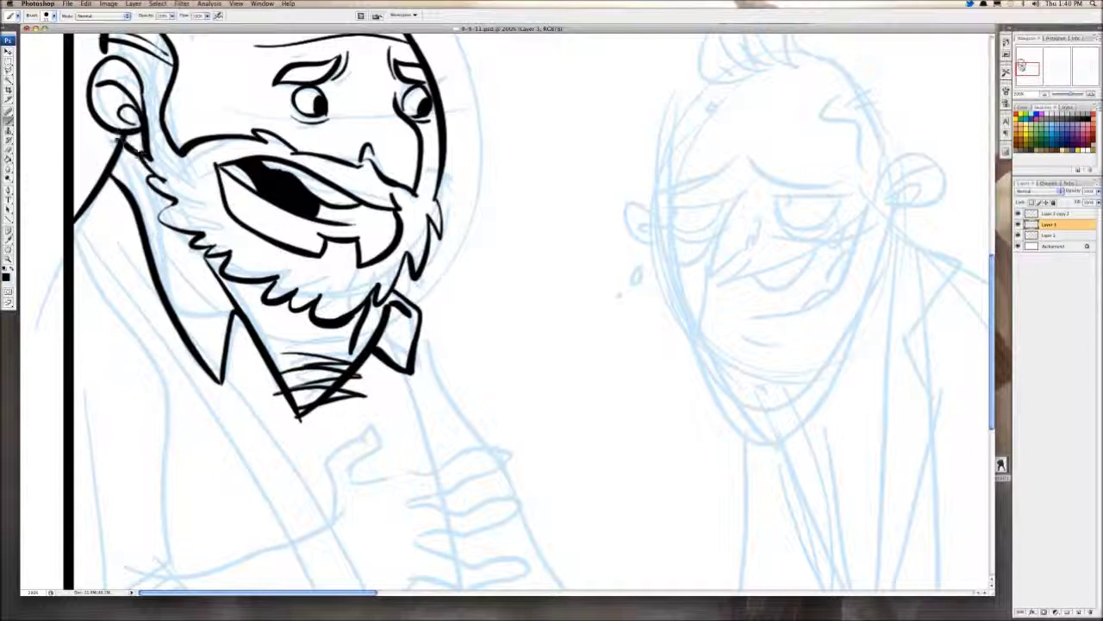
Step: Ink the raised forearm's upper contour and its long lower contour from the elbow up to the wrist
scroll(312, 315, "down", 5)
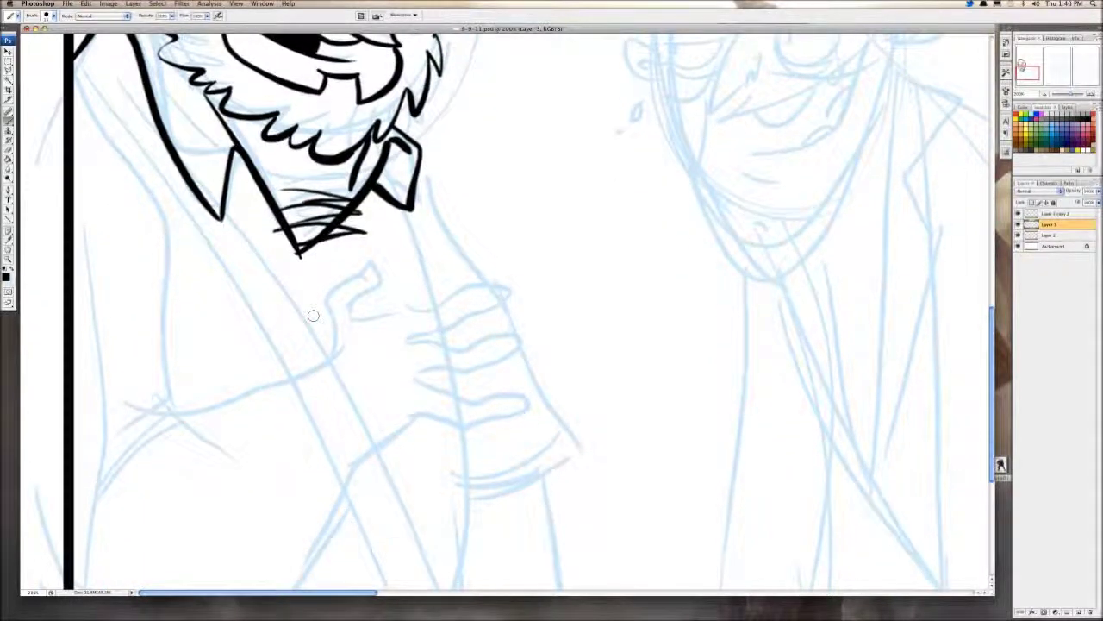
scroll(514, 311, "down", 2)
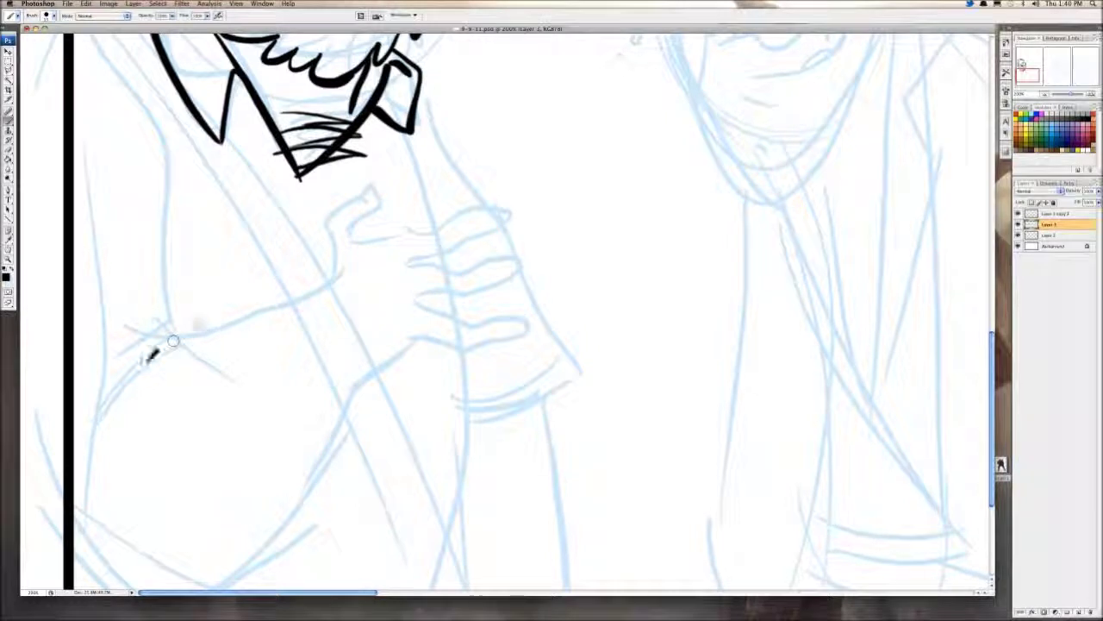
left_click_drag(148, 355, 340, 276)
scroll(340, 276, "down", 3)
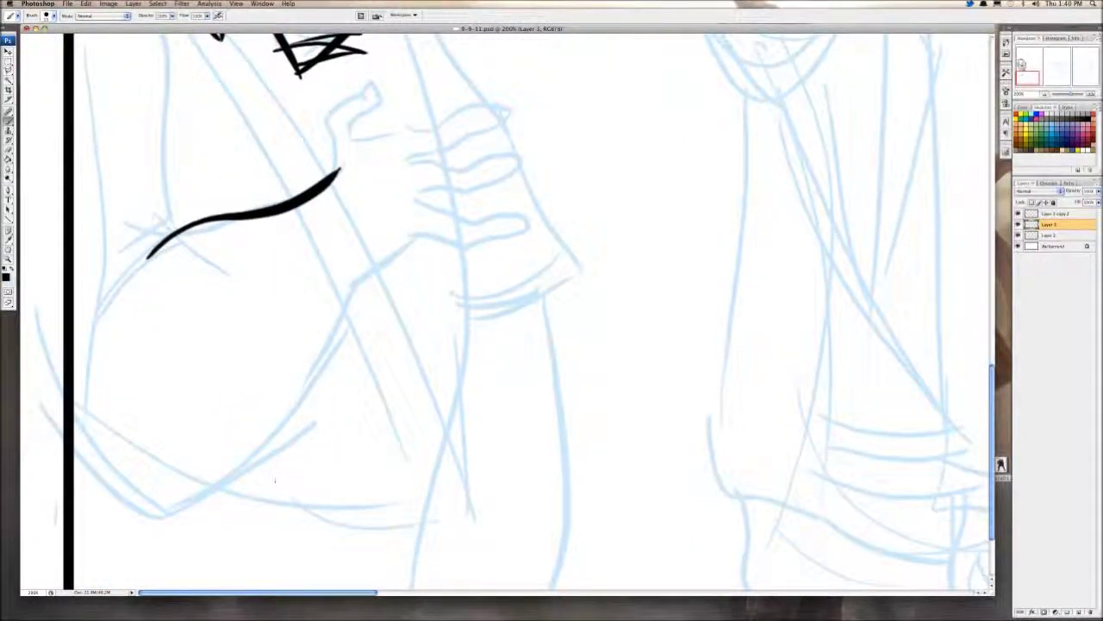
left_click_drag(152, 507, 231, 471)
key("ctrl+z")
mouse_move(160, 519)
left_mouse_down()
mouse_move(192, 488)
mouse_move(262, 454)
mouse_move(370, 290)
left_mouse_up()
scroll(448, 207, "up", 2)
left_click_drag(356, 338, 407, 274)
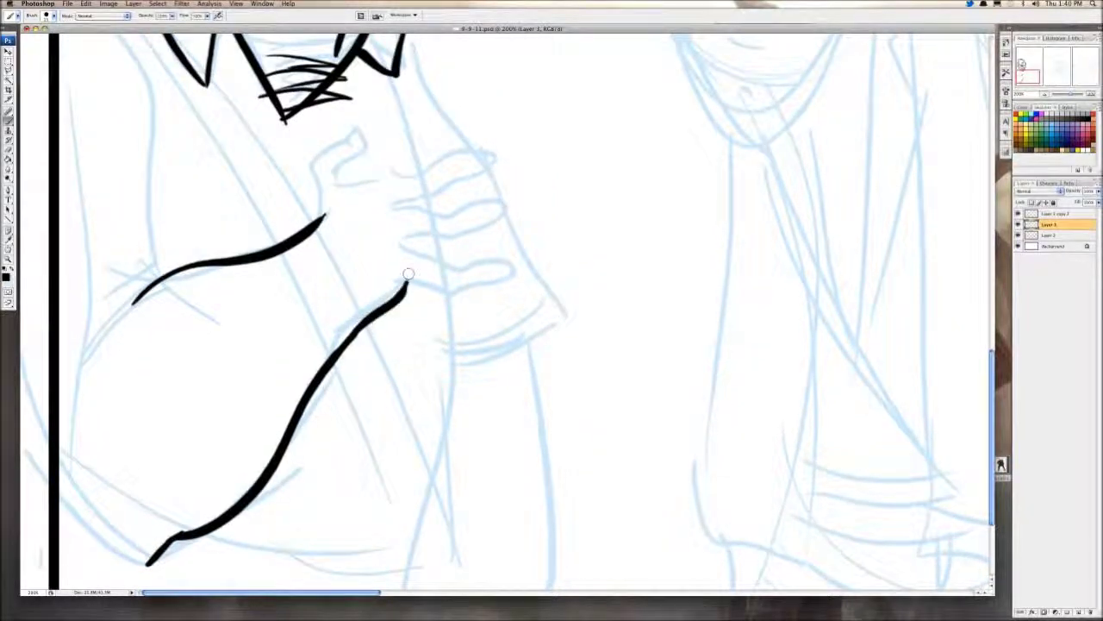
Step: Ink the hand on the chest with its raised thumb and spread fingers, joining both forearm contours
scroll(408, 274, "up", 2)
mouse_move(316, 276)
left_mouse_down()
mouse_move(318, 210)
mouse_move(370, 191)
mouse_move(346, 241)
mouse_move(462, 213)
mouse_move(496, 230)
mouse_move(394, 255)
mouse_move(490, 256)
mouse_move(510, 273)
mouse_move(418, 294)
mouse_move(515, 326)
mouse_move(476, 343)
mouse_move(418, 327)
mouse_move(397, 343)
left_mouse_up()
left_click_drag(179, 285, 200, 255)
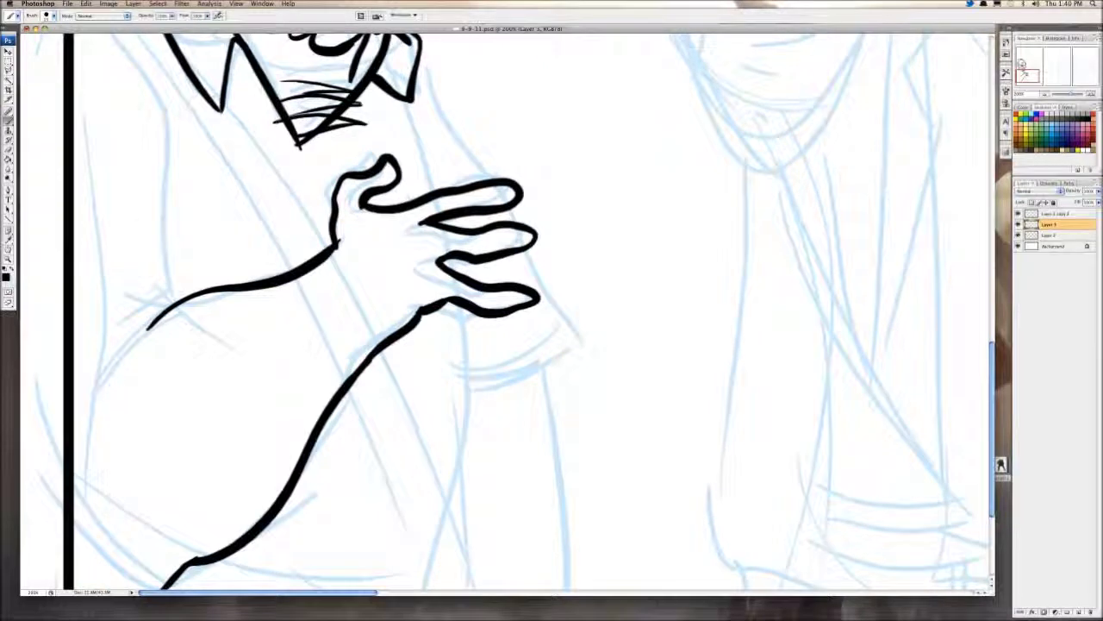
Step: Erase the lower wrist section of the forearm line and re-ink it from the little finger into the forearm
key("e")
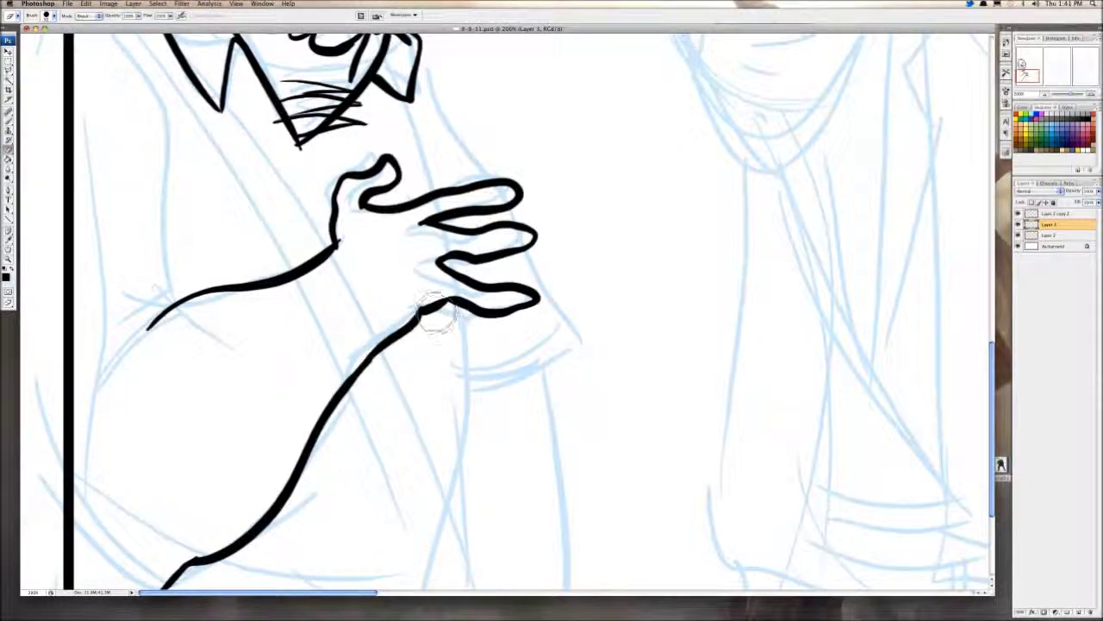
mouse_move(438, 316)
left_mouse_down()
mouse_move(434, 308)
mouse_move(388, 343)
left_mouse_up()
key("b")
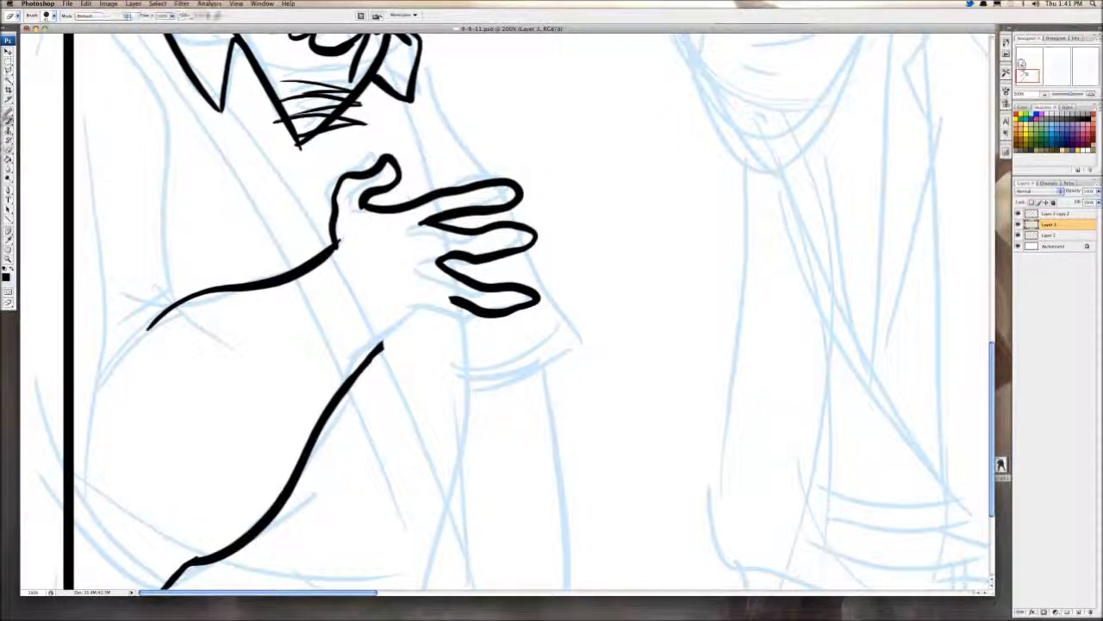
mouse_move(448, 303)
left_mouse_down()
mouse_move(395, 319)
mouse_move(334, 431)
left_mouse_up()
Step: Extend the upper forearm contour with two curved lines running out across the panel border
scroll(169, 335, "up", 1)
left_click_drag(168, 312, 47, 428)
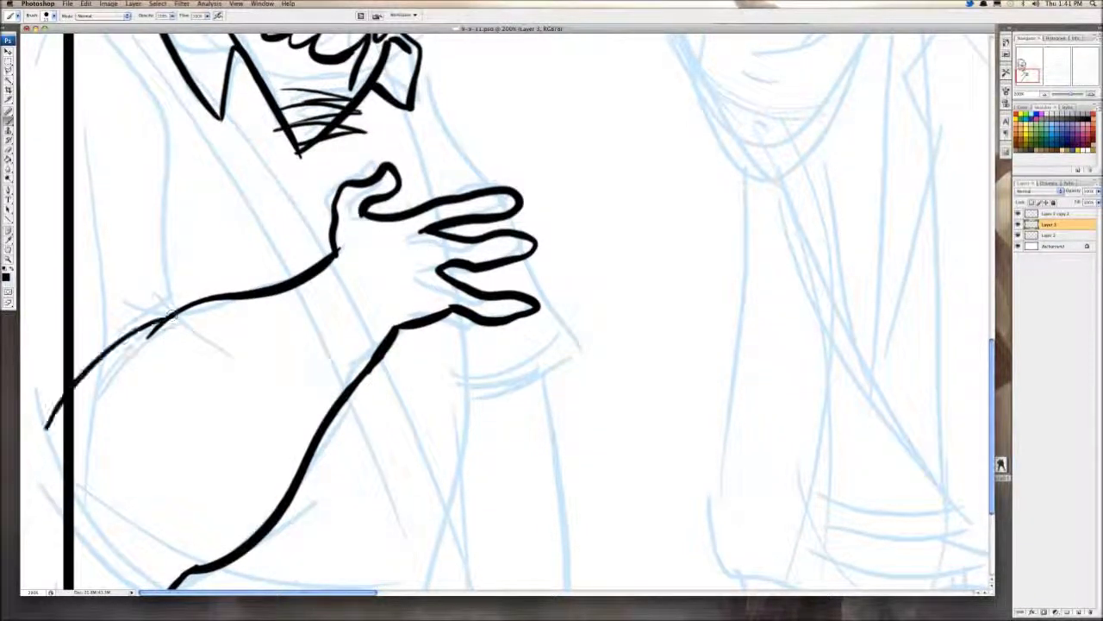
left_click_drag(164, 313, 73, 364)
Step: Ink the crumpled fold above the forearm and a thick shirt line from the panel border at the shoulder down to it
scroll(173, 319, "up", 5)
left_click_drag(175, 353, 162, 296)
scroll(164, 301, "up", 6)
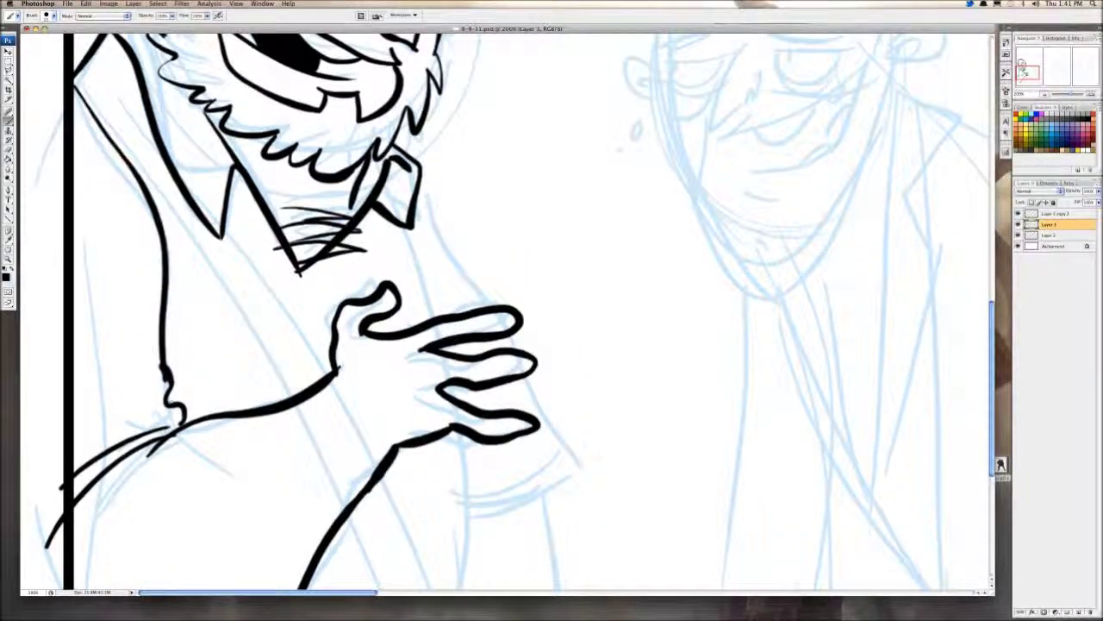
key("super+z")
mouse_move(73, 80)
left_mouse_down()
mouse_move(145, 204)
mouse_move(160, 350)
left_mouse_up()
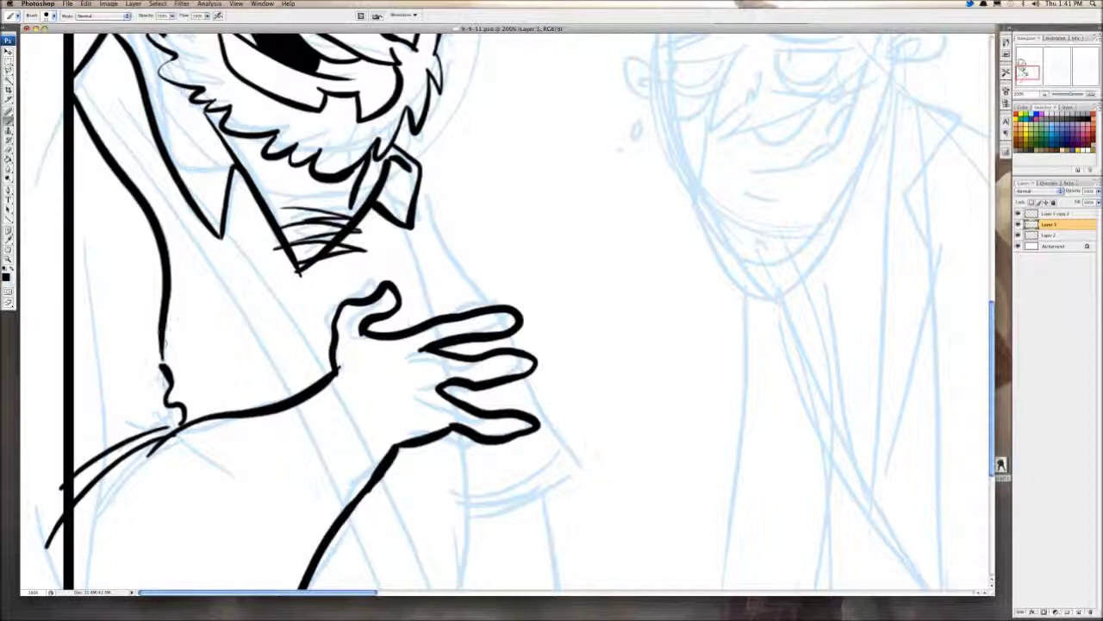
Step: Ink curved sleeve lines from the panel border to the crumpled fold and thin fold lines beside the shirt's shoulder line
left_click_drag(56, 353, 129, 355)
left_click_drag(129, 356, 164, 367)
key("super+z")
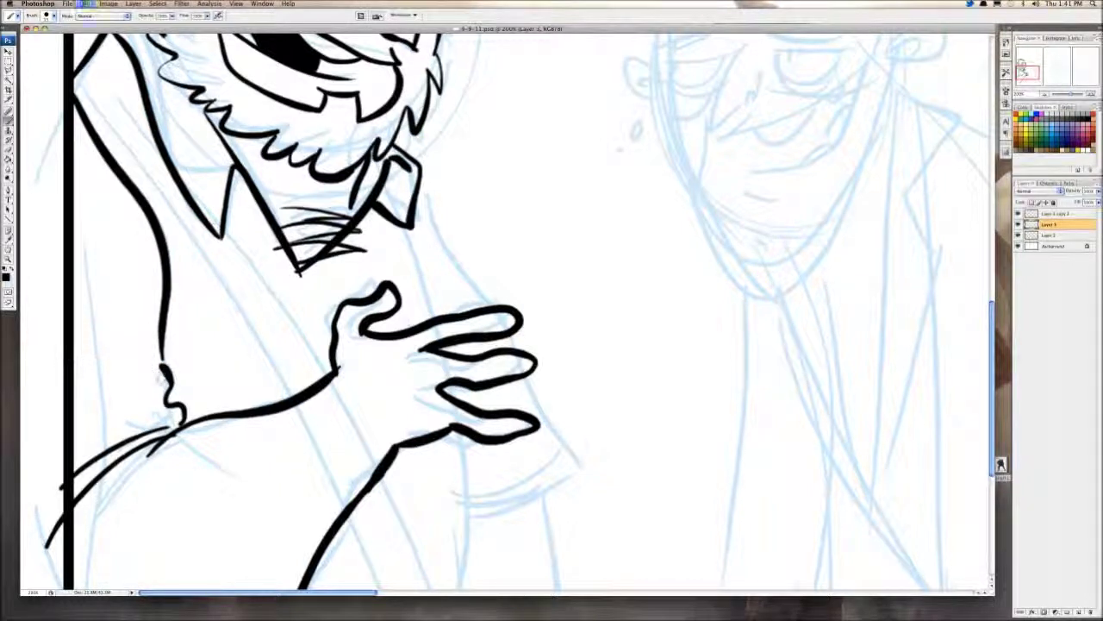
left_click_drag(57, 334, 125, 343)
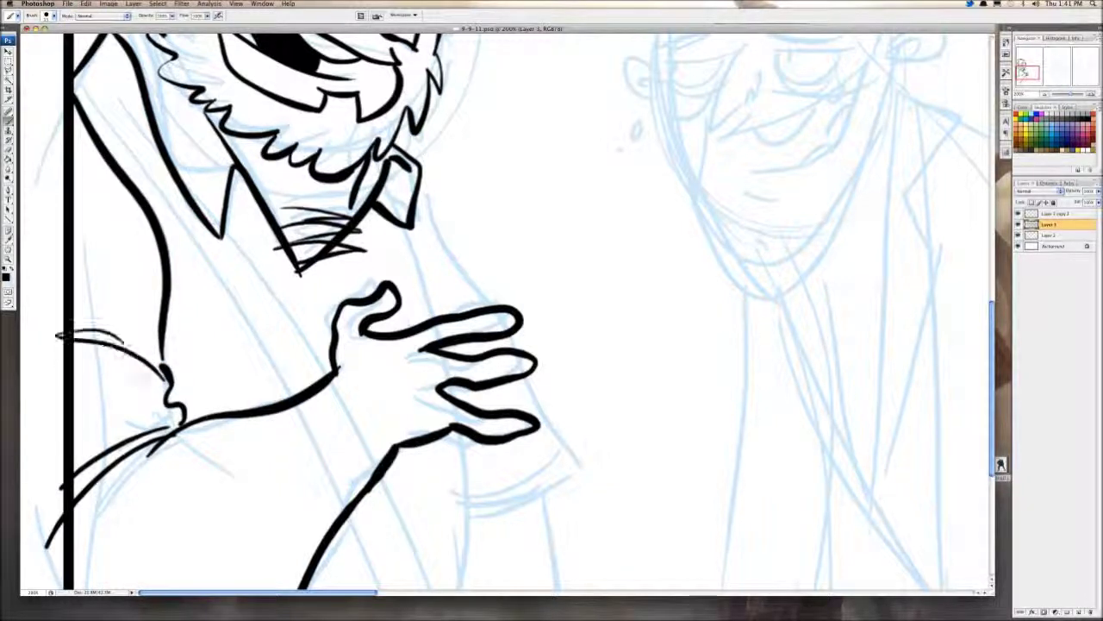
left_click_drag(176, 306, 135, 180)
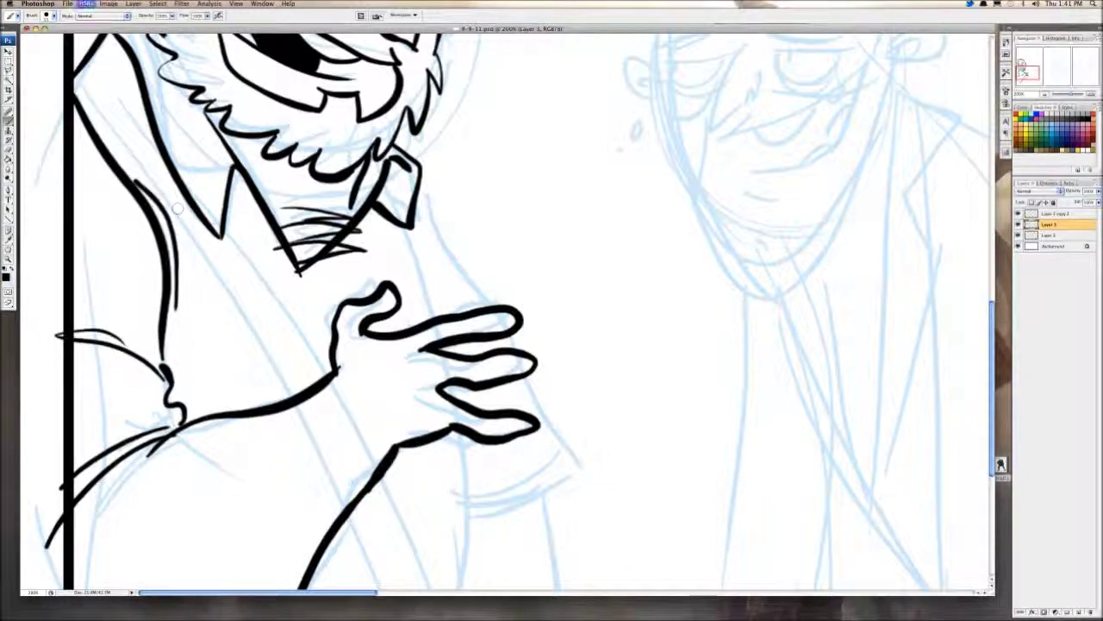
key("super+z")
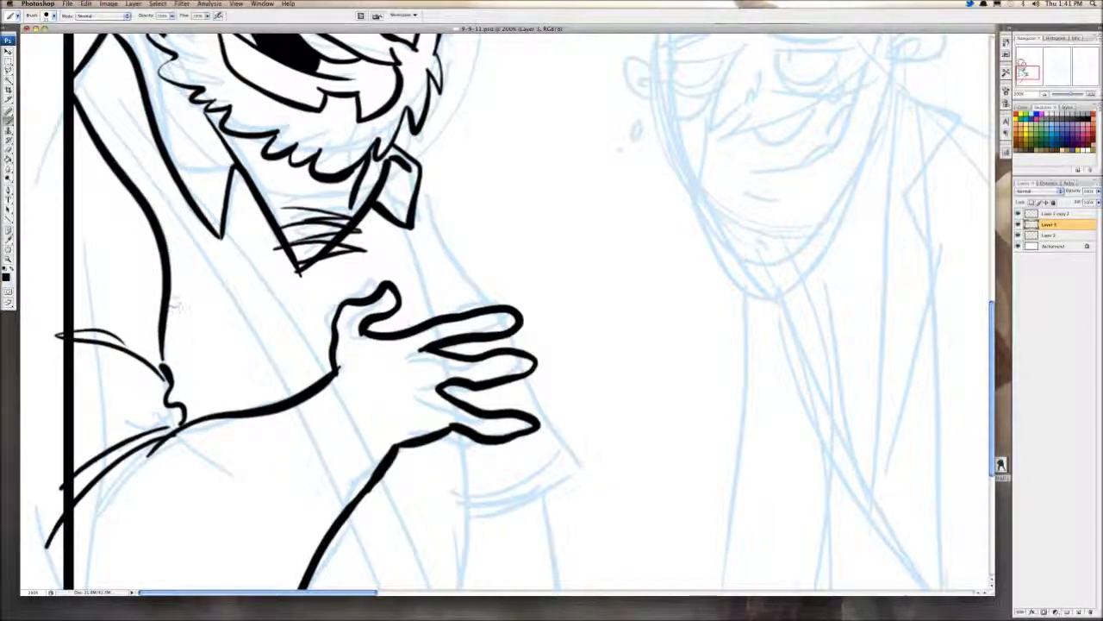
left_click_drag(147, 162, 177, 309)
left_click_drag(185, 198, 178, 307)
left_click_drag(215, 279, 293, 298)
left_click_drag(293, 298, 337, 301)
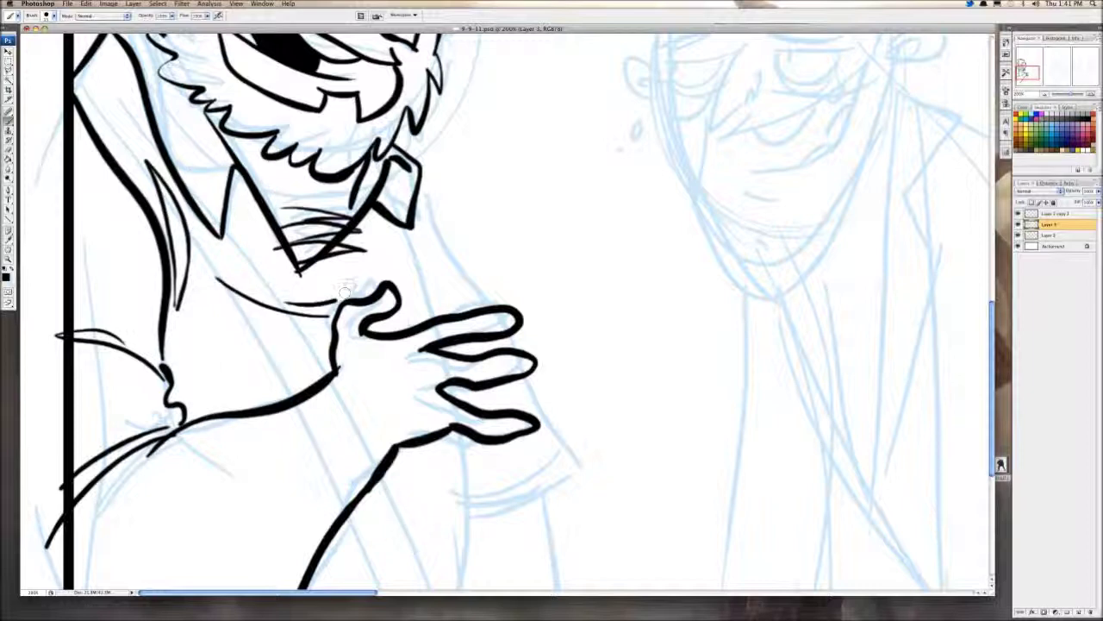
key("super+z")
key("super+z")
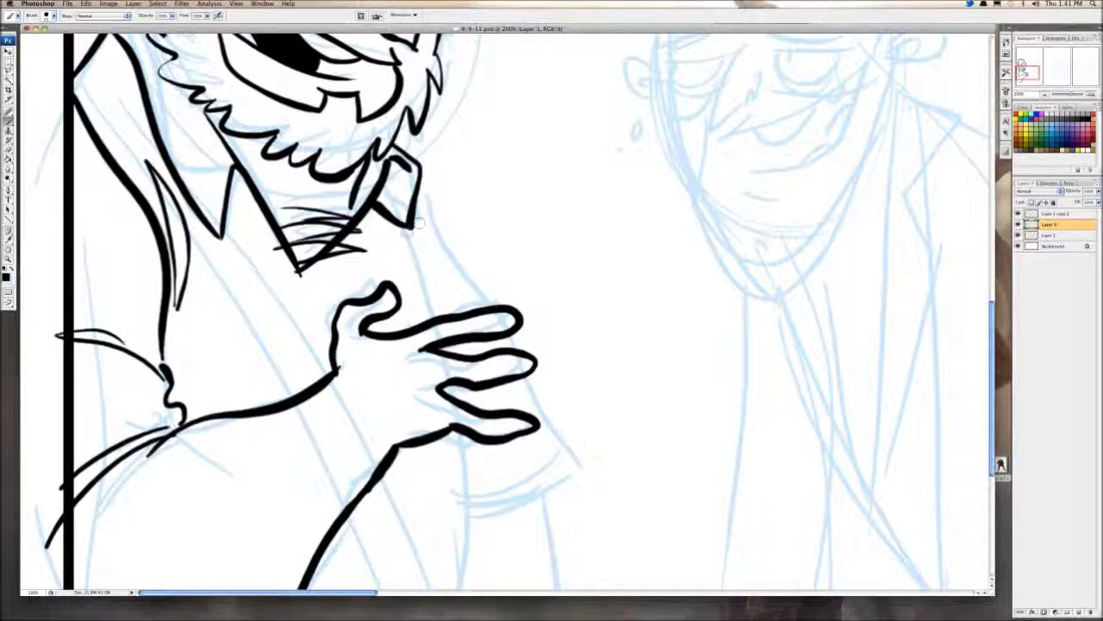
Step: Ink the shirt front from the collar down past the hand to a wavy end, and the elbow's underside to the panel border
left_click_drag(406, 223, 430, 310)
scroll(430, 336, "down", 5)
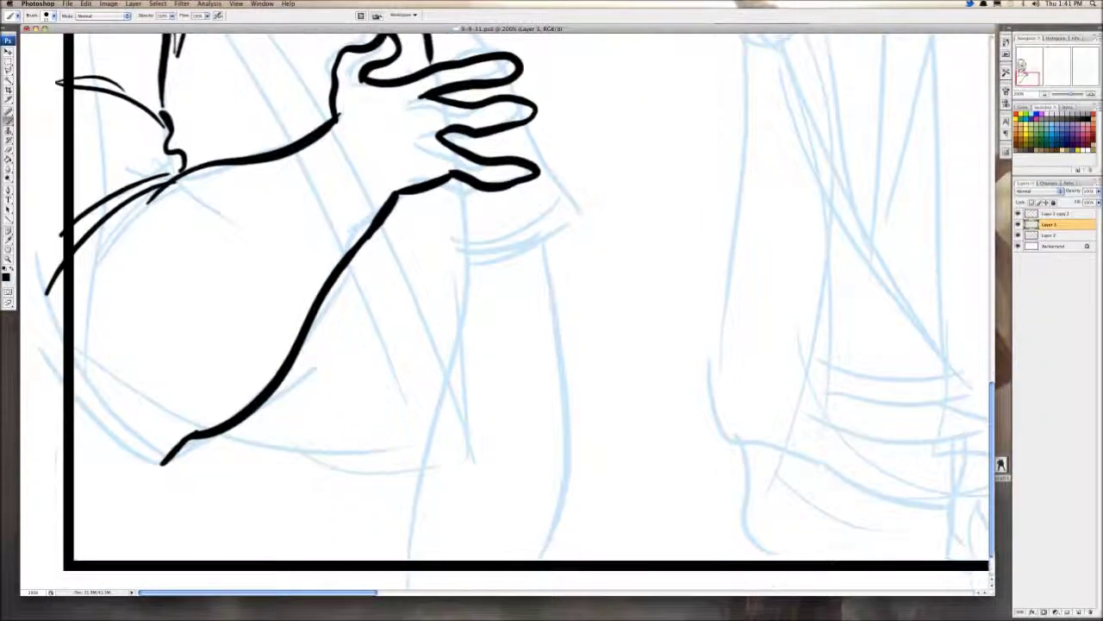
mouse_move(460, 177)
left_mouse_down()
mouse_move(446, 402)
mouse_move(431, 457)
left_mouse_up()
scroll(517, 303, "down", 1)
left_click_drag(155, 409, 56, 302)
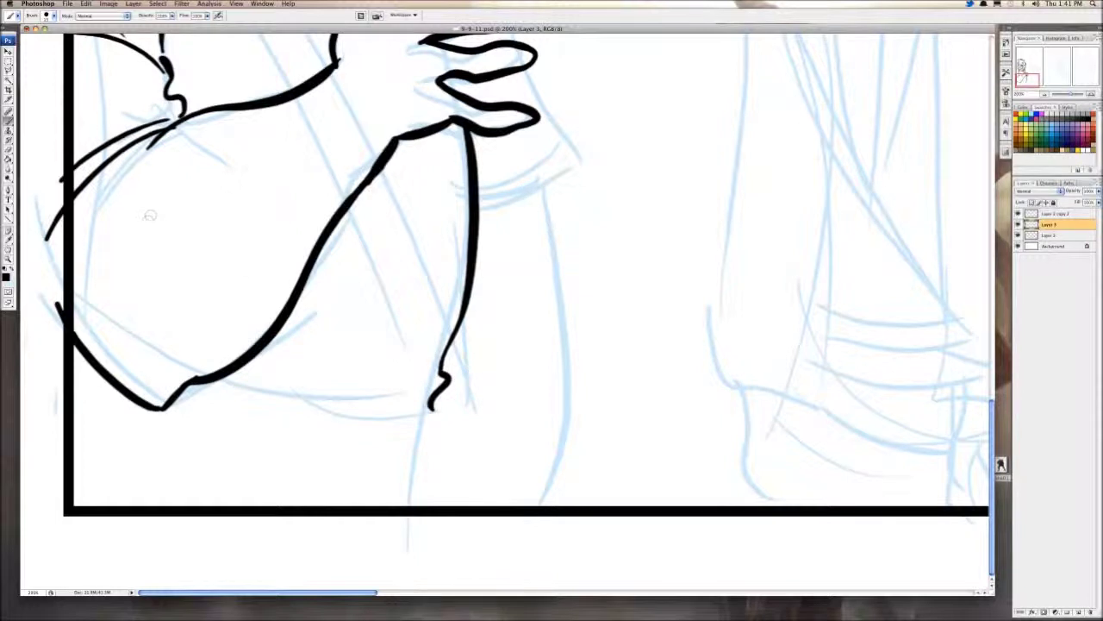
Step: Cover the forearm with rows of short curved hatch strokes from the elbow up to the wrist
left_click_drag(169, 248, 259, 326)
mouse_move(258, 326)
left_mouse_down()
mouse_move(190, 235)
mouse_move(280, 296)
mouse_move(211, 215)
left_mouse_up()
mouse_move(188, 184)
left_mouse_down()
mouse_move(255, 247)
mouse_move(328, 270)
left_mouse_up()
mouse_move(351, 268)
left_mouse_down()
mouse_move(232, 188)
mouse_move(370, 243)
left_mouse_up()
left_click_drag(243, 136, 379, 217)
left_click_drag(284, 121, 393, 211)
left_click_drag(310, 139, 414, 177)
mouse_move(343, 125)
left_mouse_down()
mouse_move(417, 177)
mouse_move(422, 158)
left_mouse_up()
mouse_move(157, 231)
left_mouse_down()
mouse_move(172, 276)
mouse_move(232, 360)
left_mouse_up()
mouse_move(140, 259)
left_mouse_down()
mouse_move(228, 362)
mouse_move(199, 403)
left_mouse_up()
Step: Examine the inked bearded character within the whole three-panel strip
key("super+minus")
key("super+minus")
key("super+minus")
key("super+minus")
key("super+minus")
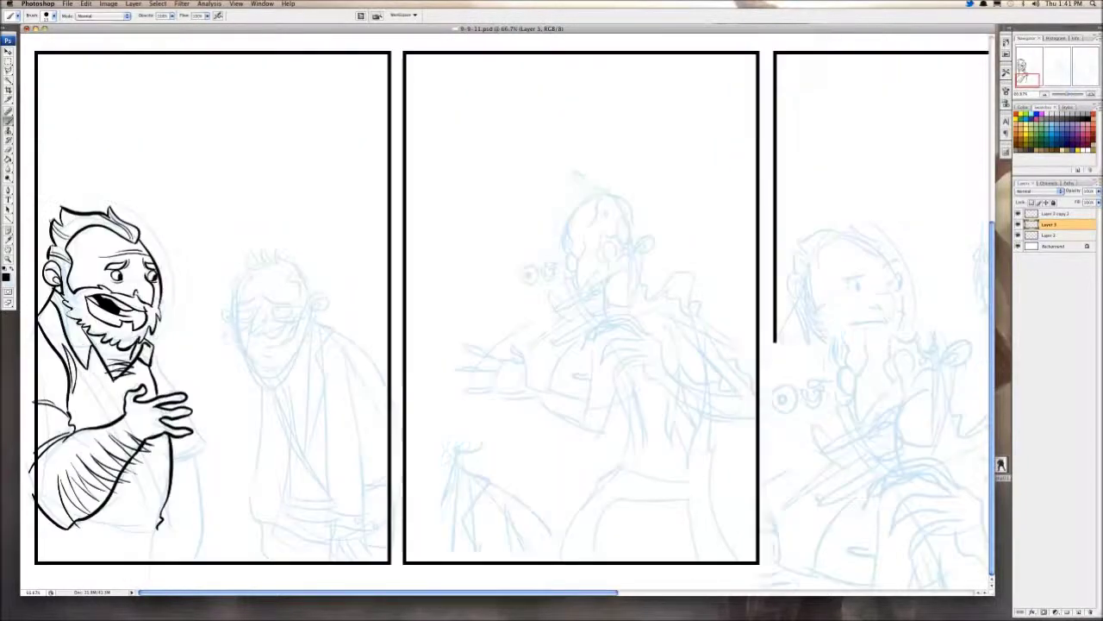
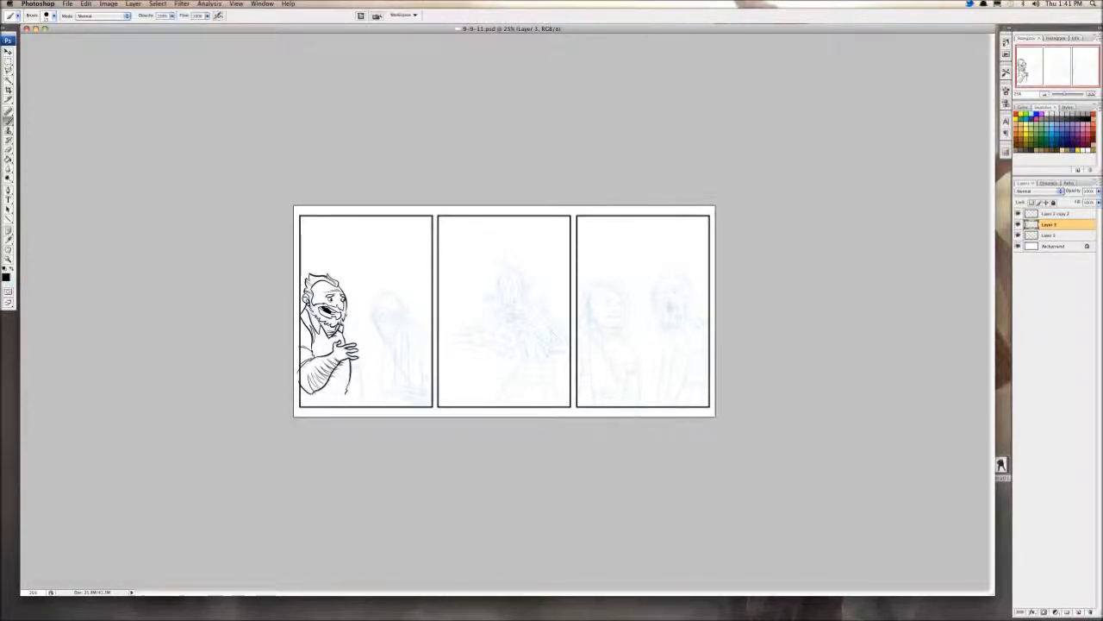
key("super+plus")
key("super+plus")
key("super+plus")
key("super+plus")
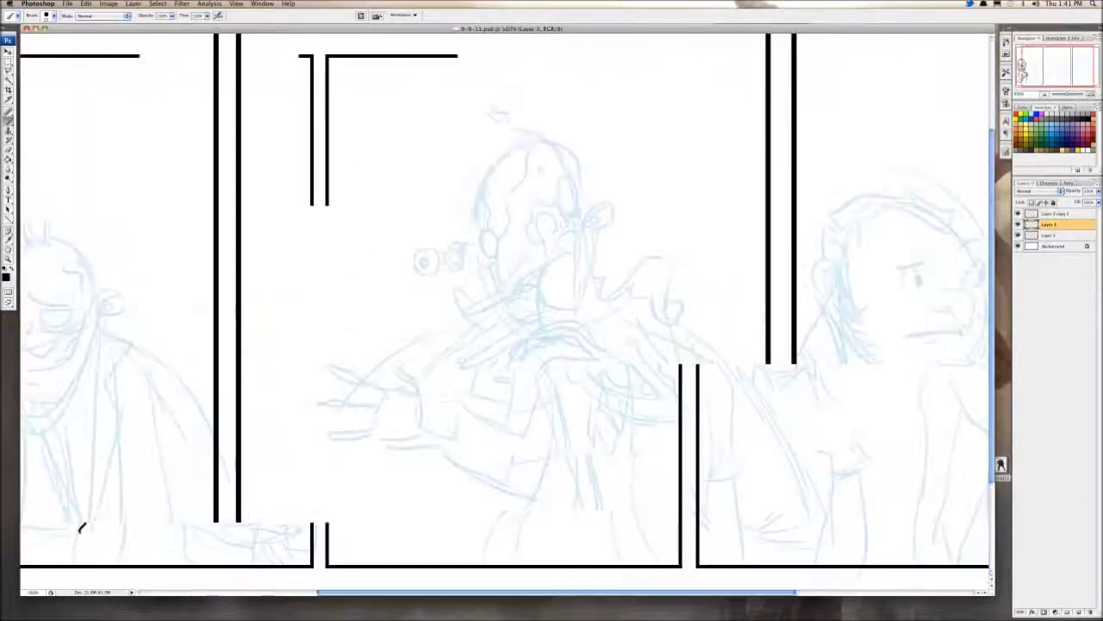
Step: Ink the shirt's lower hem, and below the elbow a rounded flap with a round button and lines running down to the panel border
left_click_drag(328, 382, 686, 238)
key("super+plus")
left_click_drag(489, 347, 975, 103)
left_click_drag(204, 415, 431, 444)
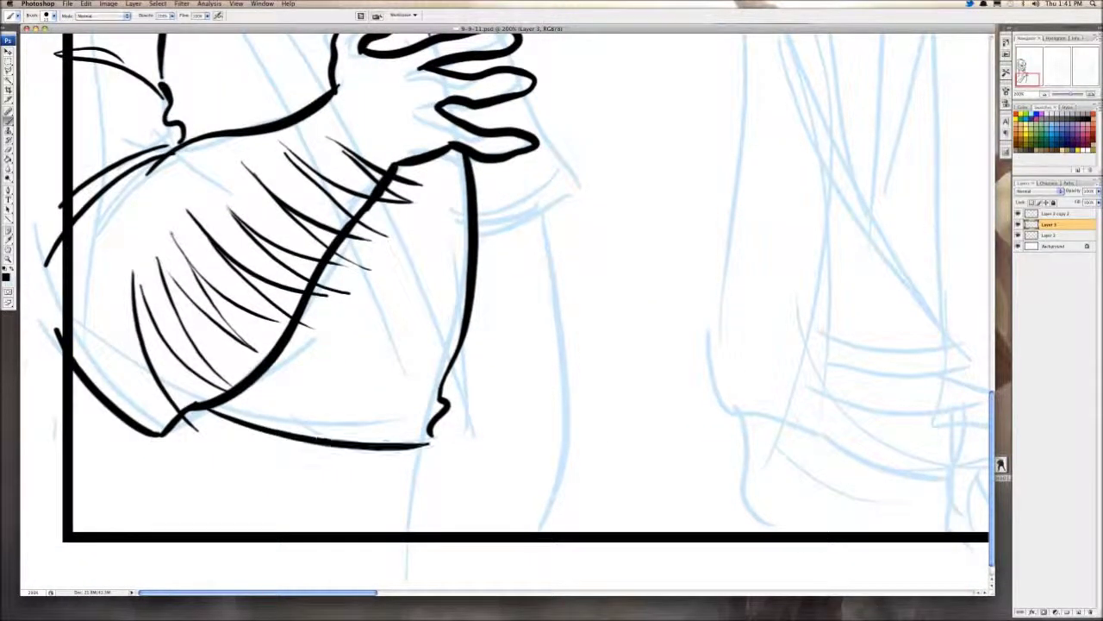
left_click_drag(207, 426, 153, 539)
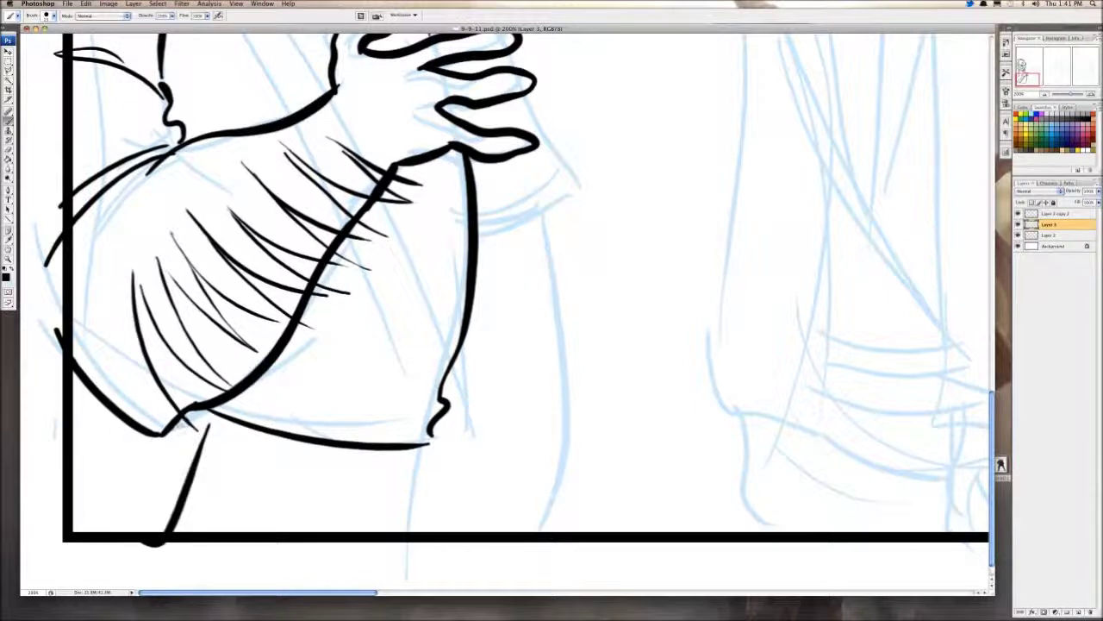
mouse_move(179, 422)
left_mouse_down()
mouse_move(90, 440)
mouse_move(89, 390)
left_mouse_up()
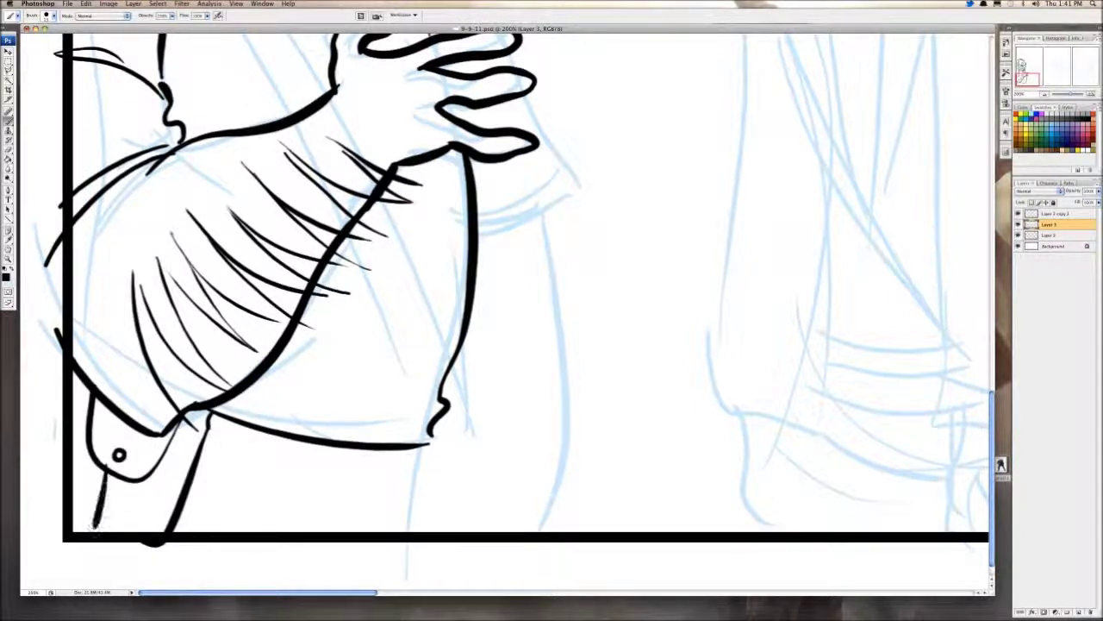
Step: Ink the belt below the shirt hem with a rectangular buckle and belt loops, and the trouser front down to the panel border
left_click_drag(200, 450, 459, 482)
key("ctrl+z")
mouse_move(200, 455)
left_mouse_down()
mouse_move(343, 483)
mouse_move(447, 465)
mouse_move(431, 479)
left_mouse_up()
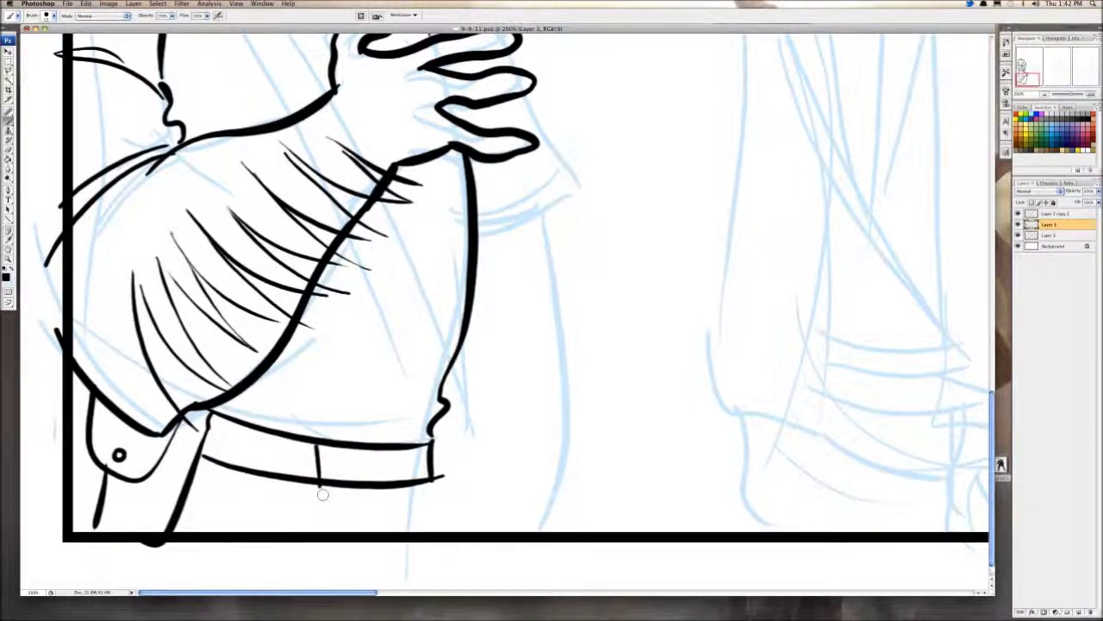
left_click_drag(377, 447, 376, 484)
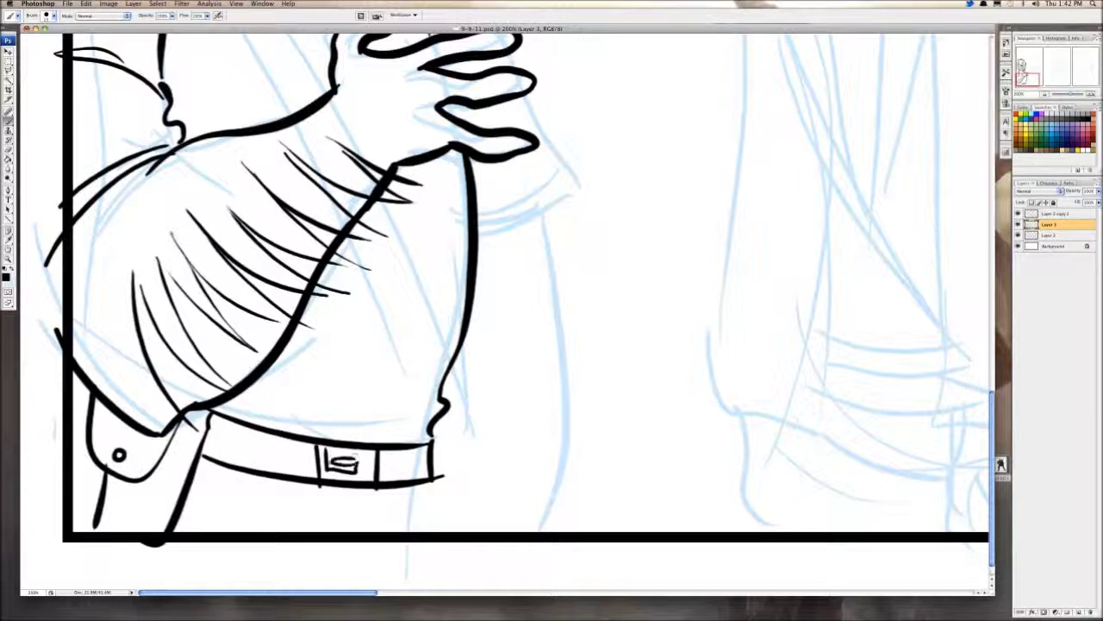
left_click_drag(427, 482, 426, 527)
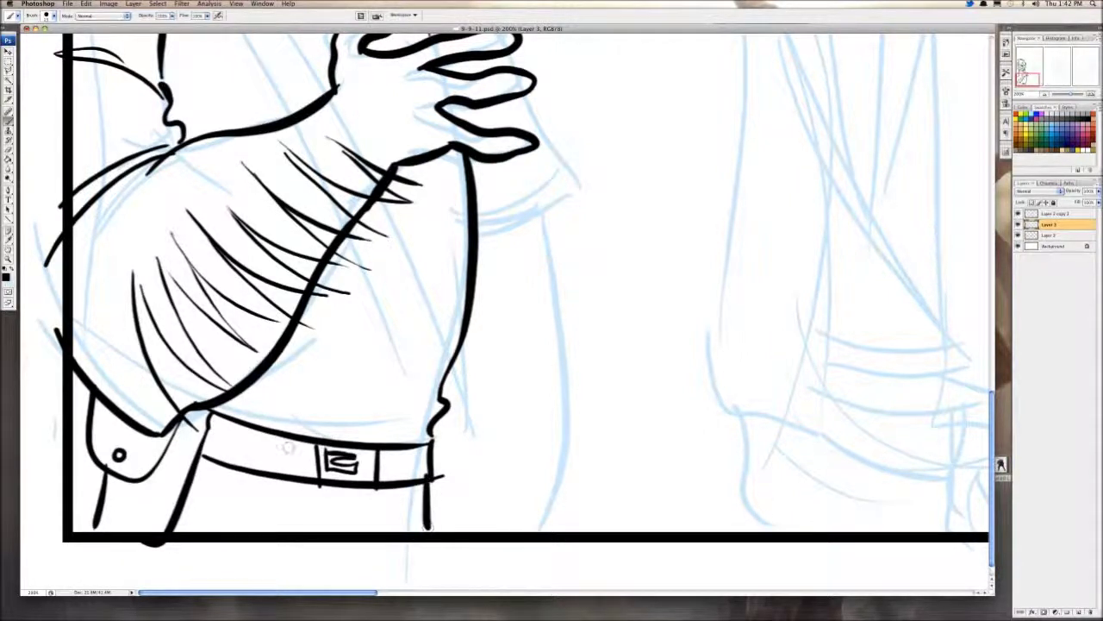
left_click_drag(255, 436, 252, 473)
left_click_drag(236, 418, 234, 475)
left_click_drag(412, 448, 410, 485)
left_click_drag(401, 449, 400, 483)
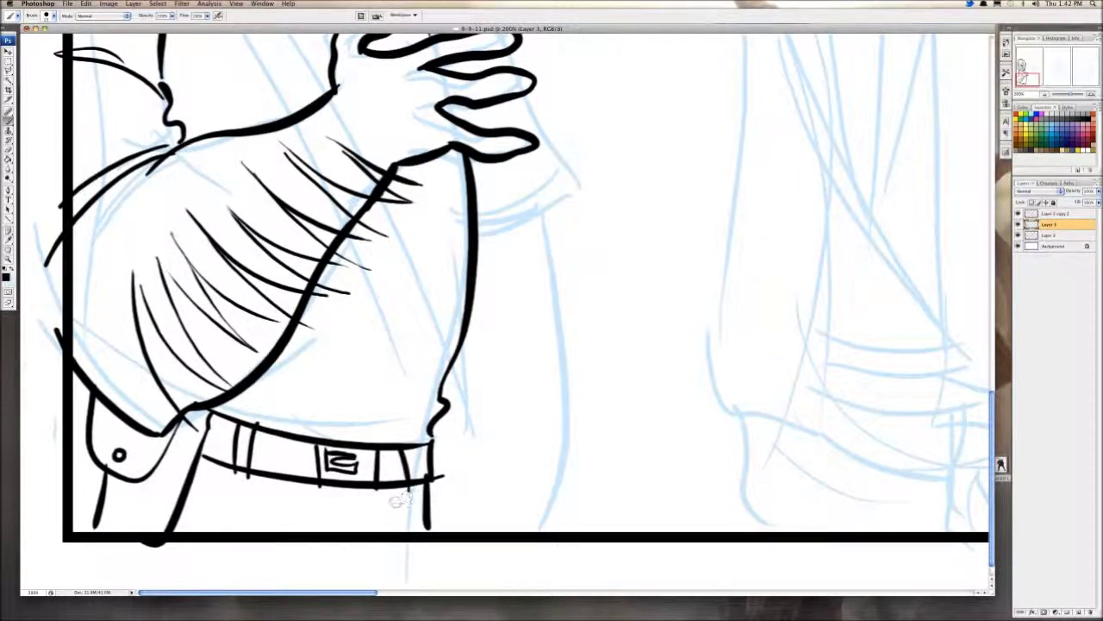
Step: Ink thin shirt folds just above the belt and short trouser lines below the buckle
left_click_drag(214, 409, 408, 422)
mouse_move(250, 405)
left_mouse_down()
mouse_move(442, 399)
mouse_move(360, 498)
left_mouse_up()
left_click_drag(359, 431, 380, 563)
Step: Ink the two parallel edges of the diagonal chest strap from the collar to the forearm and on below it toward the belt
left_click_drag(98, 74, 284, 343)
left_click_drag(227, 171, 326, 329)
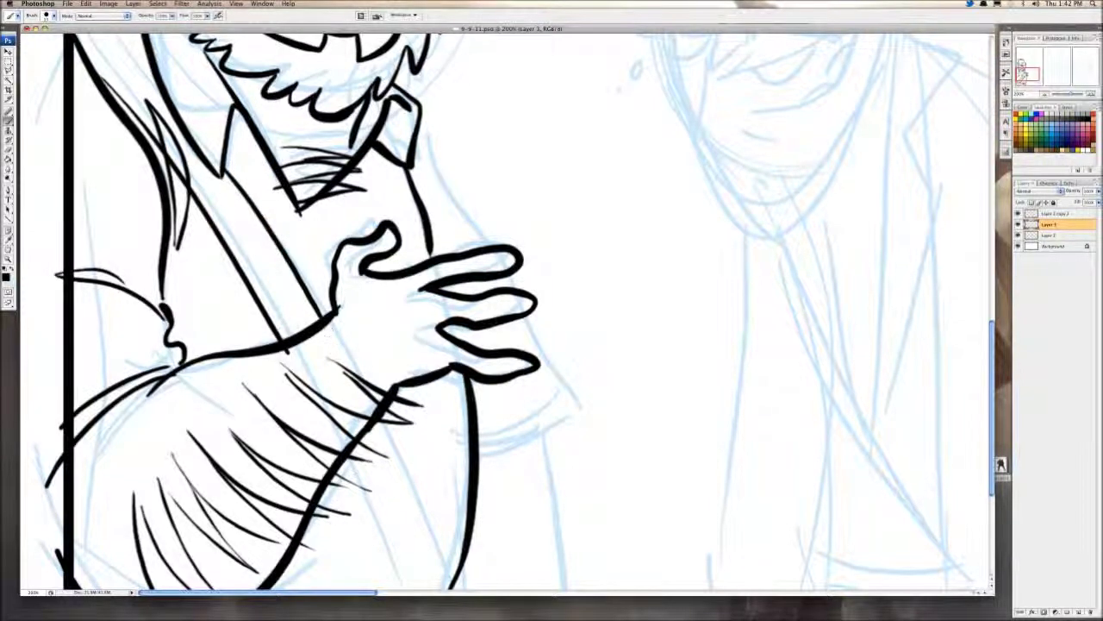
scroll(319, 325, "down", 5)
left_click_drag(297, 281, 370, 459)
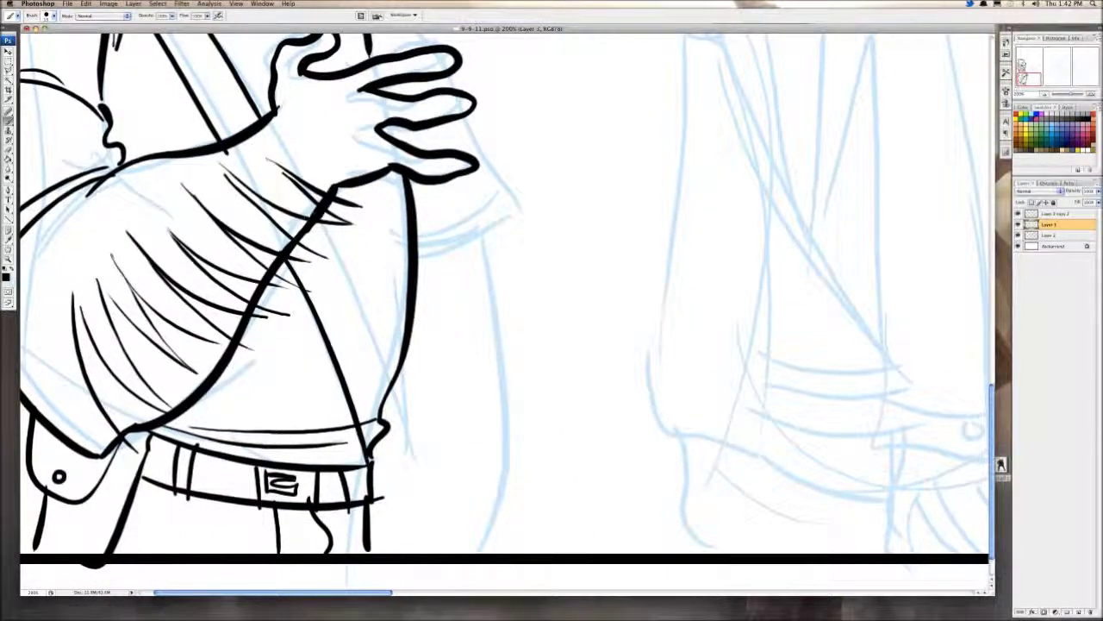
left_click_drag(341, 254, 399, 384)
Step: Ink the far sleeve from the collar behind the fingers to its cuff, and the far arm's outer edge down past the panel border
scroll(357, 370, "up", 8)
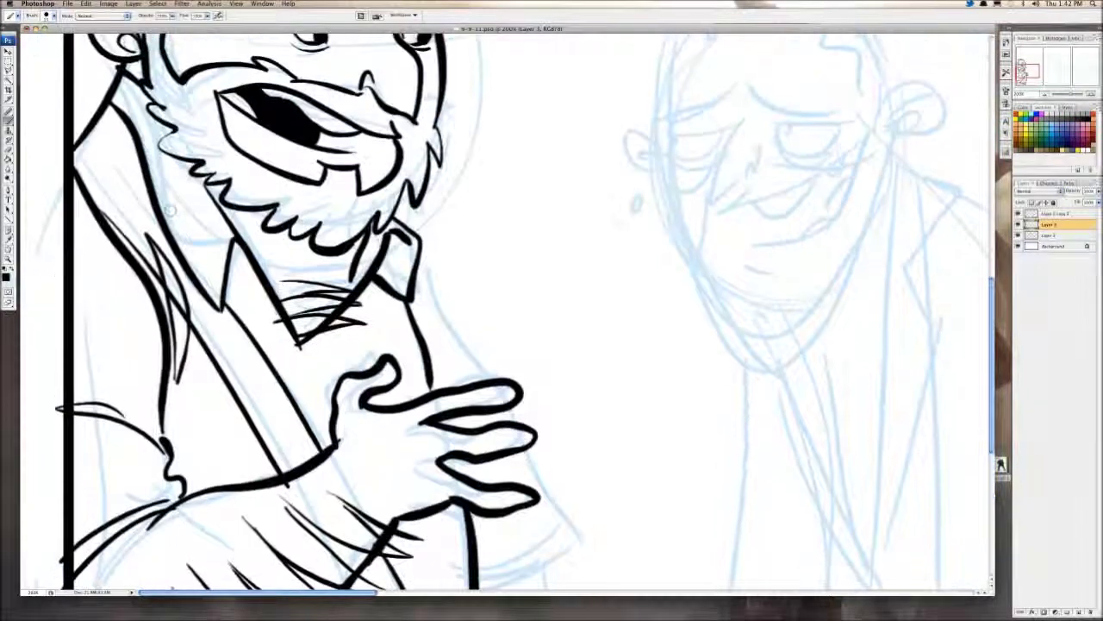
mouse_move(164, 215)
left_mouse_down()
mouse_move(78, 150)
mouse_move(87, 157)
left_mouse_up()
left_click_drag(356, 515, 283, 377)
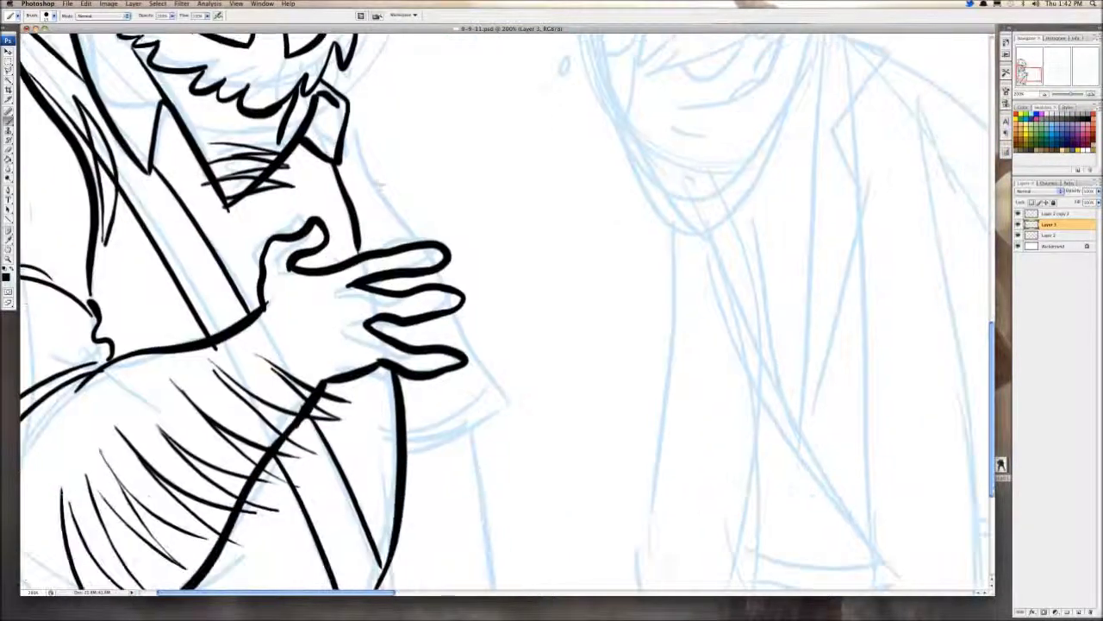
left_click_drag(351, 134, 497, 422)
scroll(496, 423, "down", 5)
mouse_move(466, 252)
left_mouse_down()
mouse_move(486, 273)
mouse_move(394, 307)
mouse_move(471, 253)
mouse_move(436, 556)
left_mouse_up()
scroll(471, 255, "down", 2)
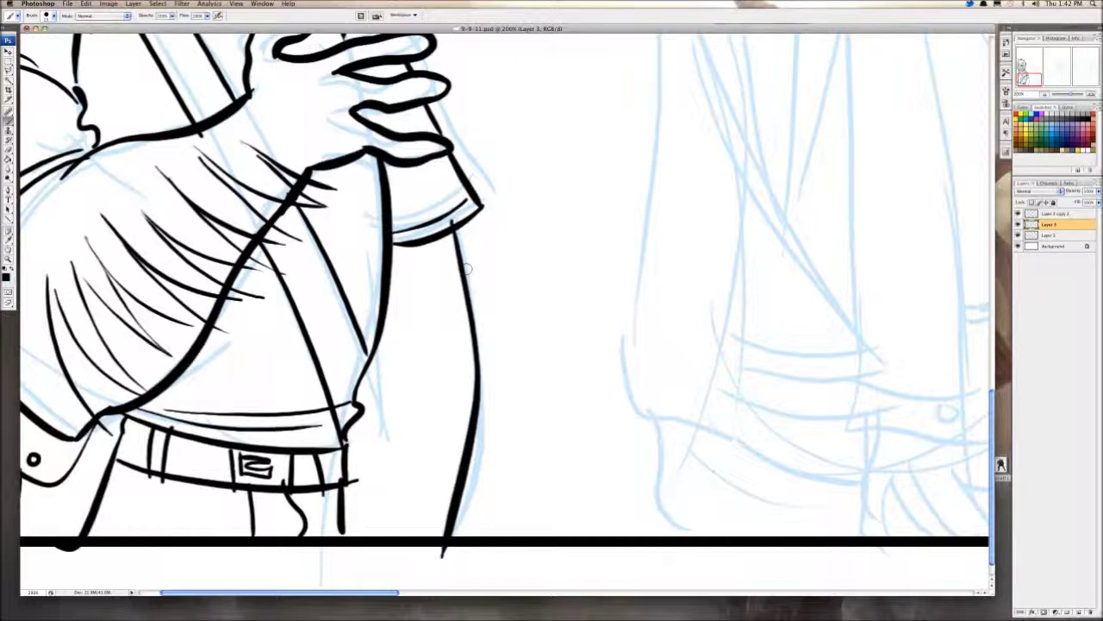
Step: Add short curved hair strokes along the far arm's outer edge from below the cuff to near the panel border
mouse_move(466, 269)
left_mouse_down()
mouse_move(470, 238)
mouse_move(457, 287)
left_mouse_up()
left_click_drag(478, 233, 457, 285)
left_click_drag(483, 252, 448, 349)
left_click_drag(489, 288, 449, 395)
left_click_drag(496, 331, 447, 399)
left_click_drag(498, 370, 441, 440)
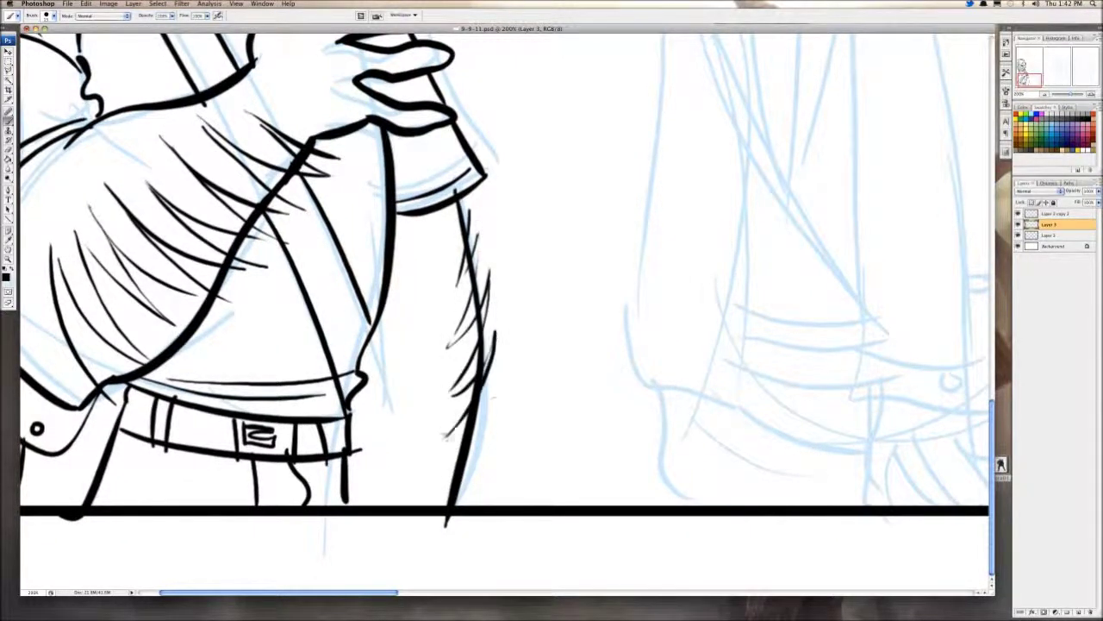
left_click_drag(494, 398, 441, 442)
left_click_drag(495, 423, 429, 476)
left_click_drag(488, 448, 430, 480)
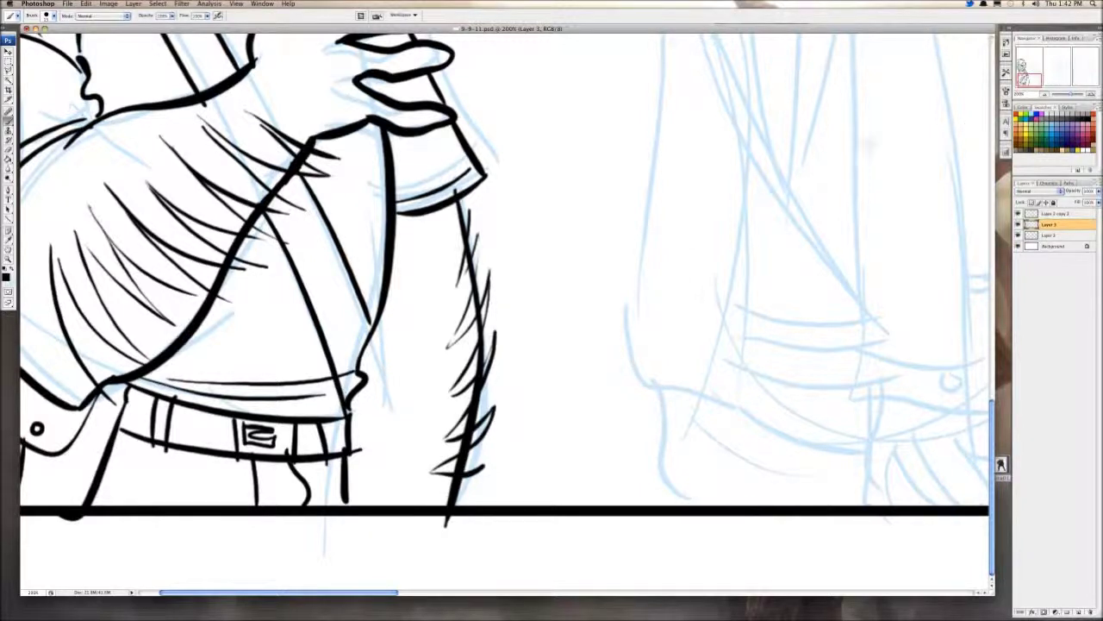
Step: Dot small specks of texture on the bearded character's shirt above and below the forearm
scroll(589, 180, "up", 5)
scroll(589, 179, "left", 2)
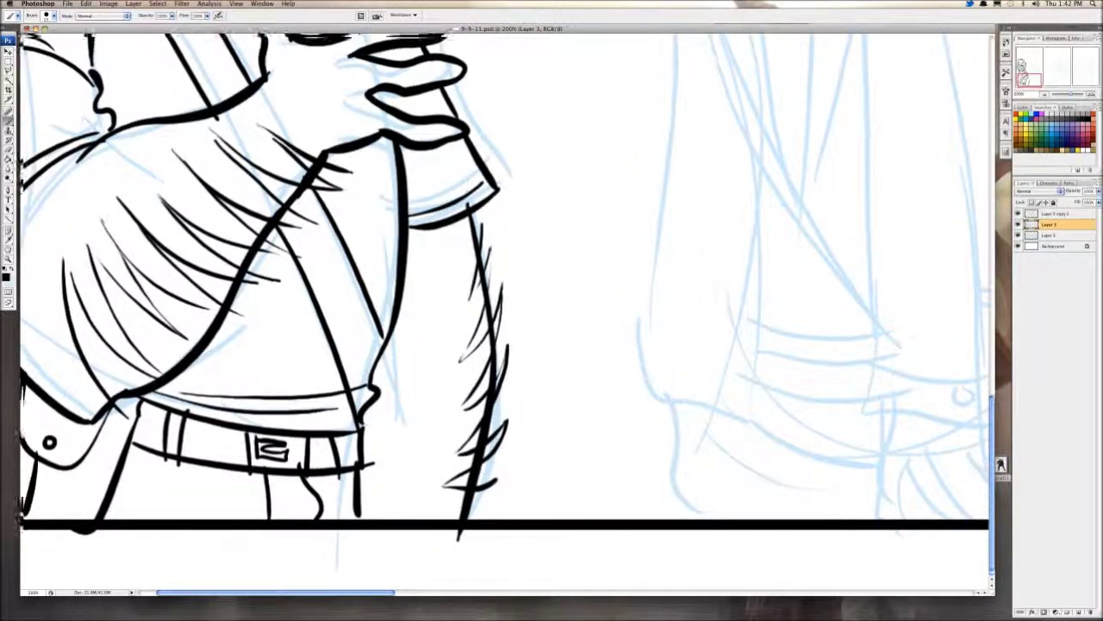
left_click_drag(215, 216, 224, 222)
left_click_drag(230, 244, 220, 302)
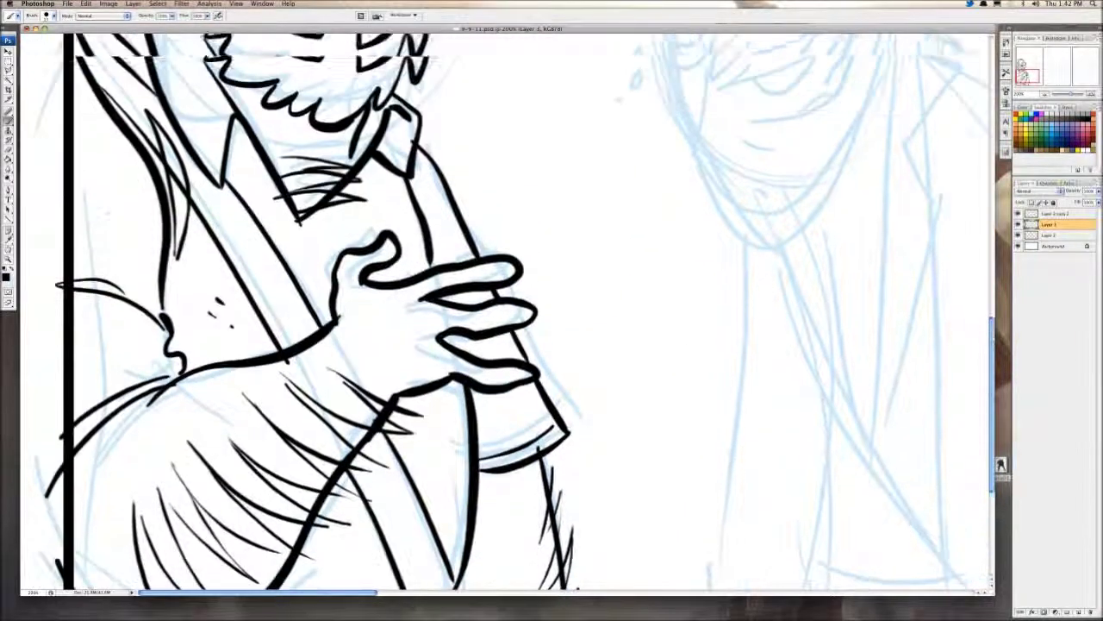
left_click_drag(117, 215, 112, 218)
scroll(514, 311, "down", 5)
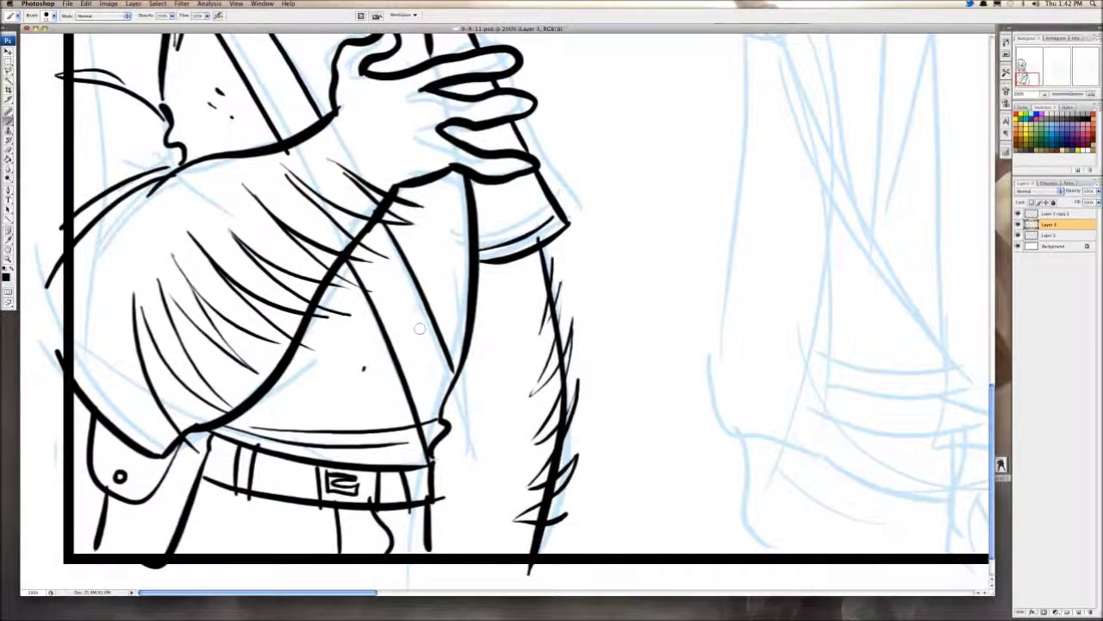
Step: Review the bearded character's finished body against all three panels of the strip
key("super+minus")
key("super+minus")
key("super+minus")
key("super+minus")
key("super+minus")
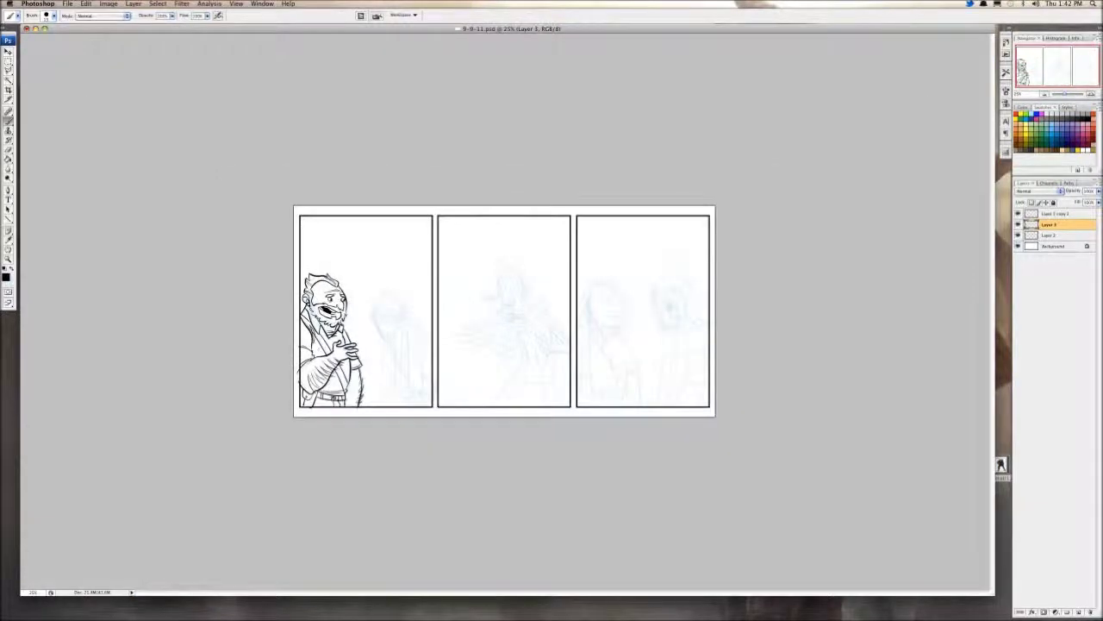
key("super+plus")
key("super+plus")
key("super+plus")
key("super+plus")
key("super+plus")
key("super+plus")
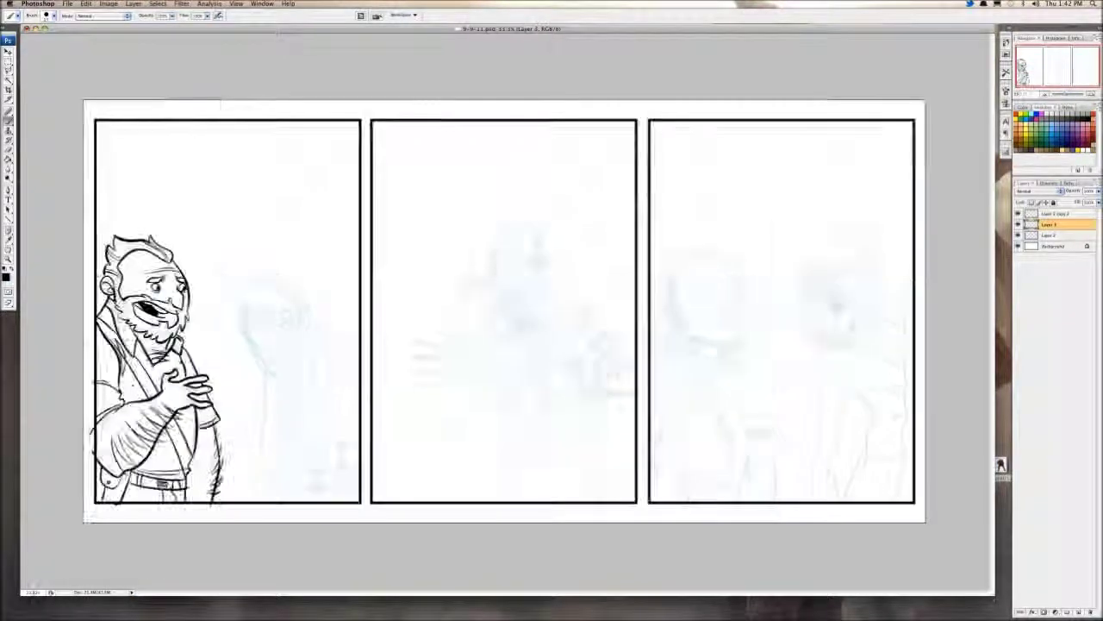
Step: Ink a curved line rising from the lower end of the bearded character's front hair lock
scroll(504, 312, "left", 10)
scroll(505, 312, "left", 10)
scroll(504, 311, "up", 6)
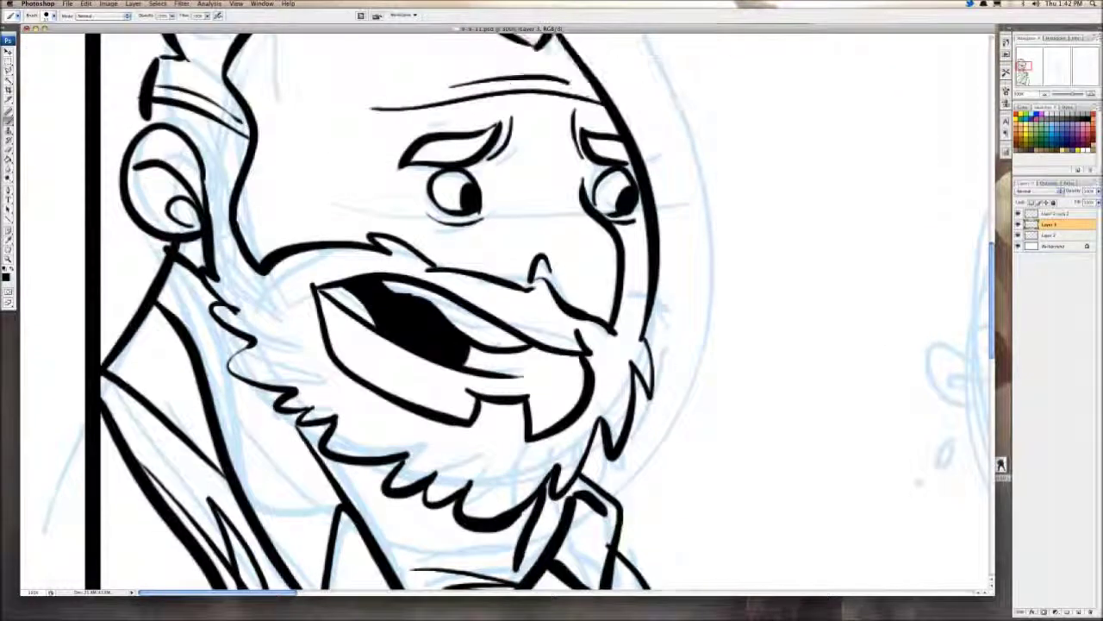
left_click_drag(306, 179, 205, 81)
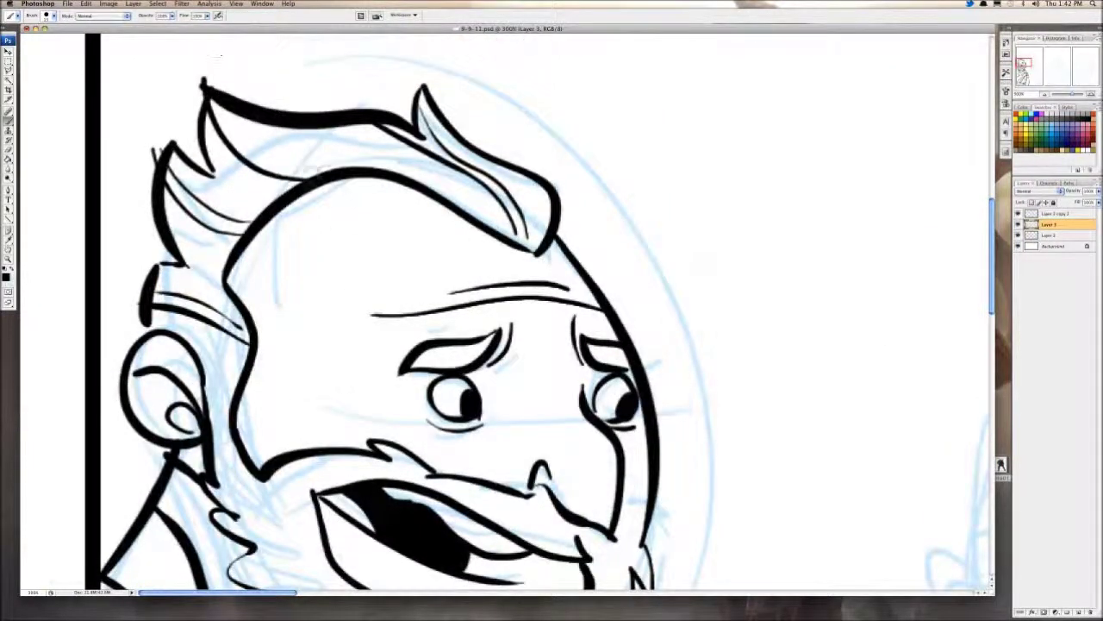
left_click_drag(533, 240, 558, 125)
key("super+z")
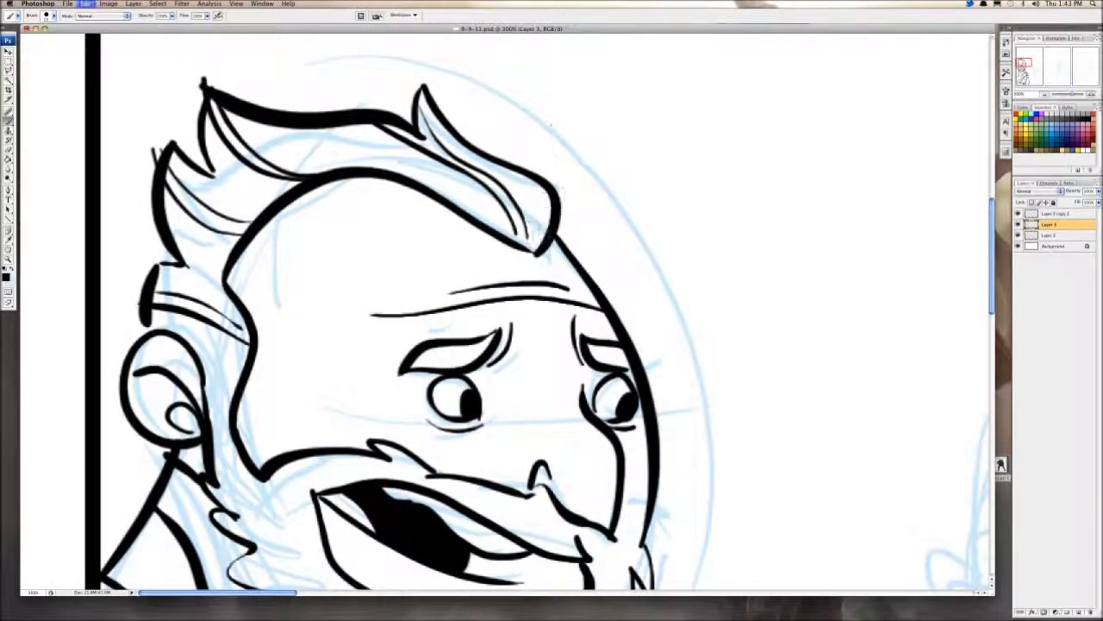
left_click_drag(535, 237, 516, 109)
scroll(508, 310, "down", 5)
scroll(508, 310, "right", 3)
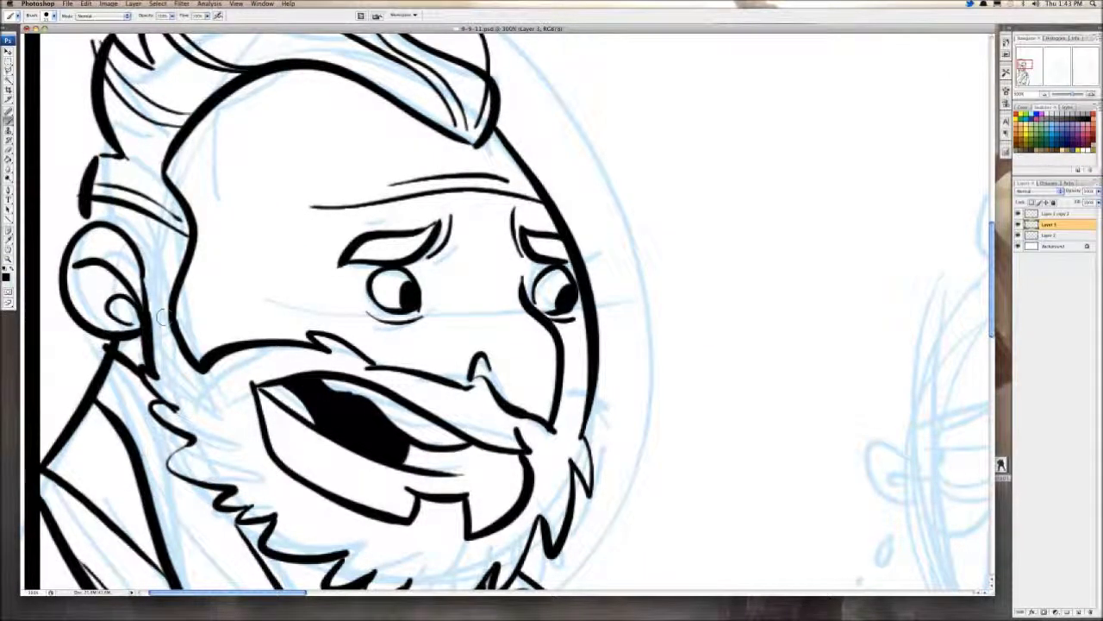
mouse_move(131, 281)
left_mouse_down()
mouse_move(188, 307)
mouse_move(173, 299)
left_mouse_up()
Step: Ink the first panel's second character's long face outline from temple around the chin, and the right ear with its inner curves
left_click_drag(509, 345, 364, 202)
scroll(509, 310, "right", 10)
scroll(509, 310, "down", 3)
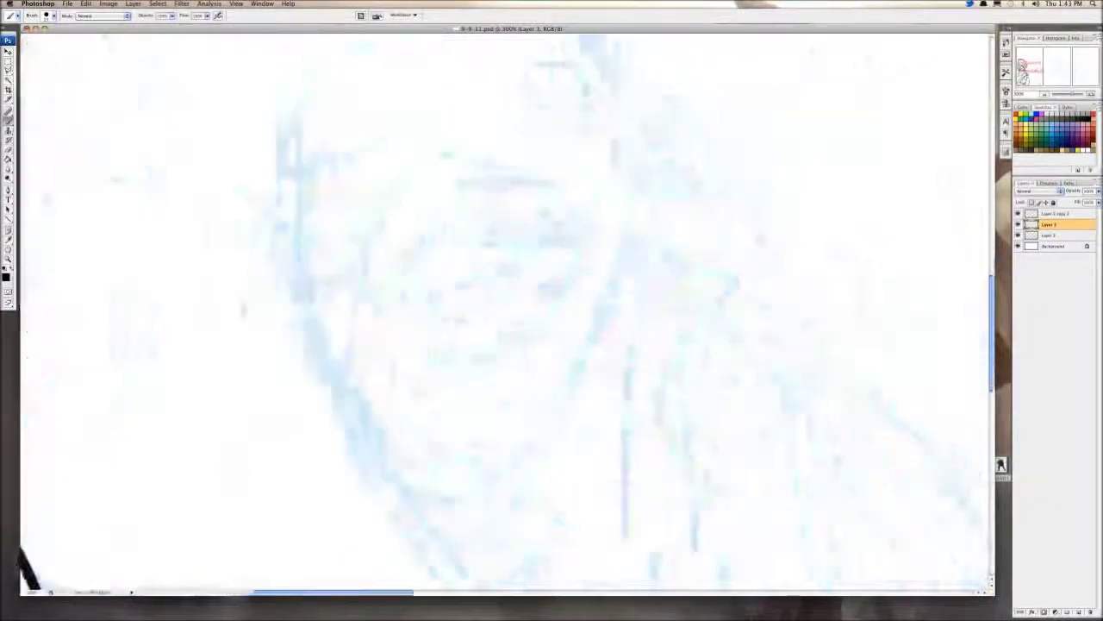
mouse_move(285, 144)
left_mouse_down()
mouse_move(374, 480)
mouse_move(616, 234)
left_mouse_up()
key("super+z")
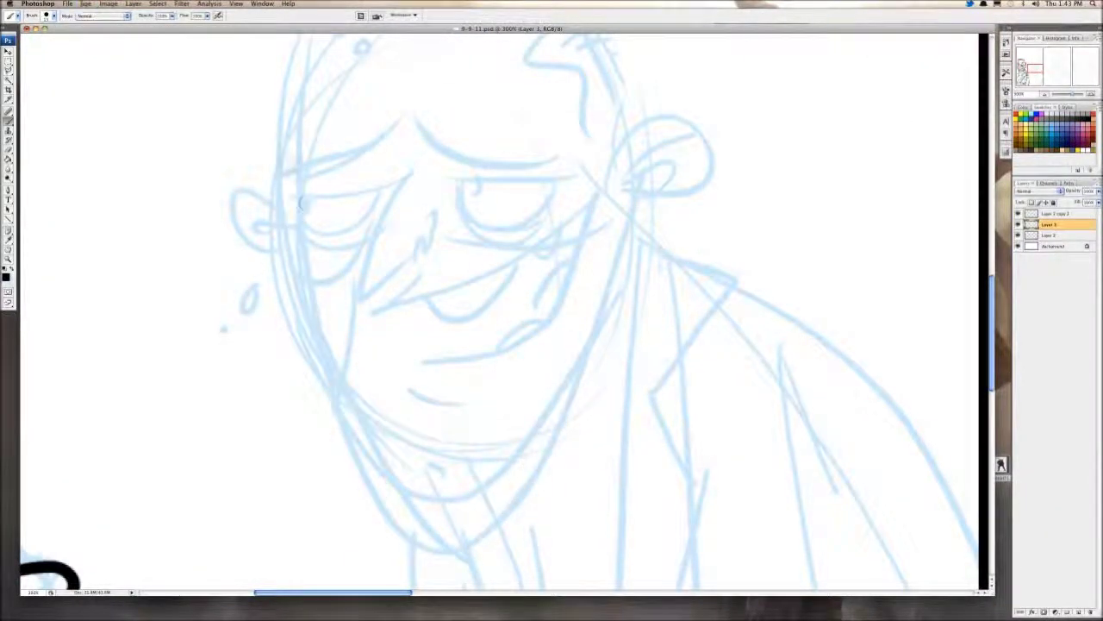
mouse_move(279, 146)
left_mouse_down()
mouse_move(298, 292)
mouse_move(606, 241)
left_mouse_up()
key("super+z")
mouse_move(282, 130)
left_mouse_down()
mouse_move(342, 375)
mouse_move(442, 470)
left_mouse_up()
key("super+z")
mouse_move(288, 123)
left_mouse_down()
mouse_move(456, 485)
mouse_move(611, 247)
mouse_move(287, 138)
mouse_move(351, 420)
mouse_move(616, 239)
mouse_move(578, 296)
left_mouse_up()
key("super+z")
mouse_move(582, 245)
left_mouse_down()
mouse_move(653, 250)
mouse_move(583, 289)
mouse_move(647, 232)
mouse_move(679, 257)
left_mouse_up()
Step: Ink the second character's two worried, slanting eyebrows with short crease lines at their inner ends
left_click_drag(288, 267, 382, 248)
key("super+z")
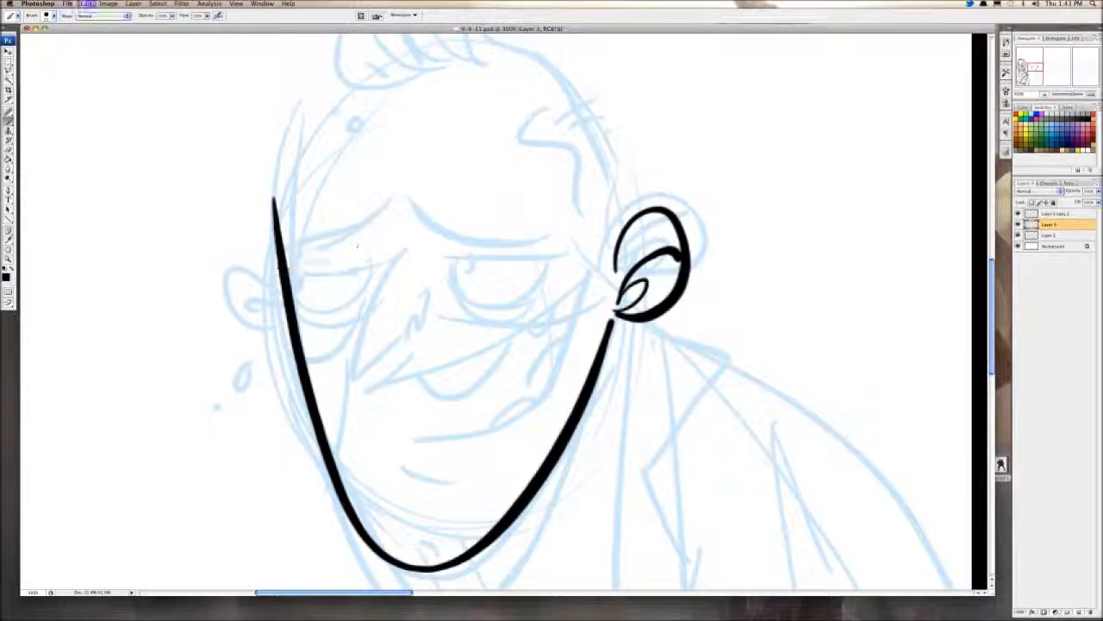
left_click_drag(297, 280, 384, 247)
key("ctrl+z")
mouse_move(290, 257)
left_mouse_down()
mouse_move(376, 200)
mouse_move(331, 248)
mouse_move(290, 269)
left_mouse_up()
mouse_move(371, 246)
left_mouse_down()
mouse_move(381, 185)
mouse_move(560, 239)
mouse_move(412, 188)
left_mouse_up()
key("super+z")
mouse_move(563, 241)
left_mouse_down()
mouse_move(443, 220)
mouse_move(408, 188)
left_mouse_up()
key("super+z")
left_click_drag(556, 235, 406, 184)
left_click_drag(438, 234, 406, 160)
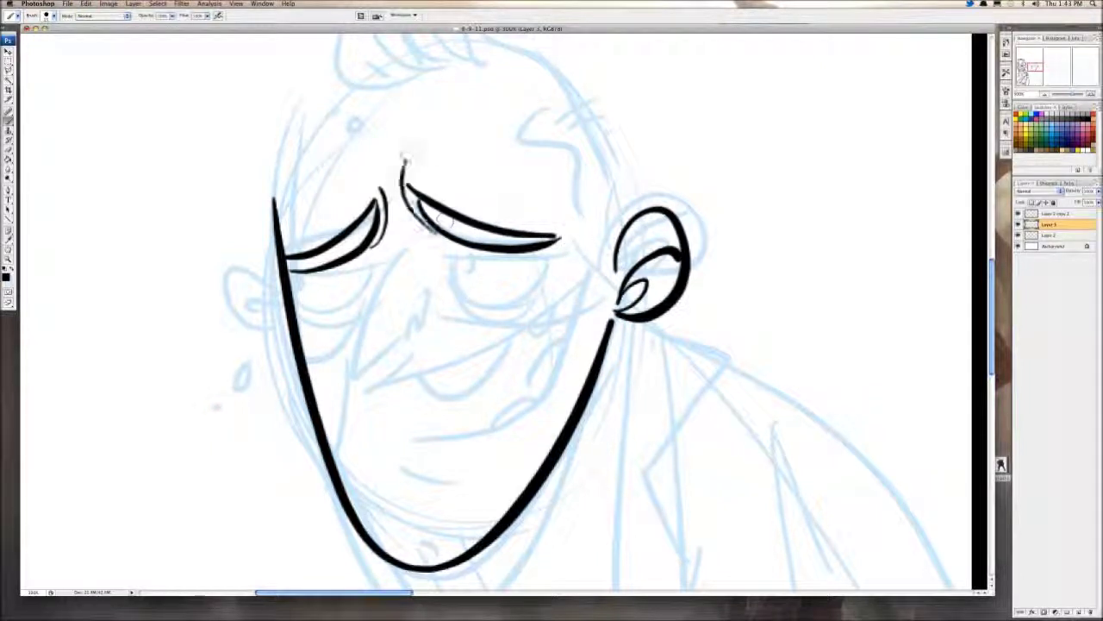
Step: Ink the second character's left eye beneath its eyebrow, with sagging bag lines and a dark pupil
mouse_move(295, 272)
left_mouse_down()
mouse_move(360, 274)
mouse_move(351, 260)
left_mouse_up()
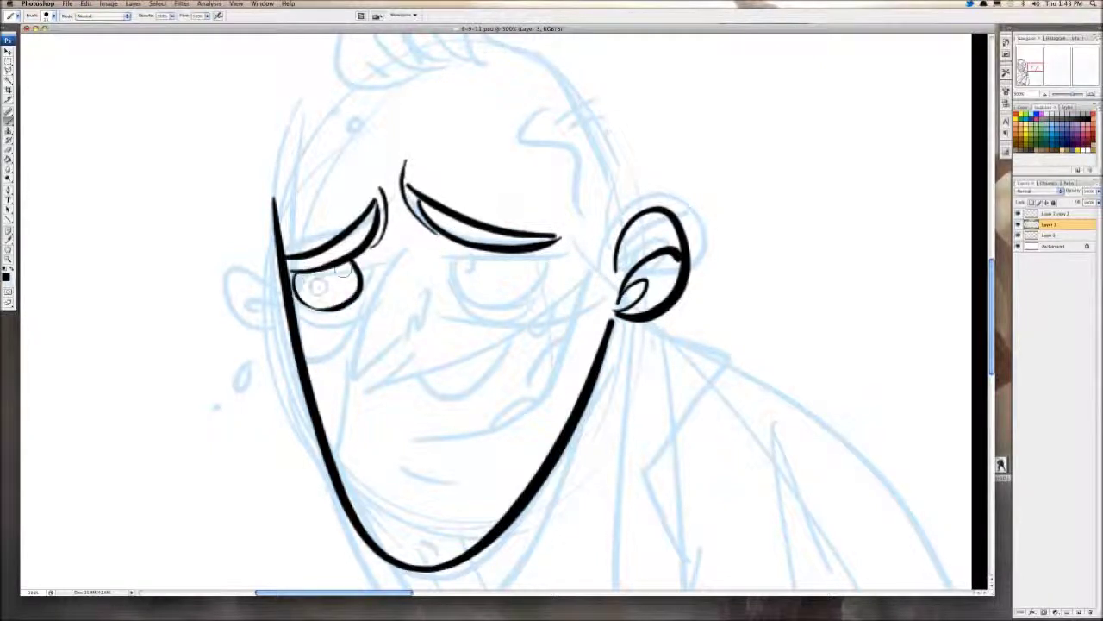
mouse_move(303, 312)
left_mouse_down()
mouse_move(357, 310)
mouse_move(368, 278)
left_mouse_up()
key("super+z")
left_click_drag(295, 300, 361, 294)
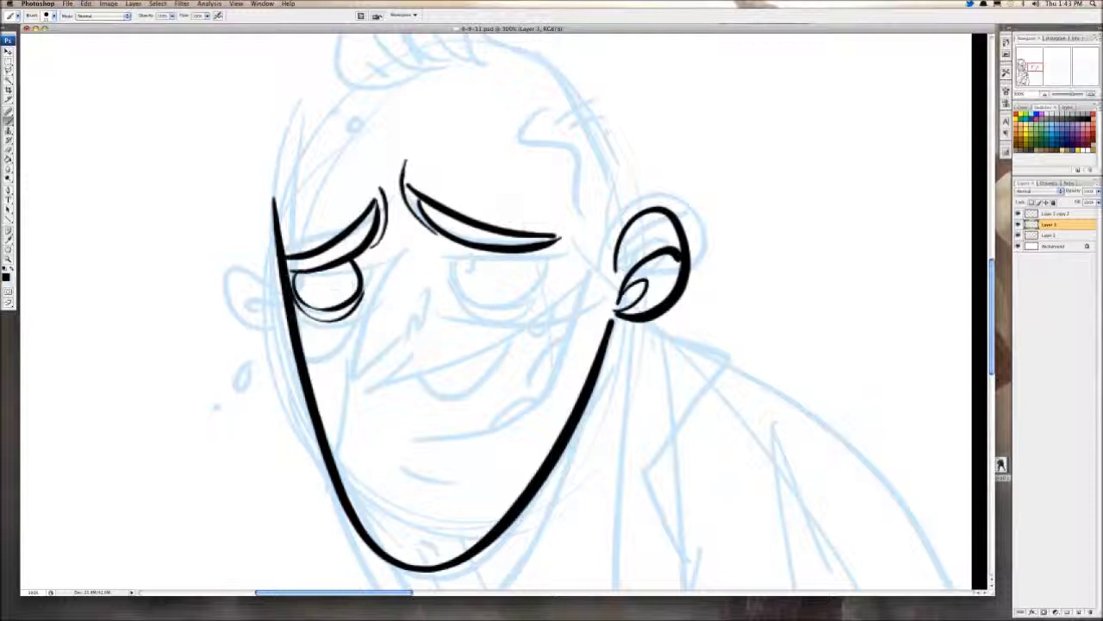
mouse_move(299, 327)
left_mouse_down()
mouse_move(361, 290)
mouse_move(403, 234)
left_mouse_up()
key("super+z")
left_click_drag(324, 233, 349, 229)
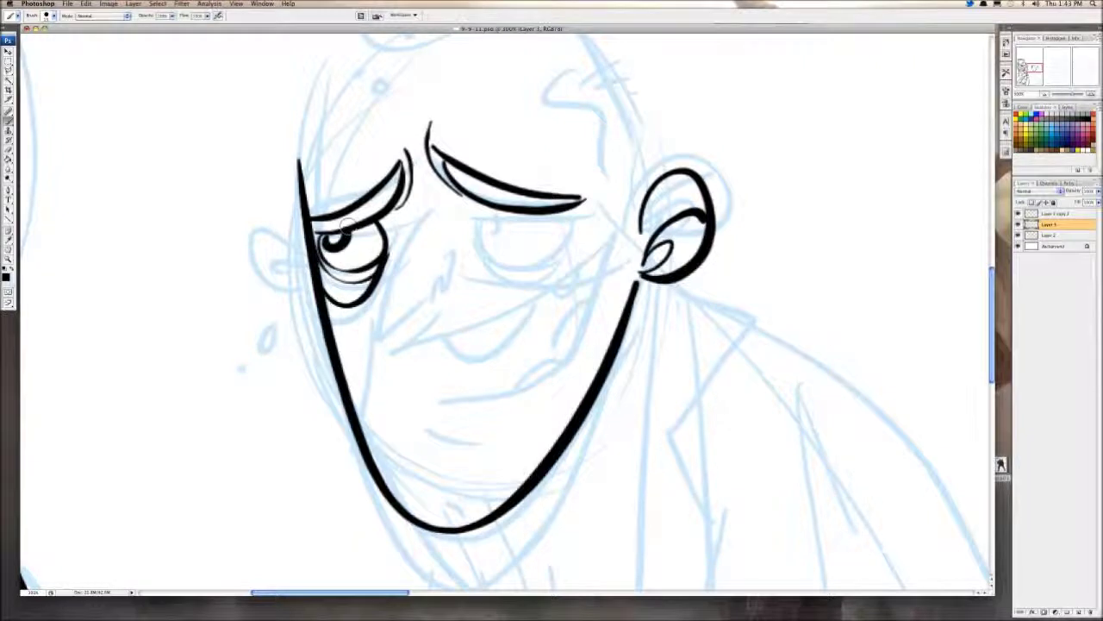
Step: Ink the second character's right eye outline beneath its eyebrow, with curved bag lines under it
mouse_move(488, 206)
left_mouse_down()
mouse_move(532, 263)
mouse_move(559, 213)
mouse_move(477, 237)
mouse_move(558, 213)
left_mouse_up()
key("super+z")
left_click_drag(558, 213, 560, 229)
mouse_move(473, 238)
left_mouse_down()
mouse_move(538, 274)
mouse_move(558, 243)
left_mouse_up()
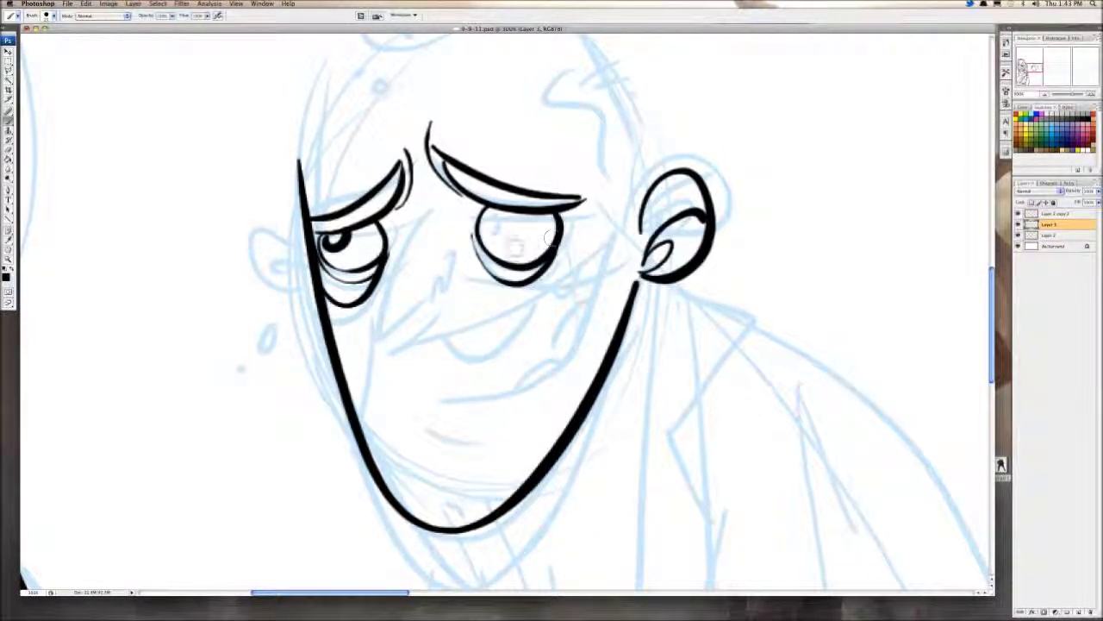
key("super+z")
mouse_move(473, 237)
left_mouse_down()
mouse_move(529, 288)
mouse_move(566, 247)
left_mouse_up()
left_click_drag(471, 240, 538, 299)
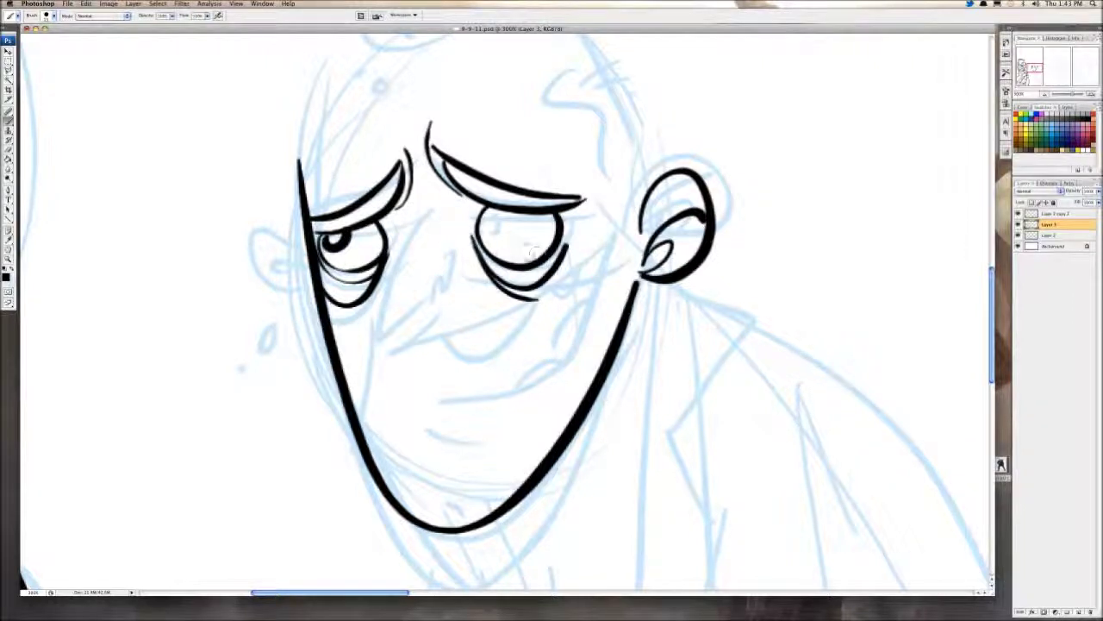
Step: Try a round pupil at the upper inner edge of the second character's right eye, checking it against the whole strip
mouse_move(488, 221)
left_mouse_down()
mouse_move(500, 230)
mouse_move(507, 210)
left_mouse_up()
key("super+z")
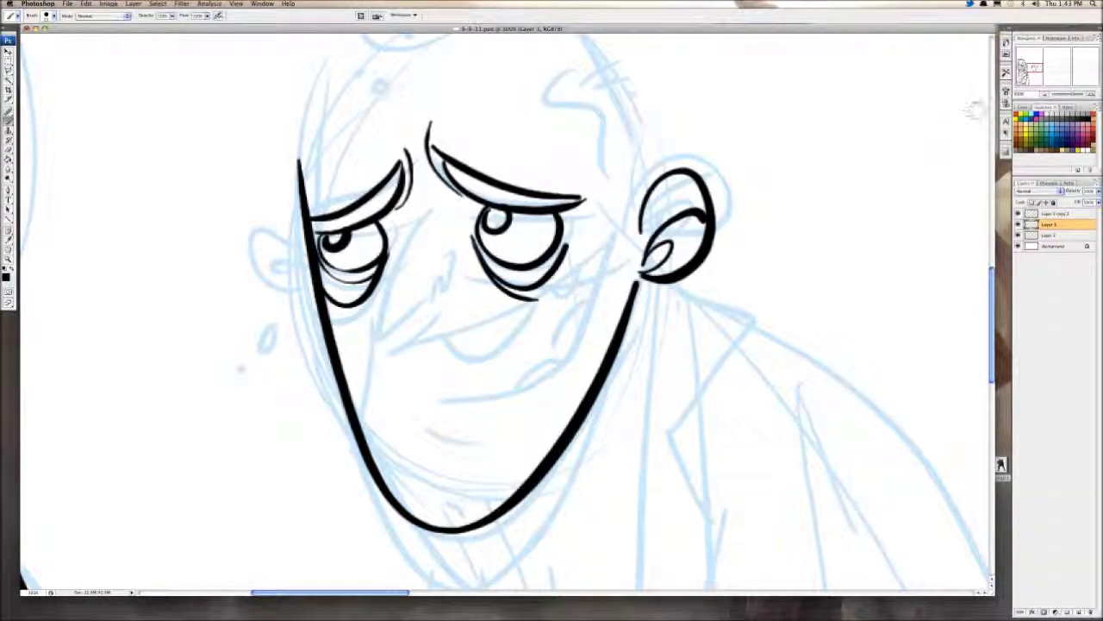
key("super+minus")
key("super+minus")
key("super+minus")
key("super+minus")
key("super+minus")
key("super+minus")
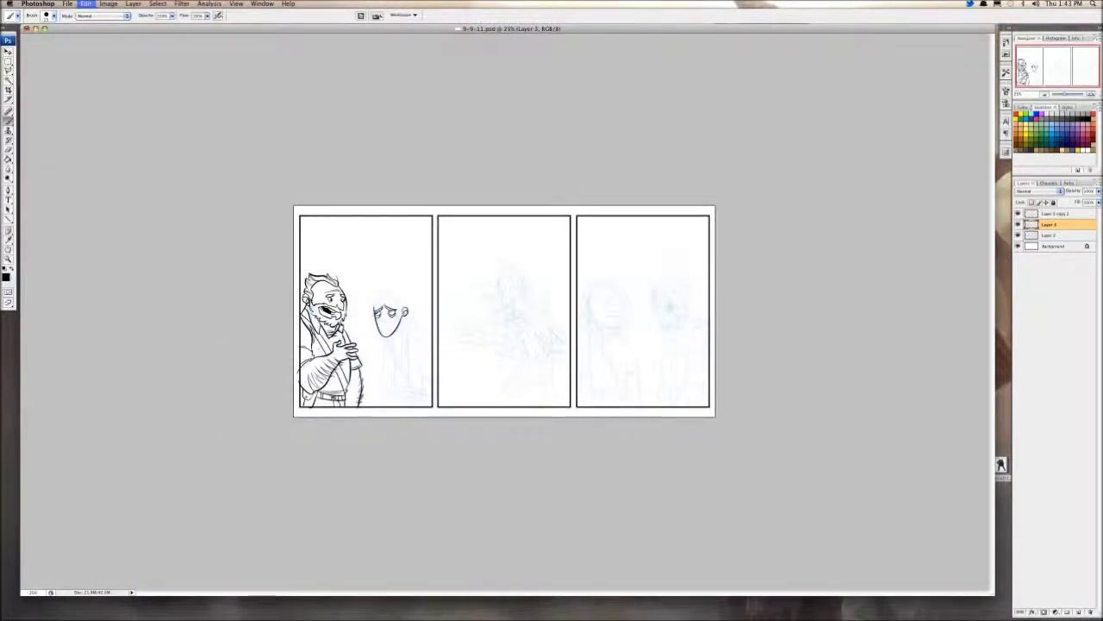
key("ctrl+plus")
key("ctrl+plus")
key("ctrl+plus")
key("ctrl+plus")
key("ctrl+plus")
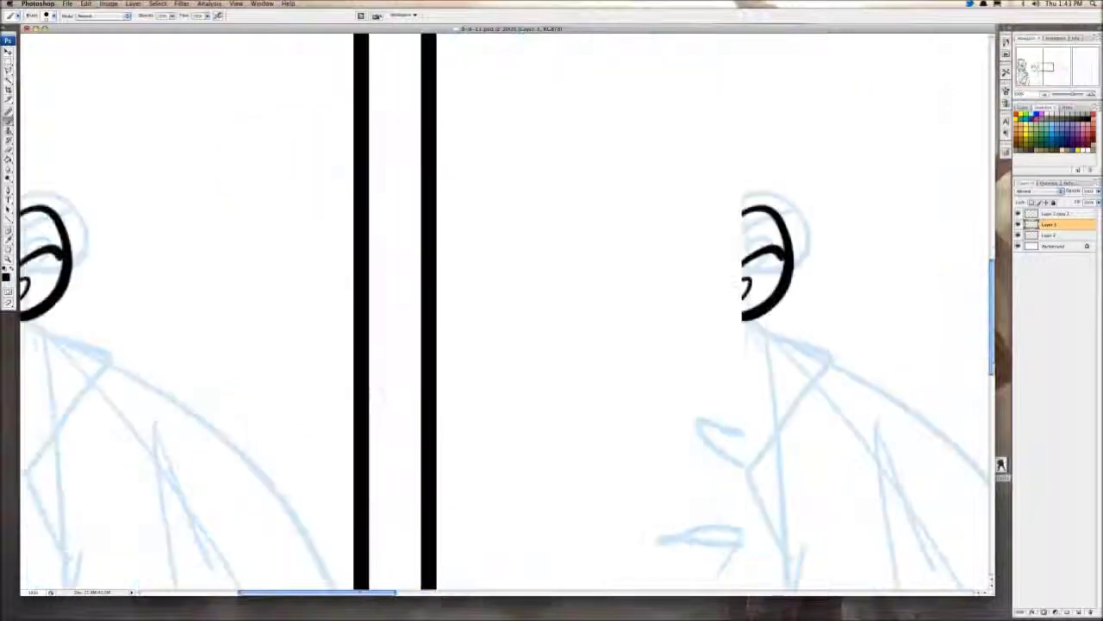
mouse_move(553, 308)
left_mouse_down()
mouse_move(659, 333)
mouse_move(553, 283)
mouse_move(568, 288)
left_mouse_up()
left_click_drag(574, 303, 632, 317)
left_click_drag(564, 226, 566, 259)
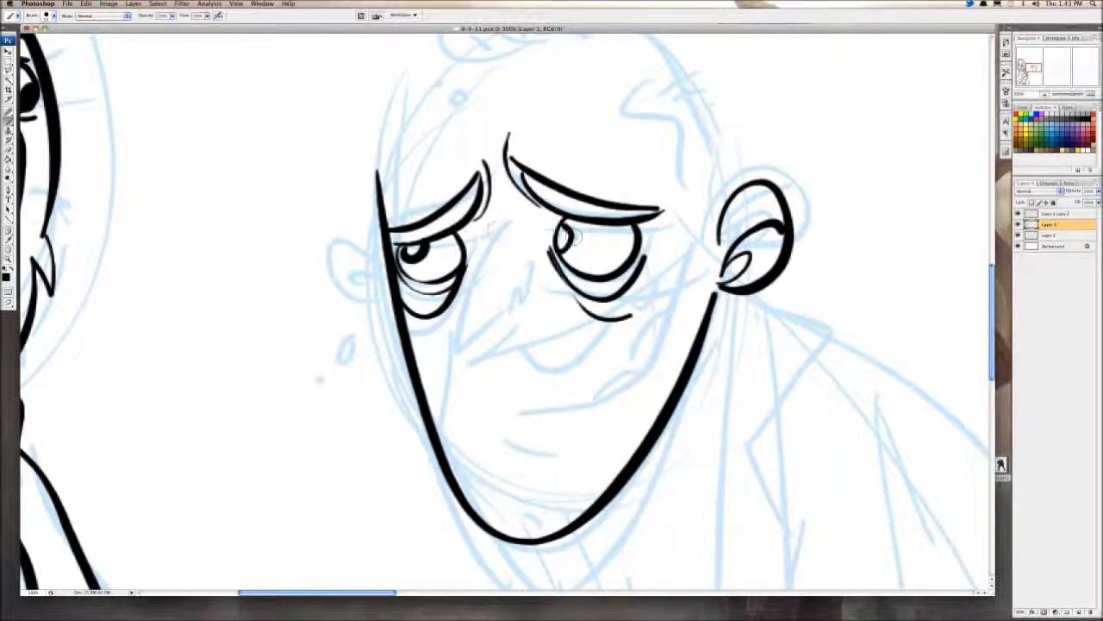
key("super+z")
Step: Erase the second character's left pupil and ink a small hollow ring pupil in the middle of each eye
key("e")
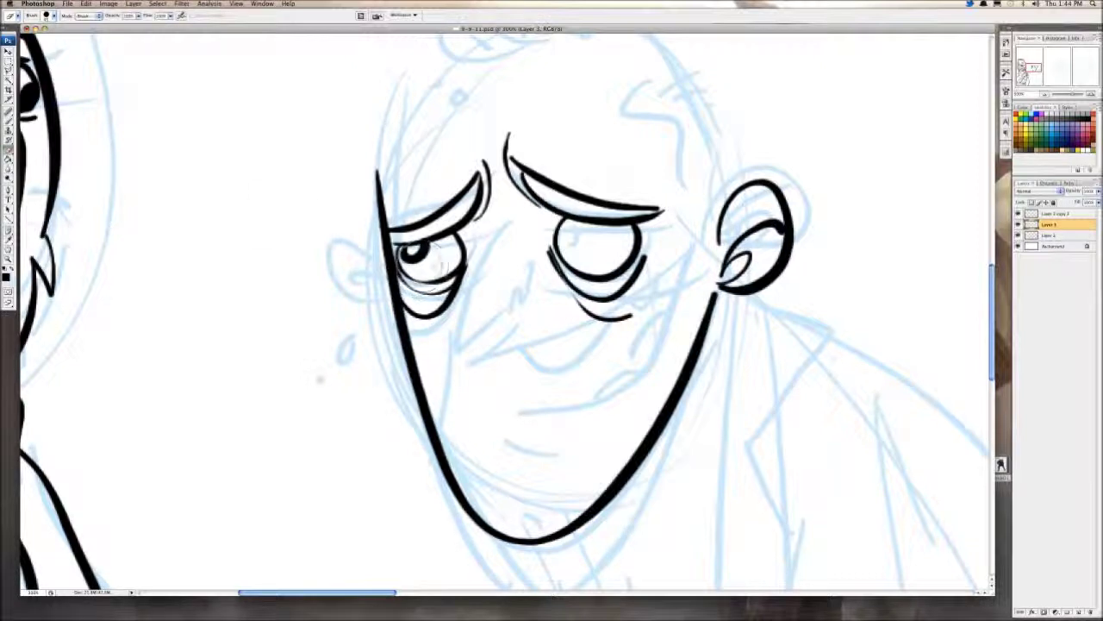
key("[")
key("[")
key("[")
key("[")
mouse_move(412, 250)
left_mouse_down()
mouse_move(429, 267)
mouse_move(414, 259)
mouse_move(424, 250)
left_mouse_up()
key("b")
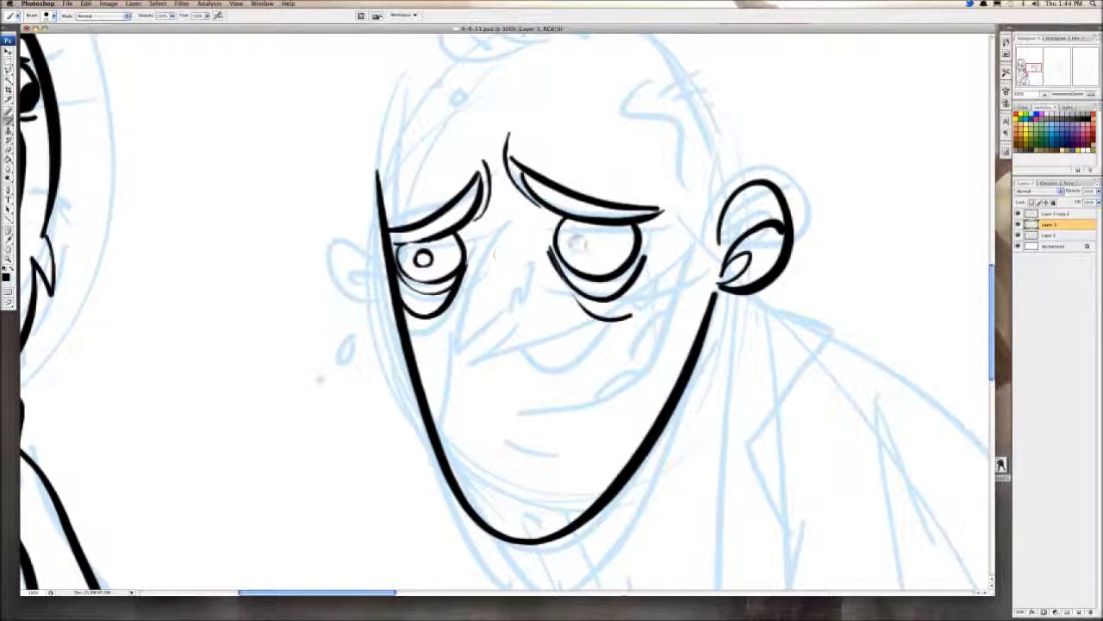
mouse_move(573, 248)
left_mouse_down()
mouse_move(582, 237)
mouse_move(498, 168)
left_mouse_up()
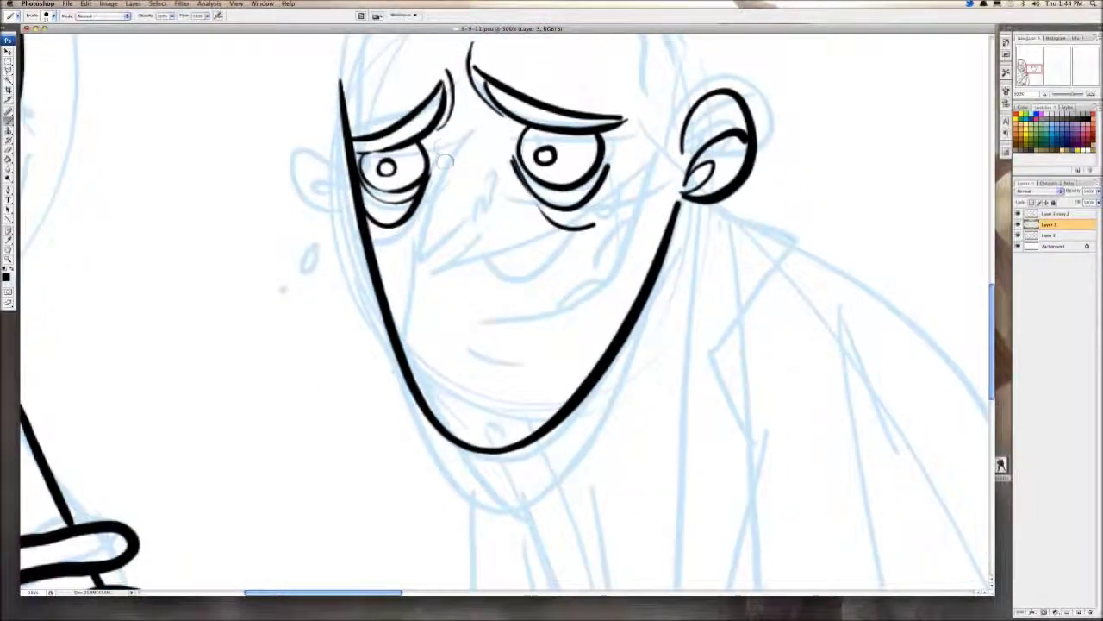
Step: Ink the second character's long pointed nose with its nostril, the wide open grin, and a cheek crease at the mouth corner
mouse_move(445, 141)
left_mouse_down()
mouse_move(419, 292)
mouse_move(475, 227)
mouse_move(435, 165)
mouse_move(479, 224)
mouse_move(503, 195)
mouse_move(425, 250)
mouse_move(622, 145)
mouse_move(603, 246)
left_mouse_up()
key("super+z")
scroll(521, 211, "down", 3)
left_click_drag(594, 251, 469, 296)
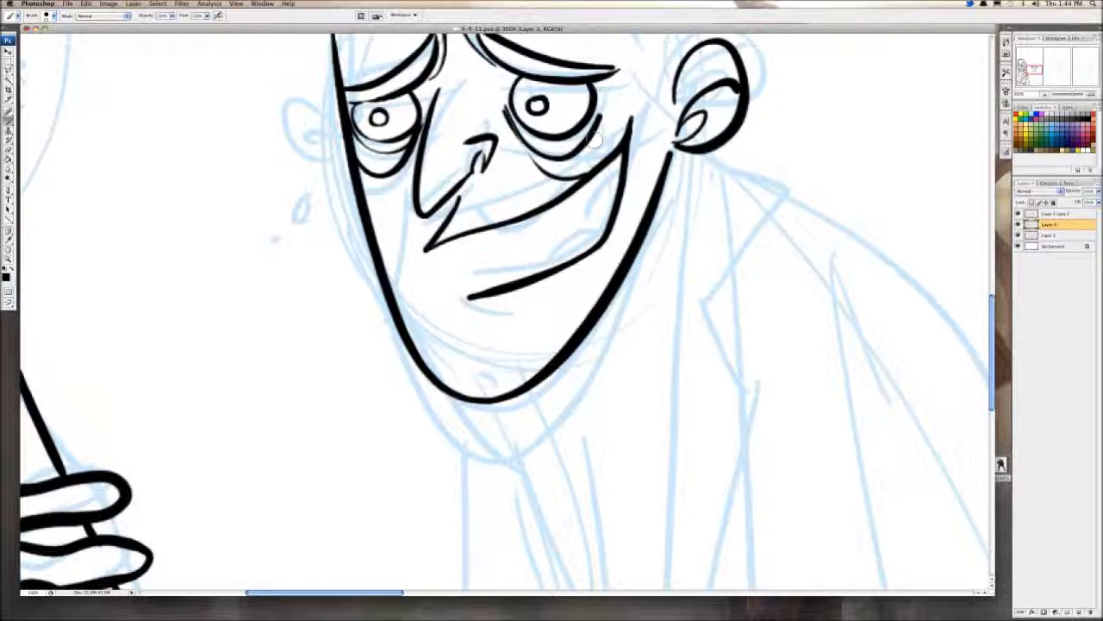
left_click_drag(594, 140, 659, 112)
Step: Try a wide upper tooth shape with a dividing line and a small extra tooth near the mouth corner
mouse_move(459, 235)
left_mouse_down()
mouse_move(521, 245)
mouse_move(559, 212)
left_mouse_up()
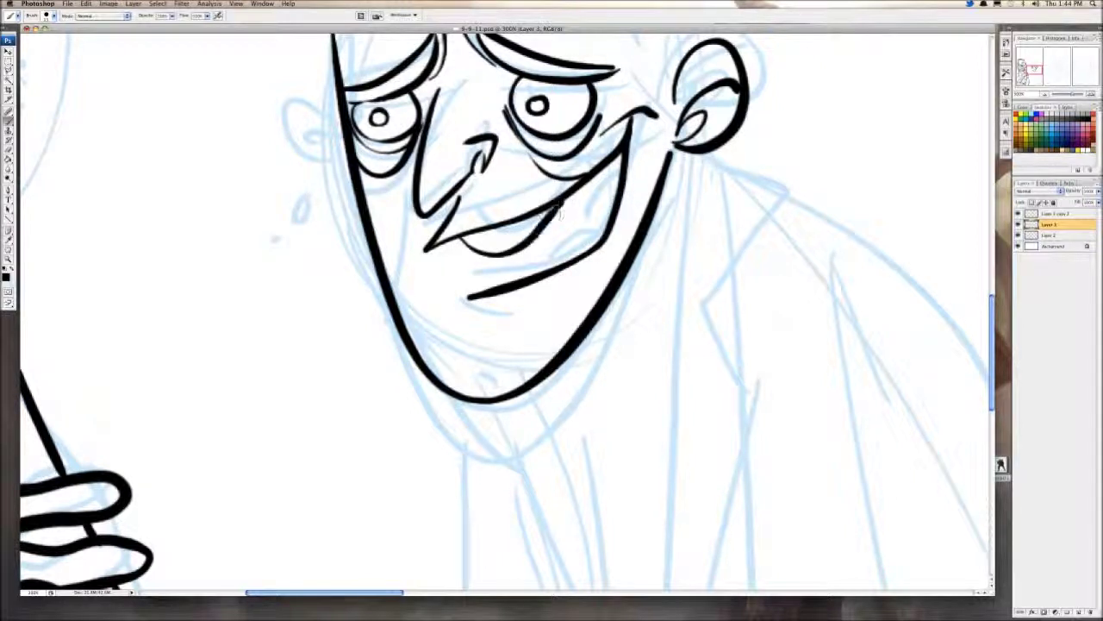
left_click_drag(500, 231, 501, 253)
mouse_move(581, 177)
left_mouse_down()
mouse_move(579, 200)
mouse_move(589, 199)
left_mouse_up()
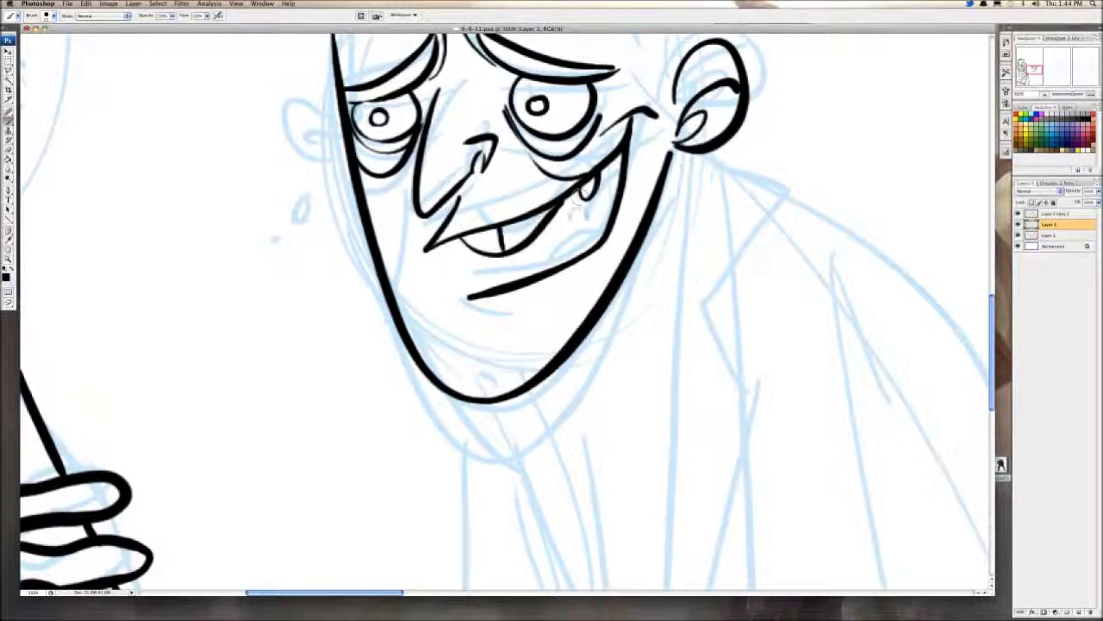
key("alt+super+z")
key("alt+super+z")
key("alt+super+z")
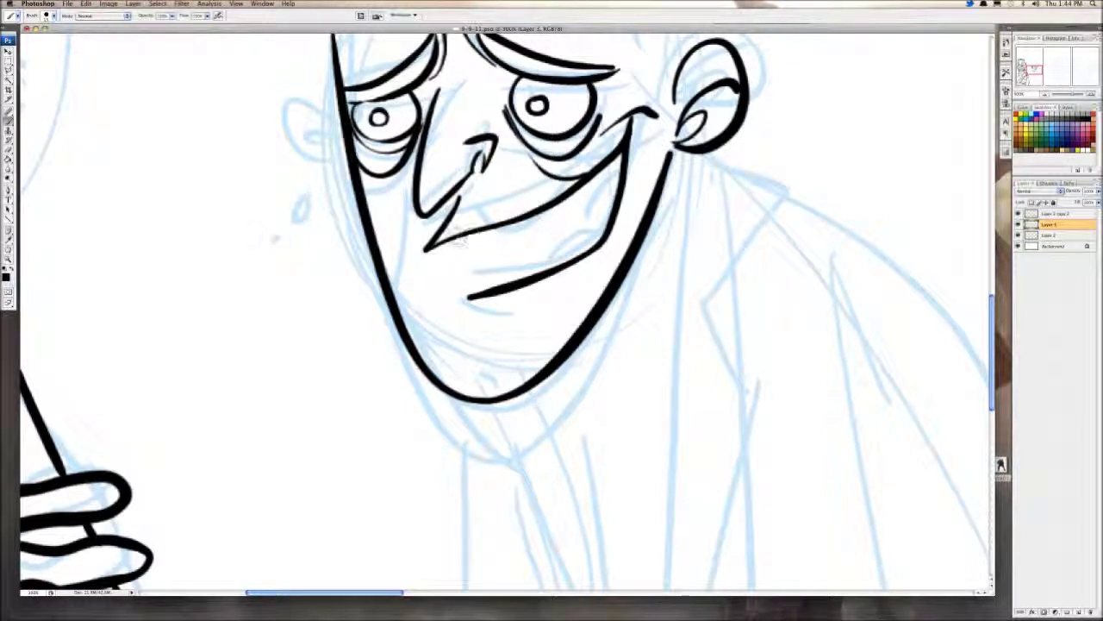
Step: Ink separate rounded upper and lower teeth and a tongue, filling the gaps inside the open mouth solid black
mouse_move(457, 235)
left_mouse_down()
mouse_move(479, 250)
mouse_move(579, 194)
left_mouse_up()
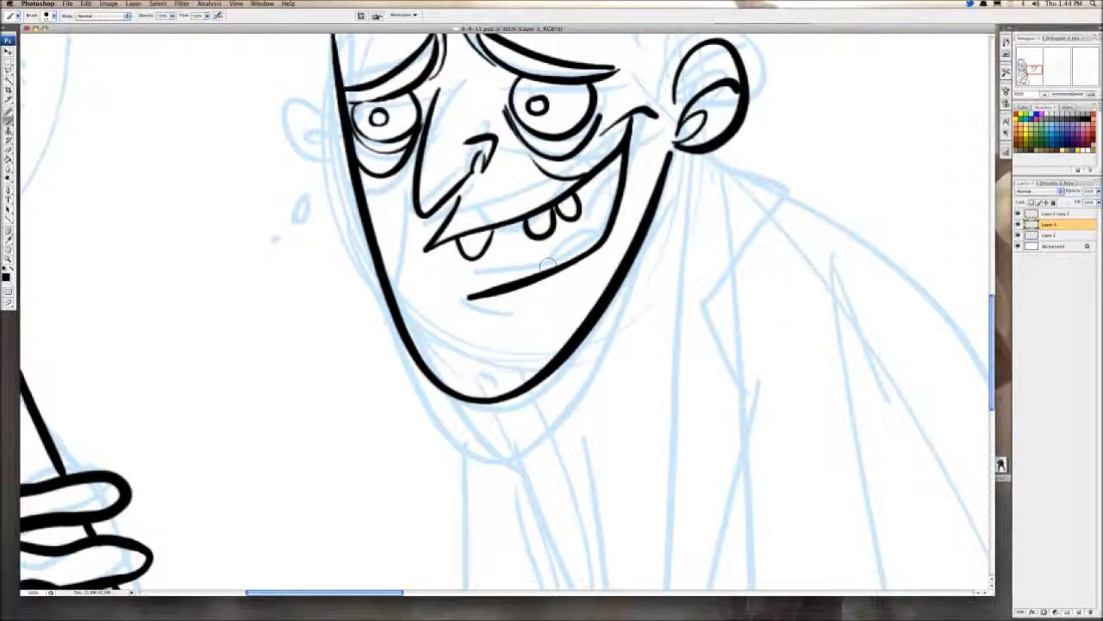
left_click_drag(491, 290, 595, 241)
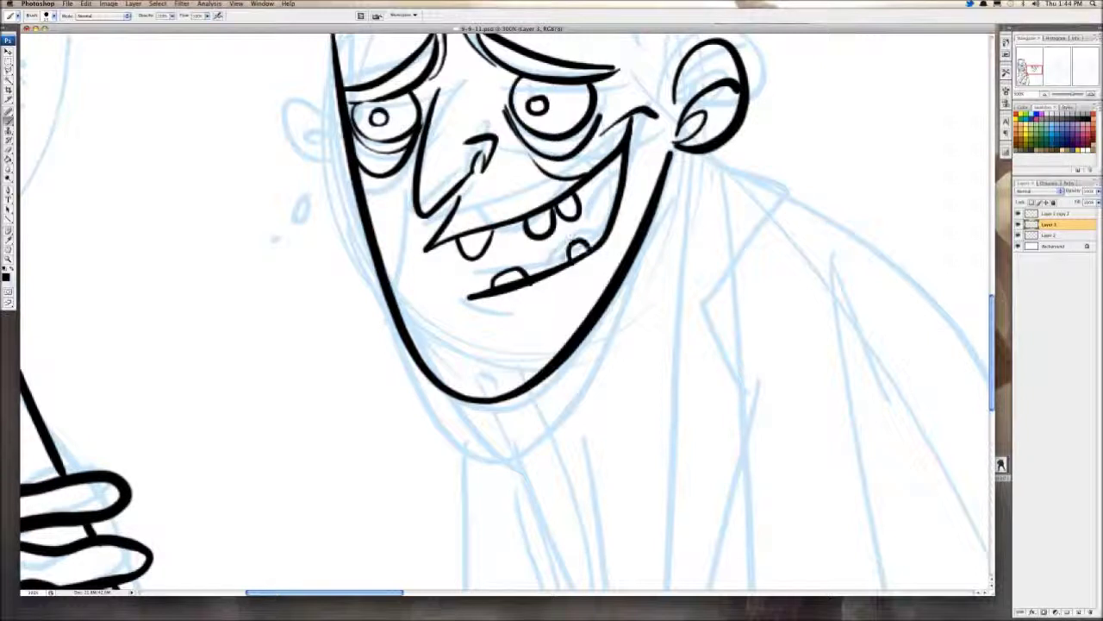
mouse_move(538, 269)
left_mouse_down()
mouse_move(615, 209)
mouse_move(590, 204)
mouse_move(583, 217)
mouse_move(619, 157)
left_mouse_up()
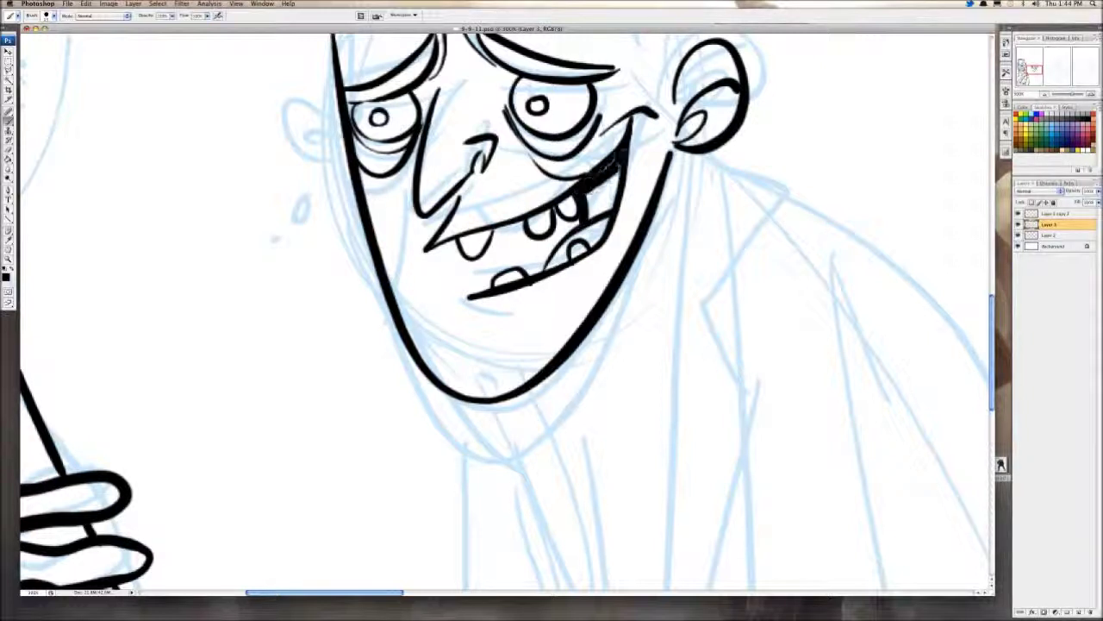
mouse_move(614, 195)
left_mouse_down()
mouse_move(593, 196)
mouse_move(608, 177)
left_mouse_up()
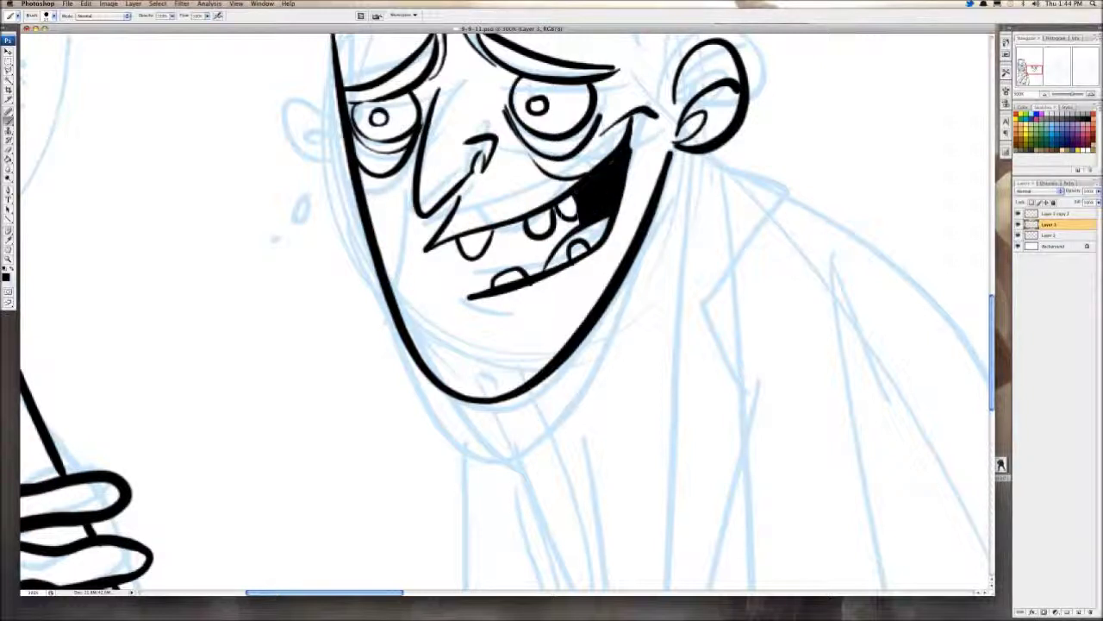
mouse_move(560, 224)
left_mouse_down()
mouse_move(532, 272)
mouse_move(521, 229)
mouse_move(543, 252)
mouse_move(504, 245)
mouse_move(506, 232)
mouse_move(511, 250)
mouse_move(519, 224)
left_mouse_up()
Step: Ink a cheek crease running down from the left eye bag and a curved line down the chin
left_click_drag(471, 184, 442, 286)
left_click_drag(386, 263, 362, 372)
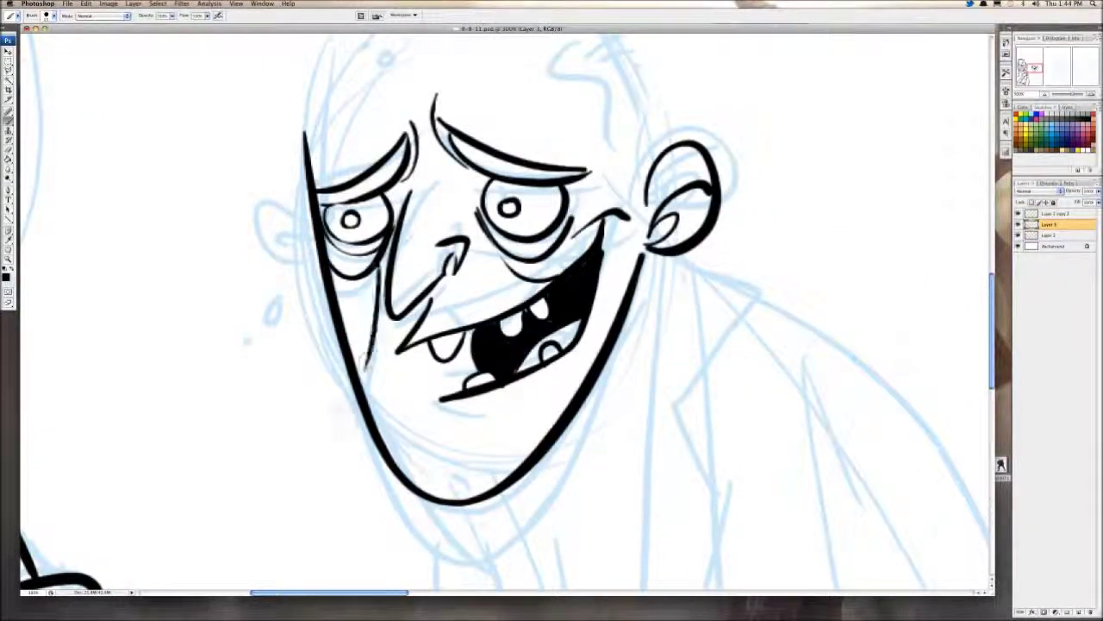
mouse_move(431, 432)
left_mouse_down()
mouse_move(431, 364)
mouse_move(460, 441)
left_mouse_up()
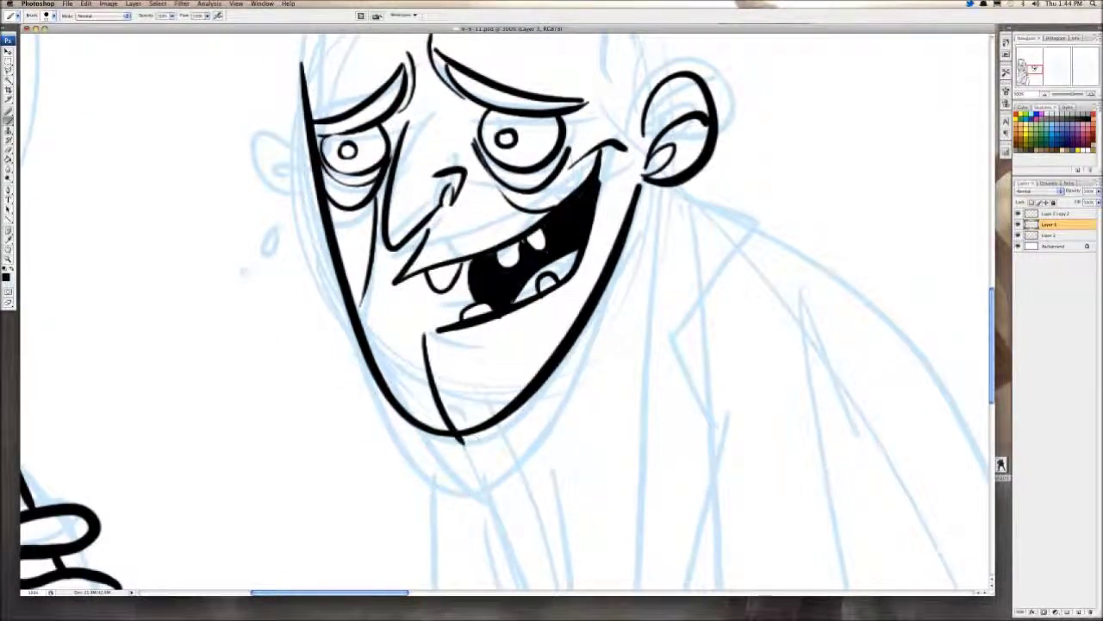
Step: Ink the second character's domed bald skull from the left temple to the right ear, with wrinkles above the brows
left_click_drag(506, 89, 484, 258)
mouse_move(312, 263)
left_mouse_down()
mouse_move(459, 195)
mouse_move(411, 209)
left_mouse_up()
left_click_drag(454, 195, 362, 217)
mouse_move(289, 249)
left_mouse_down()
mouse_move(285, 226)
mouse_move(593, 148)
mouse_move(621, 263)
mouse_move(626, 138)
mouse_move(274, 217)
mouse_move(291, 247)
mouse_move(356, 95)
mouse_move(619, 264)
mouse_move(648, 216)
mouse_move(621, 277)
left_mouse_up()
key("ctrl+z")
key("ctrl+z")
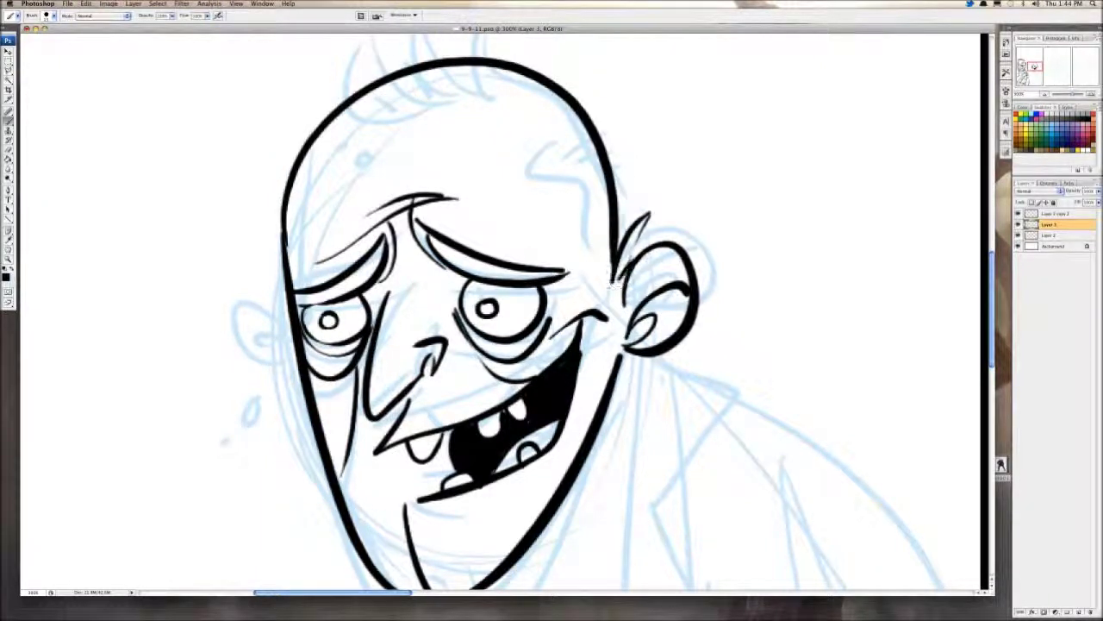
Step: Ink hair tufts above the right ear and tall pointed strands on the crown, erasing the skull line inside them
mouse_move(619, 221)
left_mouse_down()
mouse_move(651, 155)
mouse_move(679, 196)
mouse_move(645, 223)
mouse_move(681, 250)
left_mouse_up()
left_click_drag(517, 215, 525, 304)
mouse_move(408, 200)
left_mouse_down()
mouse_move(398, 86)
mouse_move(404, 162)
mouse_move(440, 71)
left_mouse_up()
mouse_move(439, 71)
left_mouse_down()
mouse_move(418, 177)
mouse_move(446, 148)
mouse_move(416, 175)
mouse_move(391, 174)
left_mouse_up()
key("super+z")
key("e")
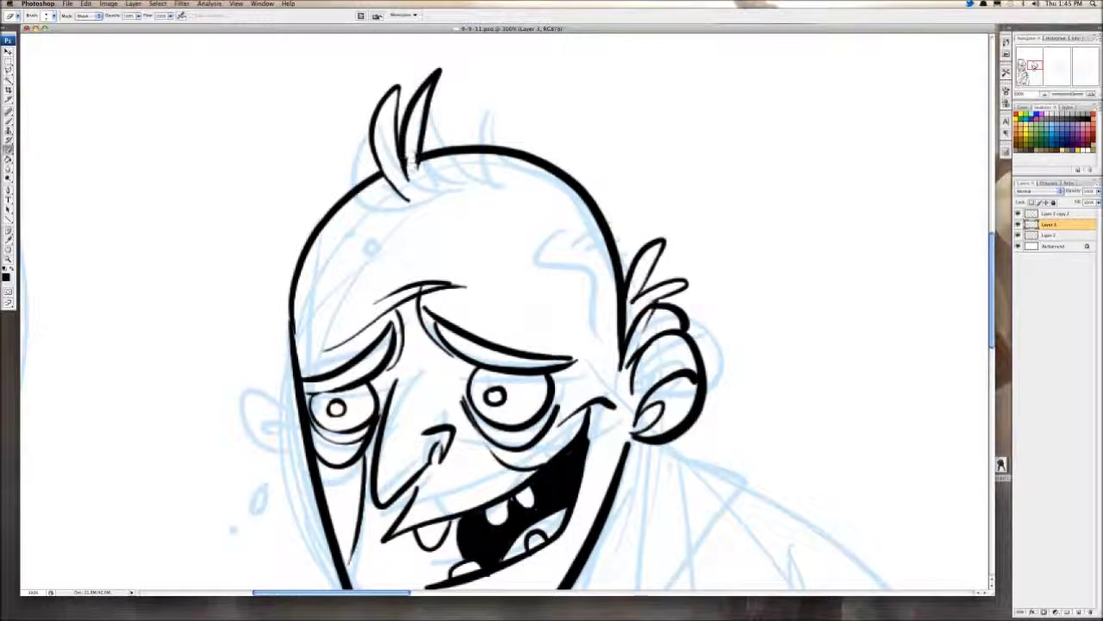
key("b")
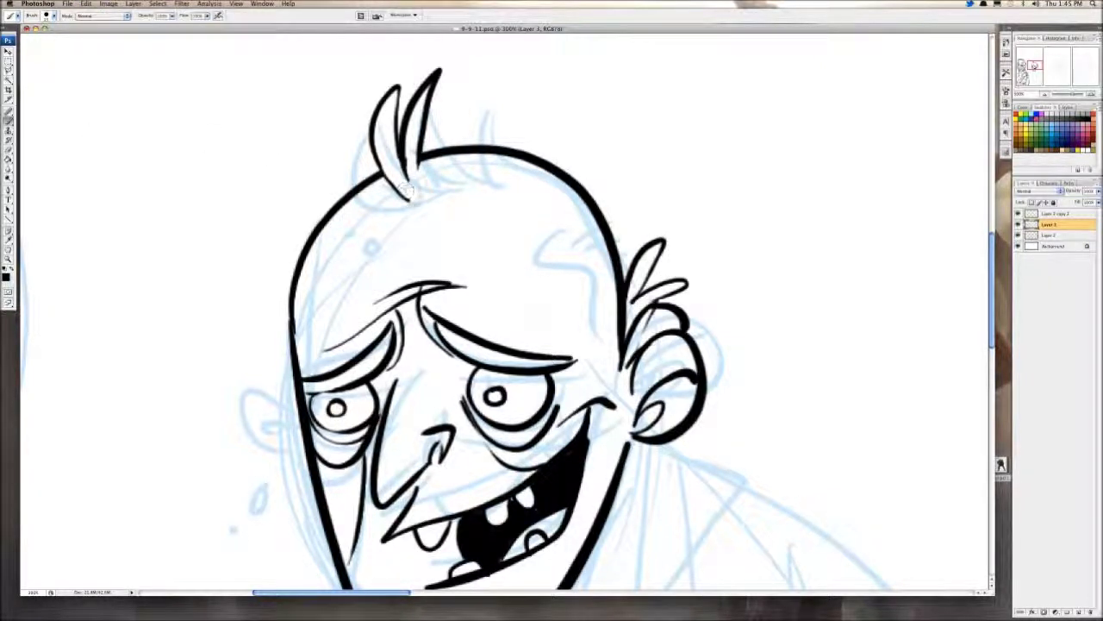
Step: Add shorter hair strands on both sides of the tall strands on the second character's crown
left_click_drag(418, 198, 423, 99)
left_click_drag(361, 177, 372, 172)
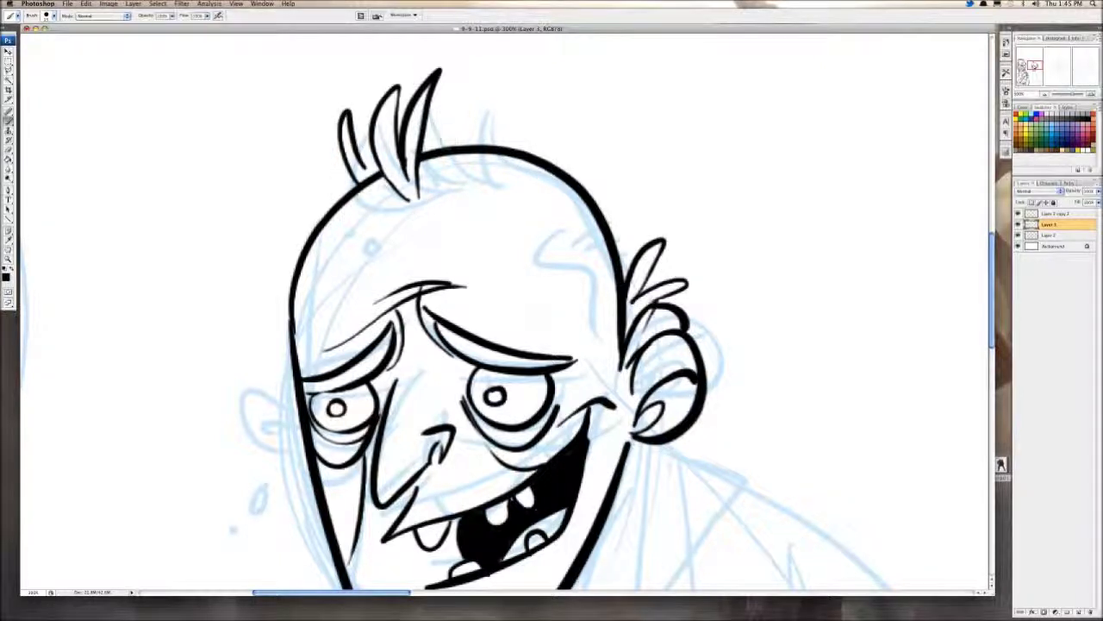
key("super+z")
left_click_drag(342, 123, 362, 181)
left_click_drag(446, 146, 481, 144)
left_click_drag(491, 241, 534, 146)
Step: Ink thin stray hairs sticking out from the skull's left side and a few short strokes on the upper forehead
left_click_drag(364, 176, 276, 167)
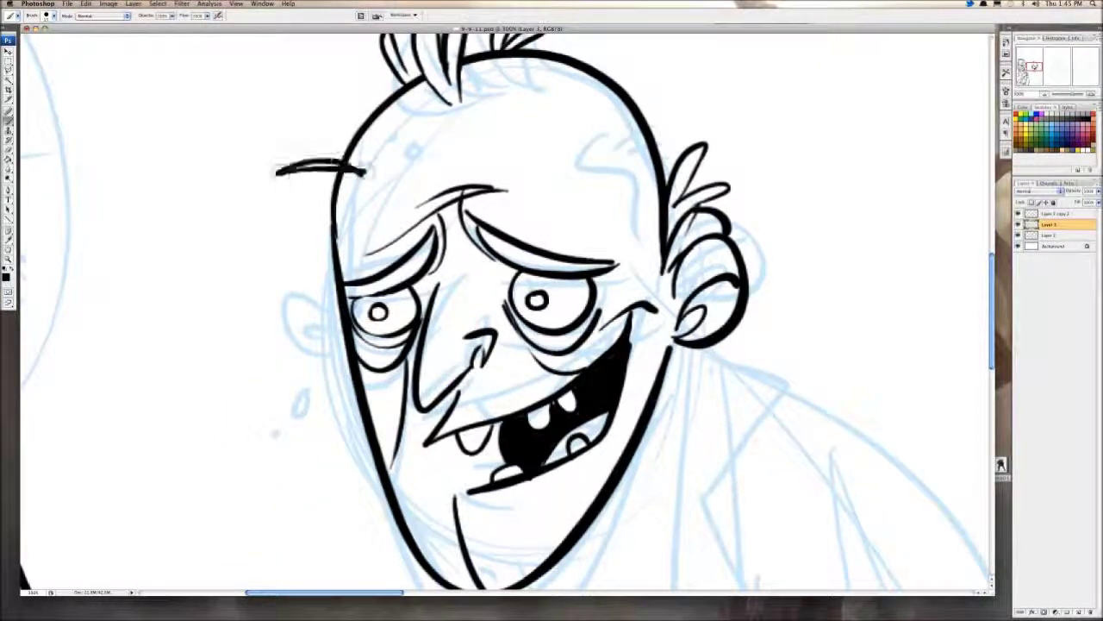
key("super+z")
mouse_move(371, 154)
left_mouse_down()
mouse_move(296, 139)
mouse_move(296, 159)
left_mouse_up()
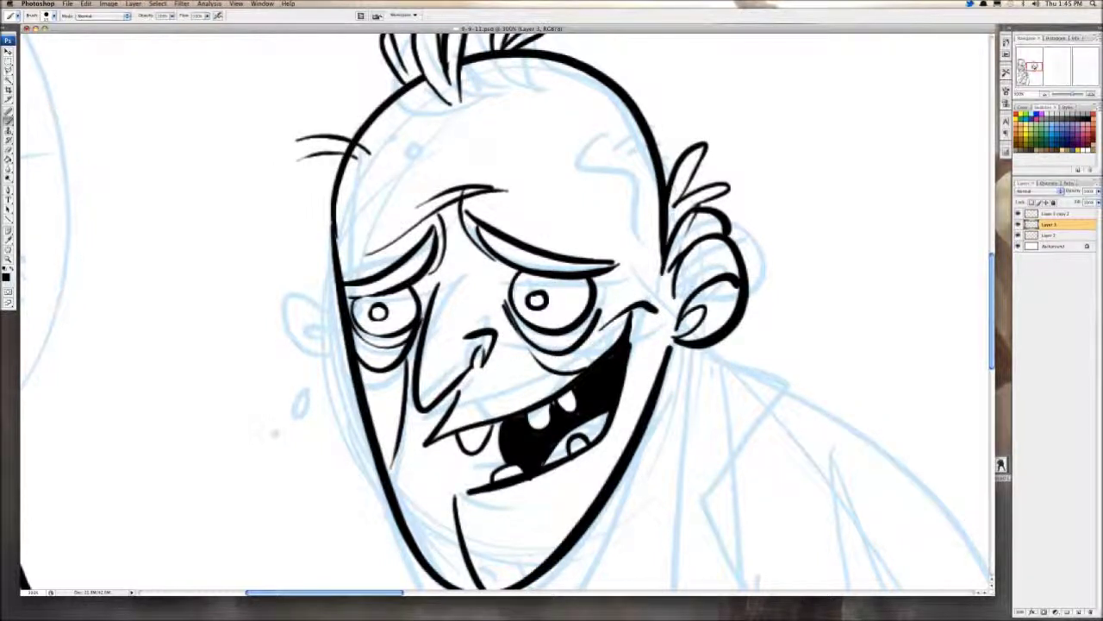
left_click_drag(373, 155, 349, 112)
left_click_drag(524, 148, 525, 112)
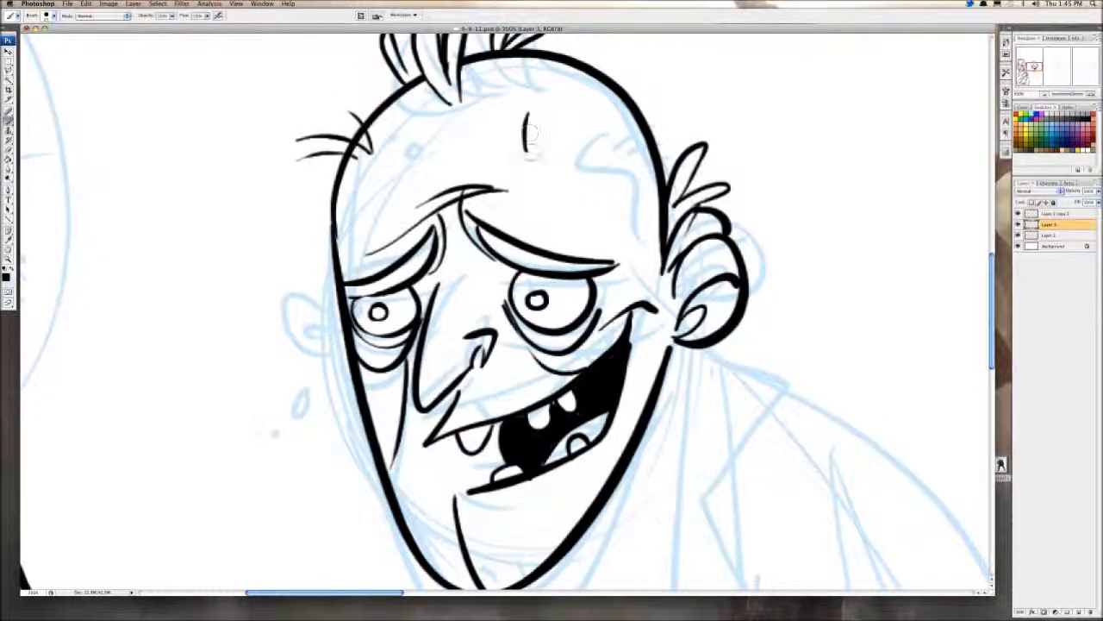
scroll(414, 195, "up", 2)
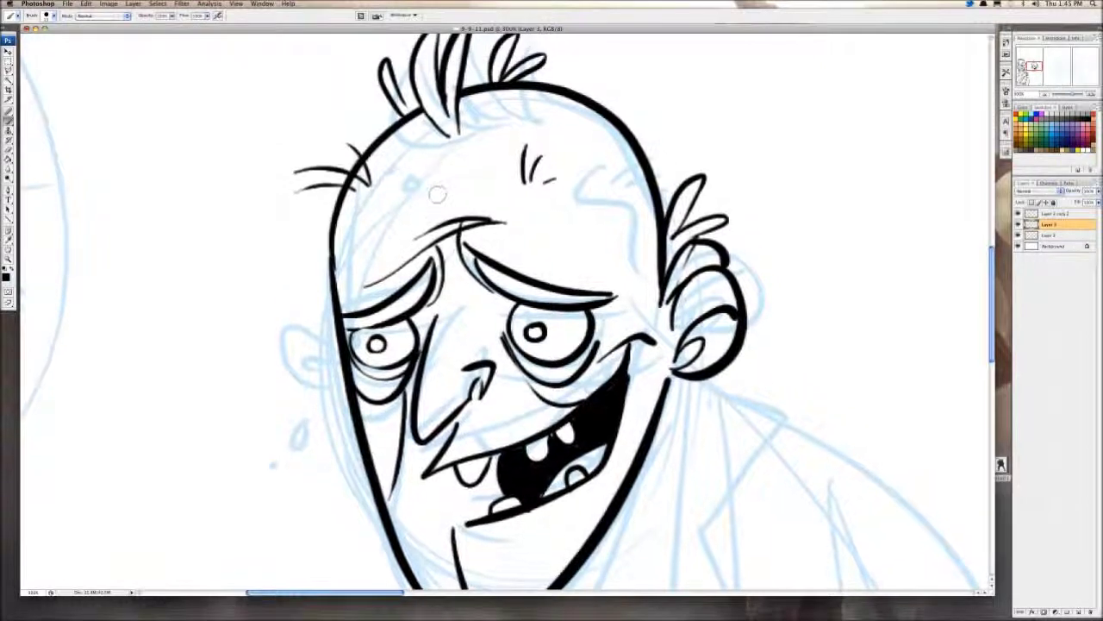
Step: Try to ink the hairline down the second character's right temple
mouse_move(631, 299)
left_mouse_down()
mouse_move(601, 155)
mouse_move(606, 125)
left_mouse_up()
key("super+z")
left_click_drag(611, 255, 600, 136)
key("ctrl+z")
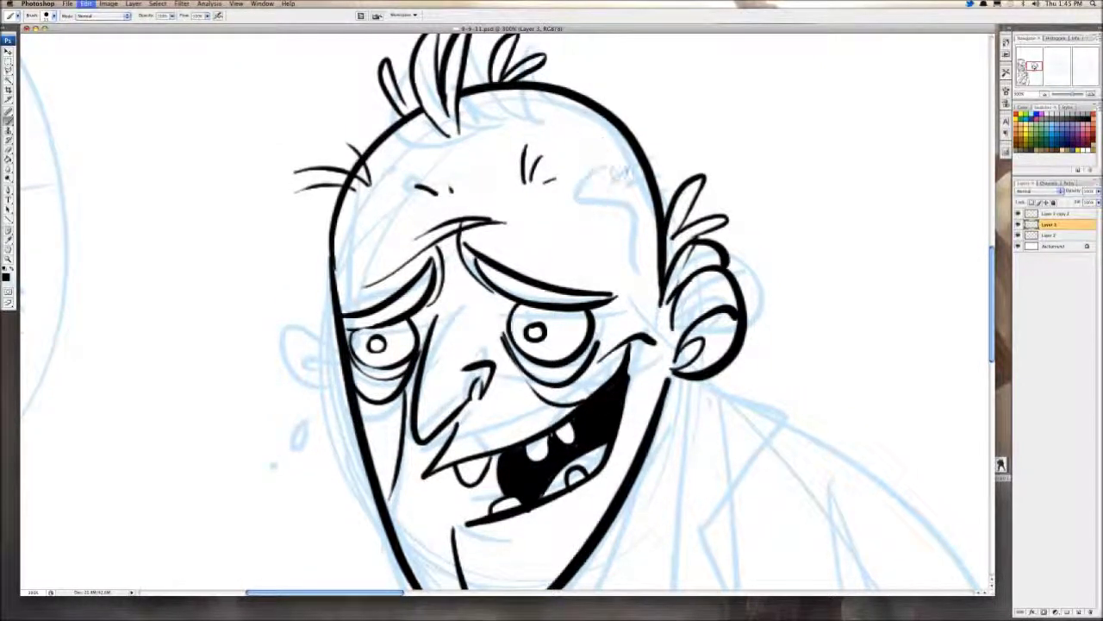
Step: Ink a small oval mole on the right of the forehead and scattered dot spots on both sides
left_click_drag(595, 186, 593, 188)
left_click(576, 200)
left_click(379, 227)
left_click(368, 256)
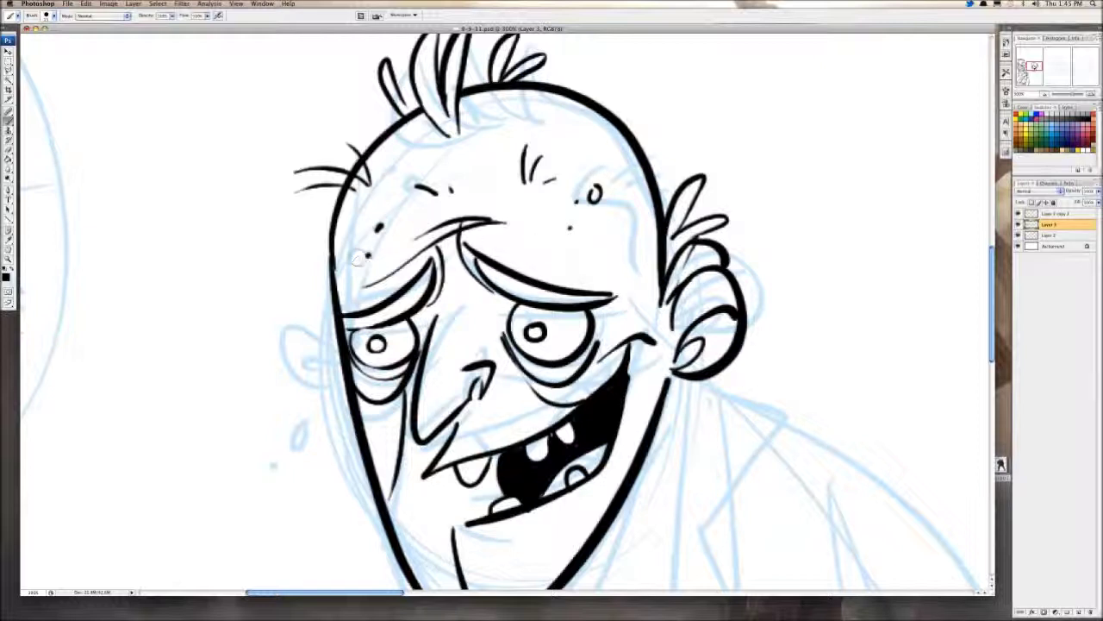
left_click(351, 234)
Step: Ink the second character's left ear outline behind the face, with curved lines for its inner folds
scroll(351, 235, "down", 5)
left_click_drag(342, 226, 346, 286)
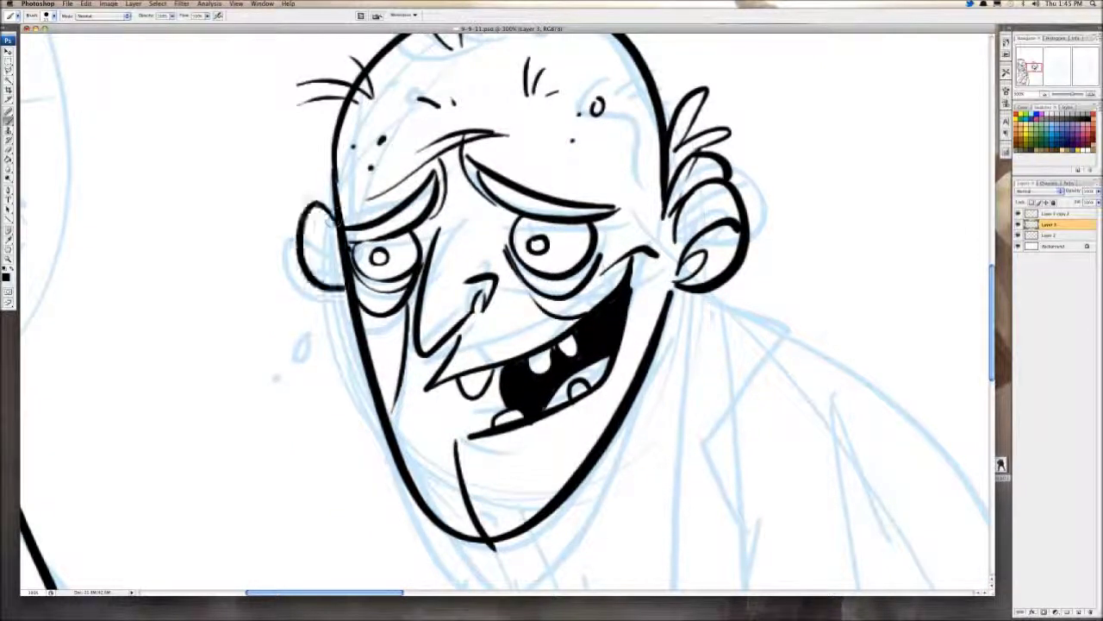
mouse_move(322, 245)
left_mouse_down()
mouse_move(340, 274)
mouse_move(343, 261)
left_mouse_up()
key("super+z")
left_click_drag(304, 224, 337, 253)
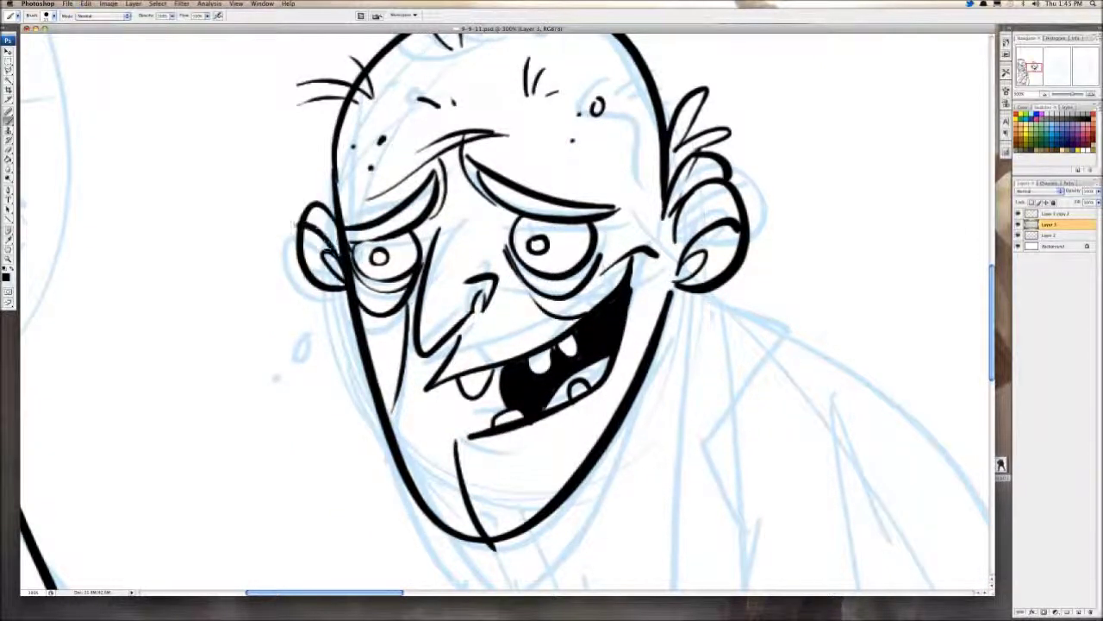
Step: Examine the second character's inked head in the whole strip and again up close
key("super+minus")
key("super+minus")
key("super+minus")
key("super+minus")
key("super+minus")
key("super+minus")
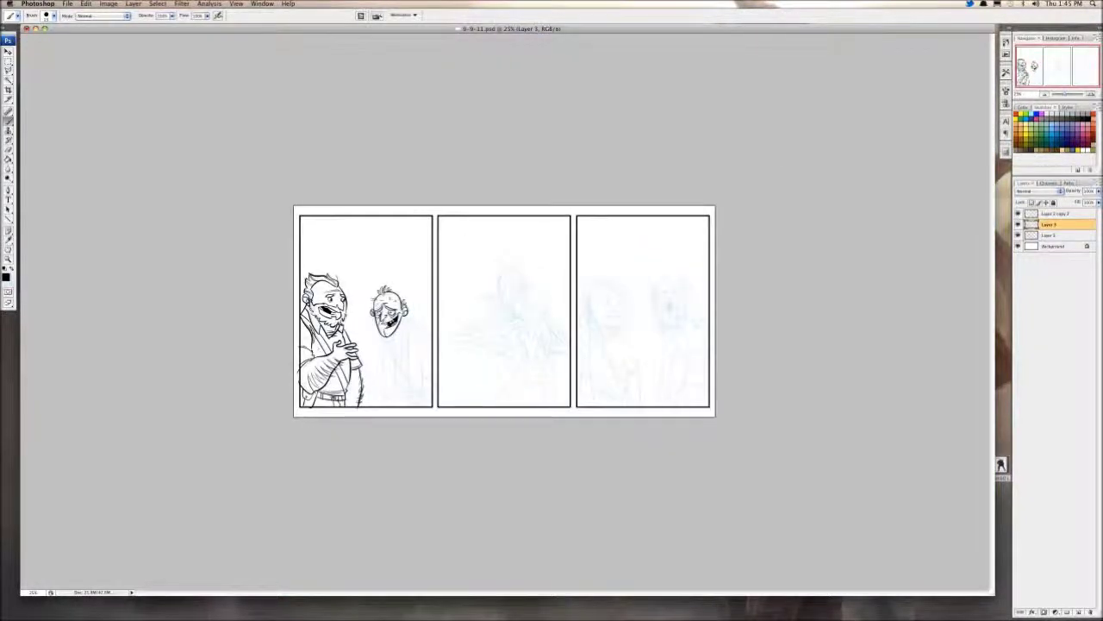
key("super+plus")
key("super+plus")
key("super+plus")
key("super+plus")
key("super+plus")
left_click_drag(1039, 66, 1034, 68)
key("super+plus")
scroll(509, 311, "up", 3)
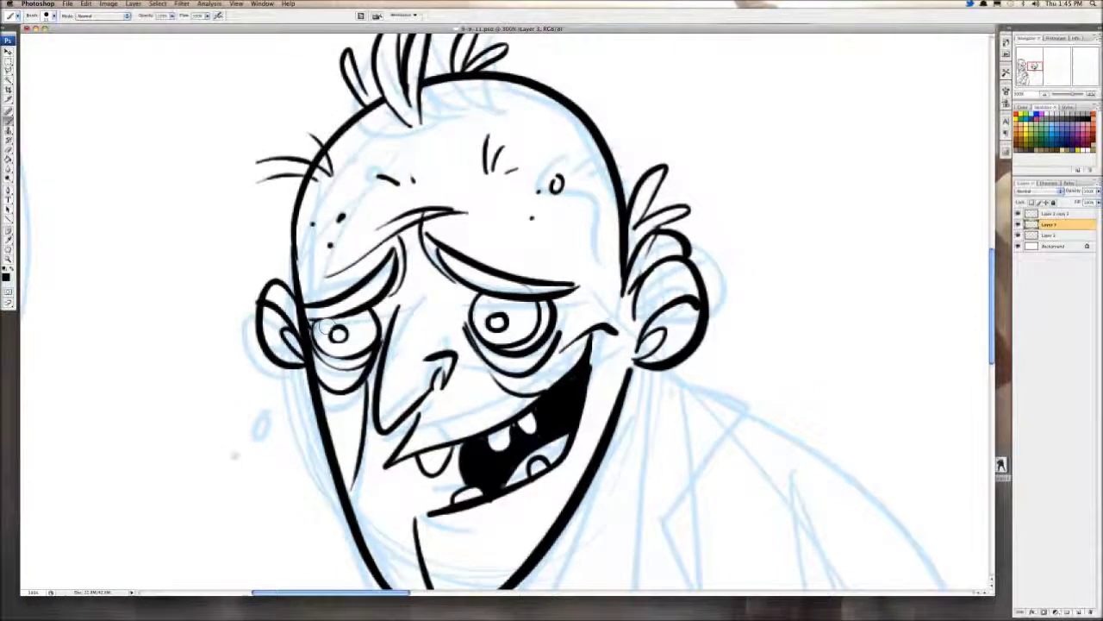
Step: Thicken the outlines of the second character's left and right eyes, removing the extra curve inside the right one
key("super+z")
key("super+alt+z")
key("super+alt+z")
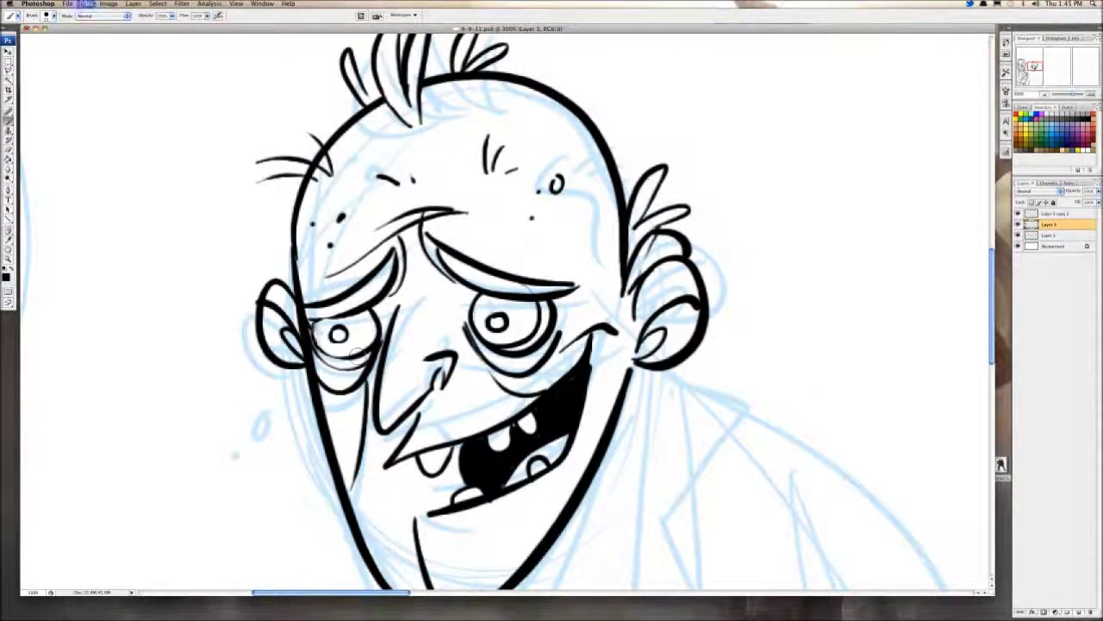
key("super+alt+z")
left_click_drag(314, 323, 377, 329)
key("super+z")
key("super+z")
key("super+z")
key("super+z")
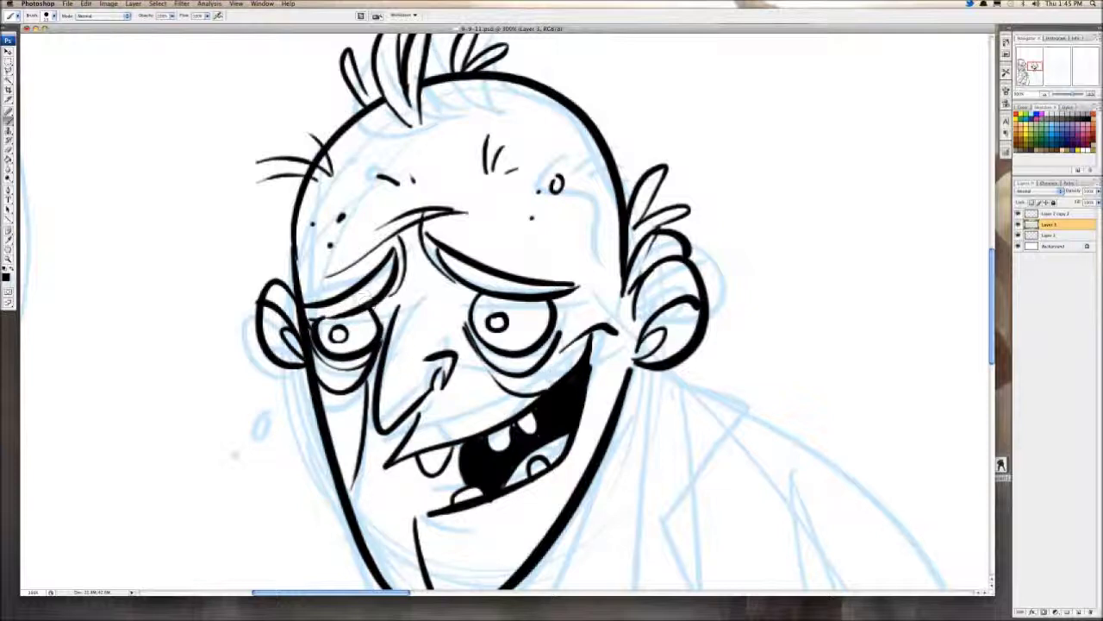
key("super+z")
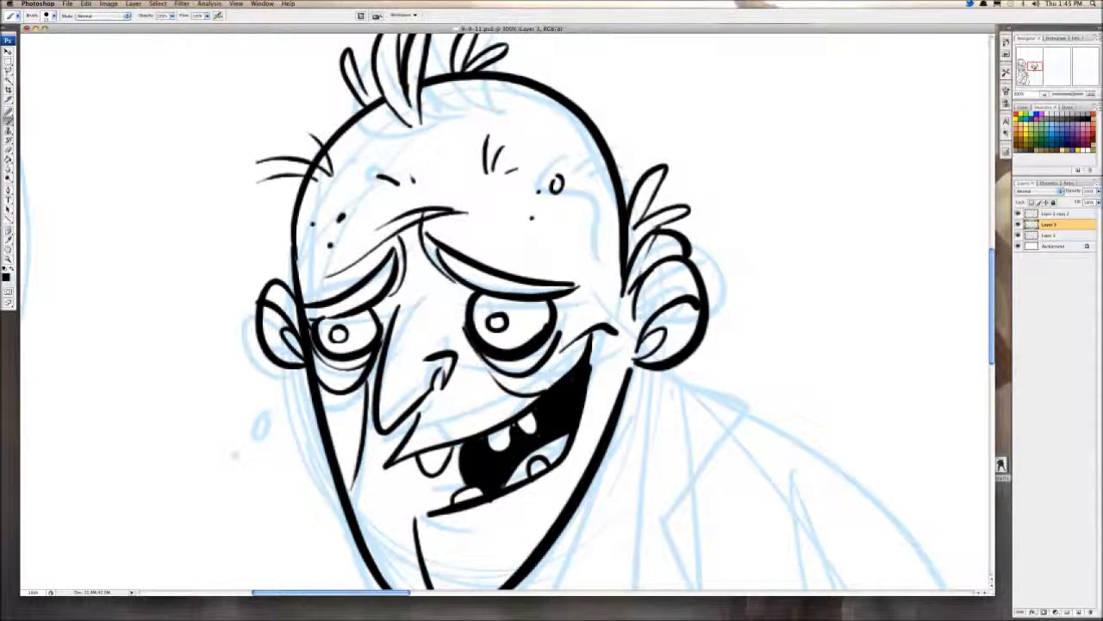
key("super+minus")
key("super+minus")
key("super+minus")
key("super+minus")
key("super+minus")
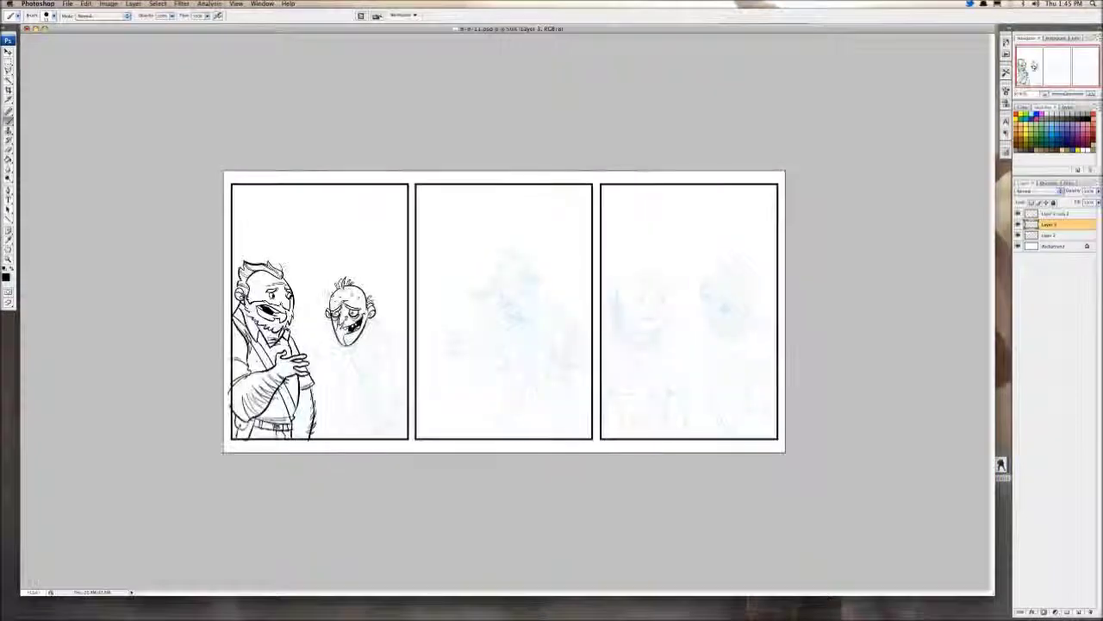
Step: Ink the second character's neck with a long line running down from below the ear and short creases beneath the jaw
key("super+plus")
key("super+plus")
key("super+plus")
key("super+plus")
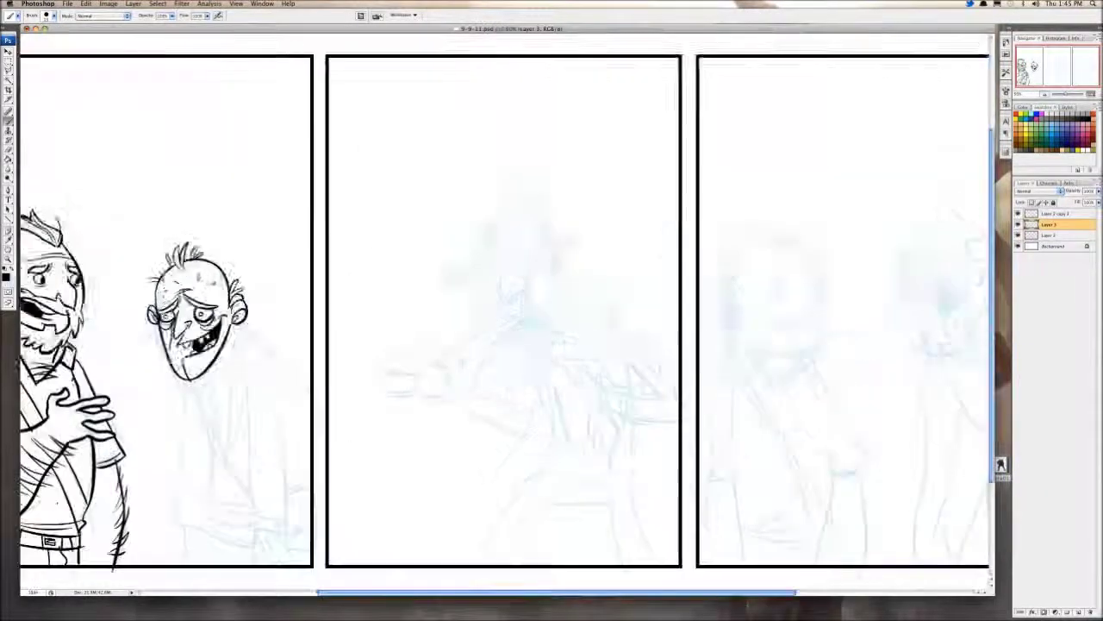
left_click_drag(103, 492, 912, 150)
mouse_move(383, 108)
left_mouse_down()
mouse_move(440, 227)
mouse_move(242, 185)
mouse_move(397, 177)
mouse_move(357, 478)
left_mouse_up()
left_click(425, 243)
left_click(423, 262)
left_click(402, 209)
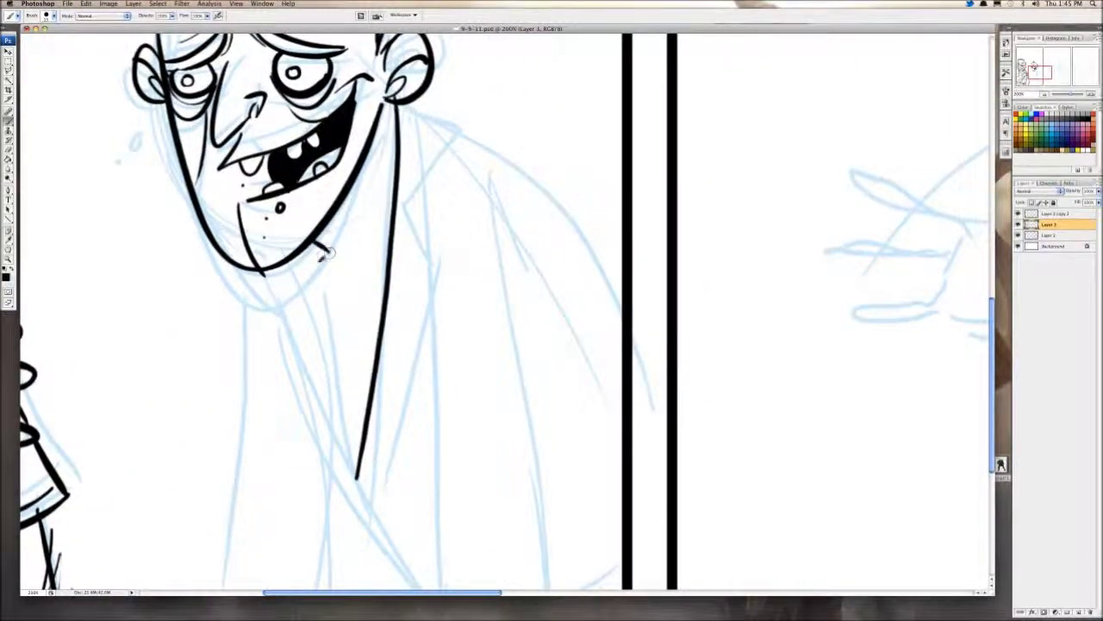
key("super+z")
mouse_move(329, 253)
left_mouse_down()
mouse_move(376, 167)
mouse_move(365, 211)
mouse_move(383, 114)
left_mouse_up()
key("super+z")
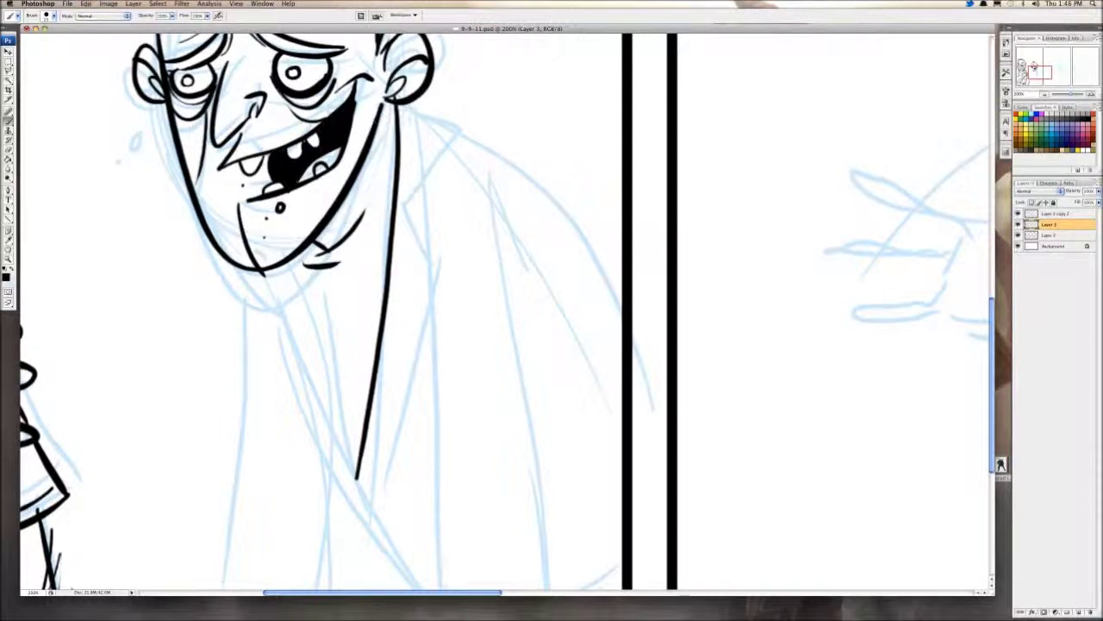
Step: Ink the second character's open coat collar with pointed lapels meeting in a V, plus a curved neckline and mole on the chest
mouse_move(362, 169)
left_mouse_down()
mouse_move(314, 245)
mouse_move(350, 474)
left_mouse_up()
mouse_move(400, 103)
left_mouse_down()
mouse_move(466, 128)
mouse_move(402, 219)
left_mouse_up()
mouse_move(465, 253)
left_mouse_down()
mouse_move(351, 509)
mouse_move(246, 305)
left_mouse_up()
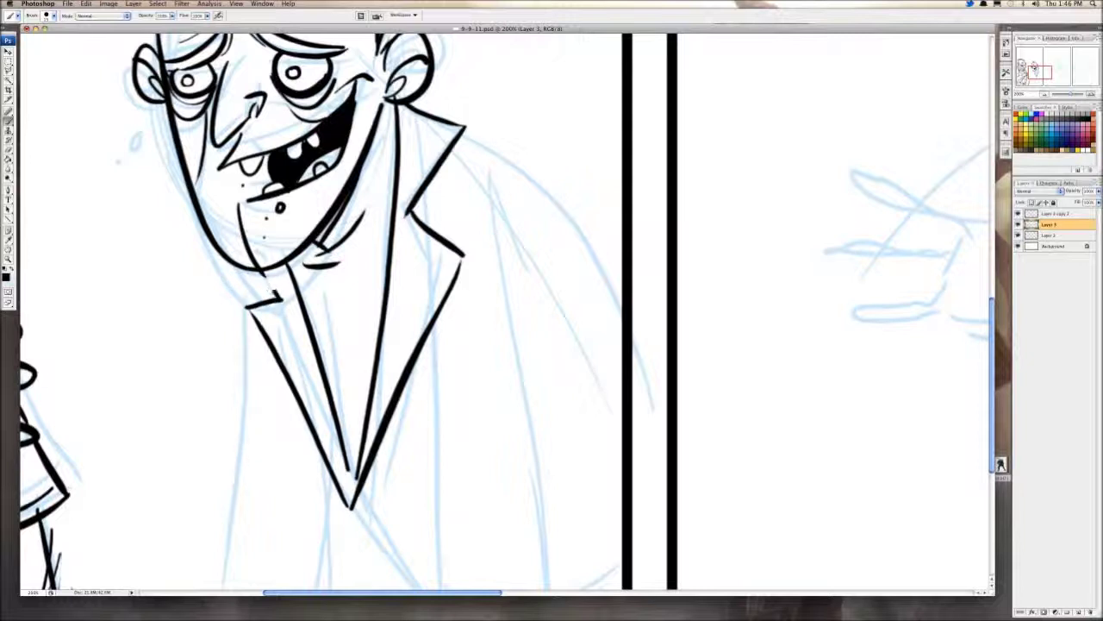
left_click_drag(280, 300, 263, 270)
left_click_drag(313, 327, 380, 357)
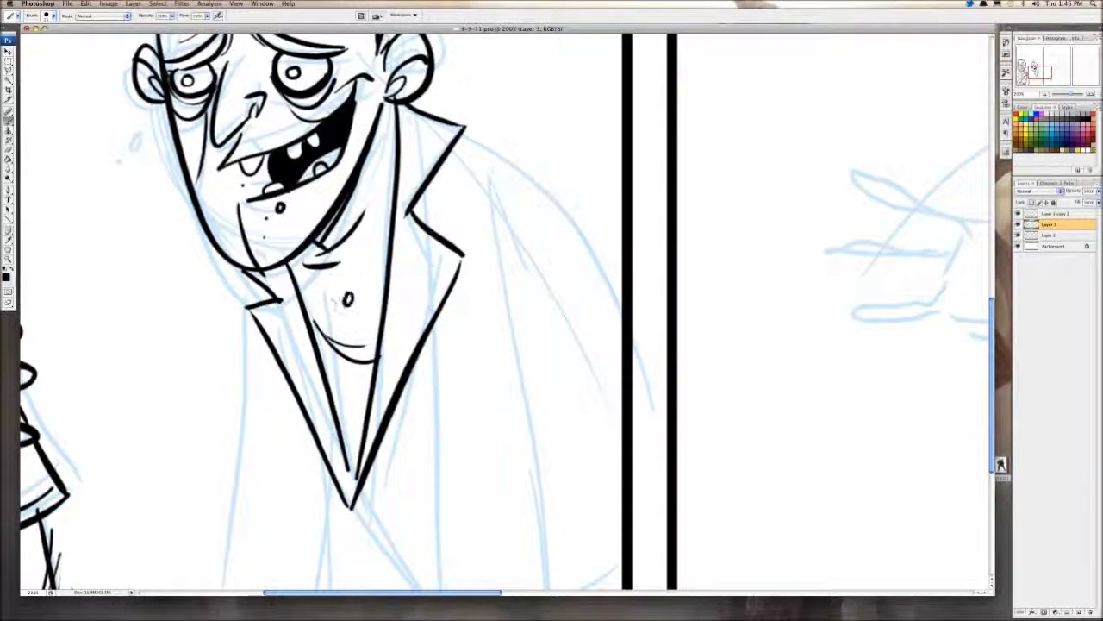
Step: Ink the second character's sloping right shoulder, the left arm's outer edge and both long edges of the right sleeve
mouse_move(485, 163)
left_mouse_down()
mouse_move(437, 214)
mouse_move(503, 205)
mouse_move(575, 336)
left_mouse_up()
left_click_drag(431, 345, 509, 242)
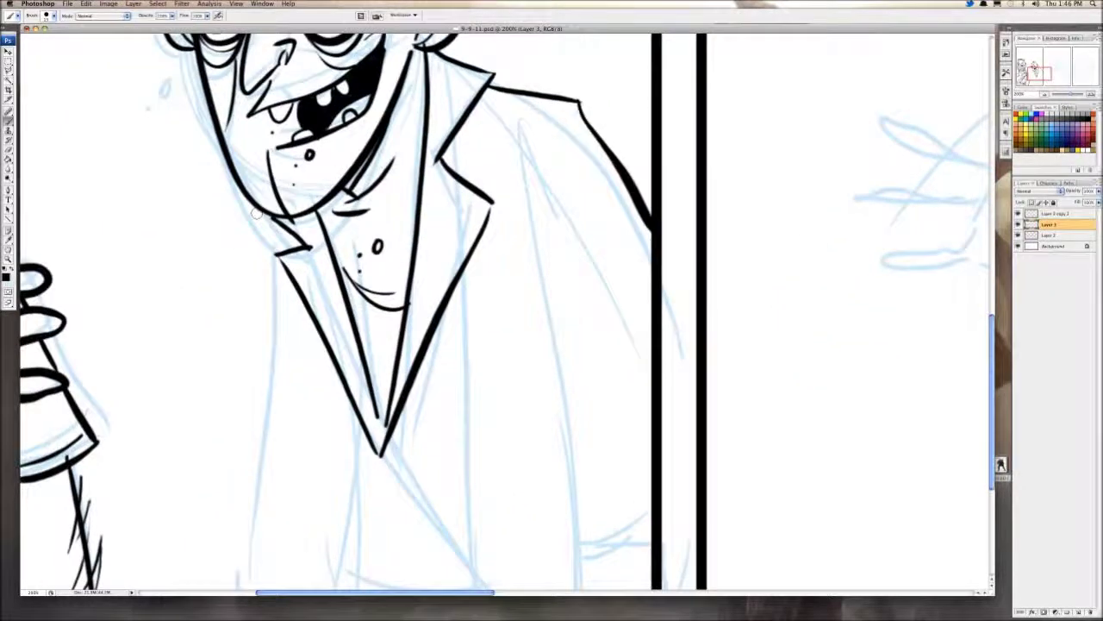
left_click_drag(262, 209, 234, 460)
left_click_drag(413, 362, 417, 214)
mouse_move(475, 129)
left_mouse_down()
mouse_move(472, 521)
mouse_move(608, 510)
mouse_move(579, 388)
mouse_move(560, 106)
mouse_move(558, 228)
left_mouse_up()
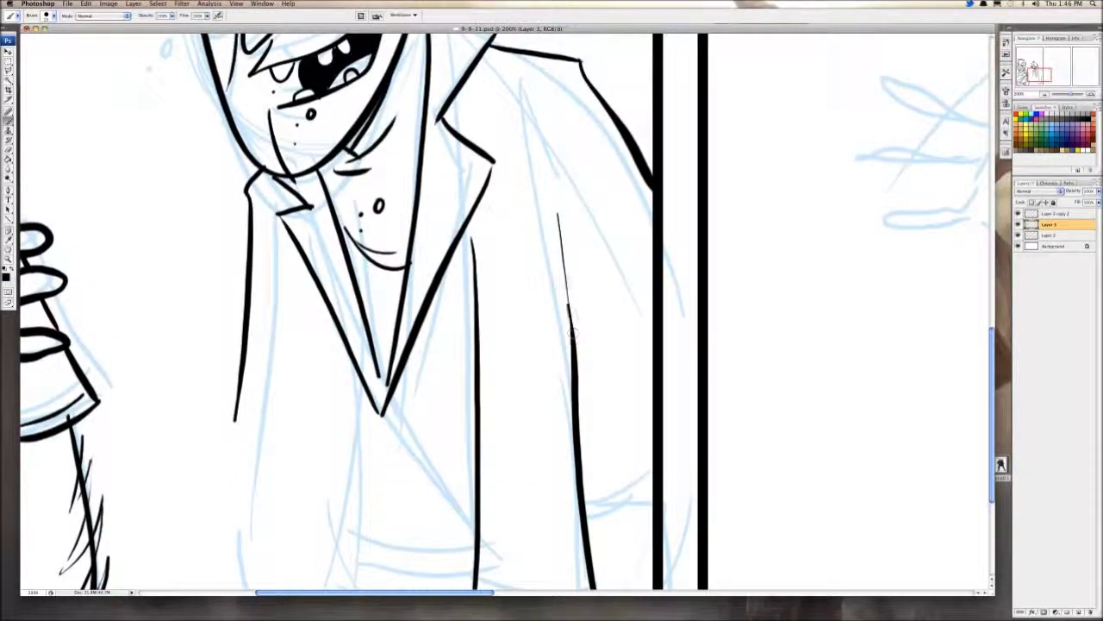
Step: Ink curved fabric folds near the right armpit and a seam line across the shoulder beside the collar
mouse_move(572, 332)
left_mouse_down()
mouse_move(561, 196)
mouse_move(568, 116)
left_mouse_up()
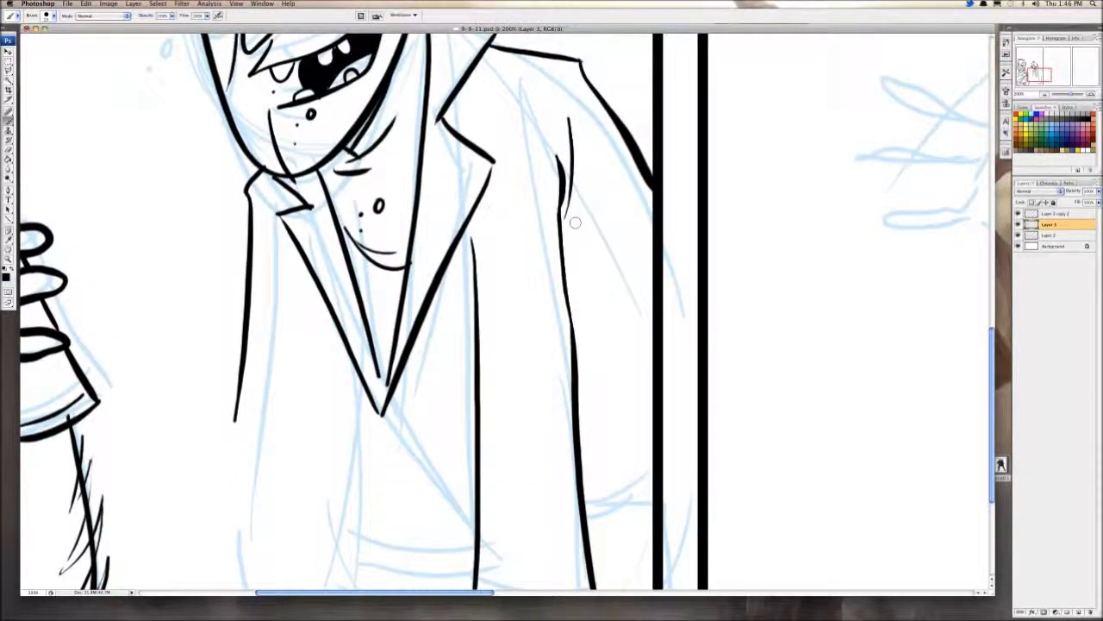
left_click_drag(575, 223, 585, 184)
left_click_drag(475, 137, 566, 67)
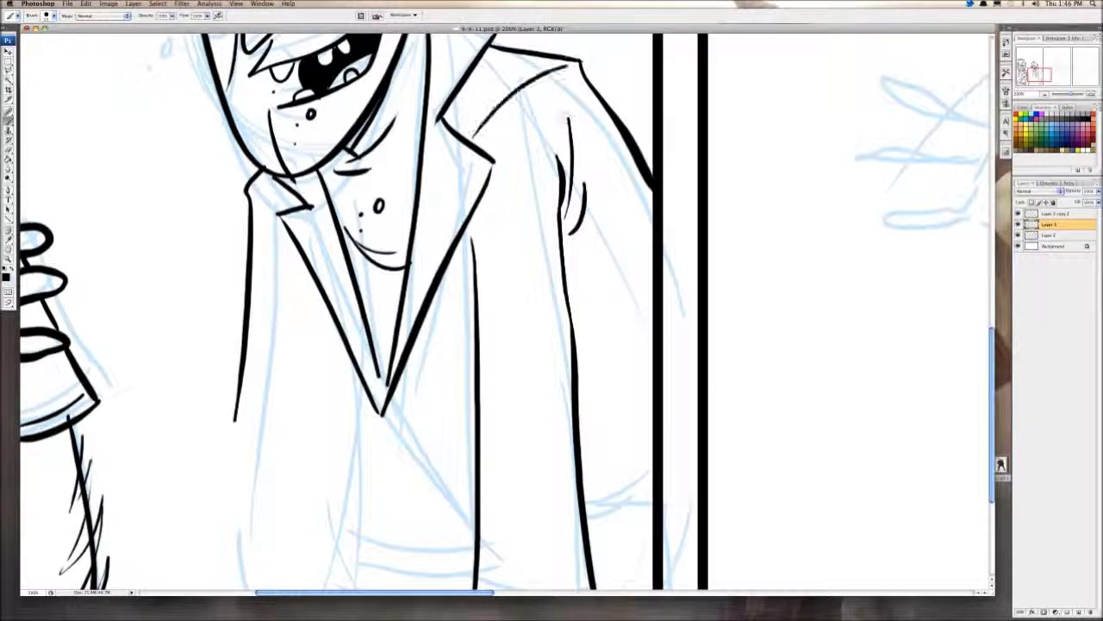
mouse_move(529, 206)
left_mouse_down()
mouse_move(485, 338)
mouse_move(534, 186)
left_mouse_up()
Step: Close the right sleeve with a curved hem and ink two crease lines across its elbow
scroll(534, 185, "down", 5)
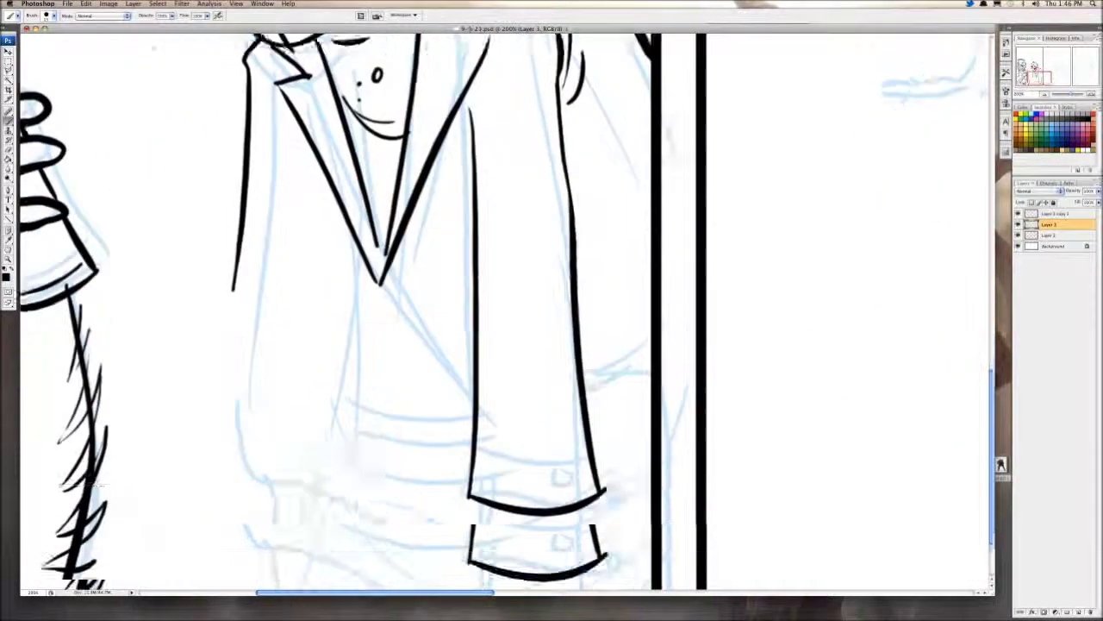
left_click_drag(454, 214, 554, 226)
left_click_drag(456, 216, 553, 195)
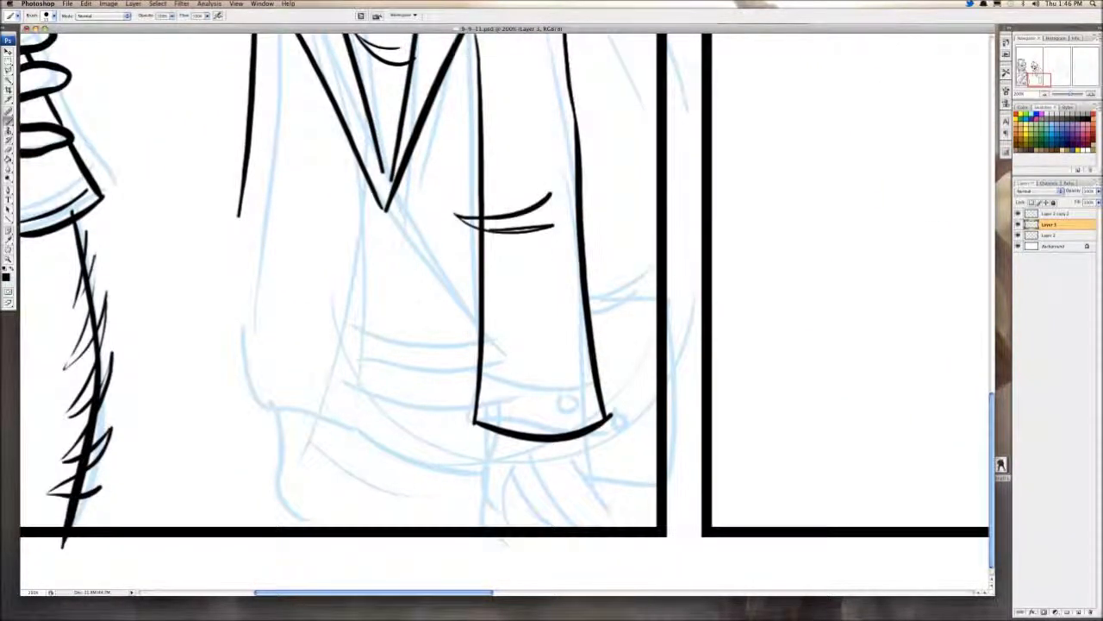
Step: Ink the right sleeve's cuff with a curved line above the hem and a small round button
scroll(539, 260, "down", 1)
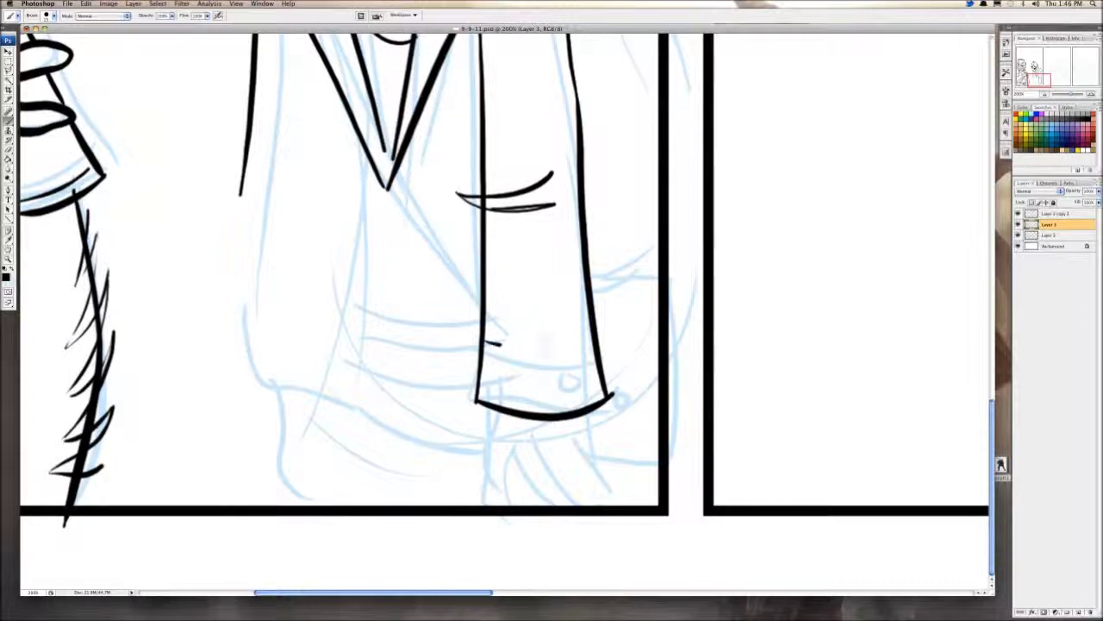
left_click_drag(500, 343, 591, 332)
key("ctrl+z")
left_click_drag(480, 344, 593, 334)
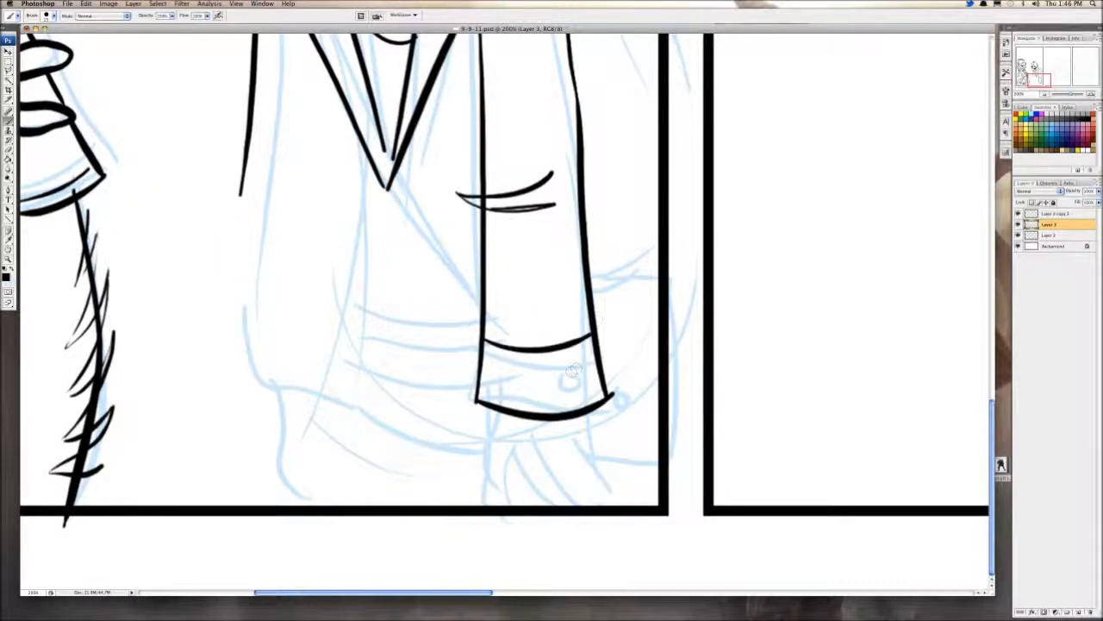
left_click_drag(572, 370, 567, 375)
key("ctrl+z")
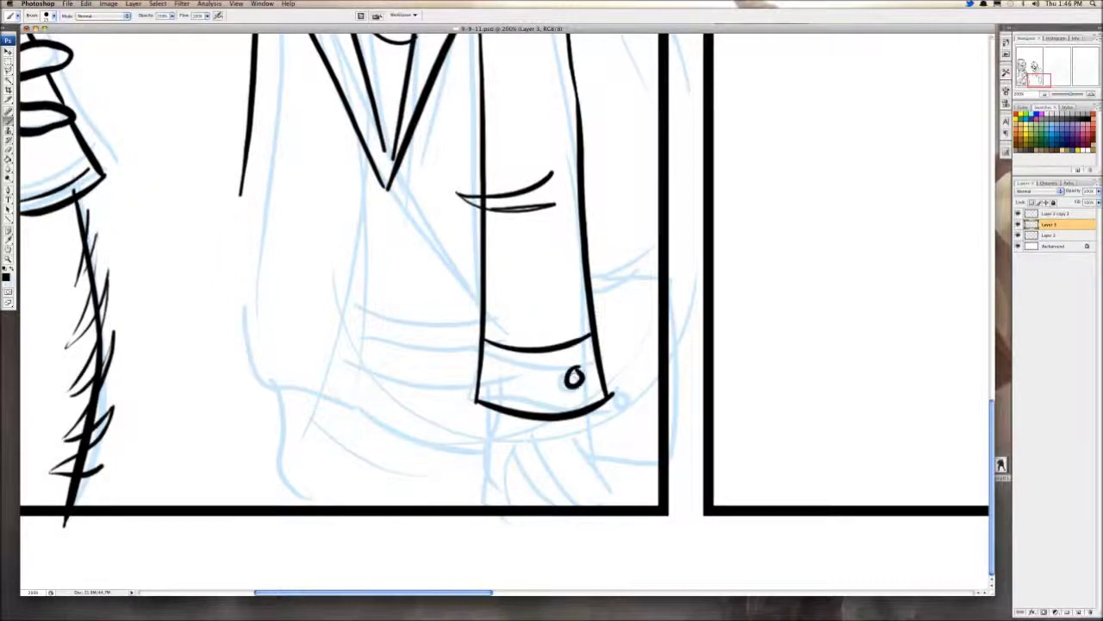
Step: Ink the second character's right hand hanging below the cuff, with wrist, fingers and thumb outlines
left_click_drag(498, 410, 489, 502)
left_click_drag(512, 459, 517, 504)
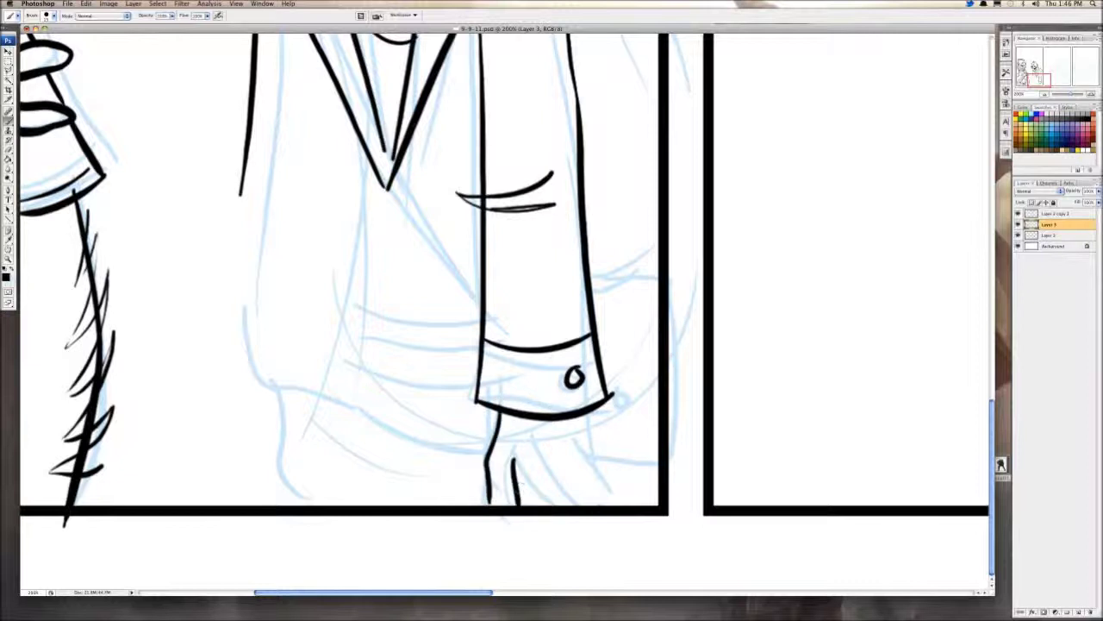
left_click_drag(524, 458, 528, 504)
mouse_move(548, 444)
left_mouse_down()
mouse_move(549, 490)
mouse_move(569, 492)
mouse_move(568, 481)
mouse_move(600, 503)
mouse_move(606, 493)
mouse_move(582, 465)
left_mouse_up()
left_click_drag(591, 412, 583, 463)
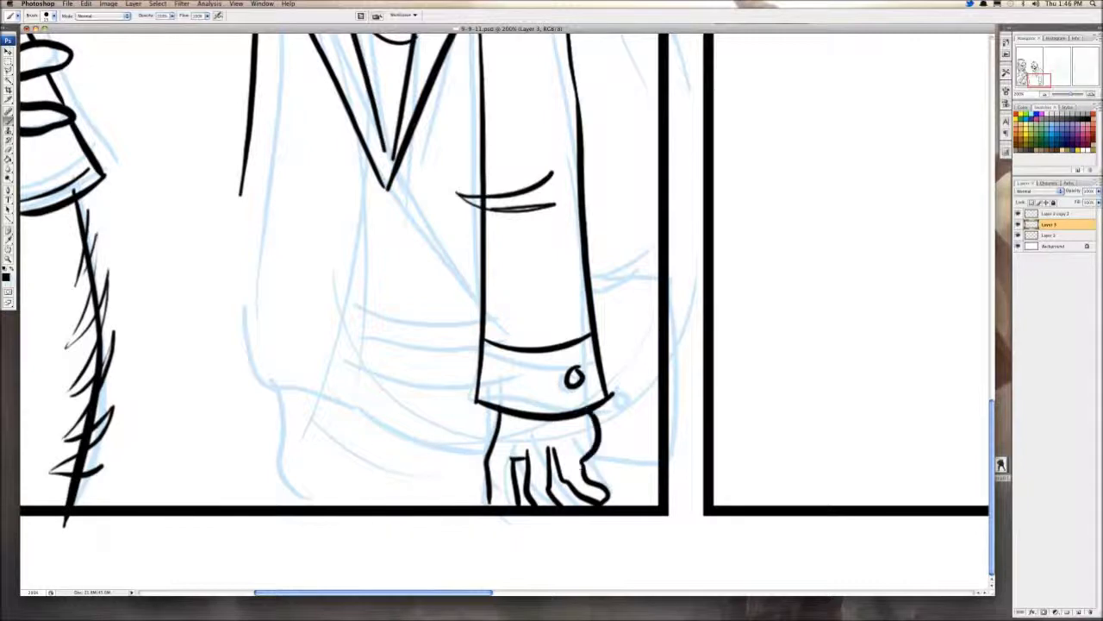
Step: Ink the torso's left side down from the lapel to a ragged edge, joined to a curved waistline
scroll(505, 311, "up", 3)
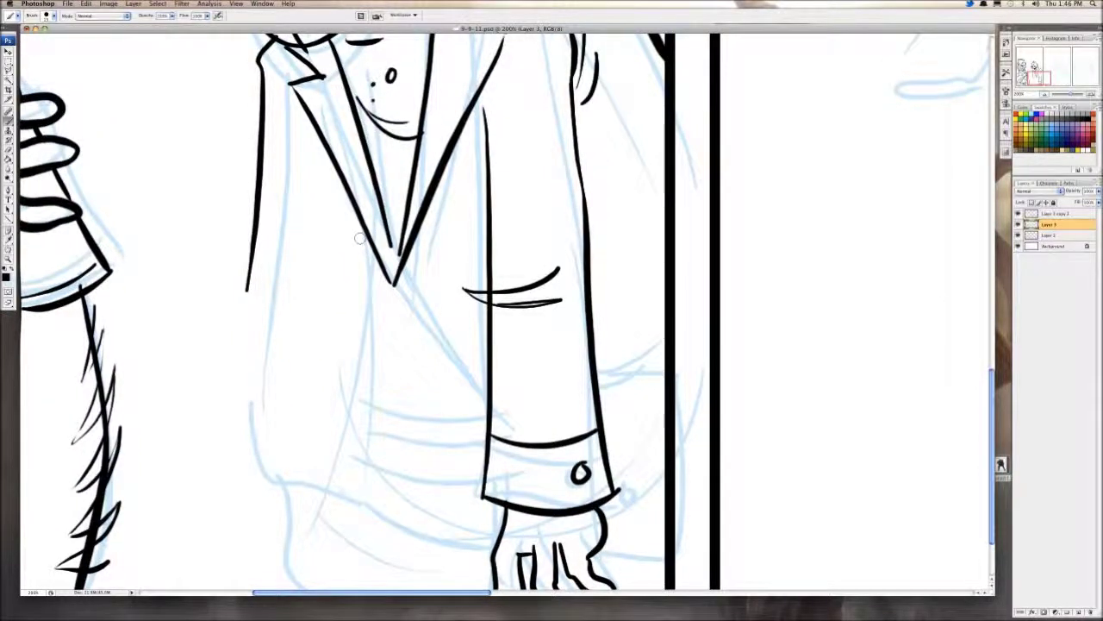
left_click_drag(318, 138, 349, 263)
key("super+z")
mouse_move(304, 123)
left_mouse_down()
mouse_move(371, 356)
mouse_move(362, 406)
mouse_move(487, 433)
left_mouse_up()
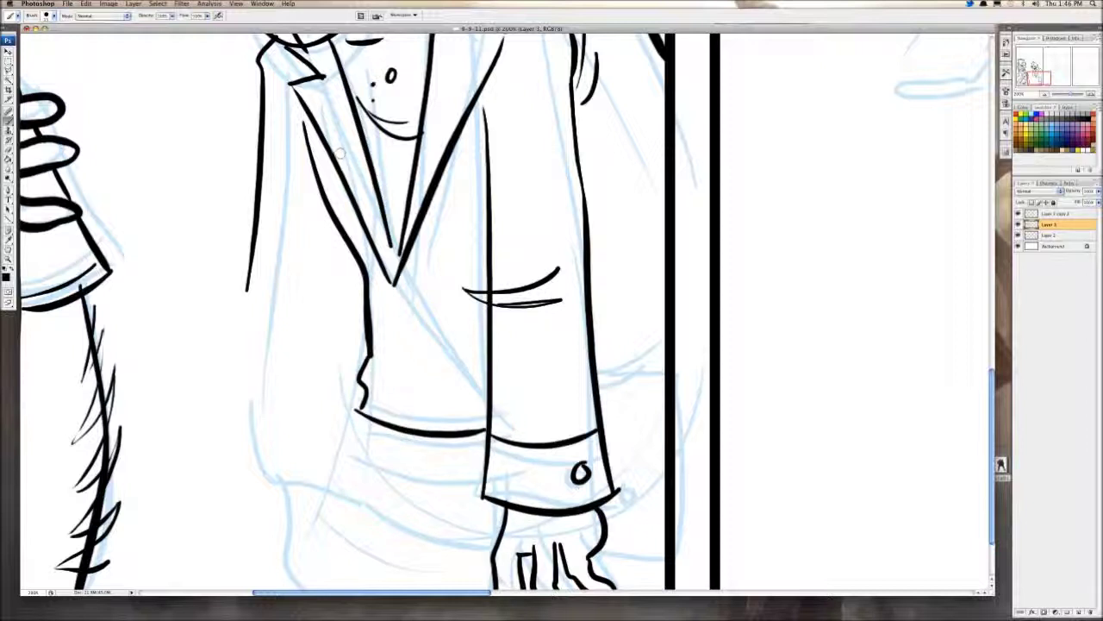
mouse_move(278, 82)
left_mouse_down()
mouse_move(434, 351)
mouse_move(393, 286)
mouse_move(401, 321)
left_mouse_up()
key("ctrl+alt+z")
key("ctrl+alt+z")
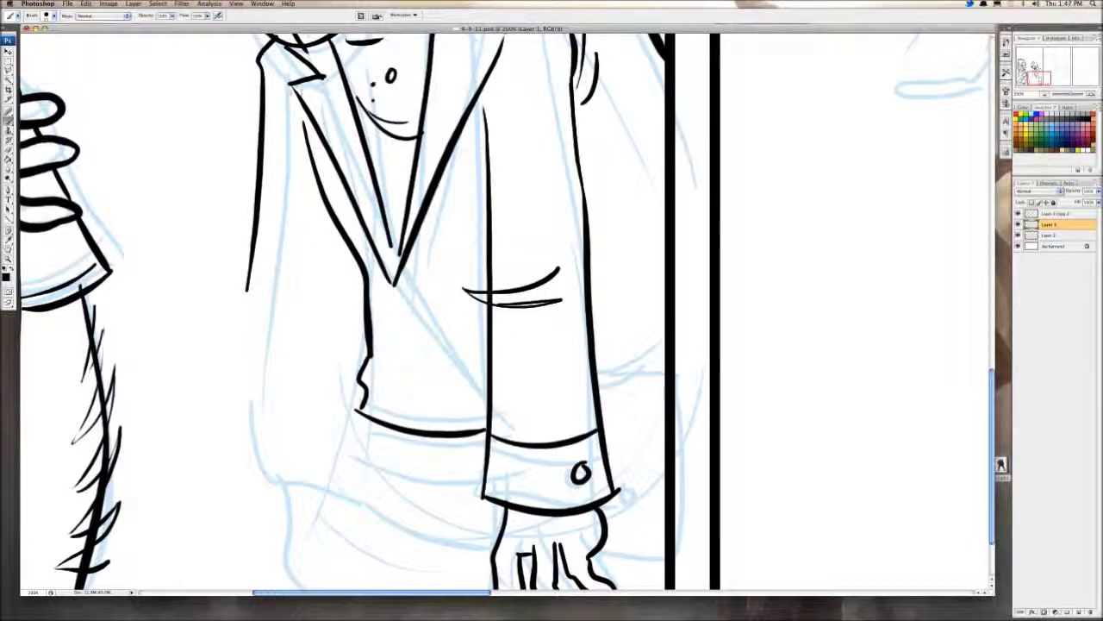
Step: Ink a small collar fold and a two-line diagonal band across the torso, erasing the band's overrun inside the sleeve
left_click_drag(278, 60, 305, 87)
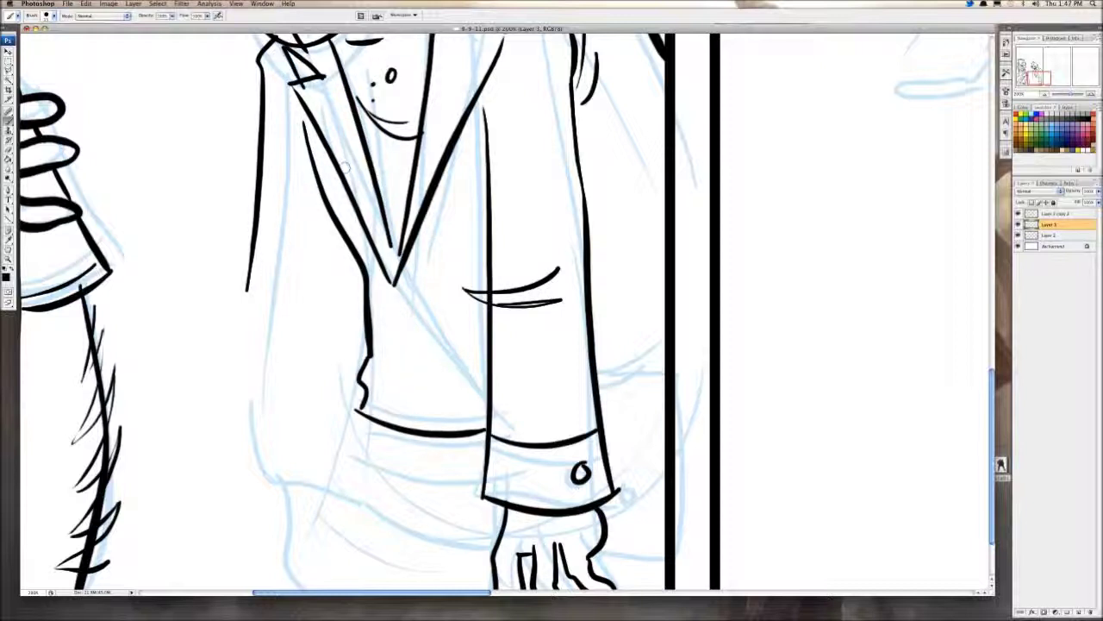
left_click_drag(398, 279, 508, 406)
mouse_move(328, 197)
left_mouse_down()
mouse_move(381, 293)
mouse_move(495, 416)
left_mouse_up()
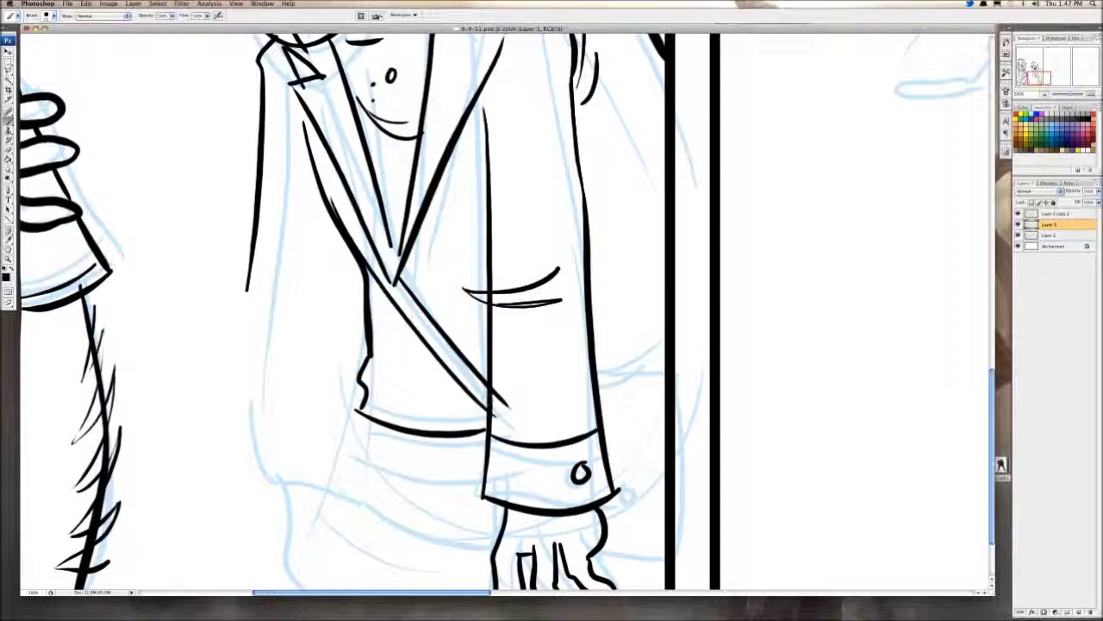
key("e")
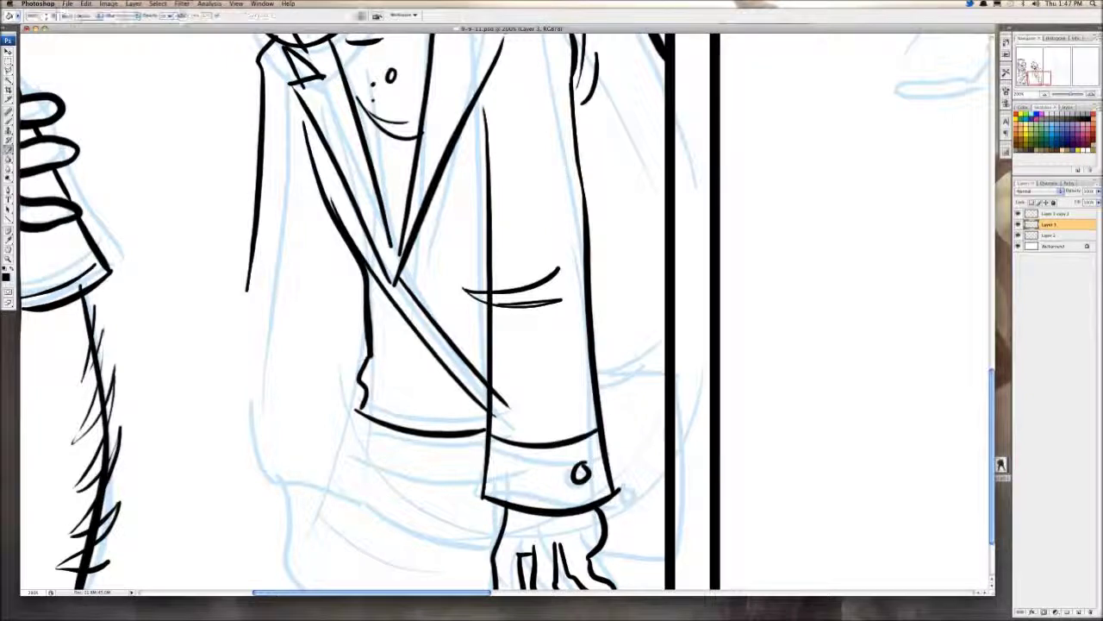
left_click_drag(509, 407, 498, 389)
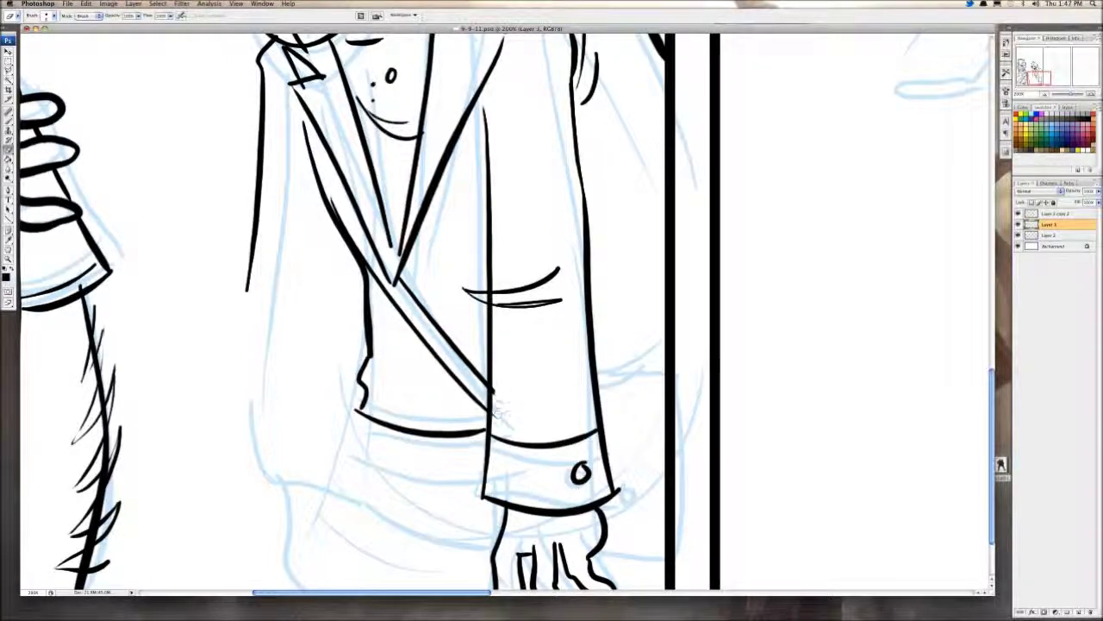
key("b")
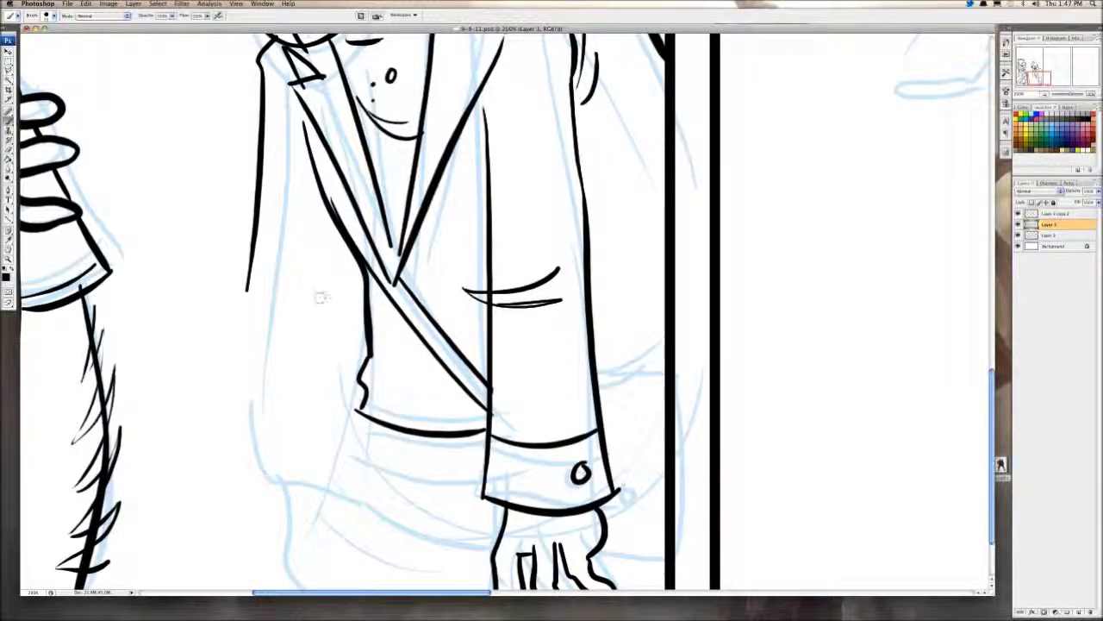
Step: Erase the lapel tip that overlaps the diagonal band and extend the inner neckline to meet the V's point
left_click_drag(368, 232, 416, 308)
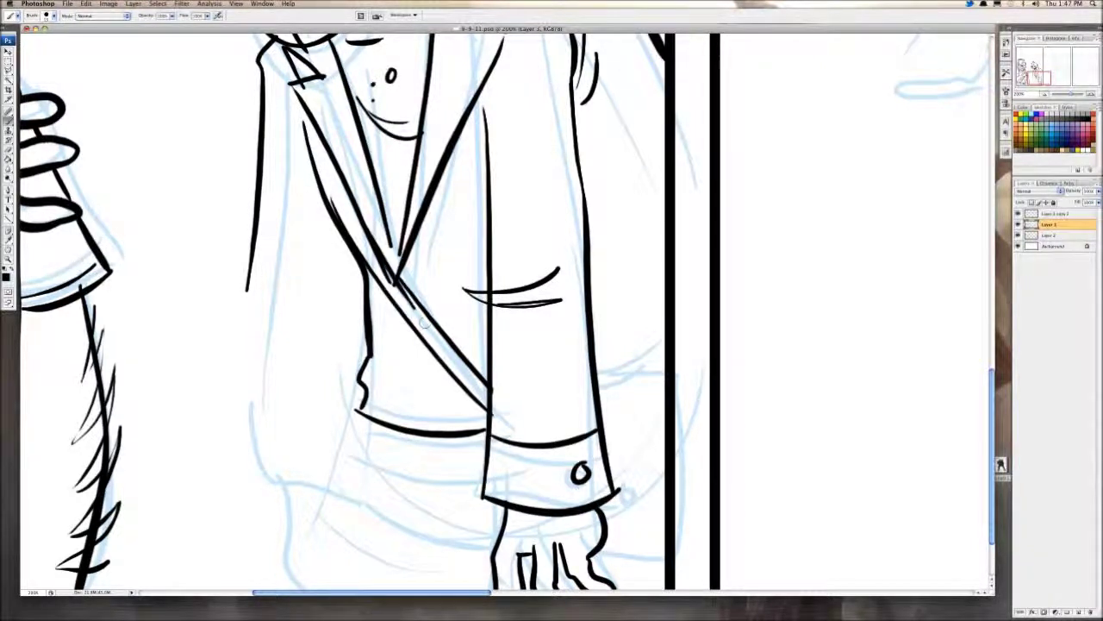
key("super+z")
key("alt+super+z")
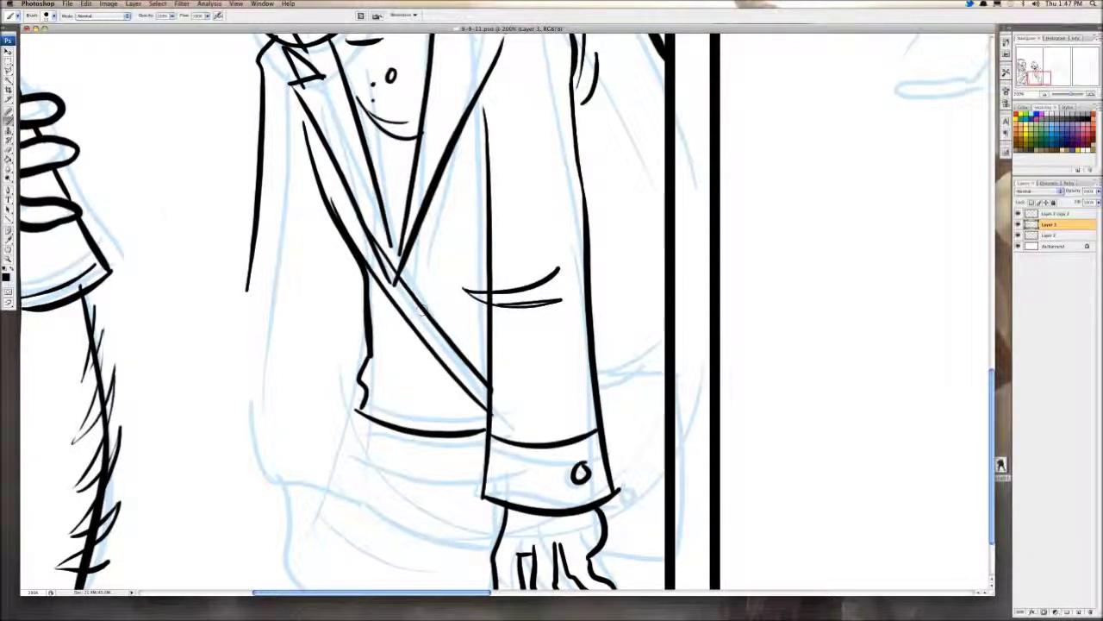
key("e")
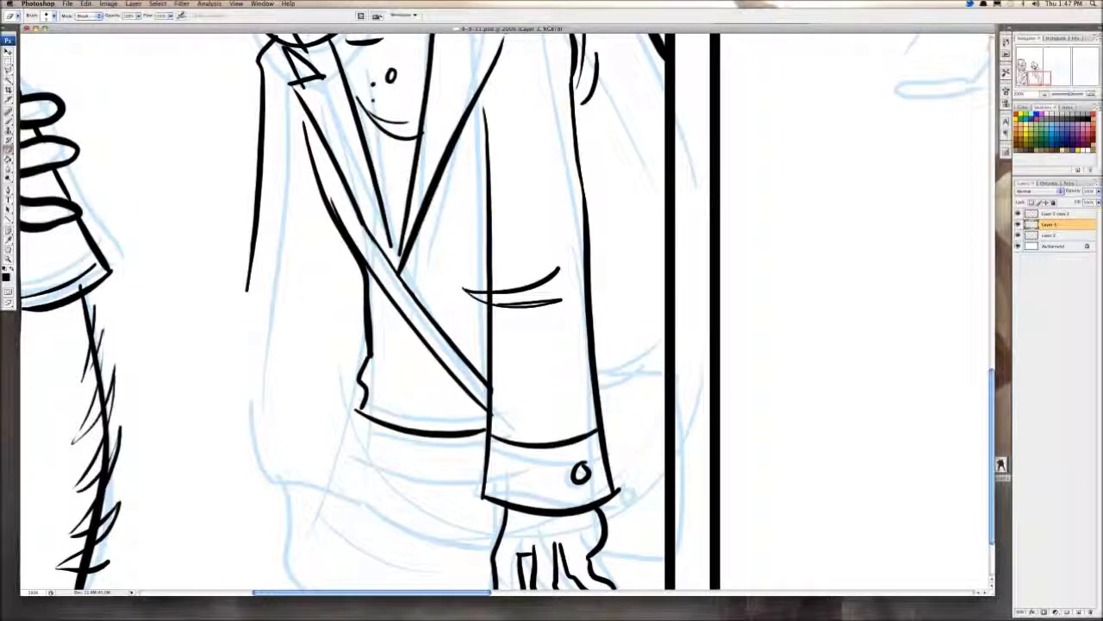
key("b")
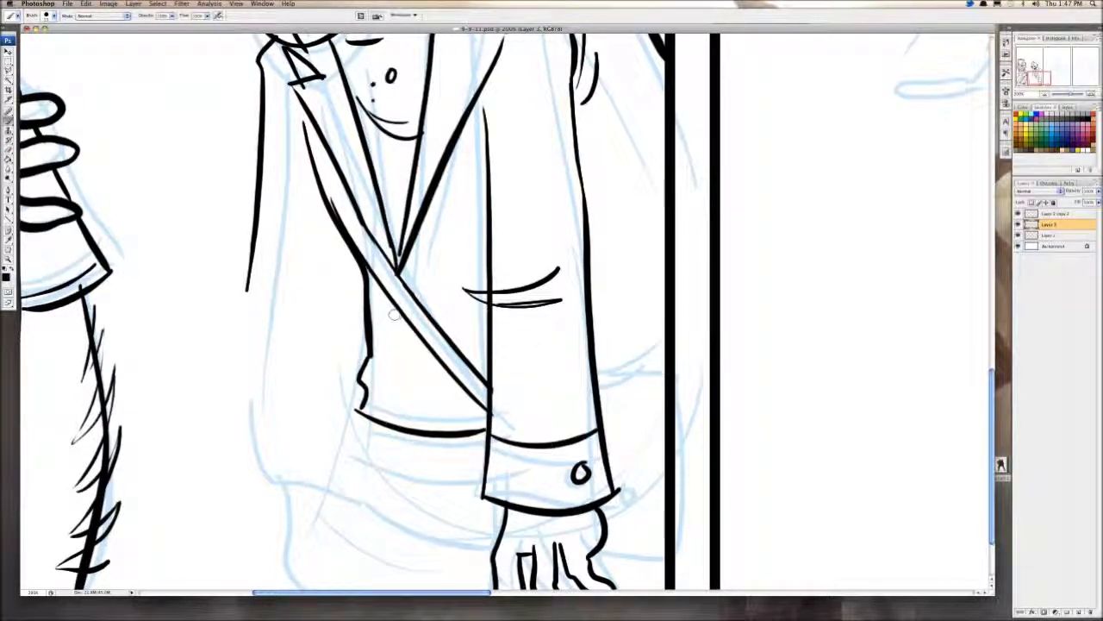
Step: Ink a wavy shirt edge below the diagonal band and thin creases across the waist
mouse_move(398, 310)
left_mouse_down()
mouse_move(405, 372)
mouse_move(391, 423)
left_mouse_up()
mouse_move(351, 368)
left_mouse_down()
mouse_move(439, 392)
mouse_move(390, 392)
left_mouse_up()
mouse_move(360, 369)
left_mouse_down()
mouse_move(454, 379)
mouse_move(435, 503)
mouse_move(485, 287)
left_mouse_up()
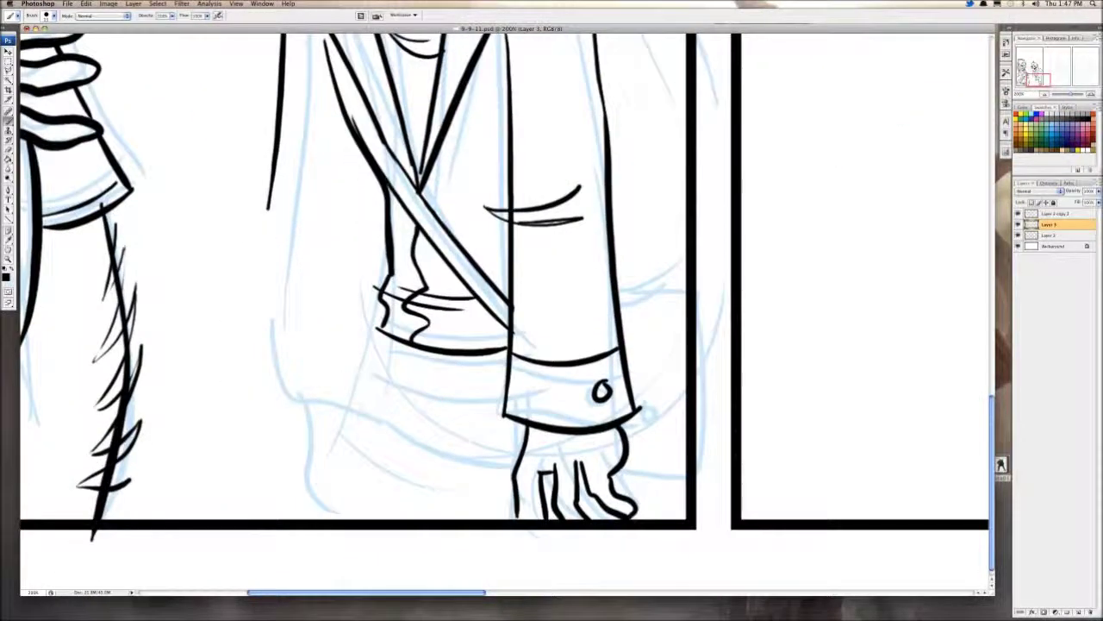
Step: Ink the left sleeve's edges, hem, cuff line and button, and add a curved belt band below the waist
left_click_drag(355, 142, 345, 414)
mouse_move(274, 179)
left_mouse_down()
mouse_move(247, 384)
mouse_move(293, 409)
mouse_move(365, 416)
left_mouse_up()
key("super+z")
left_click_drag(245, 386, 346, 415)
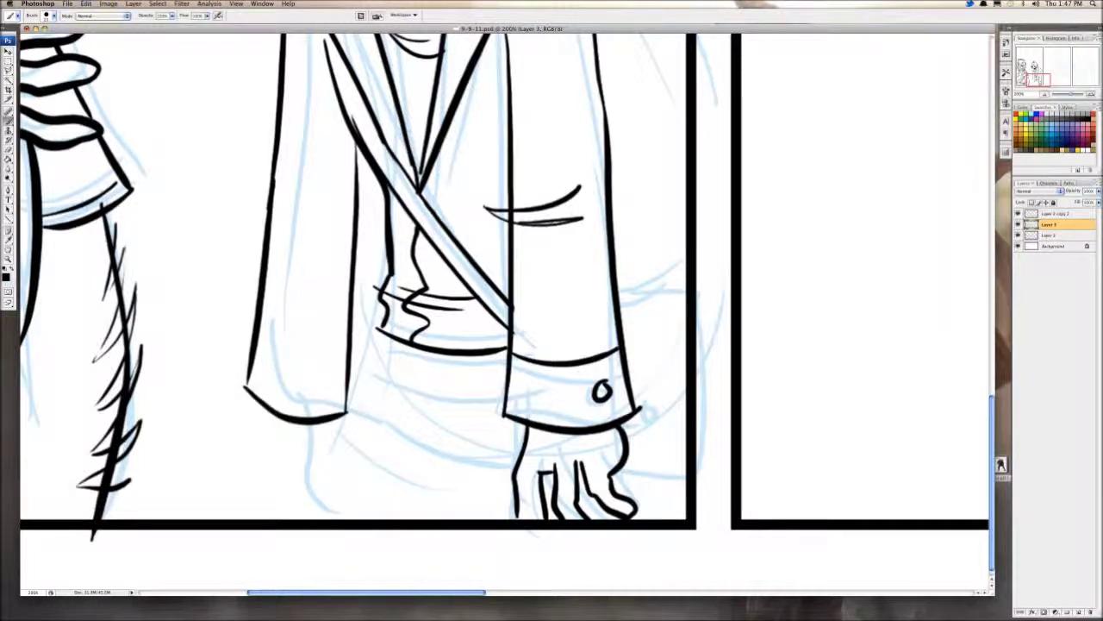
mouse_move(251, 340)
left_mouse_down()
mouse_move(349, 369)
mouse_move(375, 340)
mouse_move(366, 324)
mouse_move(359, 367)
mouse_move(503, 378)
left_mouse_up()
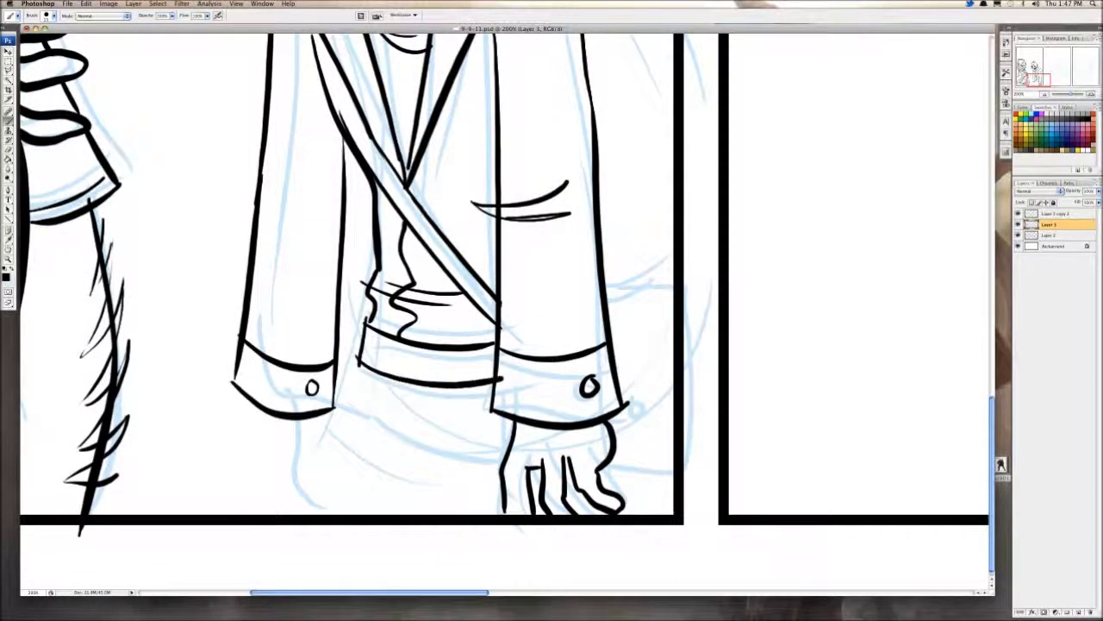
Step: Redraw the right shoulder and back as a lower sloping curve, erasing the old shoulder outline and the strokes outside it
left_click_drag(848, 134, 791, 350)
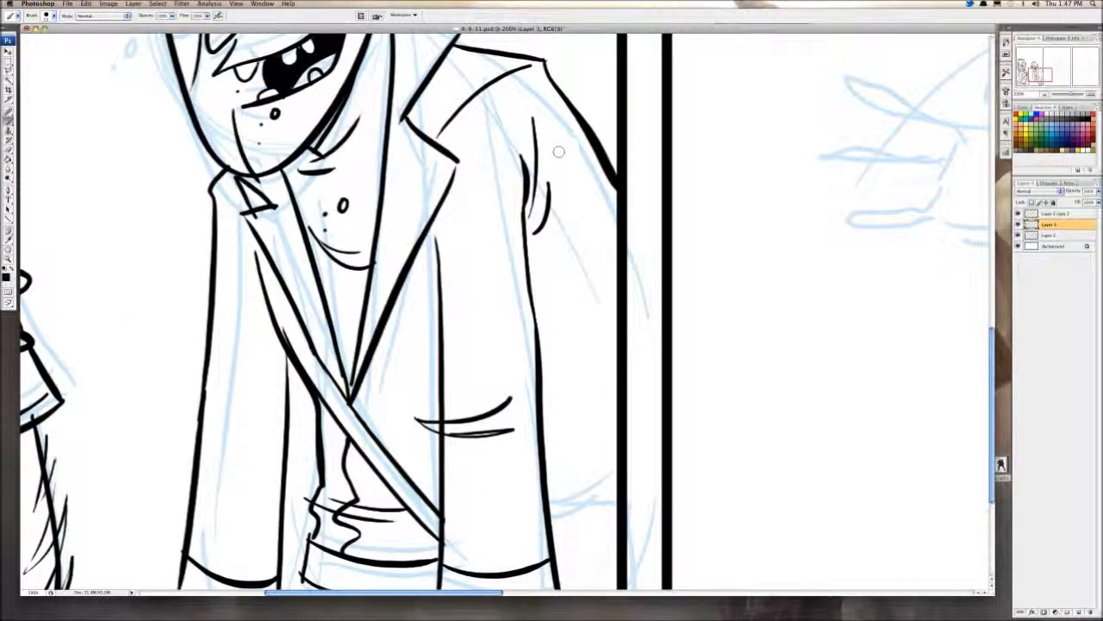
mouse_move(476, 53)
left_mouse_down()
mouse_move(521, 98)
mouse_move(634, 375)
left_mouse_up()
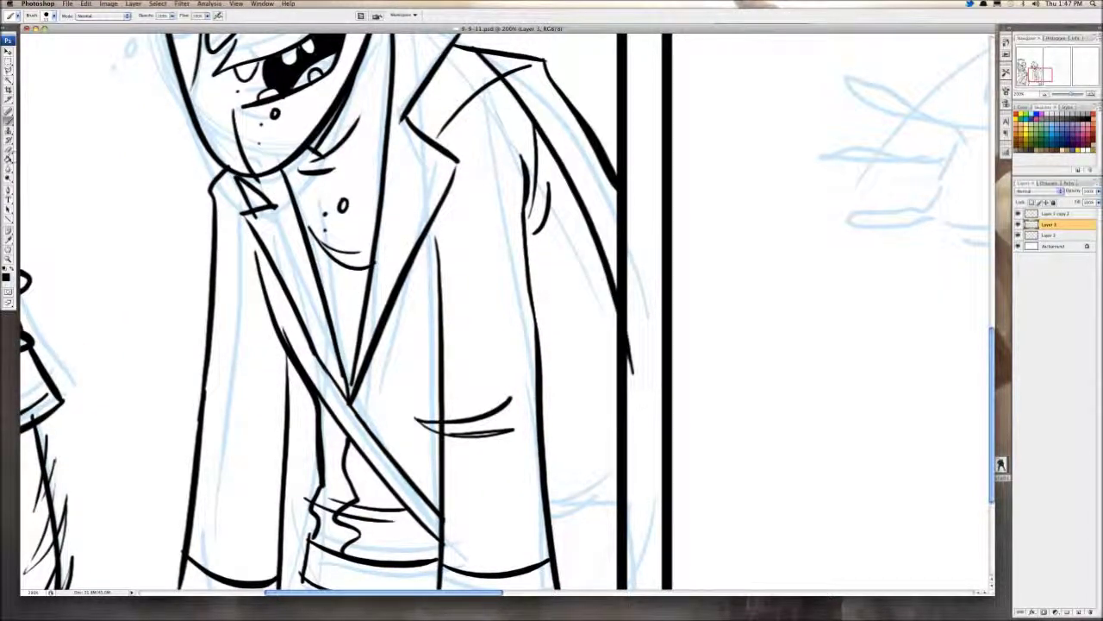
key("e")
mouse_move(531, 86)
left_mouse_down()
mouse_move(535, 59)
mouse_move(490, 36)
mouse_move(523, 61)
mouse_move(660, 257)
mouse_move(588, 136)
mouse_move(644, 242)
mouse_move(644, 369)
left_mouse_up()
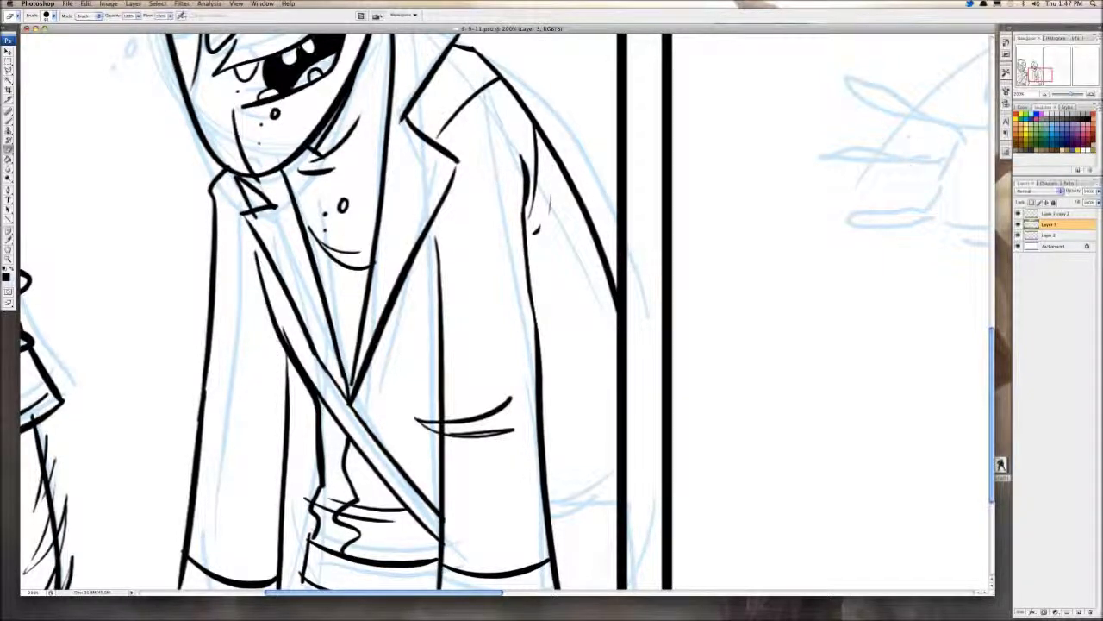
Step: Examine the second character's inked body in the whole strip
key("super+minus")
key("super+minus")
key("super+minus")
key("super+minus")
key("super+minus")
key("super+minus")
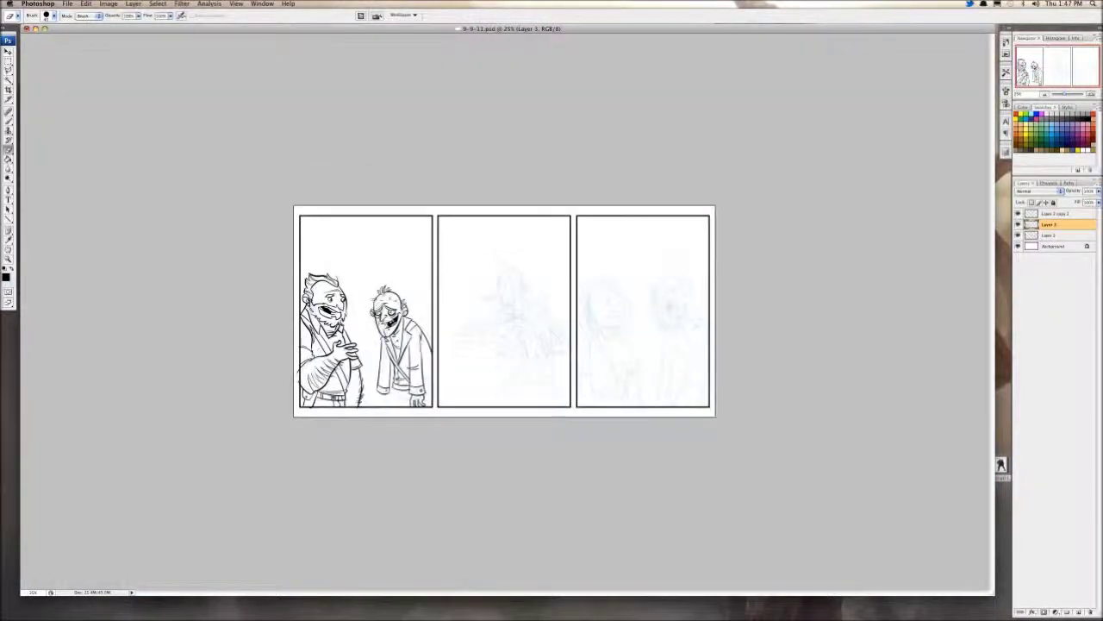
Step: Ink the coat behind the second character's right sleeve: curved band lines with creases, lower hem curves, a button and small dots
key("super+plus")
key("super+plus")
key("super+plus")
key("super+plus")
key("super+plus")
key("super+plus")
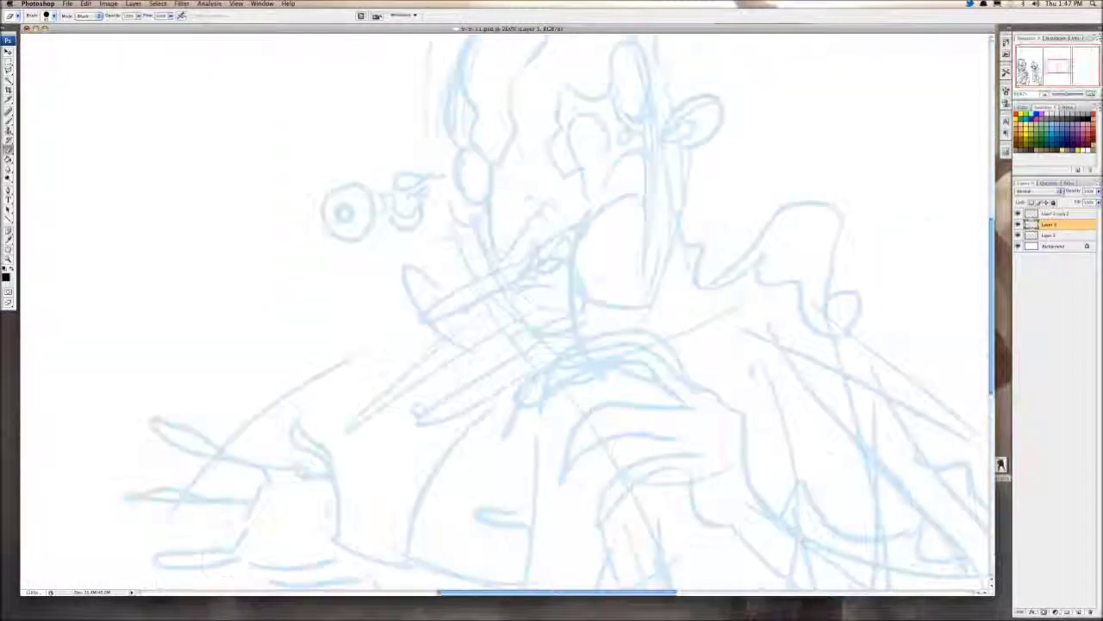
left_click_drag(294, 543, 905, 52)
left_click_drag(200, 172, 269, 172)
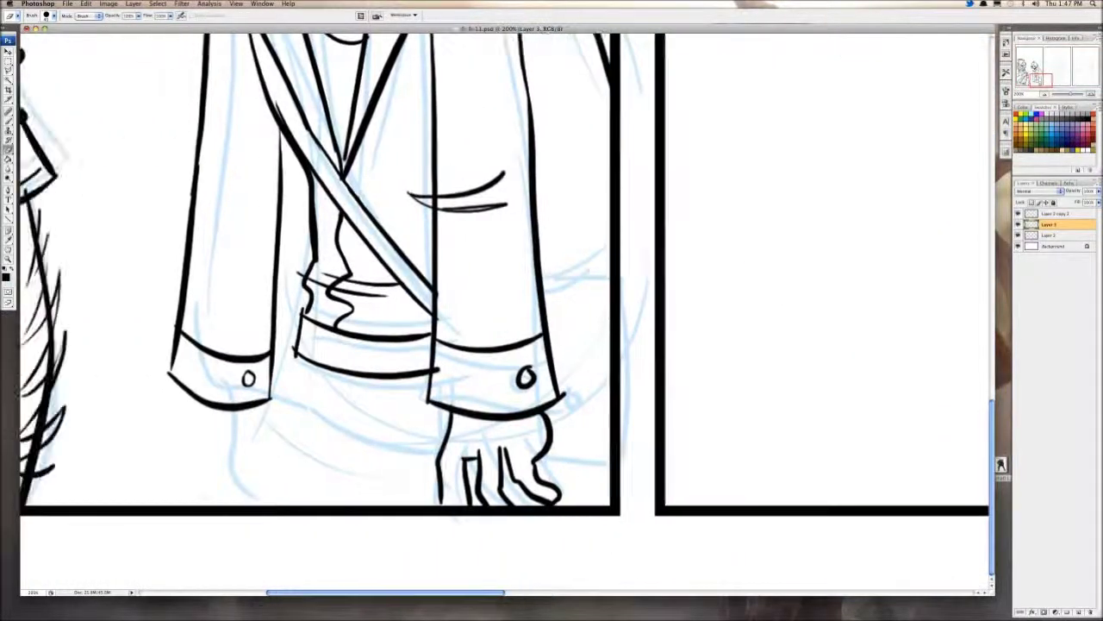
key("b")
mouse_move(608, 264)
left_mouse_down()
mouse_move(545, 299)
mouse_move(610, 297)
left_mouse_up()
left_click_drag(609, 237, 539, 276)
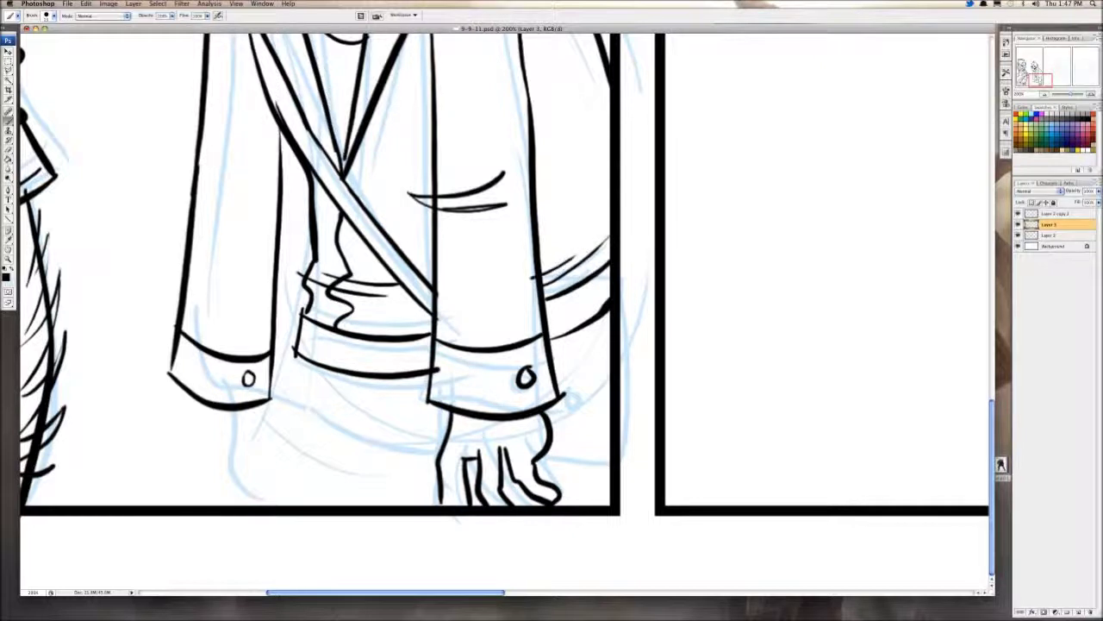
left_click_drag(540, 457, 612, 474)
left_click_drag(544, 410, 609, 424)
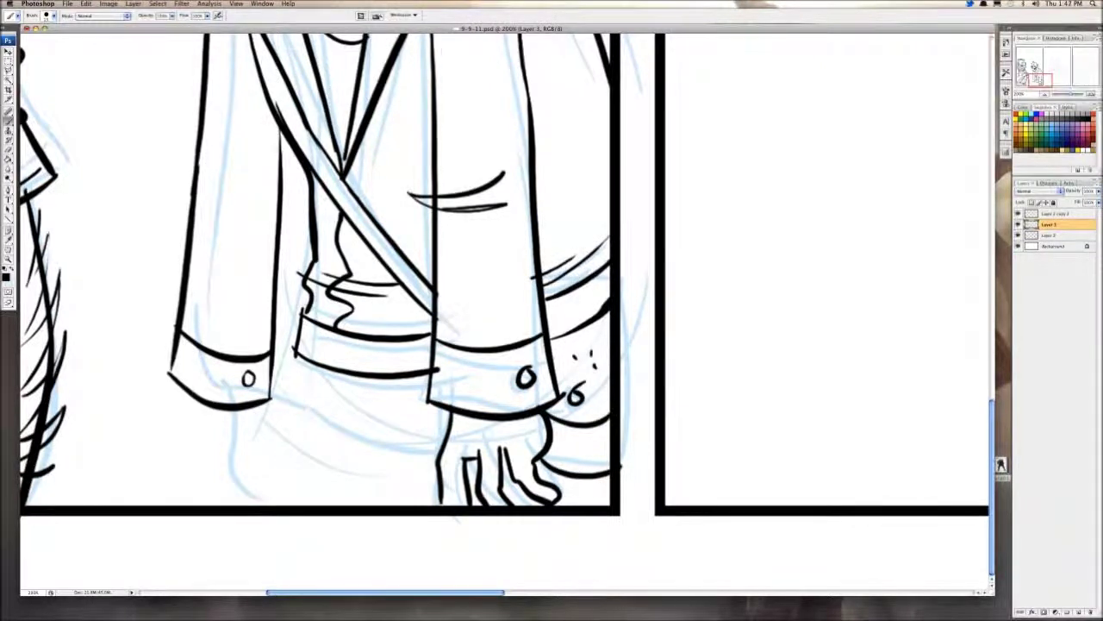
Step: Ink the second character's belt loop and rectangular buckle, and add the trousers' outer edge down to the panel border
left_click_drag(443, 386, 487, 387)
left_click_drag(380, 333, 375, 376)
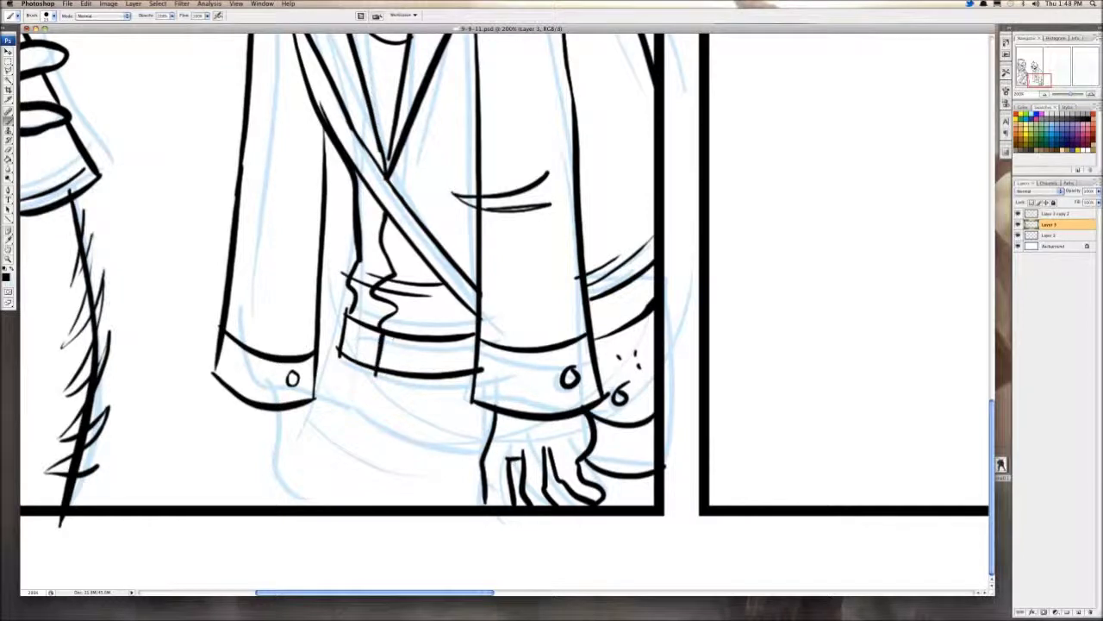
left_click_drag(390, 338, 421, 367)
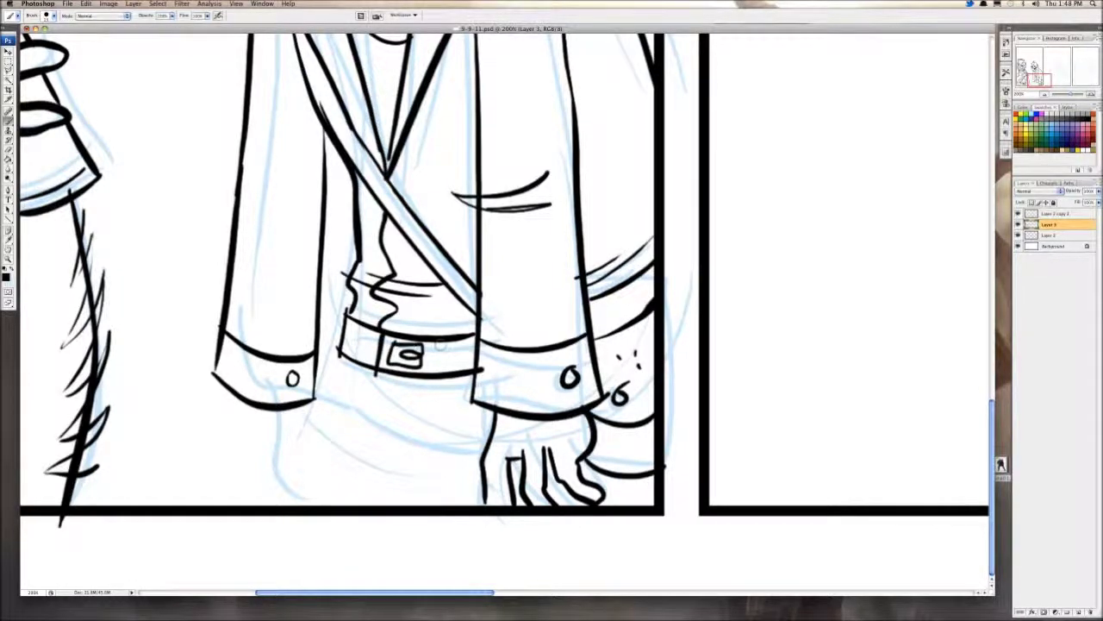
left_click_drag(340, 365, 318, 498)
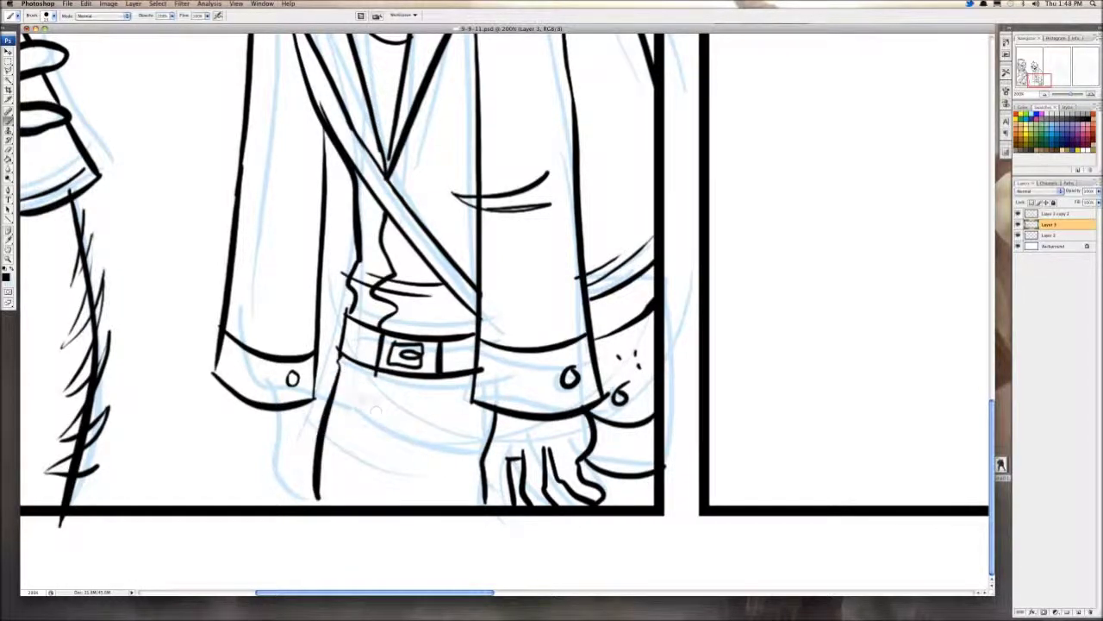
left_click_drag(381, 376, 386, 413)
mouse_move(426, 379)
left_mouse_down()
mouse_move(423, 426)
mouse_move(388, 505)
left_mouse_up()
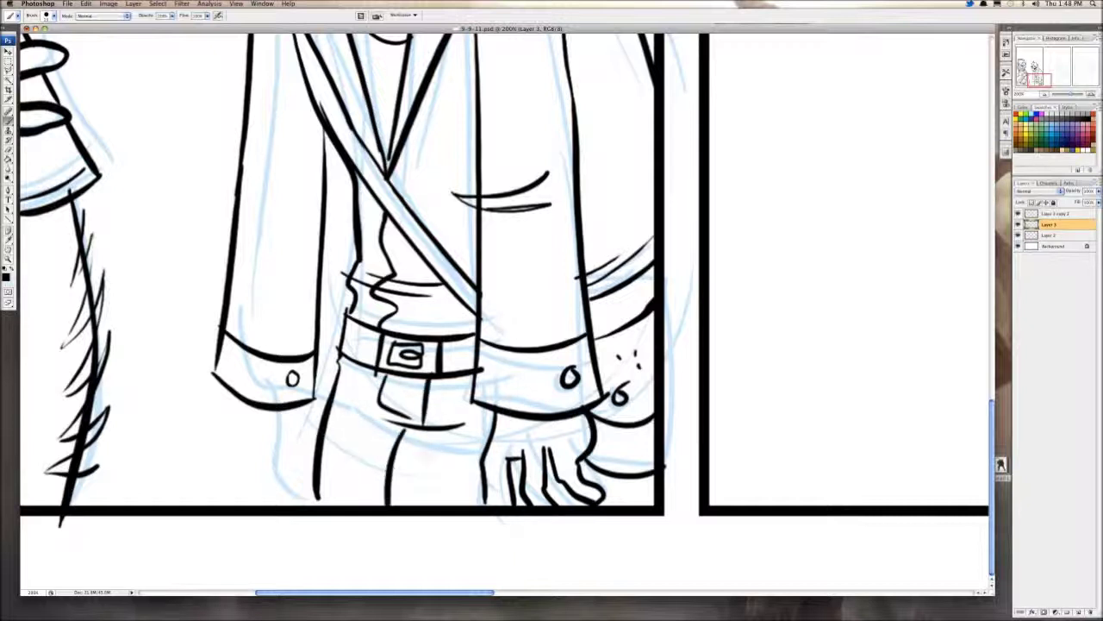
left_click_drag(441, 427, 454, 504)
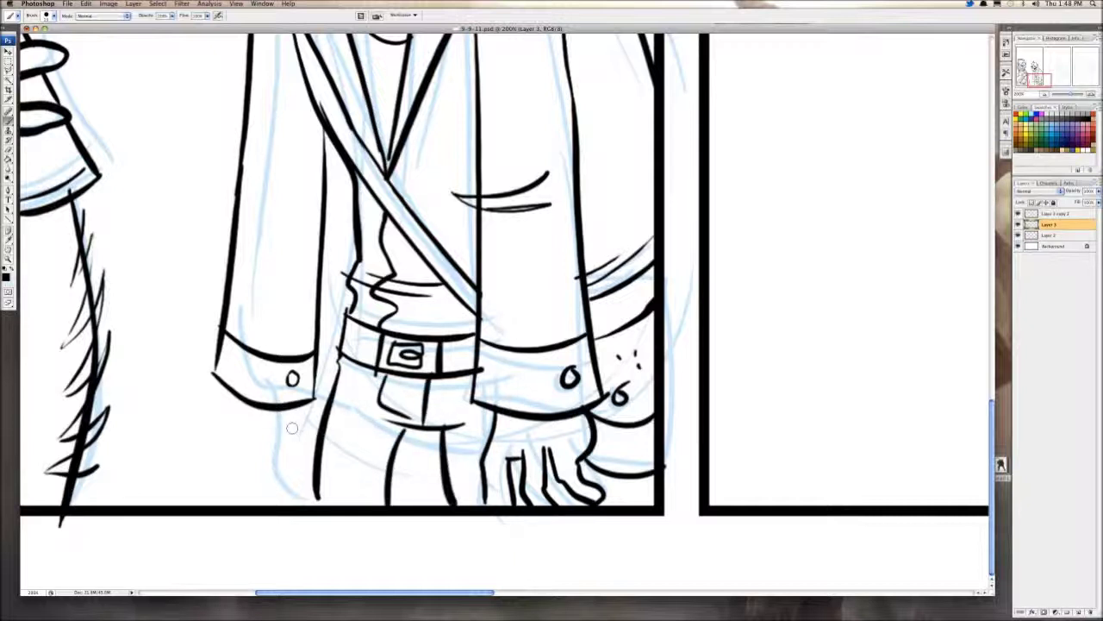
key("super+alt+z")
key("super+alt+z")
key("super+alt+z")
key("super+alt+z")
key("super+alt+z")
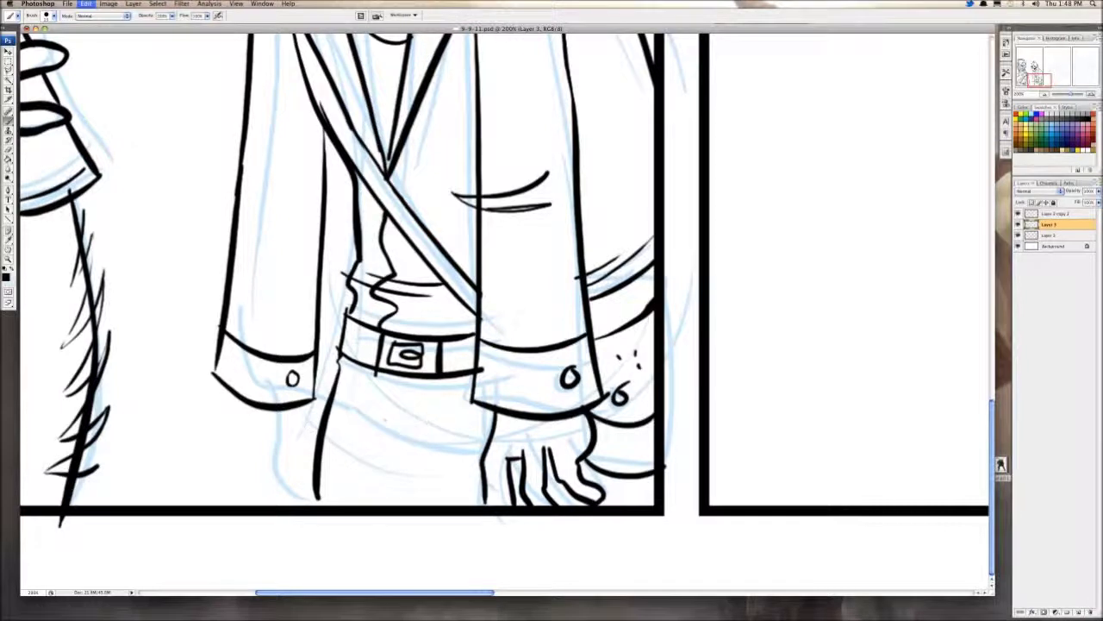
Step: Ink two trouser lines running from the second character's belt down to the panel border
left_click_drag(380, 378, 364, 503)
left_click_drag(414, 378, 438, 508)
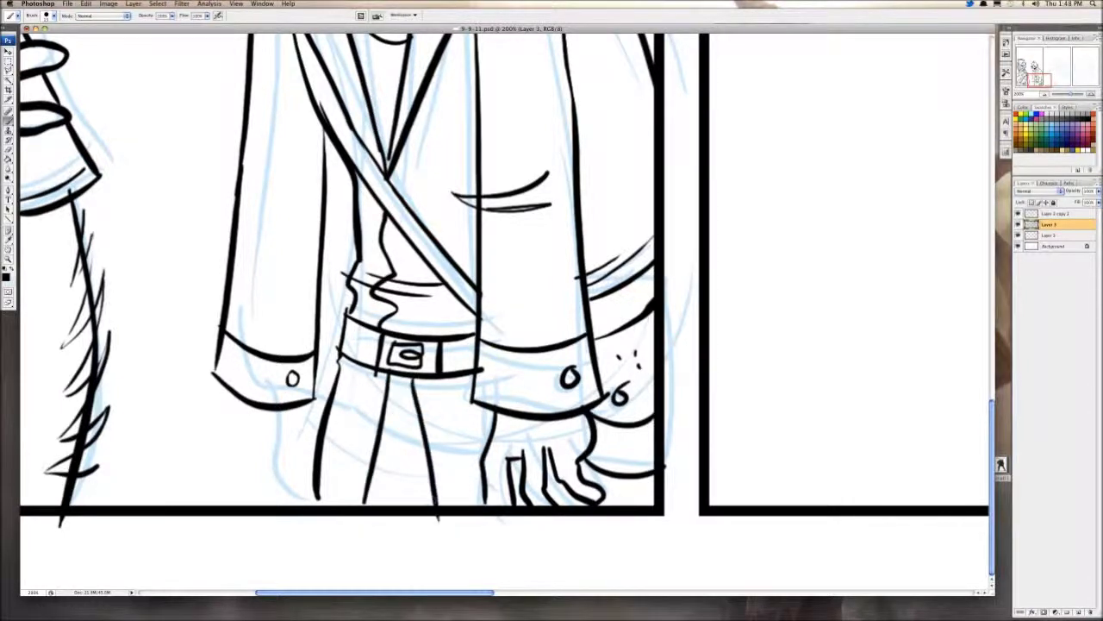
mouse_move(275, 414)
left_mouse_down()
mouse_move(271, 476)
mouse_move(293, 431)
left_mouse_up()
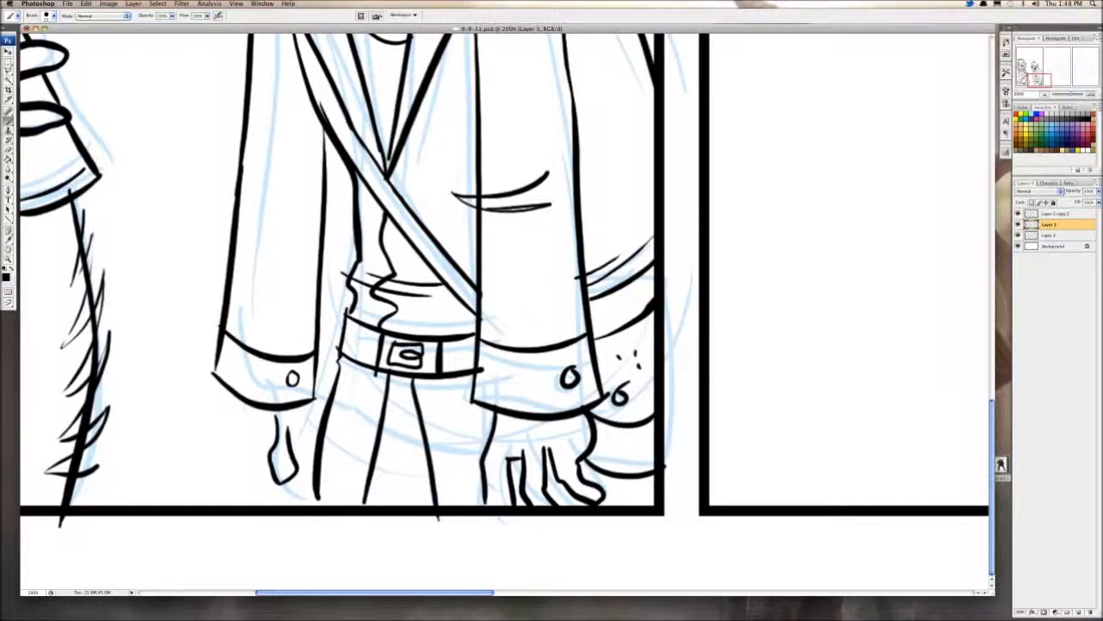
left_click_drag(239, 408, 259, 507)
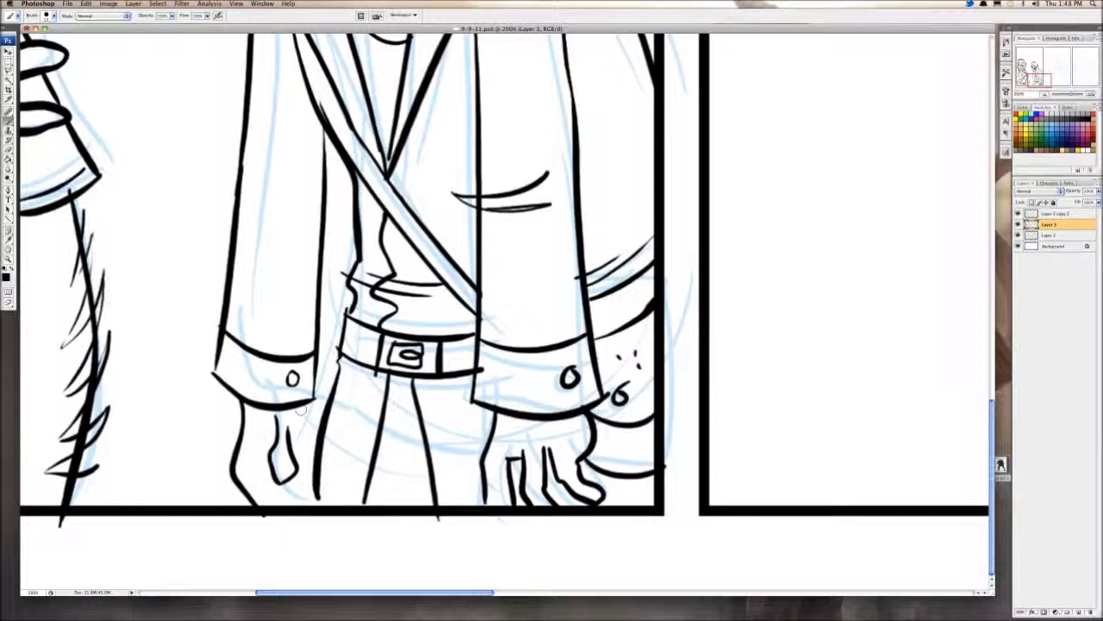
left_click_drag(301, 411, 265, 503)
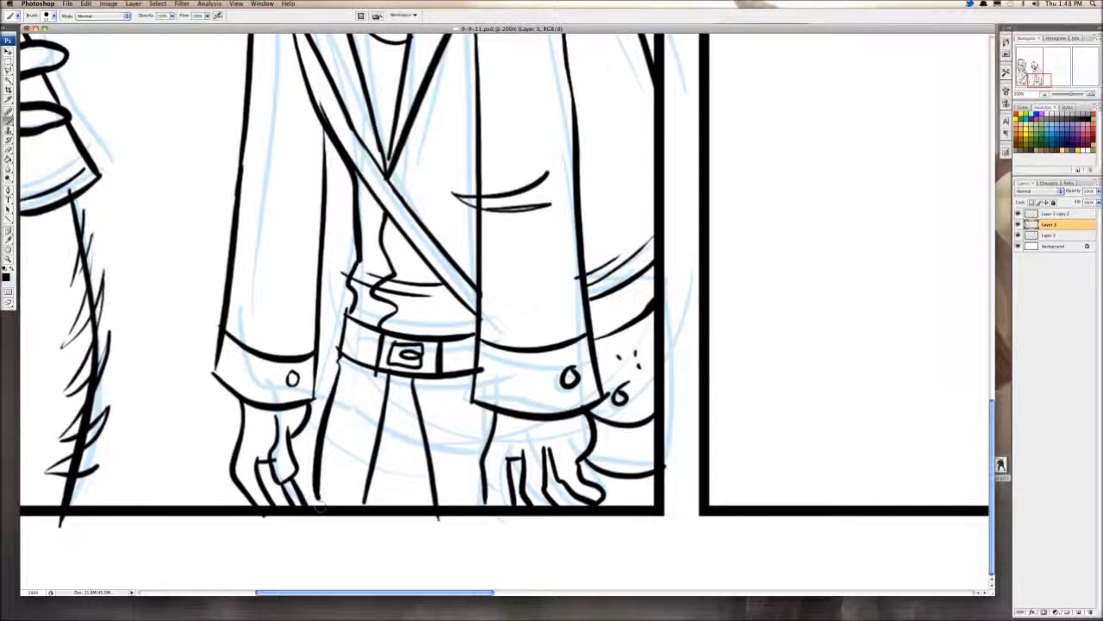
key("ctrl+alt+z")
key("ctrl+alt+z")
key("ctrl+alt+z")
key("ctrl+alt+z")
key("ctrl+alt+z")
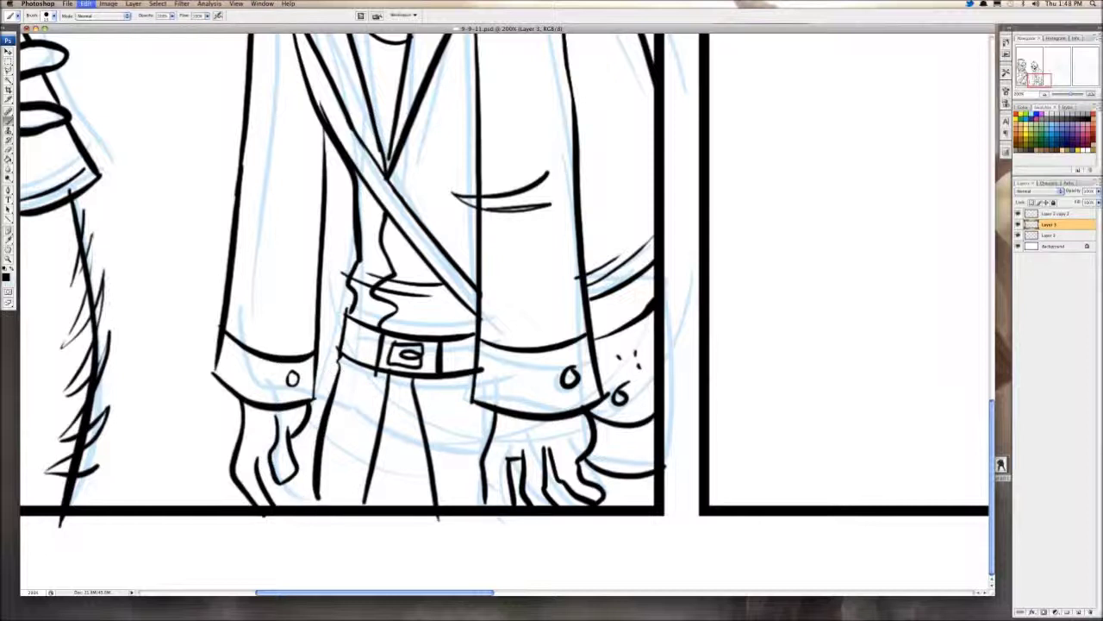
key("ctrl+alt+z")
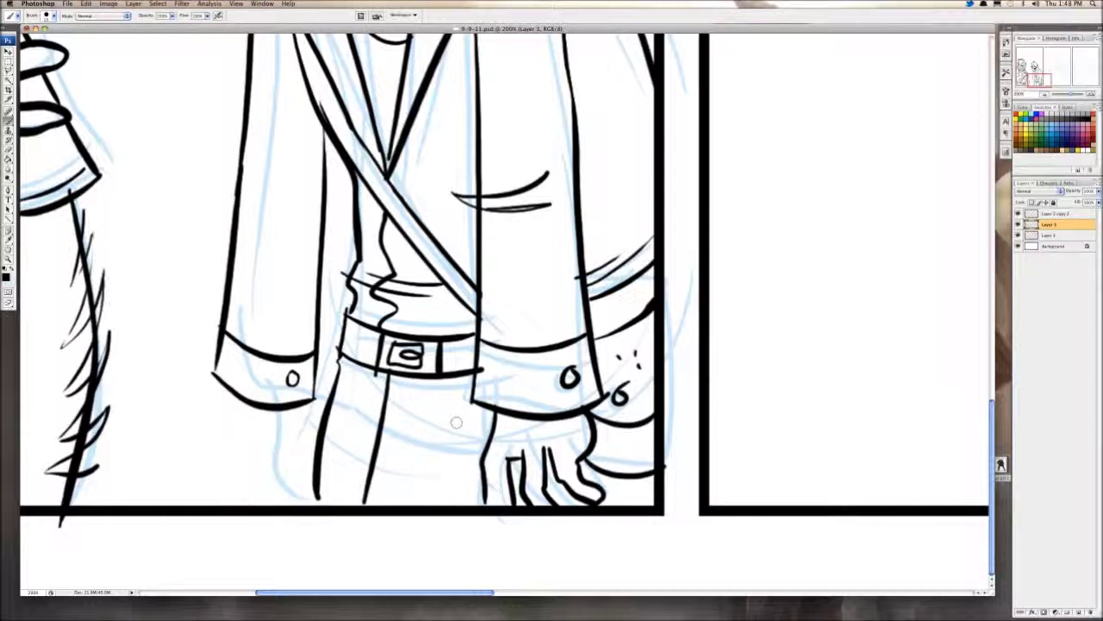
Step: Redraw the second trouser line below the belt buckle as a nearly vertical stroke ending at the panel border
left_click_drag(425, 374, 436, 517)
key("ctrl+alt+z")
left_click_drag(421, 374, 428, 502)
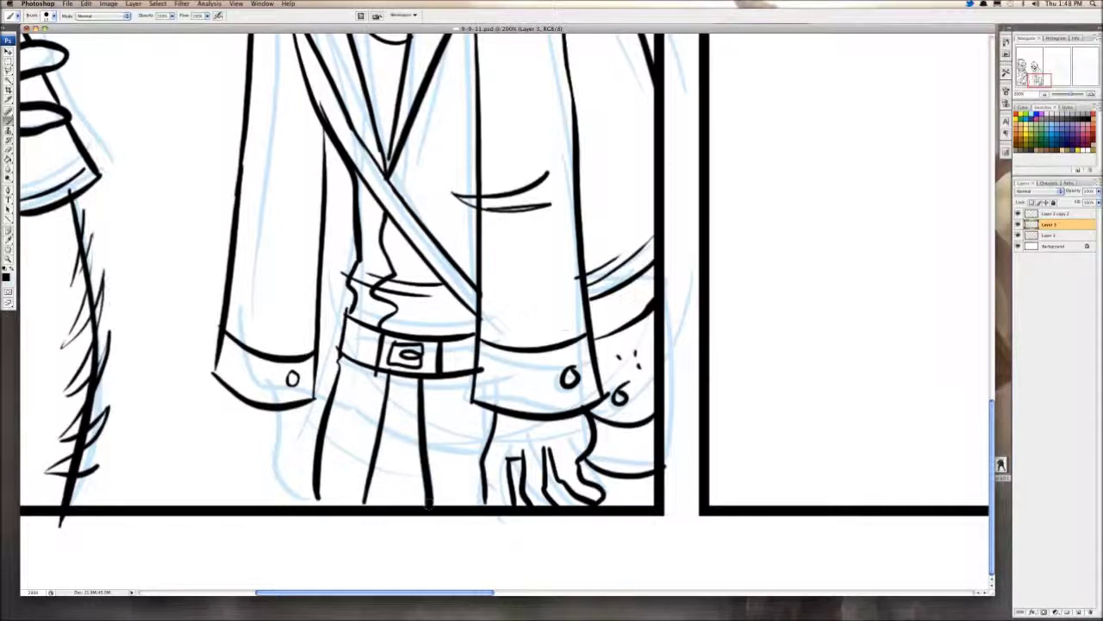
Step: Erase the second character's left cuff and button, and redraw the sleeve's lower edges, curved hem and cuff line
key("super+minus")
key("super+minus")
key("super+minus")
key("super+minus")
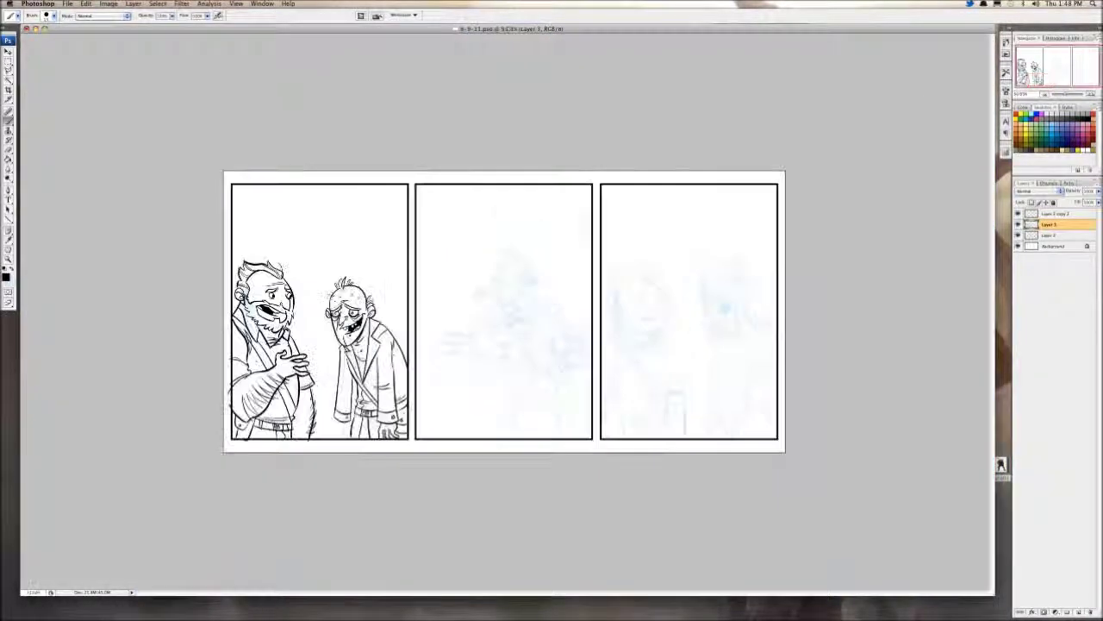
key("super+plus")
key("super+plus")
key("super+plus")
key("super+plus")
key("super+plus")
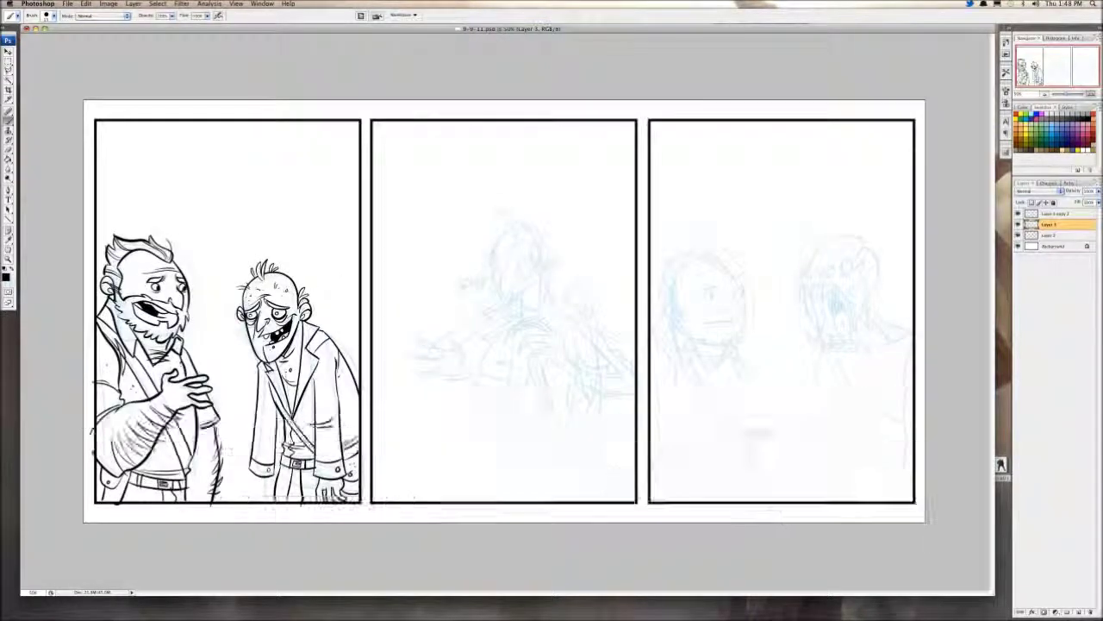
left_click_drag(1058, 66, 1033, 83)
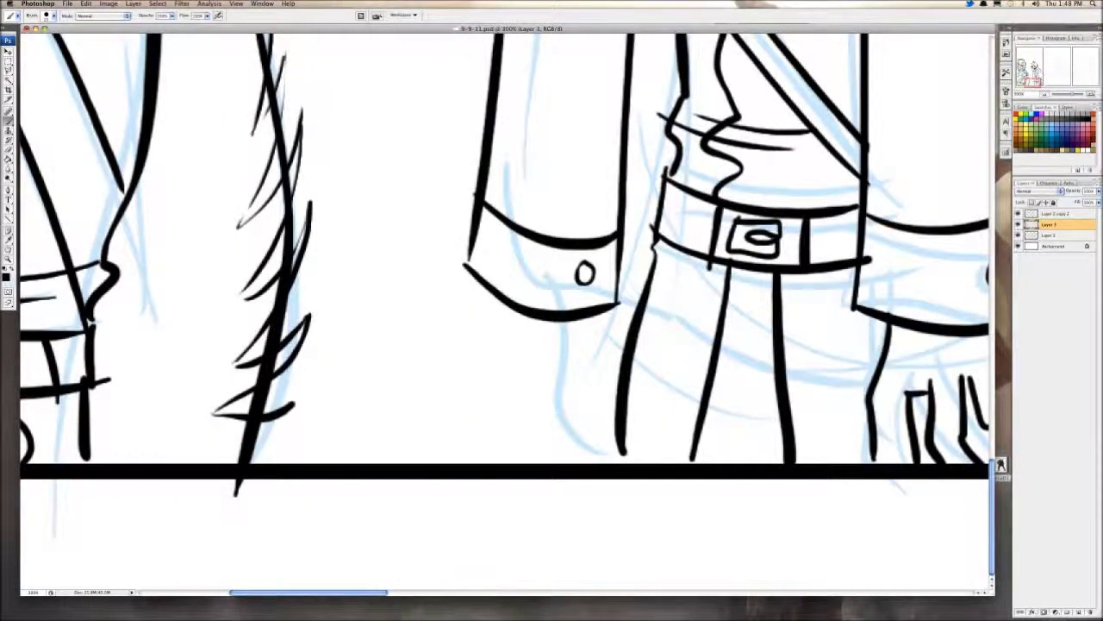
key("e")
mouse_move(521, 240)
left_mouse_down()
mouse_move(483, 218)
mouse_move(595, 259)
mouse_move(503, 223)
mouse_move(428, 249)
mouse_move(397, 348)
mouse_move(444, 380)
mouse_move(565, 369)
left_mouse_up()
left_click(8, 121)
left_click_drag(554, 278, 562, 366)
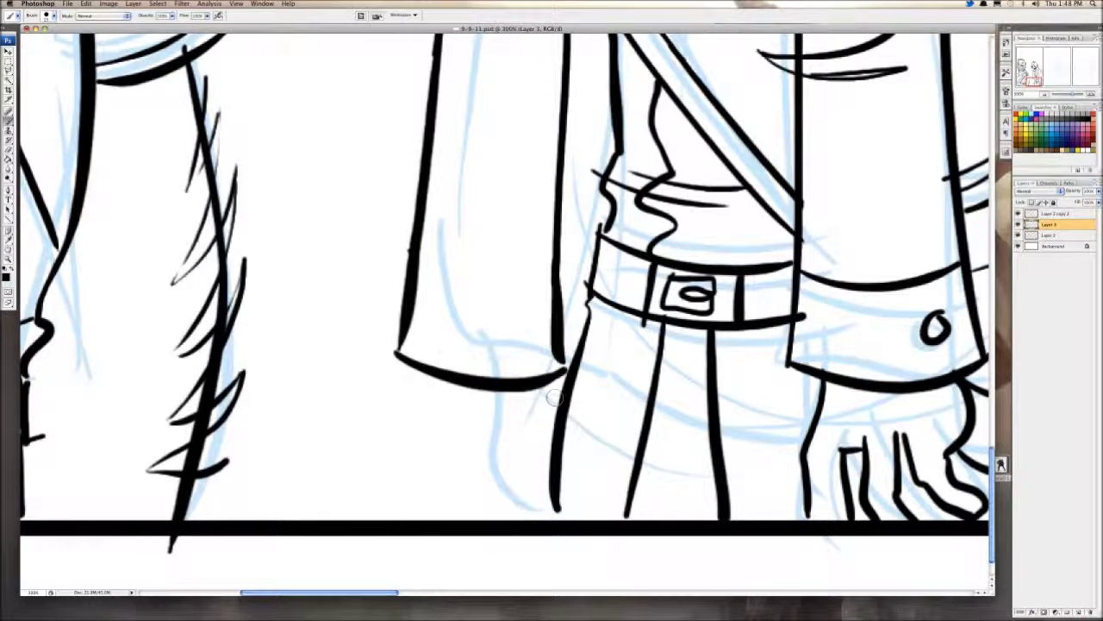
left_click_drag(412, 293, 551, 304)
Step: Ink the hand hanging below the redrawn left cuff, with its outer edges, thumb and finger lines reaching the panel border
mouse_move(456, 395)
left_mouse_down()
mouse_move(446, 338)
mouse_move(446, 436)
mouse_move(462, 461)
left_mouse_up()
mouse_move(496, 345)
left_mouse_down()
mouse_move(509, 414)
mouse_move(498, 347)
left_mouse_up()
left_click_drag(534, 321, 543, 399)
mouse_move(472, 363)
left_mouse_down()
mouse_move(488, 440)
mouse_move(513, 486)
left_mouse_up()
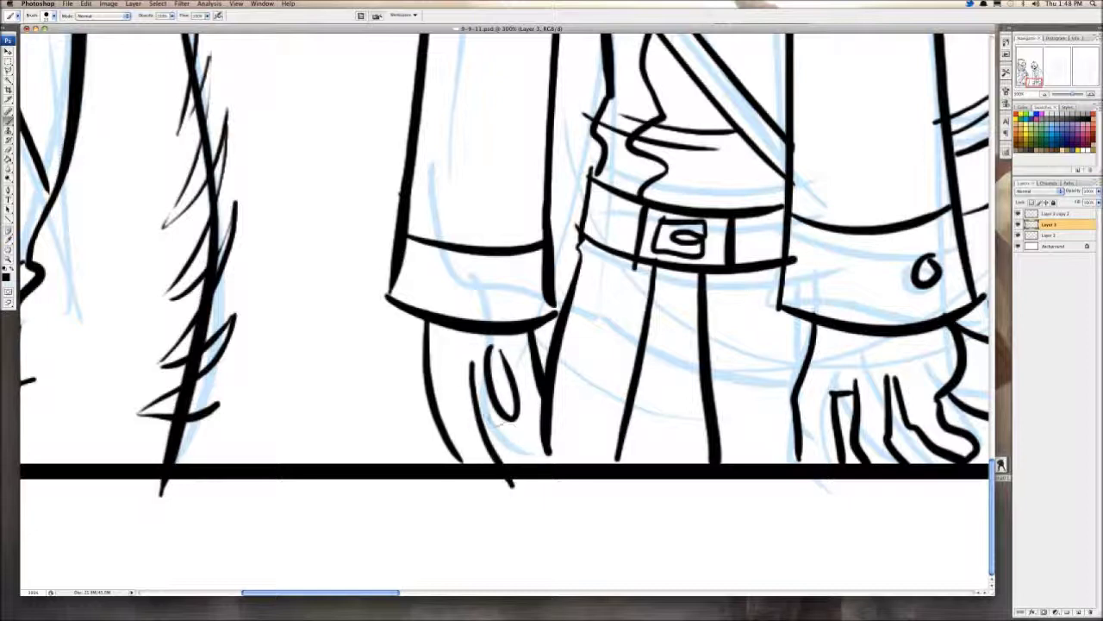
mouse_move(481, 409)
left_mouse_down()
mouse_move(508, 407)
mouse_move(522, 463)
mouse_move(545, 464)
left_mouse_up()
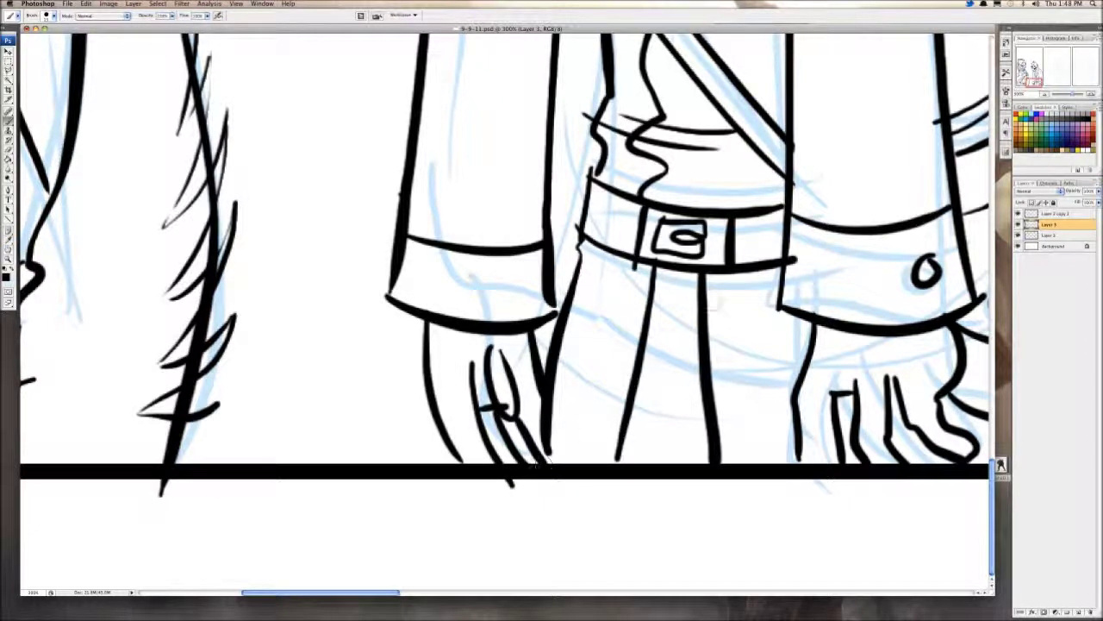
Step: Examine the first panel's two inked characters in the whole strip
key("super+minus")
key("super+minus")
key("super+minus")
key("super+minus")
key("super+minus")
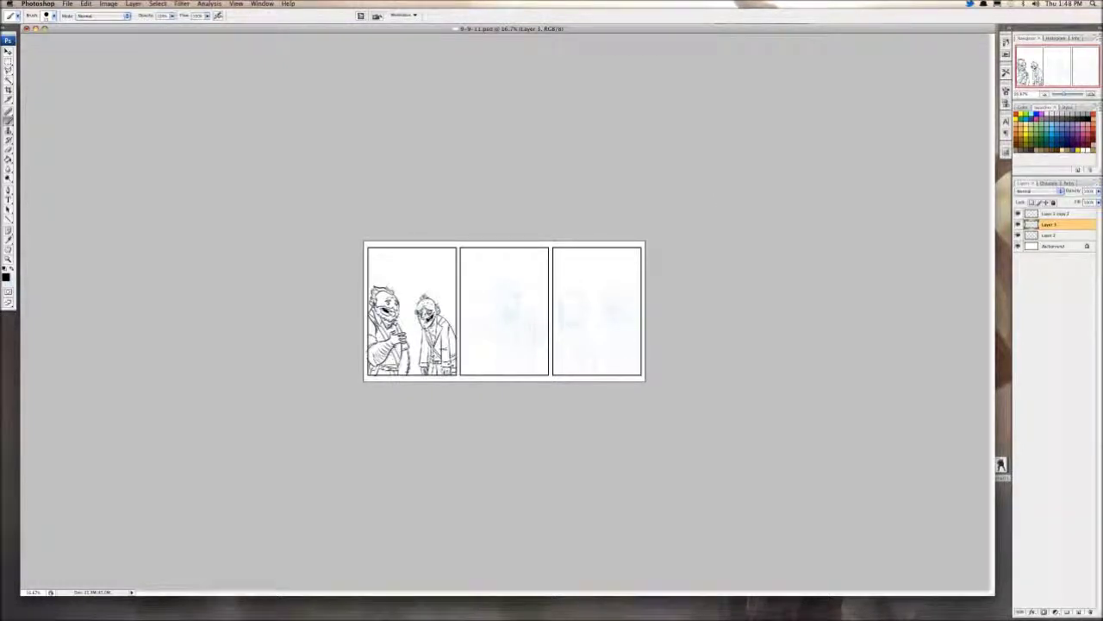
left_click(67, 5)
Step: Ink the jaw of the second panel's character as one long U-shaped curve, undoing and redrawing strokes until it fits
key("super+plus")
key("super+plus")
key("super+plus")
key("super+plus")
key("super+plus")
key("super+plus")
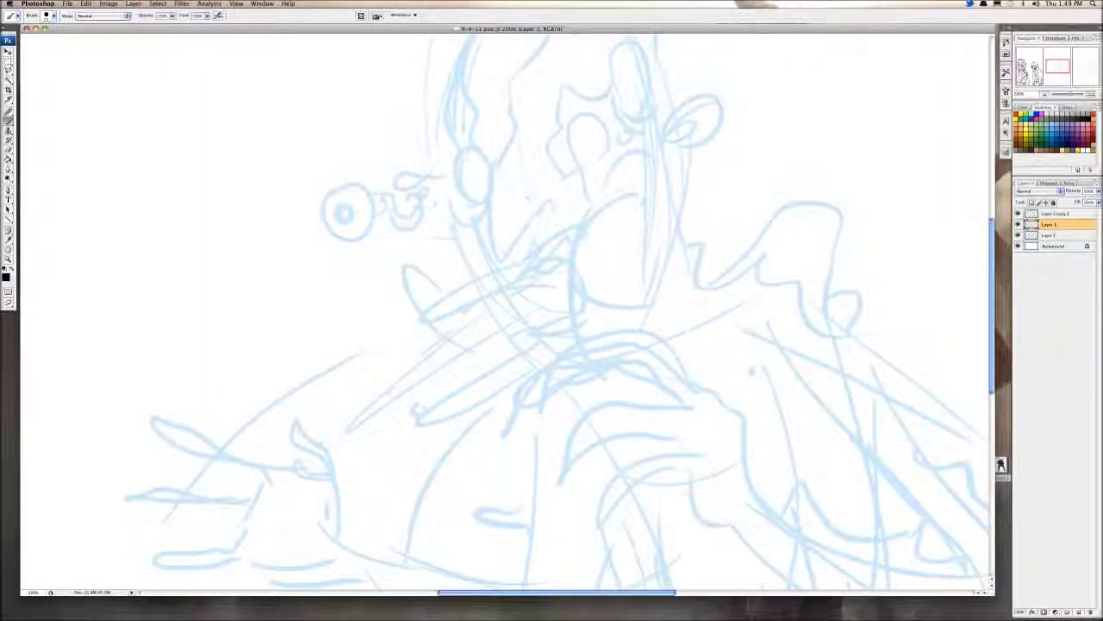
key("super+equal")
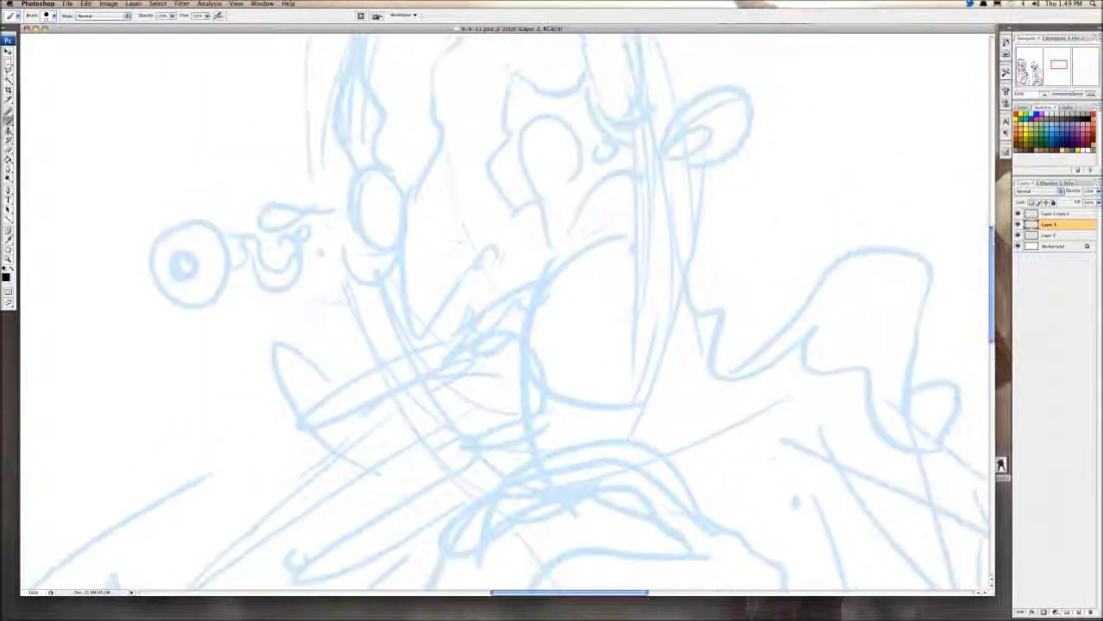
left_click_drag(344, 217, 545, 524)
key("super+z")
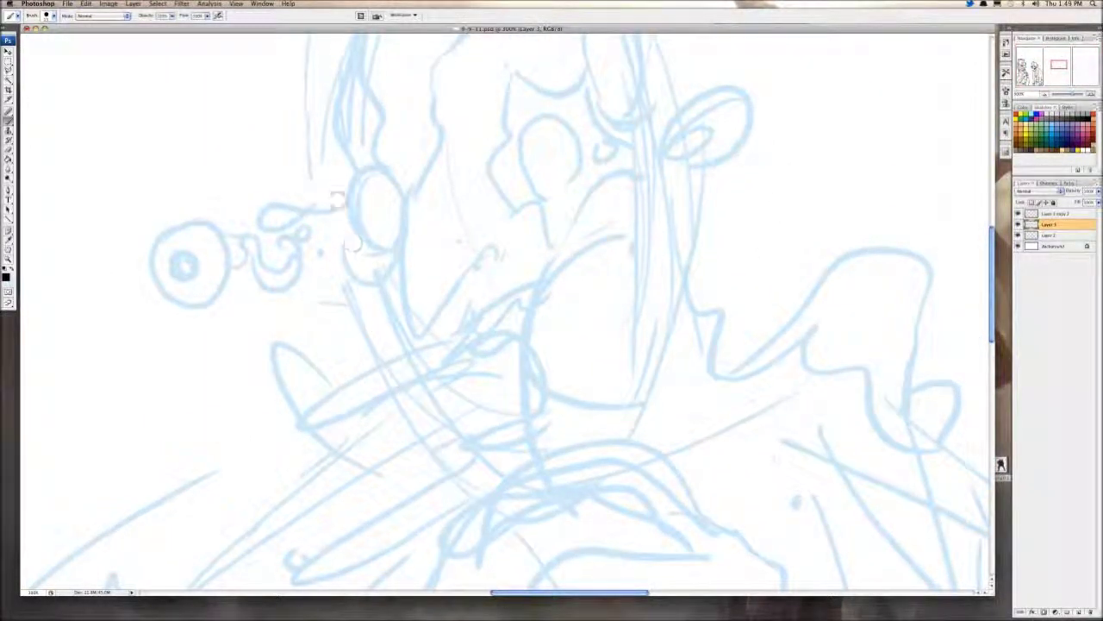
mouse_move(338, 205)
left_mouse_down()
mouse_move(522, 536)
mouse_move(636, 344)
left_mouse_up()
key("super+z")
mouse_move(341, 207)
left_mouse_down()
mouse_move(407, 387)
mouse_move(700, 203)
mouse_move(694, 173)
mouse_move(662, 227)
mouse_move(664, 254)
mouse_move(699, 234)
mouse_move(660, 245)
left_mouse_up()
key("super+z")
Step: Ink the character's right ear at the end of the jaw curve, with its inner fold lines
mouse_move(658, 251)
left_mouse_down()
mouse_move(700, 184)
mouse_move(690, 188)
left_mouse_up()
key("super+z")
mouse_move(686, 198)
left_mouse_down()
mouse_move(728, 228)
mouse_move(696, 144)
left_mouse_up()
Step: Erase the jaw's upper left end and ink an oval eye socket there with a thick lower rim
left_click(9, 150)
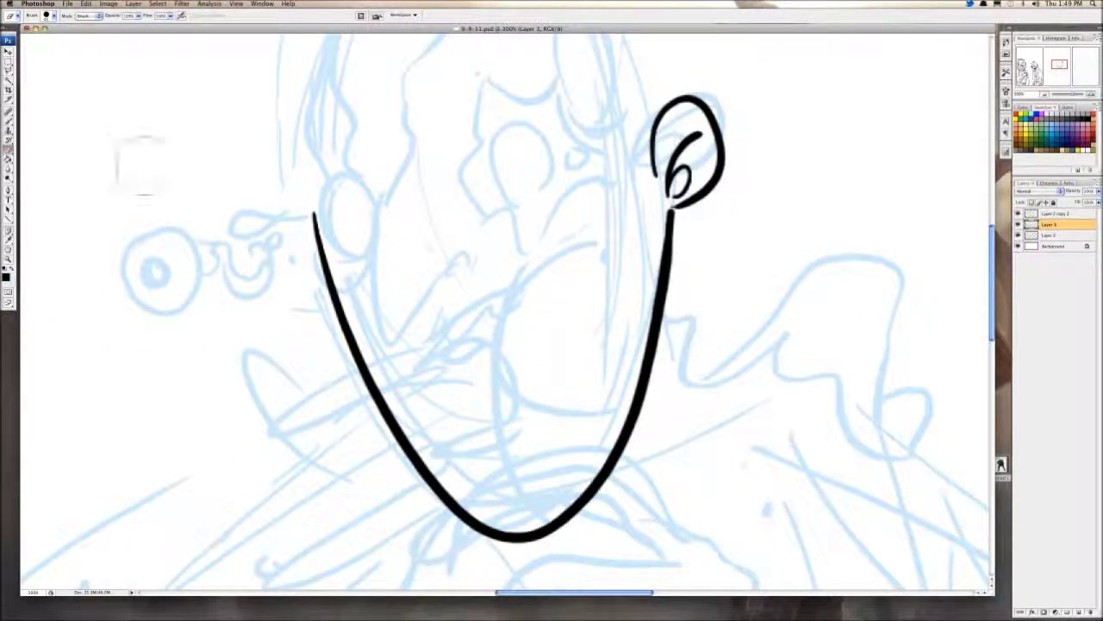
mouse_move(310, 214)
left_mouse_down()
mouse_move(320, 225)
mouse_move(371, 216)
mouse_move(372, 243)
mouse_move(365, 237)
left_mouse_up()
key("b")
key("super+z")
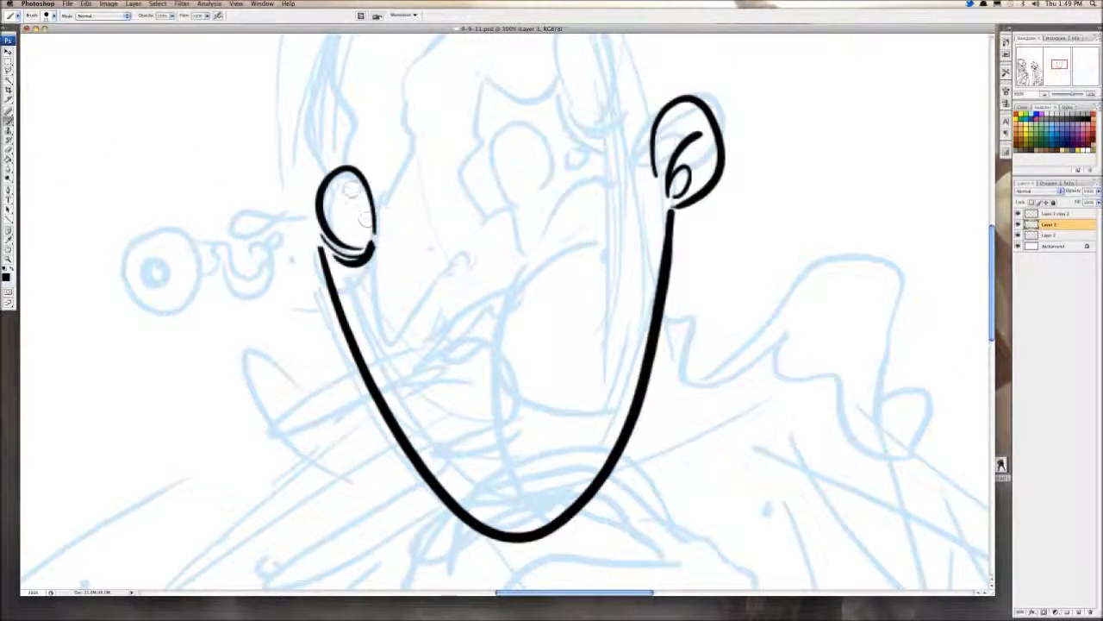
Step: Ink a curved inner edge inside the oval eye socket, undoing and redrawing strokes to refine it
left_click_drag(353, 190, 377, 278)
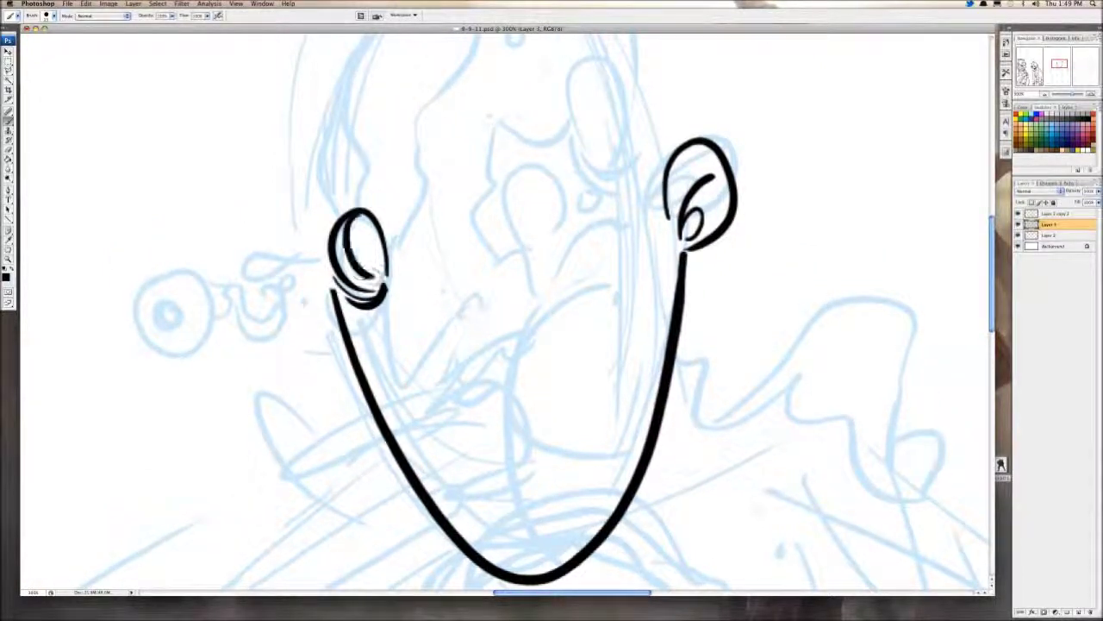
key("super+z")
mouse_move(362, 216)
left_mouse_down()
mouse_move(345, 247)
mouse_move(378, 279)
mouse_move(362, 211)
mouse_move(473, 230)
left_mouse_up()
key("ctrl+alt+z")
key("ctrl+alt+z")
key("ctrl+alt+z")
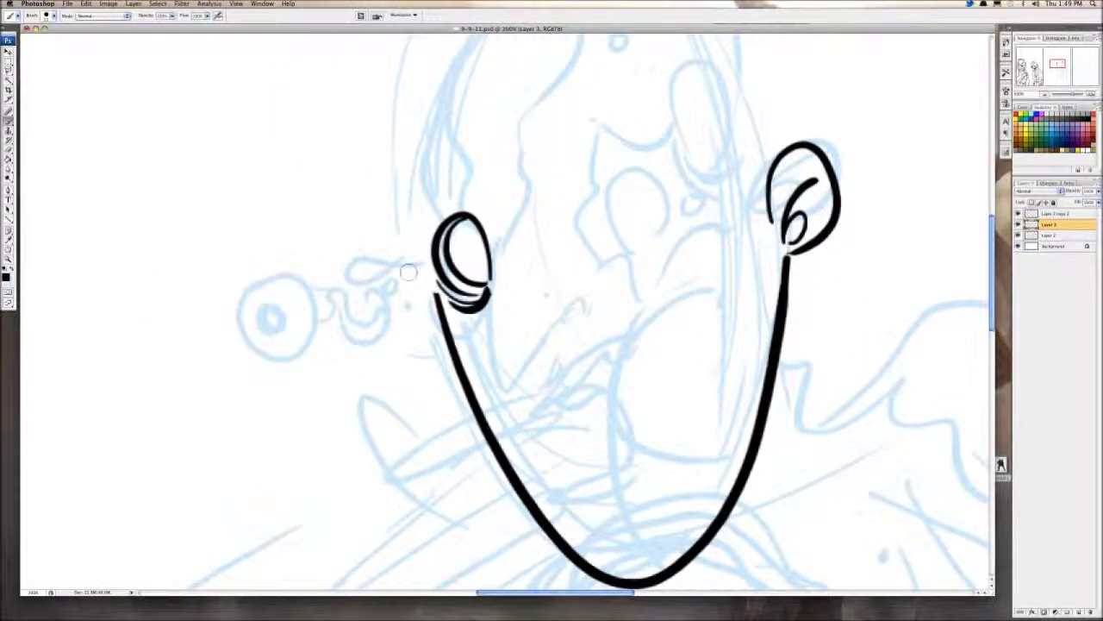
Step: Ink the splash and drops beside the socket, the wavy optic nerve and the round outline of the flying eyeball
mouse_move(408, 272)
left_mouse_down()
mouse_move(383, 259)
mouse_move(379, 272)
mouse_move(414, 271)
mouse_move(349, 320)
mouse_move(312, 293)
mouse_move(317, 326)
mouse_move(329, 308)
mouse_move(396, 293)
mouse_move(388, 302)
mouse_move(399, 285)
mouse_move(406, 300)
mouse_move(468, 287)
left_mouse_up()
mouse_move(355, 319)
left_mouse_down()
mouse_move(297, 257)
mouse_move(353, 319)
left_mouse_up()
key("super+z")
left_click_drag(338, 257, 361, 313)
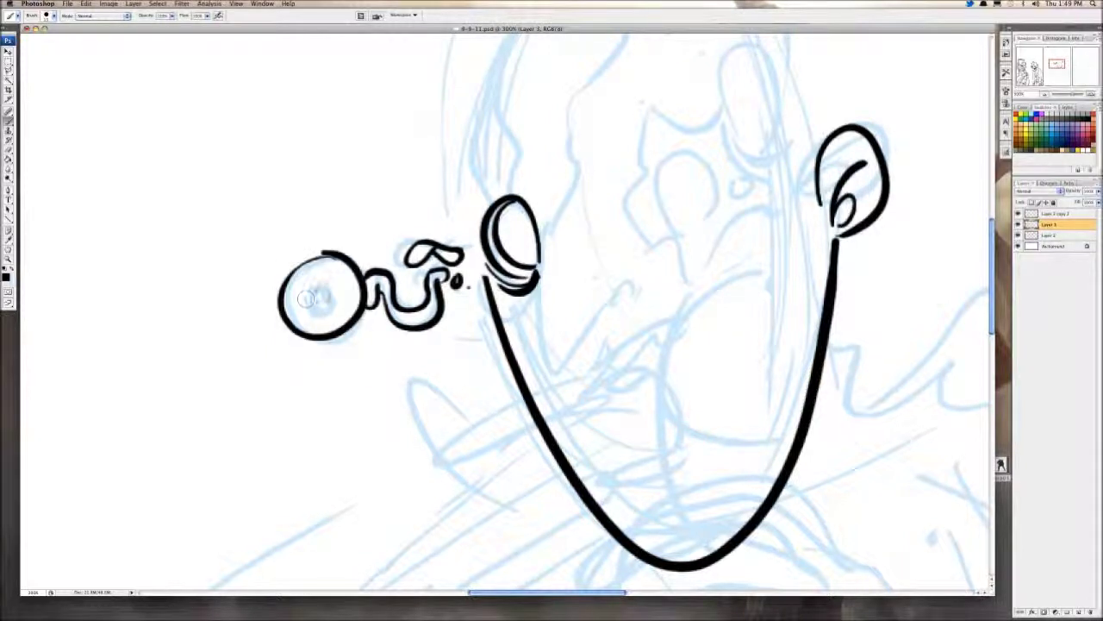
Step: Ink the flying eyeball's small oval pupil and add tiny droplets around the optic nerve
mouse_move(321, 278)
left_mouse_down()
mouse_move(302, 296)
mouse_move(322, 279)
mouse_move(306, 293)
mouse_move(325, 285)
mouse_move(263, 276)
left_mouse_up()
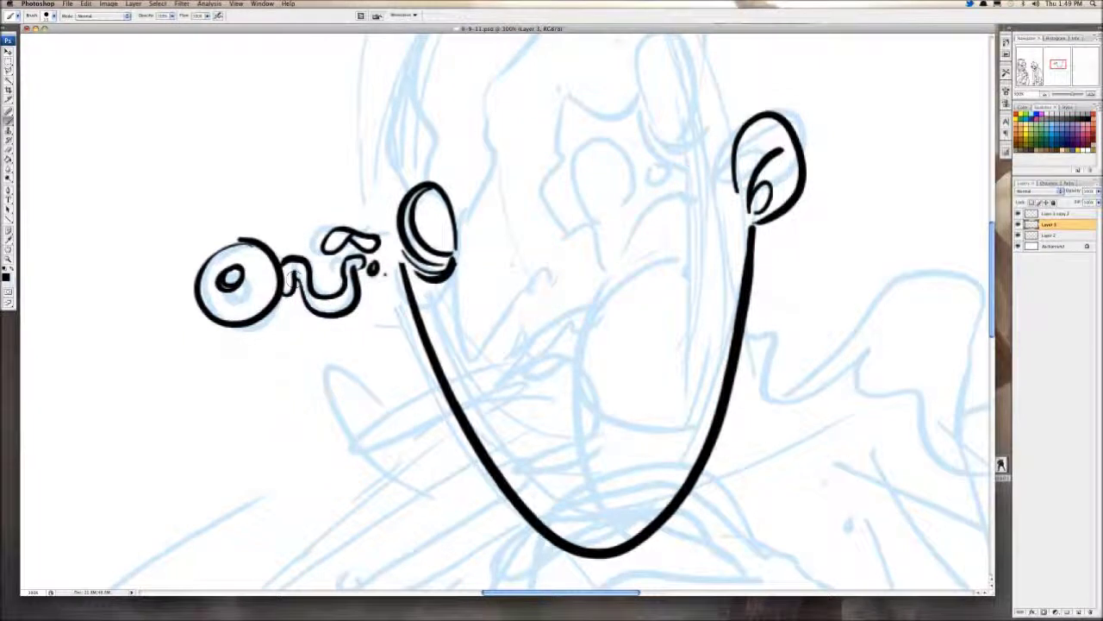
left_click_drag(228, 329, 279, 313)
key("super+z")
left_click(292, 317)
Step: Ink the forehead contour from the oval eye socket up toward the crown, with a small hooked fold above the socket
left_click_drag(525, 147, 457, 184)
left_click_drag(406, 207, 371, 256)
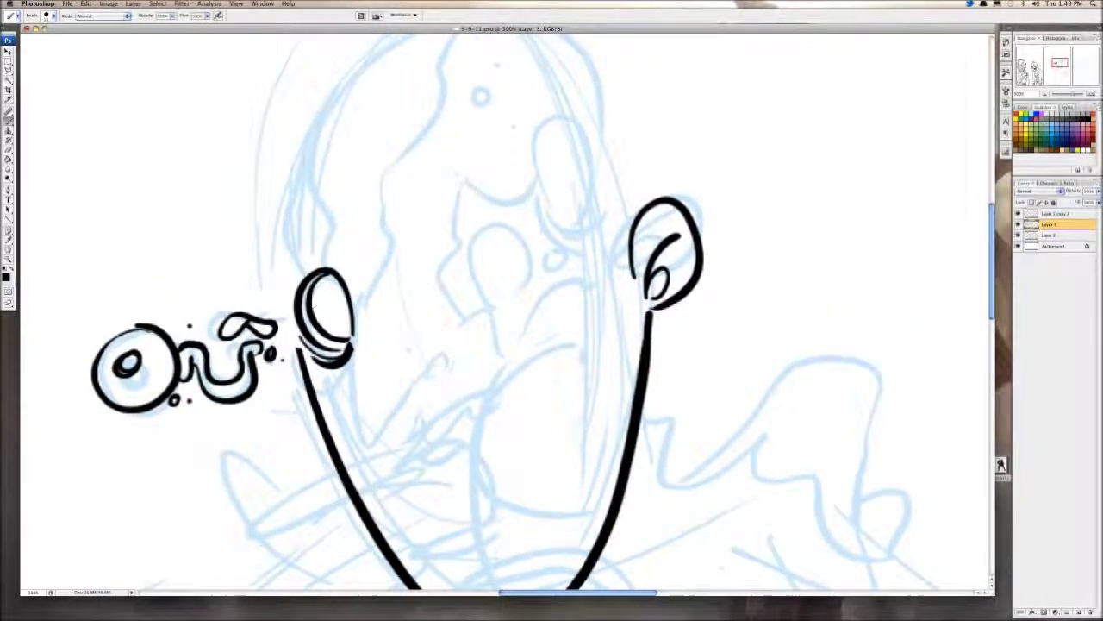
left_click_drag(352, 300, 354, 336)
left_click_drag(352, 336, 313, 229)
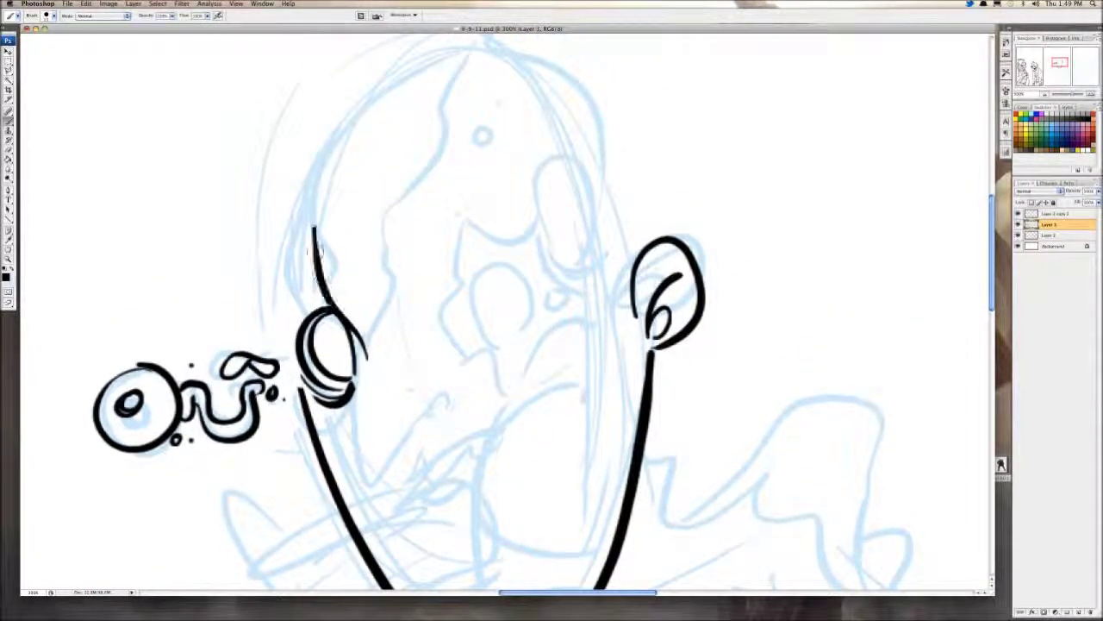
key("super+z")
mouse_move(361, 345)
left_mouse_down()
mouse_move(331, 258)
mouse_move(346, 112)
mouse_move(334, 190)
mouse_move(368, 172)
left_mouse_up()
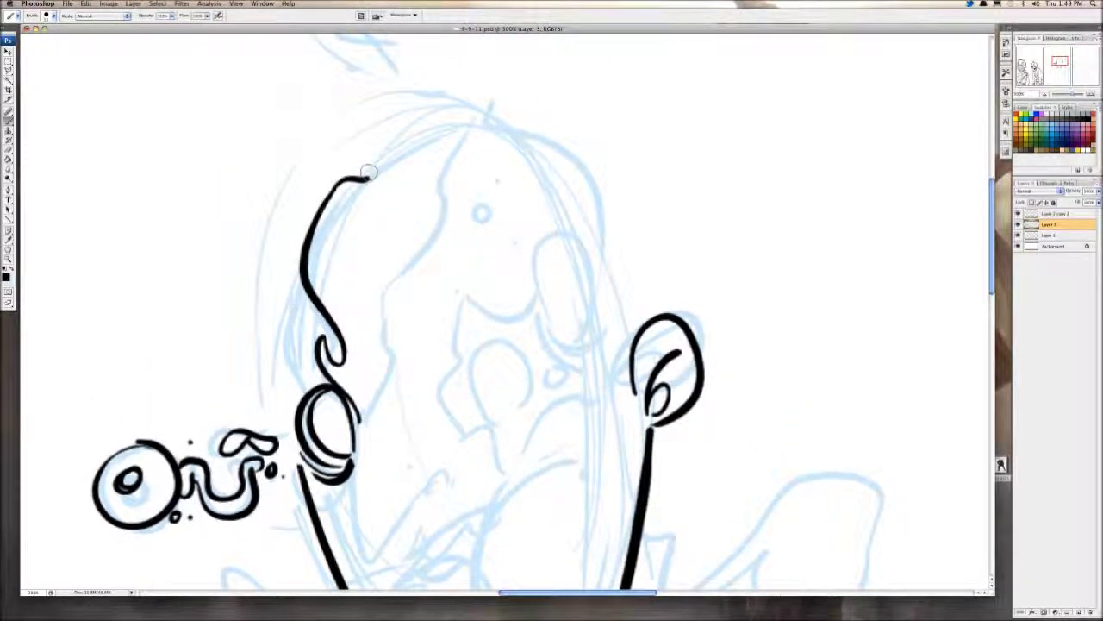
mouse_move(320, 260)
left_mouse_down()
mouse_move(365, 179)
mouse_move(449, 135)
left_mouse_up()
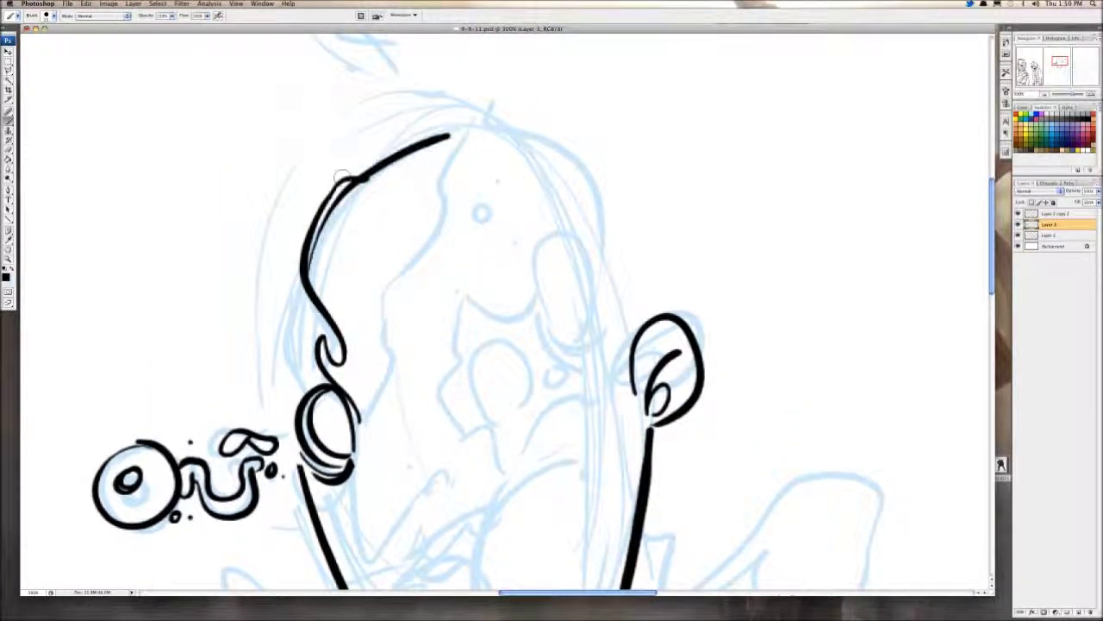
Step: Ink a wavy outer edge along the forehead, ending in rounded bumps and small drops beside the oval eye socket
mouse_move(319, 176)
left_mouse_down()
mouse_move(305, 217)
mouse_move(274, 235)
mouse_move(257, 297)
mouse_move(291, 330)
left_mouse_up()
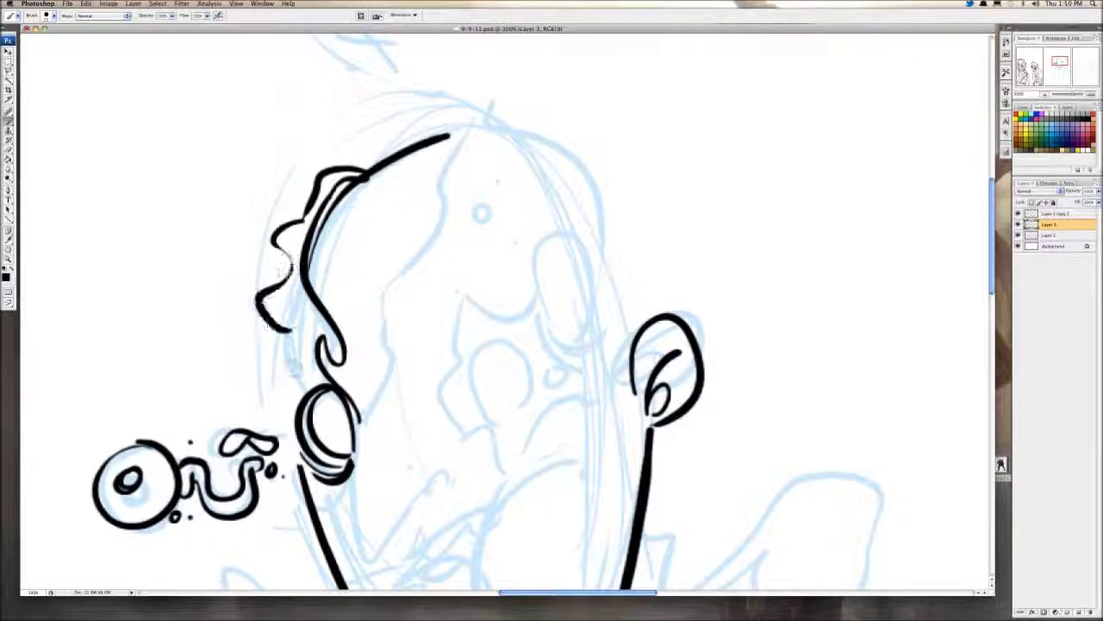
left_click_drag(286, 263, 303, 186)
mouse_move(316, 279)
left_mouse_down()
mouse_move(335, 304)
mouse_move(315, 329)
mouse_move(330, 248)
left_mouse_up()
key("super+z")
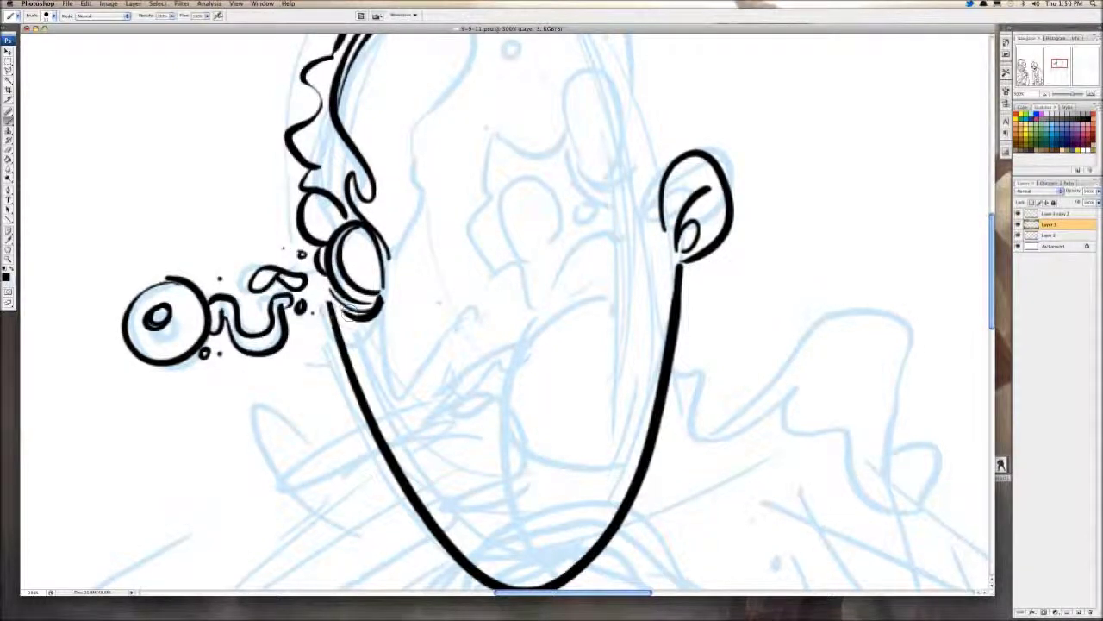
Step: Ink the wavy, dripping edge from the crown down toward the eye socket and add small dots and ticks on the forehead
left_click_drag(429, 175, 390, 304)
left_click_drag(366, 399, 488, 99)
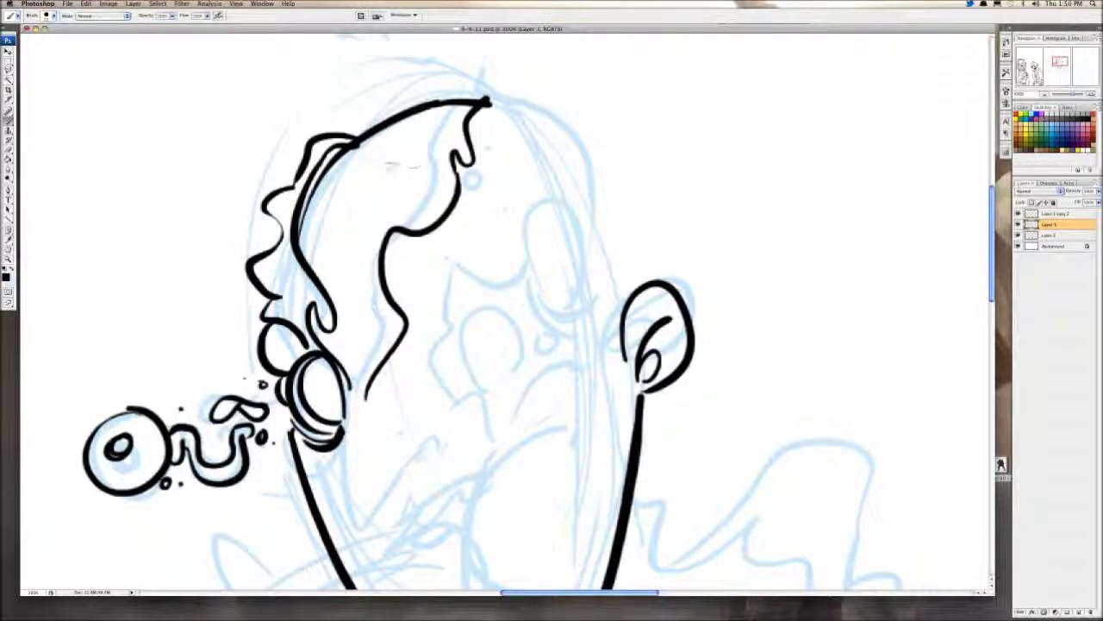
left_click(392, 189)
left_click(357, 230)
left_click(364, 275)
left_click_drag(381, 348, 365, 277)
key("super+z")
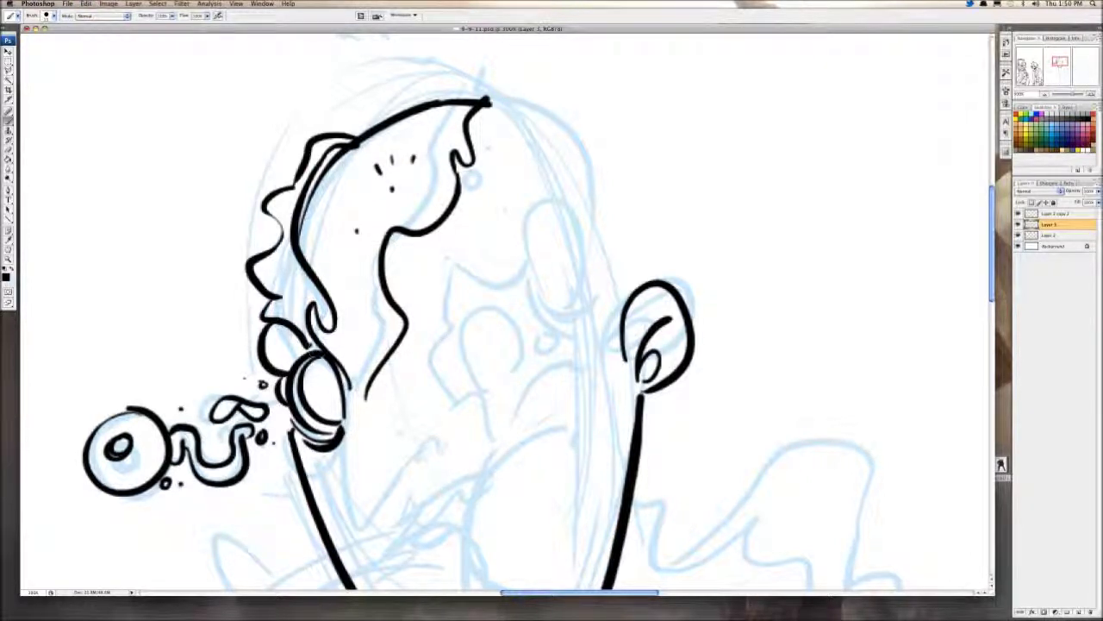
Step: Ink the long pointed nose from the eye socket down and around to a hooked nostril, redrawing the first stroke
left_click_drag(313, 348, 292, 227)
left_click_drag(329, 262, 399, 328)
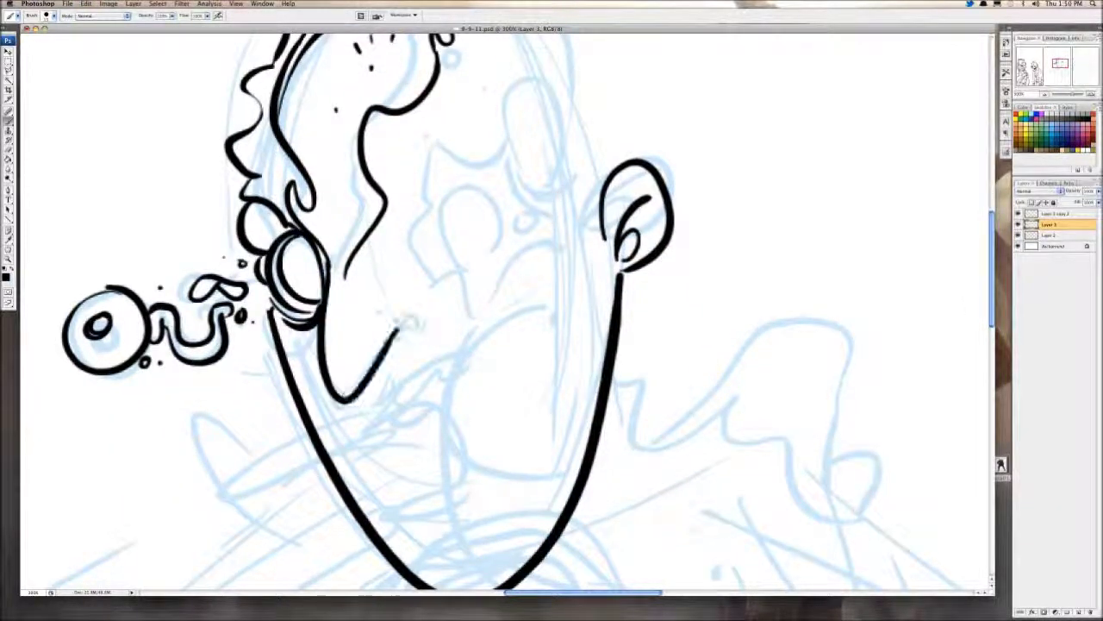
key("super+z")
mouse_move(326, 258)
left_mouse_down()
mouse_move(371, 366)
mouse_move(395, 341)
mouse_move(380, 314)
left_mouse_up()
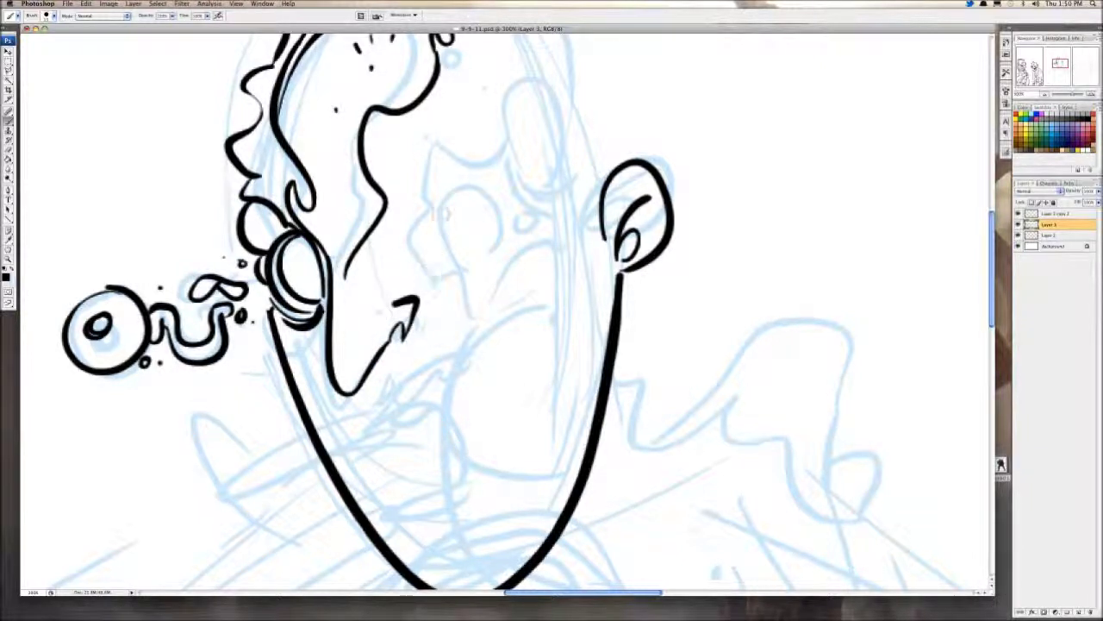
Step: Ink the jagged lower edge of the forehead shape across the face and close it with a curve up to the crown
left_click_drag(454, 222, 412, 315)
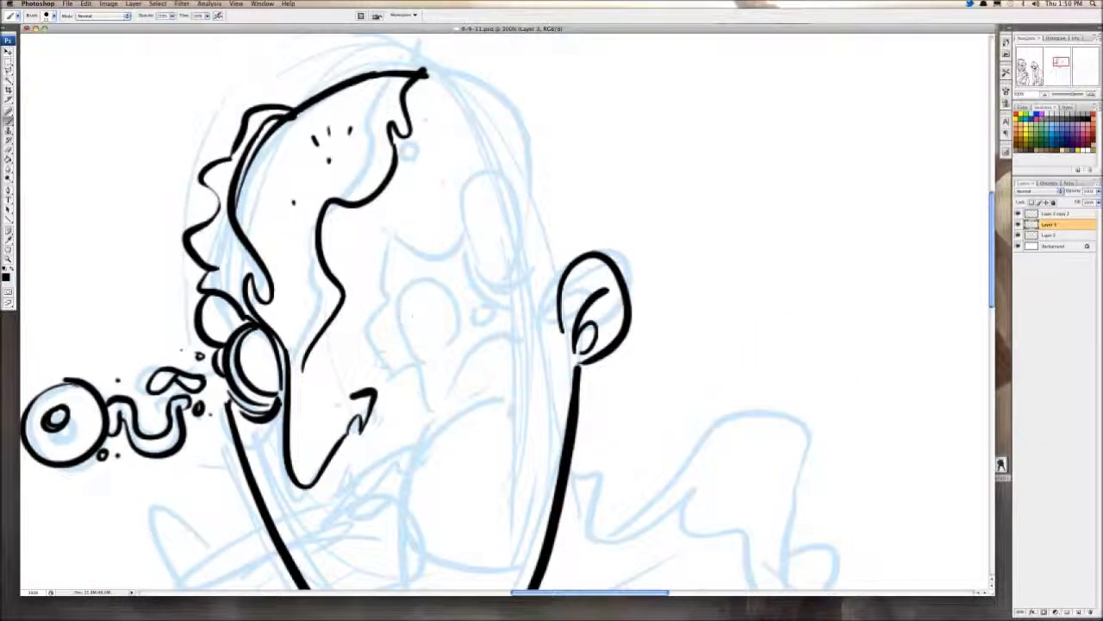
mouse_move(303, 369)
left_mouse_down()
mouse_move(385, 323)
mouse_move(414, 384)
mouse_move(431, 306)
left_mouse_up()
key("ctrl+z")
mouse_move(303, 293)
left_mouse_down()
mouse_move(413, 168)
mouse_move(511, 135)
mouse_move(499, 239)
left_mouse_up()
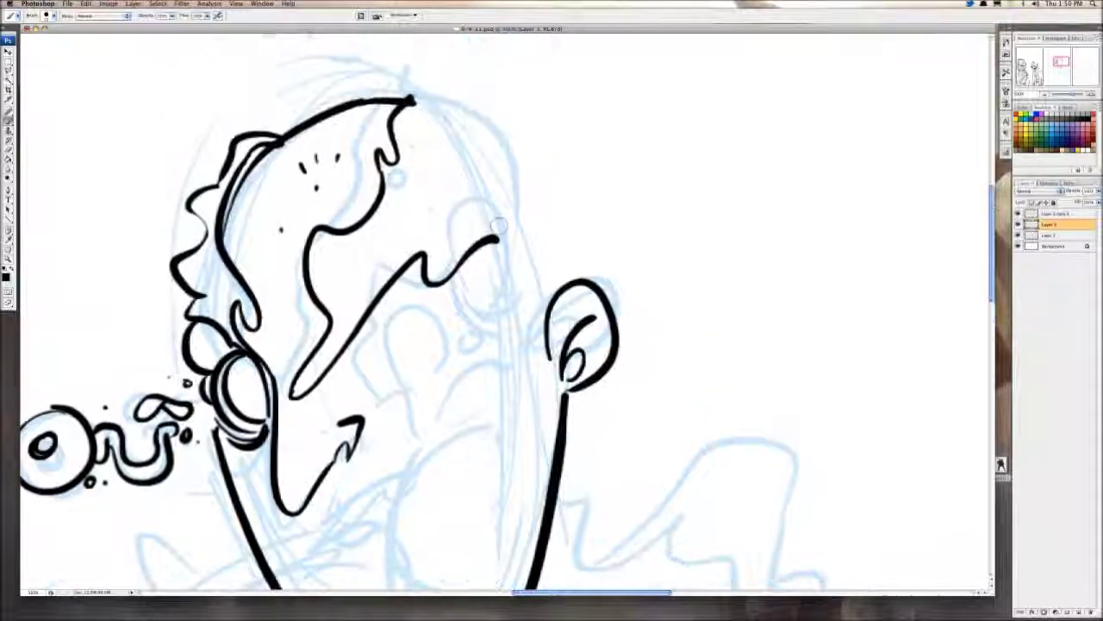
mouse_move(522, 182)
left_mouse_down()
mouse_move(509, 245)
mouse_move(449, 102)
mouse_move(433, 104)
mouse_move(445, 92)
left_mouse_up()
Step: Ink a large round eye with a thick rim and a smaller oval above it, undoing and redrawing strokes to refine them
left_click_drag(477, 358, 480, 301)
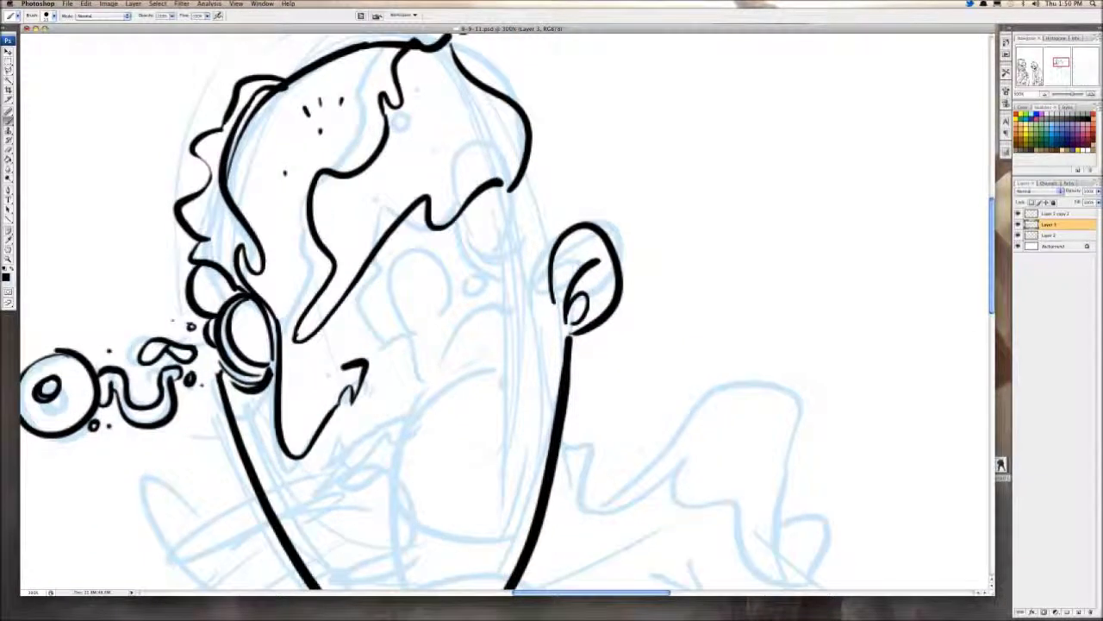
mouse_move(413, 321)
left_mouse_down()
mouse_move(443, 260)
mouse_move(417, 318)
mouse_move(395, 296)
left_mouse_up()
key("super+z")
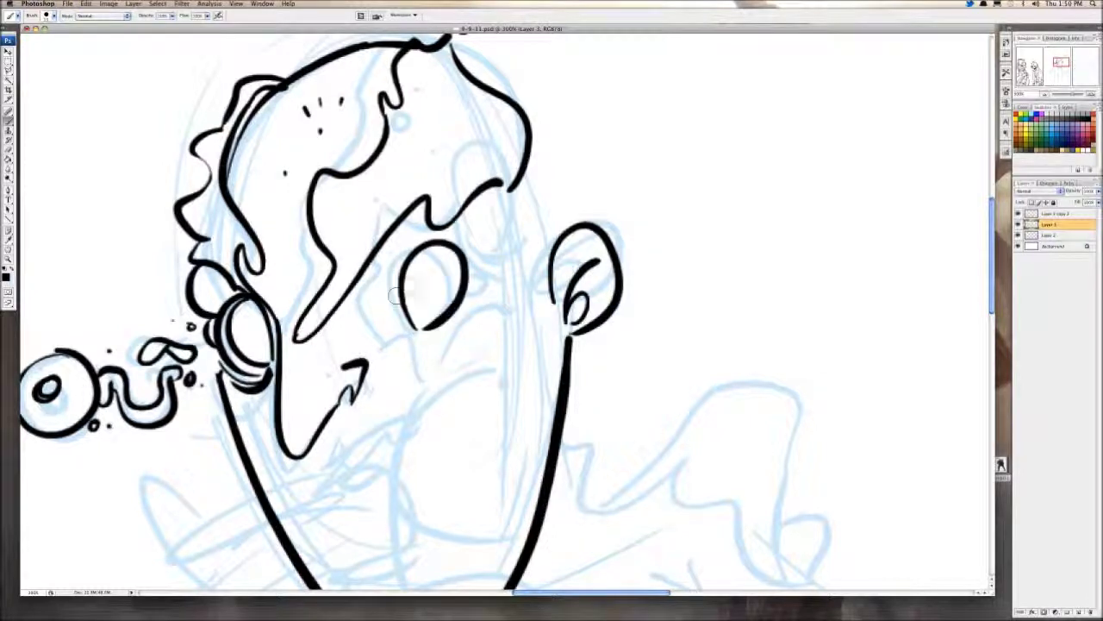
key("super+z")
mouse_move(414, 333)
left_mouse_down()
mouse_move(396, 308)
mouse_move(425, 333)
mouse_move(462, 315)
mouse_move(445, 262)
mouse_move(403, 261)
mouse_move(453, 302)
mouse_move(403, 258)
left_mouse_up()
key("super+z")
left_click_drag(470, 235, 509, 230)
mouse_move(471, 237)
left_mouse_down()
mouse_move(495, 205)
mouse_move(510, 231)
mouse_move(486, 250)
mouse_move(484, 198)
mouse_move(493, 255)
left_mouse_up()
key("super+alt+z")
key("super+alt+z")
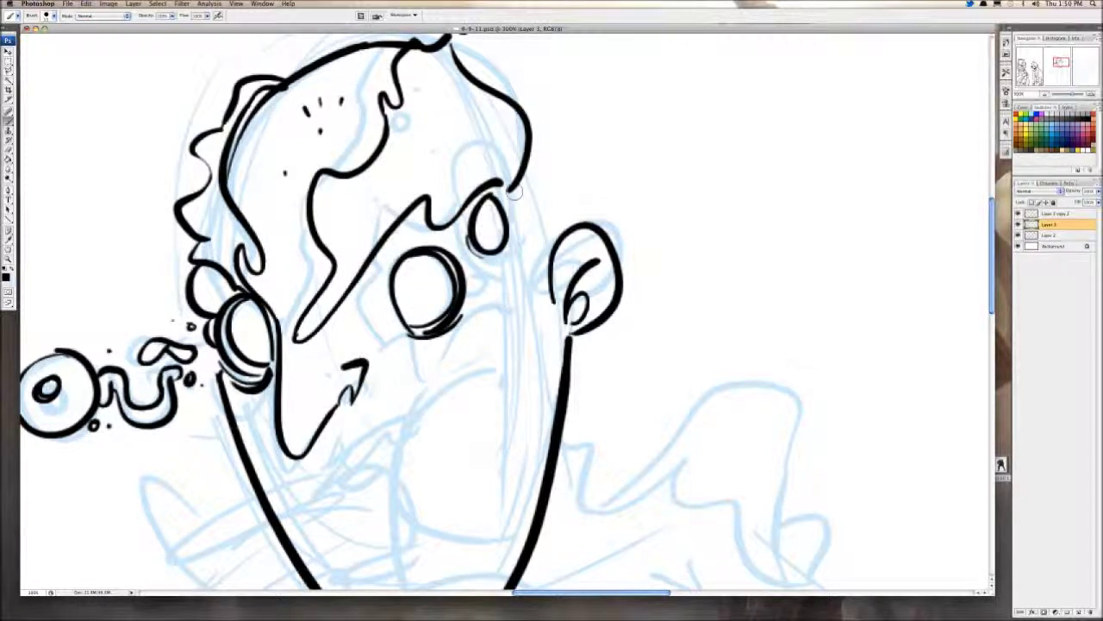
Step: Ink a pointed wavy shape above the ear and curve it down in front of the ear, redrawing the first stroke
mouse_move(512, 188)
left_mouse_down()
mouse_move(557, 243)
mouse_move(555, 260)
left_mouse_up()
key("super+z")
mouse_move(513, 189)
left_mouse_down()
mouse_move(566, 181)
mouse_move(540, 260)
mouse_move(523, 326)
left_mouse_up()
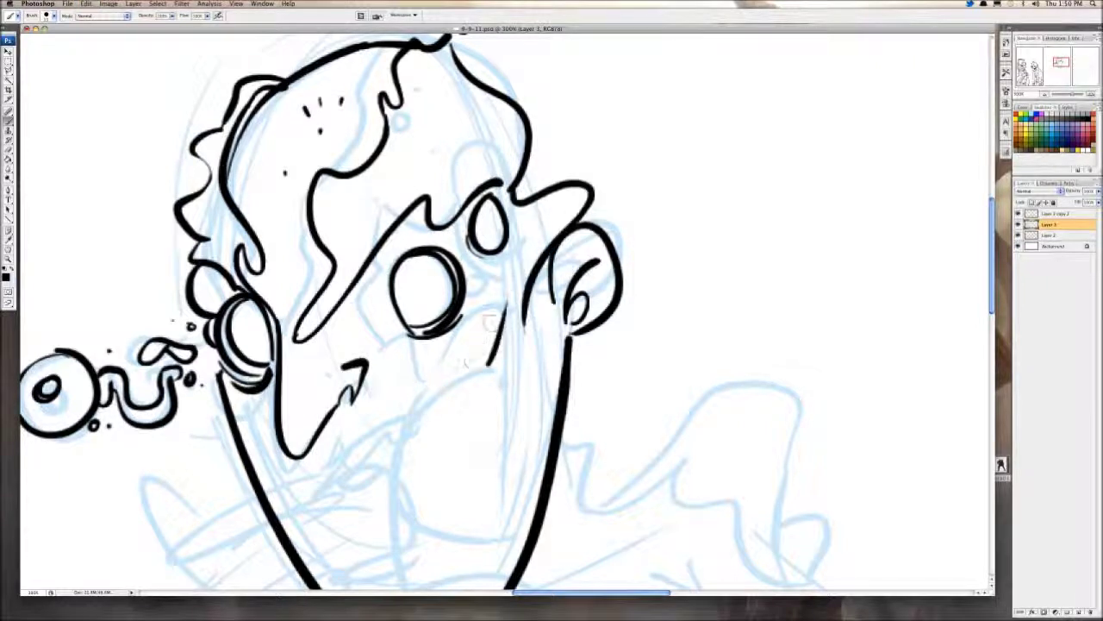
Step: Ink a thin curve beneath the small oval and small marks on the cheek, undoing a long cheek stroke
left_click_drag(496, 257, 529, 244)
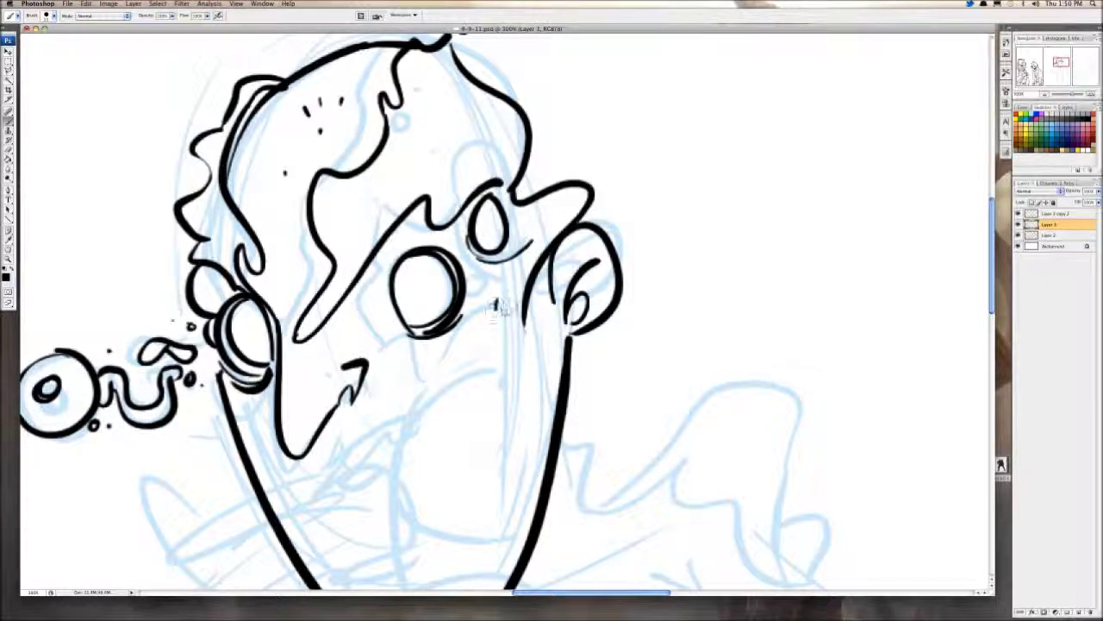
left_click(487, 326)
mouse_move(488, 327)
left_mouse_down()
mouse_move(496, 181)
mouse_move(414, 349)
mouse_move(443, 453)
left_mouse_up()
key("super+z")
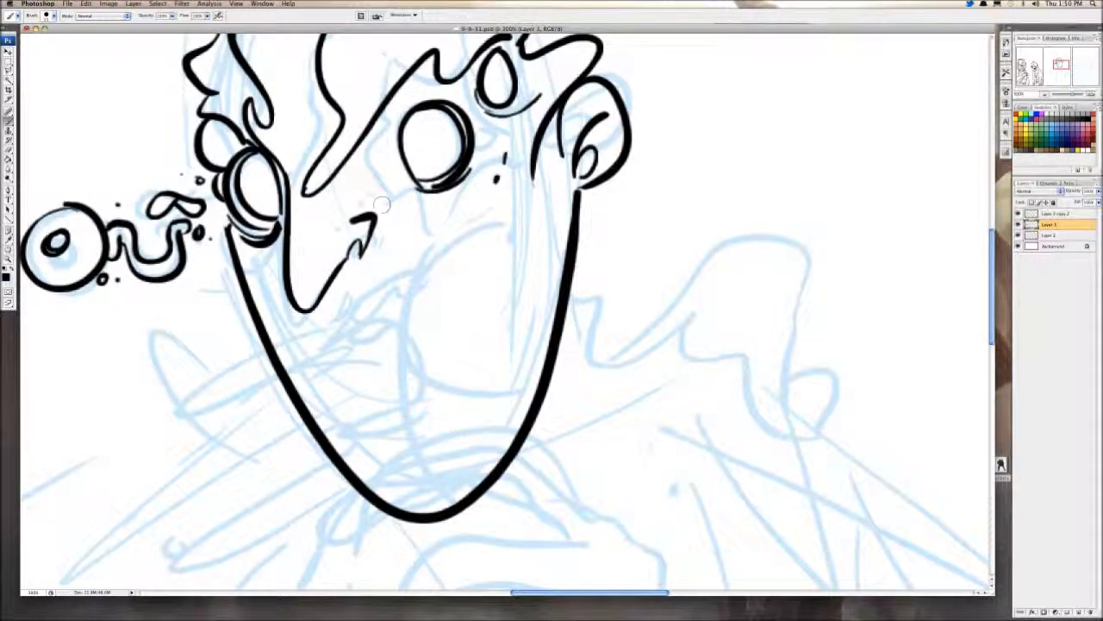
Step: Erase the diagonal line beside the zombie's large eye and ink a new contour around the eye, down across the cheek to the ear
key("e")
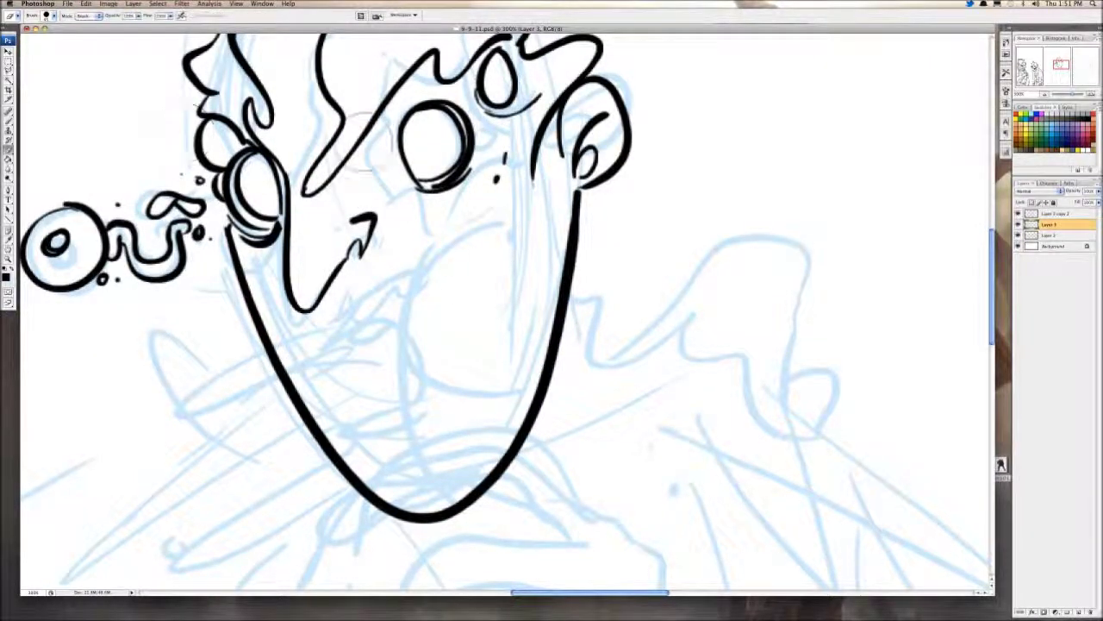
left_click_drag(366, 127, 326, 177)
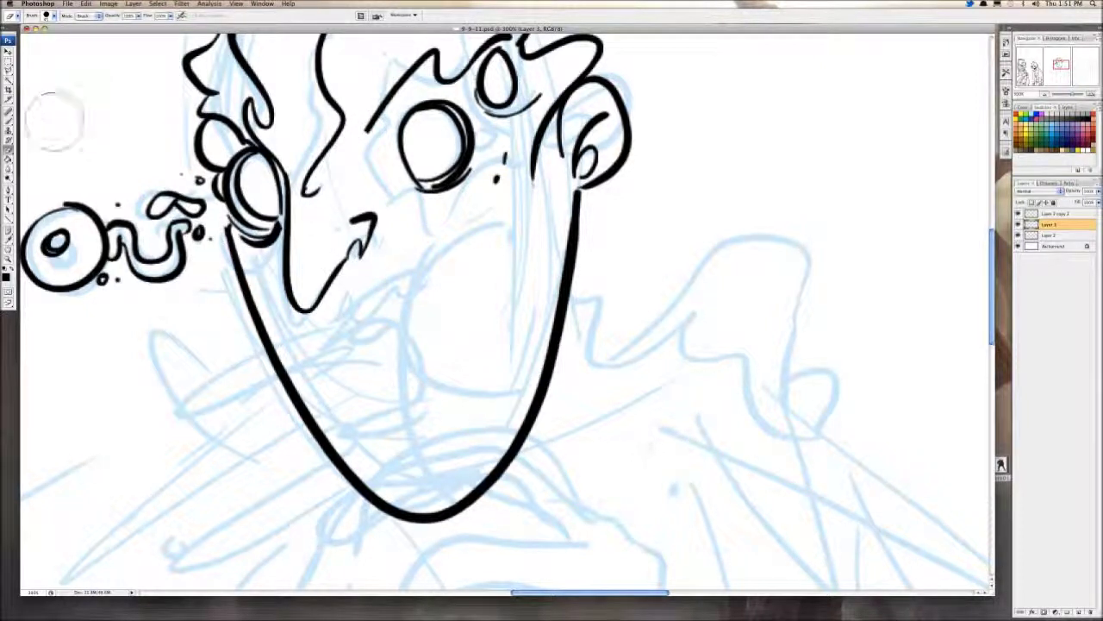
left_click(8, 119)
mouse_move(369, 116)
left_mouse_down()
mouse_move(406, 223)
mouse_move(528, 192)
mouse_move(560, 226)
mouse_move(560, 197)
mouse_move(572, 220)
left_mouse_up()
left_click_drag(405, 207, 374, 302)
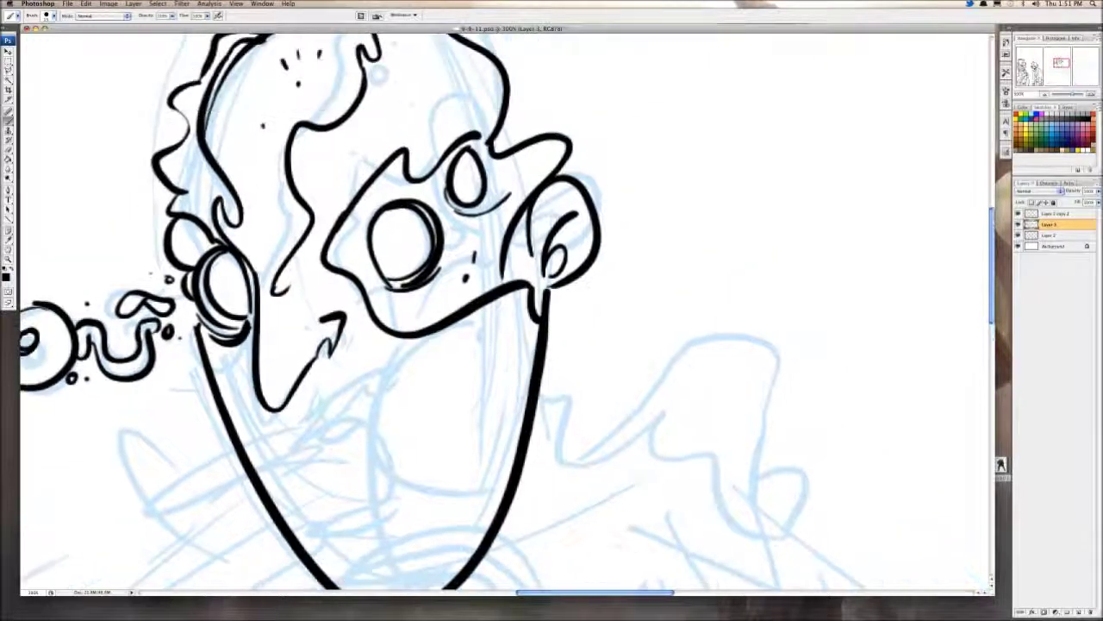
mouse_move(276, 291)
left_mouse_down()
mouse_move(336, 317)
mouse_move(364, 270)
mouse_move(400, 243)
mouse_move(377, 228)
left_mouse_up()
key("super+z")
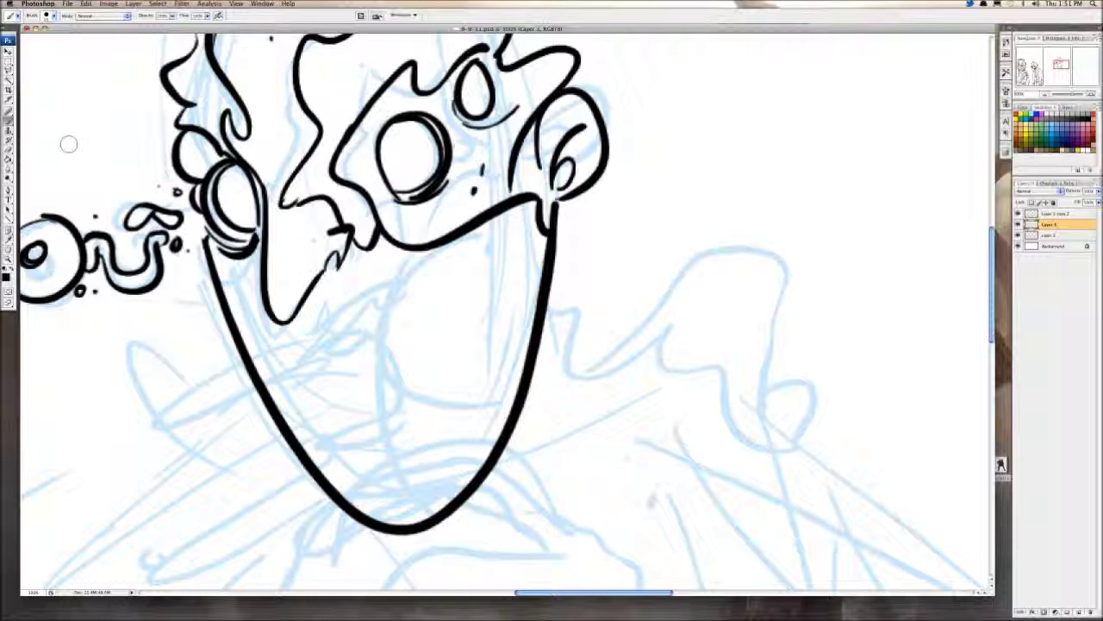
left_click(9, 149)
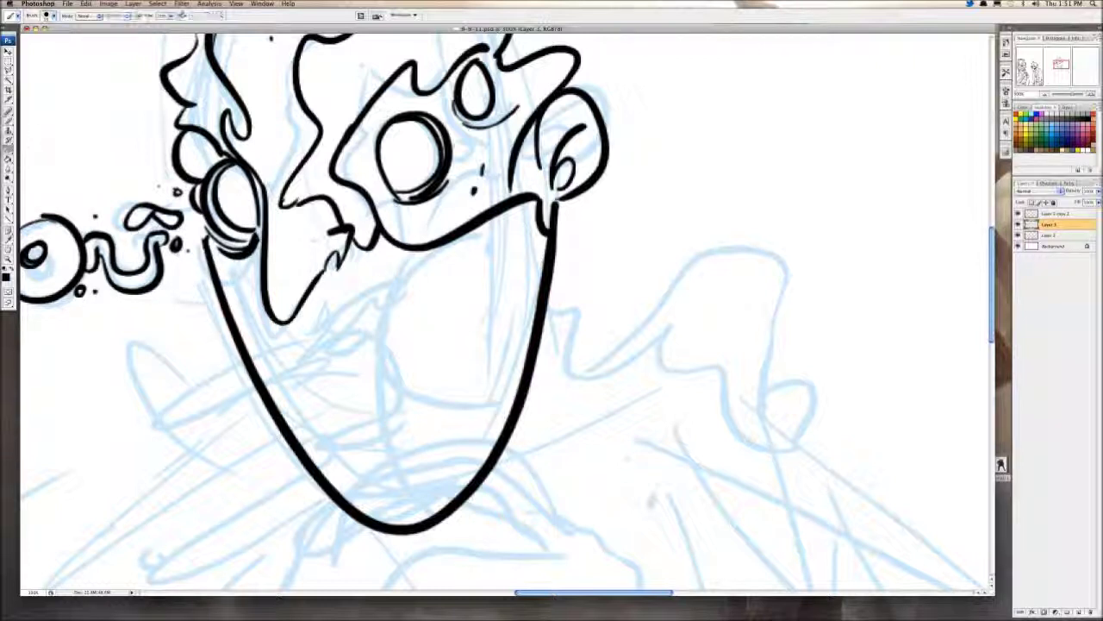
left_click_drag(439, 198, 422, 215)
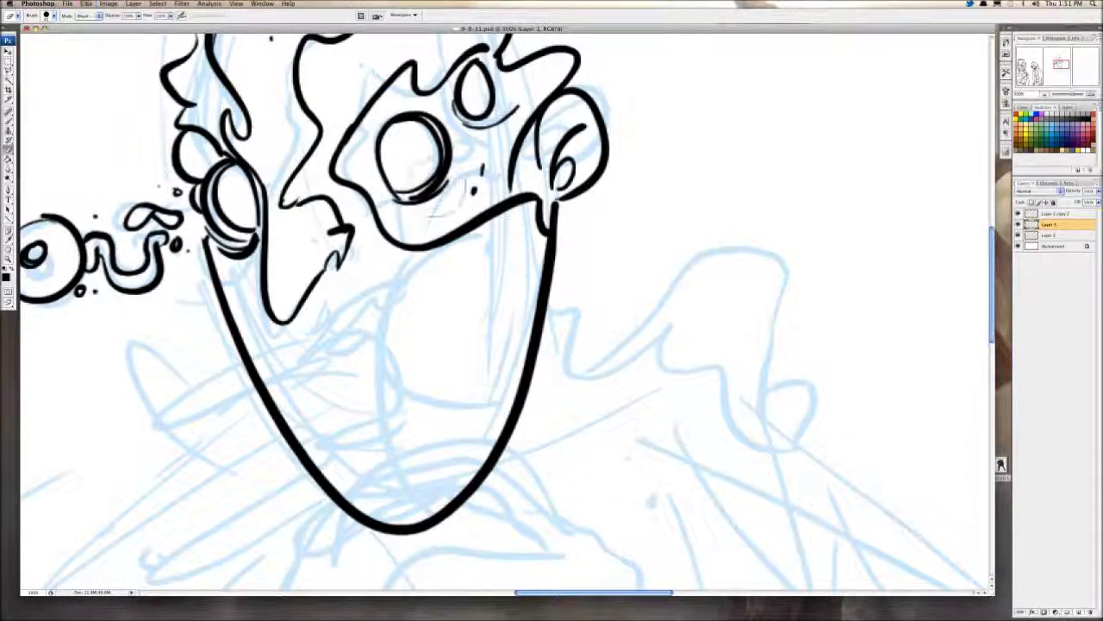
Step: Erase the line ends between the eyes with a smaller eraser and ink the slime's pointed drips with a small bubble
scroll(405, 203, "up", 5)
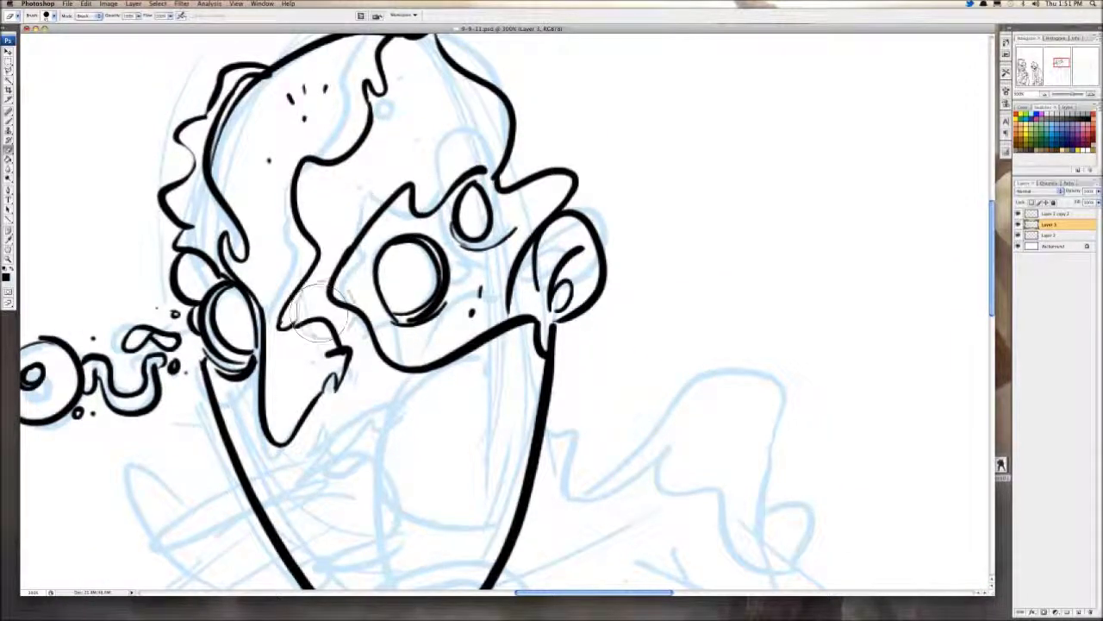
key("bracketleft")
key("bracketleft")
mouse_move(321, 312)
left_mouse_down()
mouse_move(293, 303)
mouse_move(284, 331)
mouse_move(330, 330)
mouse_move(296, 315)
mouse_move(252, 295)
left_mouse_up()
key("b")
left_click_drag(269, 258, 257, 295)
mouse_move(310, 259)
left_mouse_down()
mouse_move(274, 229)
mouse_move(337, 245)
mouse_move(372, 392)
left_mouse_up()
Step: Ink the curved inner edge of the open mouth from the cheek contour down toward the chin, redoing the stroke until it fits
scroll(509, 311, "down", 5)
key("ctrl+z")
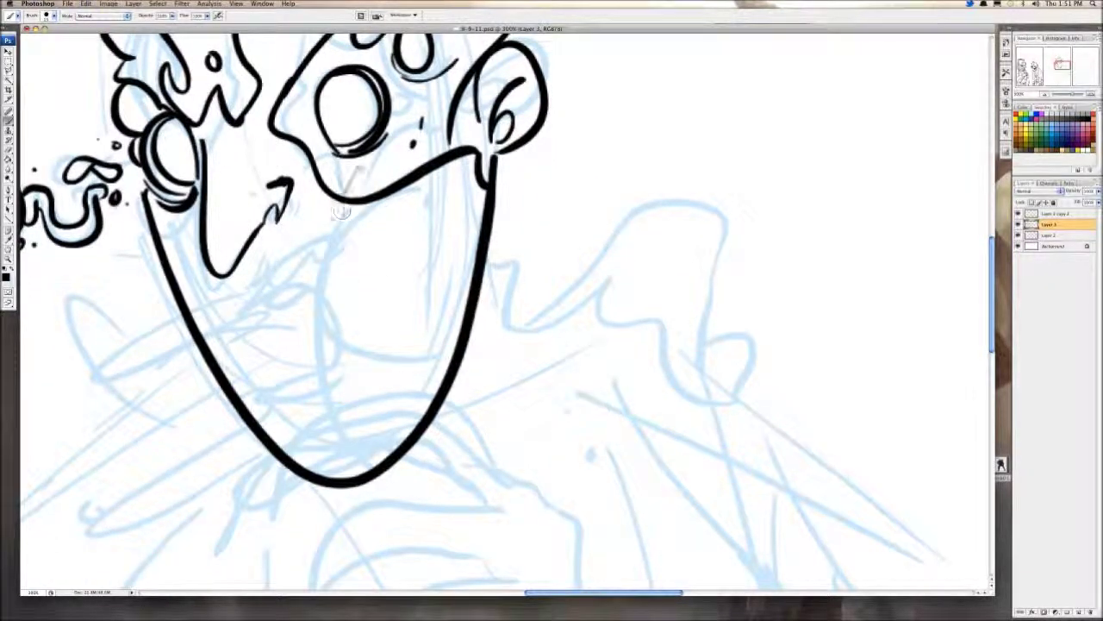
left_click_drag(362, 162, 379, 467)
key("ctrl+z")
left_click_drag(337, 200, 370, 435)
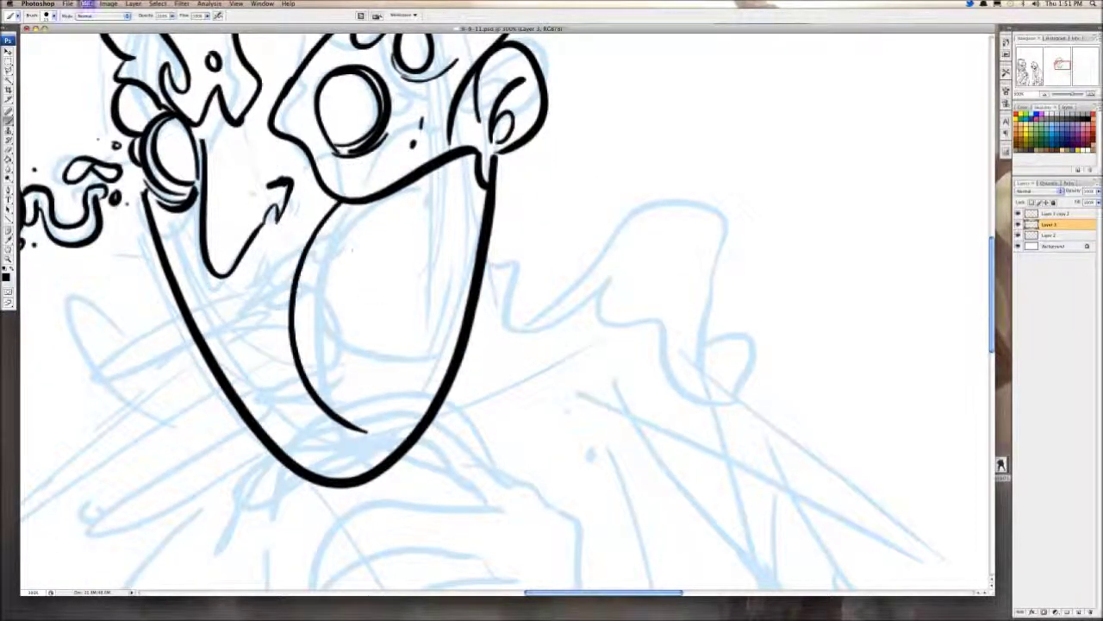
key("ctrl+z")
mouse_move(343, 203)
left_mouse_down()
mouse_move(324, 297)
mouse_move(382, 382)
left_mouse_up()
Step: Ink the pointed upper lip below the nose with a narrow spike hanging beside it, redoing strokes as needed
mouse_move(264, 247)
left_mouse_down()
mouse_move(258, 272)
mouse_move(343, 240)
left_mouse_up()
key("super+z")
mouse_move(263, 248)
left_mouse_down()
mouse_move(242, 313)
mouse_move(341, 235)
left_mouse_up()
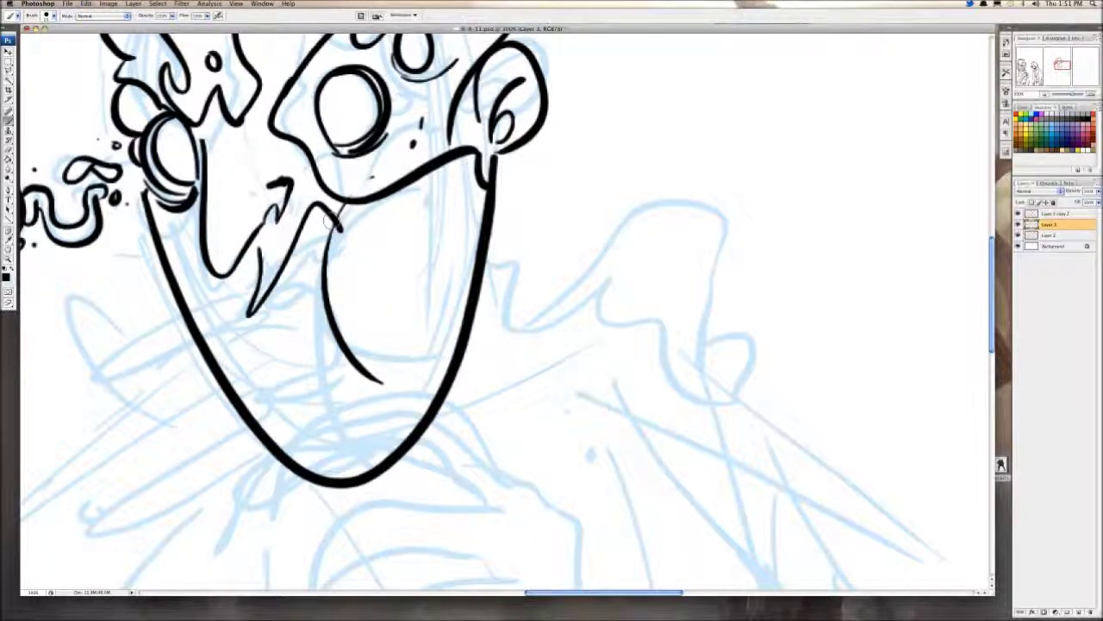
key("super+z")
mouse_move(259, 249)
left_mouse_down()
mouse_move(312, 212)
mouse_move(332, 219)
left_mouse_up()
mouse_move(275, 268)
left_mouse_down()
mouse_move(285, 295)
mouse_move(298, 251)
left_mouse_up()
key("super+z")
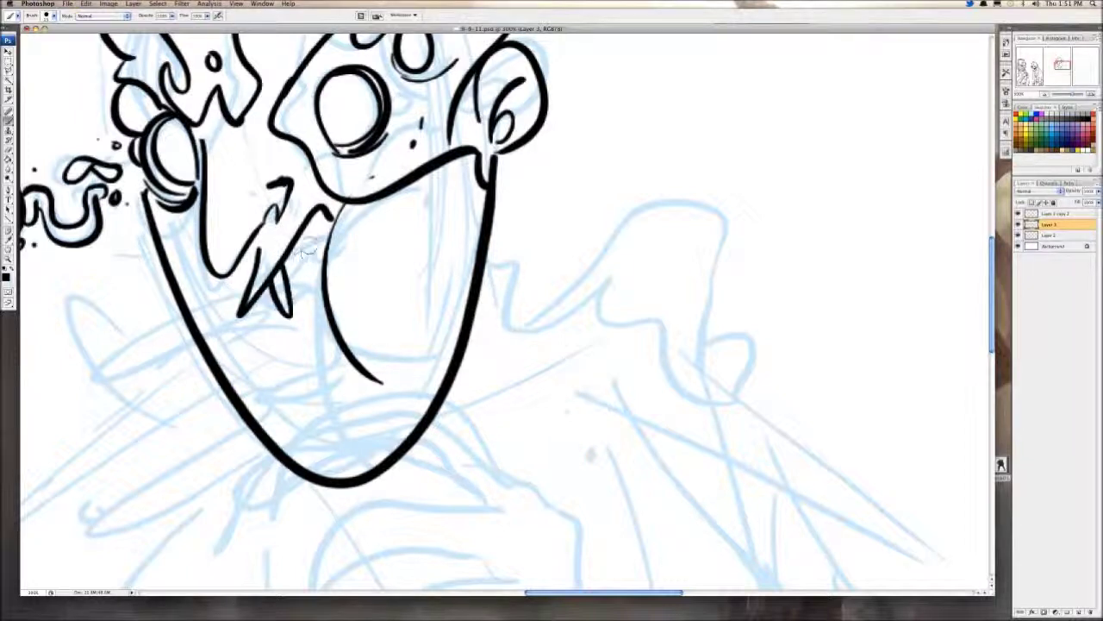
Step: Ink the lower lip with a rounded drip beneath it and add small droplets and a chunk inside the mouth
mouse_move(313, 353)
left_mouse_down()
mouse_move(358, 266)
mouse_move(401, 340)
mouse_move(353, 323)
left_mouse_up()
key("ctrl+z")
mouse_move(421, 292)
left_mouse_down()
mouse_move(367, 319)
mouse_move(415, 310)
left_mouse_up()
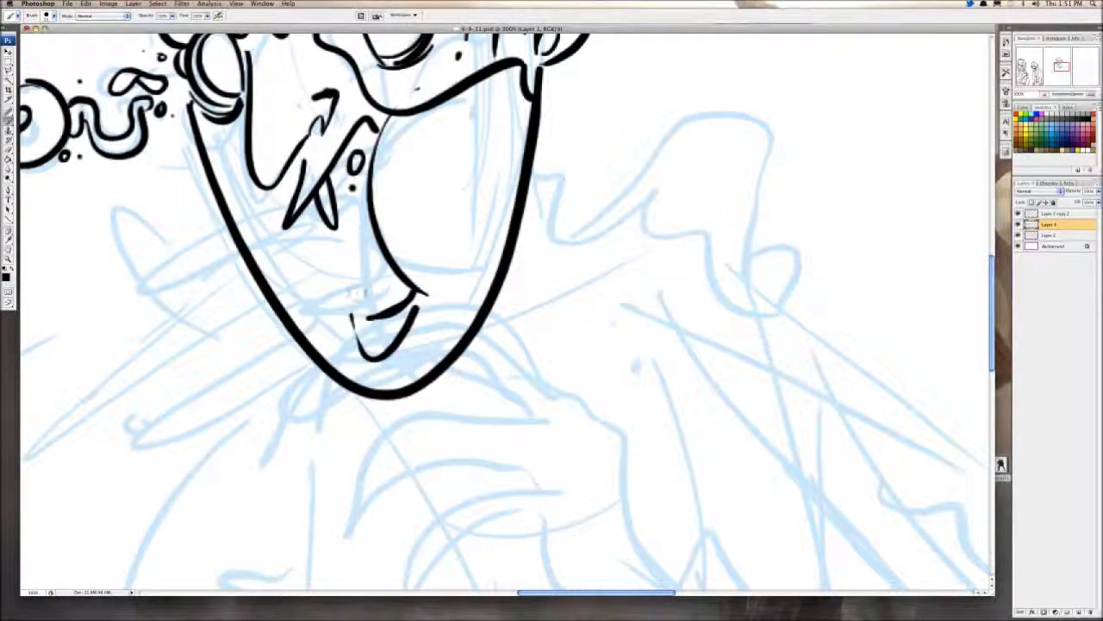
left_click_drag(358, 263, 398, 306)
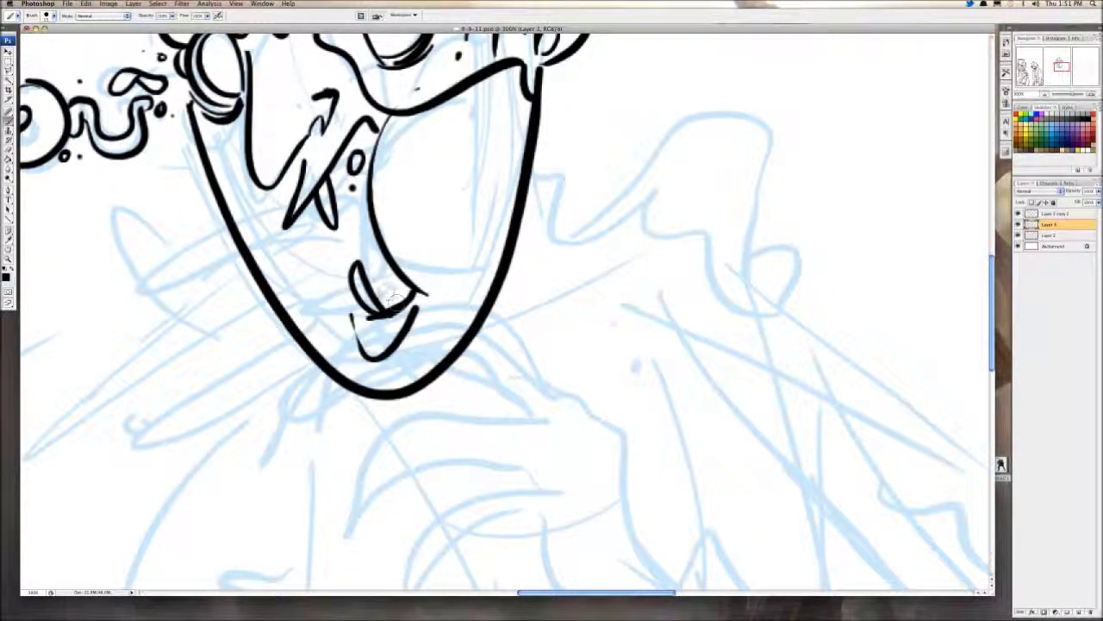
key("ctrl+z")
mouse_move(346, 264)
left_mouse_down()
mouse_move(379, 300)
mouse_move(343, 290)
mouse_move(502, 225)
left_mouse_up()
key("ctrl+z")
key("ctrl+z")
Step: Erase the jawline section beside the mouth and ink the curved upper edge of the vomit stream across the gap
key("e")
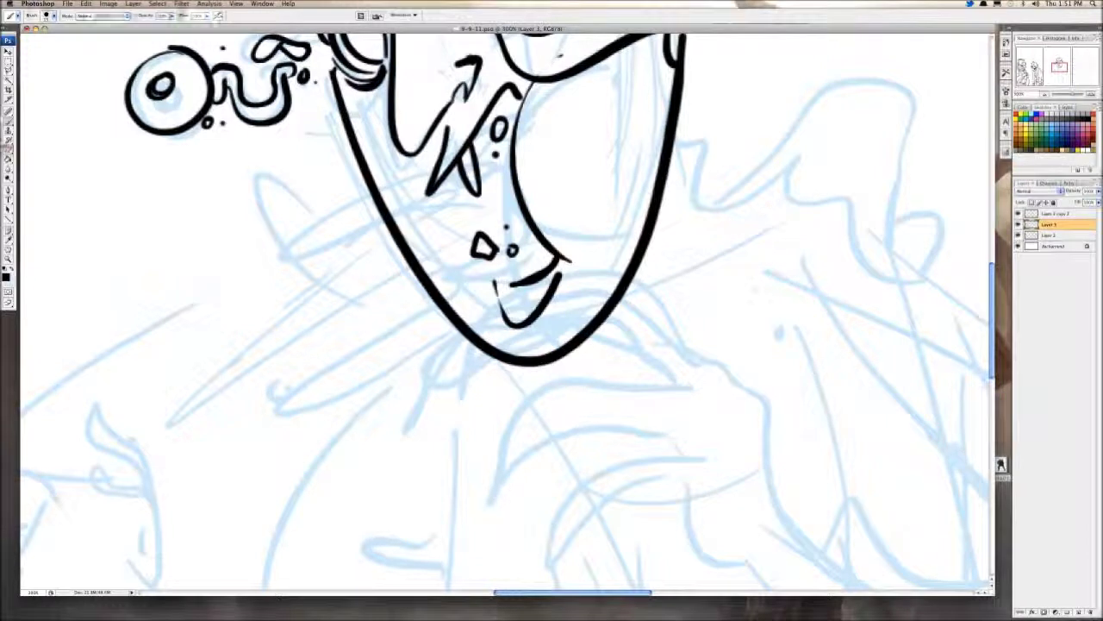
mouse_move(384, 212)
left_mouse_down()
mouse_move(422, 308)
mouse_move(461, 330)
left_mouse_up()
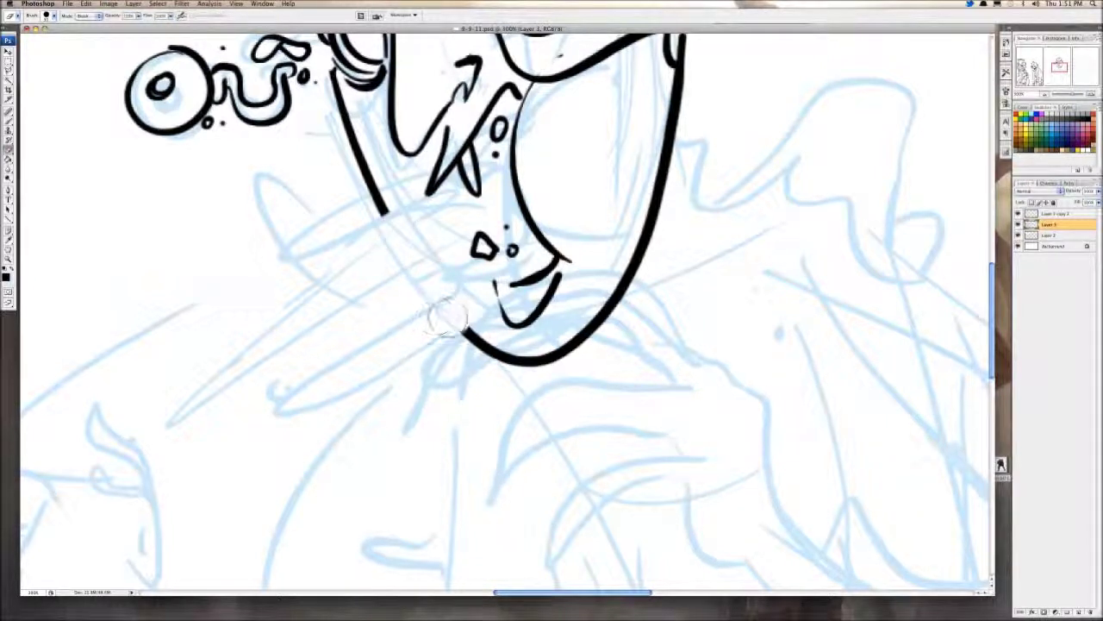
key("b")
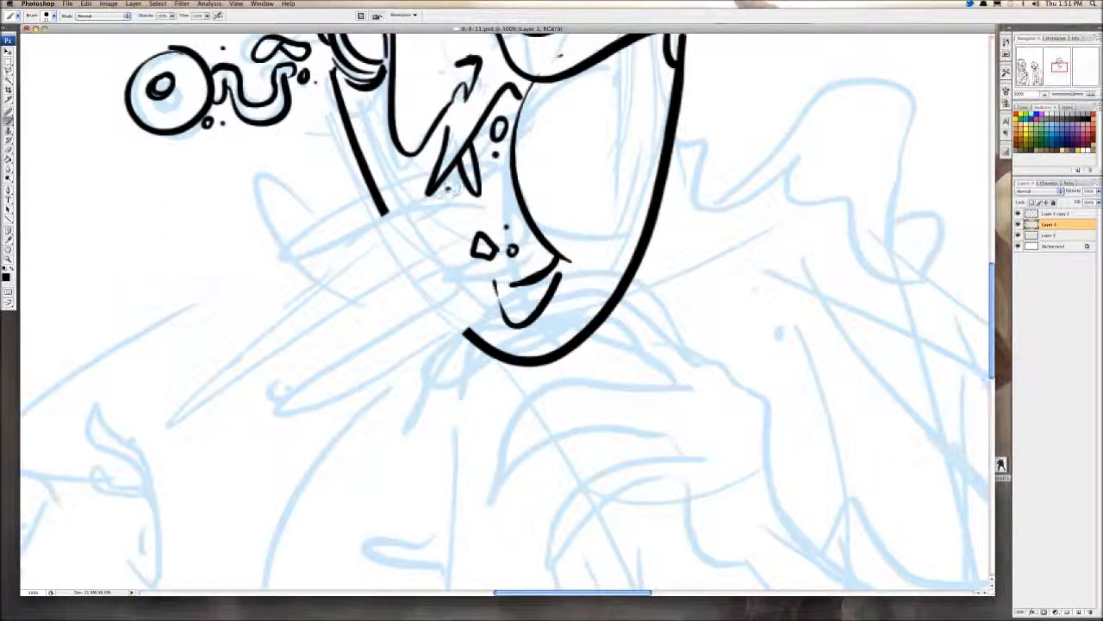
left_click_drag(392, 215, 237, 332)
key("super+z")
mouse_move(452, 190)
left_mouse_down()
mouse_move(189, 389)
mouse_move(246, 371)
left_mouse_up()
scroll(327, 308, "down", 3)
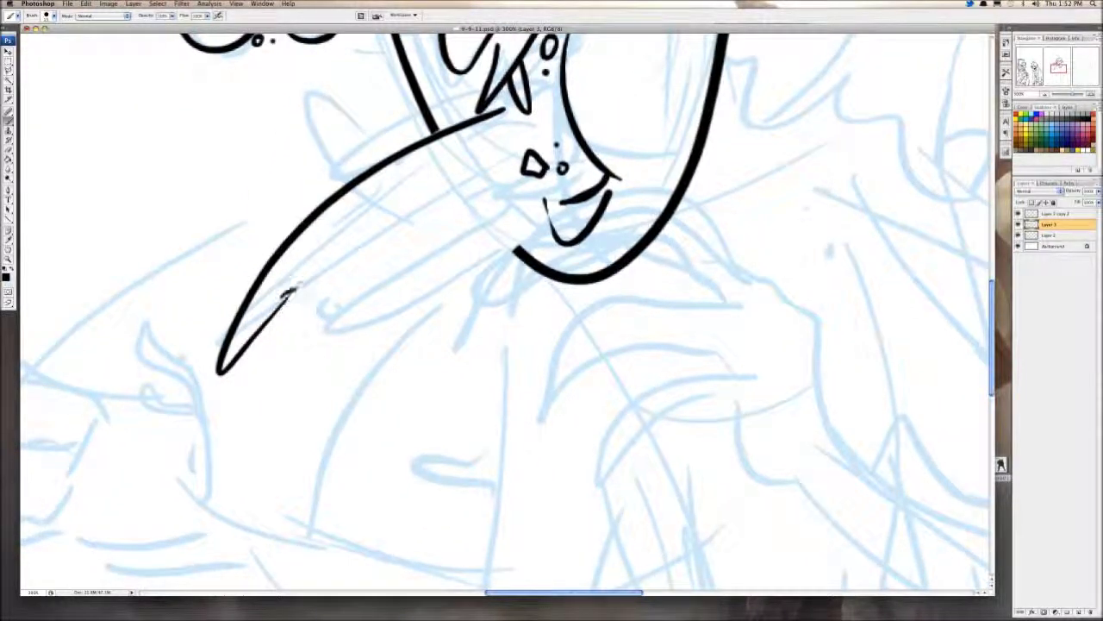
Step: Ink the vomit stream's dripping lower edge back to the lip and add wavy flow lines inside the stream
mouse_move(289, 292)
left_mouse_down()
mouse_move(423, 281)
mouse_move(423, 349)
mouse_move(539, 195)
mouse_move(579, 190)
left_mouse_up()
scroll(569, 194, "up", 3)
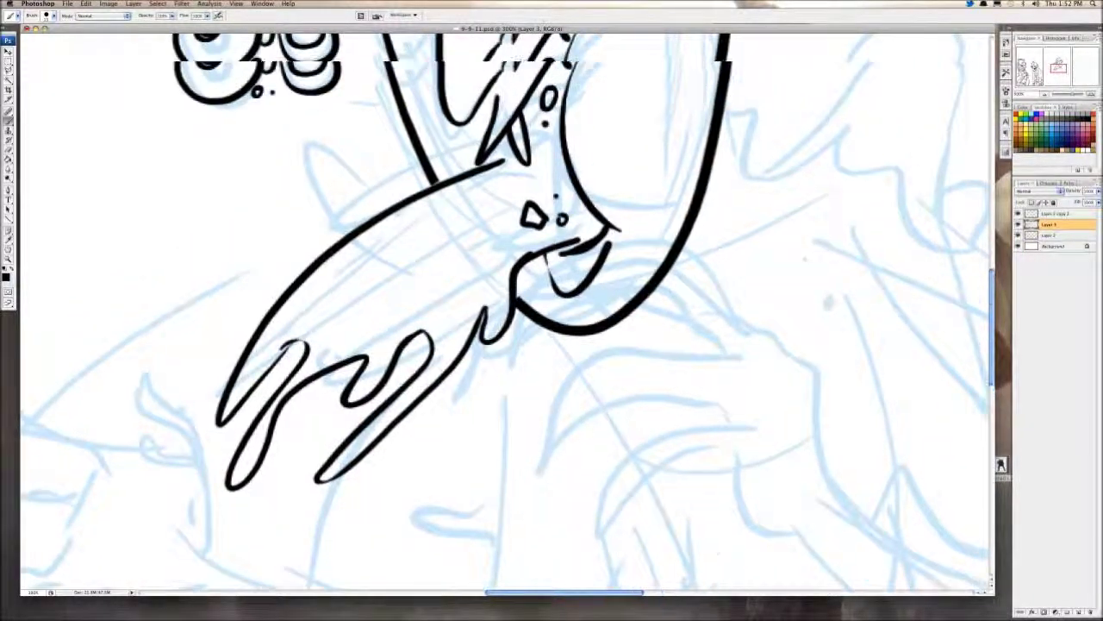
mouse_move(360, 244)
left_mouse_down()
mouse_move(353, 251)
mouse_move(479, 322)
mouse_move(366, 208)
left_mouse_up()
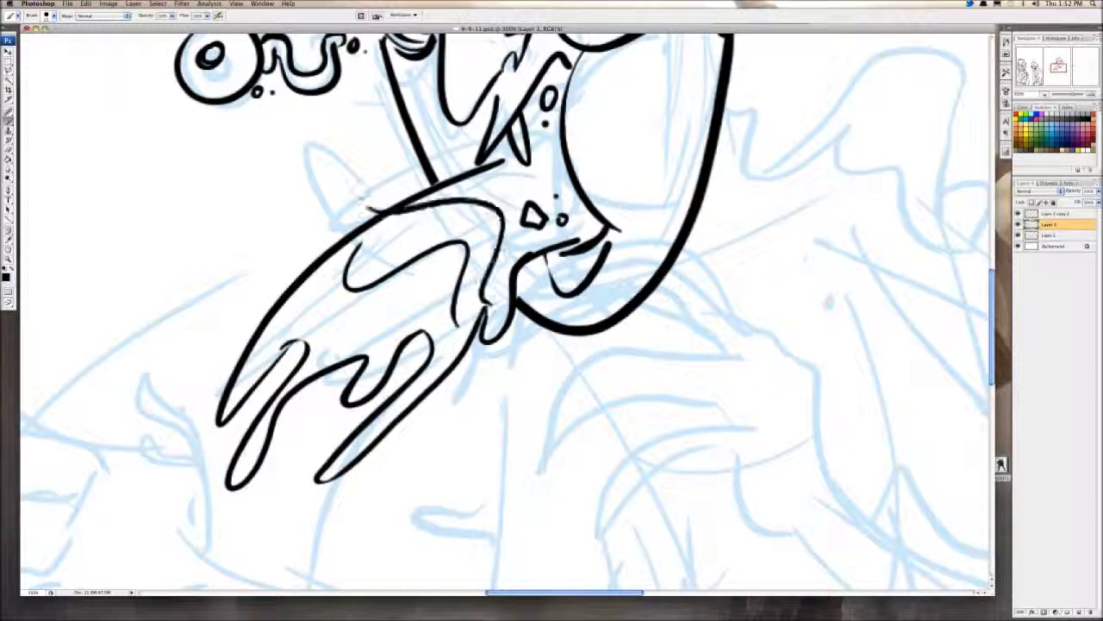
mouse_move(315, 263)
left_mouse_down()
mouse_move(405, 332)
mouse_move(461, 349)
left_mouse_up()
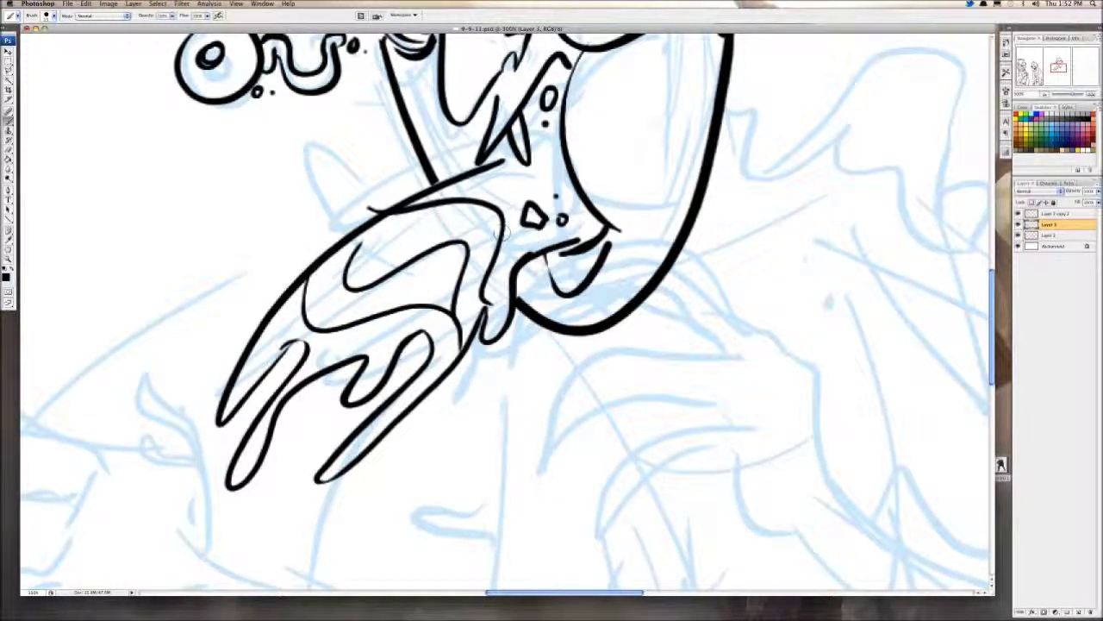
Step: Add a curved line and bubble at the mouth opening and scatter droplets below the end of the vomit stream
mouse_move(545, 257)
left_mouse_down()
mouse_move(510, 179)
mouse_move(548, 161)
left_mouse_up()
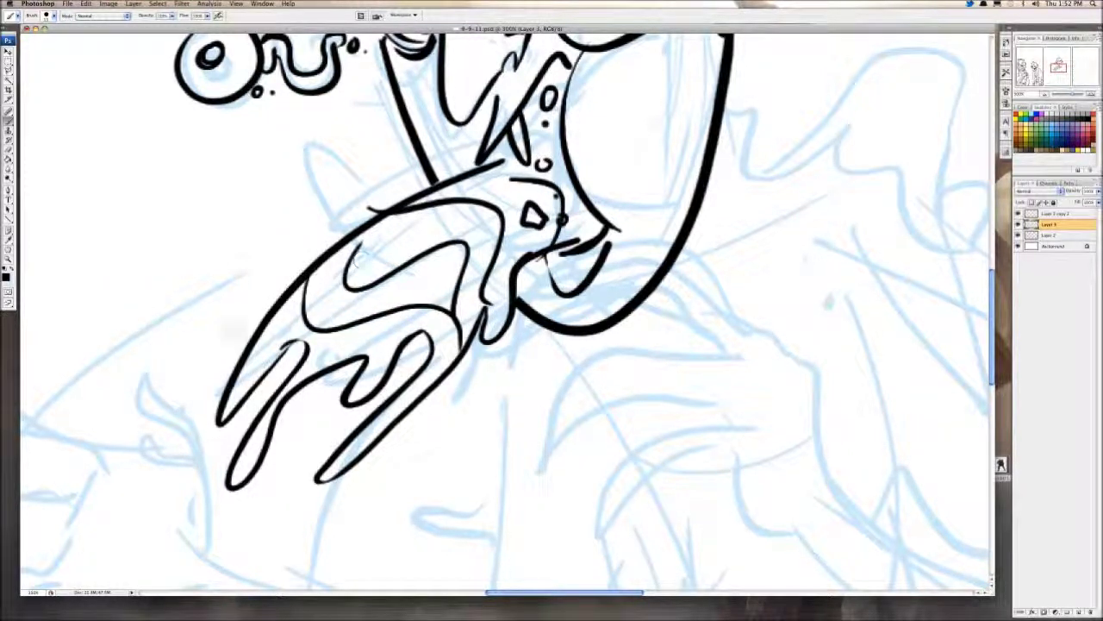
left_click_drag(204, 430, 205, 433)
mouse_move(257, 530)
left_mouse_down()
mouse_move(323, 342)
mouse_move(296, 347)
left_mouse_up()
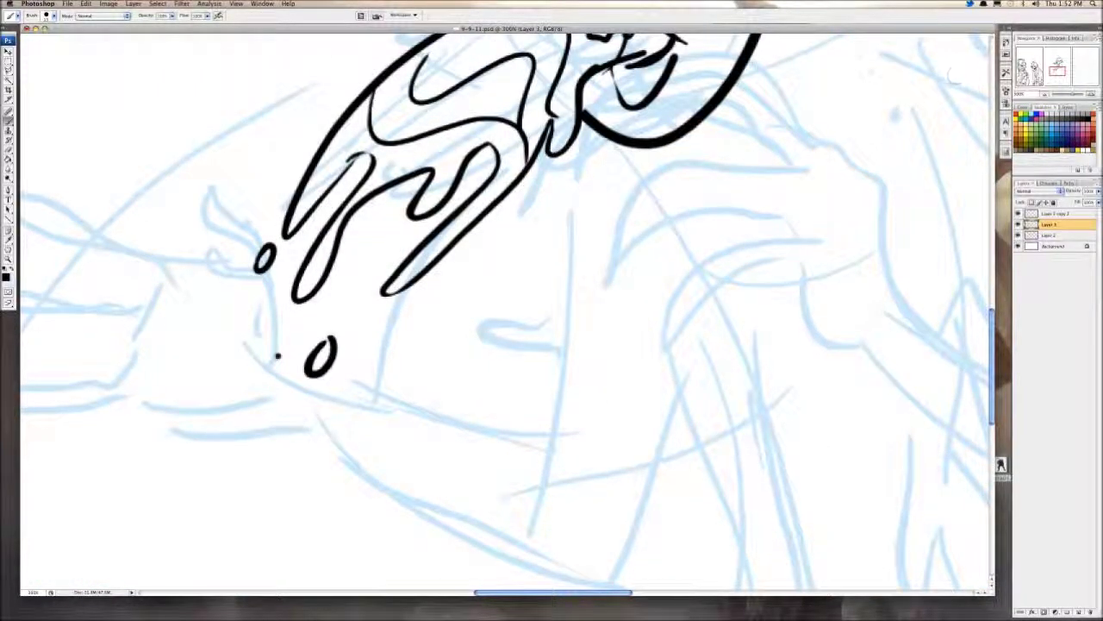
Step: Check the inked head within the full three-panel comic strip
key("super+minus")
key("super+minus")
key("super+minus")
key("super+minus")
key("super+minus")
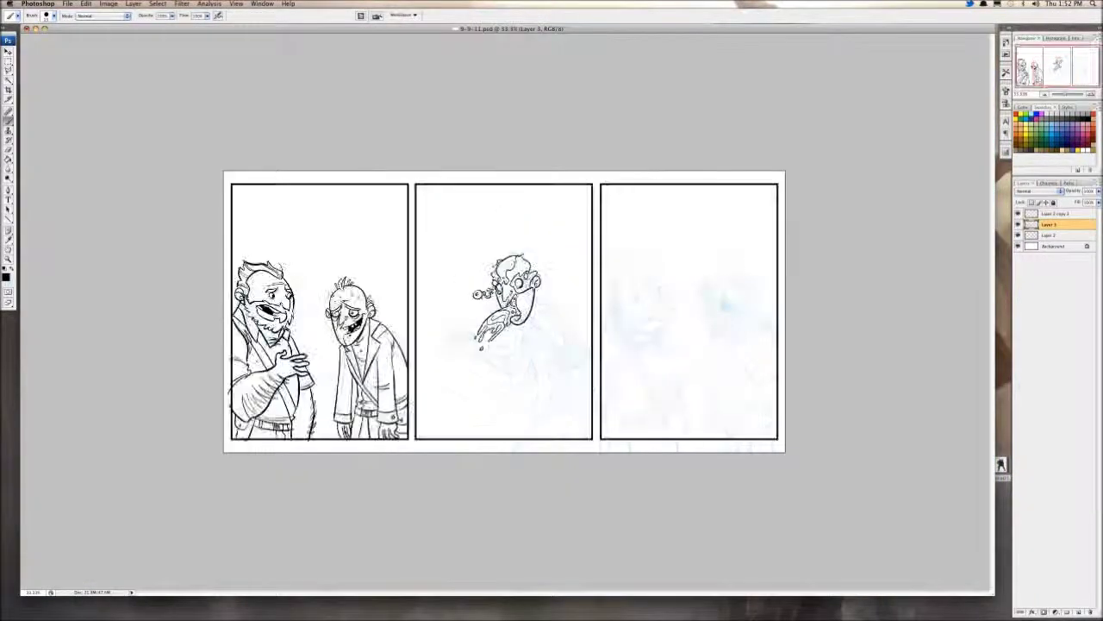
key("super+minus")
key("super+plus")
key("super+plus")
key("super+plus")
key("super+plus")
key("super+plus")
key("super+plus")
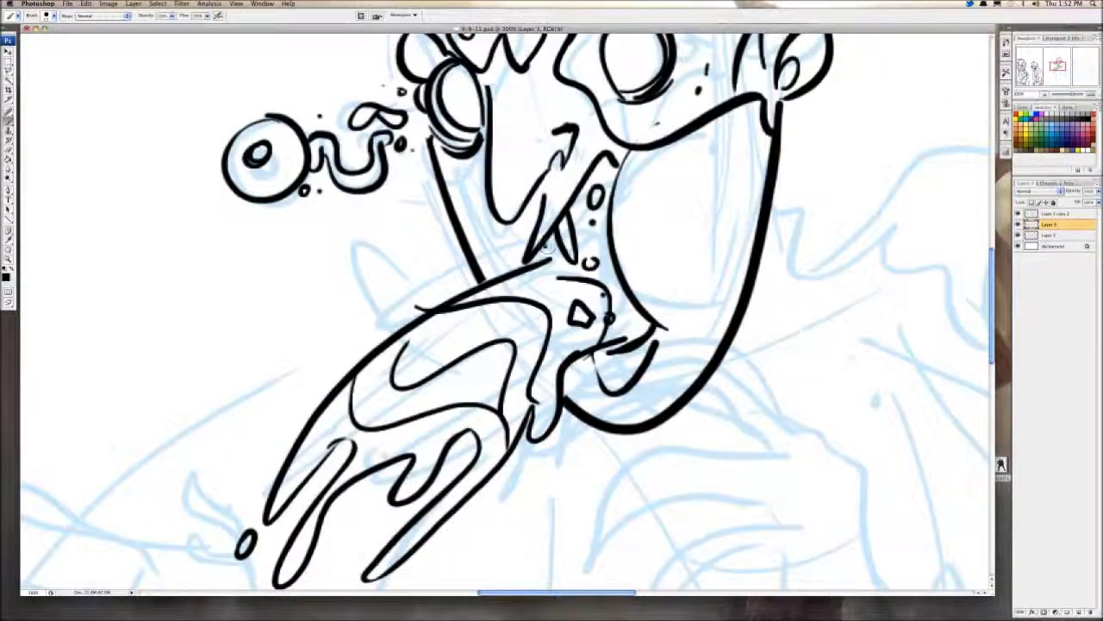
Step: Add slime strands and bubbles around the upper lip, a line from nose to cheek, and crease lines along the jaw
mouse_move(548, 244)
left_mouse_down()
mouse_move(595, 203)
mouse_move(603, 250)
mouse_move(592, 260)
left_mouse_up()
mouse_move(547, 198)
left_mouse_down()
mouse_move(524, 287)
mouse_move(692, 197)
left_mouse_up()
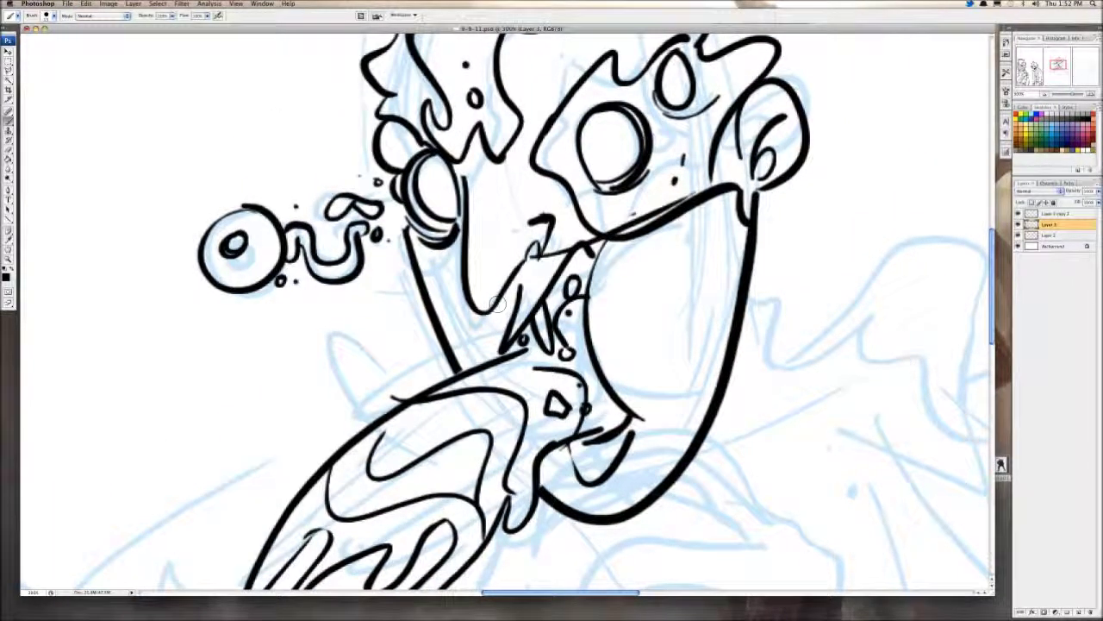
left_click_drag(495, 317, 459, 373)
Step: Ink the inner iris shapes inside the large eye and the smaller eye next to it
scroll(577, 214, "up", 3)
scroll(577, 214, "right", 3)
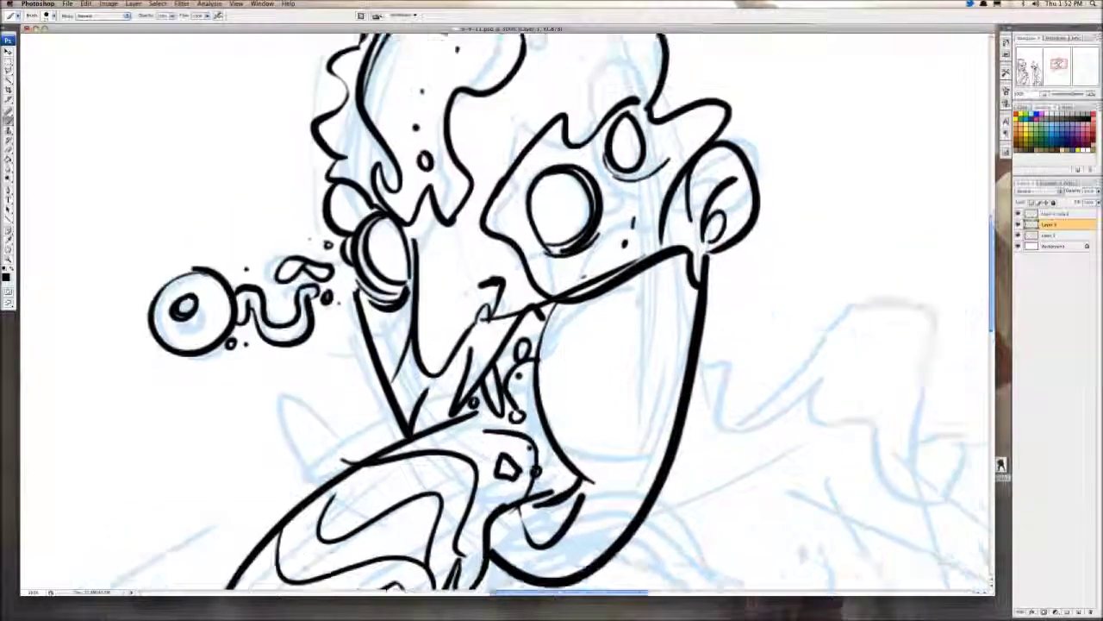
left_click_drag(533, 212, 516, 273)
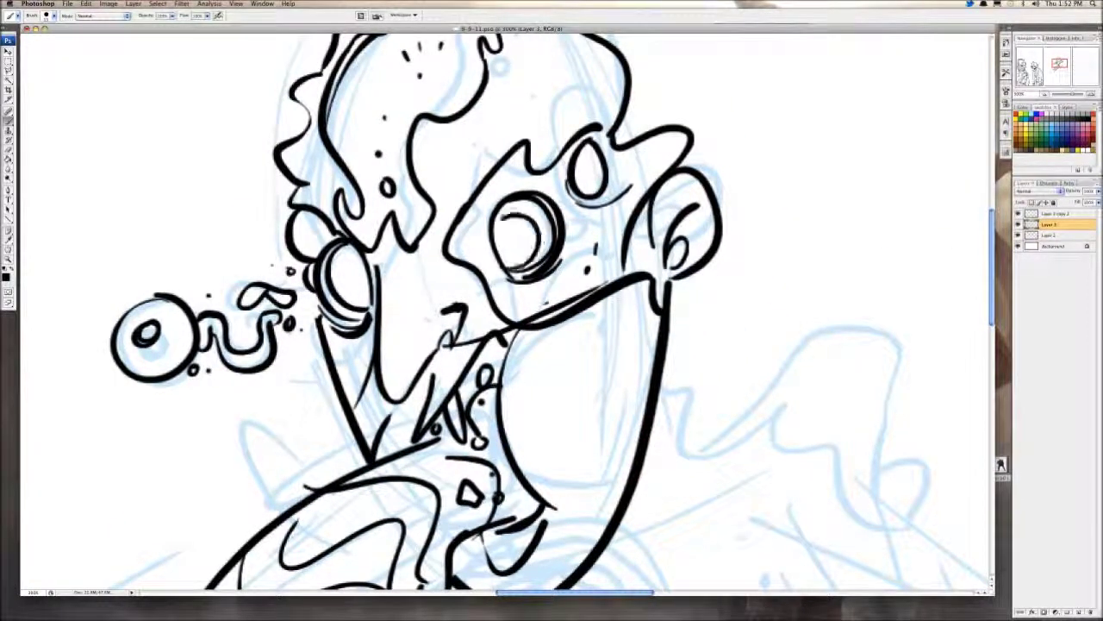
scroll(529, 162, "up", 2)
scroll(529, 162, "right", 2)
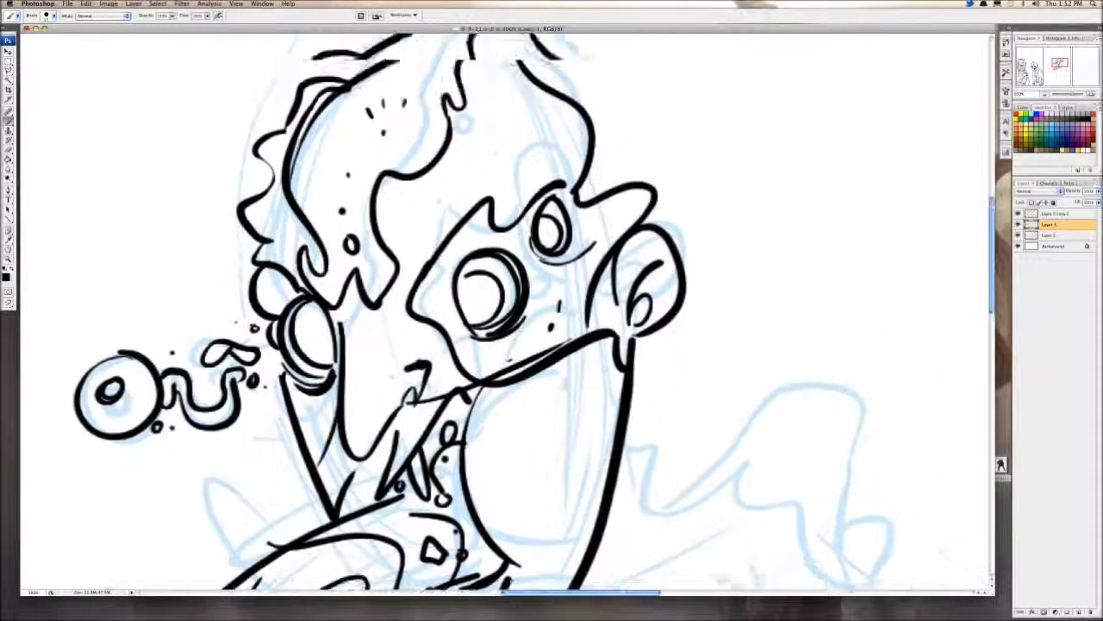
Step: Add small dots and a bubble to the forehead and ink splash droplets flying off both sides of the head
left_click(486, 165)
left_click(500, 157)
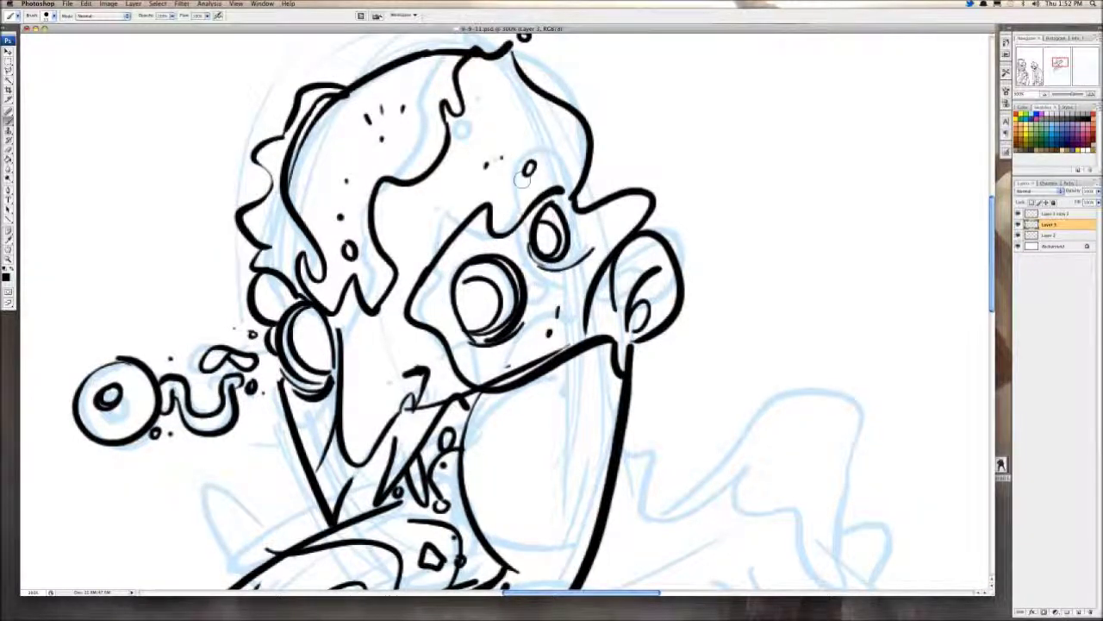
mouse_move(593, 160)
left_mouse_down()
mouse_move(600, 176)
mouse_move(639, 161)
left_mouse_up()
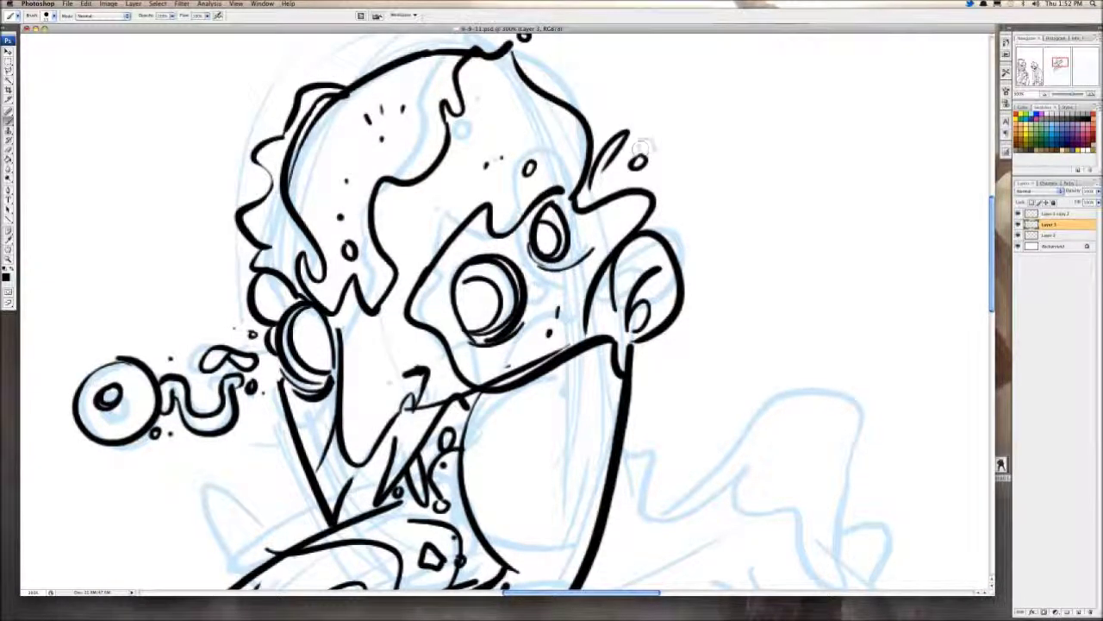
mouse_move(250, 114)
left_mouse_down()
mouse_move(271, 202)
mouse_move(278, 196)
mouse_move(243, 220)
left_mouse_up()
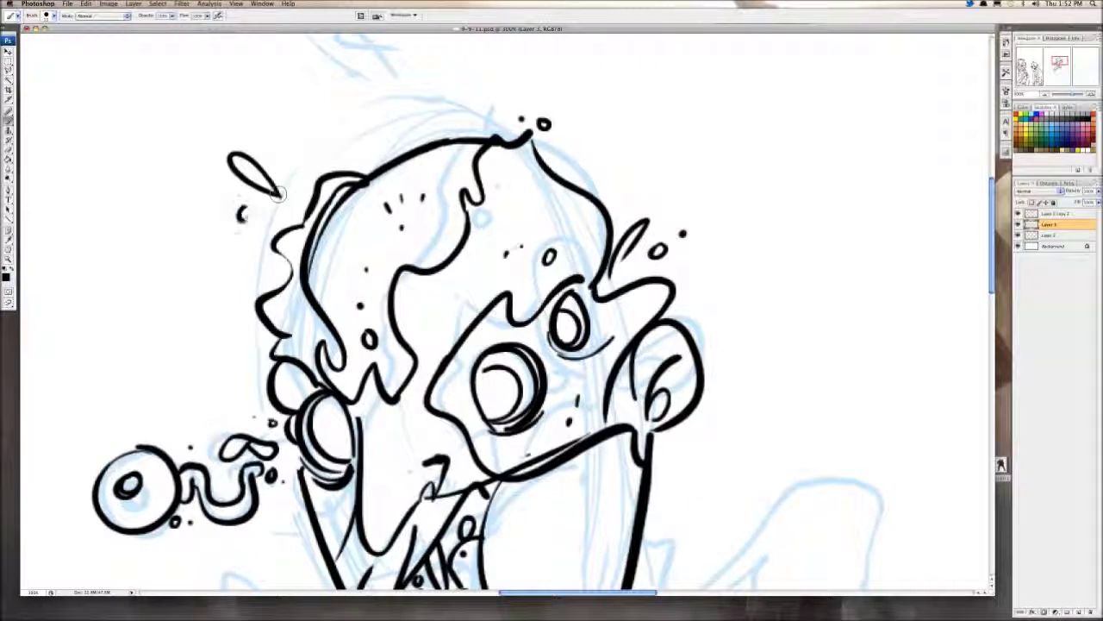
Step: Ink a jagged line from the jaw below the ear out toward the shoulder, following the blue sketch
scroll(365, 112, "down", 10)
scroll(365, 112, "right", 4)
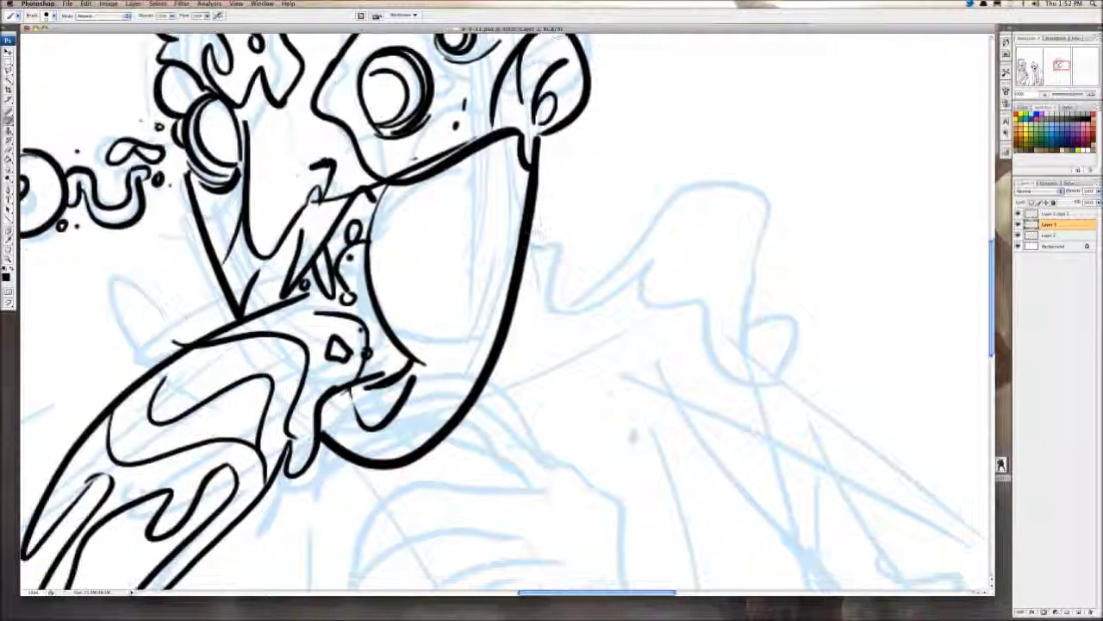
left_click_drag(533, 226, 545, 254)
mouse_move(553, 265)
left_mouse_down()
mouse_move(566, 325)
mouse_move(602, 302)
left_mouse_up()
Step: Check the inked head against the rest of the middle panel and its neighbouring panels at 100% magnification
left_click(1045, 94)
left_click(1045, 94)
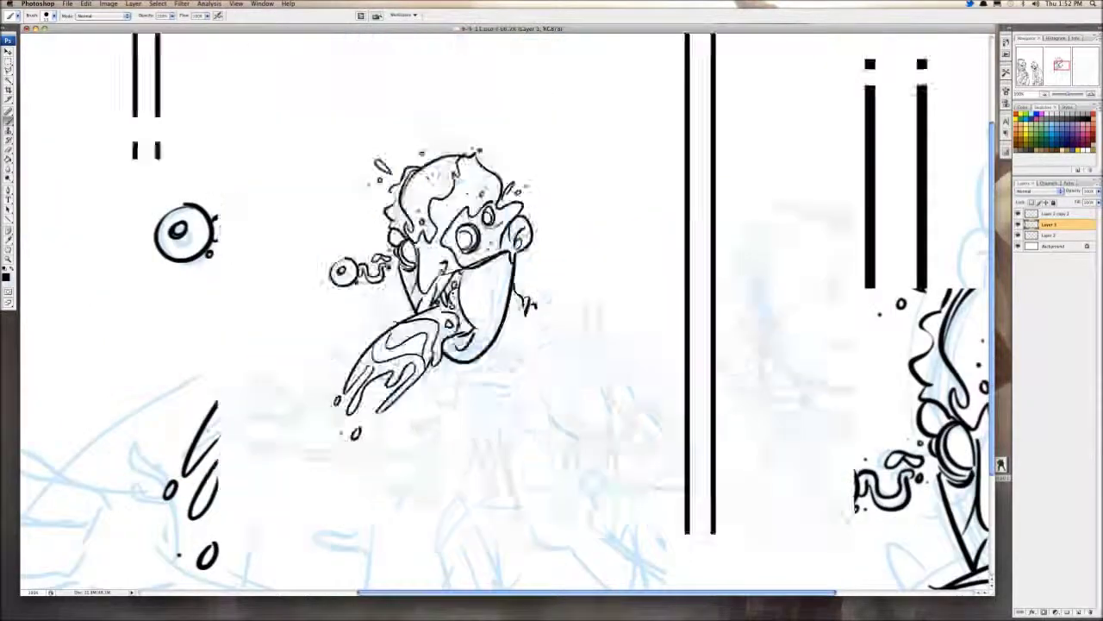
left_click(1045, 94)
left_click(1044, 94)
left_click(1045, 94)
left_click(1051, 94)
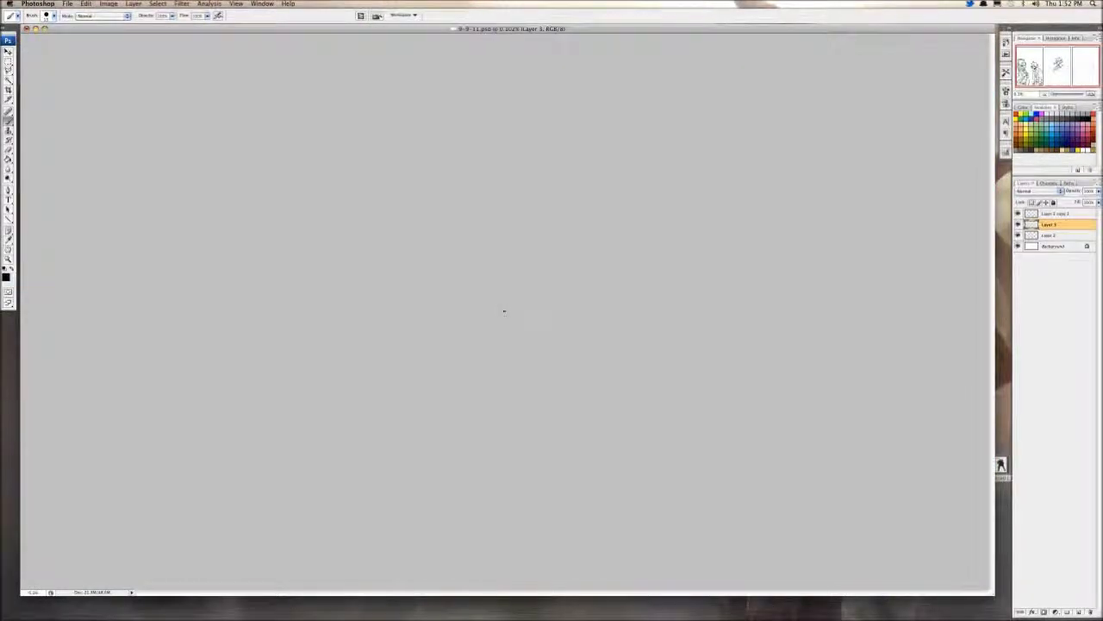
scroll(506, 312, "up", 15)
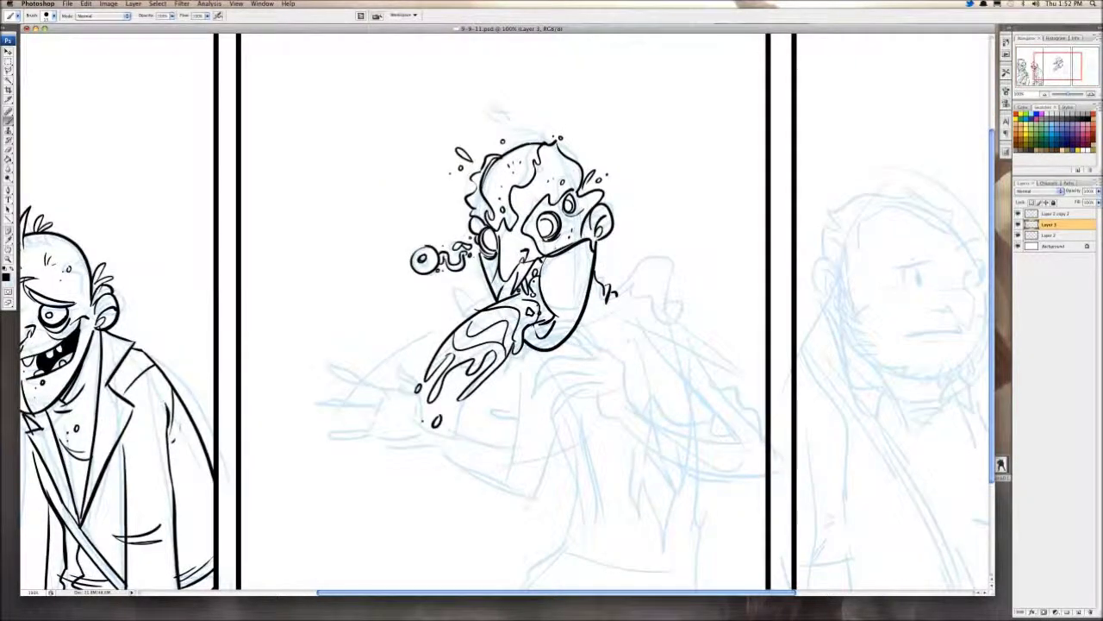
Step: Show the whole three-panel strip and hide the blue sketch layer
key("super+minus")
key("super+minus")
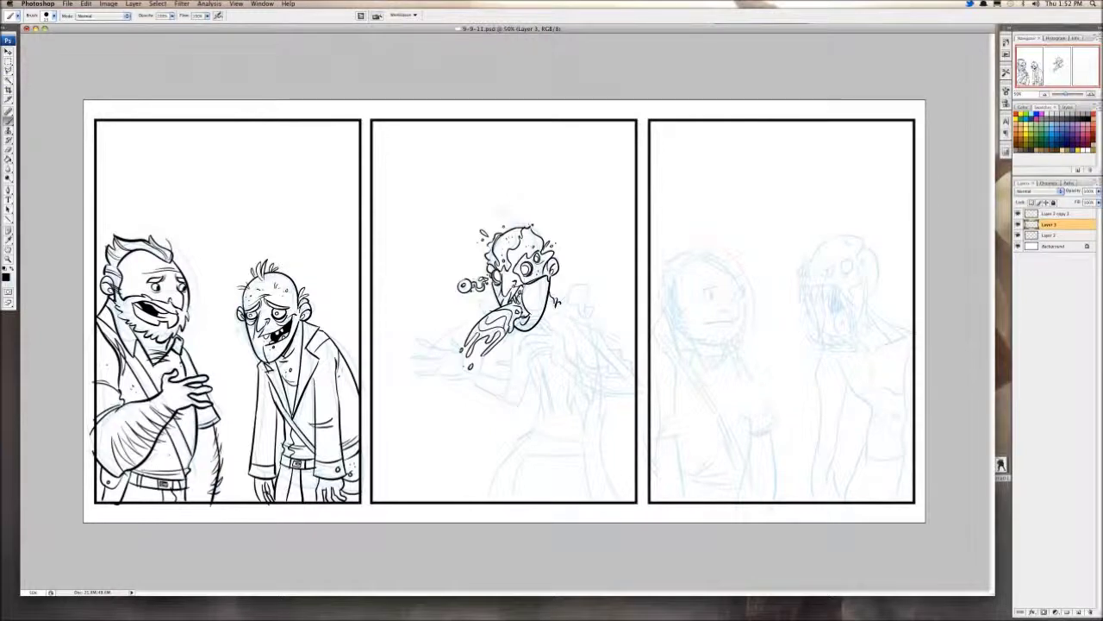
left_click(1018, 235)
left_click(1018, 236)
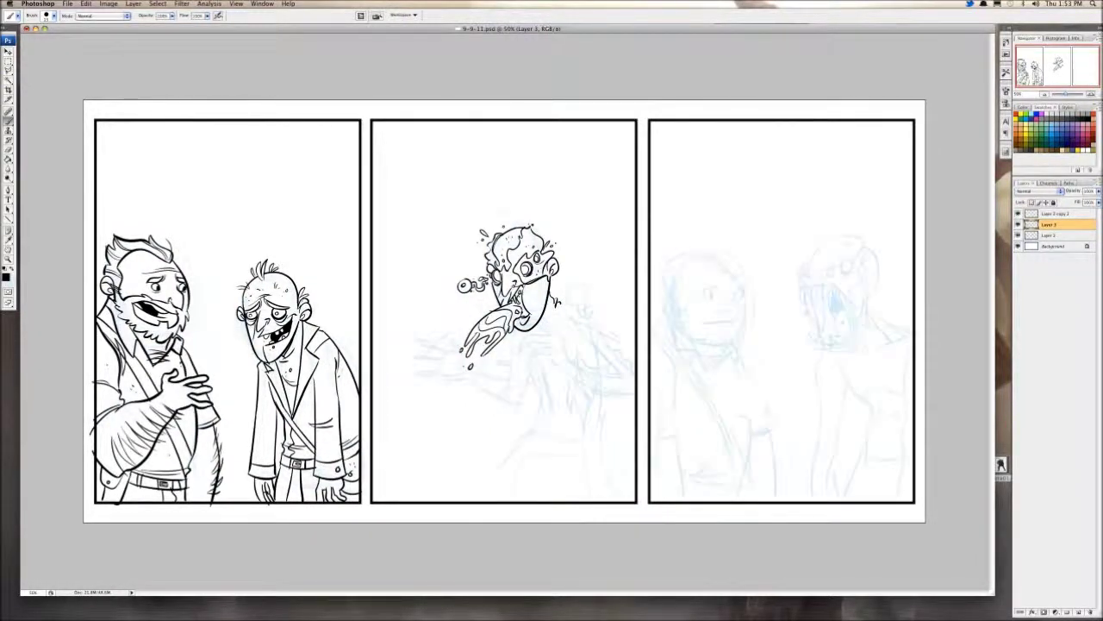
left_click(1018, 235)
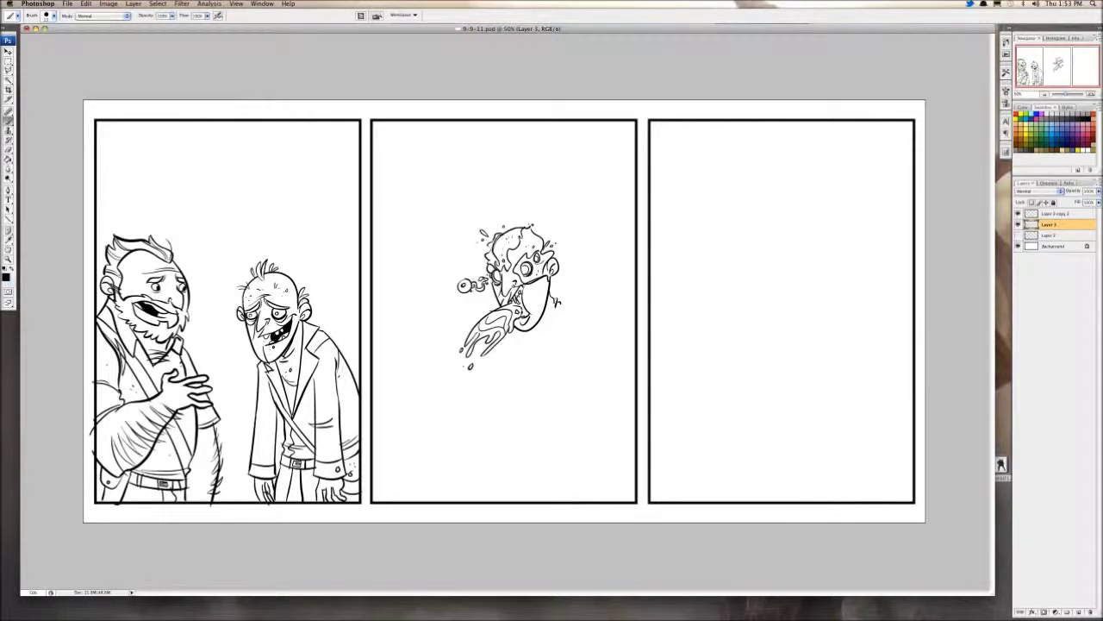
left_click(87, 3)
left_click(112, 155)
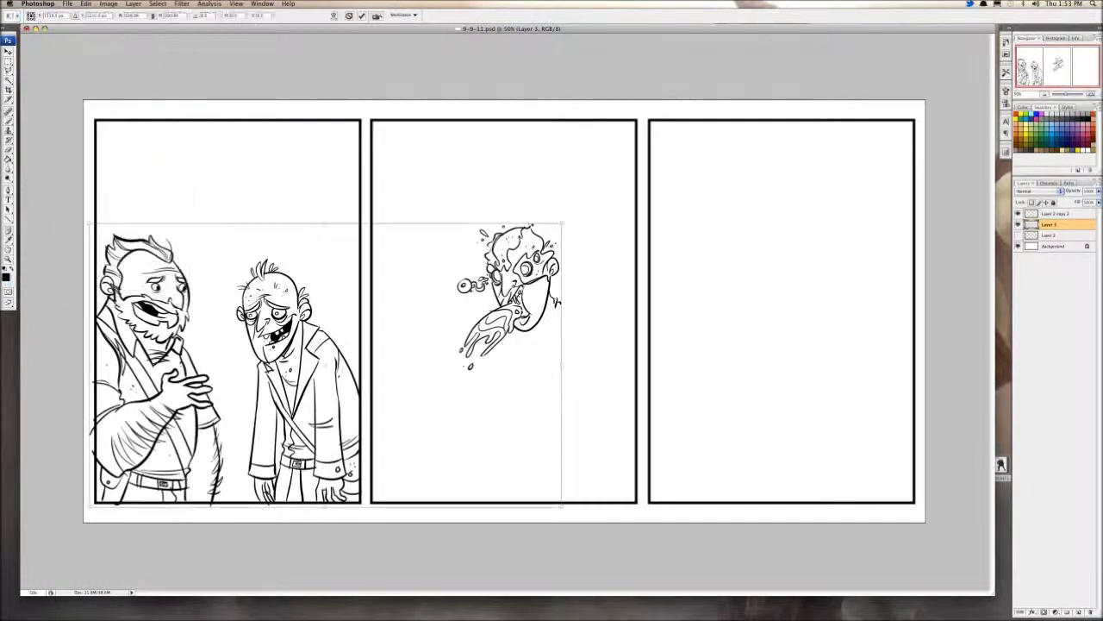
key("Return")
key("b")
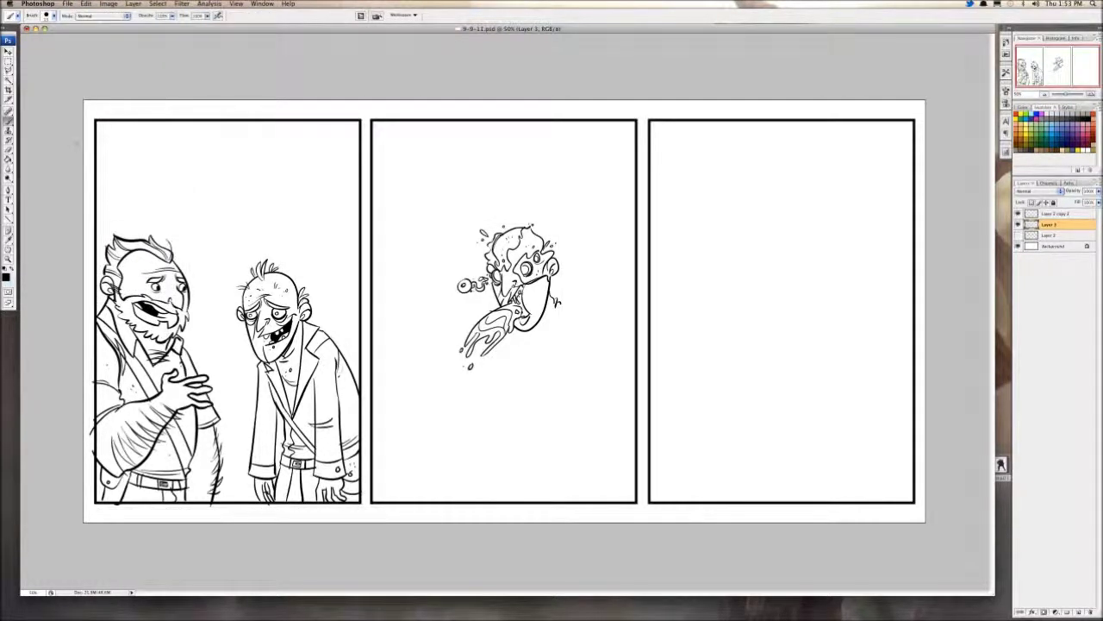
Step: Cut the inked zombie head with its vomit stream from the middle panel and paste it onto its own layer
key("m")
left_click_drag(419, 197, 604, 424)
key("ctrl+x")
key("ctrl+v")
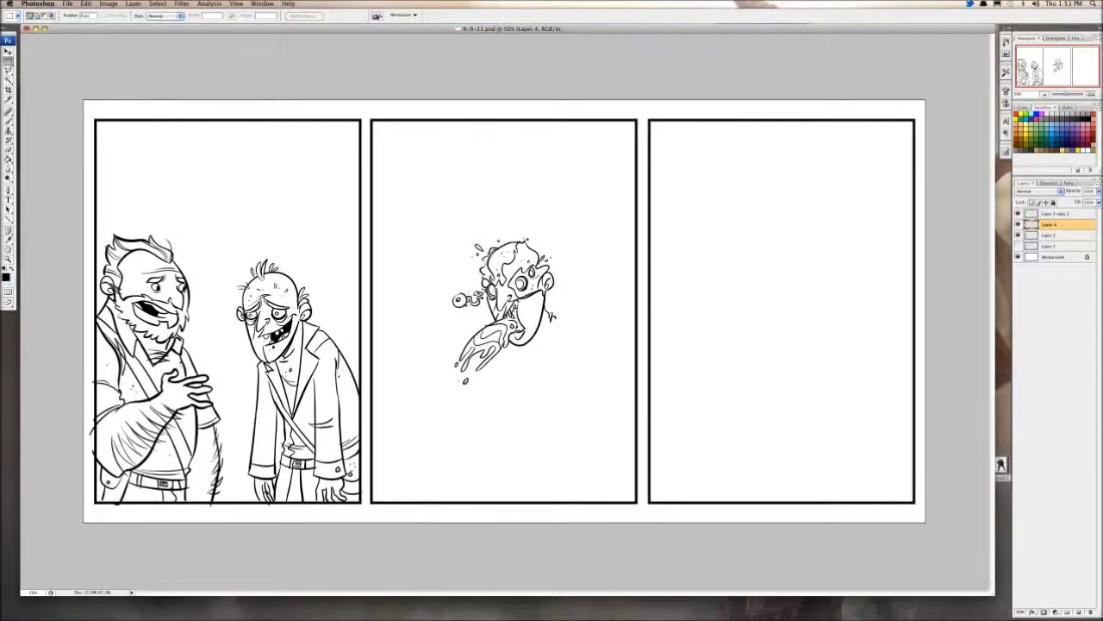
Step: Enlarge the pasted head with Free Transform until it fills most of the middle panel, and position it within the borders
left_click(86, 3)
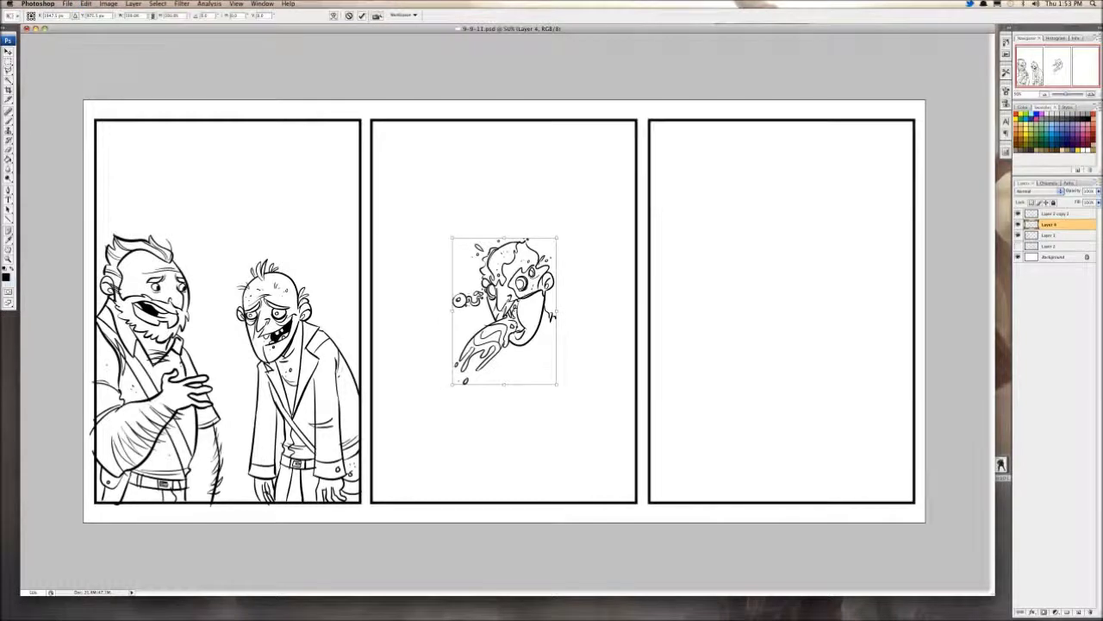
left_click_drag(453, 238, 389, 147)
left_click_drag(483, 267, 524, 378)
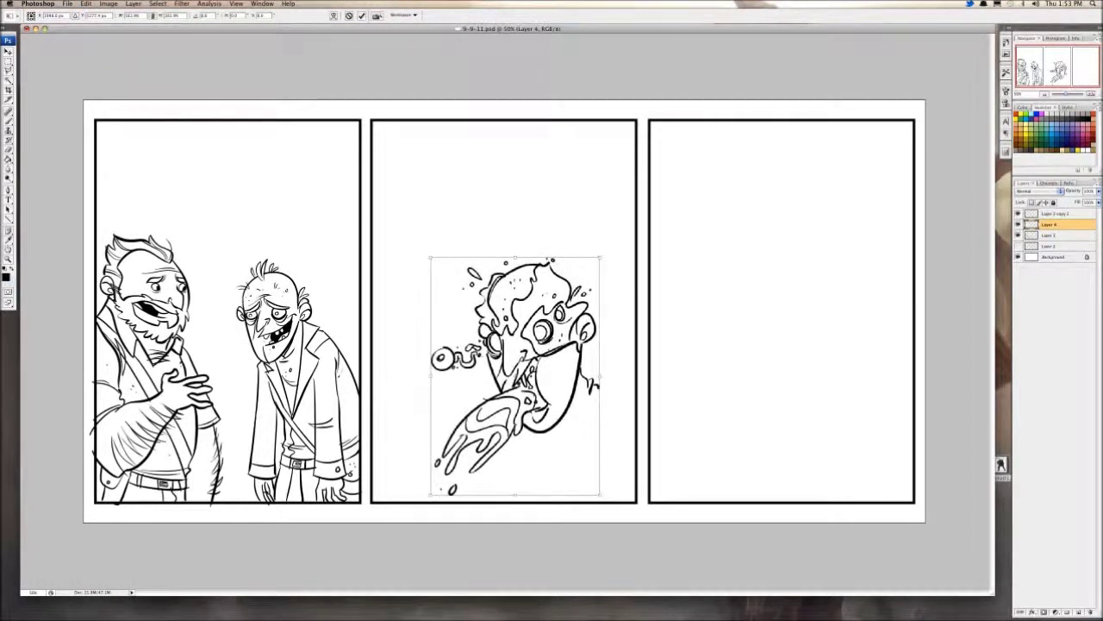
left_click_drag(430, 257, 387, 197)
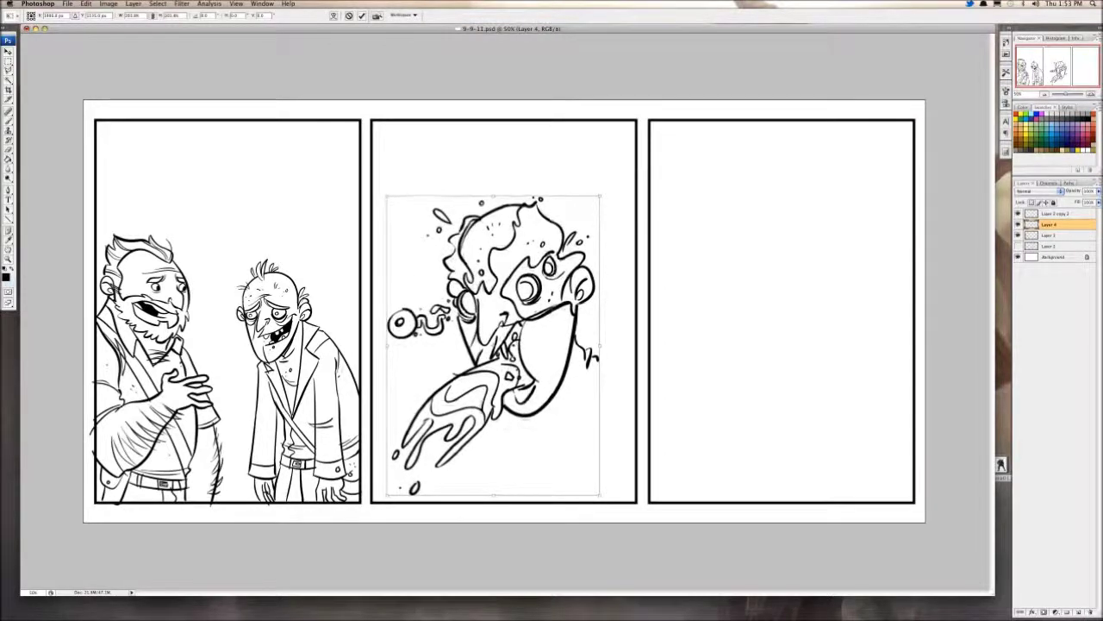
left_click_drag(504, 345, 513, 333)
left_click_drag(394, 183, 402, 195)
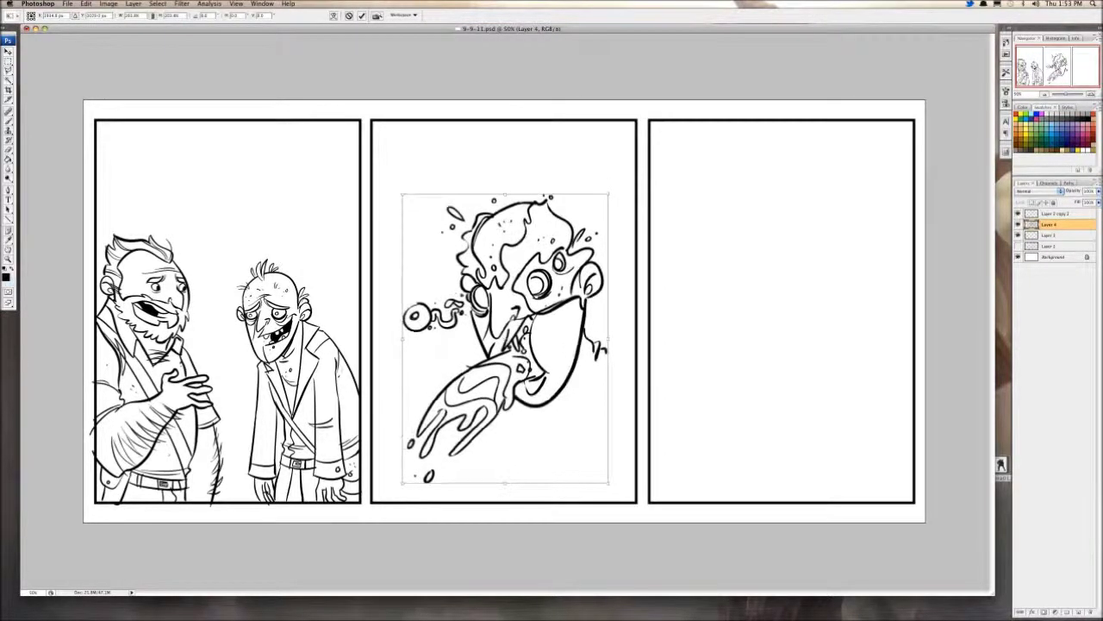
left_click_drag(506, 339, 491, 332)
key("Return")
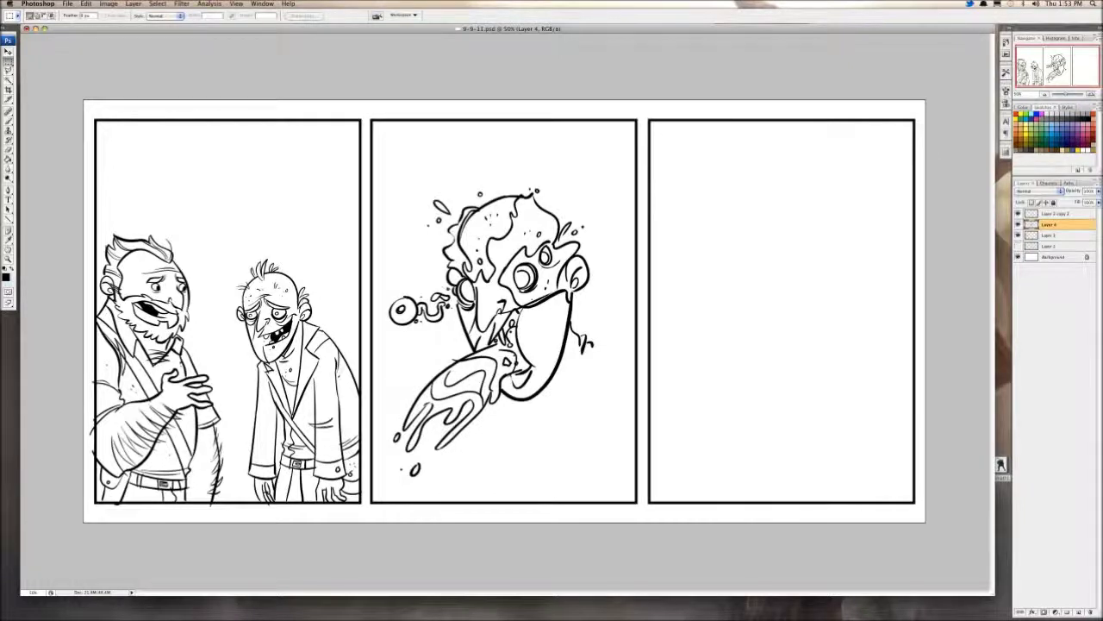
Step: Check the enlarged head's size against the whole strip at reduced zoom and at 100%
key("super+minus")
key("super+minus")
key("super+minus")
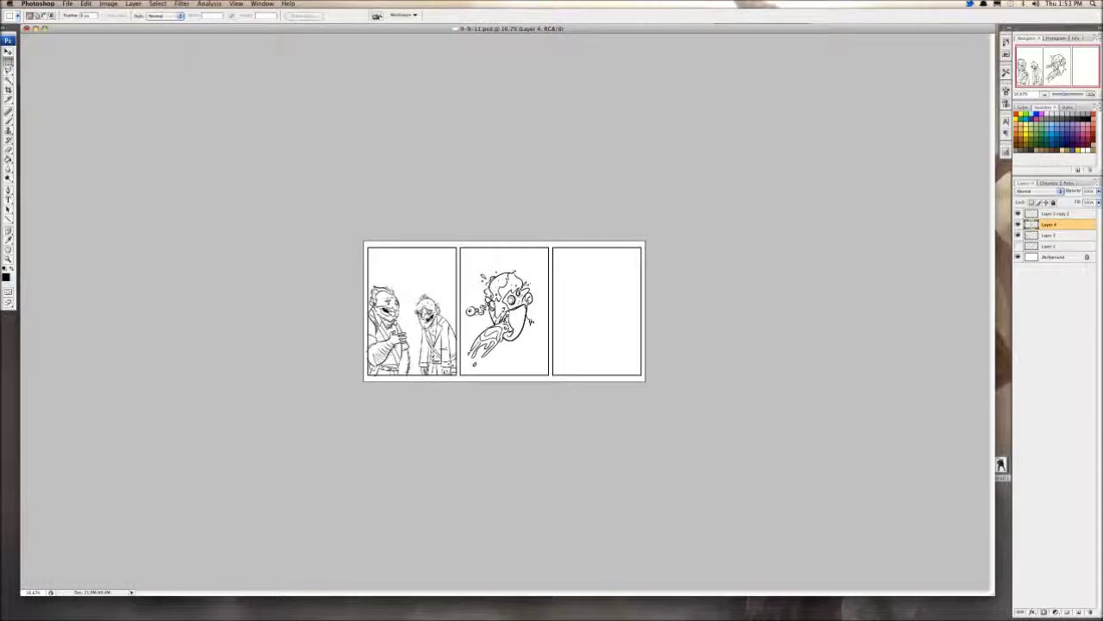
key("super+plus")
key("super+plus")
key("super+plus")
key("super+plus")
key("super+plus")
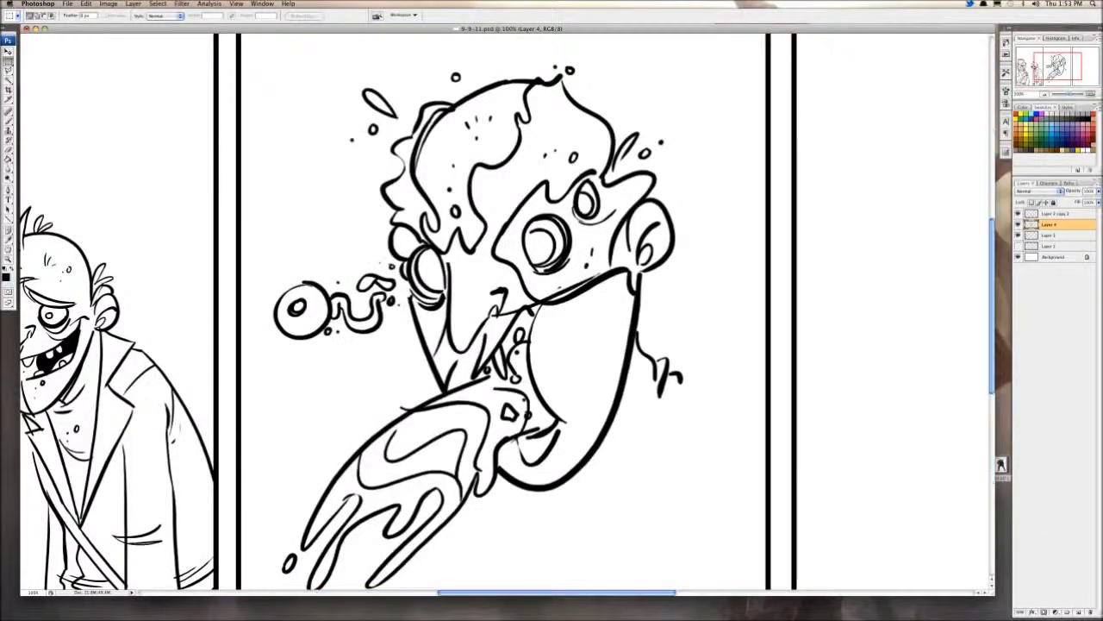
Step: Ink a long collar edge slanting down from the shoulder and small wrinkle lines on the neck beside the jaw
key("super+plus")
left_click_drag(819, 443, 286, 171)
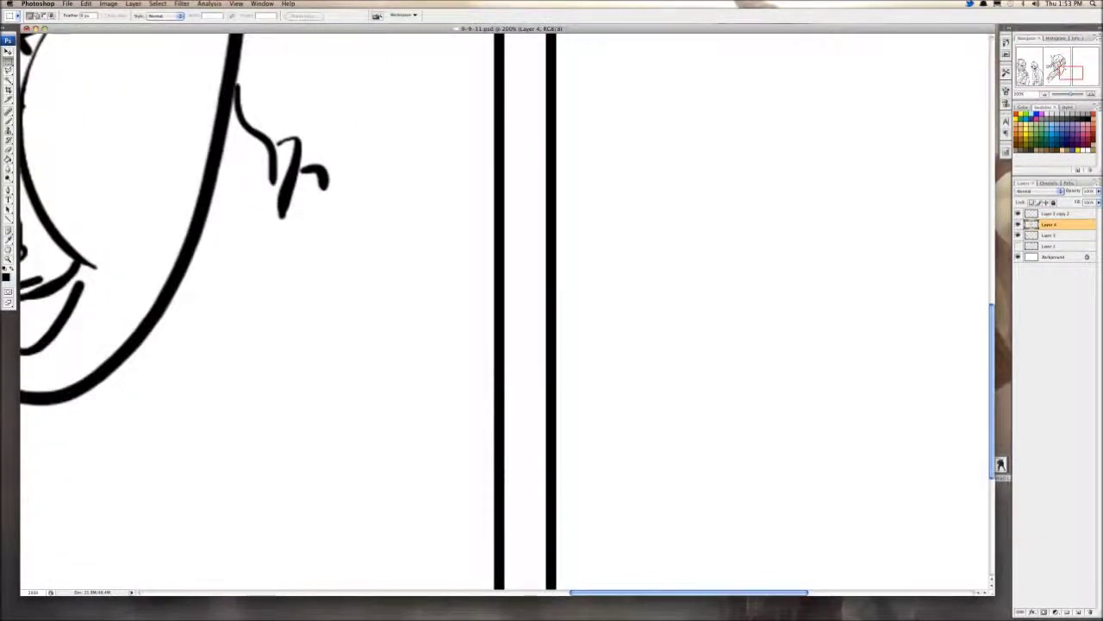
key("super+minus")
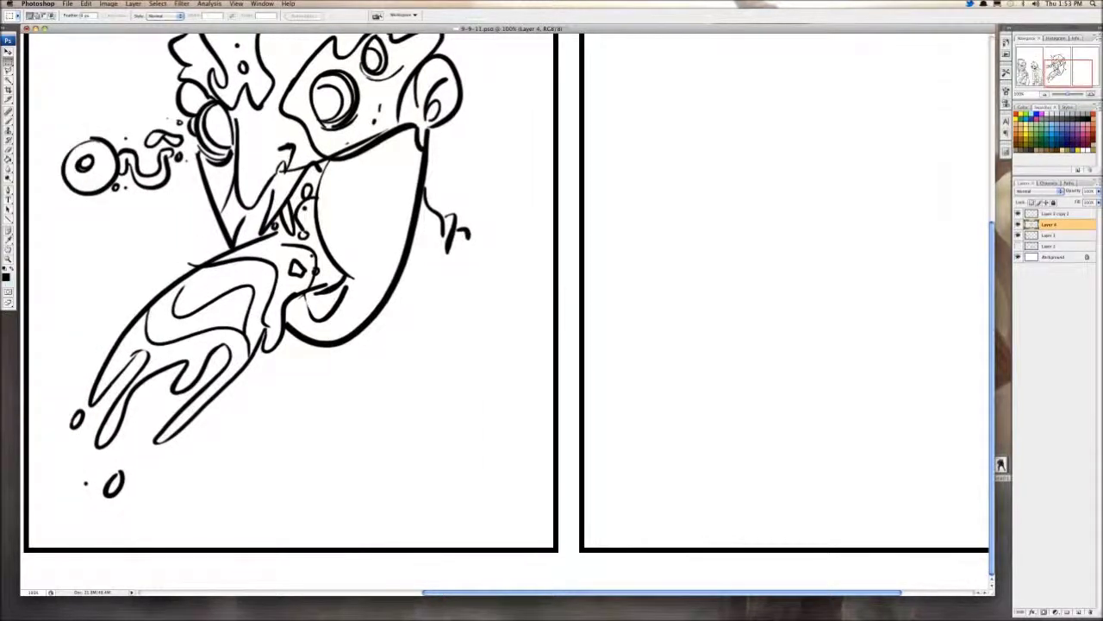
key("b")
left_click_drag(455, 270, 484, 225)
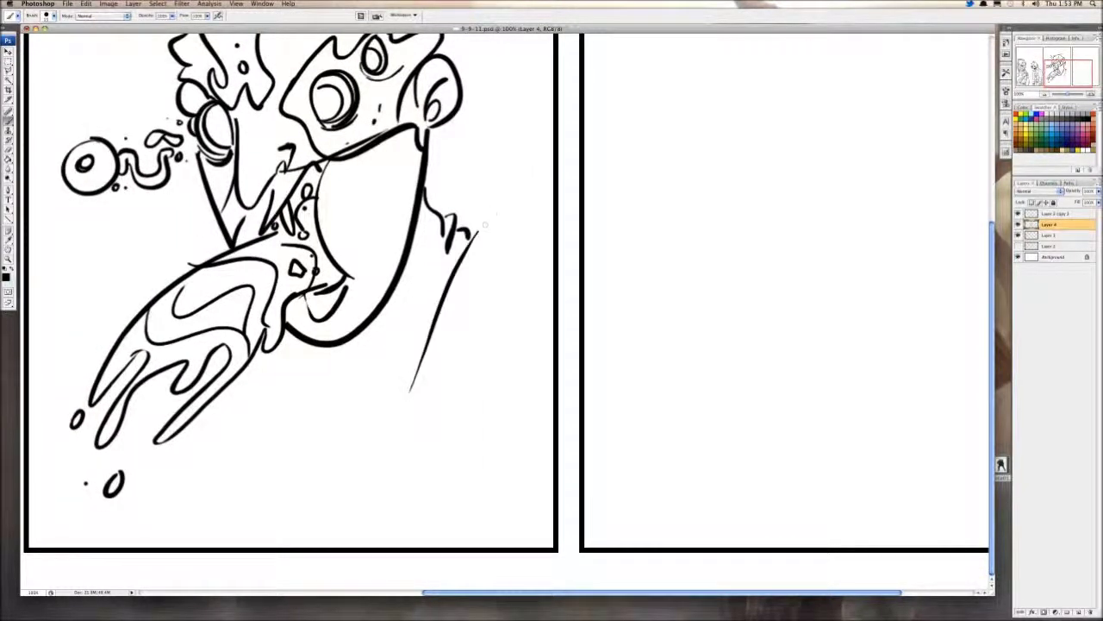
key("super+z")
left_click_drag(376, 327, 411, 323)
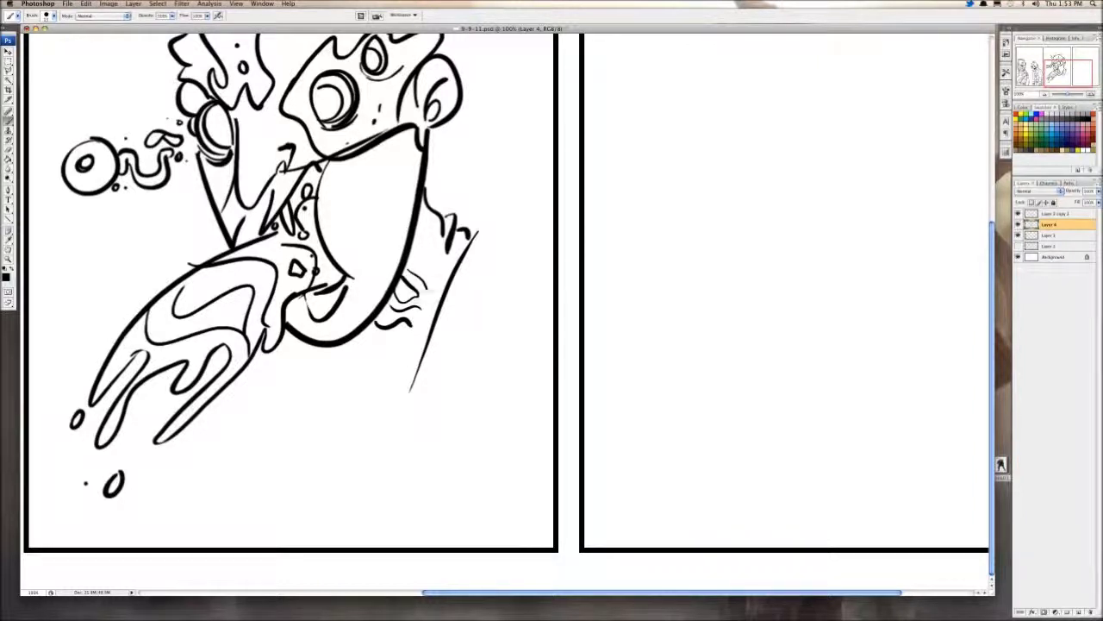
Step: Ink a short line from beneath the jaw down to the lower tip of the collar edge
scroll(507, 314, "left", 1)
left_click_drag(399, 333, 413, 399)
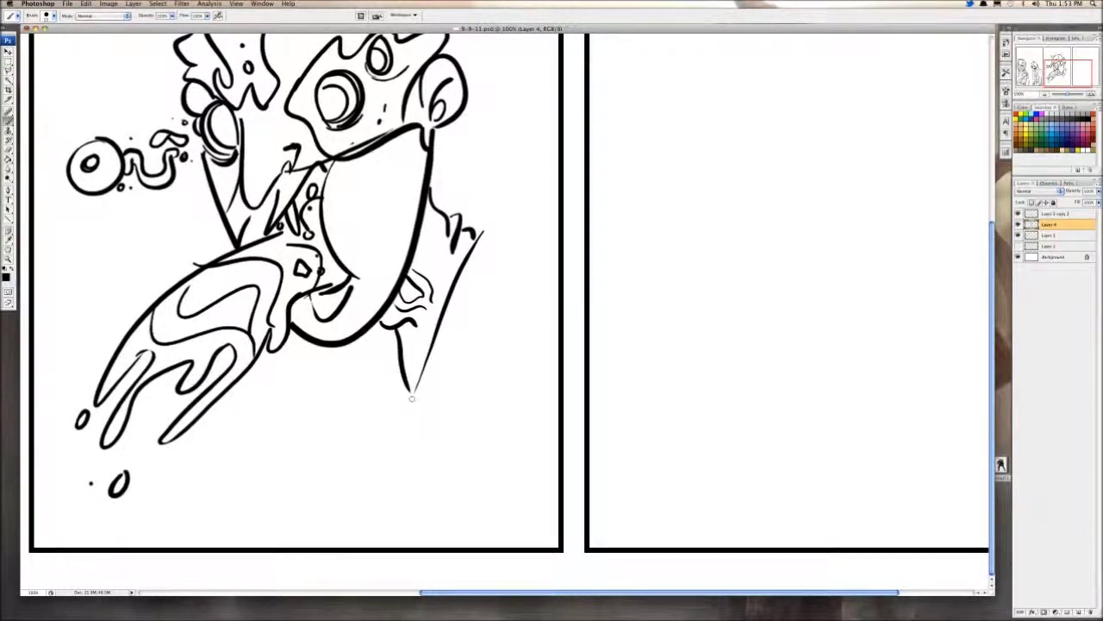
key("super+z")
left_click_drag(391, 361, 435, 298)
key("super+z")
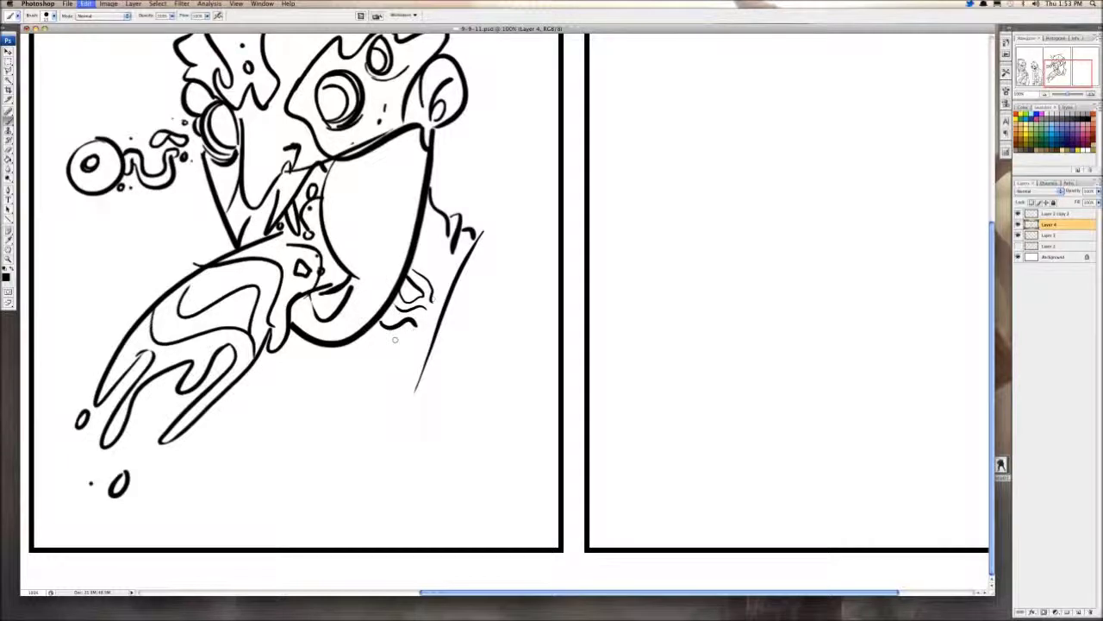
left_click_drag(394, 330, 412, 400)
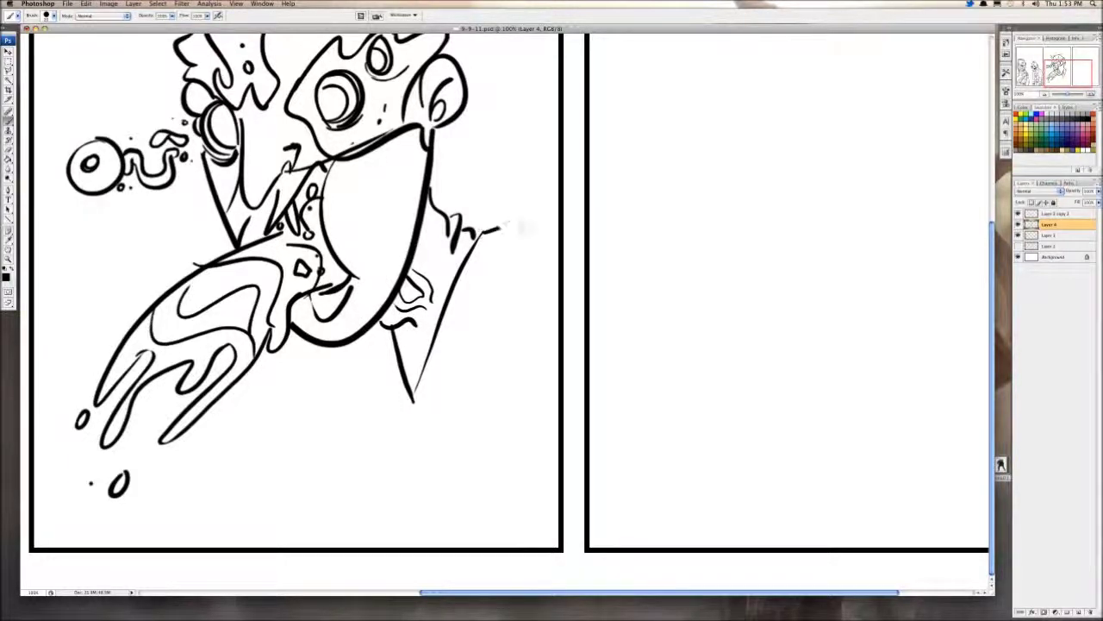
Step: Ink the torn shoulder beside the collar, with a rounded bump, a small bubble and a curved edge reaching the panel border
left_click_drag(517, 226, 549, 227)
key("Tab")
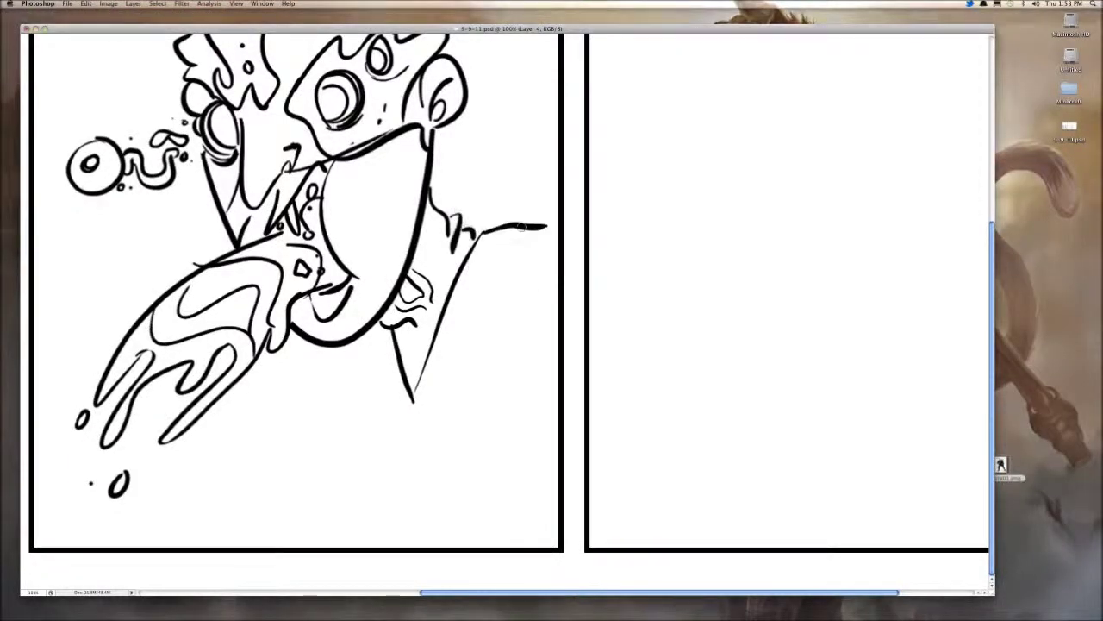
key("Tab")
key("super+z")
mouse_move(481, 231)
left_mouse_down()
mouse_move(517, 205)
mouse_move(545, 234)
mouse_move(509, 298)
mouse_move(558, 330)
left_mouse_up()
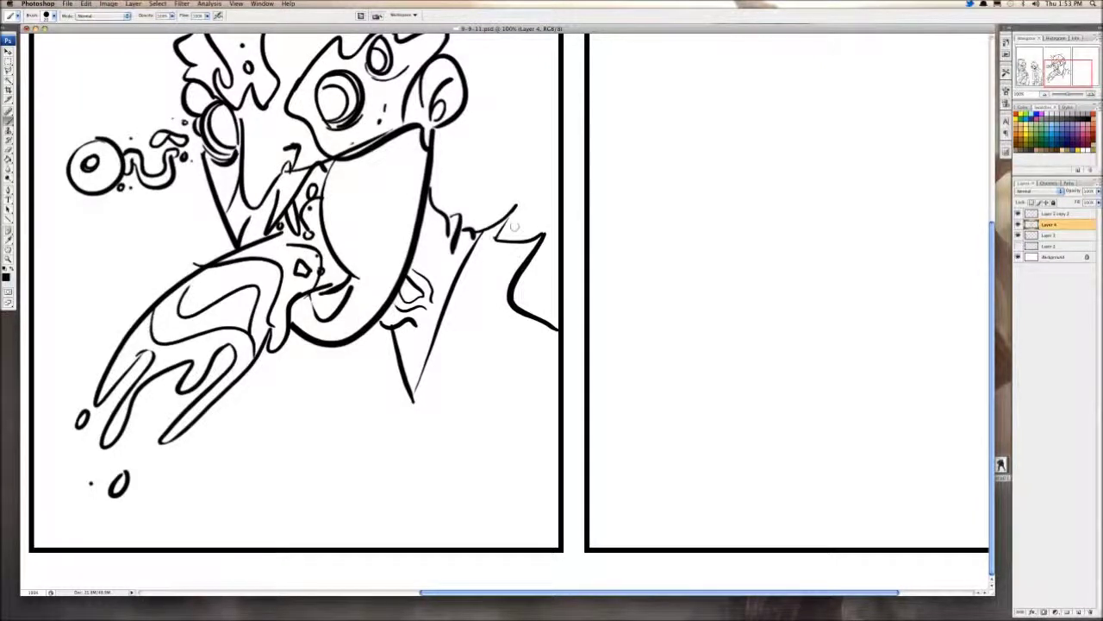
left_click_drag(497, 235, 555, 231)
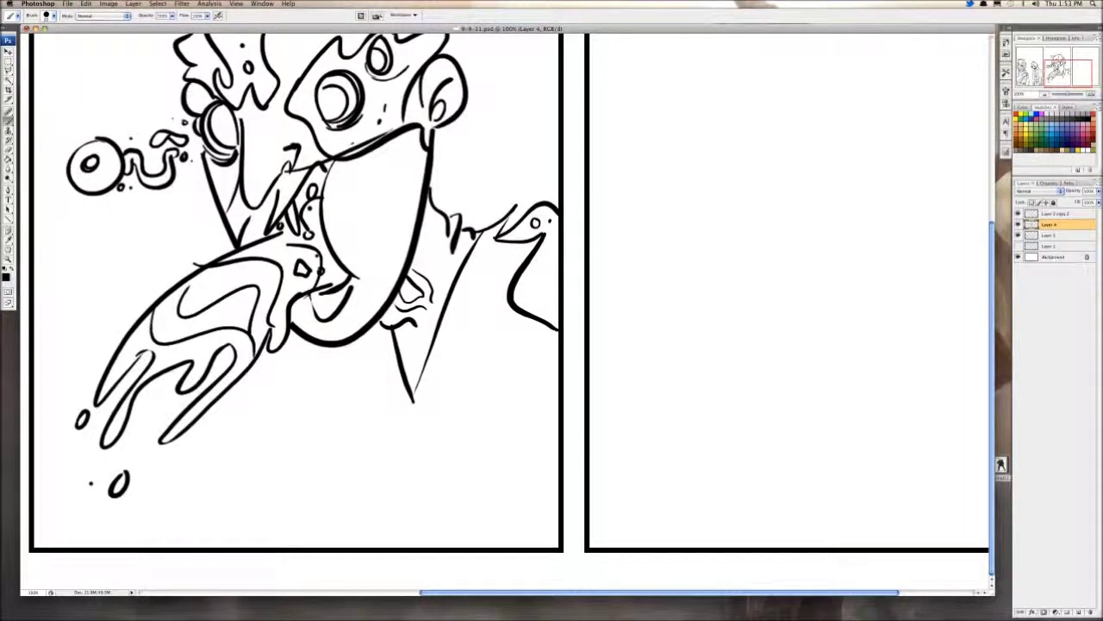
Step: Ink the wide coat lapel below the torn shoulder and the coat's front edge down to the panel bottom
mouse_move(362, 344)
left_mouse_down()
mouse_move(465, 345)
mouse_move(449, 415)
mouse_move(499, 532)
left_mouse_up()
key("super+z")
mouse_move(593, 229)
left_mouse_down()
mouse_move(595, 267)
mouse_move(611, 281)
mouse_move(552, 376)
mouse_move(504, 530)
left_mouse_up()
key("super+z")
left_click_drag(521, 382, 498, 543)
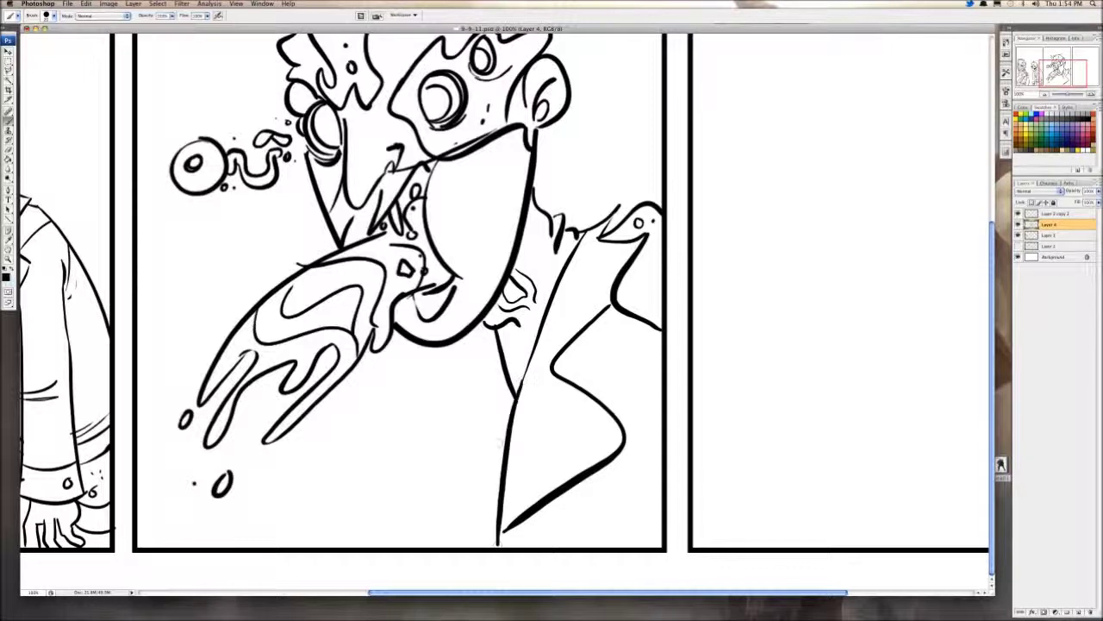
Step: Ink the opposite notched lapel and the shirt opening below the chin, and erase the overlapping line at the neck
mouse_move(401, 362)
left_mouse_down()
mouse_move(368, 435)
mouse_move(449, 538)
left_mouse_up()
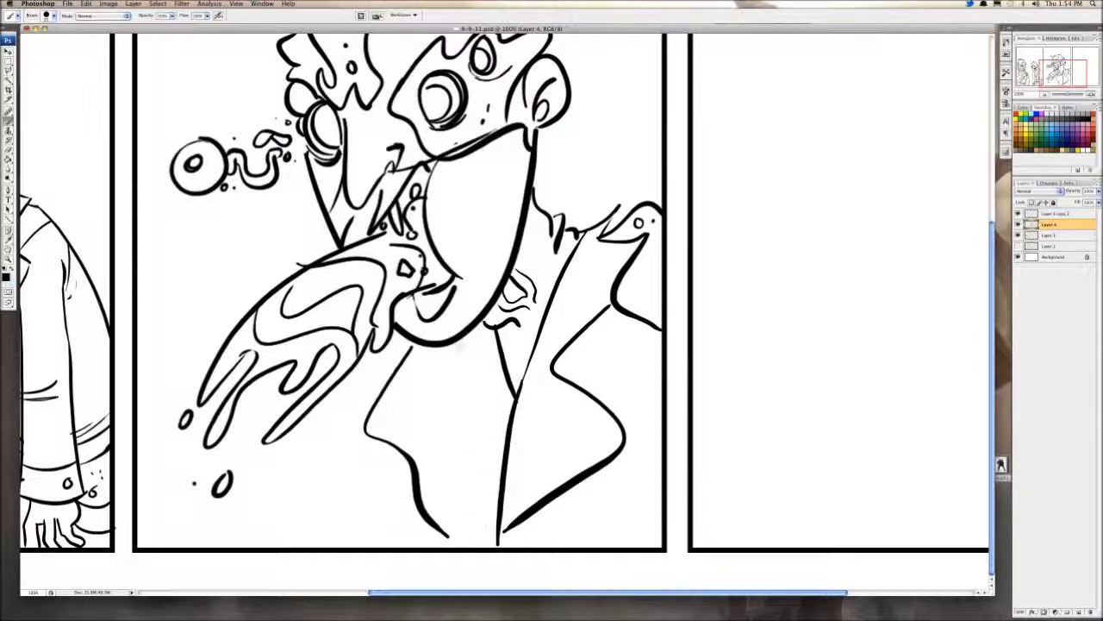
key("super+z")
mouse_move(427, 346)
left_mouse_down()
mouse_move(459, 395)
mouse_move(446, 543)
left_mouse_up()
left_click_drag(467, 335, 503, 510)
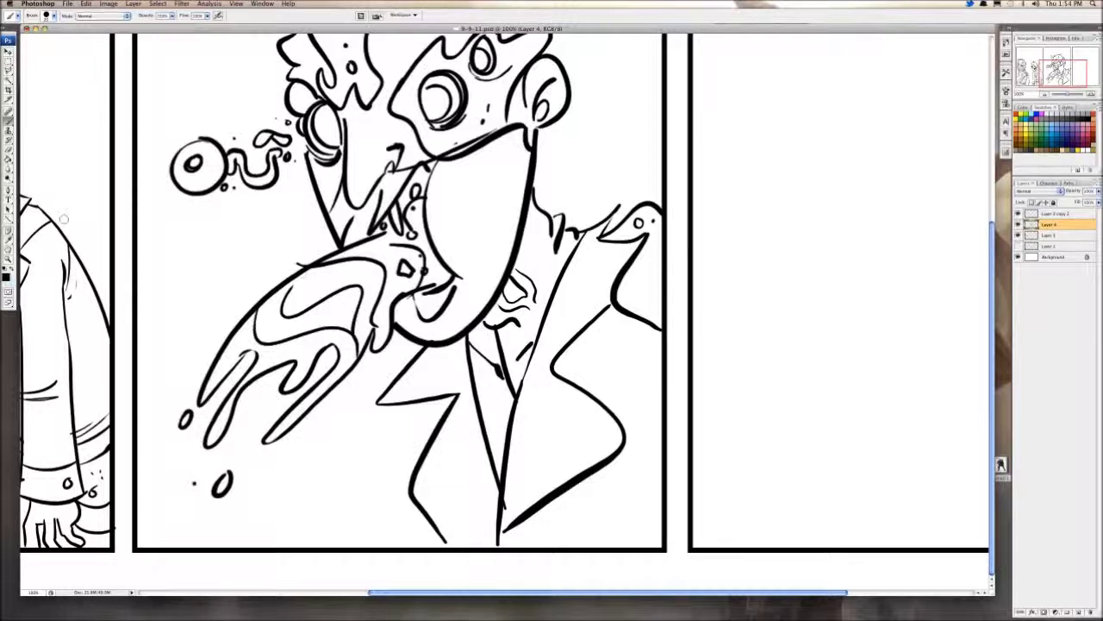
key("e")
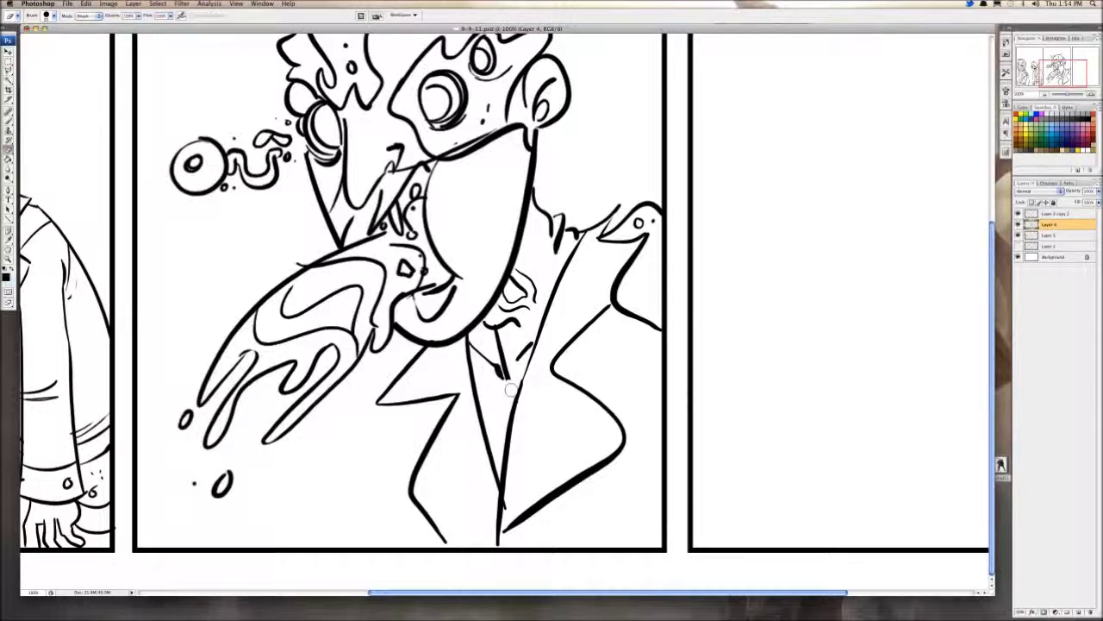
left_click_drag(510, 390, 498, 339)
Step: Ink the ragged shoulder and torn sleeve edges beneath the vomit stream, with small bubbles, and add specks to the coat
key("b")
mouse_move(405, 354)
left_mouse_down()
mouse_move(334, 410)
mouse_move(363, 413)
mouse_move(293, 475)
mouse_move(377, 447)
mouse_move(365, 475)
mouse_move(393, 541)
left_mouse_up()
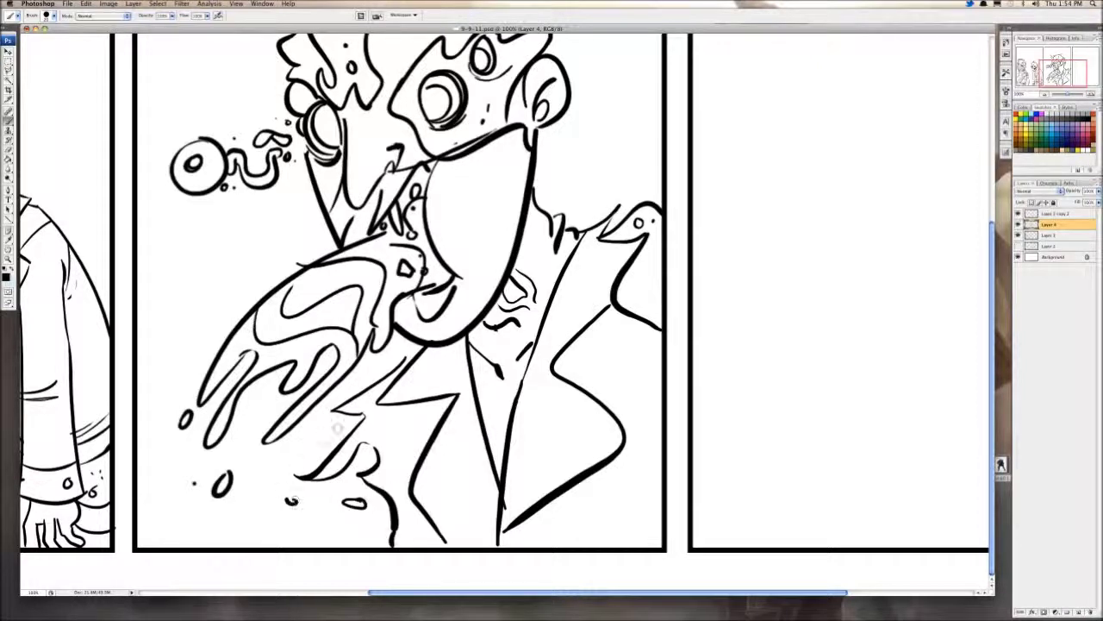
mouse_move(349, 417)
left_mouse_down()
mouse_move(251, 476)
mouse_move(290, 513)
mouse_move(280, 479)
mouse_move(242, 540)
left_mouse_up()
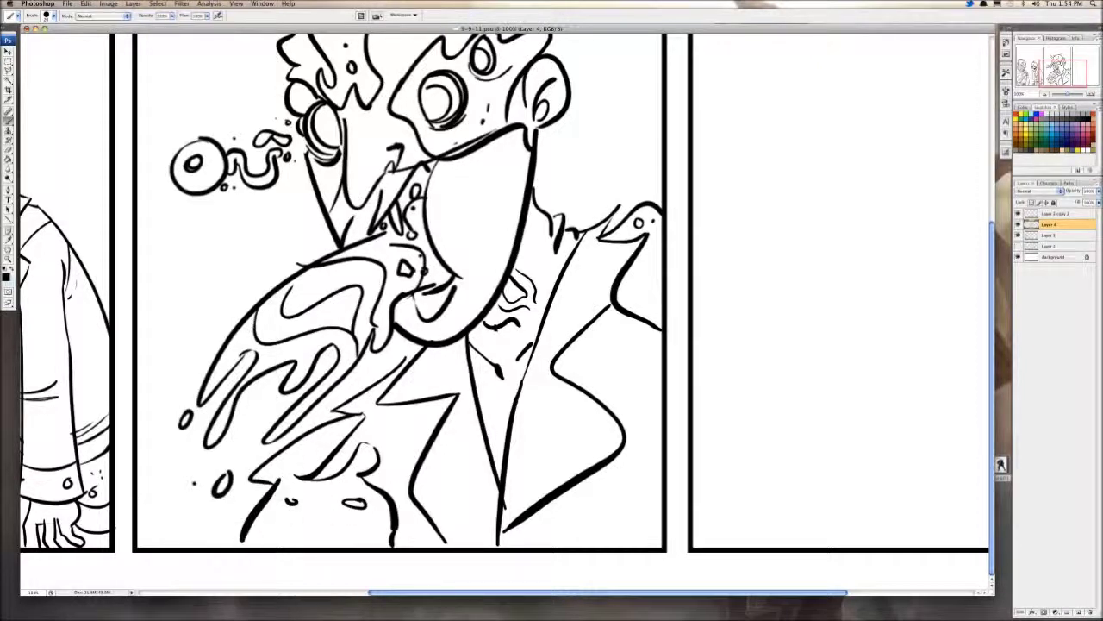
key("super+alt+z")
key("super+alt+z")
left_click_drag(352, 418, 297, 435)
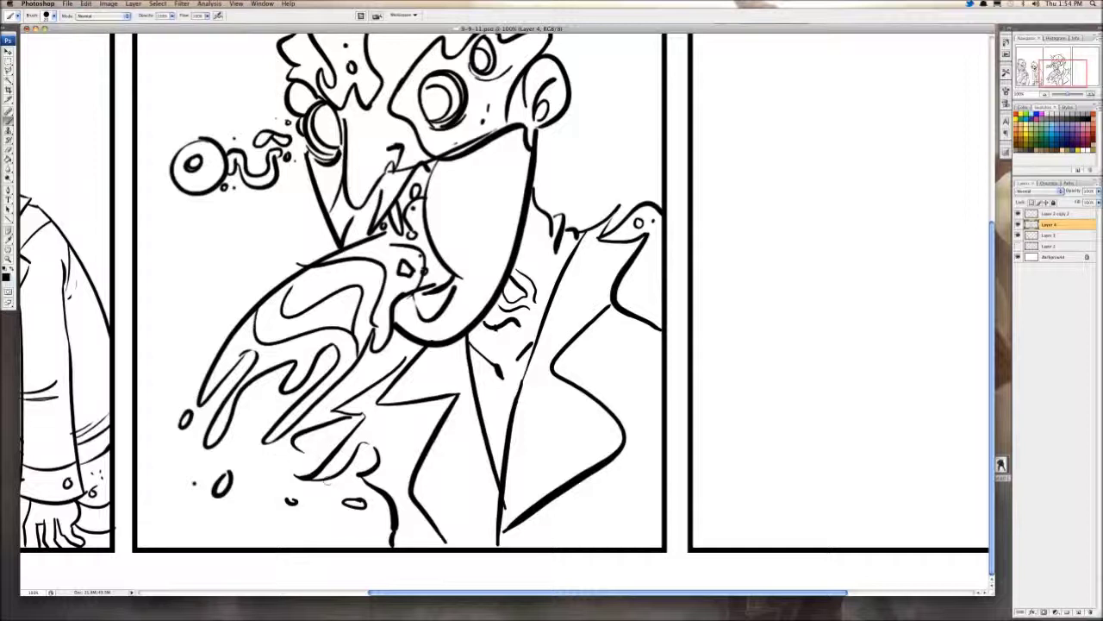
left_click_drag(308, 485, 327, 549)
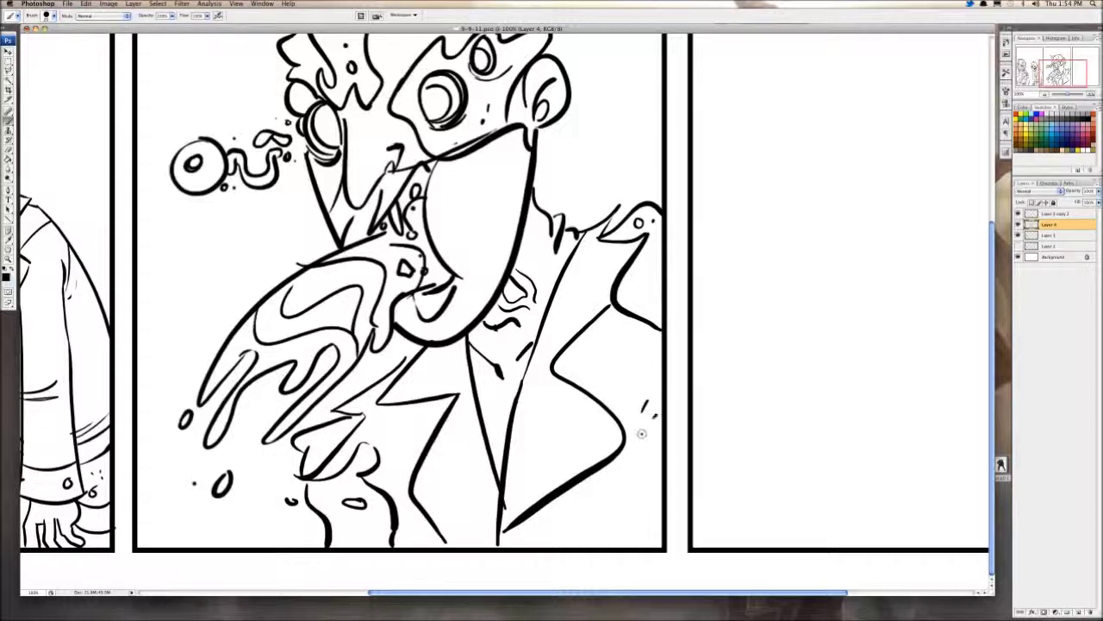
left_click(458, 471)
left_click(476, 480)
Step: Try inking extra strokes around the large eye and the brow
scroll(569, 521, "right", 1)
scroll(569, 521, "up", 3)
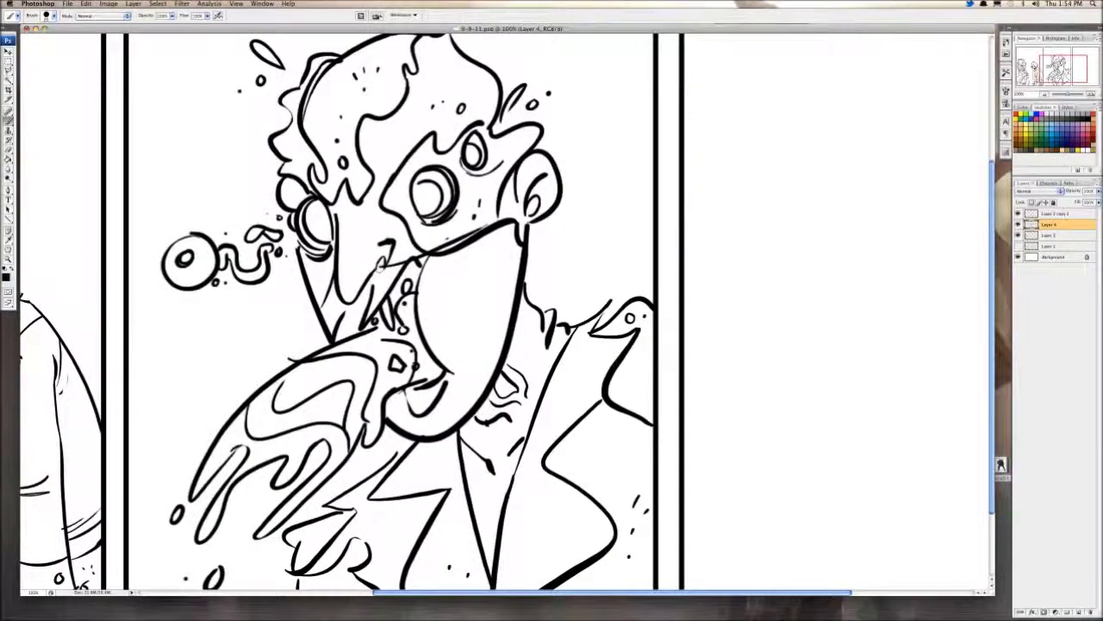
scroll(382, 259, "up", 1)
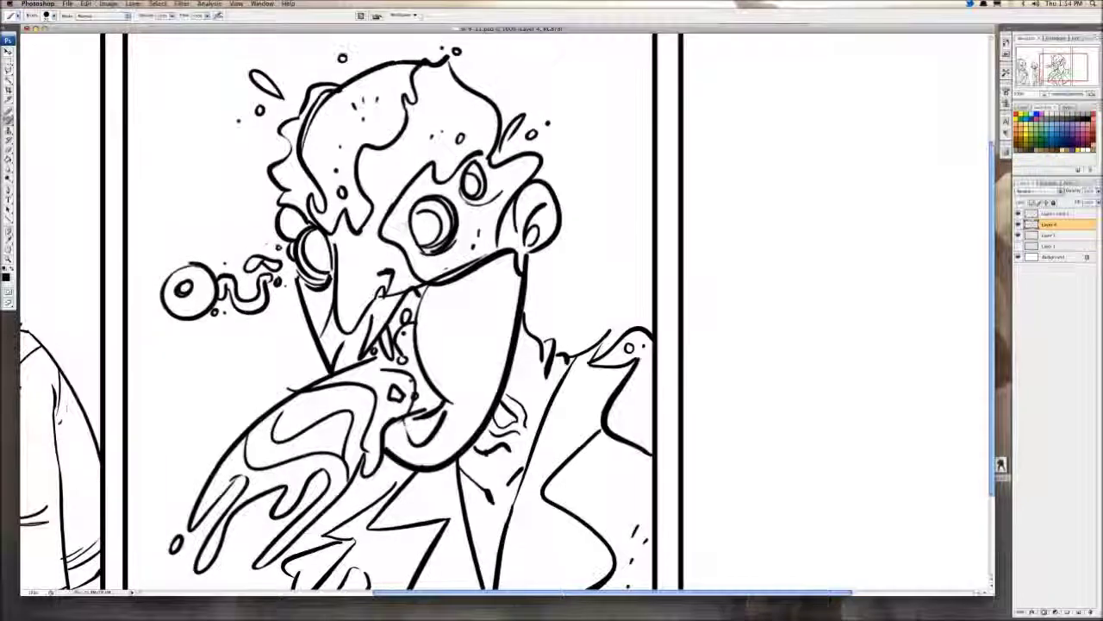
left_click_drag(421, 184, 414, 244)
key("super+z")
left_click_drag(450, 158, 380, 219)
key("super+z")
Step: Add small specks to the forehead, and ink tufts of hair and splash dots above the ear
left_click_drag(452, 164, 441, 182)
left_click(389, 169)
left_click(379, 171)
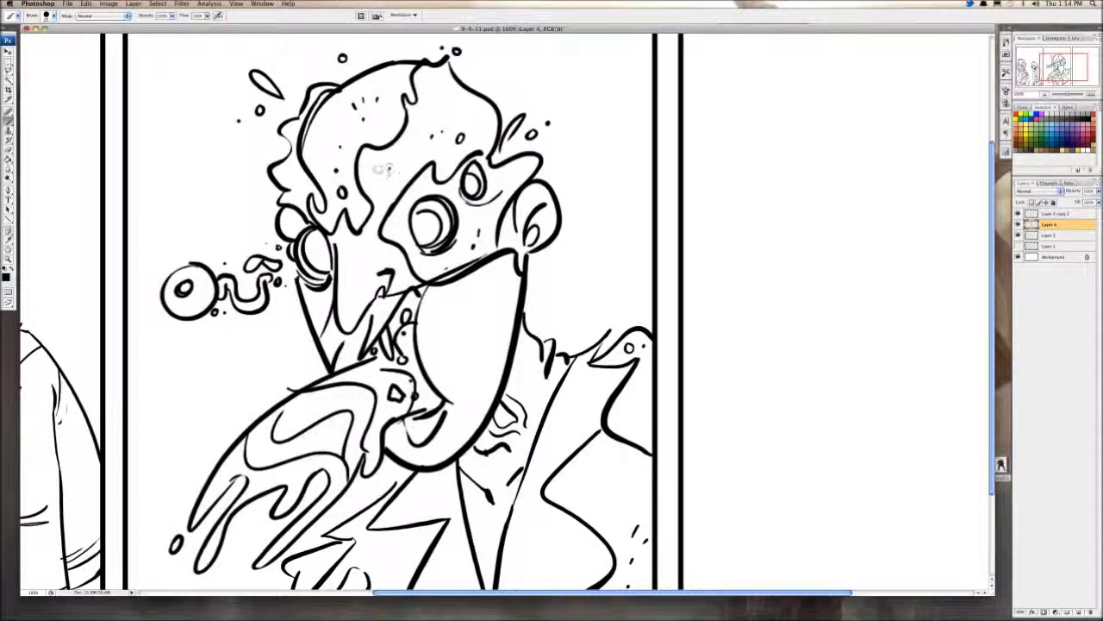
mouse_move(541, 144)
left_mouse_down()
mouse_move(551, 135)
mouse_move(543, 167)
left_mouse_up()
left_click(517, 143)
left_click(538, 102)
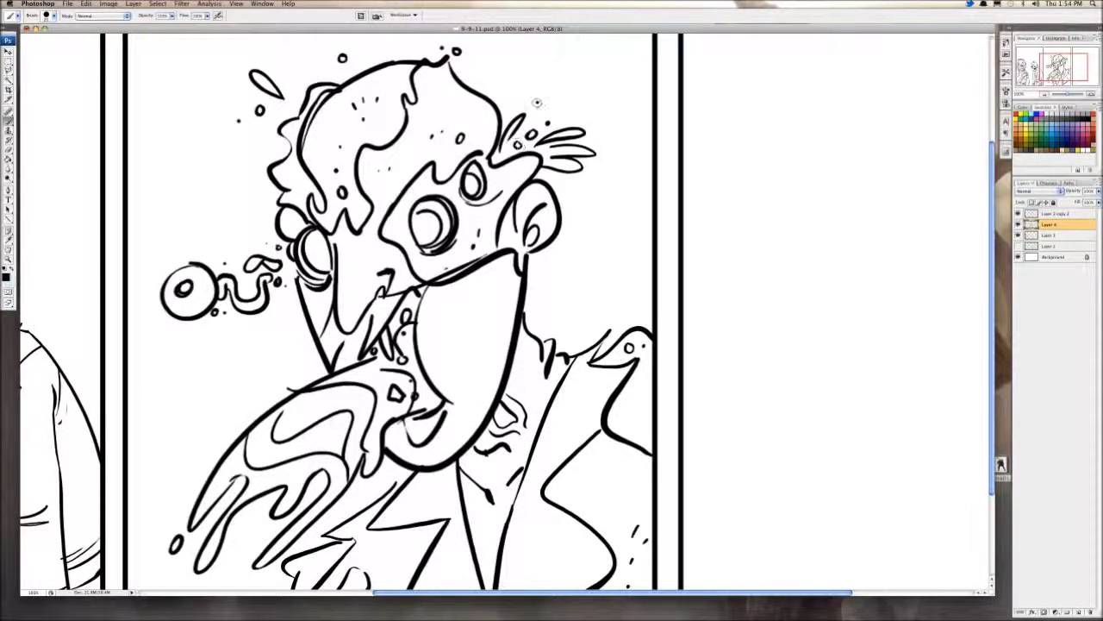
Step: Ink a second contour line inside the zombie's stretched cheek and add a few specks beside it
scroll(247, 193, "up", 3)
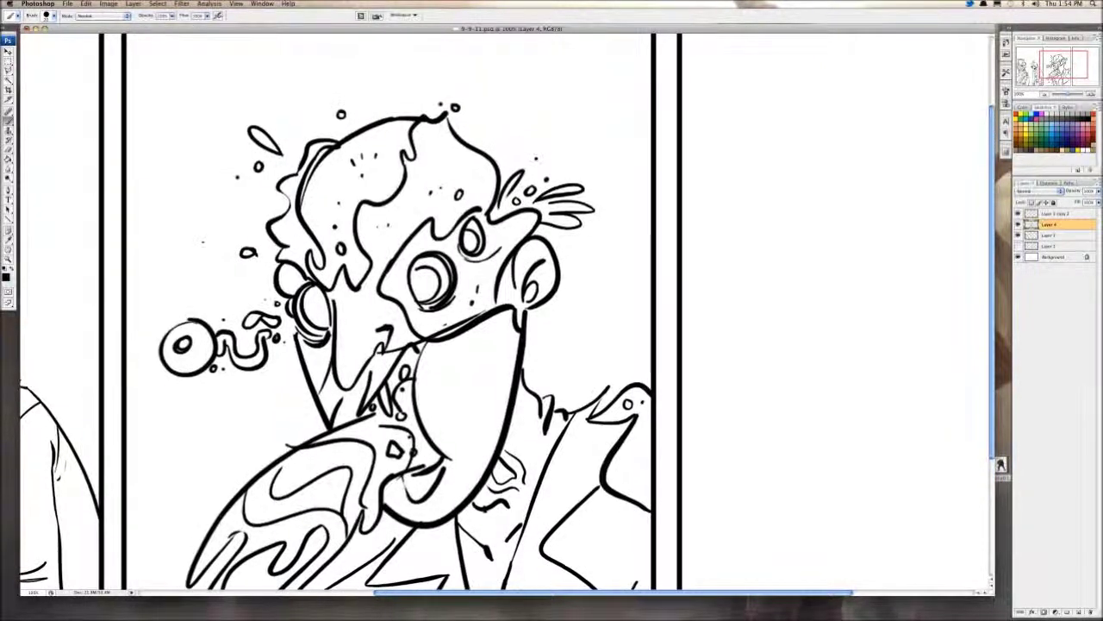
left_click_drag(447, 324, 441, 447)
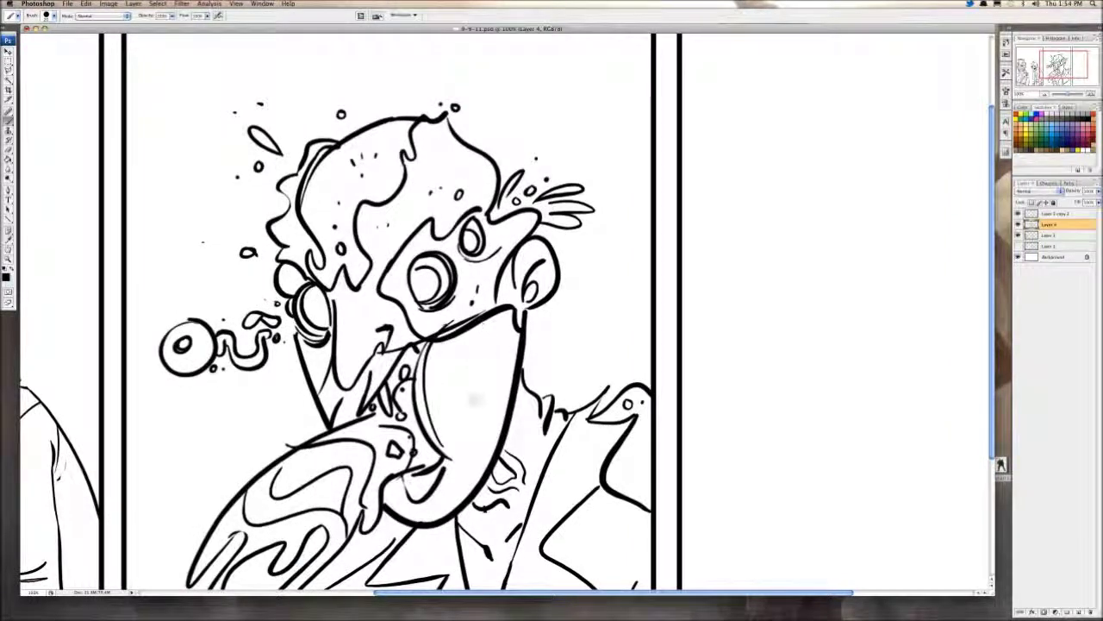
scroll(495, 379, "down", 10)
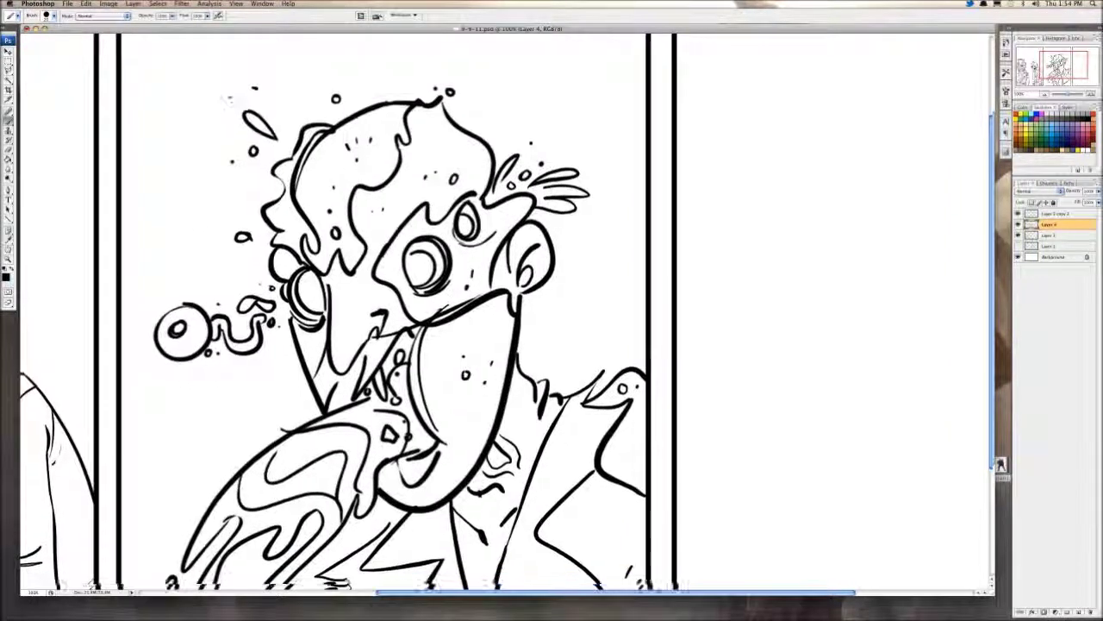
scroll(154, 409, "left", 1)
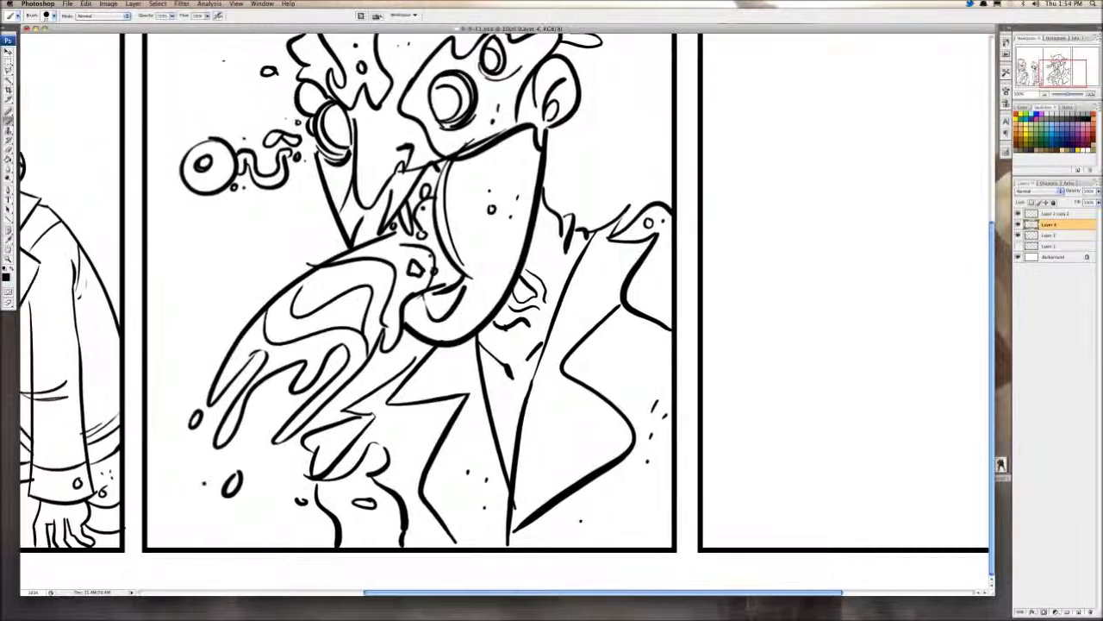
Step: Try strokes beside the vomit stream, undo them, and add small splash marks near the drips and a bubble on the coat
left_click_drag(198, 373, 251, 316)
left_click_drag(212, 353, 148, 494)
key("super+alt+z")
key("super+alt+z")
scroll(176, 453, "right", 1)
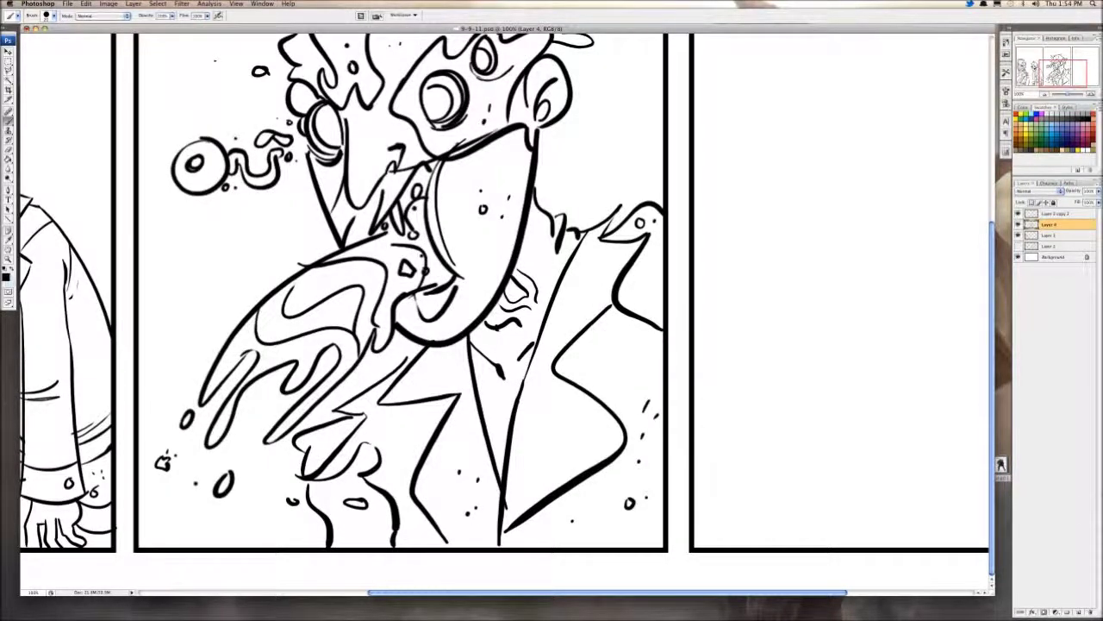
Step: Review the whole three-panel strip at reduced size, checking how the inked zombie reads beside the first panel
left_click(1045, 94)
left_click(1045, 94)
left_click(1044, 94)
left_click(1044, 94)
left_click(1045, 94)
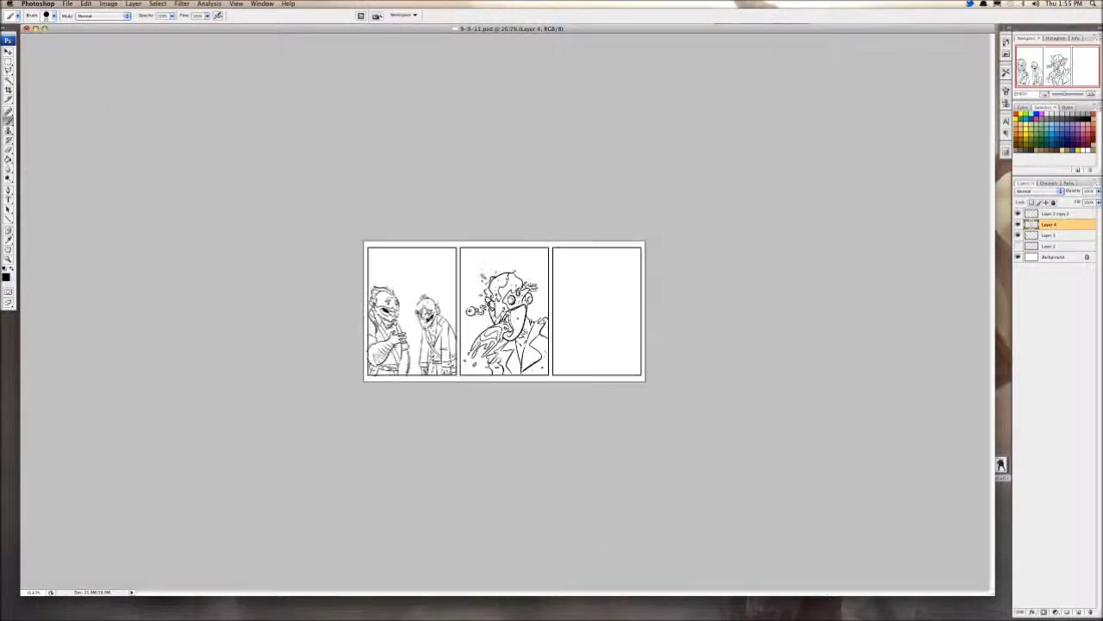
left_click(1045, 94)
key("super+minus")
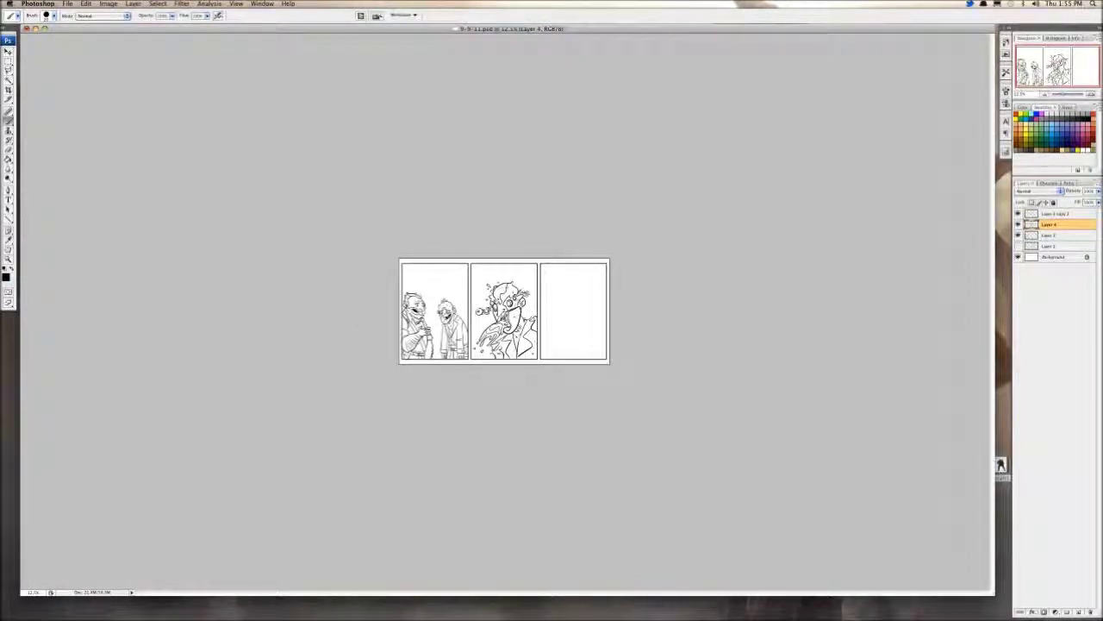
key("super+plus")
key("super+plus")
key("super+plus")
key("super+plus")
key("super+plus")
key("super+plus")
key("super+plus")
key("super+plus")
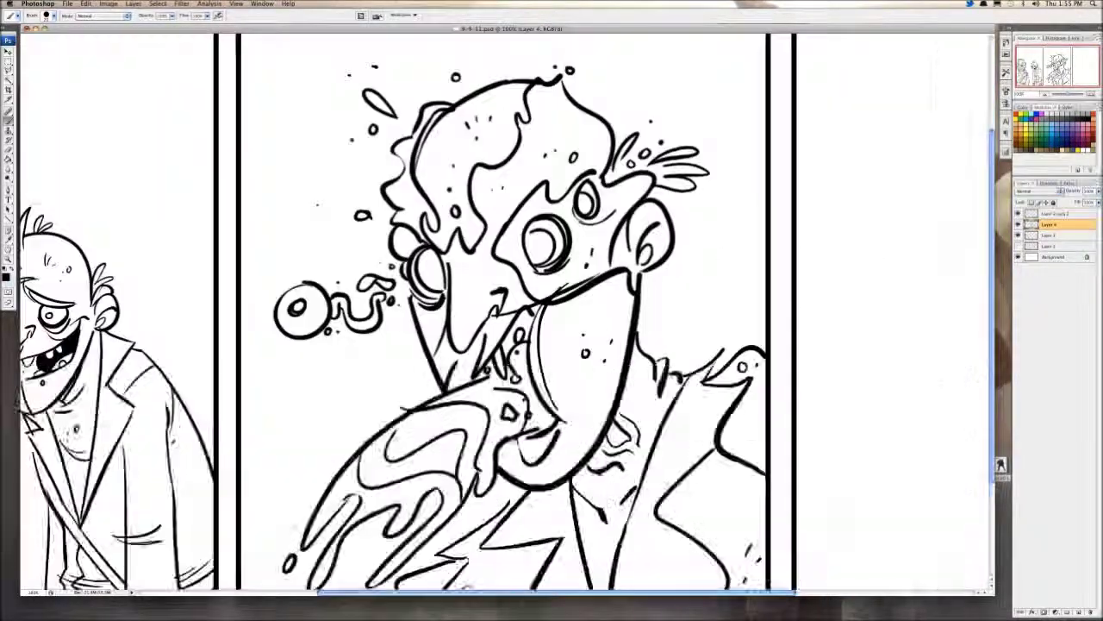
Step: Erase the zombie's large eye and redraw its outline as a single clean oval
key("super+minus")
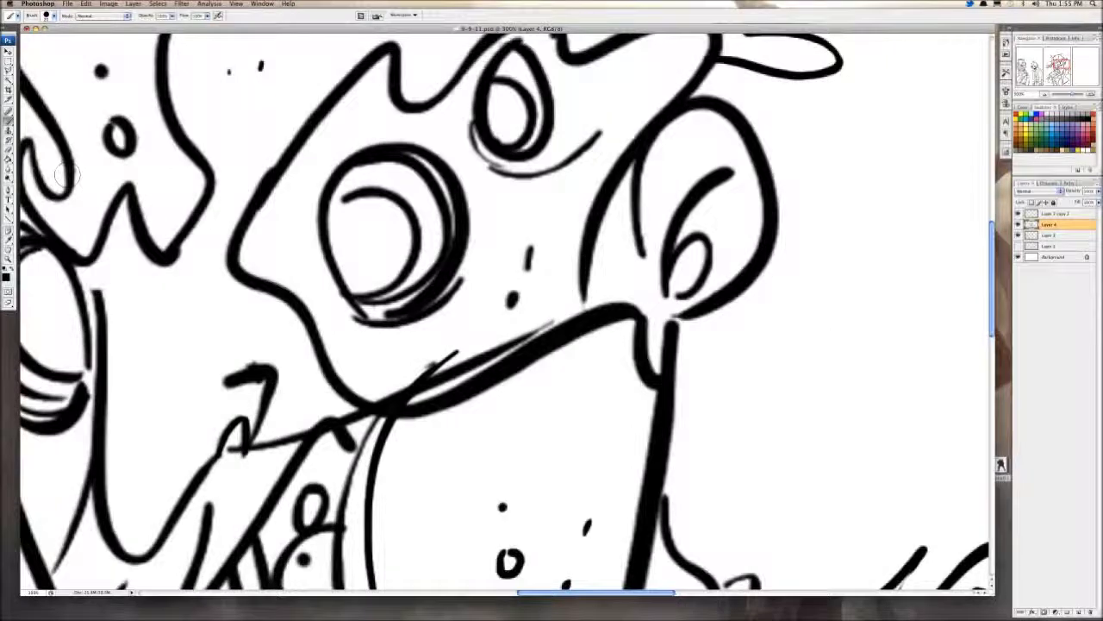
key("e")
mouse_move(377, 181)
left_mouse_down()
mouse_move(351, 284)
mouse_move(446, 276)
mouse_move(416, 163)
mouse_move(377, 257)
mouse_move(388, 220)
left_mouse_up()
key("b")
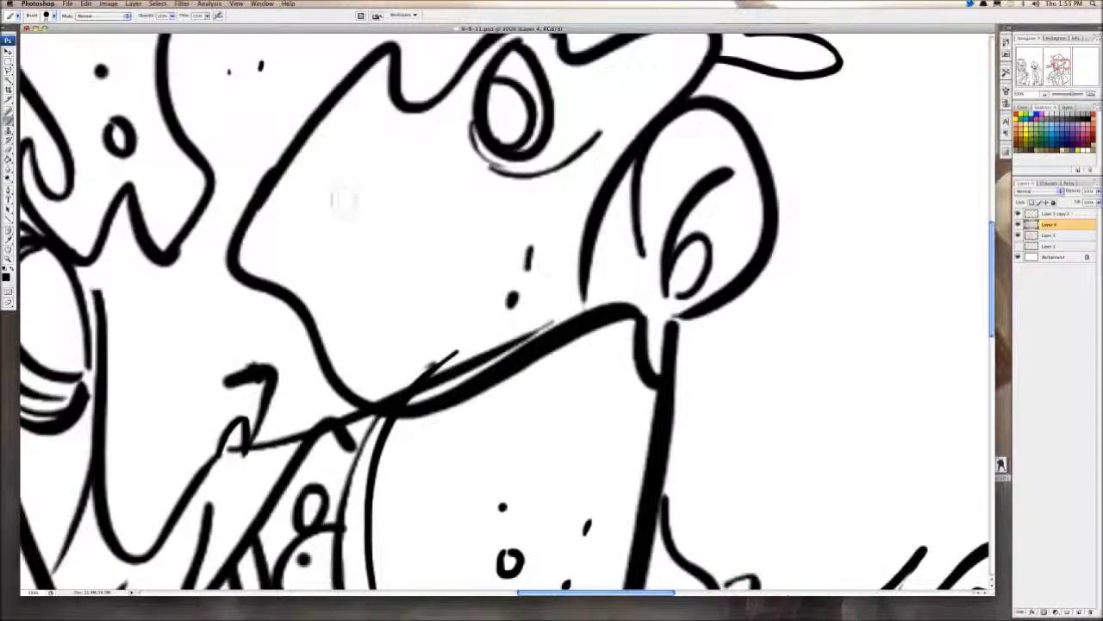
left_click_drag(346, 172, 360, 162)
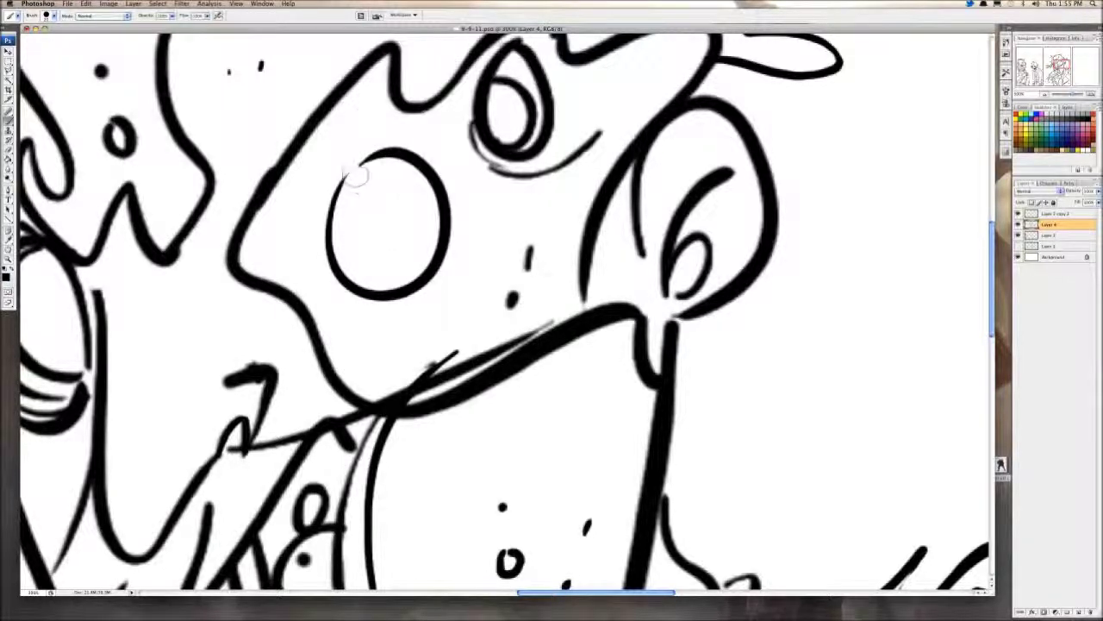
Step: Ink two curved bags under the large eye and a small ringed pupil low inside it
left_click_drag(349, 281, 467, 266)
key("super+z")
left_click_drag(321, 255, 472, 267)
key("super+z")
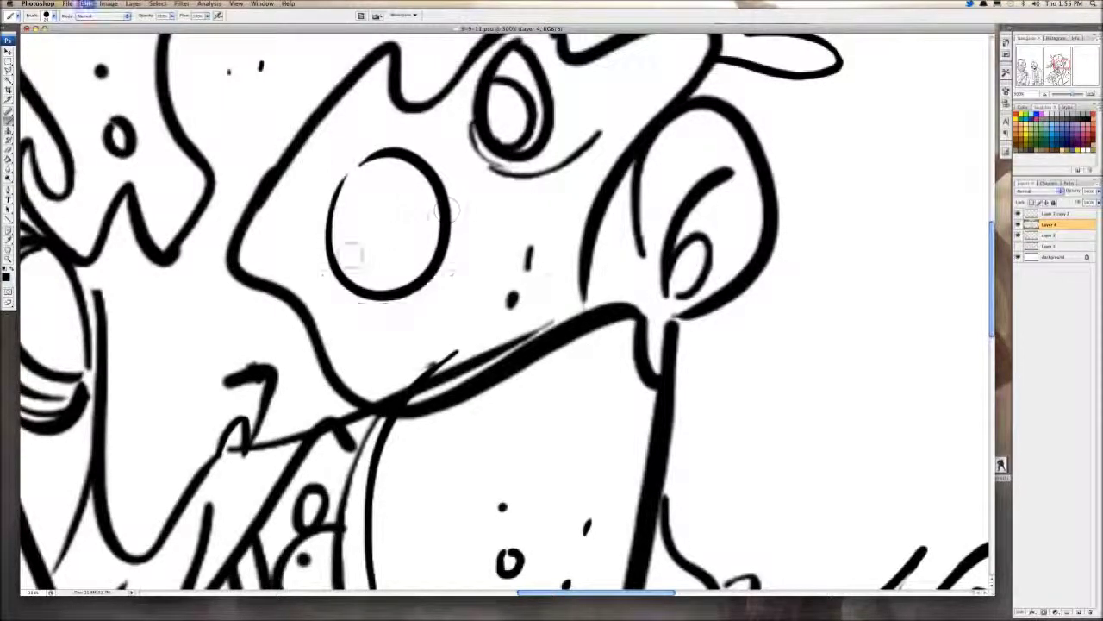
left_click_drag(320, 255, 472, 267)
left_click_drag(342, 312, 407, 325)
mouse_move(371, 223)
left_mouse_down()
mouse_move(389, 252)
mouse_move(361, 248)
mouse_move(373, 241)
mouse_move(356, 216)
mouse_move(398, 260)
left_mouse_up()
key("super+z")
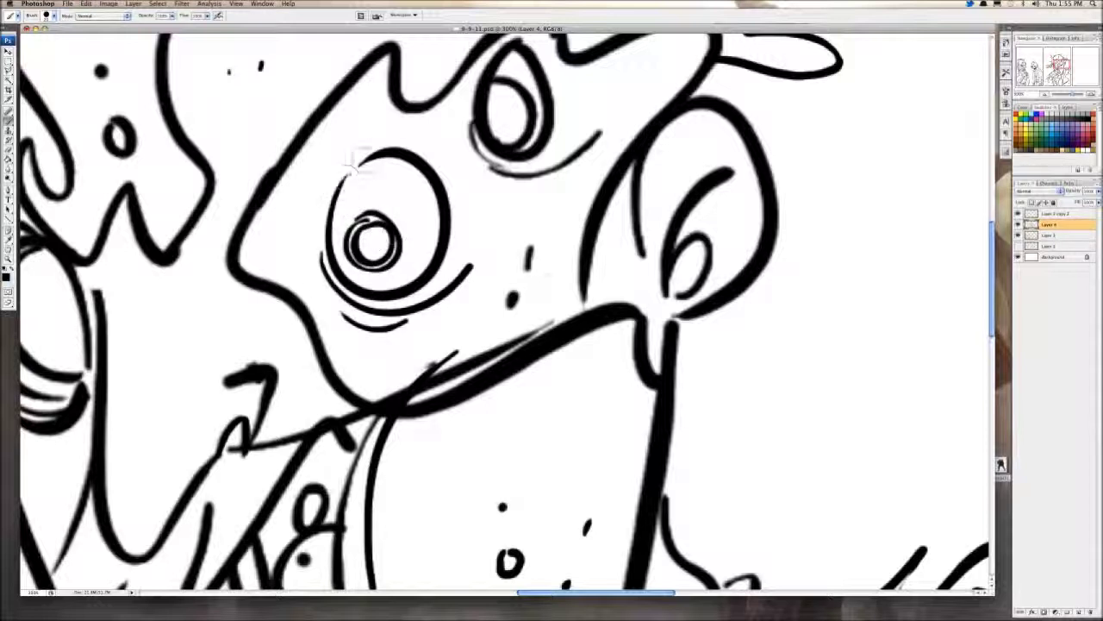
Step: Check the redrawn eye against the whole strip at reduced size
key("super+minus")
key("super+minus")
key("super+minus")
key("super+minus")
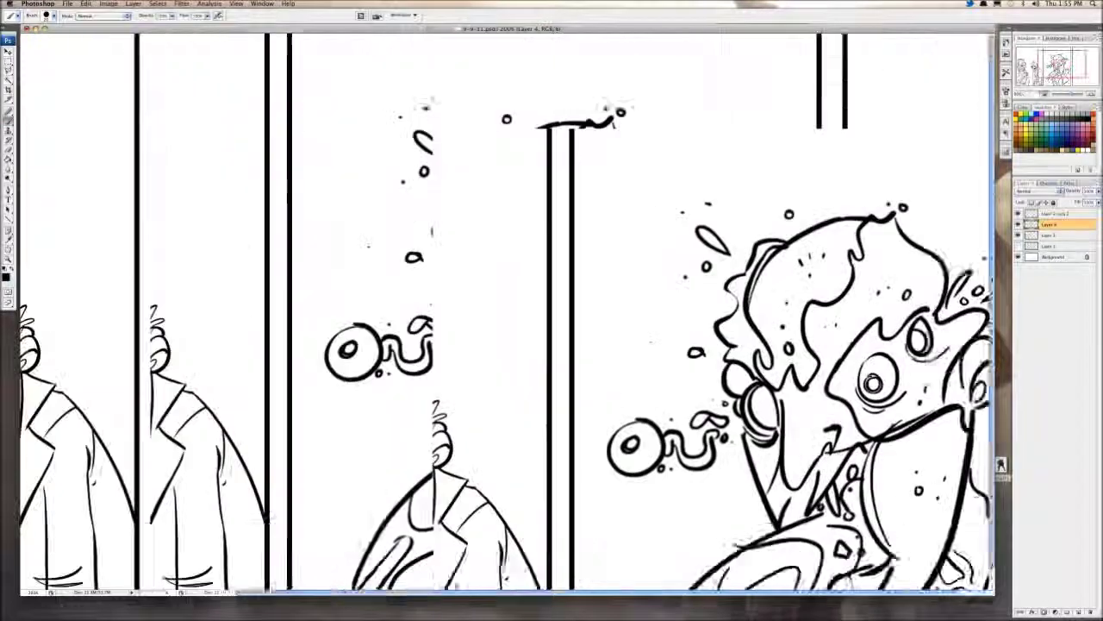
key("super+minus")
key("super+minus")
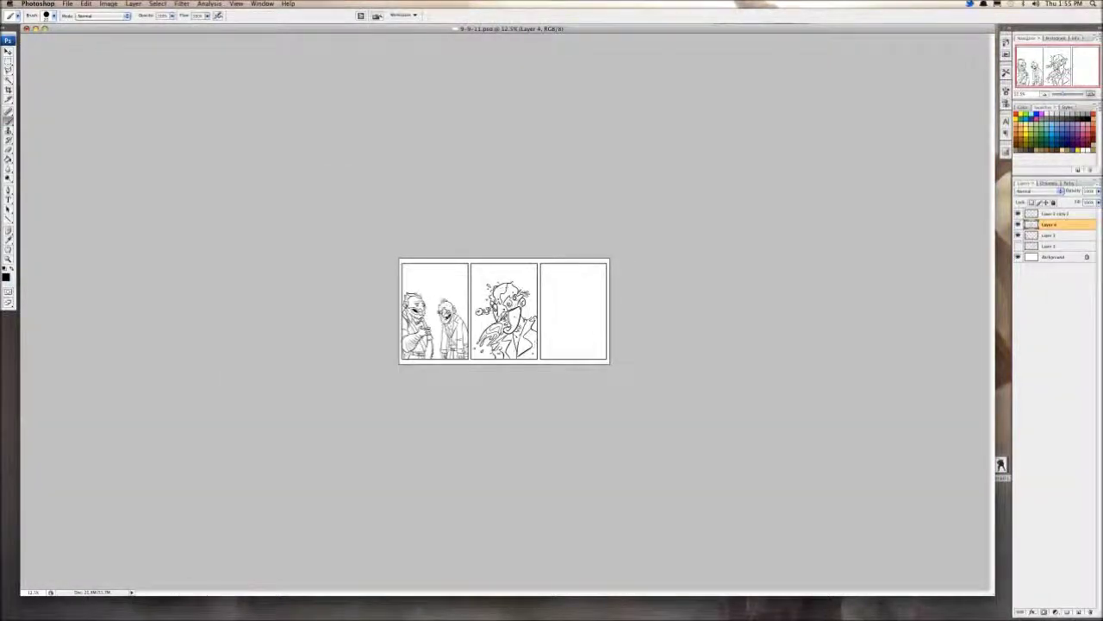
key("super+plus")
key("super+plus")
key("super+plus")
key("super+plus")
key("super+plus")
key("super+plus")
key("super+plus")
Step: Ink a heavy dark crescent around the upper and outer rim of the large eye
left_click_drag(582, 147, 455, 273)
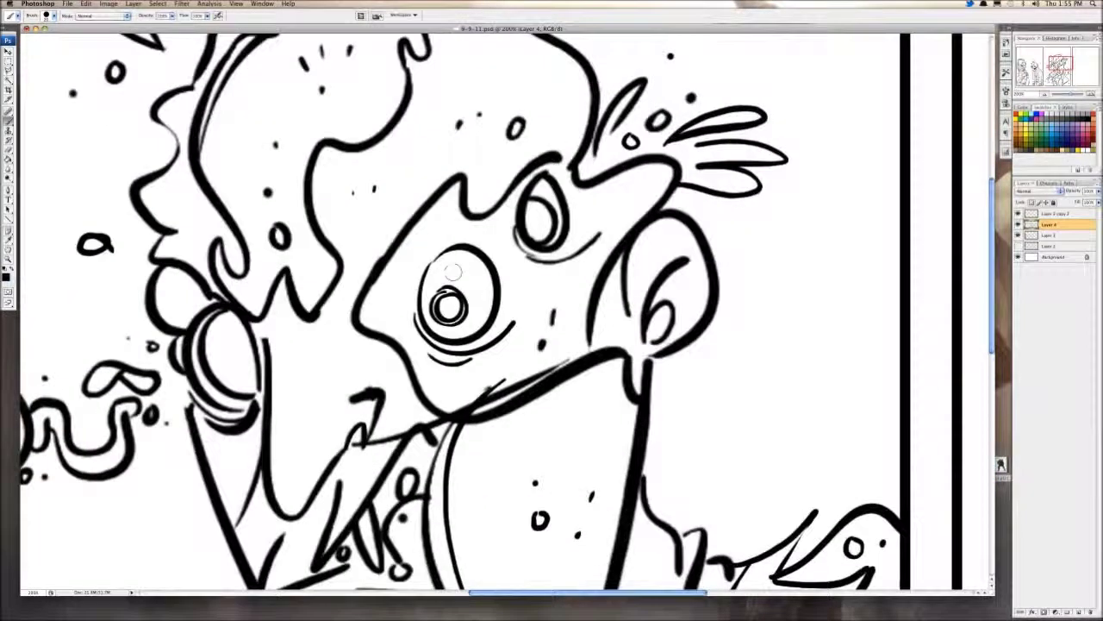
left_click_drag(484, 335, 463, 233)
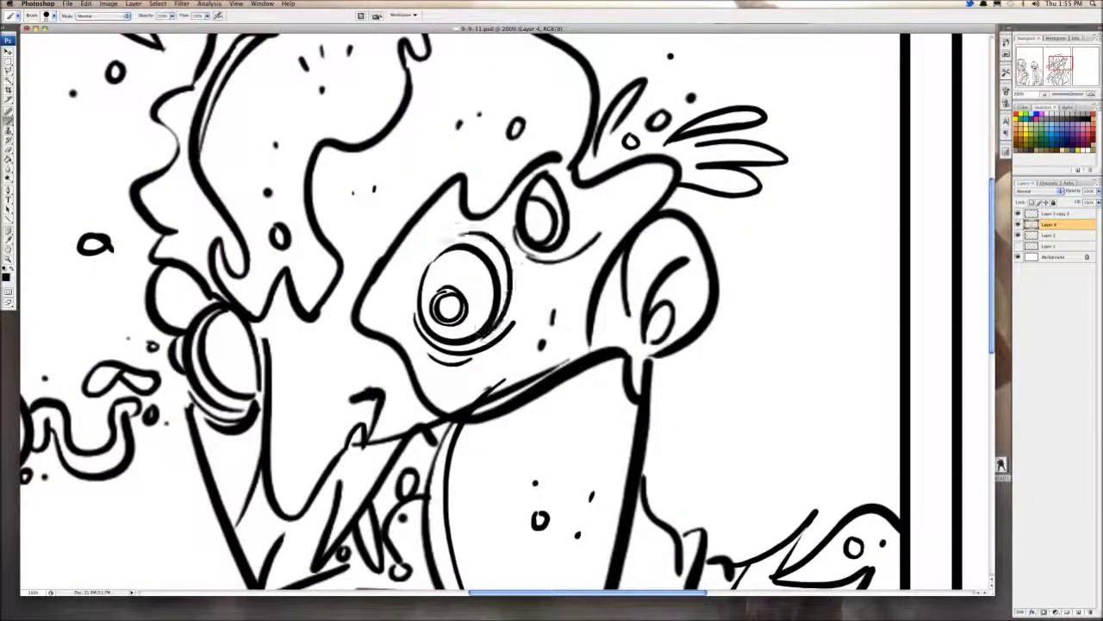
mouse_move(420, 292)
left_mouse_down()
mouse_move(489, 226)
mouse_move(481, 237)
mouse_move(508, 293)
left_mouse_up()
mouse_move(474, 237)
left_mouse_down()
mouse_move(513, 315)
mouse_move(499, 250)
mouse_move(448, 245)
left_mouse_up()
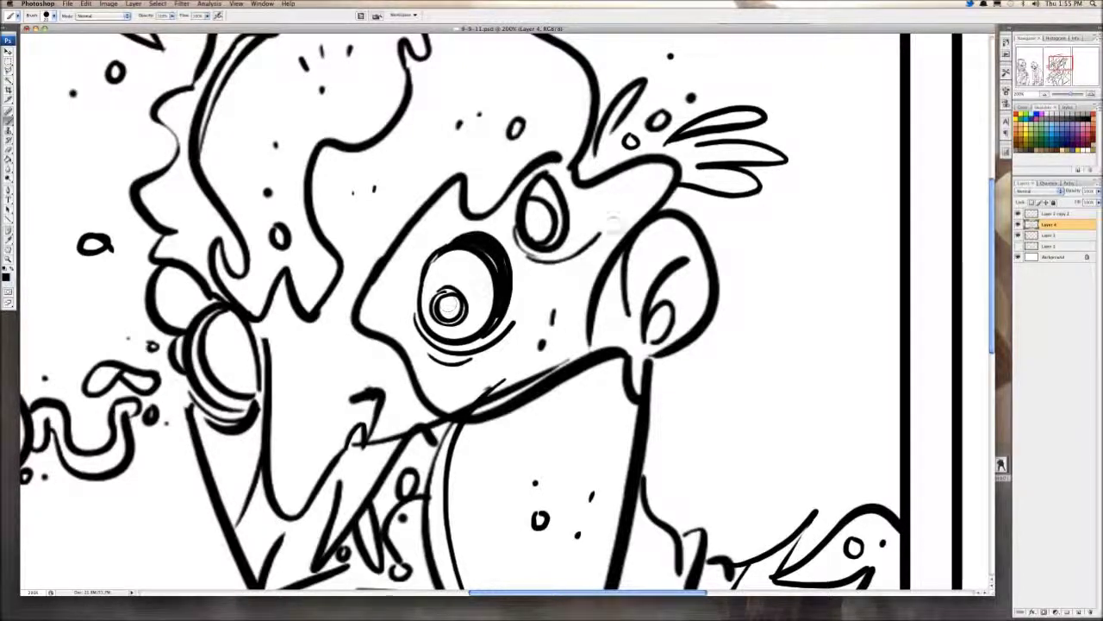
Step: Show the blue sketch layer and bring the screaming zombie's face in the third panel into close view
key("super+minus")
key("super+minus")
key("super+minus")
key("super+minus")
key("super+minus")
key("super+minus")
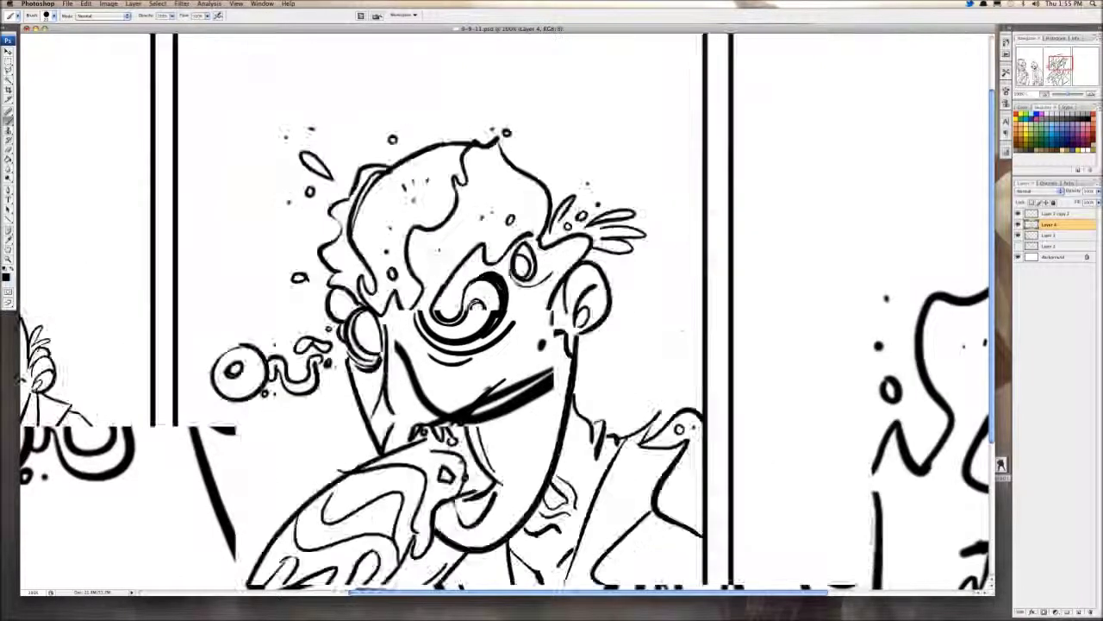
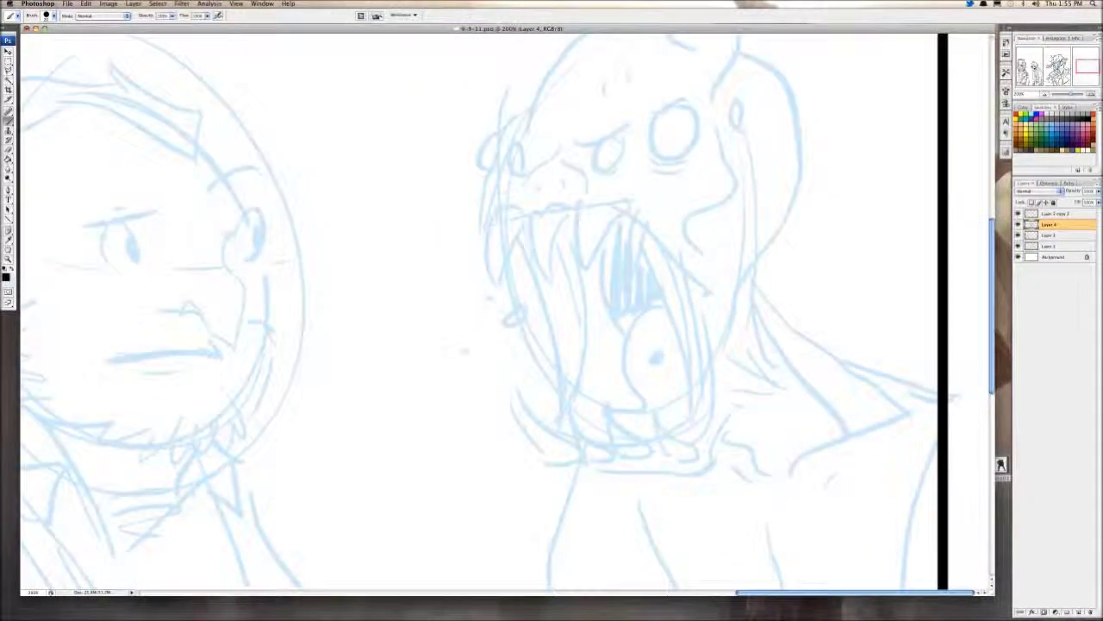
key("super+plus")
left_click_drag(552, 103, 448, 189)
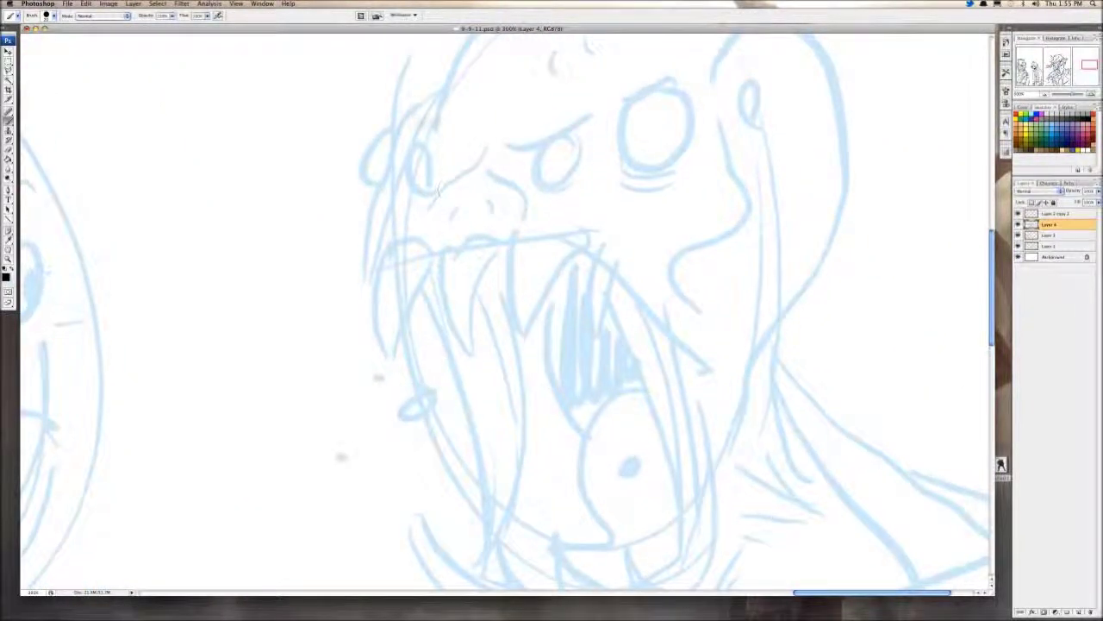
Step: Try a short stroke at the zombie's forehead, switch to a smaller hard round brush, and undo the test marks
left_click_drag(435, 79, 439, 138)
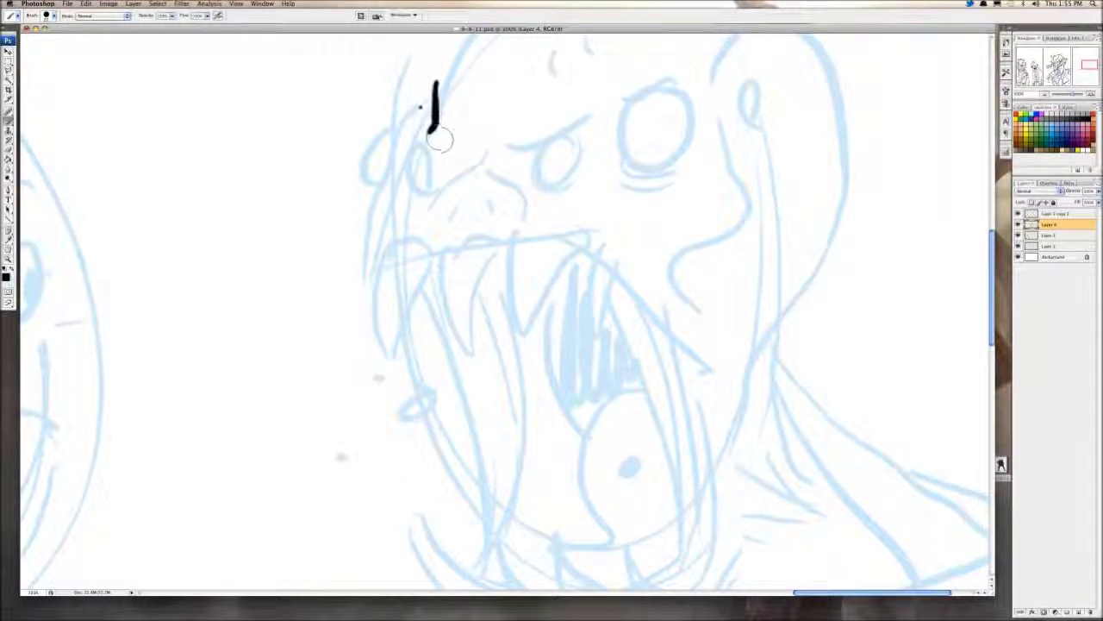
left_click(50, 16)
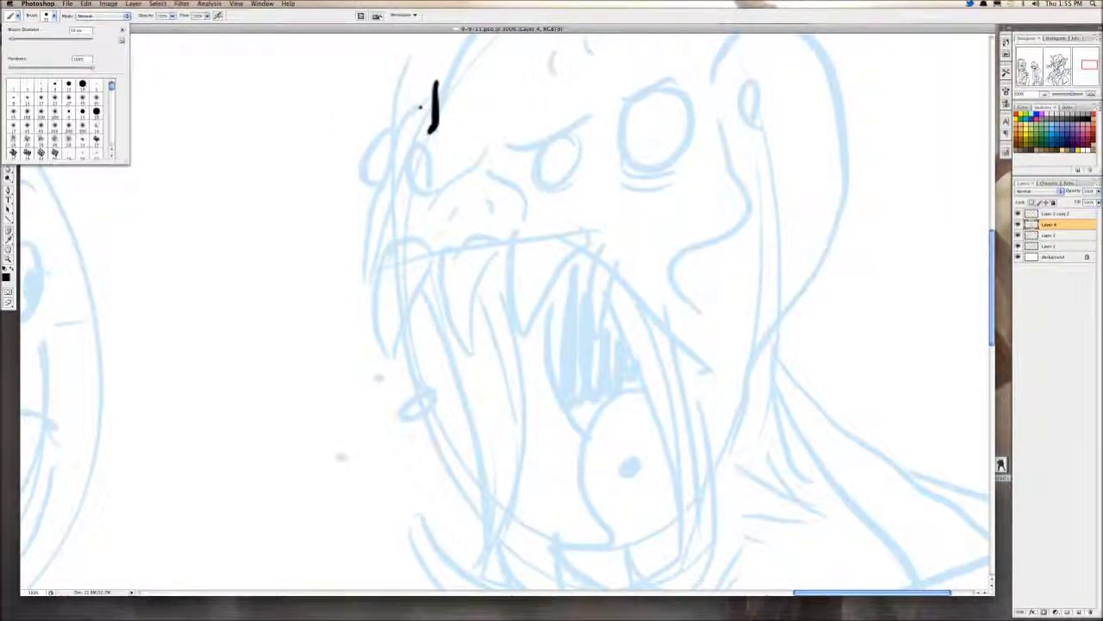
left_click(69, 85)
key("super+alt+z")
key("super+alt+z")
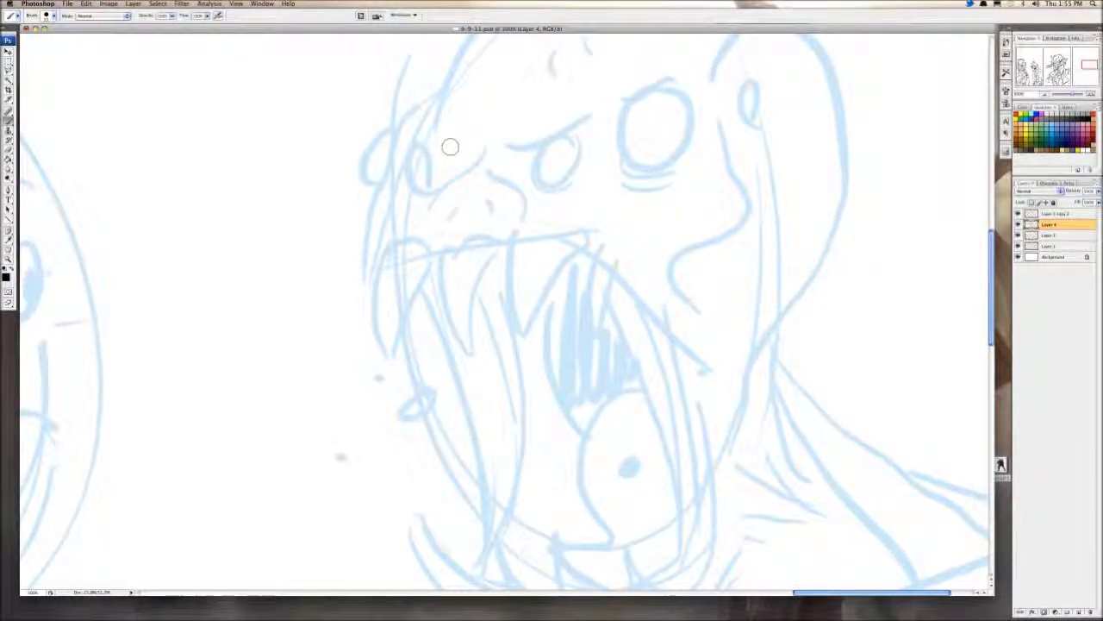
Step: Try a forehead contour, undo it, and ink the overlapping bulging ovals of the far eye at the face's edge
scroll(440, 116, "up", 5)
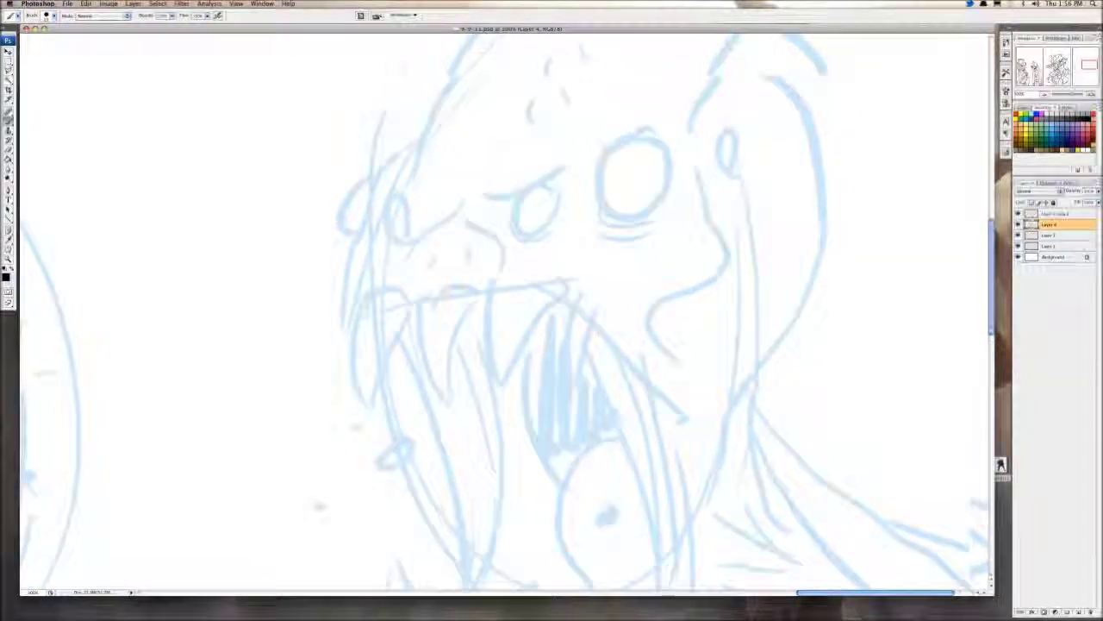
mouse_move(447, 84)
left_mouse_down()
mouse_move(402, 138)
mouse_move(317, 345)
left_mouse_up()
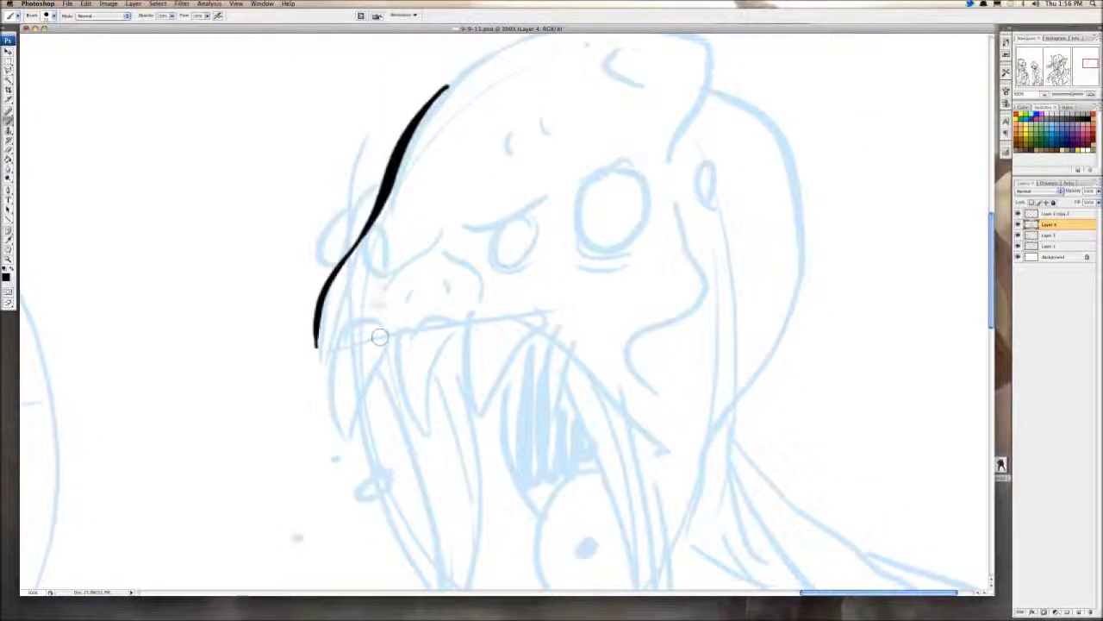
key("super+z")
mouse_move(377, 277)
left_mouse_down()
mouse_move(395, 216)
mouse_move(358, 249)
mouse_move(359, 261)
mouse_move(380, 277)
left_mouse_up()
mouse_move(375, 198)
left_mouse_down()
mouse_move(331, 259)
mouse_move(363, 212)
left_mouse_up()
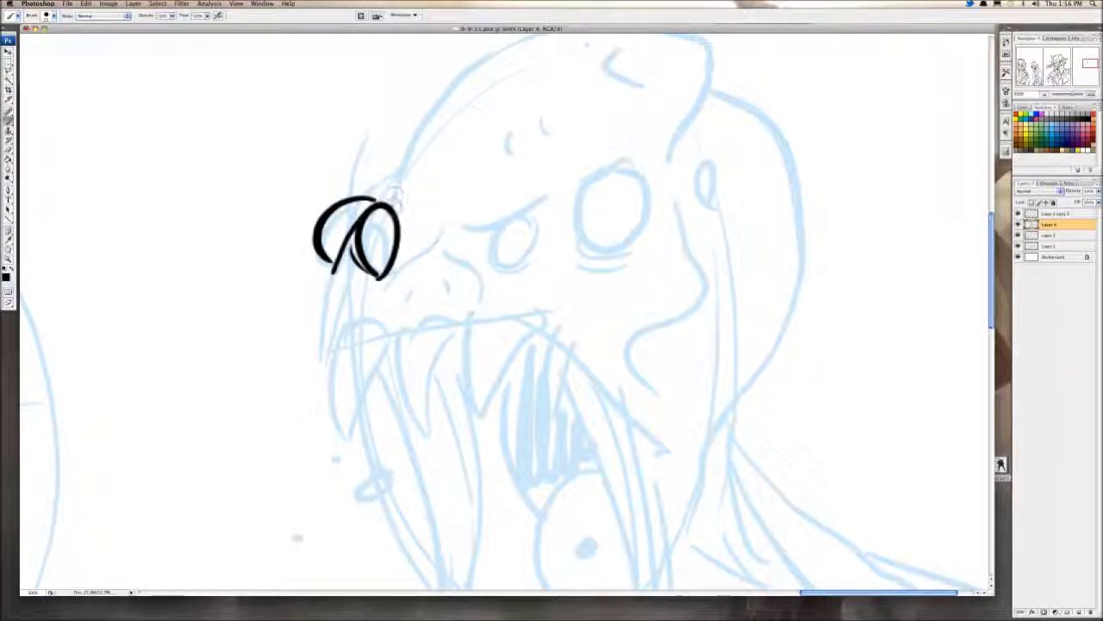
left_click_drag(448, 362, 479, 290)
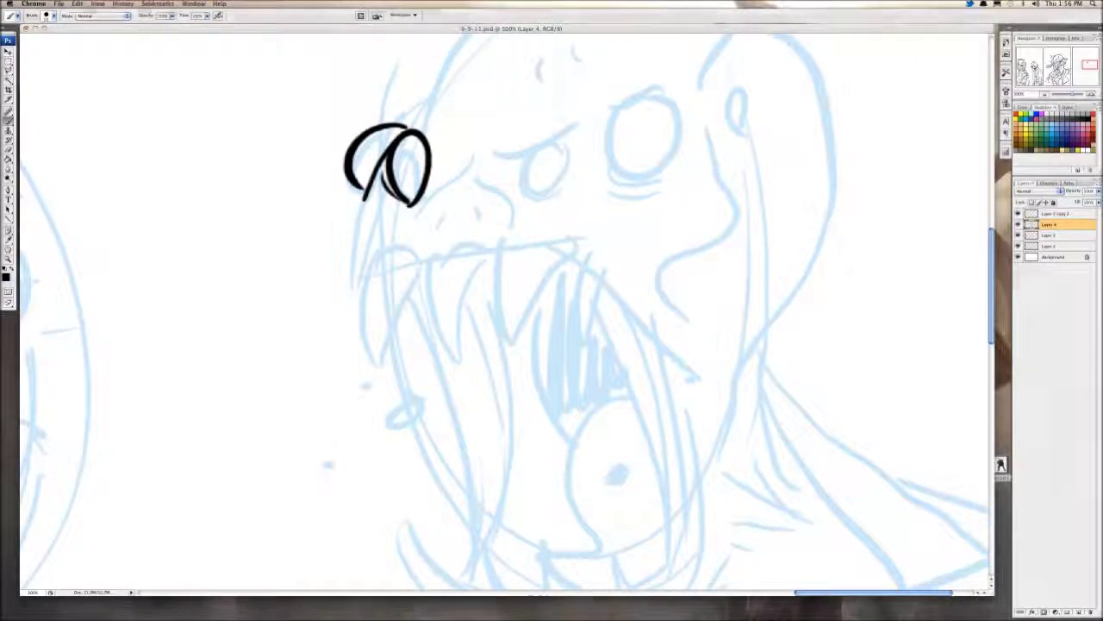
key("super+Tab")
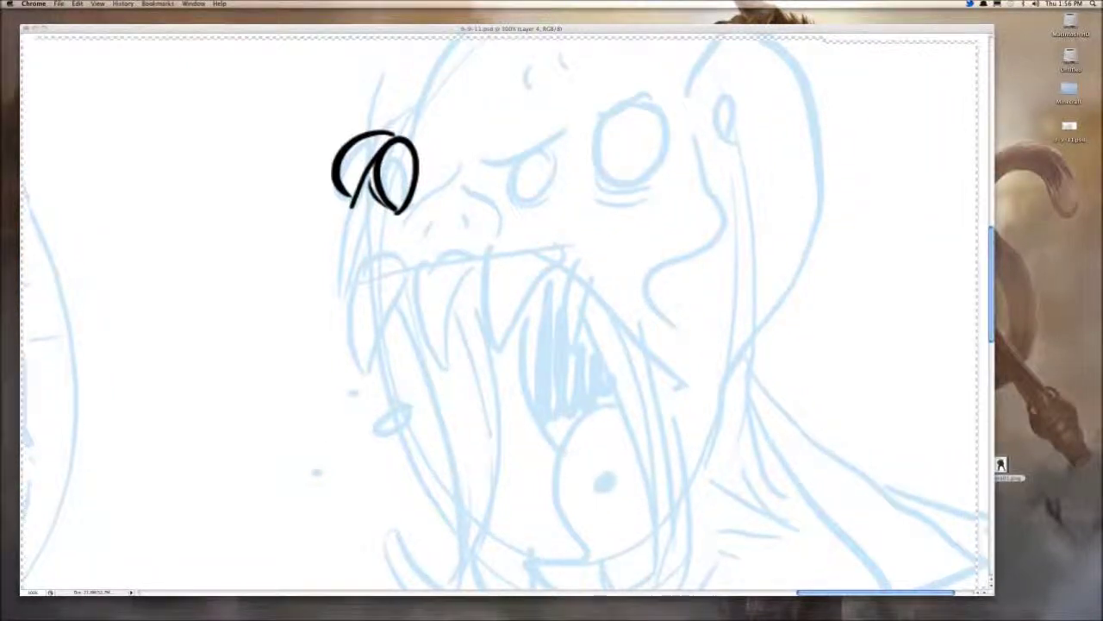
key("super+Tab")
Step: Ink the face edge below the far eye and the front row of pointed upper teeth over the sketch
left_click_drag(352, 204, 351, 274)
mouse_move(409, 255)
left_mouse_down()
mouse_move(417, 204)
mouse_move(345, 231)
mouse_move(353, 338)
mouse_move(384, 247)
mouse_move(365, 214)
mouse_move(352, 215)
mouse_move(396, 250)
left_mouse_up()
key("super+z")
mouse_move(319, 234)
left_mouse_down()
mouse_move(342, 210)
mouse_move(404, 327)
mouse_move(417, 226)
mouse_move(418, 253)
left_mouse_up()
mouse_move(436, 210)
left_mouse_down()
mouse_move(470, 313)
mouse_move(488, 226)
mouse_move(418, 234)
mouse_move(448, 322)
mouse_move(423, 223)
mouse_move(439, 223)
left_mouse_up()
left_click_drag(438, 222, 432, 224)
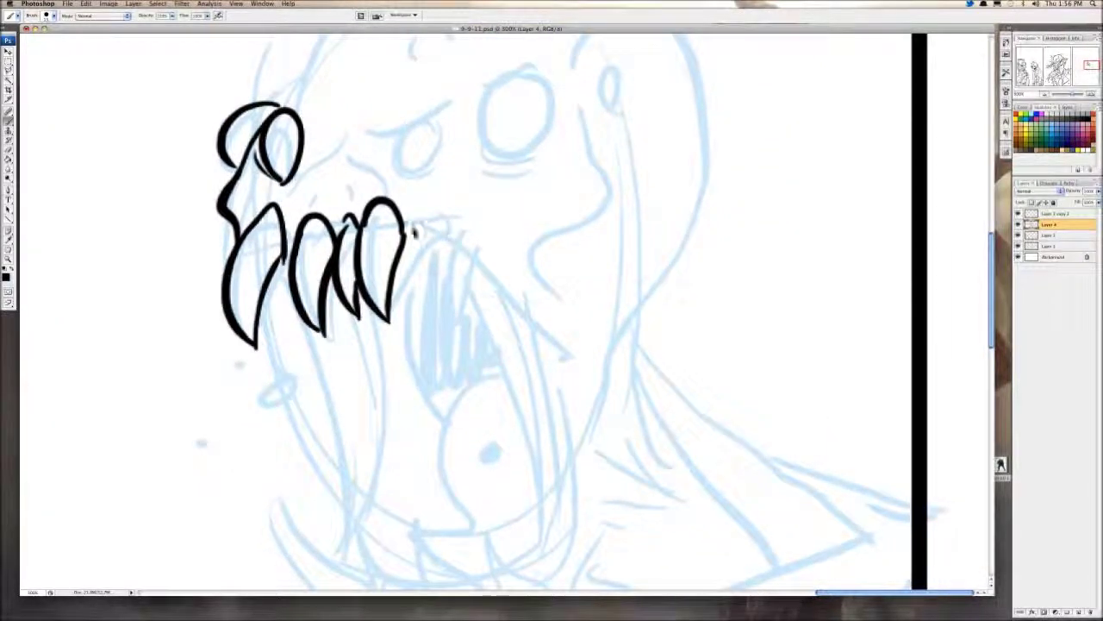
Step: Try a small tooth at the back of the upper row, undo it, and ink a larger fang with a gum line
left_click_drag(414, 228, 439, 313)
mouse_move(439, 312)
left_mouse_down()
mouse_move(453, 227)
mouse_move(441, 223)
mouse_move(419, 312)
mouse_move(444, 241)
mouse_move(427, 213)
left_mouse_up()
key("super+z")
key("super+z")
key("alt+super+z")
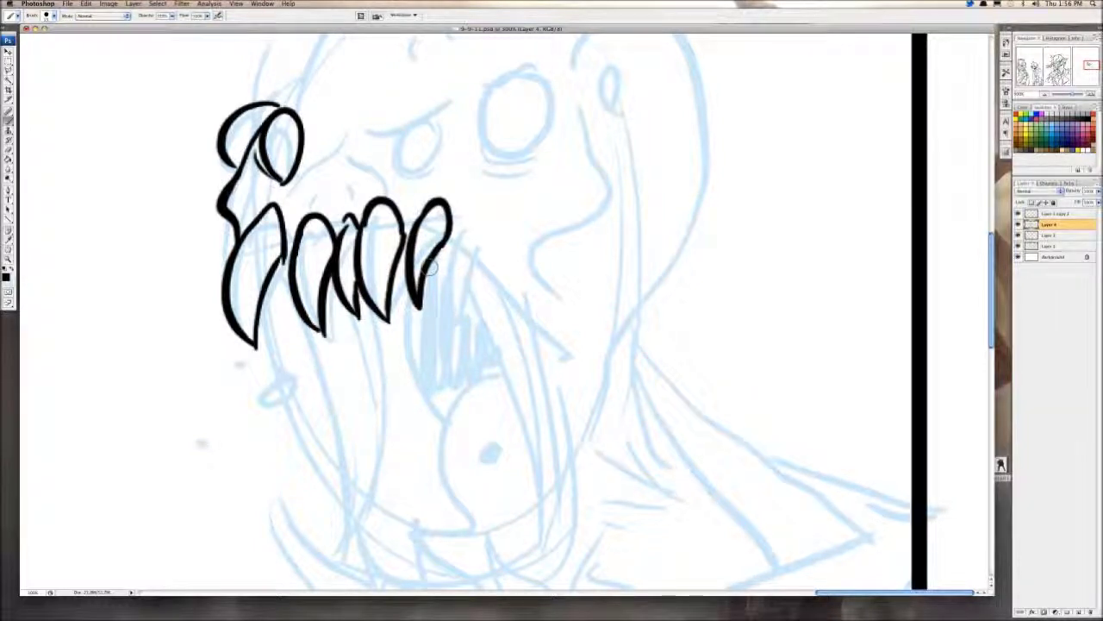
key("super+alt+z")
key("super+alt+z")
mouse_move(451, 191)
left_mouse_down()
mouse_move(433, 359)
mouse_move(474, 231)
mouse_move(439, 195)
mouse_move(413, 231)
left_mouse_up()
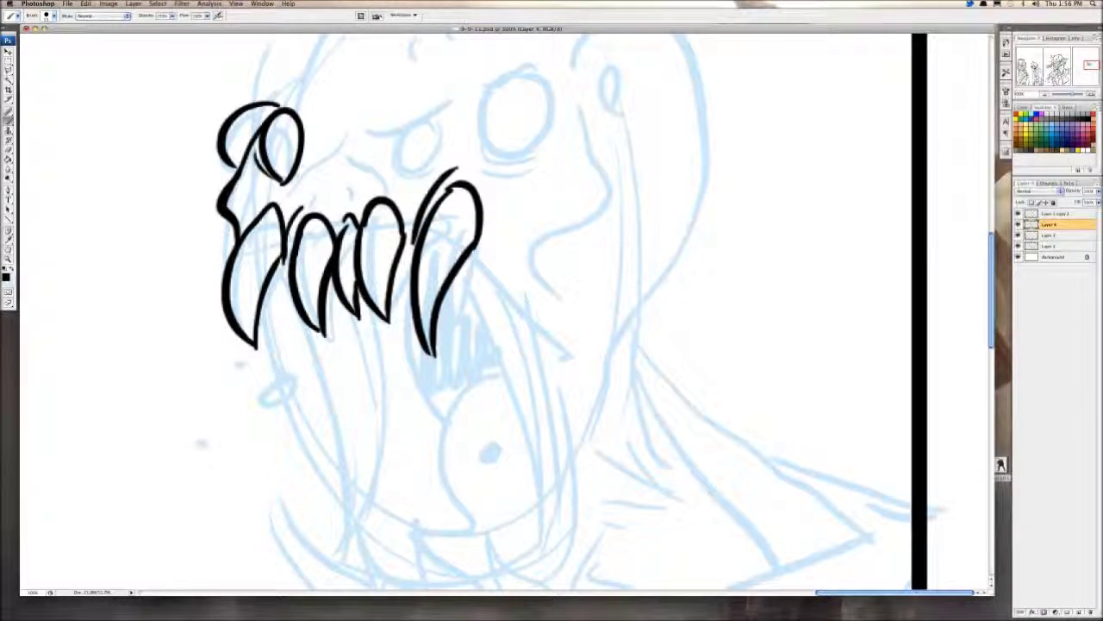
Step: Ink the two long curved edges of the gaping mouth, running down from the front tooth and the back fang
scroll(243, 212, "down", 3)
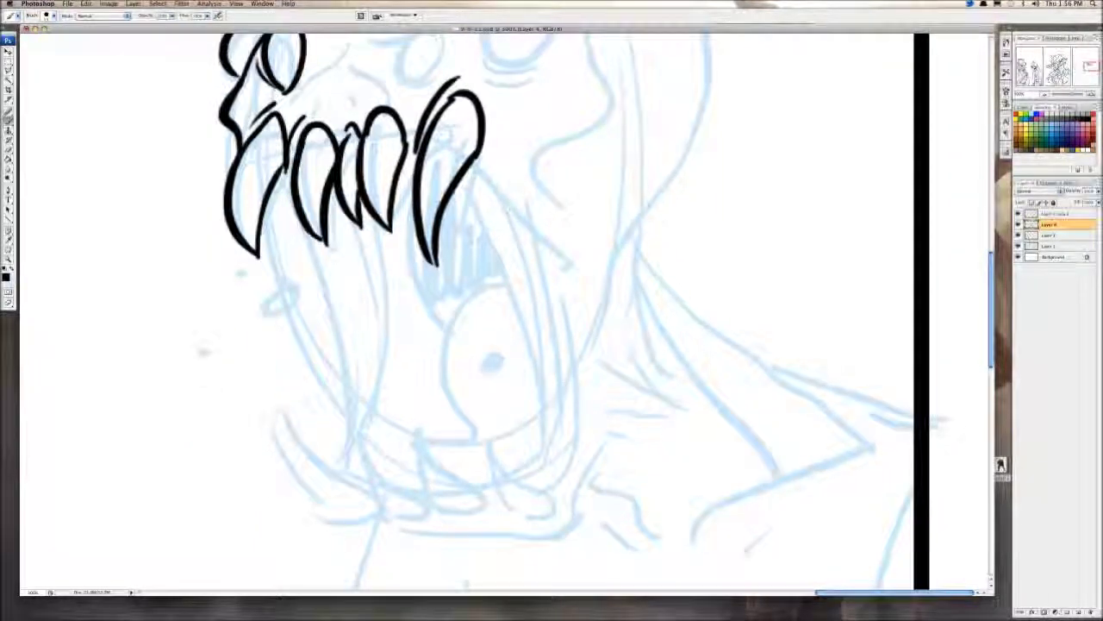
scroll(243, 212, "up", 1)
mouse_move(466, 169)
left_mouse_down()
mouse_move(483, 197)
mouse_move(532, 493)
left_mouse_up()
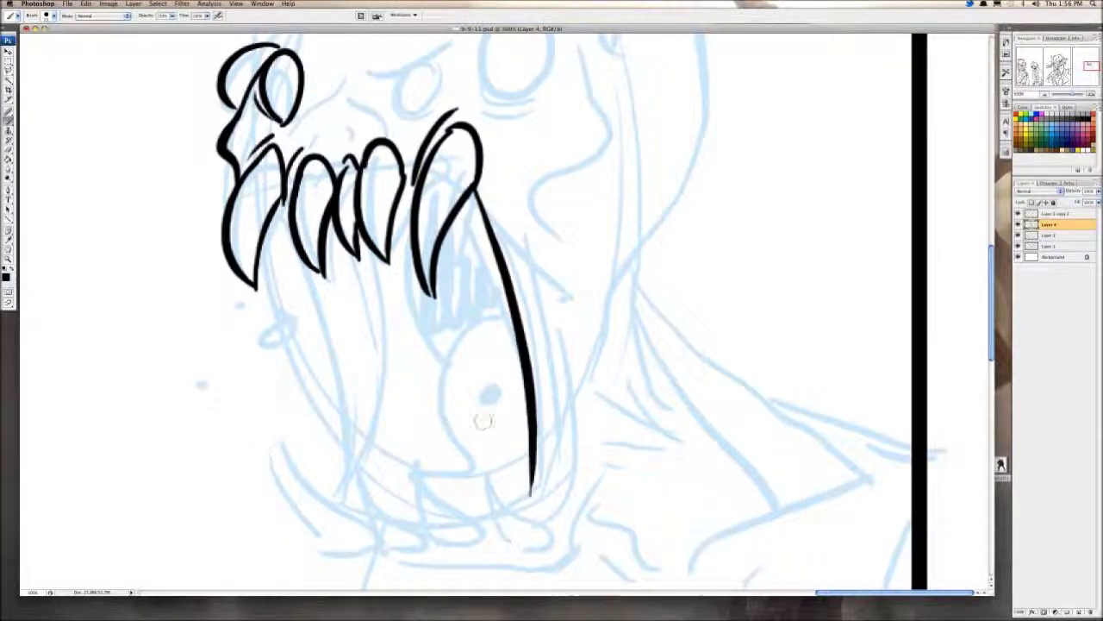
left_click_drag(283, 253, 354, 487)
scroll(336, 495, "down", 5)
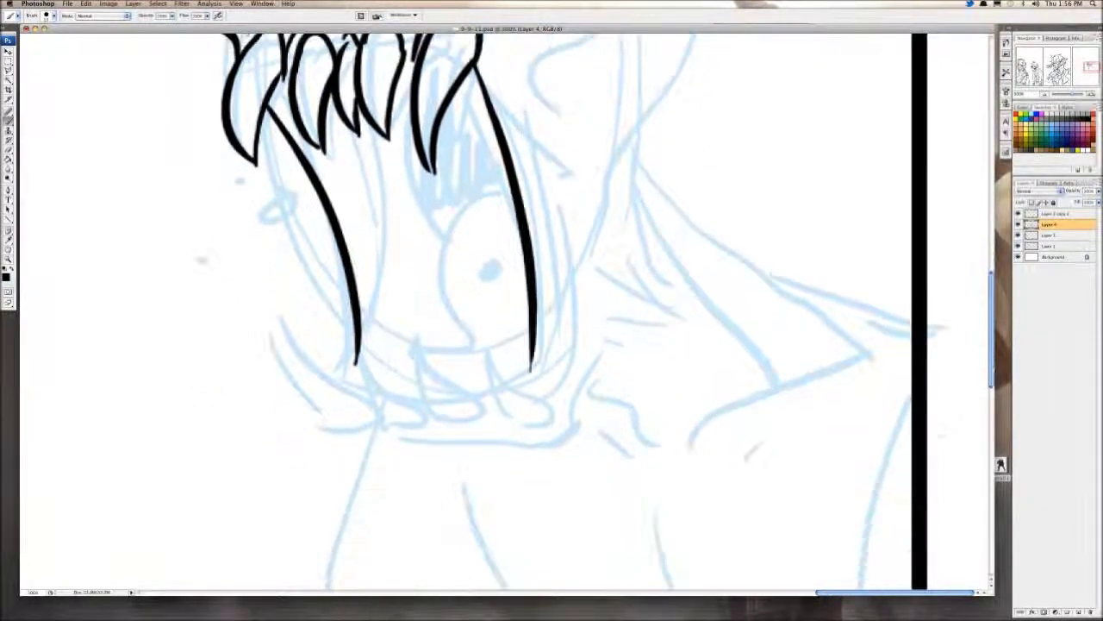
Step: Try a front fang stroke on the lower jaw, undo it, and ink the lower front fang and pointed teeth behind it
left_click_drag(371, 375, 301, 298)
key("super+z")
mouse_move(378, 392)
left_mouse_down()
mouse_move(320, 286)
mouse_move(300, 340)
mouse_move(385, 427)
left_mouse_up()
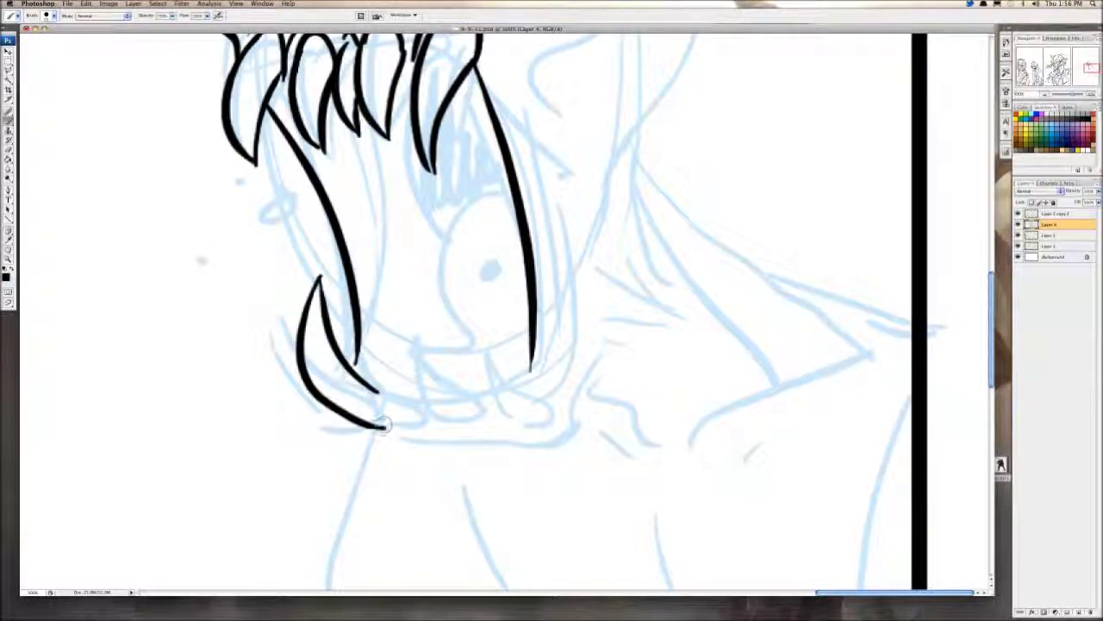
mouse_move(377, 391)
left_mouse_down()
mouse_move(388, 424)
mouse_move(388, 352)
mouse_move(418, 410)
mouse_move(399, 422)
mouse_move(424, 320)
mouse_move(435, 423)
left_mouse_up()
mouse_move(448, 379)
left_mouse_down()
mouse_move(444, 426)
mouse_move(466, 311)
mouse_move(493, 421)
mouse_move(472, 241)
mouse_move(499, 316)
left_mouse_up()
scroll(518, 310, "down", 1)
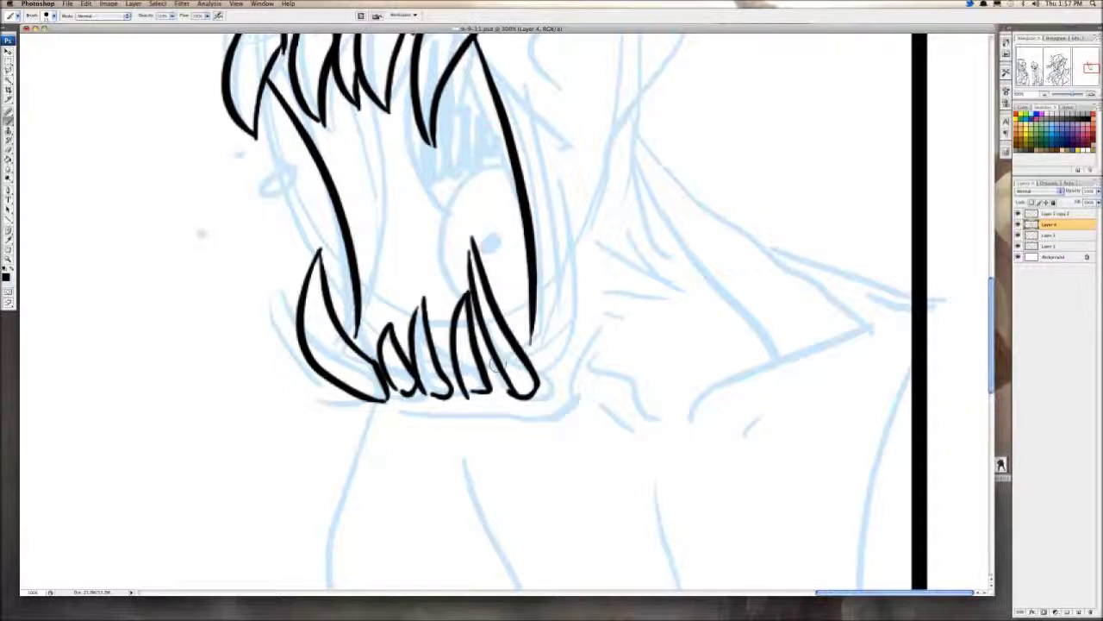
Step: Undo the last lower teeth strokes and ink a taller back fang with small pointed teeth on both sides
key("super+alt+z")
key("super+alt+z")
key("super+alt+z")
key("super+alt+z")
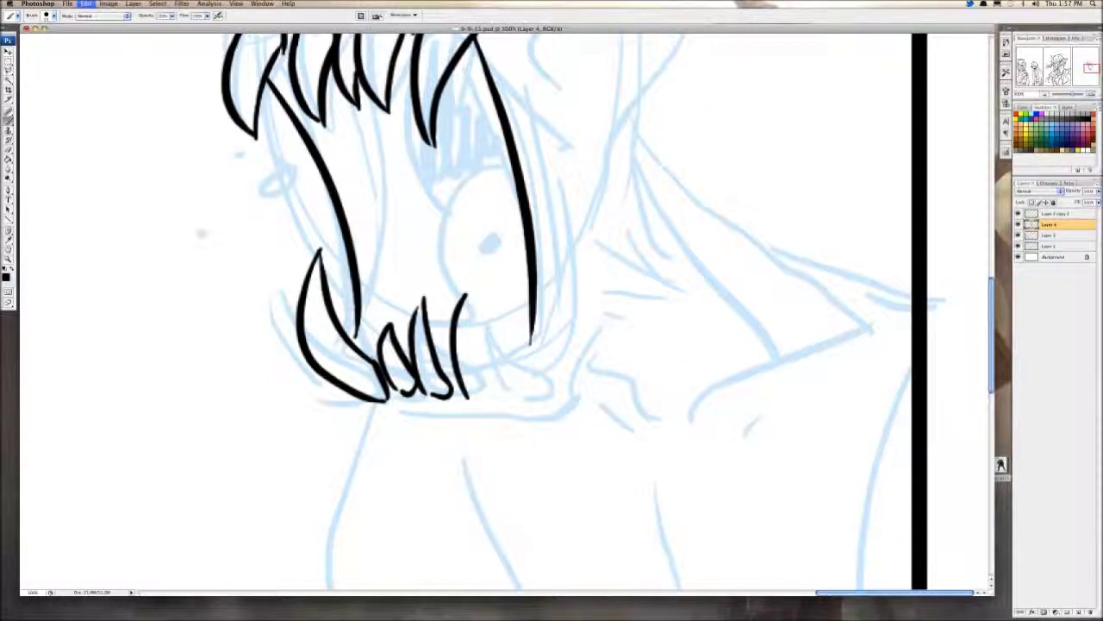
mouse_move(494, 393)
left_mouse_down()
mouse_move(448, 209)
mouse_move(517, 384)
mouse_move(474, 386)
mouse_move(446, 364)
mouse_move(438, 307)
left_mouse_up()
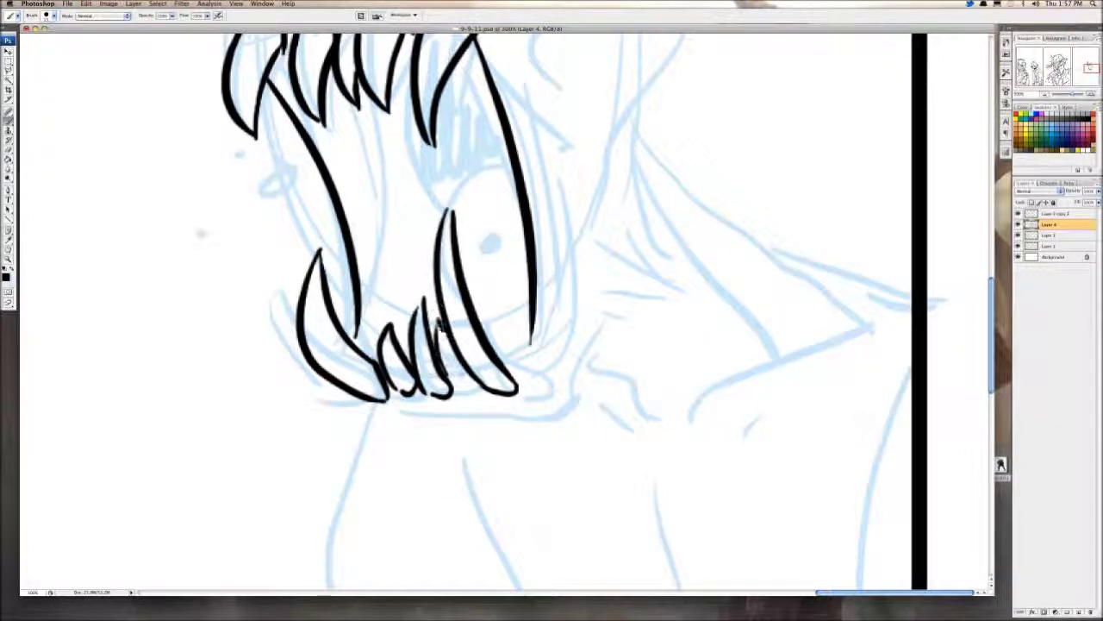
mouse_move(448, 373)
left_mouse_down()
mouse_move(475, 391)
mouse_move(501, 310)
mouse_move(510, 376)
mouse_move(536, 378)
left_mouse_up()
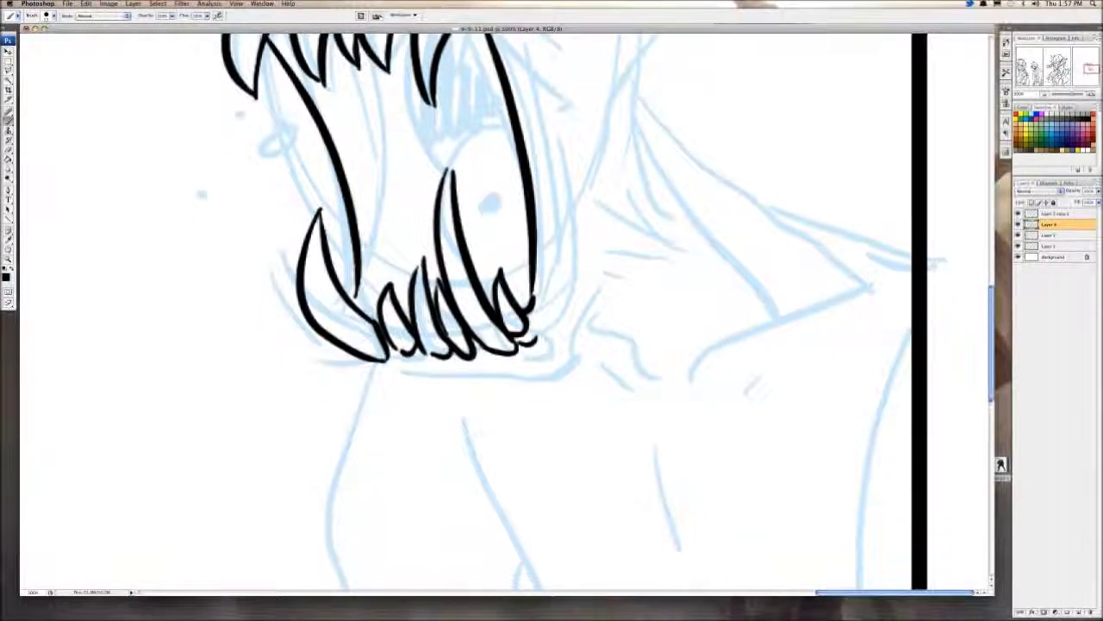
Step: Try a chin line, undo it, and ink a pointed chin below the lower teeth with the jaw corner curving upward
scroll(536, 330, "down", 2)
mouse_move(362, 363)
left_mouse_down()
mouse_move(427, 405)
mouse_move(410, 389)
mouse_move(419, 372)
mouse_move(481, 415)
mouse_move(541, 353)
left_mouse_up()
key("alt+super+z")
key("alt+super+z")
key("alt+super+z")
mouse_move(362, 367)
left_mouse_down()
mouse_move(411, 393)
mouse_move(404, 383)
mouse_move(536, 360)
left_mouse_up()
scroll(537, 361, "up", 1)
scroll(526, 414, "up", 2)
mouse_move(517, 447)
left_mouse_down()
mouse_move(577, 432)
mouse_move(577, 365)
left_mouse_up()
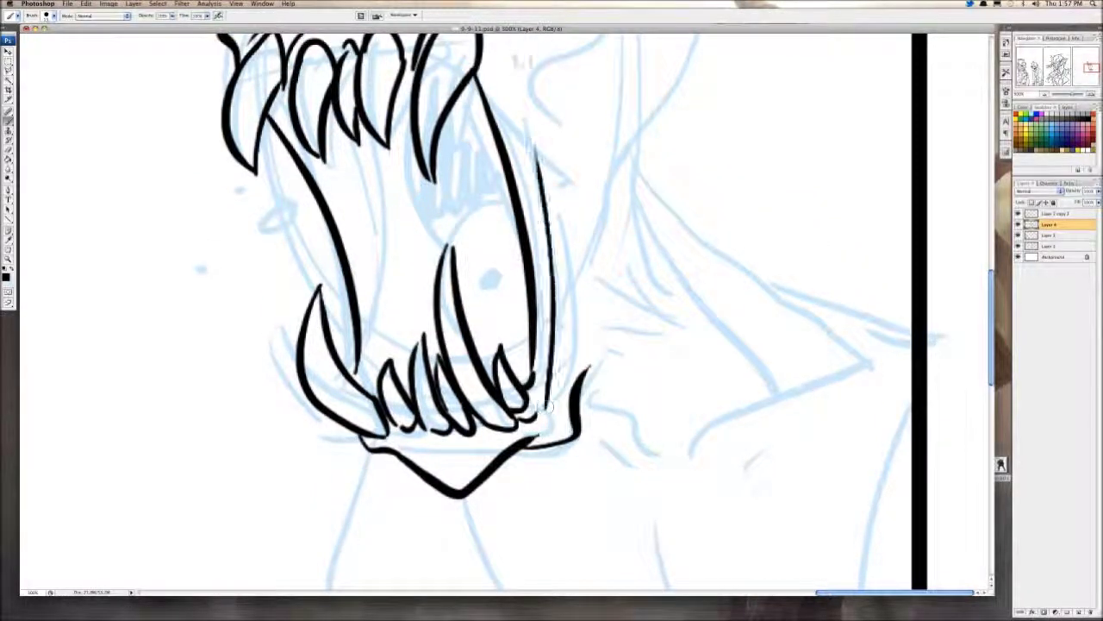
Step: Ink the cheek folds behind the mouth and the stretched flesh strands from the upper to the lower teeth, redoing one strand
scroll(543, 301, "up", 5)
mouse_move(558, 449)
left_mouse_down()
mouse_move(537, 508)
mouse_move(482, 142)
mouse_move(513, 198)
mouse_move(473, 179)
mouse_move(549, 413)
left_mouse_up()
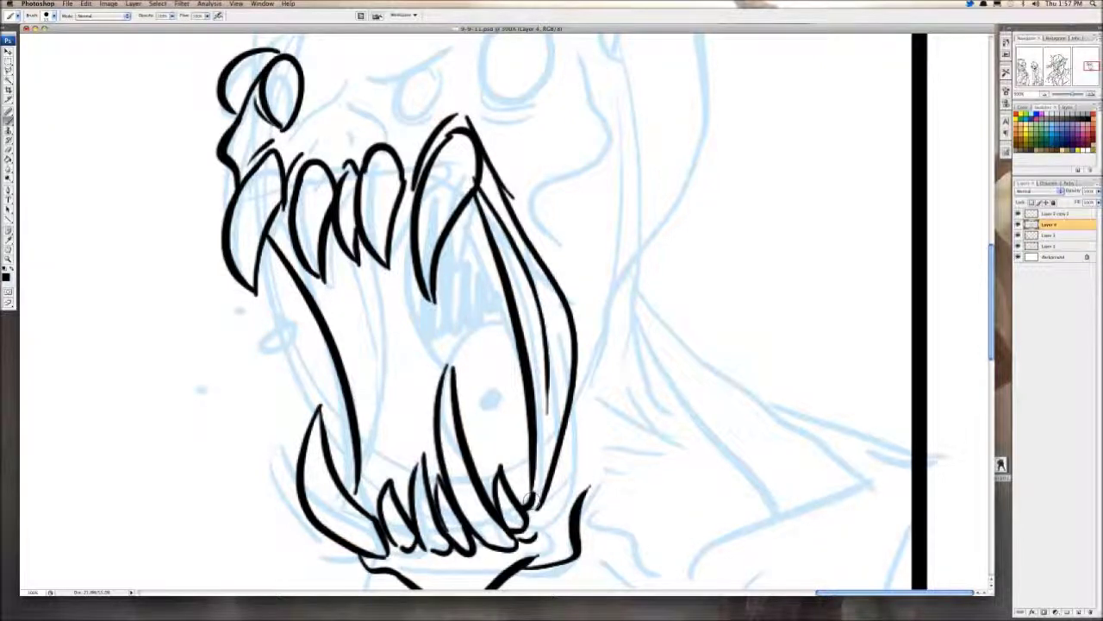
mouse_move(325, 229)
left_mouse_down()
mouse_move(369, 478)
mouse_move(327, 274)
mouse_move(392, 415)
left_mouse_up()
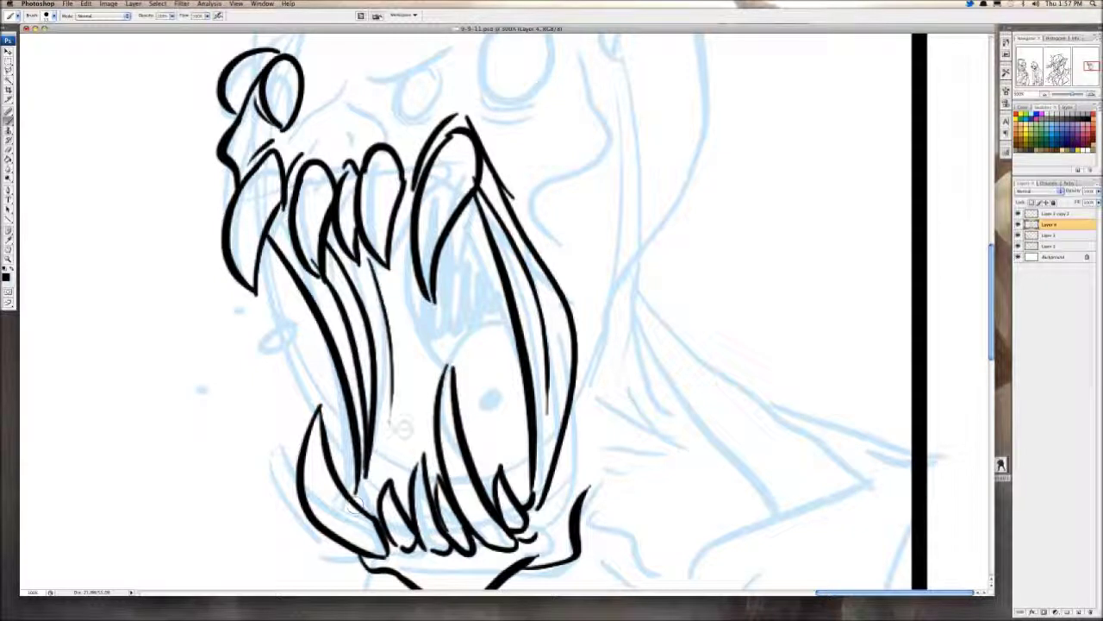
key("alt+super+z")
key("alt+super+z")
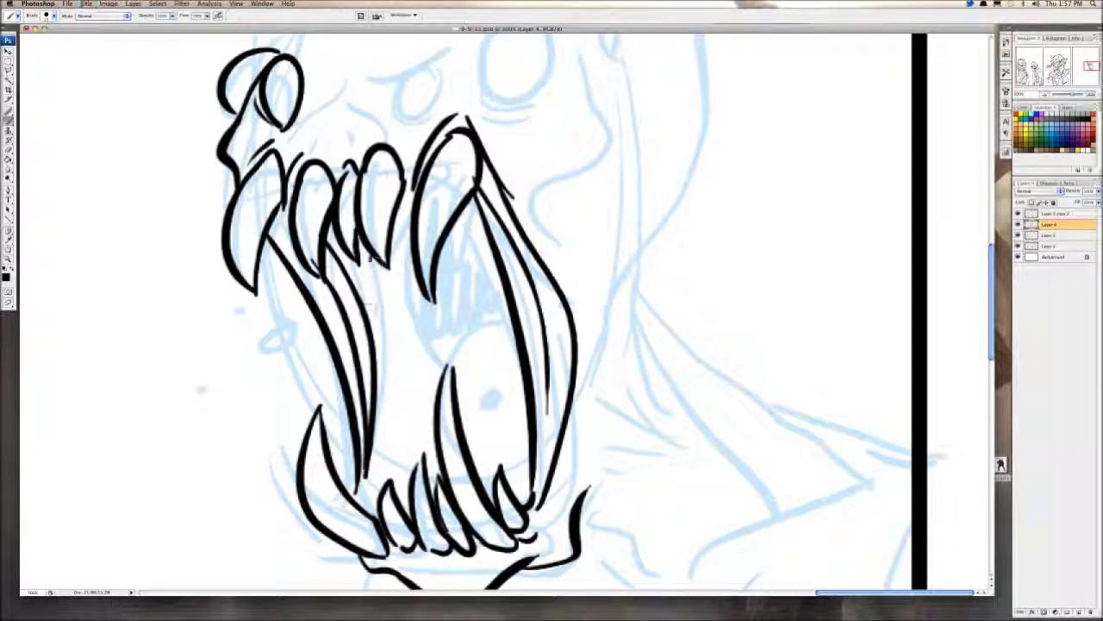
left_click_drag(370, 255, 406, 484)
Step: Outline the throat opening around the upper back fang and fill it solid black down to the tongue's rounded edge
mouse_move(412, 222)
left_mouse_down()
mouse_move(405, 258)
mouse_move(433, 386)
left_mouse_up()
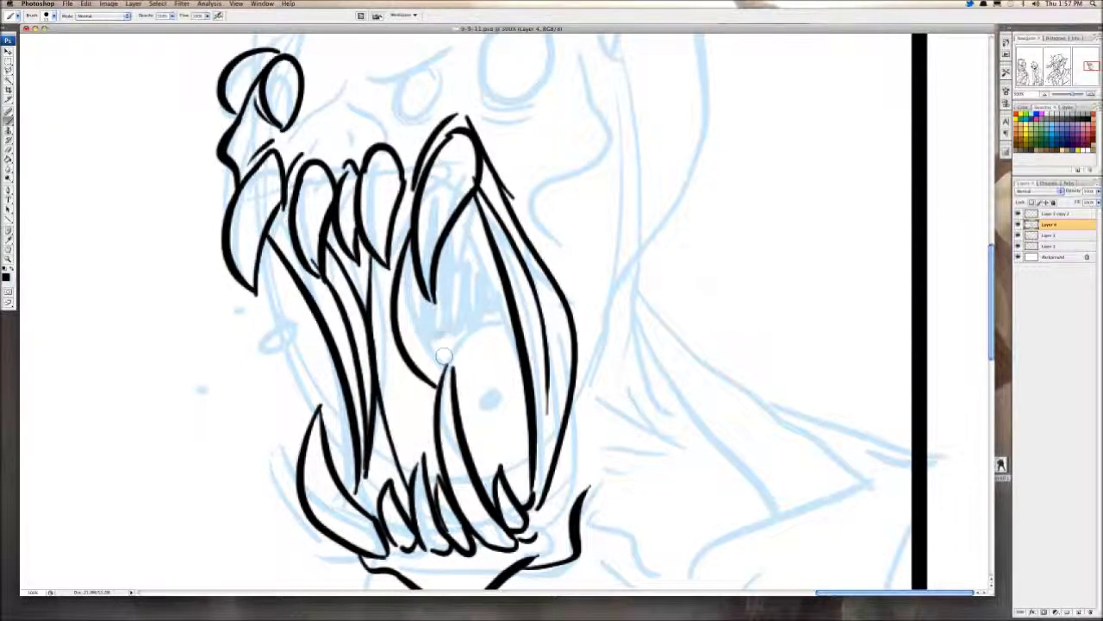
left_click_drag(401, 267, 441, 380)
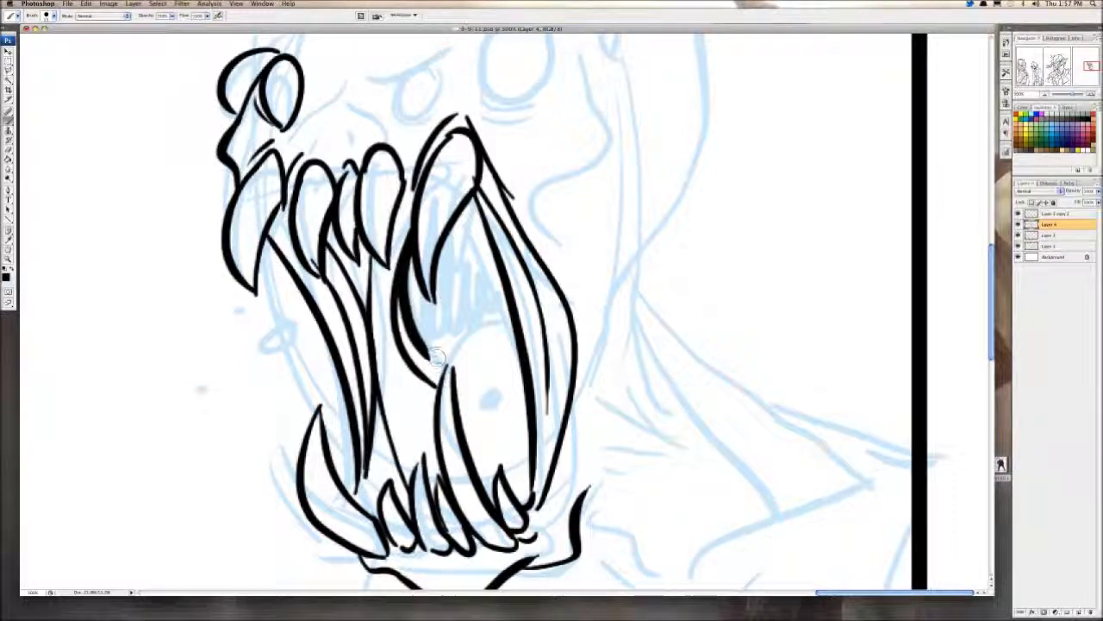
mouse_move(407, 338)
left_mouse_down()
mouse_move(434, 379)
mouse_move(515, 319)
mouse_move(476, 236)
mouse_move(498, 274)
left_mouse_up()
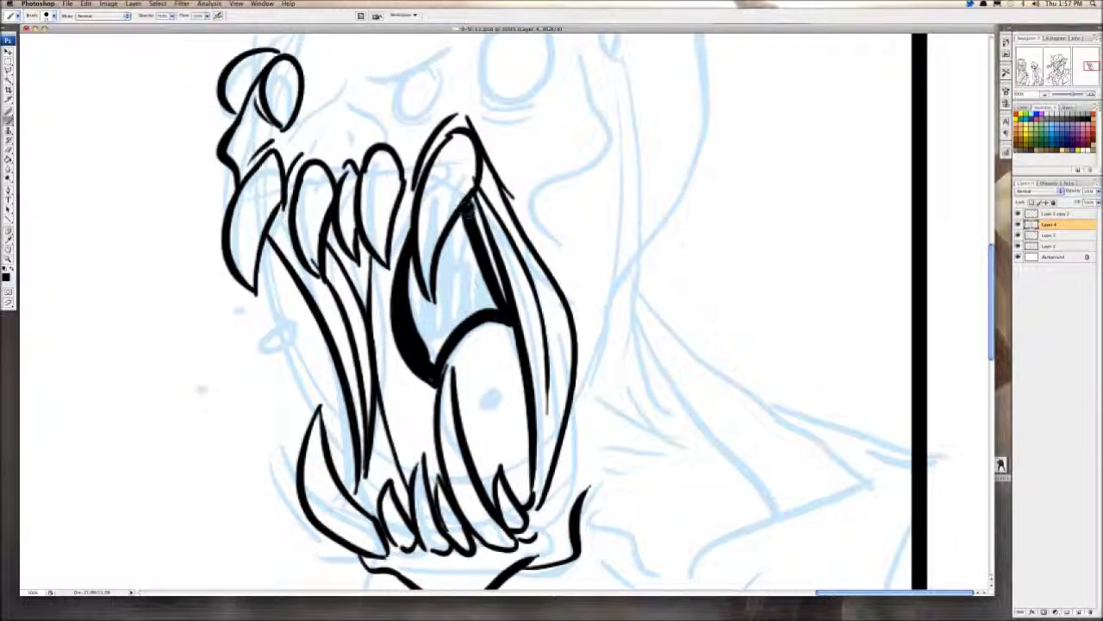
left_click_drag(476, 207, 436, 300)
mouse_move(407, 258)
left_mouse_down()
mouse_move(416, 303)
mouse_move(437, 333)
mouse_move(452, 275)
mouse_move(486, 305)
left_mouse_up()
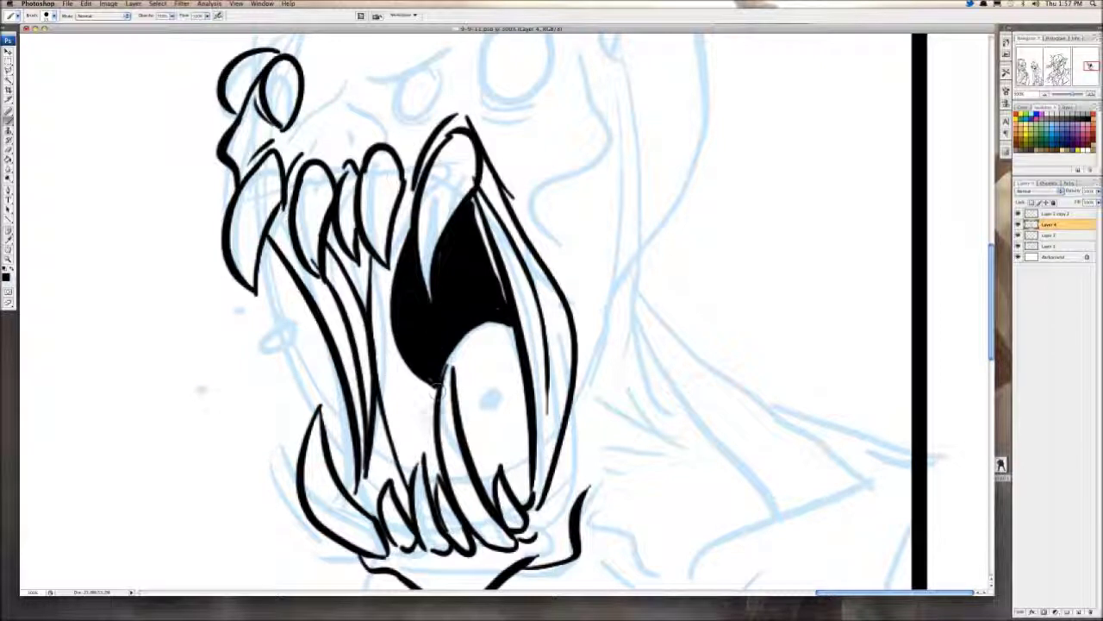
Step: Ink the flesh edge beside the lower teeth, redo the curved rim around the throat, and add spots to the tongue
left_click_drag(431, 414, 412, 479)
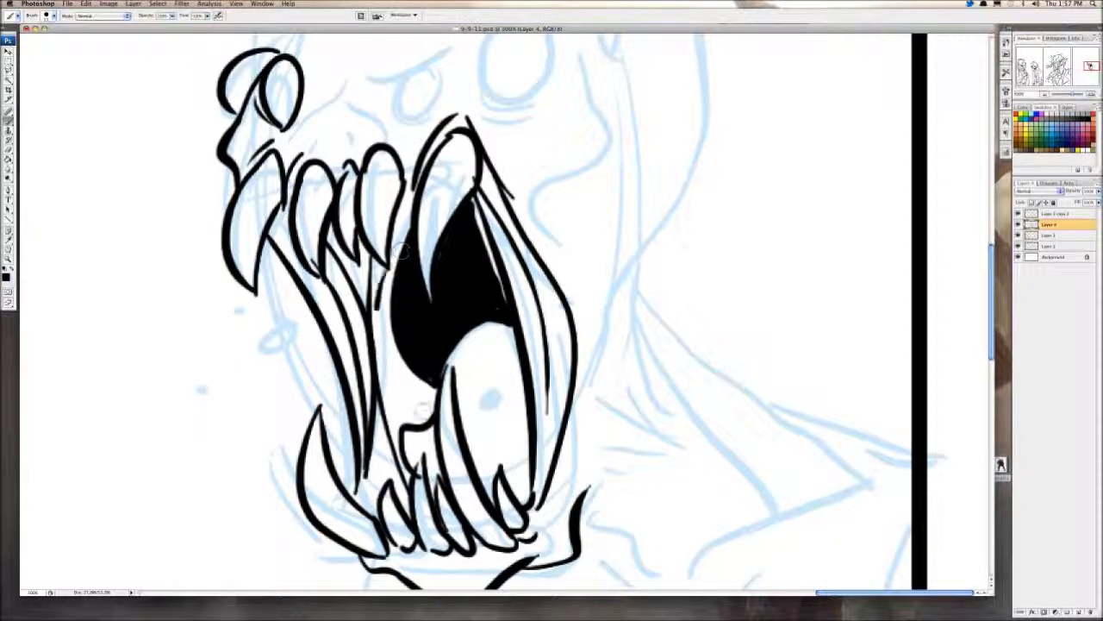
left_click_drag(389, 261, 435, 420)
key("super+z")
left_click_drag(396, 251, 444, 418)
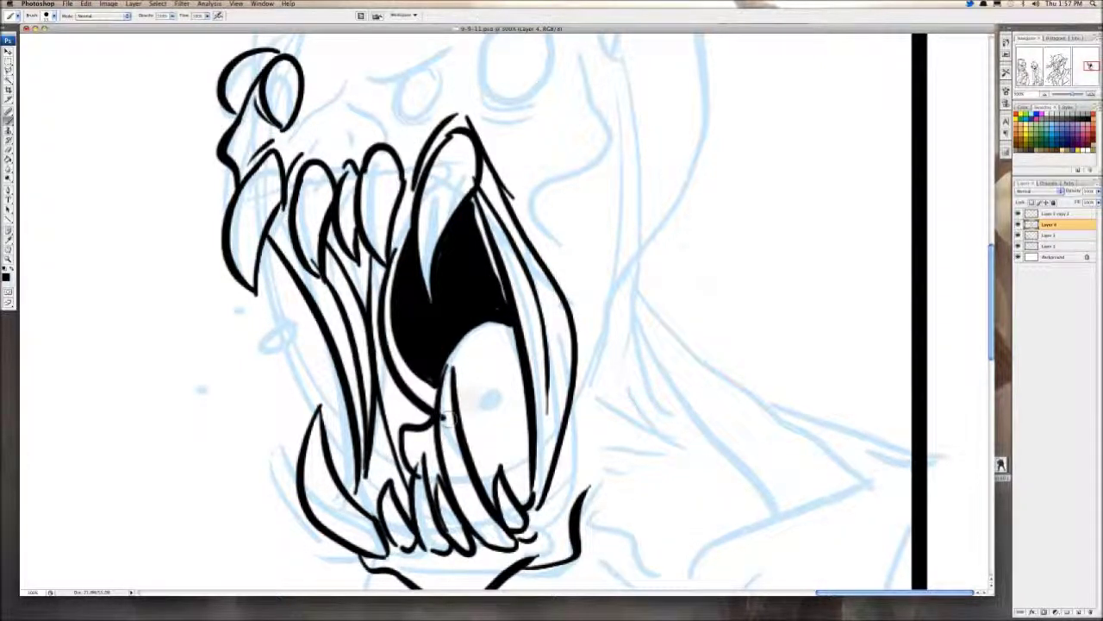
left_click(485, 353)
left_click(501, 390)
Step: Ink the crease beside the upper back fang, the two dark nostrils, and the nose contours above the front teeth
left_click_drag(421, 350, 446, 393)
left_click_drag(428, 194, 443, 265)
mouse_move(356, 257)
left_mouse_down()
mouse_move(375, 241)
mouse_move(360, 257)
left_mouse_up()
key("super+z")
left_click_drag(397, 217, 400, 248)
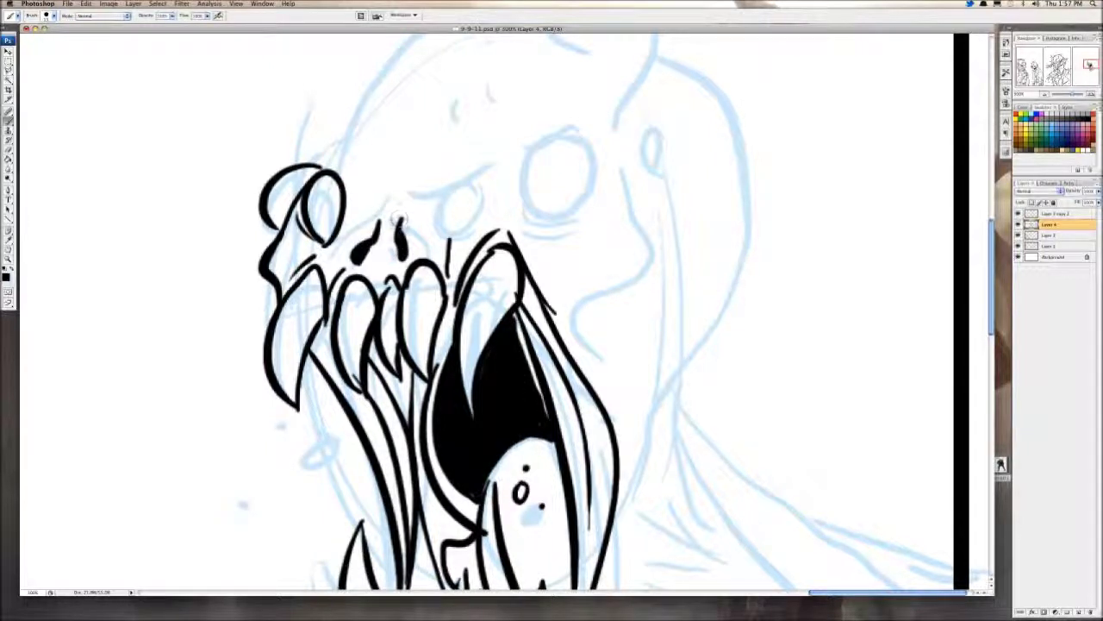
mouse_move(396, 177)
left_mouse_down()
mouse_move(378, 204)
mouse_move(395, 175)
mouse_move(433, 258)
left_mouse_up()
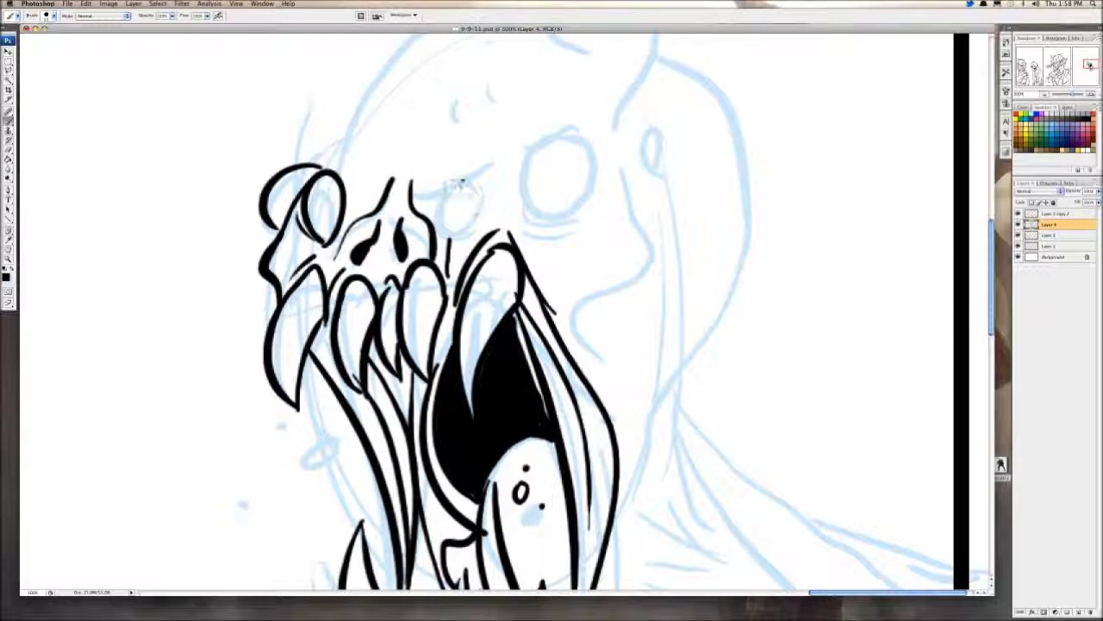
Step: Ink the thick angled brows and the round middle and near eyes with heavy lower lids, undoing the first brow attempt
mouse_move(464, 180)
left_mouse_down()
mouse_move(448, 209)
mouse_move(504, 181)
mouse_move(407, 177)
left_mouse_up()
key("ctrl+z")
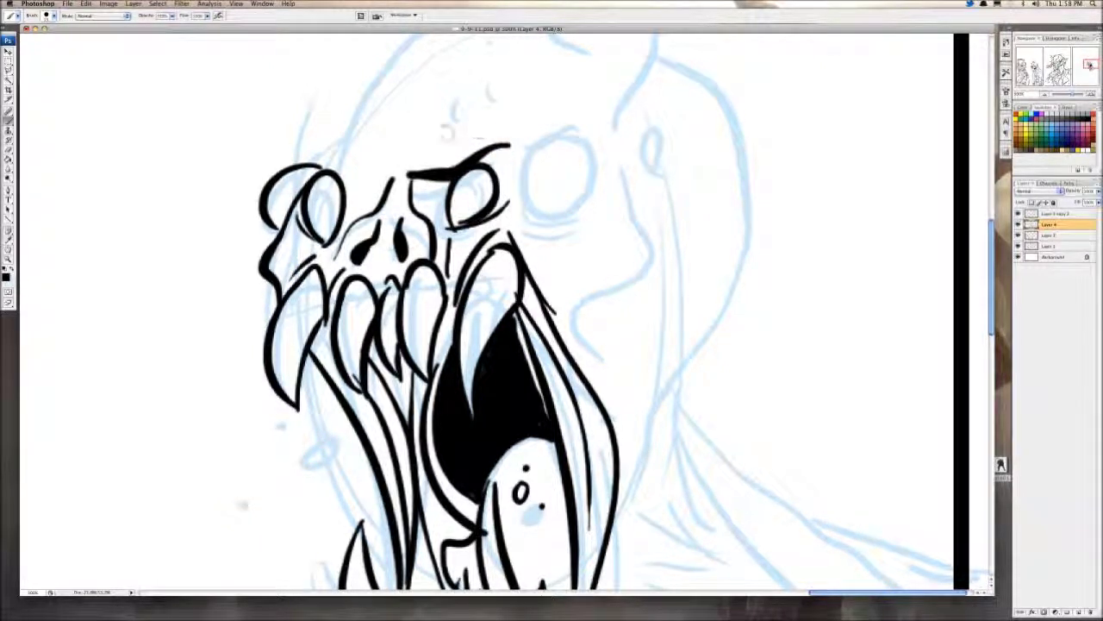
left_click_drag(311, 147, 369, 175)
left_click_drag(301, 162, 348, 120)
left_click_drag(580, 123, 539, 178)
mouse_move(494, 251)
left_mouse_down()
mouse_move(496, 263)
mouse_move(555, 238)
left_mouse_up()
mouse_move(537, 150)
left_mouse_down()
mouse_move(459, 185)
mouse_move(458, 279)
left_mouse_up()
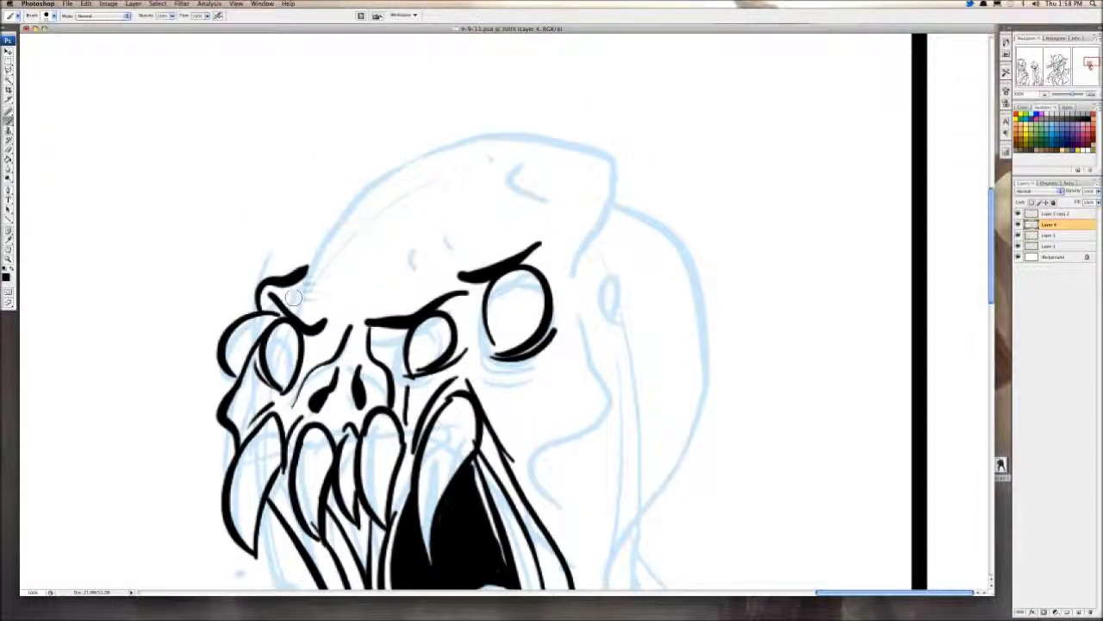
Step: Ink the domed top of the skull and the bulging back of the head down to the neck
mouse_move(303, 264)
left_mouse_down()
mouse_move(392, 154)
mouse_move(523, 132)
mouse_move(620, 162)
left_mouse_up()
left_click_drag(619, 200, 579, 255)
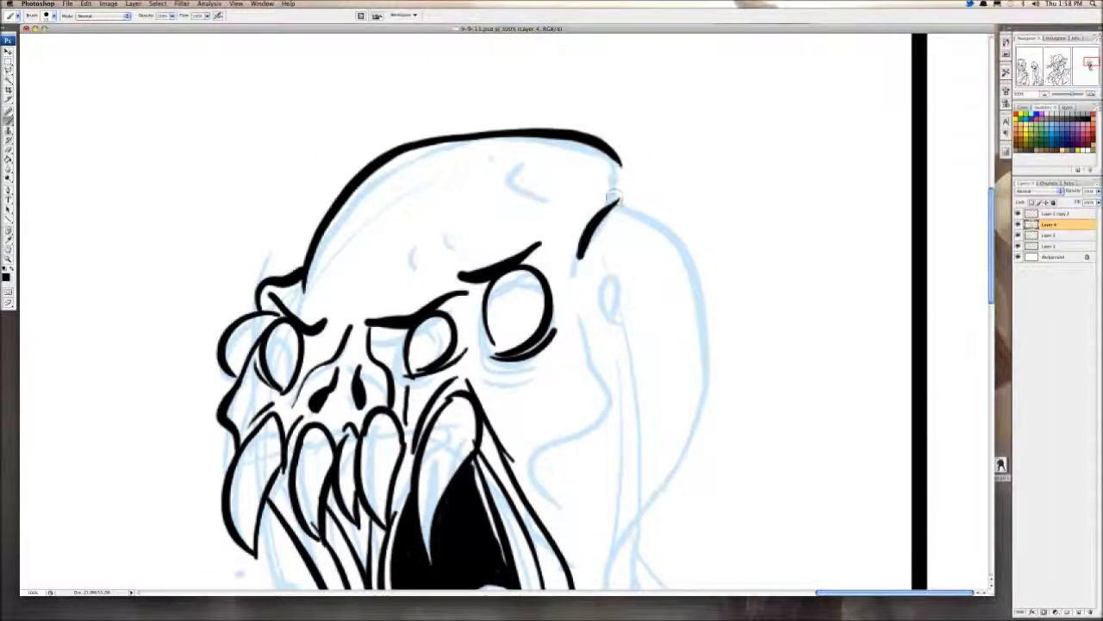
mouse_move(616, 200)
left_mouse_down()
mouse_move(620, 162)
mouse_move(698, 186)
mouse_move(614, 493)
mouse_move(614, 389)
left_mouse_up()
Step: Try the cheek contour behind the mouth, undo it, and ink it as a wavy line up to the temple
scroll(619, 172, "down", 4)
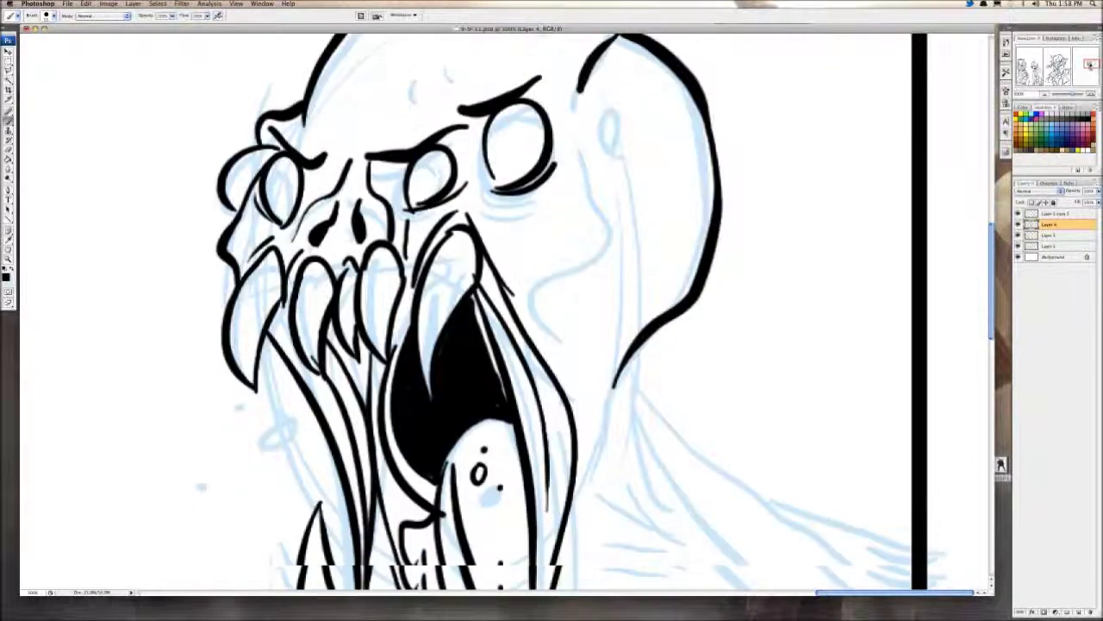
scroll(586, 264, "down", 4)
mouse_move(559, 282)
left_mouse_down()
mouse_move(616, 165)
mouse_move(579, 91)
left_mouse_up()
key("super+z")
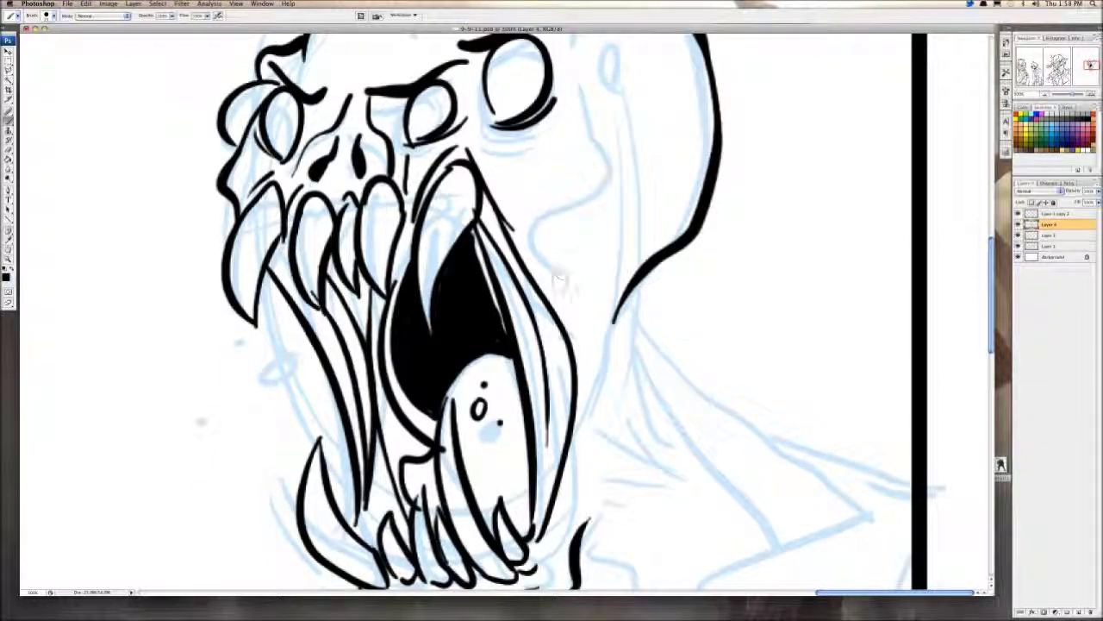
mouse_move(560, 284)
left_mouse_down()
mouse_move(637, 150)
mouse_move(585, 35)
left_mouse_up()
Step: Add small spots and rings to the back of the head and the forehead
scroll(585, 39, "up", 8)
mouse_move(614, 209)
left_mouse_down()
mouse_move(628, 183)
mouse_move(632, 209)
left_mouse_up()
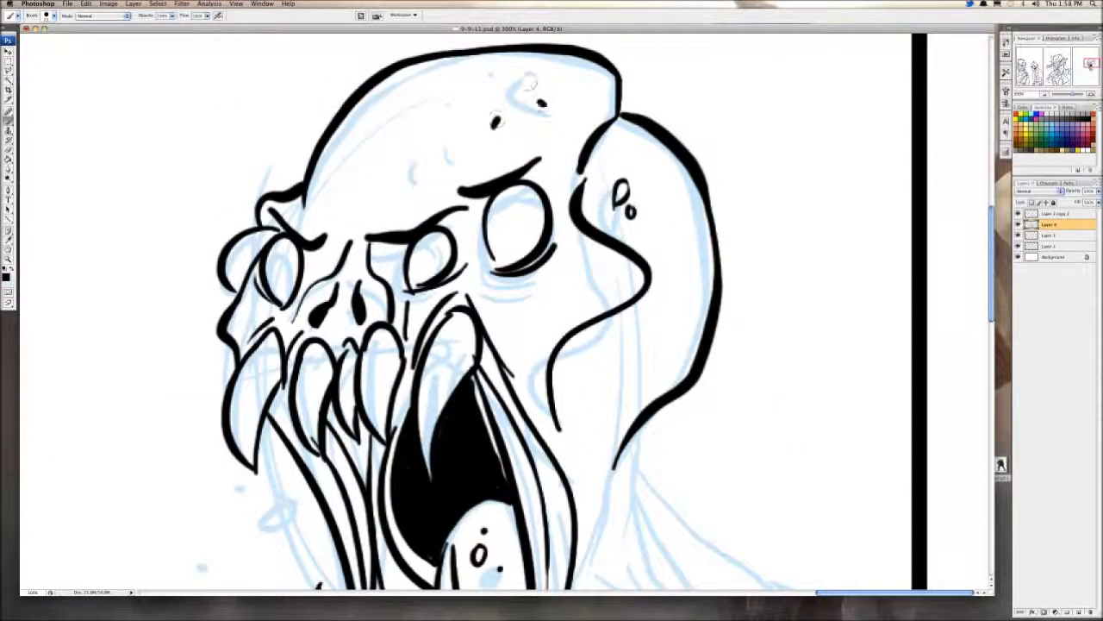
left_click_drag(529, 77, 543, 102)
left_click(386, 164)
Step: Examine the inked screaming zombie head against the other two panels of the whole strip
scroll(515, 222, "down", 6)
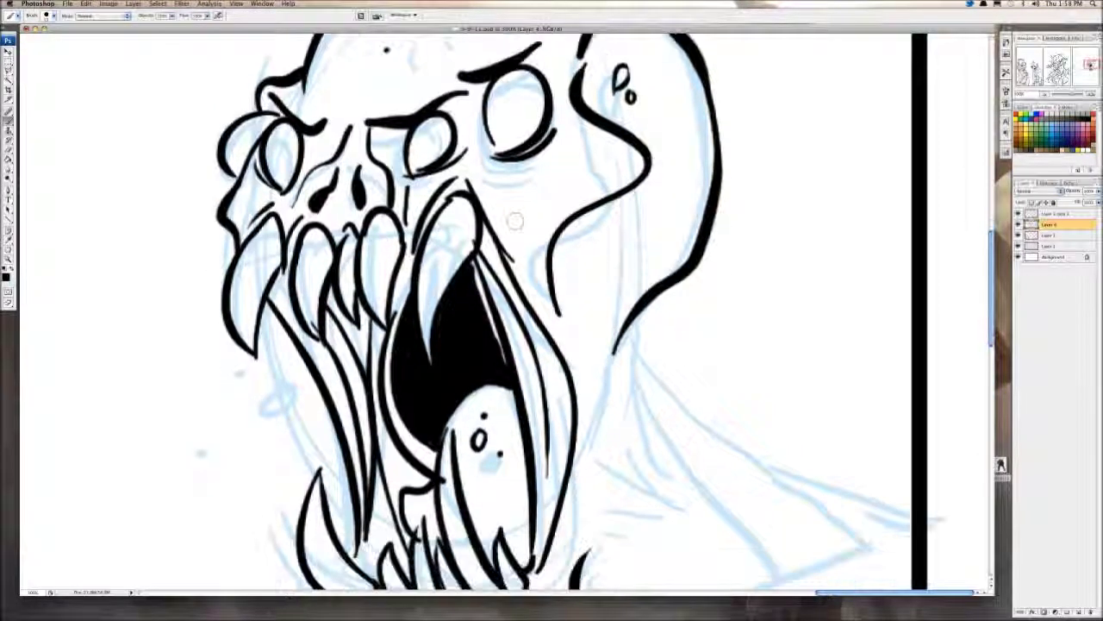
scroll(515, 222, "down", 3)
key("super+minus")
key("super+minus")
key("super+minus")
key("super+minus")
key("super+minus")
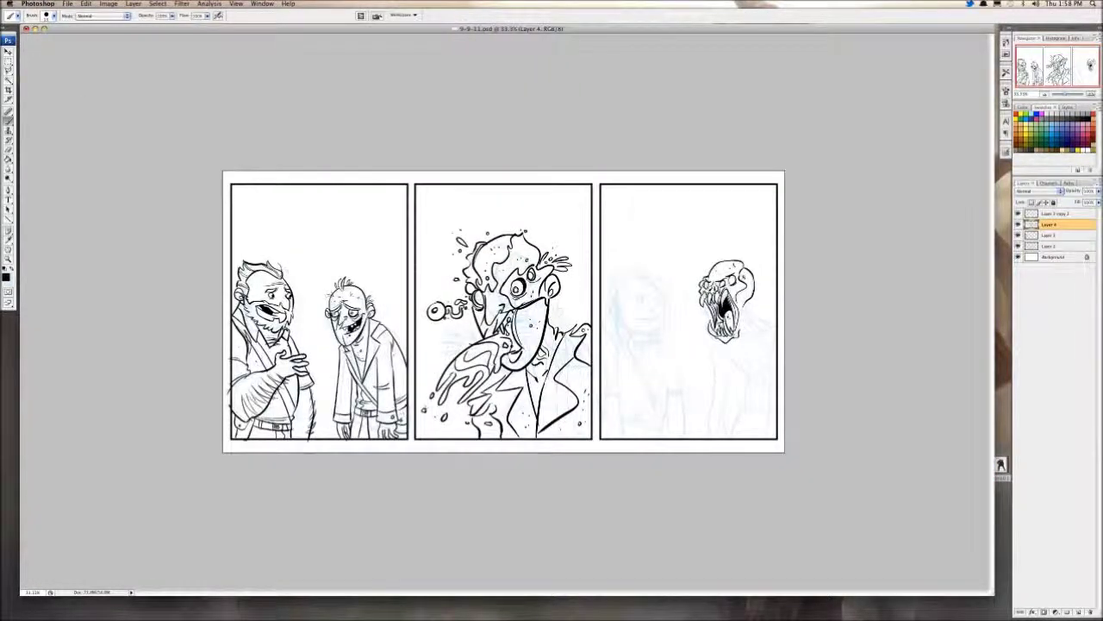
key("super+plus")
key("super+plus")
key("super+plus")
key("super+plus")
key("super+plus")
scroll(504, 312, "right", 20)
scroll(504, 312, "down", 4)
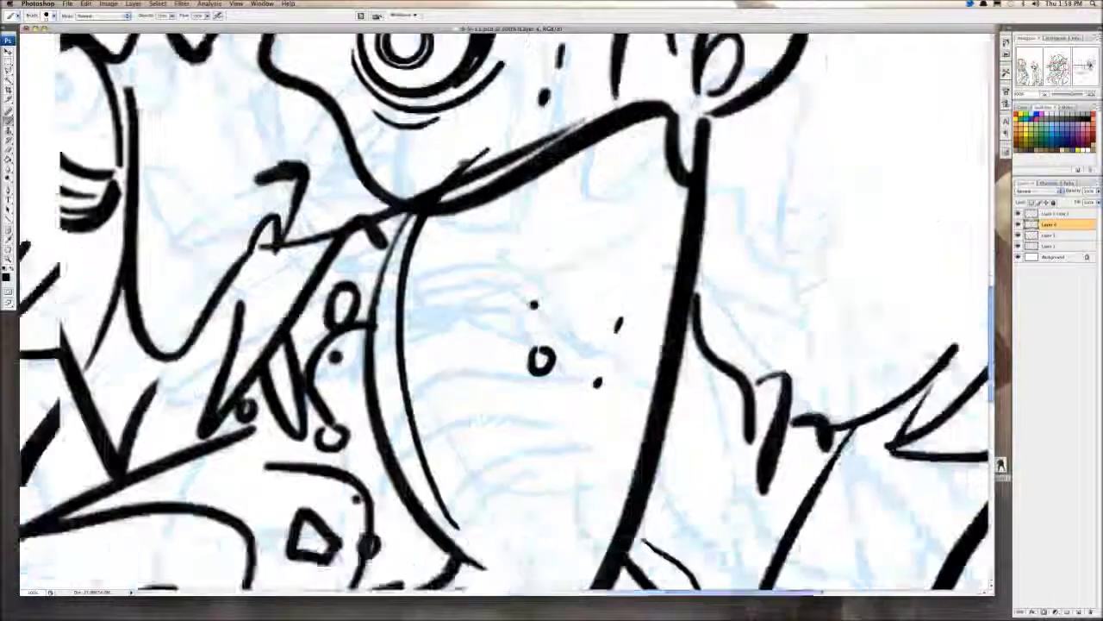
left_click_drag(938, 315, 595, 494)
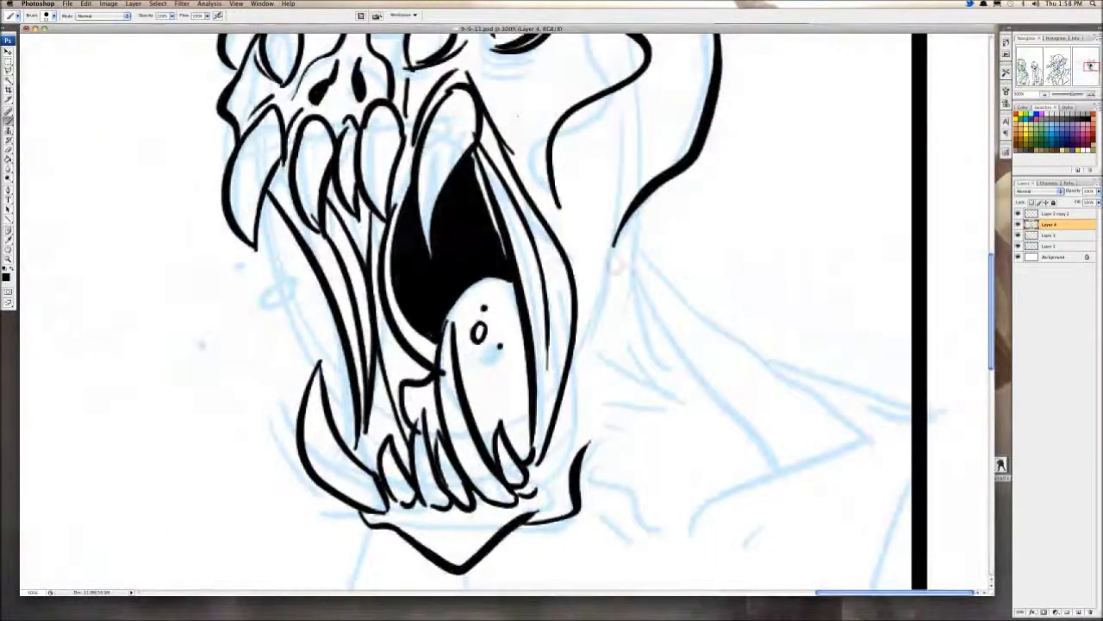
Step: Ink the neck's front edge behind the jaw, the slope from the head to the shoulder, and a long neck tendon
left_click_drag(615, 261, 596, 401)
scroll(603, 405, "down", 3)
mouse_move(627, 155)
left_mouse_down()
mouse_move(722, 285)
mouse_move(866, 377)
left_mouse_up()
left_click_drag(638, 226, 749, 405)
Step: Ink a second neck tendon and the short creases beside it, undoing and redrawing the smallest strokes
left_click_drag(629, 293, 712, 379)
left_click_drag(666, 358, 690, 376)
left_click_drag(610, 324, 667, 357)
mouse_move(619, 314)
left_mouse_down()
mouse_move(683, 367)
mouse_move(667, 349)
left_mouse_up()
key("super+alt+z")
key("super+alt+z")
key("super+alt+z")
left_click_drag(629, 307, 659, 343)
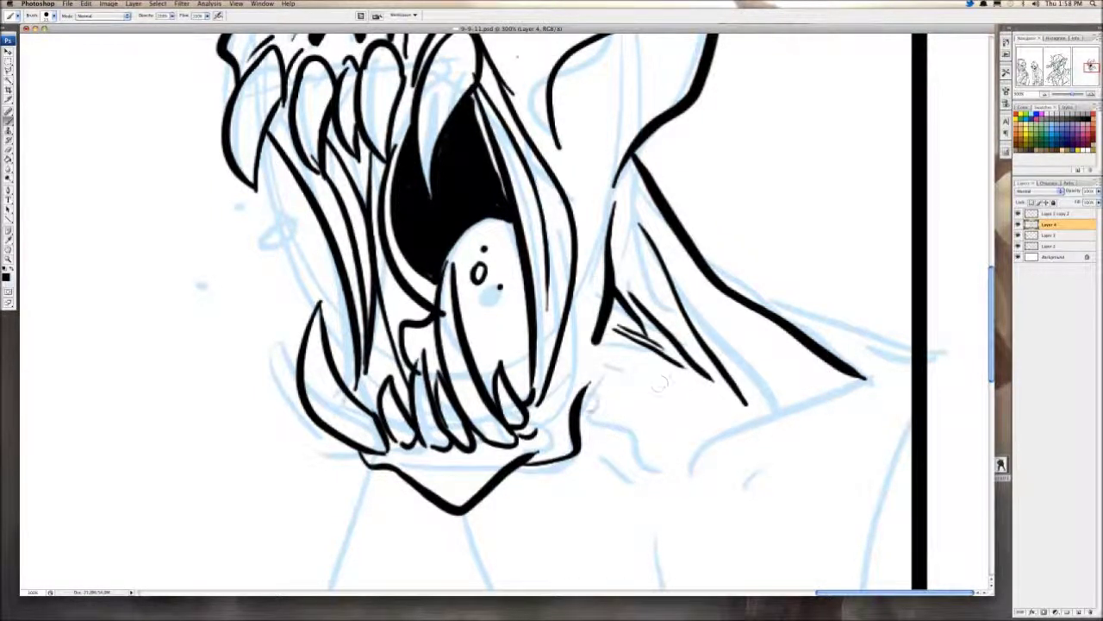
Step: Ink two short creases below the jaw corner and the collarbone lines from the chin to the shoulder and panel border
left_click_drag(602, 412, 641, 473)
left_click_drag(593, 425, 619, 468)
scroll(621, 470, "down", 3)
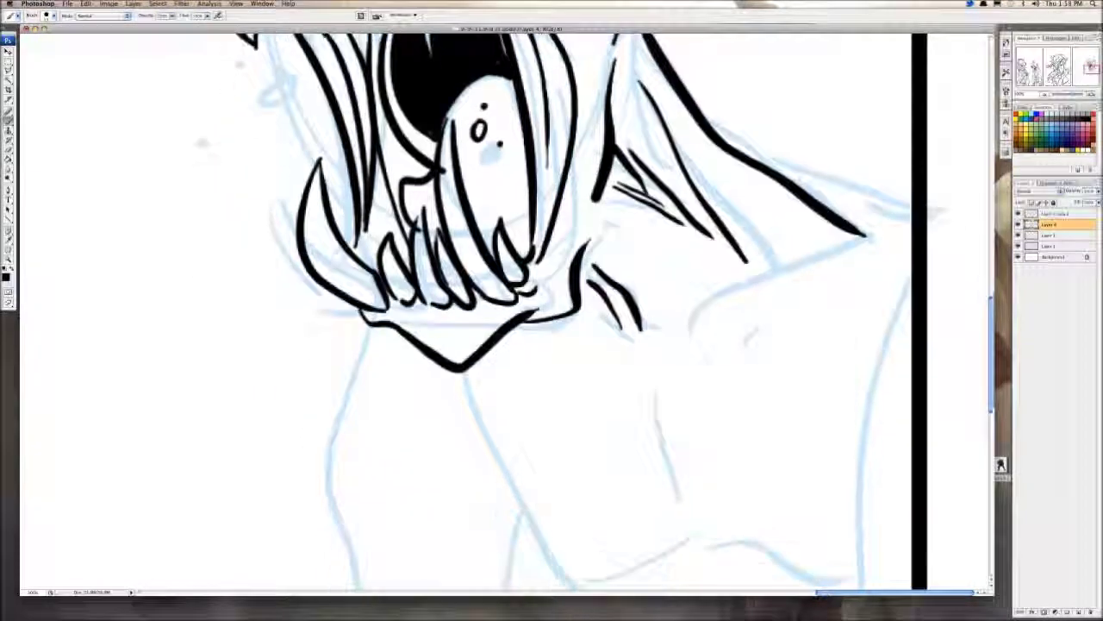
mouse_move(545, 321)
left_mouse_down()
mouse_move(626, 350)
mouse_move(865, 234)
mouse_move(912, 229)
left_mouse_up()
Step: Try a chest stroke, undo it, and ink the chest contour curving from the chin's point down toward the belly
left_click_drag(511, 465, 480, 307)
key("super+z")
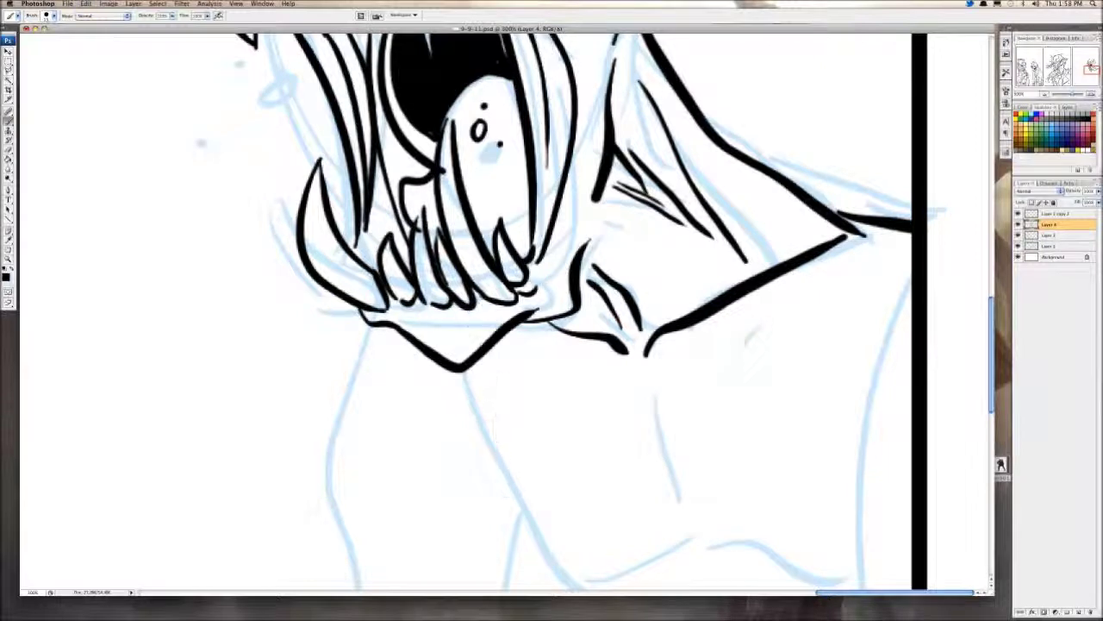
scroll(552, 344, "down", 5)
mouse_move(451, 160)
left_mouse_down()
mouse_move(554, 381)
mouse_move(653, 398)
left_mouse_up()
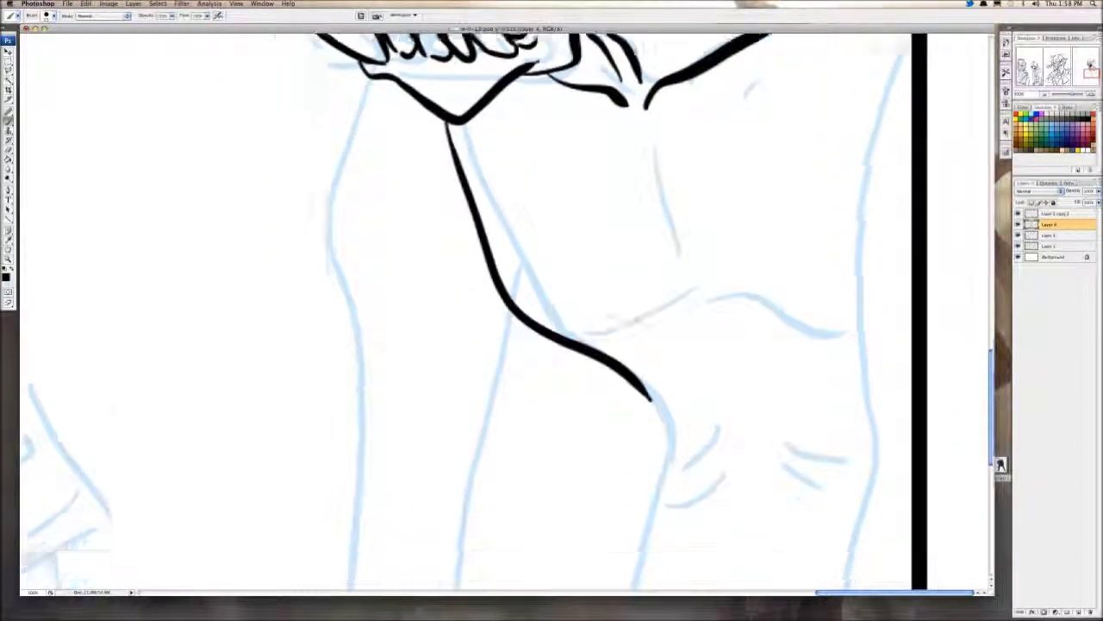
Step: Continue the body's front contour along the belly and hip down to the panel's lower border
scroll(660, 223, "down", 4)
mouse_move(651, 212)
left_mouse_down()
mouse_move(661, 317)
mouse_move(630, 496)
left_mouse_up()
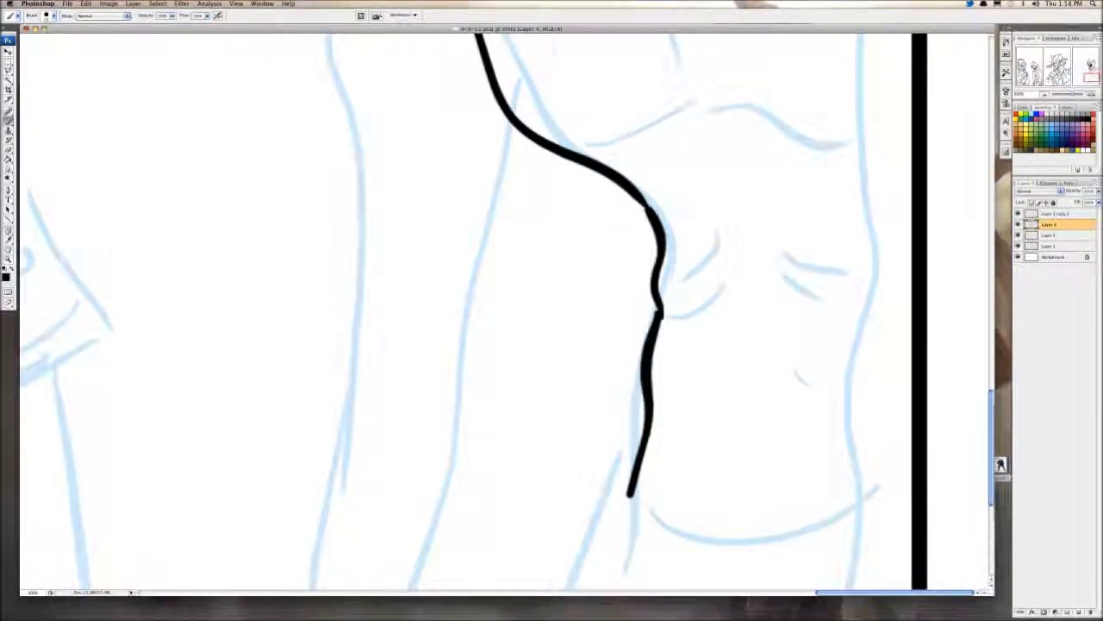
scroll(646, 343, "down", 4)
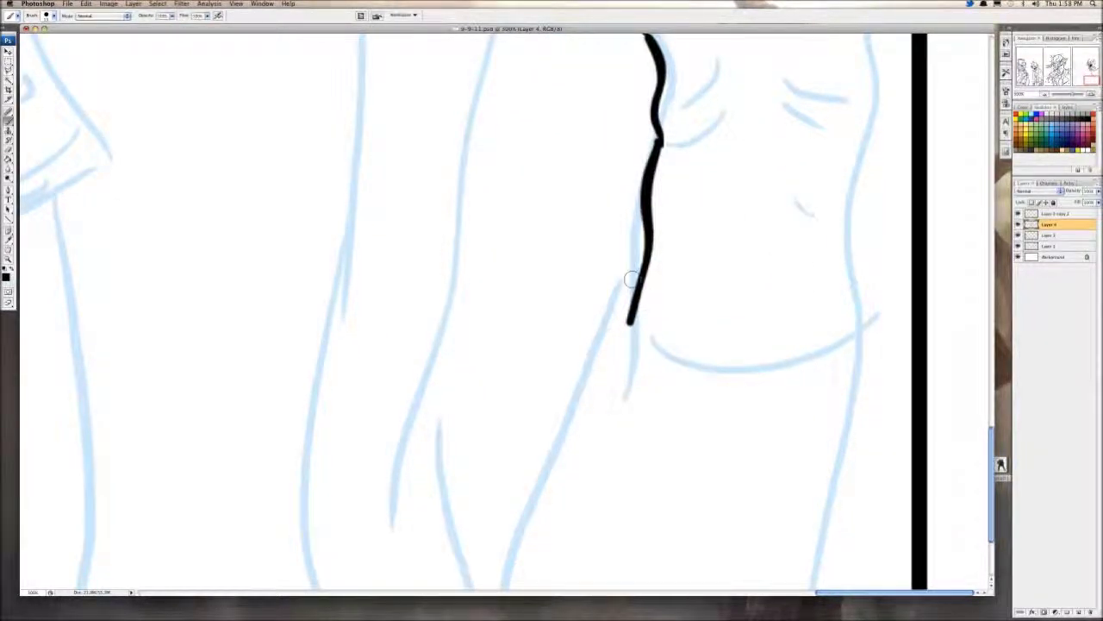
left_click_drag(627, 326, 517, 591)
scroll(521, 569, "down", 3)
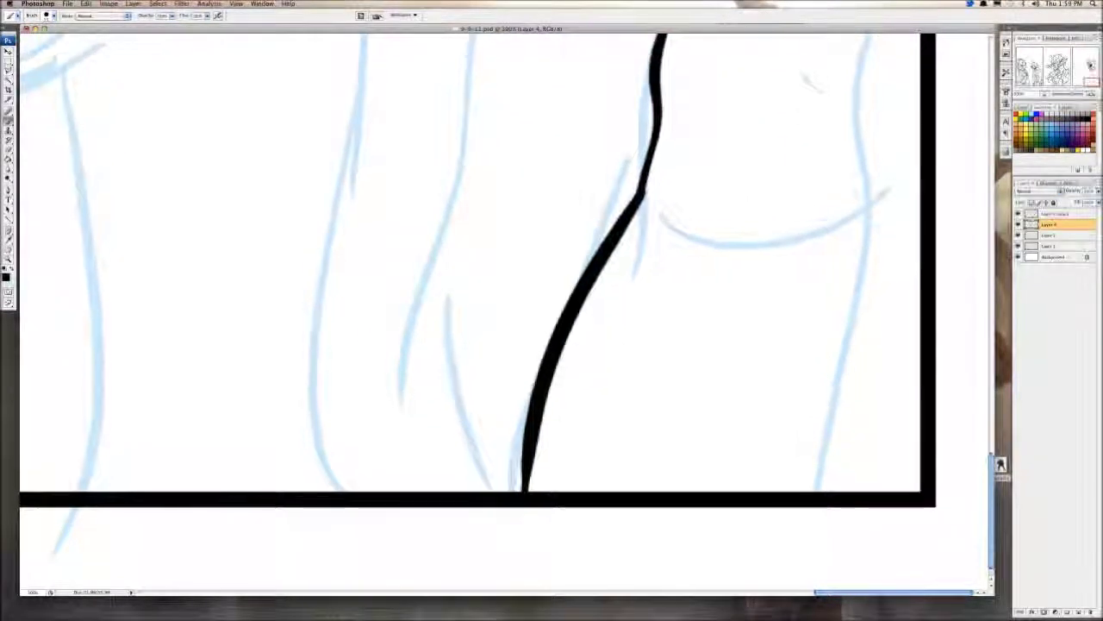
Step: Ink the outer contour of the zombie's hanging arm from below the shoulder down to the elbow
scroll(522, 569, "up", 6)
scroll(522, 569, "up", 8)
mouse_move(380, 184)
left_mouse_down()
mouse_move(314, 195)
mouse_move(363, 251)
mouse_move(355, 326)
mouse_move(388, 526)
left_mouse_up()
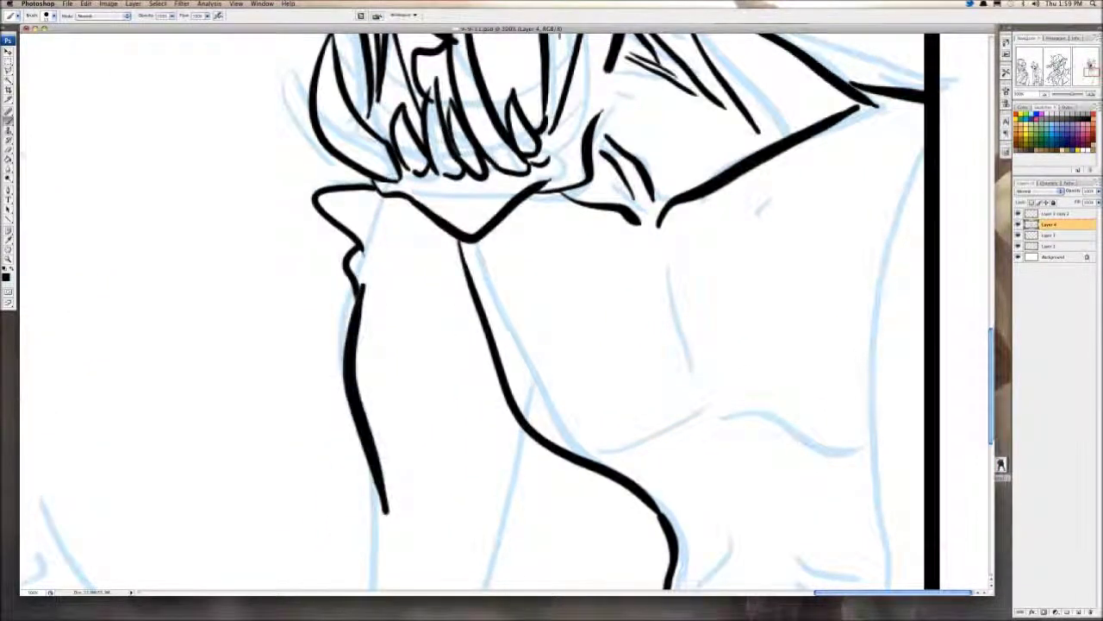
scroll(388, 526, "down", 7)
left_click_drag(379, 204, 368, 498)
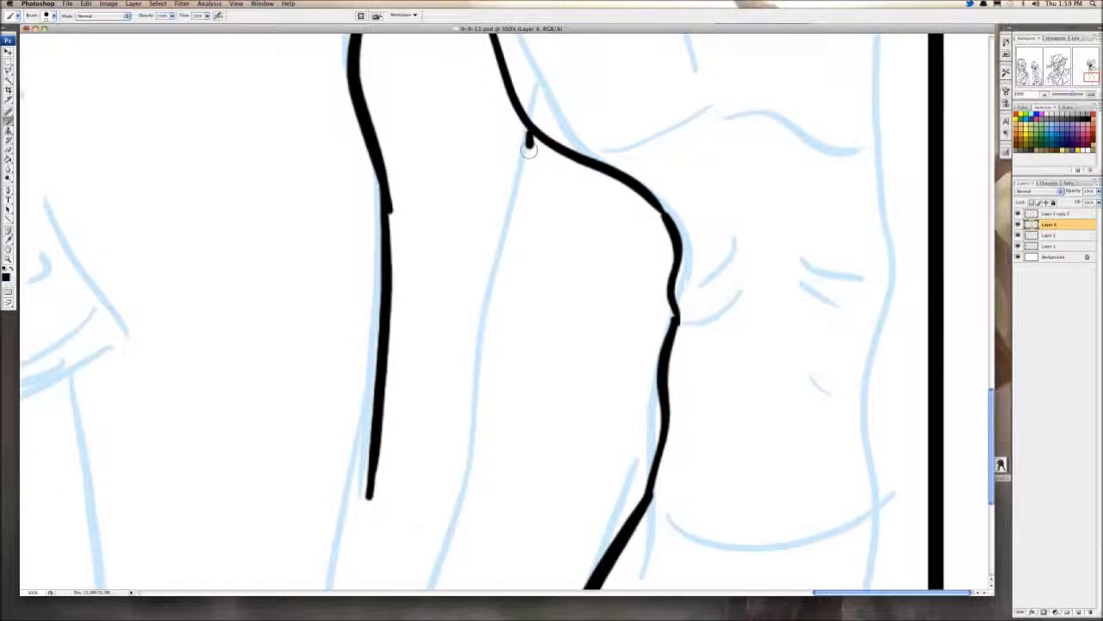
Step: Ink the arm's inner contour with a bump at the elbow, and continue both forearm lines down to the panel's lower border
left_click_drag(528, 148, 474, 462)
scroll(502, 261, "down", 7)
scroll(502, 261, "left", 1)
mouse_move(508, 153)
left_mouse_down()
mouse_move(519, 203)
mouse_move(463, 308)
left_mouse_up()
left_click_drag(399, 206, 352, 500)
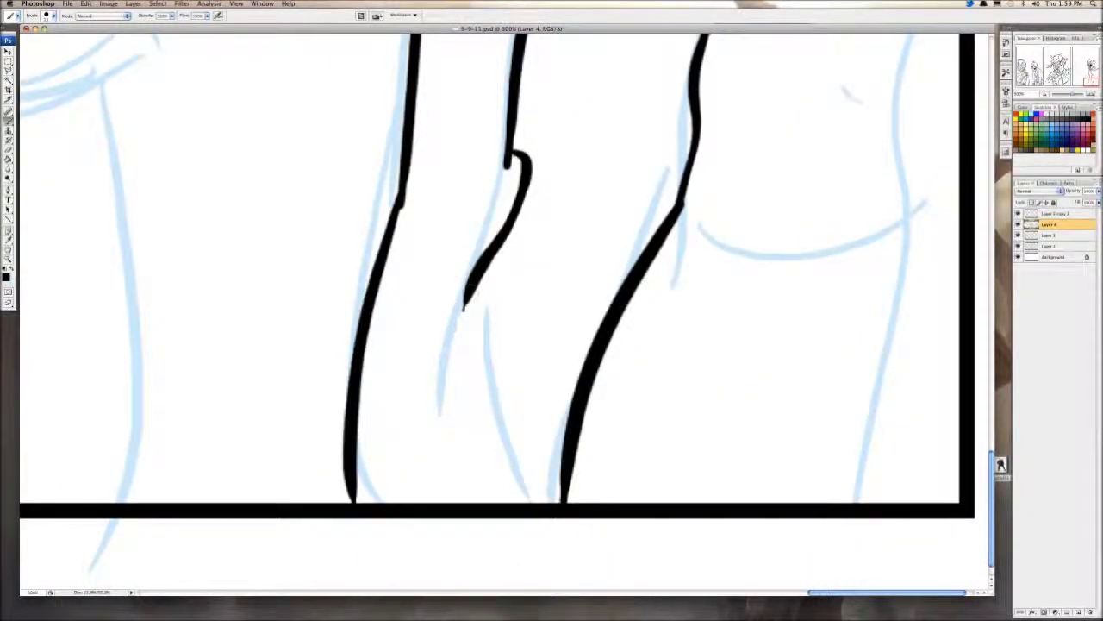
left_click_drag(466, 302, 438, 502)
Step: Add small clusters of ringed spots and dots on the elbow and the upper arm
scroll(438, 483, "up", 5)
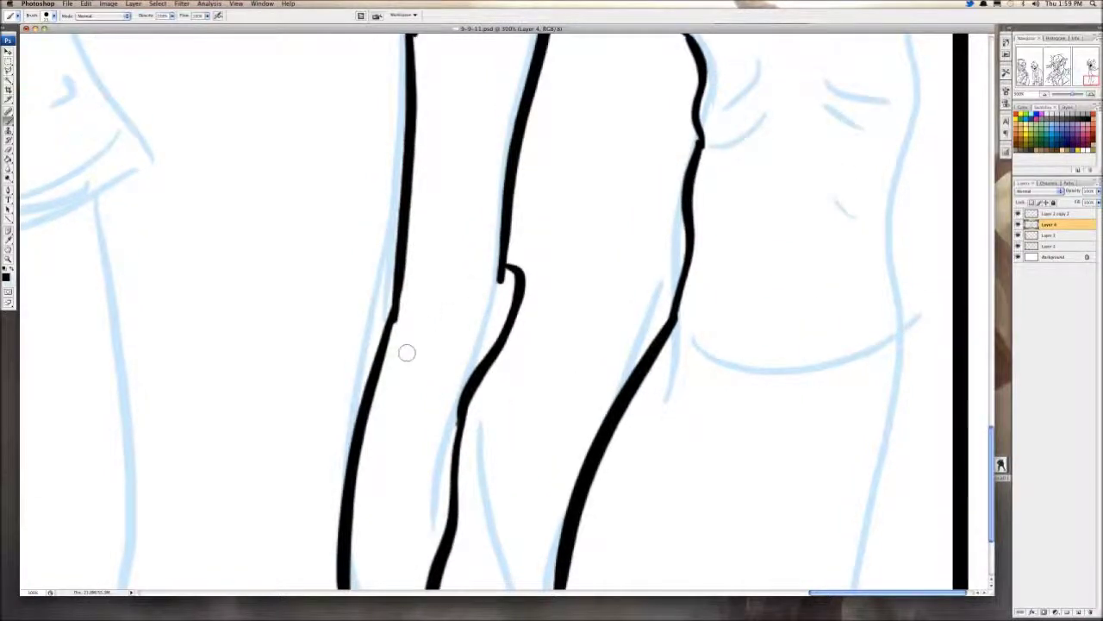
scroll(453, 339, "up", 6)
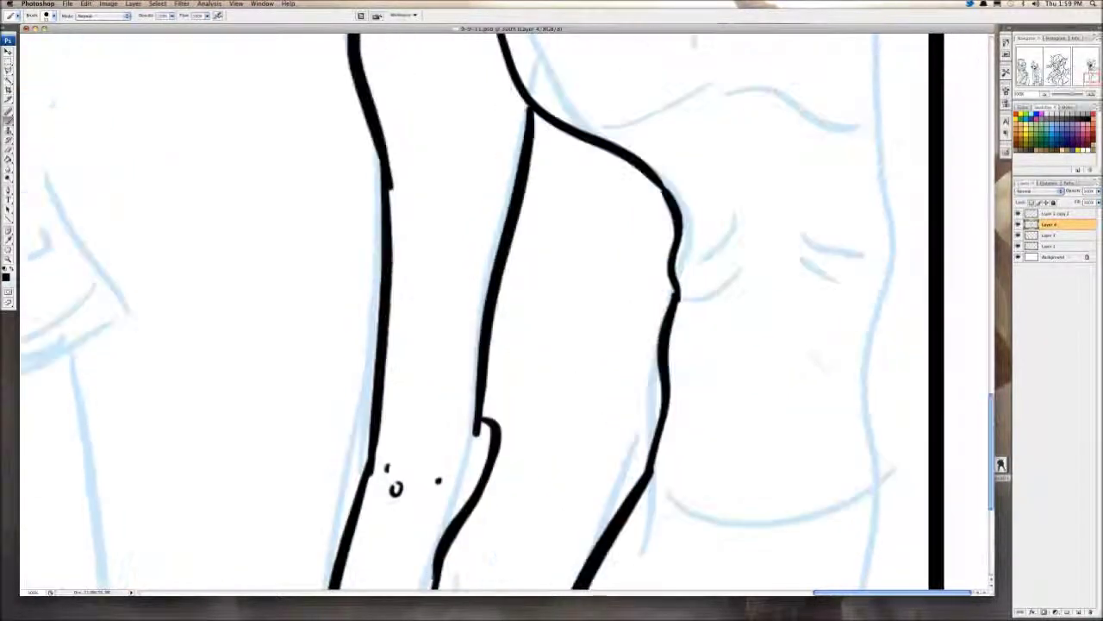
left_click_drag(391, 161, 392, 168)
left_click(414, 150)
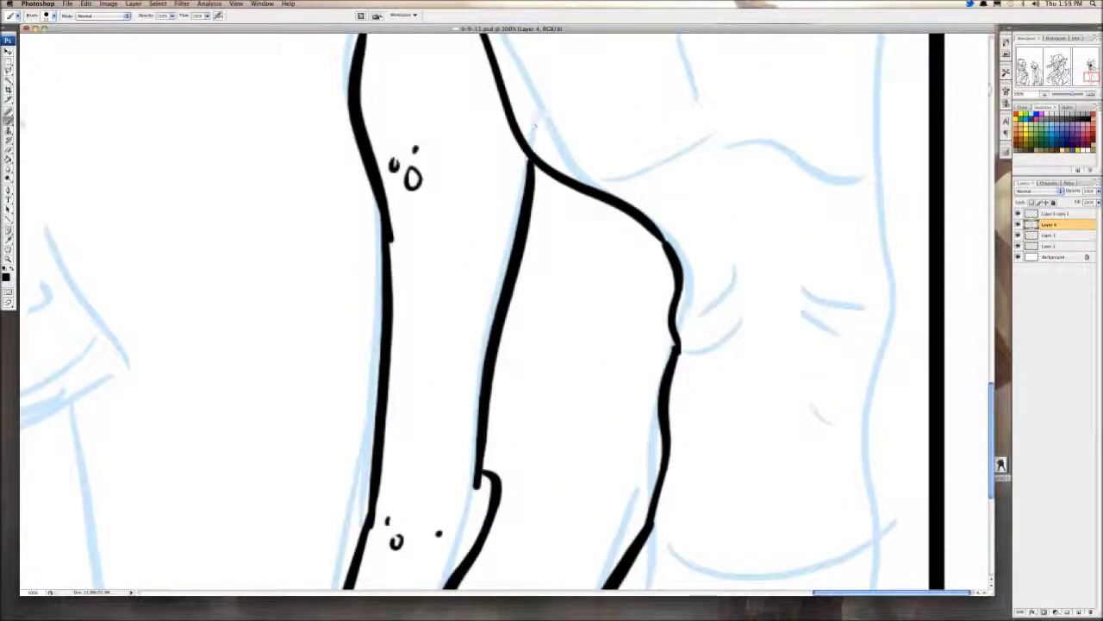
Step: Examine the inked zombie against the other two panels with the whole strip in view
key("super+minus")
key("super+minus")
key("super+minus")
key("super+minus")
key("super+minus")
key("super+minus")
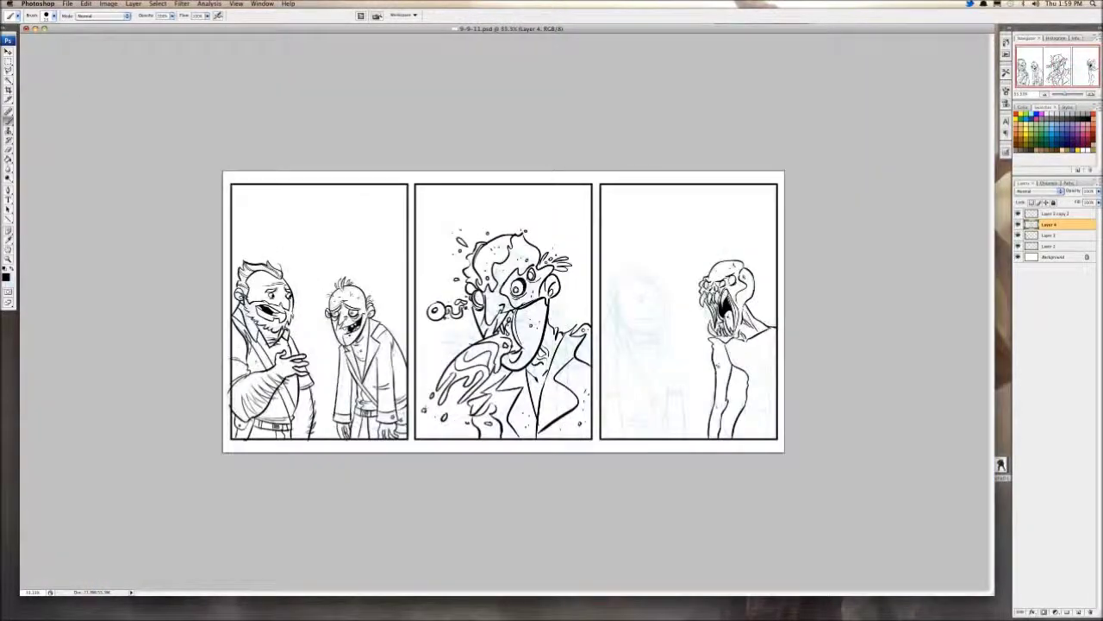
key("super+plus")
key("super+plus")
key("super+plus")
key("super+plus")
key("super+plus")
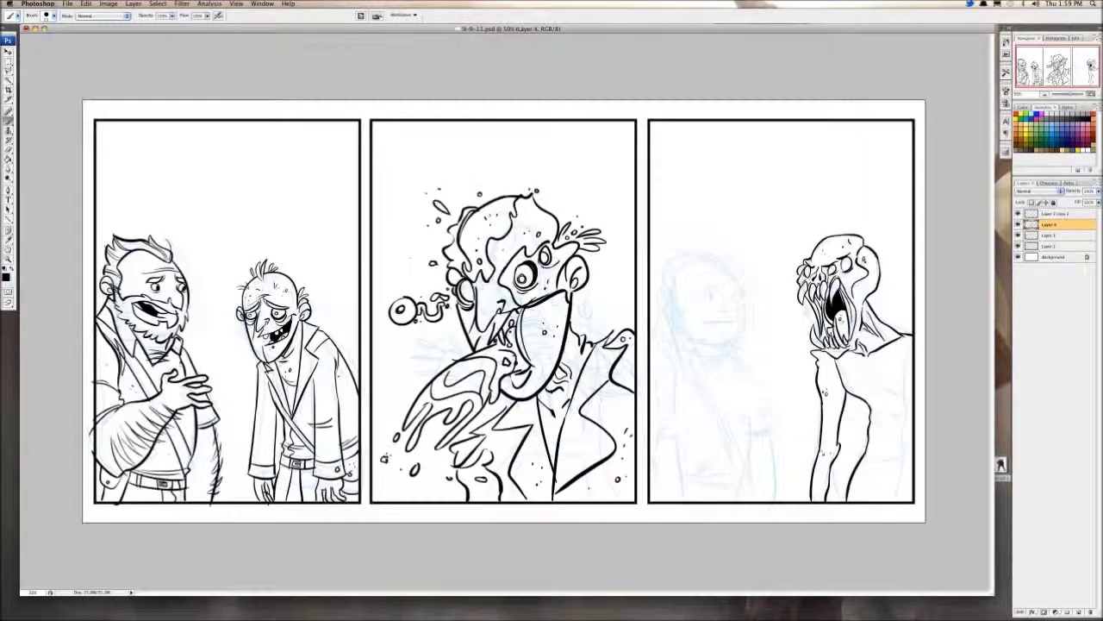
Step: Ink the torso's far contour down to the lower border, with spots beside the hip and short creases at the armpit and shoulder
scroll(507, 313, "right", 15)
scroll(507, 314, "down", 5)
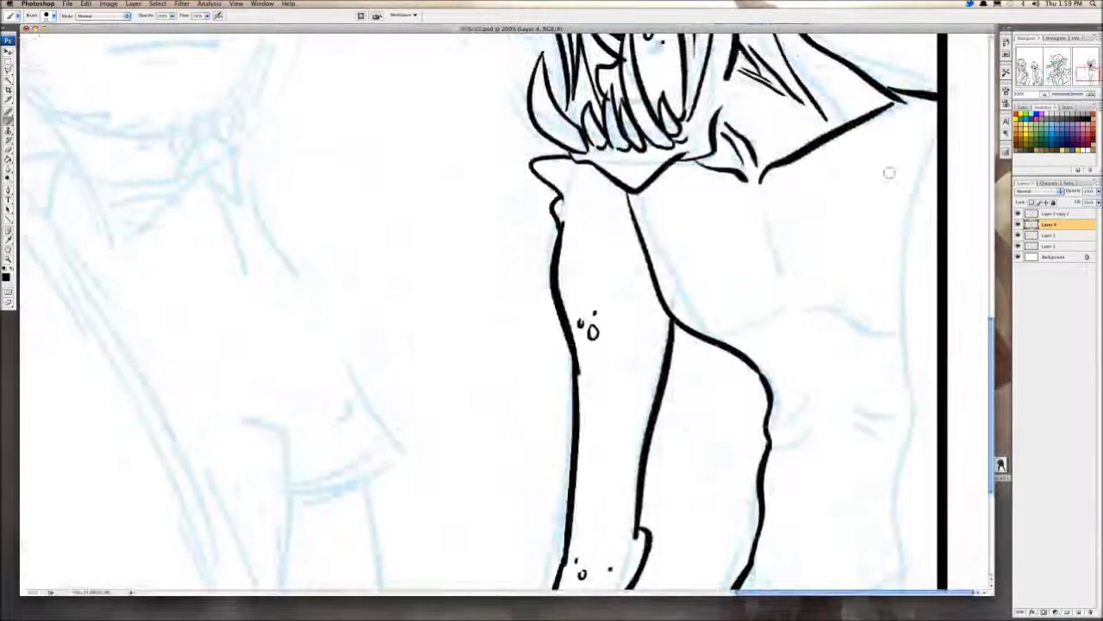
scroll(887, 172, "down", 5)
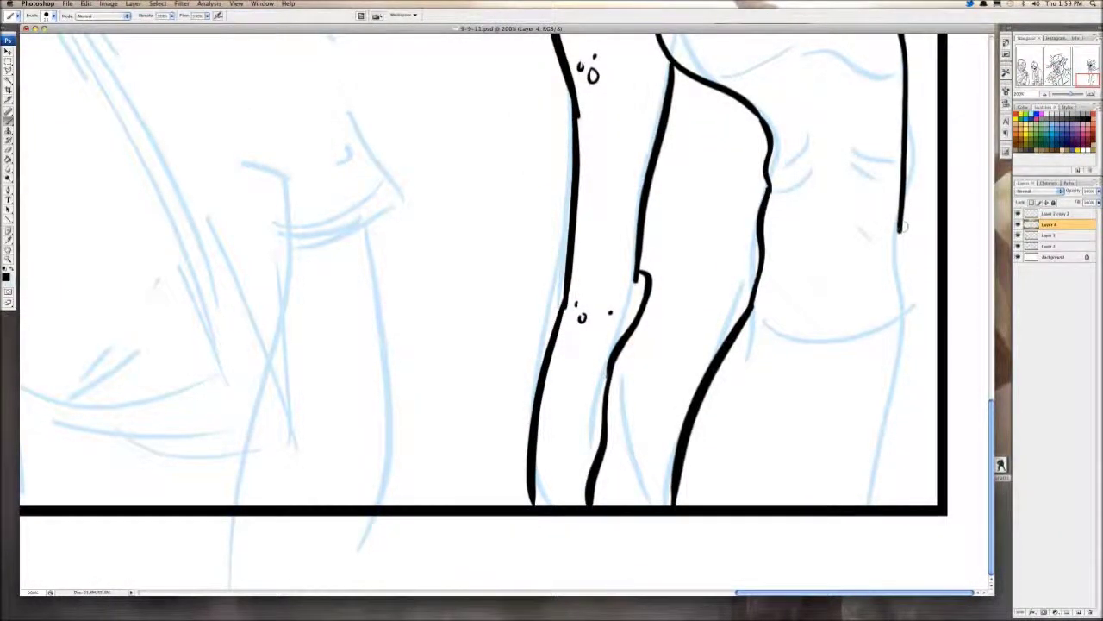
left_click_drag(901, 229, 874, 500)
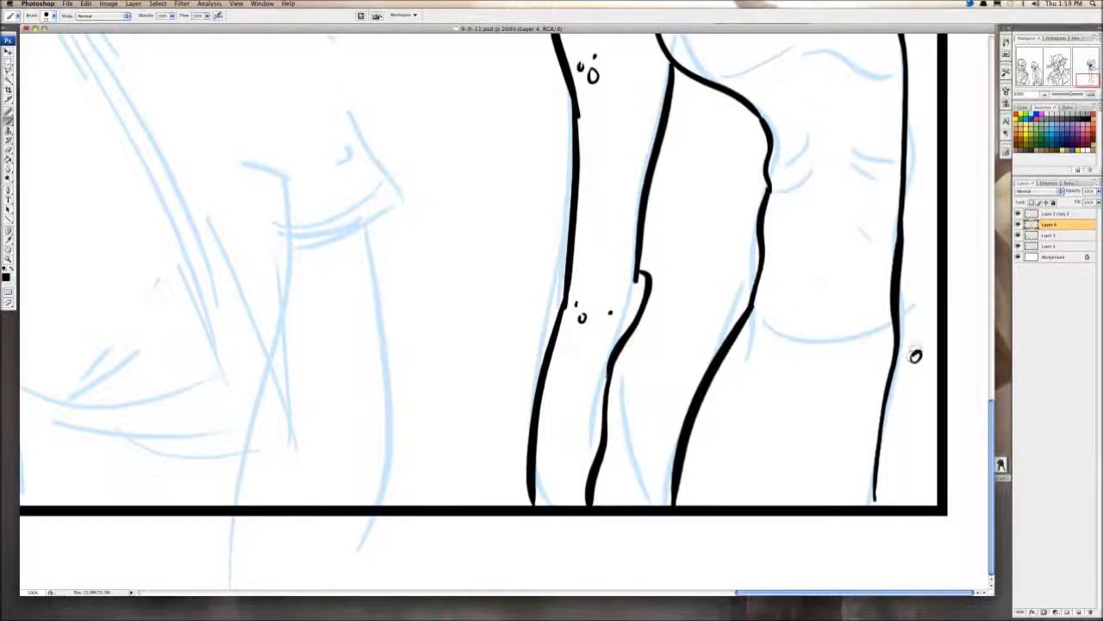
scroll(483, 310, "up", 5)
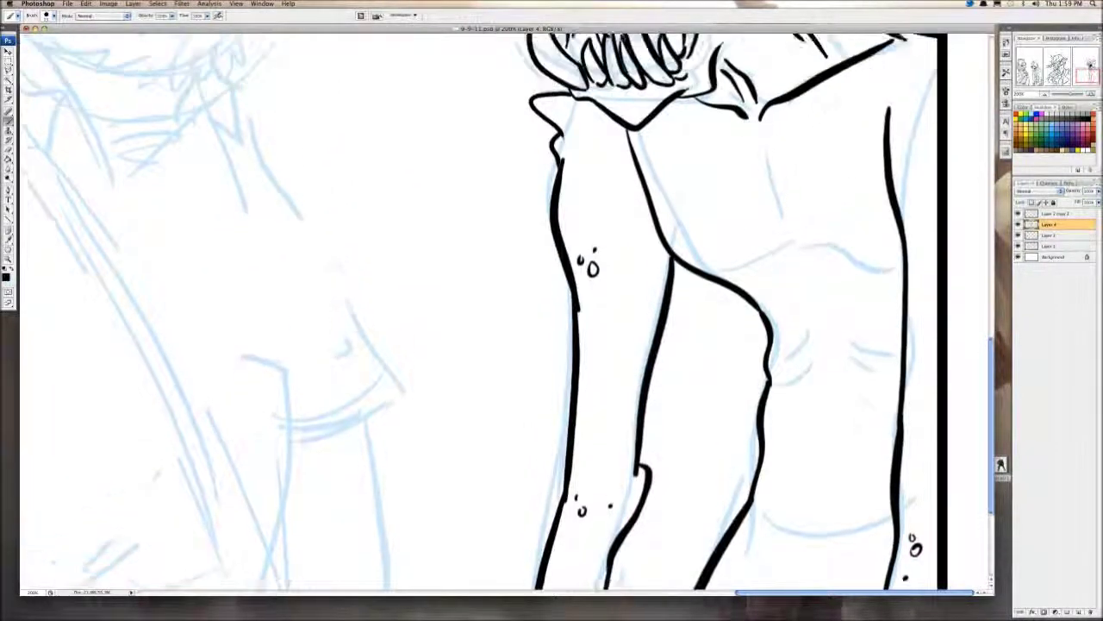
key("super+z")
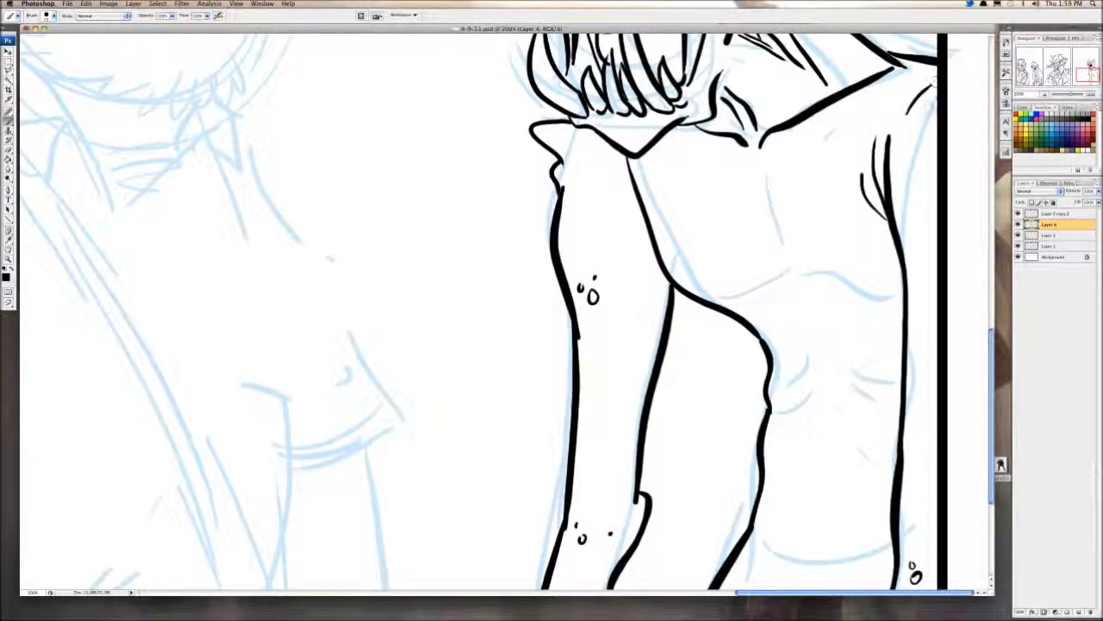
Step: Ink the lower edges of both chest muscles, redoing the first attempt, and draw the midline down the chest and belly
left_click_drag(712, 291, 795, 258)
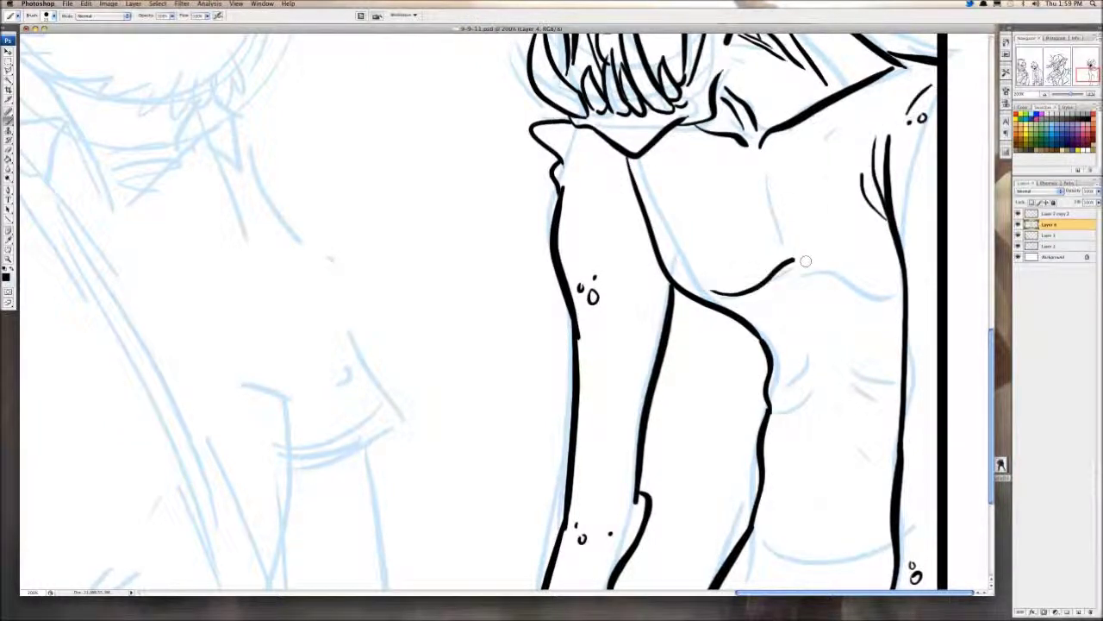
key("super+z")
mouse_move(705, 295)
left_mouse_down()
mouse_move(781, 272)
mouse_move(891, 284)
left_mouse_up()
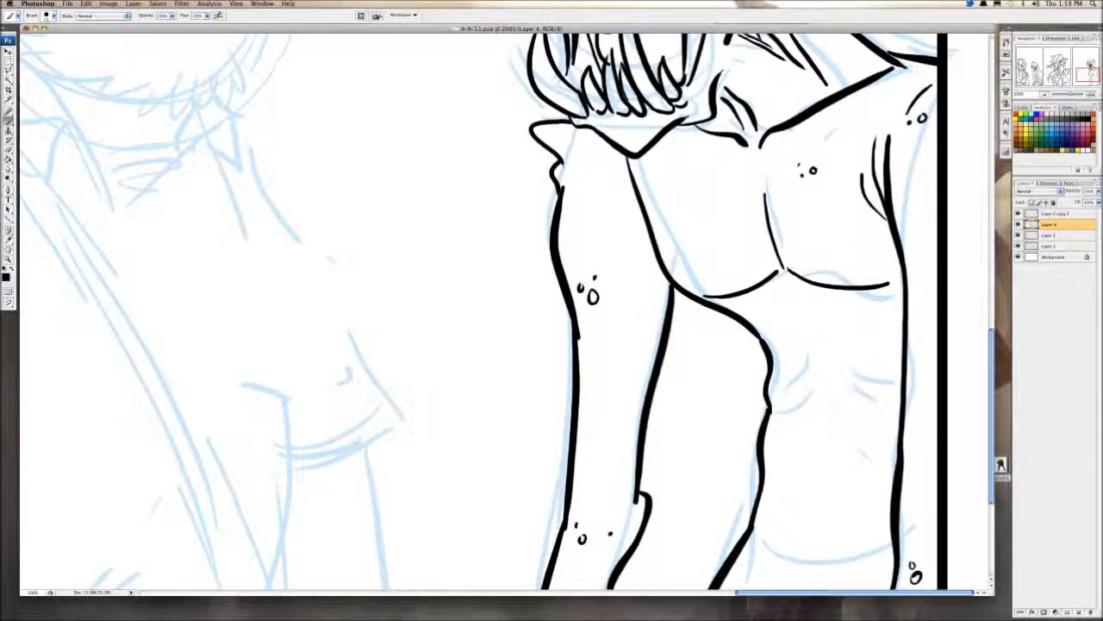
left_click_drag(787, 297, 802, 509)
Step: Ink the navel mark and the groin and inner-thigh lines down to the border, undoing and redrawing strokes that miss
scroll(802, 509, "down", 5)
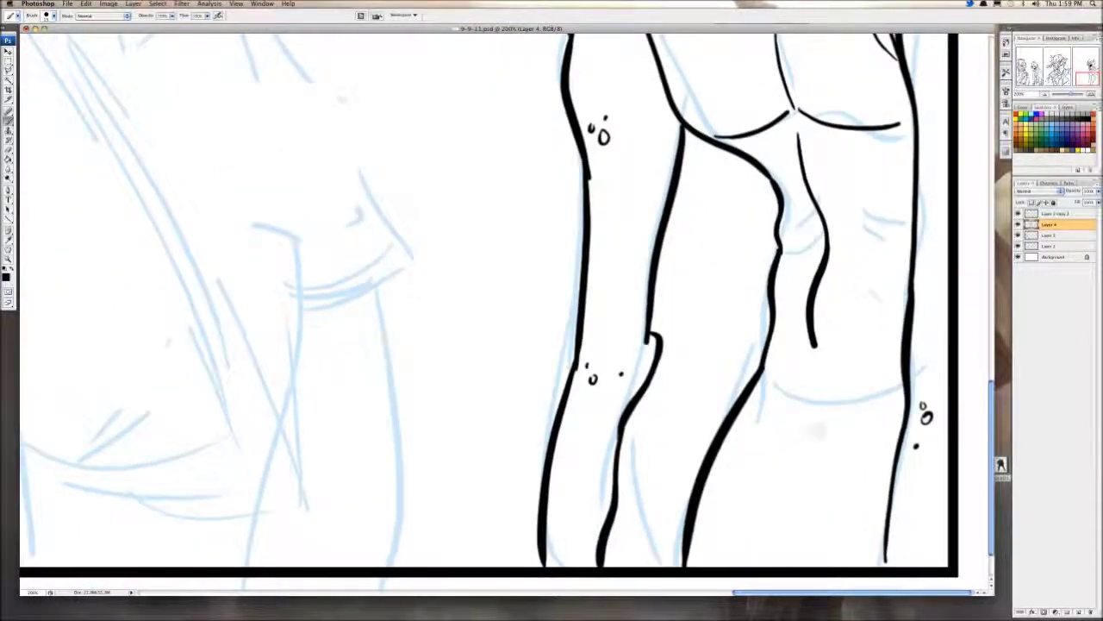
left_click_drag(770, 402, 796, 519)
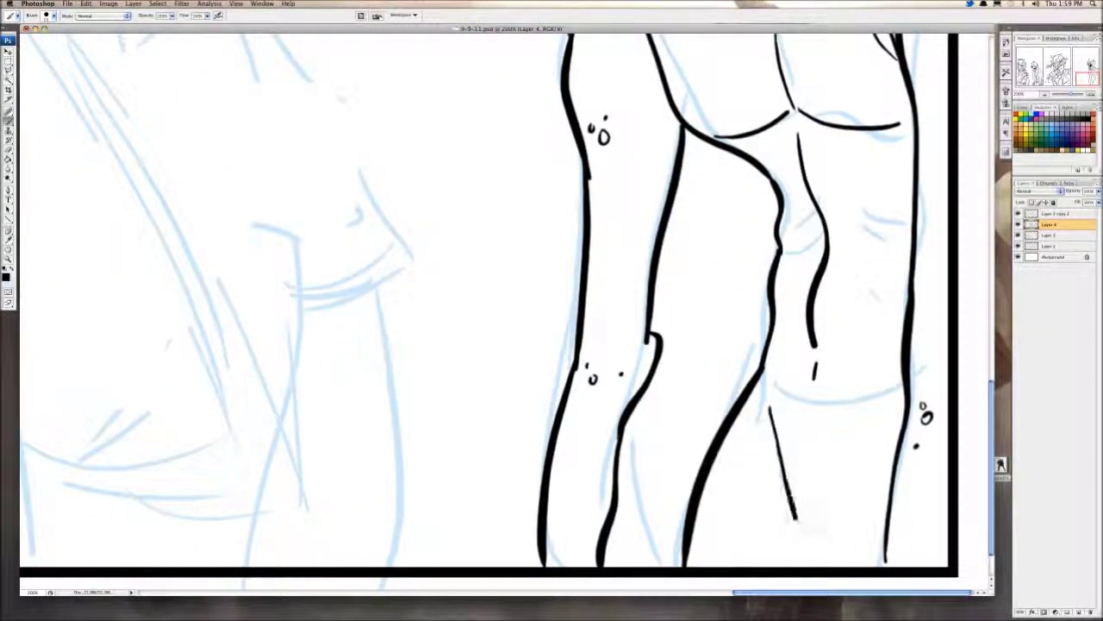
key("super+z")
mouse_move(771, 394)
left_mouse_down()
mouse_move(805, 484)
mouse_move(826, 506)
left_mouse_up()
key("super+z")
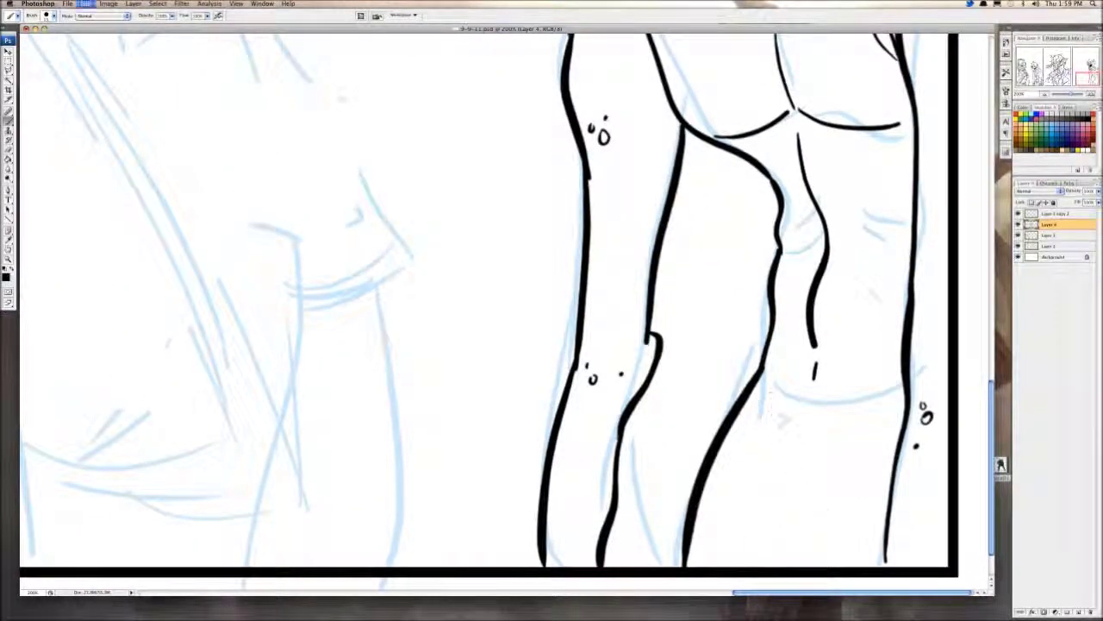
left_click_drag(775, 393, 831, 513)
left_click_drag(862, 444, 841, 565)
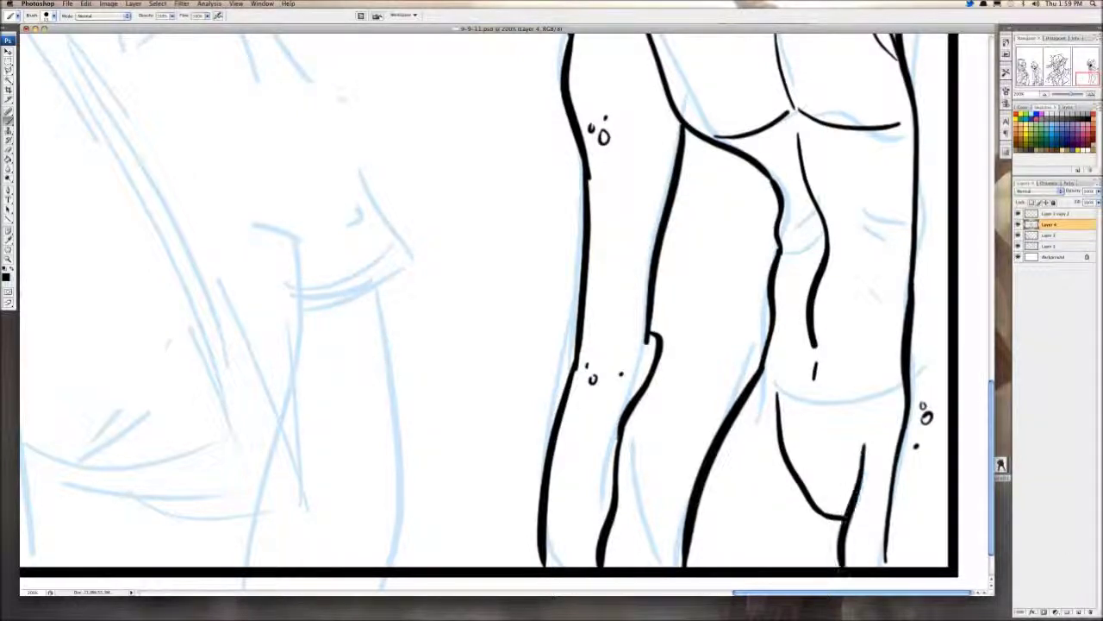
key("super+z")
Step: Dot the thigh and lower belly with small spots, and ink the rib creases and a short abdominal crease
left_click(741, 492)
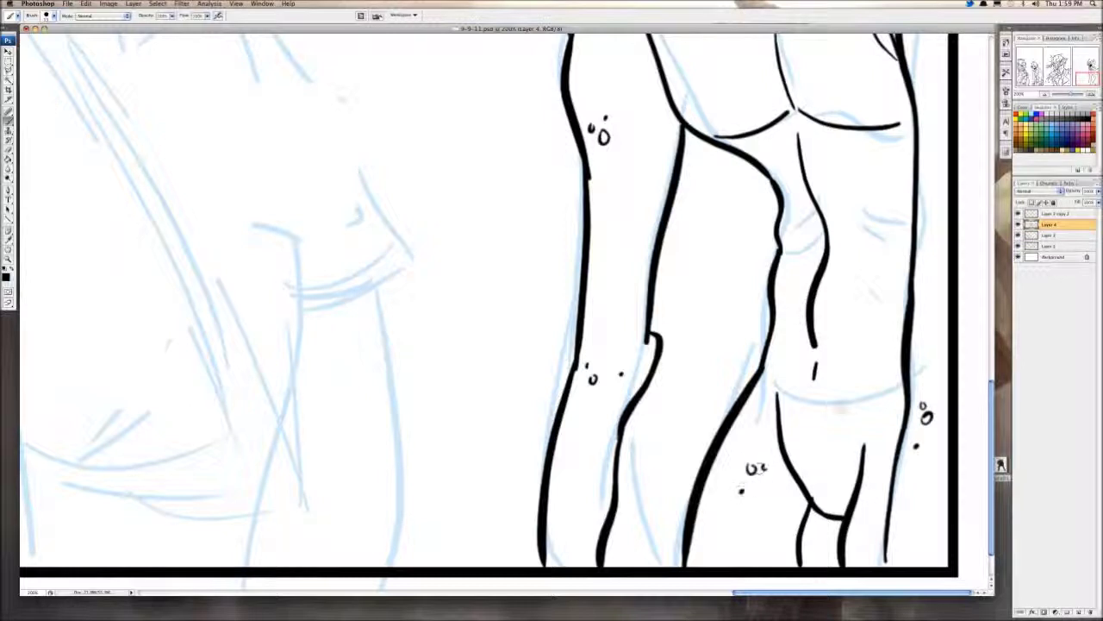
left_click(812, 419)
mouse_move(849, 220)
left_mouse_down()
mouse_move(905, 242)
mouse_move(907, 217)
left_mouse_up()
left_click_drag(851, 179, 901, 177)
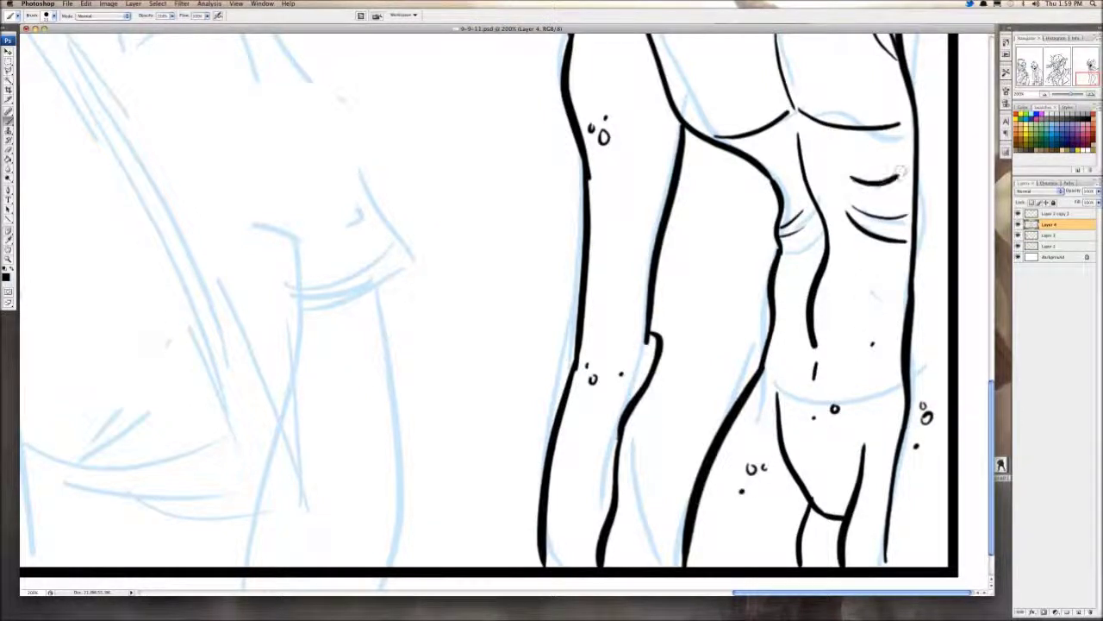
left_click_drag(798, 172, 770, 167)
left_click_drag(830, 298, 871, 328)
Step: Ink secondary lines above the chest muscles' lower edges and long creases below the collarbones, undoing stray strokes
scroll(862, 267, "up", 5)
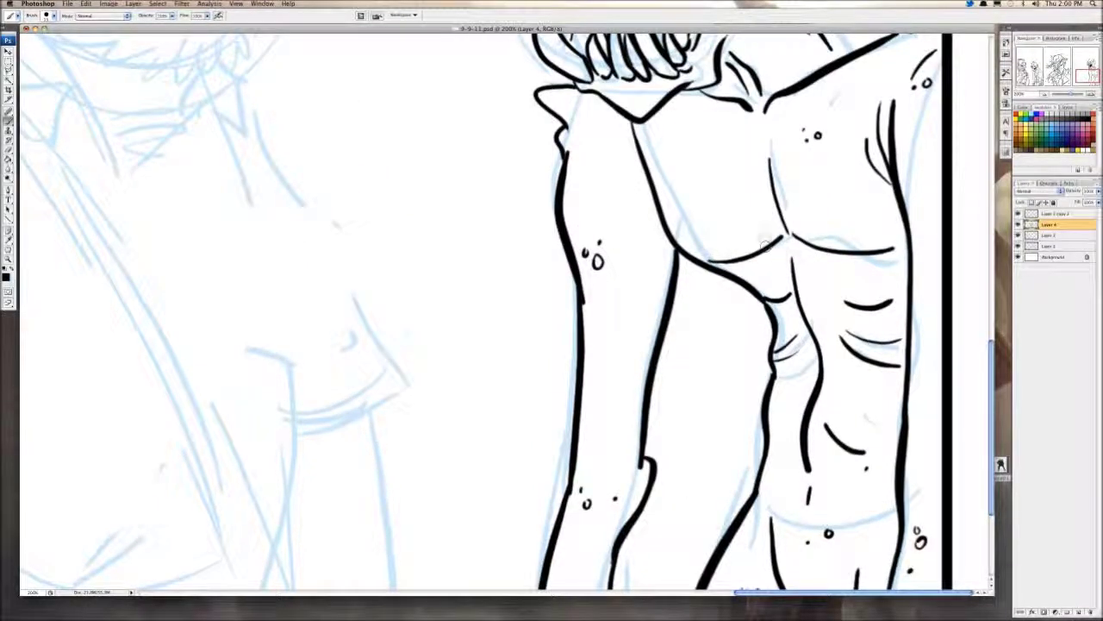
left_click_drag(715, 249, 685, 235)
key("super+z")
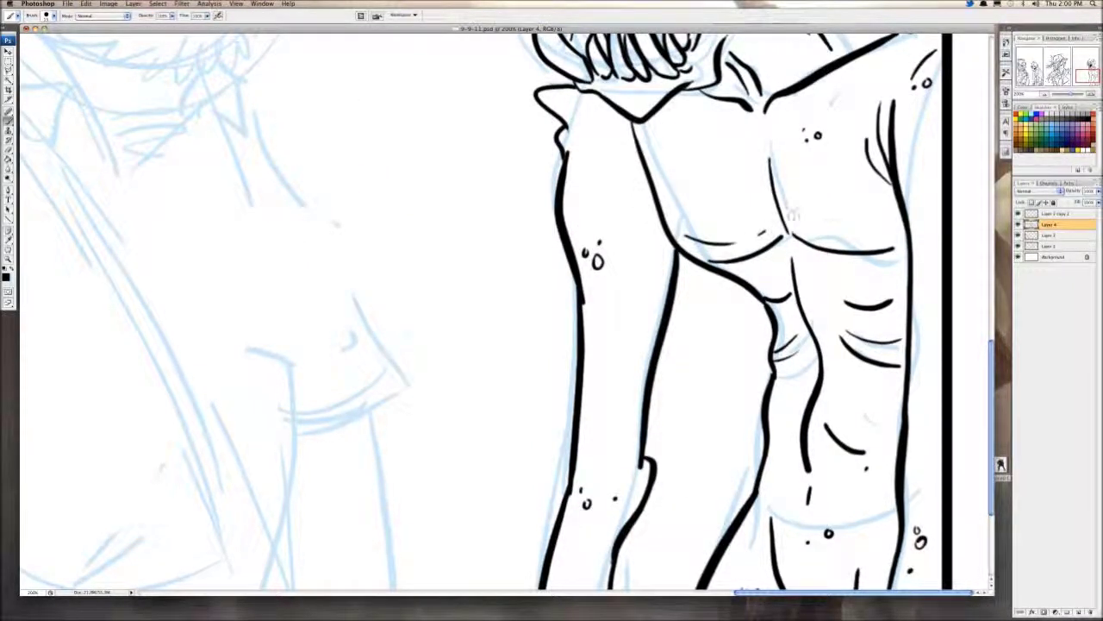
scroll(871, 226, "up", 5)
mouse_move(748, 256)
left_mouse_down()
mouse_move(653, 244)
mouse_move(901, 195)
left_mouse_up()
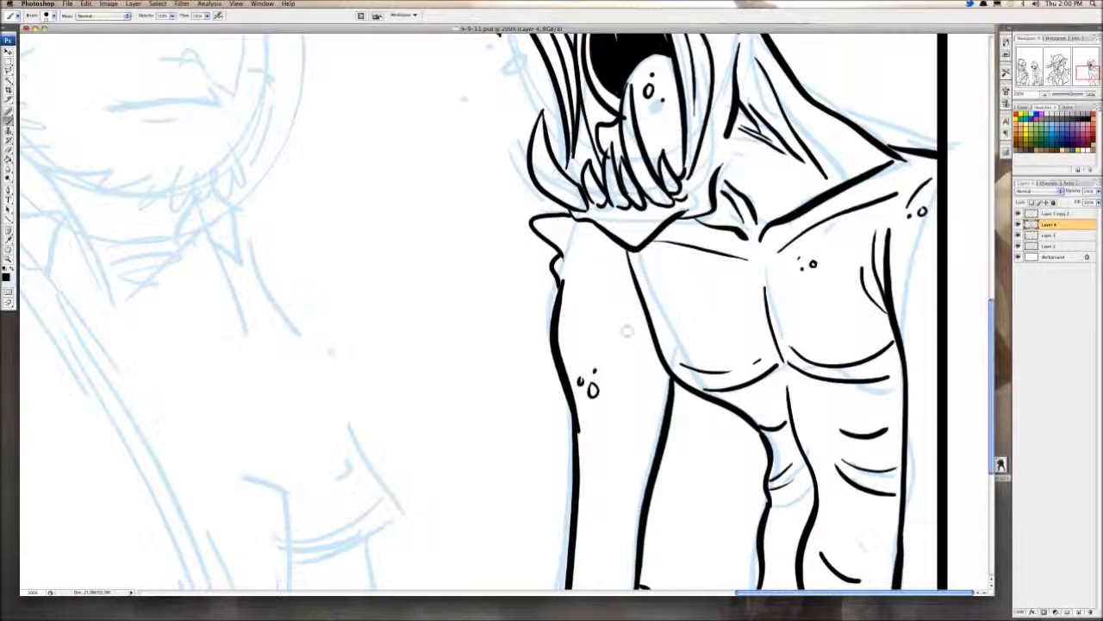
key("super+z")
Step: Add small dots and marks to the upper arm, chest, forearm and the area beside the leg
left_click_drag(590, 274, 596, 277)
left_click_drag(588, 281, 592, 280)
left_click(587, 293)
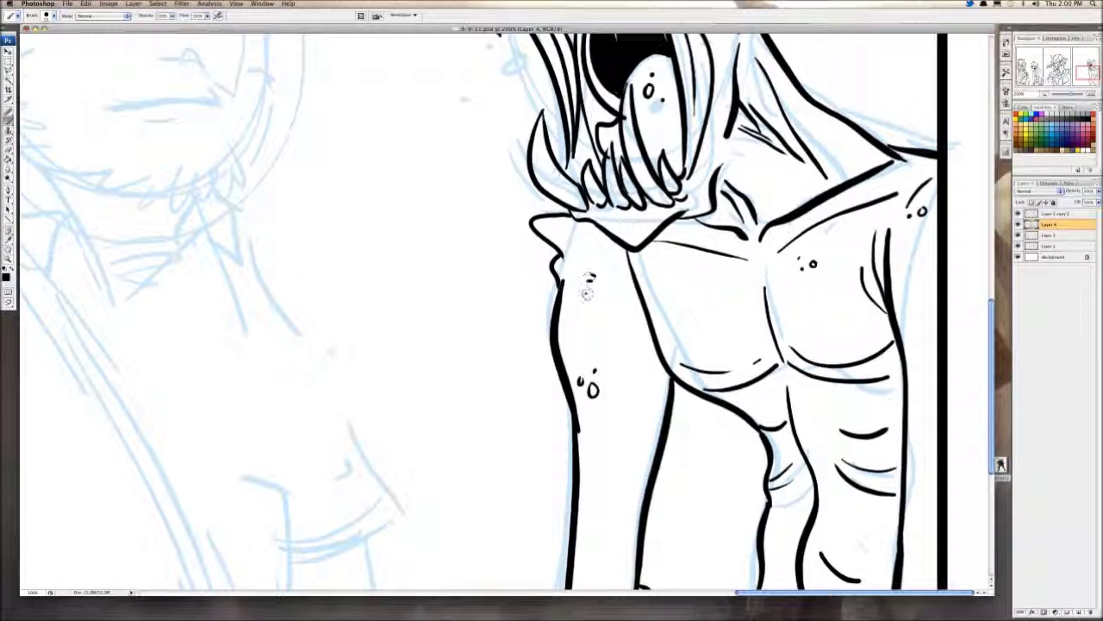
left_click_drag(621, 314, 625, 317)
scroll(708, 307, "down", 6)
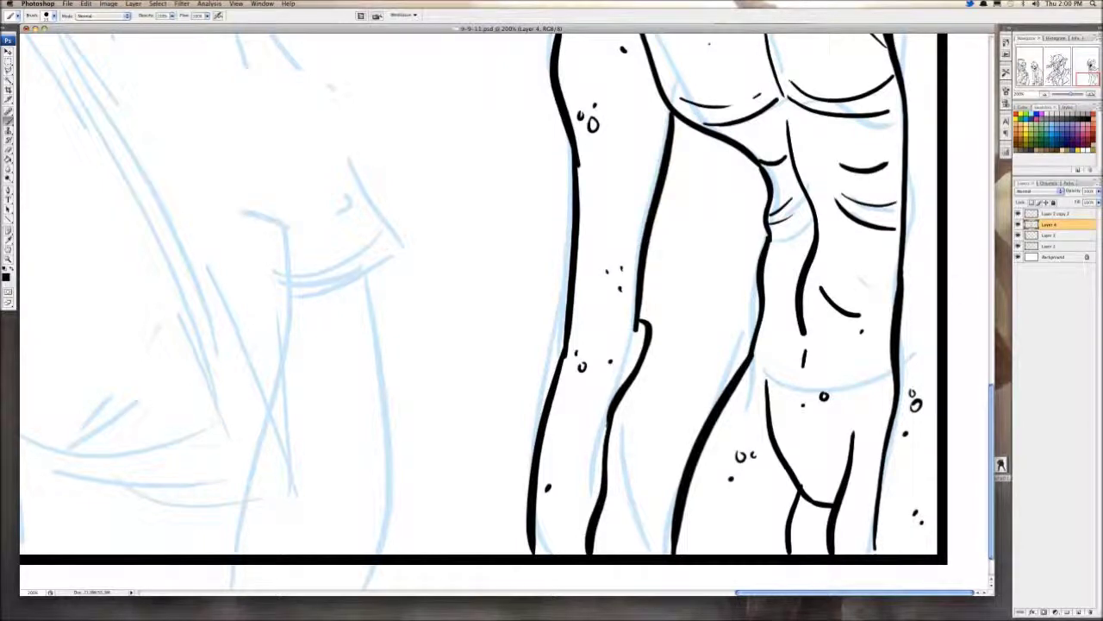
Step: Hide the blue sketch layer and view the whole inked strip without it
left_click(1018, 246)
left_click(1045, 94)
left_click(1045, 94)
left_click(1044, 94)
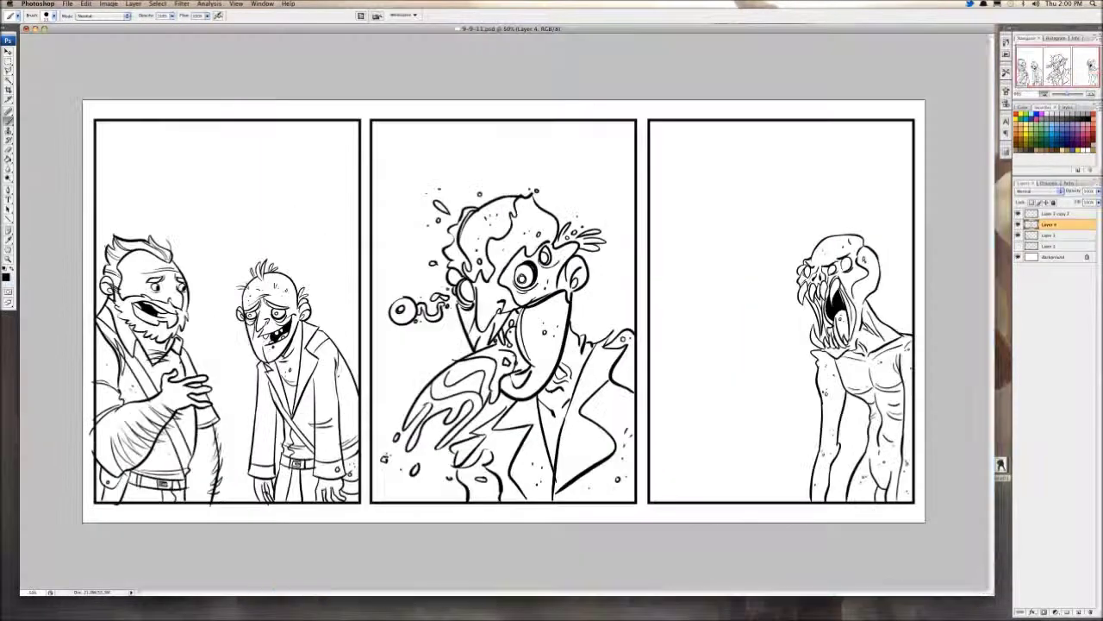
left_click(1045, 94)
left_click(1045, 94)
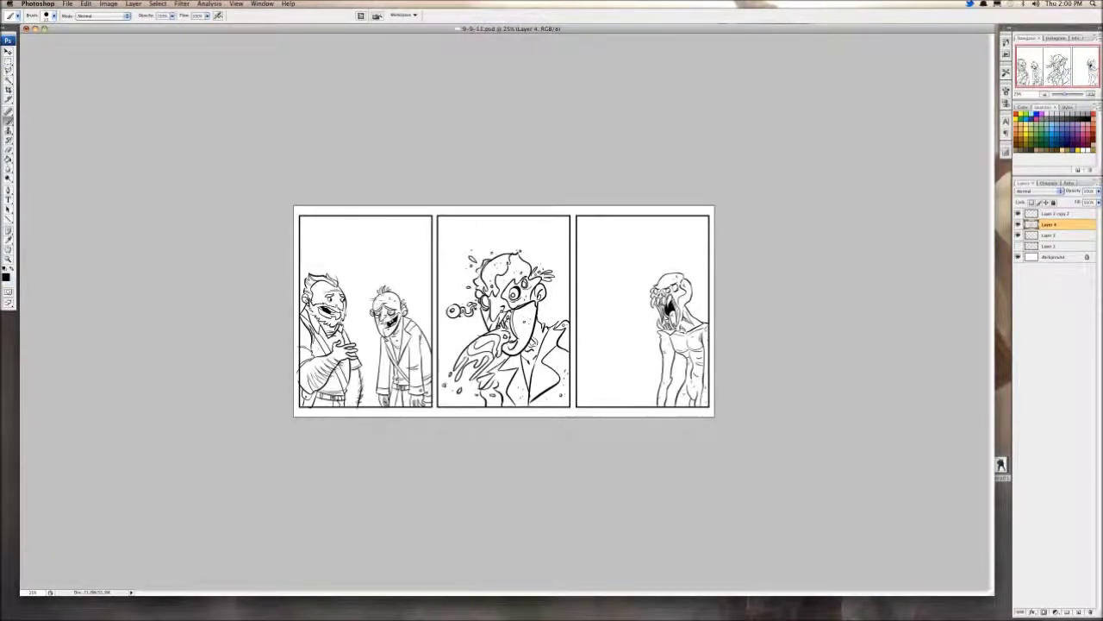
Step: Ink a curling strand of spit and small droplets flying out in front of the zombie's fangs
key("super+plus")
key("super+plus")
key("super+plus")
key("super+plus")
key("super+plus")
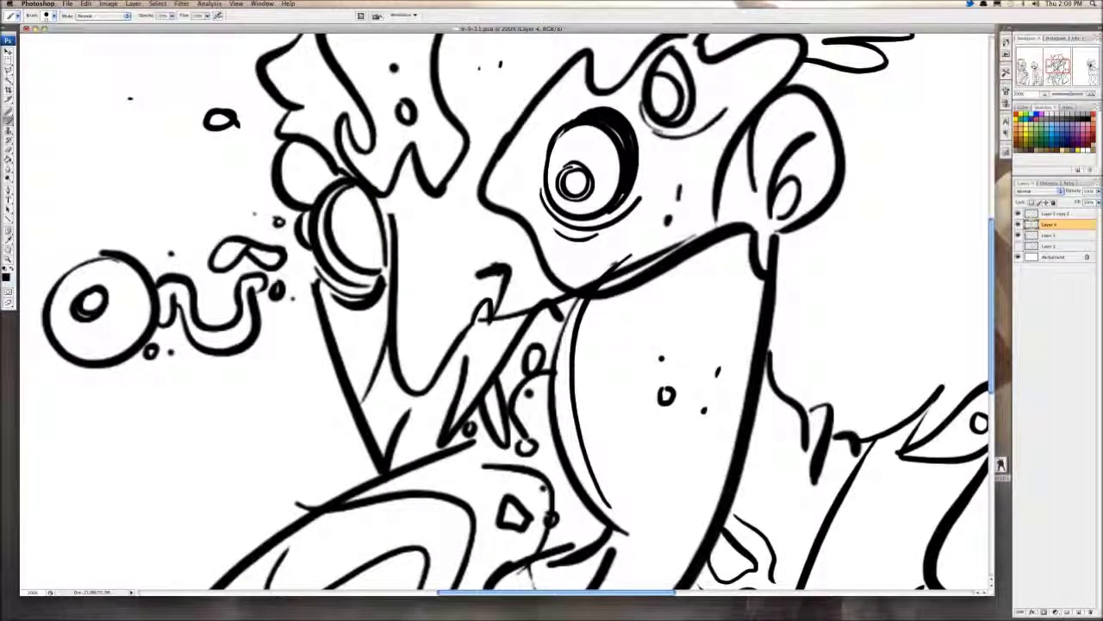
left_click_drag(1058, 65, 1088, 66)
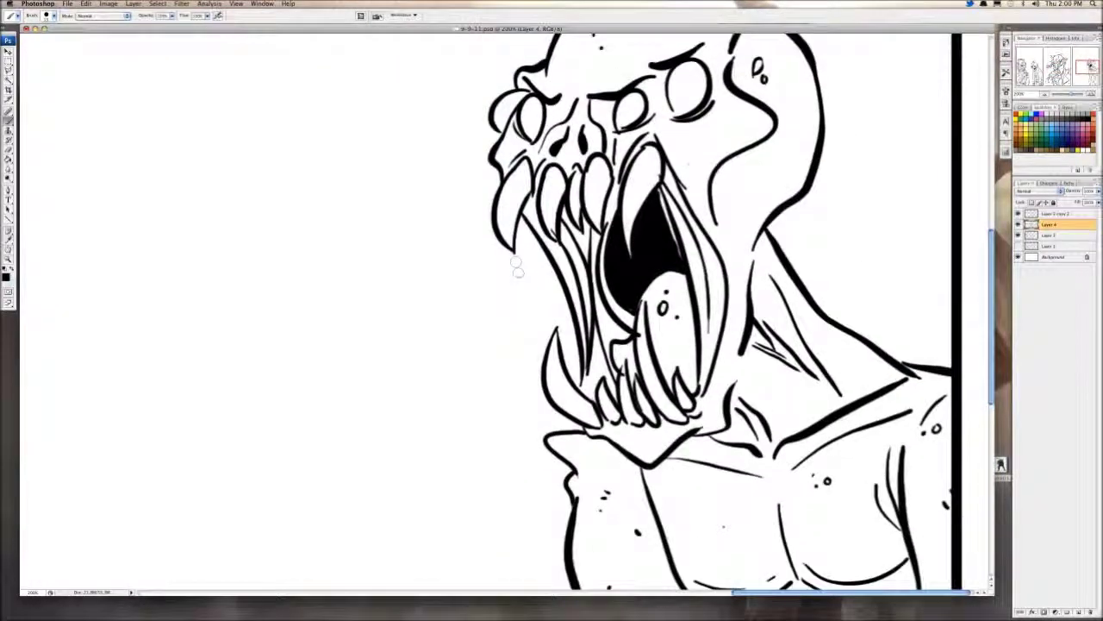
mouse_move(518, 272)
left_mouse_down()
mouse_move(480, 283)
mouse_move(487, 294)
mouse_move(520, 260)
left_mouse_up()
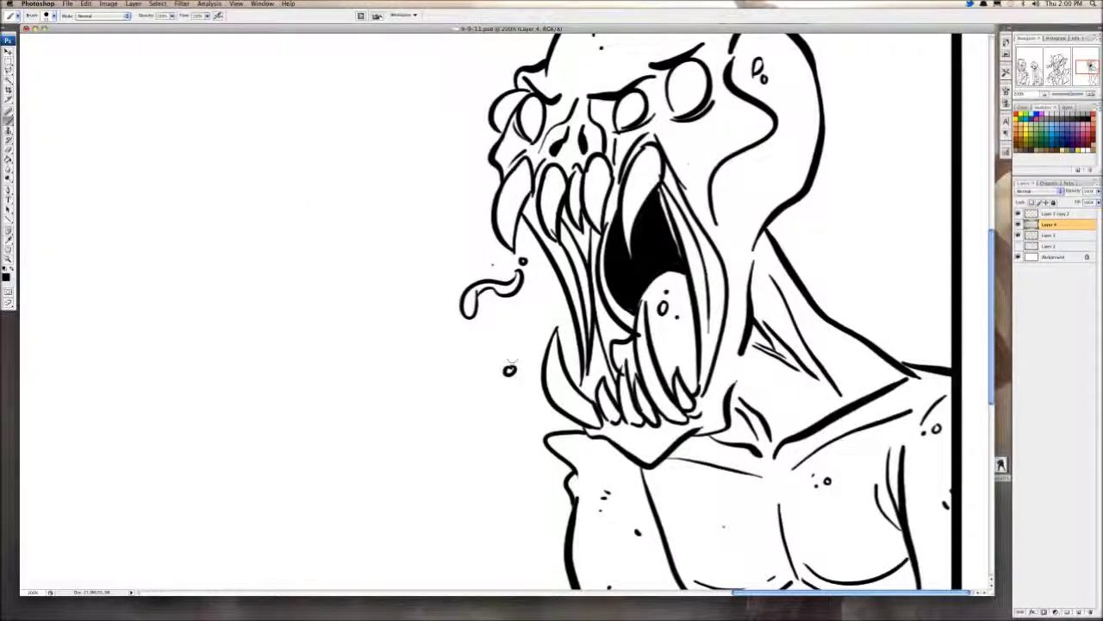
Step: Erase a round highlight and a dot out of the black mouth, and ink more droplets before the face and spots behind the jaw
key("e")
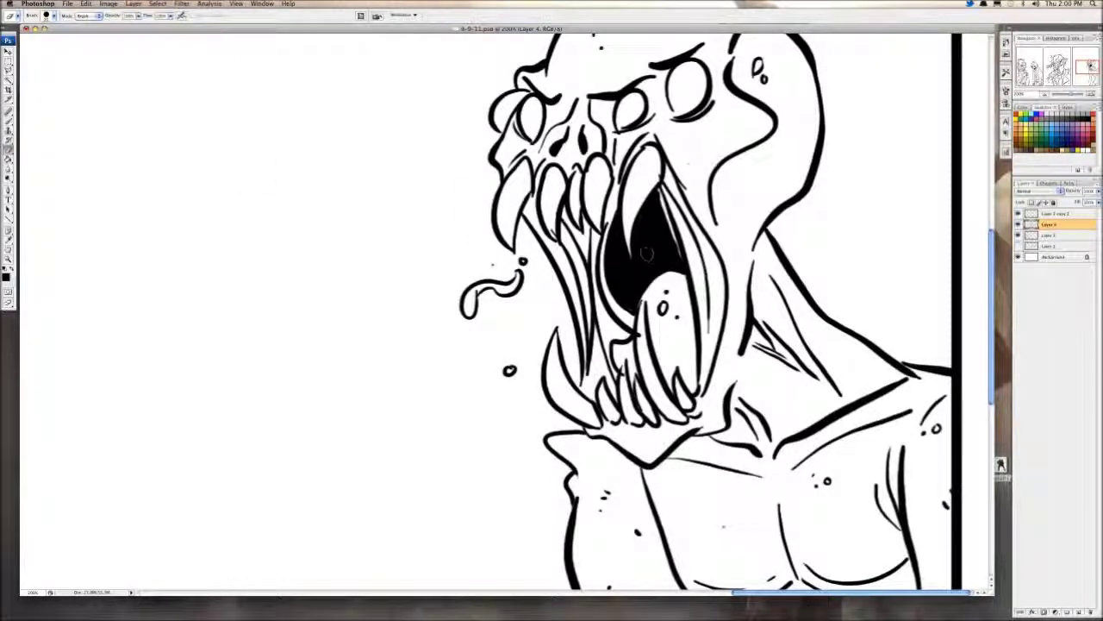
left_click_drag(646, 255, 657, 239)
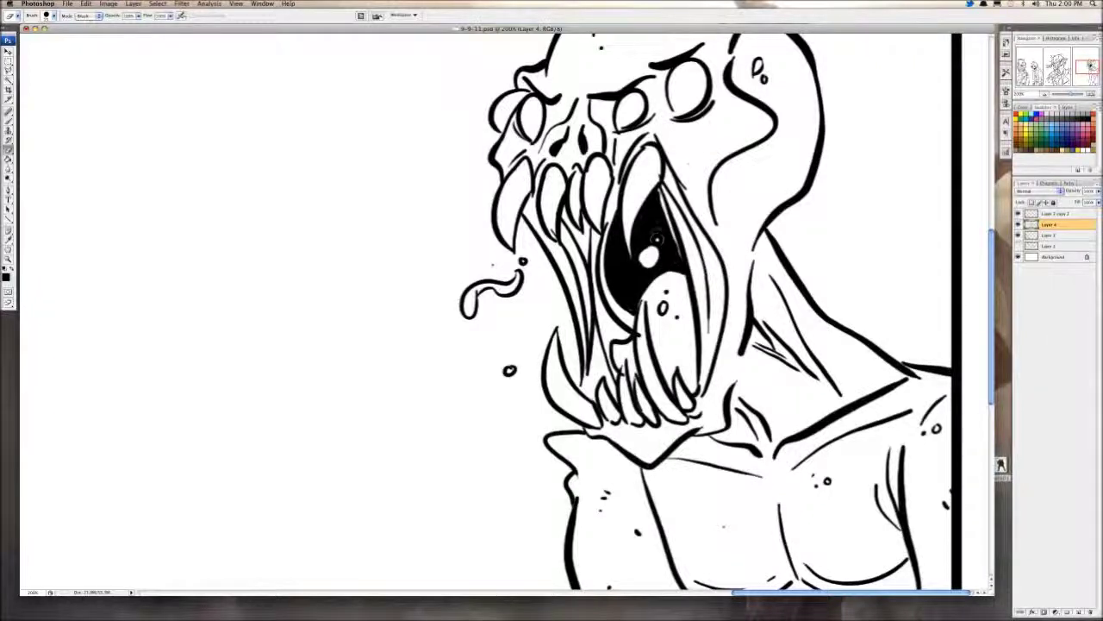
key("b")
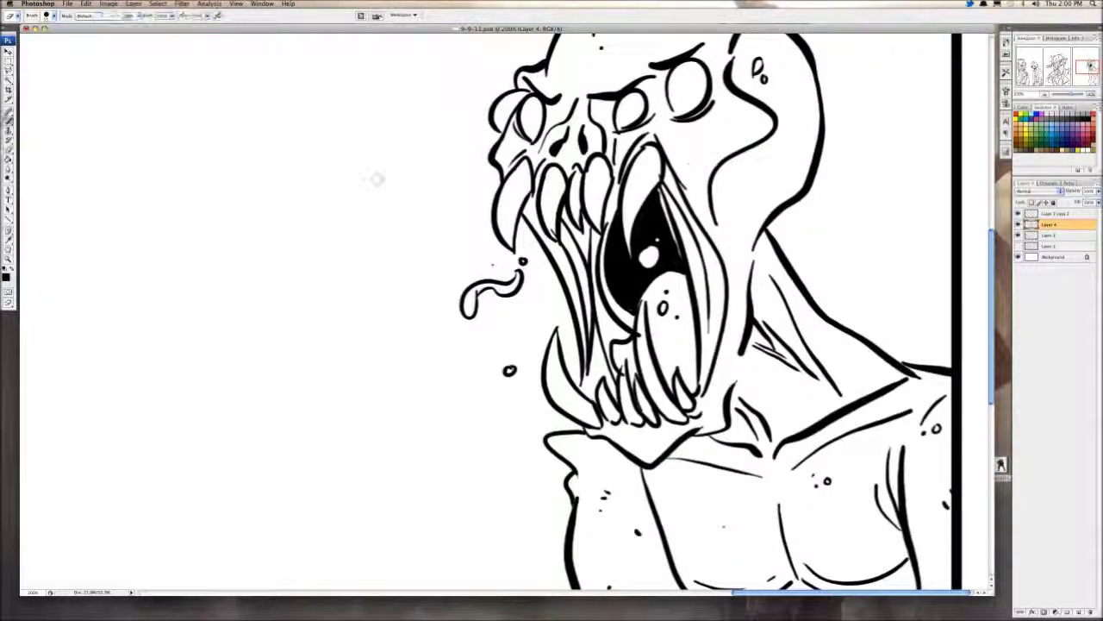
left_click_drag(439, 191, 449, 188)
left_click_drag(472, 433, 498, 427)
mouse_move(733, 227)
left_mouse_down()
mouse_move(725, 236)
mouse_move(736, 233)
left_mouse_up()
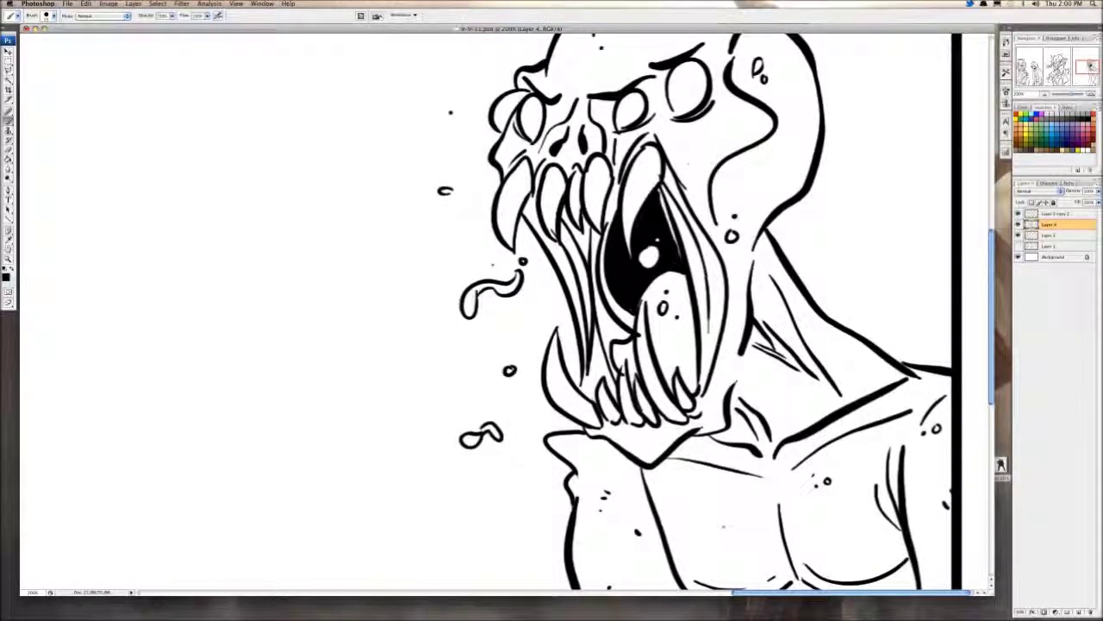
Step: Copy the bearded man from the first panel's ink layer and place the copy in the third panel, facing the zombie
key("super+minus")
key("super+minus")
key("super+minus")
key("super+minus")
key("super+minus")
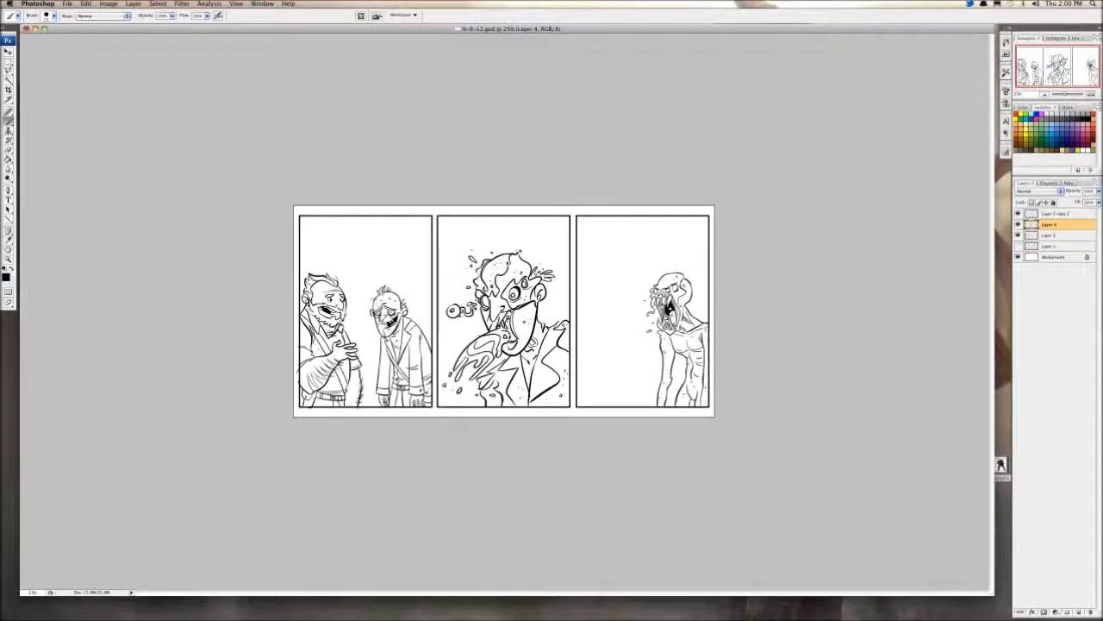
left_click(1018, 235)
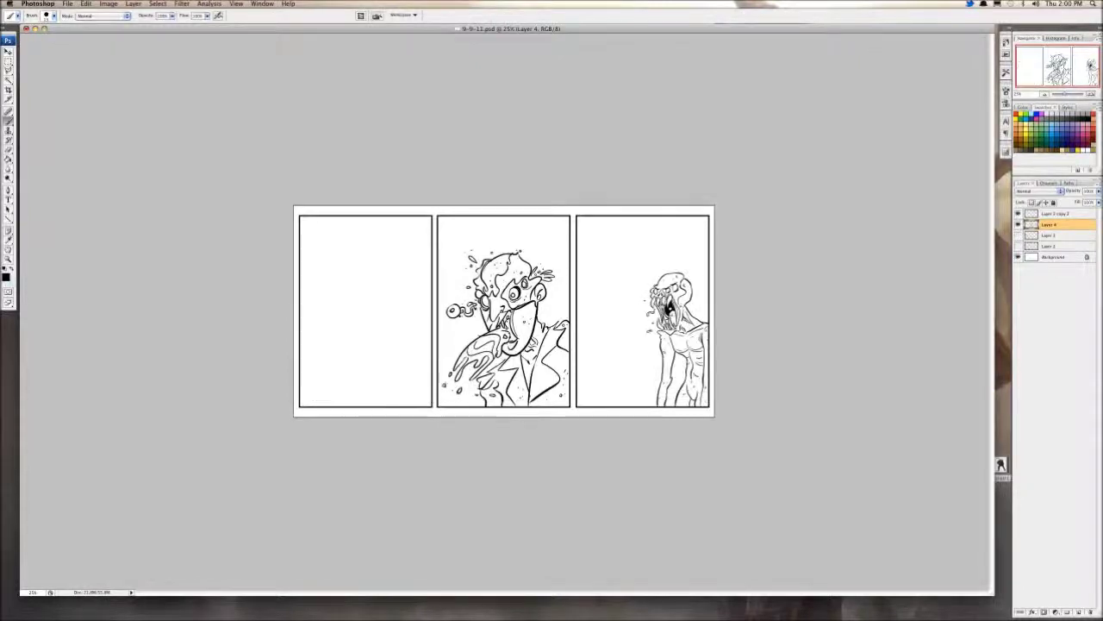
left_click(1019, 235)
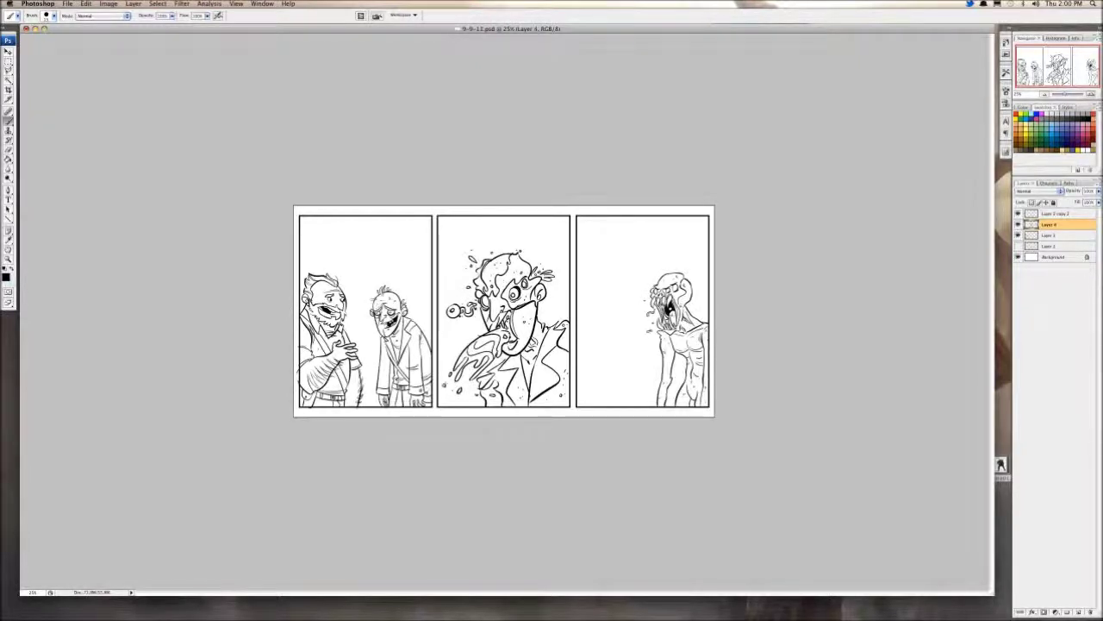
left_click(1050, 235)
key("m")
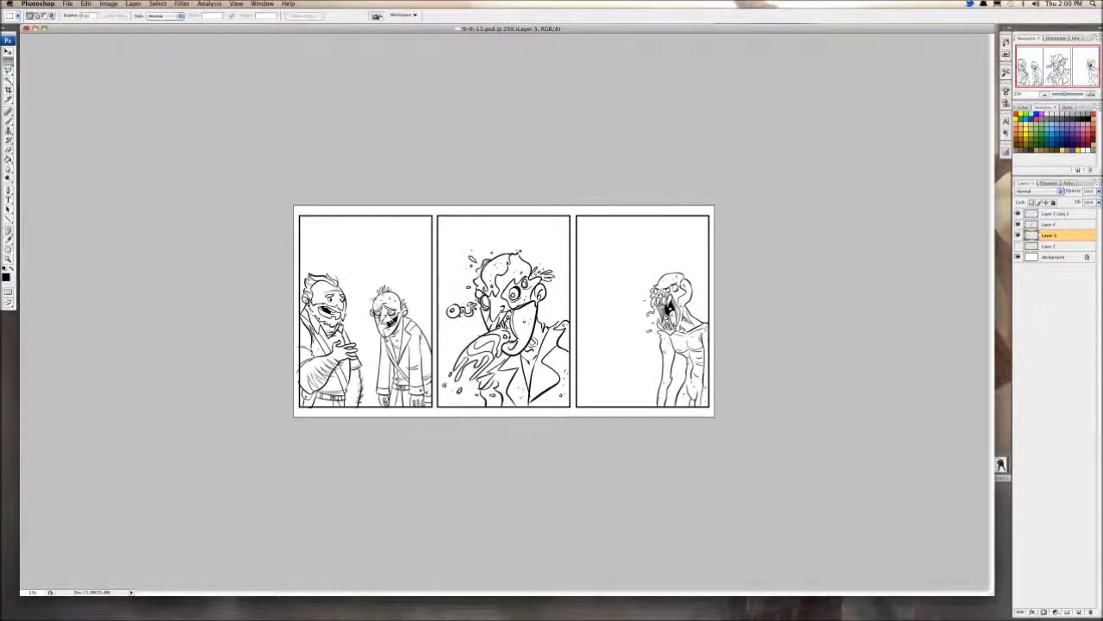
left_click_drag(299, 221, 363, 437)
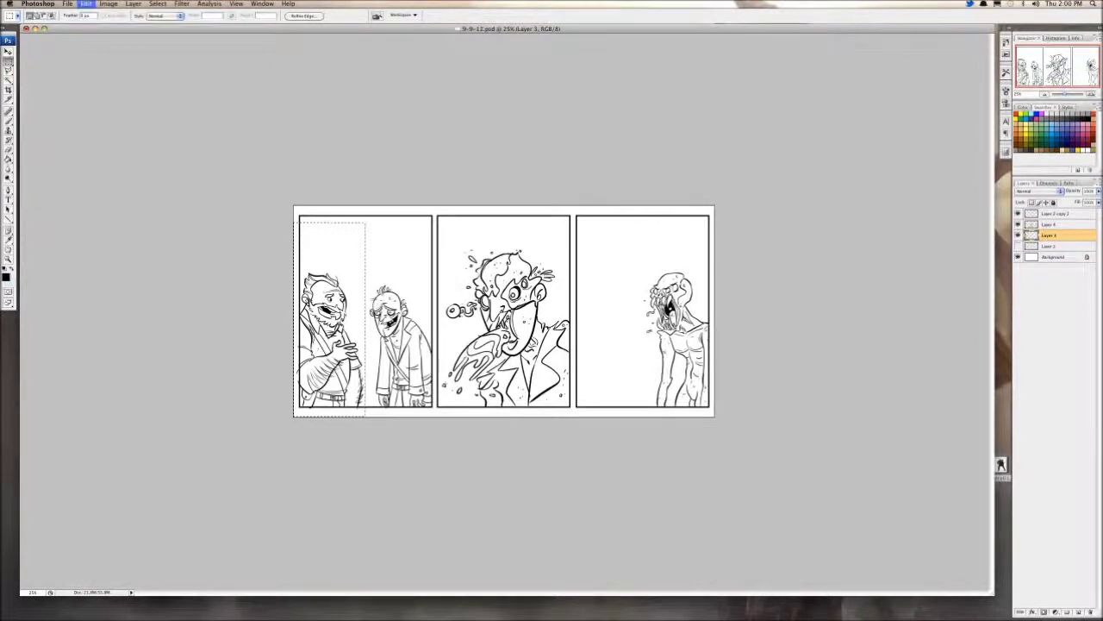
key("super+v")
key("v")
left_click_drag(332, 336, 609, 357)
Step: Erase the hand and folded hairy arm crossing the copied man's chest, along with the leftover lines beside his belt
key("super+plus")
key("super+plus")
key("super+plus")
key("super+plus")
key("super+plus")
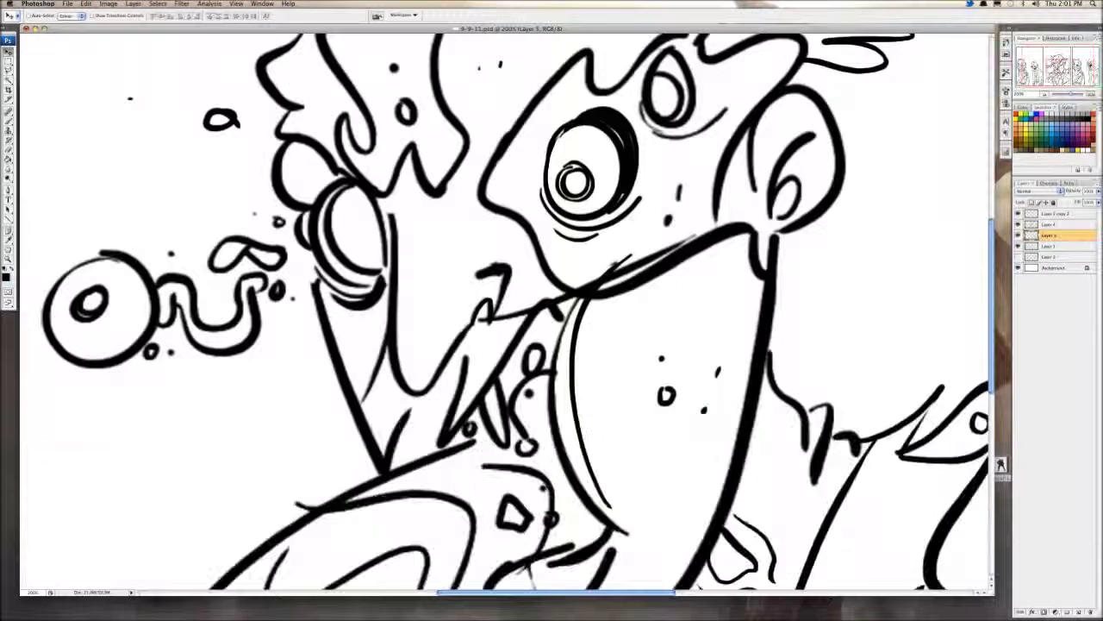
left_click_drag(845, 517, 179, 121)
left_click_drag(581, 442, 581, 458)
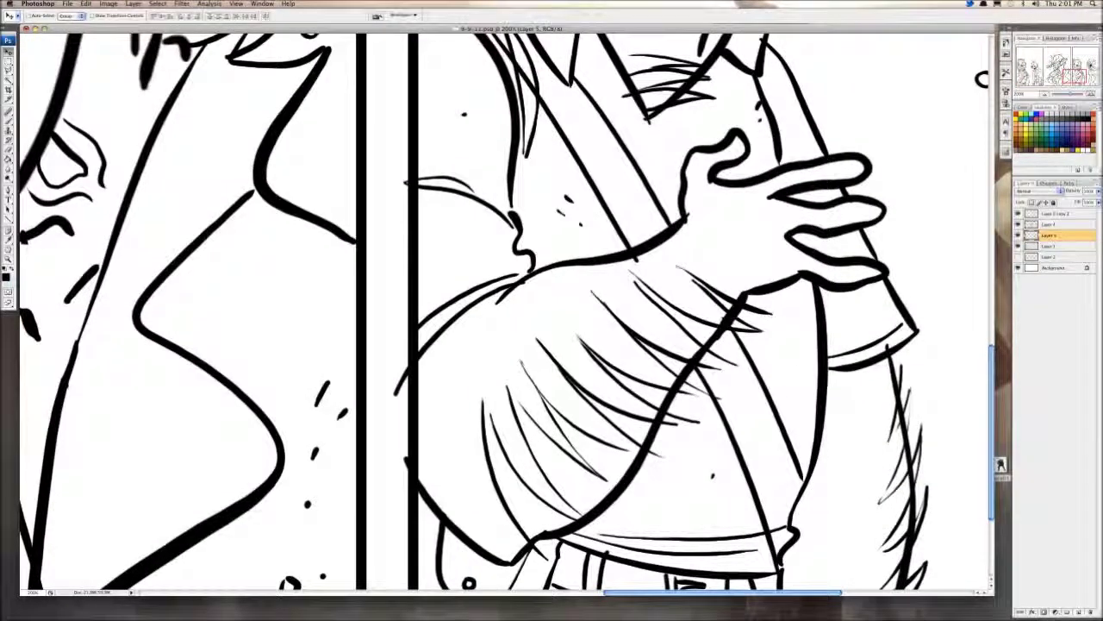
key("e")
mouse_move(715, 162)
left_mouse_down()
mouse_move(741, 142)
mouse_move(704, 151)
mouse_move(676, 210)
mouse_move(745, 140)
mouse_move(733, 183)
mouse_move(875, 159)
mouse_move(810, 197)
mouse_move(827, 197)
mouse_move(875, 274)
mouse_move(782, 286)
mouse_move(724, 318)
mouse_move(751, 268)
mouse_move(769, 310)
mouse_move(659, 431)
mouse_move(663, 403)
mouse_move(721, 376)
mouse_move(690, 246)
mouse_move(491, 325)
mouse_move(527, 273)
mouse_move(450, 315)
mouse_move(394, 406)
mouse_move(392, 492)
mouse_move(494, 559)
mouse_move(614, 491)
mouse_move(635, 454)
mouse_move(508, 529)
mouse_move(510, 492)
mouse_move(475, 456)
mouse_move(608, 287)
mouse_move(624, 286)
mouse_move(673, 331)
left_mouse_up()
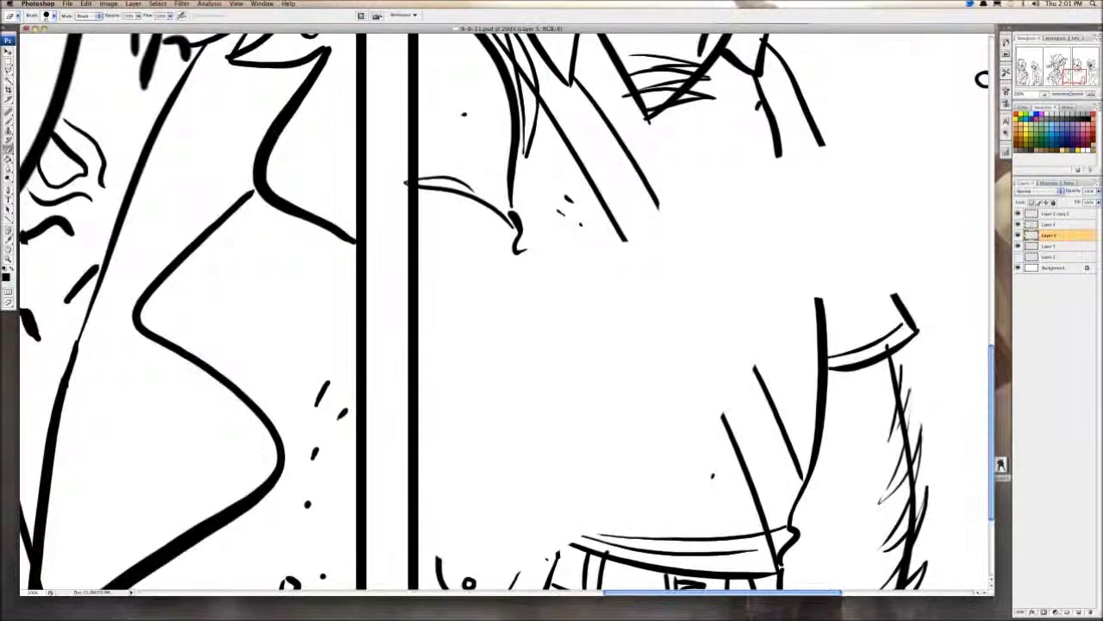
left_click_drag(506, 485, 515, 342)
mouse_move(510, 435)
left_mouse_down()
mouse_move(515, 510)
mouse_move(497, 406)
mouse_move(457, 380)
left_mouse_up()
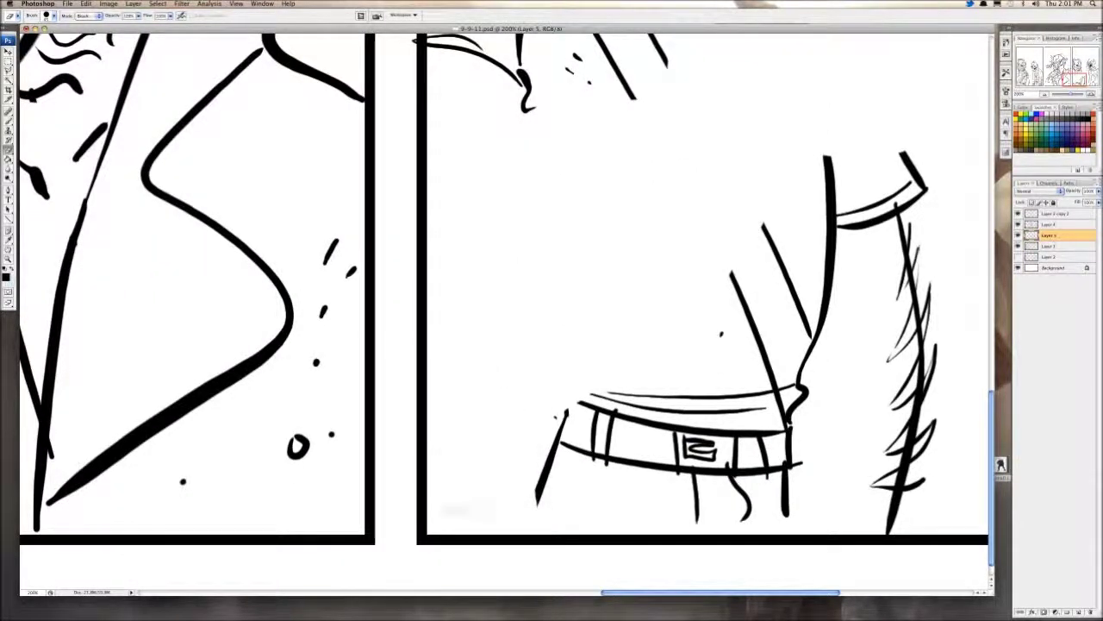
Step: Ink the end of the man's near sleeve, a straight arm hanging down to the panel's lower border, and the extended waistband
scroll(491, 274, "up", 3)
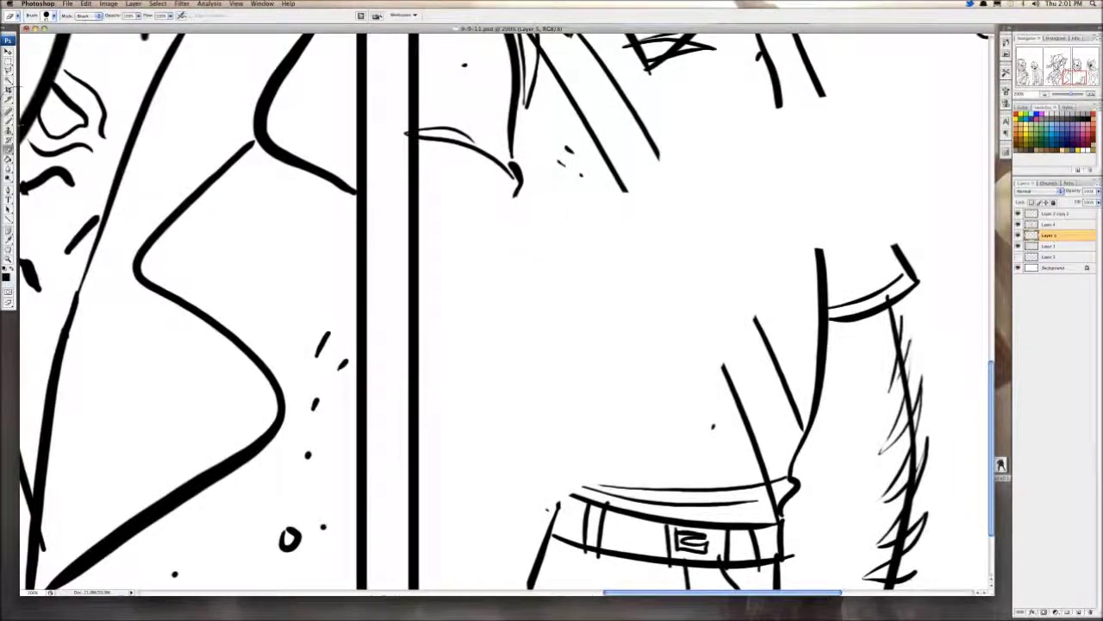
key("b")
mouse_move(514, 192)
left_mouse_down()
mouse_move(468, 238)
mouse_move(419, 236)
left_mouse_up()
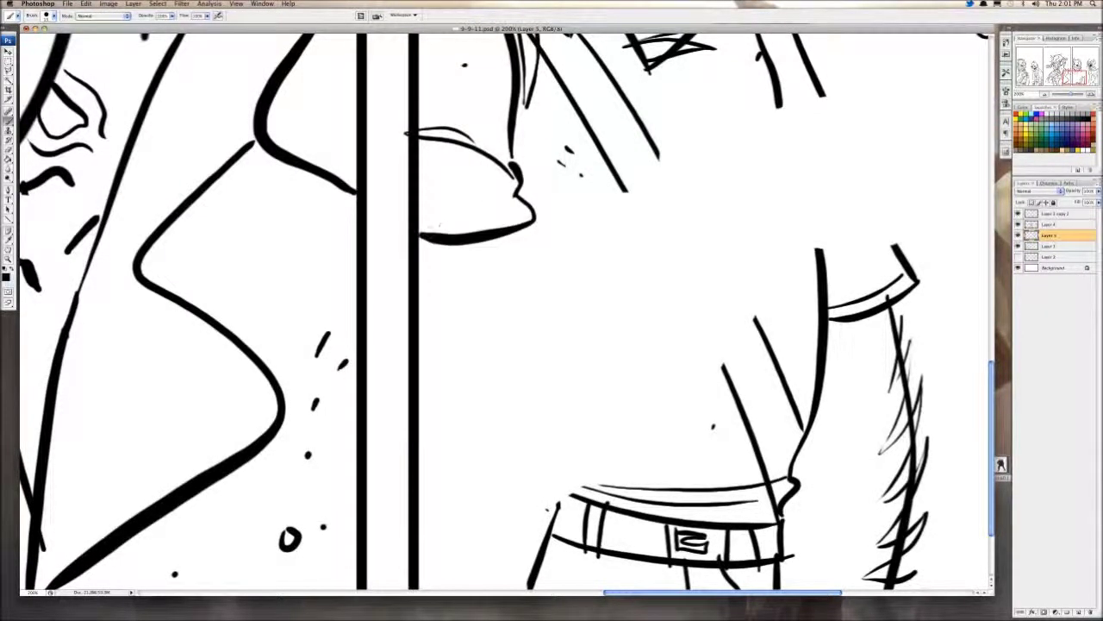
scroll(483, 189, "down", 4)
left_click_drag(515, 106, 533, 518)
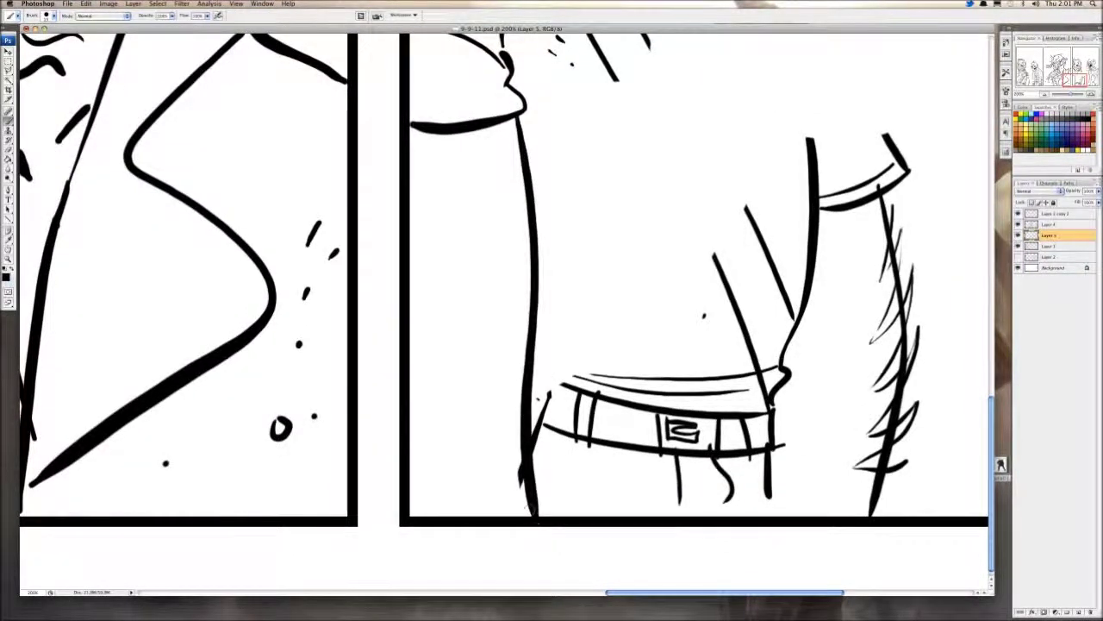
key("ctrl+z")
left_click_drag(512, 117, 520, 516)
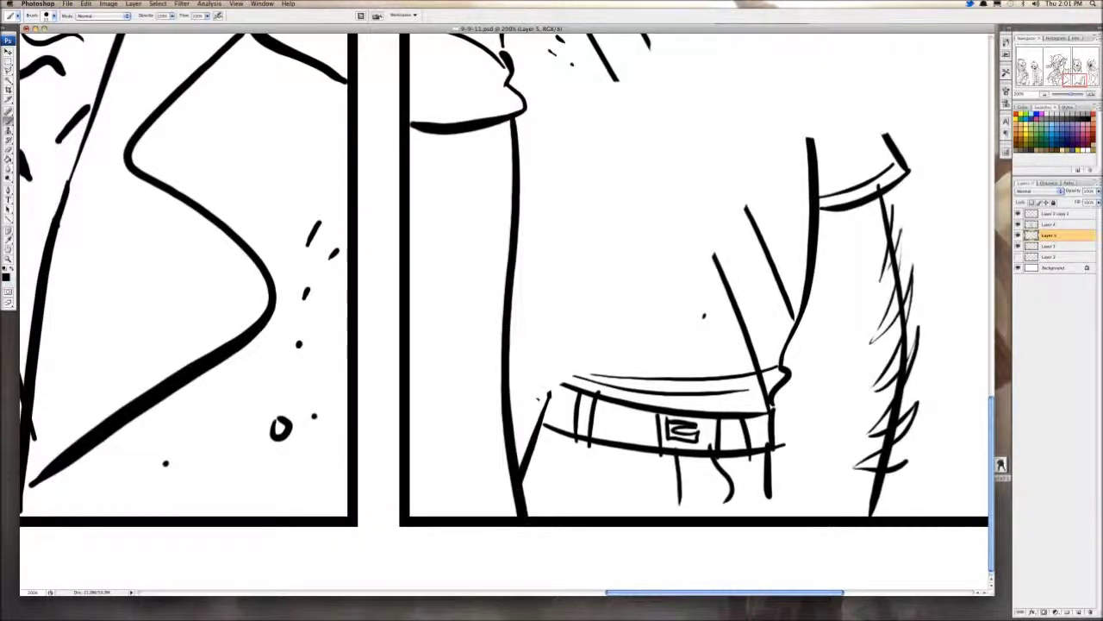
mouse_move(493, 352)
left_mouse_down()
mouse_move(559, 380)
mouse_move(512, 426)
left_mouse_up()
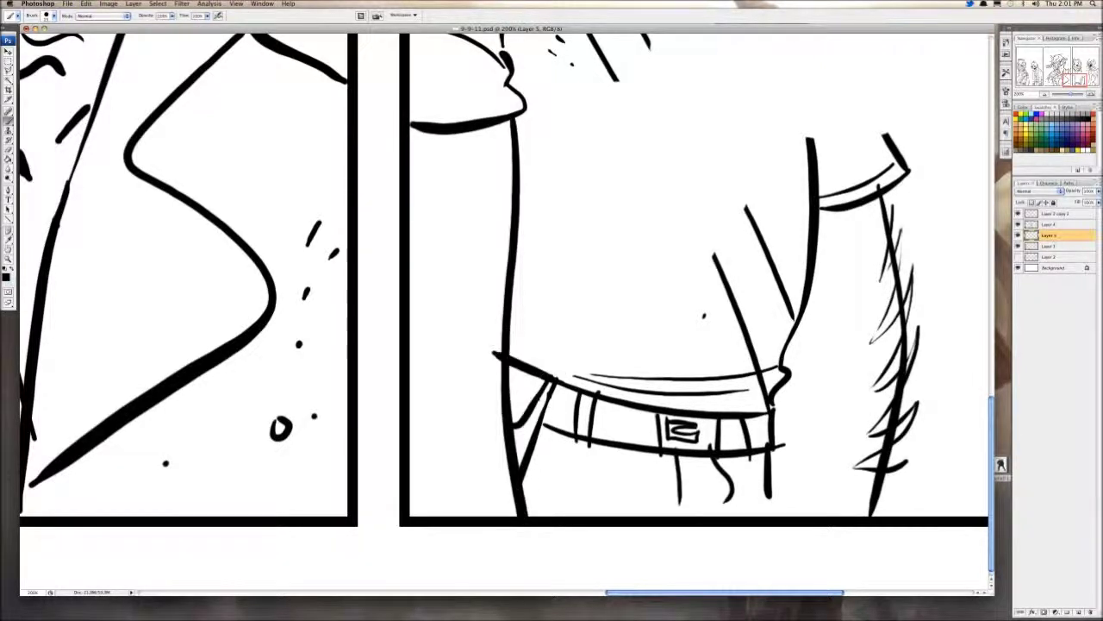
Step: Ink curved hair strokes across the hanging forearm and erase the ends that cross the panel border
left_click_drag(485, 324, 416, 356)
mouse_move(498, 343)
left_mouse_down()
mouse_move(365, 360)
mouse_move(410, 362)
left_mouse_up()
left_click_drag(493, 355, 412, 398)
mouse_move(492, 398)
left_mouse_down()
mouse_move(383, 426)
mouse_move(411, 450)
left_mouse_up()
left_click_drag(508, 450, 388, 454)
mouse_move(500, 466)
left_mouse_down()
mouse_move(383, 479)
mouse_move(410, 493)
left_mouse_up()
left_click_drag(512, 487, 412, 510)
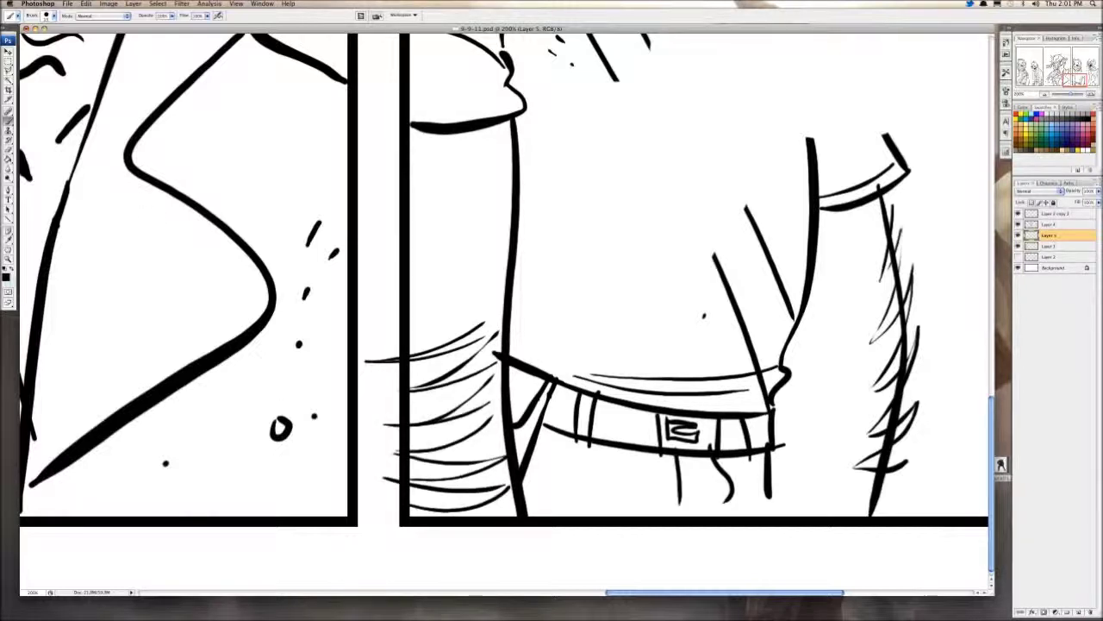
key("e")
left_click_drag(379, 351, 379, 480)
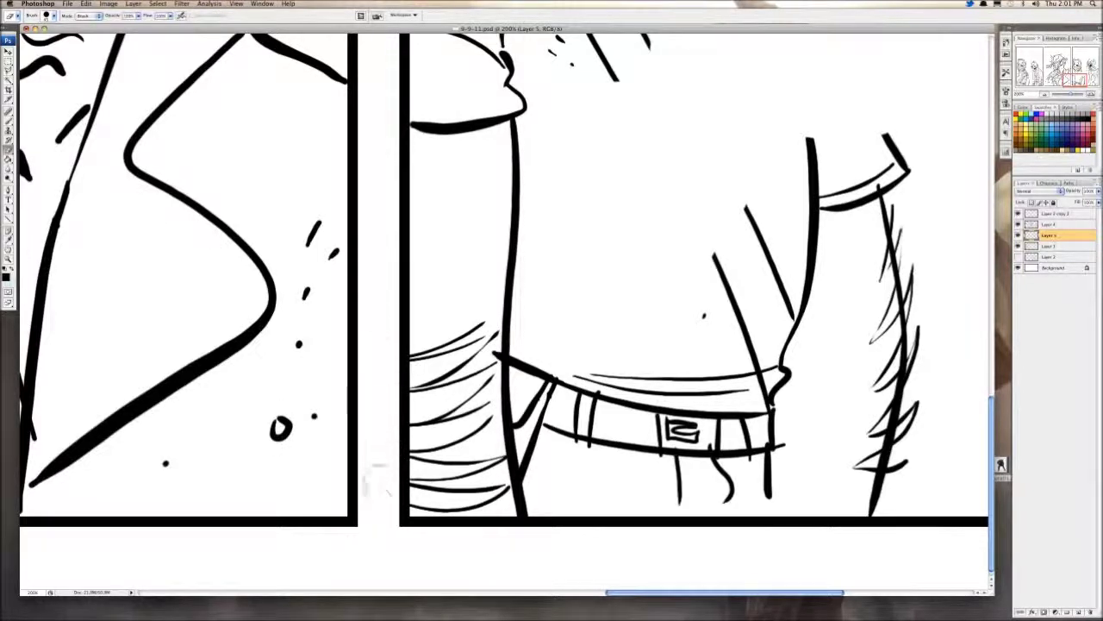
Step: Ink a second line along the sleeve cuff, extend both chest strap lines to the waist, and add the belly curve
left_click_drag(412, 250, 338, 409)
left_click(8, 121)
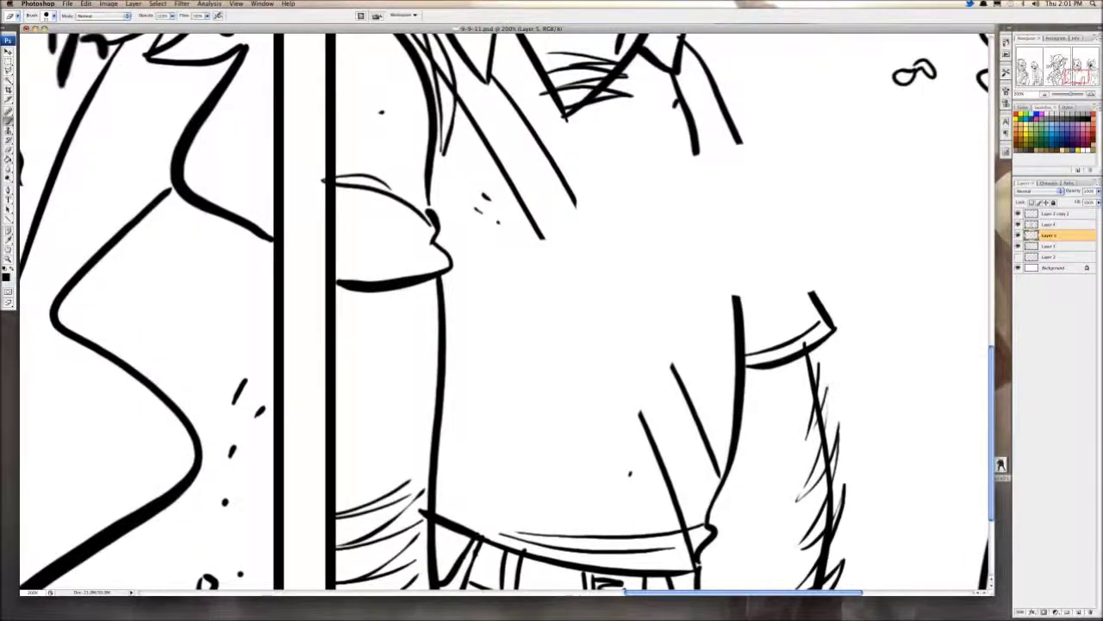
left_click_drag(451, 267, 305, 274)
scroll(518, 261, "down", 1)
scroll(517, 260, "right", 4)
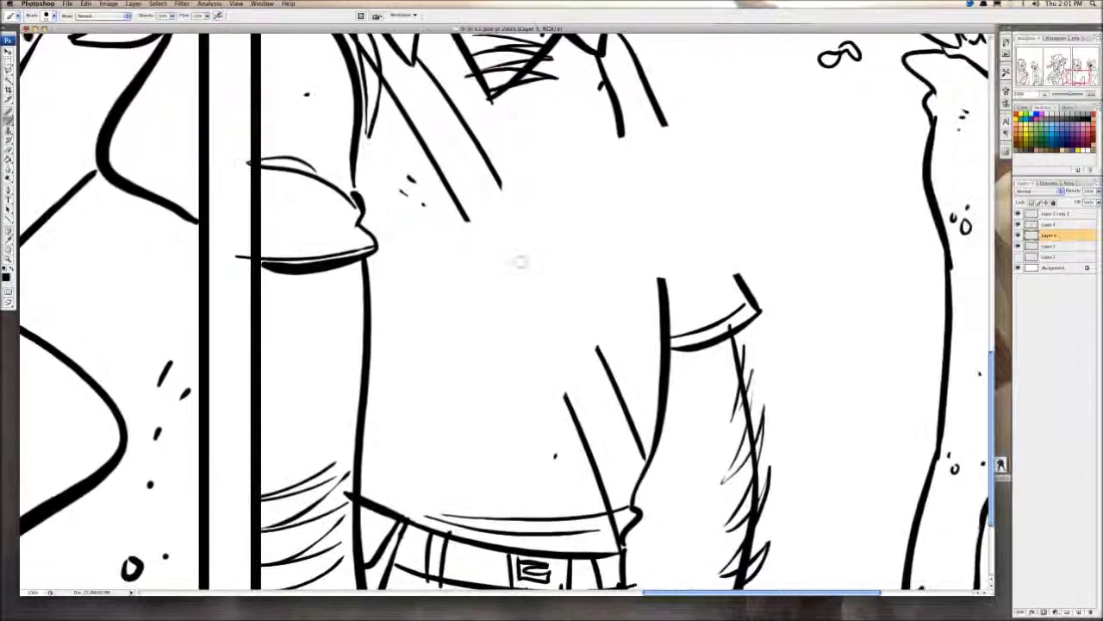
left_click_drag(458, 209, 617, 502)
mouse_move(509, 201)
left_mouse_down()
mouse_move(597, 332)
mouse_move(642, 456)
left_mouse_up()
mouse_move(370, 338)
left_mouse_down()
mouse_move(442, 384)
mouse_move(569, 411)
left_mouse_up()
left_click_drag(635, 372, 593, 472)
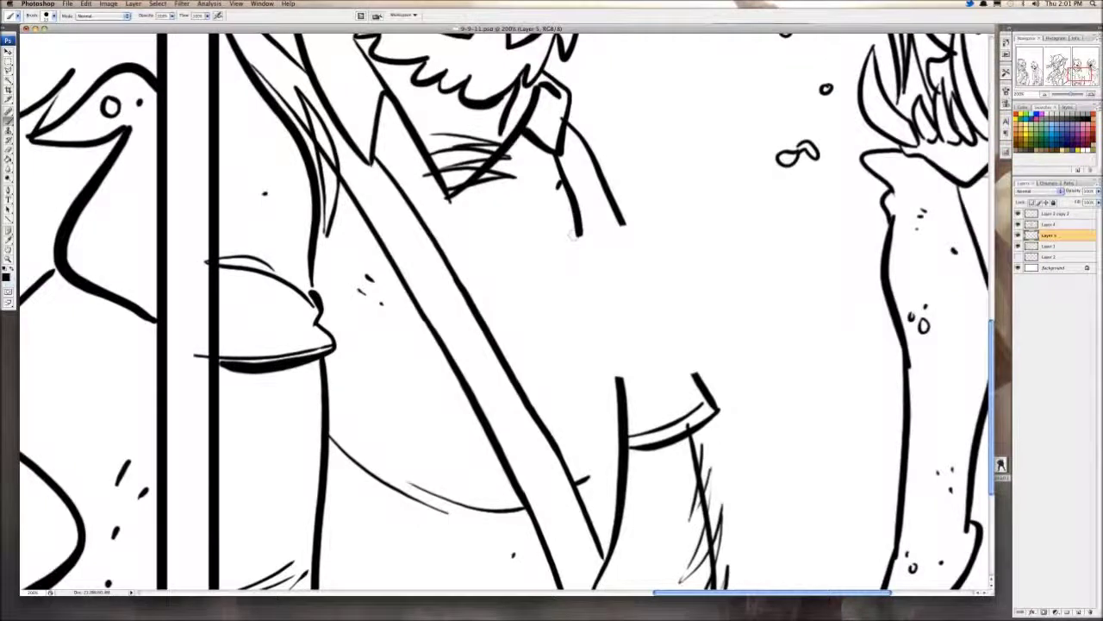
Step: Ink the missing side of the man's shirt and the outer edge of his far sleeve, with a small fold line
left_click_drag(576, 231, 619, 376)
left_click_drag(618, 215, 704, 384)
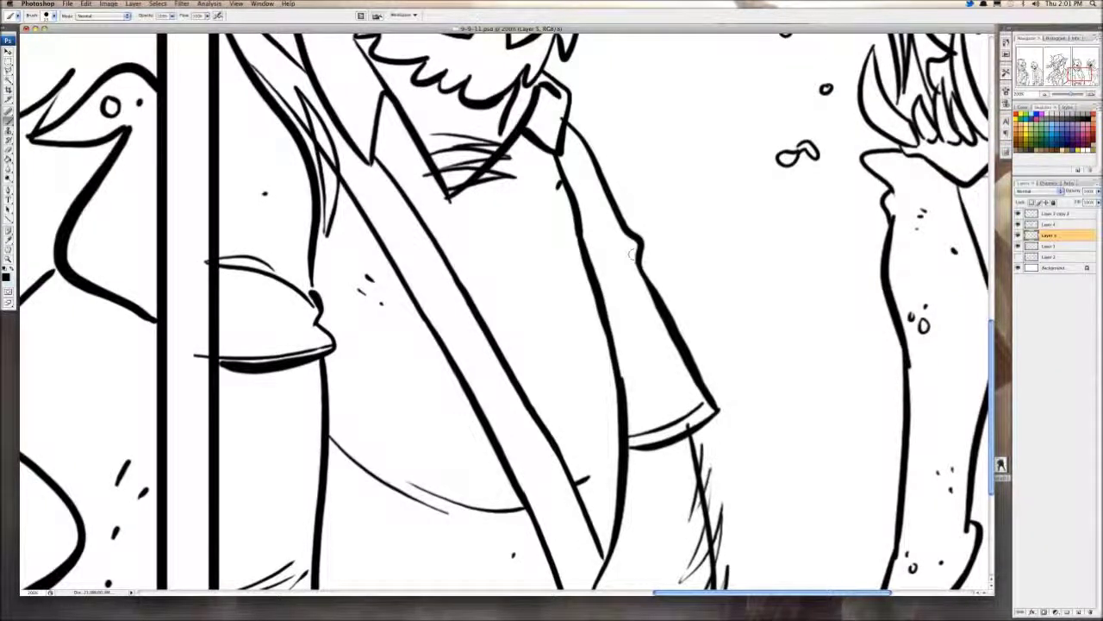
left_click_drag(627, 250, 593, 255)
left_click_drag(561, 483, 569, 276)
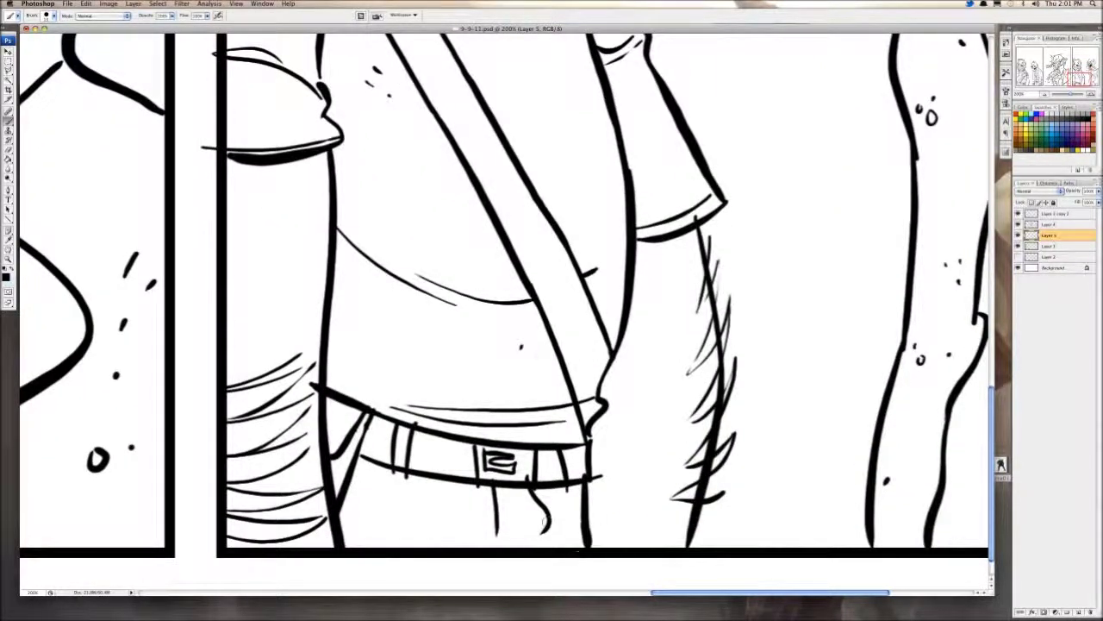
mouse_move(376, 486)
left_mouse_down()
mouse_move(522, 513)
mouse_move(564, 489)
left_mouse_up()
Step: Erase the man's eyes, eyebrows and open mouth from the copied face
left_click_drag(551, 259, 529, 538)
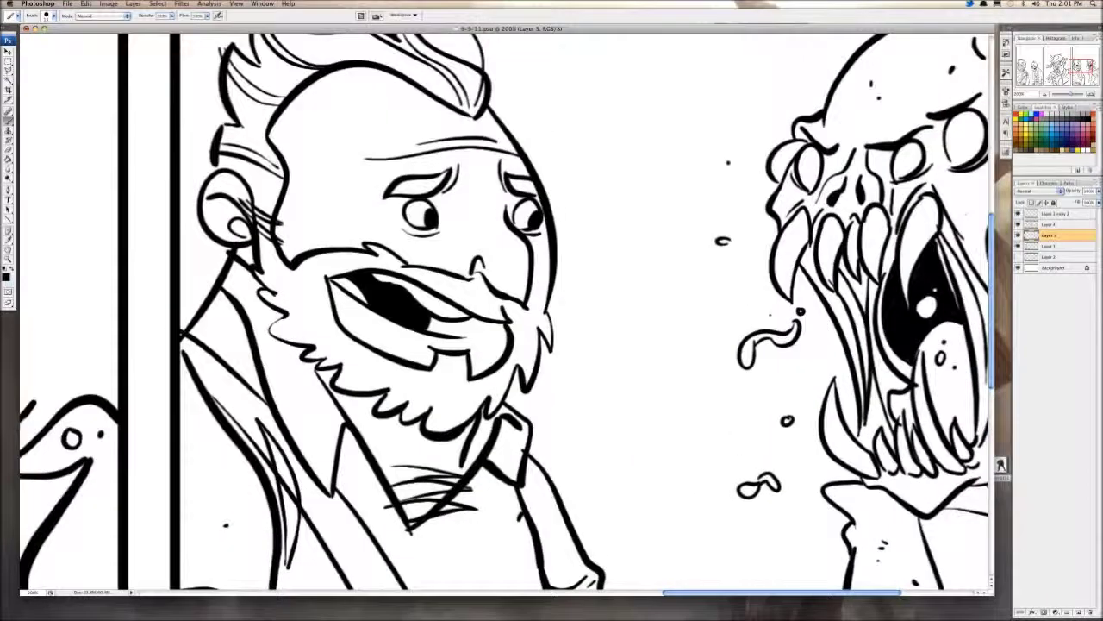
key("e")
mouse_move(420, 217)
left_mouse_down()
mouse_move(431, 209)
mouse_move(416, 188)
mouse_move(455, 172)
left_mouse_up()
key("bracketleft")
key("bracketleft")
mouse_move(520, 218)
left_mouse_down()
mouse_move(534, 217)
mouse_move(523, 217)
mouse_move(531, 226)
mouse_move(519, 183)
mouse_move(500, 167)
left_mouse_up()
mouse_move(343, 274)
left_mouse_down()
mouse_move(405, 314)
mouse_move(466, 326)
mouse_move(500, 317)
mouse_move(366, 271)
mouse_move(379, 297)
mouse_move(411, 283)
left_mouse_up()
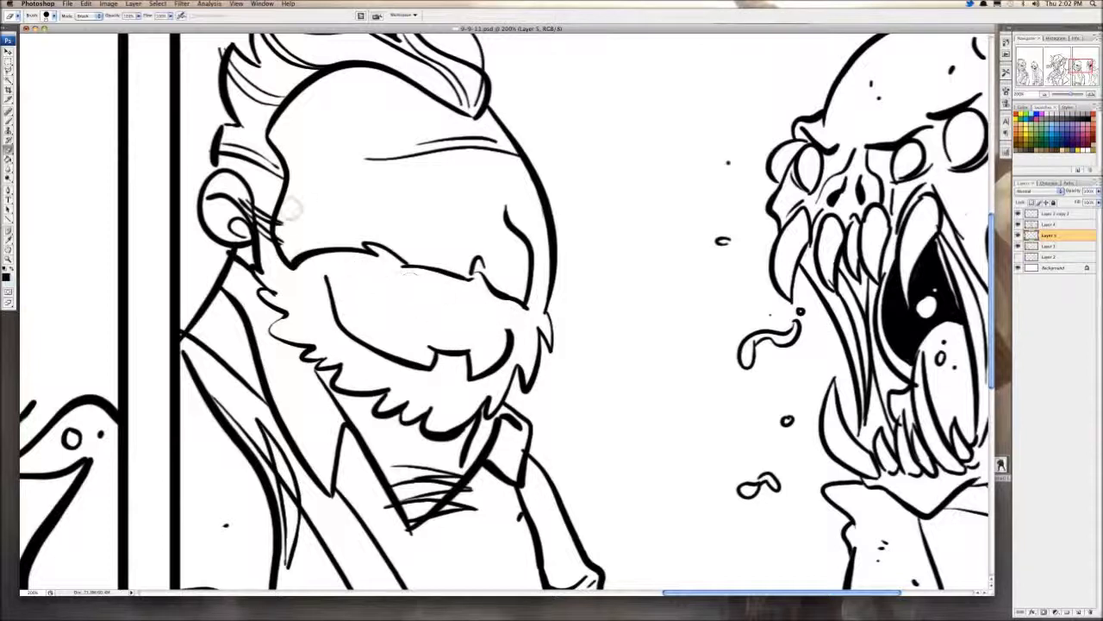
Step: Ink round eyes with pupils turned toward the zombie and lines beneath them, and erase the old forehead wrinkles
key("b")
left_click_drag(447, 179, 453, 200)
key("super+z")
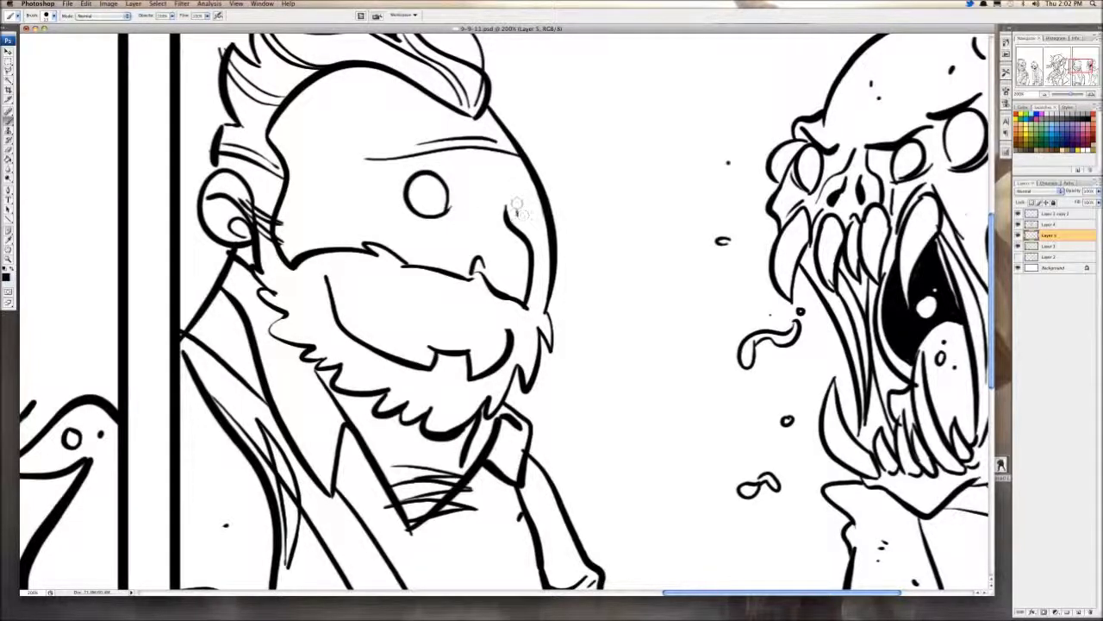
mouse_move(517, 212)
left_mouse_down()
mouse_move(541, 216)
mouse_move(517, 216)
left_mouse_up()
key("super+z")
key("super+z")
key("super+z")
key("super+z")
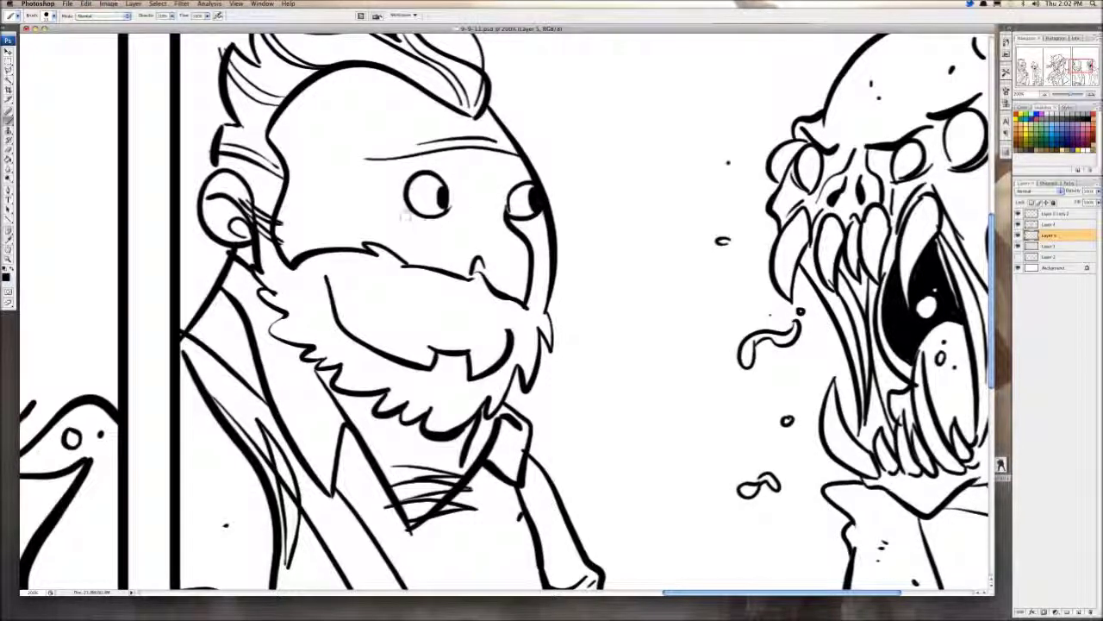
mouse_move(350, 157)
left_mouse_down()
mouse_move(359, 186)
mouse_move(503, 171)
mouse_move(517, 190)
left_mouse_up()
left_click(9, 149)
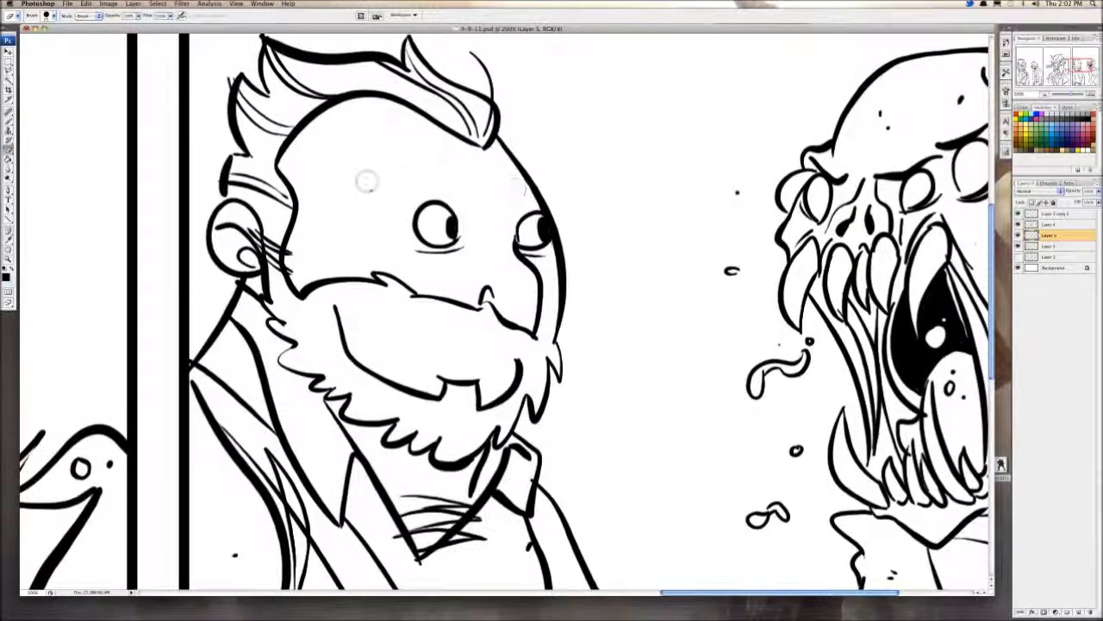
Step: Ink a worried mouth within the beard, with a curved upper lip line and a crease at the corner
key("b")
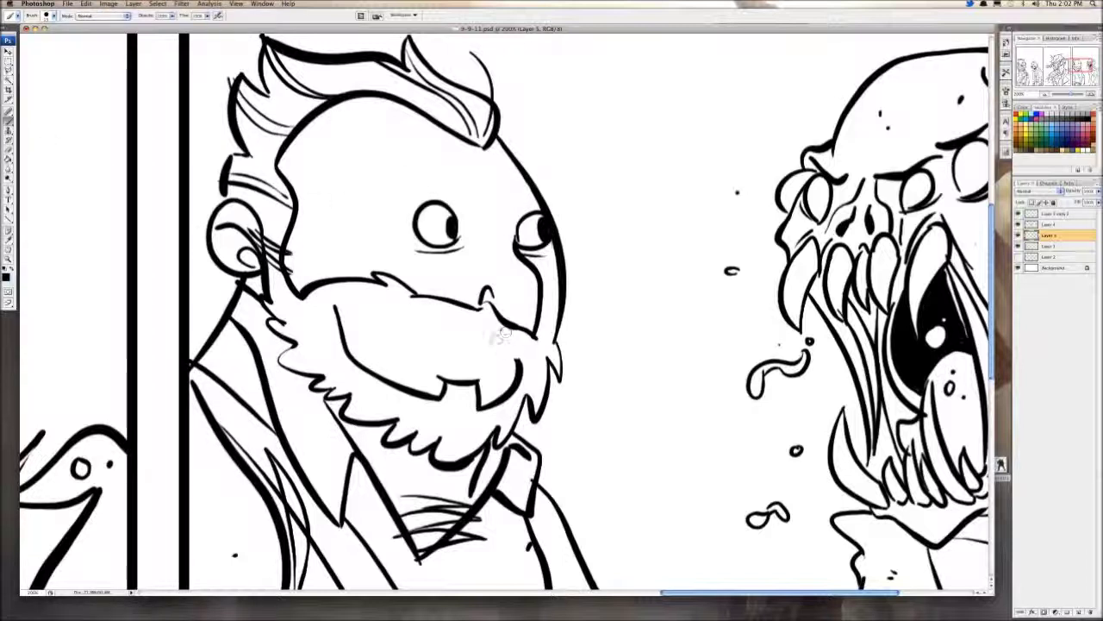
left_click_drag(500, 332, 502, 370)
mouse_move(461, 346)
left_mouse_down()
mouse_move(502, 370)
mouse_move(412, 317)
left_mouse_up()
key("super+z")
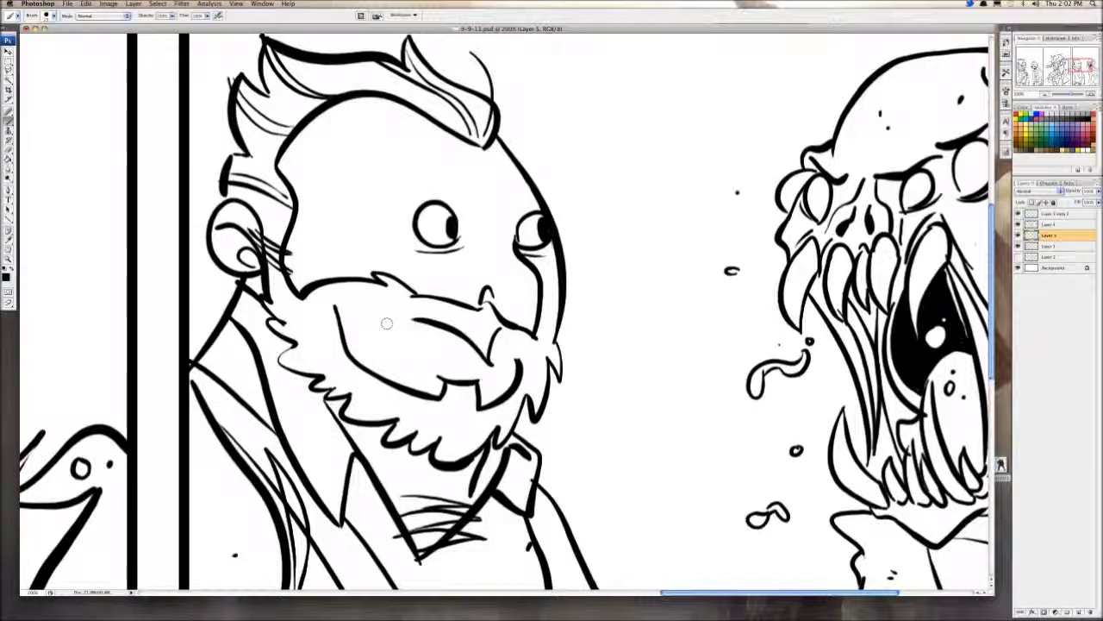
mouse_move(334, 307)
left_mouse_down()
mouse_move(436, 321)
mouse_move(331, 317)
left_mouse_up()
key("super+z")
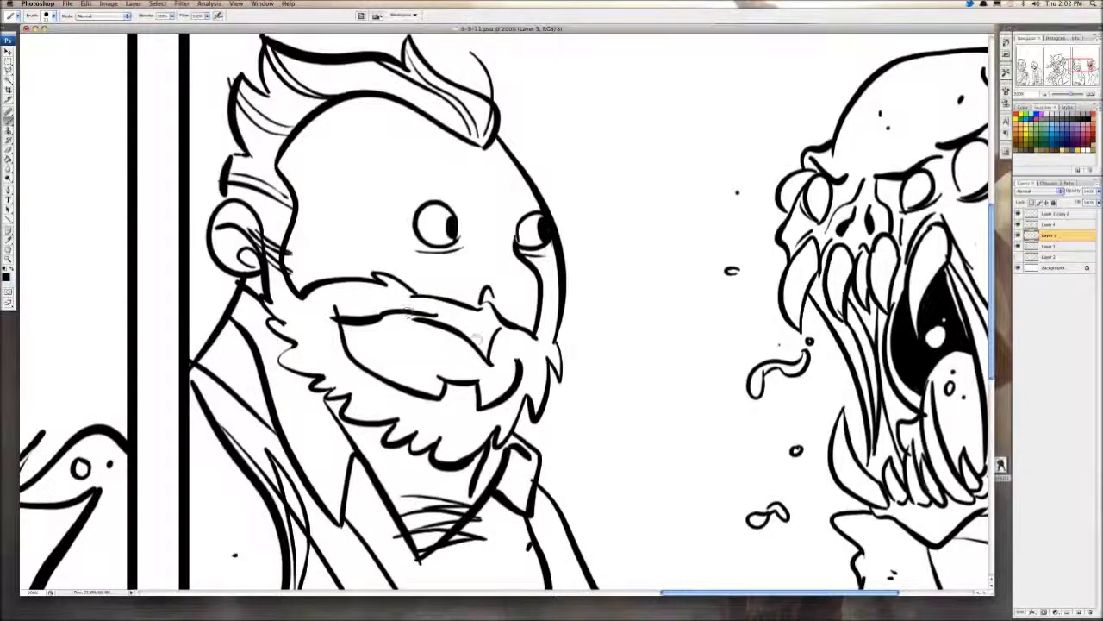
Step: Ink worried, slanting eyebrows above the man's two eyes
scroll(431, 293, "up", 3)
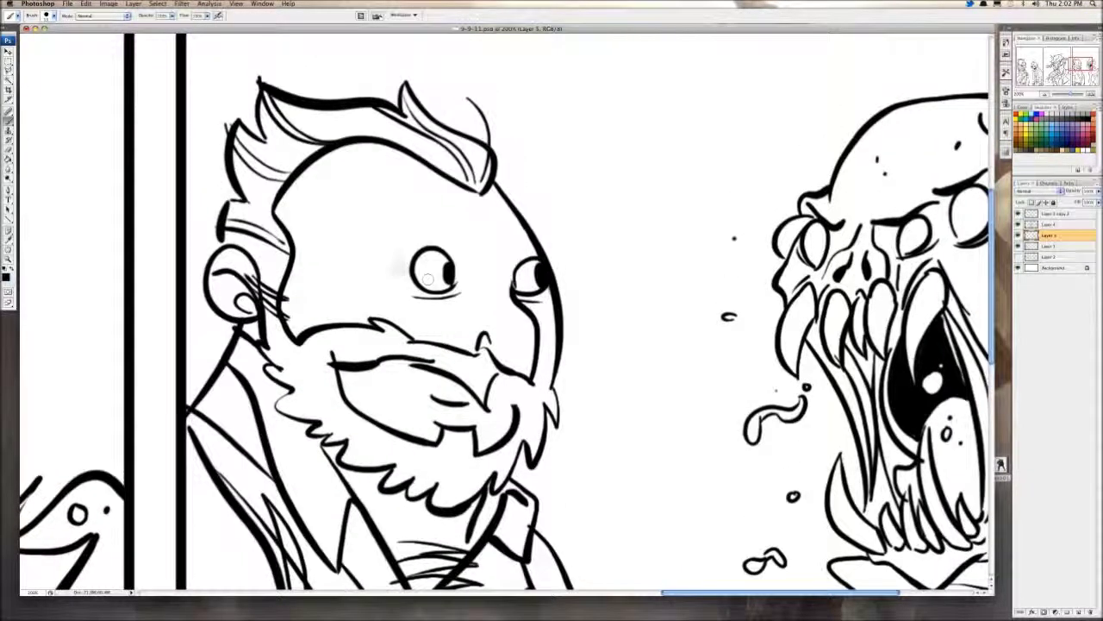
left_click_drag(395, 244, 480, 246)
key("super+z")
left_click_drag(388, 247, 464, 231)
mouse_move(387, 244)
left_mouse_down()
mouse_move(469, 217)
mouse_move(521, 243)
mouse_move(503, 250)
left_mouse_up()
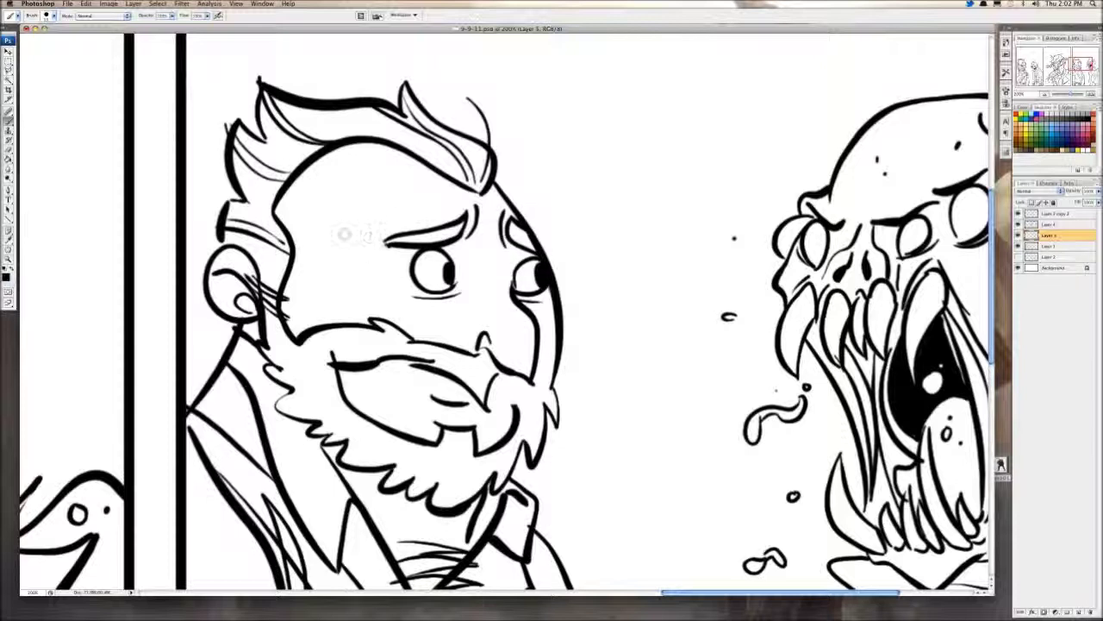
Step: Ink thin forehead wrinkles above the man's eyebrows
left_click_drag(367, 224, 476, 208)
key("super+z")
left_click_drag(374, 219, 517, 209)
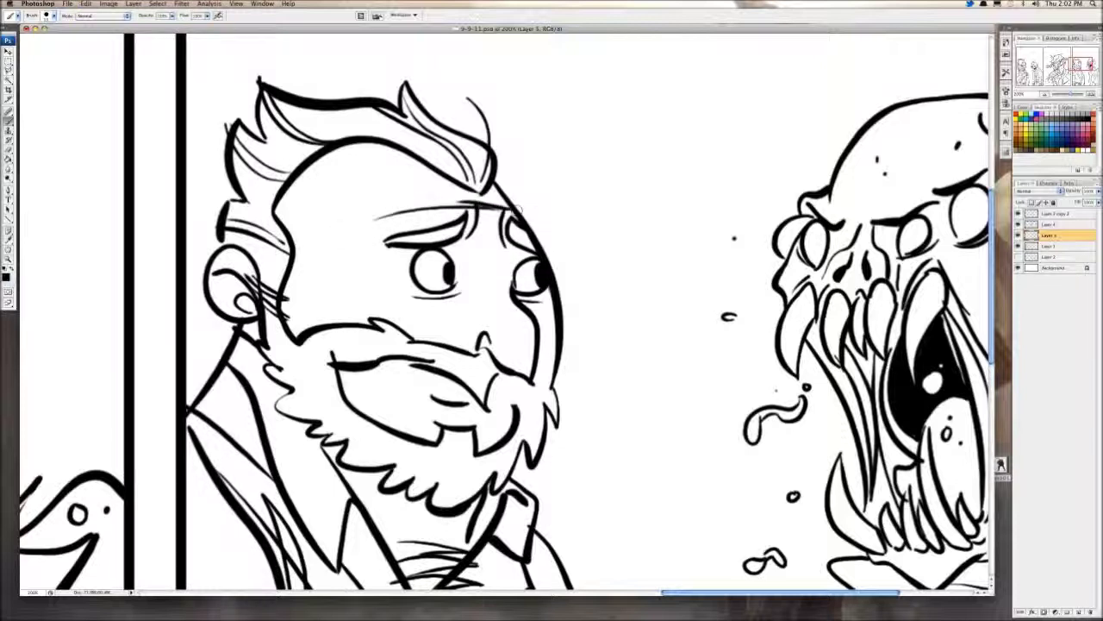
key("super+z")
left_click_drag(419, 206, 496, 202)
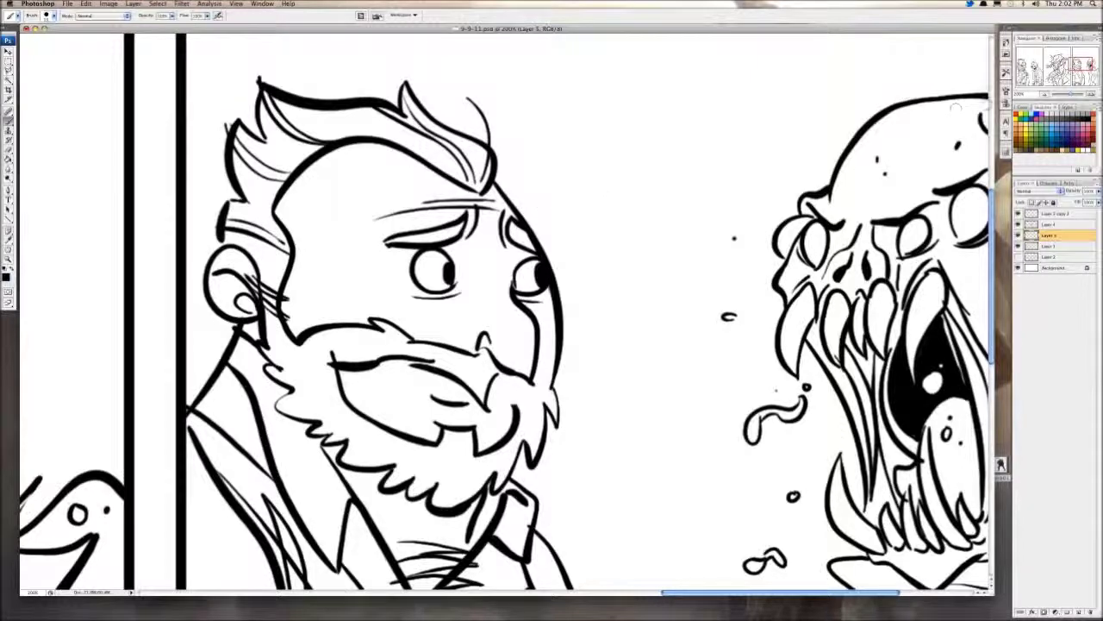
Step: Review the whole three-panel strip with the redrawn man in the third panel
key("super+minus")
key("super+minus")
key("super+minus")
key("super+minus")
key("super+minus")
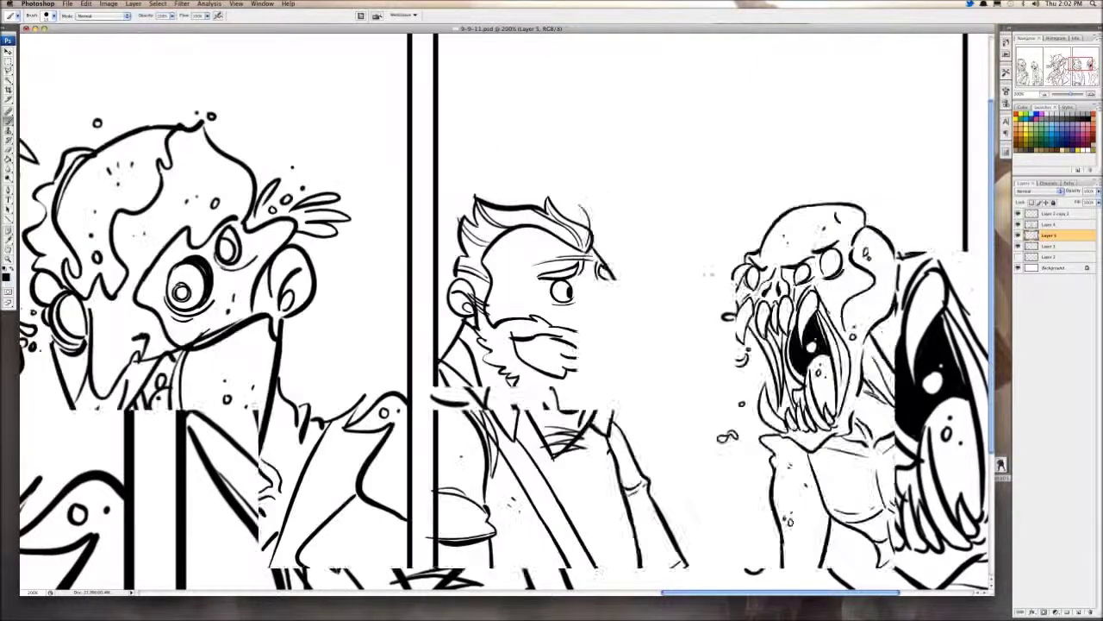
key("super+minus")
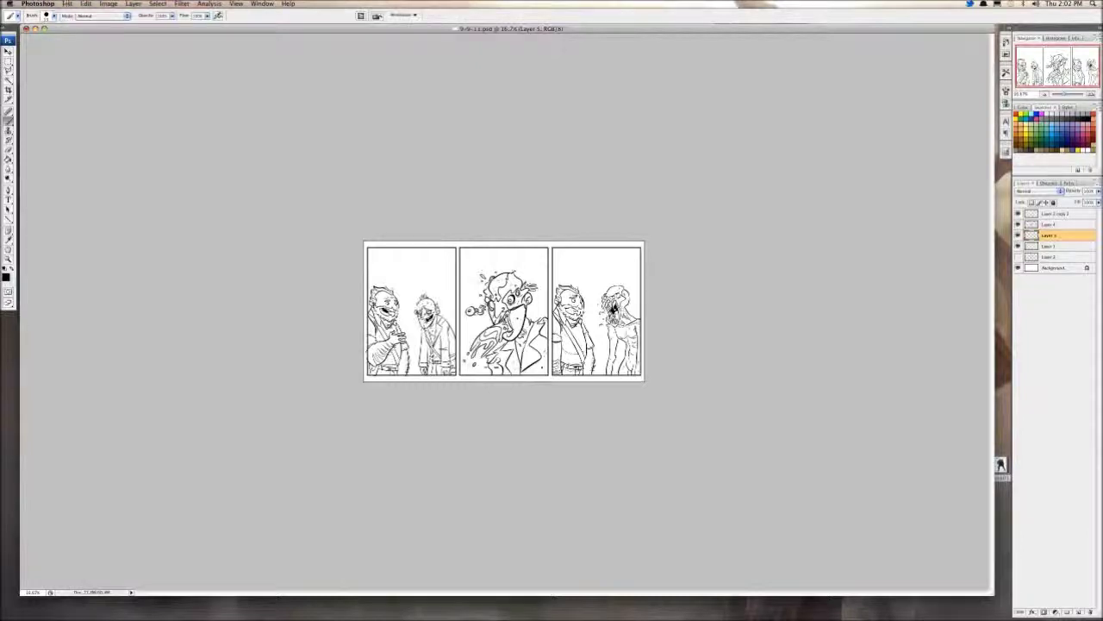
Step: Merge the three visible line-art layers beneath the topmost layer into a single layer
left_click(1050, 224)
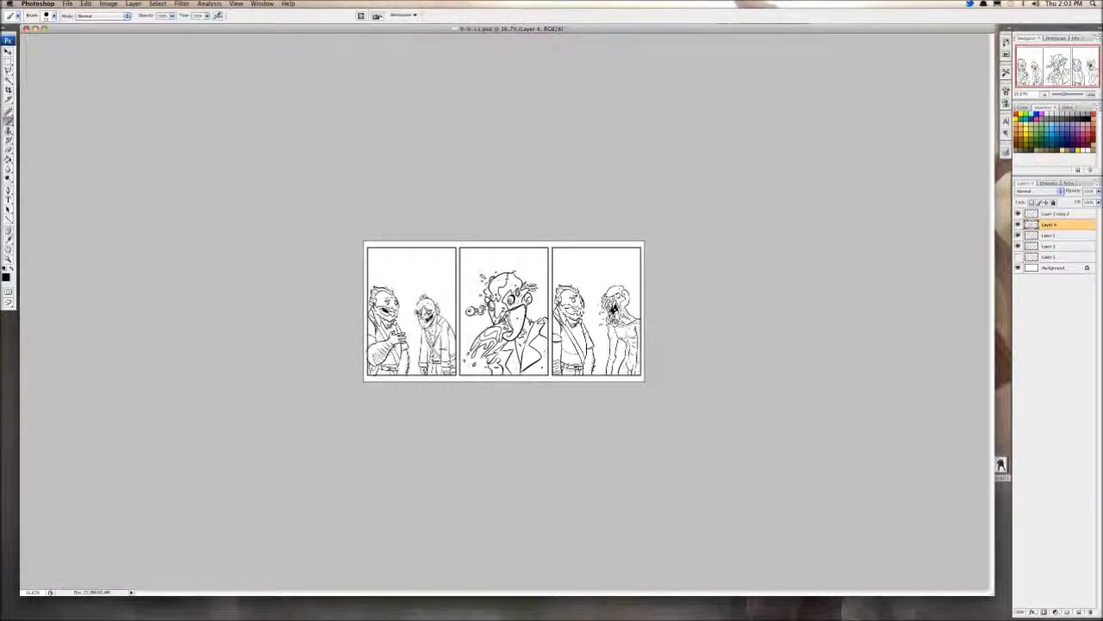
left_click(1050, 257, "shift")
left_click(1050, 257)
left_click(1050, 246)
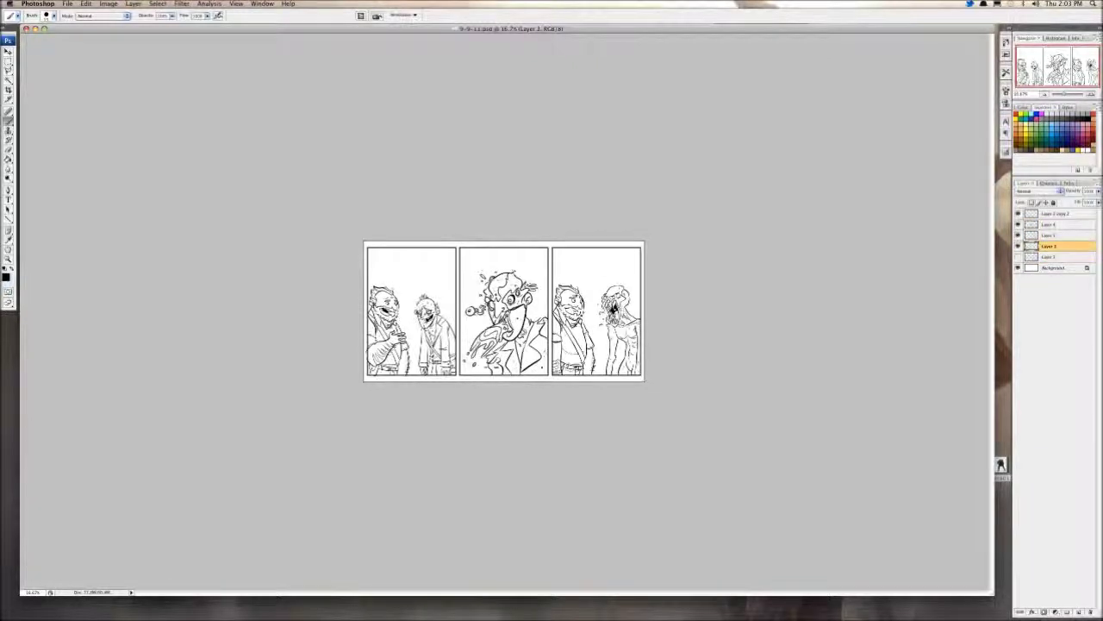
left_click(1050, 225, "shift")
left_click(133, 4)
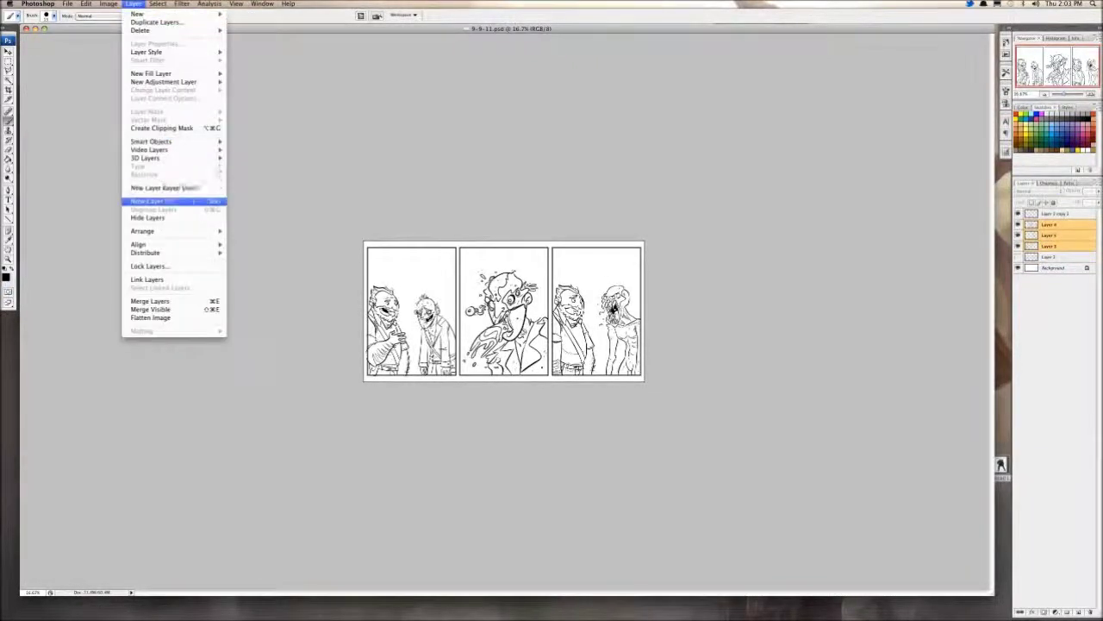
left_click(211, 301)
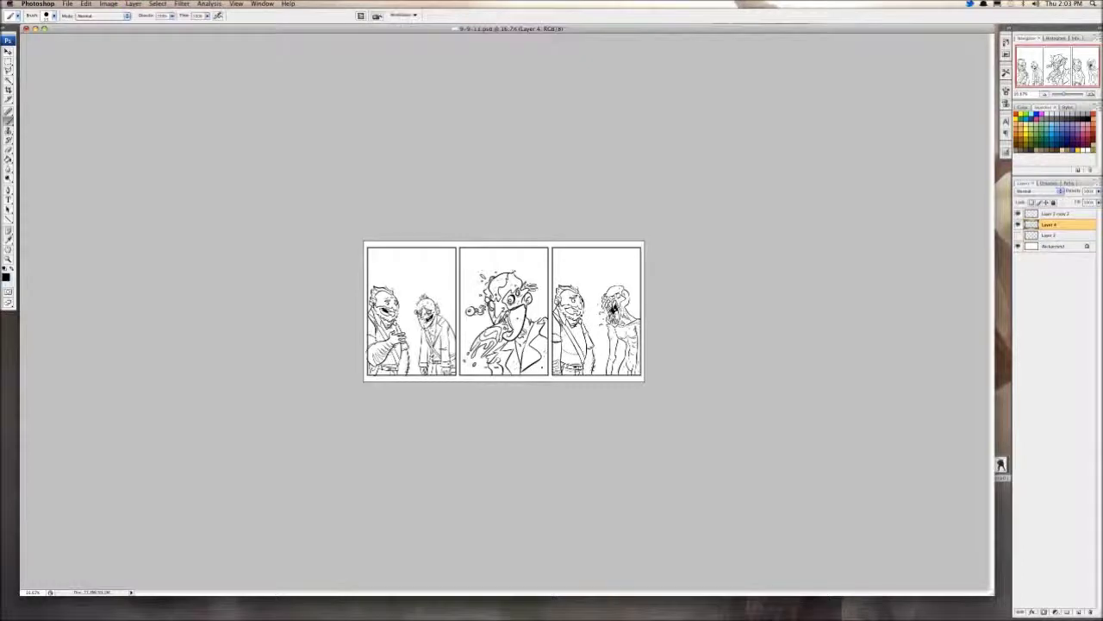
Step: Delete the hidden layer beneath the merged line art and add a new empty layer directly above the background
right_click(1050, 235)
left_click(1048, 261)
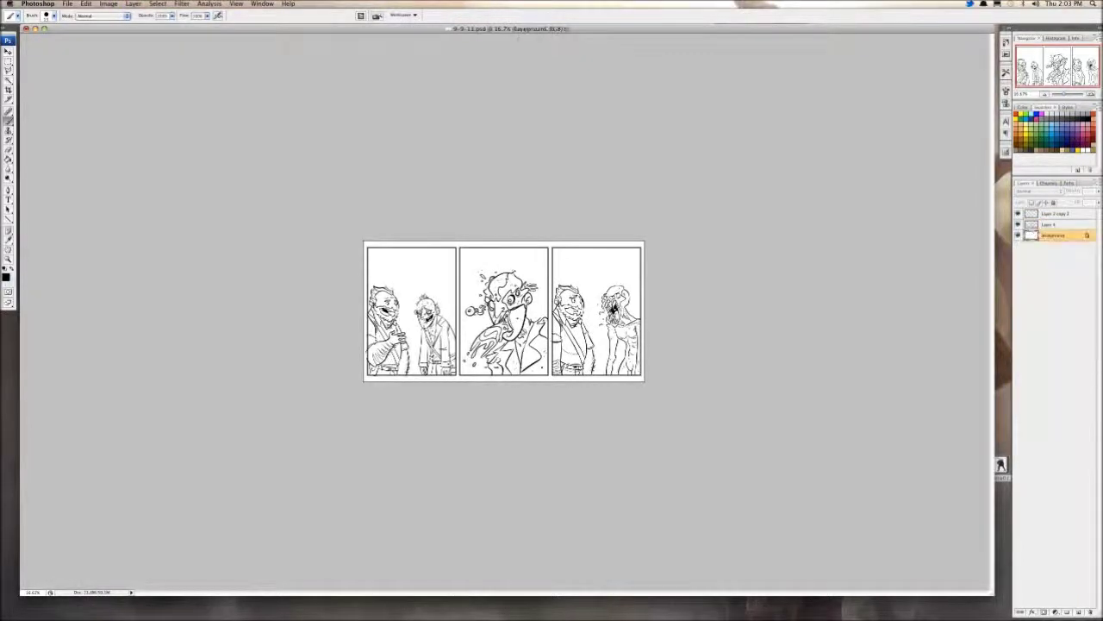
left_click(133, 4)
mouse_move(153, 15)
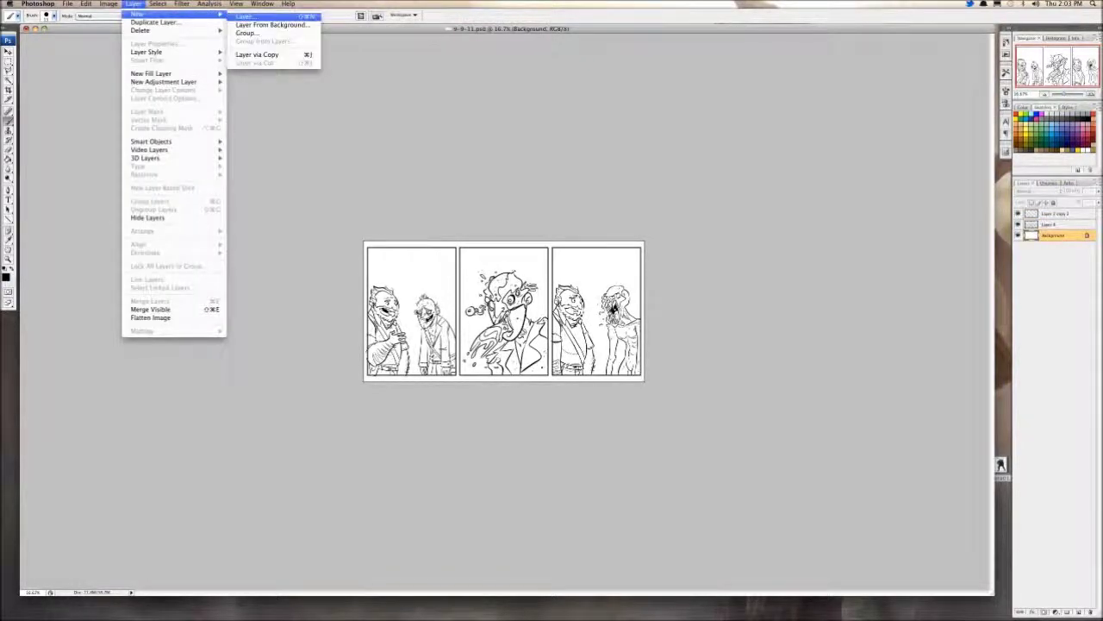
left_click(250, 15)
key("Return")
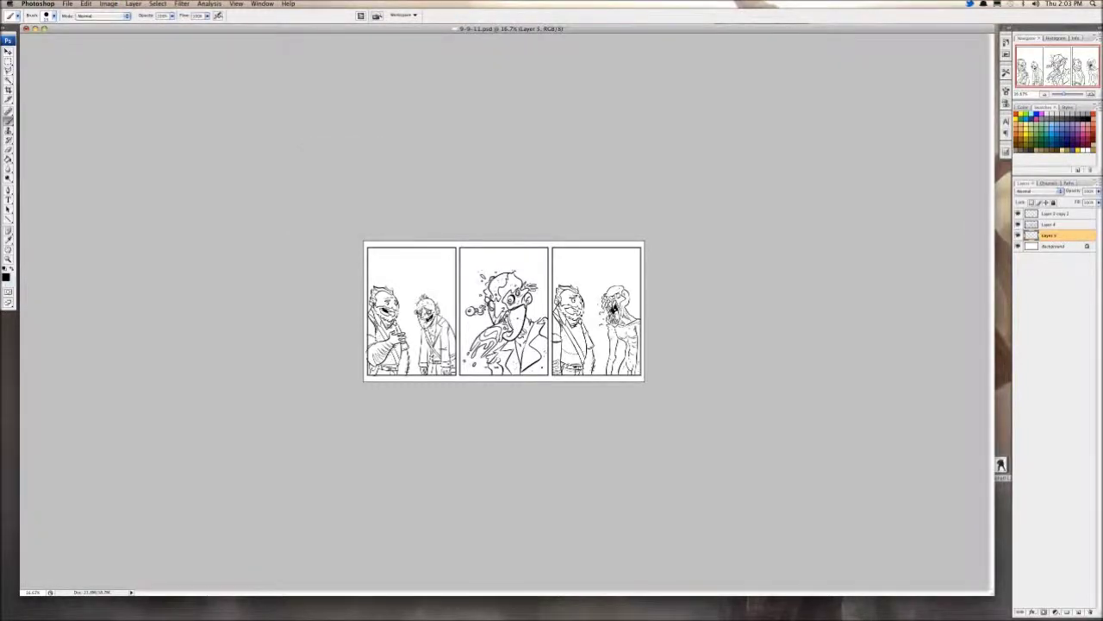
Step: Save the comic strip document
left_click(68, 3)
left_click(76, 98)
key("super+Tab")
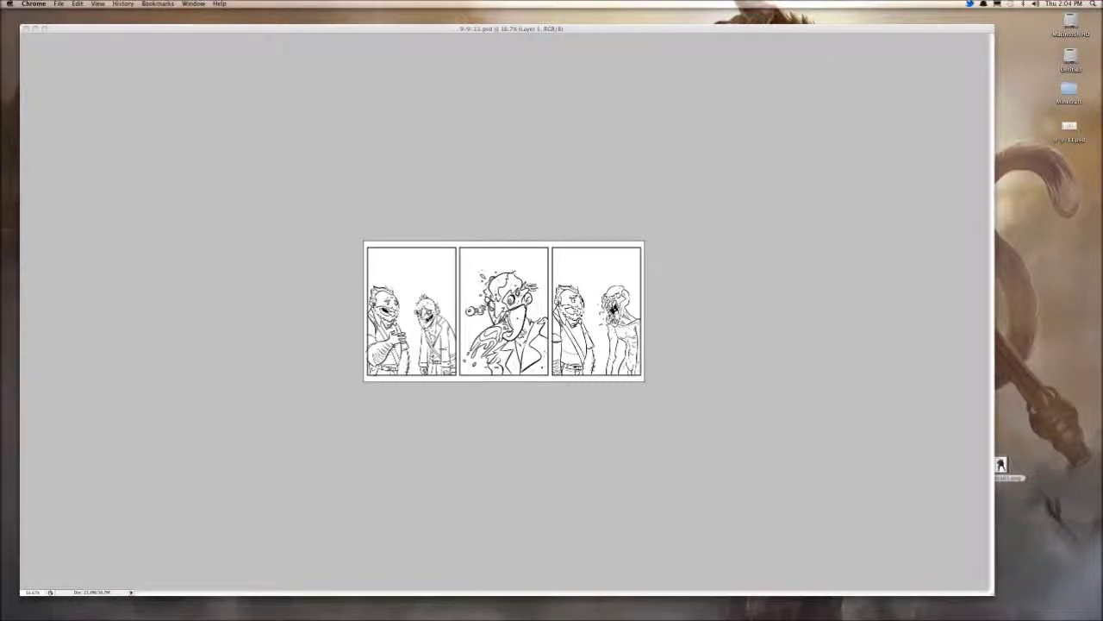
key("super+Tab")
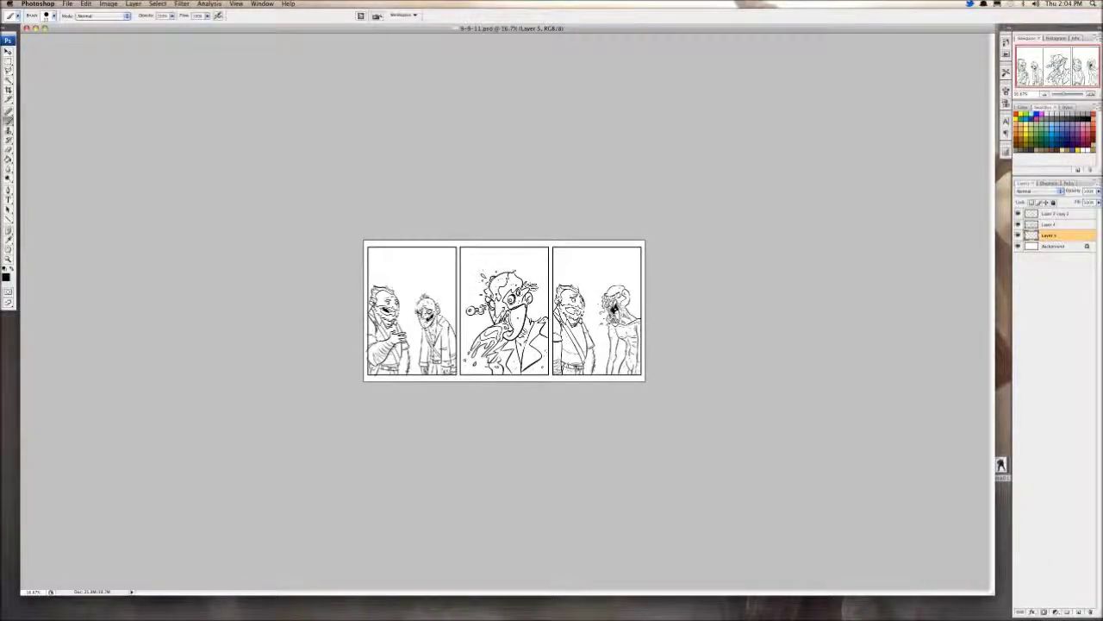
Step: Check the merged line-art layer's visibility, change its blending mode, and make the new layer beneath it active
left_click(1018, 224)
left_click(1018, 225)
left_click(1050, 224)
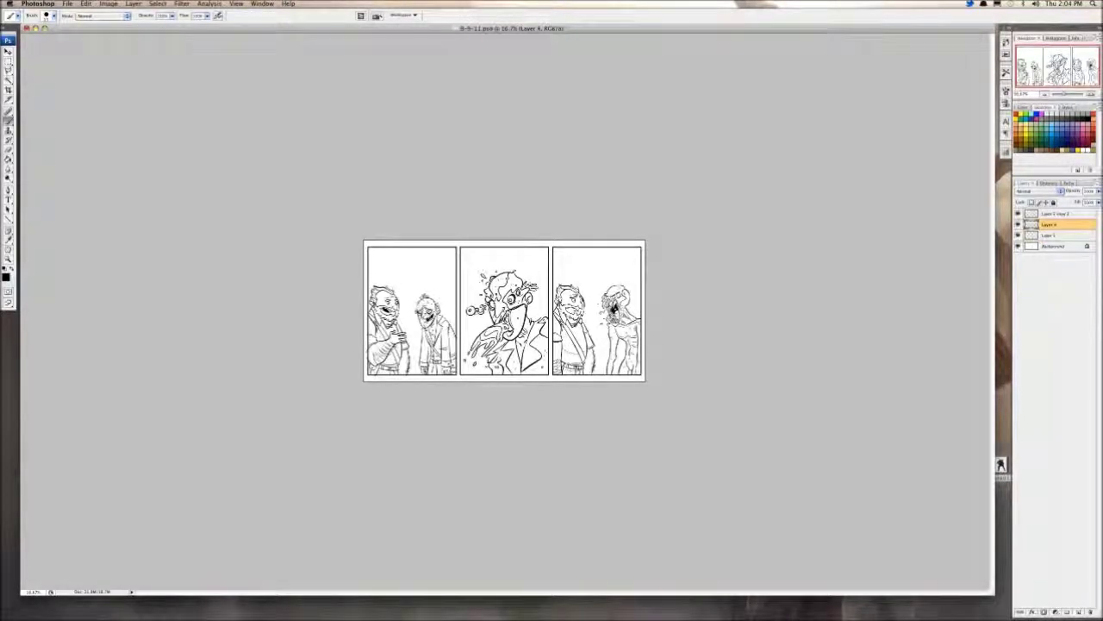
left_click(1040, 191)
left_click(1034, 213)
left_click(1060, 235)
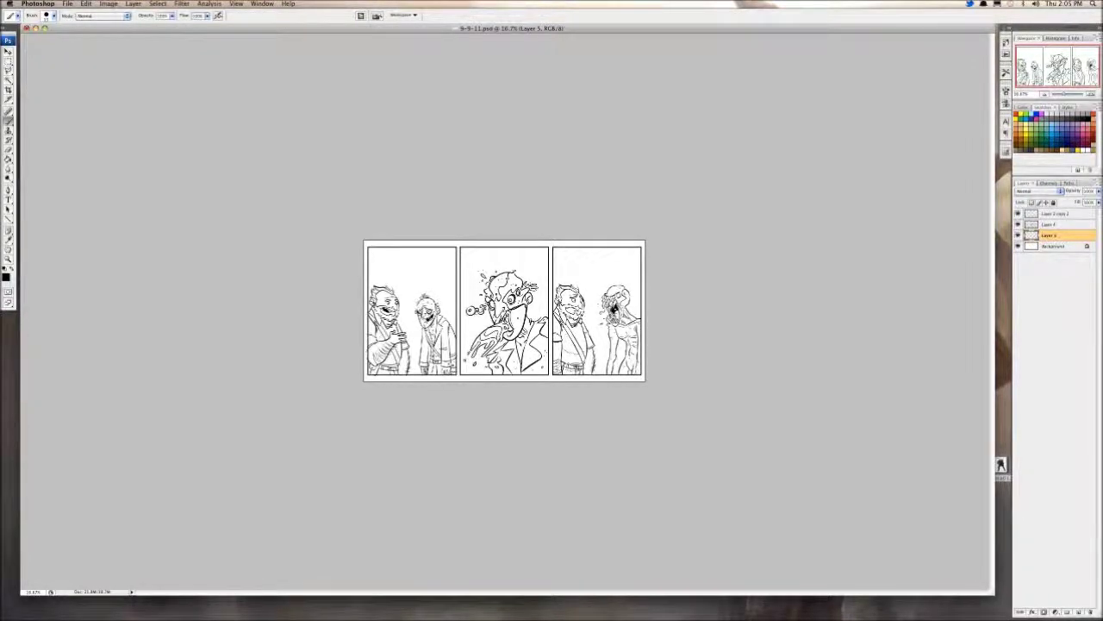
Step: Switch to Chrome to view the Penny Arcade comic "The Other Side", close the page and return to Photoshop
key("super+Tab")
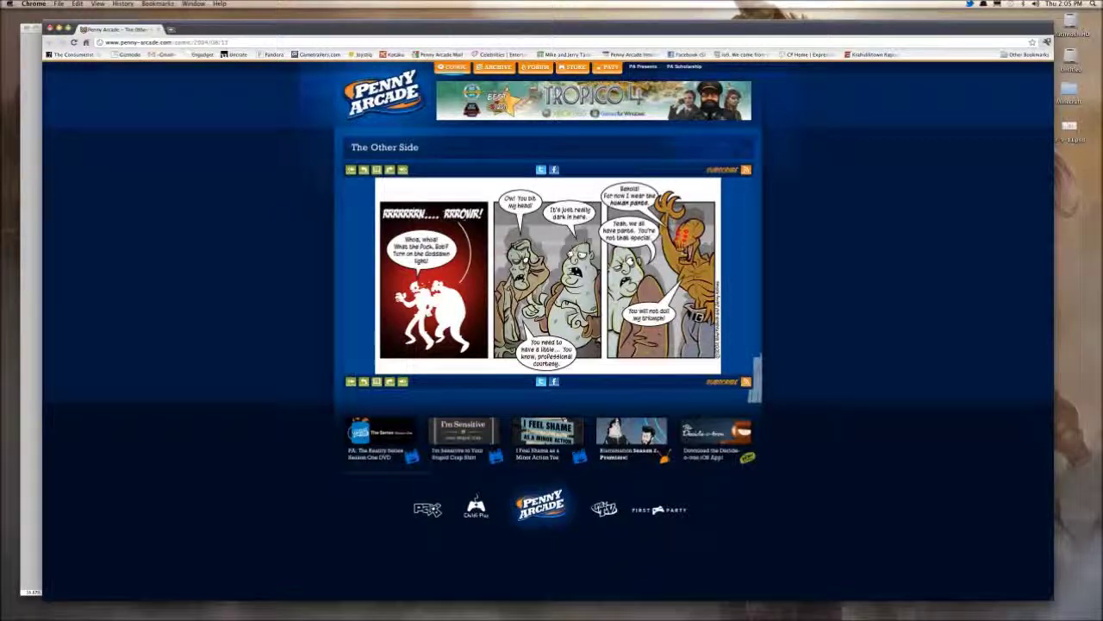
key("super+w")
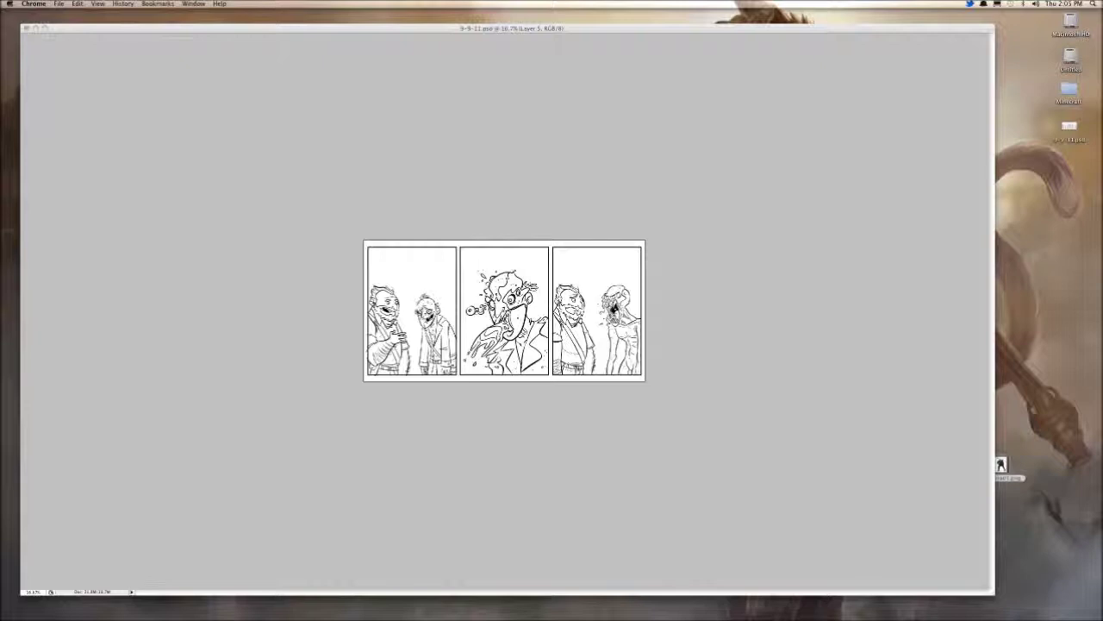
key("super+Tab")
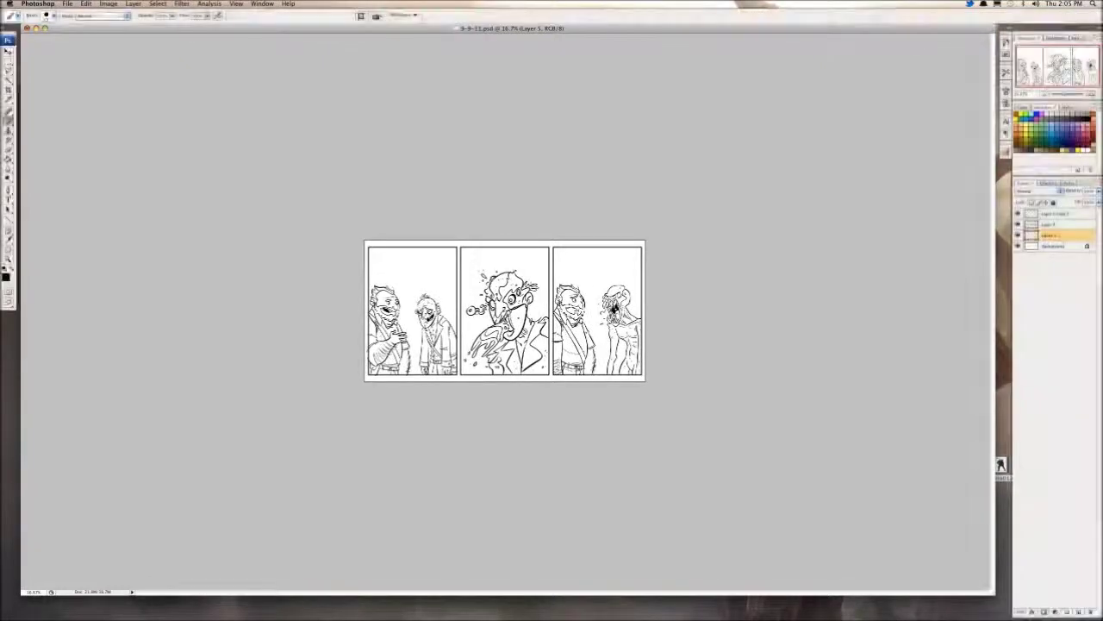
Step: Examine the line art of the bearded man and the thin, balding man in the first panel up close
key("super+plus")
key("super+equal")
key("super+equal")
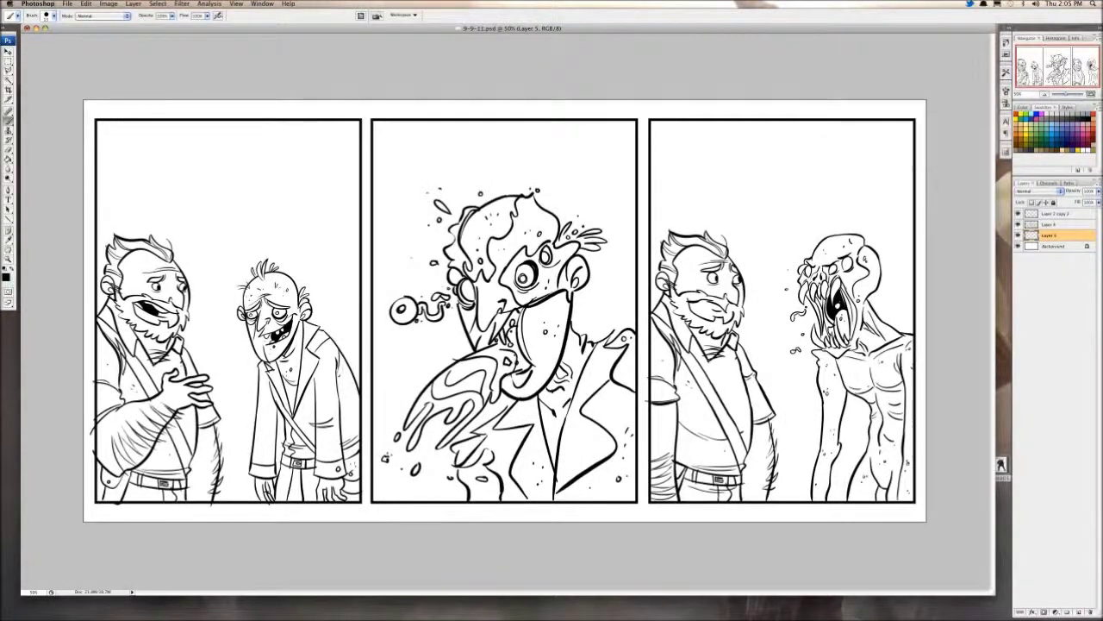
key("super+equal")
scroll(509, 311, "left", 3)
key("super+equal")
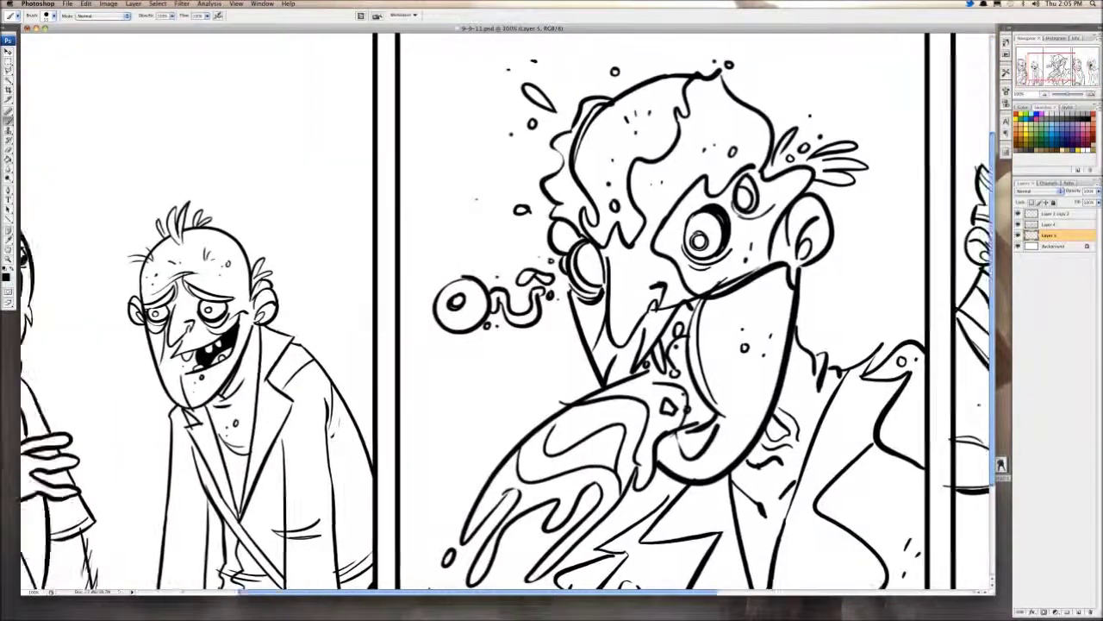
scroll(508, 311, "left", 4)
scroll(508, 311, "down", 2)
key("super+equal")
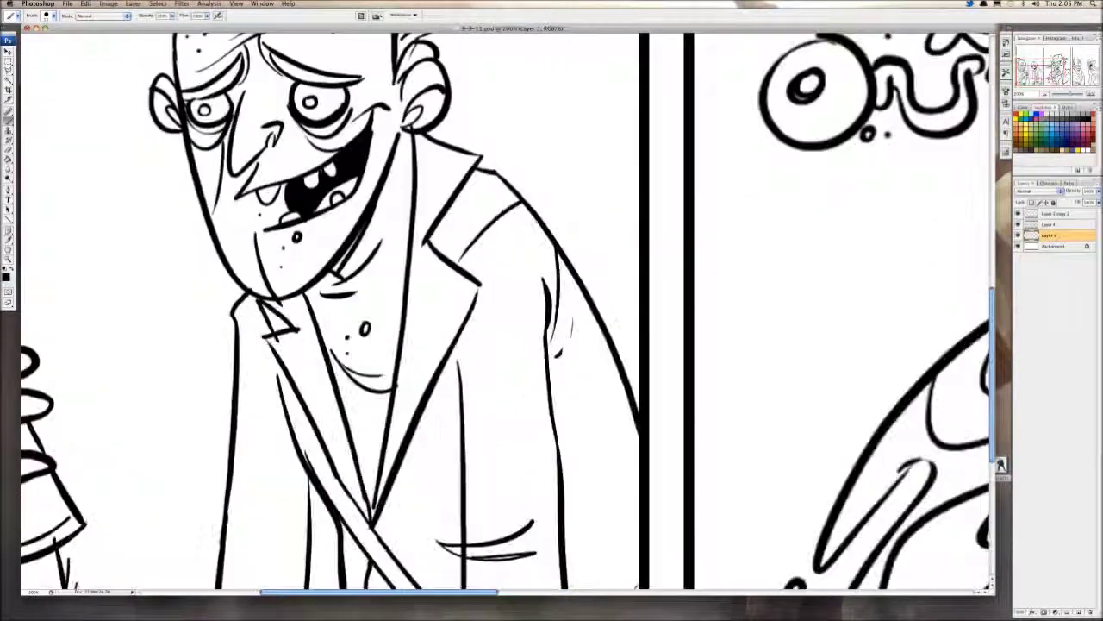
scroll(509, 310, "left", 6)
scroll(508, 310, "up", 2)
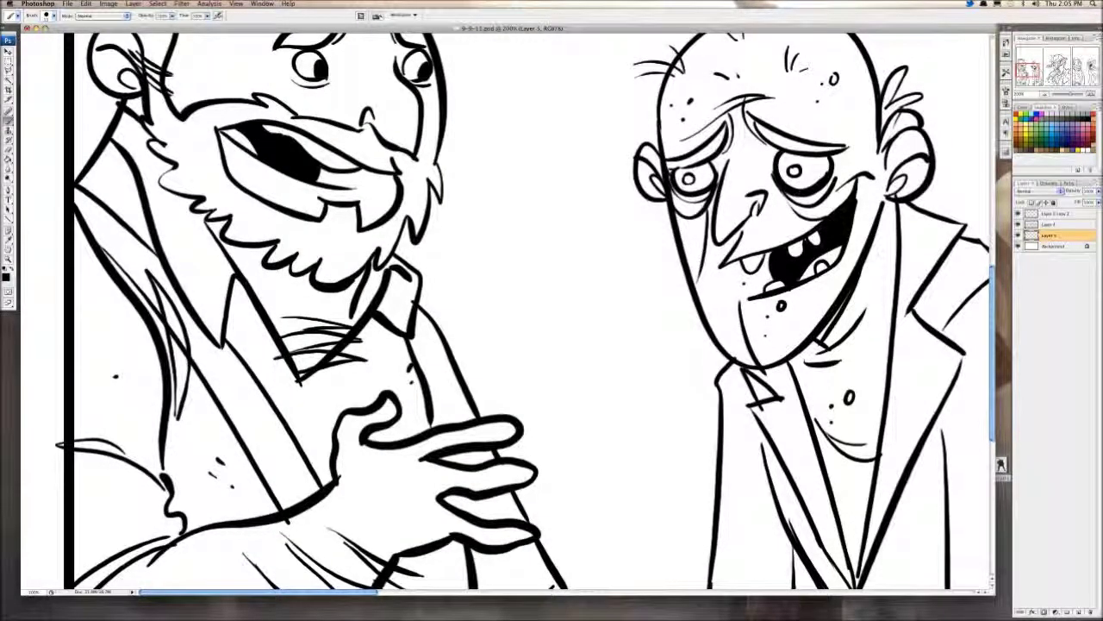
key("super+Tab")
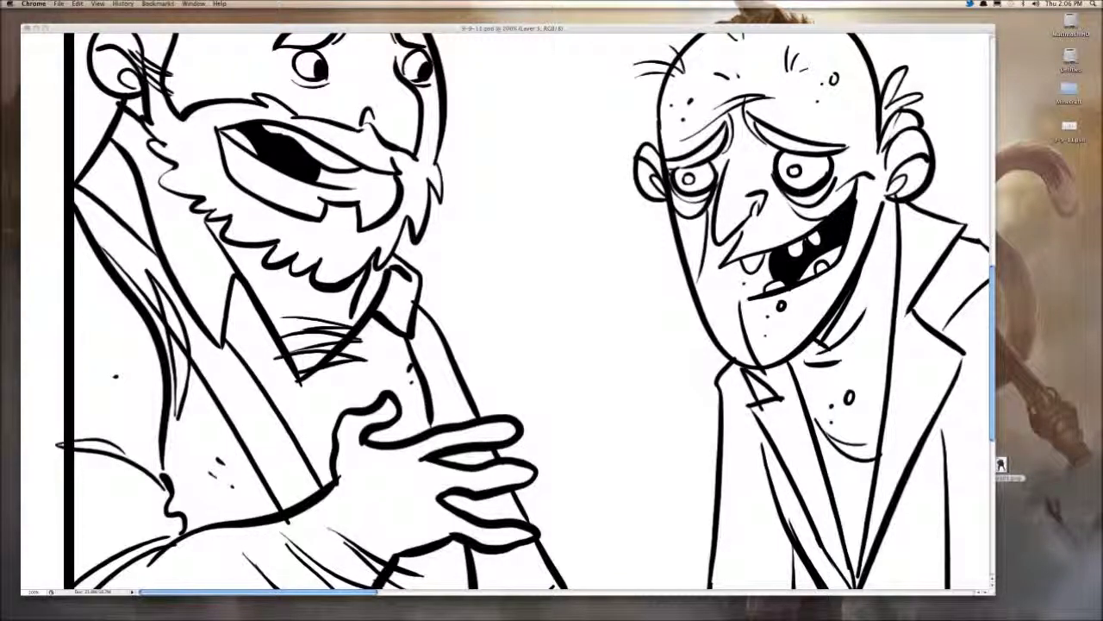
scroll(506, 310, "up", 3)
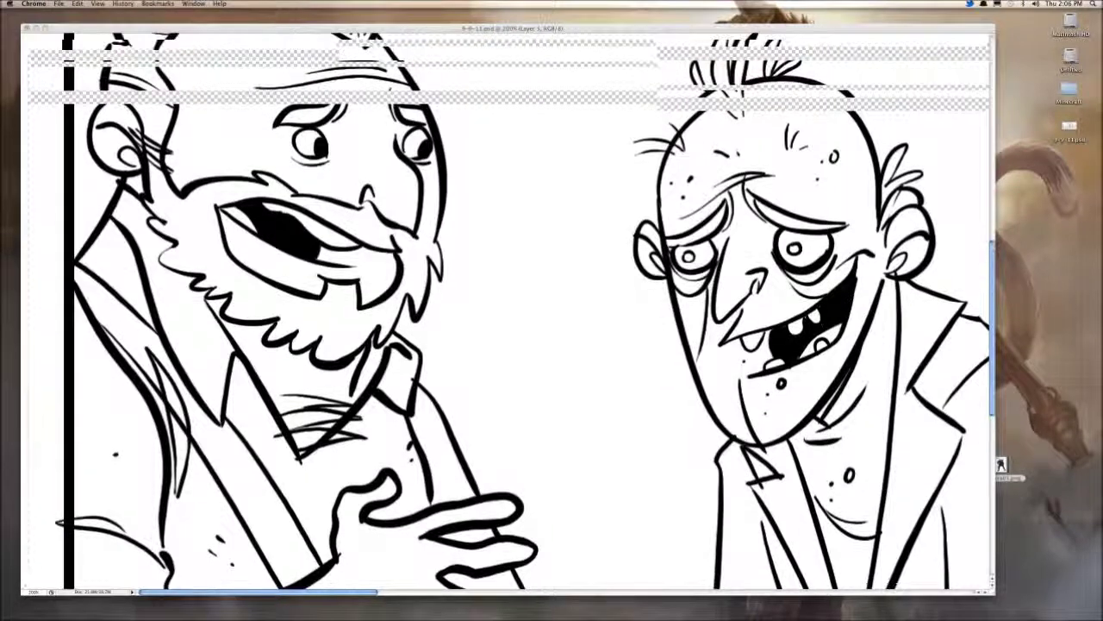
key("super+Tab")
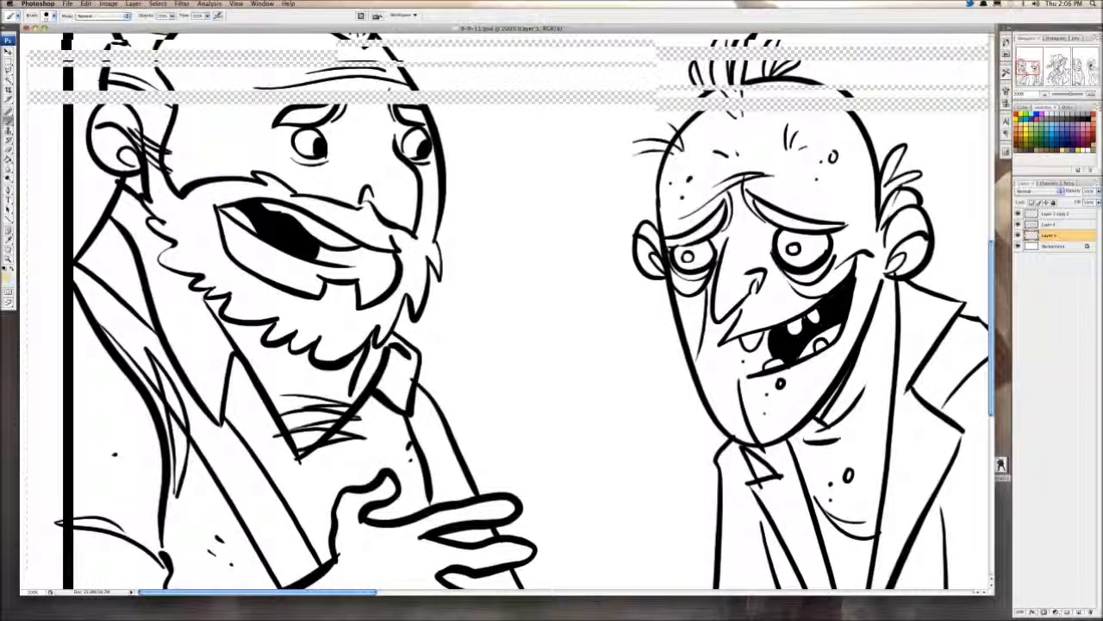
Step: Try to fill the first panel's bearded man with tan on the new layer using the Paint Bucket
key("e")
key("g")
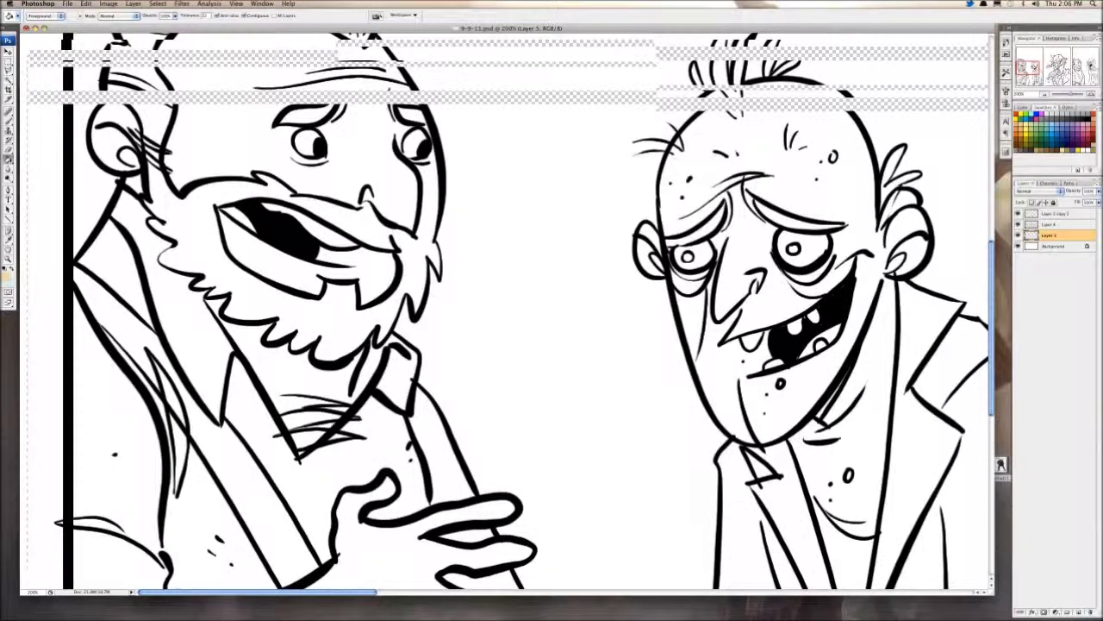
key("super+minus")
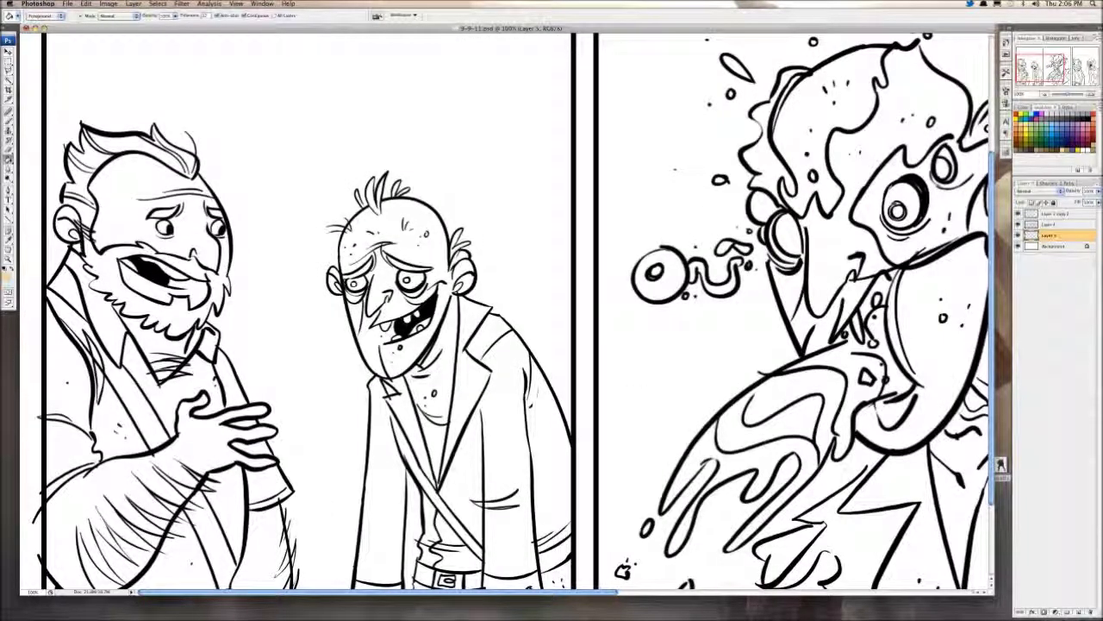
key("super+plus")
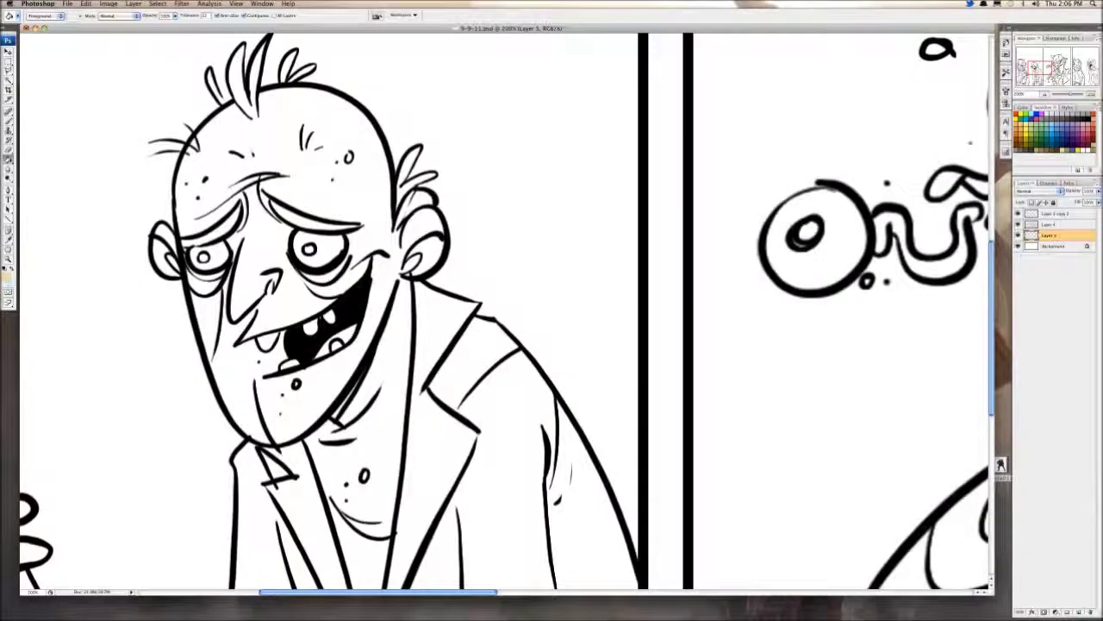
left_click_drag(354, 388, 831, 335)
key("alt+BackSpace")
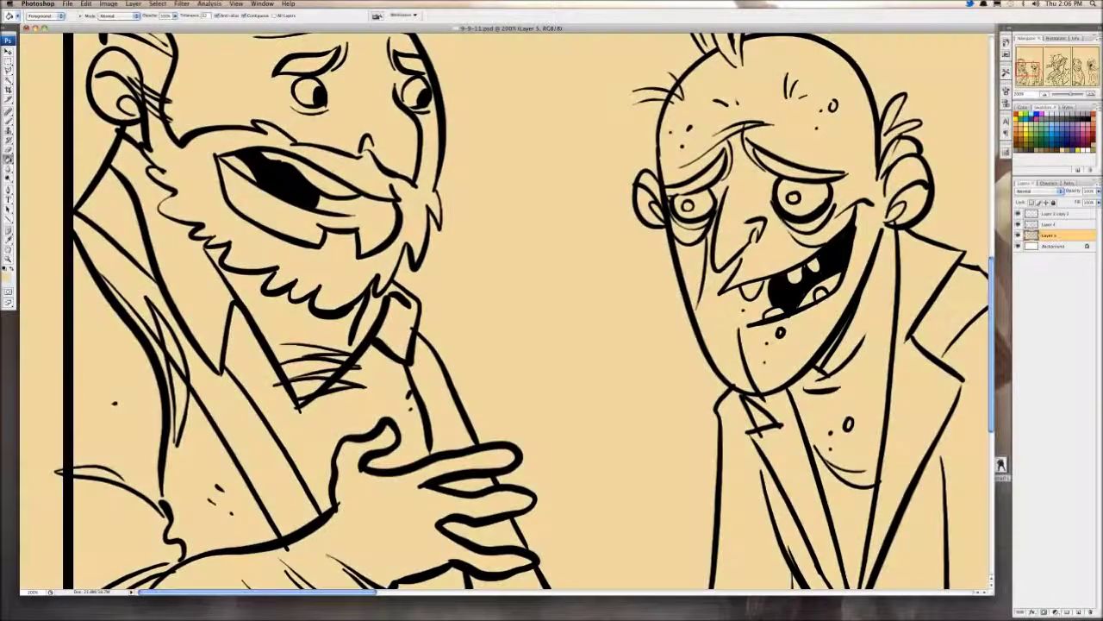
key("super+z")
Step: Turn on All Layers for the Paint Bucket and fill the bearded man's face, lower lip and ear with tan on the layer beneath the line art
left_click(275, 15)
left_click(233, 99)
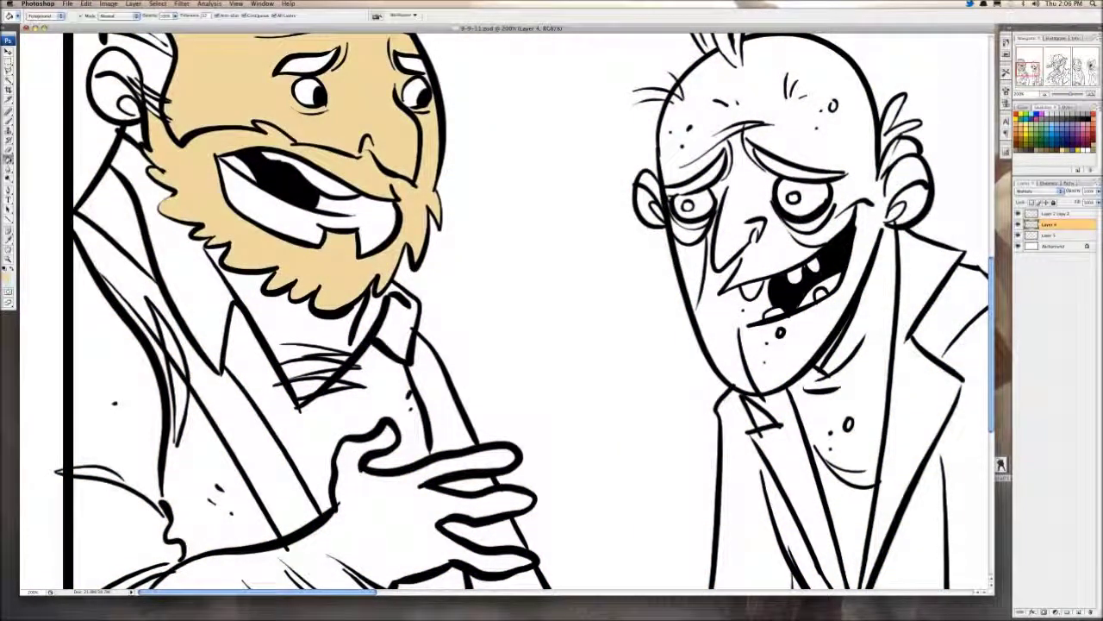
key("super+z")
left_click(1050, 235)
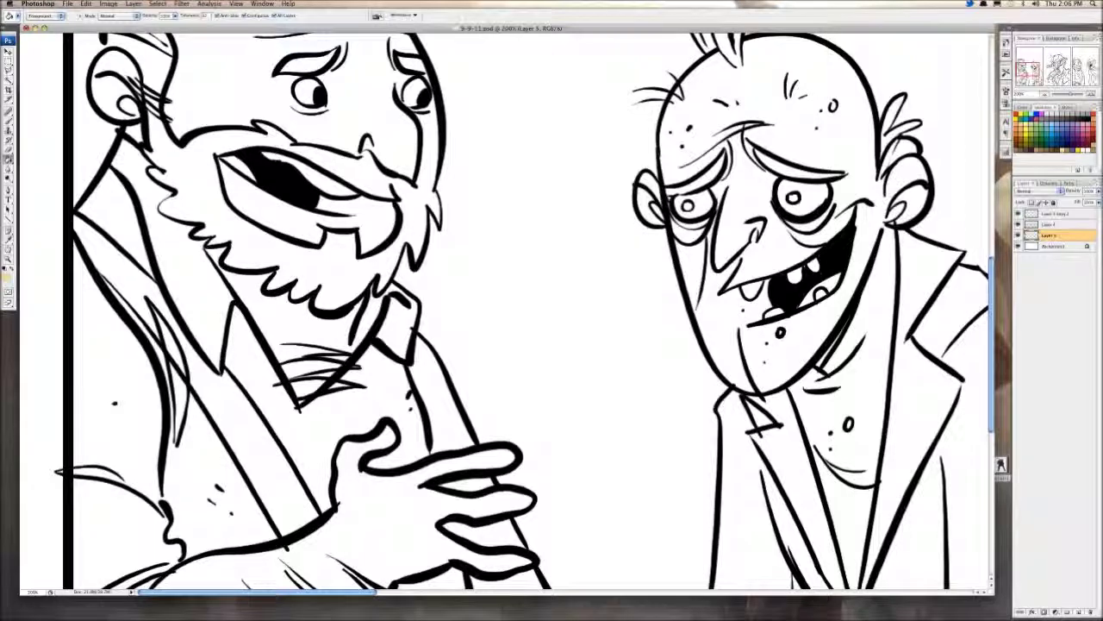
left_click_drag(259, 172, 259, 238)
left_click(233, 116)
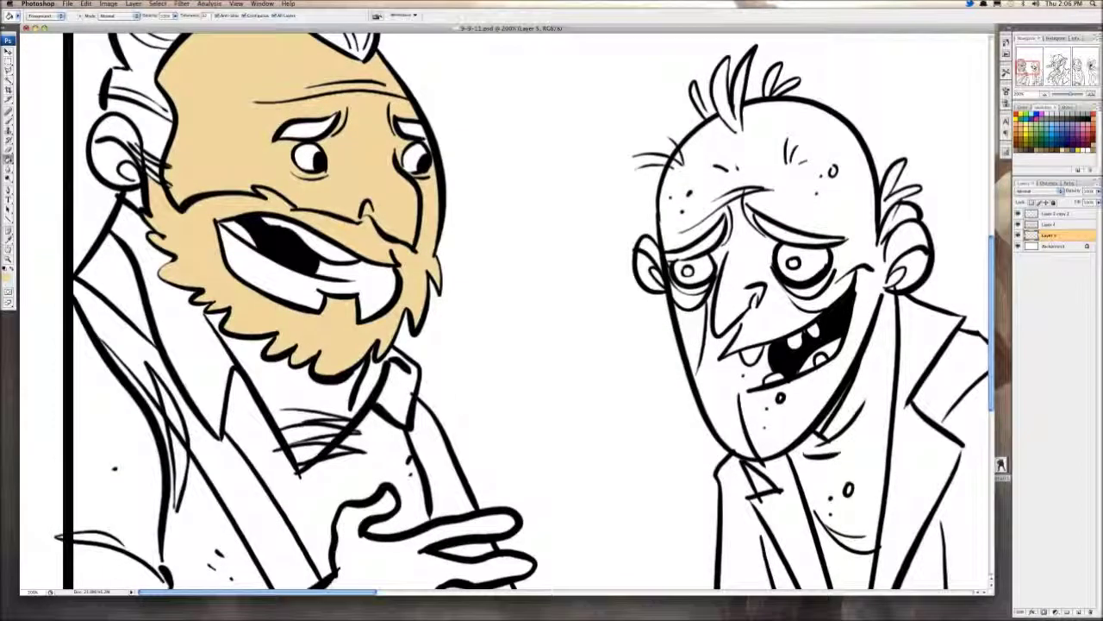
left_click(284, 275)
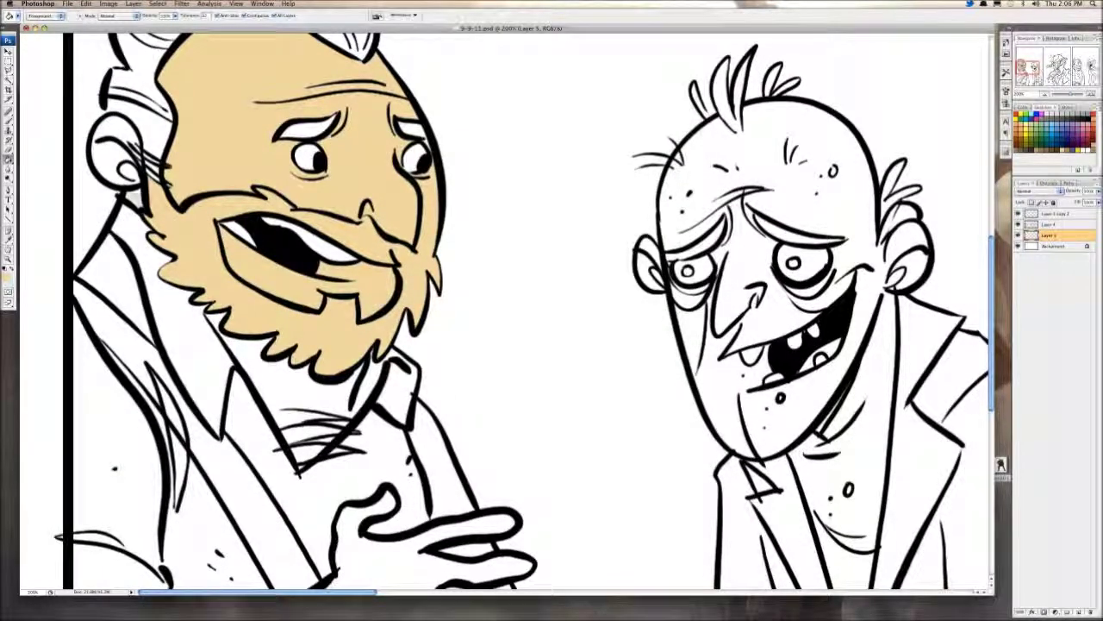
left_click(114, 156)
Step: Fill the bearded man's neck with tan and brush the same colour into the gaps between the creases above his collar
key("b")
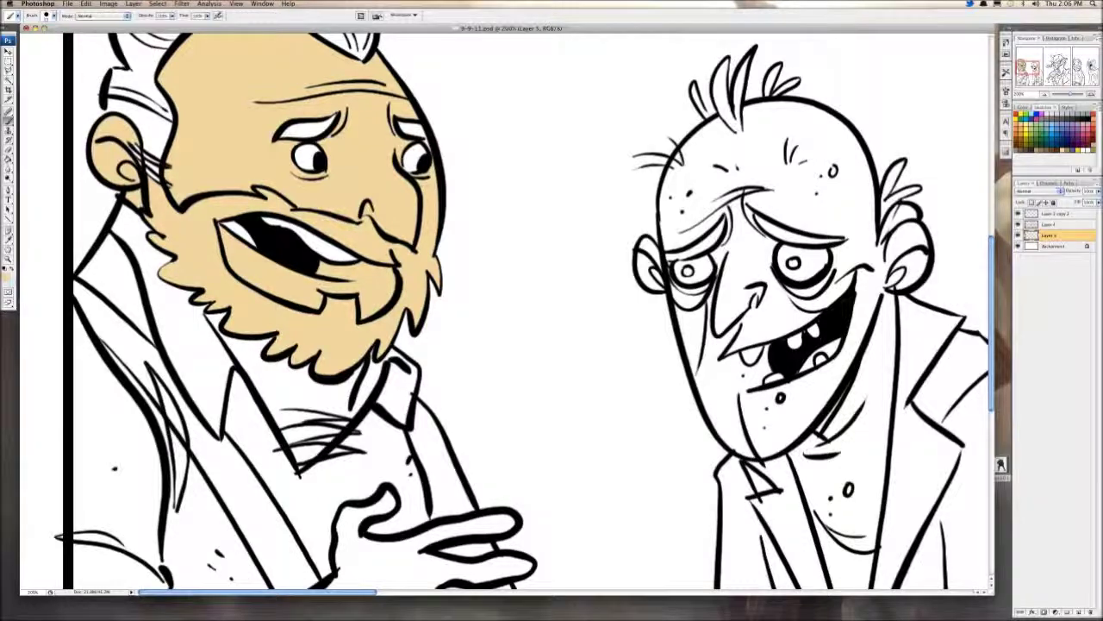
scroll(509, 310, "down", 2)
scroll(517, 310, "down", 2)
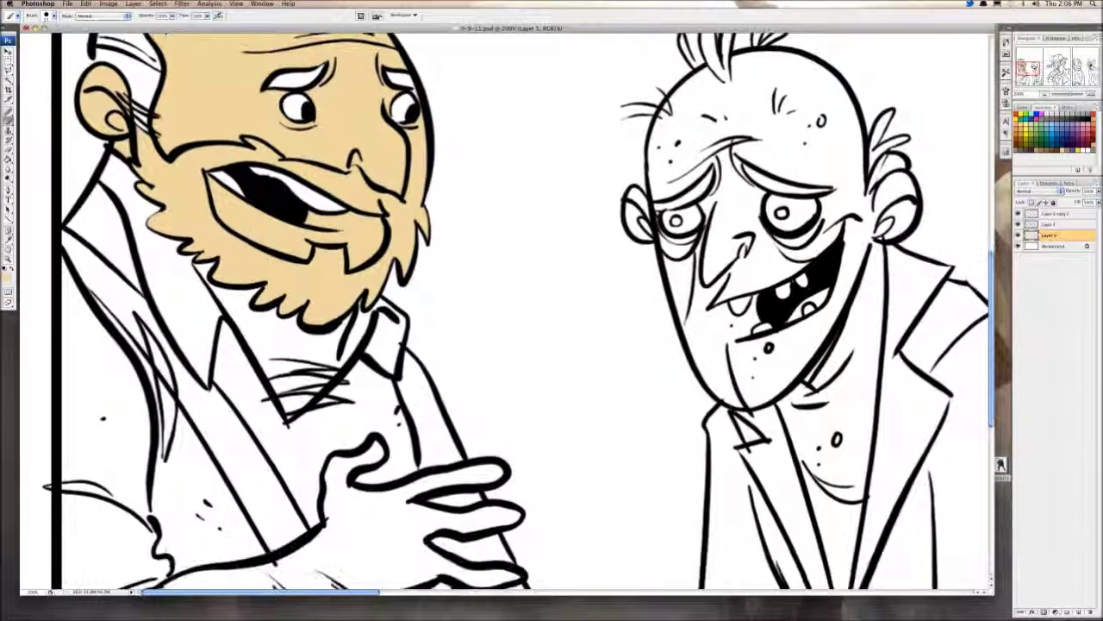
key("g")
left_click(297, 345)
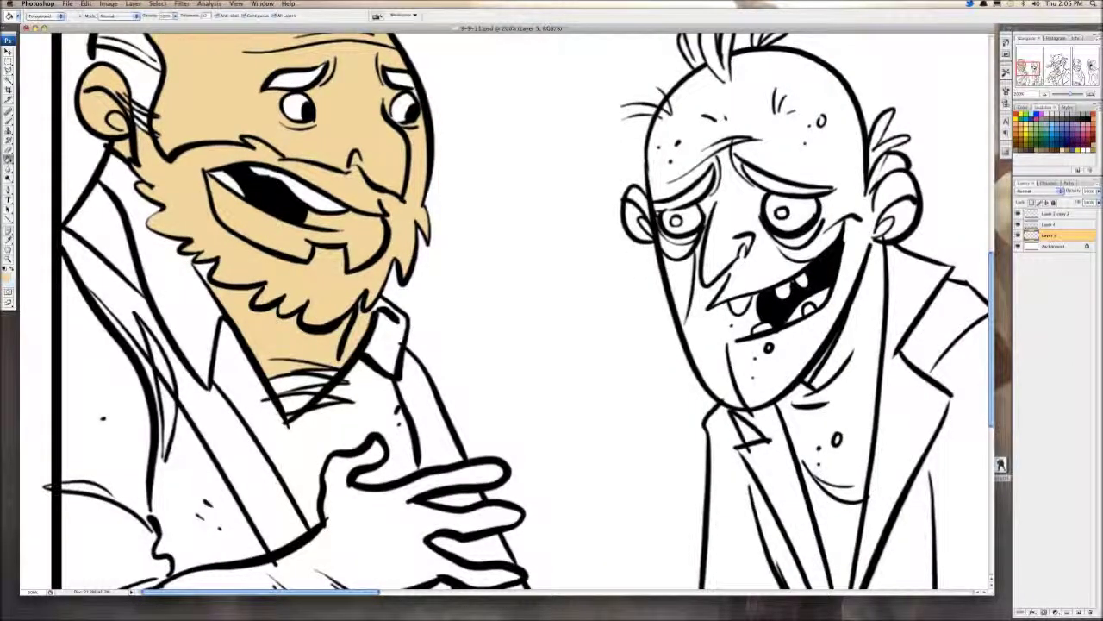
key("b")
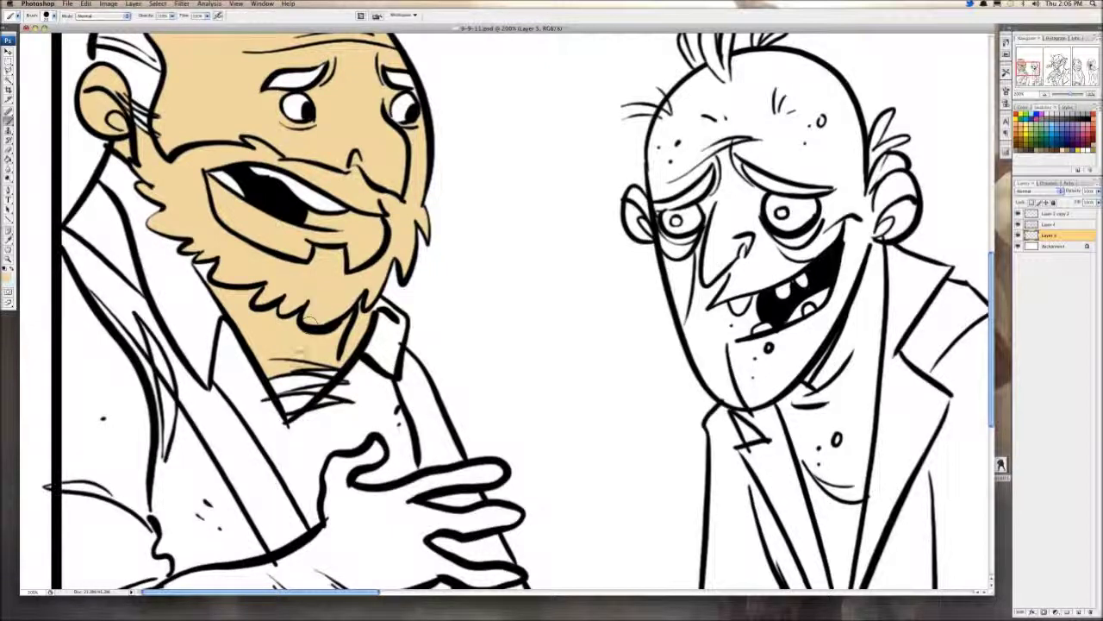
mouse_move(281, 380)
left_mouse_down()
mouse_move(289, 412)
mouse_move(320, 363)
mouse_move(291, 398)
left_mouse_up()
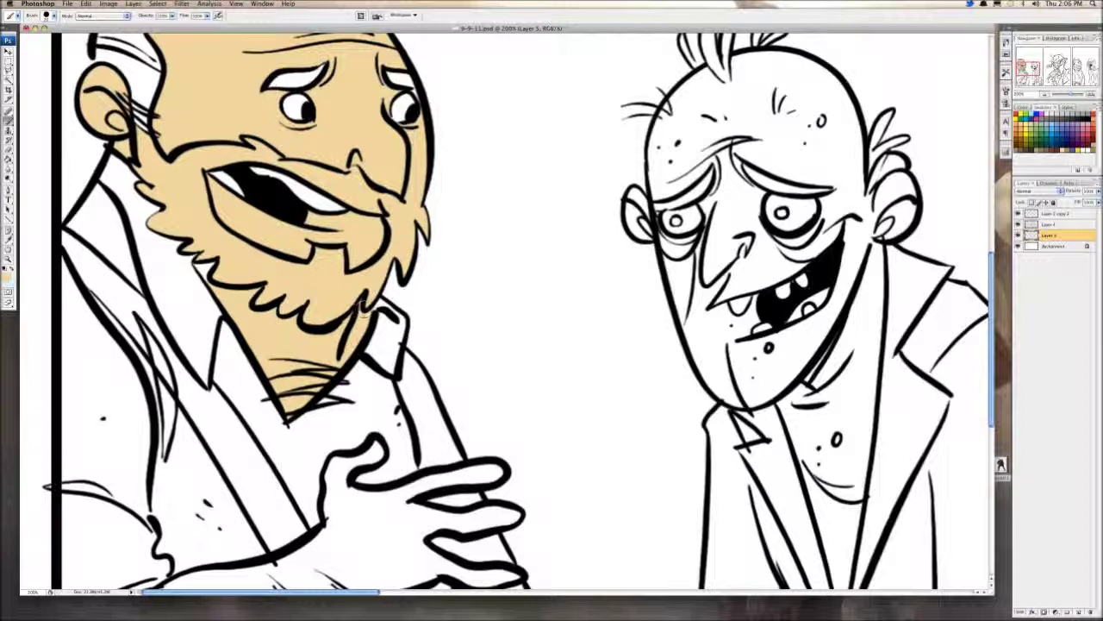
mouse_move(190, 263)
left_mouse_down()
mouse_move(207, 283)
mouse_move(206, 272)
mouse_move(191, 347)
left_mouse_up()
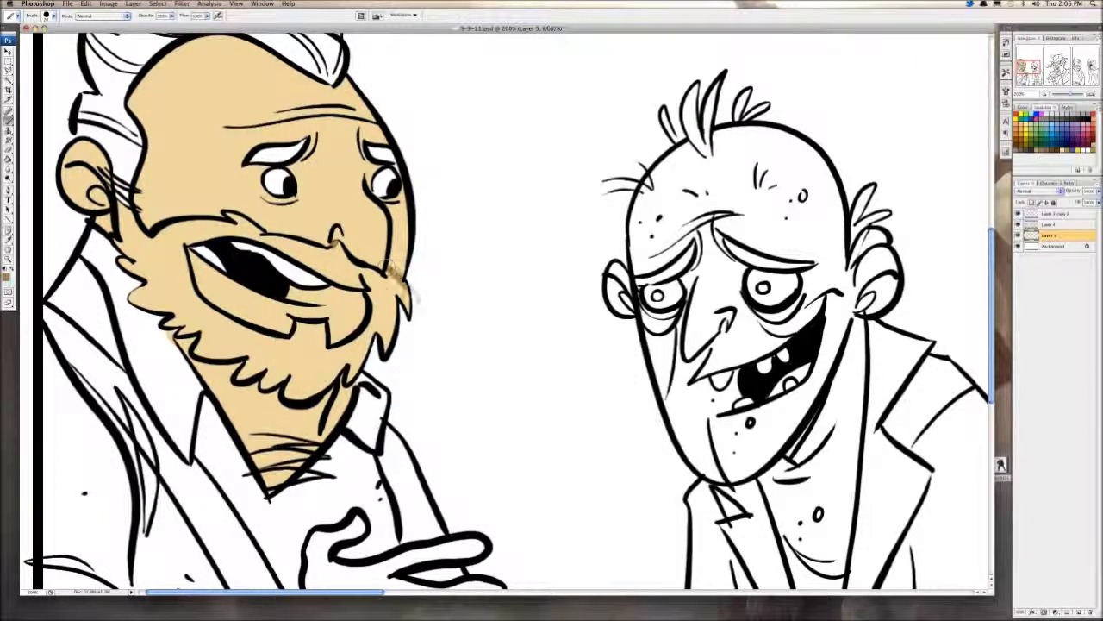
Step: Fill the bearded man's beard and moustache with brown
key("g")
left_click(293, 362)
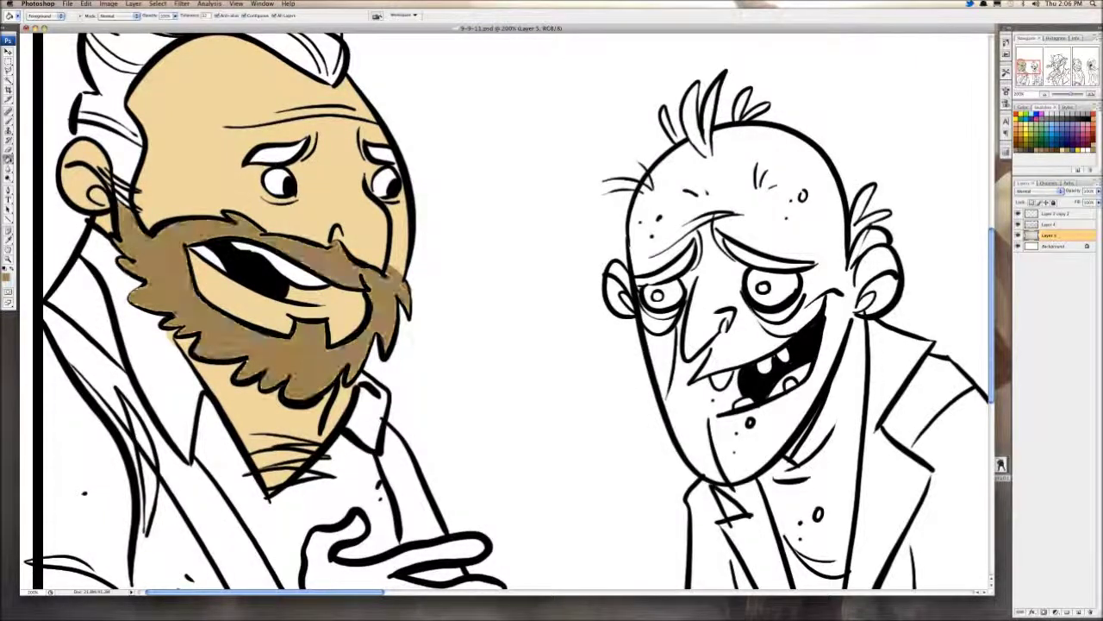
left_click(126, 158)
key("ctrl+z")
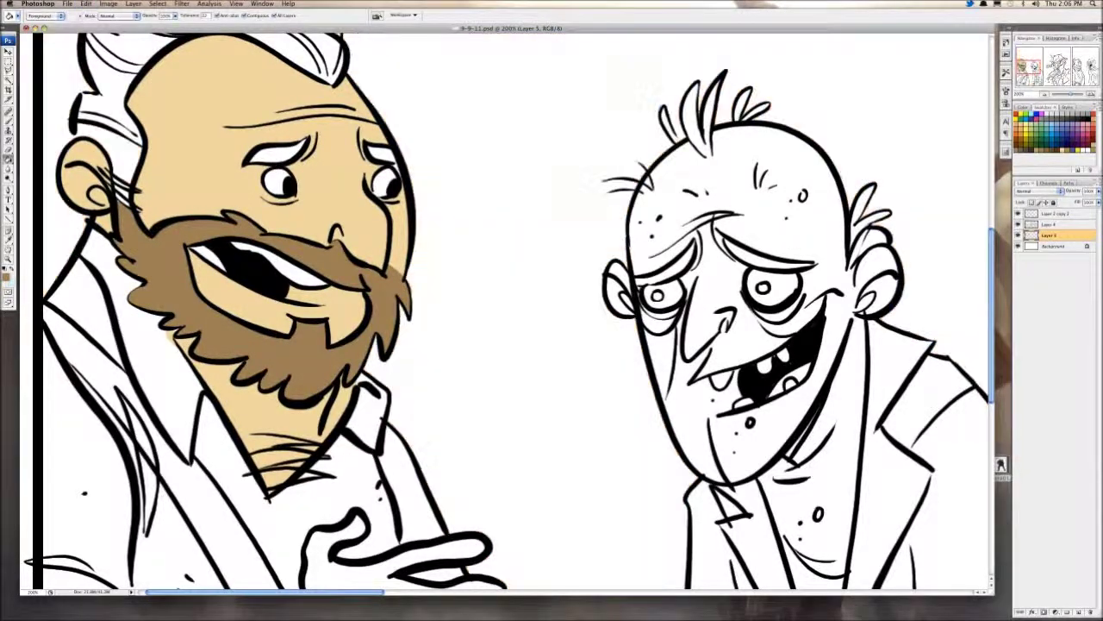
Step: Close the gap in the hair outline above the bearded man's ear with brown and fill all sections of his hair
key("b")
left_click_drag(84, 132, 78, 131)
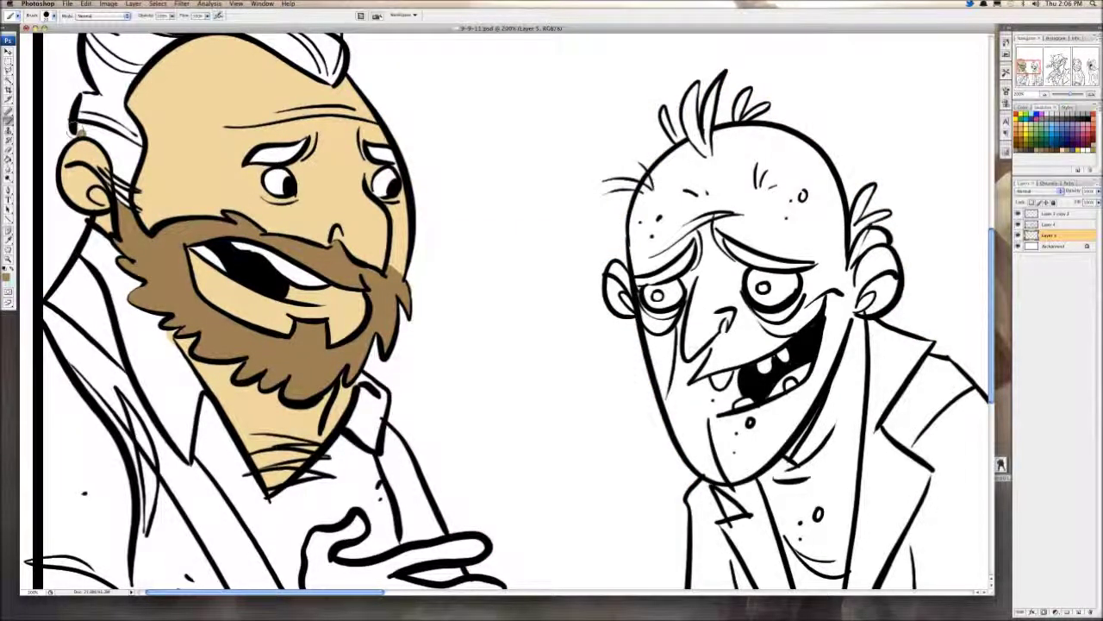
key("g")
left_click(128, 159)
left_click(112, 105)
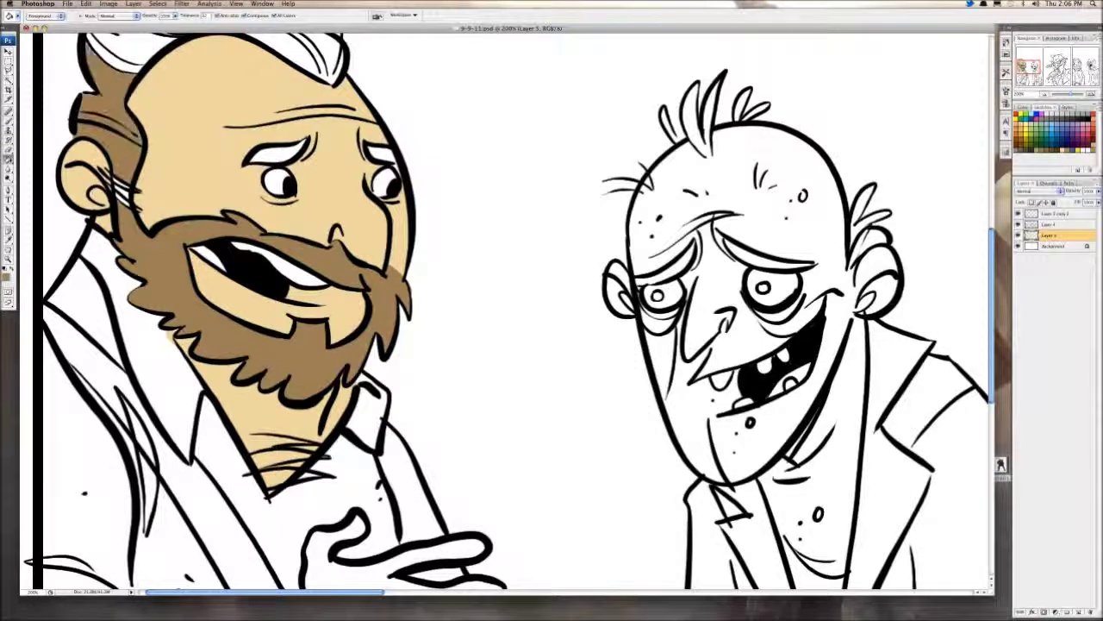
left_click_drag(181, 103, 180, 189)
left_click(126, 125)
left_click(207, 102)
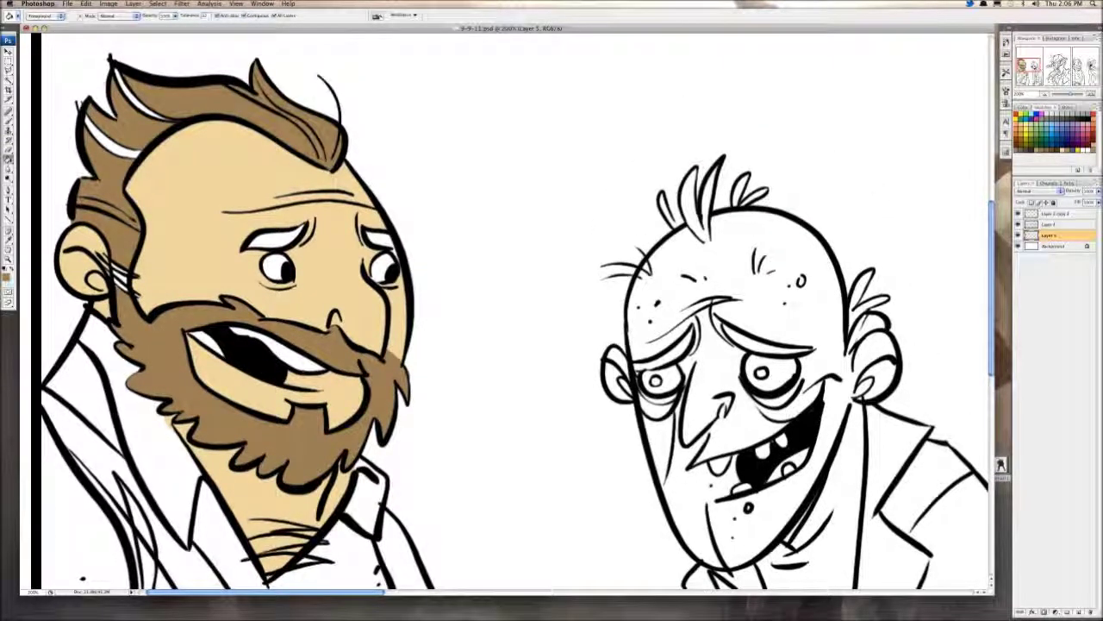
Step: Brush brown over the white slivers left between the strands at the back and top of his hair
key("b")
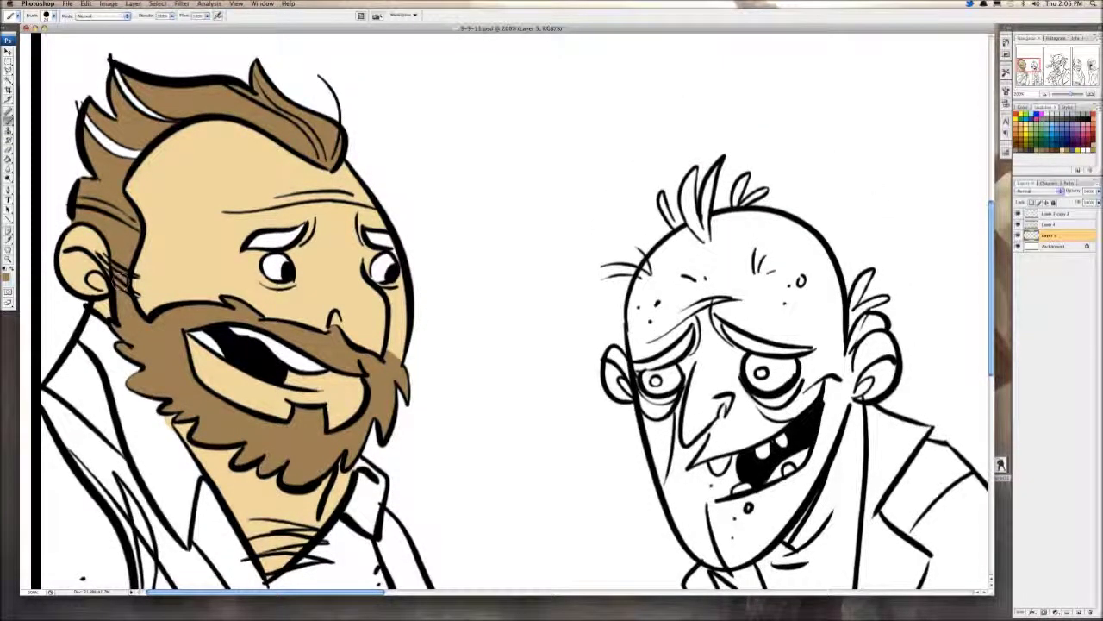
mouse_move(85, 110)
left_mouse_down()
mouse_move(125, 150)
mouse_move(138, 148)
left_mouse_up()
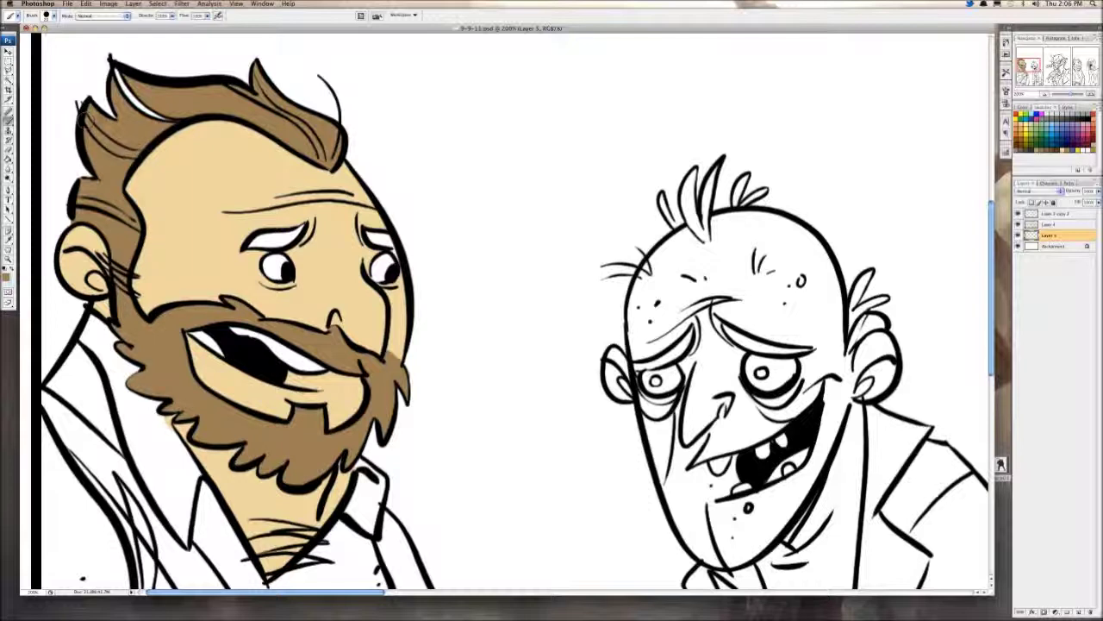
mouse_move(129, 76)
left_mouse_down()
mouse_move(151, 106)
mouse_move(238, 90)
left_mouse_up()
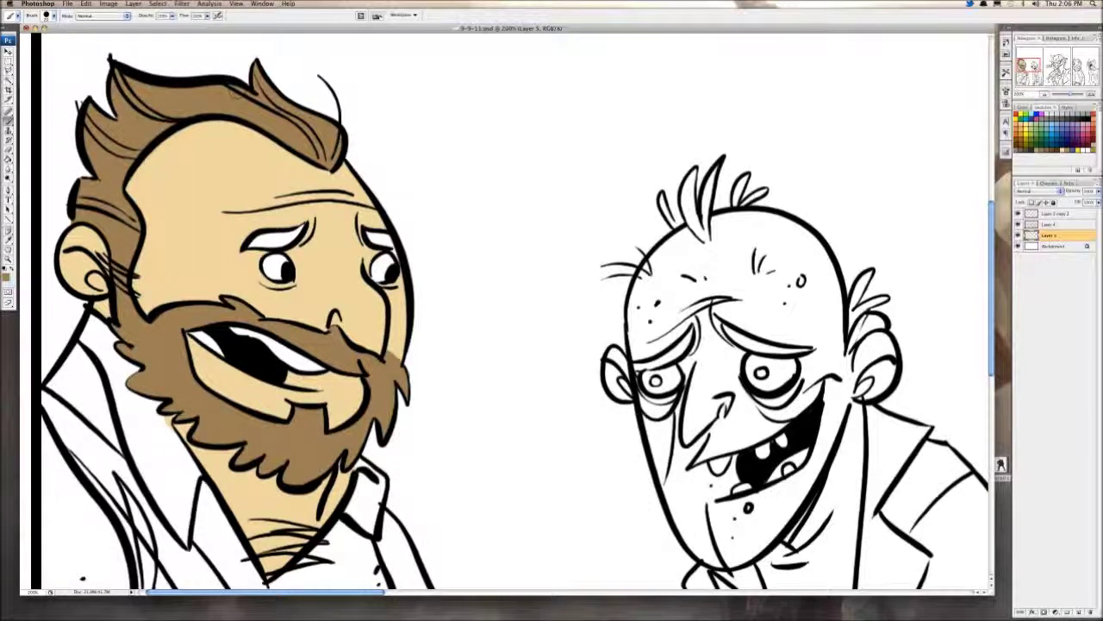
Step: Paint the bearded man's eyebrows brown and his tongue salmon pink
scroll(325, 129, "down", 2)
mouse_move(254, 181)
left_mouse_down()
mouse_move(320, 169)
mouse_move(403, 181)
left_mouse_up()
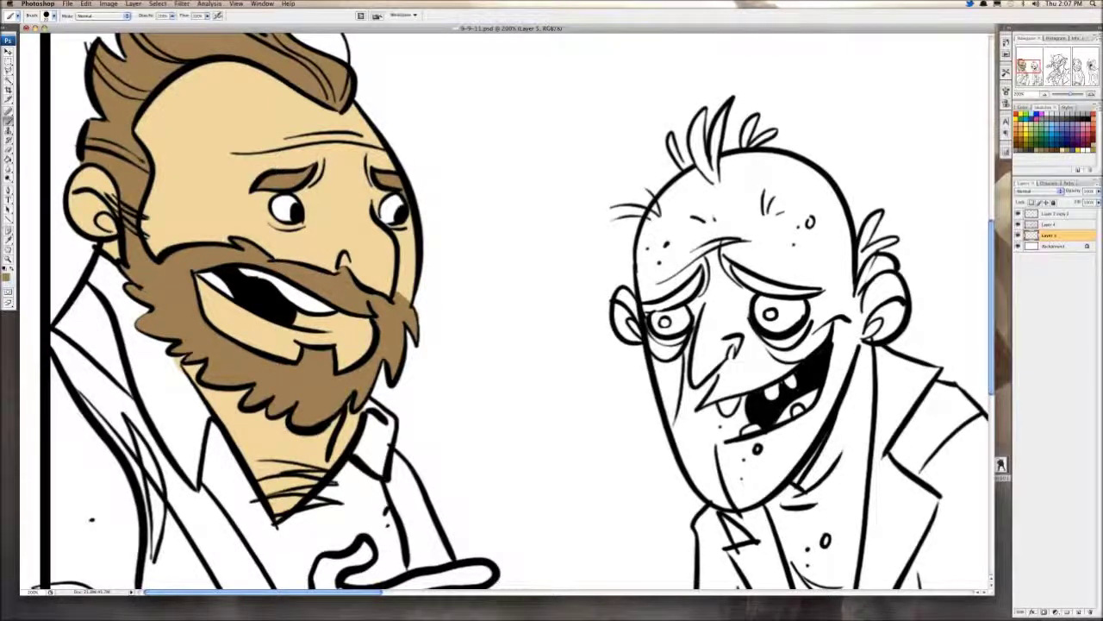
scroll(517, 310, "down", 3)
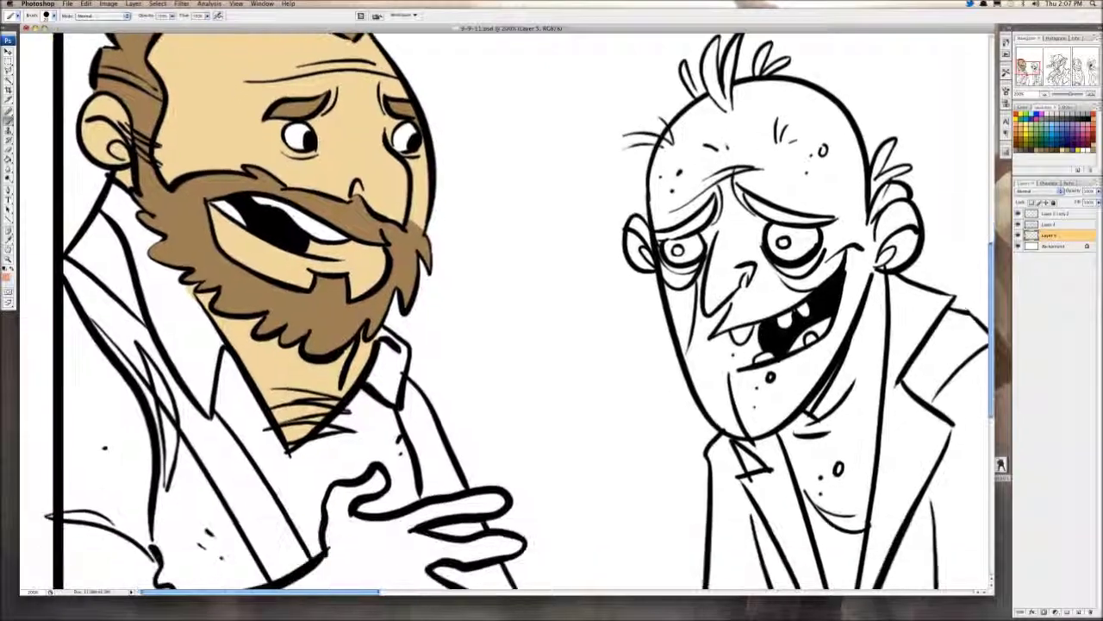
mouse_move(212, 201)
left_mouse_down()
mouse_move(248, 226)
mouse_move(258, 138)
left_mouse_up()
Step: Sample the tan from the bearded man's neck and fill his raised hand and forearm with it
key("i")
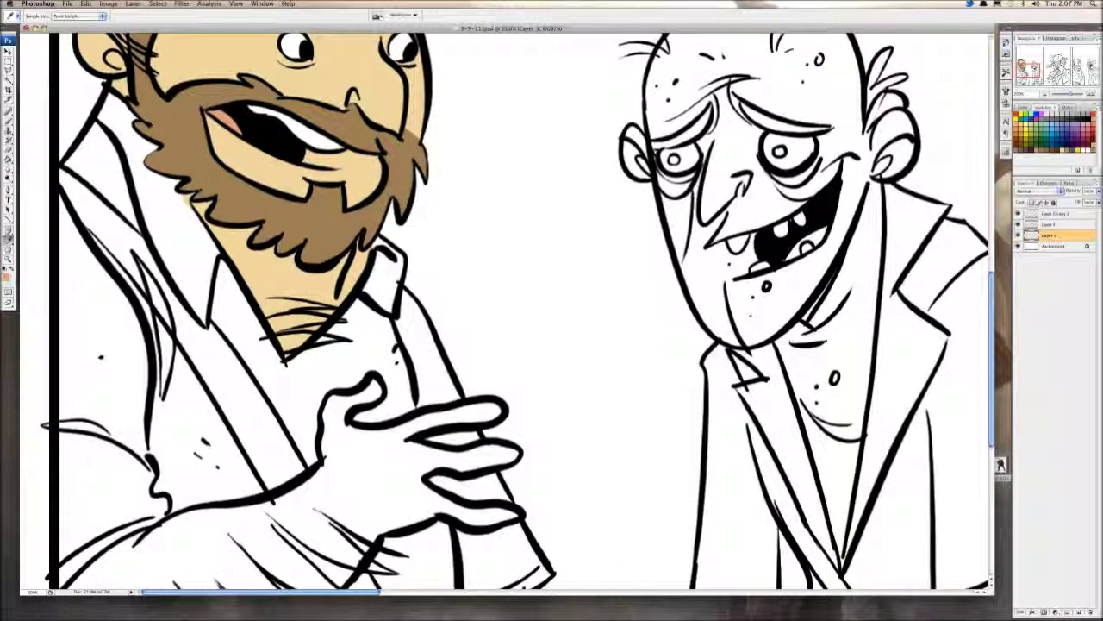
left_click(293, 287)
key("g")
left_click_drag(363, 413, 372, 268)
left_click(370, 319)
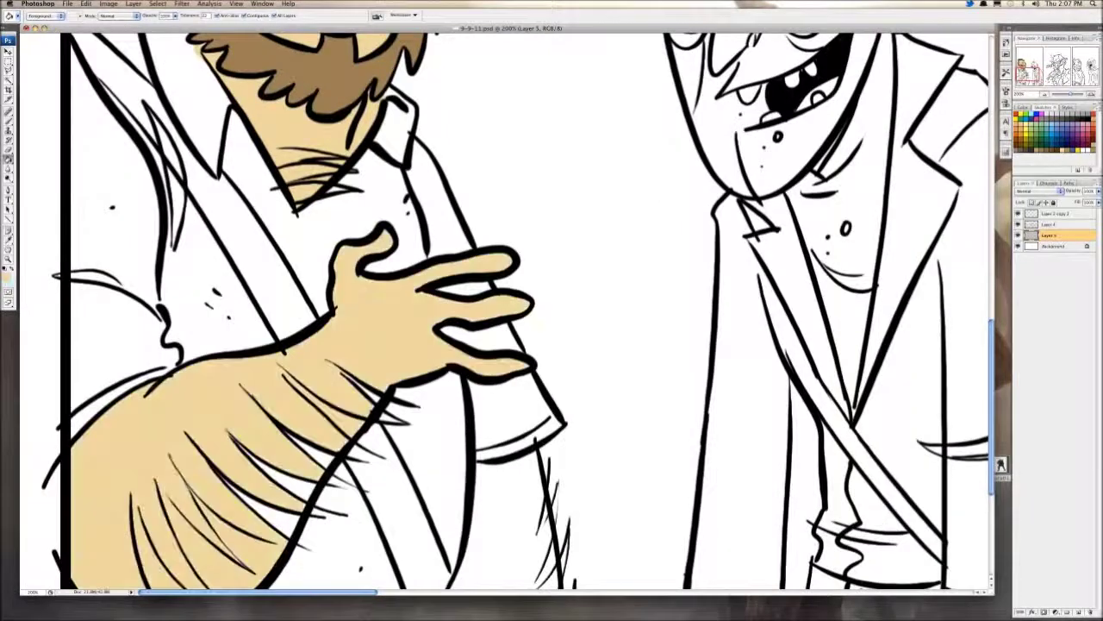
Step: Brush tan into the unfilled gaps between the hair lines on the raised forearm
left_click_drag(371, 319, 371, 168)
key("b")
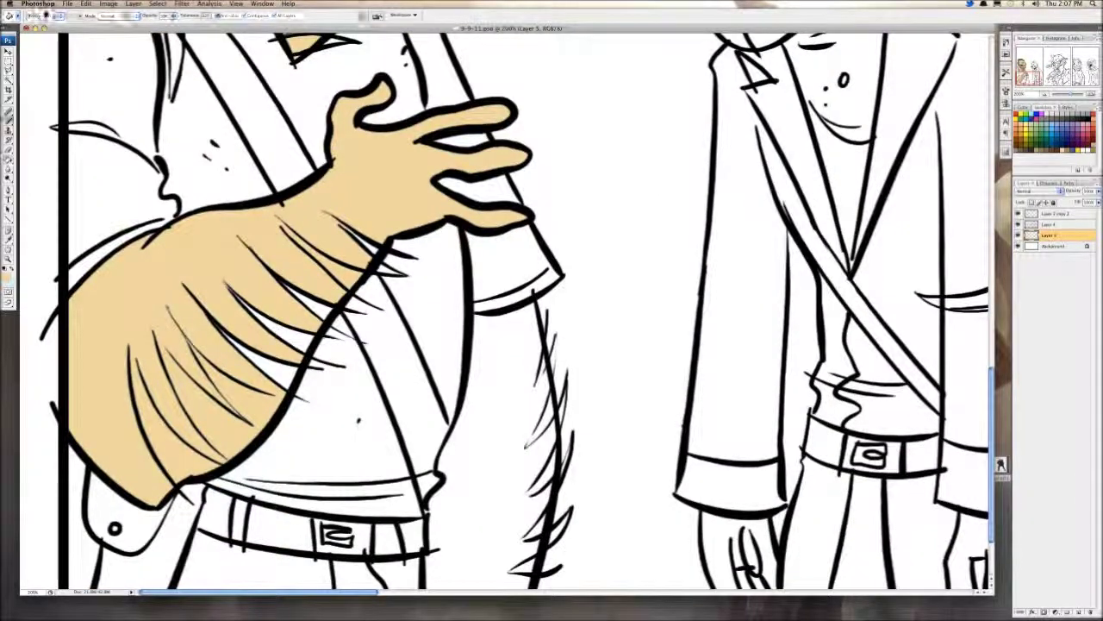
left_click_drag(362, 246, 271, 371)
mouse_move(333, 278)
left_mouse_down()
mouse_move(314, 310)
mouse_move(274, 293)
mouse_move(237, 314)
mouse_move(241, 366)
mouse_move(288, 379)
mouse_move(310, 349)
left_mouse_up()
Step: On Layer 4, erase the arm and sleeve lines that stick out past the first panel's left border
left_click(1050, 225)
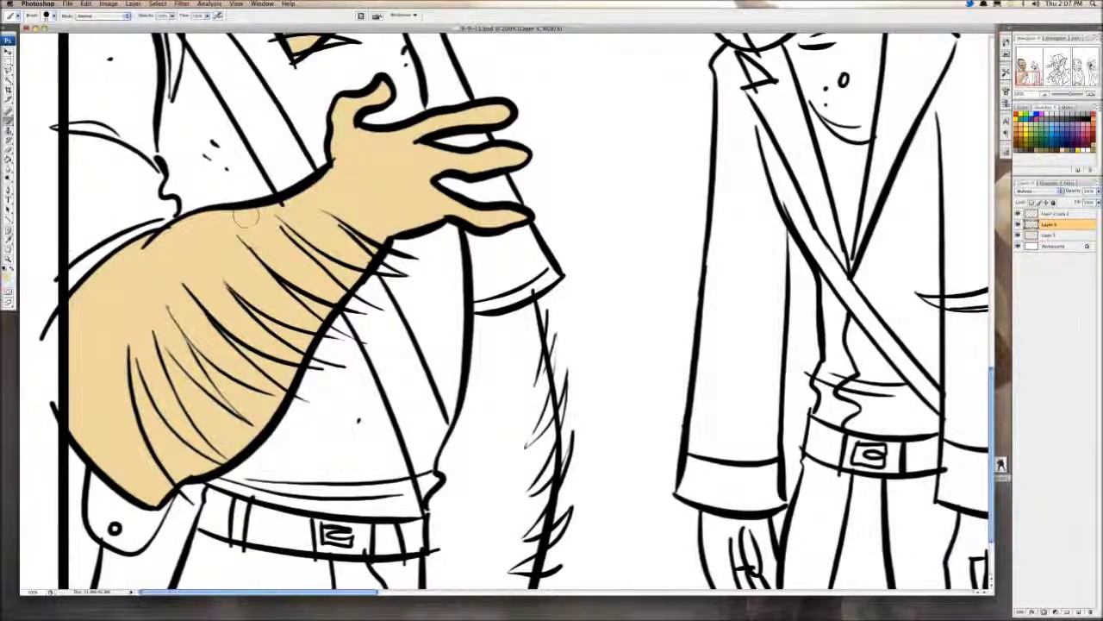
left_click_drag(241, 219, 245, 205)
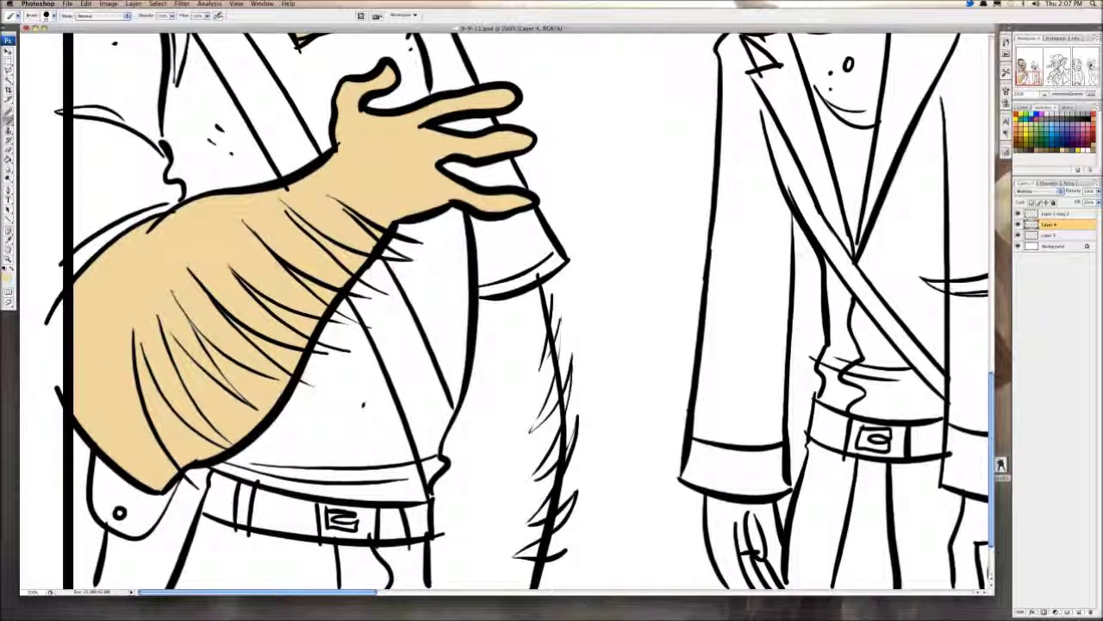
key("e")
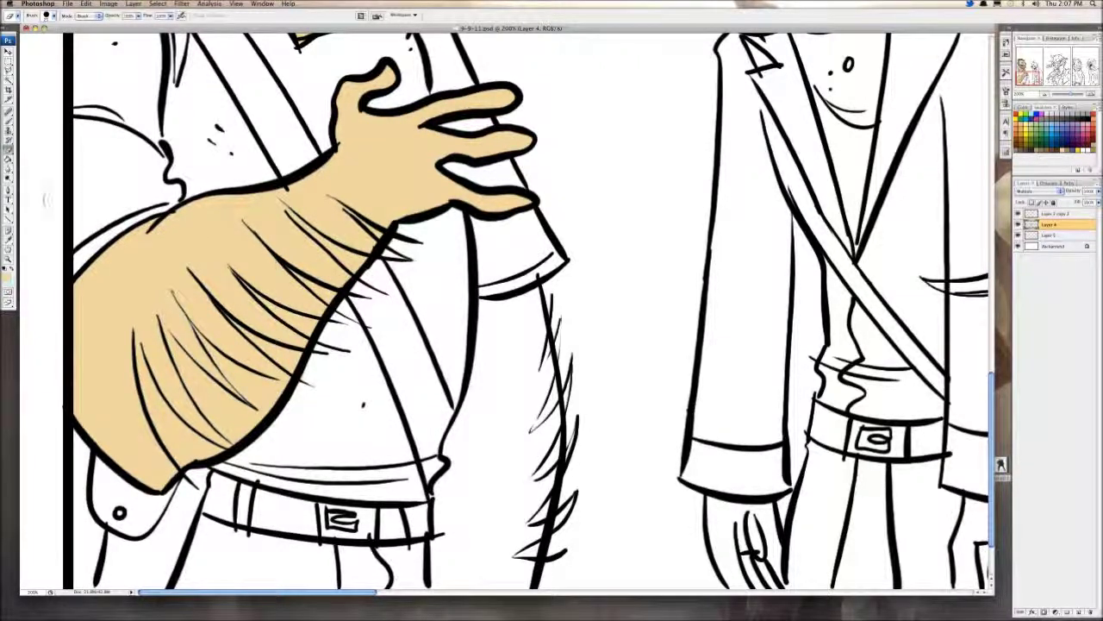
key("i")
key("g")
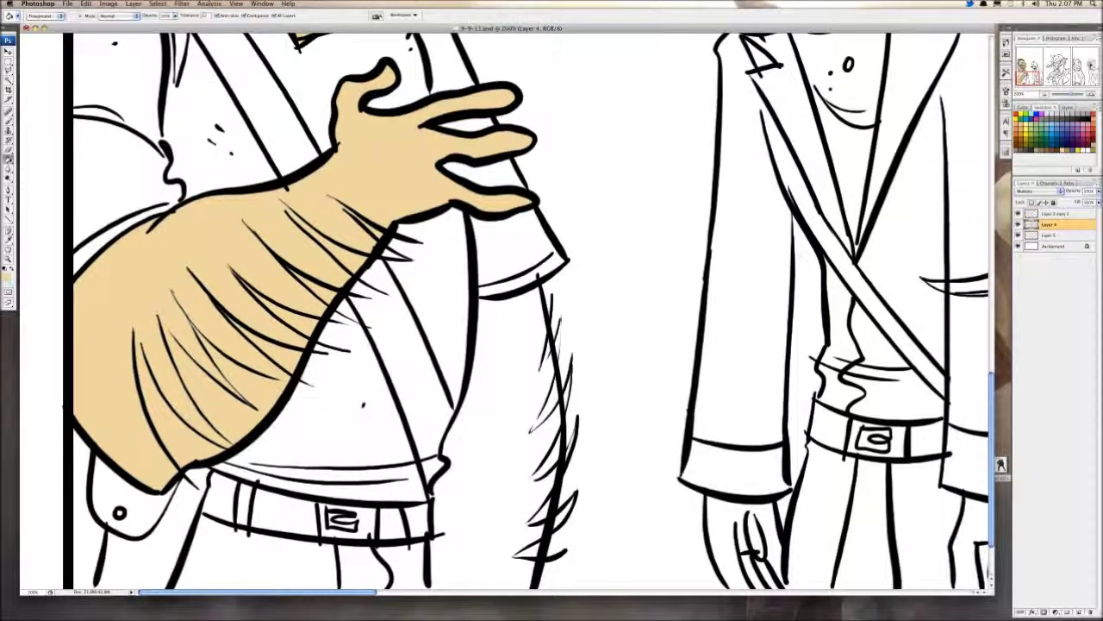
left_click(507, 392)
left_click_drag(517, 431, 504, 346)
key("ctrl+z")
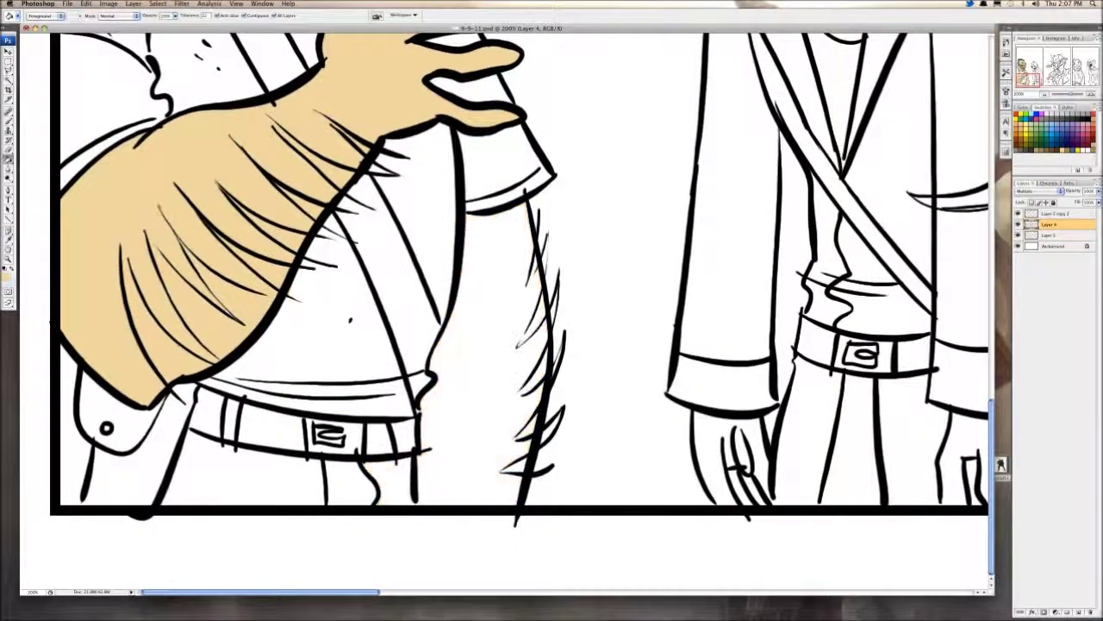
key("ctrl+z")
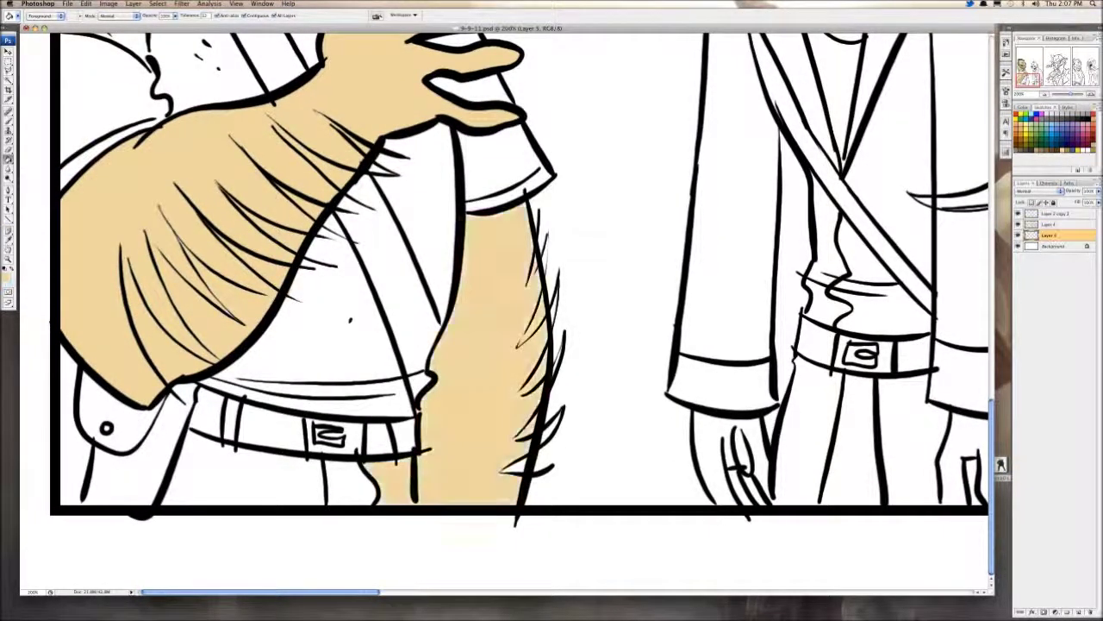
key("ctrl+z")
key("b")
left_click(422, 501)
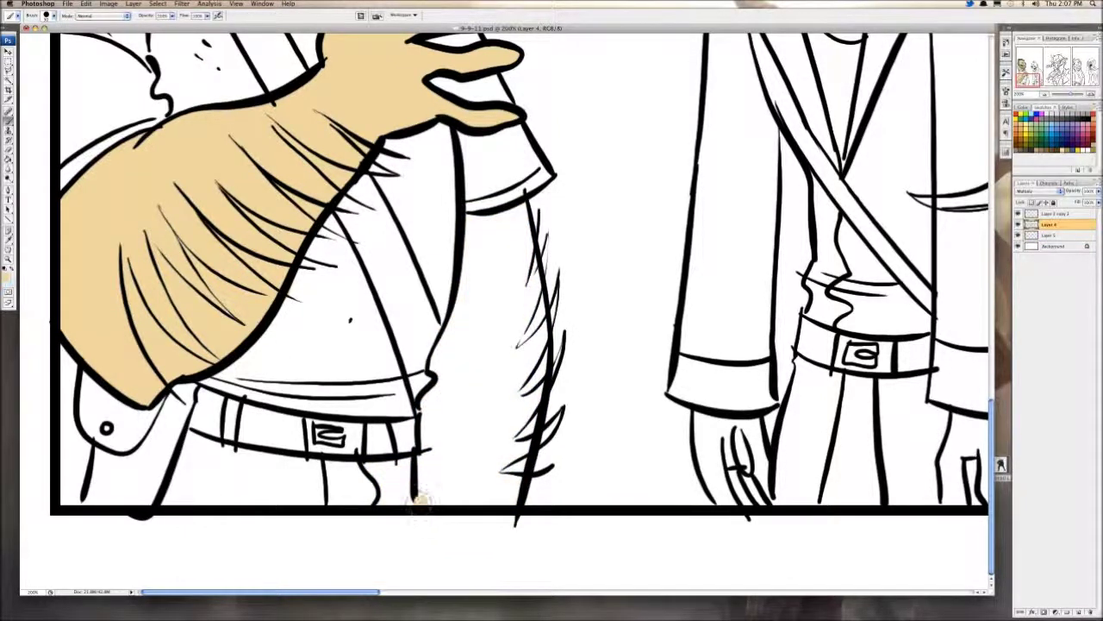
key("super+z")
Step: On Layer 5, seal the gap at the foot of the trouser line with tan and fill the bearded man's hanging forearm
key("alt+bracketleft")
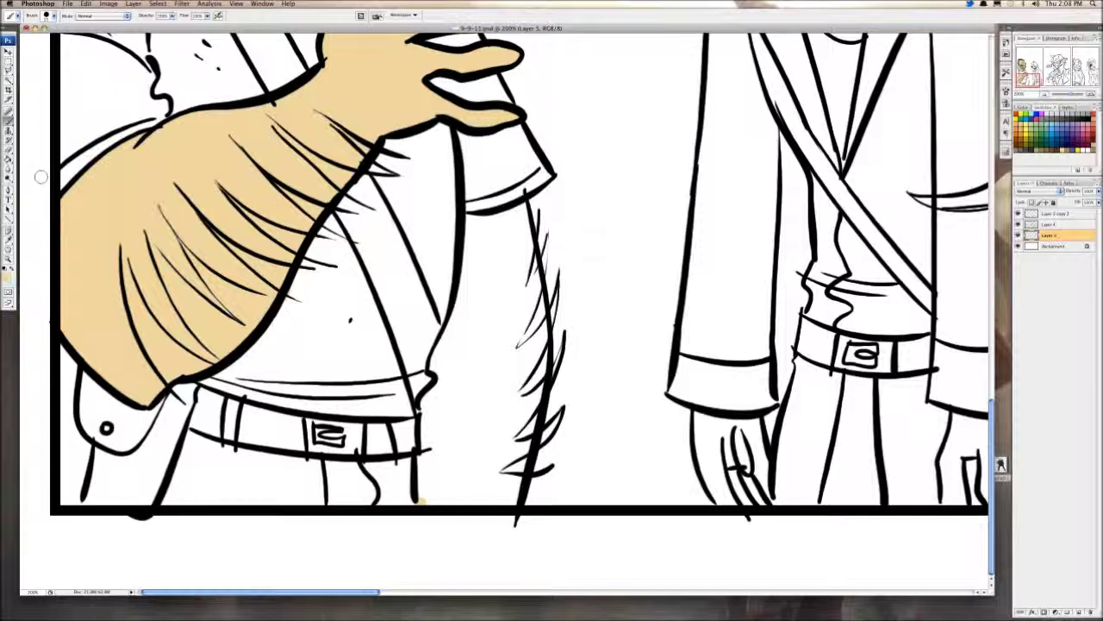
key("g")
left_click(419, 500)
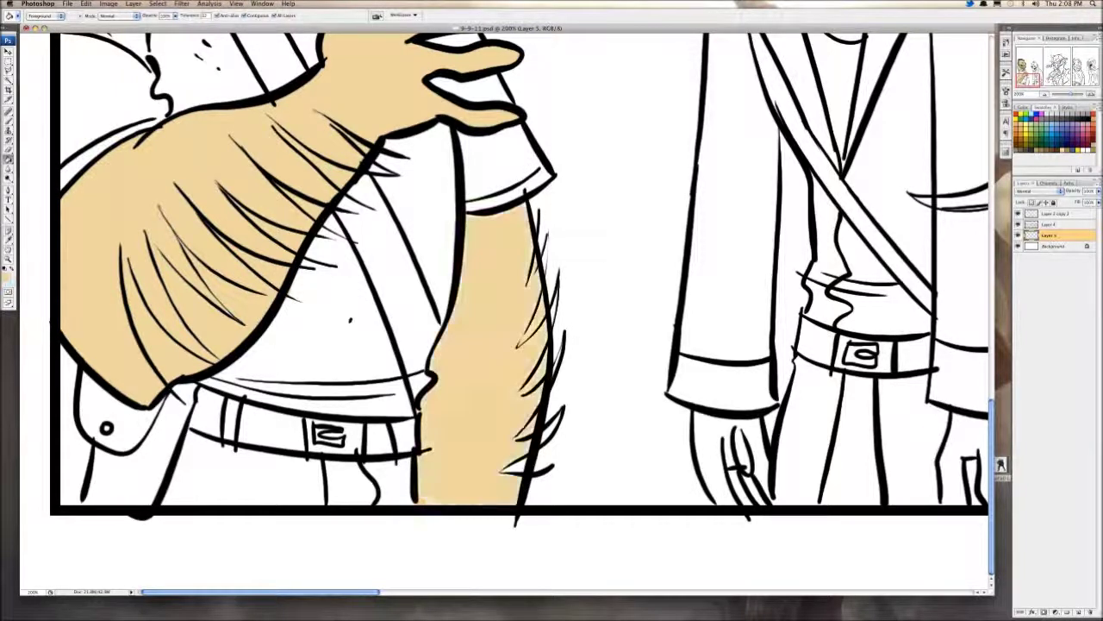
key("b")
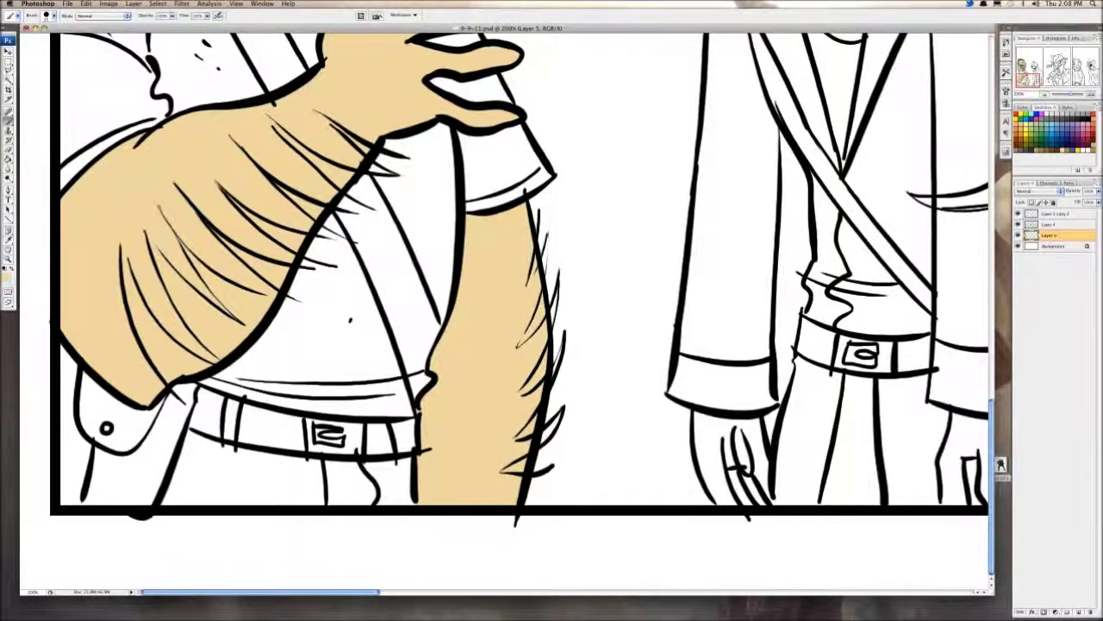
Step: Mix a muted slate blue and fill the bearded man's collar and shirt front, covering the tan spill beside his neck
scroll(518, 310, "up", 10)
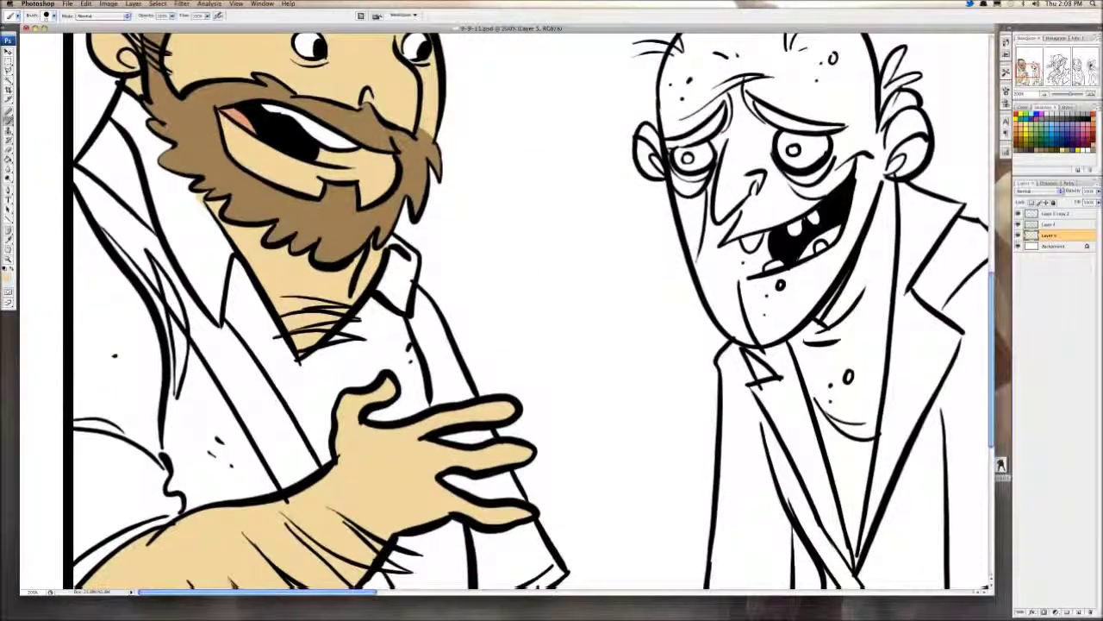
scroll(480, 236, "down", 2)
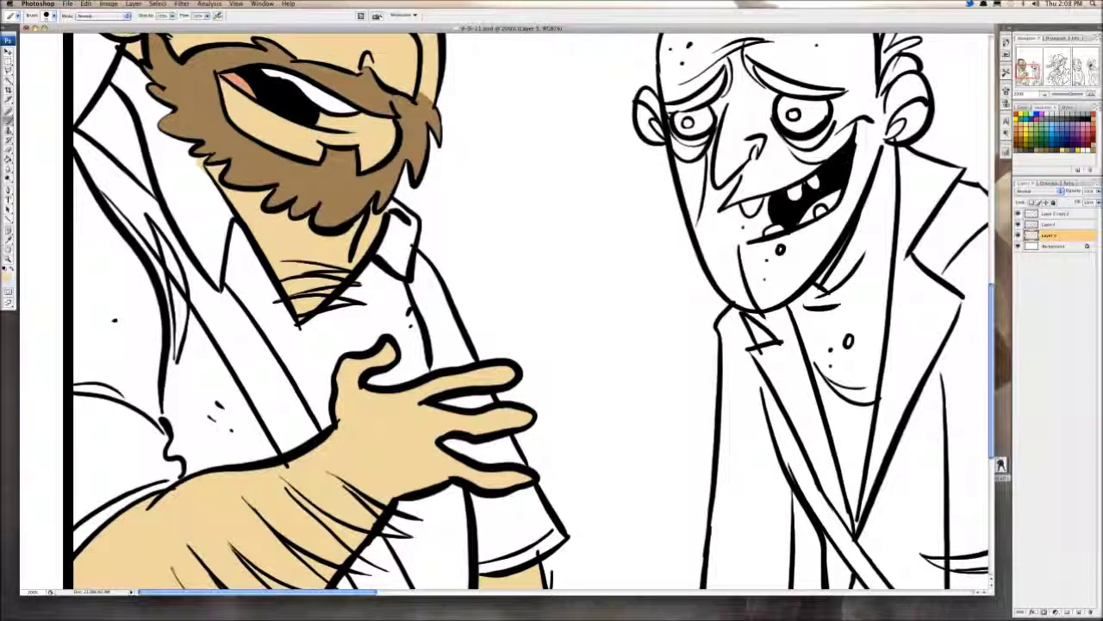
left_click(1023, 108)
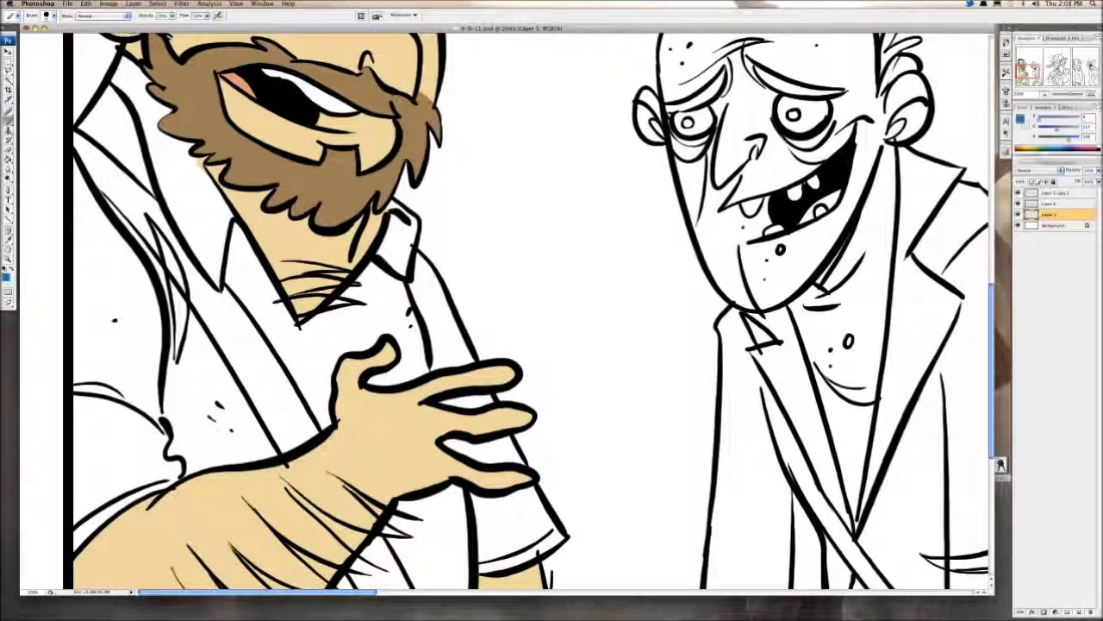
left_click_drag(1039, 119, 1060, 140)
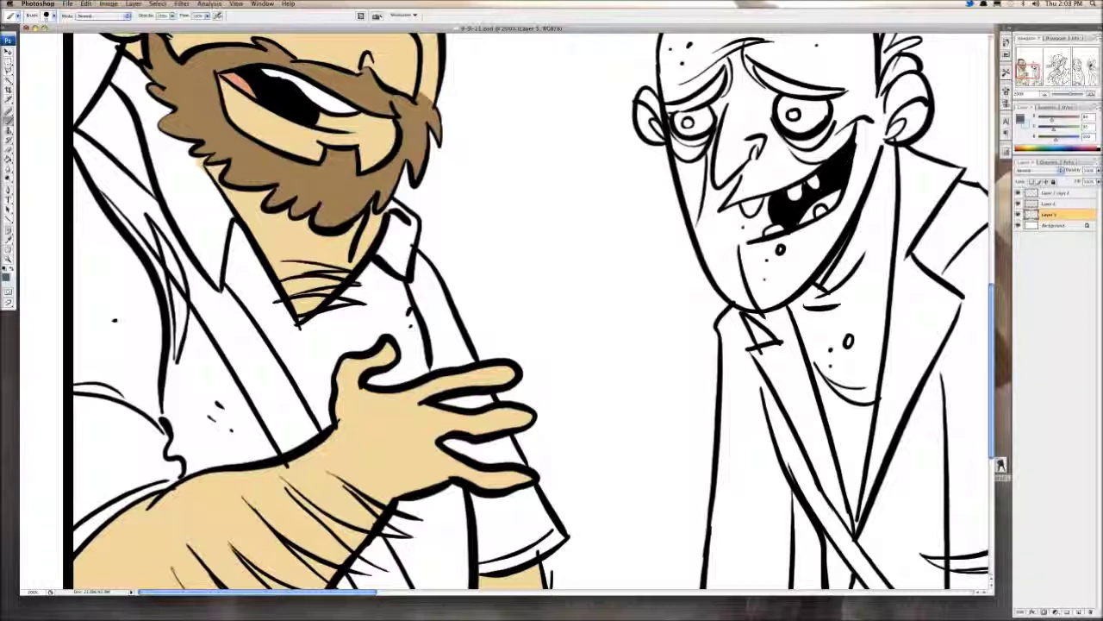
key("g")
left_click(165, 129)
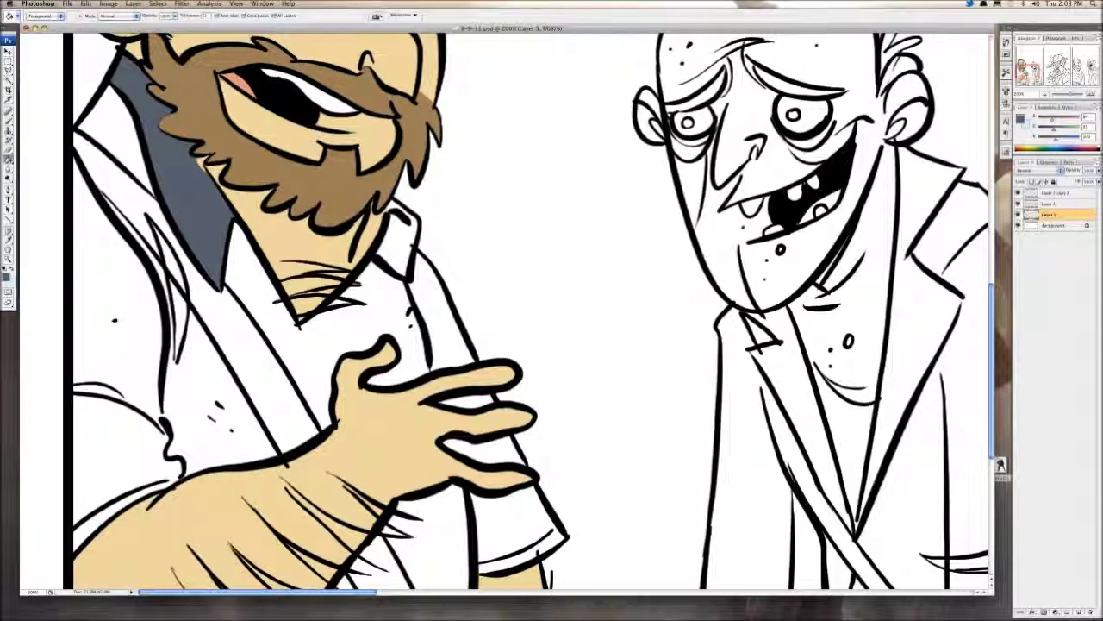
left_click(362, 319)
left_click(341, 307)
left_click(399, 237)
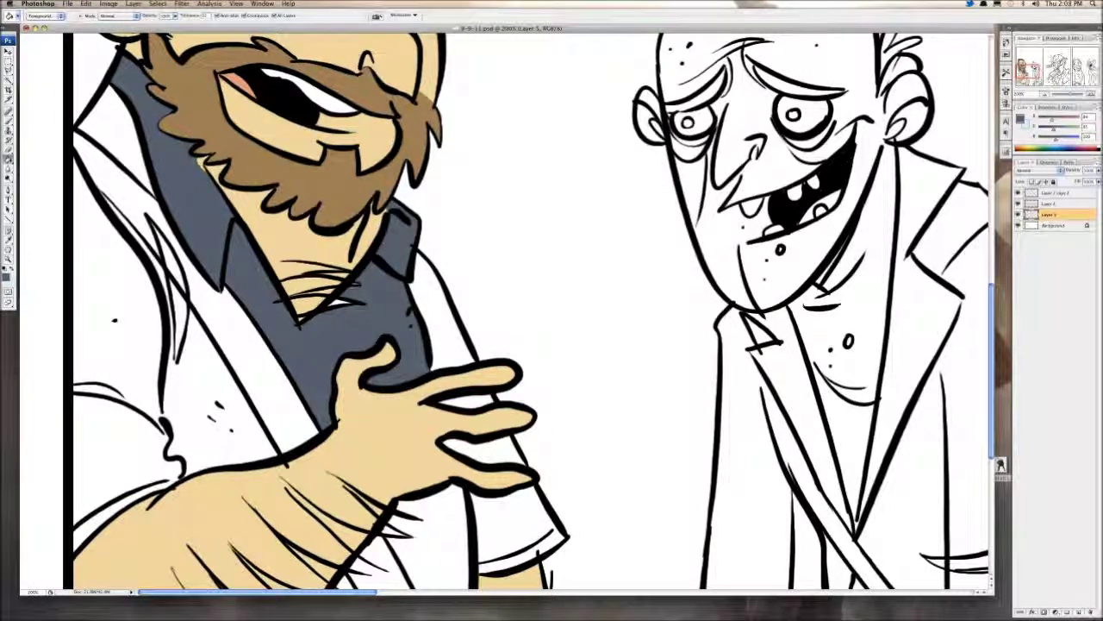
key("b")
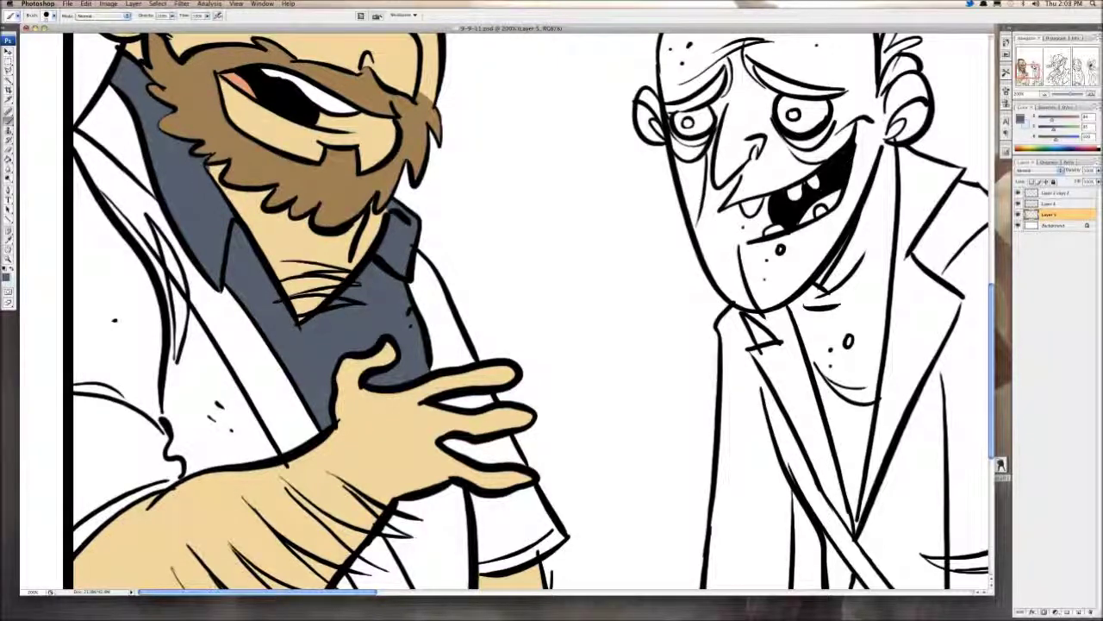
Step: Fill the bearded man's shoulders, sleeves, cuff and the shirt areas showing between his fingers with slate blue
key("g")
left_click(118, 127)
left_click(129, 269)
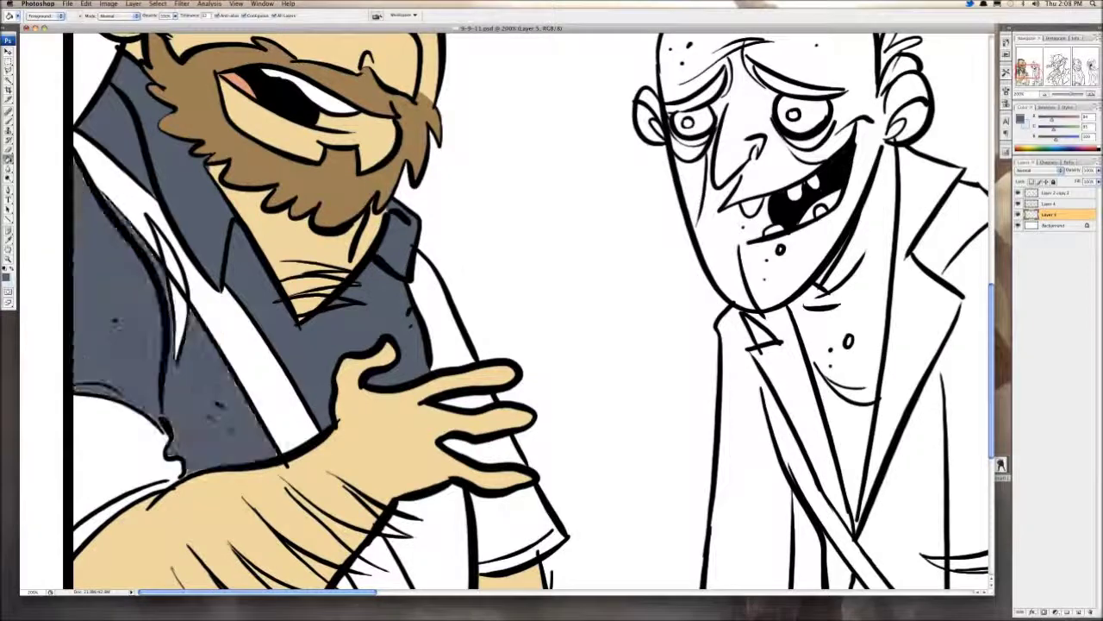
left_click(112, 444)
left_click(444, 312)
left_click(470, 402)
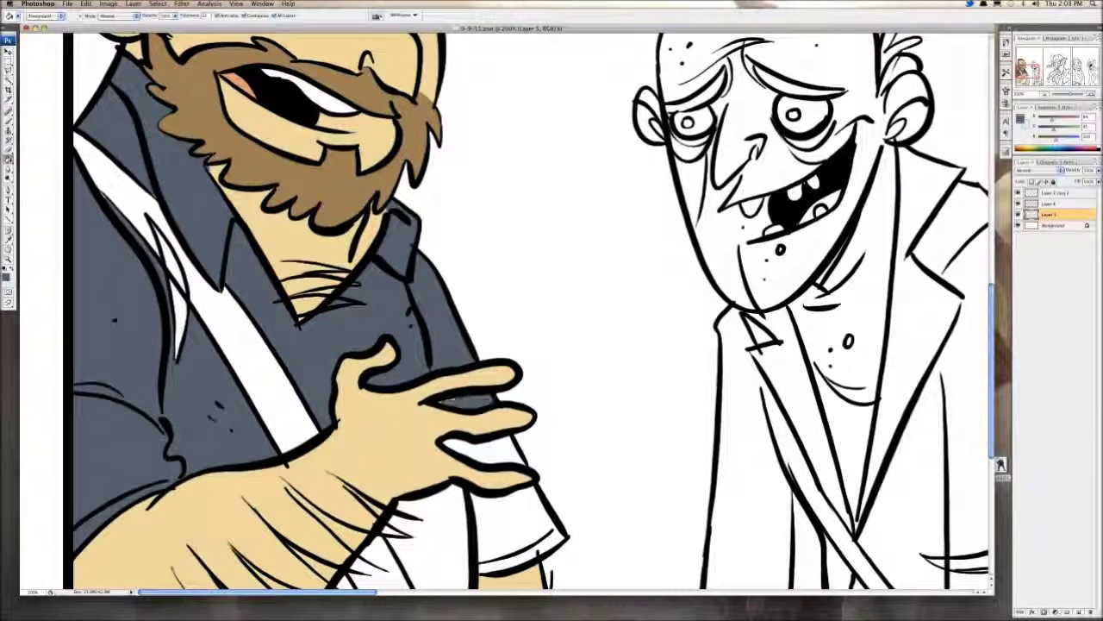
left_click(487, 450)
left_click(510, 522)
Step: Fill the lower shirt on both sides of the diagonal strap with slate blue, down to the belt
scroll(510, 521, "down", 6)
left_click(439, 332)
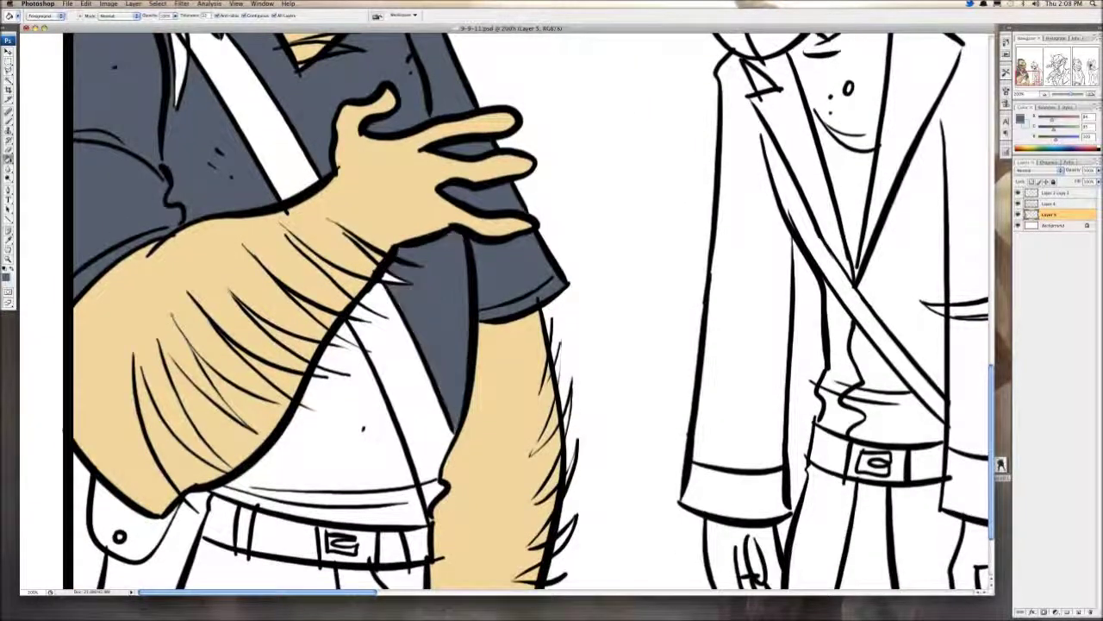
left_click(356, 423)
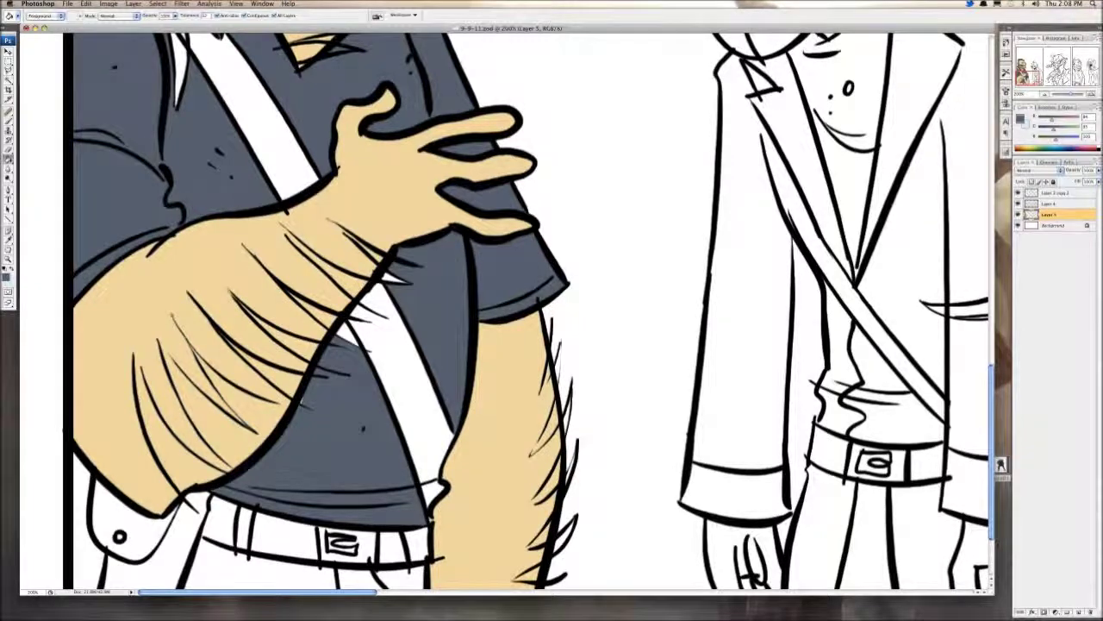
Step: Enlarge the brush and paint slate blue over the white slivers between the shirt creases beside the shoulder strap
key("b")
scroll(517, 310, "up", 3)
key("bracketright")
mouse_move(178, 170)
left_mouse_down()
mouse_move(158, 133)
mouse_move(176, 207)
left_mouse_up()
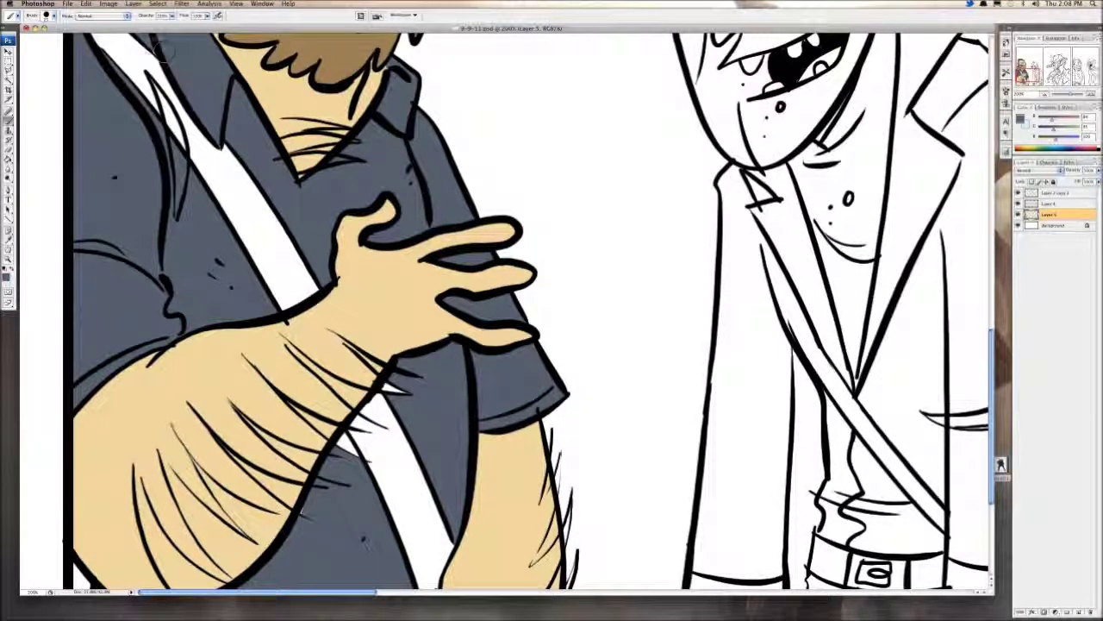
Step: Mix a muted grey-brown and fill the lower part of the bearded man's diagonal strap, including its end beside the wrist
scroll(394, 236, "down", 4)
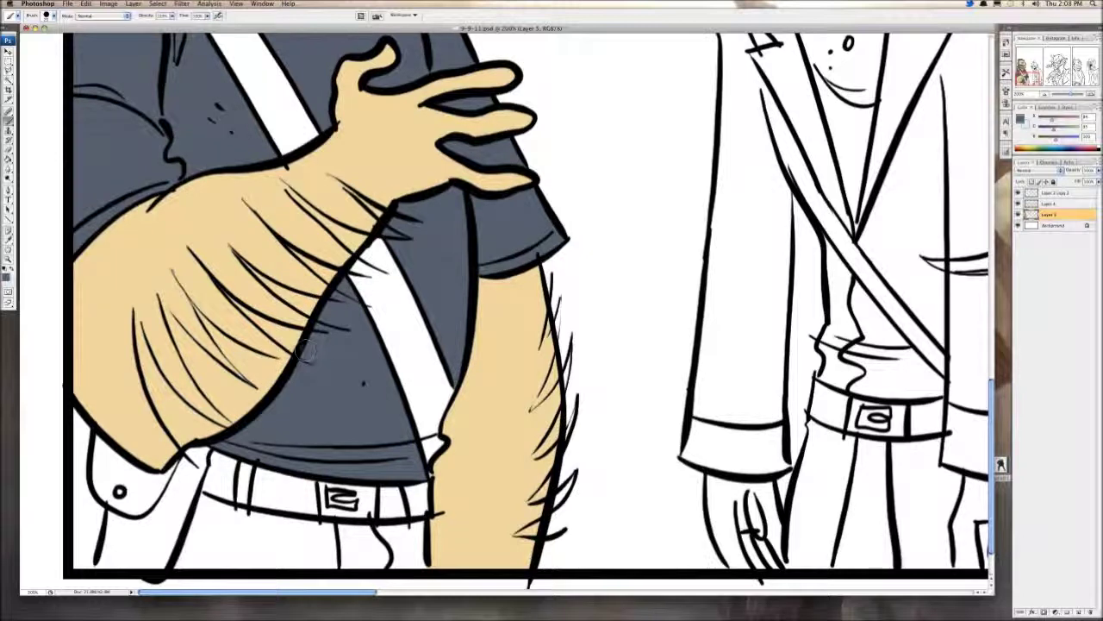
scroll(303, 349, "down", 2)
scroll(336, 324, "up", 2)
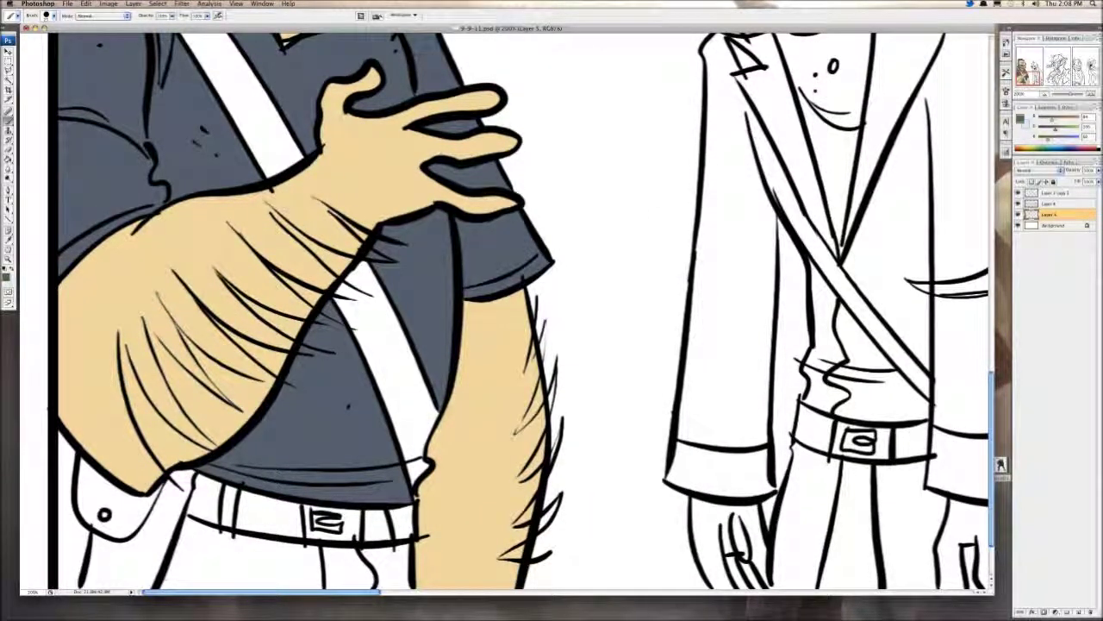
key("g")
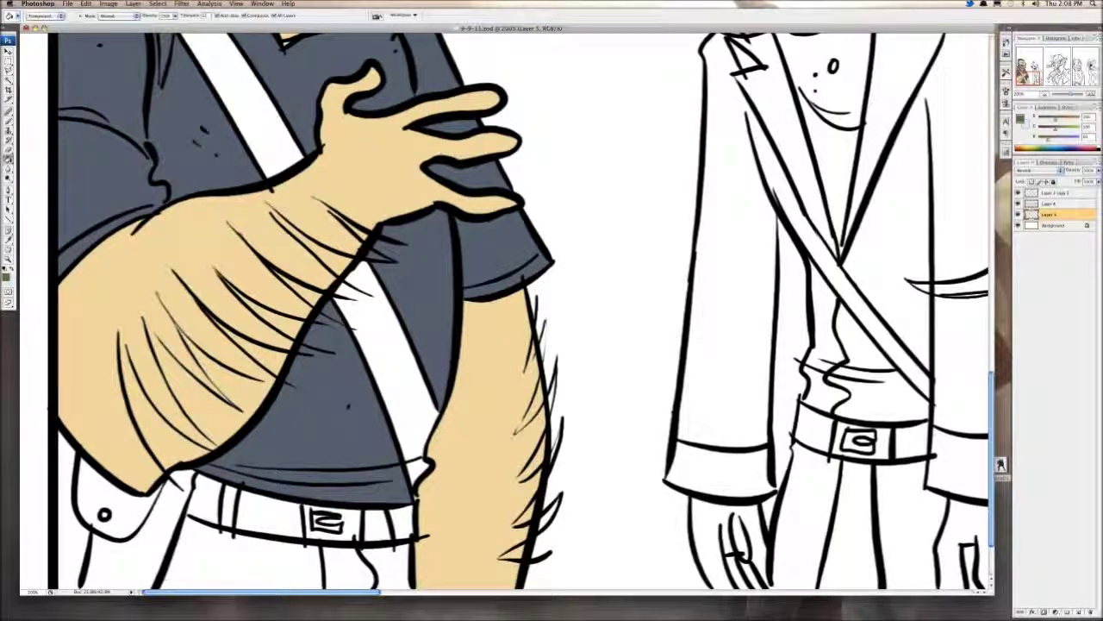
left_click(390, 362)
key("super+z")
left_click_drag(1055, 129, 1051, 130)
left_click(389, 362)
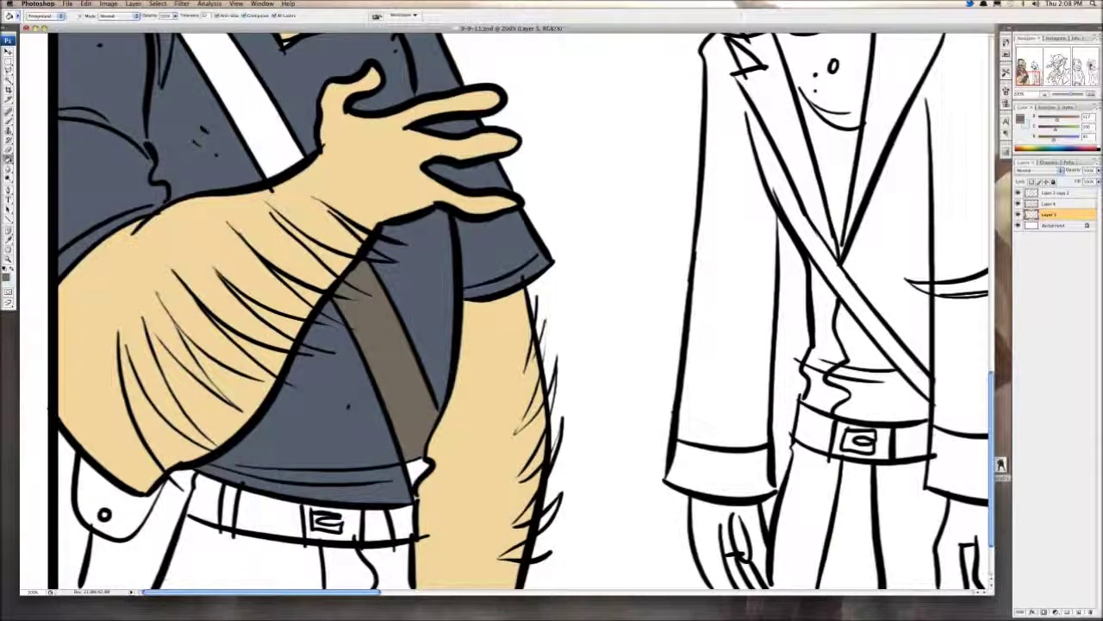
left_click(419, 470)
Step: Fill the upper part of the strap across the chest and its white sliver near the shoulder with grey-brown
left_click(255, 106)
left_click_drag(255, 107, 272, 371)
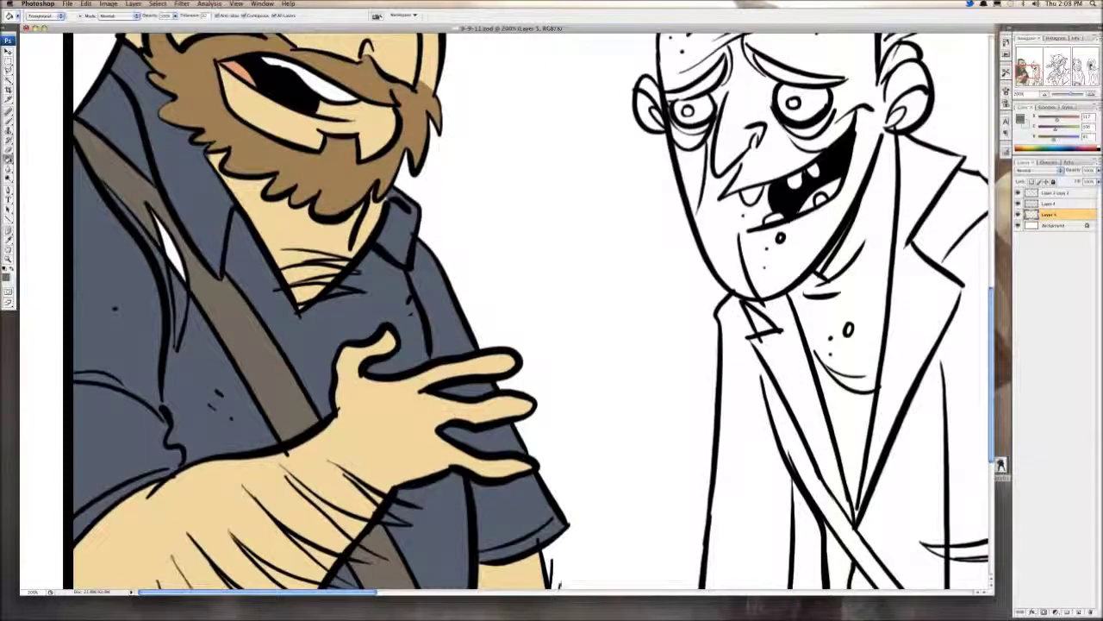
left_click(171, 250)
key("b")
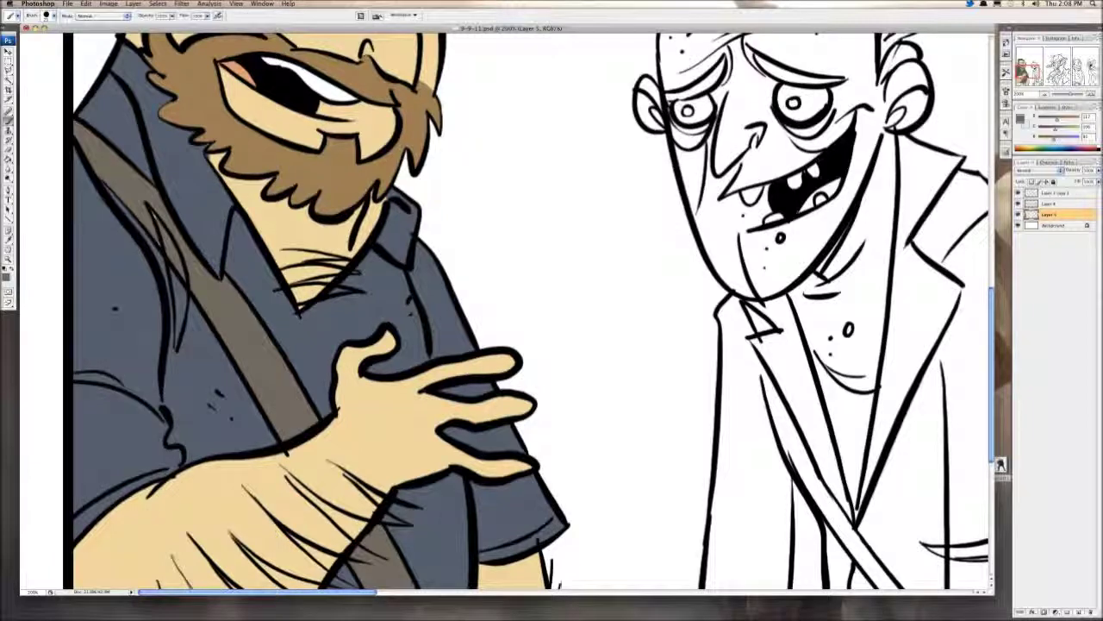
Step: Mix a dark olive brown and fill every section of the bearded man's trousers below the belt
scroll(159, 234, "down", 3)
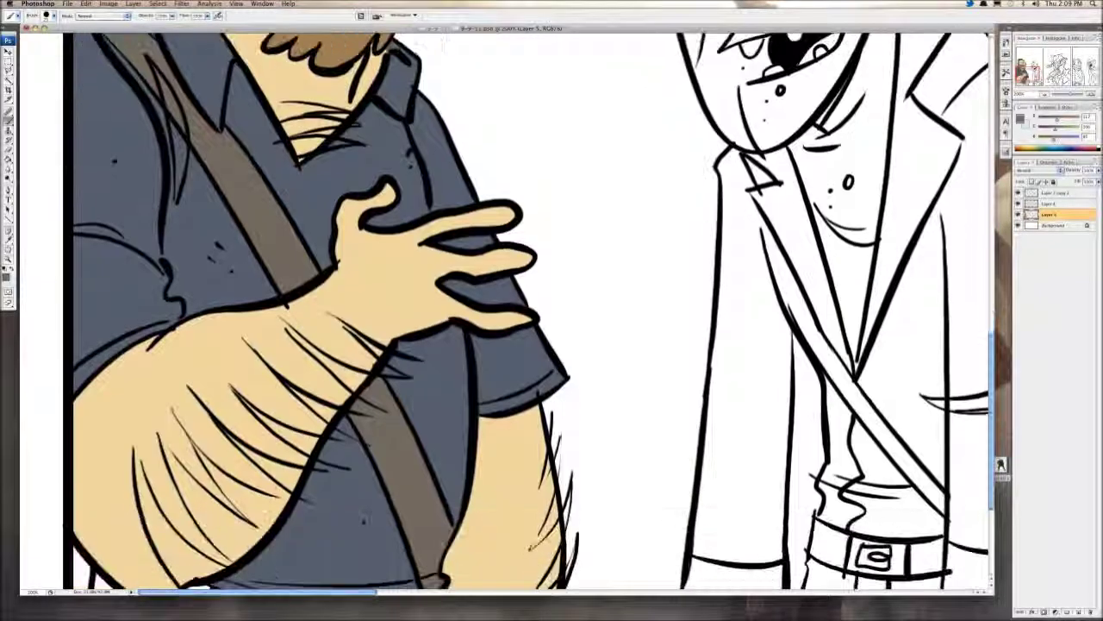
scroll(527, 310, "down", 4)
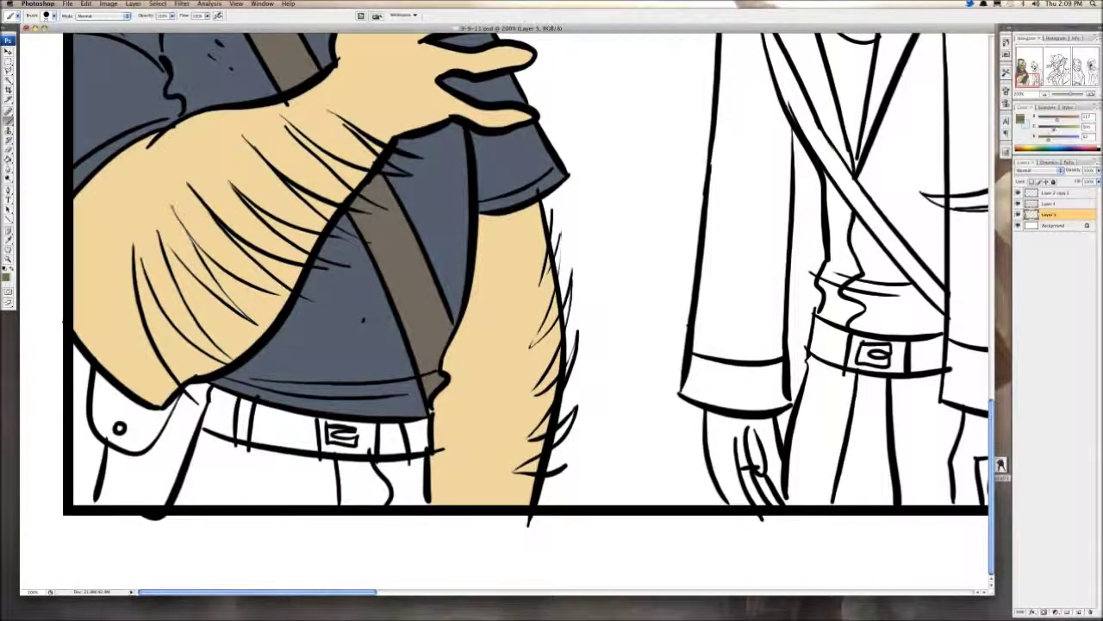
left_click(8, 159)
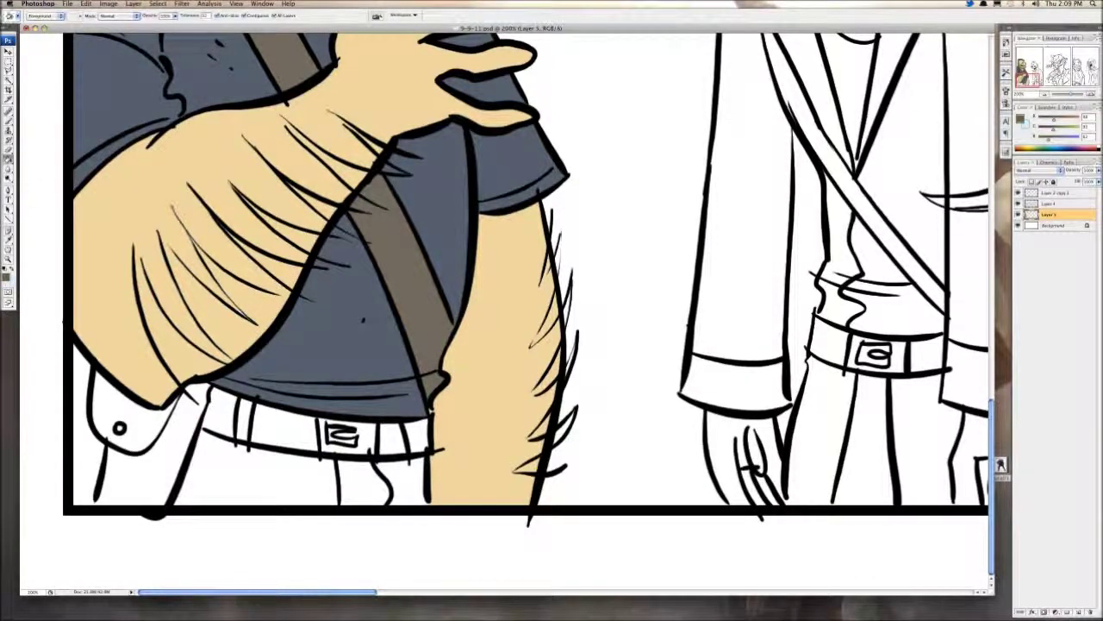
left_click(153, 472)
left_click(259, 479)
left_click(362, 483)
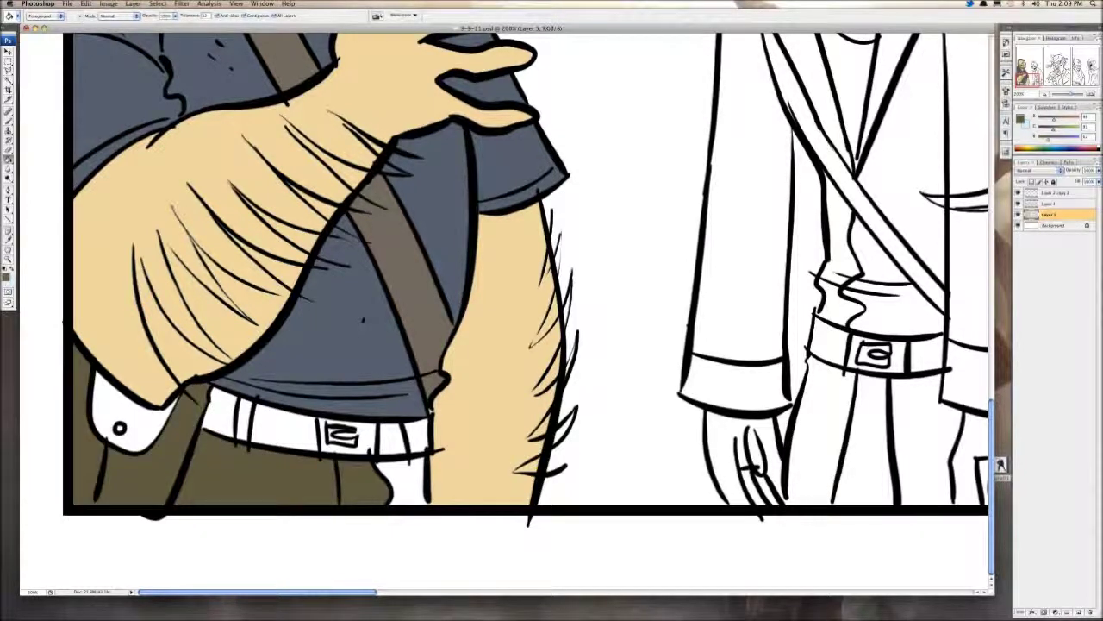
left_click(401, 483)
Step: Colour the hip pouch's flap and button and the nearby belt sections with olive brown
left_click(125, 405)
left_click(220, 418)
left_click(285, 428)
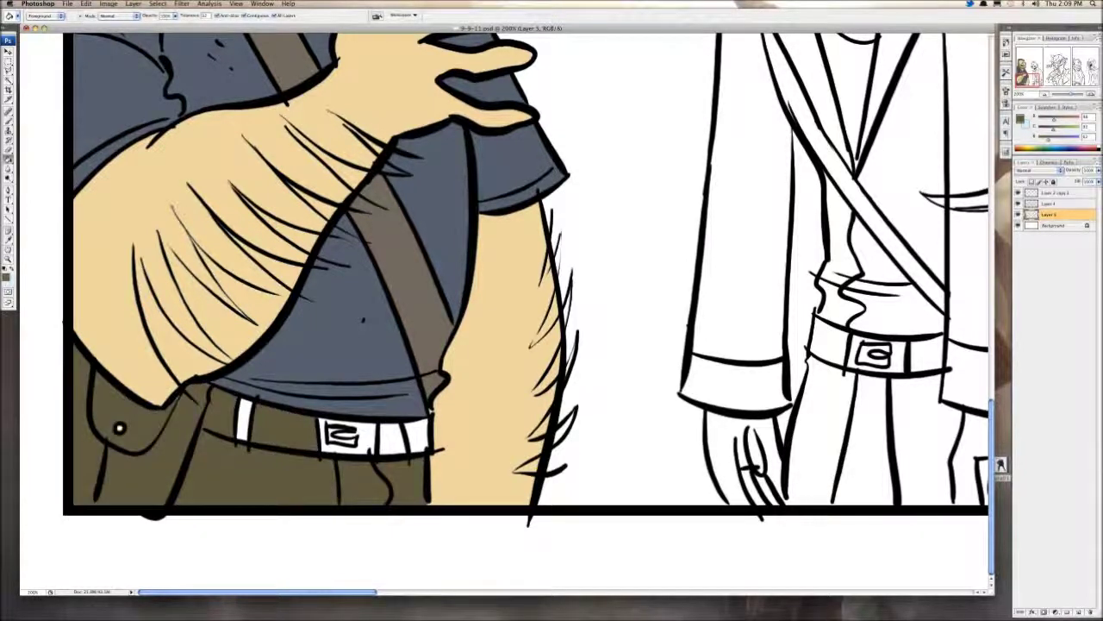
key("b")
left_click(120, 426)
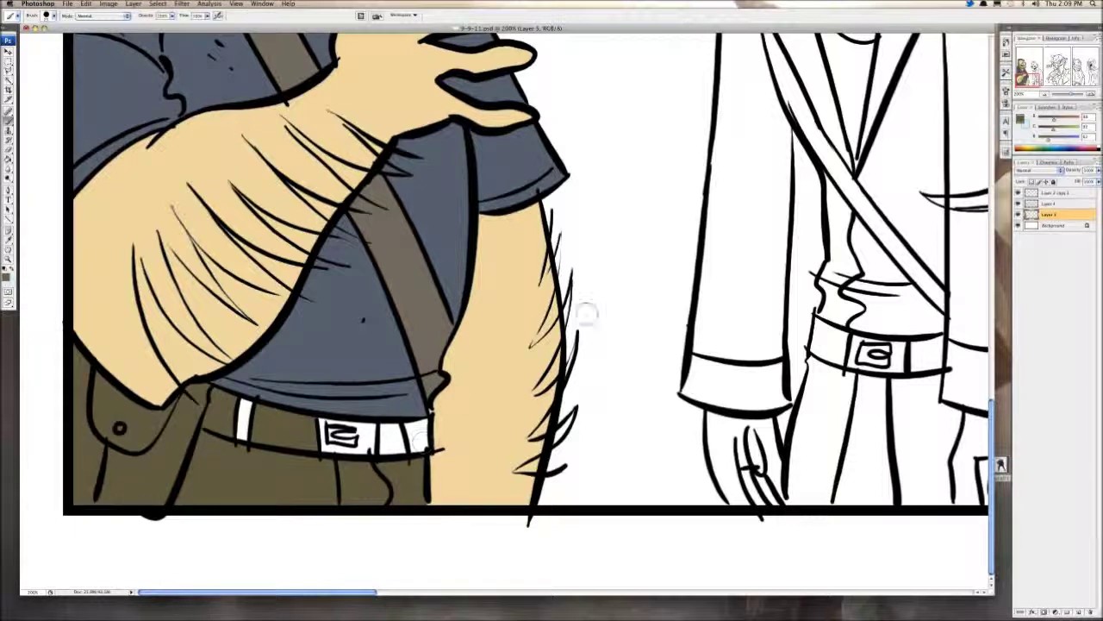
Step: Mix a dull dark purple and fill the hip pouch, its flap and the belt sections between the loops and buckle
left_click_drag(1053, 129, 1049, 130)
key("g")
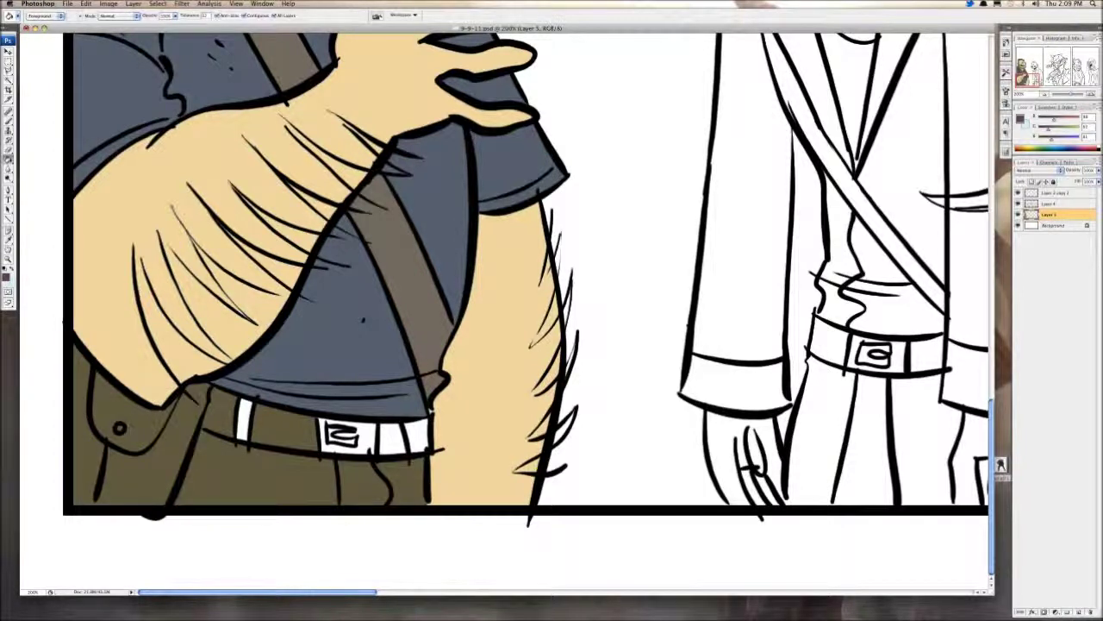
key("b")
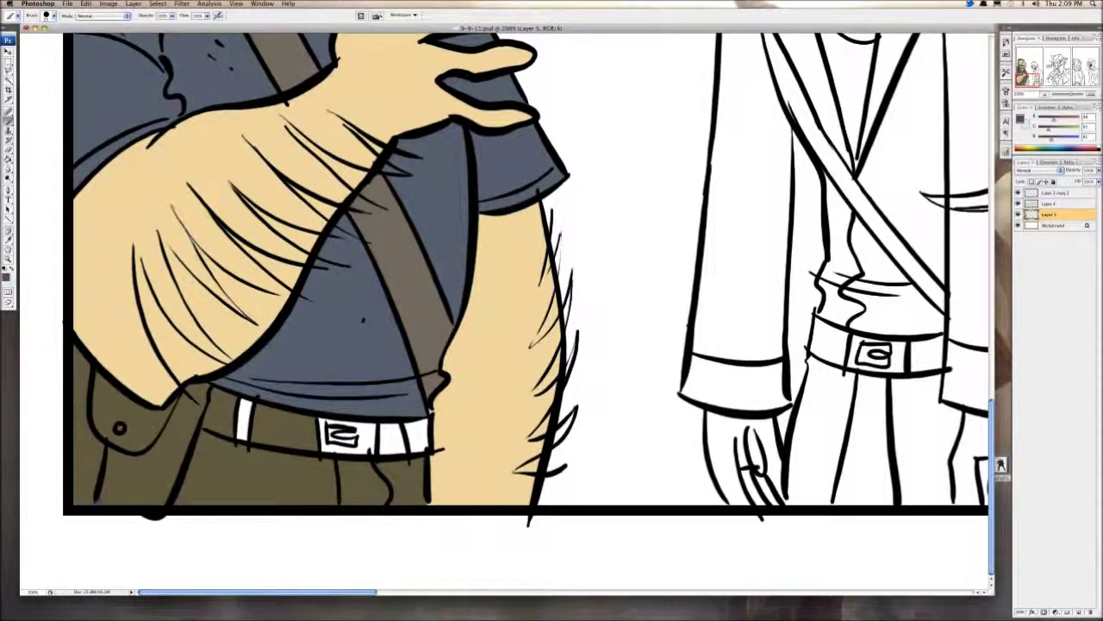
key("g")
left_click(159, 461)
left_click(136, 423)
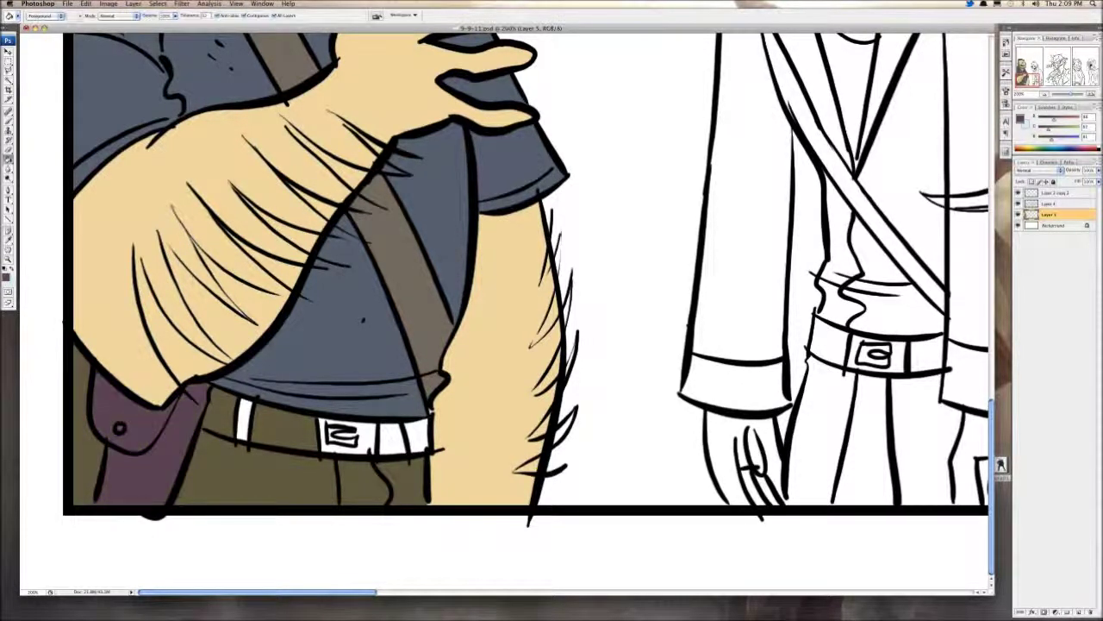
left_click(220, 414)
left_click(285, 429)
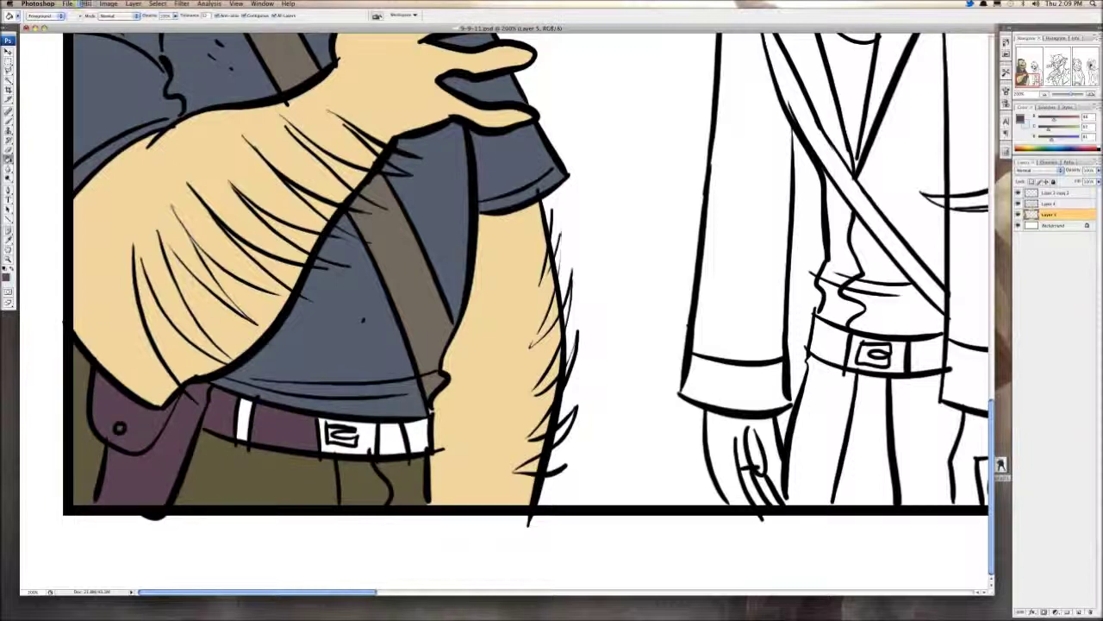
left_click(392, 438)
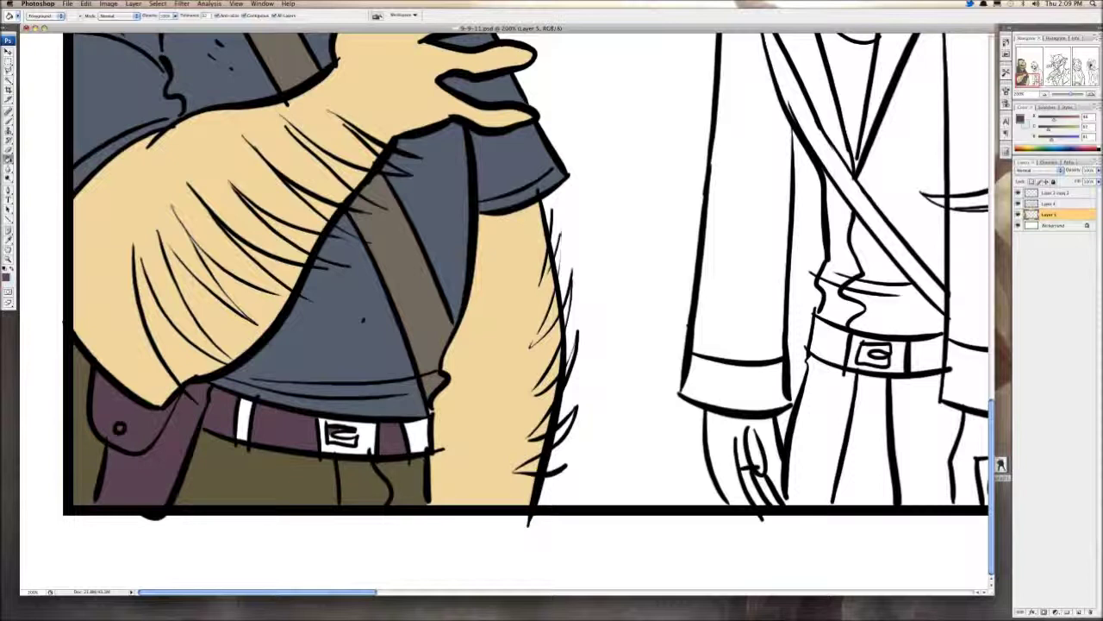
Step: Paint the inside of the belt buckle dark and colour its surrounding plate light grey from the swatches
key("b")
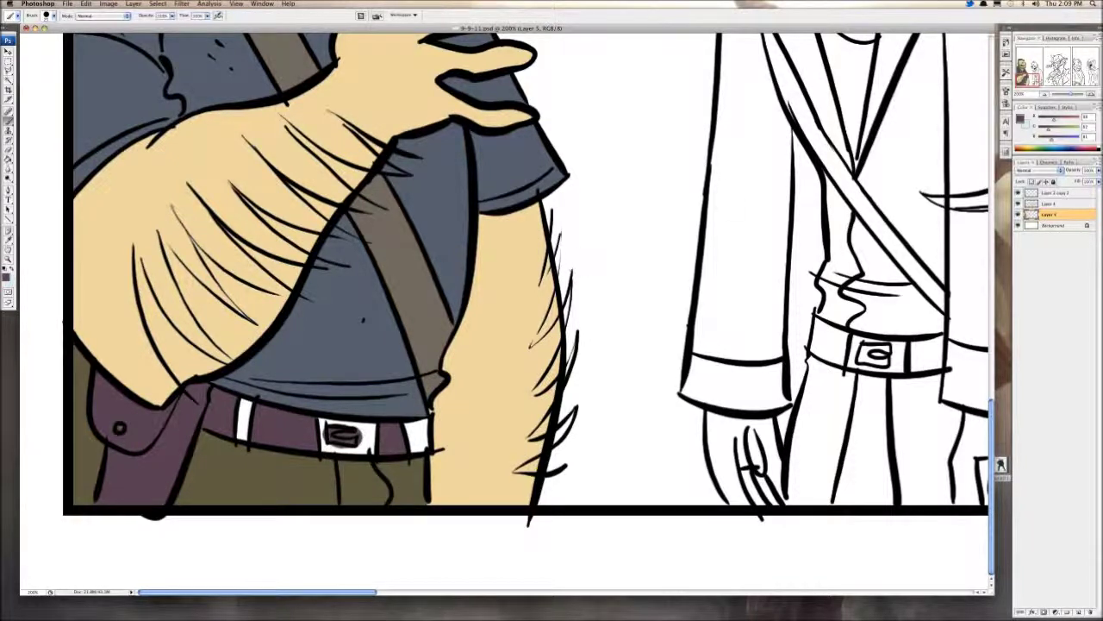
left_click(1047, 108)
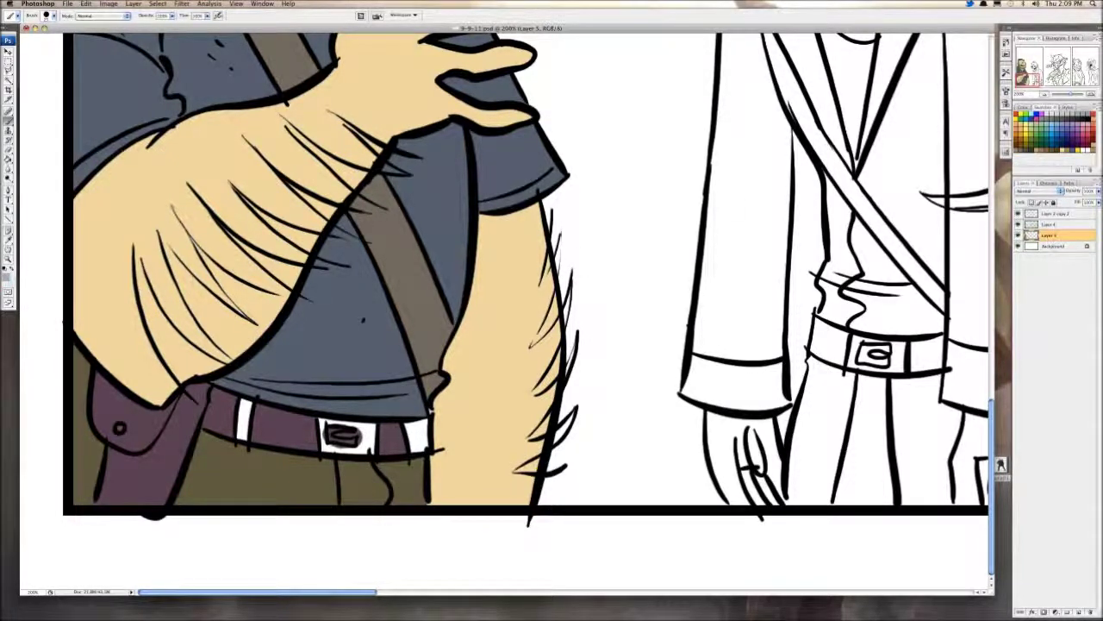
key("g")
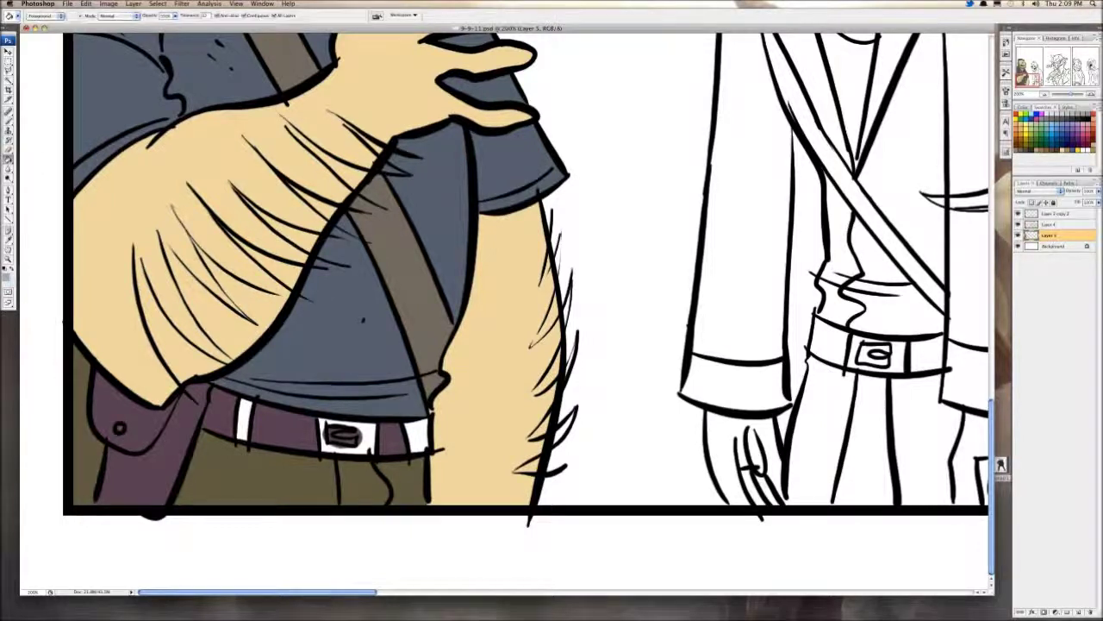
left_click(333, 438)
key("b")
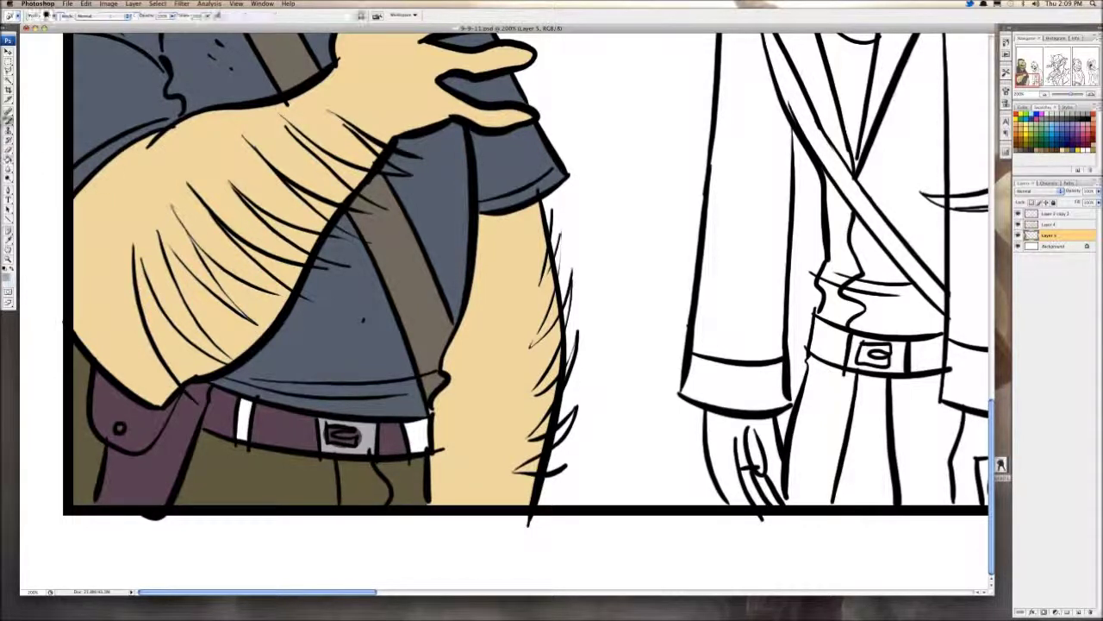
left_click_drag(359, 437, 320, 428)
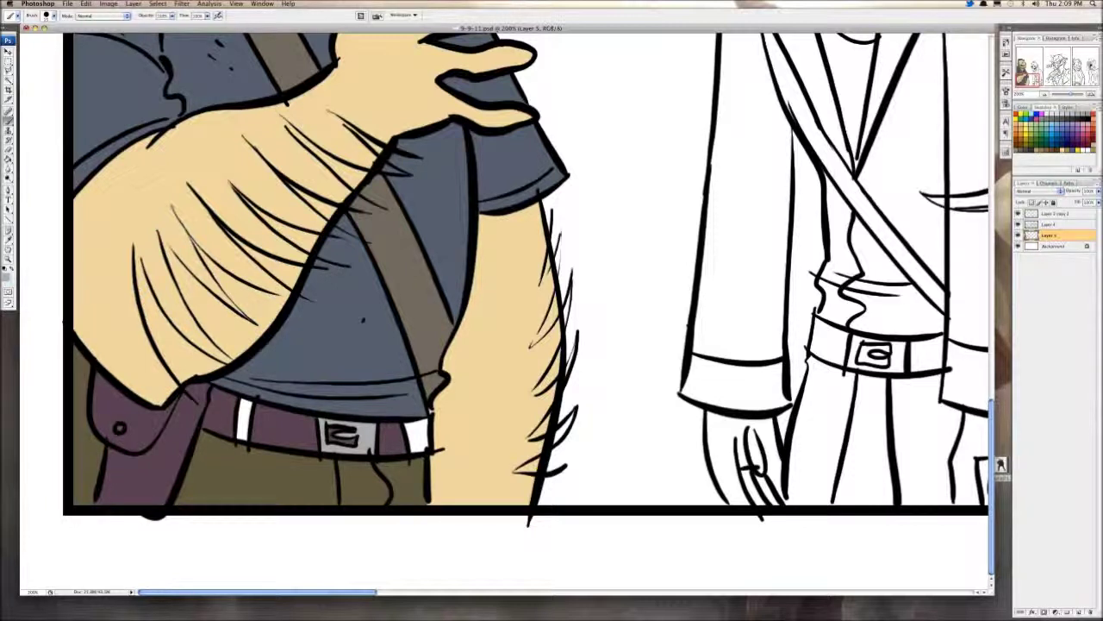
Step: Sample the trousers' olive brown and paint the remaining white belt loop and the area at the belt's end
key("i")
key("b")
mouse_move(245, 398)
left_mouse_down()
mouse_move(244, 436)
mouse_move(249, 404)
left_mouse_up()
mouse_move(424, 445)
left_mouse_down()
mouse_move(412, 431)
mouse_move(419, 438)
mouse_move(423, 422)
mouse_move(425, 450)
left_mouse_up()
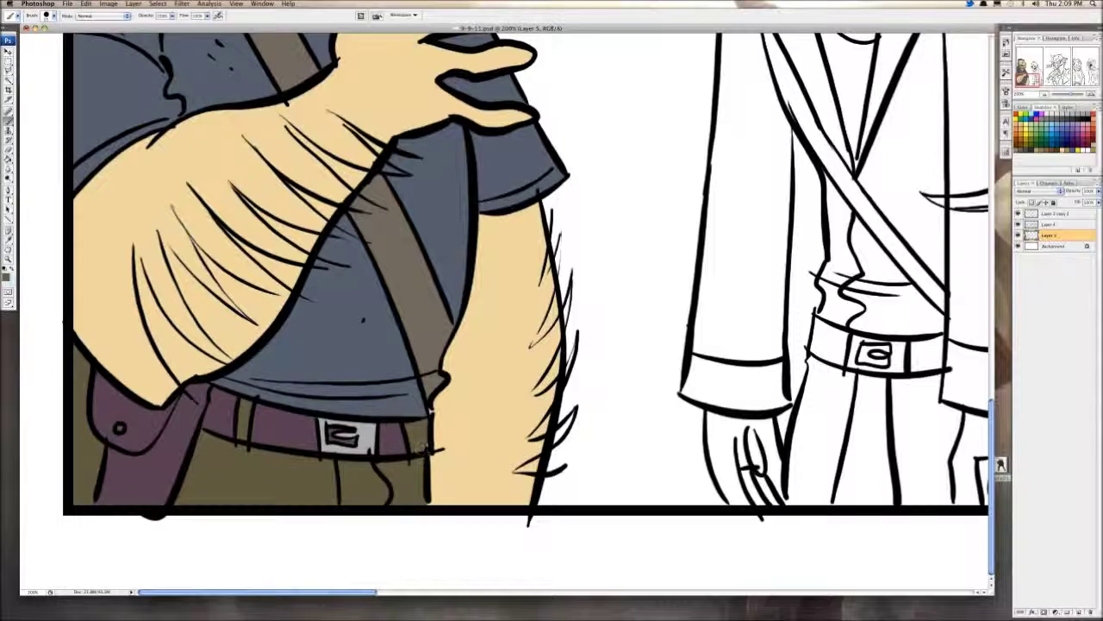
Step: Mix a drab grey-khaki skin colour for the balding man in the first panel
key("super+minus")
key("super+minus")
key("super+minus")
key("super+minus")
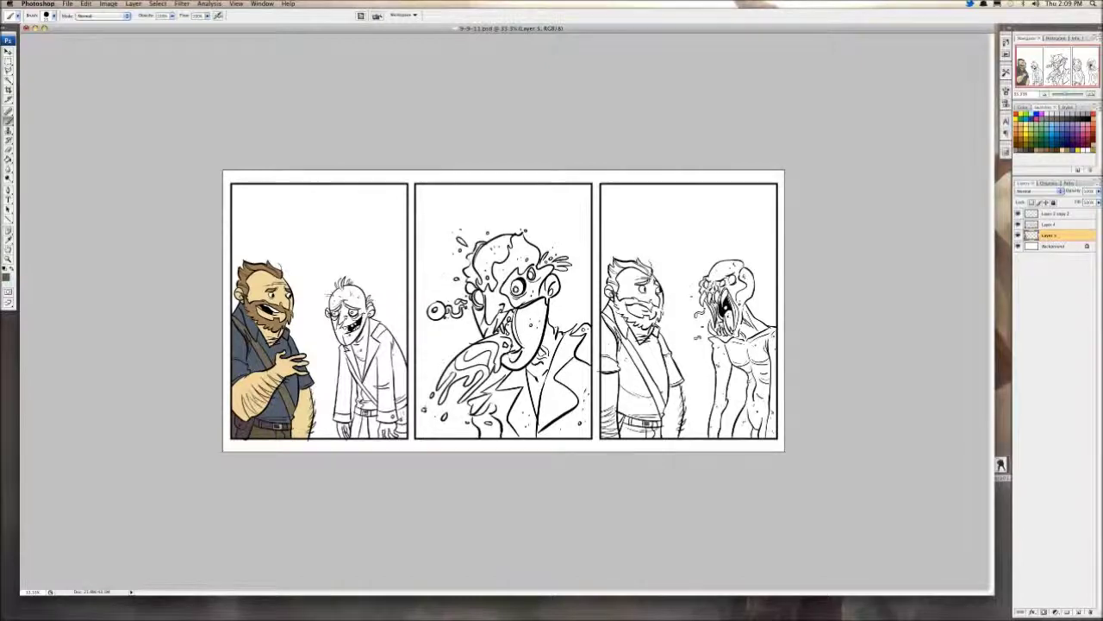
key("super+plus")
key("super+plus")
left_click_drag(396, 336, 748, 290)
key("super+plus")
key("super+plus")
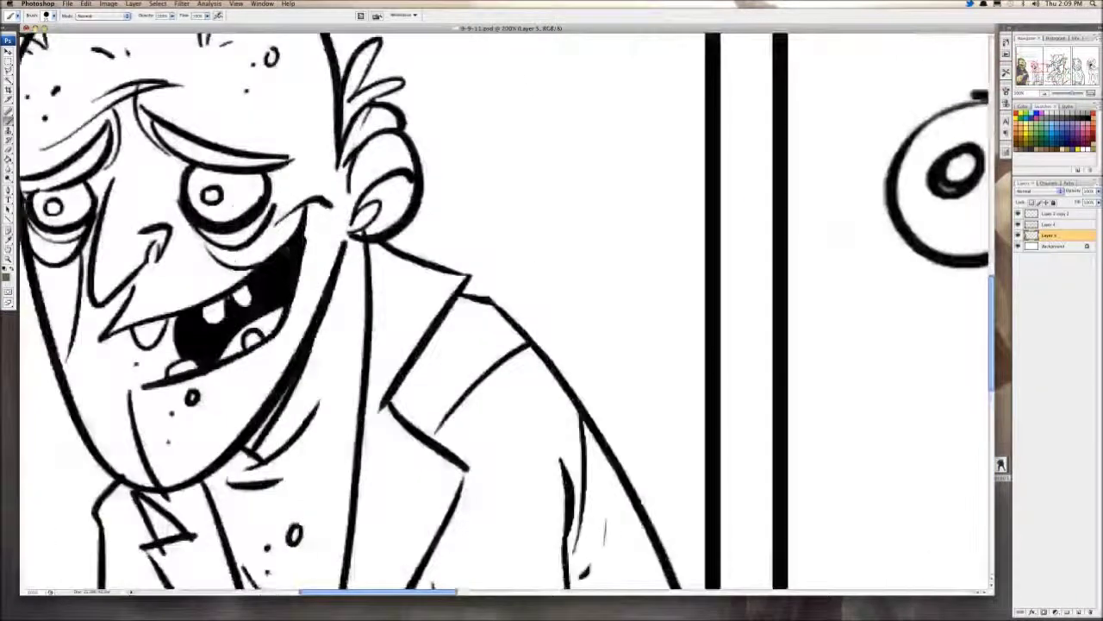
left_click_drag(414, 293, 697, 343)
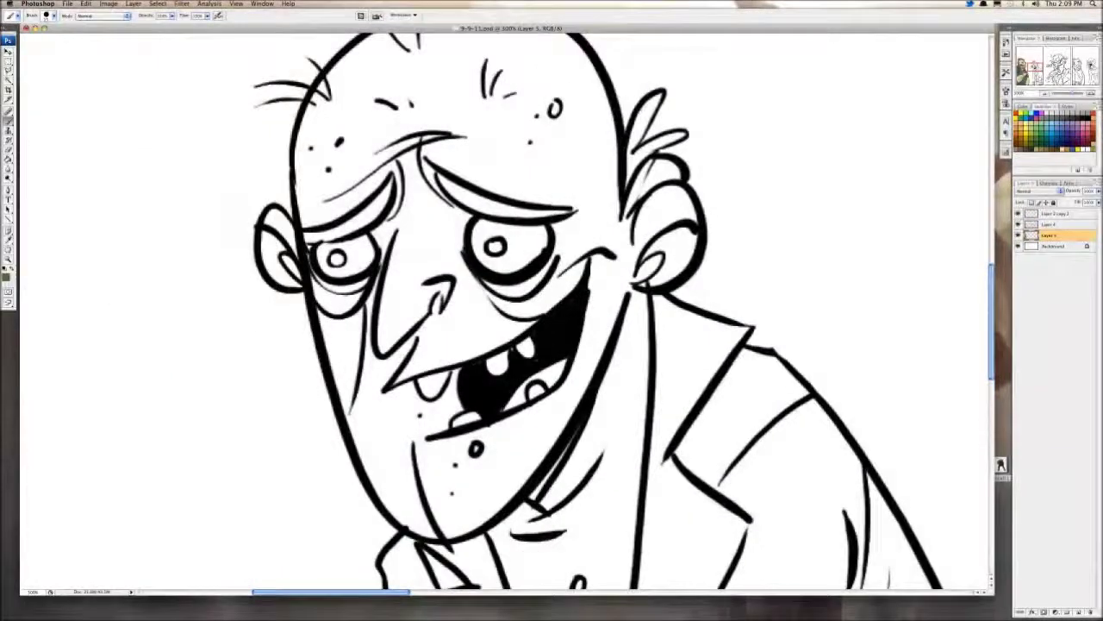
left_click(1023, 107)
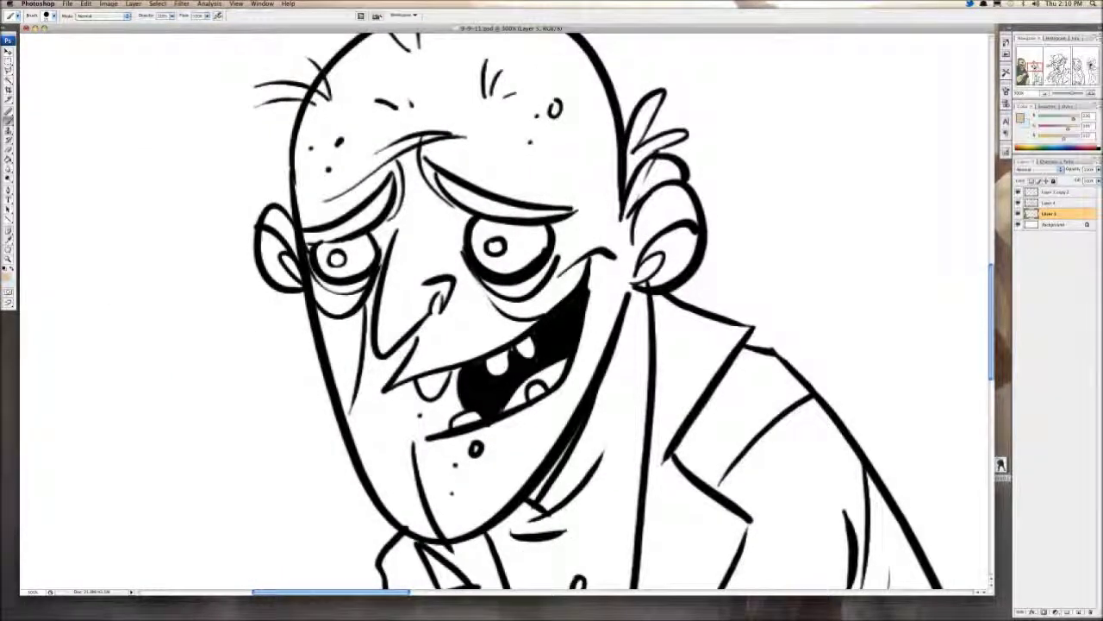
left_click_drag(452, 209, 383, 209)
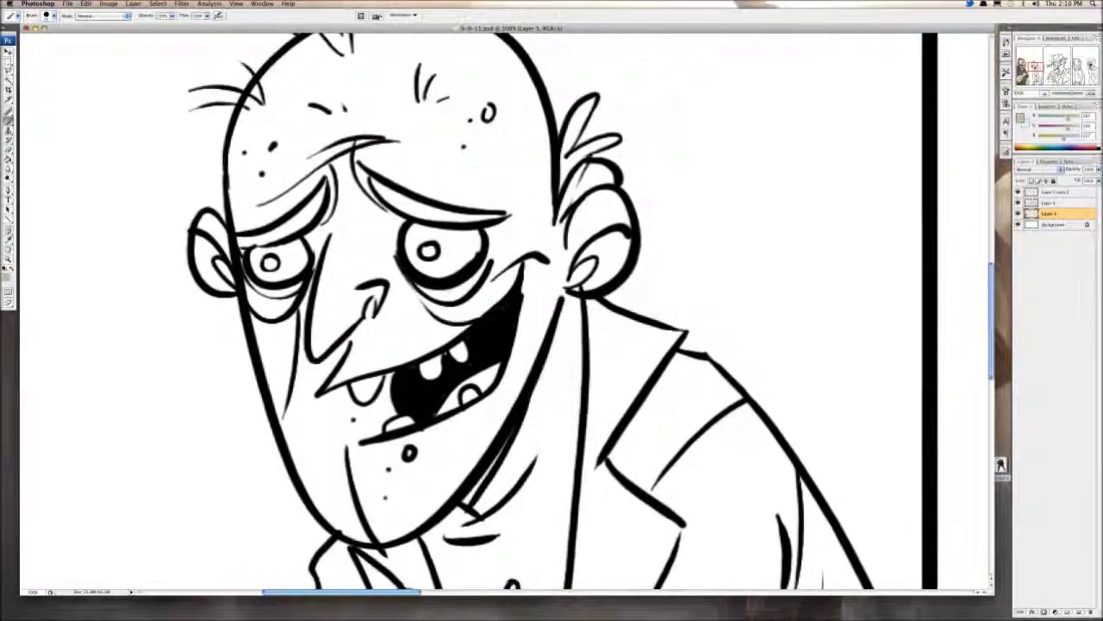
Step: Try to fill the balding man's face with the drab khaki skin colour
left_click(8, 160)
left_click(379, 233)
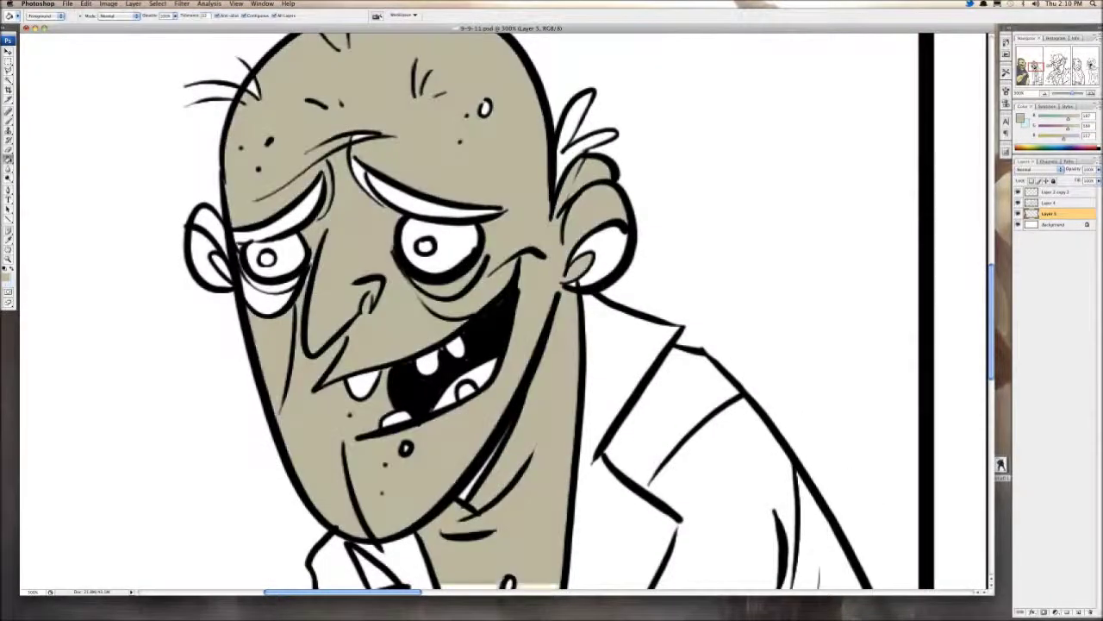
key("super+z")
key("b")
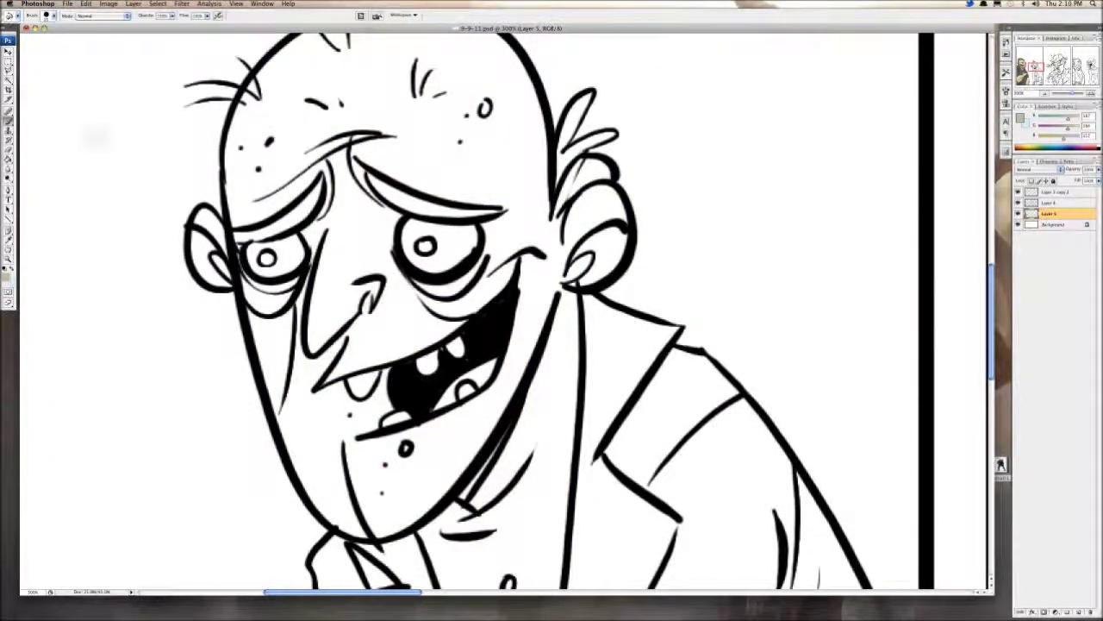
Step: Close the outline gap between jaw and ear with the brush and fill the balding man's face with khaki
scroll(569, 284, "down", 3)
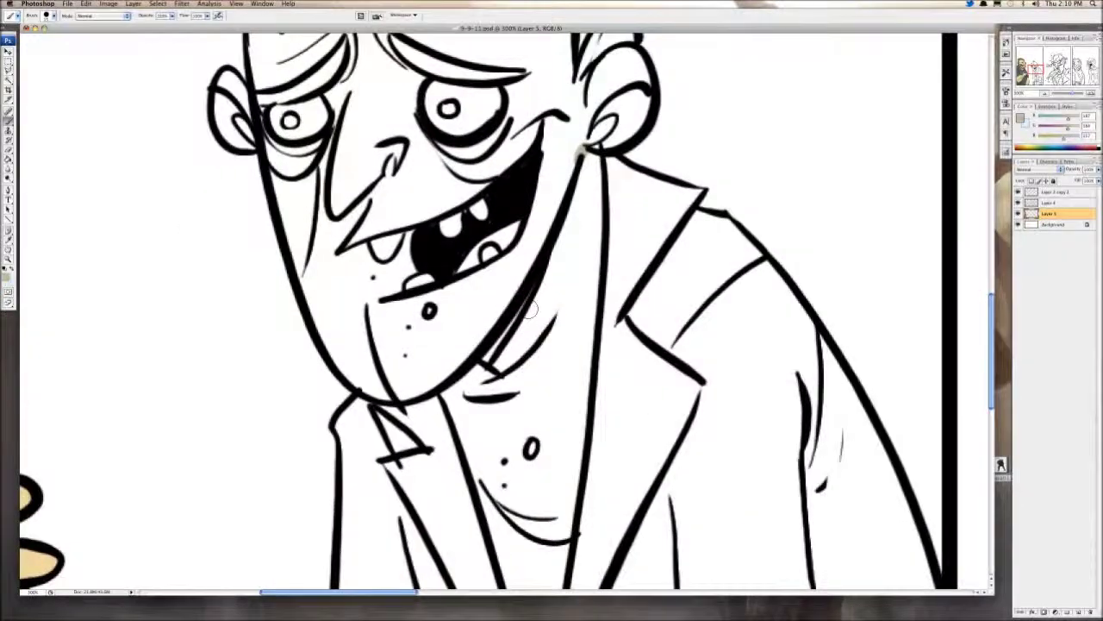
left_click_drag(531, 307, 488, 352)
key("g")
left_click(431, 340)
Step: Fill the white parts of the balding man's ears with khaki and paint over the white bag beneath his smaller eye
scroll(517, 310, "up", 3)
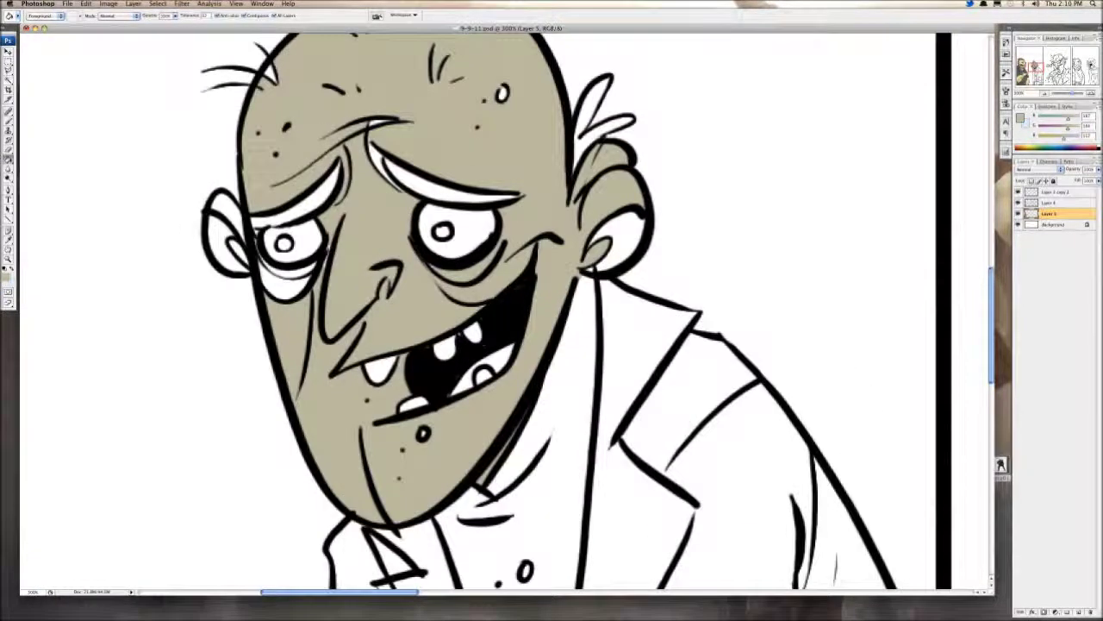
left_click(216, 245)
left_click(226, 205)
left_click(235, 248)
left_click(631, 231)
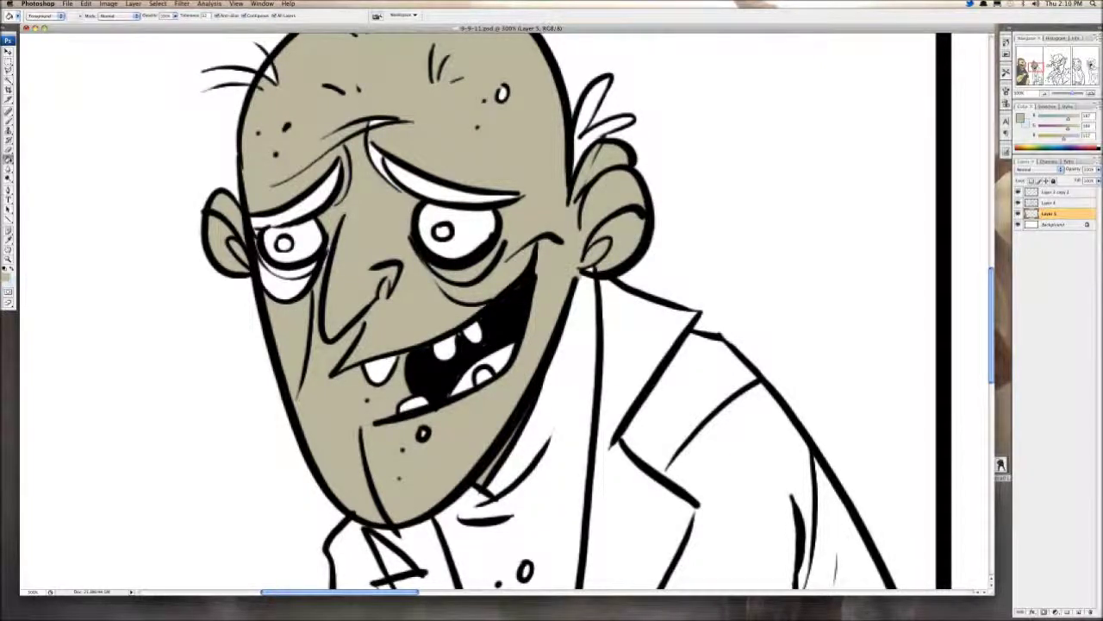
key("b")
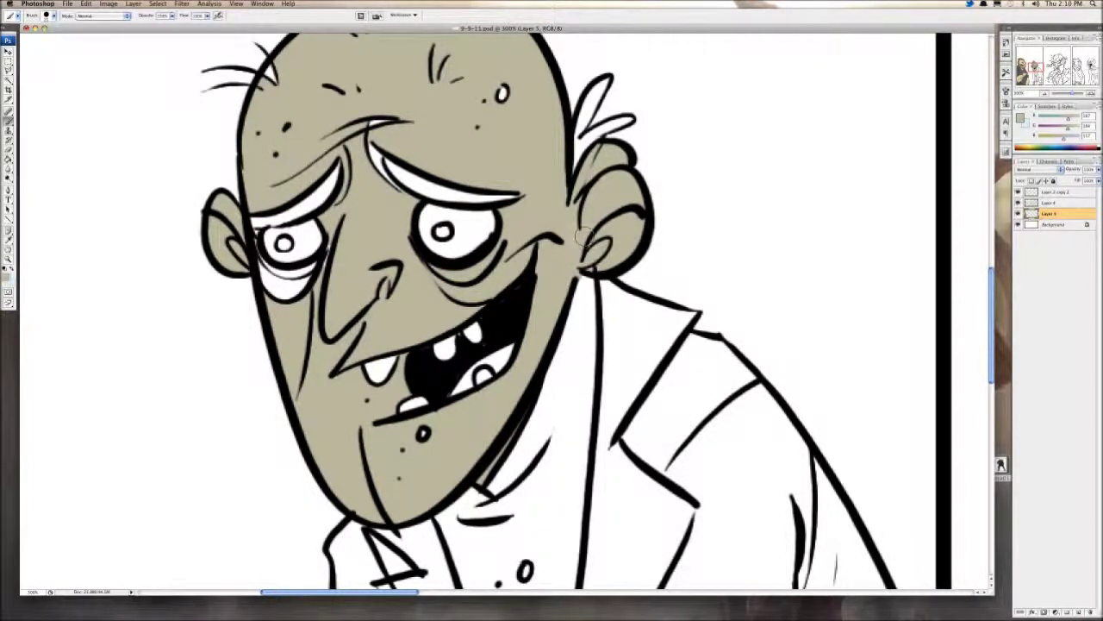
mouse_move(259, 250)
left_mouse_down()
mouse_move(267, 285)
mouse_move(285, 298)
mouse_move(310, 267)
left_mouse_up()
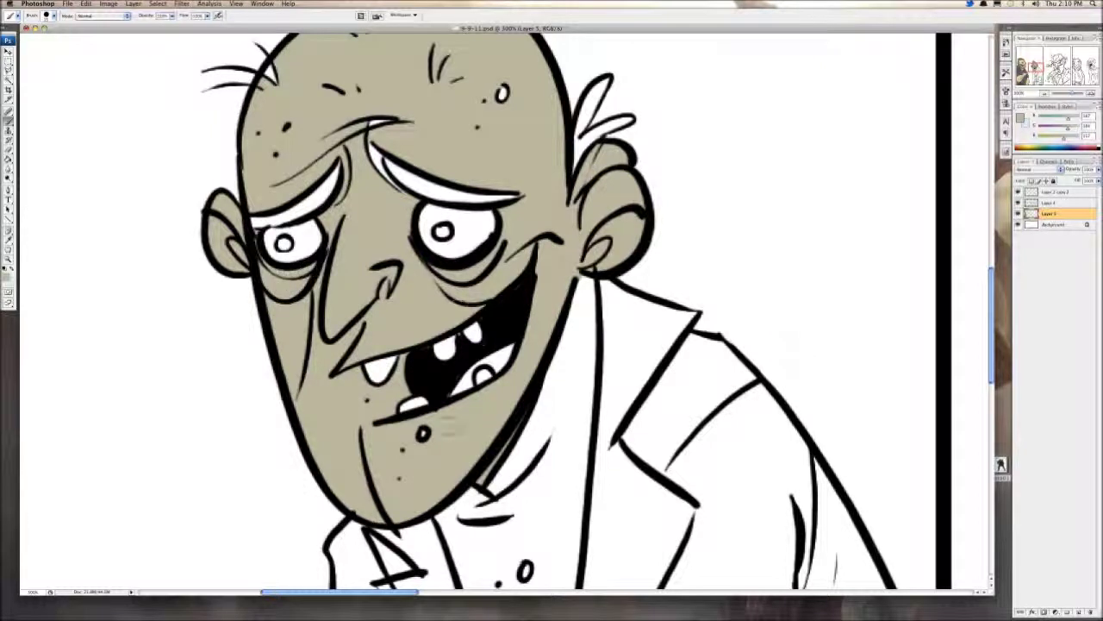
Step: Mix a darker grey-brown and paint the bags beneath both of the balding man's eyes with a smaller brush
key("bracketleft")
key("bracketleft")
mouse_move(279, 60)
left_mouse_down()
mouse_move(257, 144)
mouse_move(265, 26)
left_mouse_up()
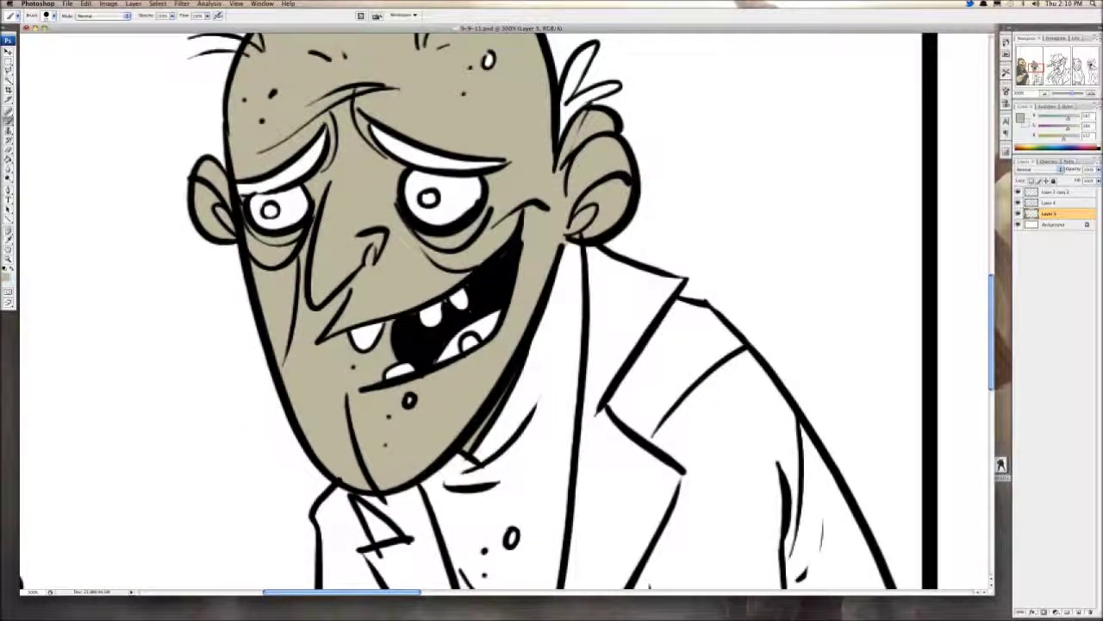
left_click_drag(1064, 137, 1056, 138)
left_click_drag(1068, 128, 1059, 128)
left_click_drag(1069, 118, 1064, 118)
mouse_move(402, 221)
left_mouse_down()
mouse_move(450, 240)
mouse_move(484, 210)
left_mouse_up()
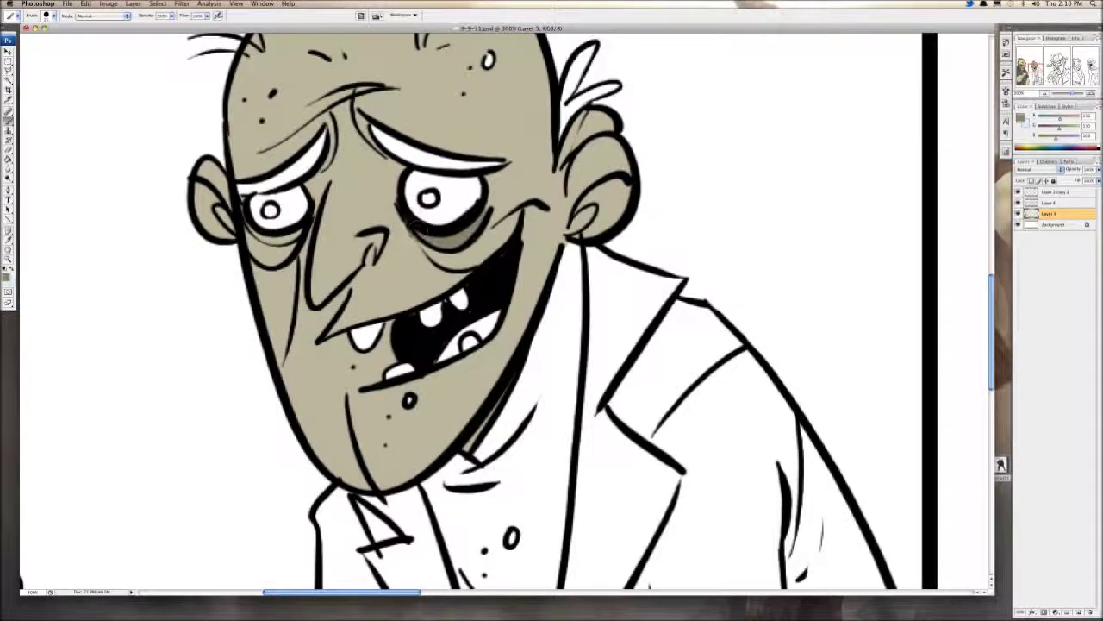
mouse_move(421, 239)
left_mouse_down()
mouse_move(476, 252)
mouse_move(483, 194)
left_mouse_up()
mouse_move(295, 233)
left_mouse_down()
mouse_move(245, 230)
mouse_move(288, 249)
mouse_move(298, 219)
mouse_move(292, 261)
left_mouse_up()
key("super+alt+z")
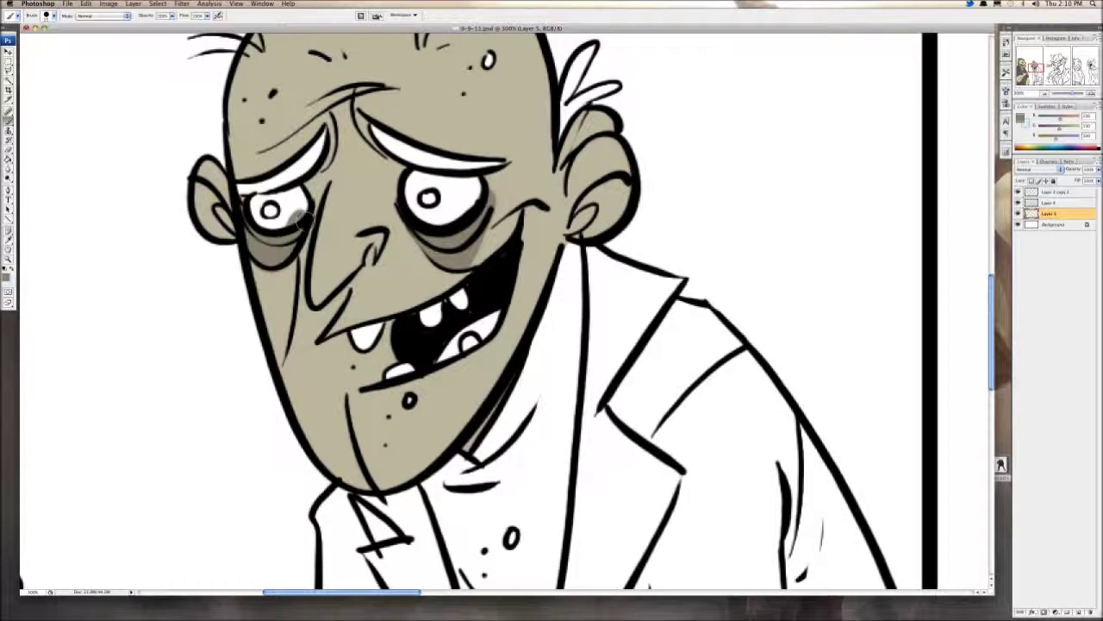
key("super+alt+z")
mouse_move(306, 222)
left_mouse_down()
mouse_move(256, 232)
mouse_move(298, 217)
left_mouse_up()
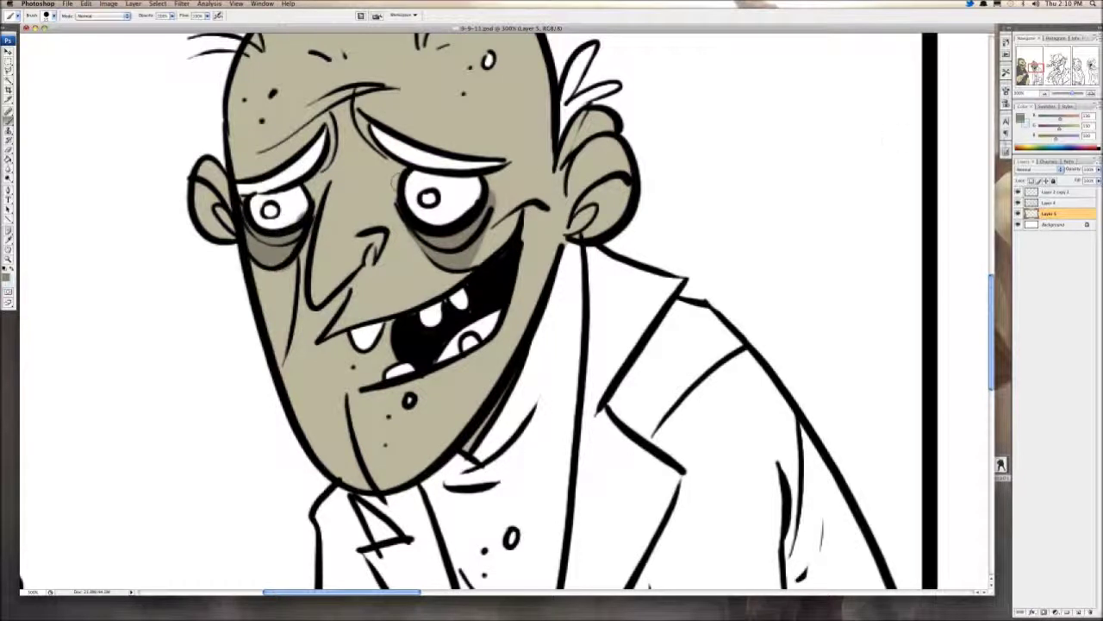
Step: Mix a dark red and paint the inner rims directly beneath both of the balding man's eyes
left_click_drag(1056, 128, 1050, 129)
mouse_move(245, 226)
left_mouse_down()
mouse_move(285, 239)
mouse_move(304, 231)
left_mouse_up()
mouse_move(408, 226)
left_mouse_down()
mouse_move(453, 243)
mouse_move(487, 203)
left_mouse_up()
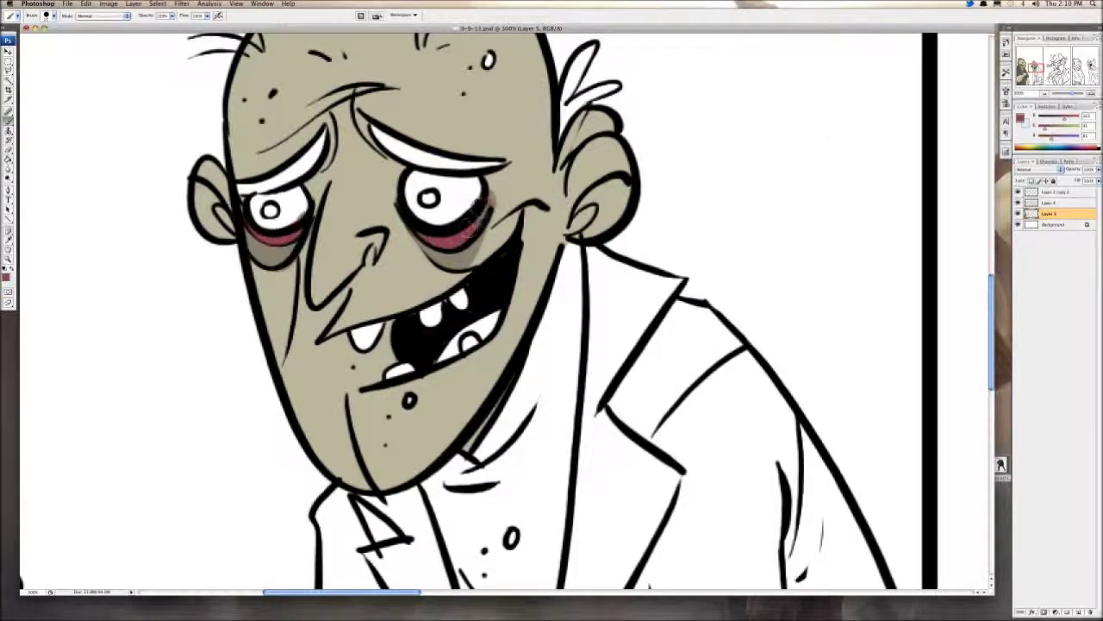
Step: Mix a dark reddish brown and paint both of the balding man's eyebrows
scroll(504, 99, "up", 2)
left_click_drag(490, 132, 475, 197)
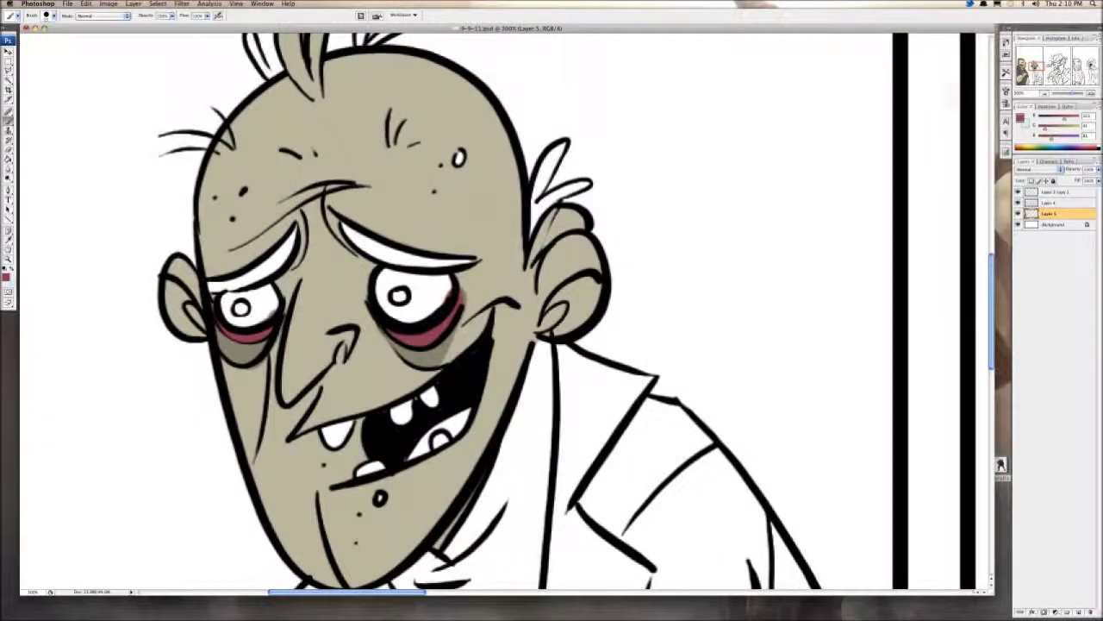
left_click_drag(1045, 129, 1055, 128)
mouse_move(344, 225)
left_mouse_down()
mouse_move(401, 257)
mouse_move(473, 258)
left_mouse_up()
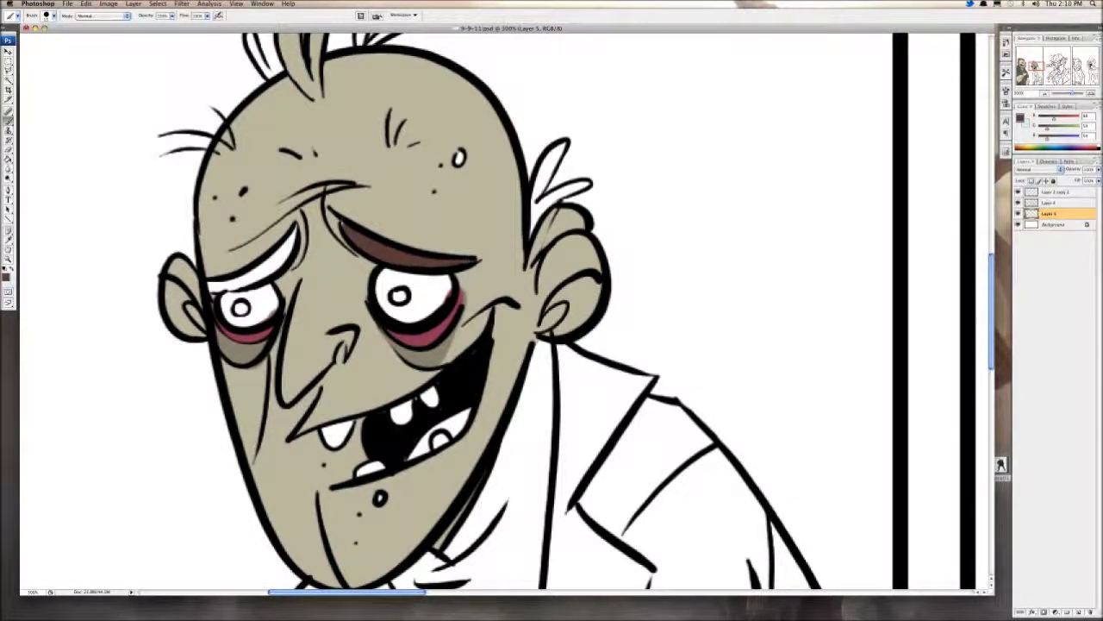
mouse_move(208, 289)
left_mouse_down()
mouse_move(274, 256)
mouse_move(300, 226)
left_mouse_up()
Step: Paint the hair tufts above the ear and on top of the head, plus the forehead mole, in dark reddish brown
mouse_move(559, 140)
left_mouse_down()
mouse_move(531, 191)
mouse_move(522, 245)
mouse_move(542, 191)
mouse_move(578, 183)
mouse_move(556, 195)
left_mouse_up()
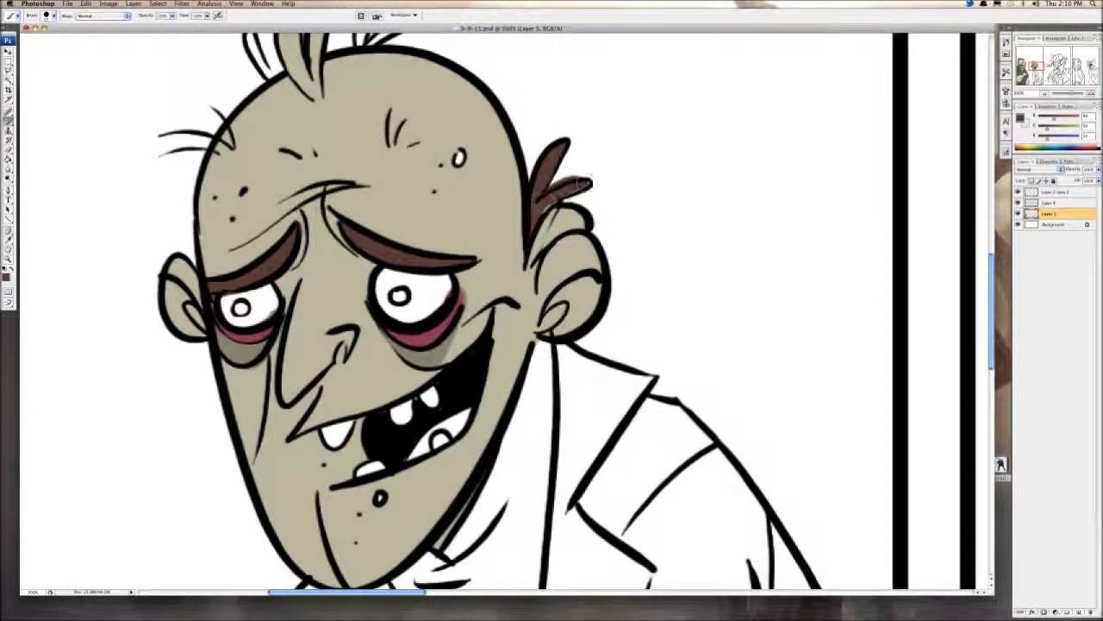
left_click_drag(464, 153, 457, 163)
scroll(462, 158, "up", 4)
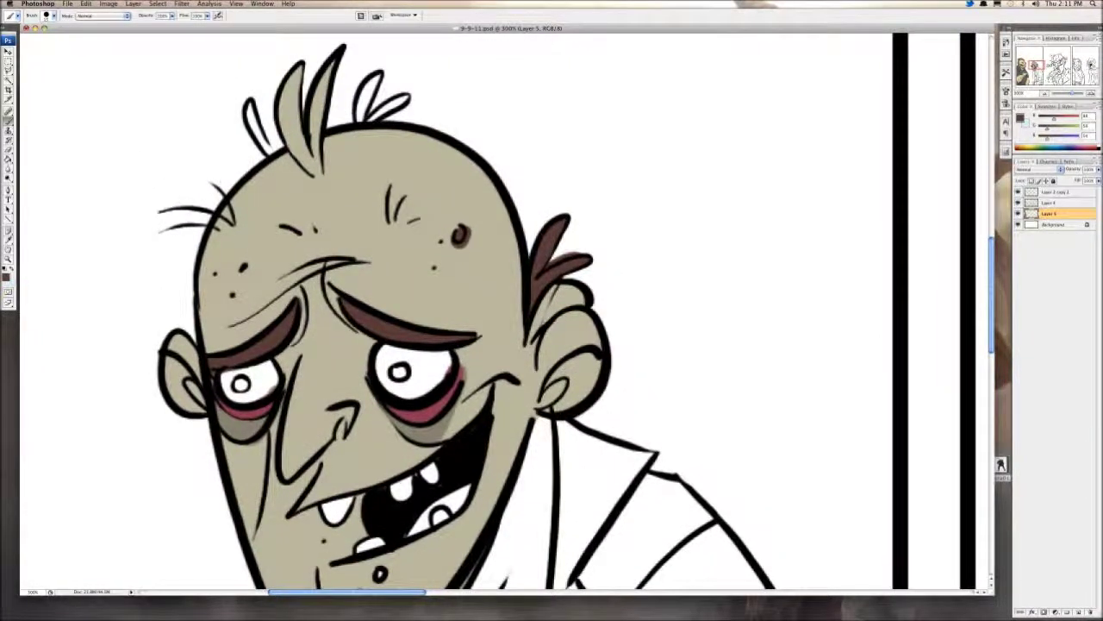
mouse_move(290, 82)
left_mouse_down()
mouse_move(307, 138)
mouse_move(285, 103)
mouse_move(312, 164)
mouse_move(336, 60)
left_mouse_up()
mouse_move(380, 69)
left_mouse_down()
mouse_move(362, 123)
mouse_move(379, 114)
mouse_move(361, 120)
left_mouse_up()
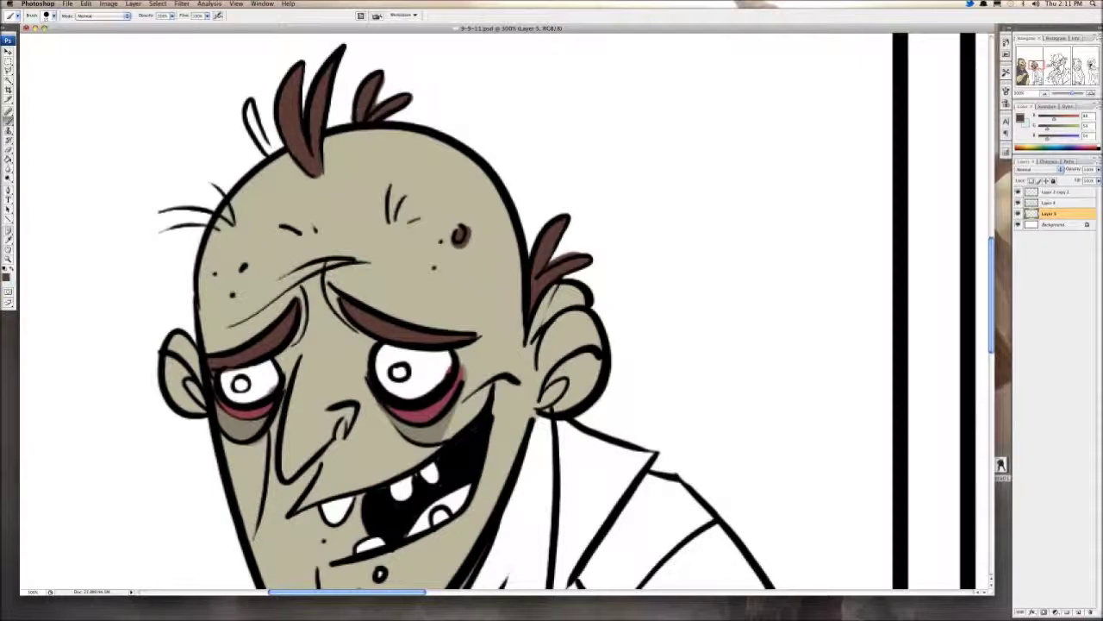
left_click_drag(246, 102, 276, 162)
Step: Mix a greyish mauve and paint the tongue area inside the balding man's open mouth
scroll(274, 160, "down", 10)
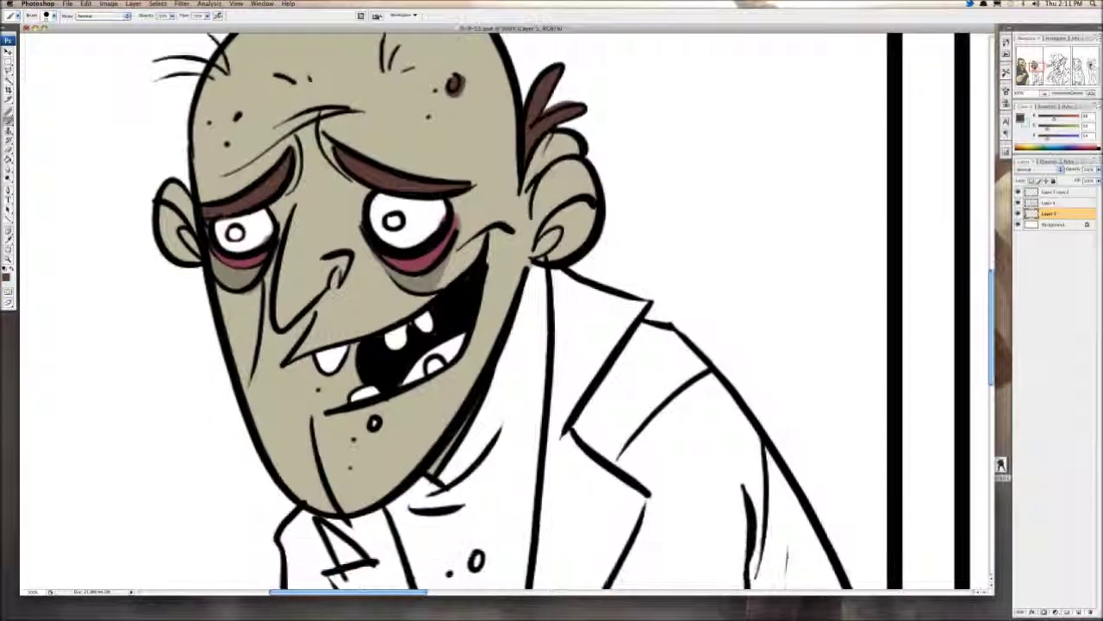
mouse_move(1047, 128)
left_mouse_down()
mouse_move(1062, 118)
mouse_move(1060, 139)
mouse_move(1061, 129)
left_mouse_up()
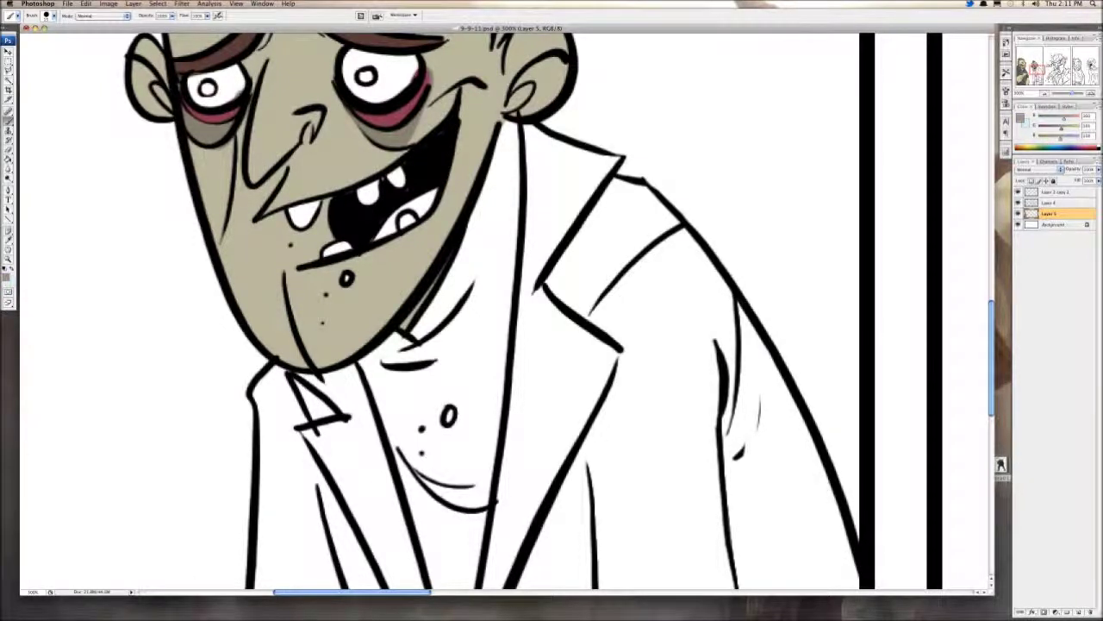
scroll(507, 310, "down", 1)
scroll(374, 129, "down", 2)
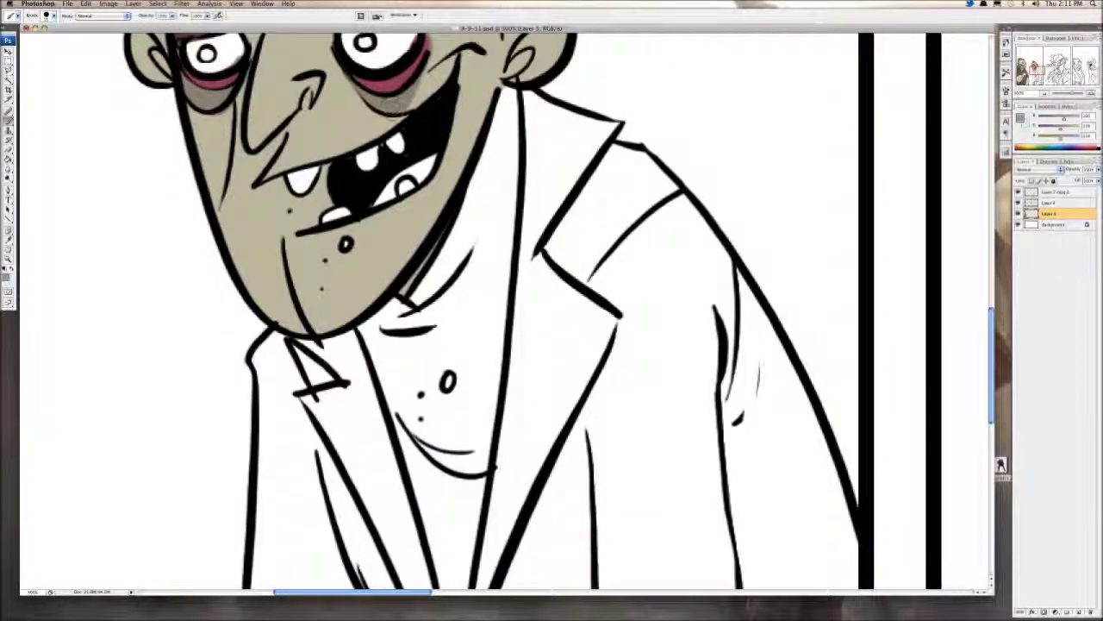
mouse_move(369, 198)
left_mouse_down()
mouse_move(418, 171)
mouse_move(427, 145)
left_mouse_up()
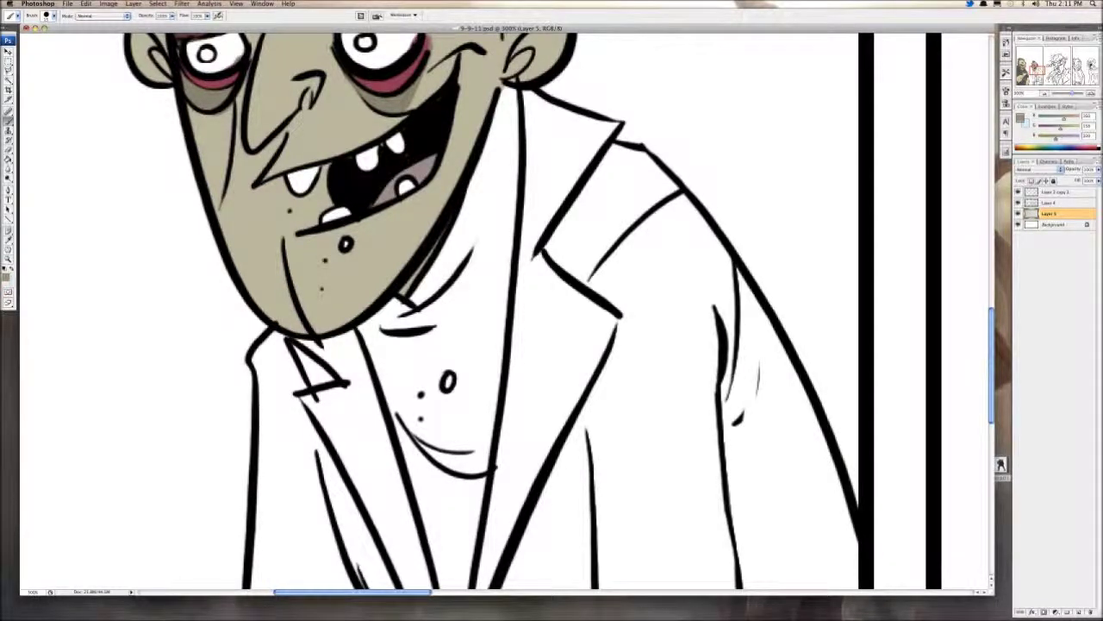
Step: Mix a pale yellowish cream and paint all of the balding man's teeth
left_click_drag(1061, 129, 1075, 129)
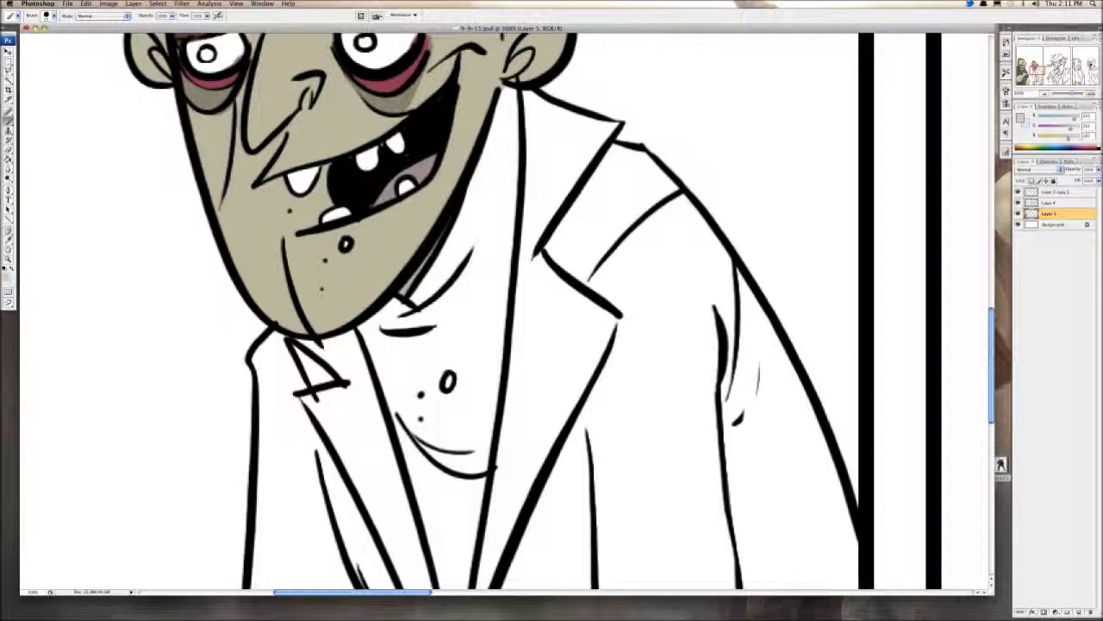
left_click_drag(298, 180, 305, 172)
left_click_drag(334, 212, 330, 217)
left_click_drag(362, 153, 369, 164)
left_click_drag(393, 139, 412, 191)
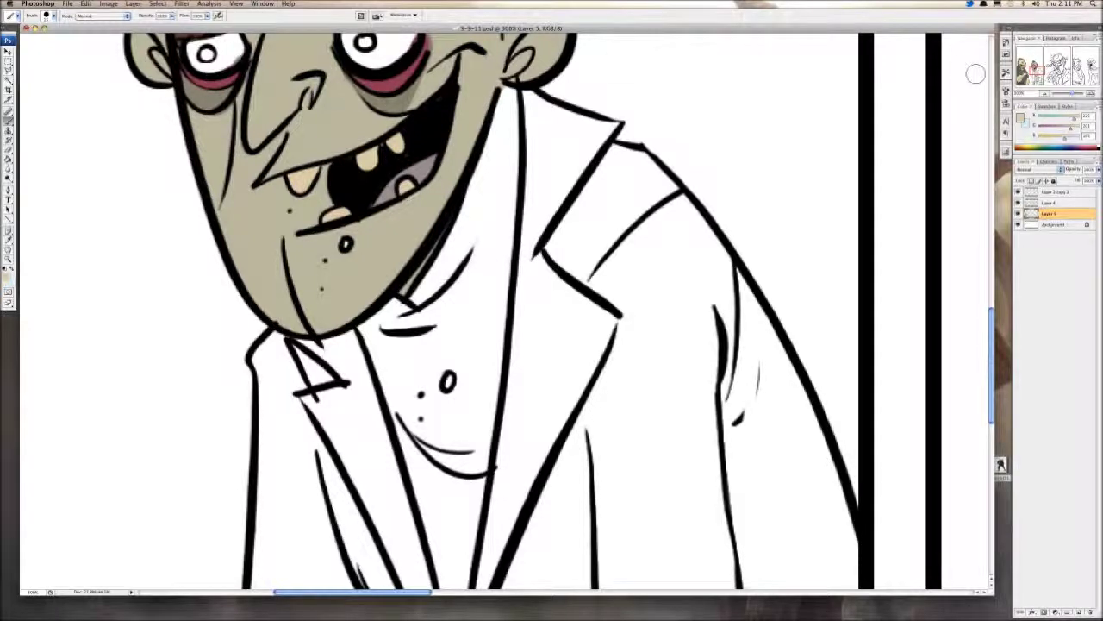
Step: Mix a dull red and paint the small irises of the balding man's eyes
left_click_drag(1072, 129, 1056, 129)
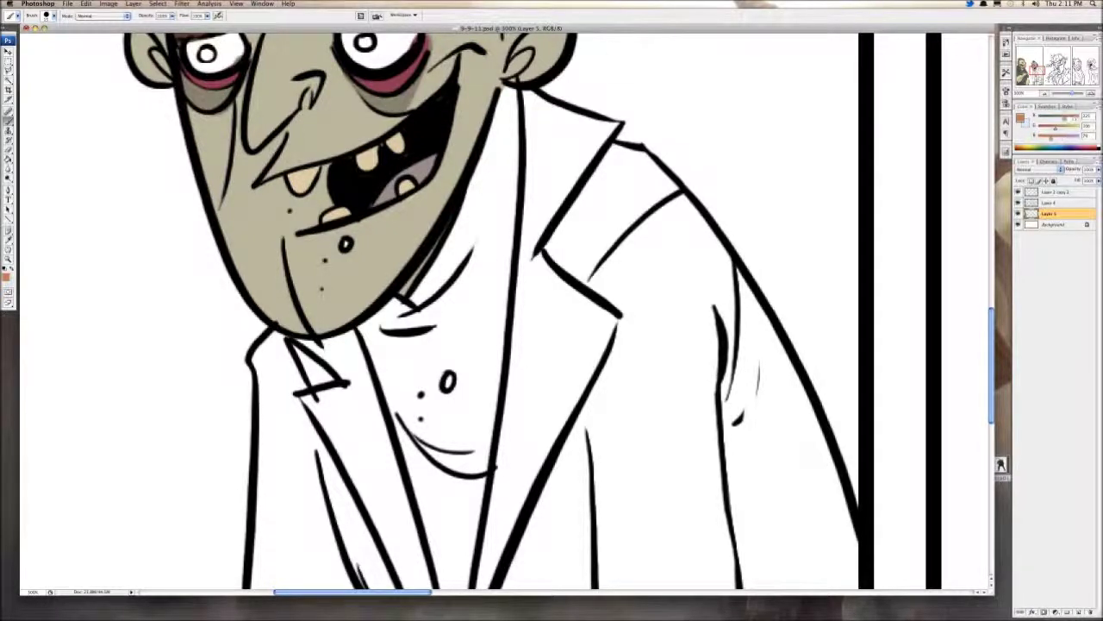
left_click_drag(1053, 128, 1050, 128)
mouse_move(223, 56)
left_mouse_down()
mouse_move(256, 131)
mouse_move(238, 127)
left_mouse_up()
left_click_drag(401, 119, 398, 117)
Step: Check the balding man's face colours against the whole three-panel strip and return to the first panel
key("super+minus")
key("super+minus")
key("super+minus")
key("super+minus")
key("super+minus")
key("super+minus")
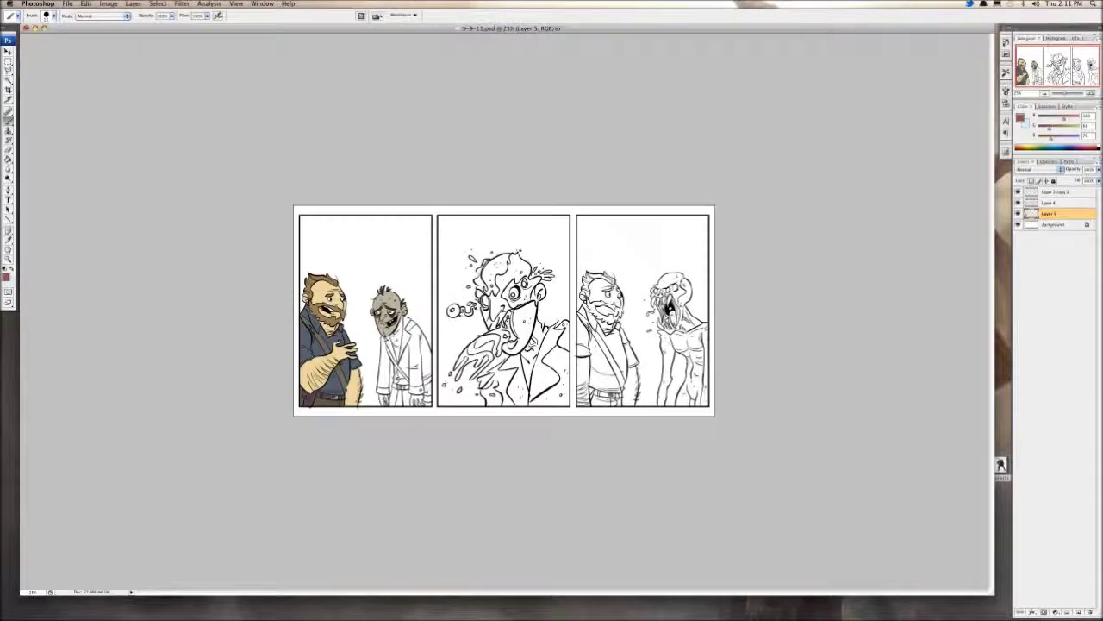
key("super+equal")
key("super+equal")
key("super+equal")
key("super+equal")
key("super+equal")
key("super+equal")
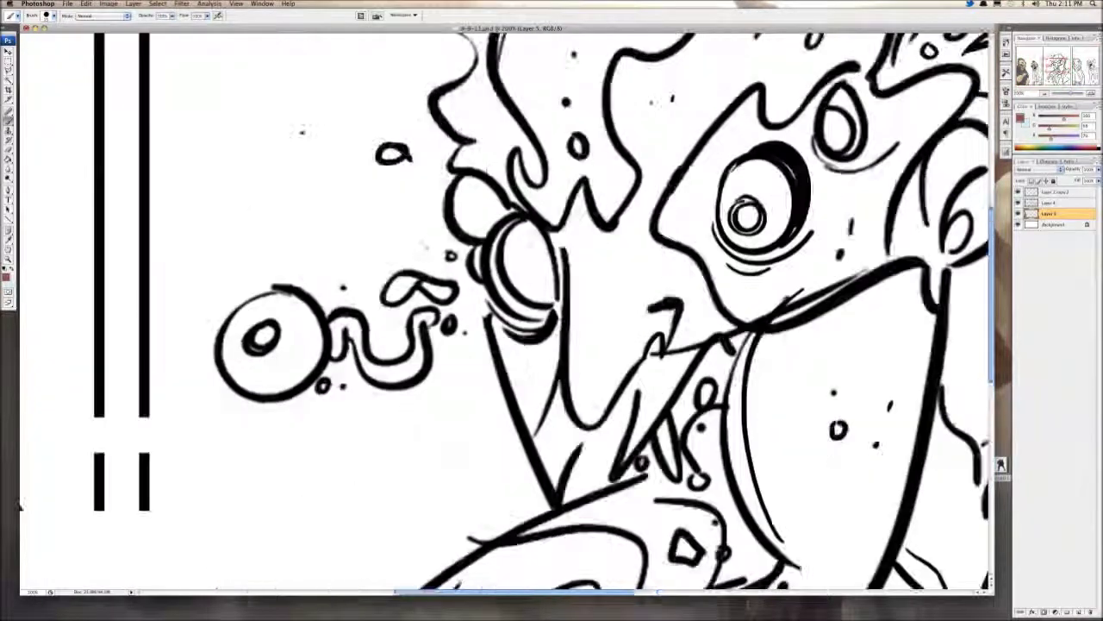
left_click_drag(302, 345, 747, 275)
Step: Mix a pale yellow-green from the skin colour and dab blotches over the balding man's forehead, nose, cheek and chin
key("i")
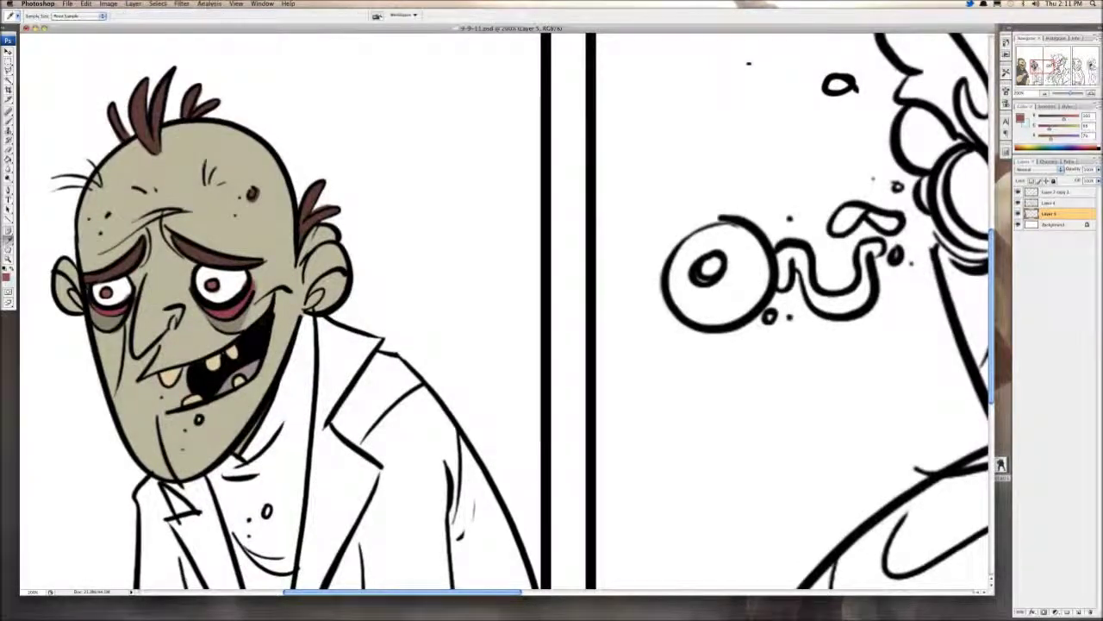
left_click_drag(1070, 129, 1071, 129)
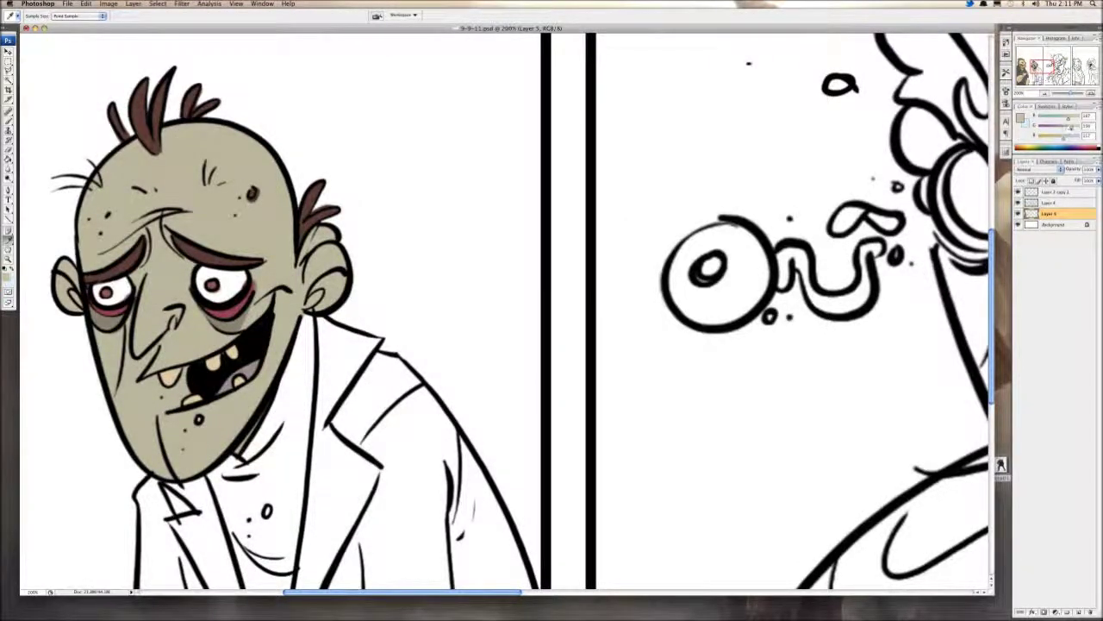
key("b")
scroll(163, 179, "left", 2)
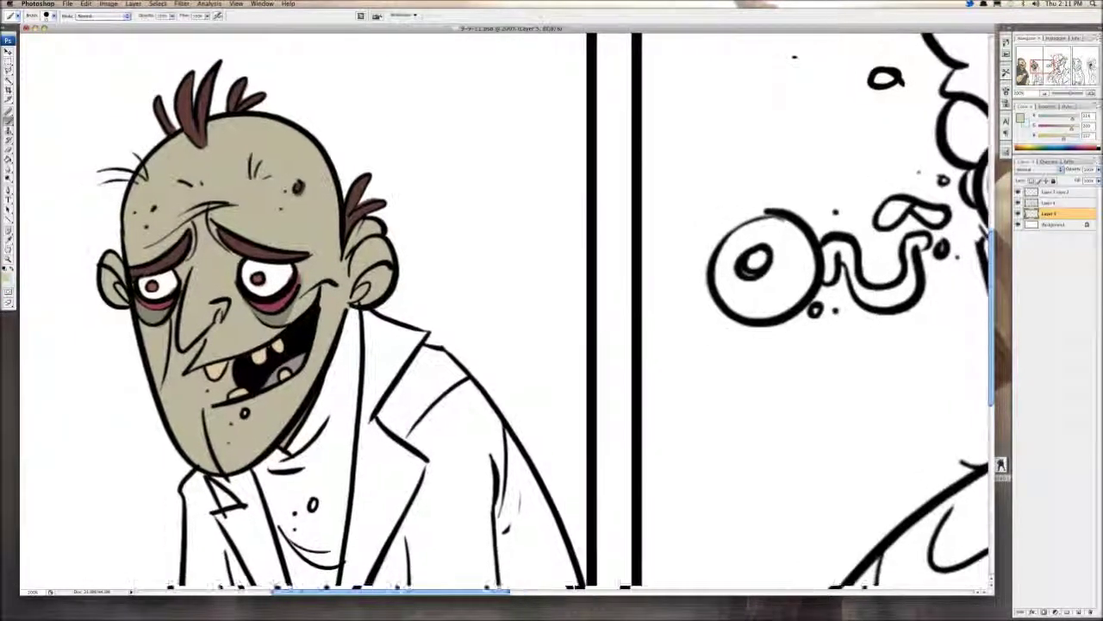
left_click_drag(163, 179, 191, 183)
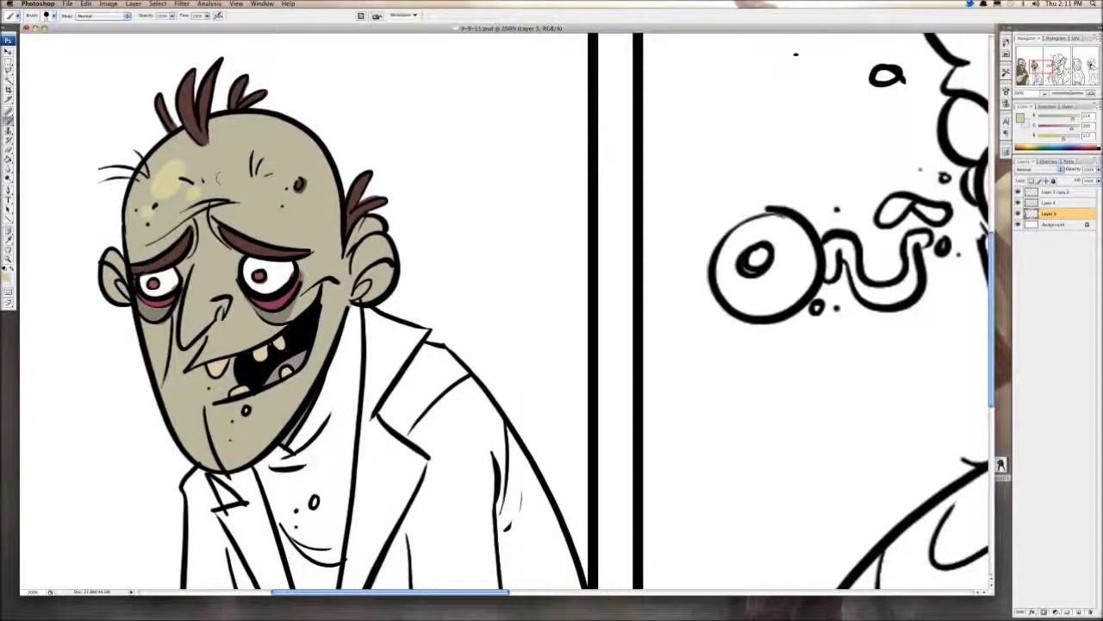
left_click(269, 131)
left_click_drag(267, 176, 283, 169)
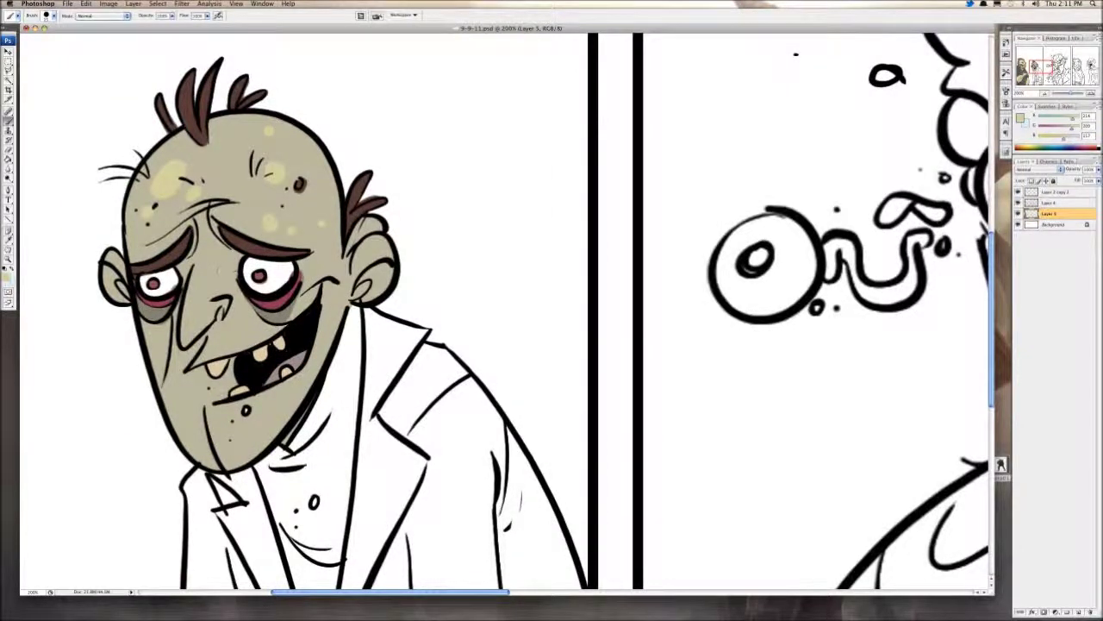
left_click(225, 271)
left_click(191, 388)
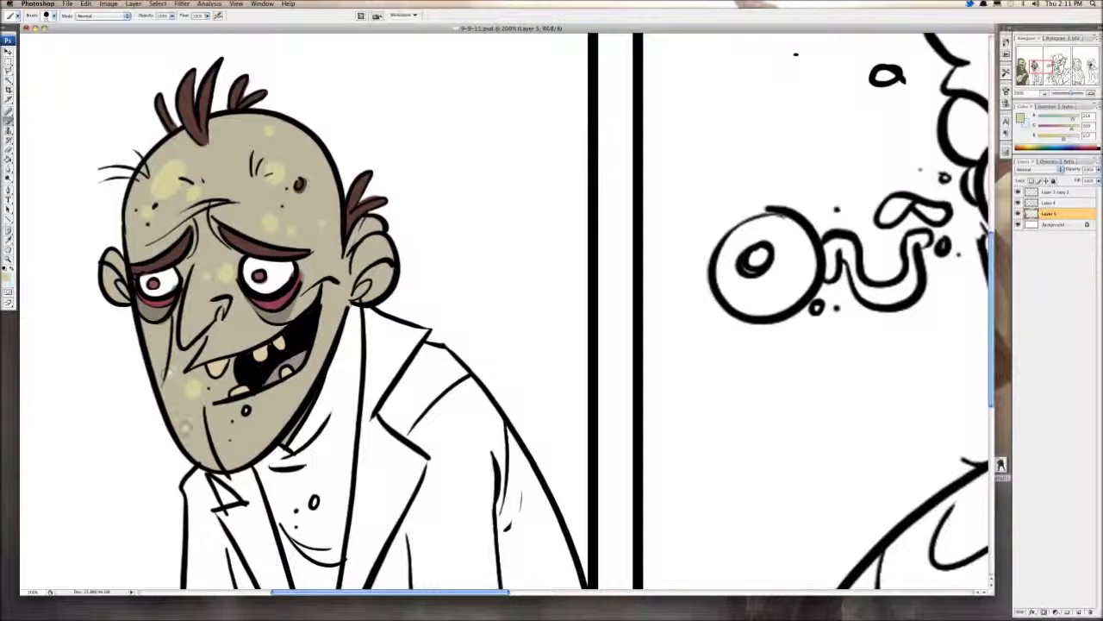
left_click(184, 429)
left_click(253, 443)
Step: View the complete strip to judge how the yellow-green skin blotches read at small size
key("super+minus")
key("super+minus")
key("super+minus")
key("super+minus")
key("super+minus")
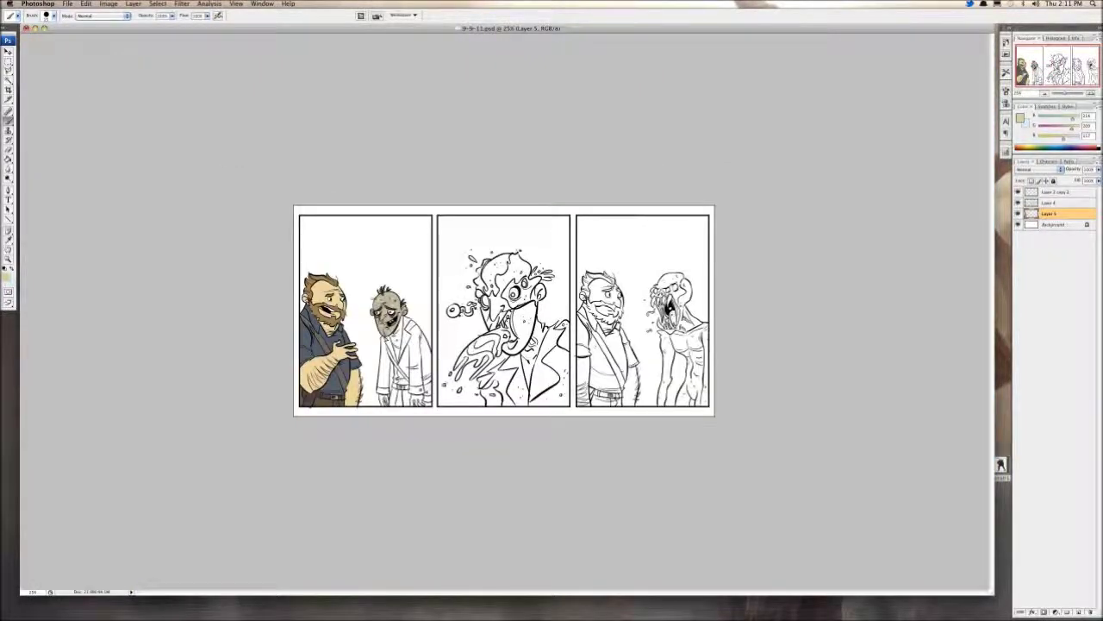
key("super+plus")
key("super+plus")
key("super+plus")
key("super+plus")
key("super+plus")
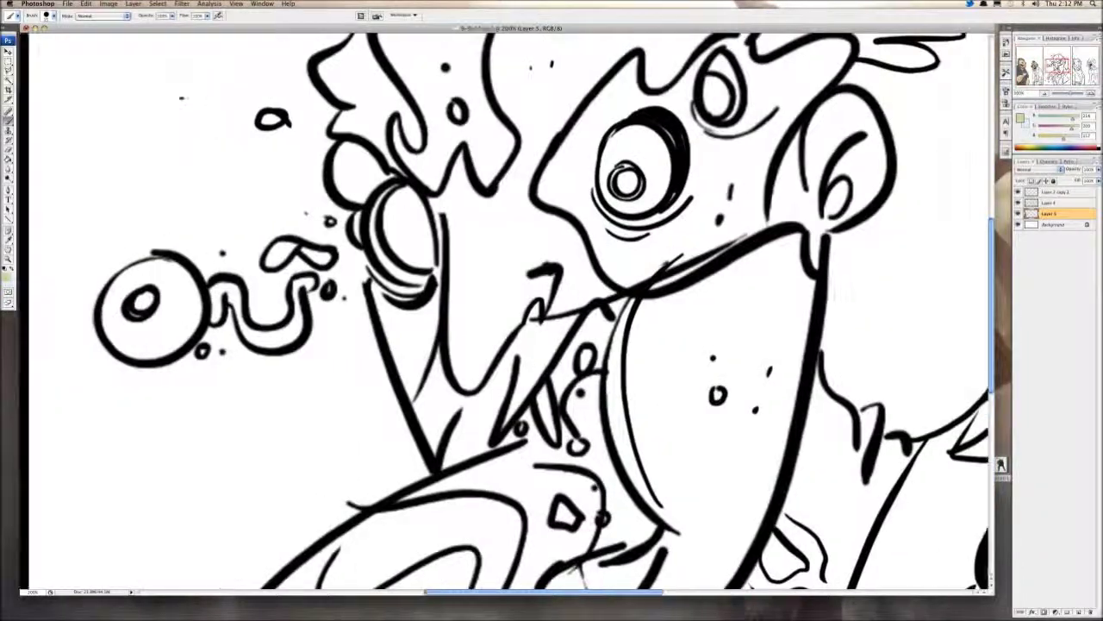
Step: Mix a dark olive green and fill the balding man's jacket body, sleeves, lapels and collar
left_click_drag(163, 414, 920, 103)
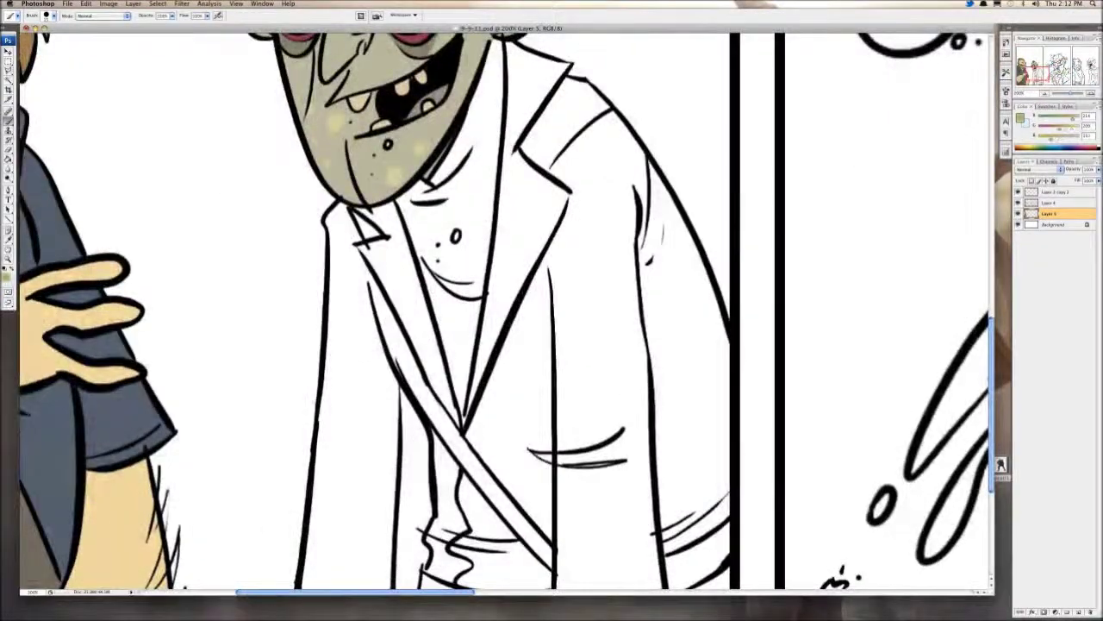
left_click(379, 168, "alt")
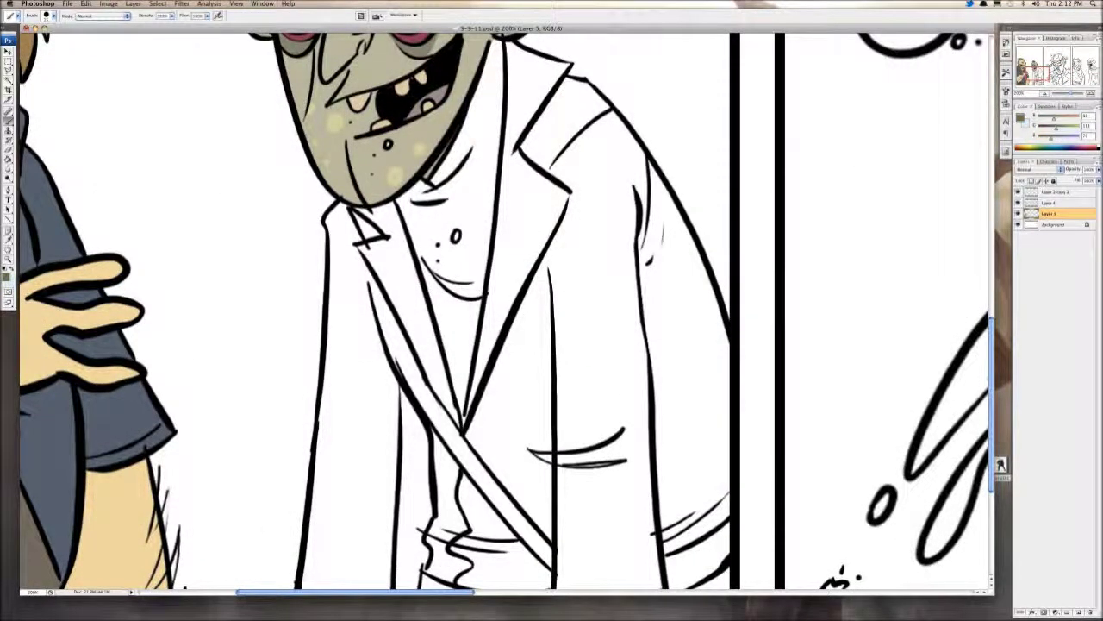
key("g")
left_click(595, 276)
left_click(401, 272)
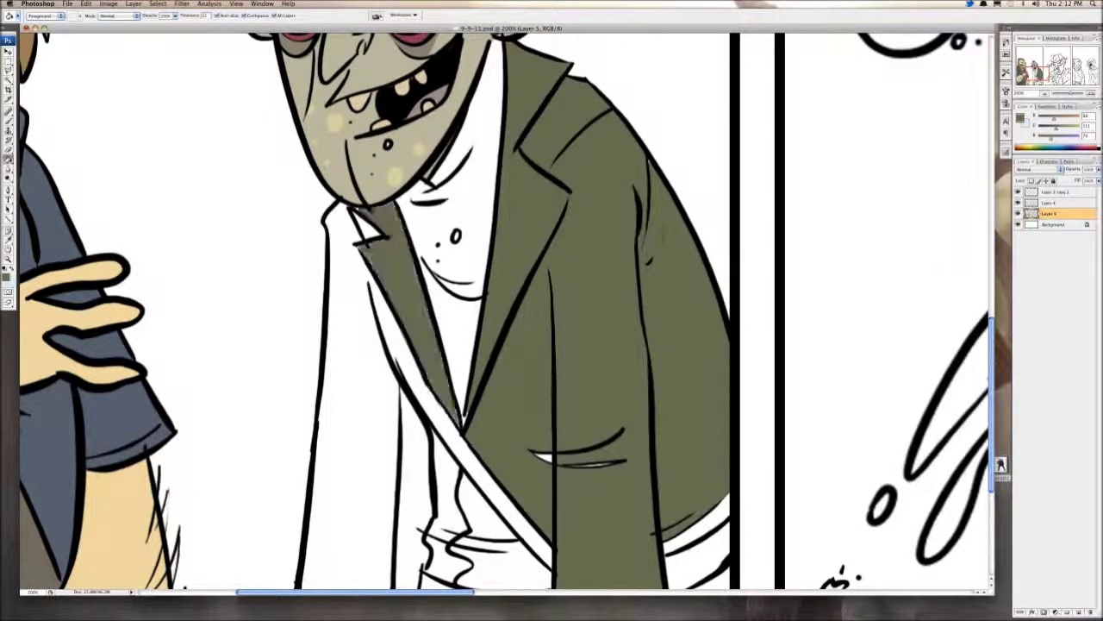
left_click(358, 345)
left_click(369, 228)
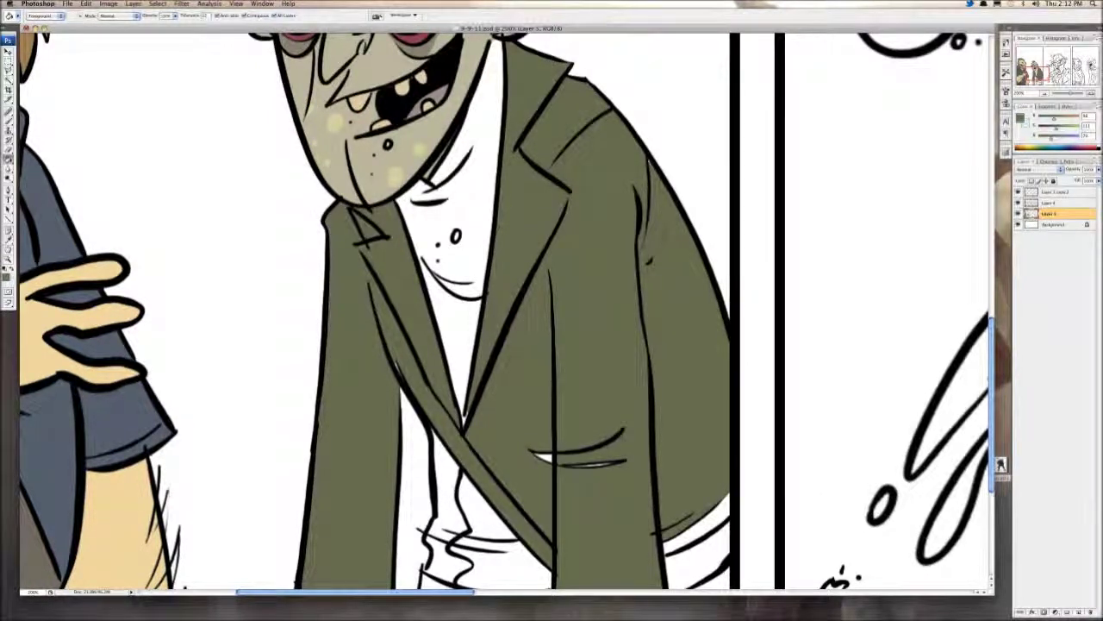
Step: Fill the remaining white jacket areas around the waist and behind the far sleeve with olive green
left_click_drag(474, 491, 457, 307)
left_click(428, 311)
left_click(470, 332)
left_click(492, 383)
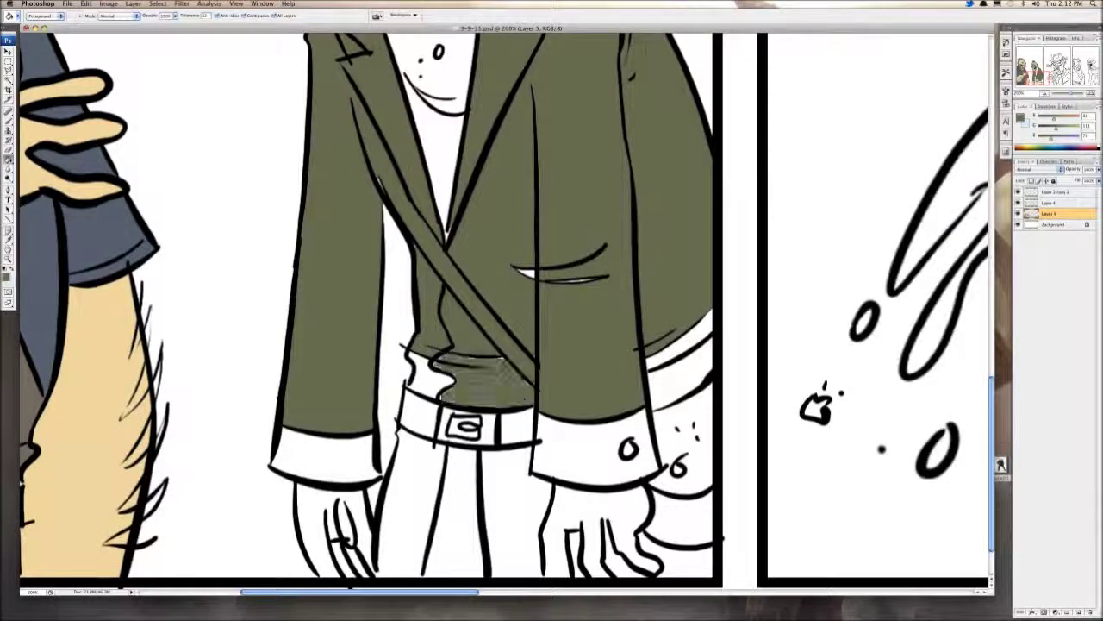
left_click(422, 373)
left_click(679, 380)
key("ctrl+z")
left_click(681, 347)
left_click(679, 380)
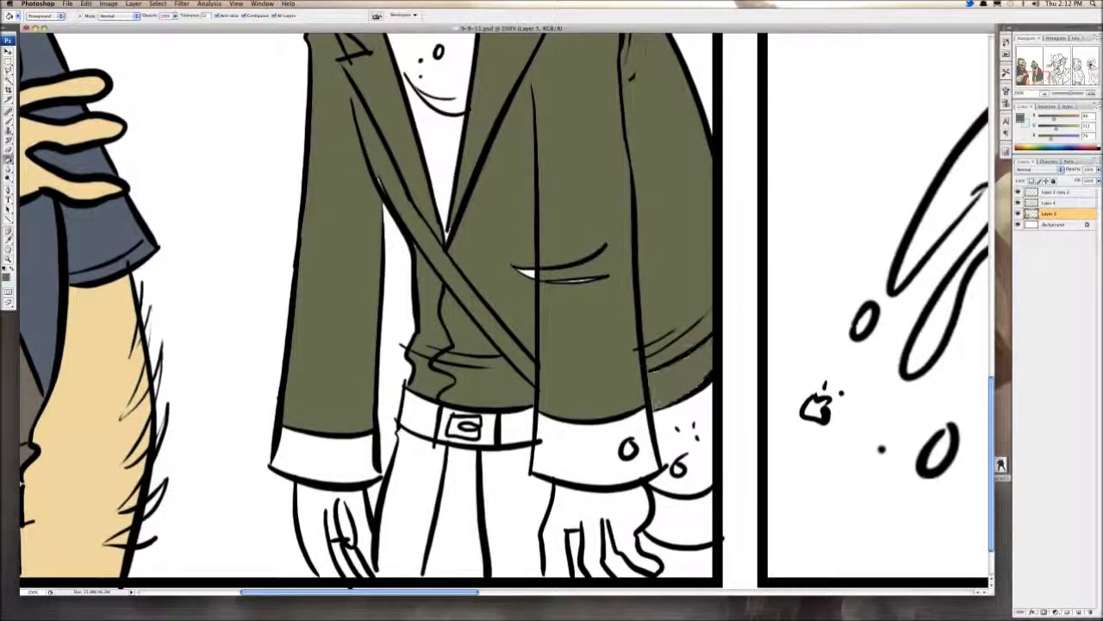
Step: Fill both front sleeve cuffs and the gap between sleeve and torso with olive green
left_click_drag(482, 448, 483, 392)
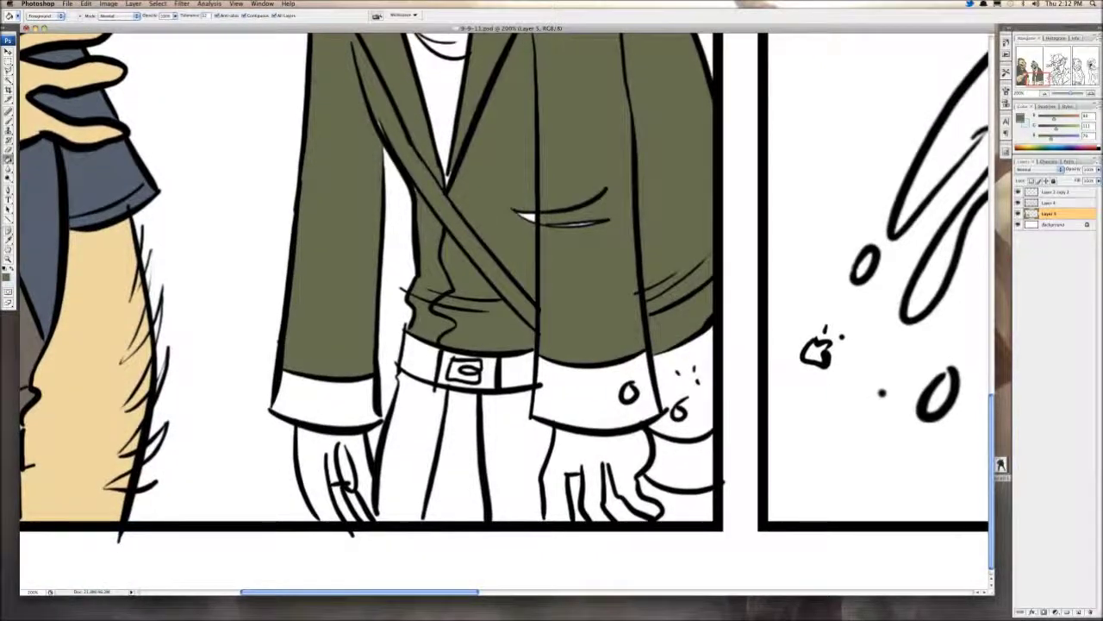
left_click(332, 400)
left_click(587, 395)
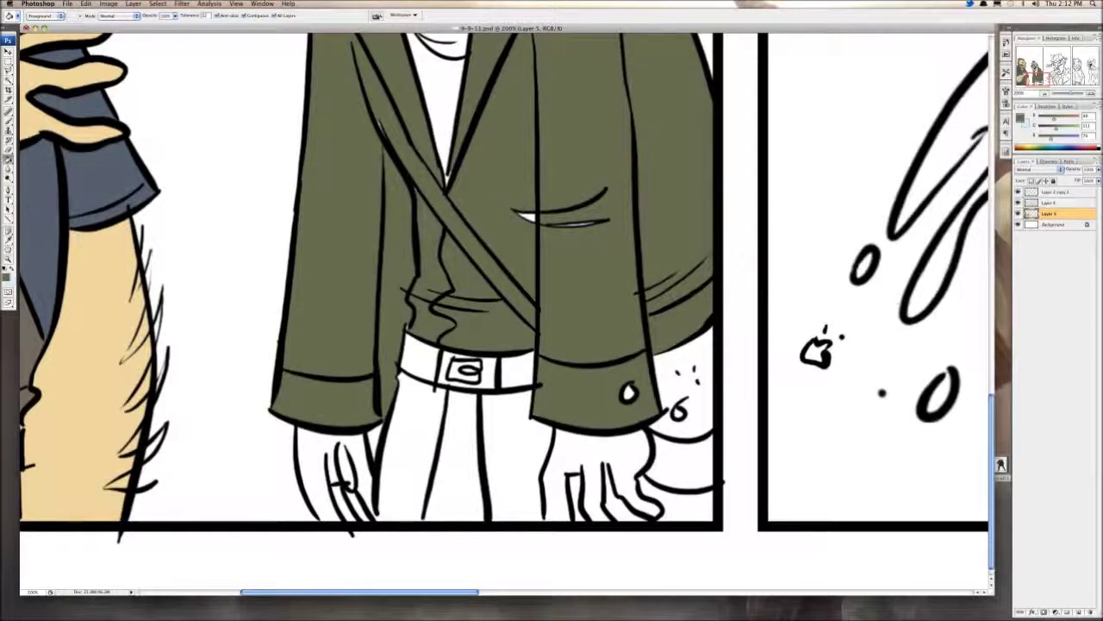
Step: Fill the balding man's trousers and near hand with the jacket's olive green
left_click(595, 483)
left_click(431, 466)
left_click_drag(440, 371, 400, 488)
Step: Brush olive green over the white slivers in the jacket pocket and beside the far sleeve cuff
left_click(8, 121)
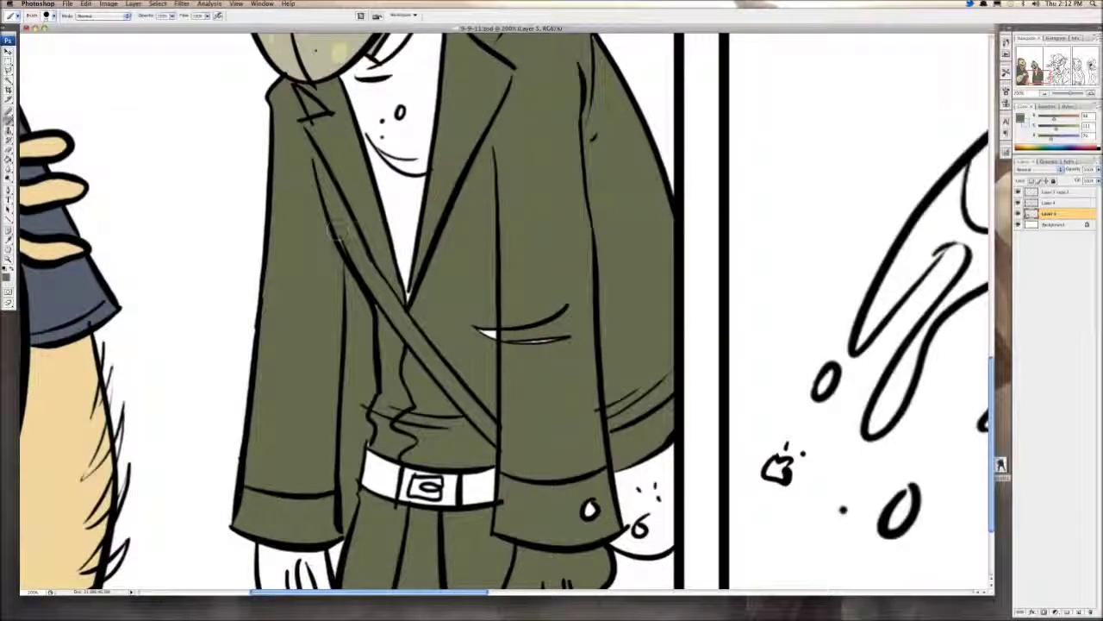
left_click_drag(469, 331, 577, 336)
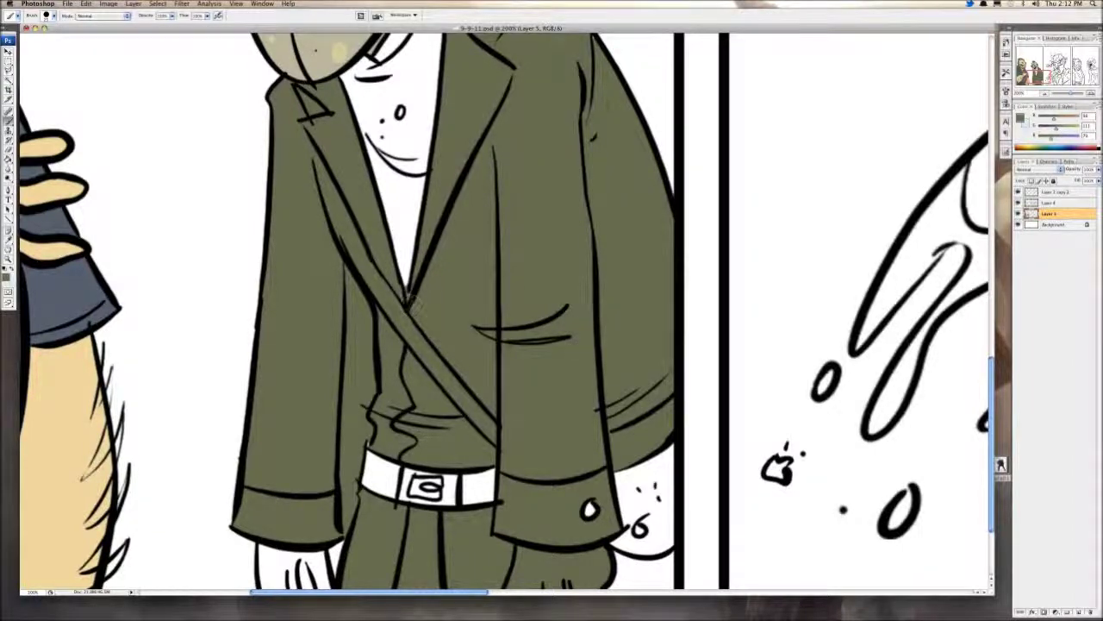
scroll(405, 298, "down", 3)
left_click_drag(352, 408, 340, 436)
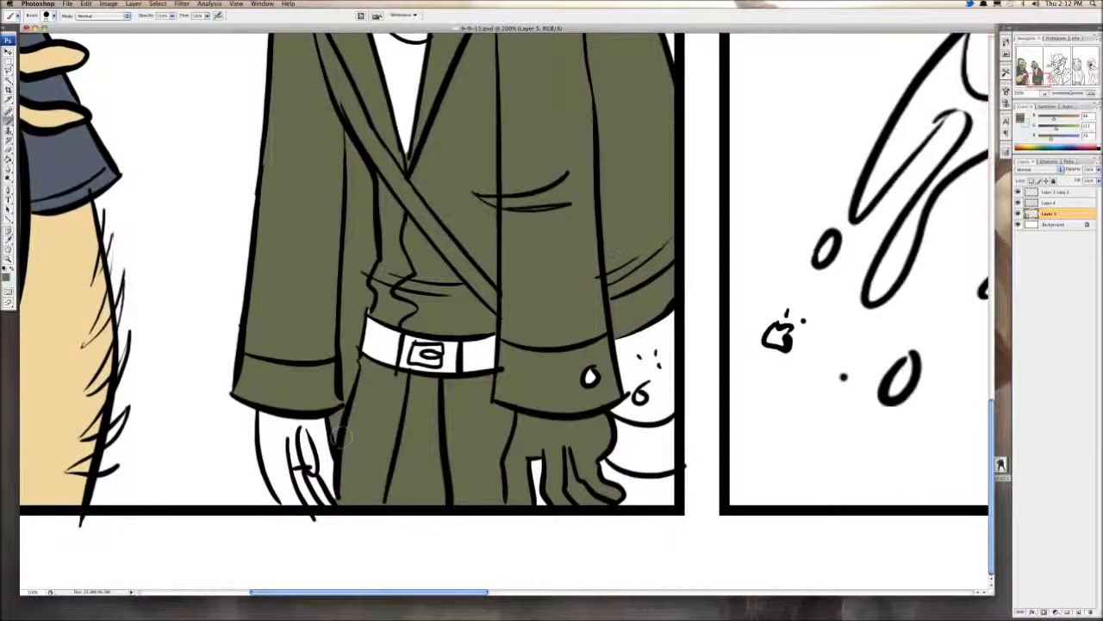
Step: Mix a mustard yellow and fill the balding man's shirt and neck opening with it
scroll(535, 472, "up", 5)
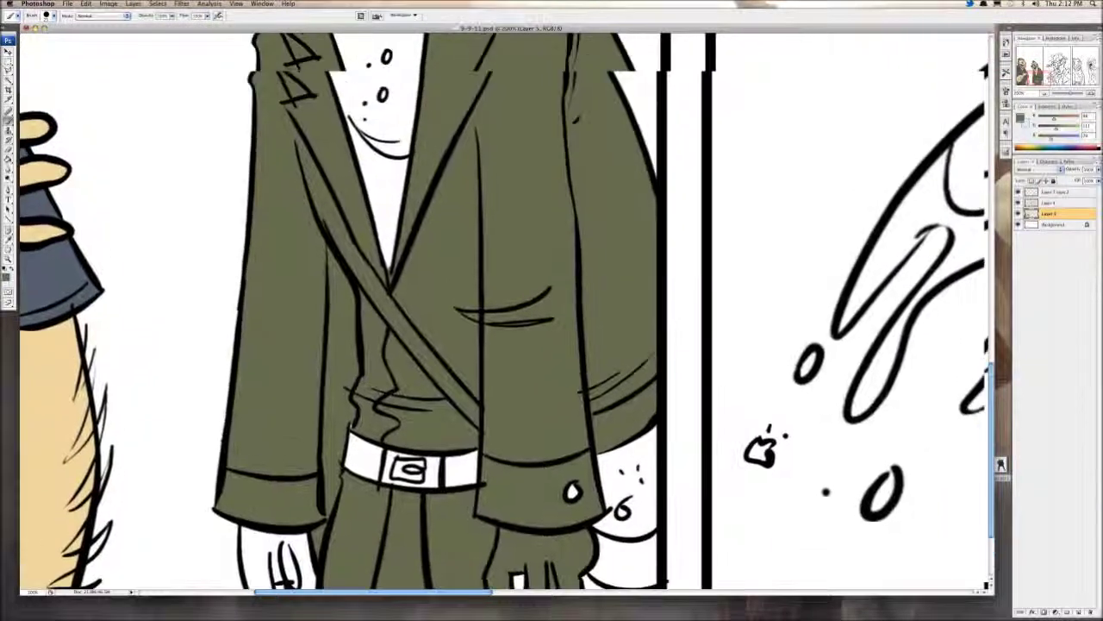
scroll(574, 181, "up", 2)
scroll(574, 181, "up", 2)
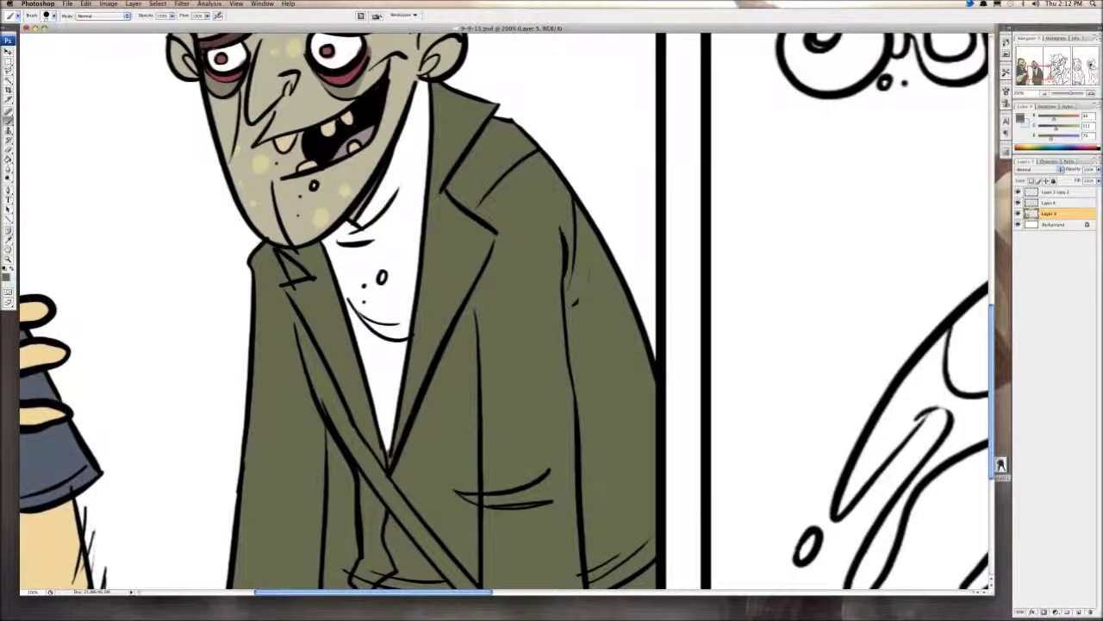
left_click_drag(1056, 129, 1066, 118)
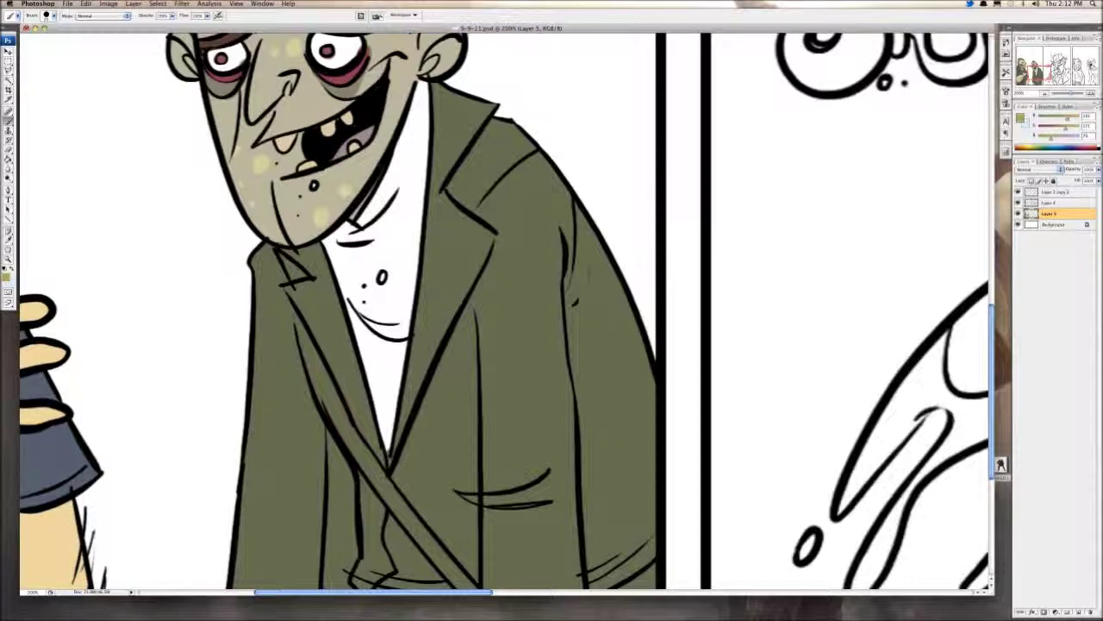
left_click(9, 158)
left_click(376, 250)
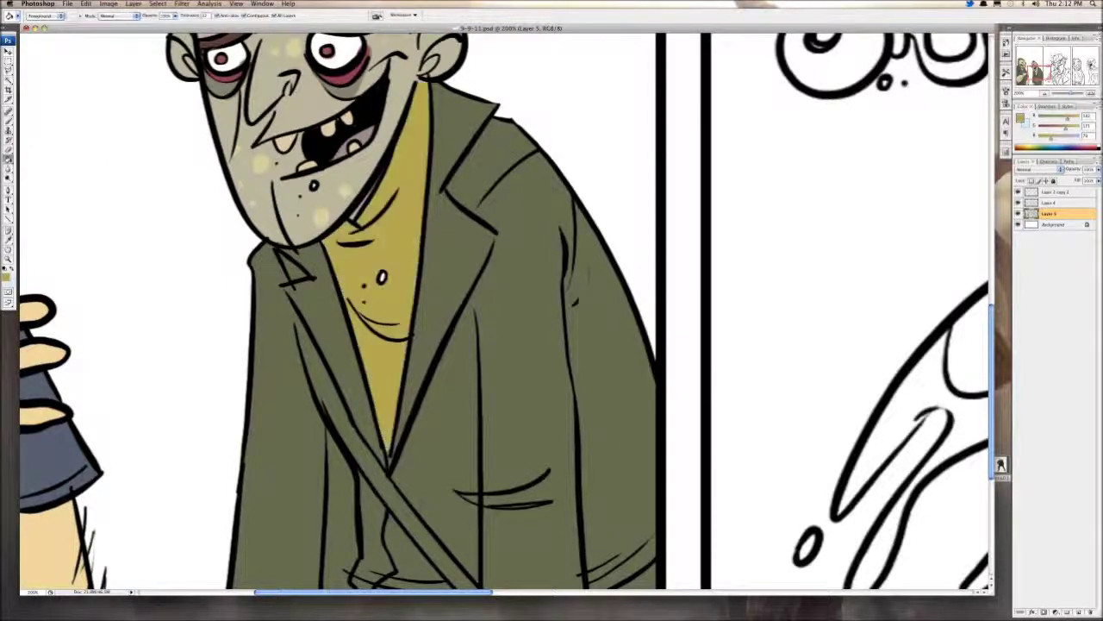
Step: Sample the balding man's grey-green face colour and fill his far hand and its fingers
scroll(504, 311, "down", 5)
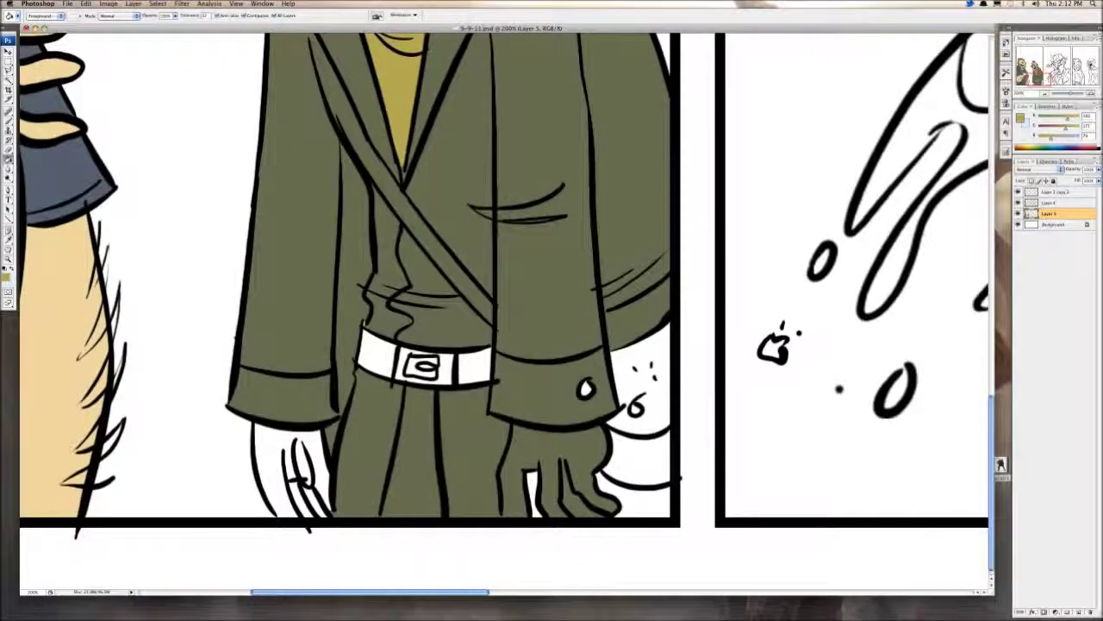
scroll(505, 310, "up", 4)
left_click(334, 142)
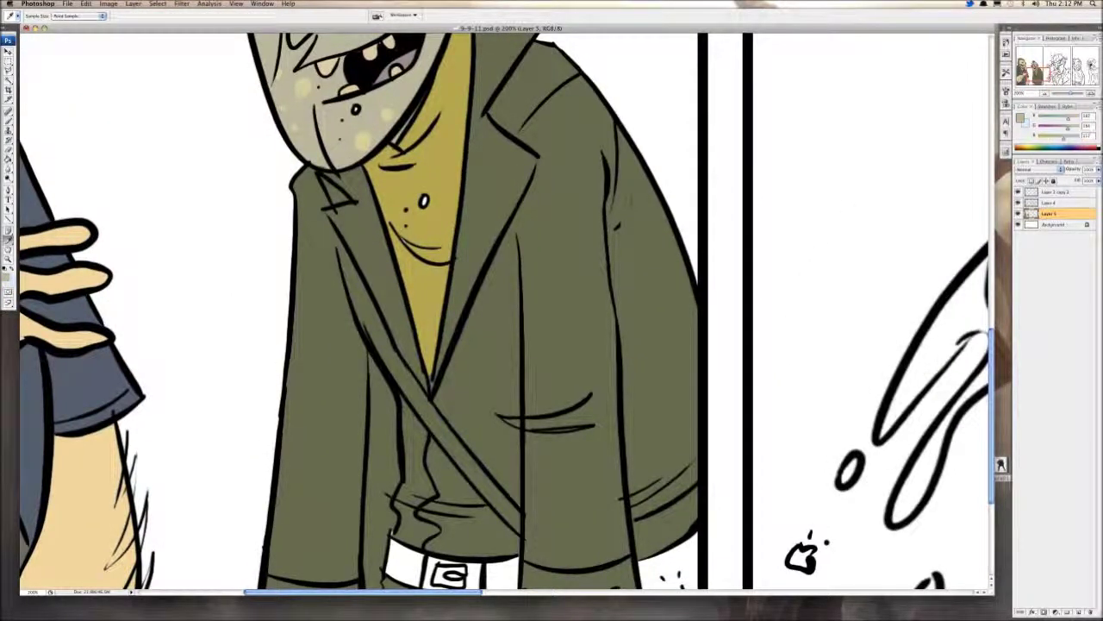
key("g")
key("g")
scroll(362, 310, "down", 3)
left_click(310, 448)
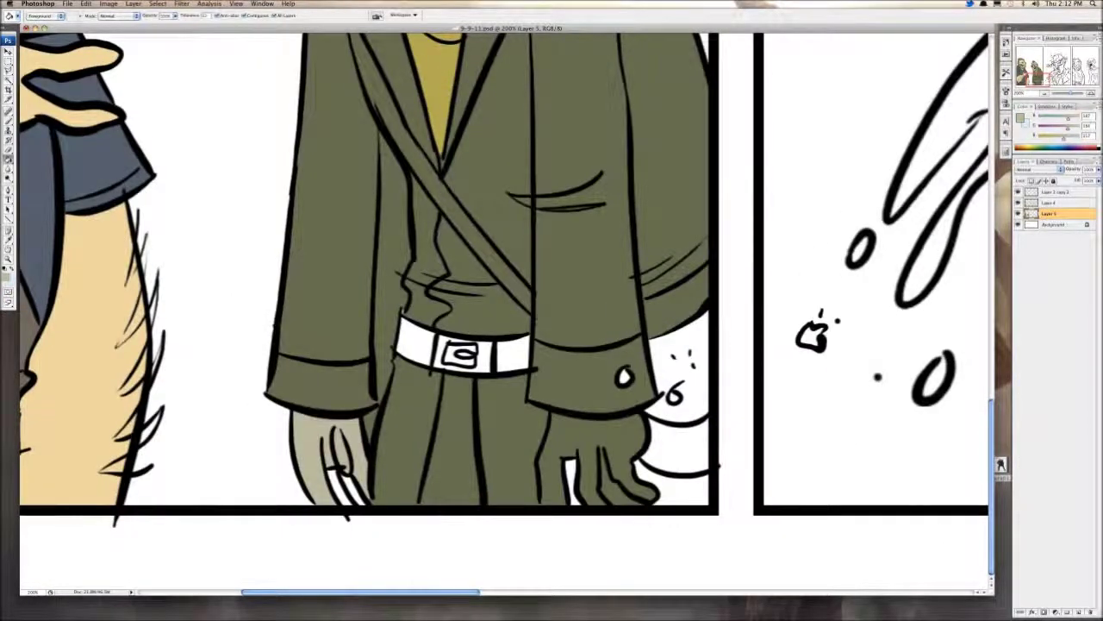
left_click(340, 492)
left_click(353, 490)
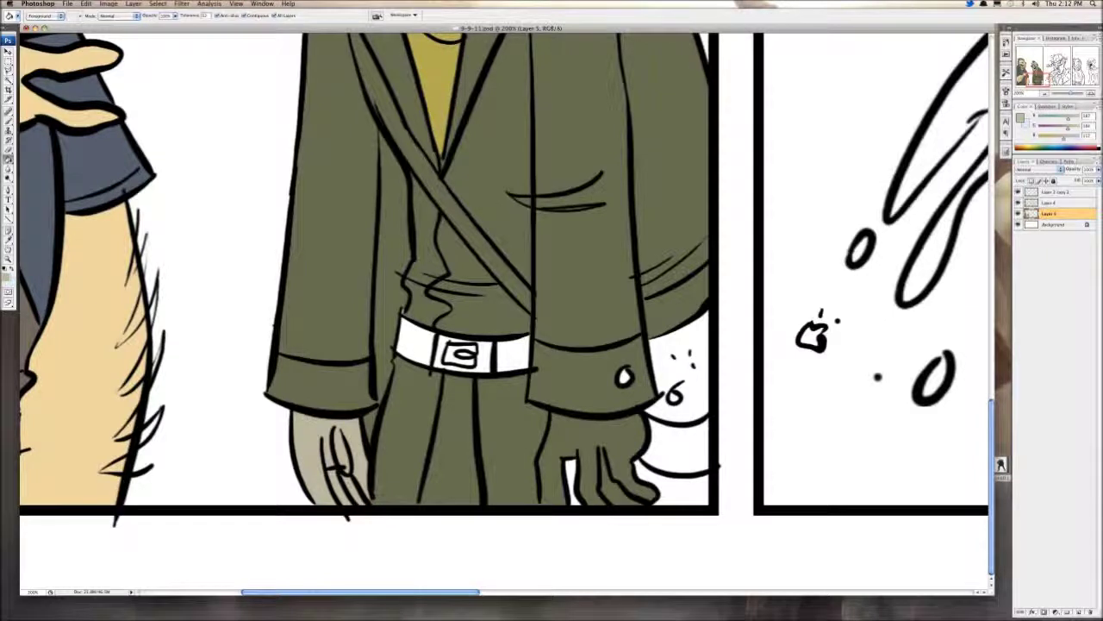
Step: Brush the open end of the near hand closed with the skin tone and fill the hand
key("b")
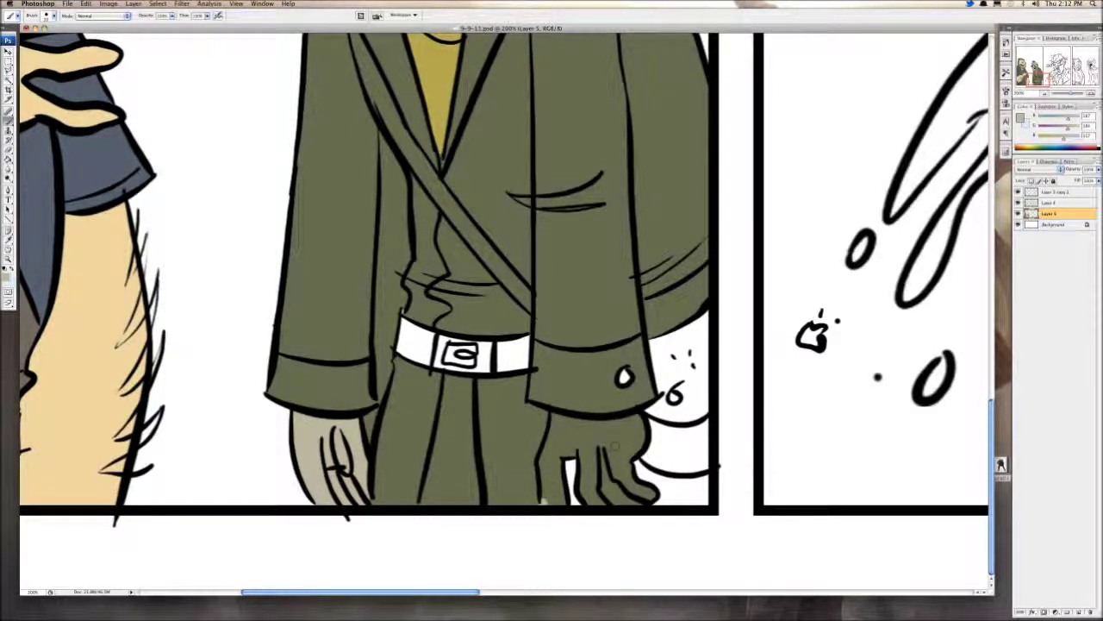
key("g")
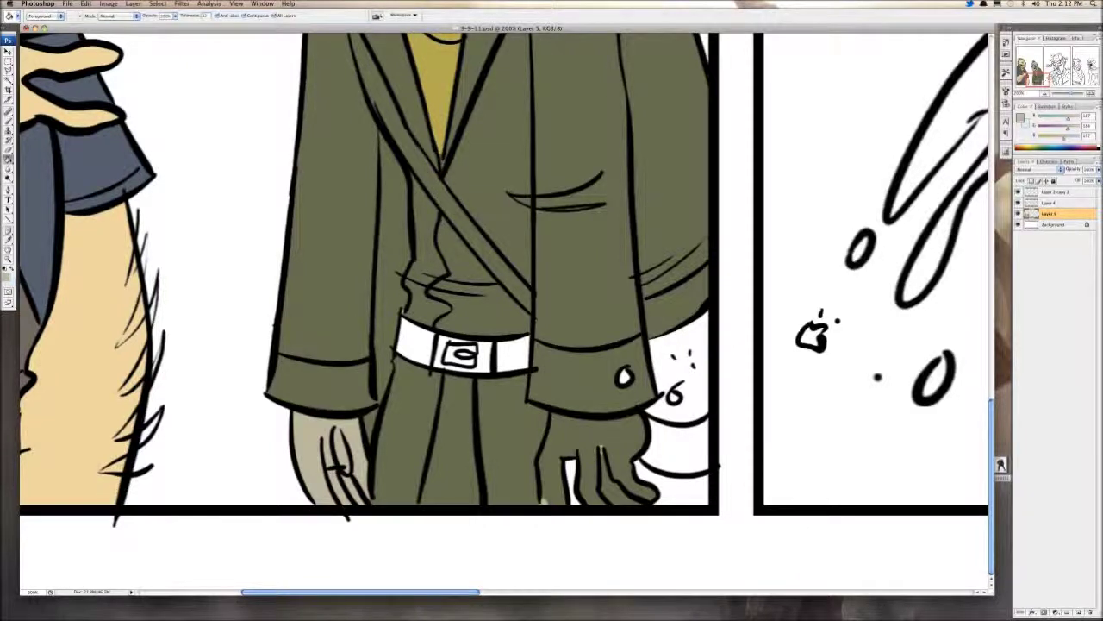
left_click(573, 435)
Step: Erase the olive green from the gap between the far sleeve and the torso
key("i")
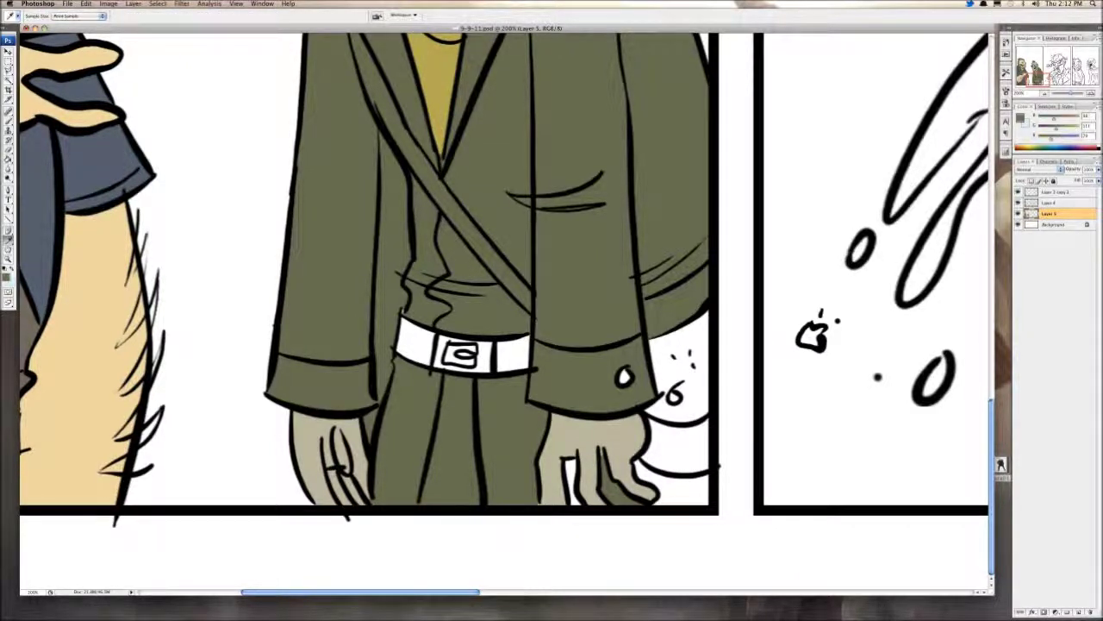
key("w")
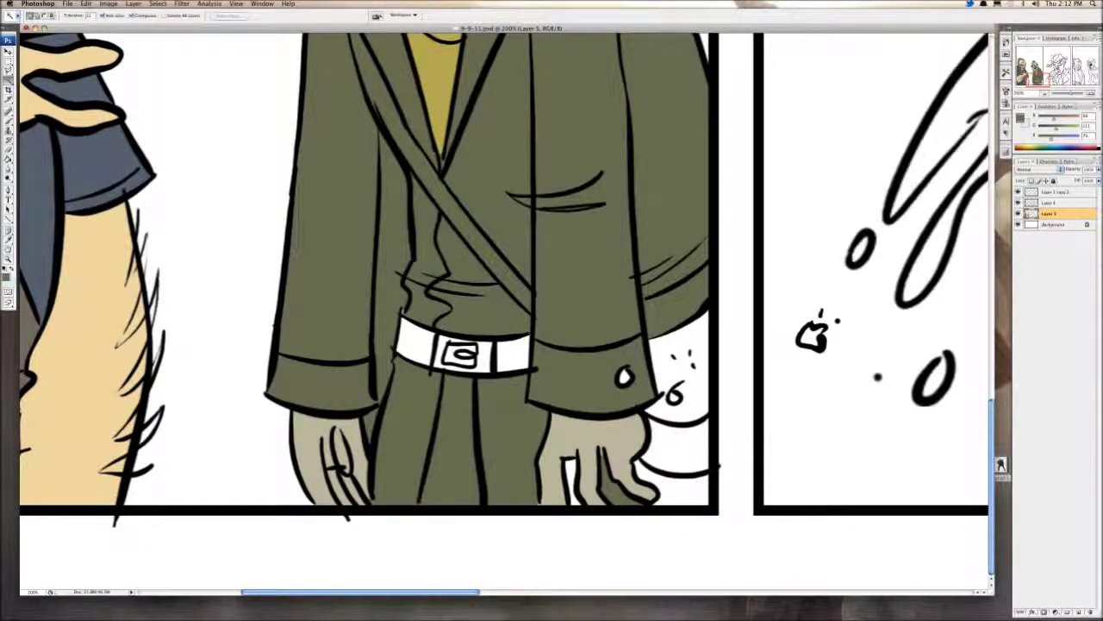
key("b")
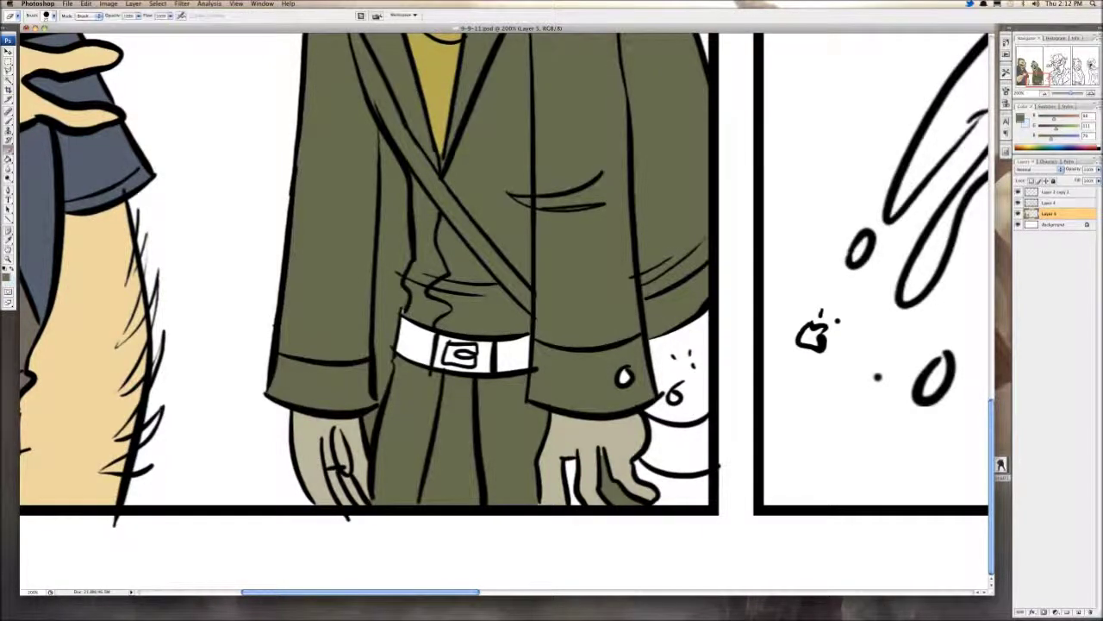
mouse_move(379, 131)
left_mouse_down()
mouse_move(395, 183)
mouse_move(400, 298)
mouse_move(375, 427)
left_mouse_up()
left_click_drag(379, 379, 377, 169)
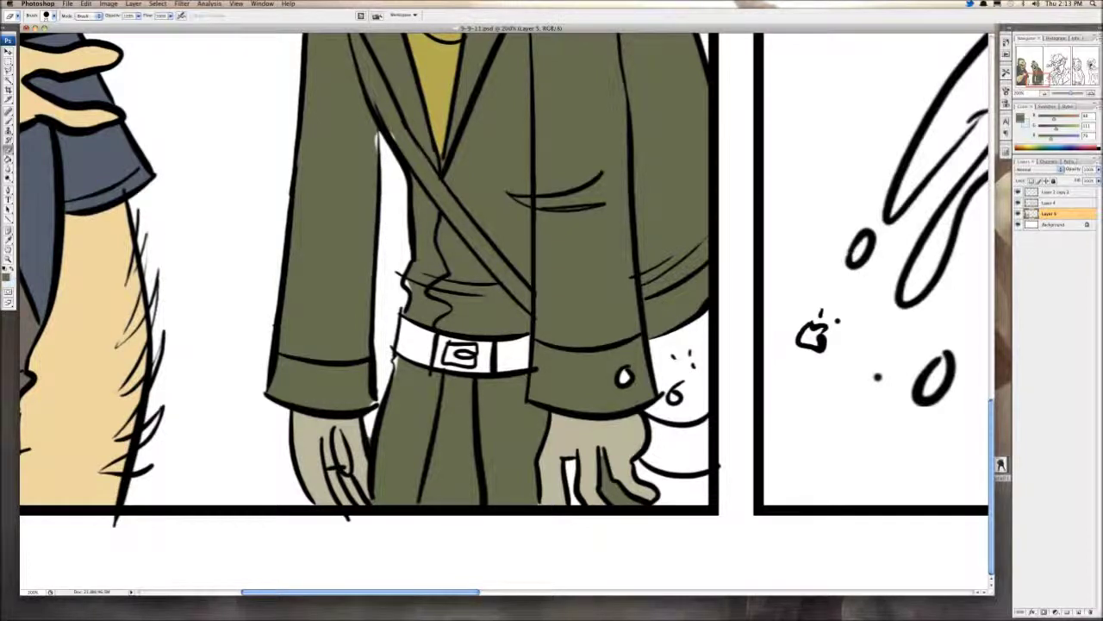
Step: Paint the white areas between the near hand's fingers and beneath the bag with the sampled olive green
key("i")
key("b")
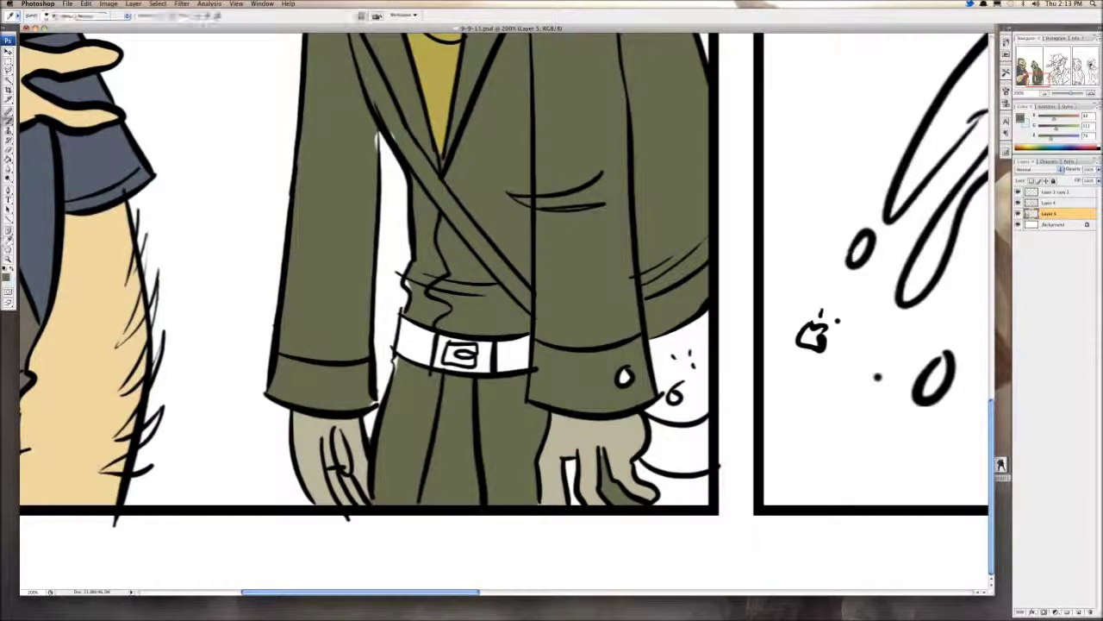
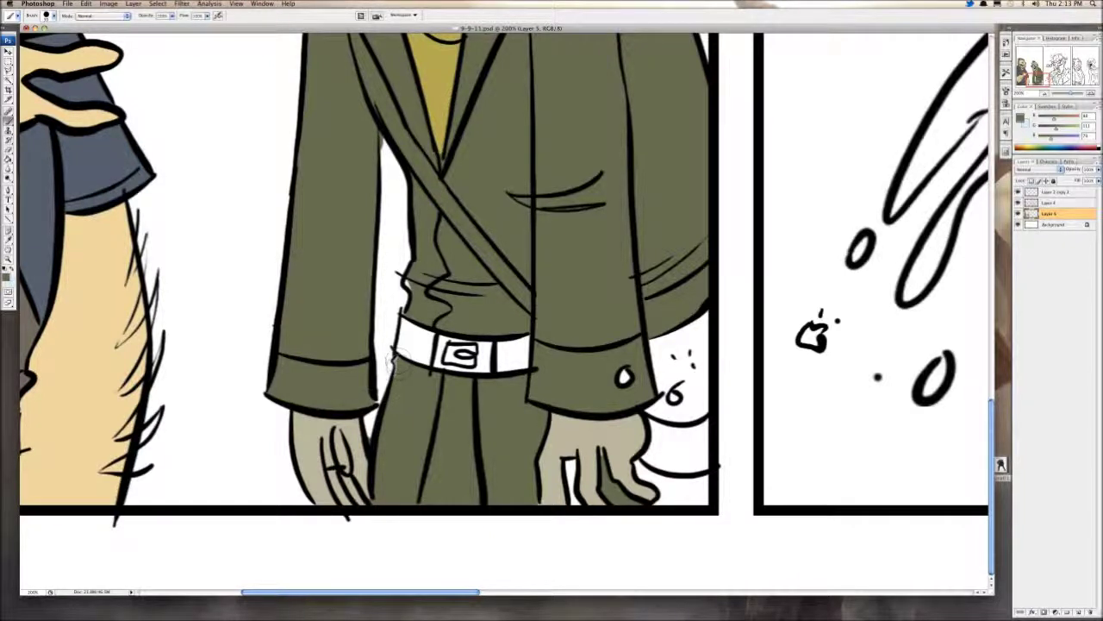
left_click_drag(570, 466, 574, 494)
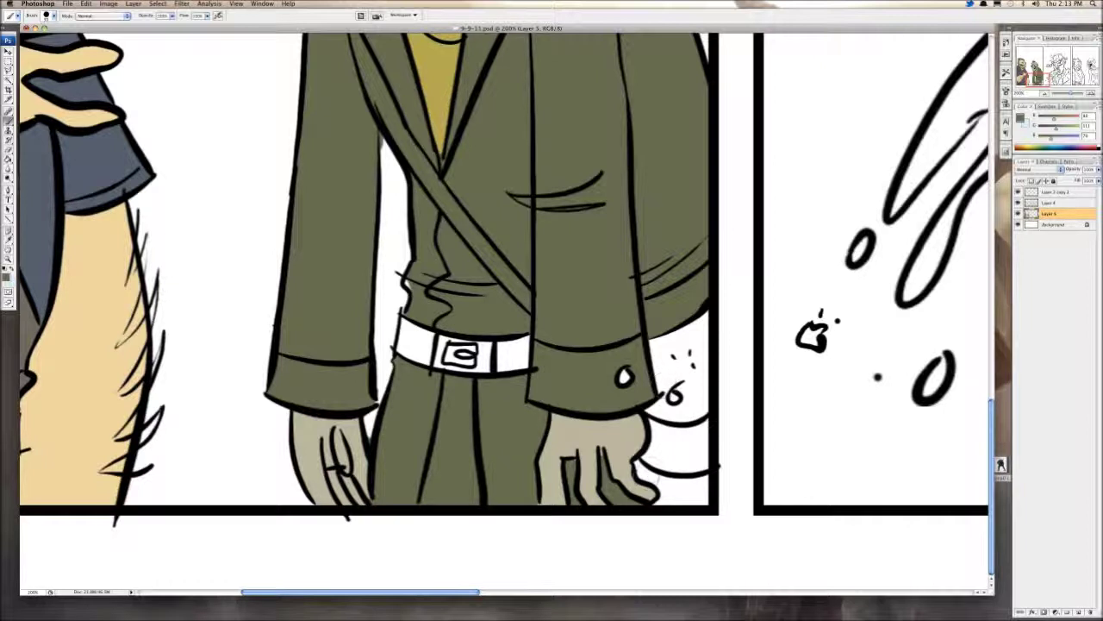
mouse_move(639, 468)
left_mouse_down()
mouse_move(667, 483)
mouse_move(691, 478)
mouse_move(702, 502)
mouse_move(671, 499)
left_mouse_up()
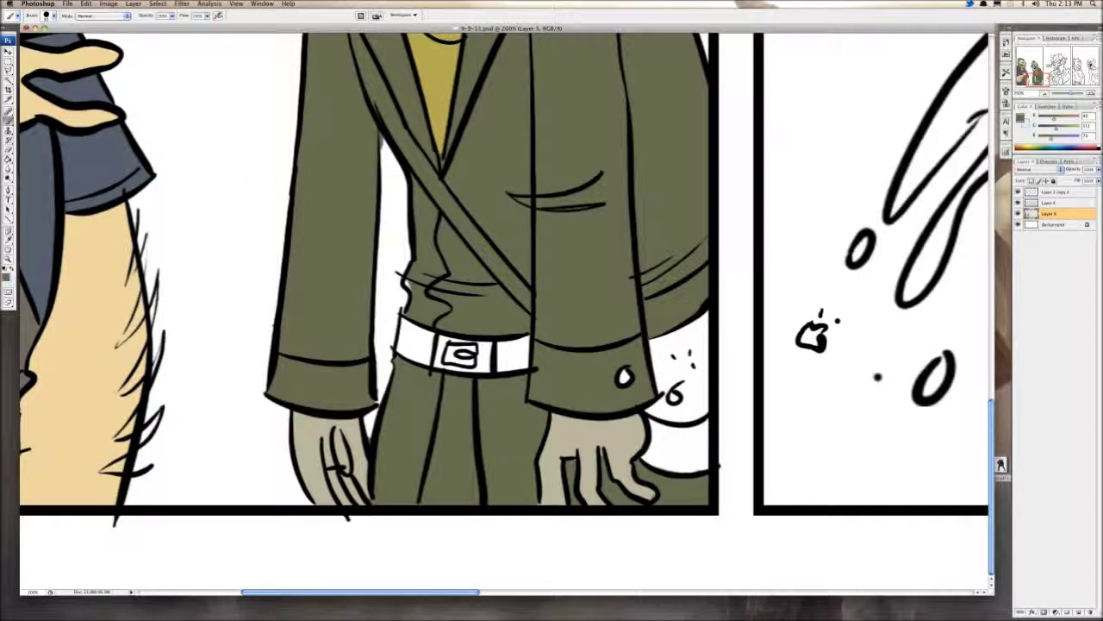
Step: Mix a muted reddish brown and fill the belt, the buckle's inner part and the bag behind the near hand
left_click_drag(1056, 128, 1051, 128)
key("g")
left_click(414, 340)
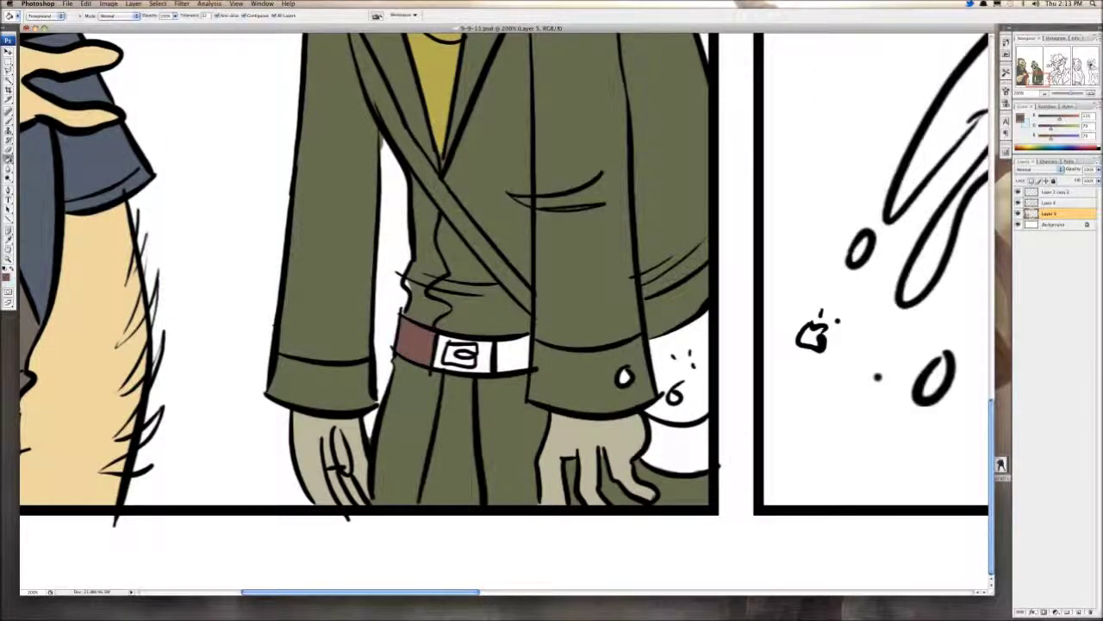
left_click(460, 355)
left_click(513, 356)
left_click(694, 380)
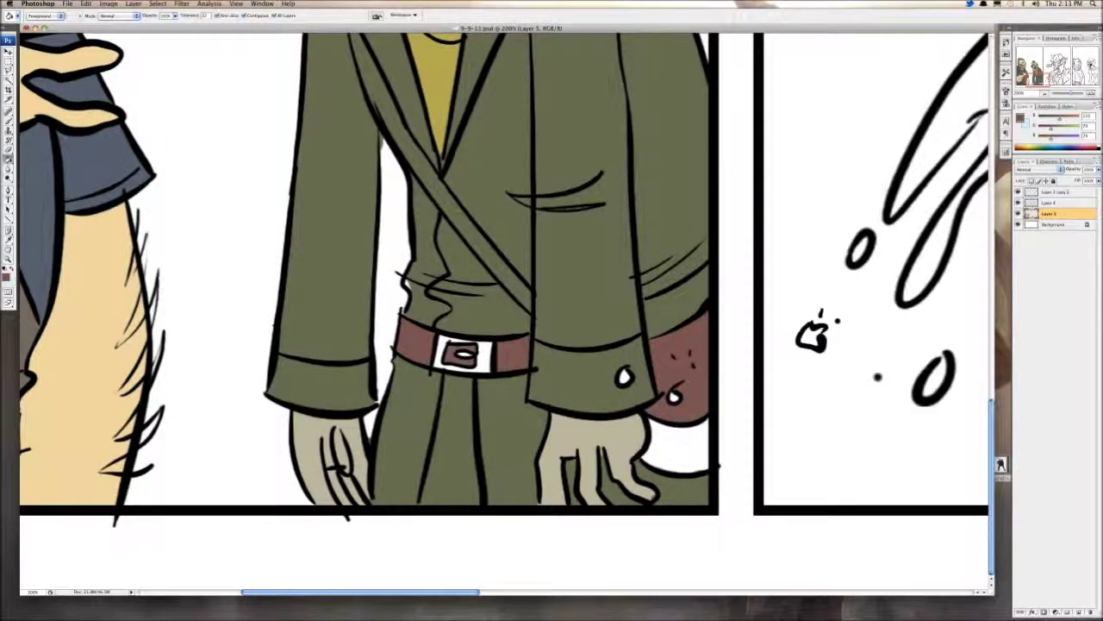
left_click(681, 449)
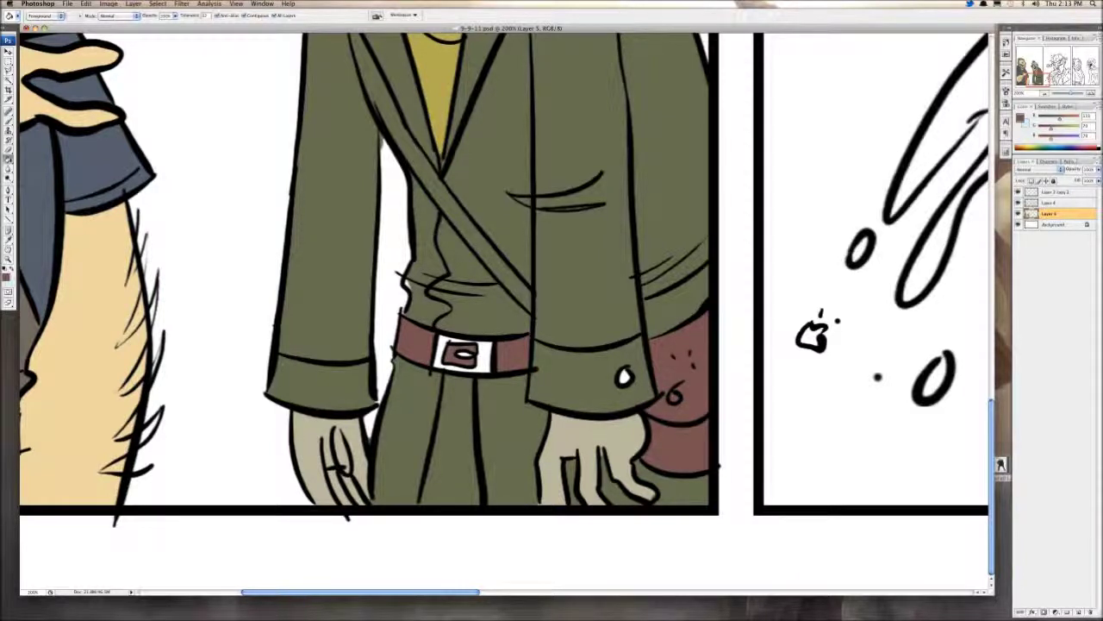
Step: Close the gap at the shoulder strap's upper end and fill the strap with dark grey-brown
left_click_drag(1051, 129, 1066, 138)
left_click_drag(1063, 129, 1067, 129)
key("b")
scroll(504, 310, "up", 5)
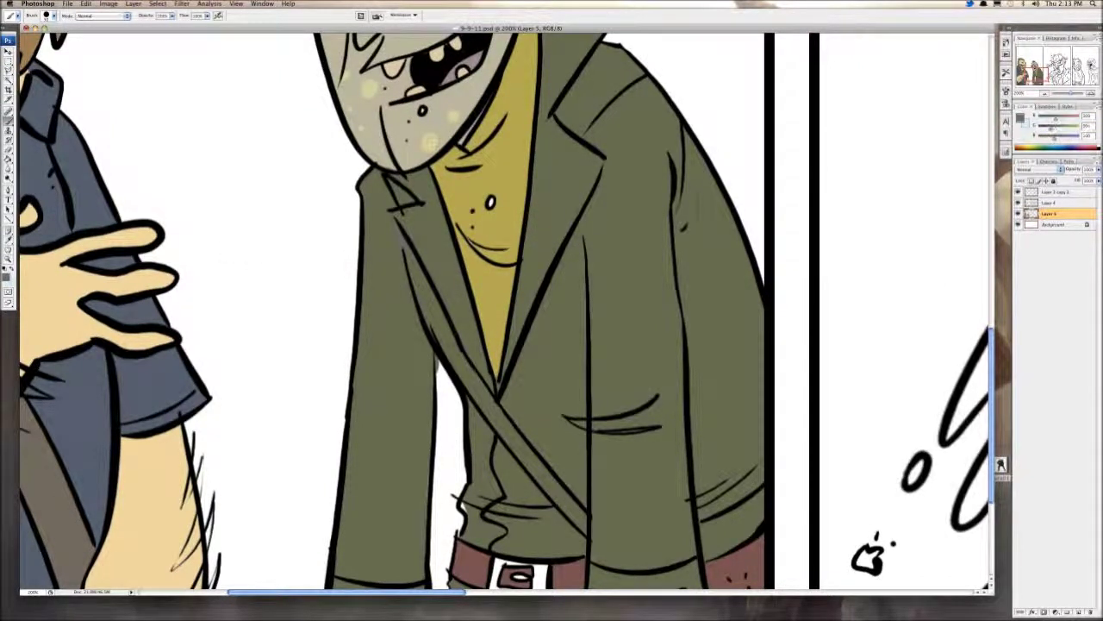
key("g")
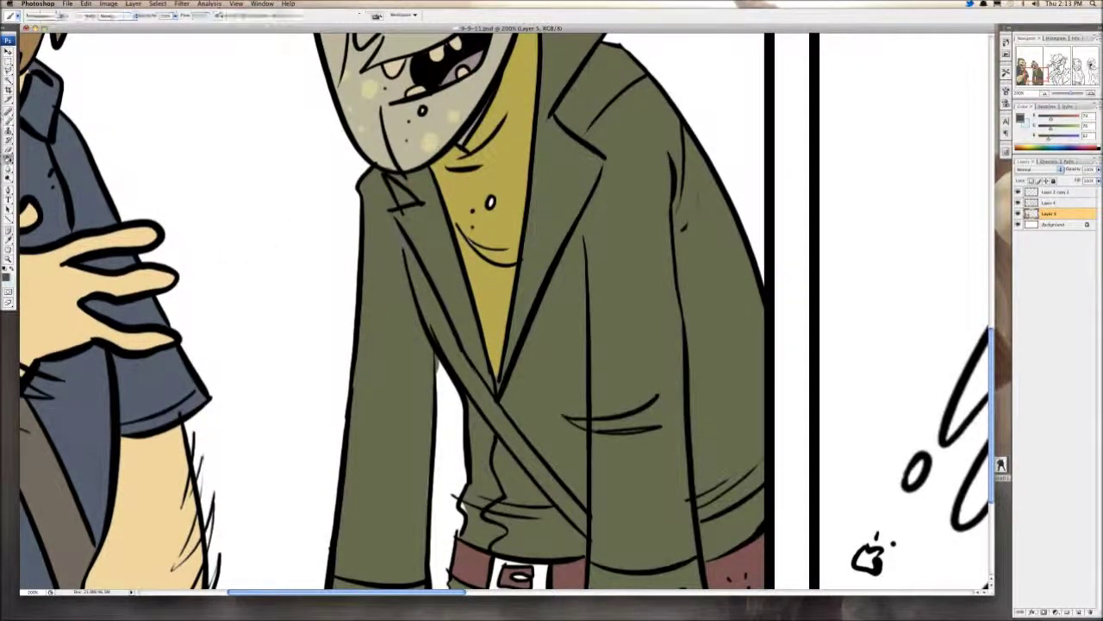
left_click(423, 216)
key("super+z")
key("b")
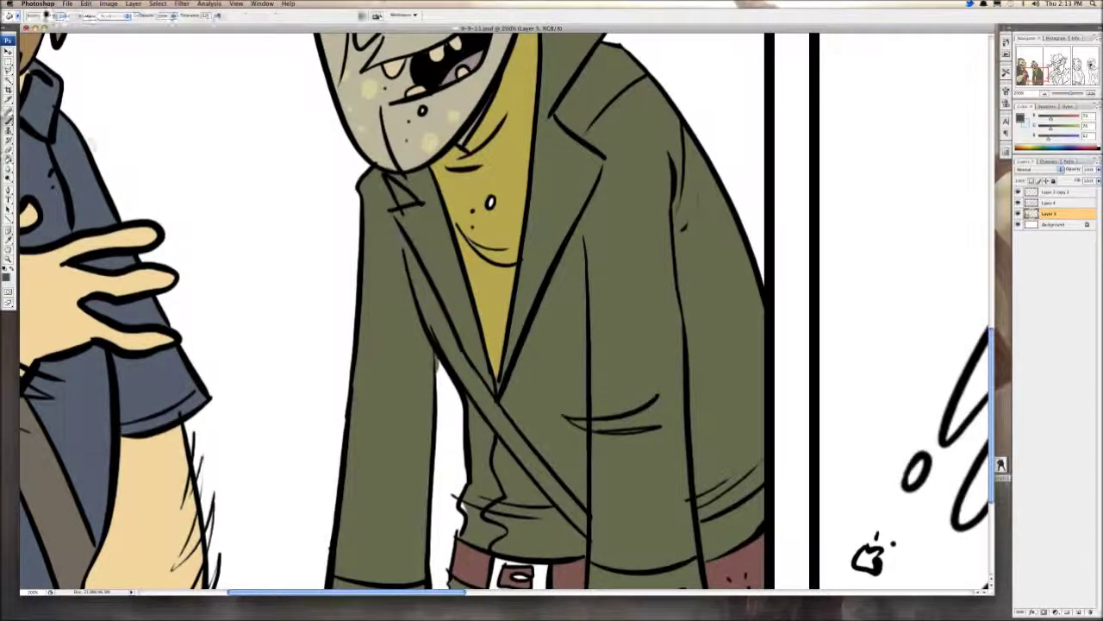
key("g")
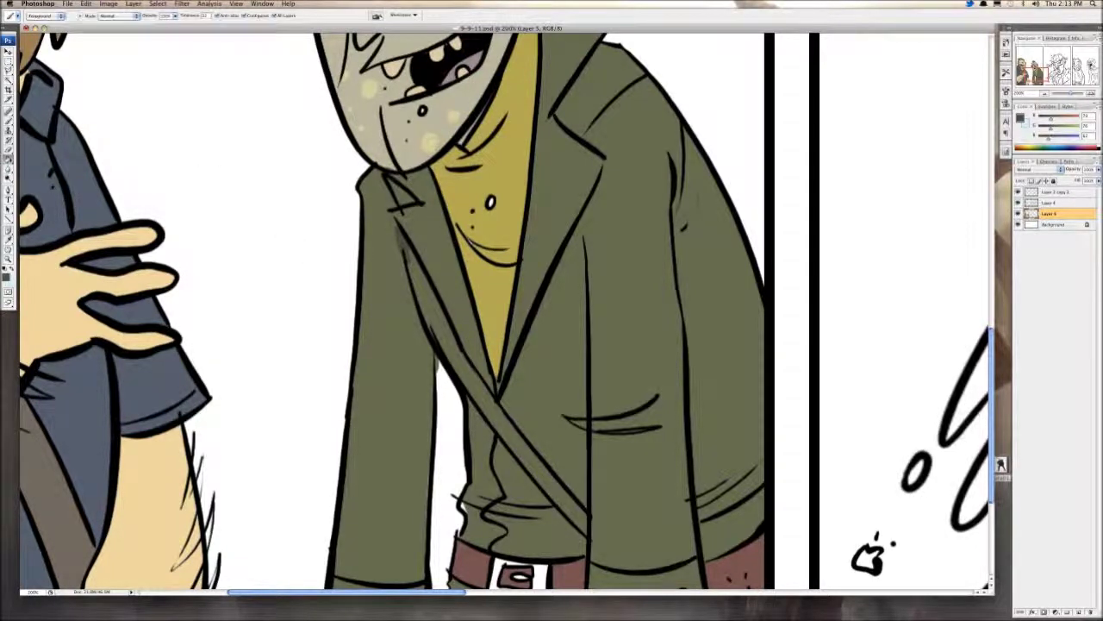
left_click(477, 385)
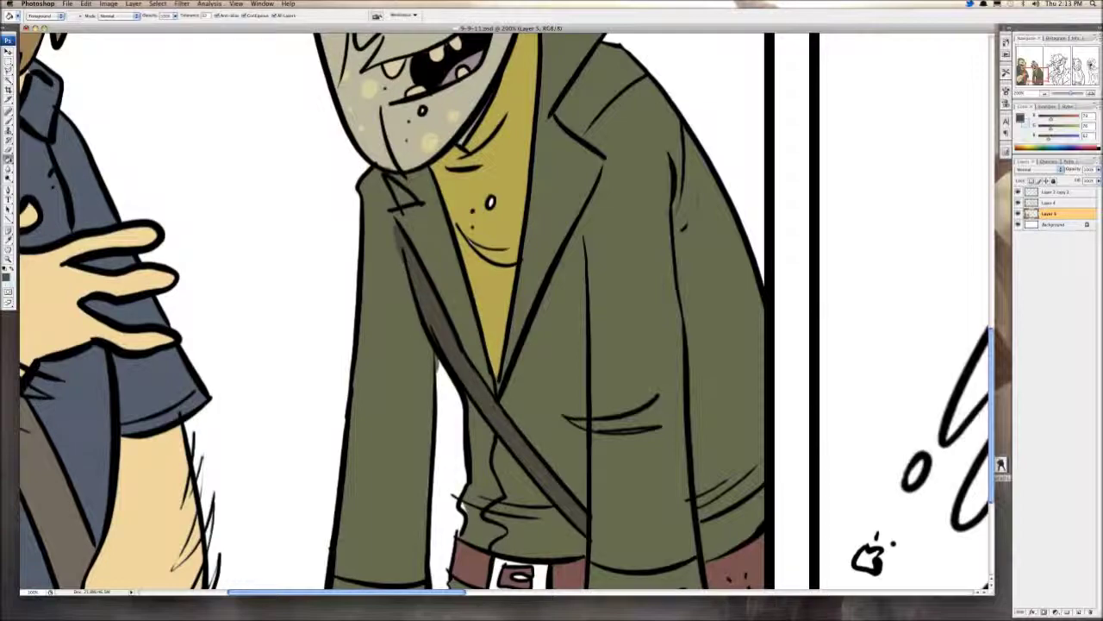
Step: Try the strap's dark grey-brown on the shirt, judge it on the complete strip, and undo the fill
mouse_move(477, 384)
left_mouse_down()
mouse_move(436, 159)
mouse_move(450, 323)
left_mouse_up()
left_click(471, 233)
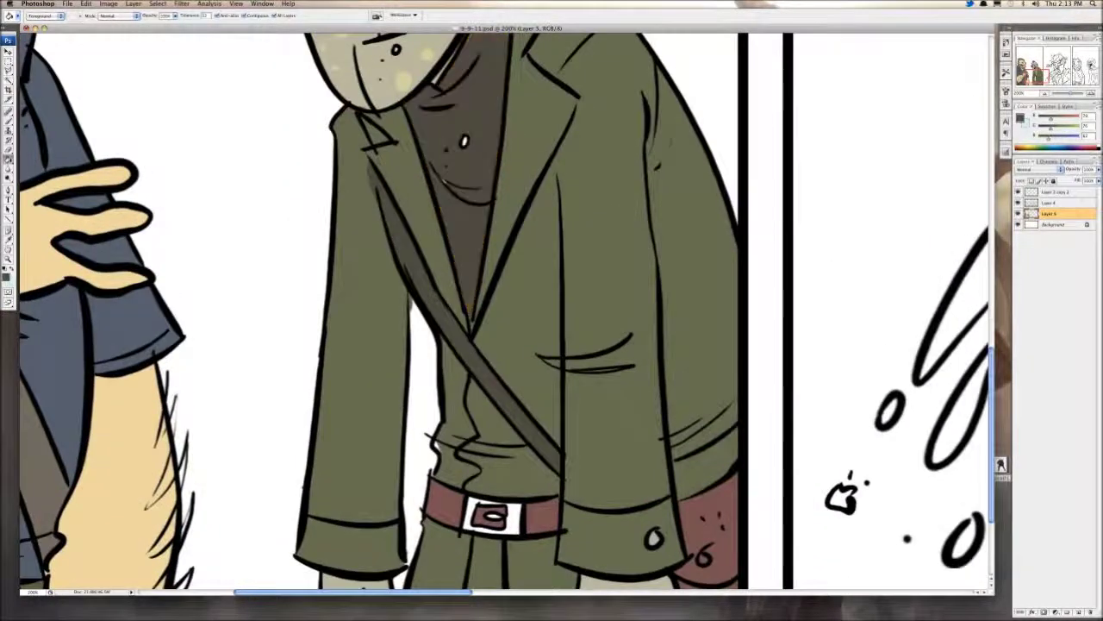
key("super+minus")
key("super+minus")
key("super+minus")
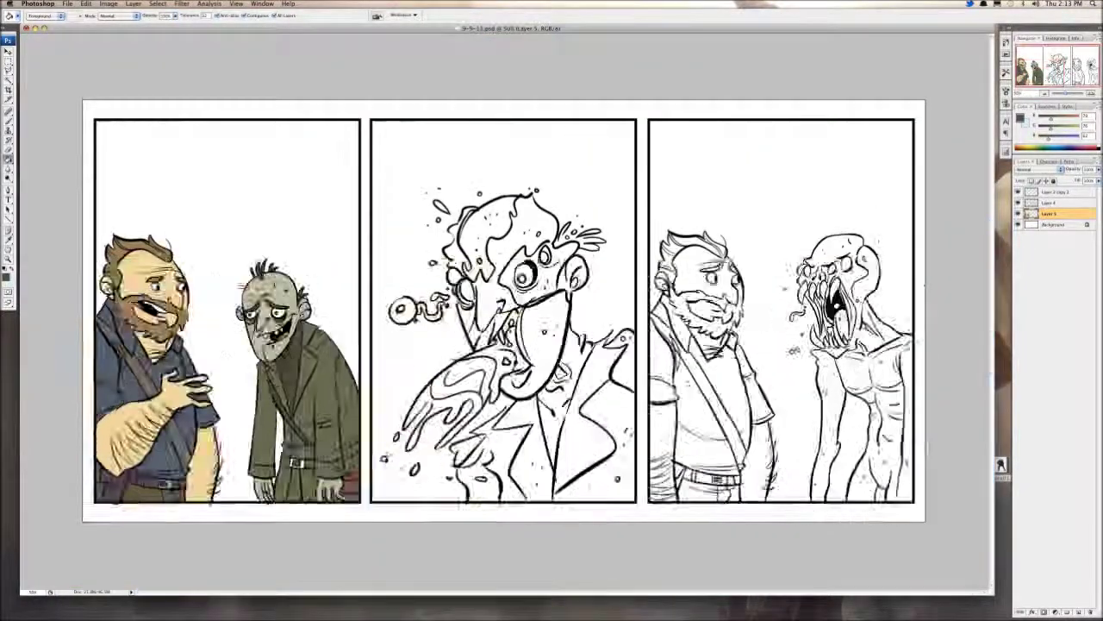
key("ctrl+minus")
key("ctrl+minus")
key("super+z")
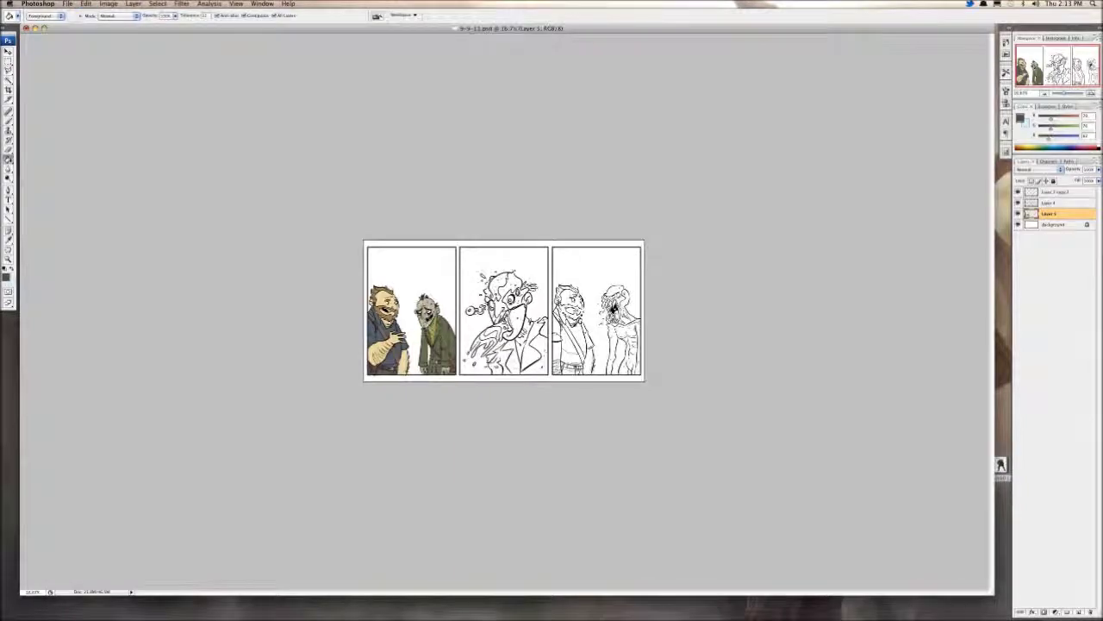
Step: Fill the white frame of the balding man's belt buckle with light grey
left_click(1091, 93)
left_click(1092, 94)
left_click(1092, 93)
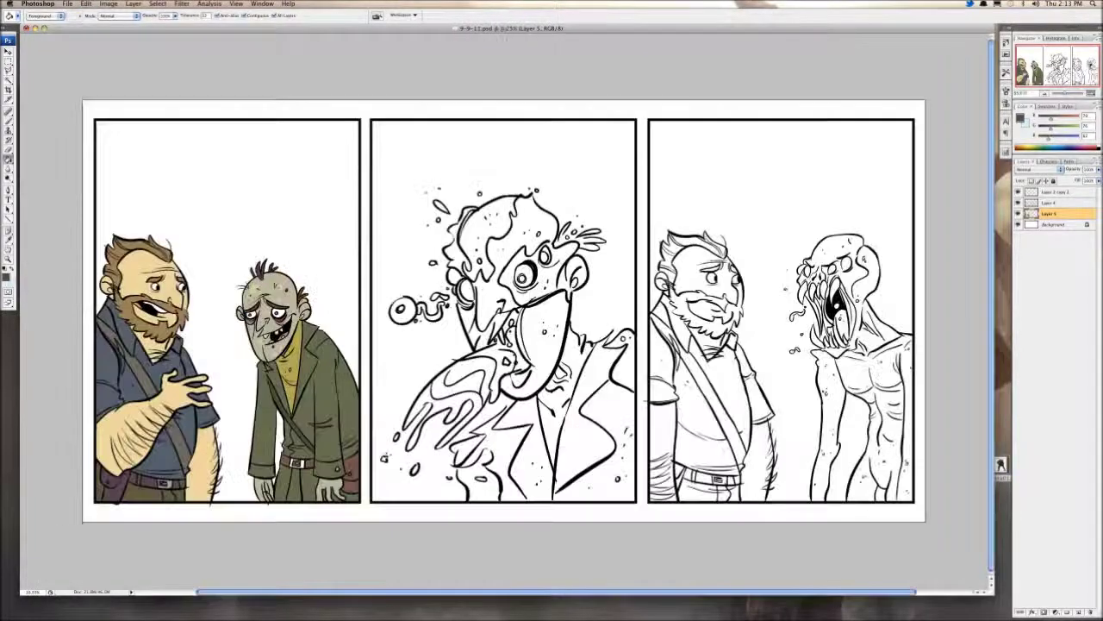
left_click(1092, 93)
left_click(1091, 93)
left_click(1091, 93)
left_click_drag(1057, 67, 1037, 84)
left_click(1092, 93)
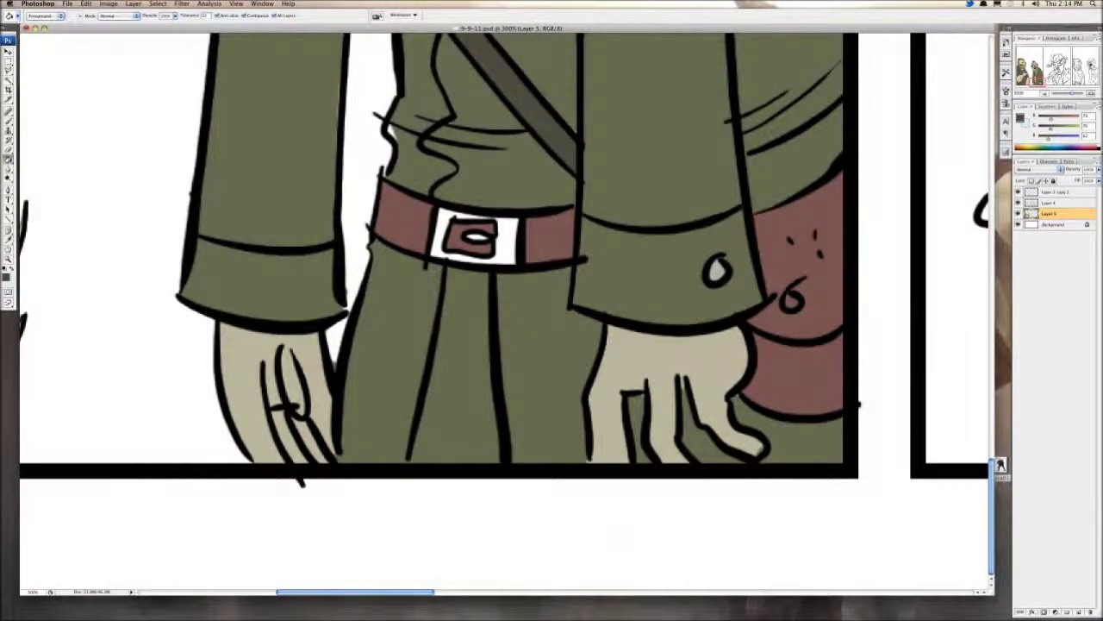
left_click(1045, 107)
left_click(507, 242)
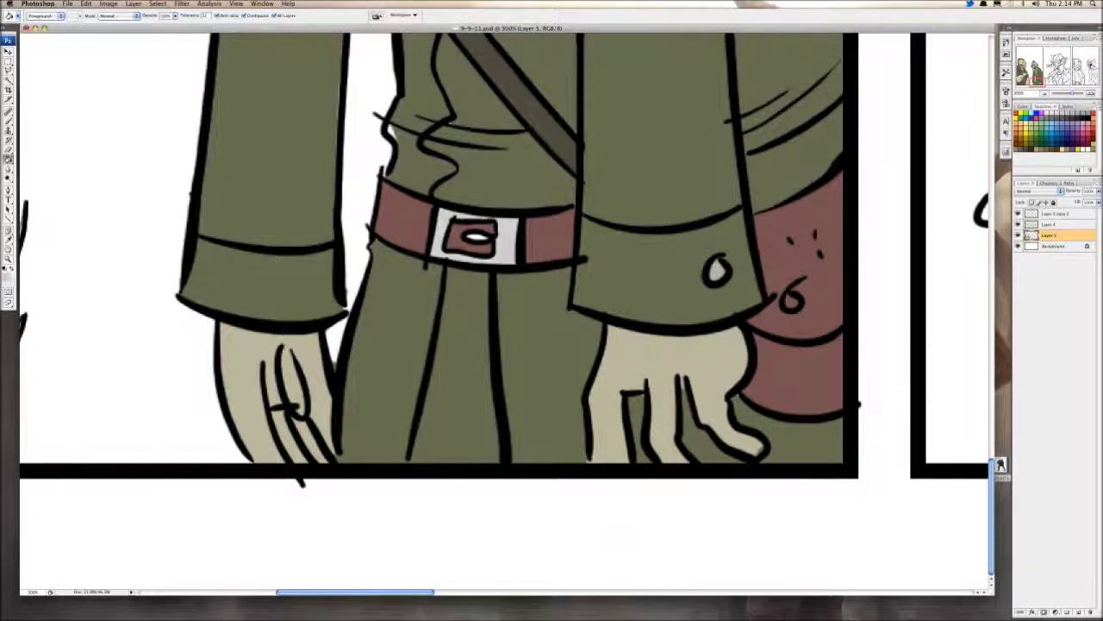
Step: Examine the flat colours of panel one against the complete three-panel strip
key("b")
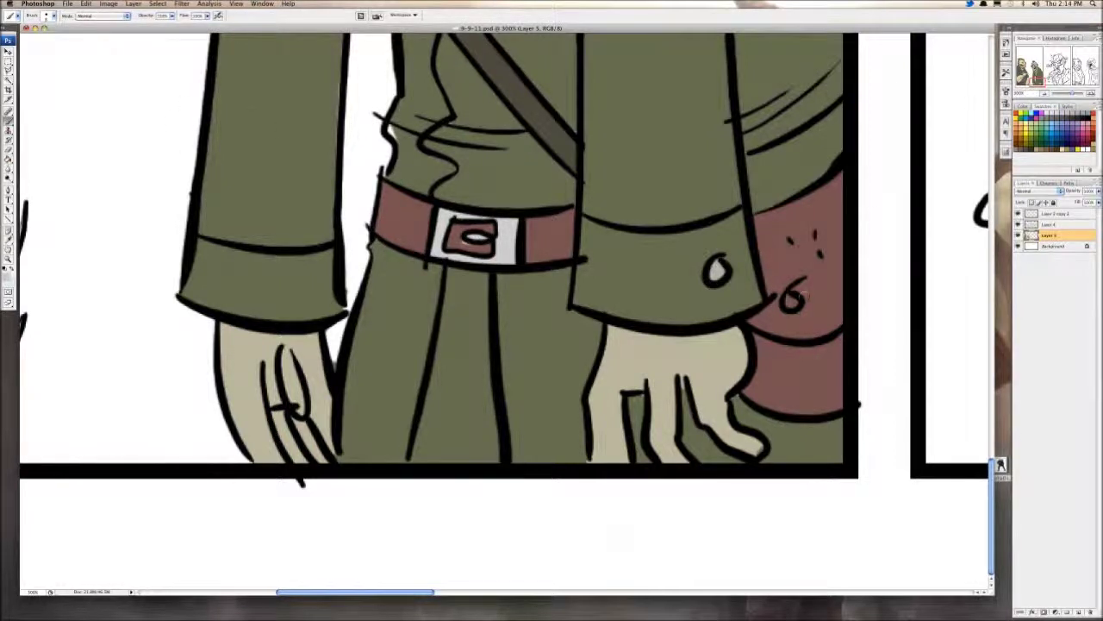
key("super+minus")
key("super+minus")
key("super+minus")
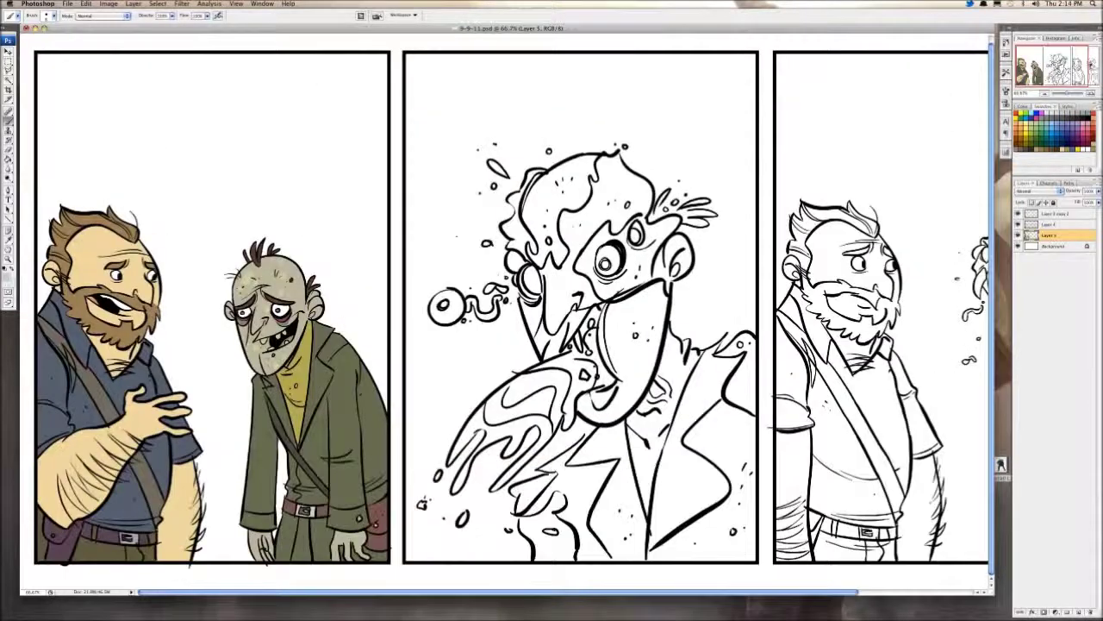
key("super+minus")
key("super+minus")
key("super+minus")
key("super+minus")
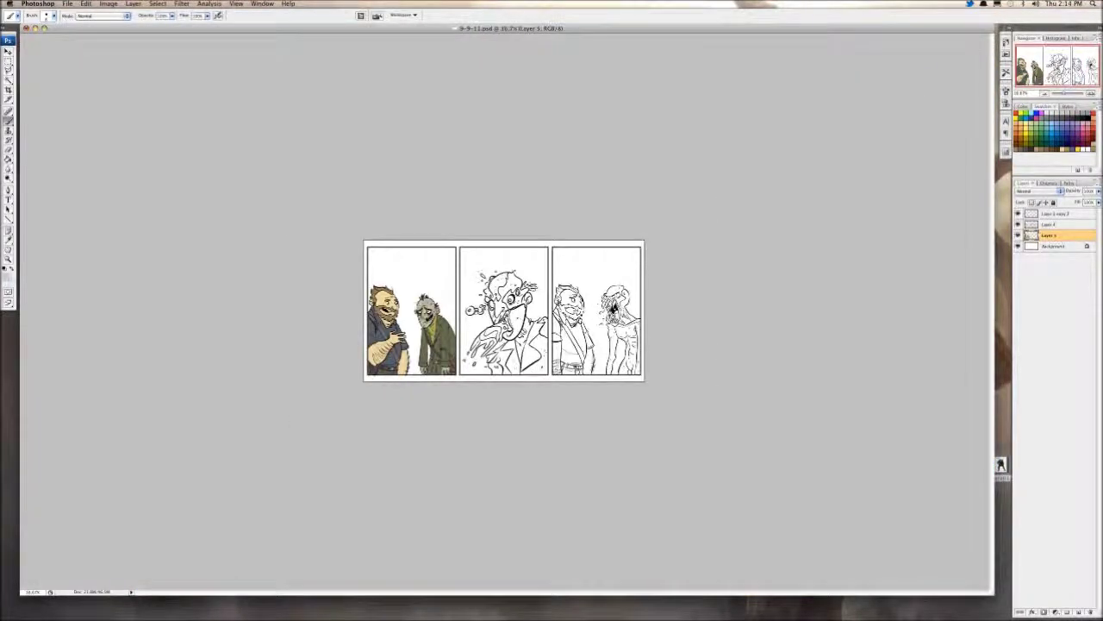
Step: Create a new empty layer directly above the panel-one colour layer for colouring the middle panel
key("super+equal")
key("super+equal")
key("super+equal")
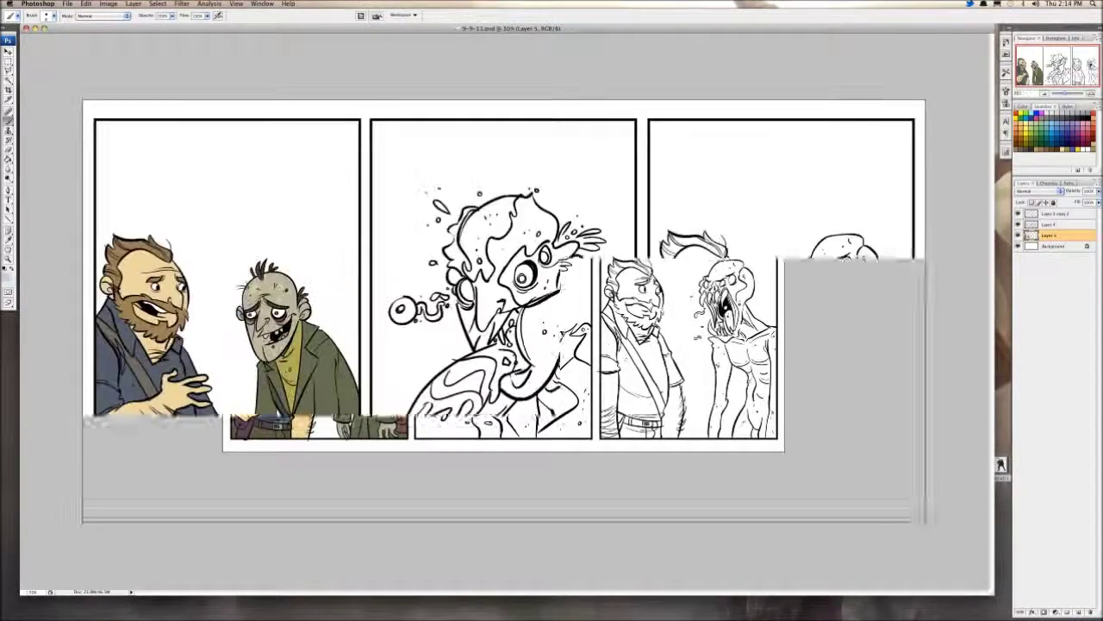
key("super+equal")
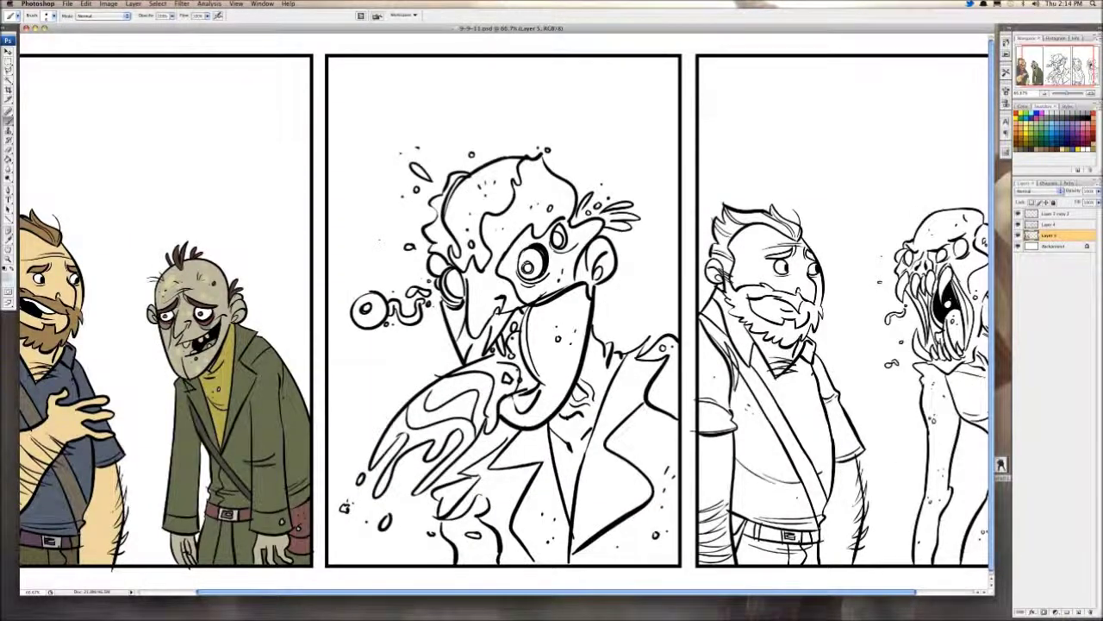
mouse_move(552, 311)
left_mouse_down()
mouse_move(497, 308)
mouse_move(547, 307)
left_mouse_up()
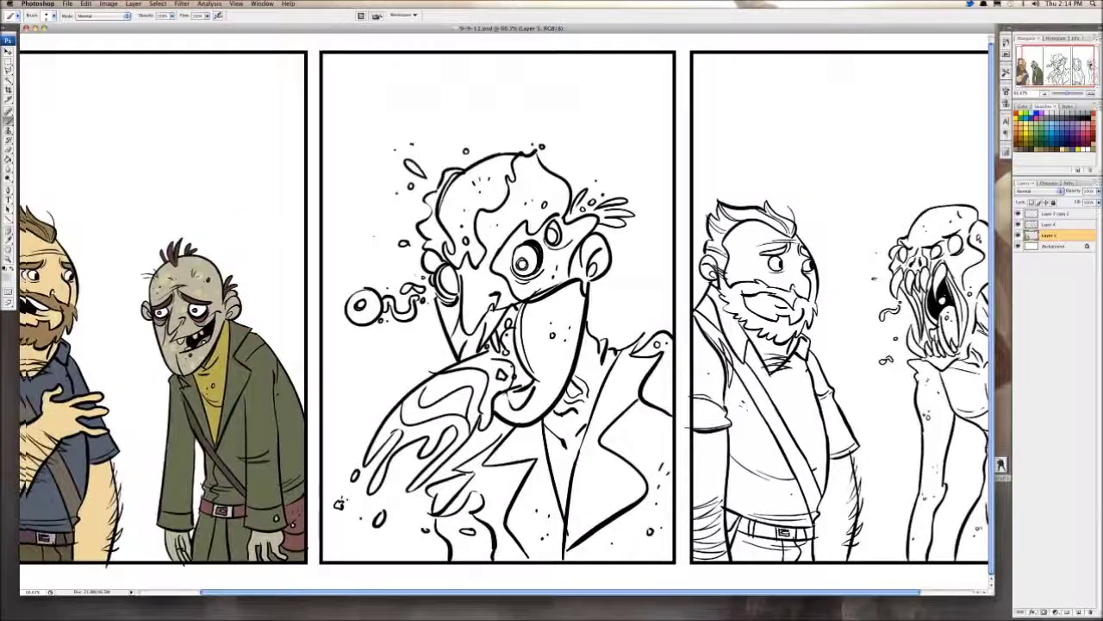
key("i")
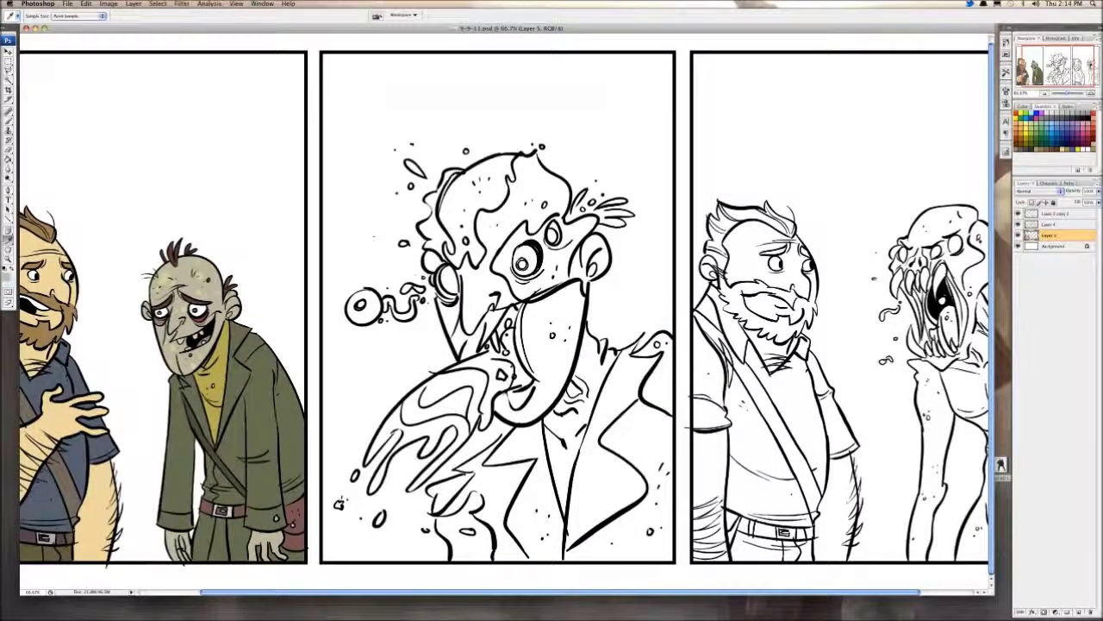
key("g")
left_click(133, 3)
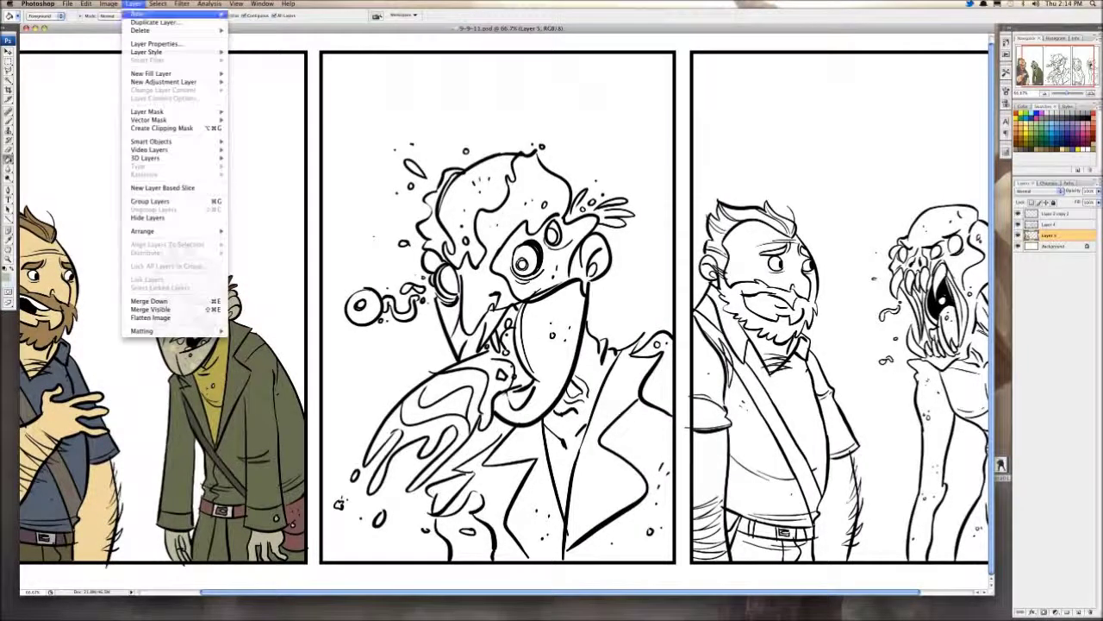
mouse_move(146, 19)
left_click(259, 20)
key("Return")
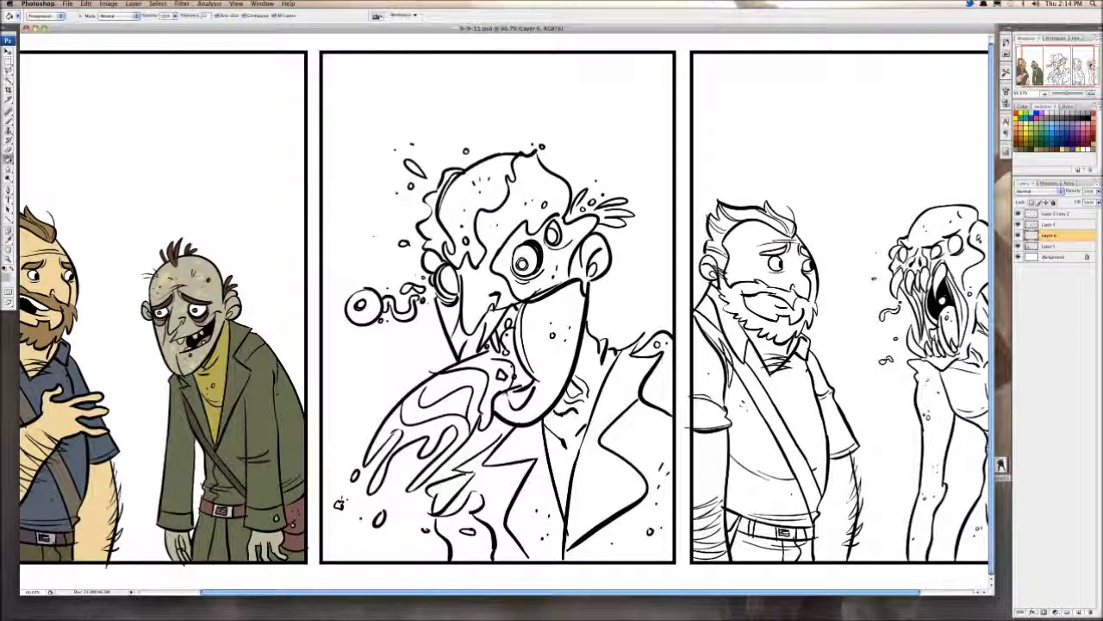
Step: Fill the middle-panel zombie's forehead, face, jaw and ear with the grey-beige skin colour
left_click(536, 194)
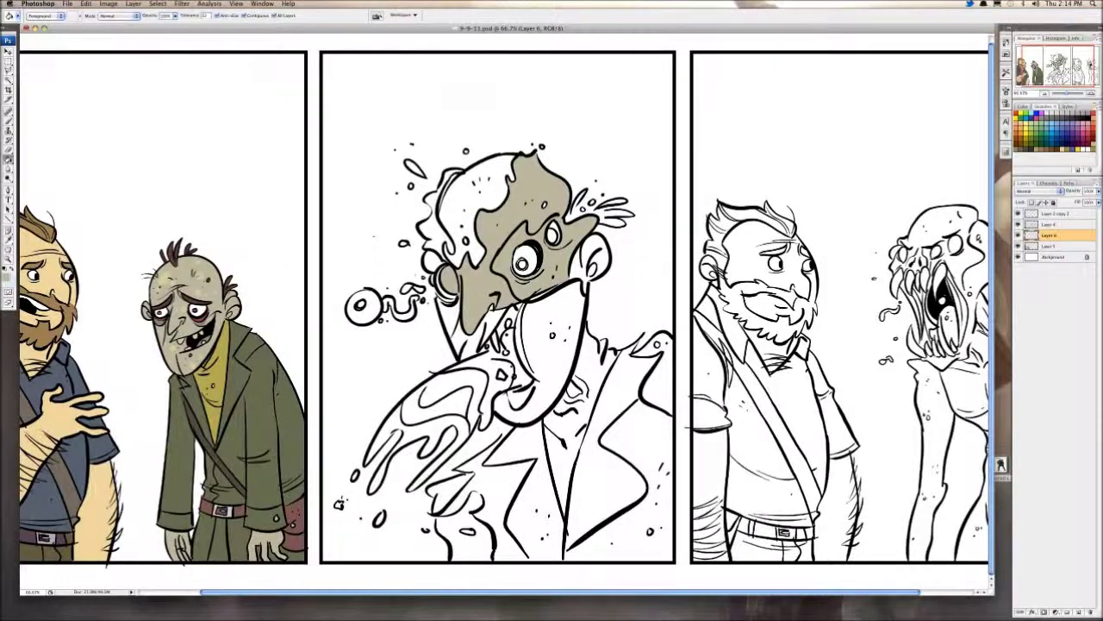
key("super+plus")
left_click(399, 184)
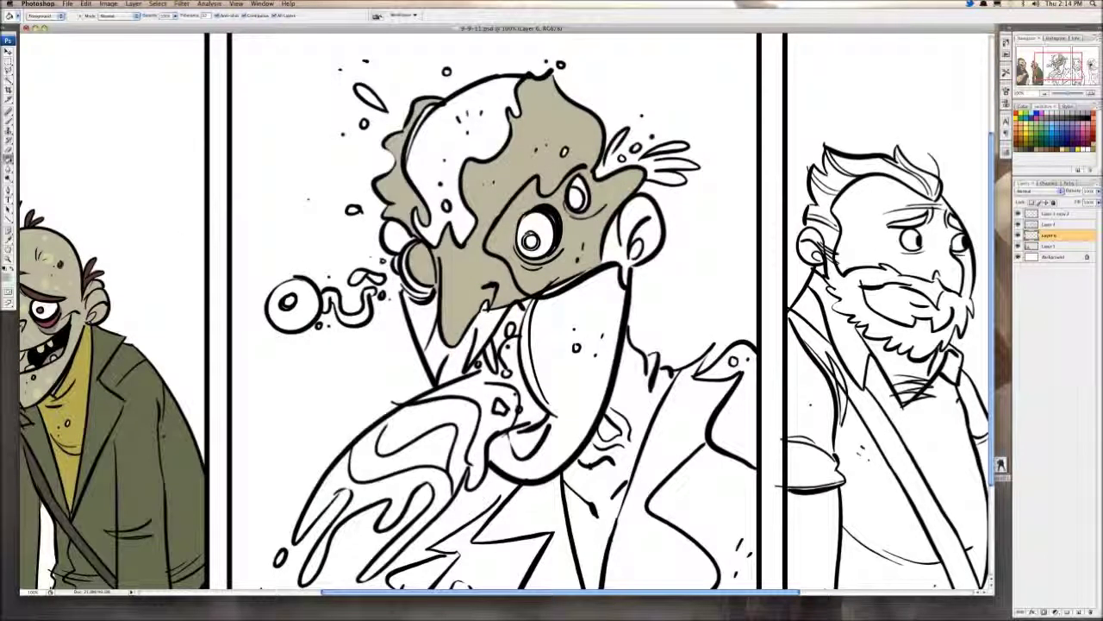
left_click(420, 323)
left_click(451, 360)
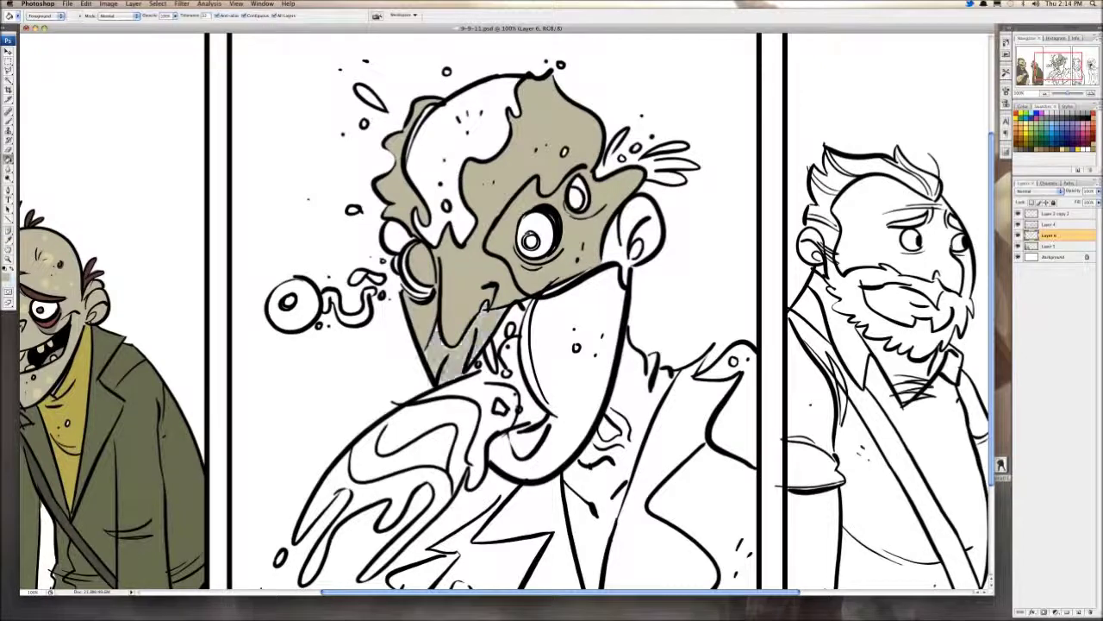
left_click(471, 359)
left_click(571, 370)
left_click(555, 422)
left_click(645, 229)
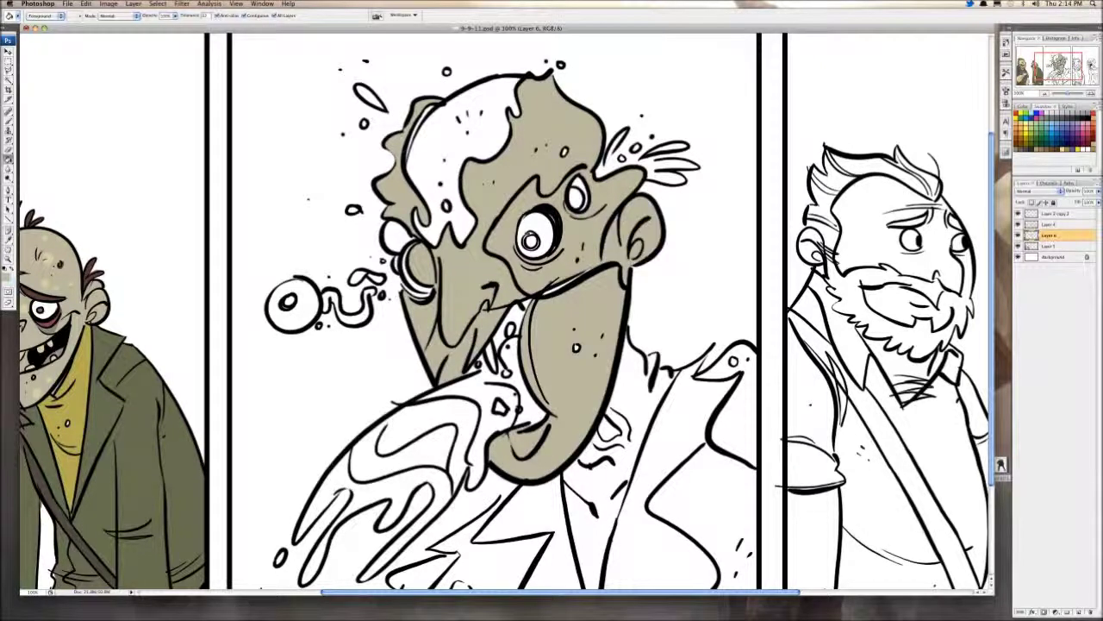
Step: Fill the middle-panel zombie's neck and the small gap in its wrinkles with the same skin colour
left_click_drag(638, 405, 635, 319)
left_click(637, 323)
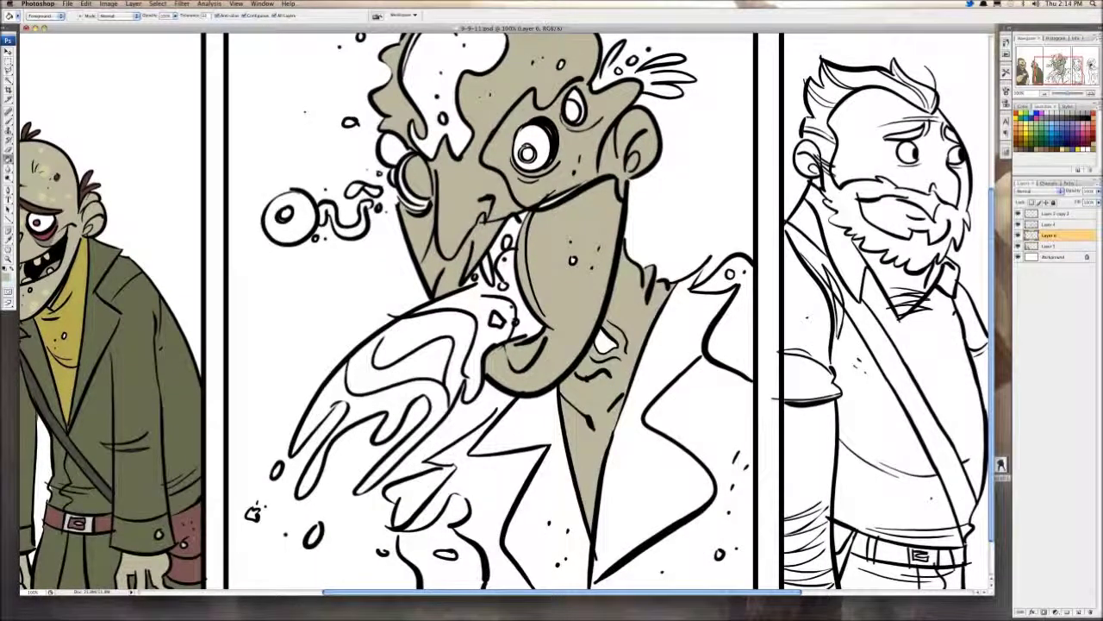
left_click(608, 342)
Step: Brush skin colour over the remaining white gaps in the zombie's eyes, eye sockets, inner jaw and mole
scroll(552, 310, "up", 3)
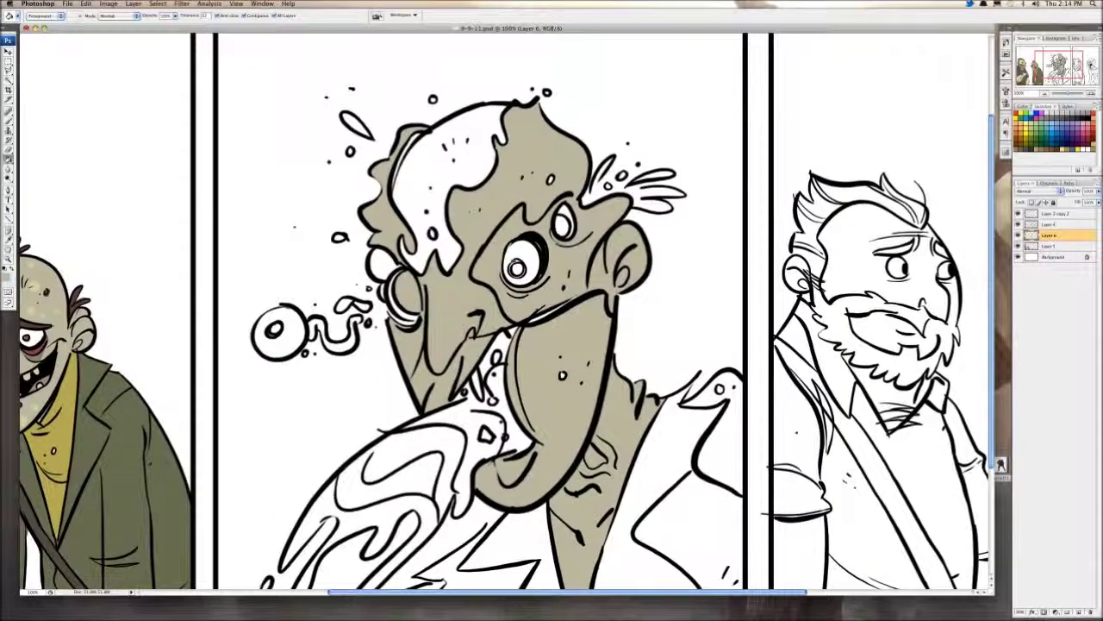
key("b")
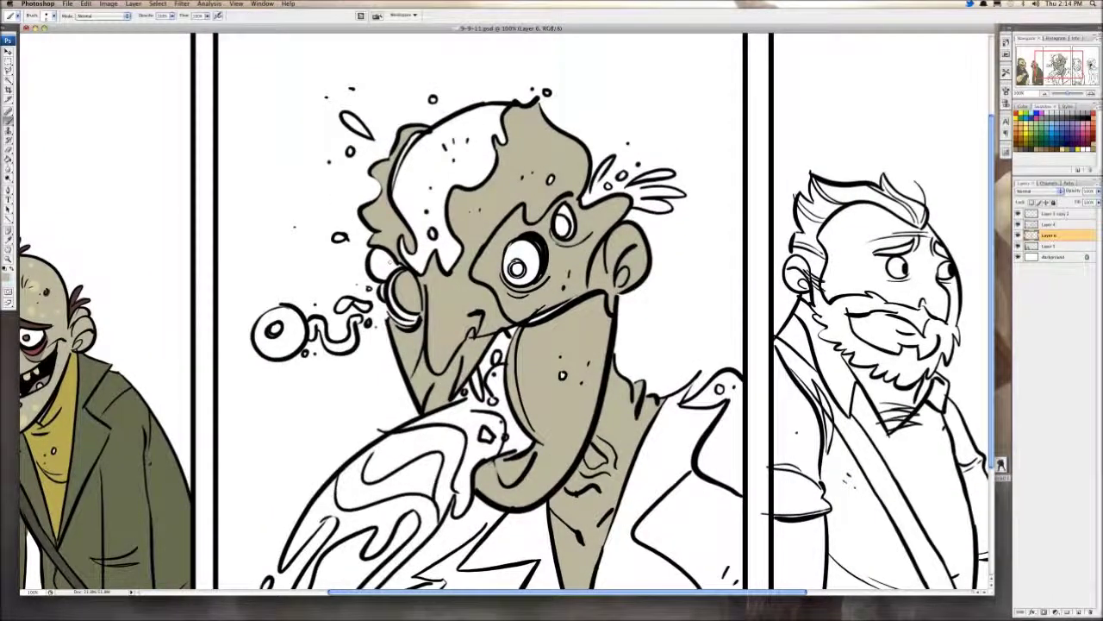
key("bracketright")
mouse_move(404, 287)
left_mouse_down()
mouse_move(388, 297)
mouse_move(417, 314)
left_mouse_up()
left_click_drag(380, 252, 403, 274)
left_click_drag(519, 252, 532, 274)
left_click_drag(563, 216, 564, 229)
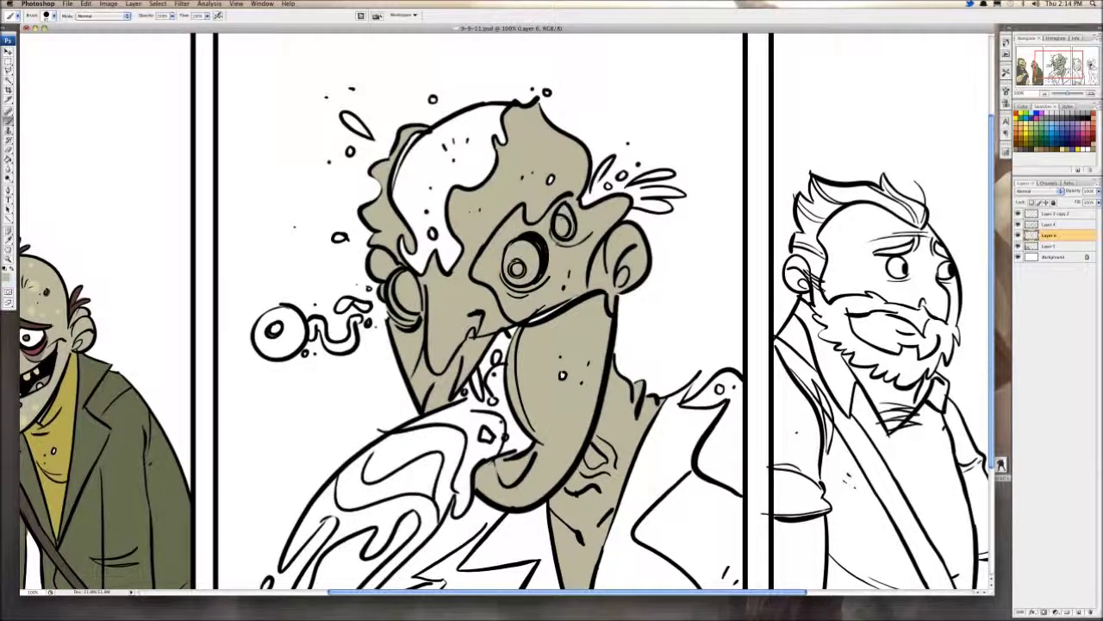
mouse_move(514, 339)
left_mouse_down()
mouse_move(464, 394)
mouse_move(507, 407)
mouse_move(488, 403)
mouse_move(522, 439)
left_mouse_up()
left_click(563, 376)
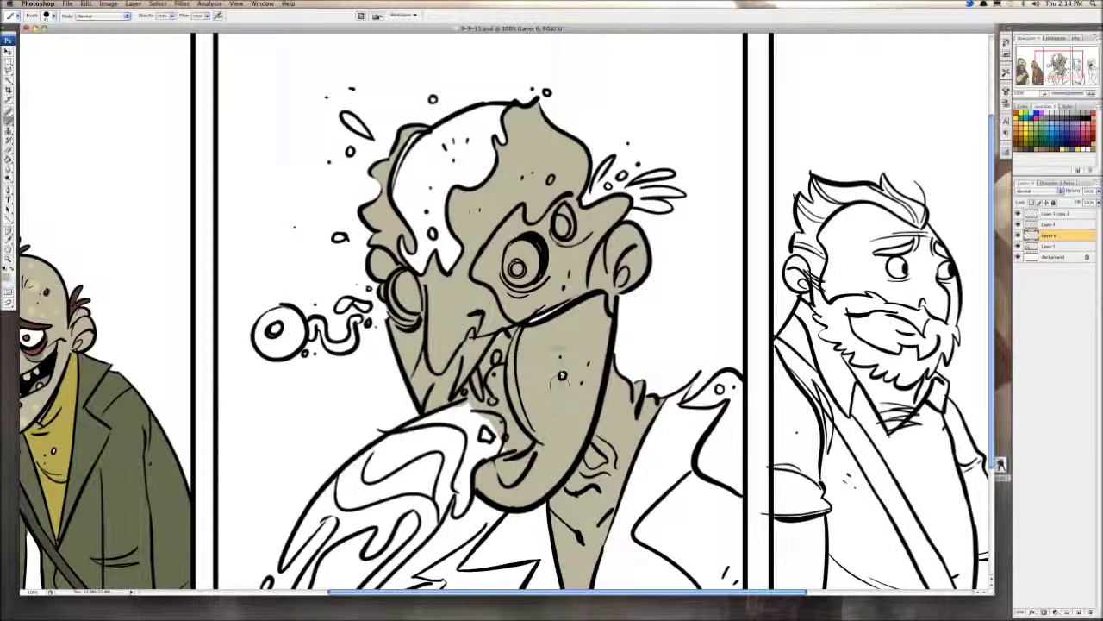
left_click_drag(531, 318, 591, 295)
Step: Choose a pale yellow and fill the flying eyeball and the zombie's large open eye with it
left_click(1024, 107)
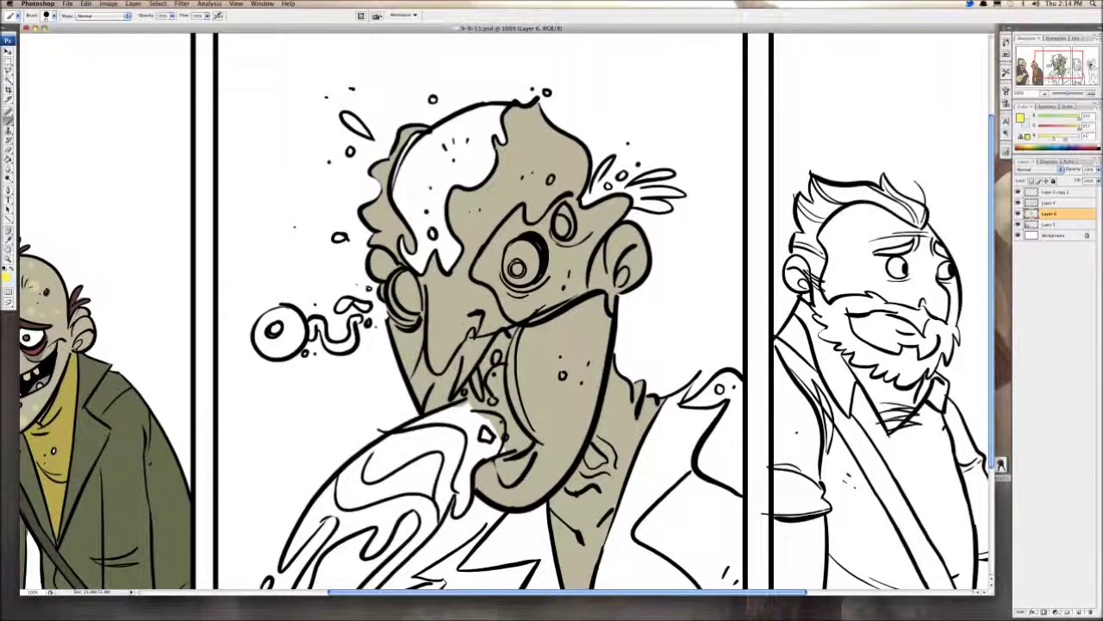
key("g")
scroll(509, 311, "left", 5)
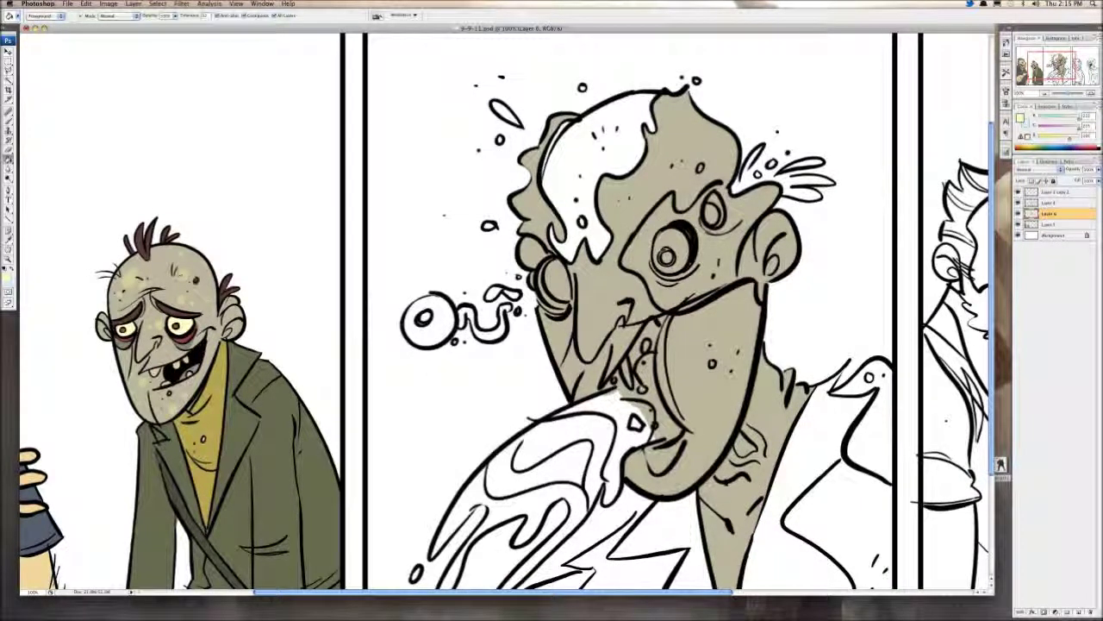
scroll(508, 310, "right", 2)
scroll(508, 310, "right", 2)
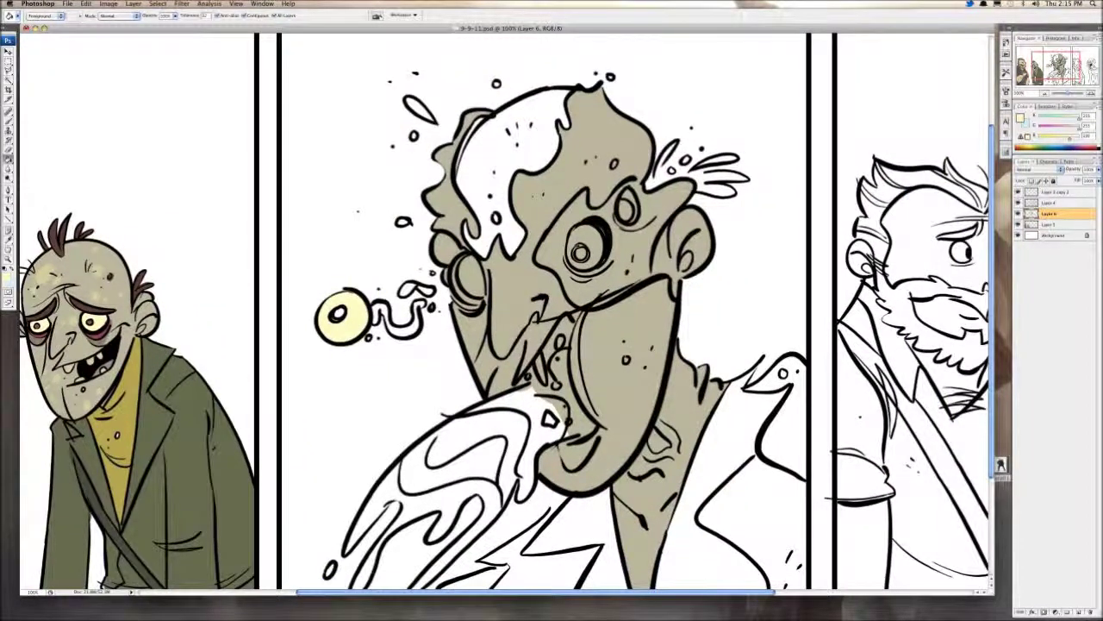
left_click(571, 241)
Step: Choose red and paint the pupils, the flying eyeball's optic nerve and the blood droplets beside the head
mouse_move(1079, 128)
left_mouse_down()
mouse_move(1049, 128)
mouse_move(1048, 139)
mouse_move(1070, 119)
left_mouse_up()
key("b")
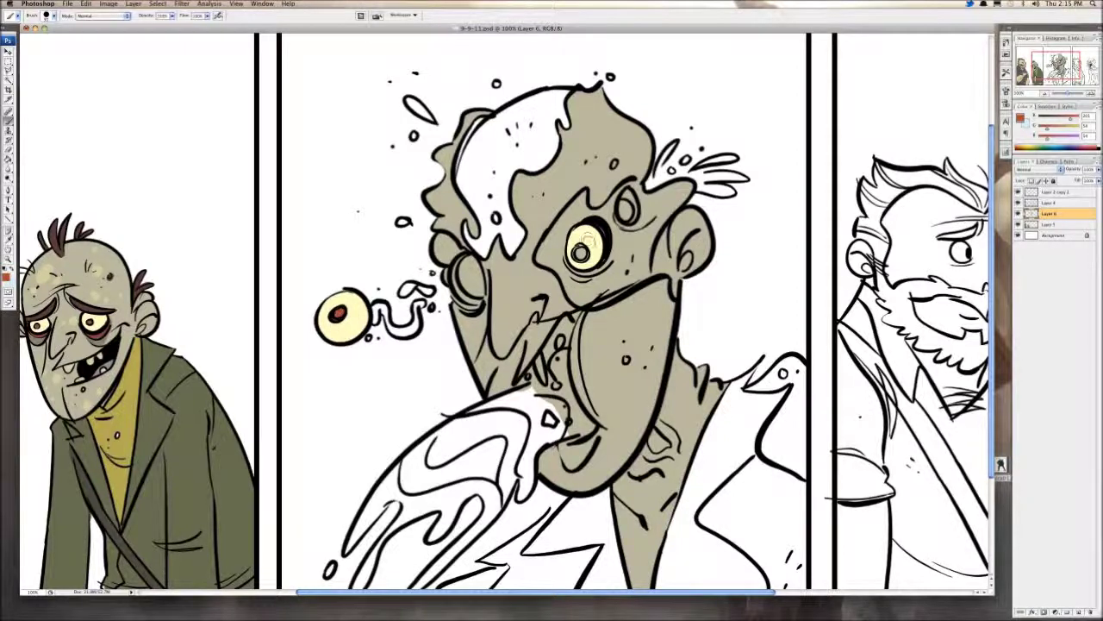
left_click_drag(583, 250, 581, 253)
key("super+plus")
mouse_move(254, 334)
left_mouse_down()
mouse_move(252, 225)
mouse_move(278, 280)
mouse_move(263, 229)
mouse_move(283, 289)
mouse_move(330, 285)
mouse_move(338, 226)
mouse_move(325, 238)
mouse_move(295, 195)
mouse_move(362, 196)
mouse_move(336, 200)
mouse_move(357, 231)
left_mouse_up()
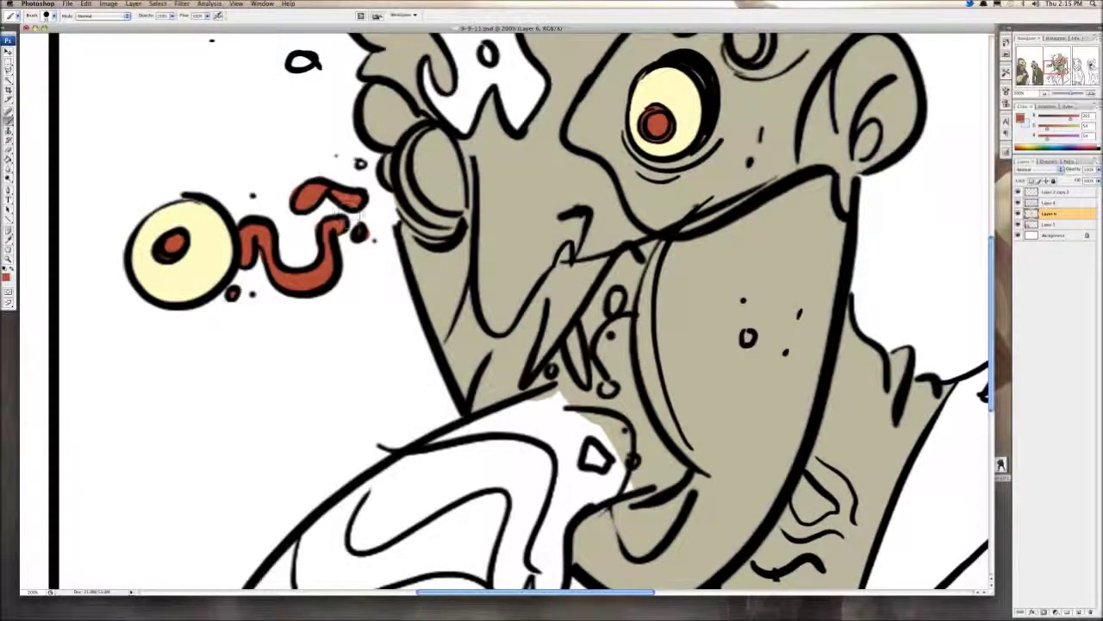
scroll(354, 216, "up", 5)
left_click_drag(288, 214, 296, 204)
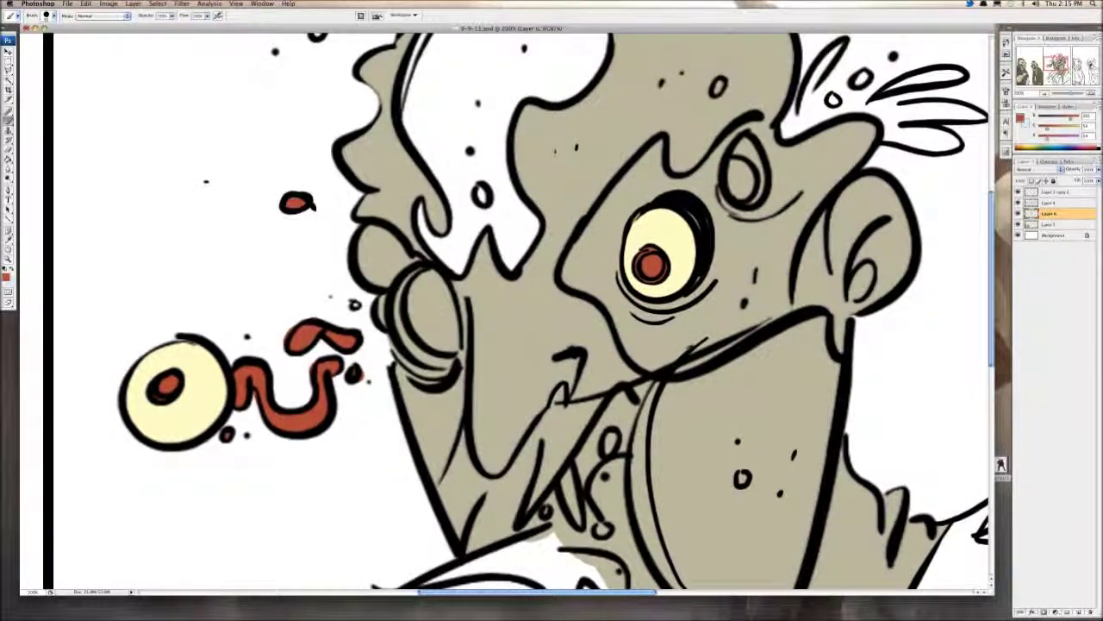
Step: Paint the two bulges at the side of the zombie's face and its small upper eye red
left_click_drag(719, 244, 609, 146)
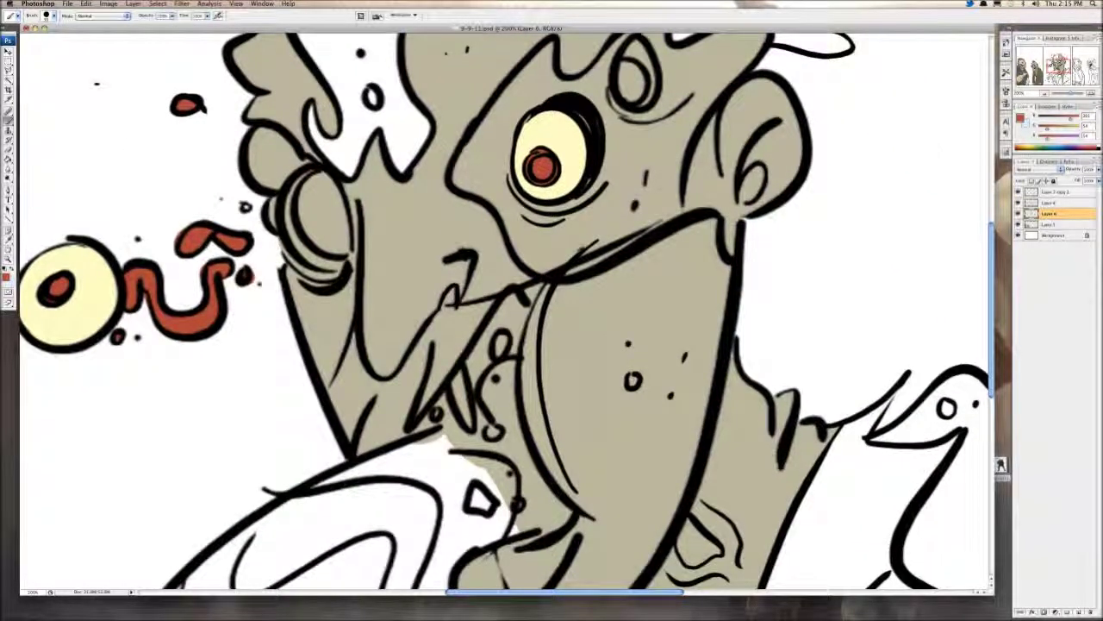
mouse_move(303, 184)
left_mouse_down()
mouse_move(291, 238)
mouse_move(336, 267)
mouse_move(328, 199)
mouse_move(324, 230)
left_mouse_up()
mouse_move(330, 177)
left_mouse_down()
mouse_move(259, 146)
mouse_move(274, 172)
mouse_move(291, 164)
mouse_move(280, 162)
left_mouse_up()
left_click_drag(604, 86, 550, 191)
left_click_drag(583, 151, 589, 198)
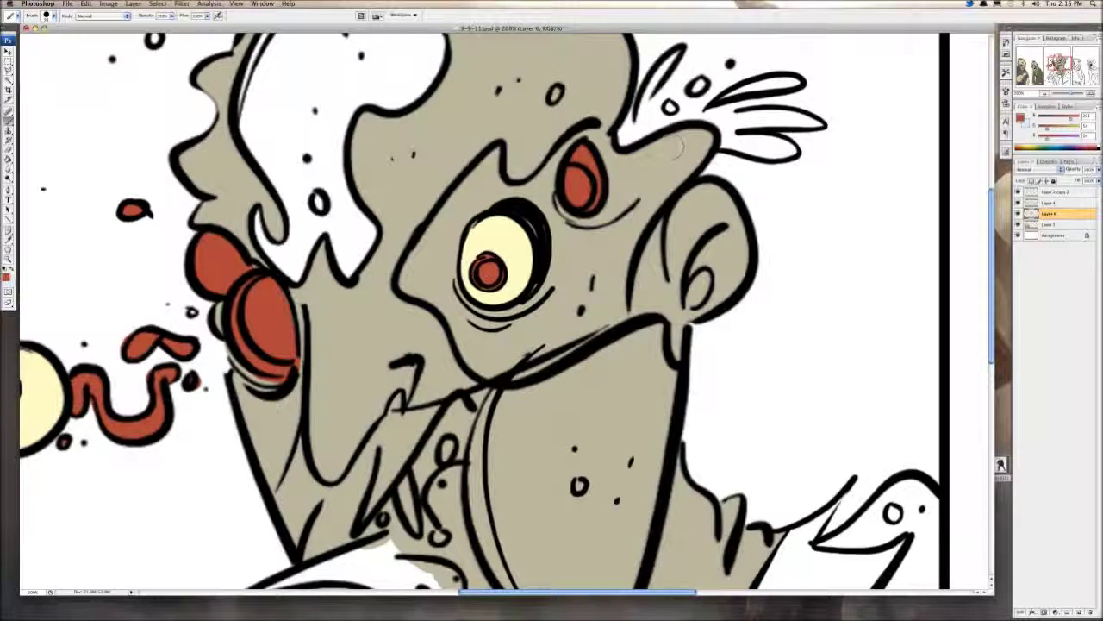
Step: Paint soft yellow centres into the two red bulges and the small upper eye using a soft-edged brush
left_click_drag(1047, 129, 1077, 128)
left_click(52, 16)
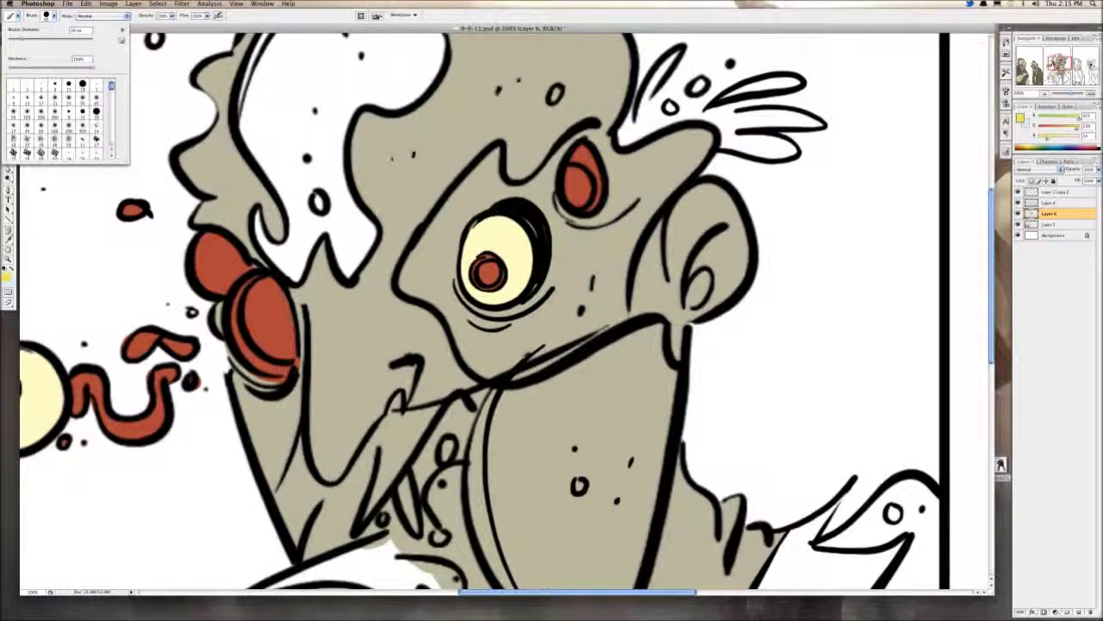
left_click(97, 99)
mouse_move(272, 325)
left_mouse_down()
mouse_move(267, 301)
mouse_move(225, 261)
left_mouse_up()
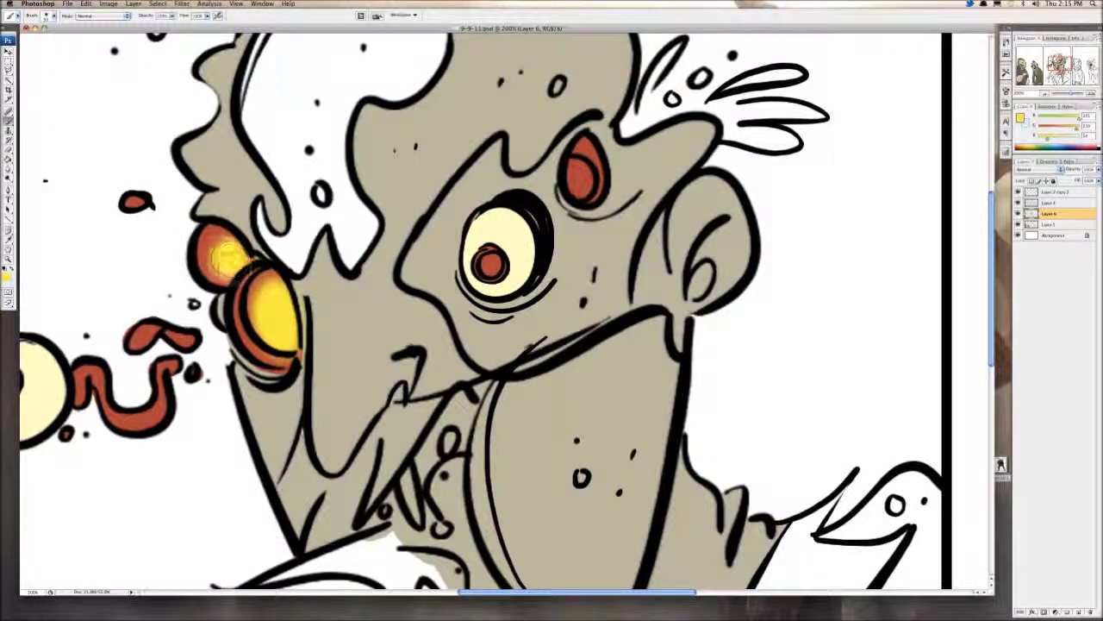
left_click_drag(587, 174, 576, 178)
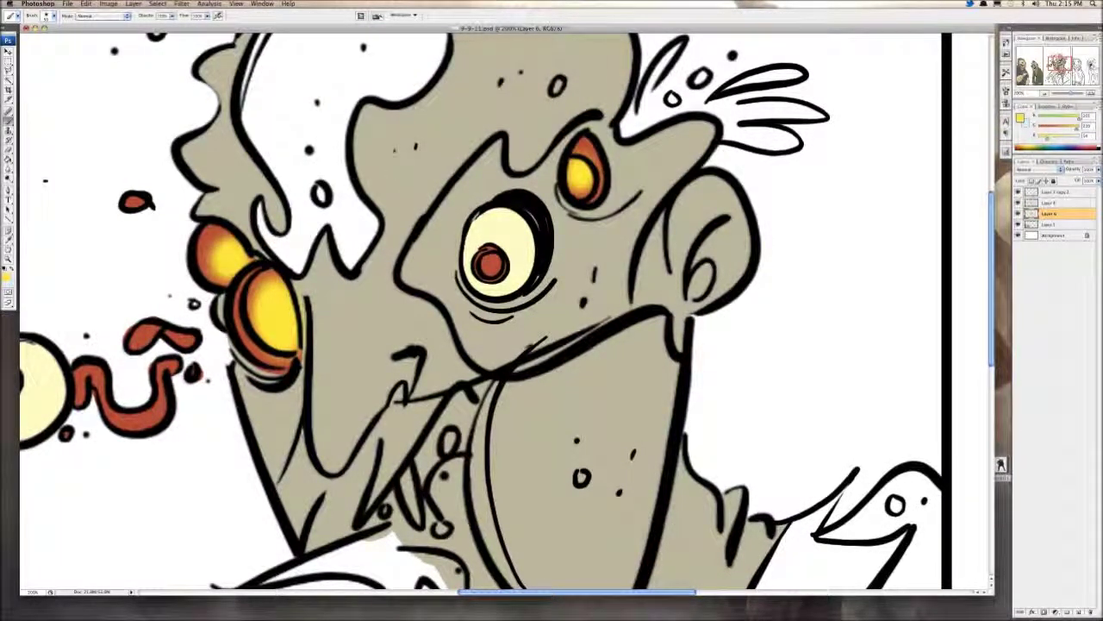
Step: Add a new layer above Layer 4 and prepare an enlarged brush with a light orange swatch
key("alt+bracketright")
left_click(133, 4)
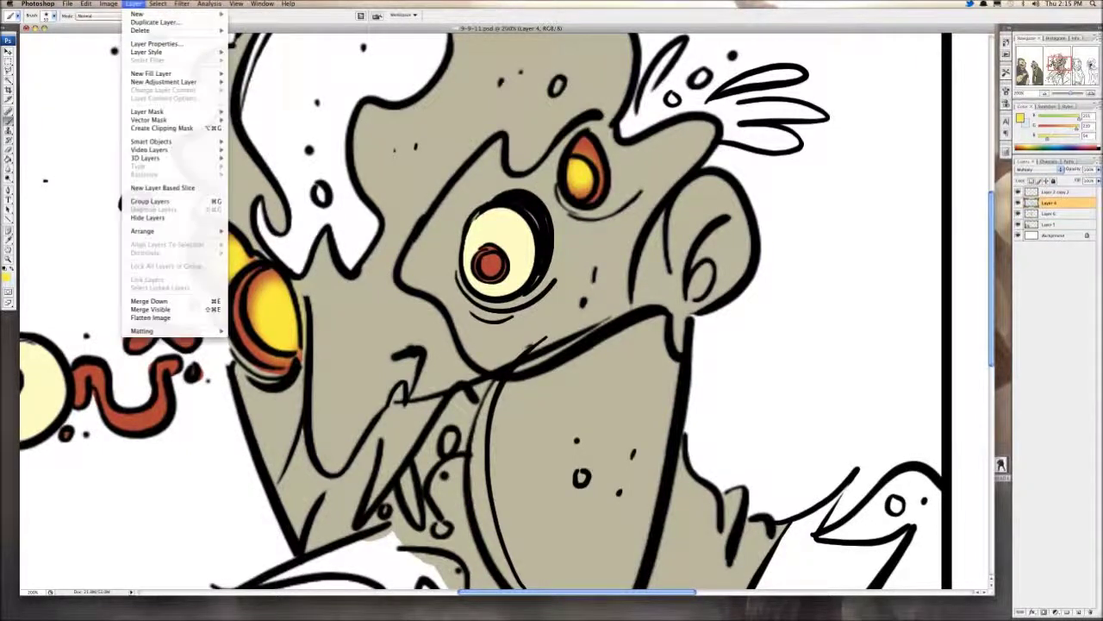
mouse_move(142, 13)
left_click(259, 15)
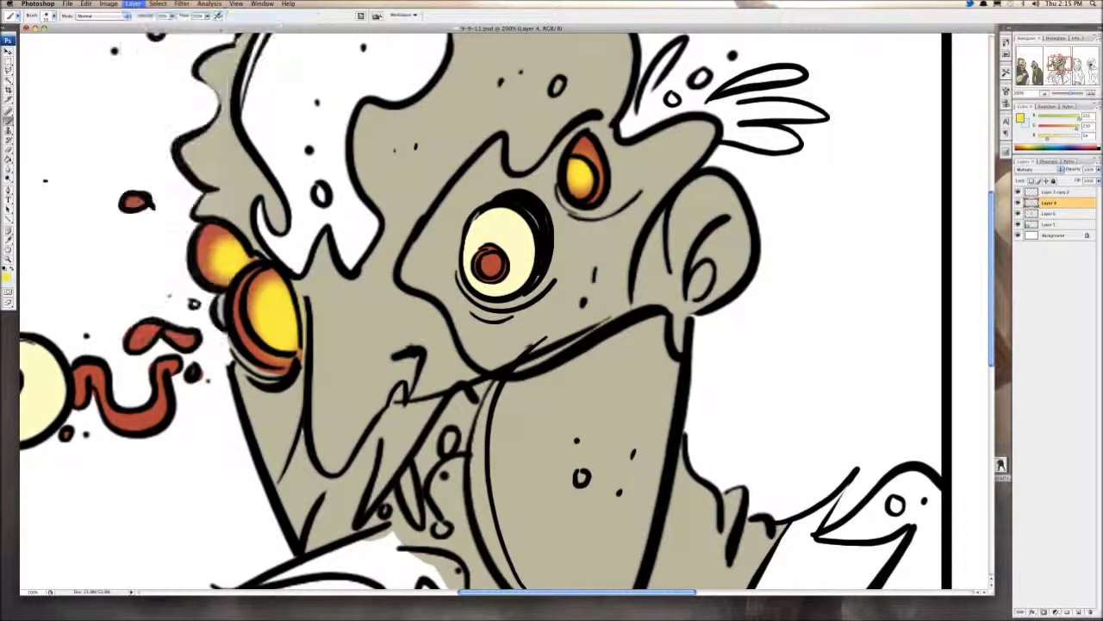
key("Return")
left_click(1046, 107)
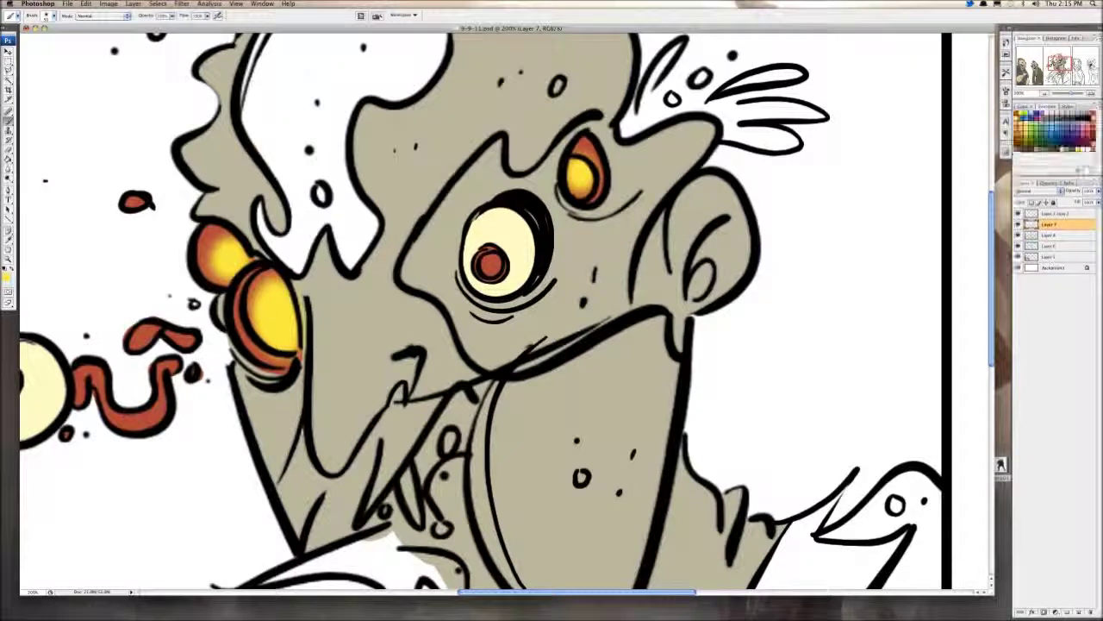
left_click(1025, 128)
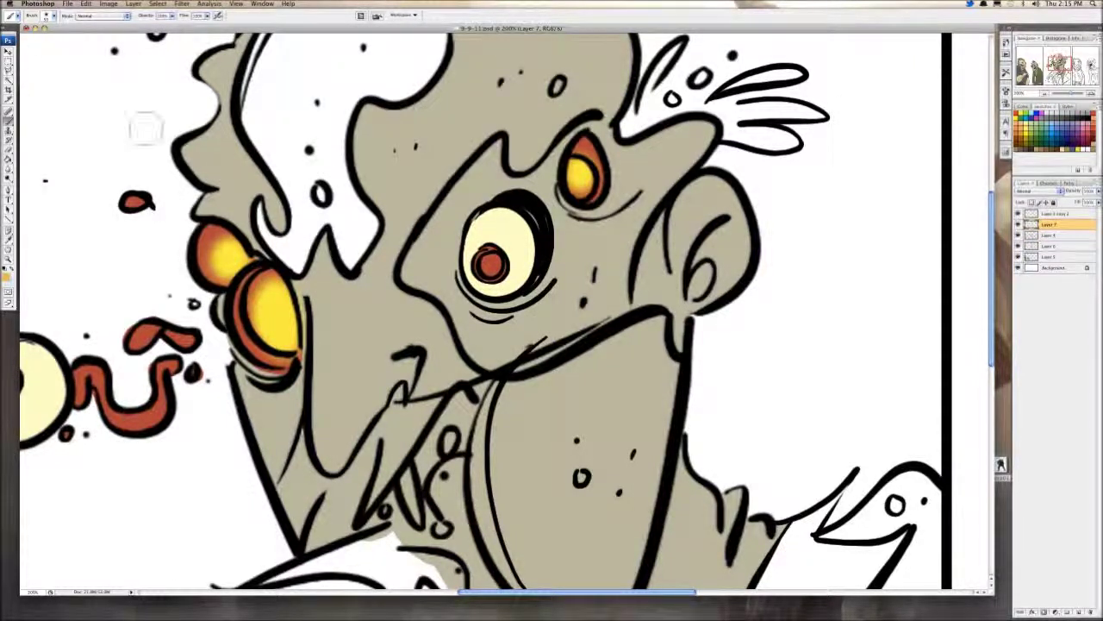
key("bracketright")
key("bracketright")
key("bracketright")
key("bracketright")
key("bracketright")
mouse_move(266, 322)
left_mouse_down()
mouse_move(278, 319)
mouse_move(266, 339)
left_mouse_up()
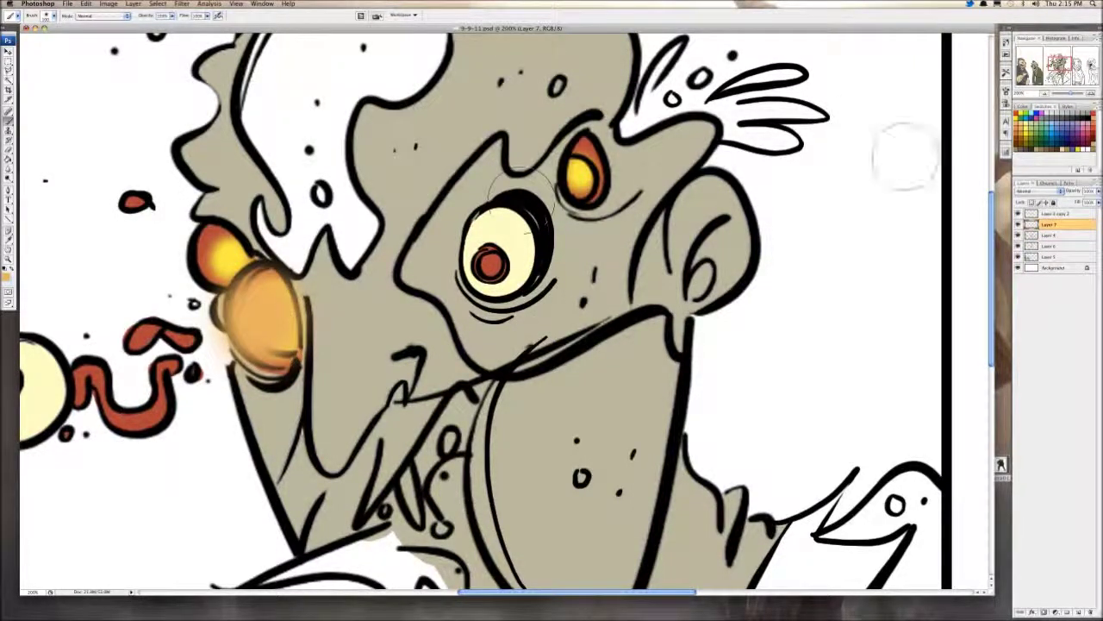
key("super+alt+z")
key("super+alt+z")
Step: Set the new layer's blending mode to Screen
left_click(1039, 191)
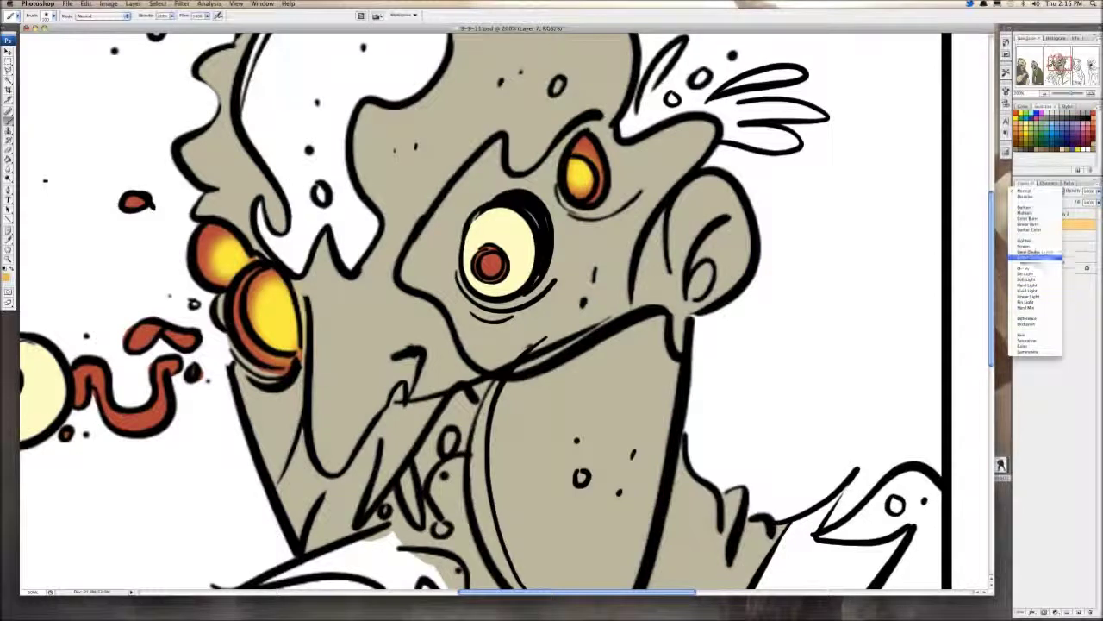
left_click(1028, 246)
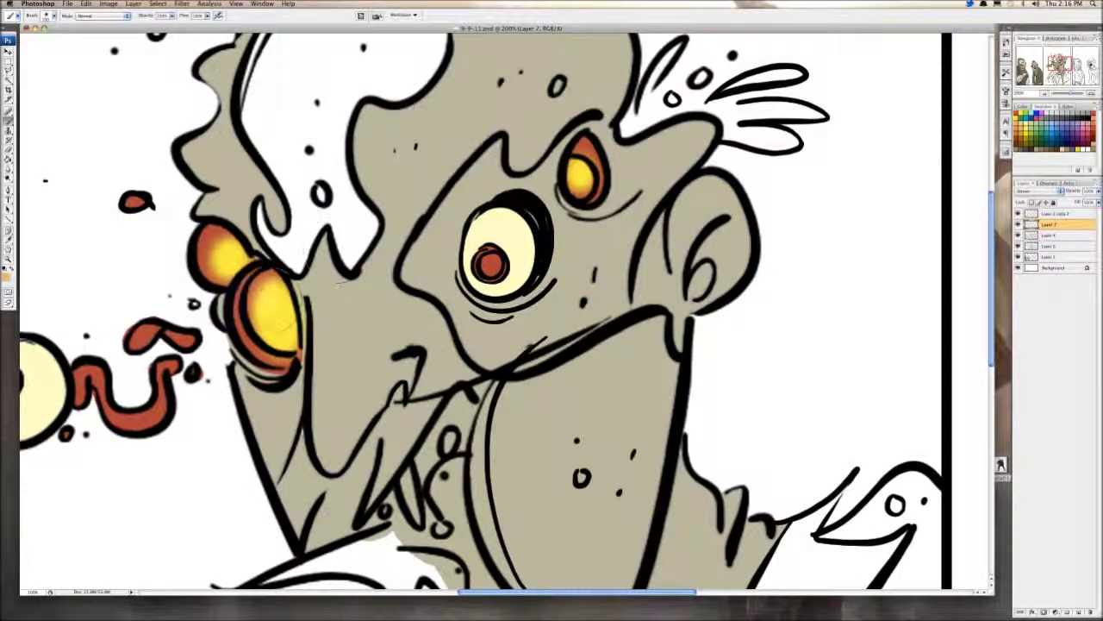
mouse_move(259, 285)
left_mouse_down()
mouse_move(268, 328)
mouse_move(244, 273)
mouse_move(224, 259)
left_mouse_up()
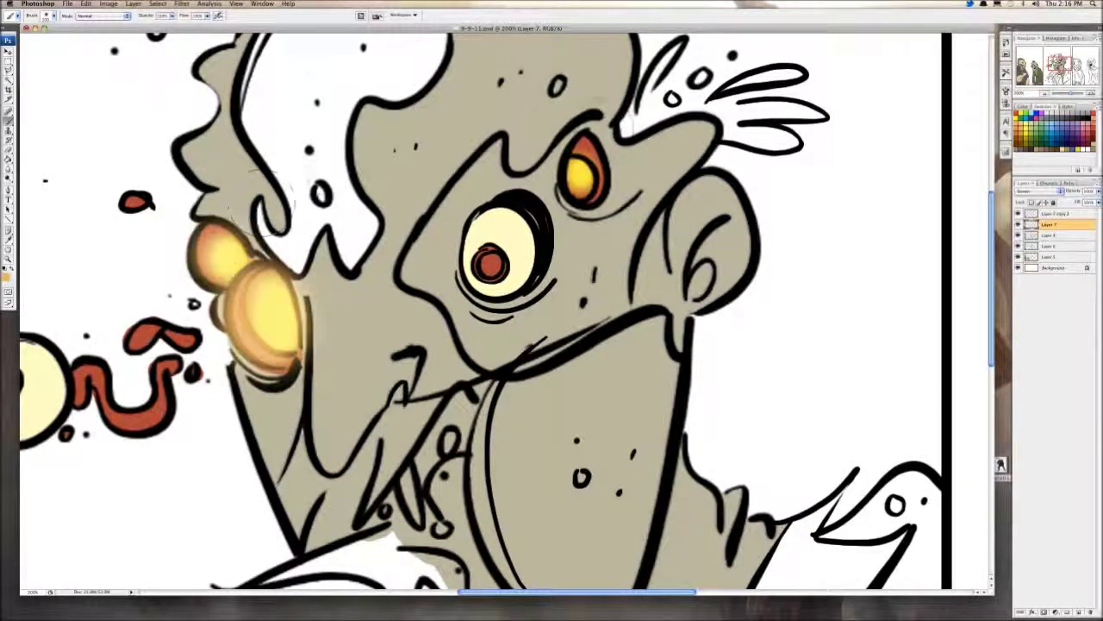
mouse_move(586, 164)
left_mouse_down()
mouse_move(581, 177)
mouse_move(585, 166)
left_mouse_up()
key("super+alt+z")
key("super+alt+z")
key("super+alt+z")
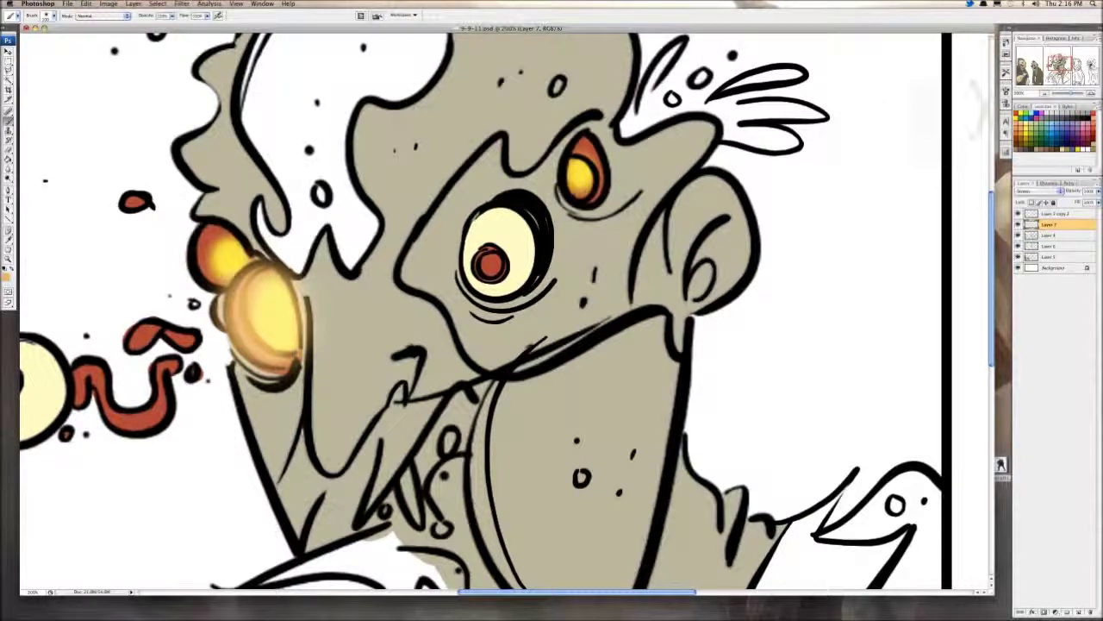
key("super+alt+z")
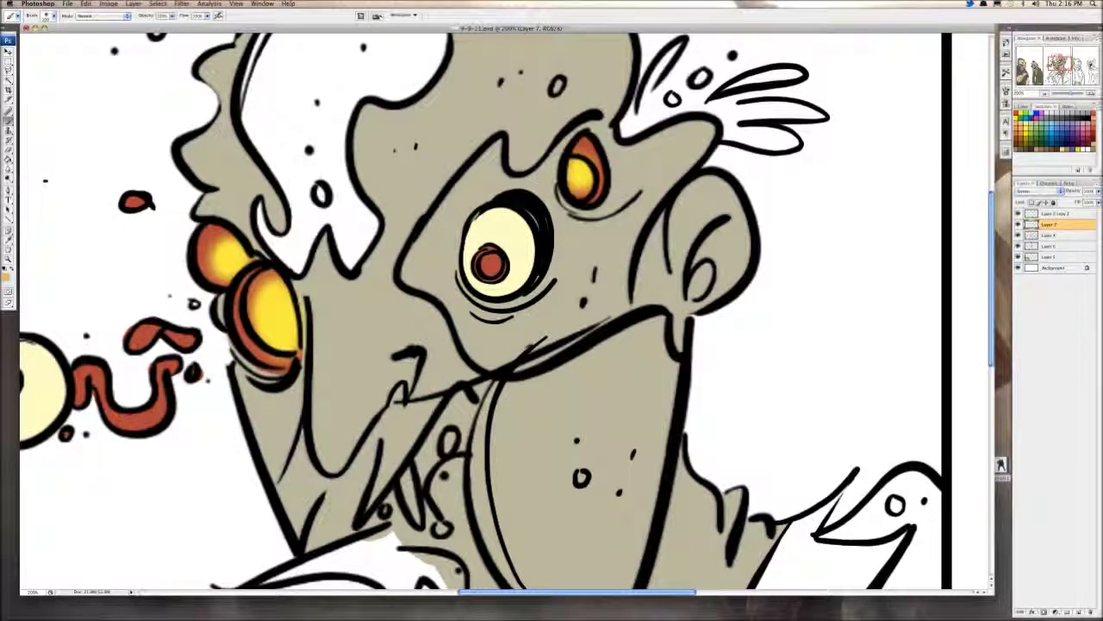
Step: Paint a soft orange glow over the two facial bulges and the small upper eye, leaving the large eye's pupil without glow
mouse_move(345, 299)
left_mouse_down()
mouse_move(266, 318)
mouse_move(257, 271)
mouse_move(212, 250)
left_mouse_up()
left_click_drag(586, 160, 581, 178)
left_click(491, 263)
key("super+z")
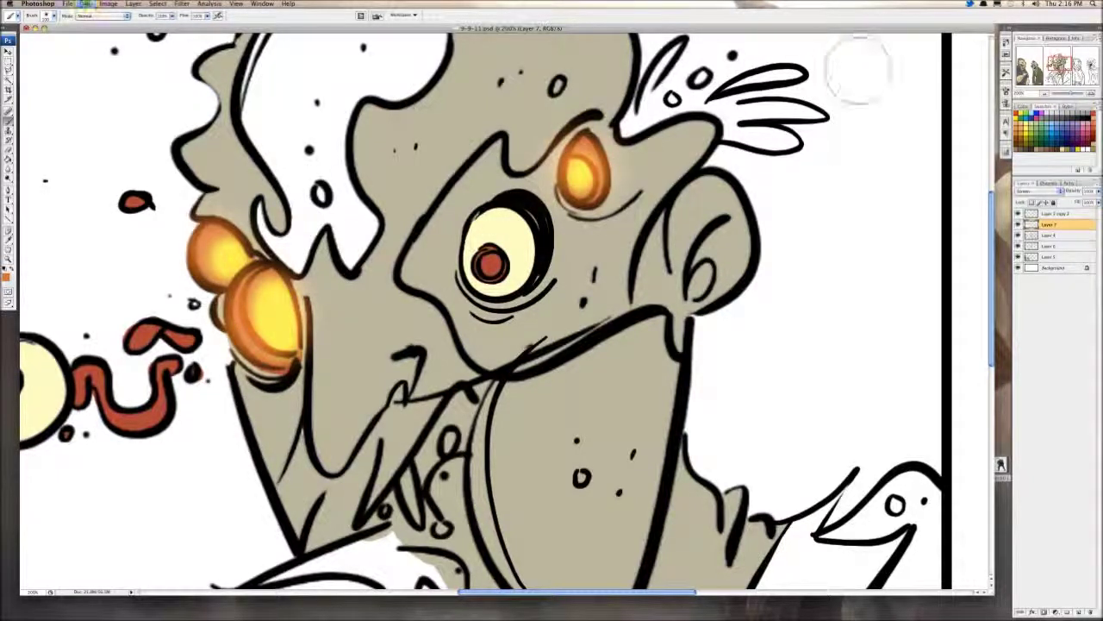
Step: Examine the glow within the whole three-panel strip and return to a close view of the middle-panel zombie
key("super+minus")
key("super+minus")
key("super+minus")
key("super+minus")
key("super+minus")
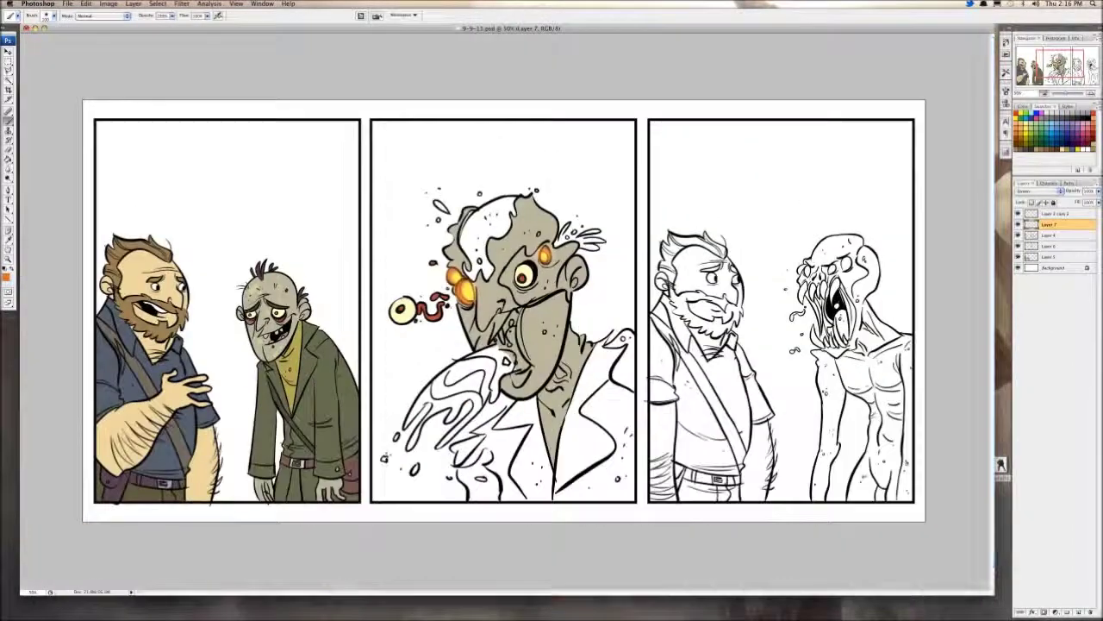
key("super+plus")
key("super+plus")
key("super+plus")
key("super+plus")
key("super+plus")
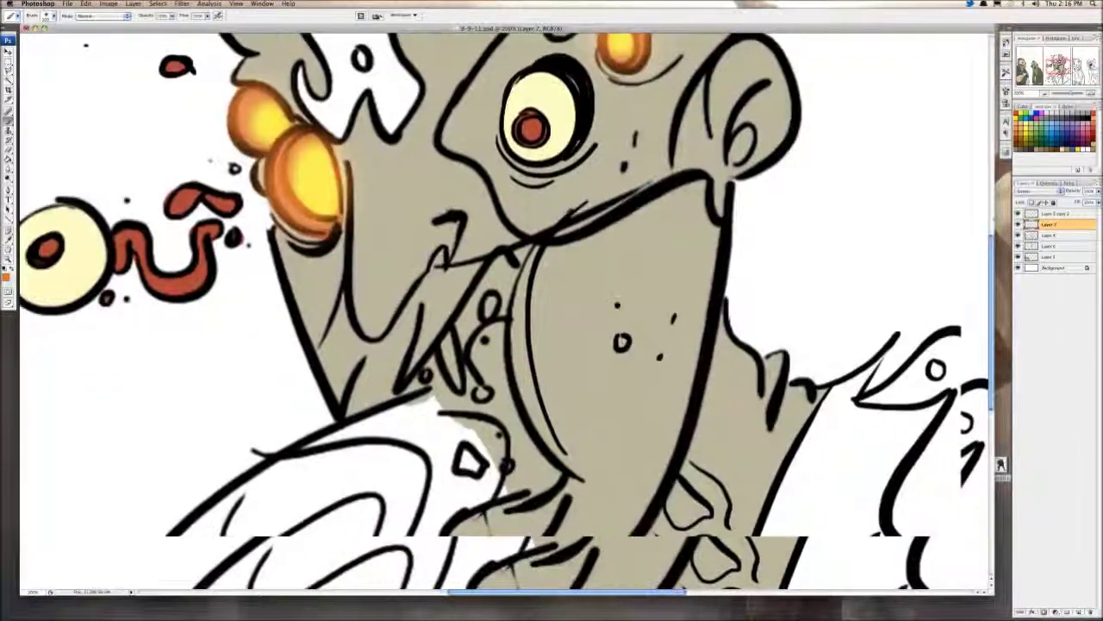
Step: Sample the cream tooth colour from the first-panel zombie and try a stroke over the middle zombie's long tooth, undoing that stroke
left_click_drag(941, 140, 932, 116)
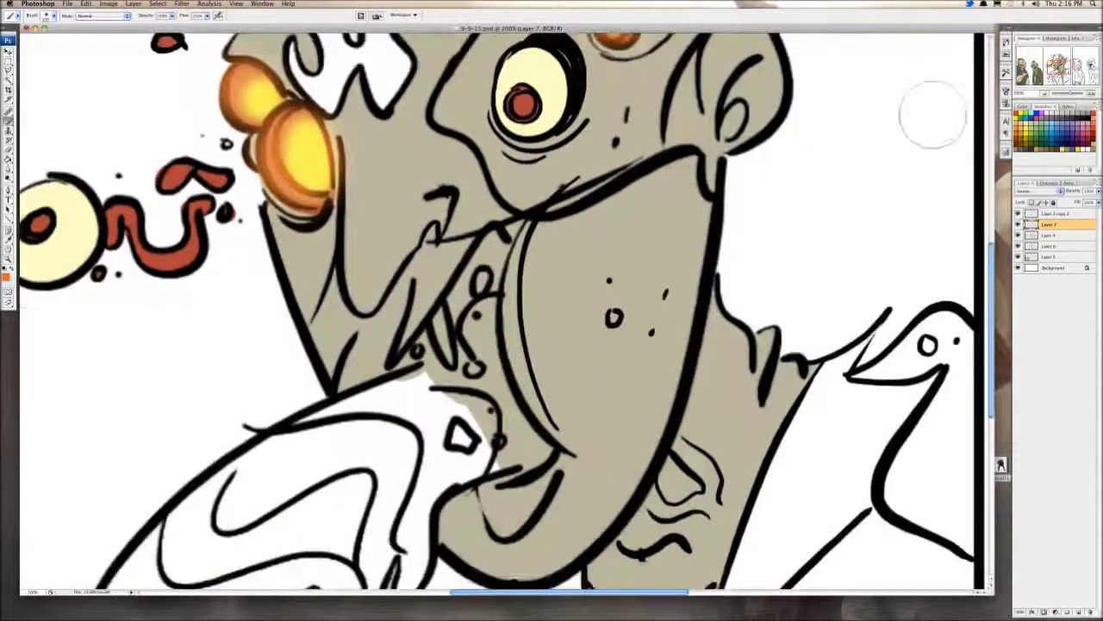
key("i")
scroll(500, 310, "left", 10)
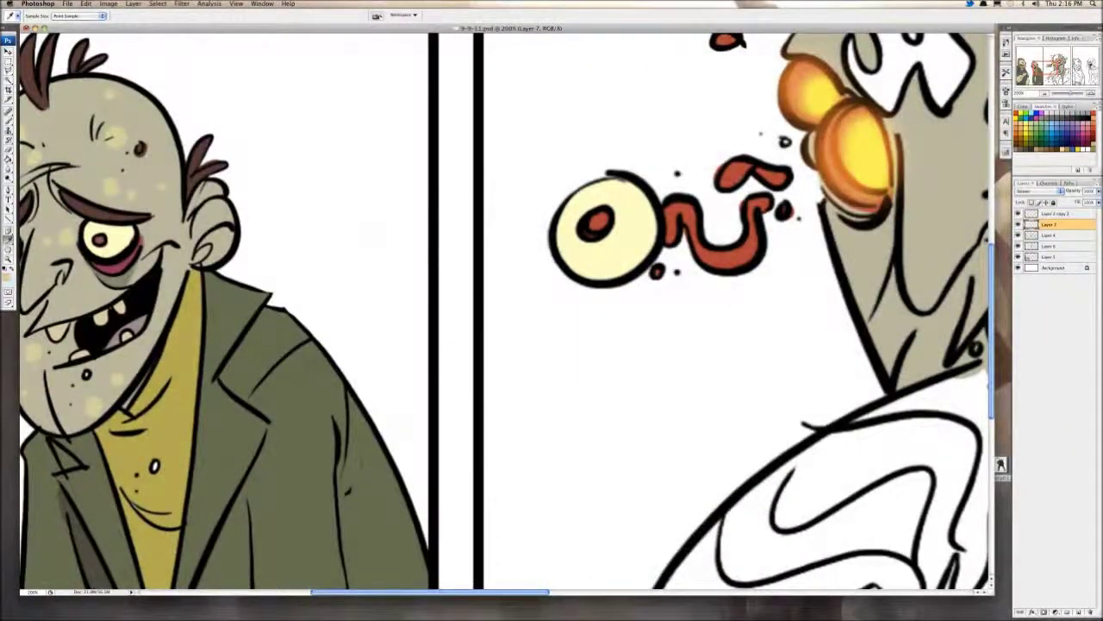
key("b")
left_click(50, 15)
left_click(82, 83)
left_click_drag(776, 302, 351, 279)
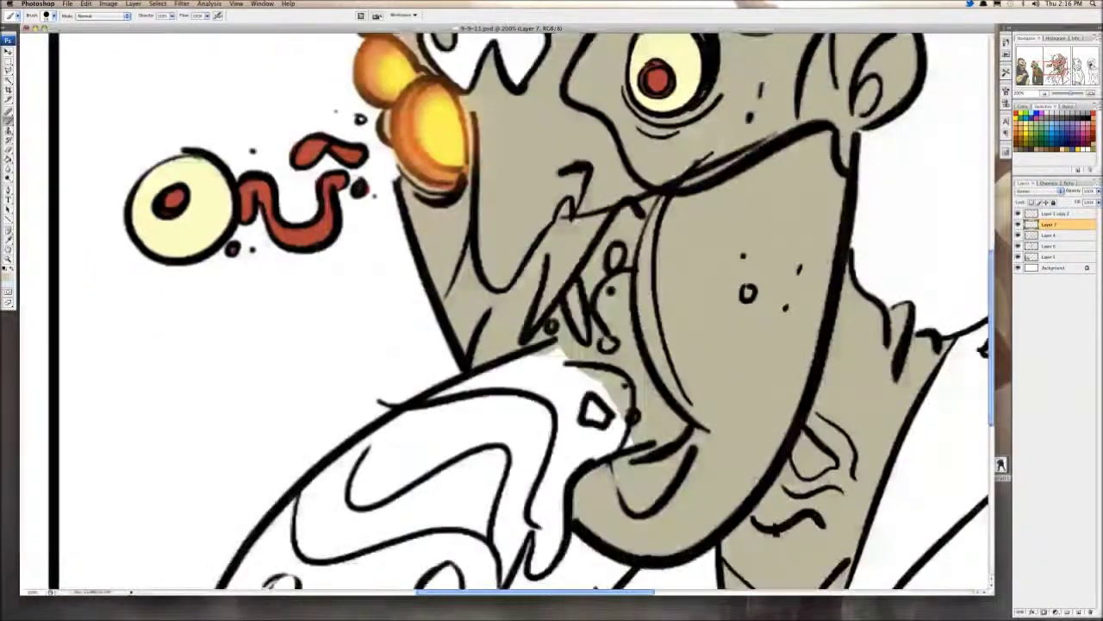
mouse_move(569, 288)
left_mouse_down()
mouse_move(424, 247)
mouse_move(439, 298)
mouse_move(423, 246)
left_mouse_up()
key("super+z")
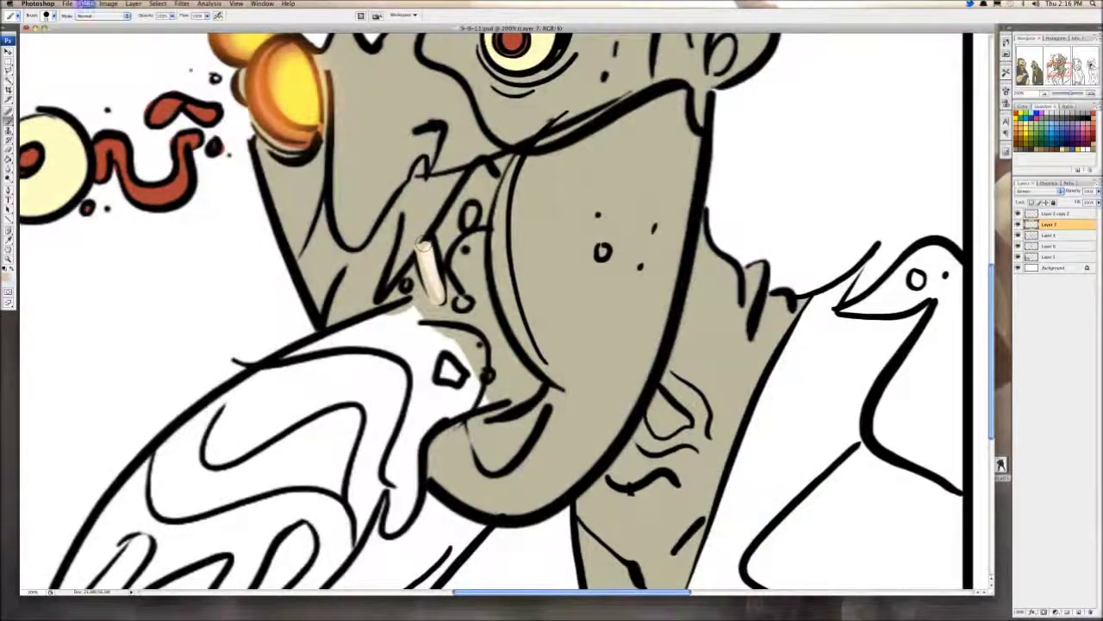
Step: On Layer 6, paint the middle zombie's long tooth cream and the mouth interior around the teeth dark red
left_click(1050, 246)
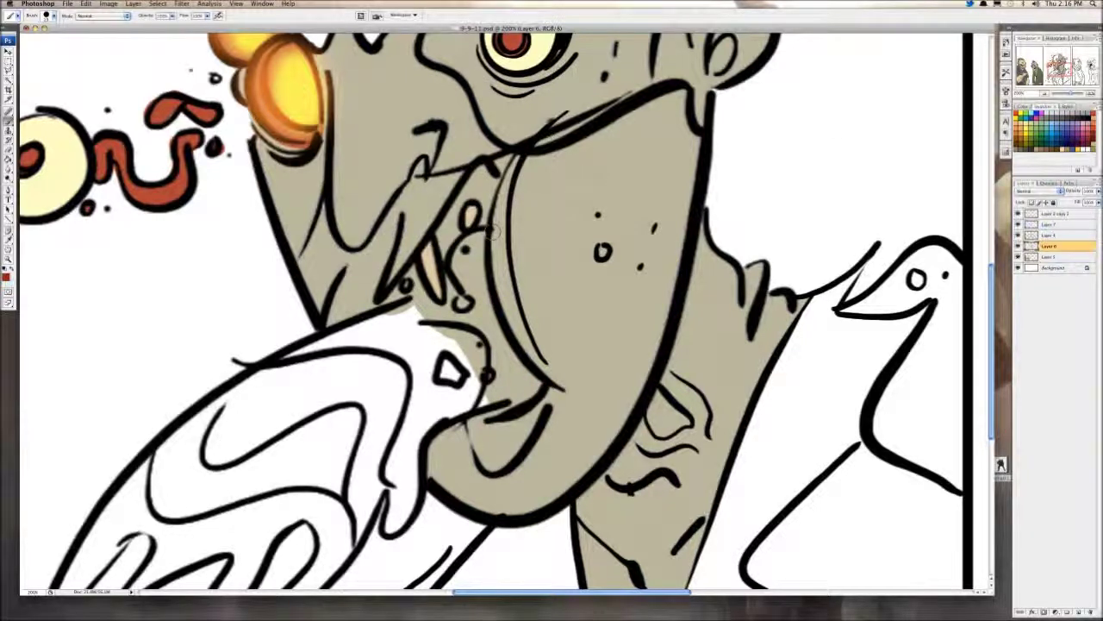
mouse_move(493, 231)
left_mouse_down()
mouse_move(443, 222)
mouse_move(449, 231)
mouse_move(466, 200)
mouse_move(451, 220)
mouse_move(486, 202)
mouse_move(484, 217)
mouse_move(482, 165)
left_mouse_up()
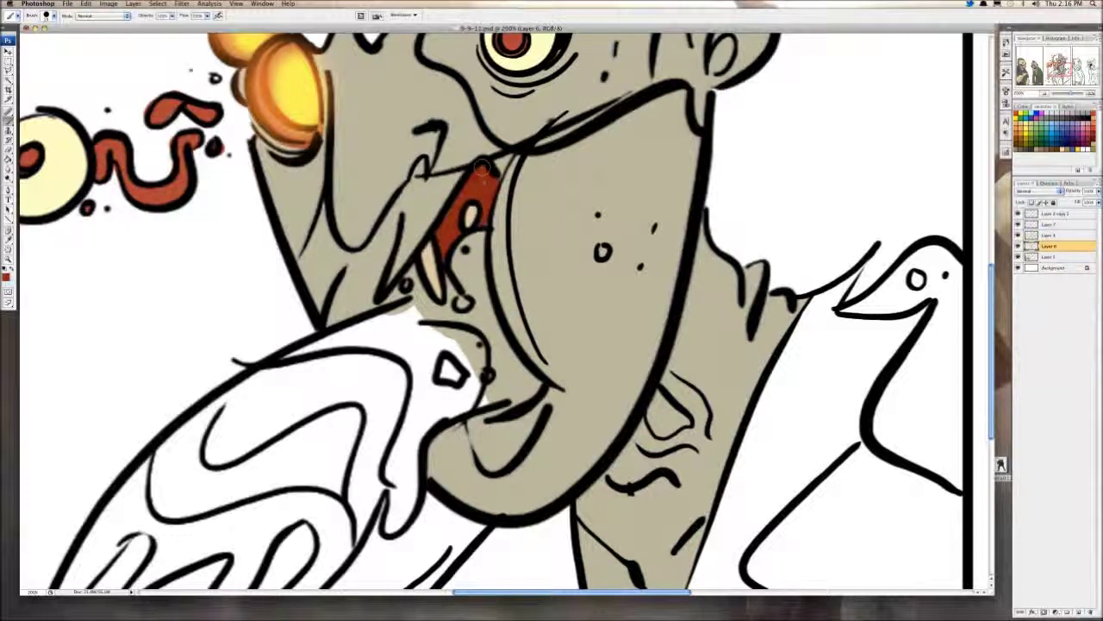
mouse_move(441, 248)
left_mouse_down()
mouse_move(410, 278)
mouse_move(433, 309)
mouse_move(450, 281)
mouse_move(440, 259)
mouse_move(467, 277)
mouse_move(472, 260)
mouse_move(441, 280)
mouse_move(466, 243)
mouse_move(455, 256)
mouse_move(450, 214)
mouse_move(470, 203)
mouse_move(487, 355)
mouse_move(476, 362)
mouse_move(522, 345)
mouse_move(566, 255)
left_mouse_up()
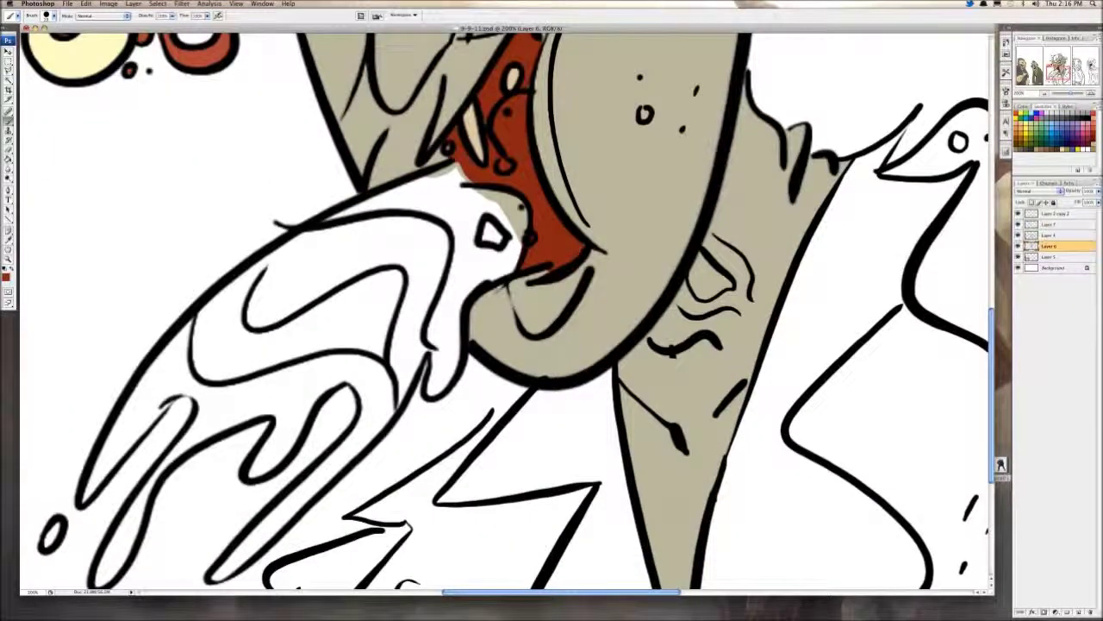
Step: Fill the sections and drips of the gore spilling from the zombie's mouth with dark red
key("g")
left_click(464, 250)
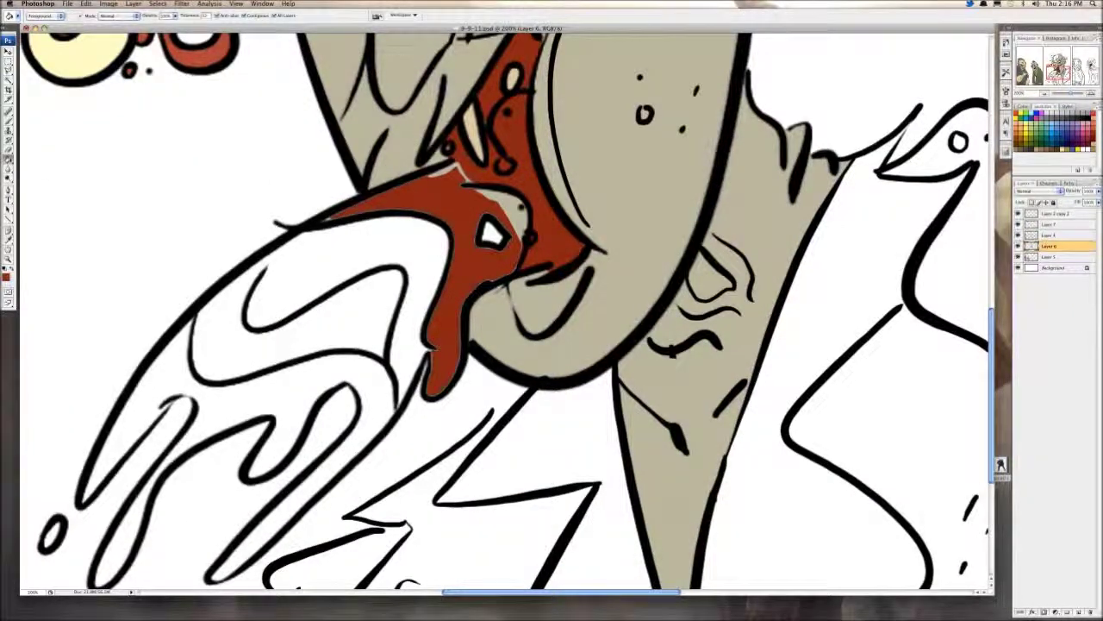
key("super+z")
left_click(365, 252)
left_click(293, 387)
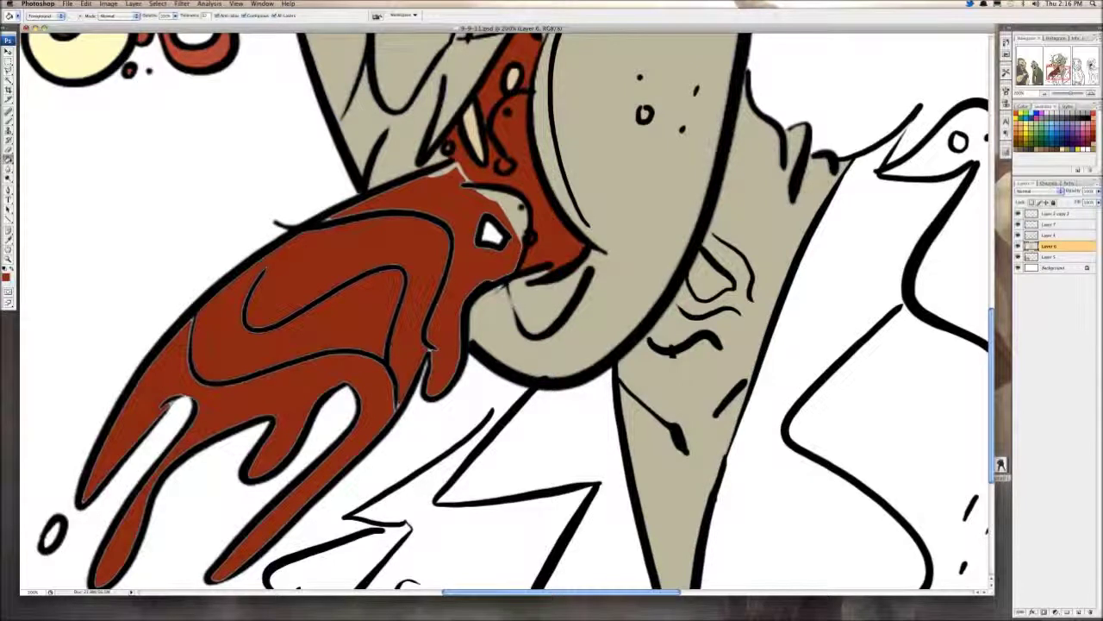
left_click(103, 558)
Step: Brush dark red over the unfilled gaps near the mouth and along the outlines and drips of the gore
key("b")
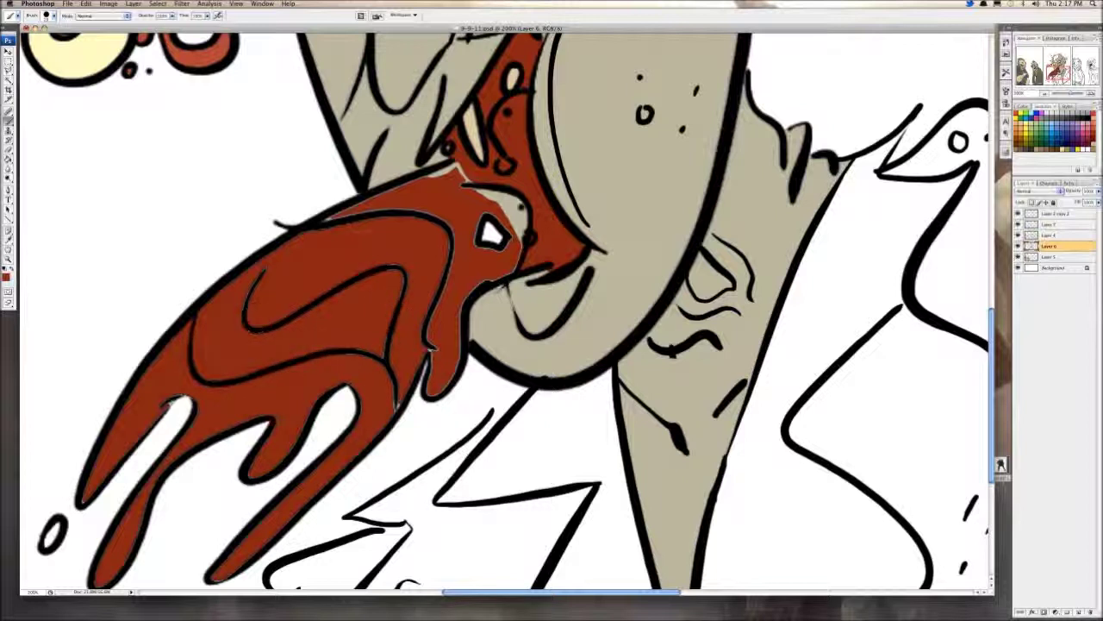
mouse_move(440, 178)
left_mouse_down()
mouse_move(494, 196)
mouse_move(500, 260)
mouse_move(448, 306)
mouse_move(438, 379)
mouse_move(423, 342)
left_mouse_up()
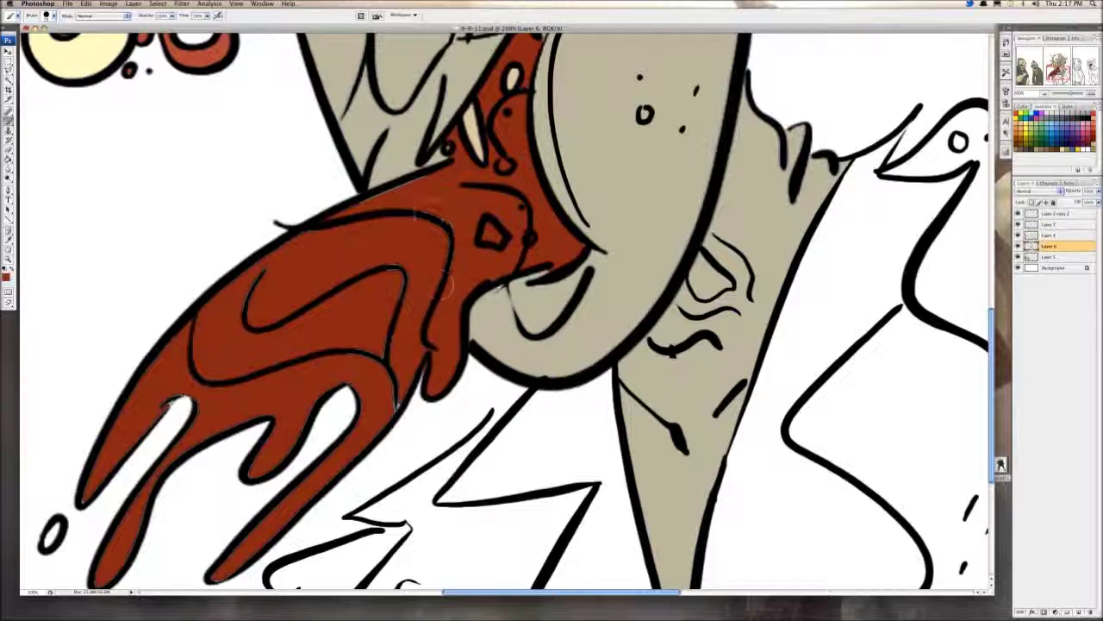
scroll(428, 185, "down", 4)
scroll(428, 184, "left", 2)
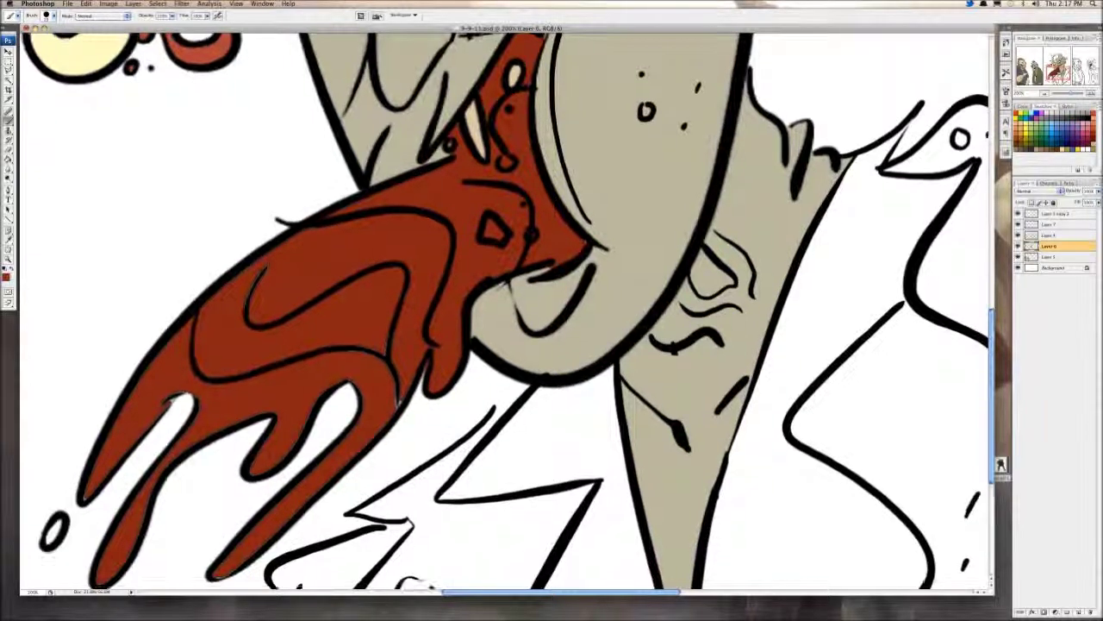
left_click_drag(445, 254, 446, 298)
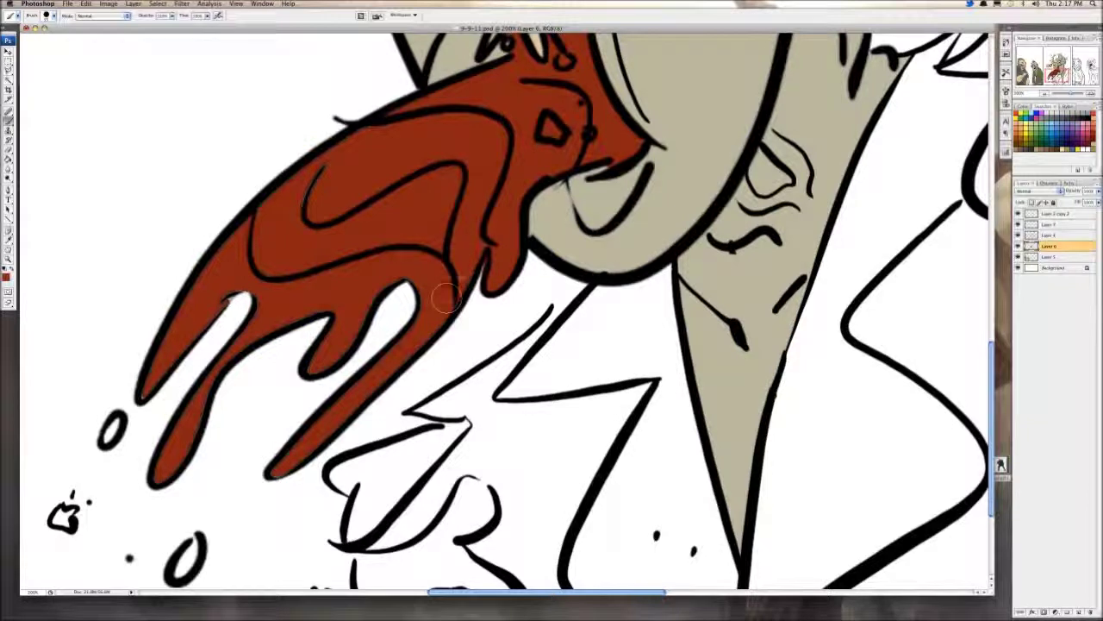
left_click_drag(210, 290, 150, 396)
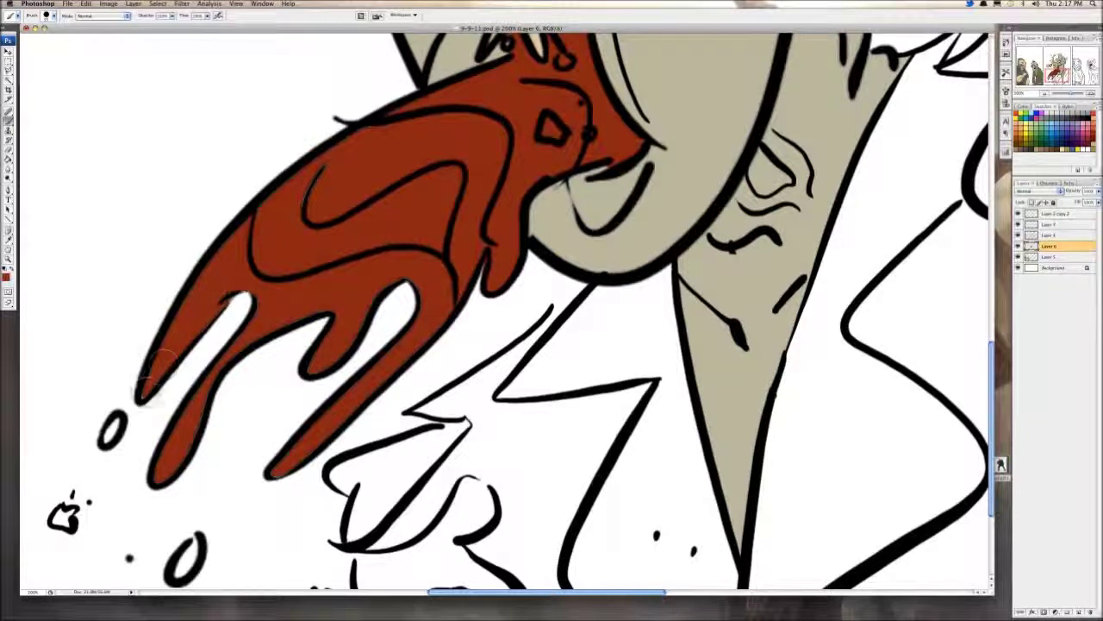
left_click_drag(171, 471, 213, 374)
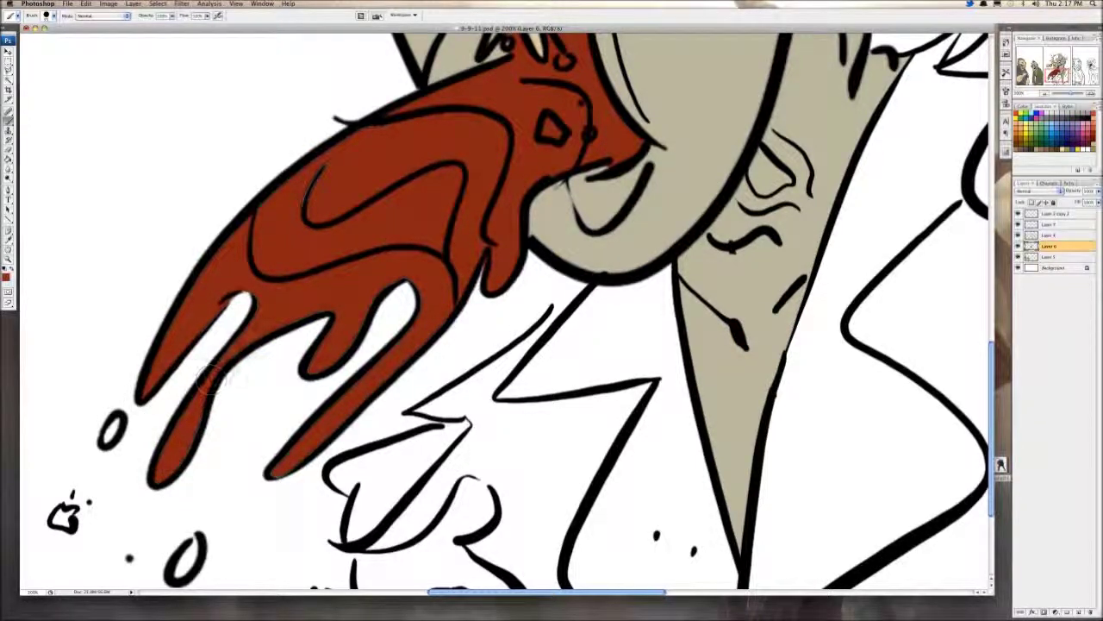
mouse_move(349, 319)
left_mouse_down()
mouse_move(384, 276)
mouse_move(433, 286)
left_mouse_up()
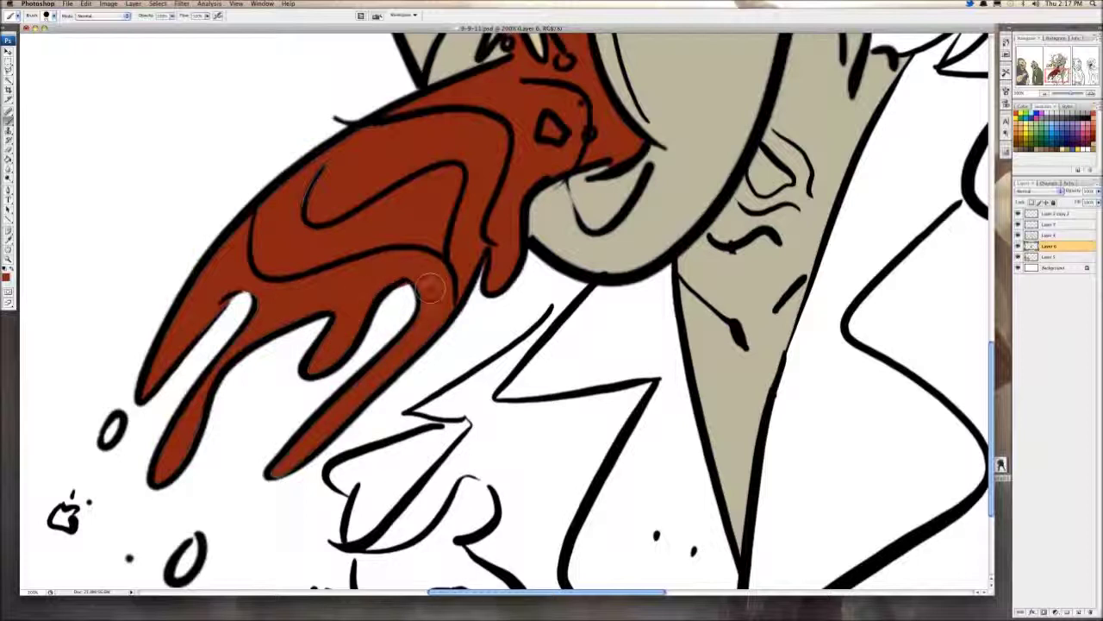
Step: Paint the loose droplets below the gore drips dark red
mouse_move(199, 519)
left_mouse_down()
mouse_move(239, 411)
mouse_move(224, 466)
left_mouse_up()
mouse_move(156, 312)
left_mouse_down()
mouse_move(149, 331)
mouse_move(163, 315)
left_mouse_up()
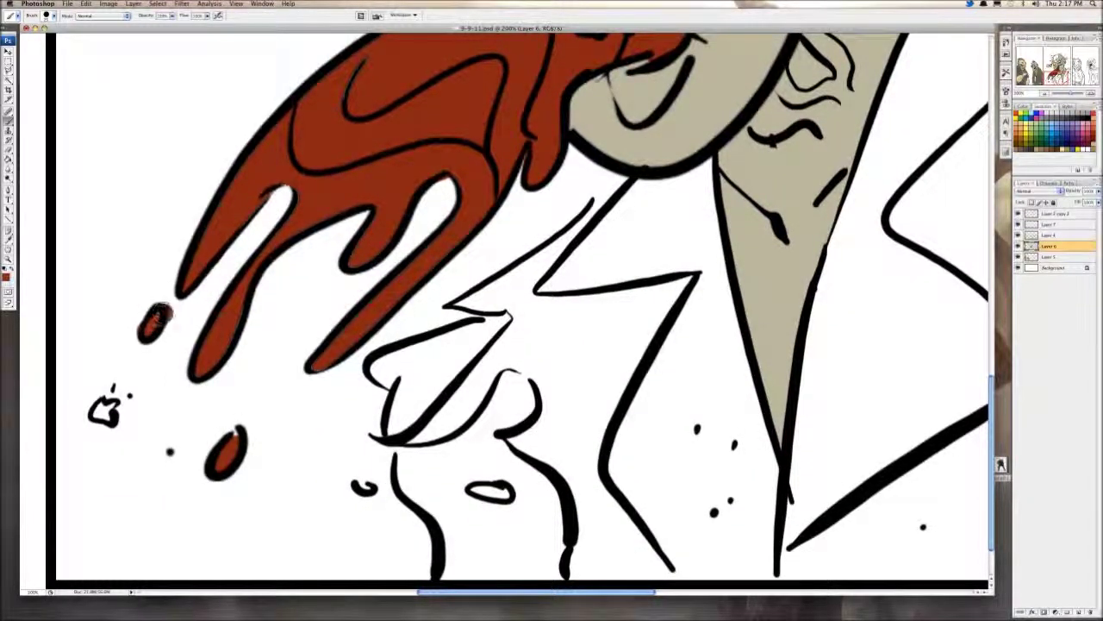
left_click_drag(153, 357, 114, 413)
Step: Colour the curved middle band of the gore bright orange-red, filling its whole outlined area
scroll(509, 311, "up", 3)
scroll(509, 310, "right", 1)
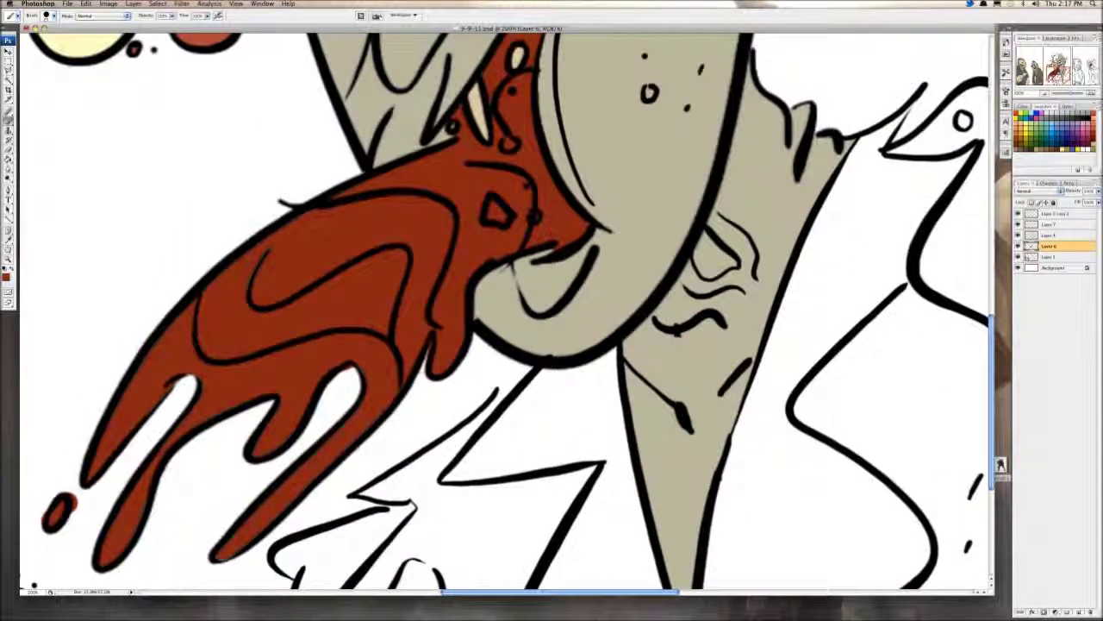
mouse_move(233, 267)
left_mouse_down()
mouse_move(257, 251)
mouse_move(209, 307)
left_mouse_up()
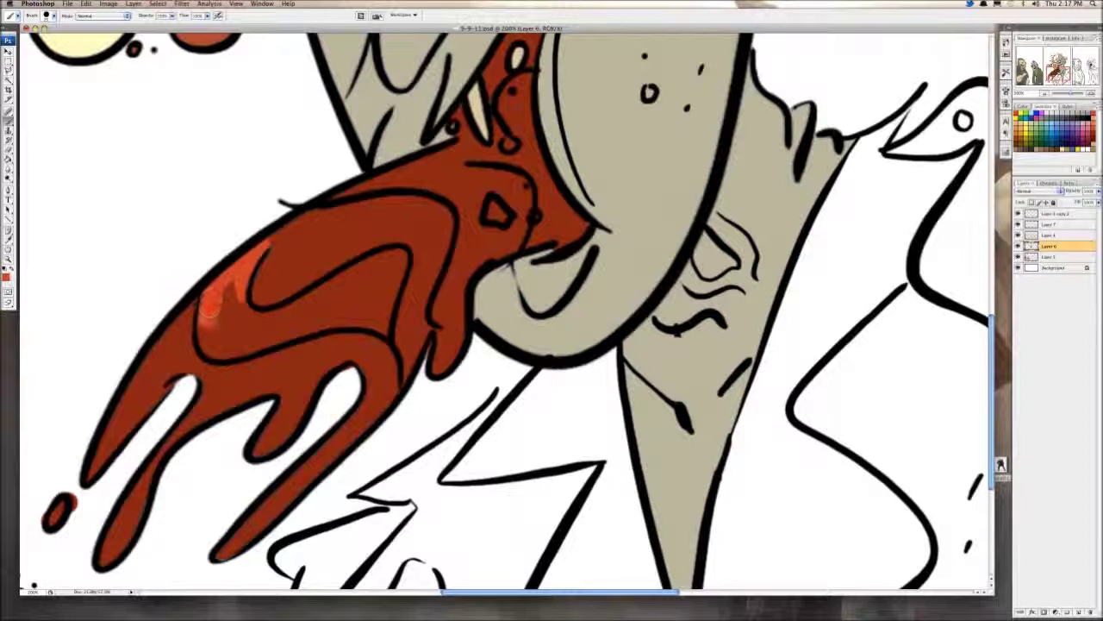
key("g")
left_click(395, 334)
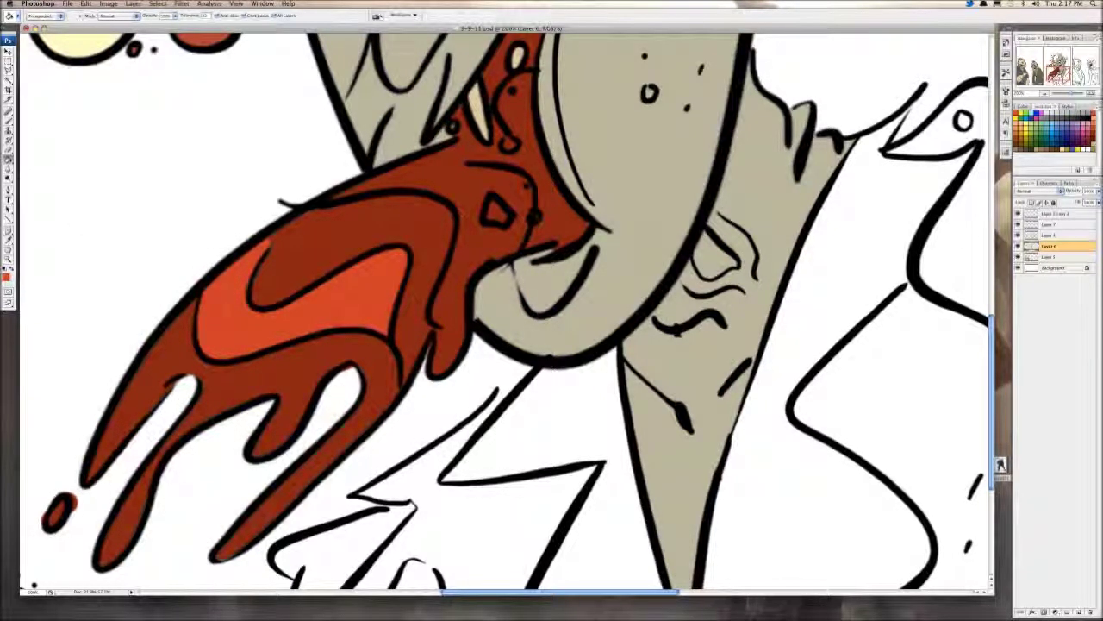
Step: Brush a bright orange-red boundary at the mouth end of the gore and fill its upper section with the same colour
left_click(449, 250)
key("super+z")
key("b")
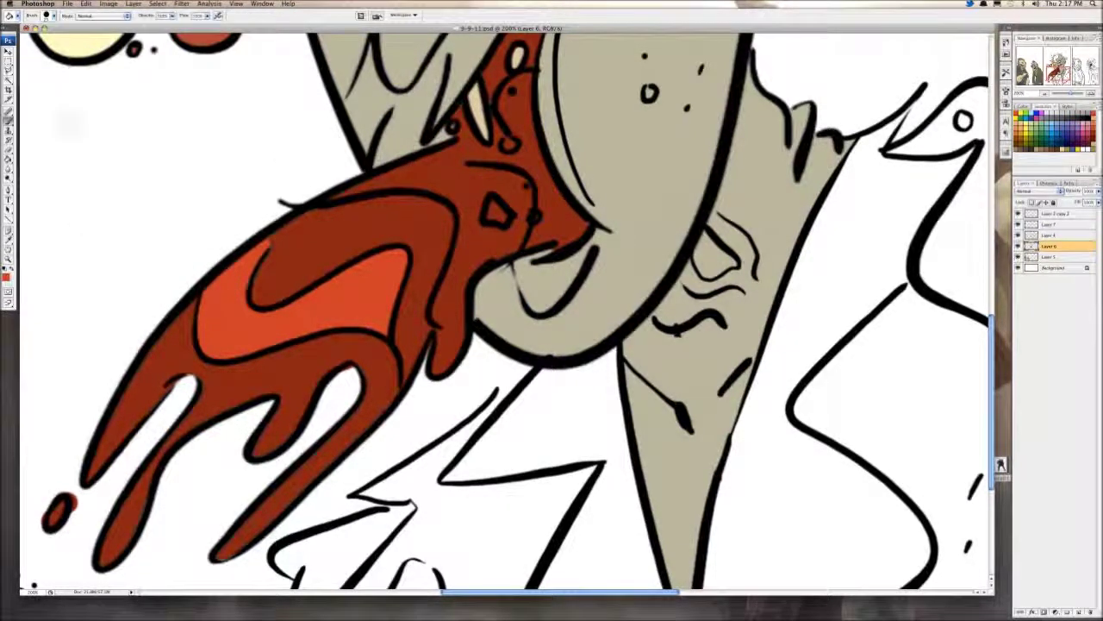
mouse_move(366, 185)
left_mouse_down()
mouse_move(446, 167)
mouse_move(429, 180)
left_mouse_up()
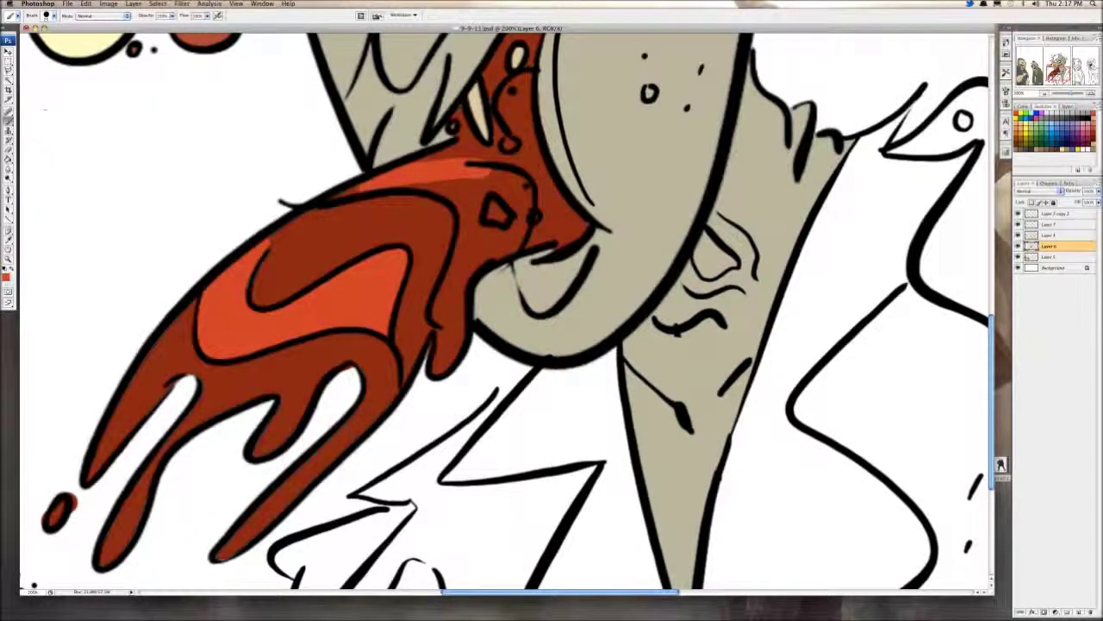
key("g")
left_click(474, 231)
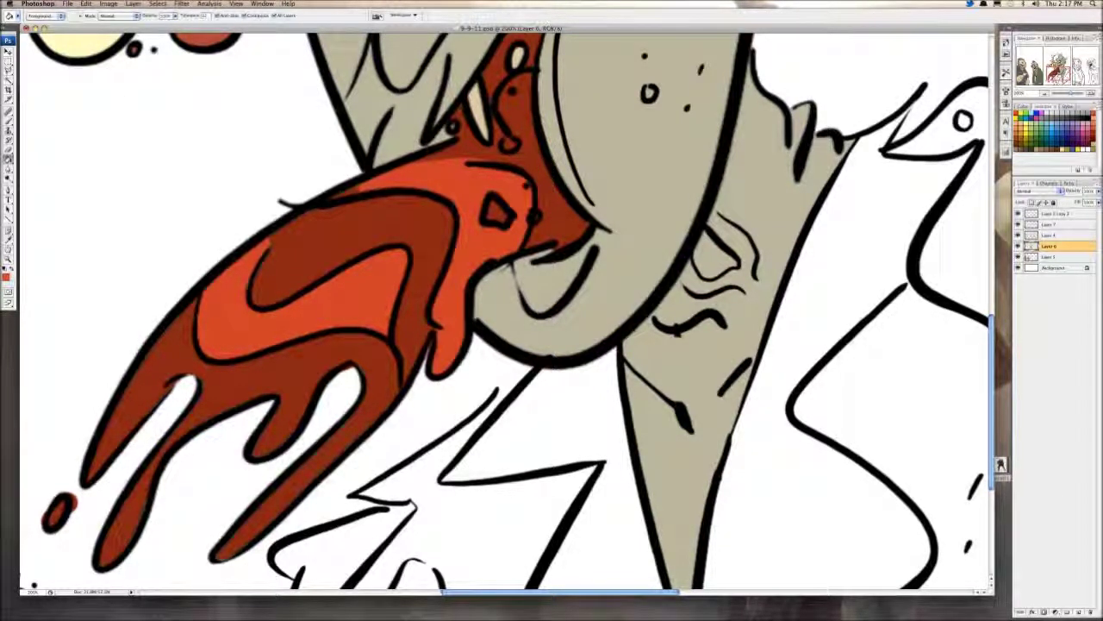
Step: Examine the red gore within the whole three-panel strip and return to a close view of the middle-panel zombie
key("ctrl+minus")
key("ctrl+minus")
key("ctrl+minus")
key("ctrl+minus")
key("ctrl+minus")
key("ctrl+minus")
key("ctrl+minus")
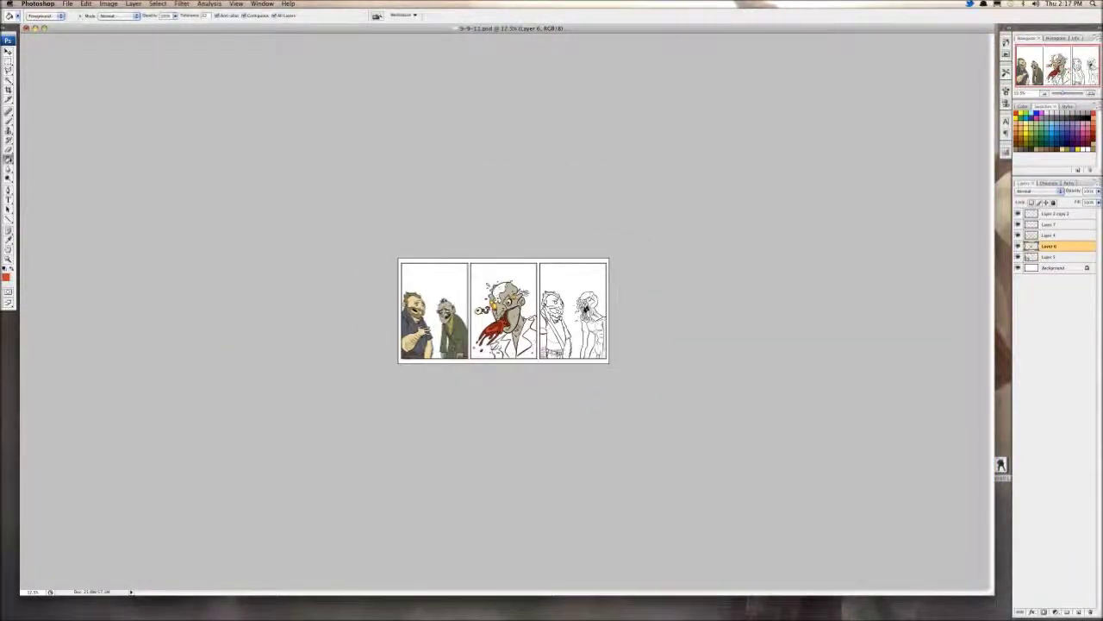
key("ctrl+plus")
key("ctrl+plus")
key("ctrl+plus")
key("ctrl+plus")
key("ctrl+plus")
key("ctrl+plus")
key("ctrl+plus")
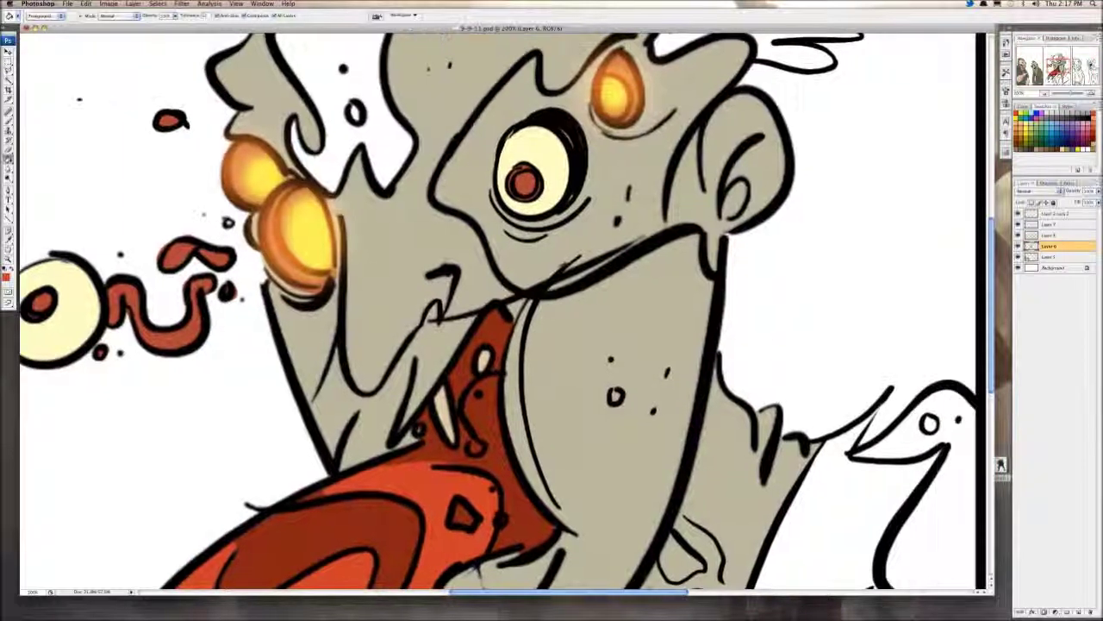
Step: Sample the dark red and paint it beneath the large eye, upper small eye and lower facial bulge, and inside the round jaw spot
left_click_drag(552, 328, 485, 301)
key("i")
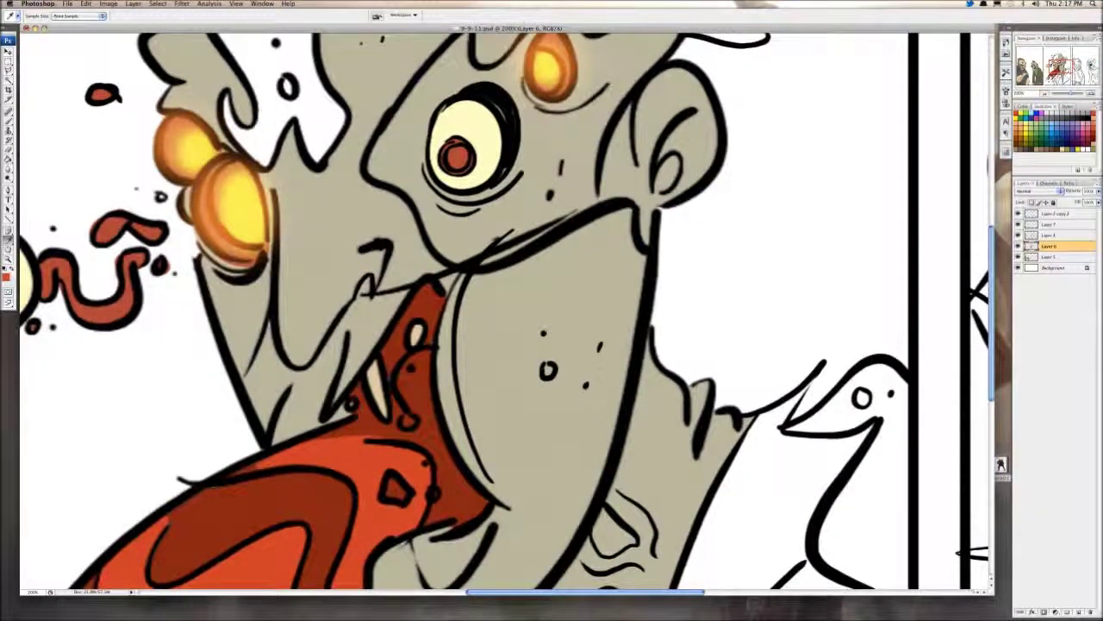
key("b")
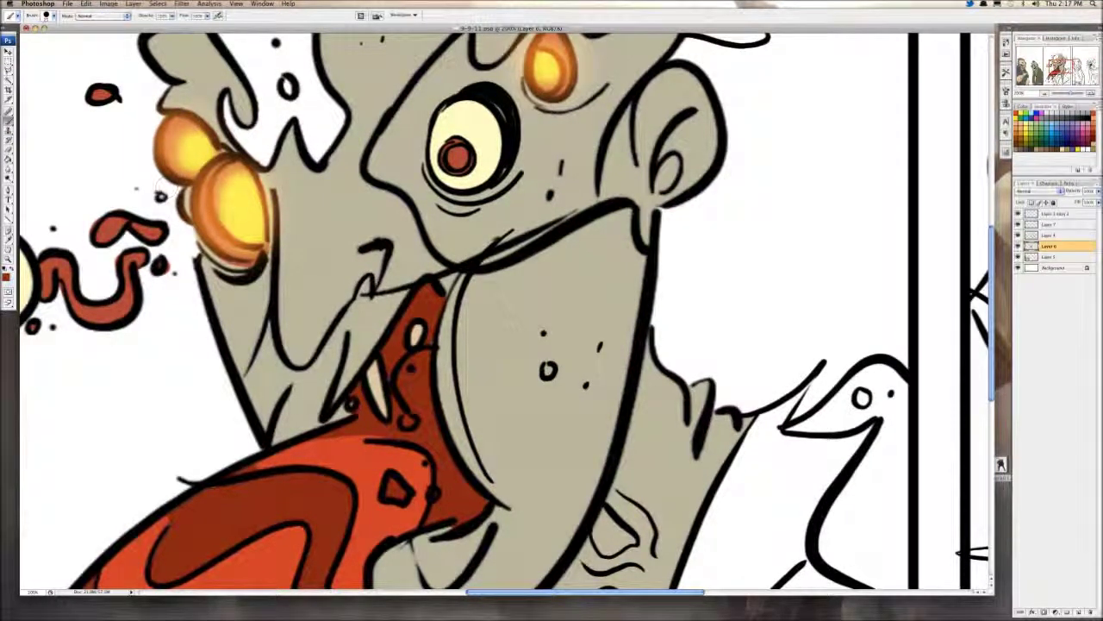
scroll(179, 258, "up", 2)
mouse_move(176, 262)
left_mouse_down()
mouse_move(216, 308)
mouse_move(207, 303)
mouse_move(237, 303)
left_mouse_up()
mouse_move(407, 201)
left_mouse_down()
mouse_move(439, 248)
mouse_move(503, 227)
mouse_move(513, 181)
left_mouse_up()
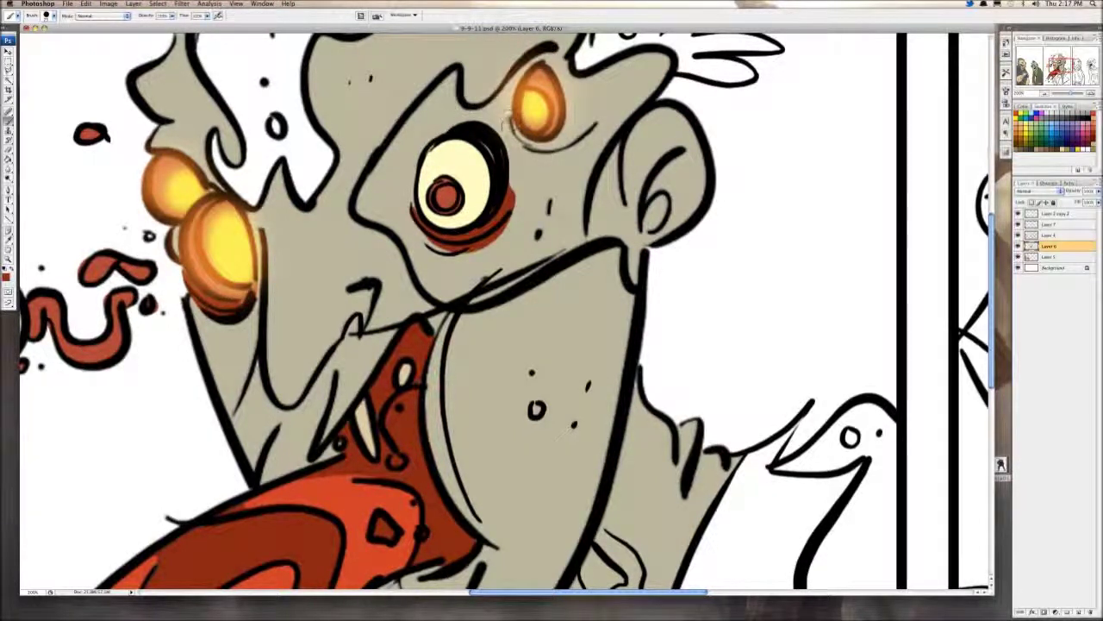
mouse_move(509, 124)
left_mouse_down()
mouse_move(573, 138)
mouse_move(570, 228)
mouse_move(591, 112)
left_mouse_up()
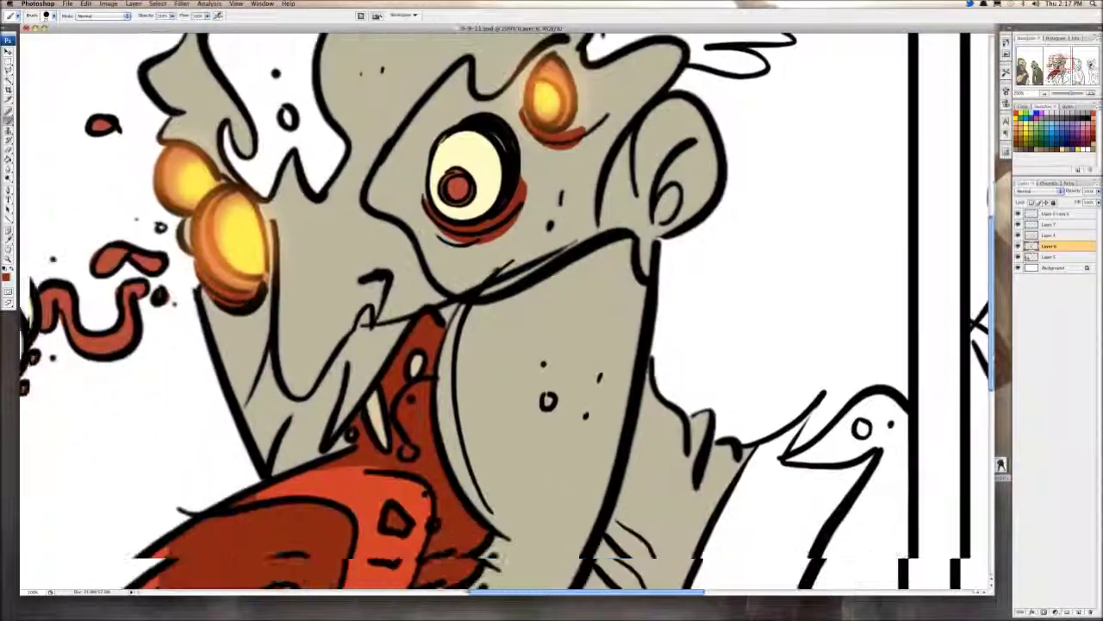
scroll(526, 353, "down", 3)
scroll(526, 353, "up", 2)
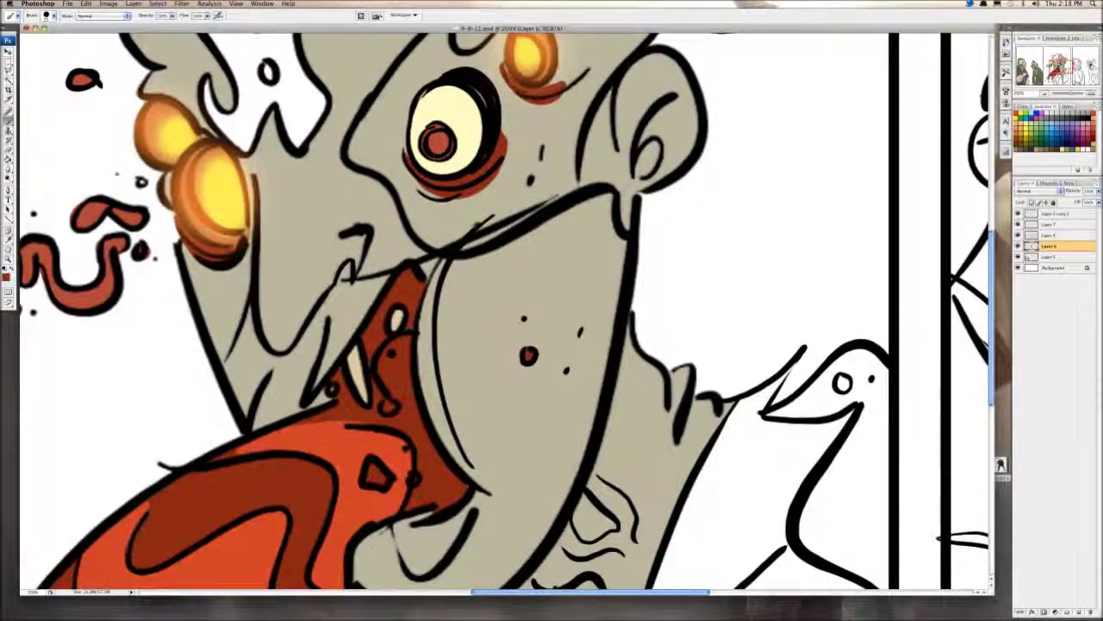
left_click_drag(529, 355, 538, 595)
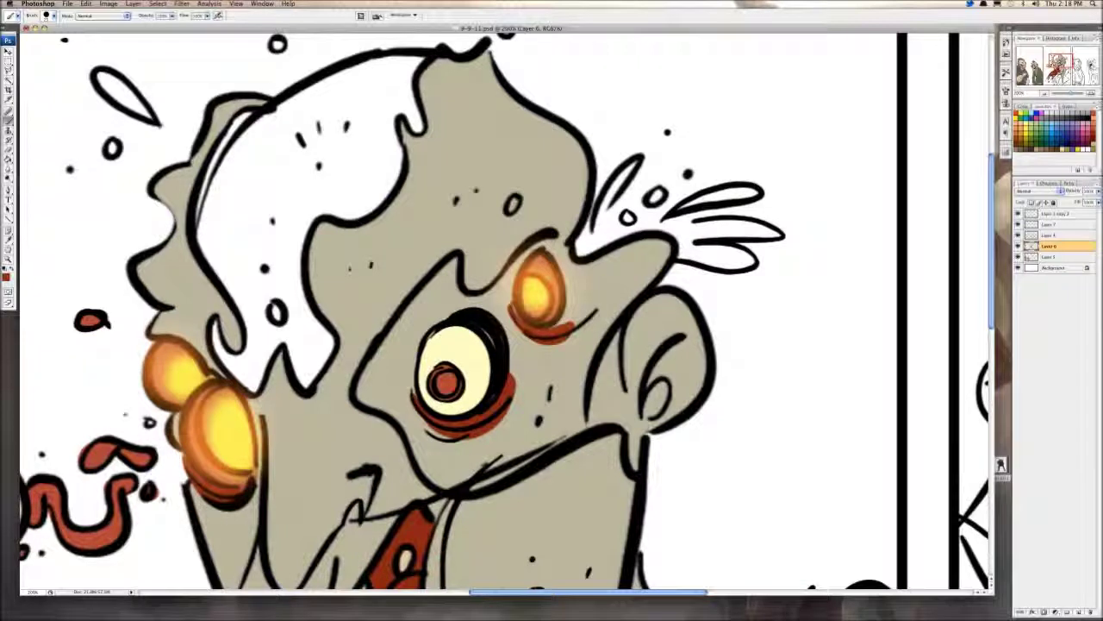
Step: Mix a golden yellow and colour the white patch on the zombie's head, including the thin strip along its outer edge
left_click(1023, 106)
mouse_move(1060, 129)
left_mouse_down()
mouse_move(1070, 128)
mouse_move(1056, 138)
left_mouse_up()
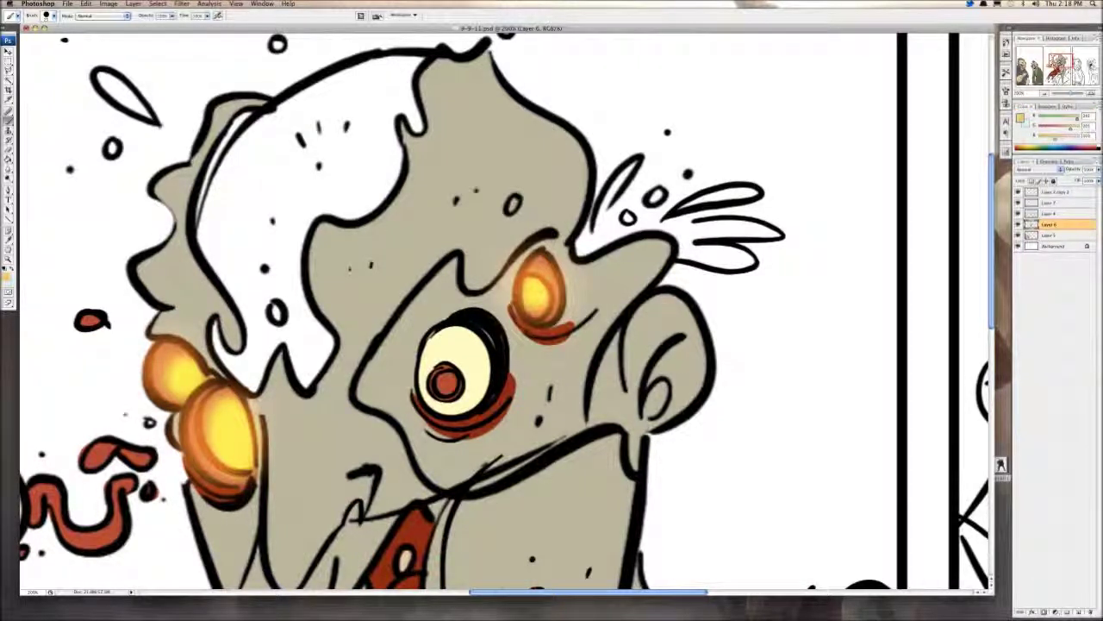
left_click(10, 160)
left_click(259, 142)
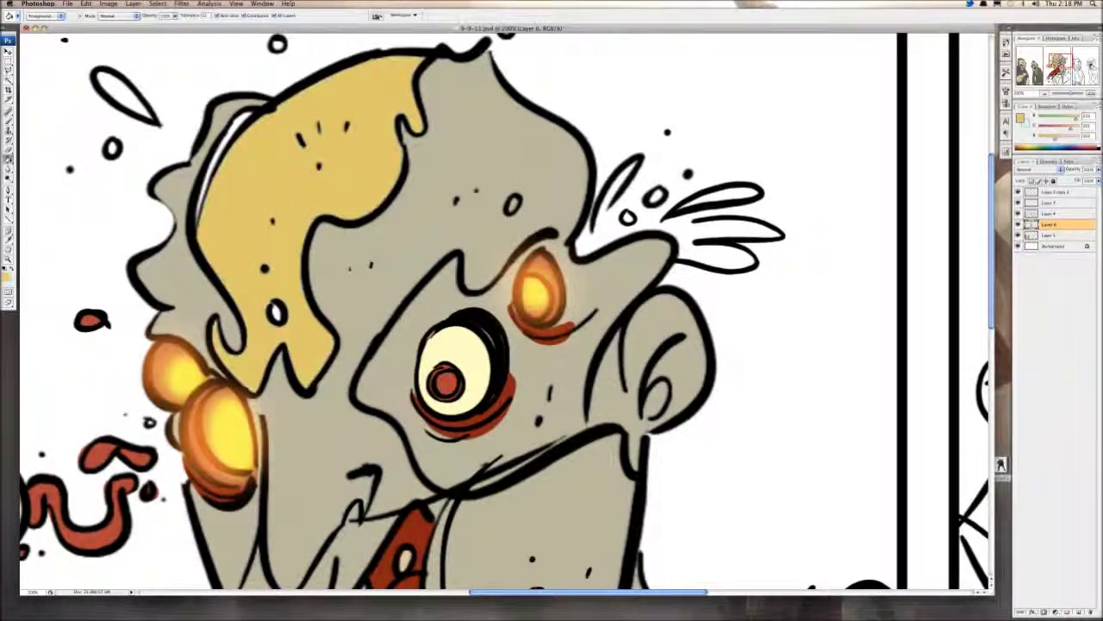
key("b")
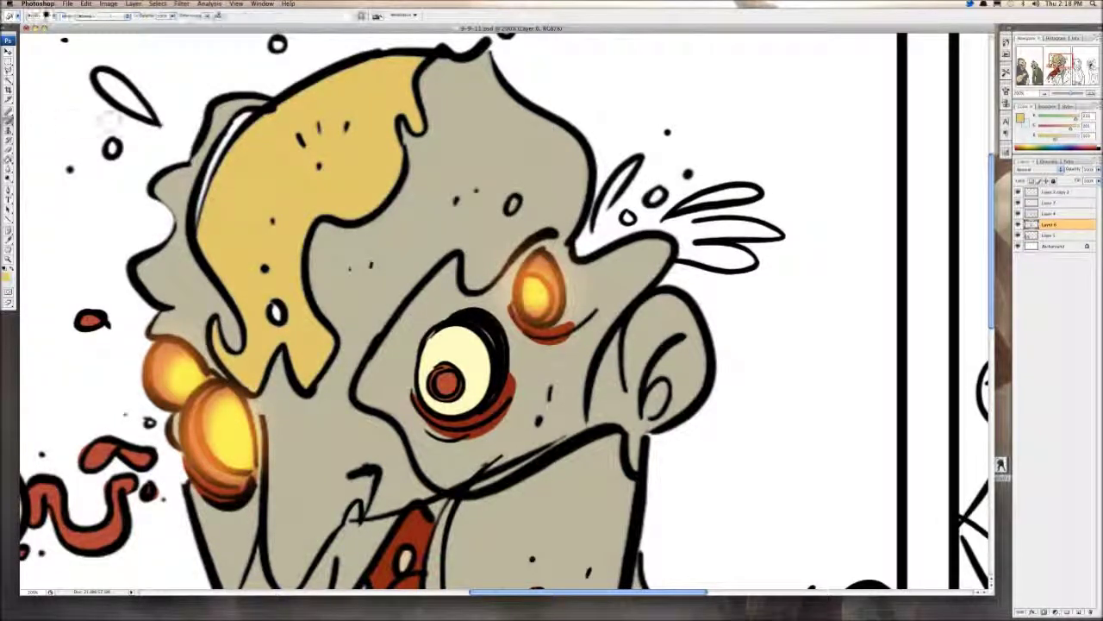
mouse_move(248, 117)
left_mouse_down()
mouse_move(222, 154)
mouse_move(213, 209)
left_mouse_up()
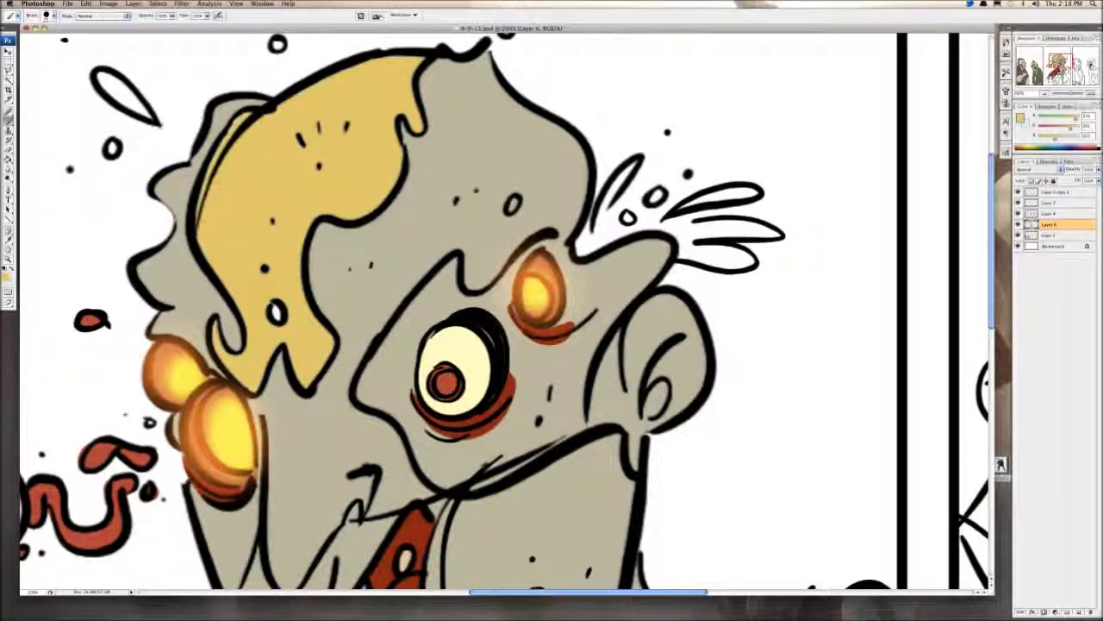
Step: Sample the grey-beige skin colour and fill the long pointed droplet and the small round droplet flying off the middle zombie's head
scroll(172, 259, "left", 3)
left_click(9, 239)
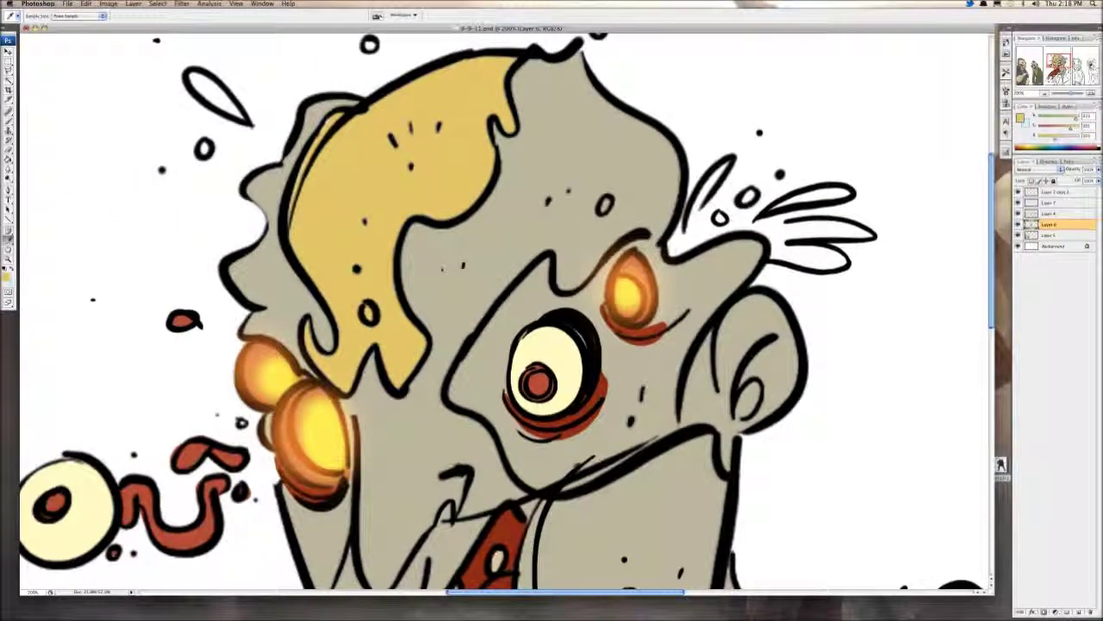
left_click(257, 272)
left_click(10, 159)
left_click(215, 97)
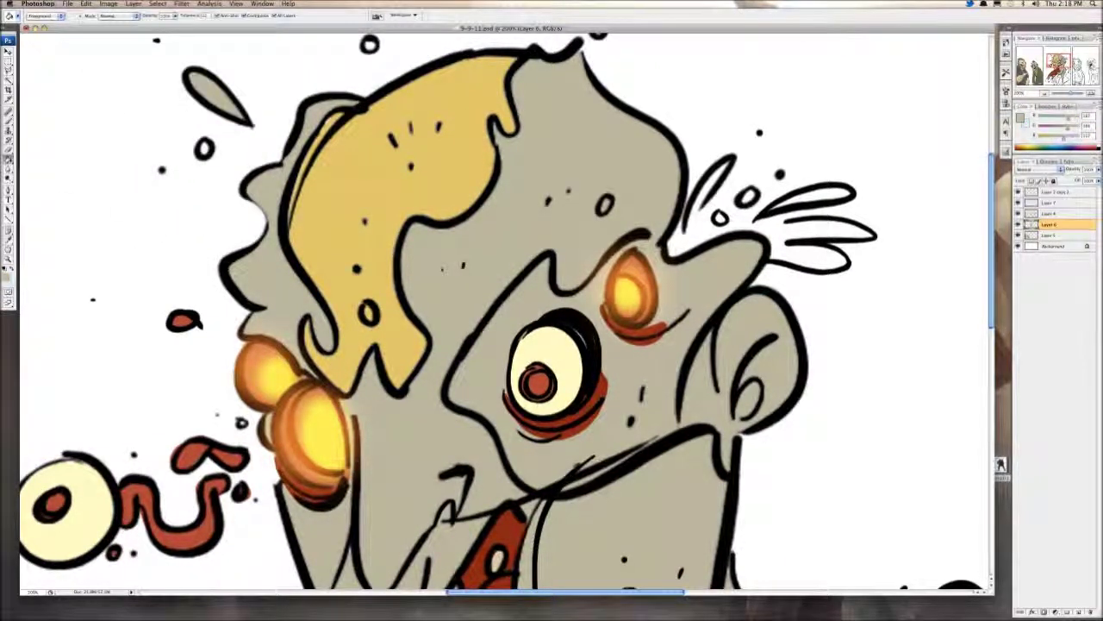
left_click(204, 149)
Step: Sample the dark brown of the first-panel zombie's hair and brush it into the upper locks of the middle zombie's tuft above the ear
left_click_drag(482, 216, 430, 349)
left_click_drag(552, 388, 405, 224)
scroll(508, 310, "down", 10)
scroll(508, 311, "left", 3)
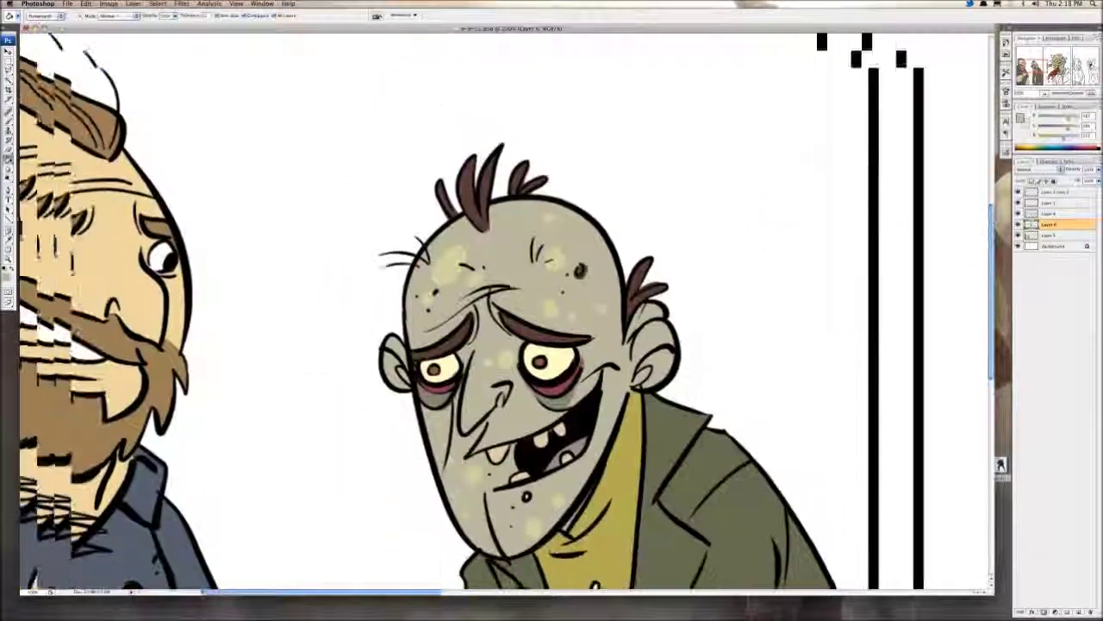
key("i")
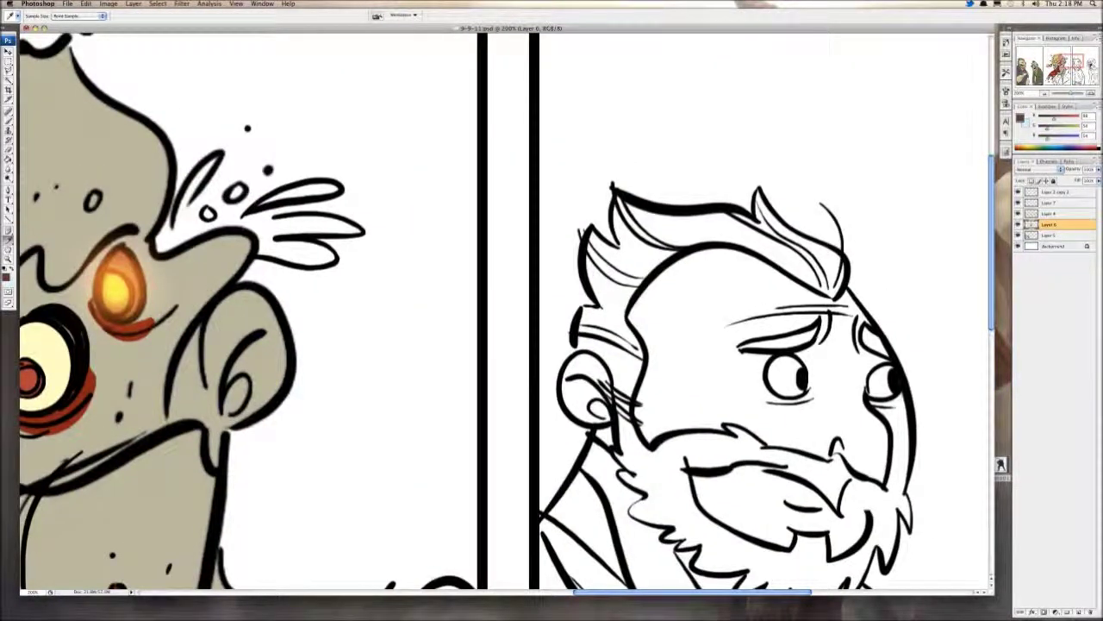
key("b")
left_click_drag(166, 250, 217, 157)
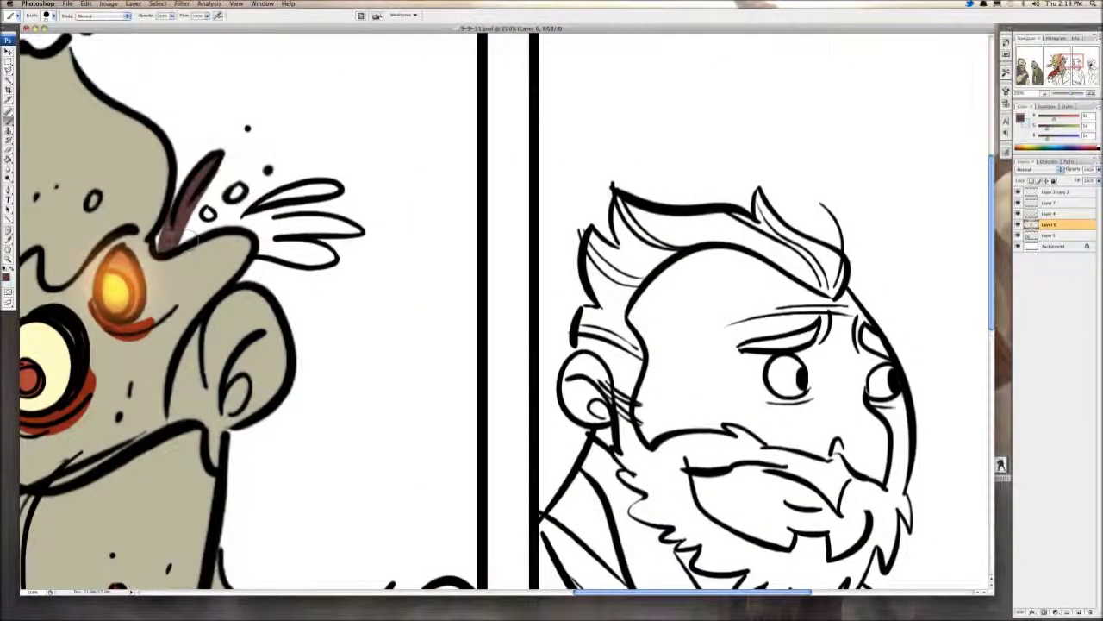
left_click_drag(187, 241, 319, 189)
mouse_move(244, 204)
left_mouse_down()
mouse_move(230, 199)
mouse_move(361, 231)
left_mouse_up()
left_click_drag(310, 191, 345, 188)
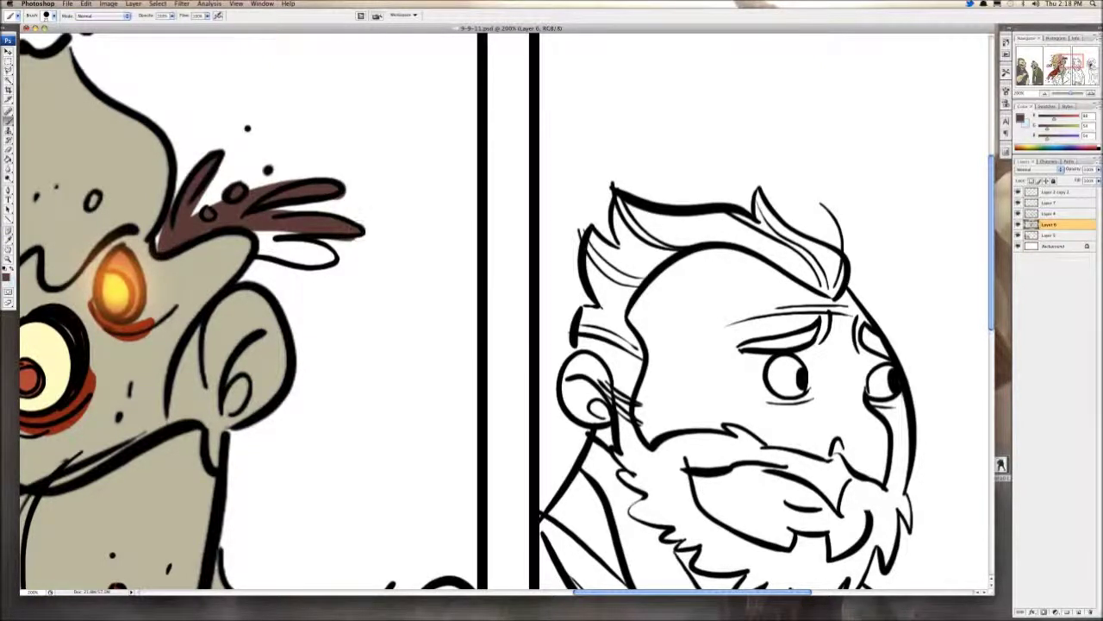
Step: Paint the tuft's lowest lock dark brown and add loose strands above and below the tuft
mouse_move(260, 226)
left_mouse_down()
mouse_move(285, 252)
mouse_move(337, 253)
mouse_move(269, 259)
mouse_move(264, 237)
left_mouse_up()
mouse_move(164, 244)
left_mouse_down()
mouse_move(199, 172)
mouse_move(228, 179)
mouse_move(276, 165)
left_mouse_up()
left_click_drag(233, 119, 178, 195)
Step: Undo the misplaced stroke and brush thin dark brown hairs standing up from the peak of the zombie's head
mouse_move(313, 295)
left_mouse_down()
mouse_move(248, 271)
mouse_move(704, 486)
left_mouse_up()
mouse_move(449, 307)
left_mouse_down()
mouse_move(449, 197)
mouse_move(487, 240)
left_mouse_up()
key("alt+super+z")
key("alt+super+z")
left_click_drag(440, 277, 448, 211)
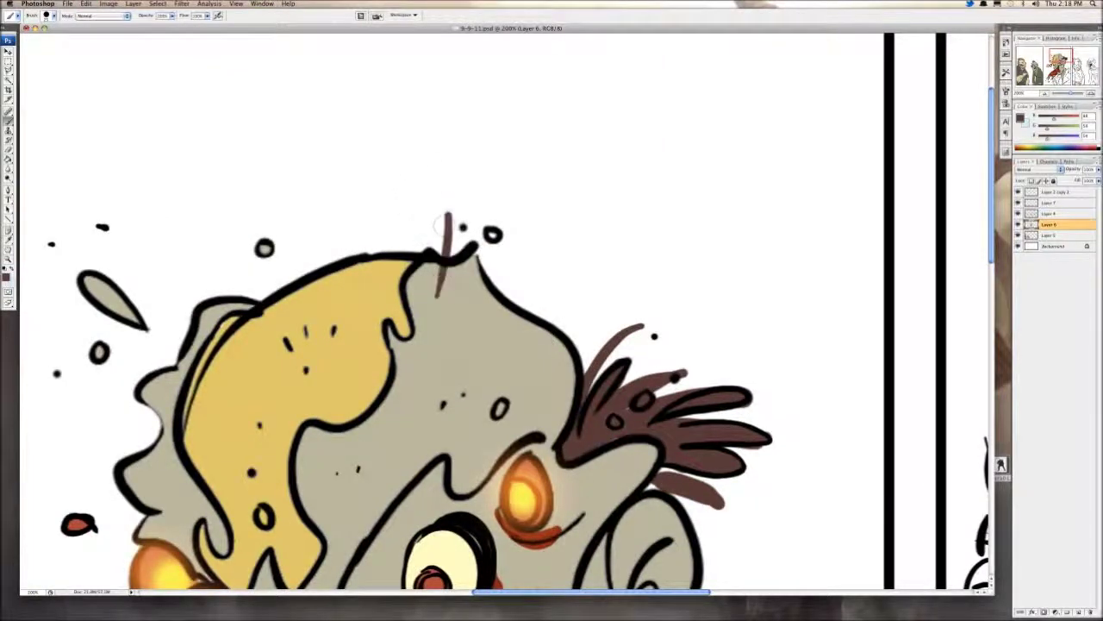
left_click_drag(458, 302, 454, 263)
Step: Add loose brown hair flecks in the air beside the head and short strands on the skull, yellow patch edge and forehead
mouse_move(253, 269)
left_mouse_down()
mouse_move(190, 231)
mouse_move(177, 253)
left_mouse_up()
left_click_drag(150, 279, 239, 139)
left_click_drag(177, 297, 168, 286)
mouse_move(451, 315)
left_mouse_down()
mouse_move(453, 280)
mouse_move(430, 228)
mouse_move(464, 269)
left_mouse_up()
mouse_move(582, 227)
left_mouse_down()
mouse_move(612, 161)
mouse_move(601, 214)
left_mouse_up()
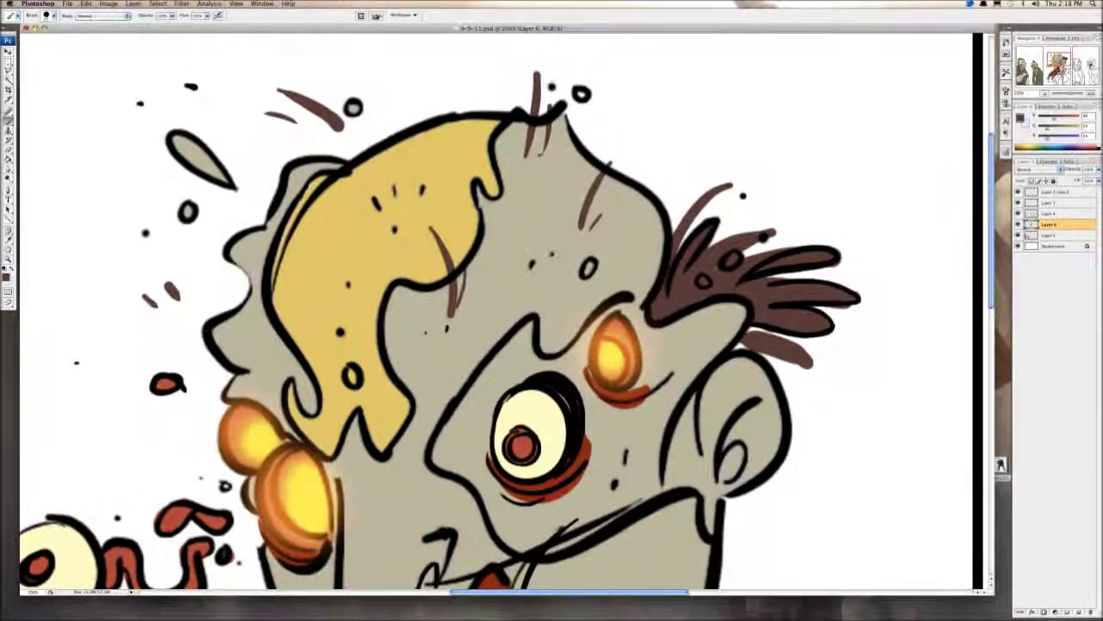
left_click_drag(517, 362, 527, 230)
left_click_drag(462, 253, 443, 226)
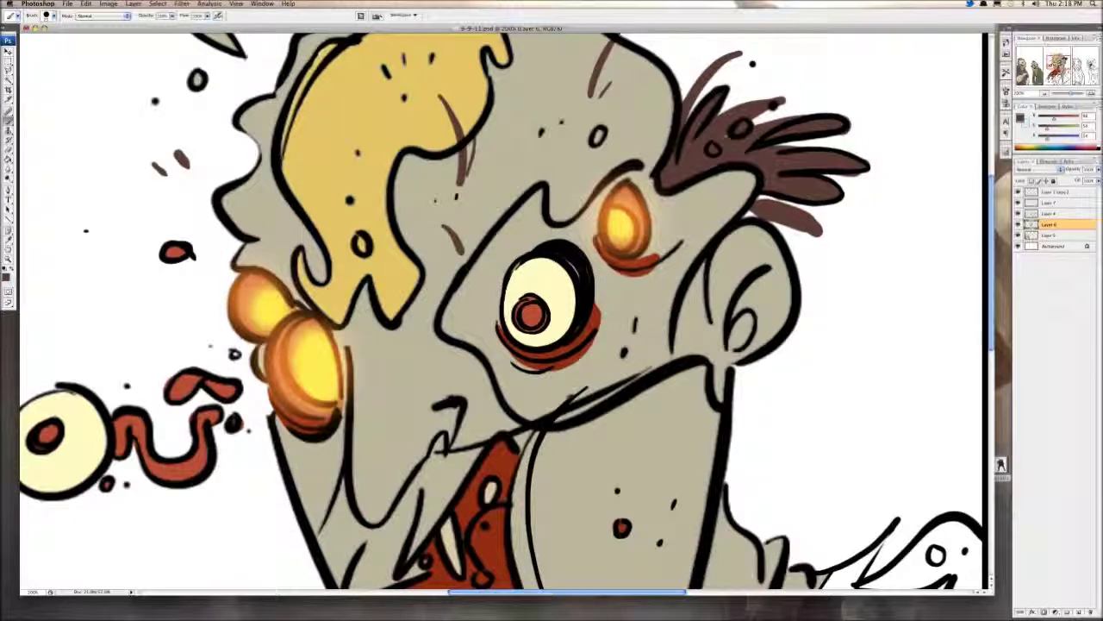
Step: Examine the painted hair within the whole three-panel strip and return to a closer view of the middle panel
key("super+minus")
key("super+minus")
key("super+minus")
key("super+minus")
key("ctrl+minus")
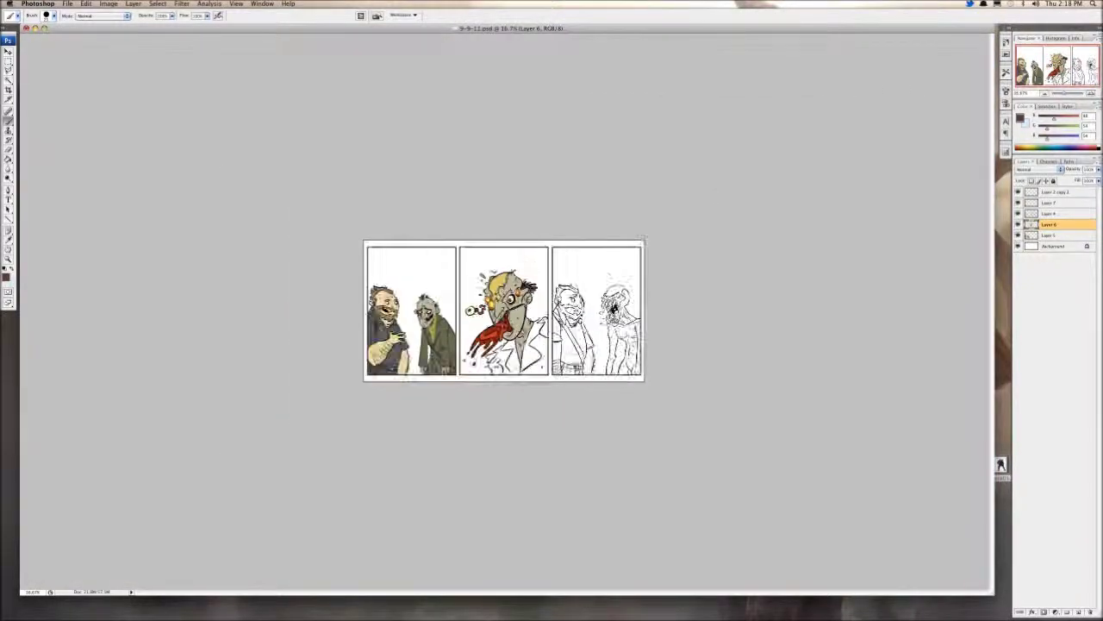
key("ctrl+plus")
key("ctrl+plus")
key("ctrl+plus")
key("ctrl+plus")
key("ctrl+plus")
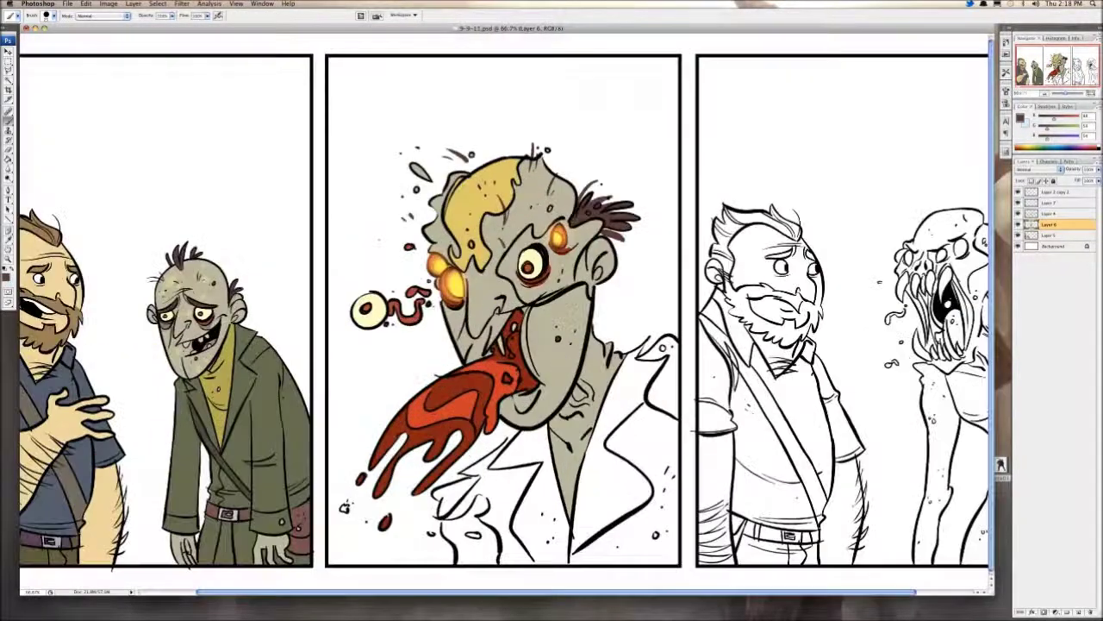
Step: Sample the pale yellow of the first-panel zombie's skin spots and dab matching spots on the middle zombie's jaw, face, head and neck
scroll(504, 310, "down", 5)
scroll(503, 310, "left", 5)
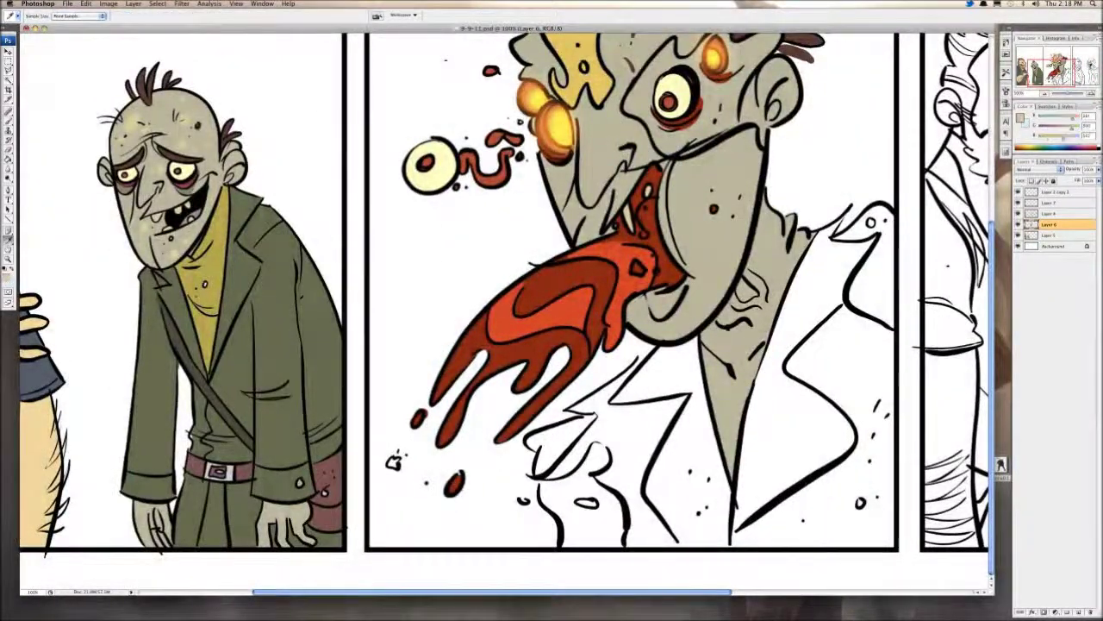
scroll(551, 310, "up", 2)
scroll(603, 269, "up", 3)
scroll(603, 269, "right", 4)
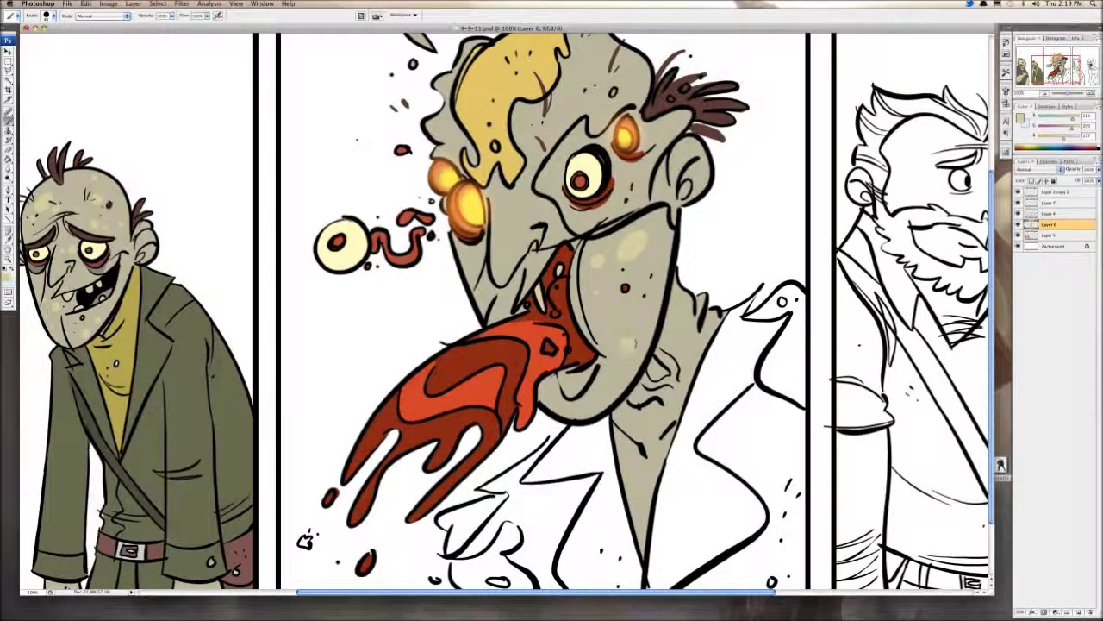
left_click(507, 217)
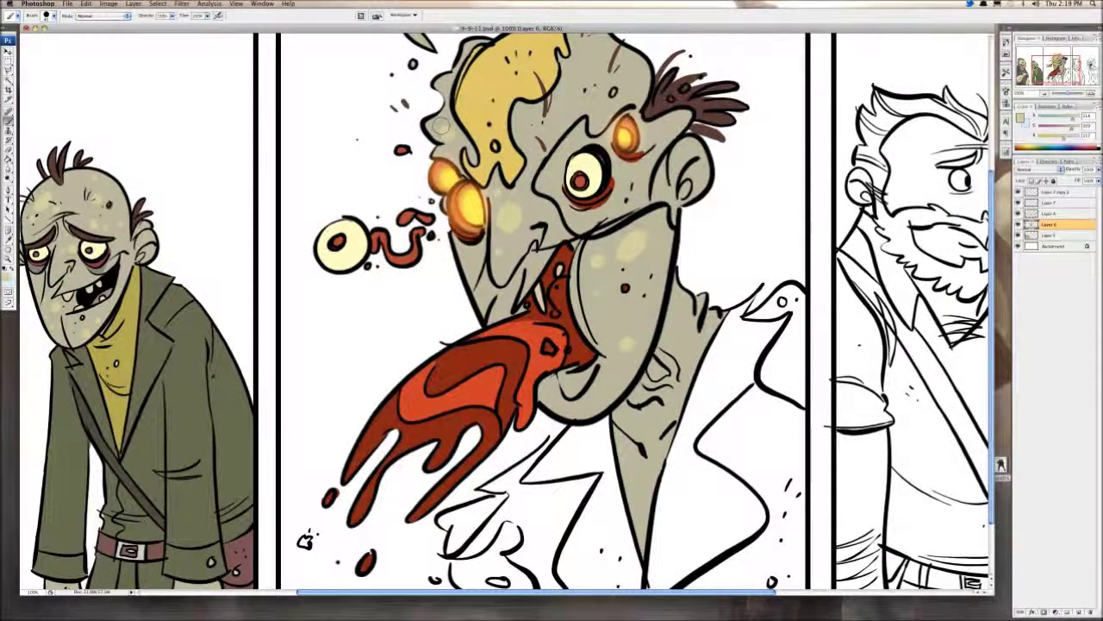
left_click(572, 99)
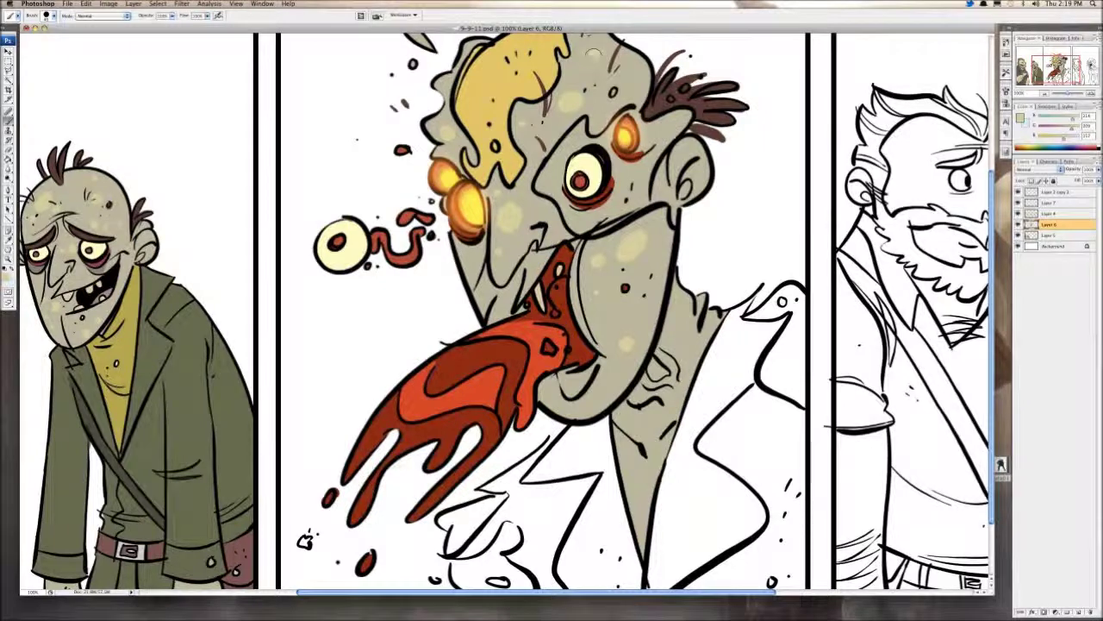
scroll(644, 470, "down", 3)
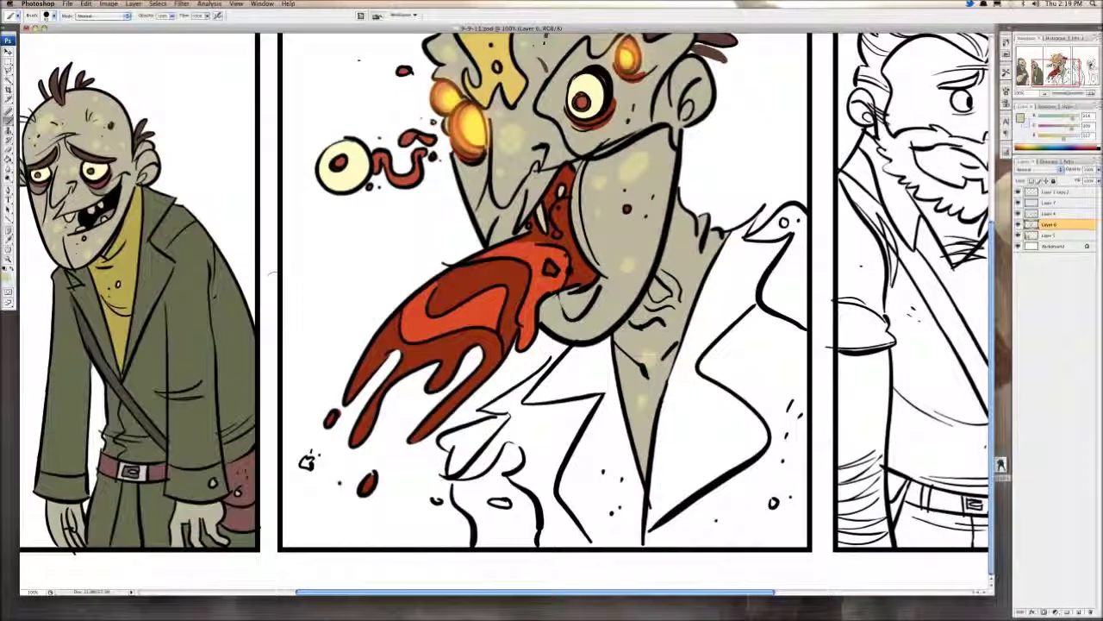
Step: Sample the olive green of the first-panel zombie's coat and brush over the gaps in the middle zombie's coat outline
left_click(8, 240)
left_click(194, 285)
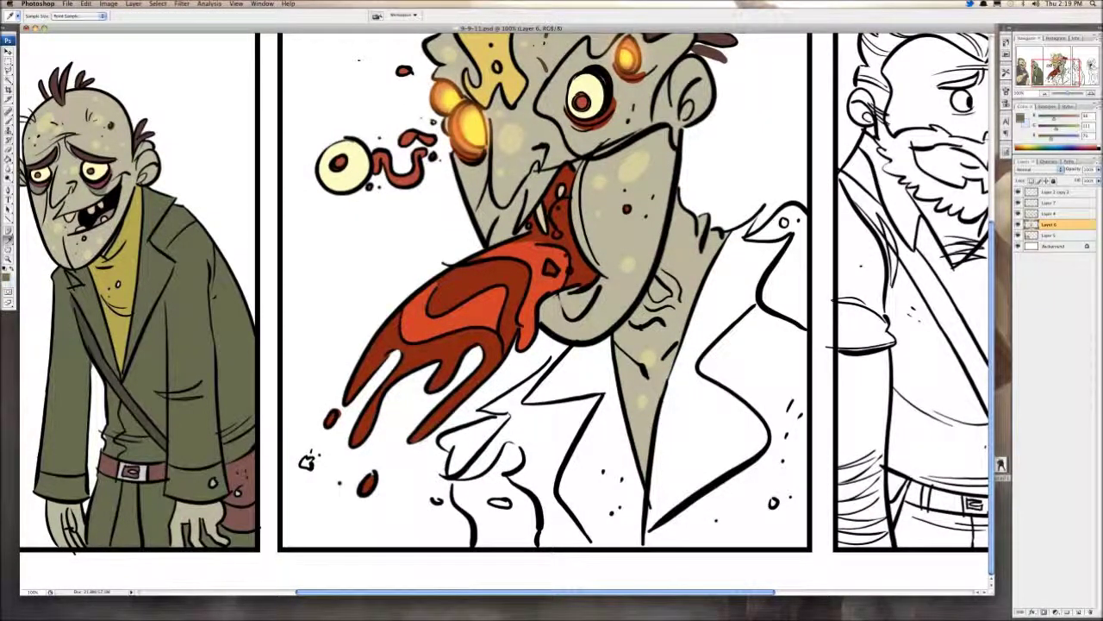
key("b")
scroll(608, 527, "right", 1)
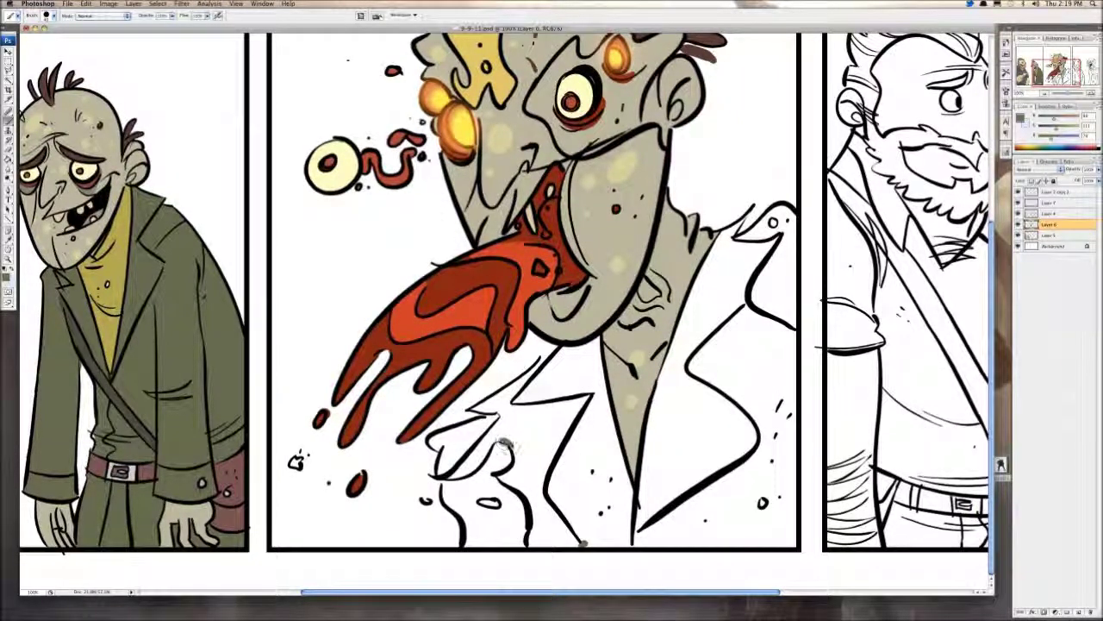
left_click_drag(544, 362, 560, 351)
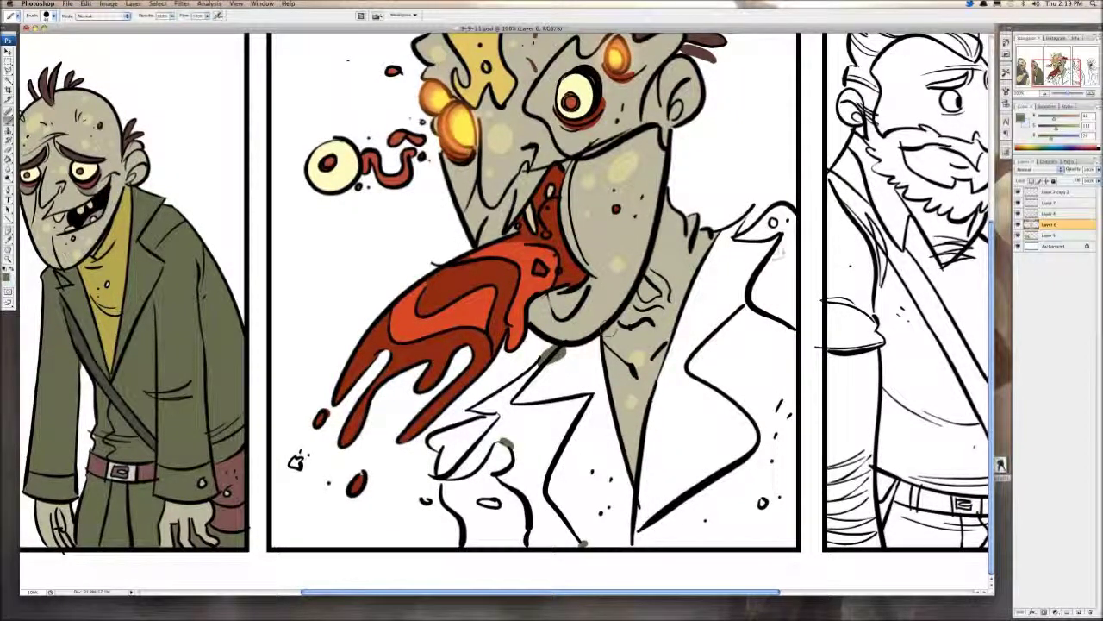
left_click_drag(751, 214, 725, 235)
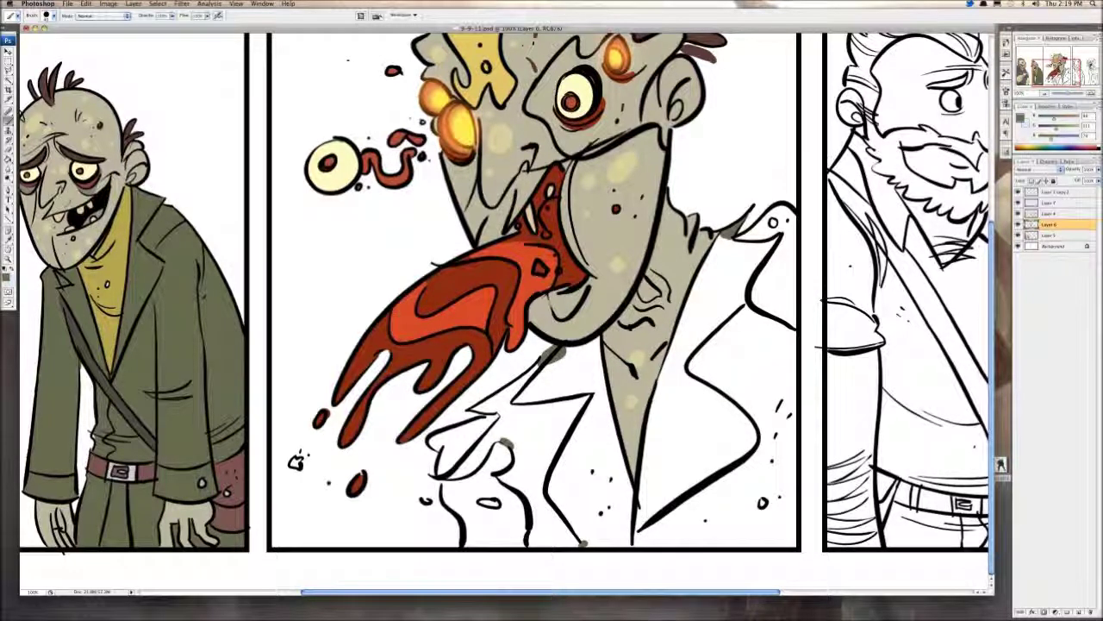
Step: Fill the middle zombie's coat with olive green, including the lapels, far shoulder and torn sleeve
key("g")
left_click(685, 431)
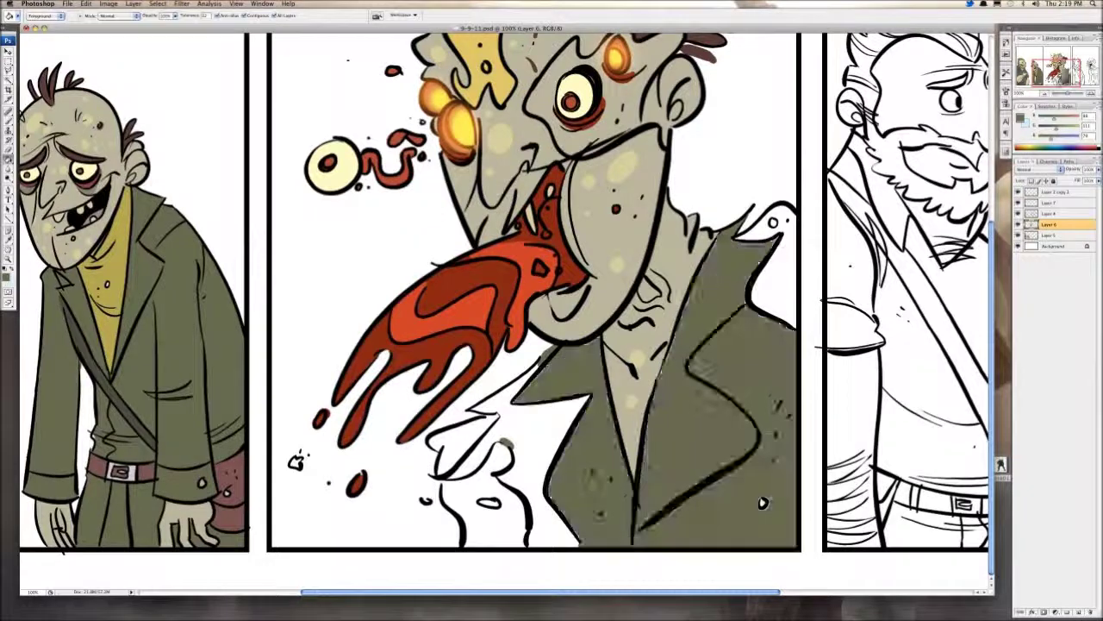
left_click(776, 233)
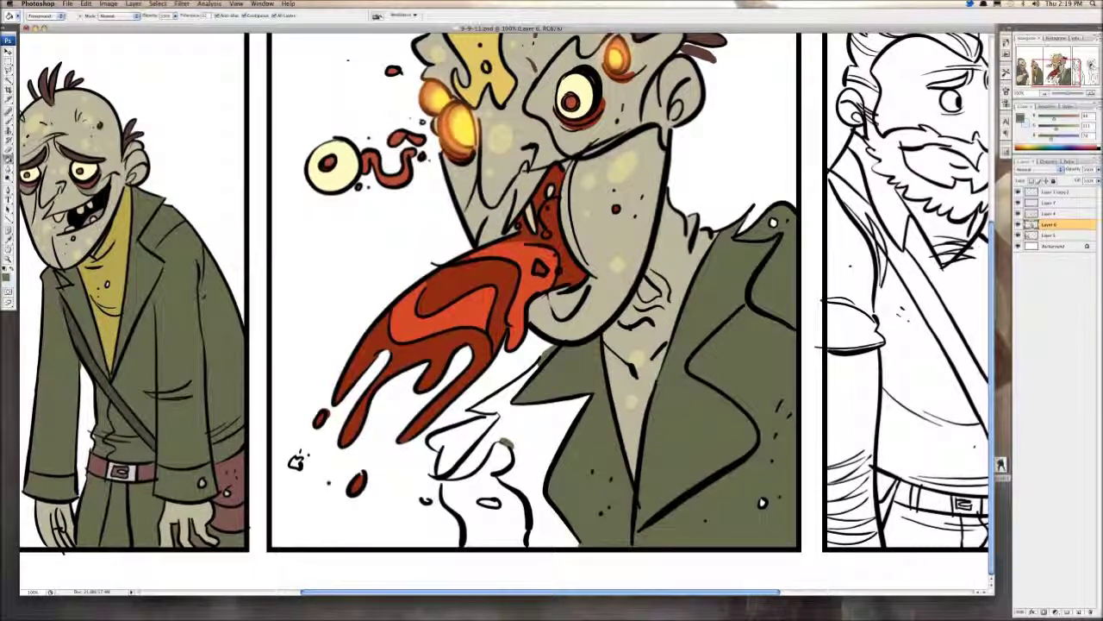
left_click(521, 422)
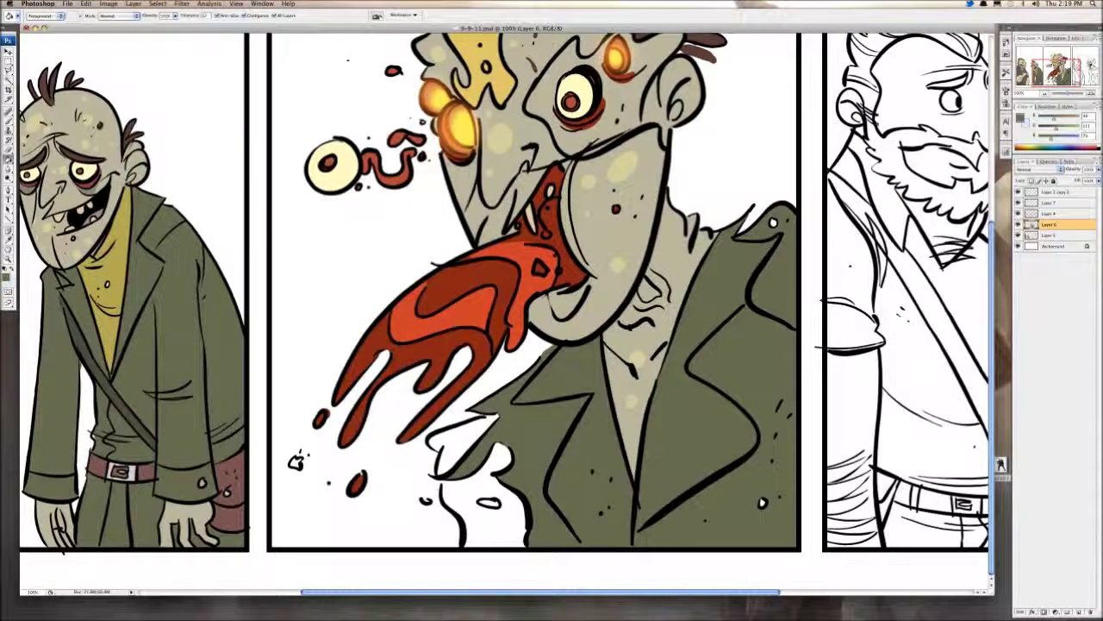
Step: Undo the stray background fill and fill the exposed arm and the shoulder skin beside the torn sleeve with a pinkish flesh tone
key("i")
key("g")
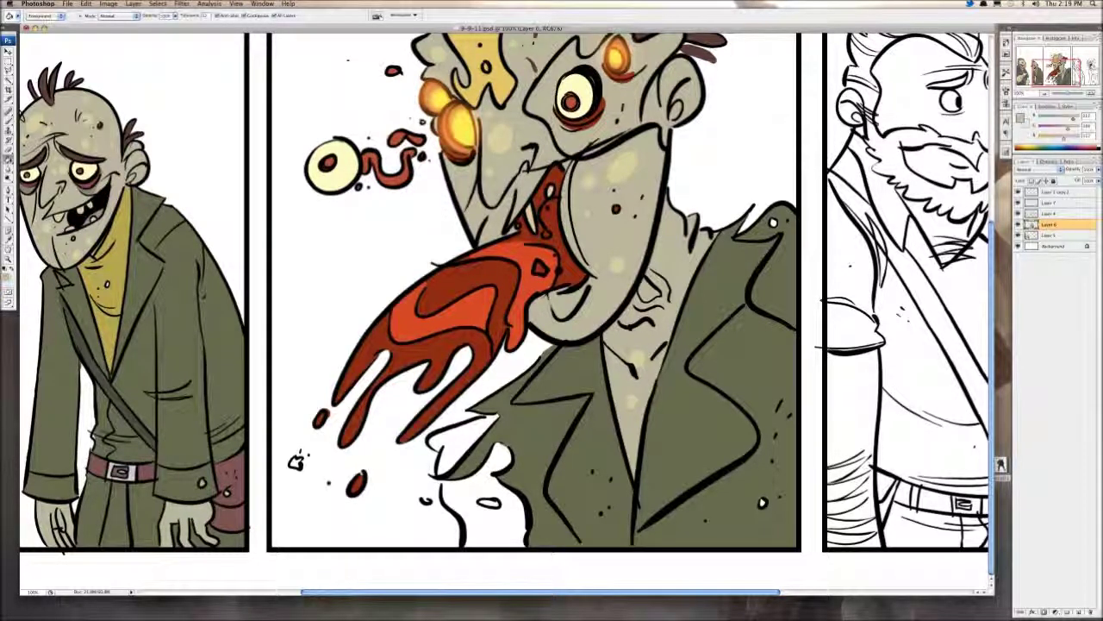
left_click(371, 245)
key("super+z")
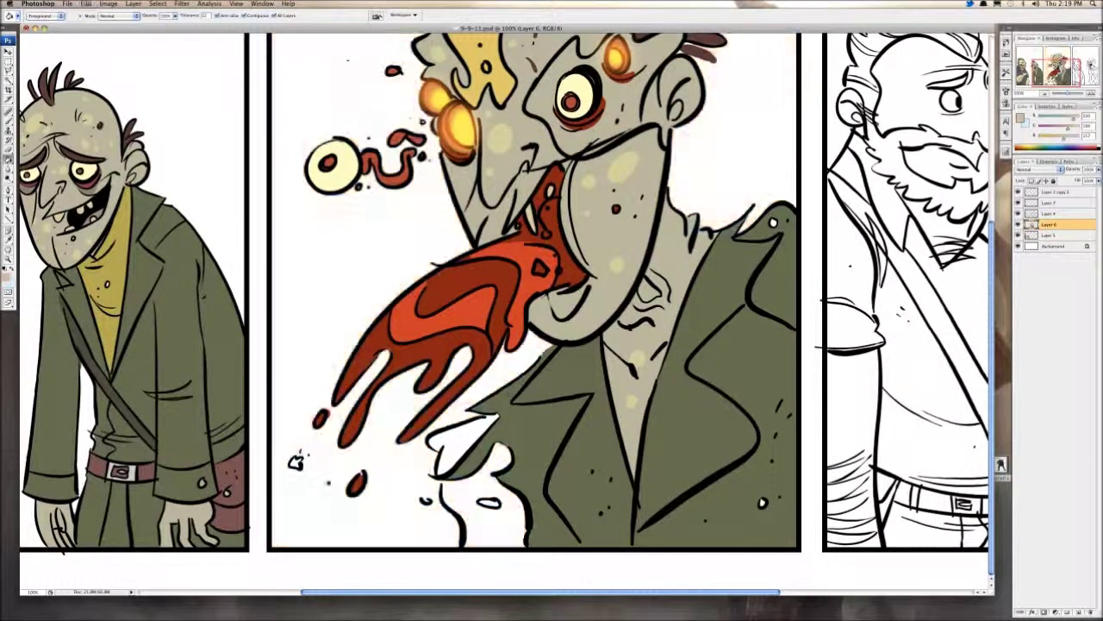
key("b")
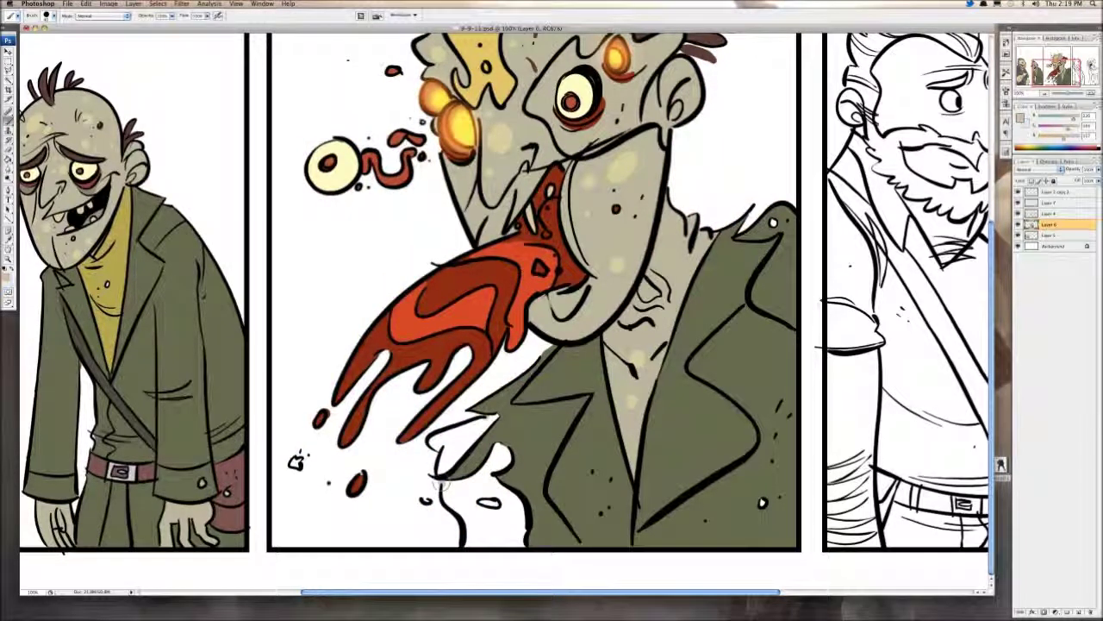
key("g")
left_click(484, 513)
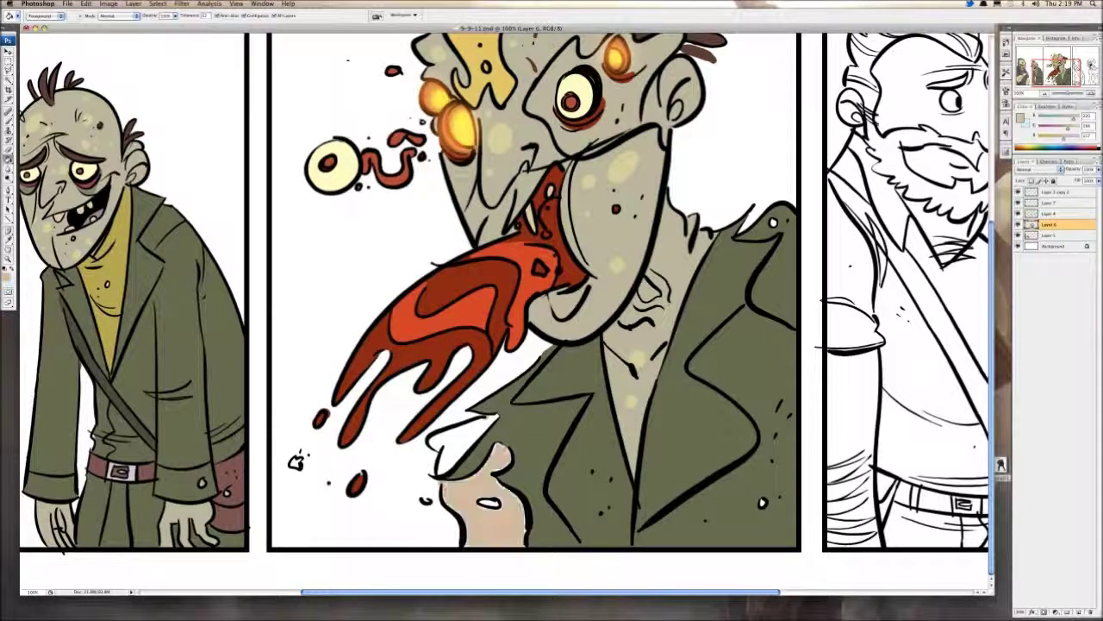
left_click(461, 431)
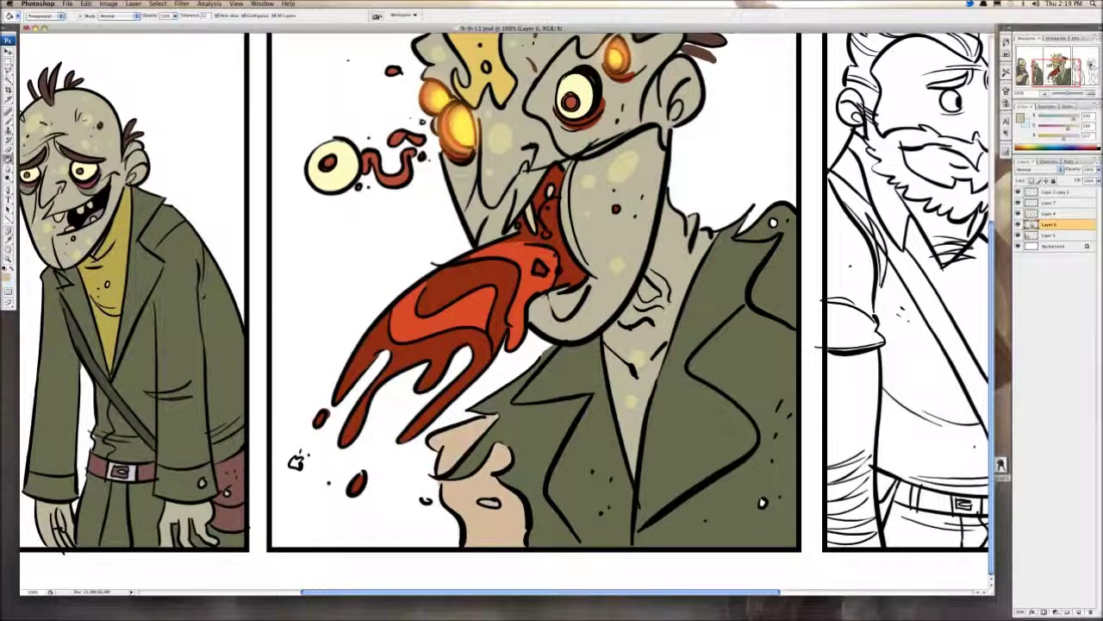
Step: Try a flat pinkish flesh fill on the zombie's neck, and undo it
left_click(634, 388)
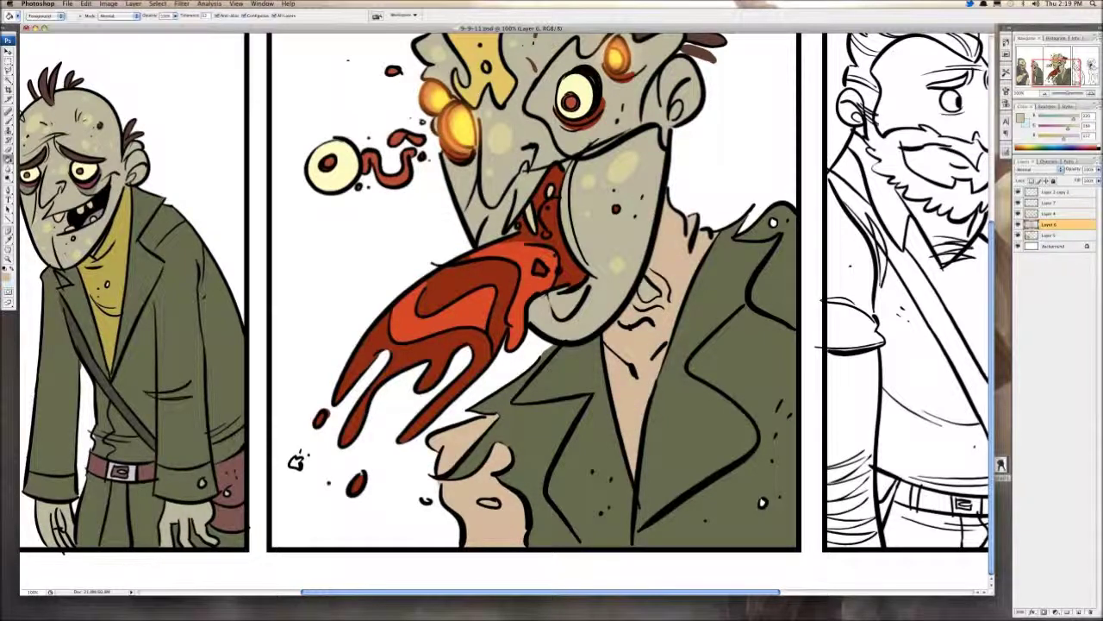
left_click(8, 130)
left_click(9, 121)
left_click(52, 16)
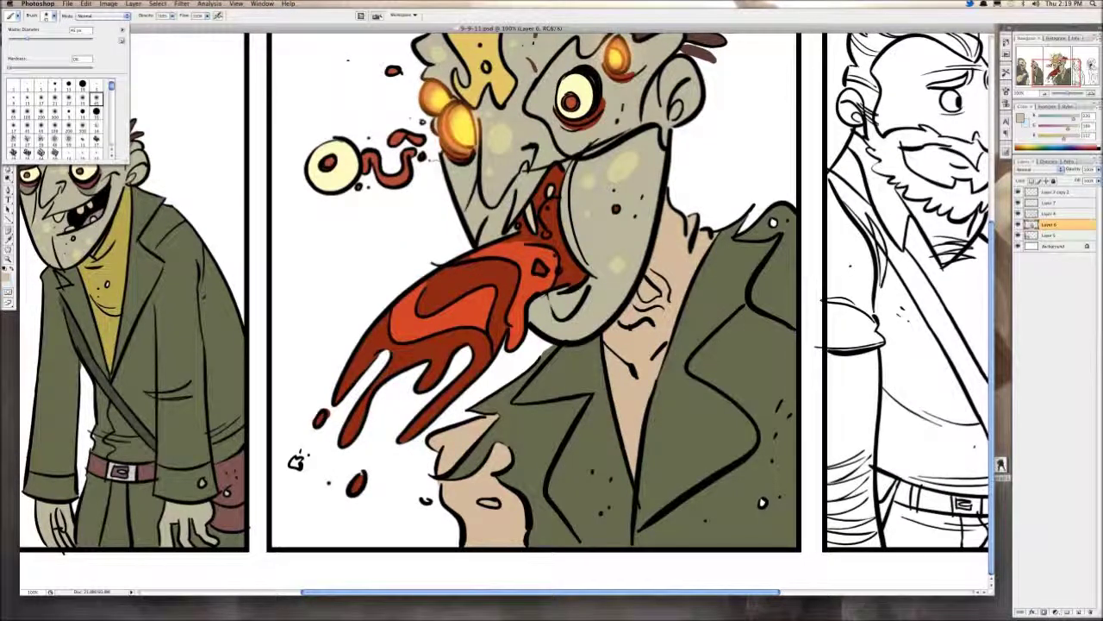
left_click(655, 237)
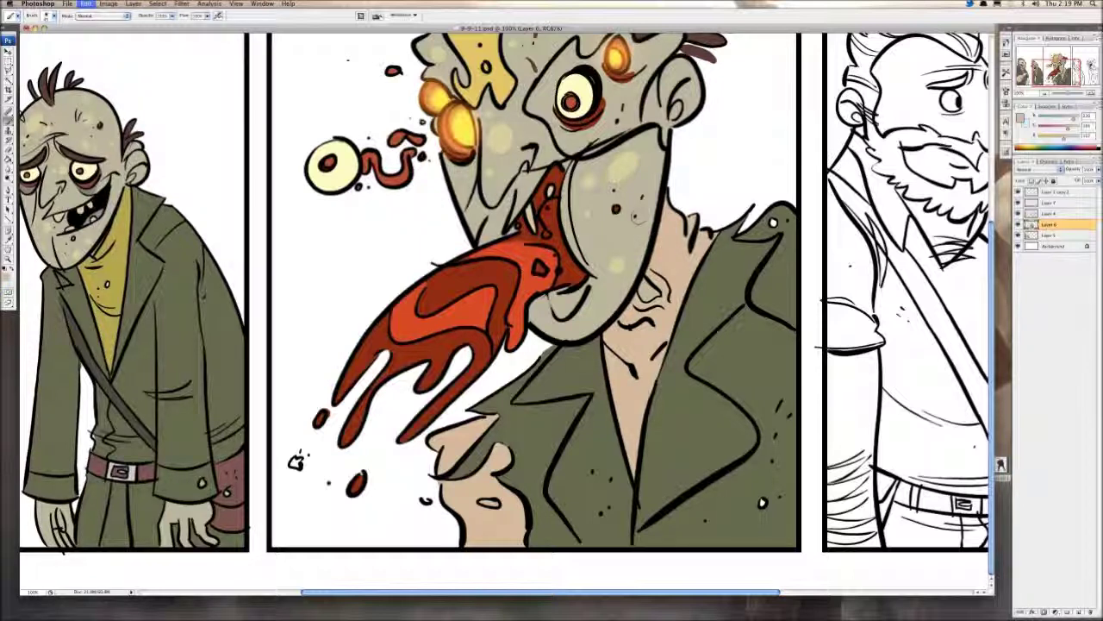
key("super+alt+z")
Step: Select the neck area, shade its lower part with the flesh tone using a large soft brush, and deselect
left_click(8, 80)
key("w")
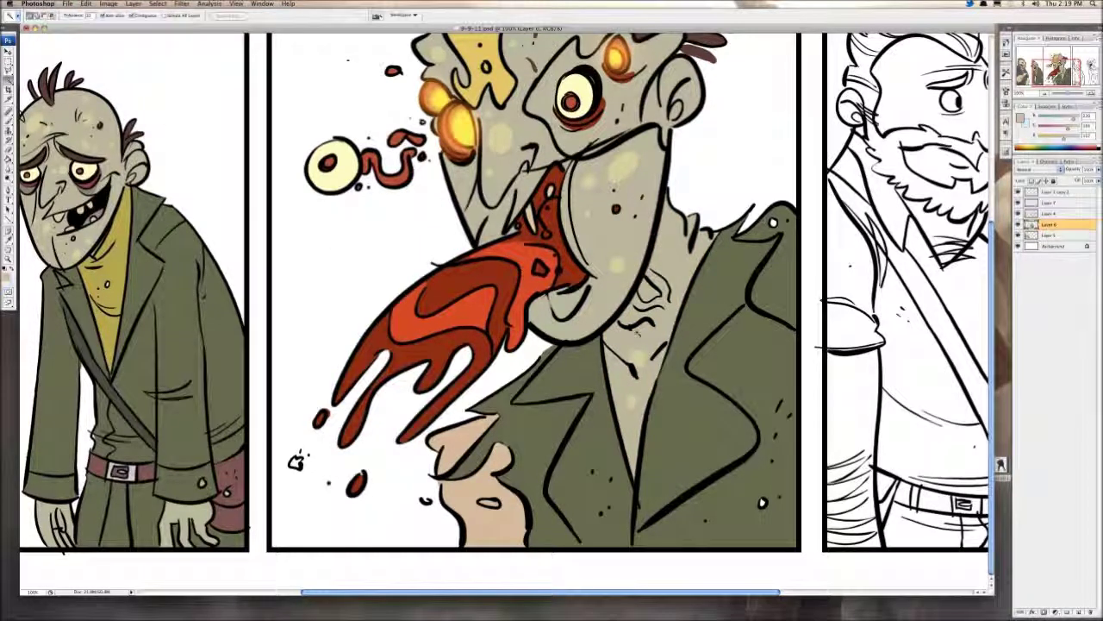
key("b")
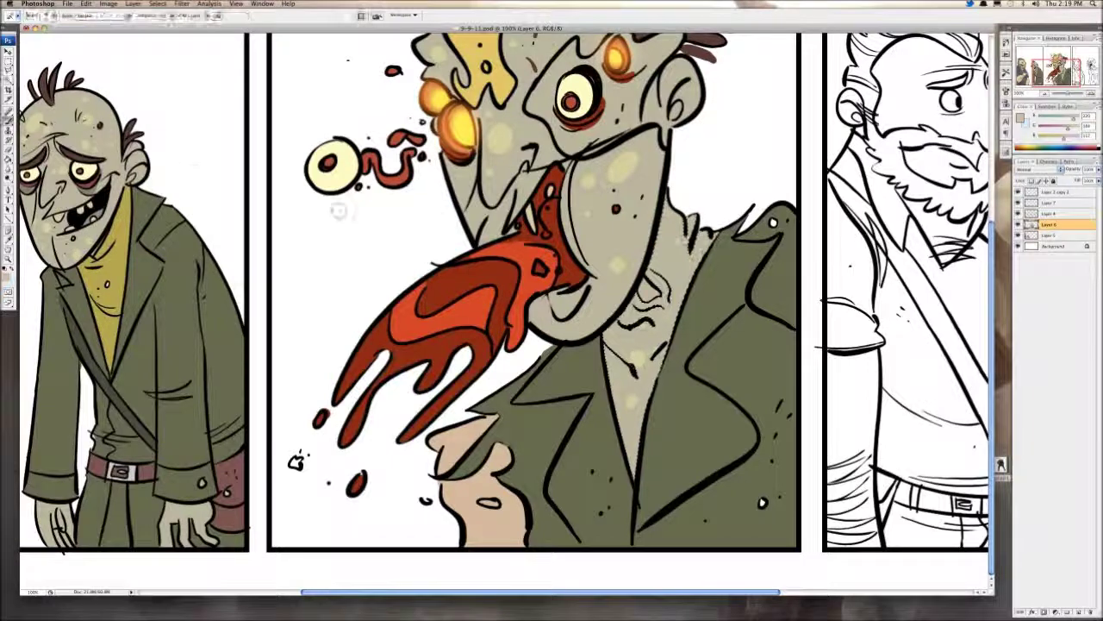
left_click_drag(679, 269, 654, 426)
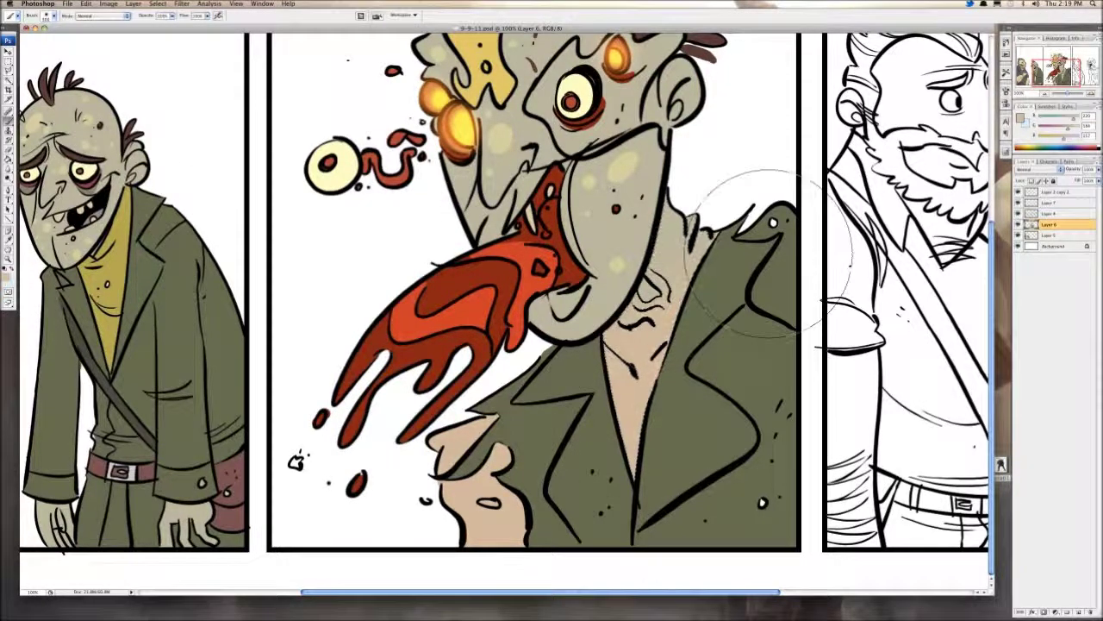
left_click(157, 4)
left_click(166, 22)
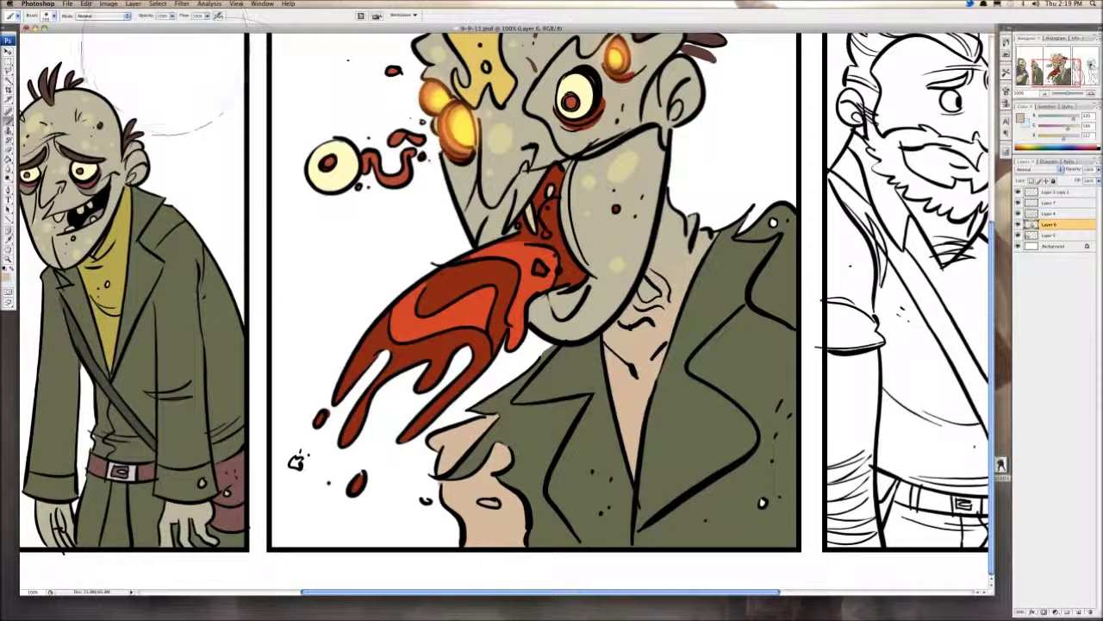
Step: Sample a pale yellow and colour the small flying fragment beside the middle panel's blood spray with a small brush
scroll(552, 293, "left", 2)
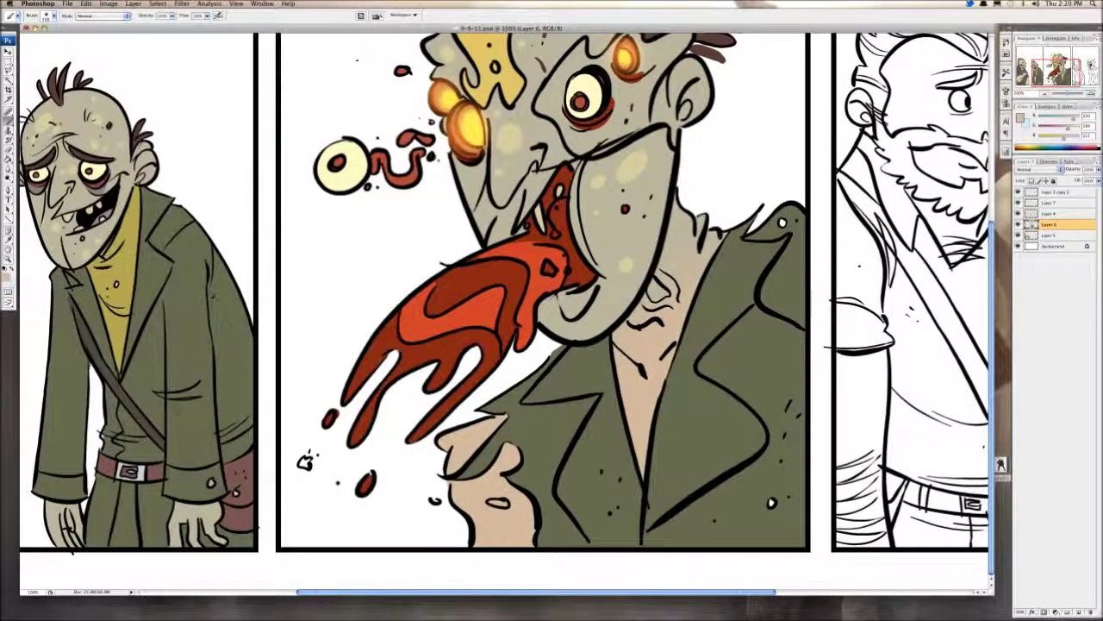
key("i")
key("b")
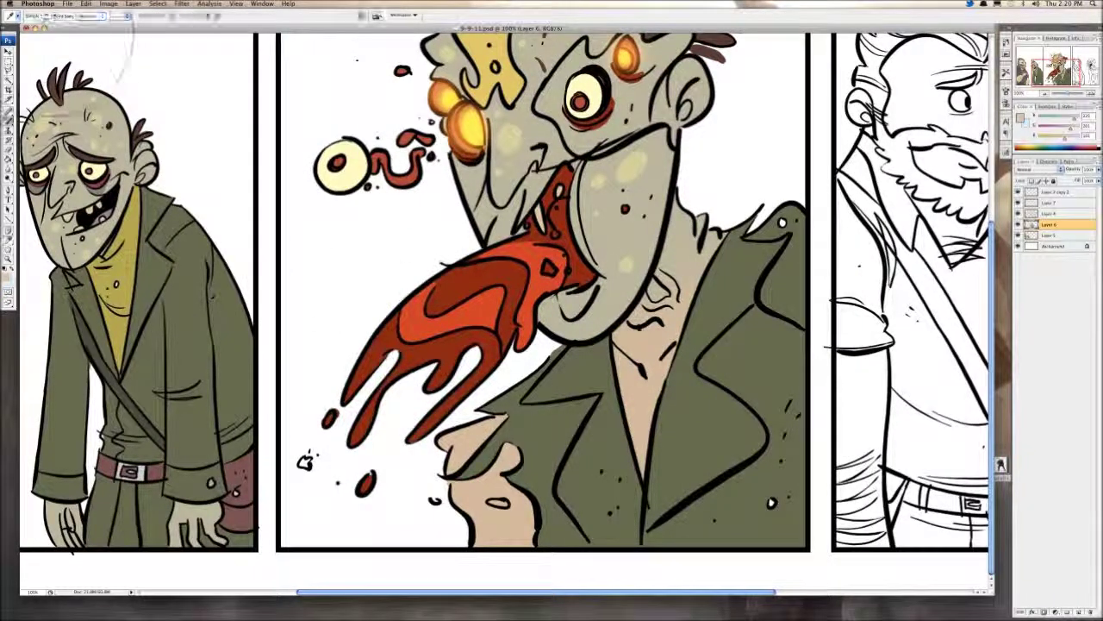
left_click(50, 15)
left_click(83, 85)
key("Return")
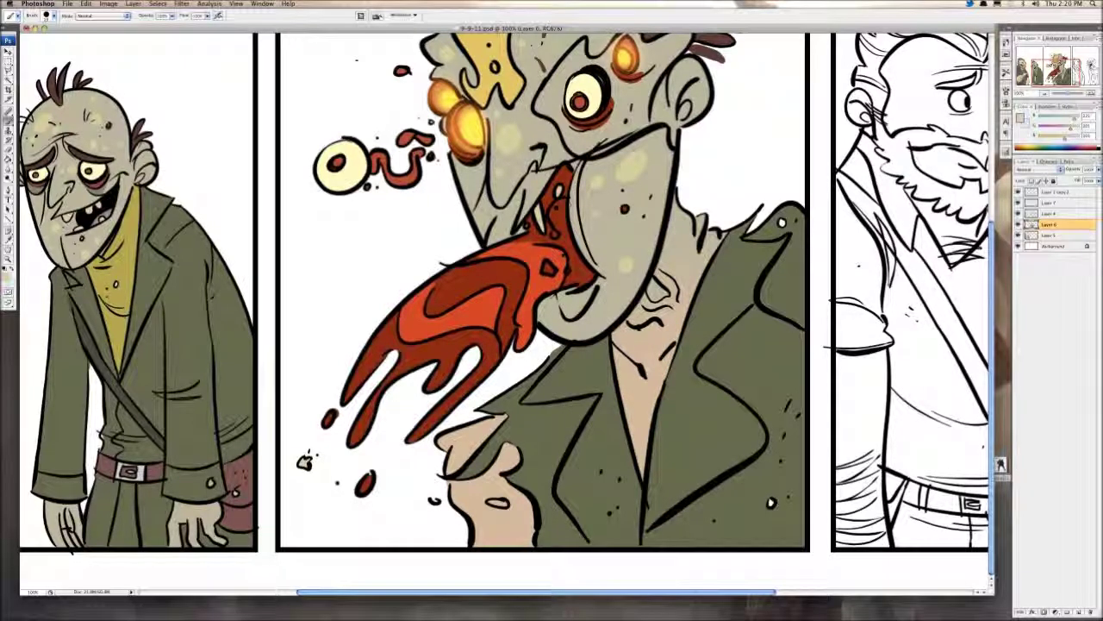
mouse_move(547, 266)
left_mouse_down()
mouse_move(507, 362)
mouse_move(477, 385)
mouse_move(440, 356)
mouse_move(465, 337)
left_mouse_up()
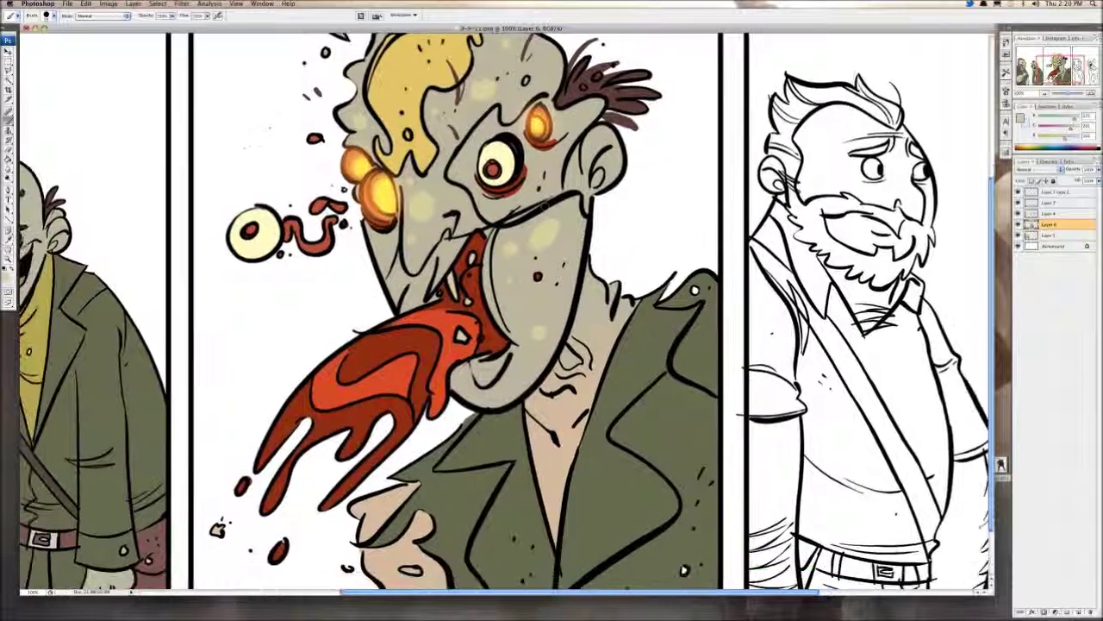
Step: Choose a dark red swatch and add a new layer directly above Layer 4
left_click(1047, 107)
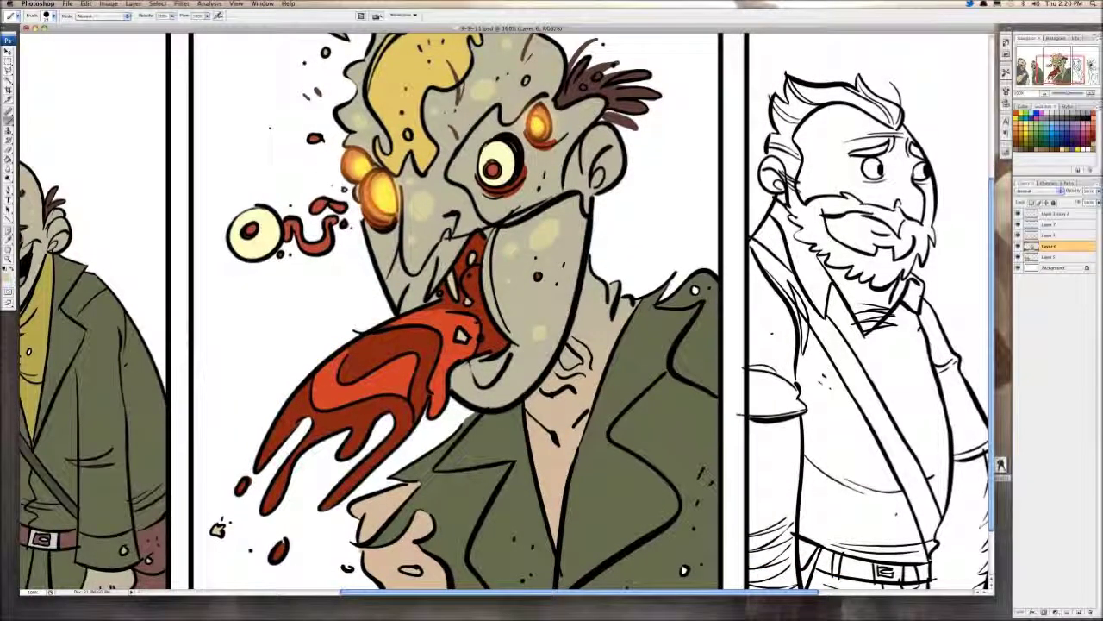
left_click(1050, 236)
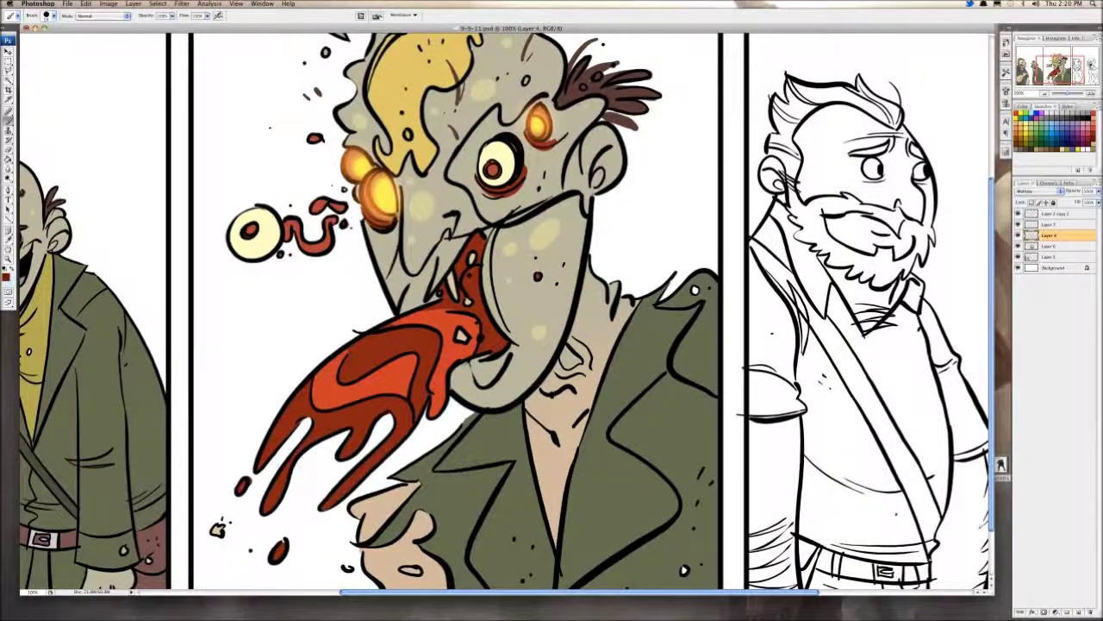
left_click(133, 4)
mouse_move(151, 13)
left_click(258, 17)
key("Return")
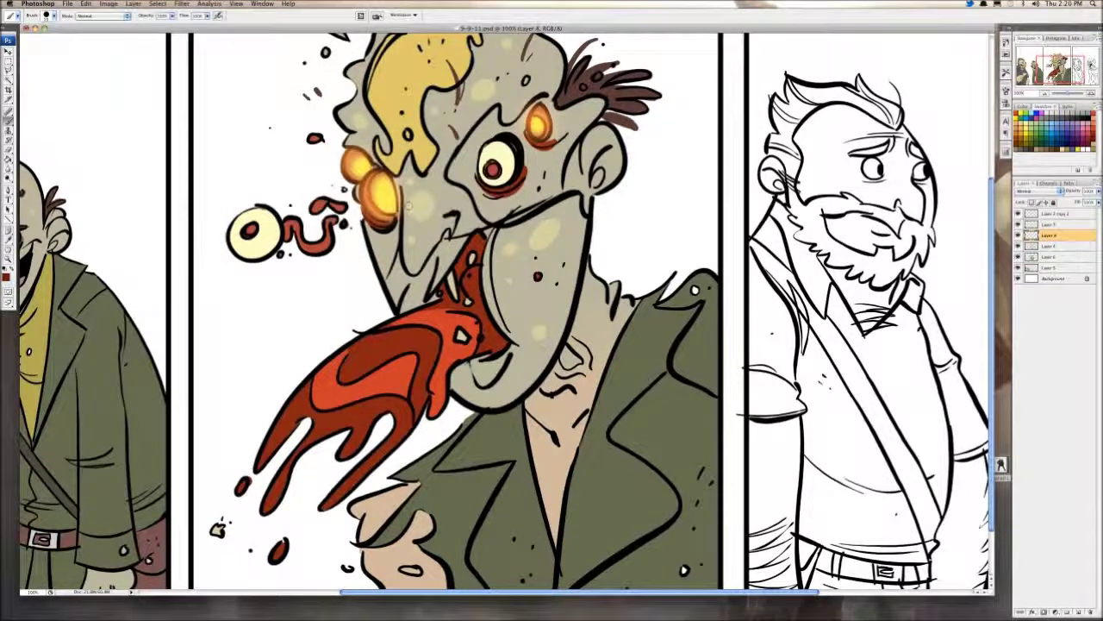
Step: Try a thick dark red blood streak and drops below the glowing bulge on the zombie's face, and undo them
left_click_drag(380, 226, 343, 289)
left_click(319, 288)
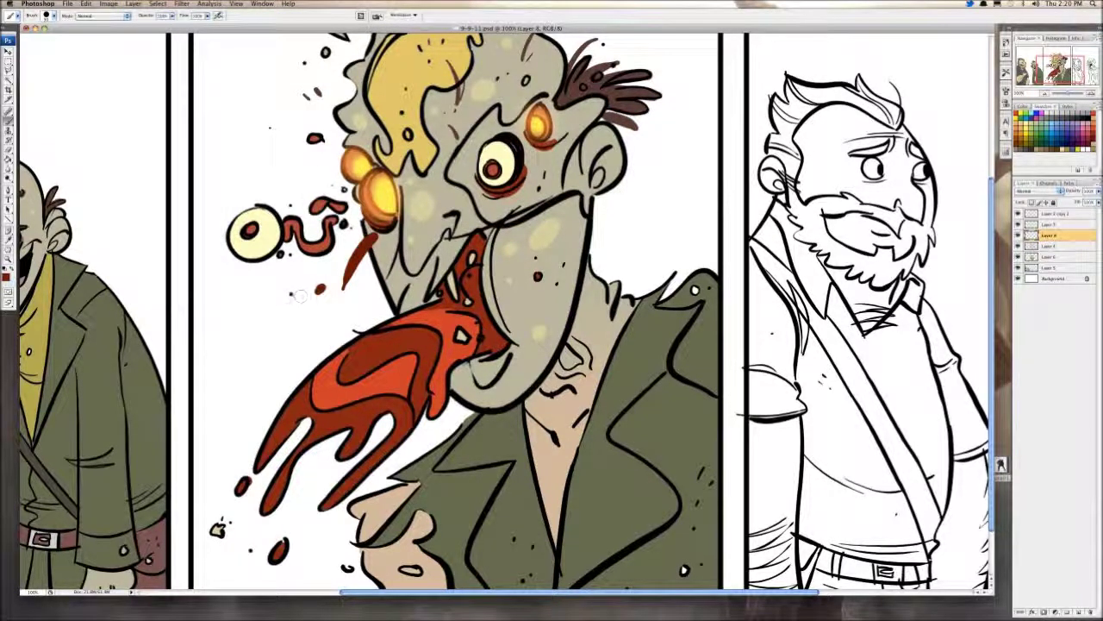
key("super+z")
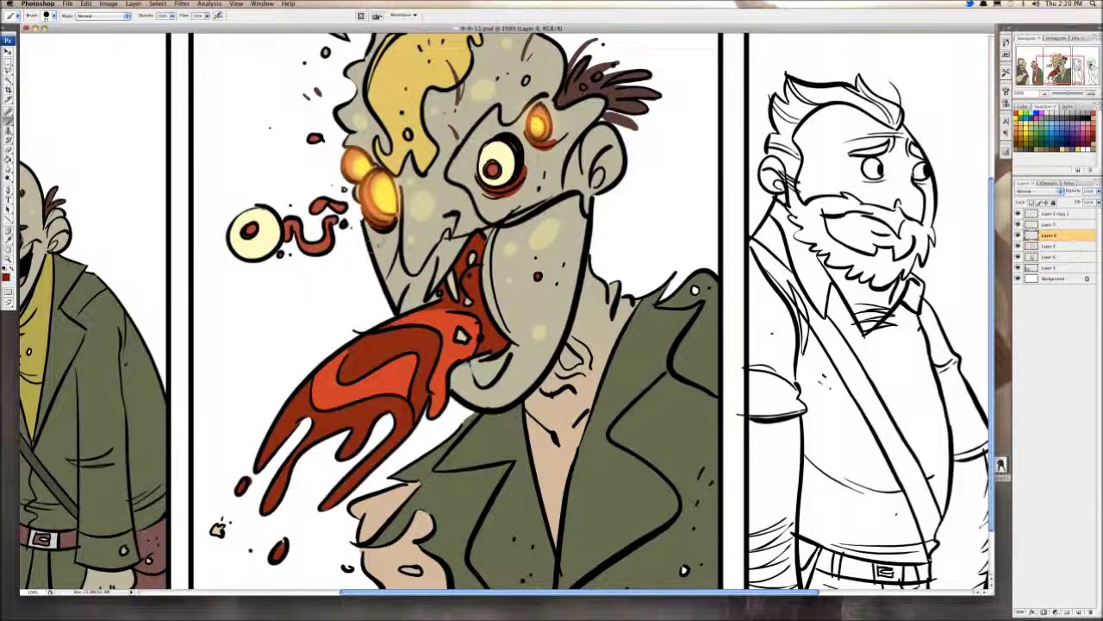
Step: Paint a thin dark red blood streak beside the middle zombie's face, with drops around the flying eyeball, mouth and cheek
left_click_drag(379, 238, 343, 291)
left_click(390, 245)
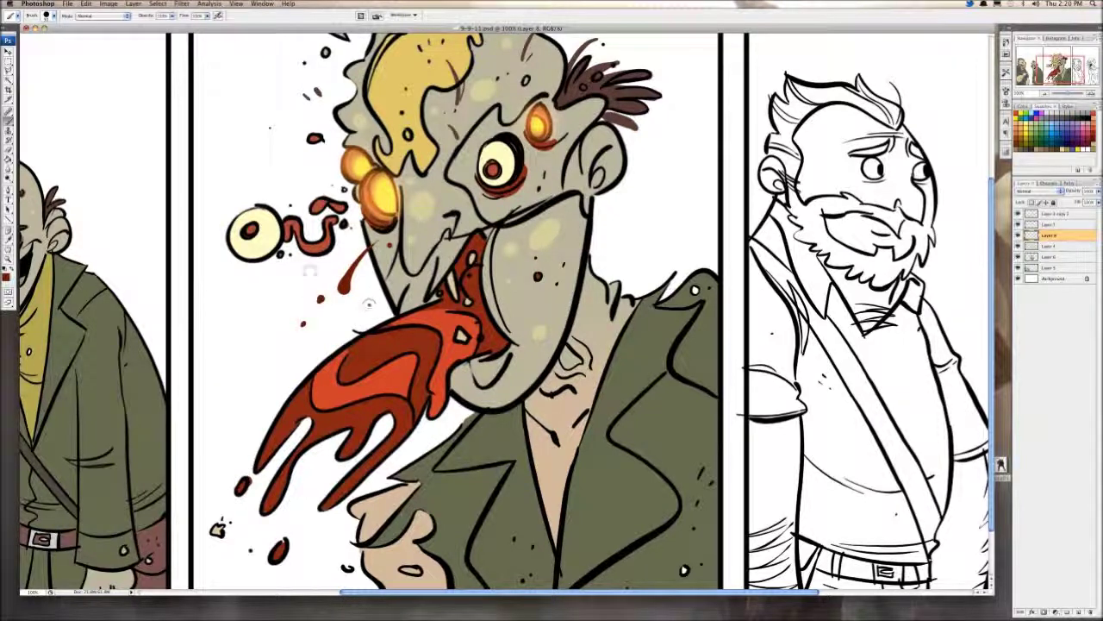
left_click(299, 163)
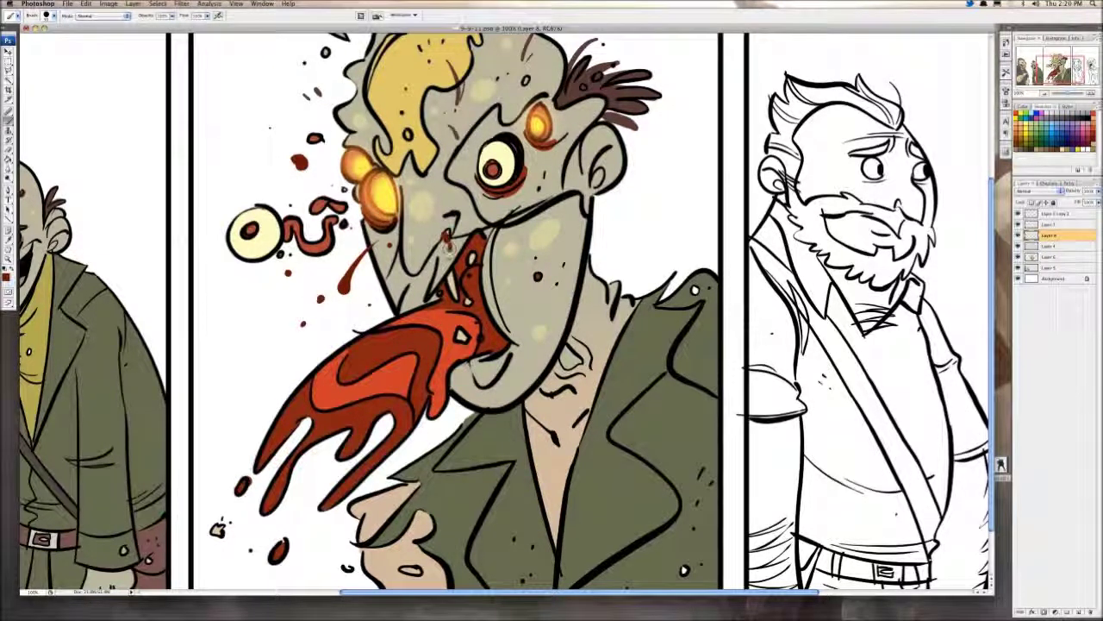
left_click(504, 285)
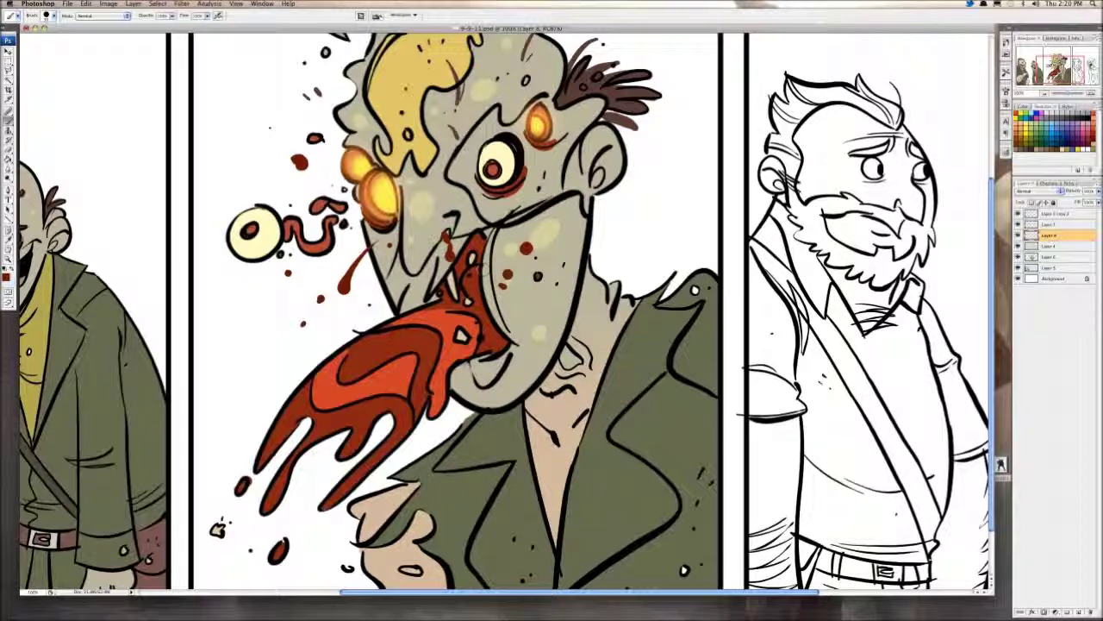
Step: Paint long dark red blood streaks fanning down from the tongue, with drops around the spray and on the coat lapel
left_click_drag(393, 321, 277, 386)
mouse_move(388, 371)
left_mouse_down()
mouse_move(400, 327)
mouse_move(445, 303)
mouse_move(348, 450)
left_mouse_up()
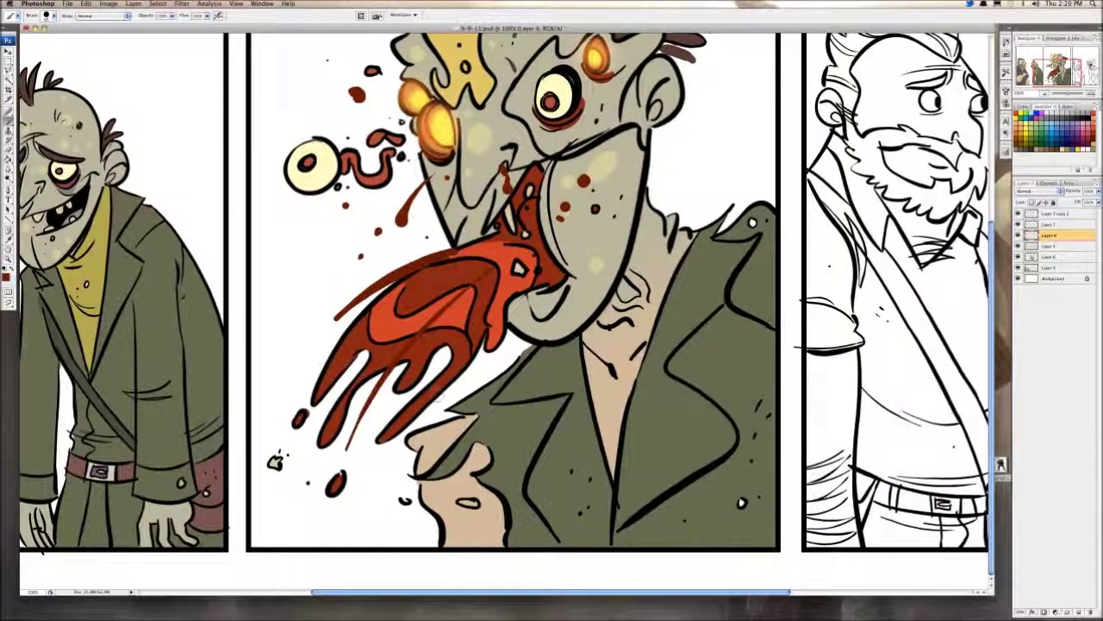
left_click_drag(461, 338, 379, 516)
left_click(405, 517)
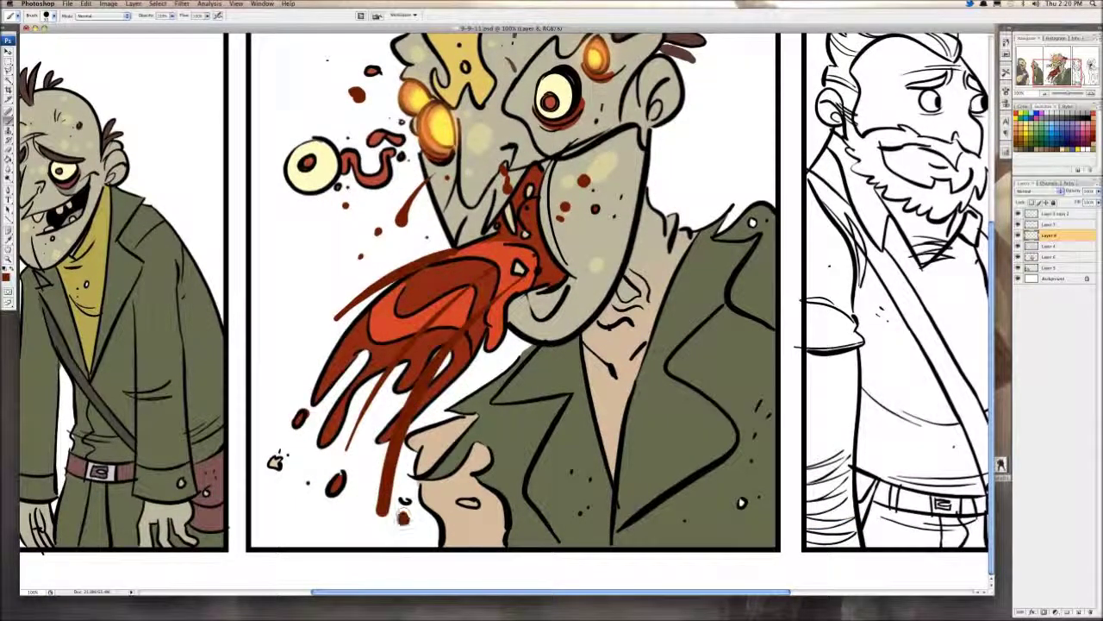
left_click(361, 519)
left_click(276, 407)
left_click(270, 441)
left_click_drag(319, 466, 297, 516)
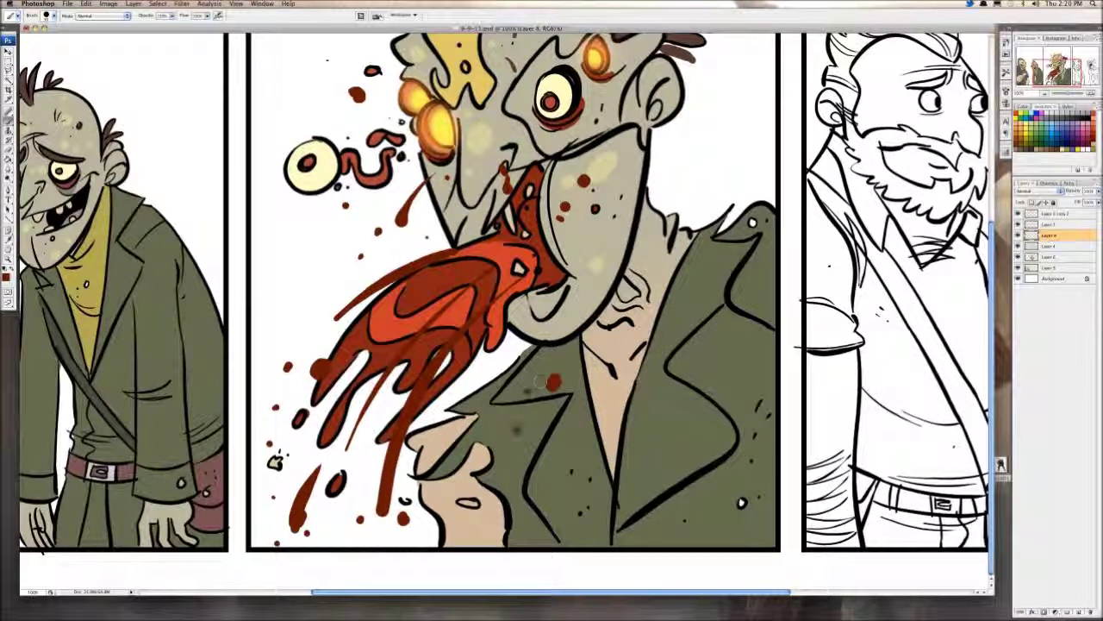
left_click(528, 448)
Step: Paint a blood streak under the middle zombie's eye and spatter on the brow, the yellow scalp patch and above the head
scroll(580, 245, "up", 5)
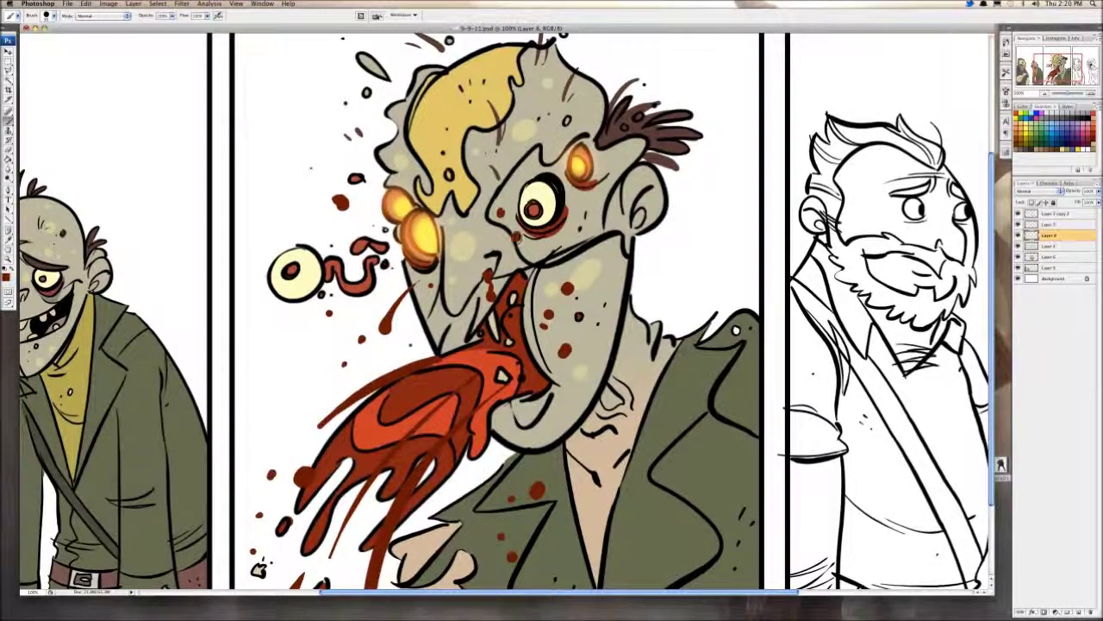
mouse_move(536, 233)
left_mouse_down()
mouse_move(580, 246)
mouse_move(602, 274)
left_mouse_up()
left_click(595, 218)
left_click_drag(463, 170, 433, 162)
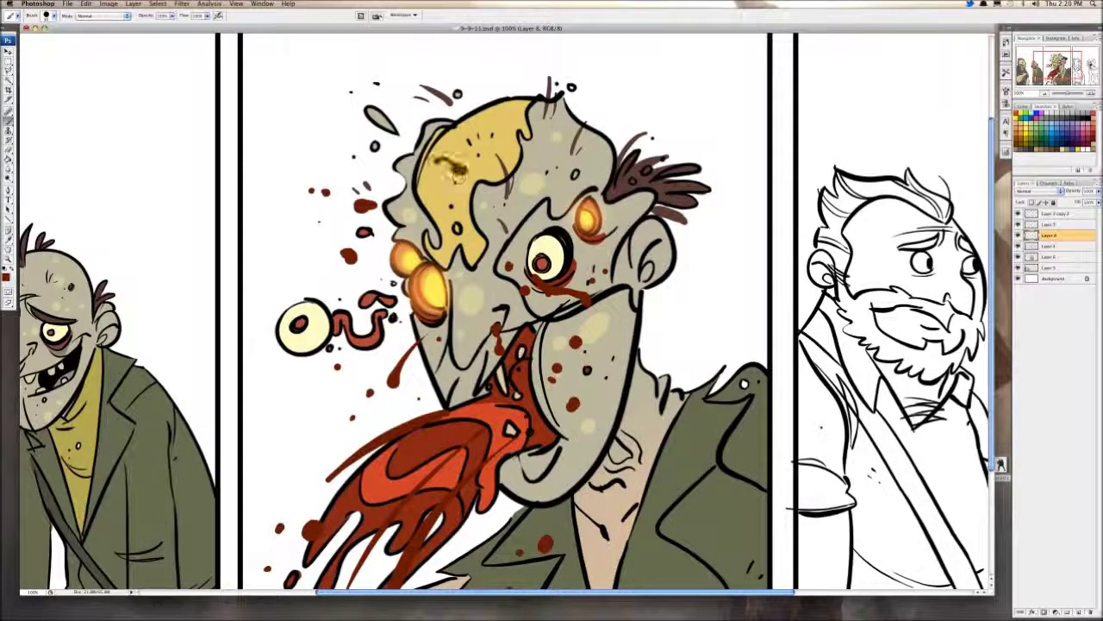
left_click(427, 182)
left_click(503, 126)
left_click_drag(617, 71, 609, 79)
left_click(648, 56)
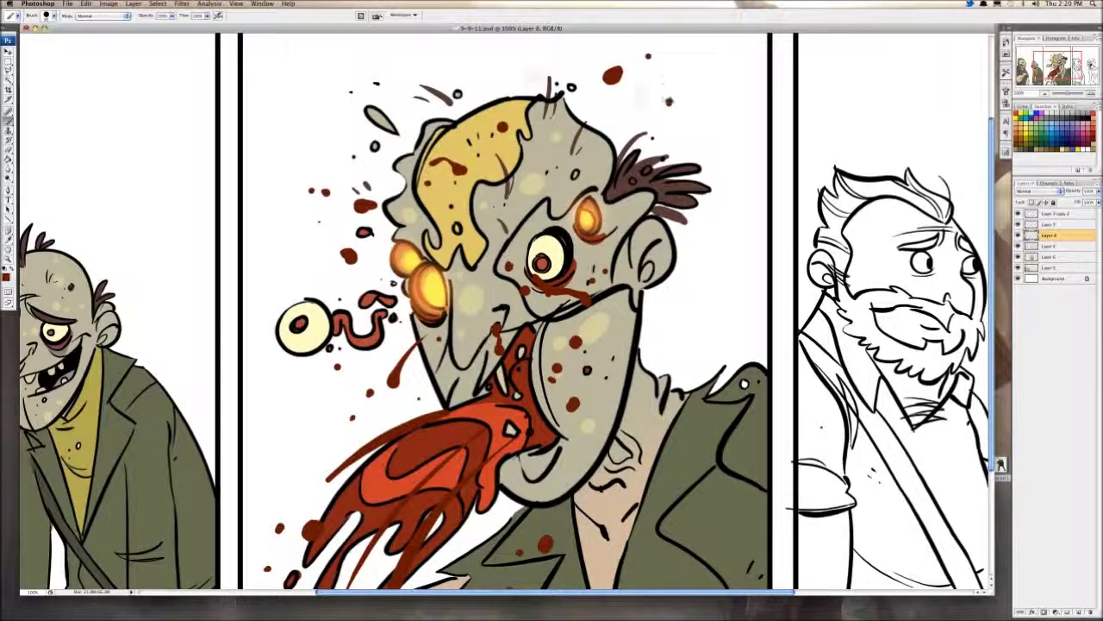
Step: Dot dark red blood drops on the middle zombie's neck and across the front of the coat
scroll(638, 412, "down", 9)
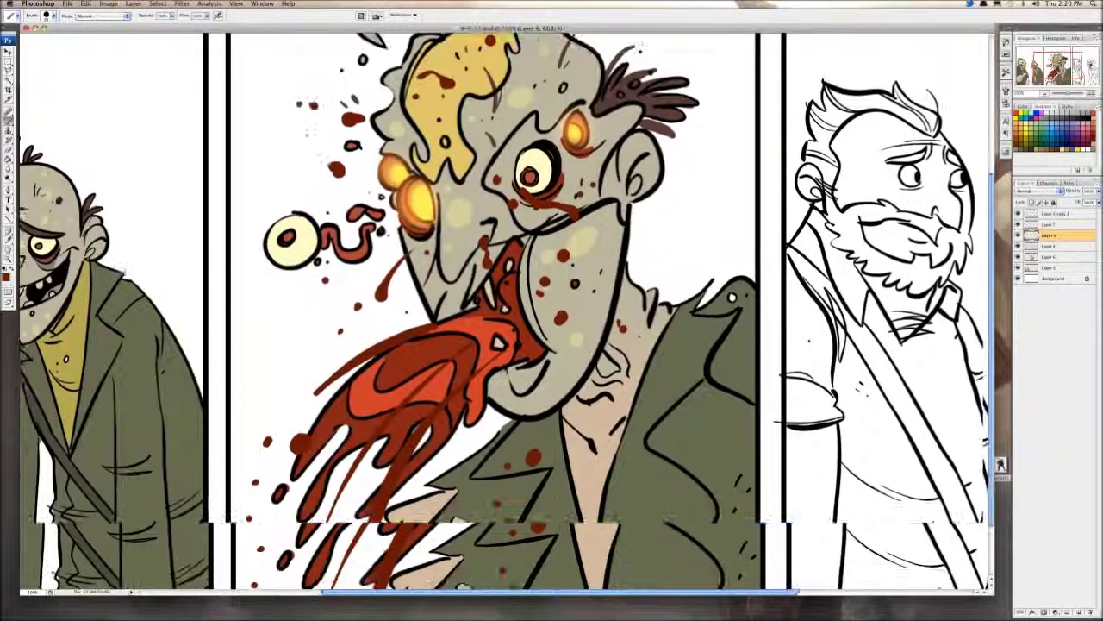
left_click(725, 410)
left_click(723, 426)
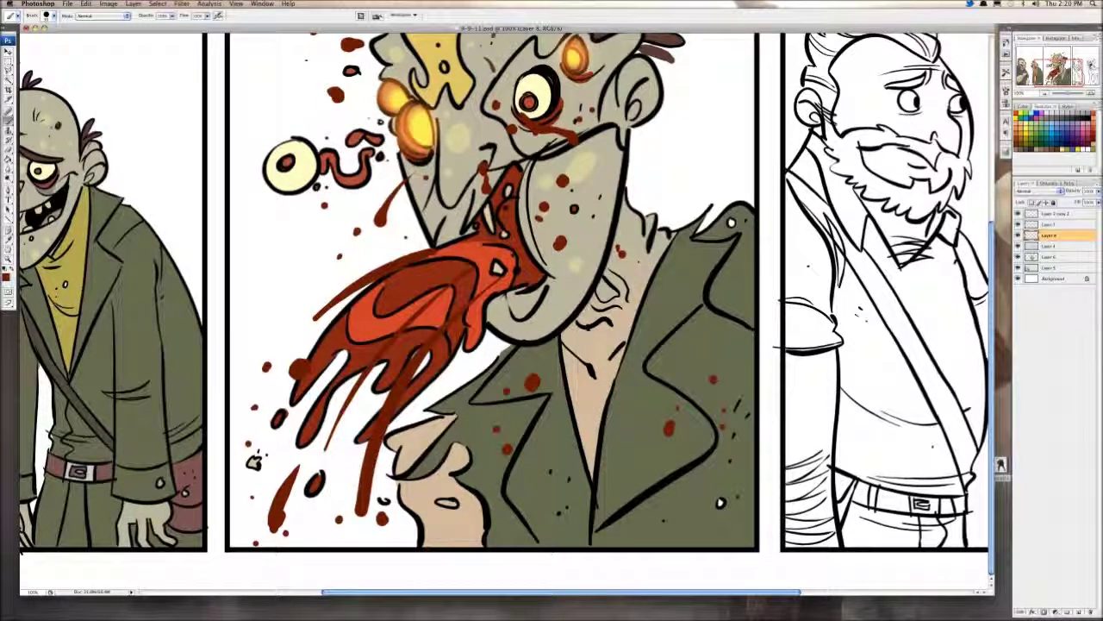
Step: Review the blood spatter against the whole three-panel strip, then return to a closer view of the panels
key("super+minus")
key("super+minus")
key("super+minus")
key("super+minus")
key("super+minus")
key("super+minus")
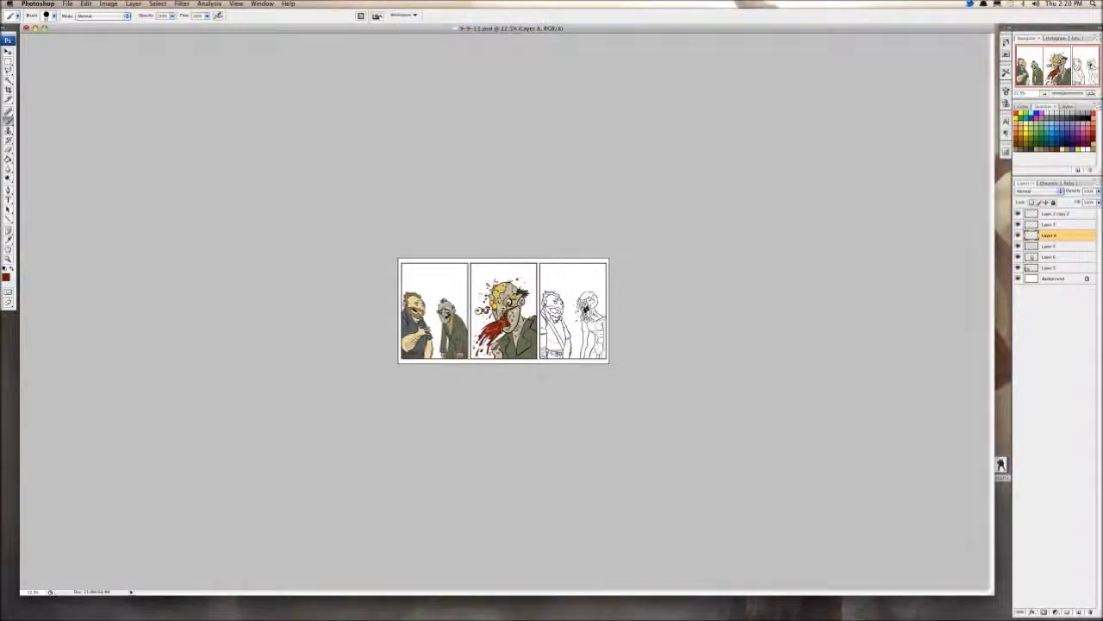
key("super+plus")
key("super+plus")
key("super+plus")
key("super+plus")
key("super+plus")
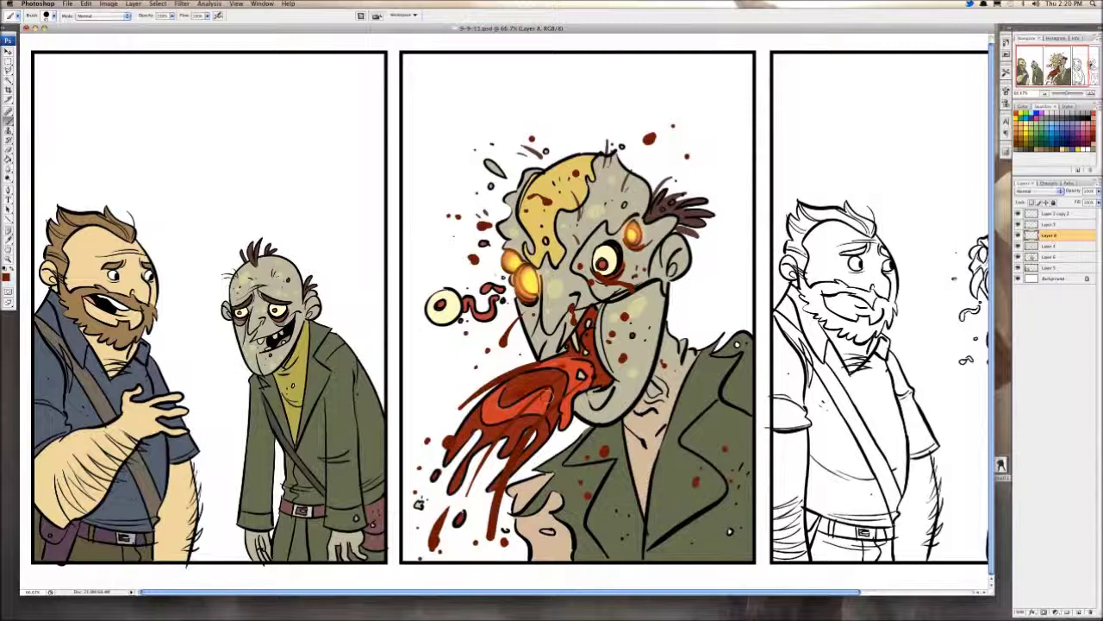
Step: Add more dark red streaks down the blood spray to the panel's lower edge, plus drips on the chin and coat
left_click_drag(563, 366, 440, 531)
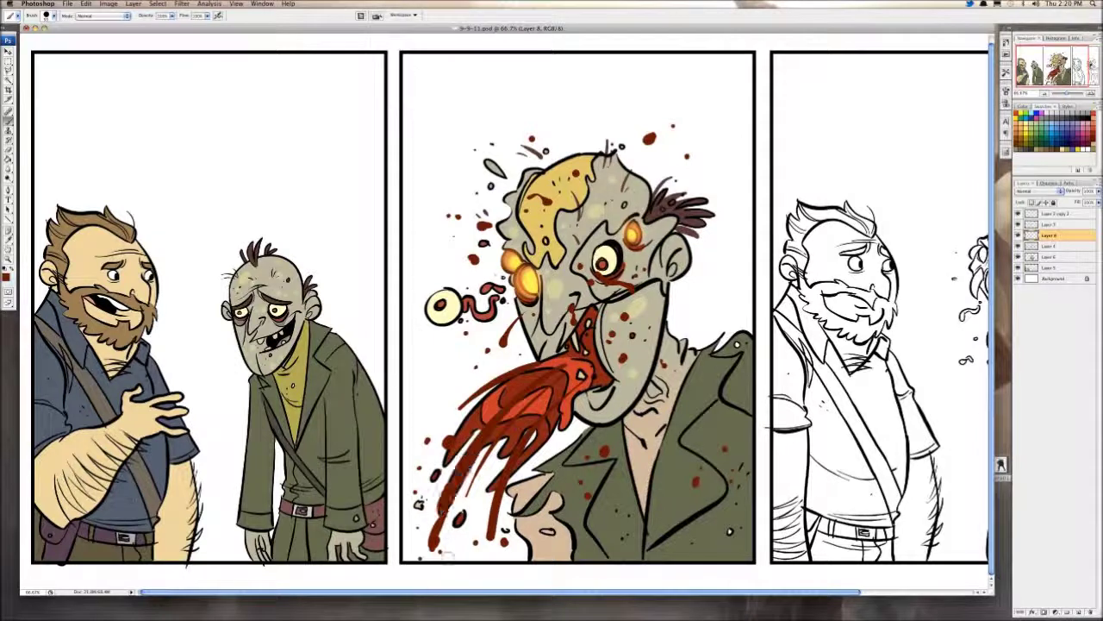
left_click_drag(441, 483, 413, 562)
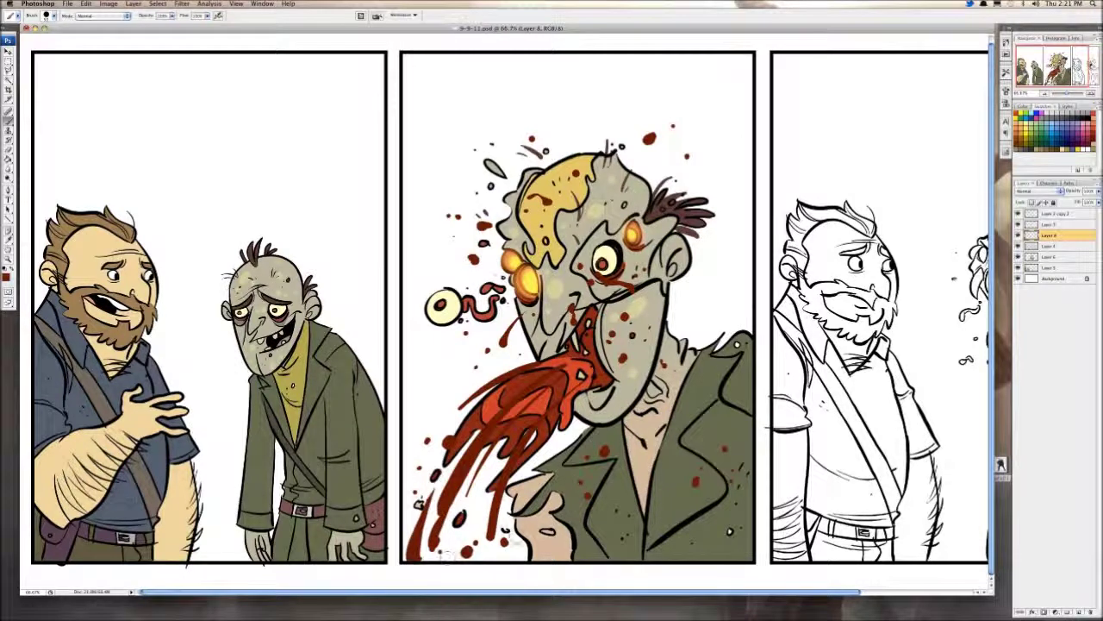
left_click_drag(602, 376, 595, 405)
left_click(588, 420)
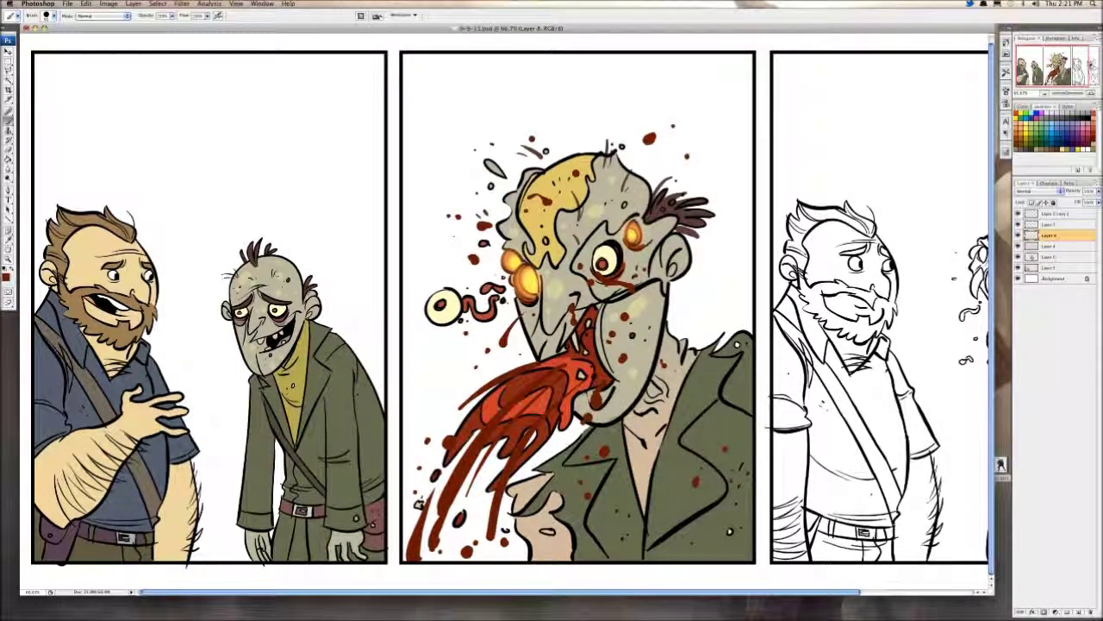
left_click(620, 439)
left_click(558, 311)
left_click(545, 311)
Step: Add a new normal-mode layer directly above Layer 6
left_click_drag(551, 310, 400, 310)
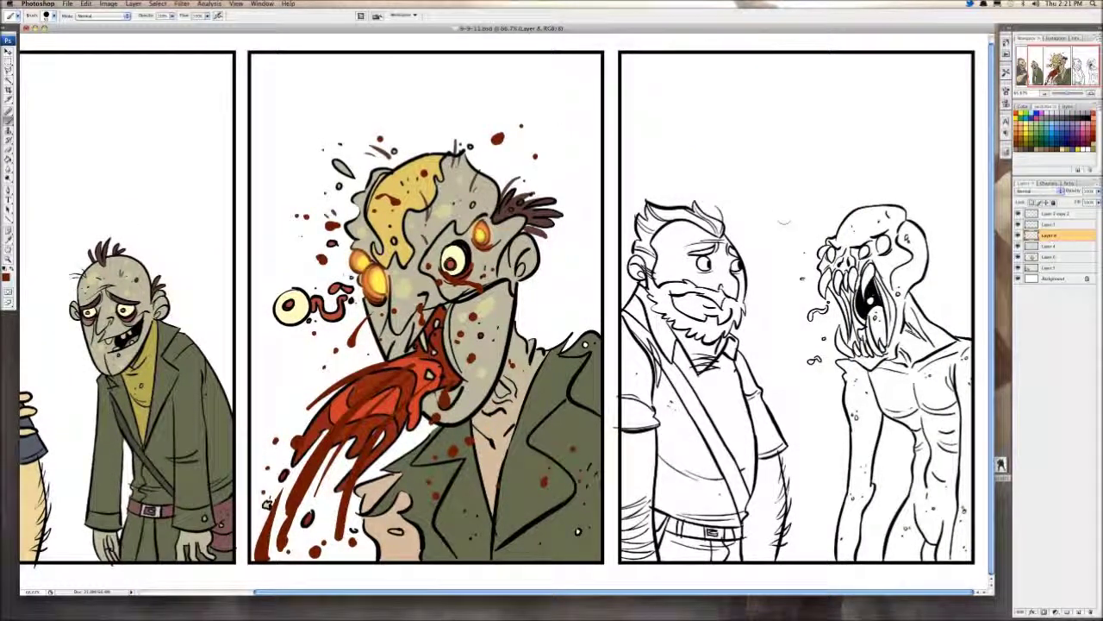
left_click(1049, 257)
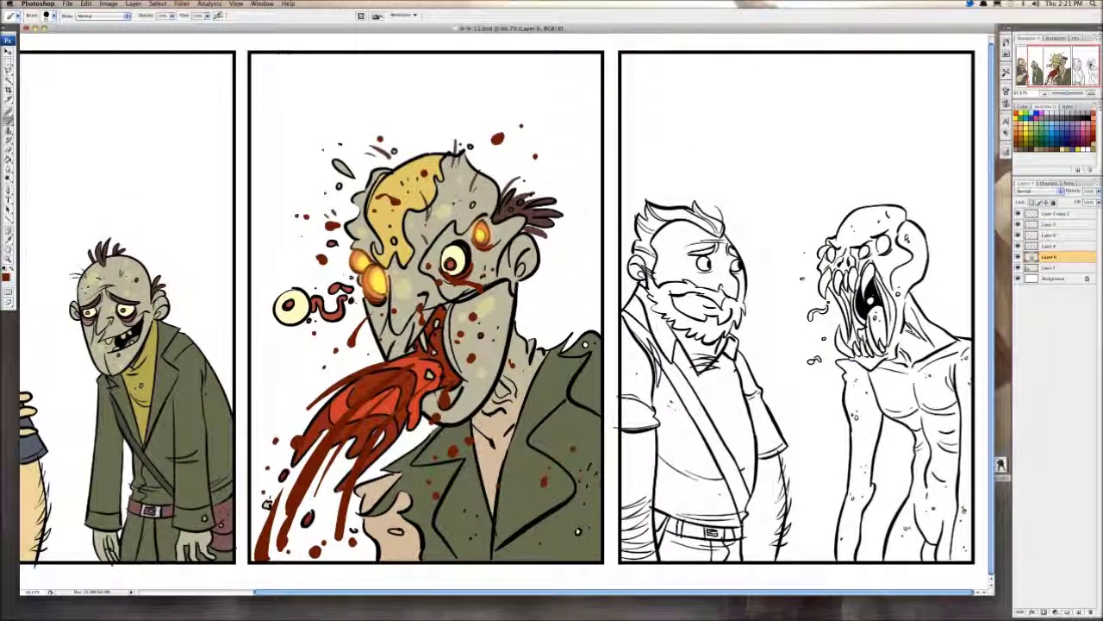
left_click(133, 3)
mouse_move(138, 15)
left_click(246, 17)
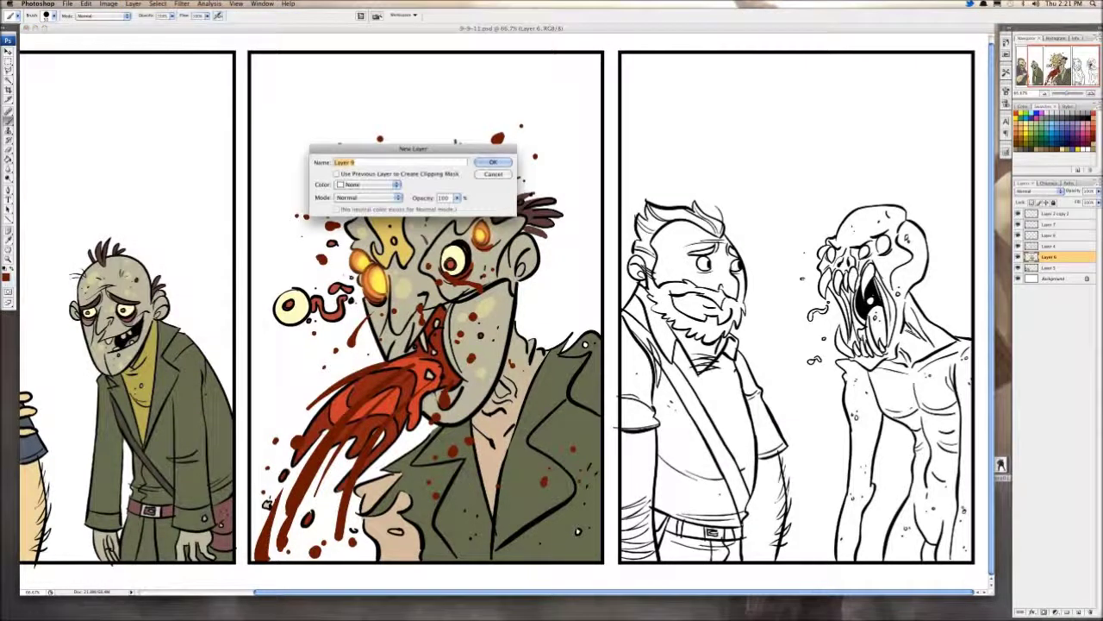
key("Return")
Step: Sample the bearded man's light skin tone from the first panel and ready the Paint Bucket for the third panel
key("i")
scroll(504, 306, "left", 4)
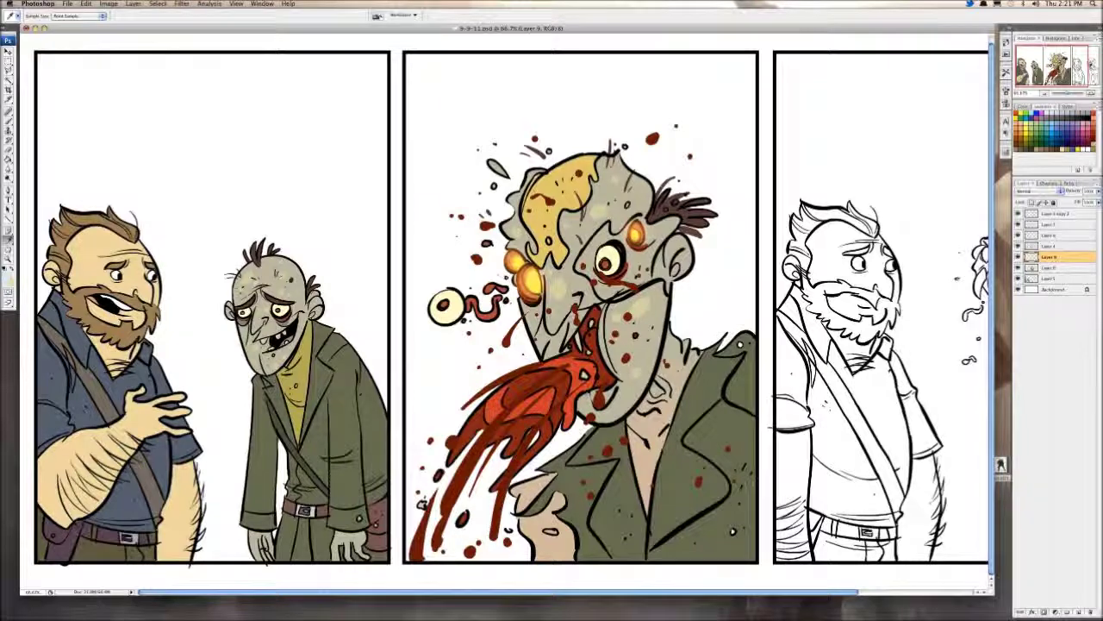
key("g")
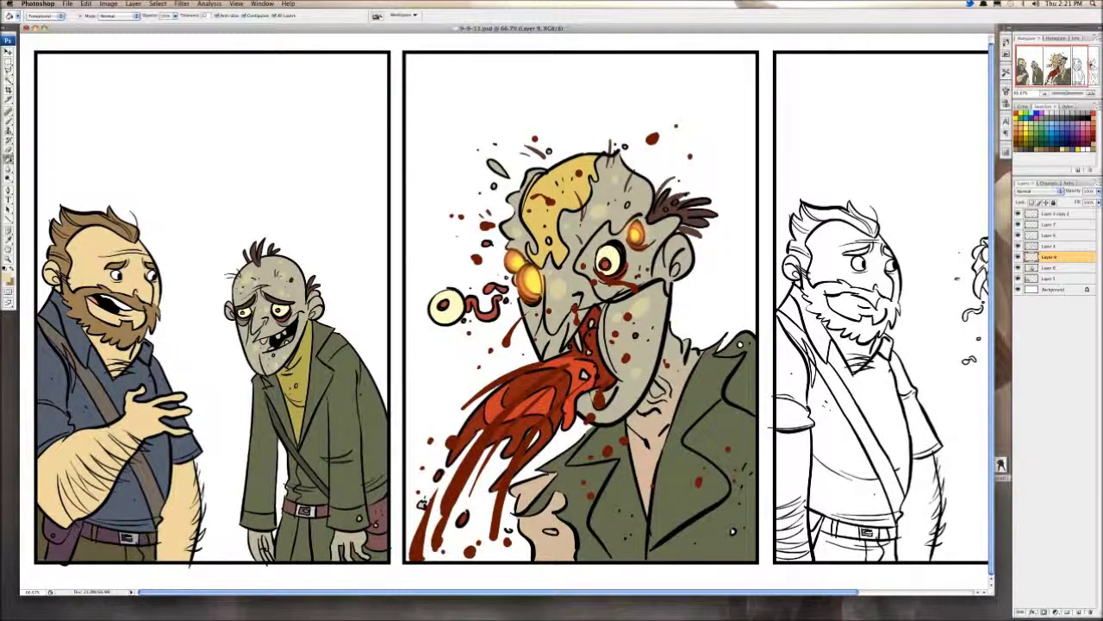
scroll(504, 307, "right", 5)
key("ctrl+plus")
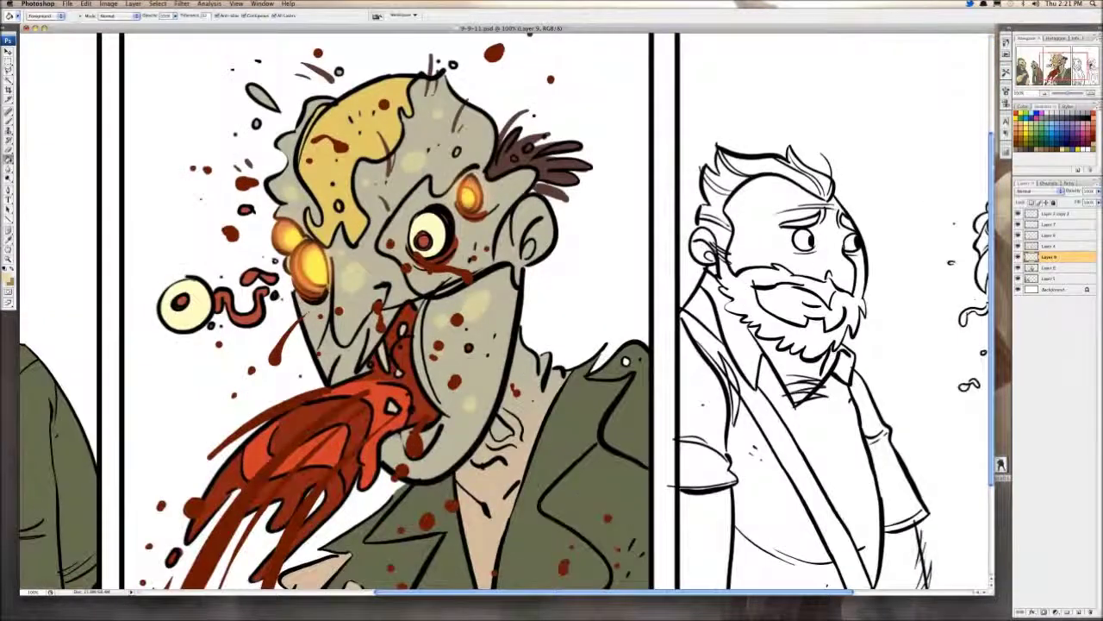
scroll(503, 307, "right", 7)
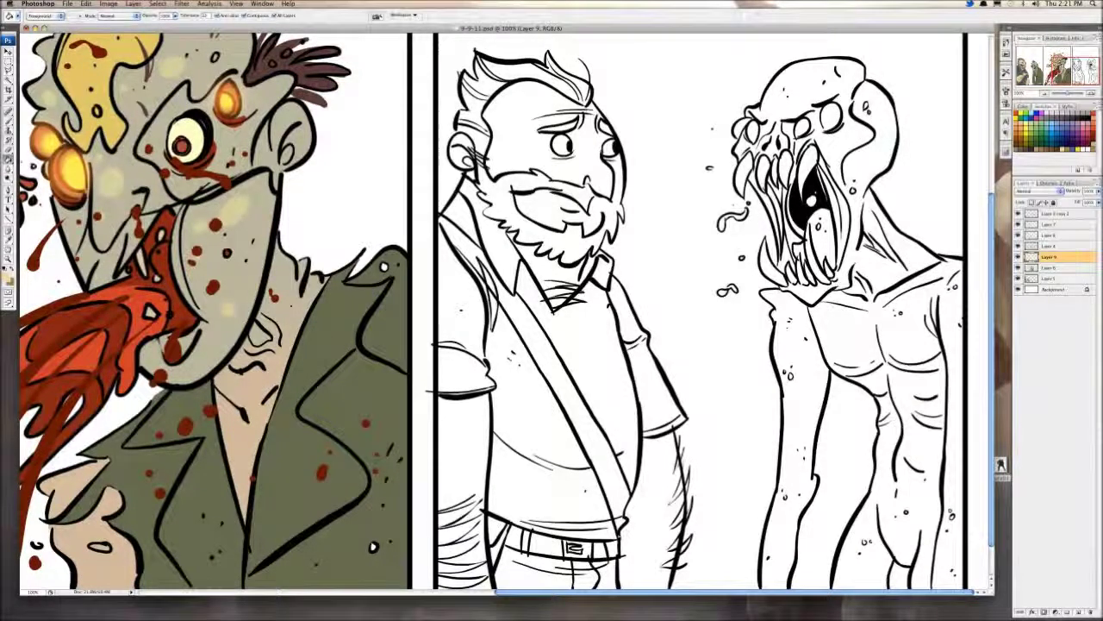
Step: Merge Layer 9, Layer 6 and Layer 5 into a single layer
left_click(1050, 278, "shift")
left_click(133, 4)
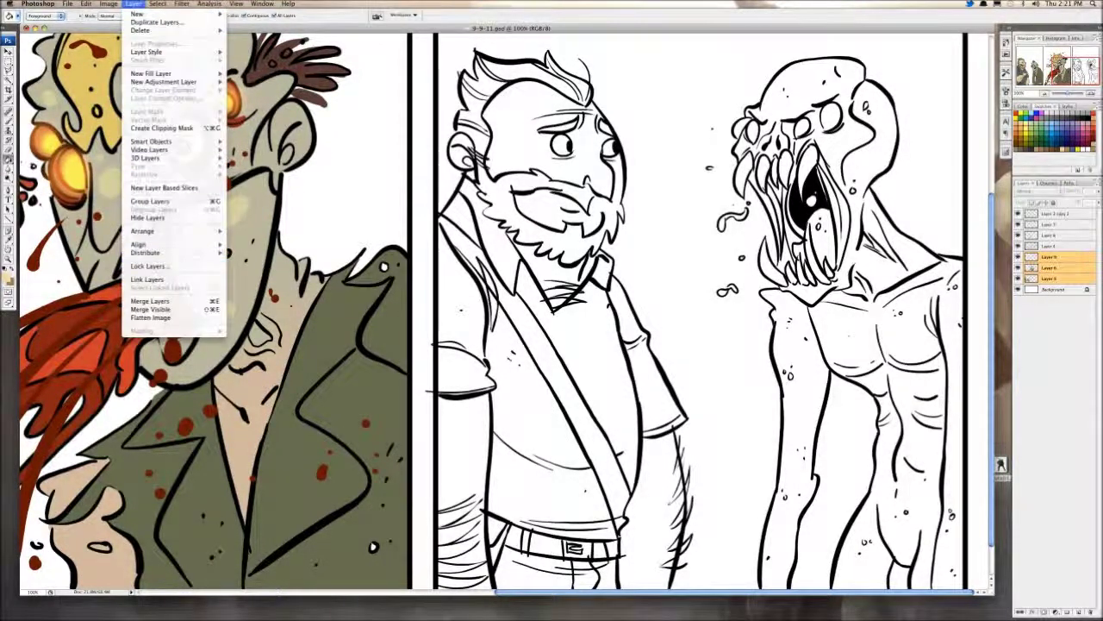
left_click(159, 301)
Step: Fill the bearded man's bare arm below the sleeve in the third panel with the sampled light skin tone
key("ctrl+plus")
key("ctrl+plus")
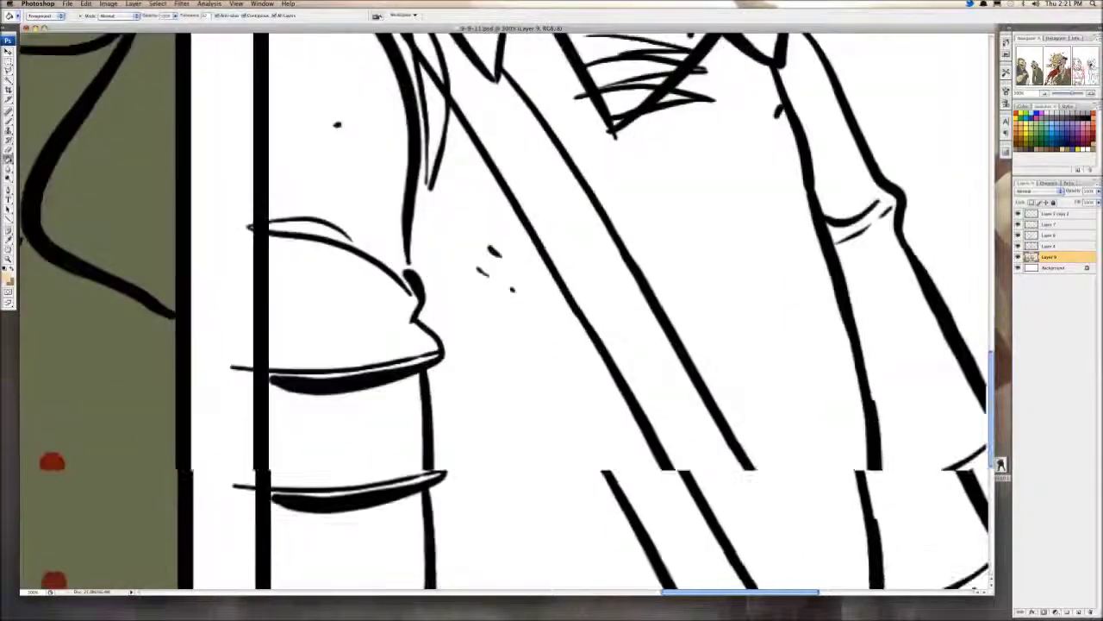
left_click_drag(350, 535, 397, 263)
left_click(393, 267)
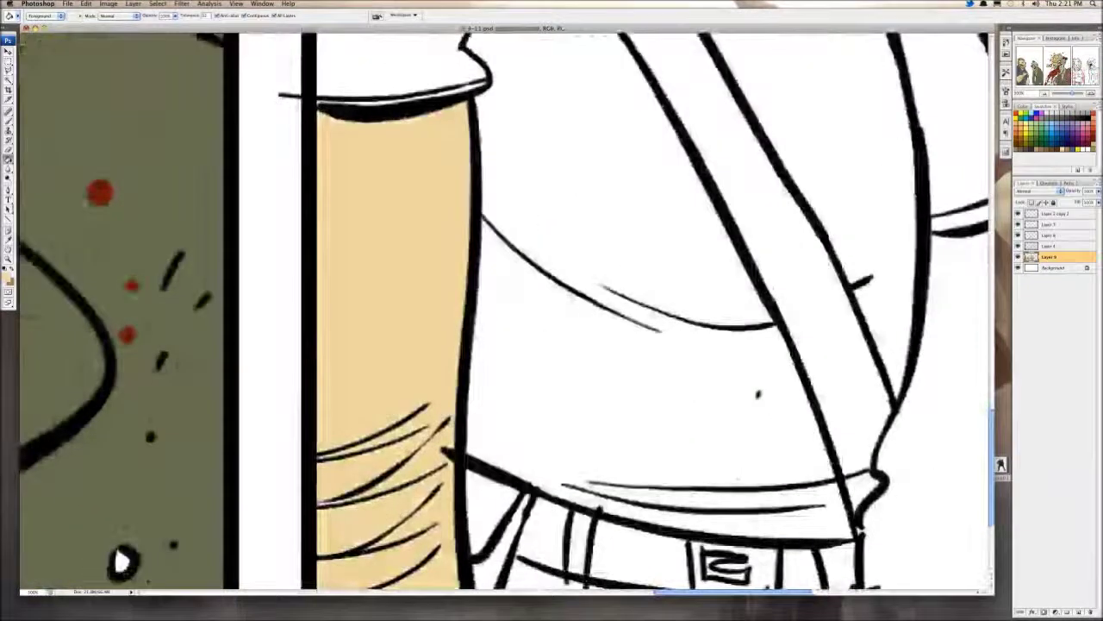
Step: Touch up the skin tone between the first arm's hair lines and fill the other bare forearm with the same tone
key("b")
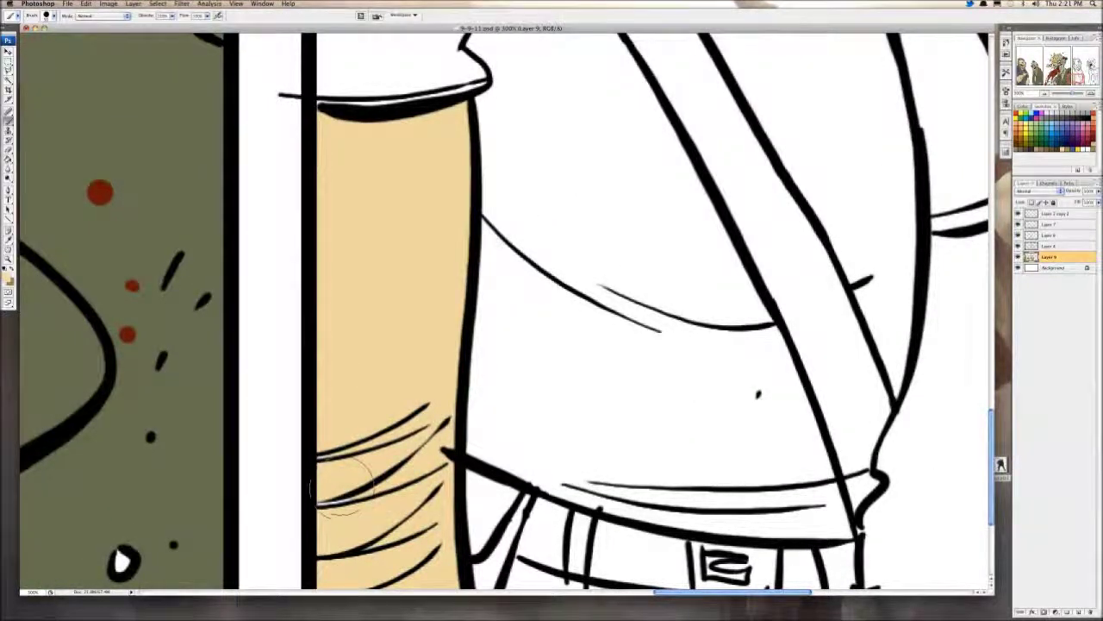
right_click(104, 92)
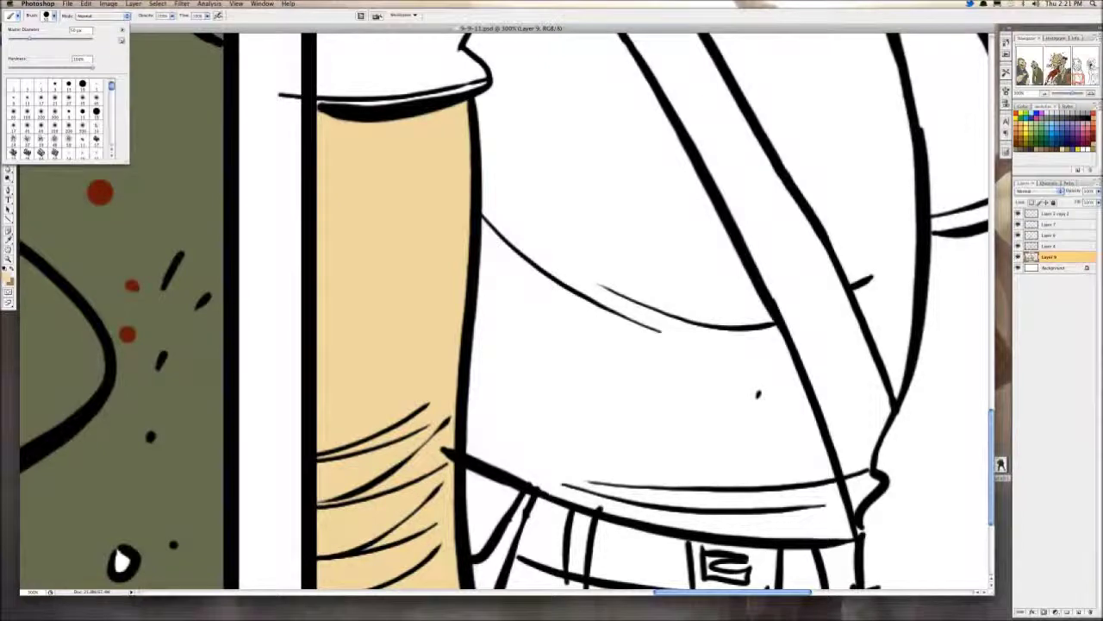
key("Return")
key("g")
left_click_drag(782, 410, 390, 322)
left_click(560, 396)
left_click_drag(560, 396, 548, 263)
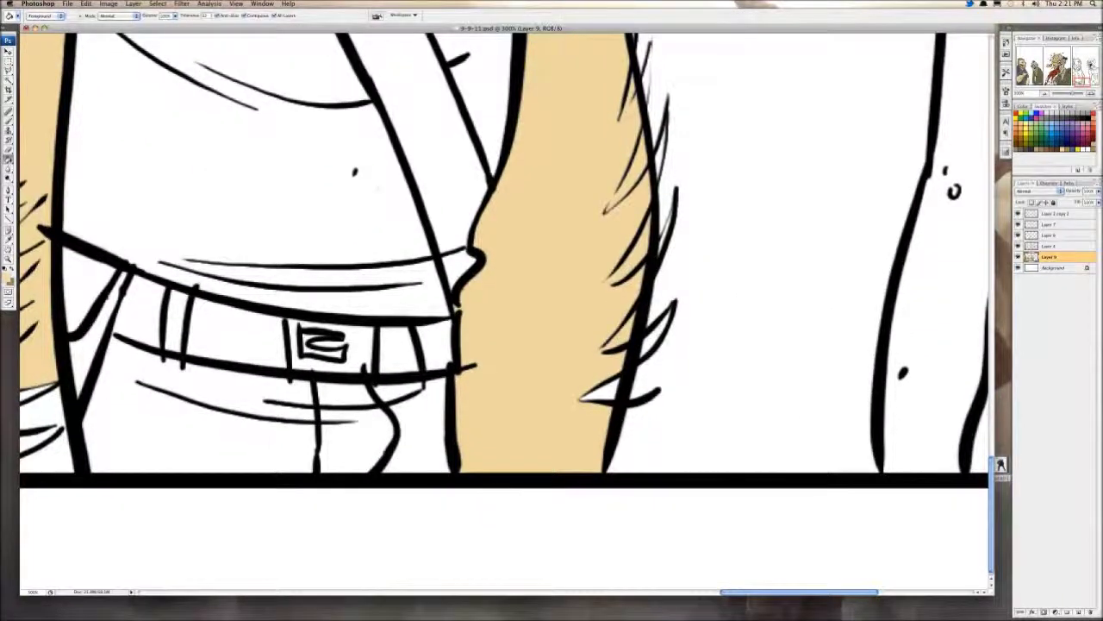
Step: Brush skin tone into the unfilled gaps between the hair lines on the bearded man's forearms
key("b")
left_click_drag(586, 391, 817, 372)
mouse_move(136, 364)
left_mouse_down()
mouse_move(133, 460)
mouse_move(274, 462)
mouse_move(263, 356)
mouse_move(254, 388)
mouse_move(178, 390)
mouse_move(148, 431)
mouse_move(251, 450)
left_mouse_up()
Step: Fill the bearded man's neck in the third panel with skin tone, and undo the fill that covers his face and beard
left_click_drag(668, 215, 582, 530)
left_click_drag(595, 225, 583, 507)
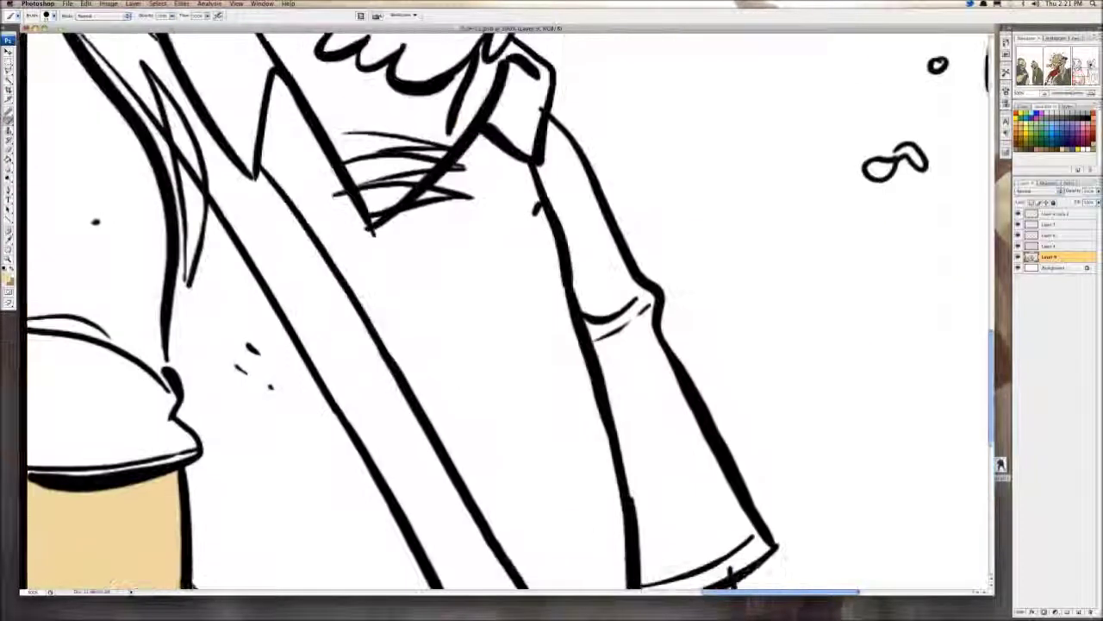
left_click_drag(586, 250, 618, 474)
left_click_drag(603, 276, 612, 429)
left_click_drag(154, 177, 168, 198)
mouse_move(313, 377)
left_mouse_down()
mouse_move(254, 264)
mouse_move(221, 254)
mouse_move(298, 350)
mouse_move(362, 457)
mouse_move(288, 340)
mouse_move(361, 463)
mouse_move(465, 341)
mouse_move(444, 383)
mouse_move(355, 338)
mouse_move(380, 405)
mouse_move(427, 369)
mouse_move(332, 332)
mouse_move(337, 363)
mouse_move(268, 311)
mouse_move(267, 293)
mouse_move(311, 284)
mouse_move(295, 423)
left_mouse_up()
key("g")
left_click(280, 302)
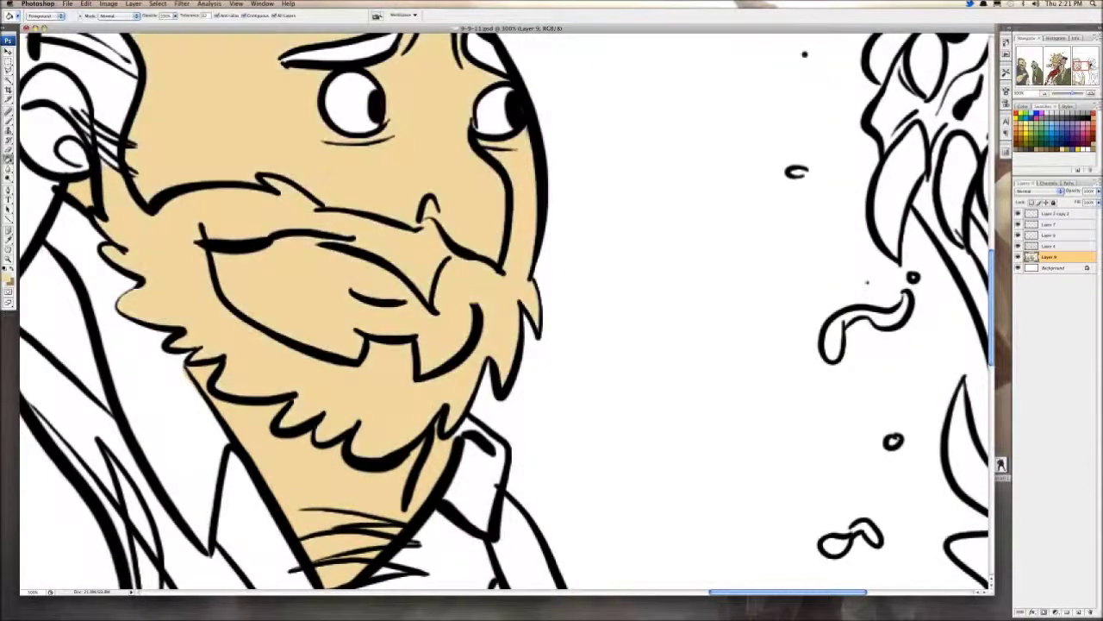
key("ctrl+z")
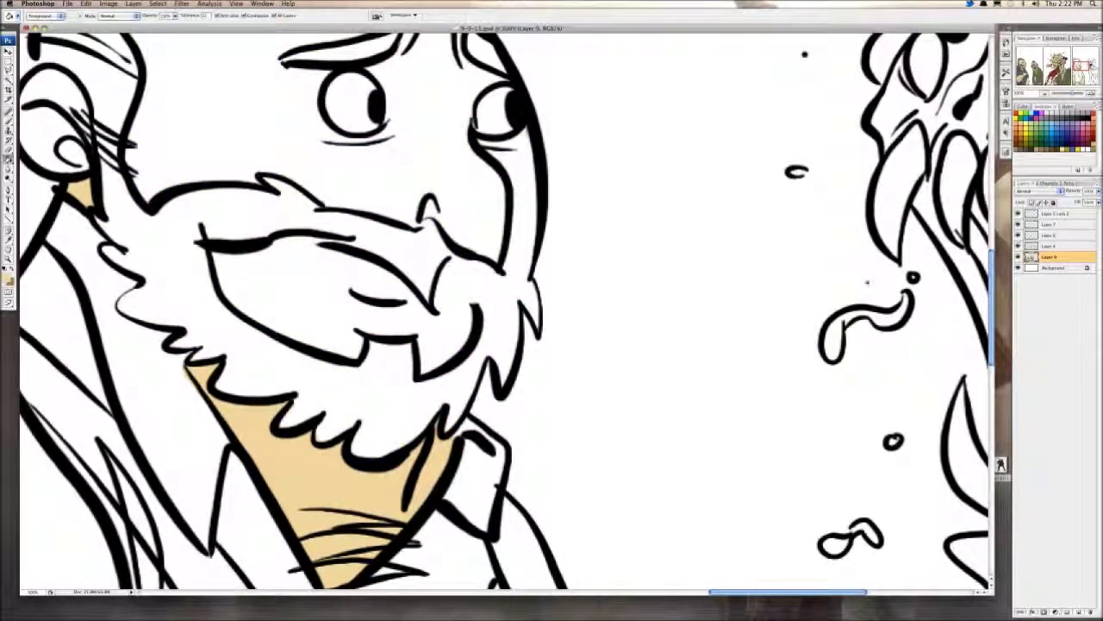
Step: Brush a skin-tone boundary across the open lines beside the mouth, and fill the mouth area and ear with skin tone
key("b")
mouse_move(333, 246)
left_mouse_down()
mouse_move(418, 292)
mouse_move(446, 283)
mouse_move(466, 312)
mouse_move(446, 299)
mouse_move(470, 319)
left_mouse_up()
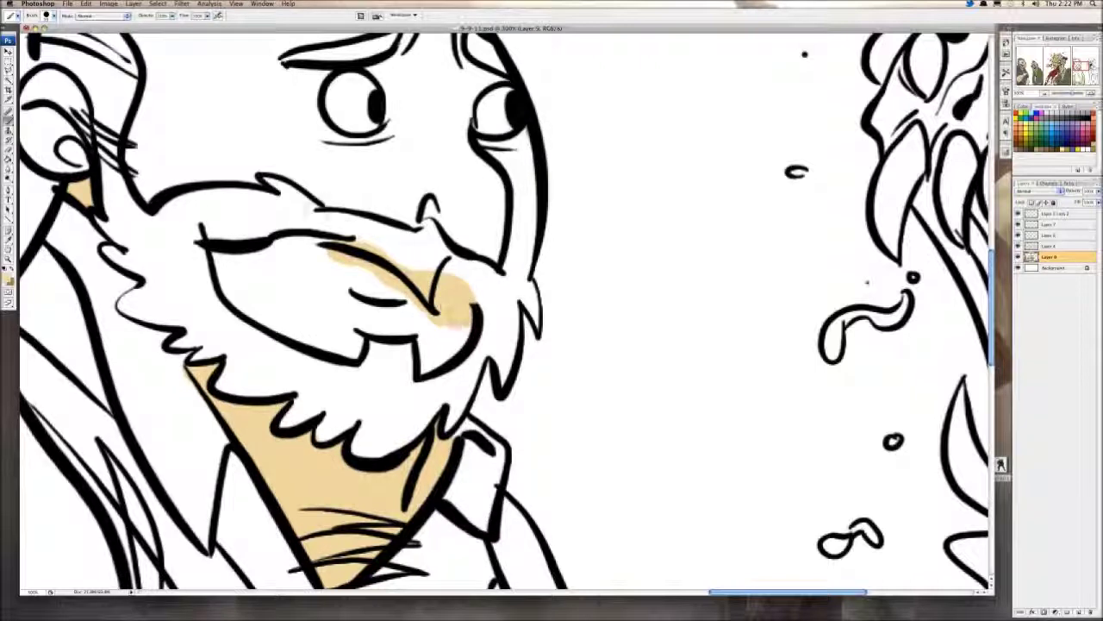
left_click(8, 159)
left_click(297, 289)
left_click_drag(297, 289, 327, 406)
left_click(69, 246)
key("b")
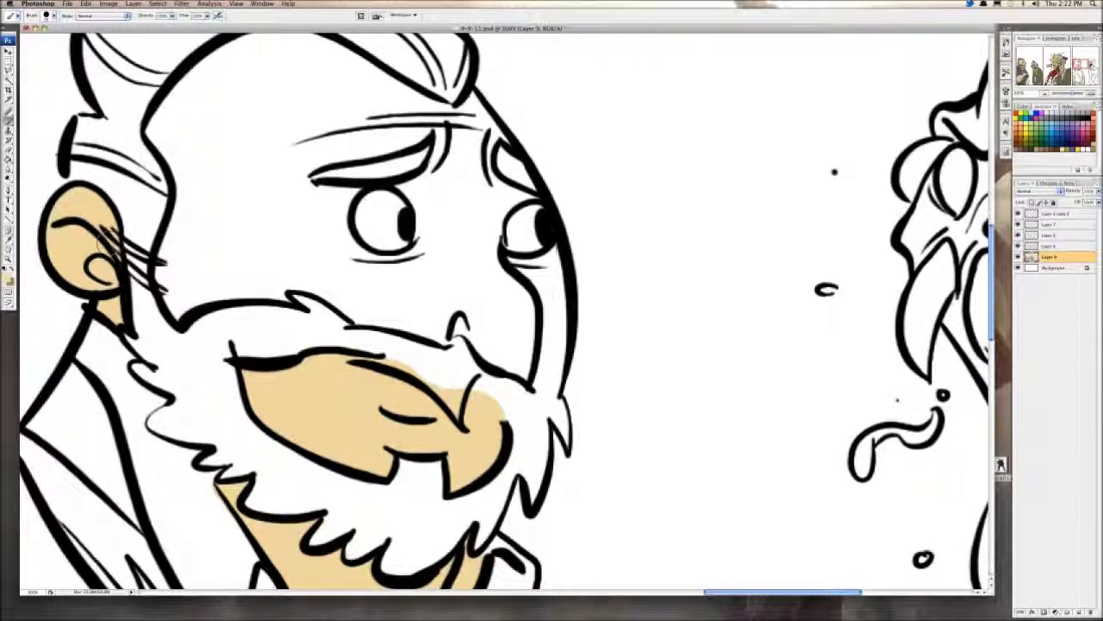
key("g")
left_click(250, 225)
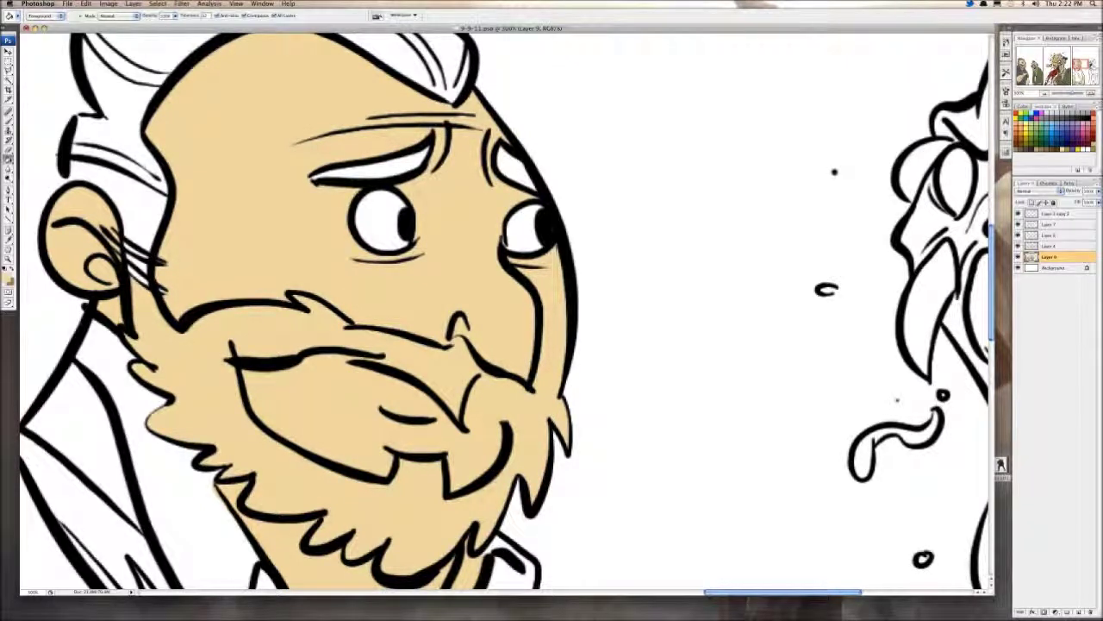
key("b")
key("ctrl+z")
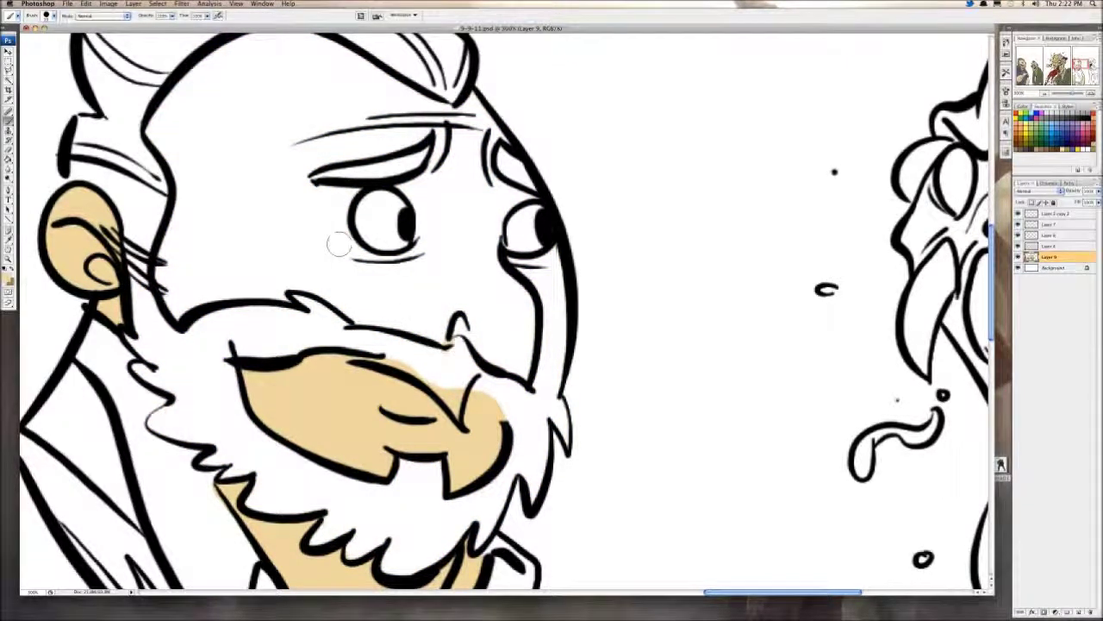
Step: Fill the forehead, cheek and nose with skin tone, then close off and fill the narrow far cheek above the beard
key("g")
left_click(302, 224)
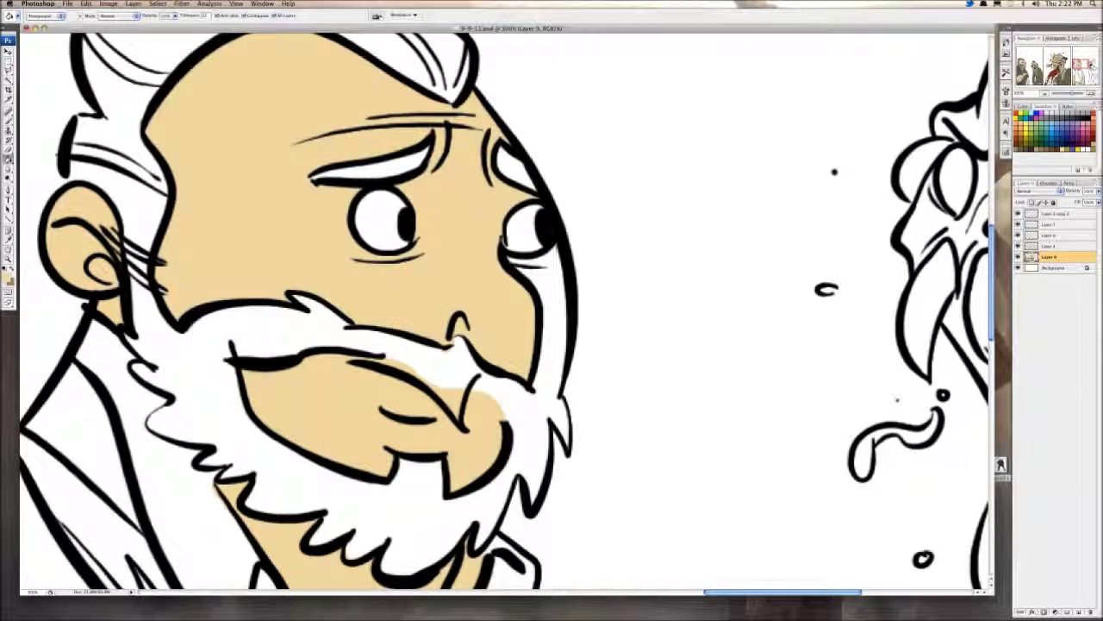
key("b")
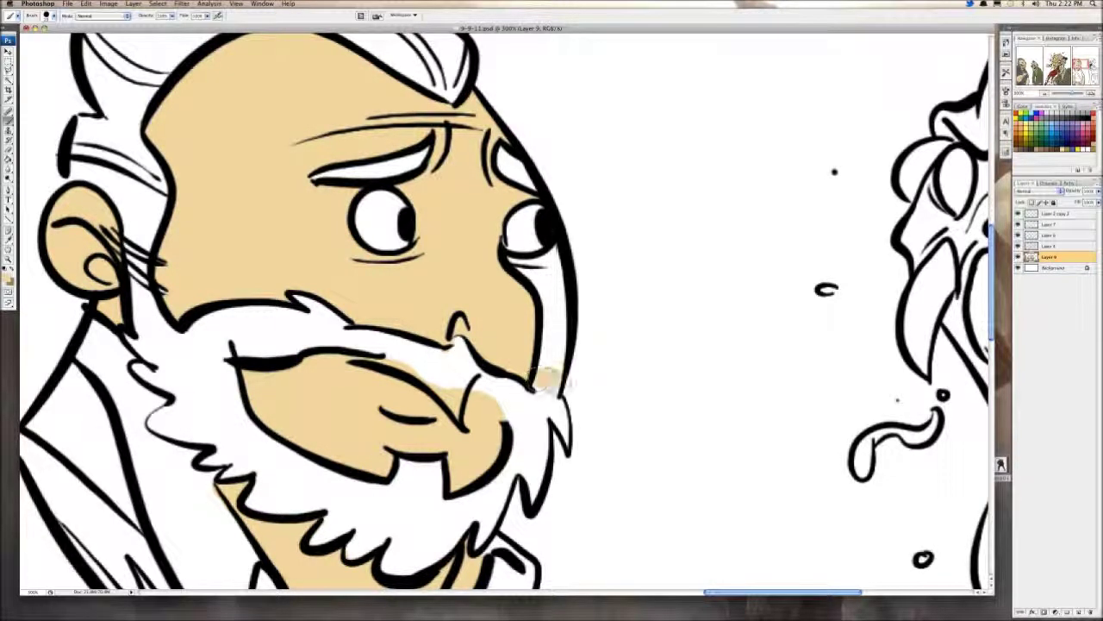
key("g")
left_click(528, 302)
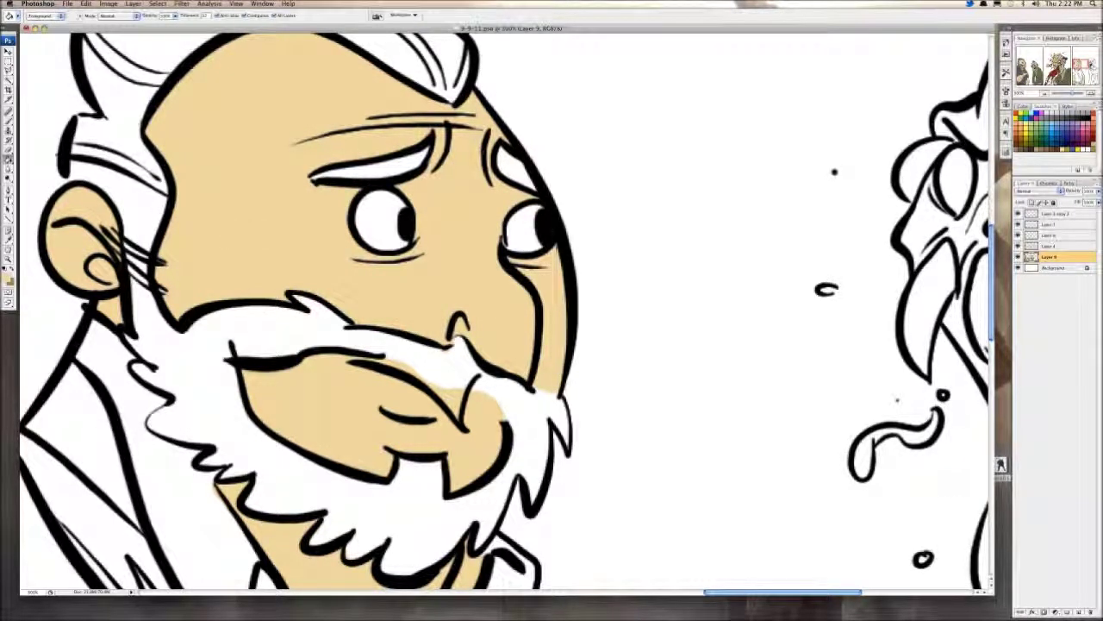
Step: Sample the brown beard colour from the first panel and fill the bearded man's beard and moustache in the third panel
left_click_drag(528, 301, 616, 331)
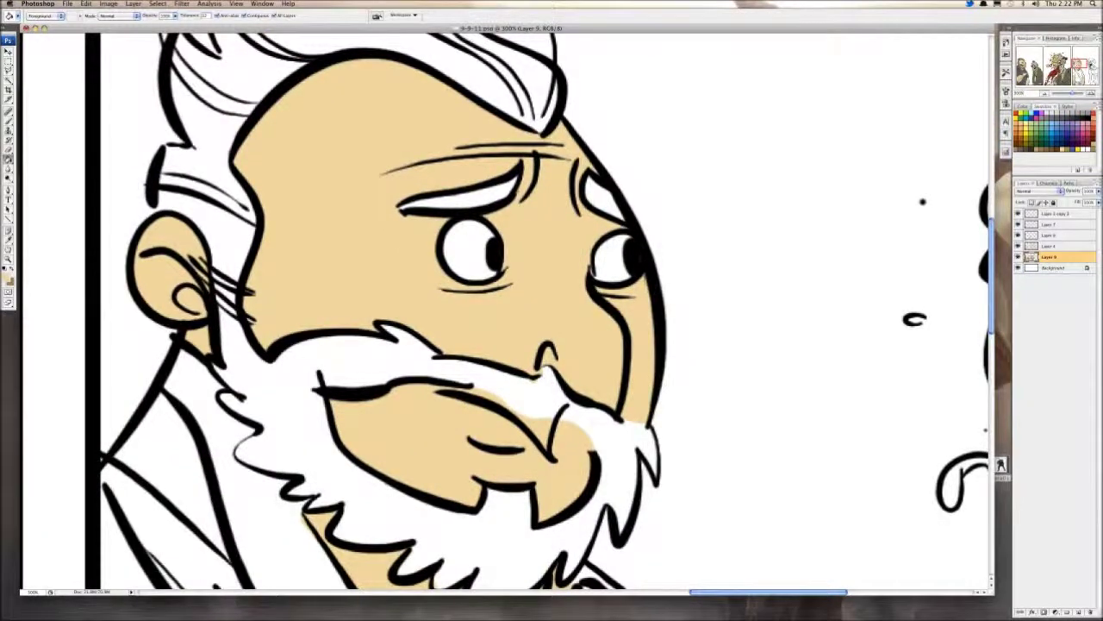
scroll(507, 313, "left", 15)
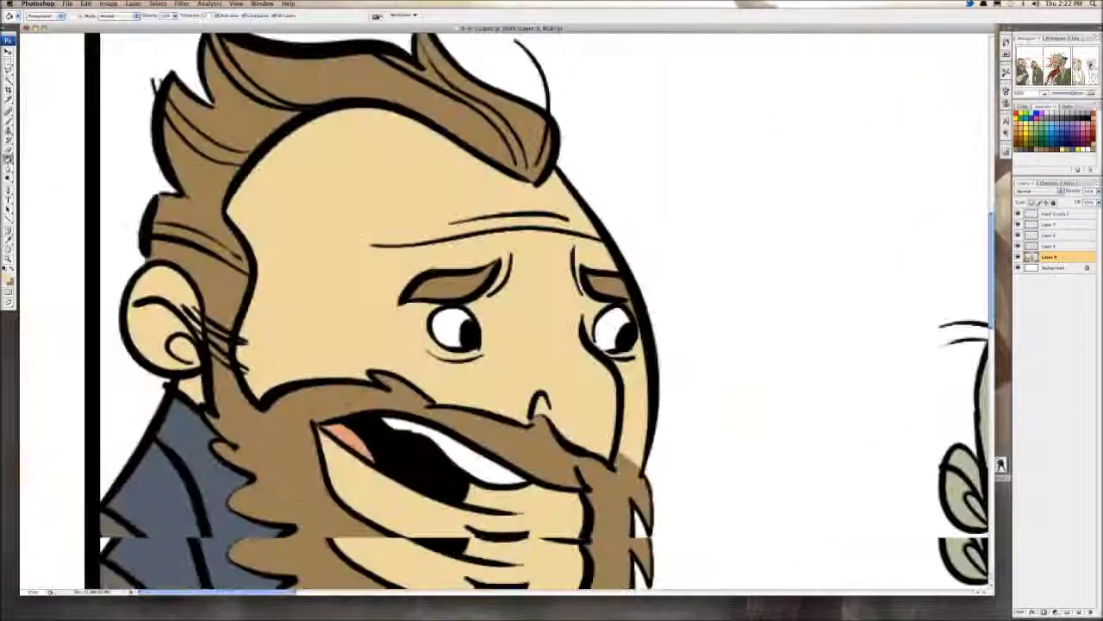
key("i")
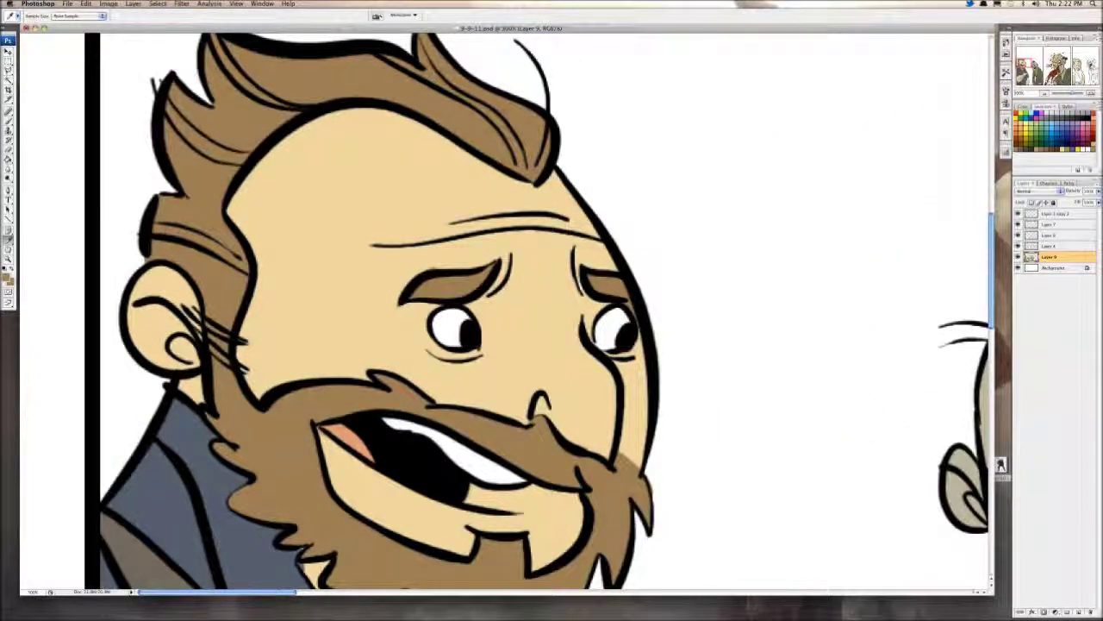
left_click(131, 558)
key("g")
scroll(505, 310, "right", 20)
scroll(505, 310, "down", 4)
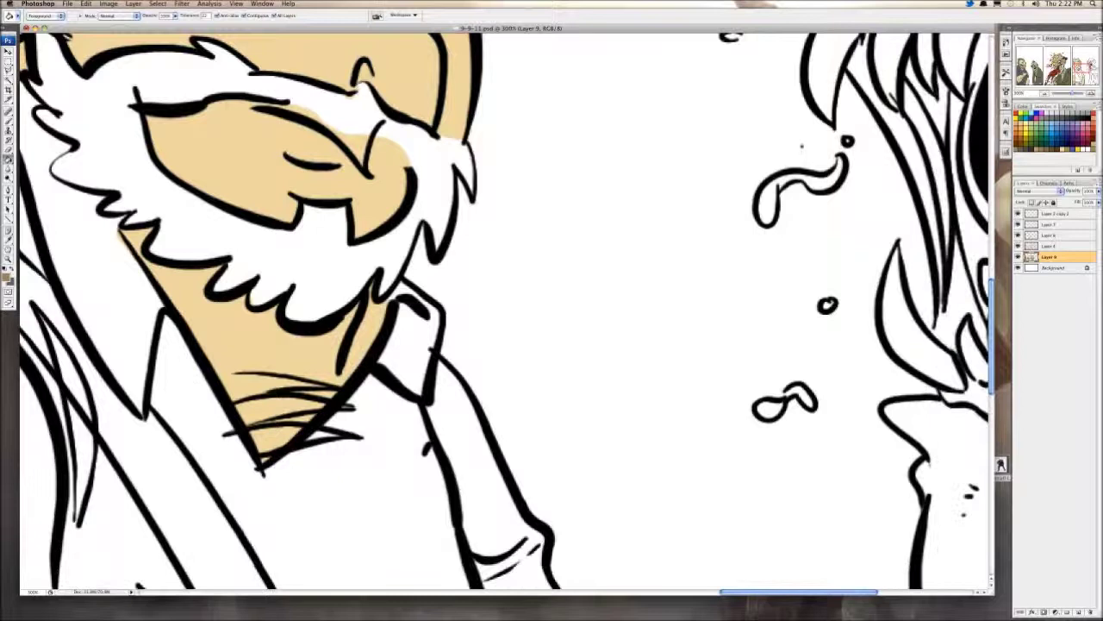
left_click(319, 267)
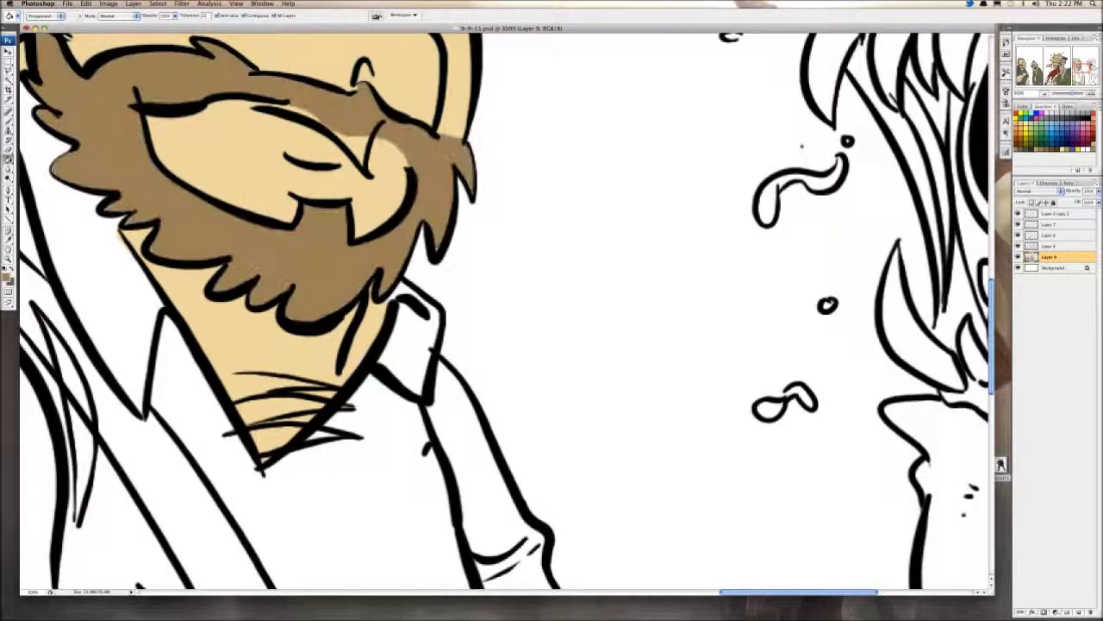
Step: Brush brown over the skin-coloured patch in the moustache and paint both eyebrows brown
left_click_drag(319, 267, 369, 419)
key("b")
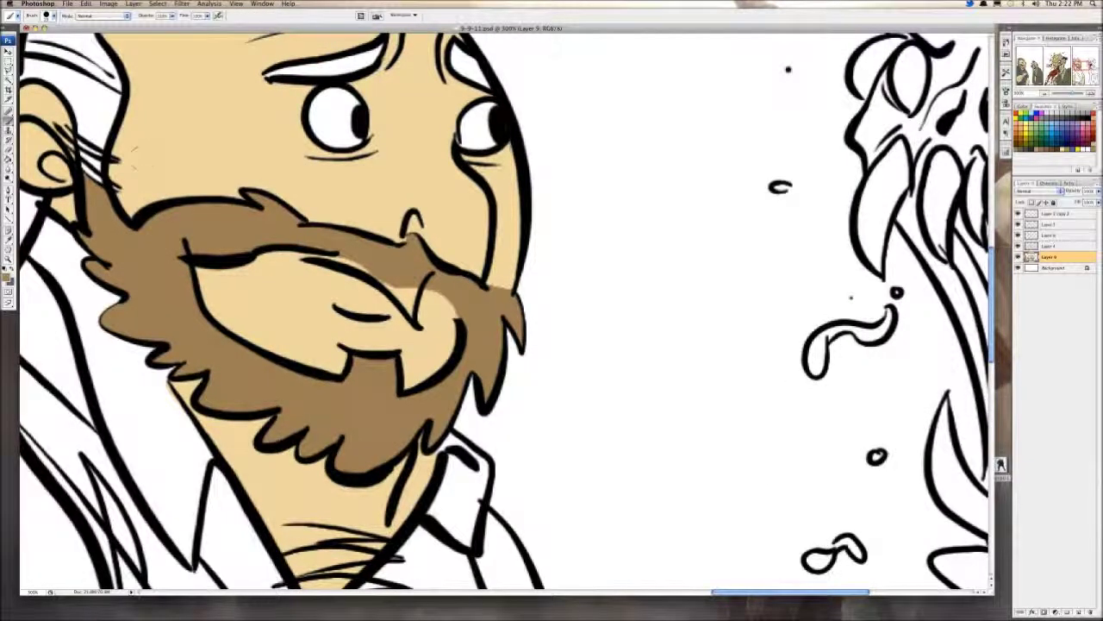
mouse_move(315, 244)
left_mouse_down()
mouse_move(385, 266)
mouse_move(412, 297)
mouse_move(417, 282)
left_mouse_up()
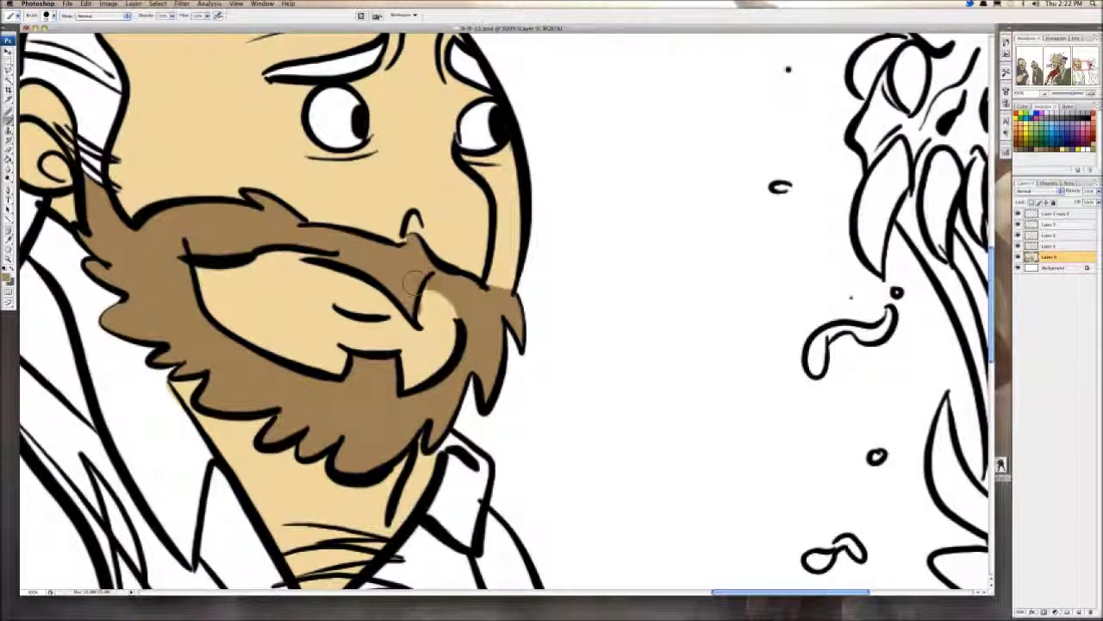
scroll(505, 310, "up", 3)
scroll(505, 311, "left", 3)
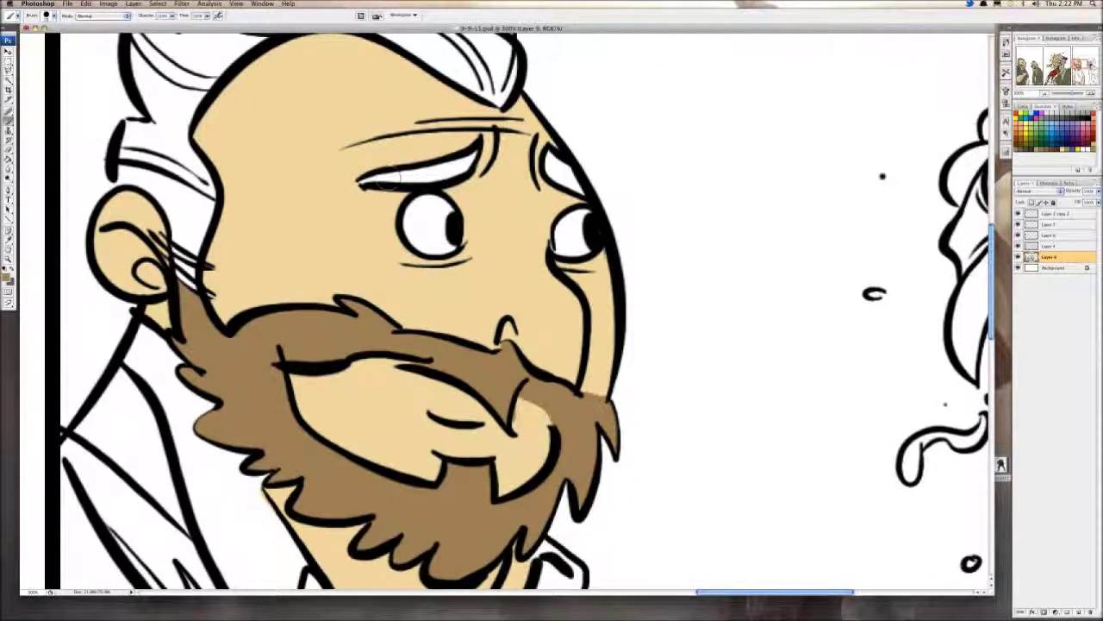
left_click_drag(361, 183, 476, 153)
left_click_drag(543, 153, 595, 209)
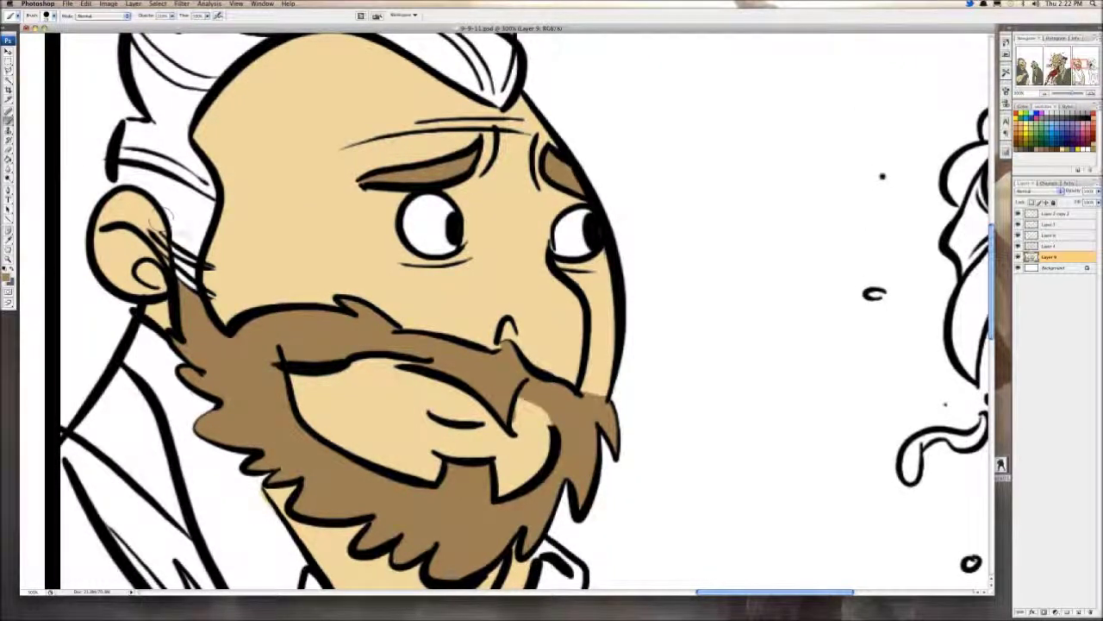
Step: Paint the sideburn brown beside the ear and fill all sections of the man's hair with the same brown
left_click_drag(182, 245, 195, 283)
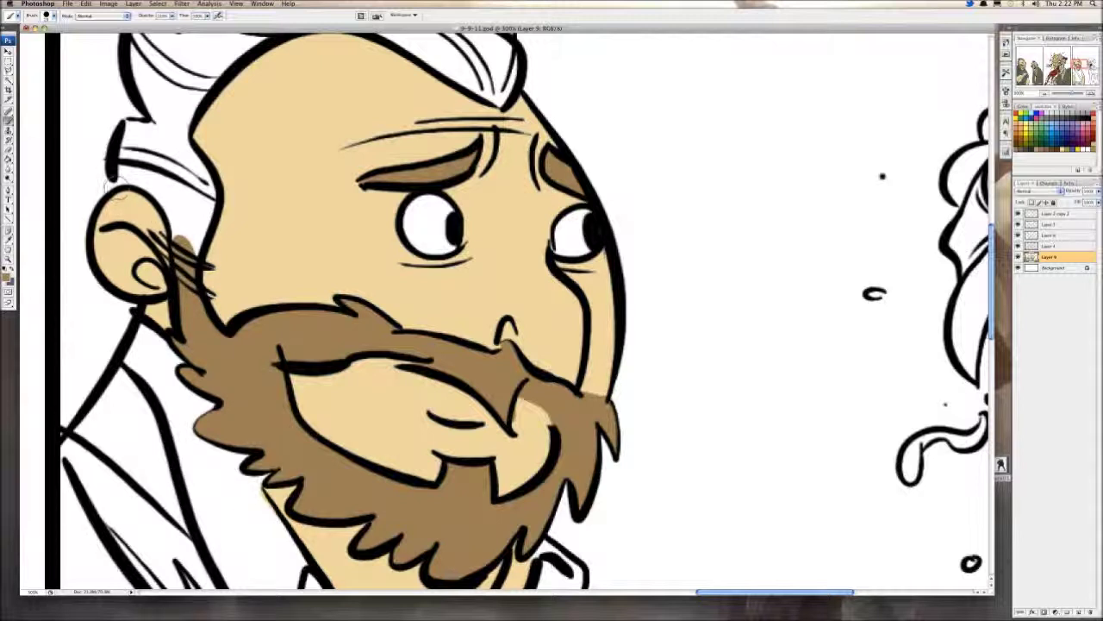
left_click(8, 159)
left_click(186, 211)
left_click(168, 128)
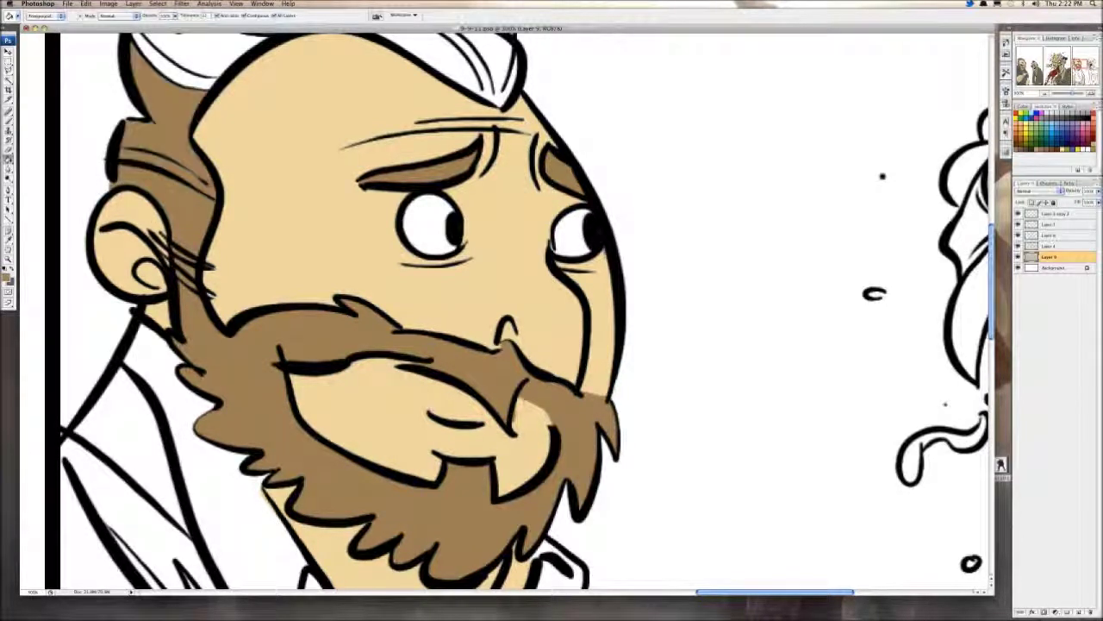
left_click(196, 64)
left_click(166, 68)
left_click_drag(207, 103, 172, 291)
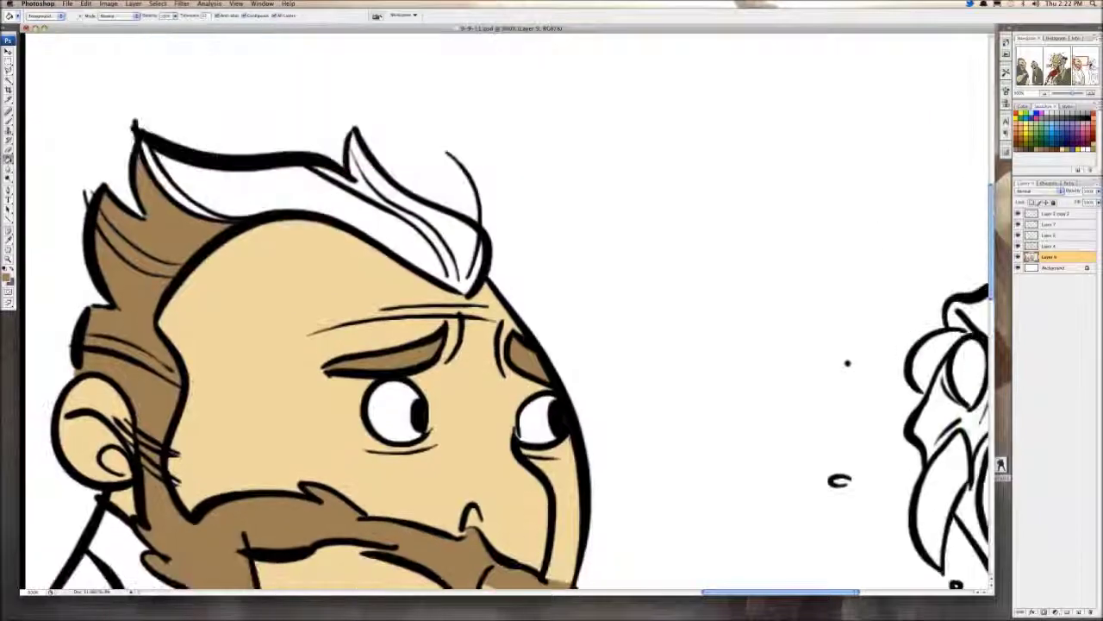
left_click(376, 169)
left_click(177, 181)
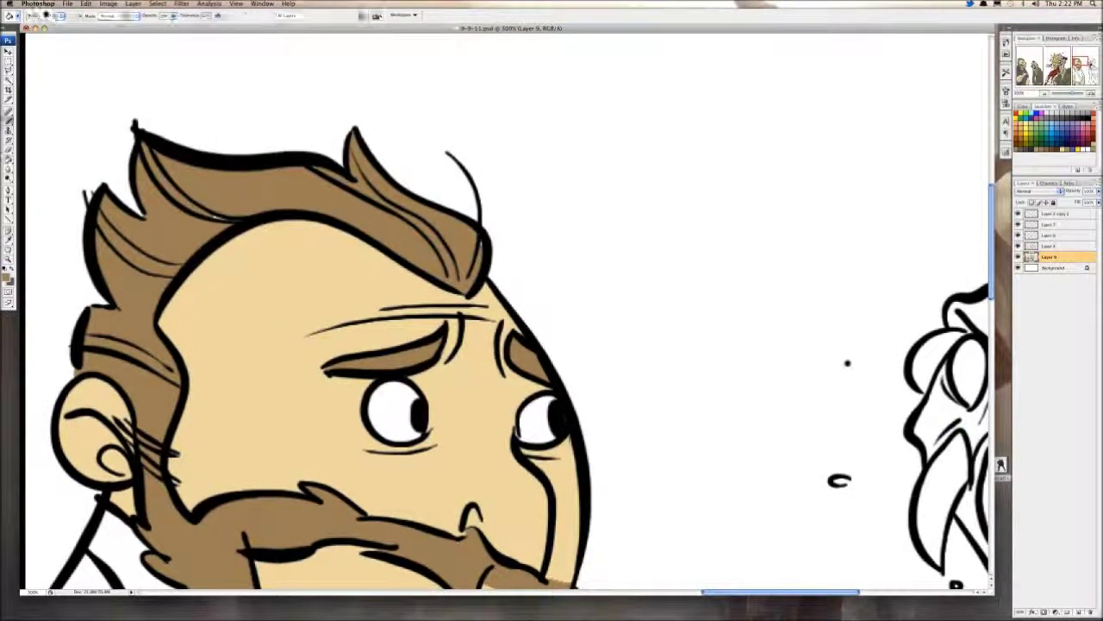
key("b")
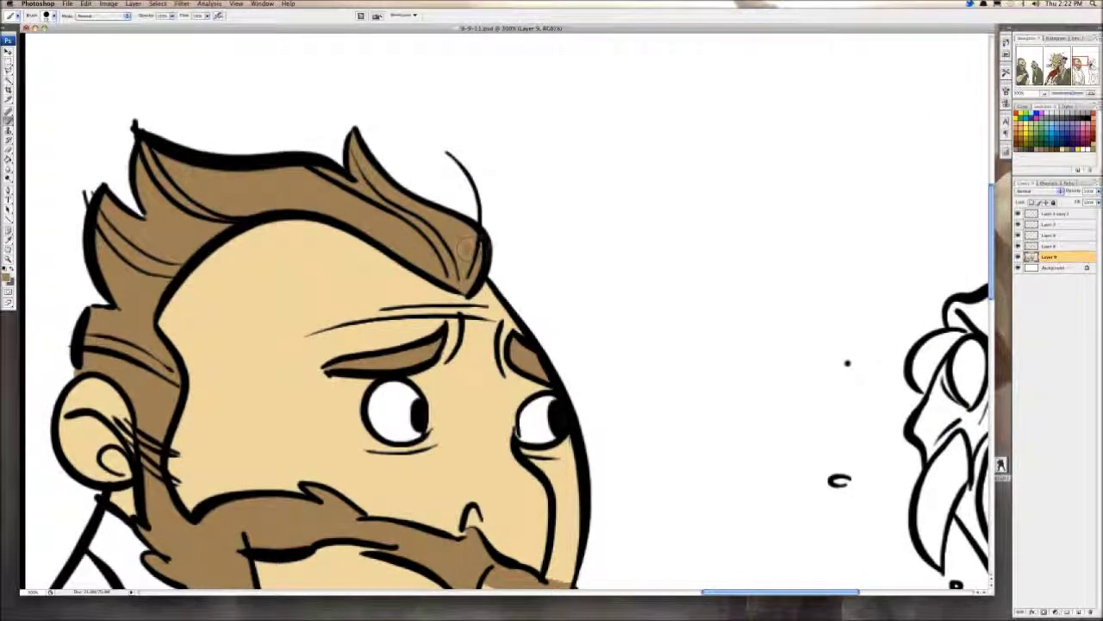
Step: Fill the bearded man's near collar and shirt front in the third panel with slate blue
scroll(414, 232, "down", 4)
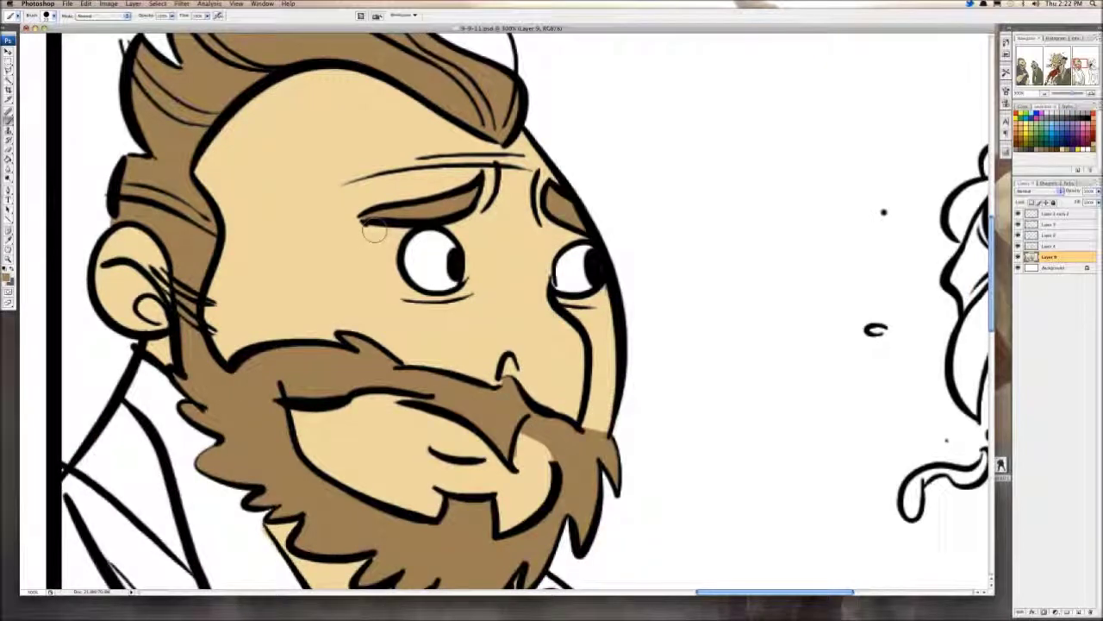
scroll(376, 231, "down", 8)
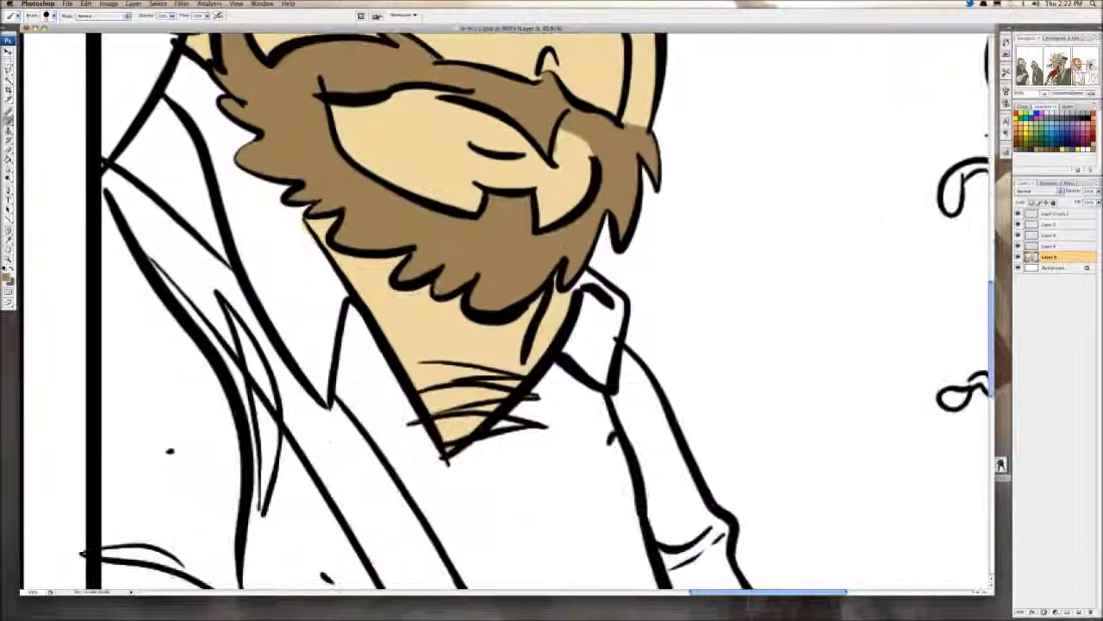
scroll(505, 310, "up", 1)
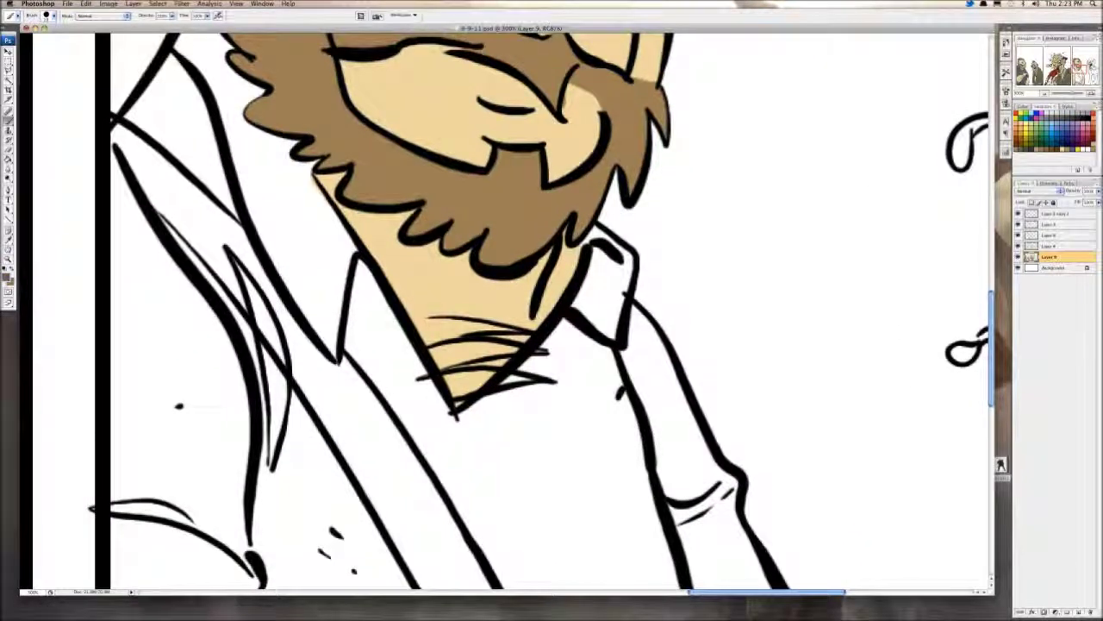
key("g")
left_click(266, 188)
left_click(188, 127)
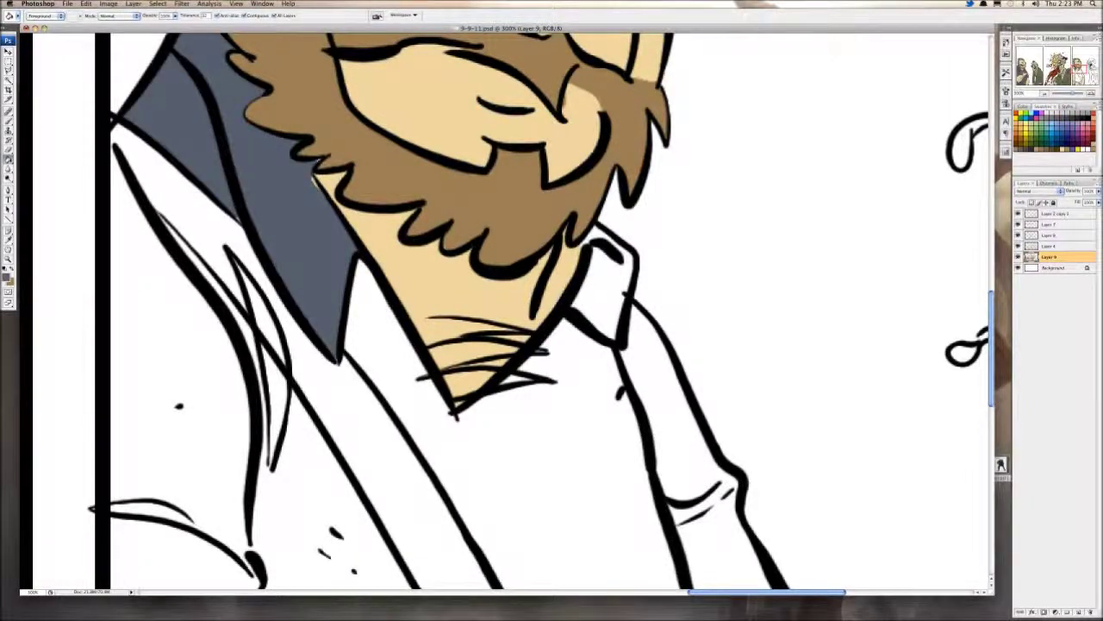
left_click(517, 483)
Step: Brush slate blue onto the far collar and into the small gaps between the chest lines at the neckline
key("b")
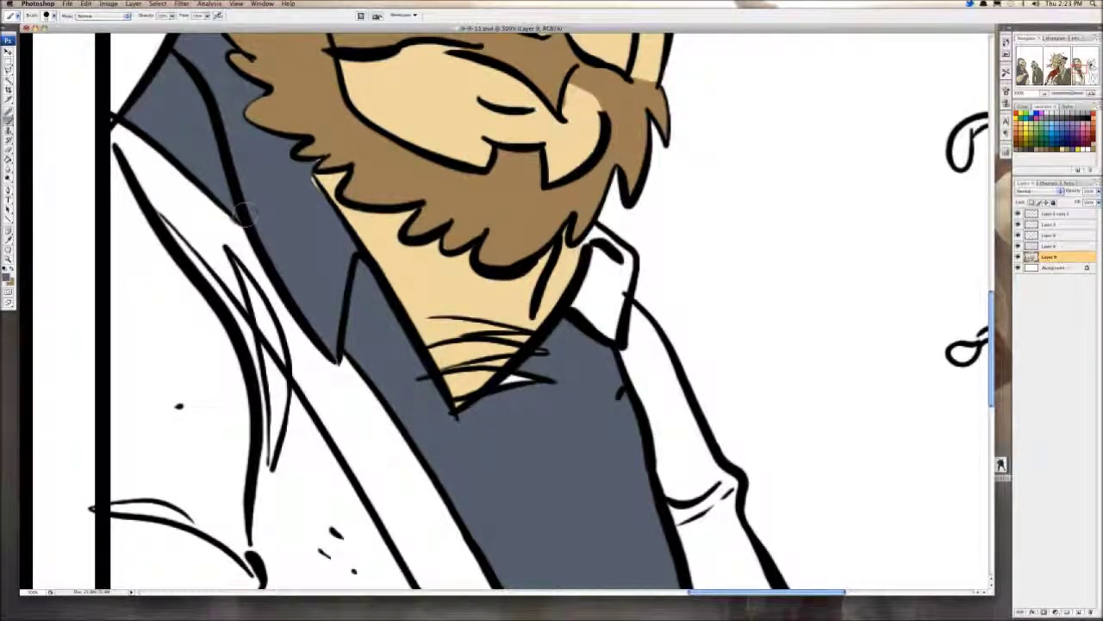
scroll(379, 189, "down", 3)
scroll(379, 189, "right", 5)
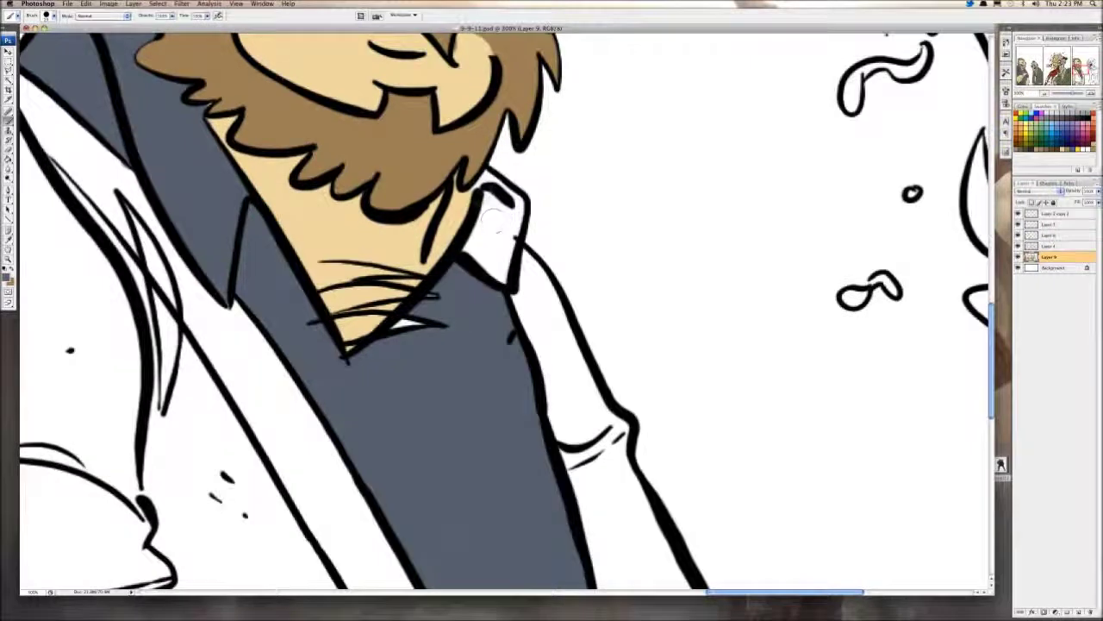
mouse_move(465, 199)
left_mouse_down()
mouse_move(431, 263)
mouse_move(491, 242)
mouse_move(509, 276)
mouse_move(485, 183)
mouse_move(519, 227)
left_mouse_up()
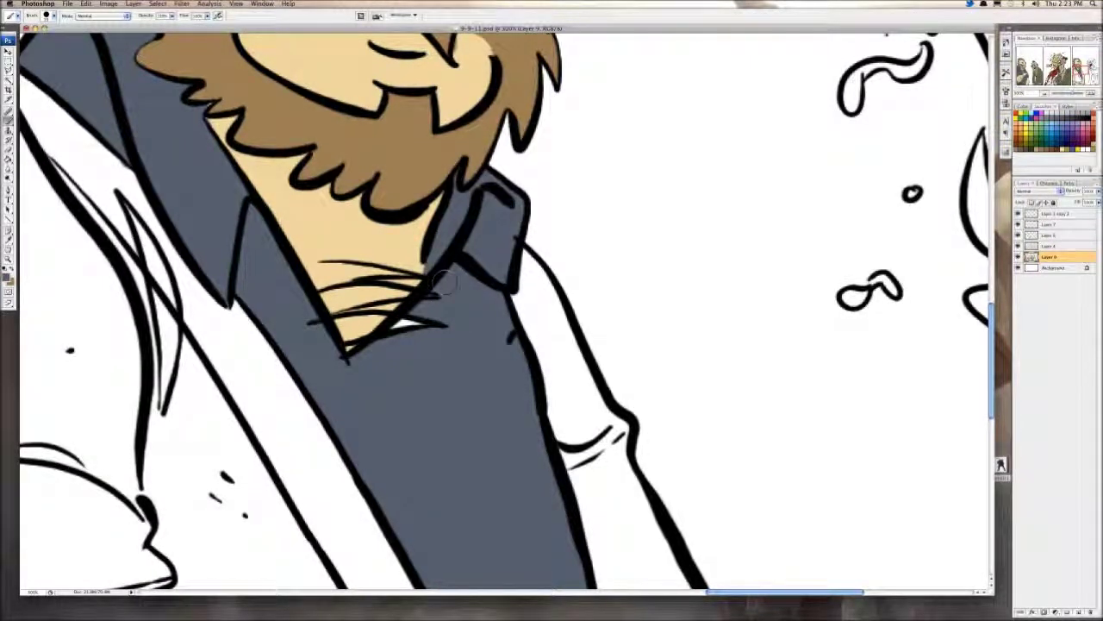
left_click_drag(422, 324, 397, 327)
left_click_drag(442, 282, 538, 93)
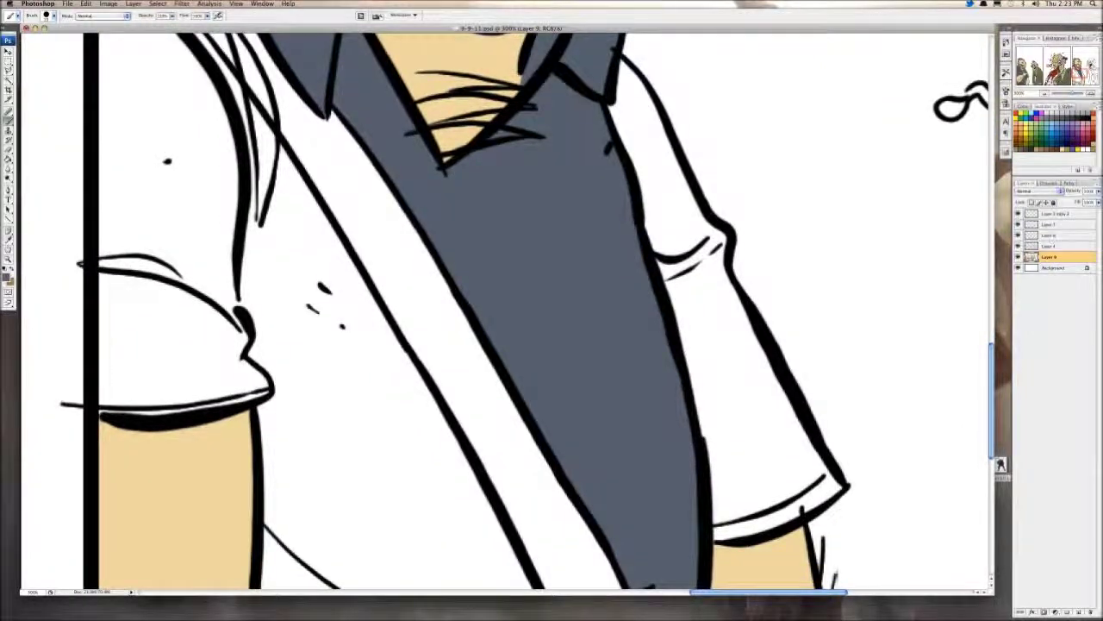
Step: Fill the rest of the bearded man's shirt and both sleeves with slate blue and brush the near cuff's rim to match
key("g")
left_click(323, 371)
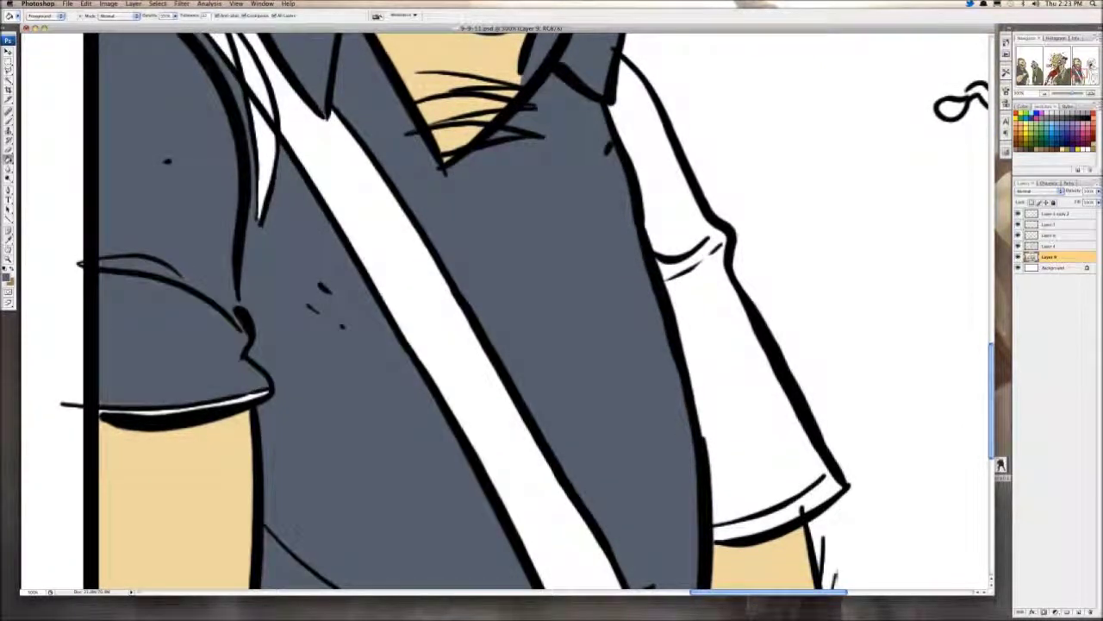
left_click(731, 371)
left_click_drag(689, 388, 708, 238)
key("b")
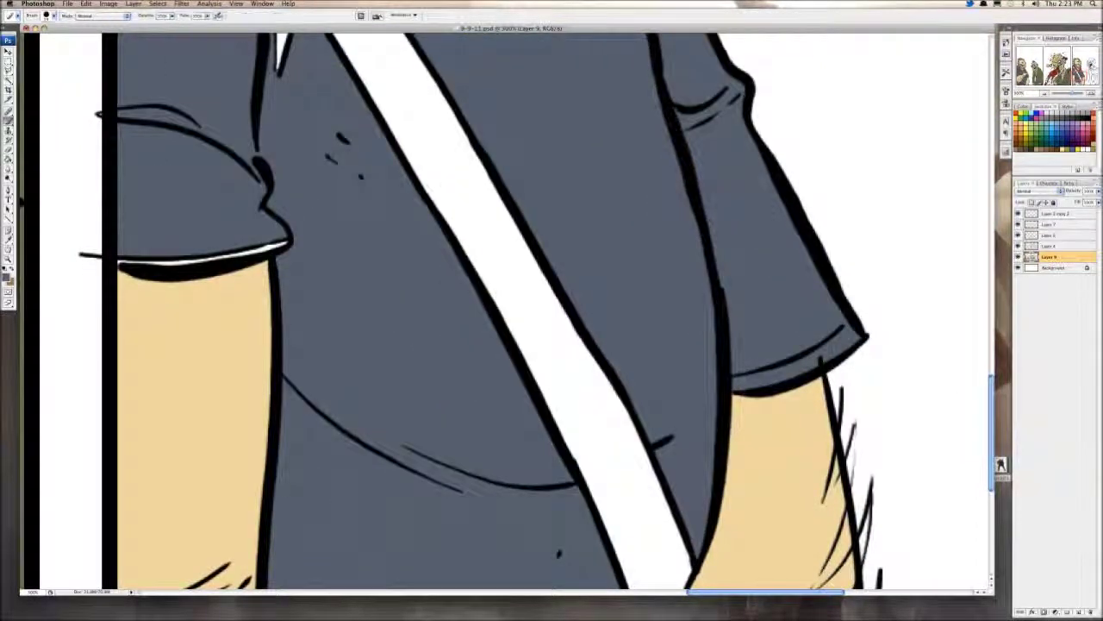
mouse_move(123, 262)
left_mouse_down()
mouse_move(284, 244)
mouse_move(260, 248)
left_mouse_up()
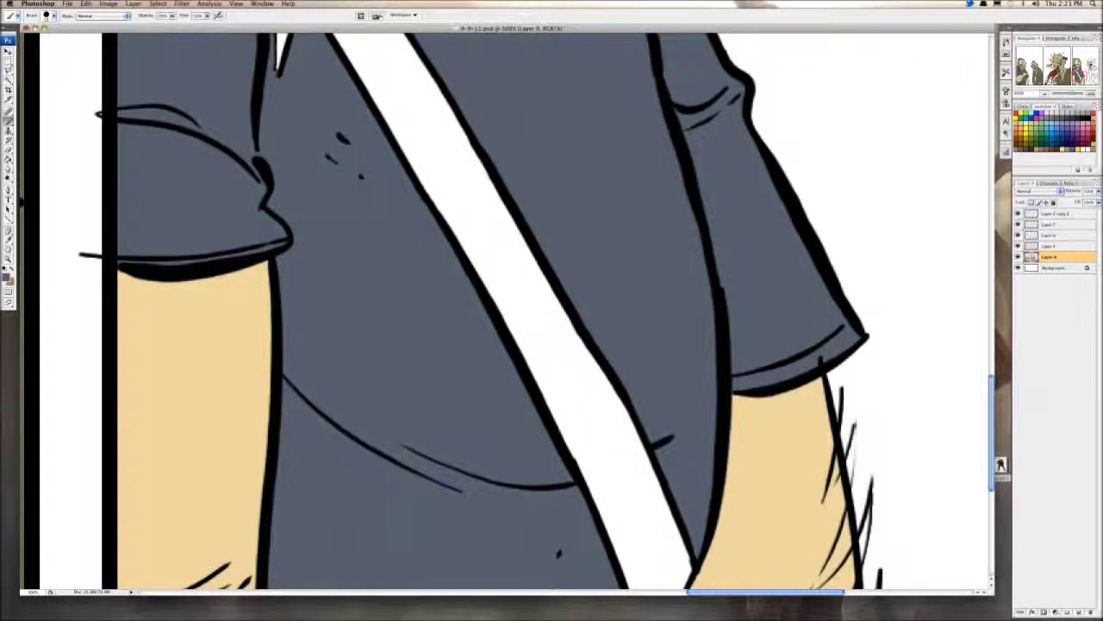
Step: Sample the purple of the first panel's belt and fill the sections beside the third-panel man's near hip with it
mouse_move(810, 583)
left_mouse_down()
mouse_move(699, 311)
mouse_move(705, 229)
left_mouse_up()
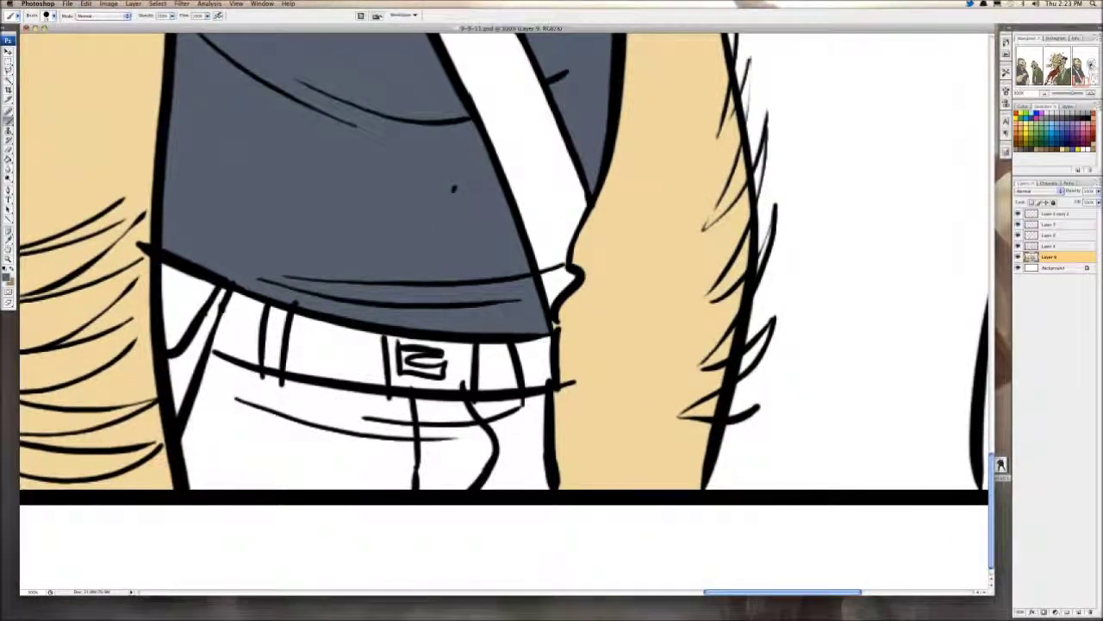
left_click_drag(1079, 77, 1024, 79)
key("i")
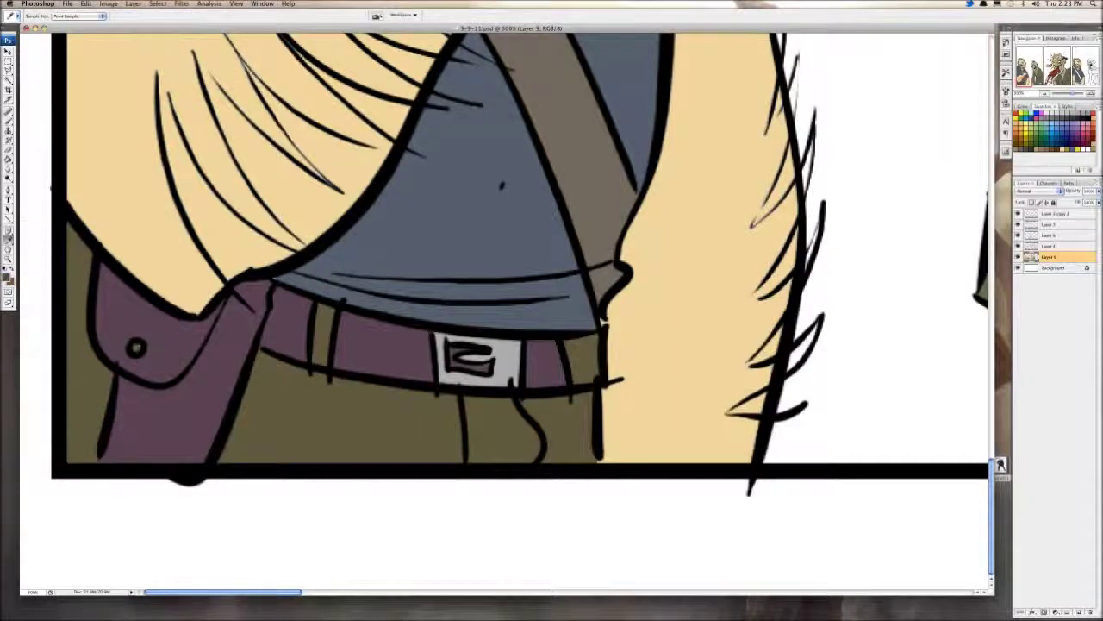
scroll(1000, 466, "right", 15)
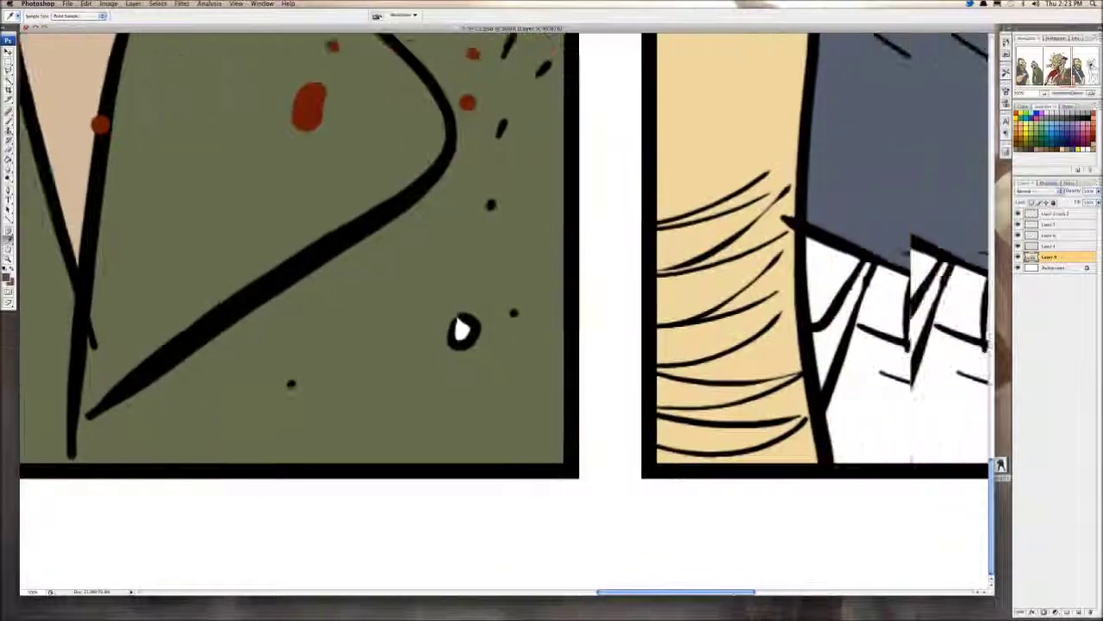
scroll(1000, 467, "right", 3)
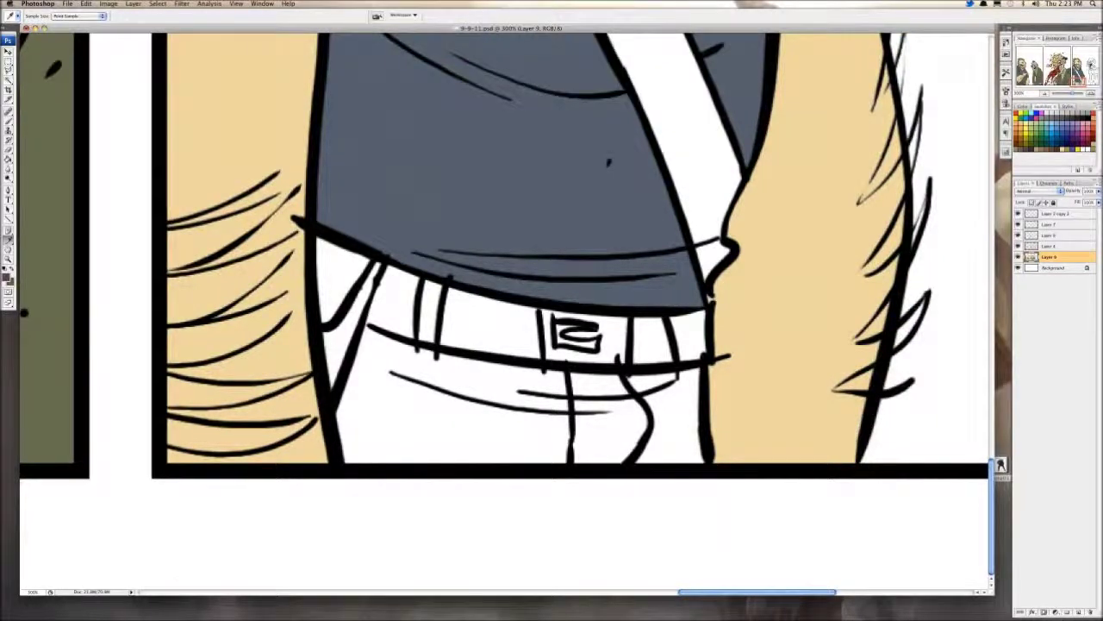
key("g")
left_click(350, 333)
left_click(336, 279)
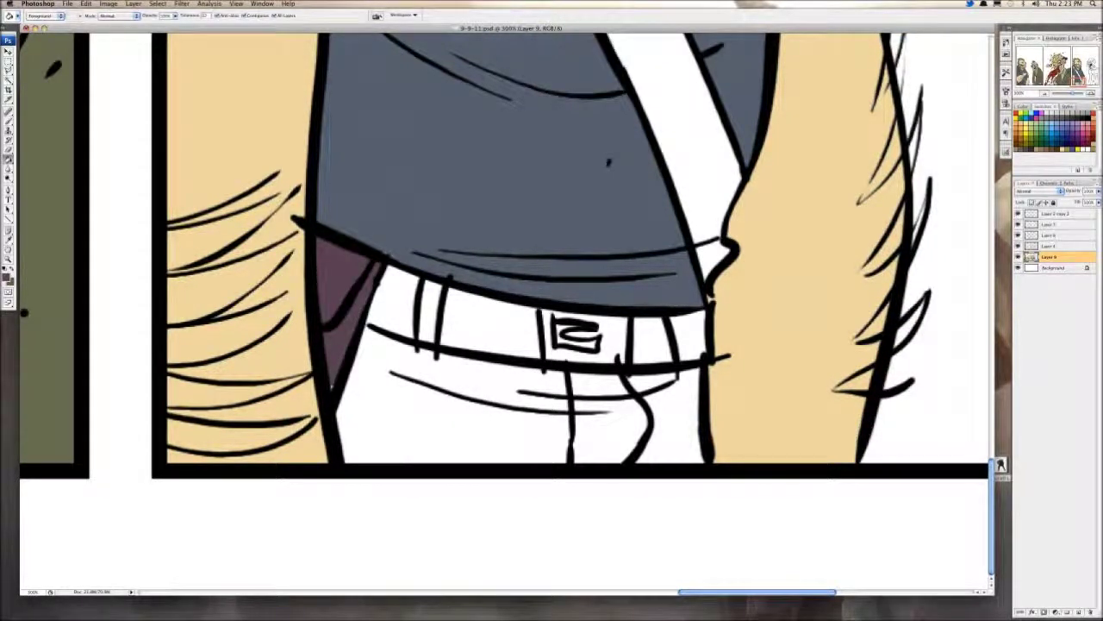
Step: Fill the belt sections on both sides of the buckle with purple and brush the same purple inside the buckle
left_click(395, 298)
left_click(487, 326)
left_click(531, 321)
left_click(537, 347)
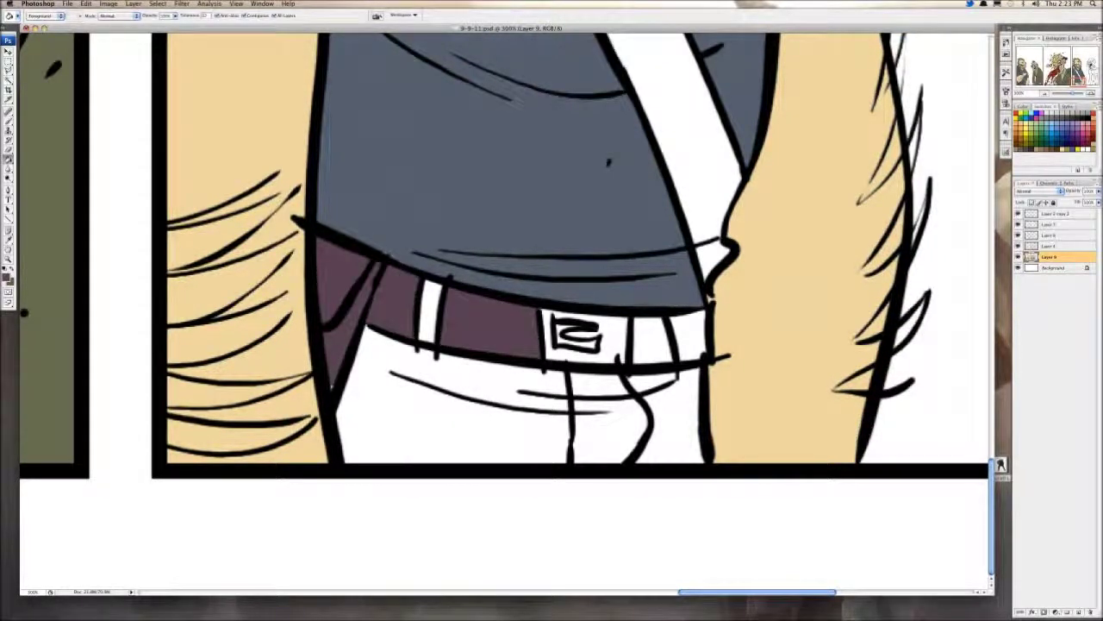
left_click(651, 338)
left_click(671, 356)
key("b")
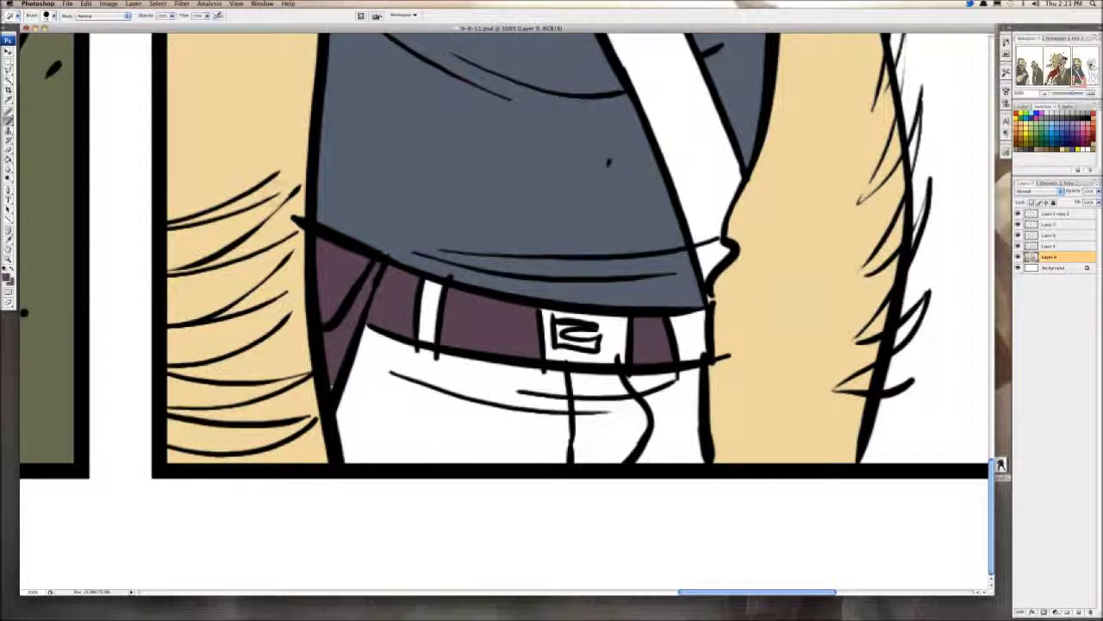
mouse_move(559, 321)
left_mouse_down()
mouse_move(569, 347)
mouse_move(603, 344)
mouse_move(557, 323)
mouse_move(580, 326)
left_mouse_up()
Step: Fill all sections of the bearded man's trousers in the third panel with olive brown
key("x")
key("g")
left_click(483, 431)
left_click(607, 436)
left_click(597, 384)
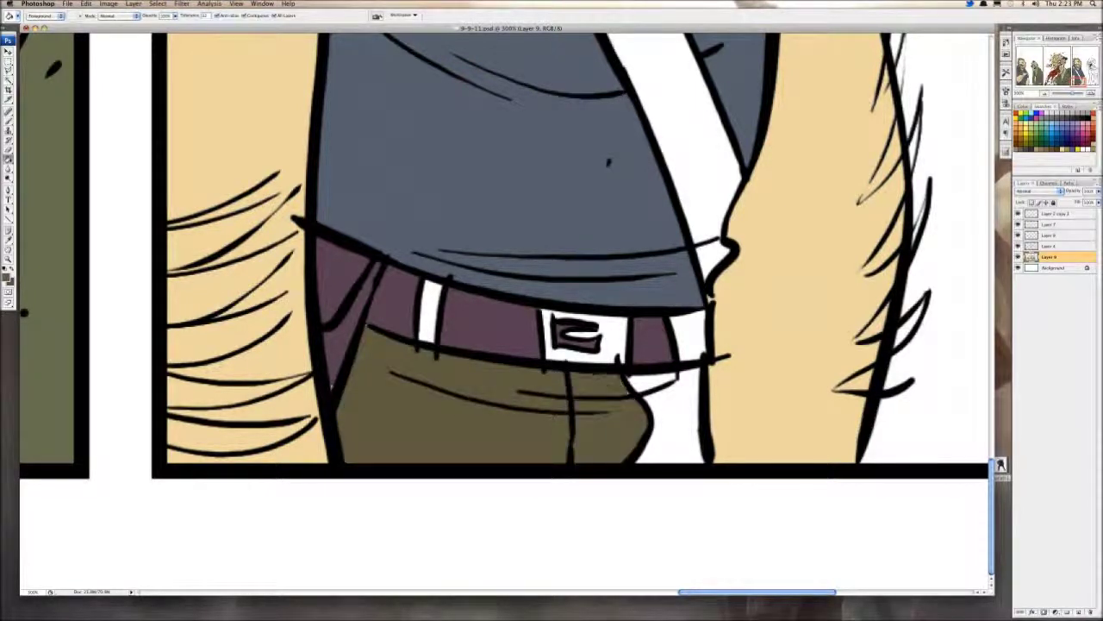
left_click(650, 384)
left_click(675, 422)
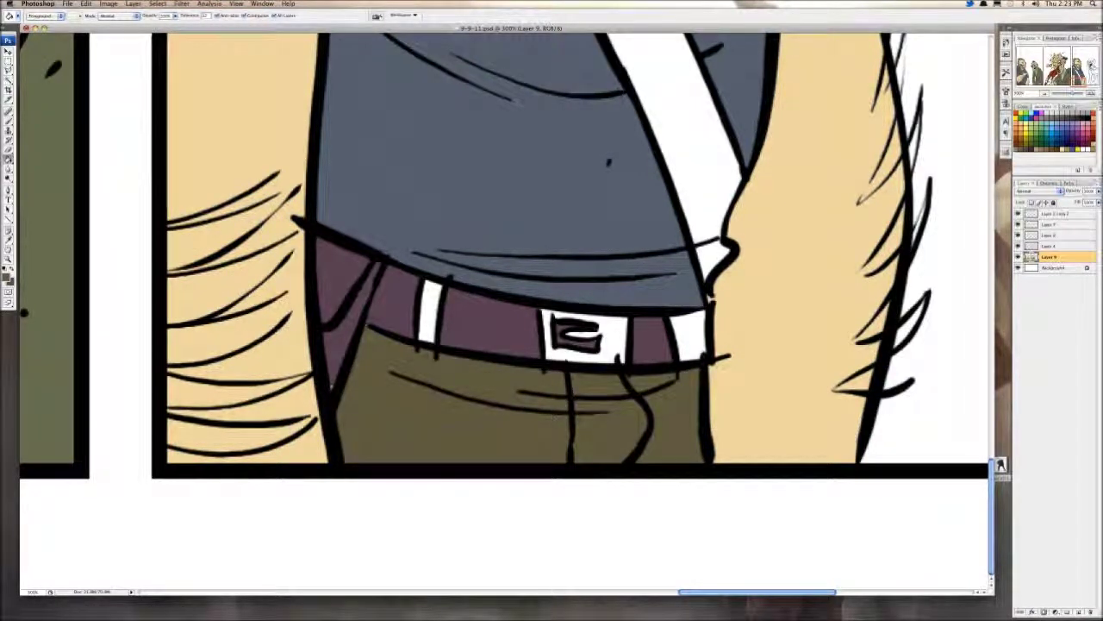
Step: Brush olive brown onto the belt loop and the waistband beside the far arm, and paint the buckle plate light grey
key("b")
left_click_drag(430, 290, 429, 286)
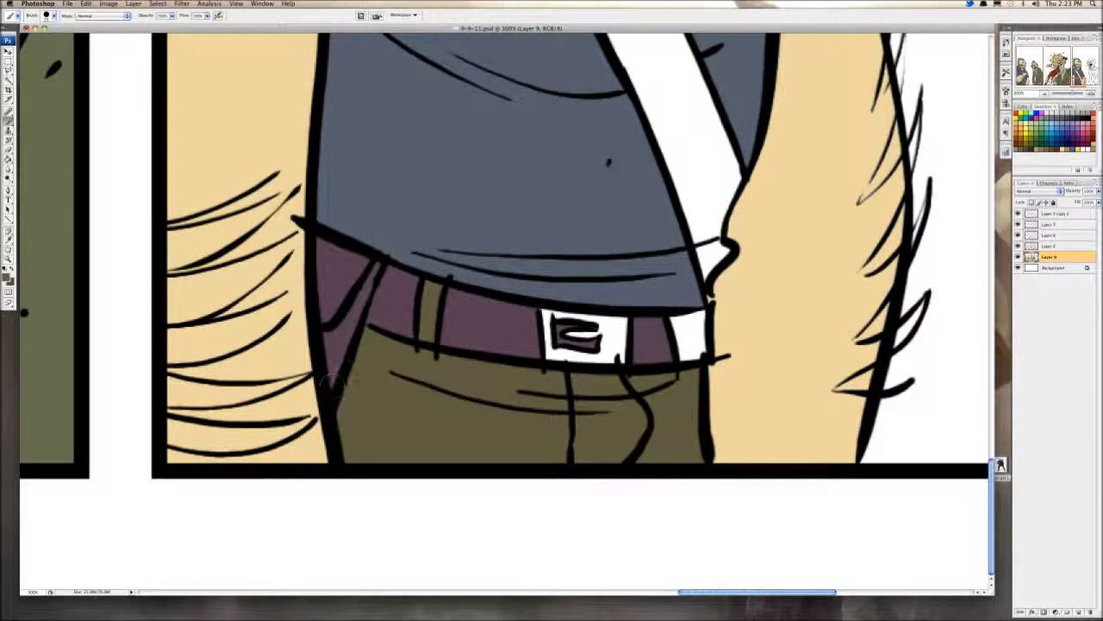
mouse_move(681, 319)
left_mouse_down()
mouse_move(689, 345)
mouse_move(697, 321)
left_mouse_up()
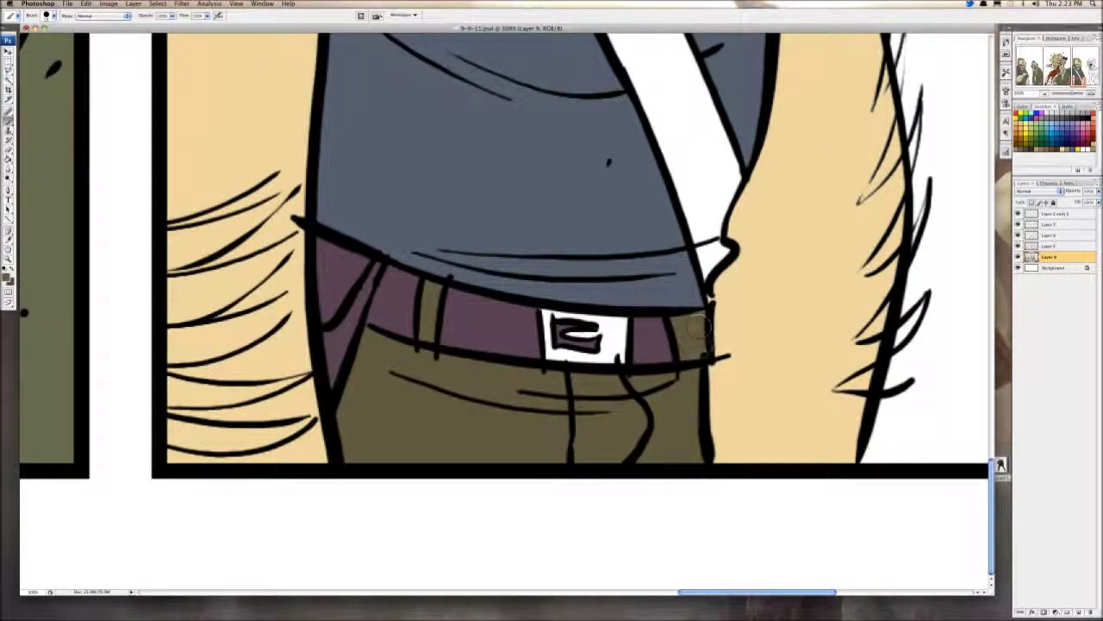
mouse_move(542, 312)
left_mouse_down()
mouse_move(551, 353)
mouse_move(599, 356)
mouse_move(610, 333)
mouse_move(560, 321)
mouse_move(553, 304)
mouse_move(617, 319)
left_mouse_up()
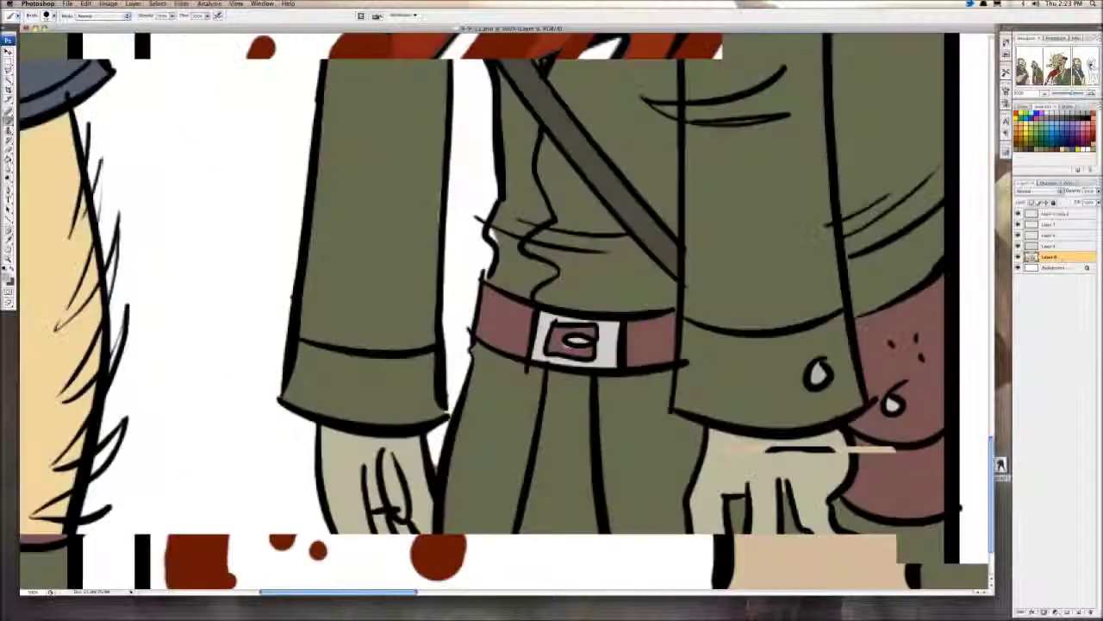
Step: Fill the bearded man's shoulder strap in the third panel with the grey-brown of the first panel's strap, including its lower end
scroll(505, 311, "left", 5)
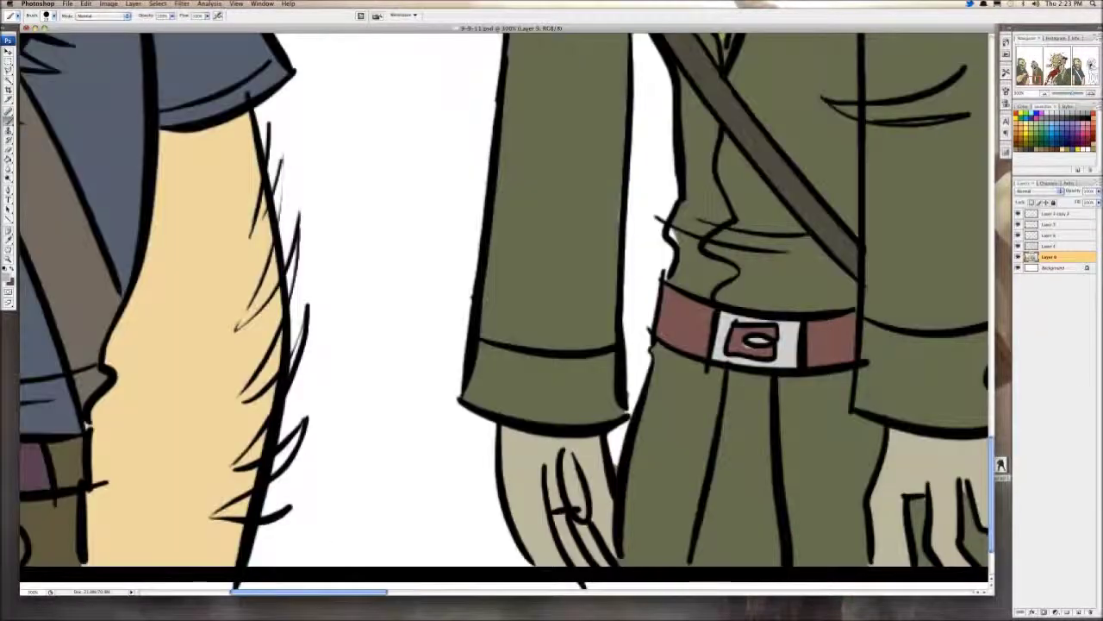
scroll(505, 310, "up", 2)
key("g")
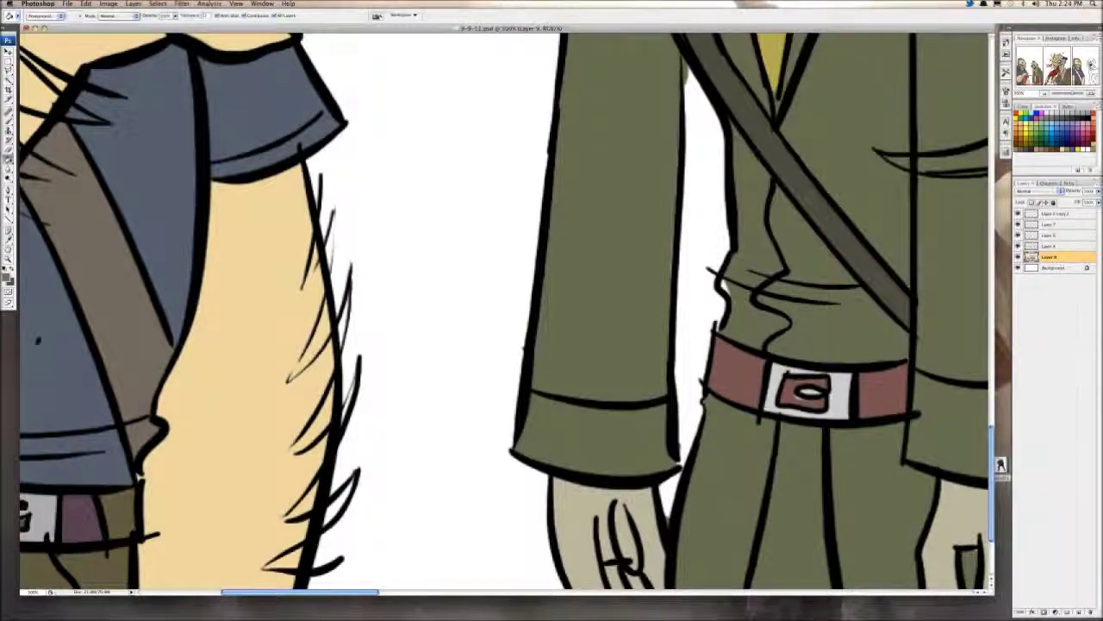
scroll(505, 311, "right", 20)
scroll(505, 310, "up", 3)
scroll(505, 310, "left", 3)
left_click(367, 285)
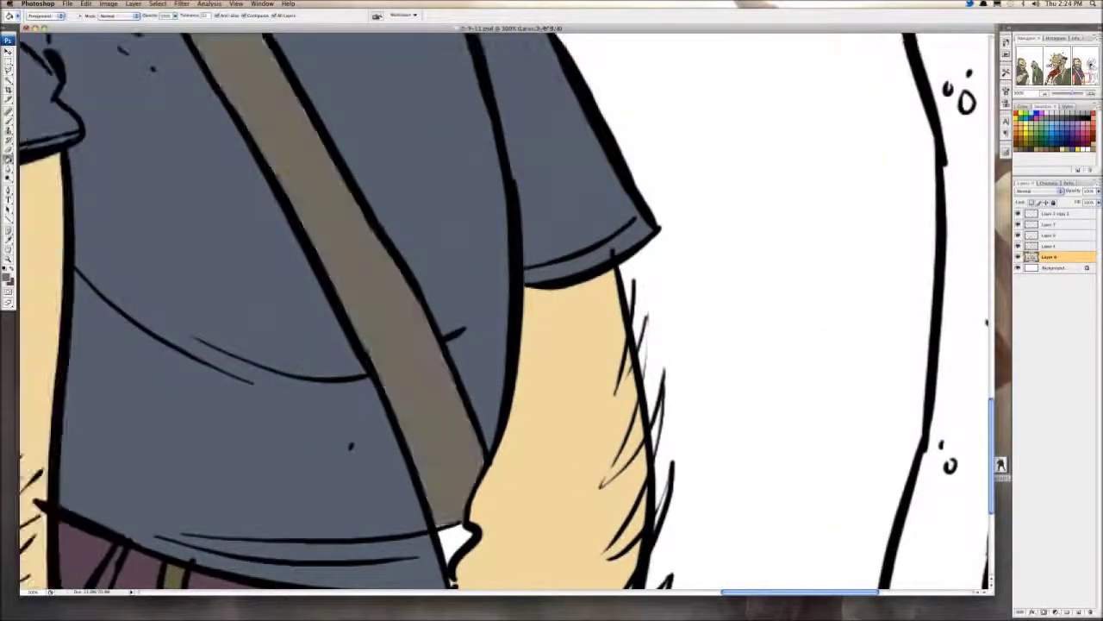
left_click(454, 540)
Step: Paint over the white slivers around the strap at the near shoulder with the matching strap and shirt colours
scroll(452, 581, "up", 10)
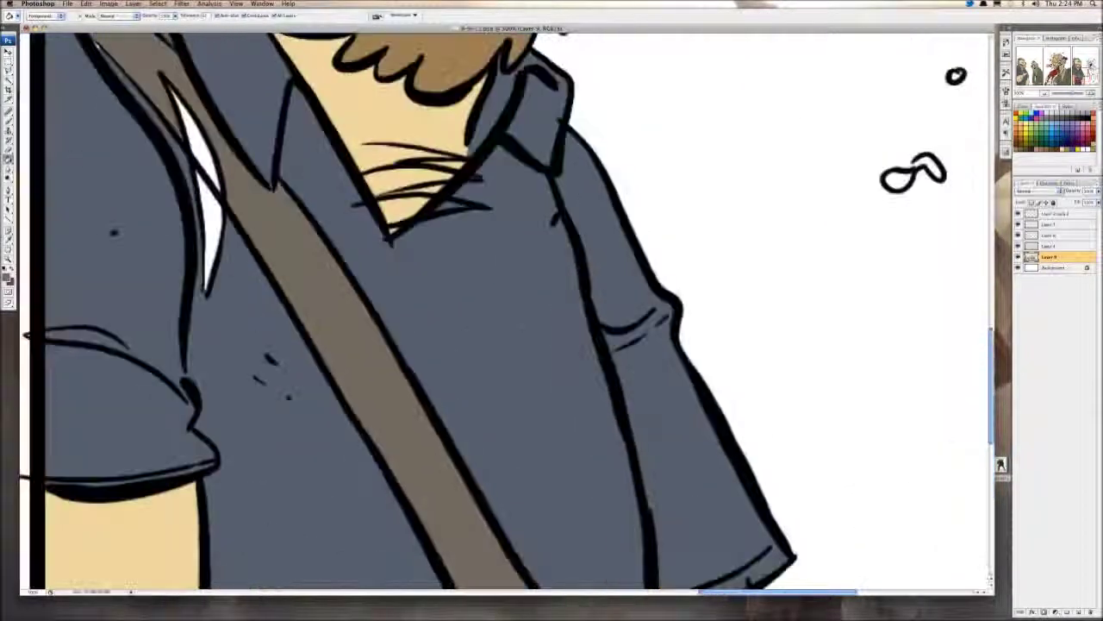
key("b")
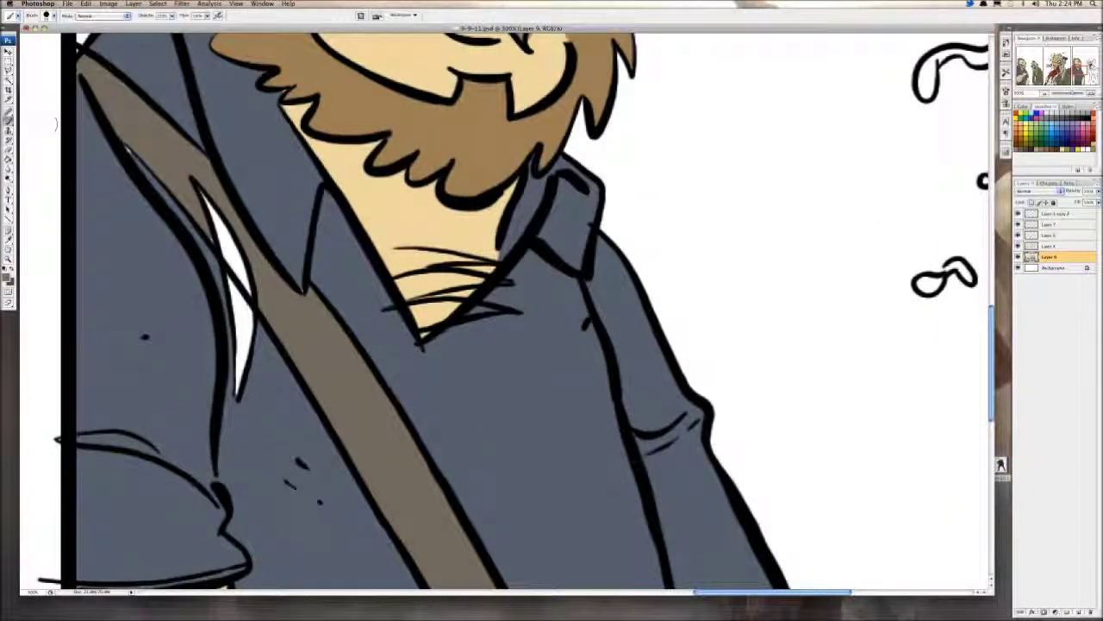
mouse_move(204, 193)
left_mouse_down()
mouse_move(259, 295)
mouse_move(218, 292)
mouse_move(259, 345)
mouse_move(235, 394)
left_mouse_up()
left_click(196, 298, "alt")
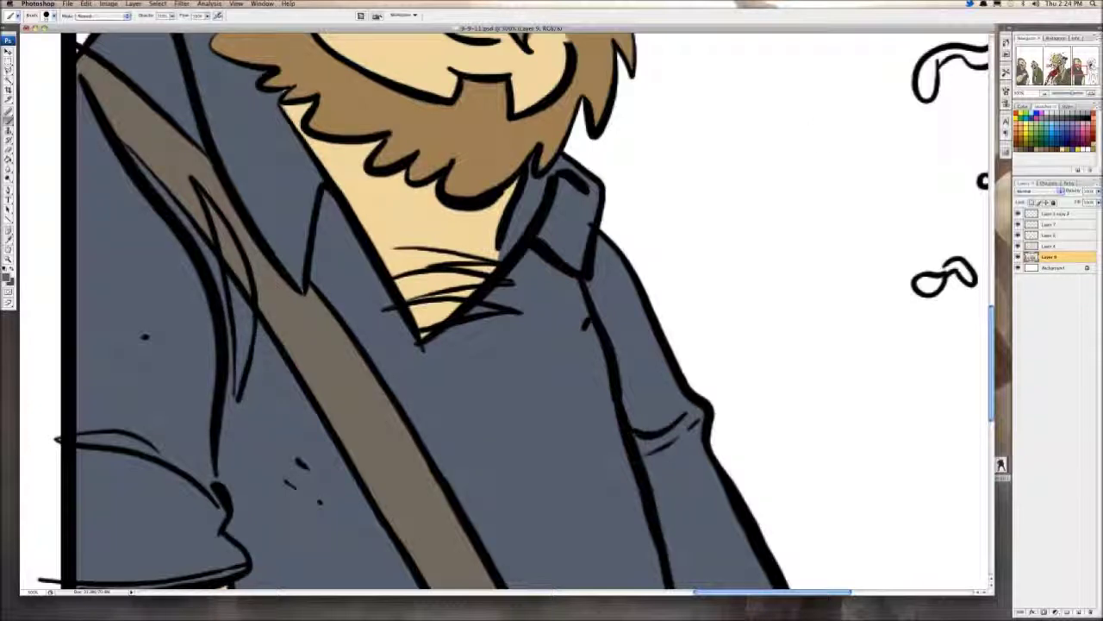
Step: Check the colouring of the whole three-panel strip and take a close look at the uncoloured monster in the third panel
key("super+minus")
key("super+minus")
key("super+minus")
key("super+minus")
key("super+minus")
key("super+minus")
key("super+minus")
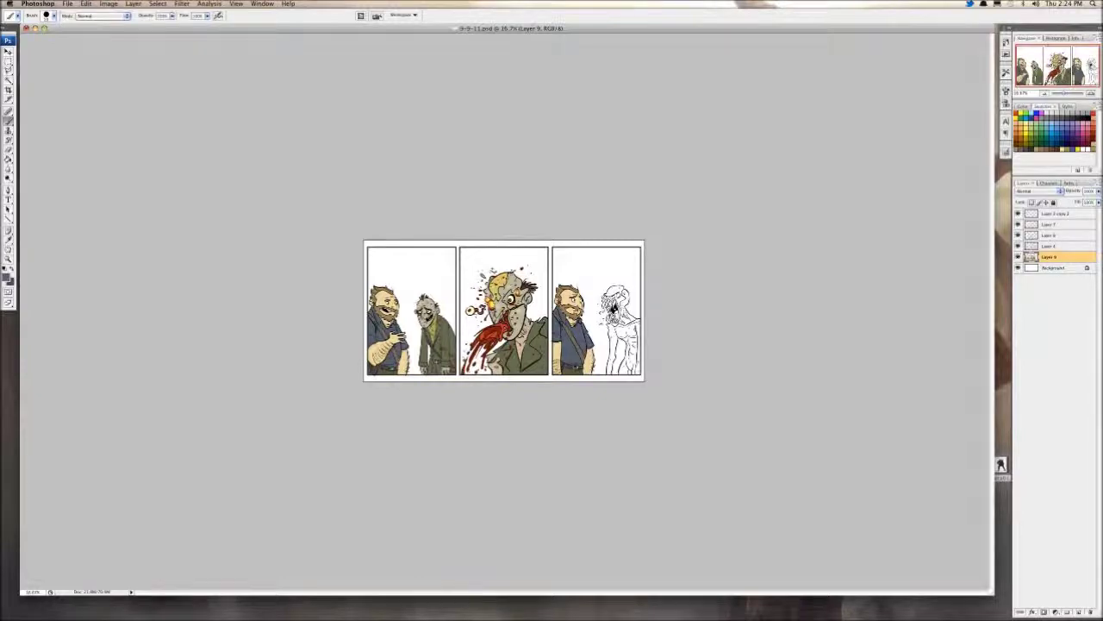
key("super+plus")
key("super+plus")
key("super+plus")
key("super+plus")
key("super+plus")
key("super+plus")
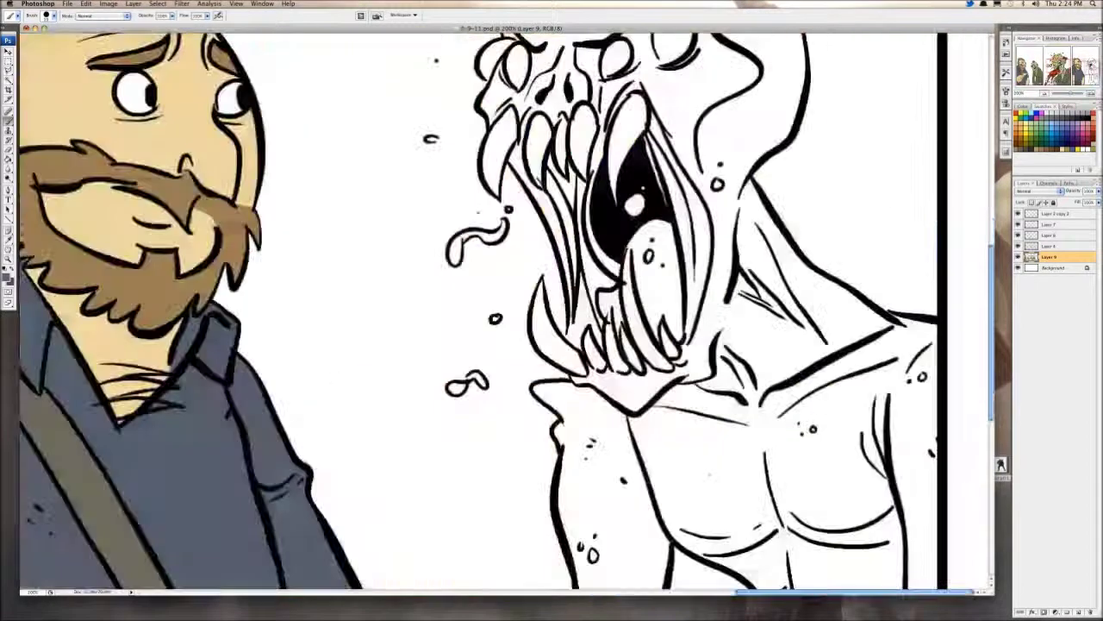
scroll(506, 310, "up", 3)
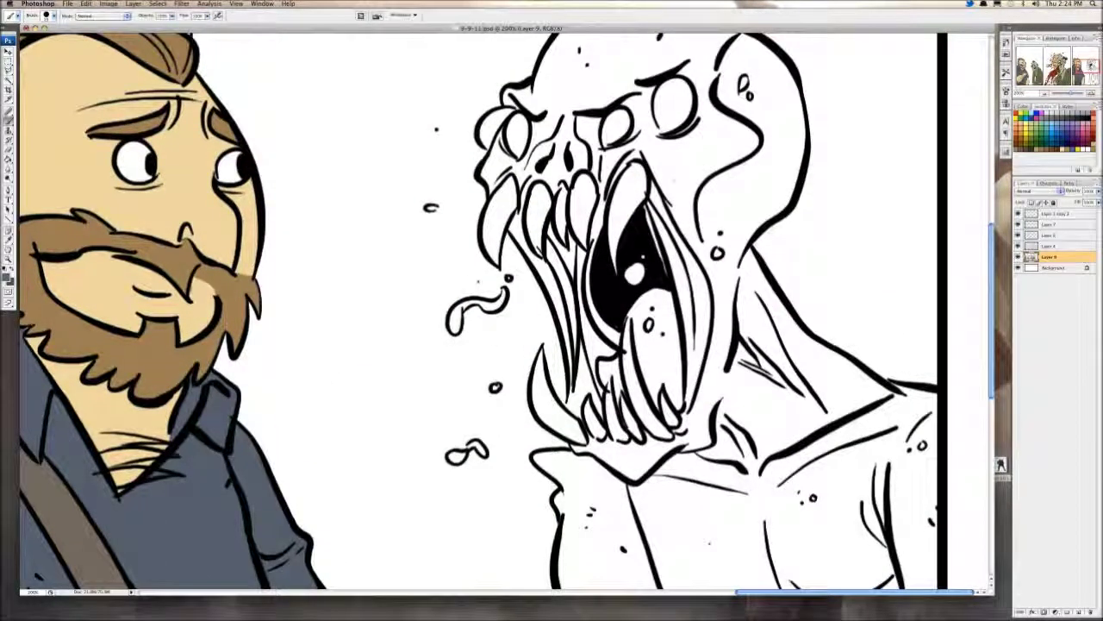
Step: Mix an ochre from the man's skin tone and fill the monster's head, torso, arms and legs with it
left_click(194, 164, "alt")
left_click(1024, 107)
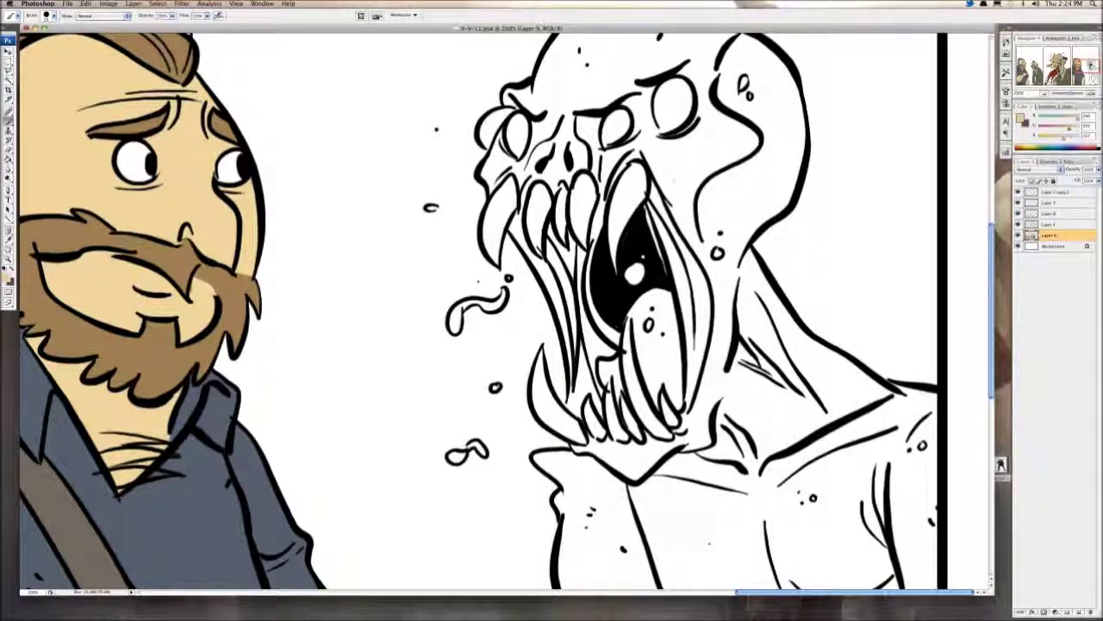
left_click_drag(1063, 139, 1057, 138)
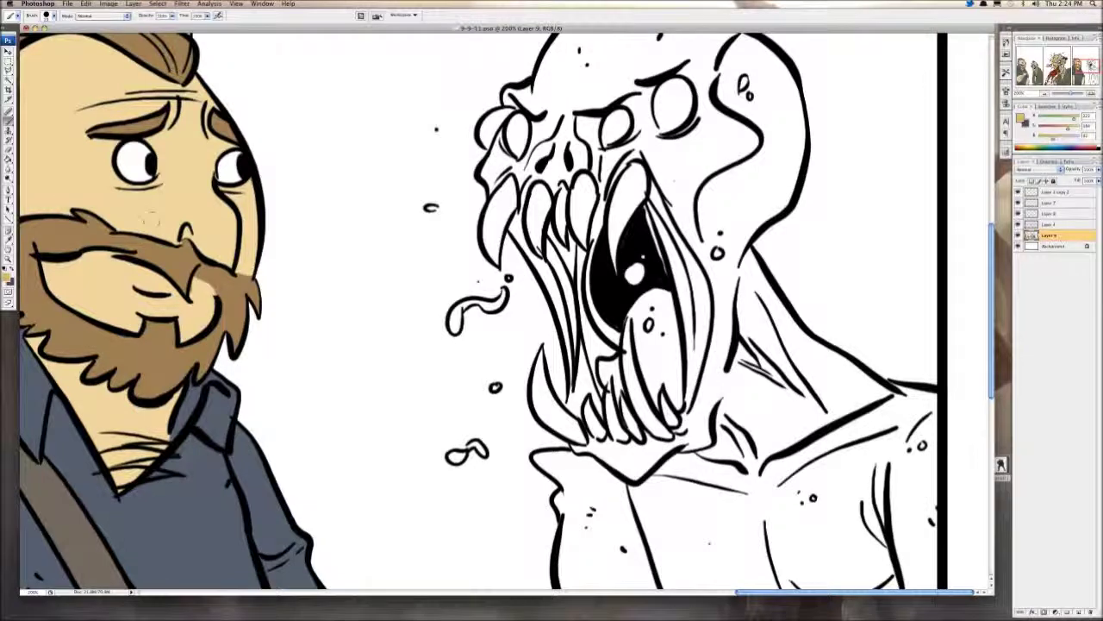
key("g")
left_click(709, 543)
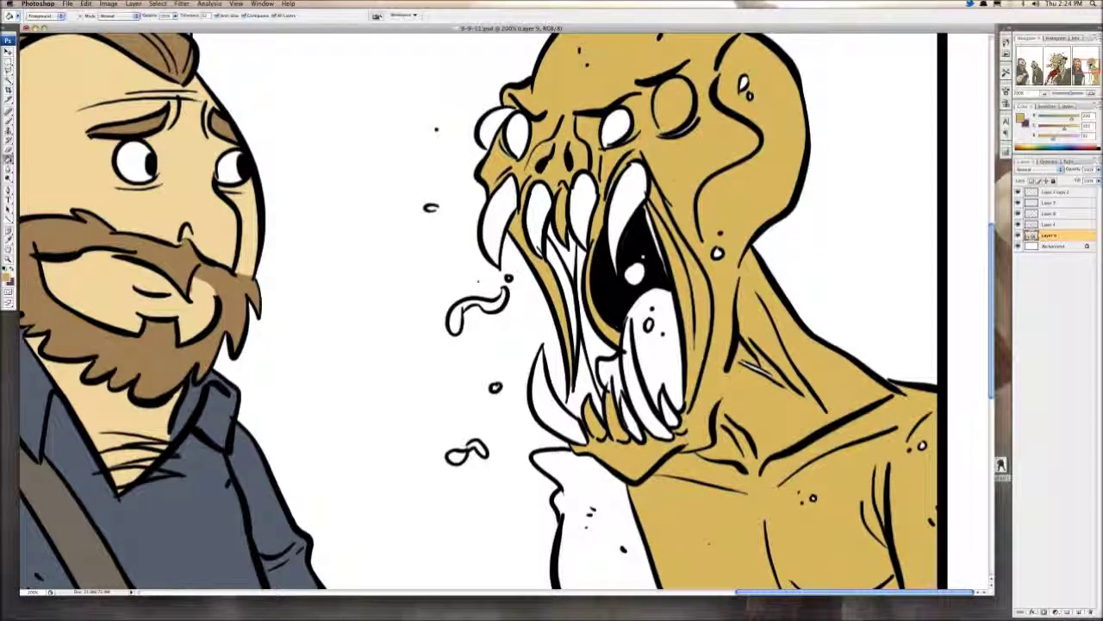
left_click(751, 366)
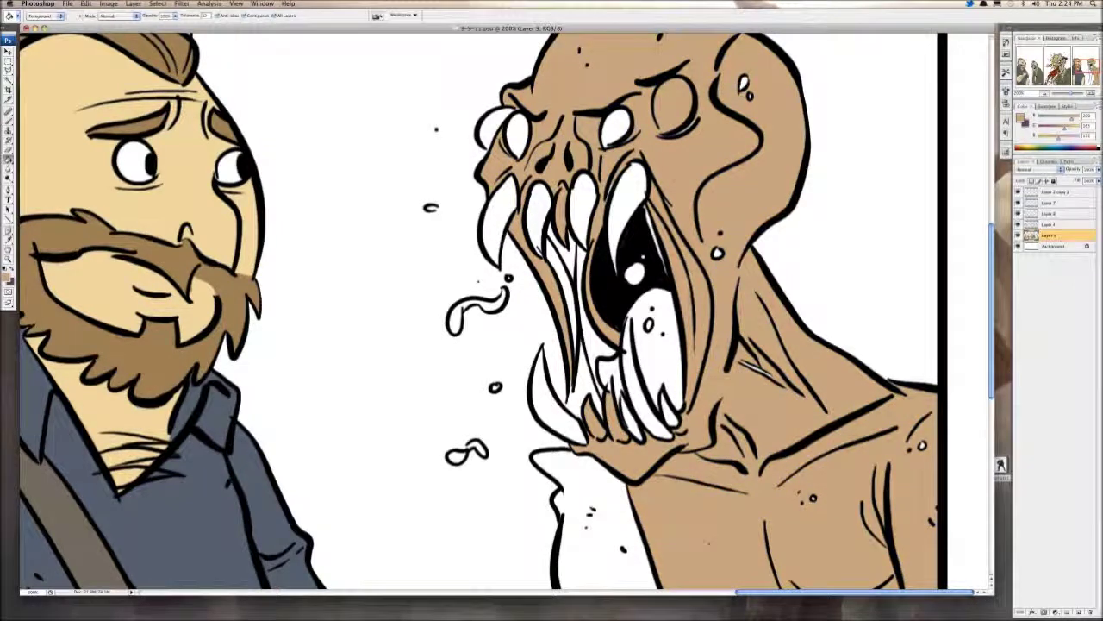
scroll(507, 310, "down", 10)
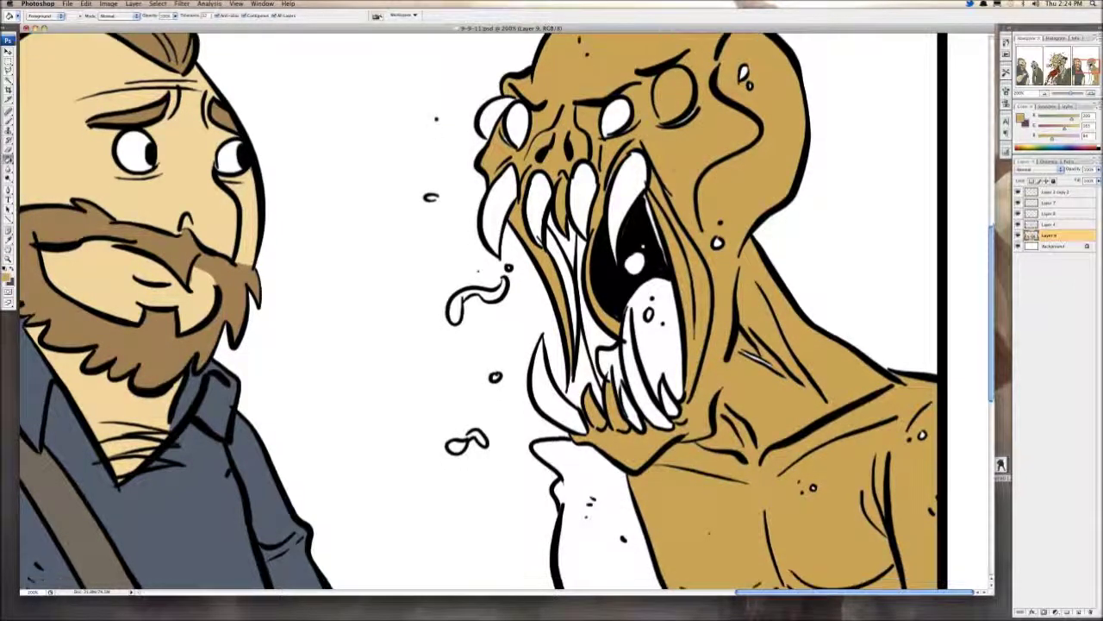
scroll(506, 310, "down", 3)
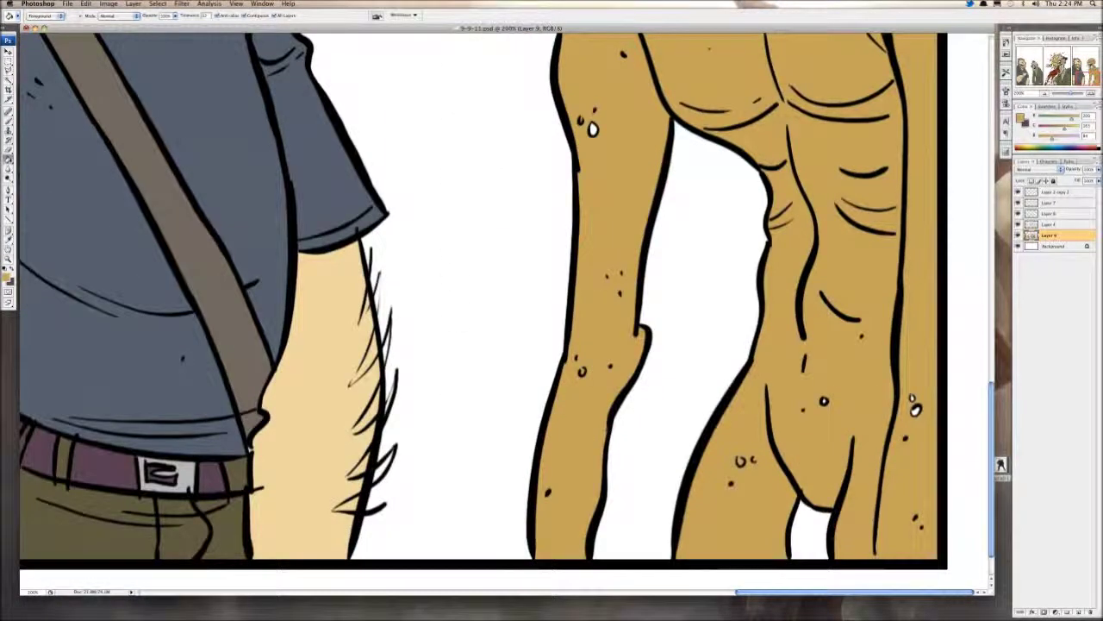
Step: Brush ochre over the monster's white warts, the neck crease and the stretched flesh at the front of its mouth
scroll(507, 311, "up", 12)
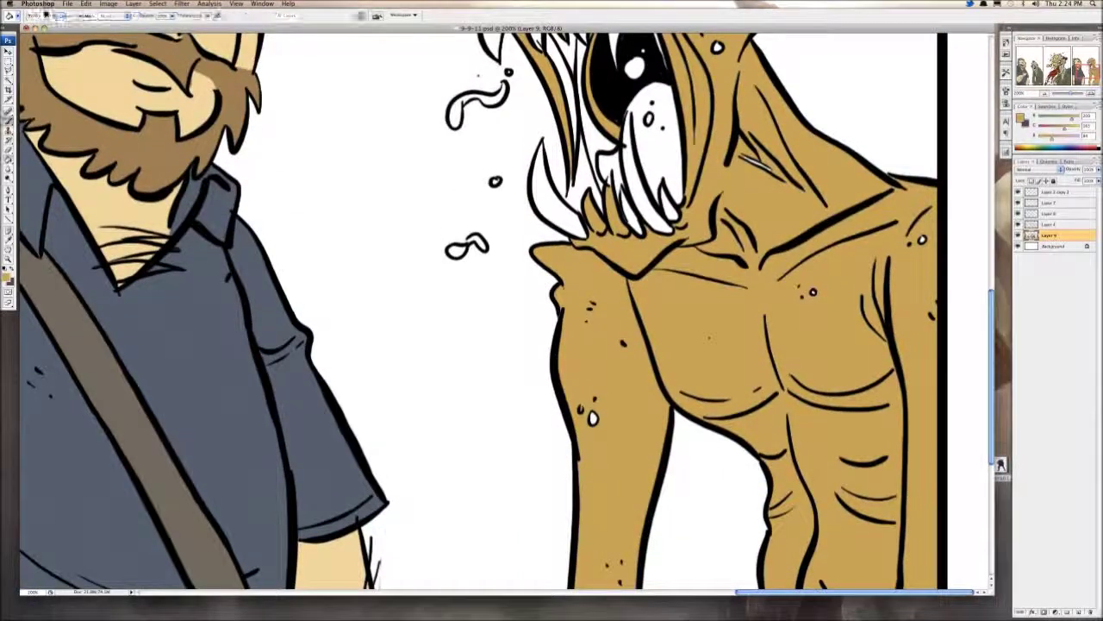
key("b")
left_click(593, 418)
scroll(594, 418, "up", 5)
scroll(507, 310, "up", 2)
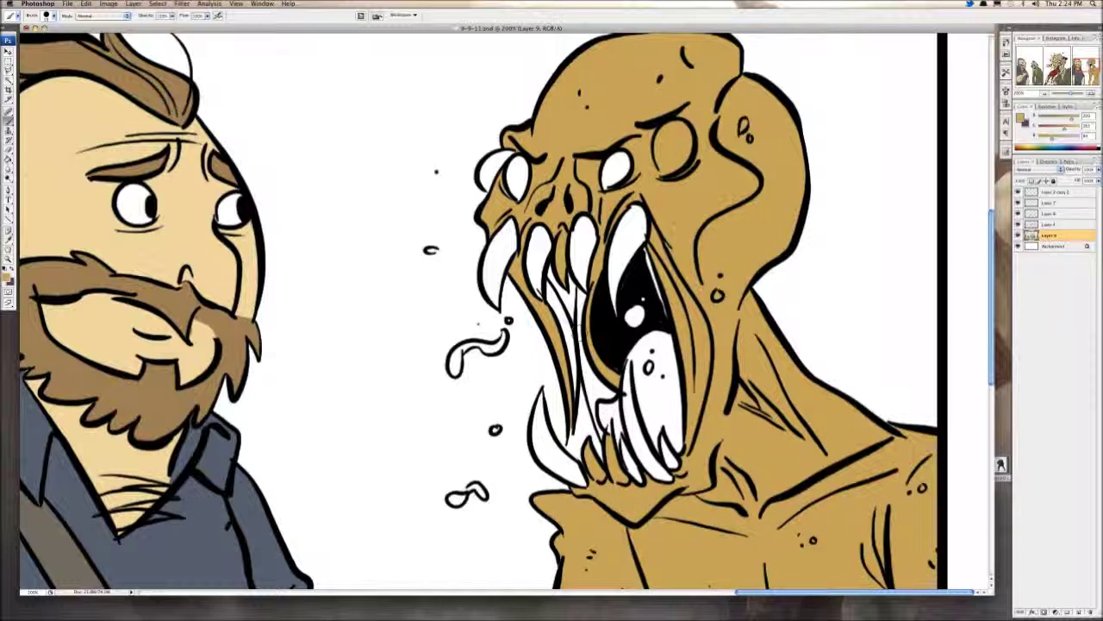
mouse_move(559, 302)
left_mouse_down()
mouse_move(552, 272)
mouse_move(565, 324)
mouse_move(569, 290)
mouse_move(576, 334)
mouse_move(579, 457)
mouse_move(588, 362)
mouse_move(612, 359)
mouse_move(619, 315)
left_mouse_up()
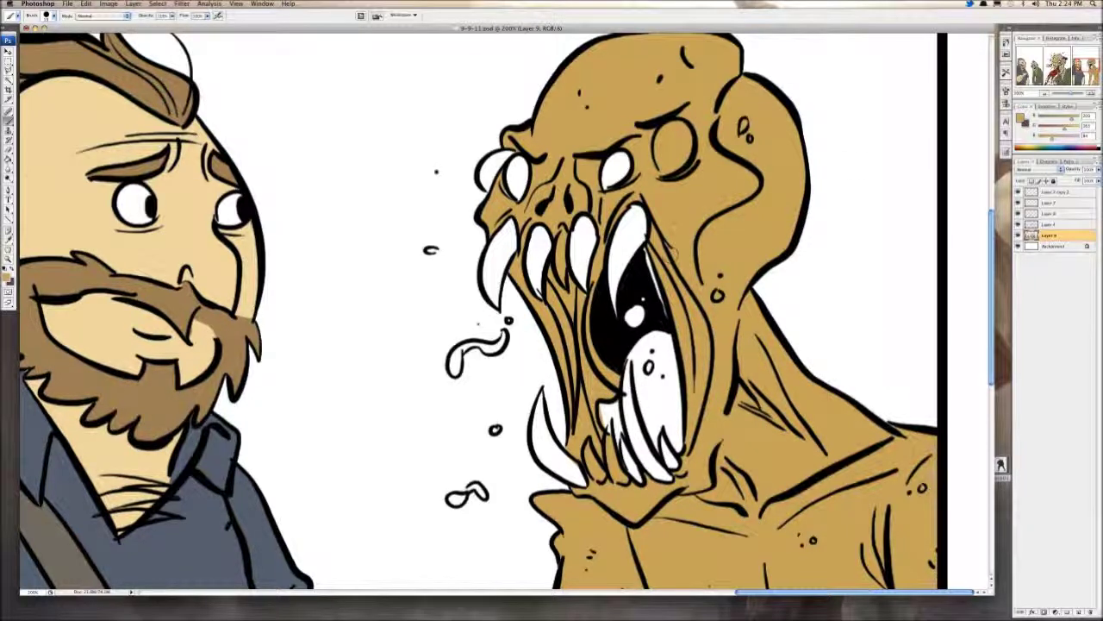
Step: Mix a pale grey-beige and colour the monster's two nearest upper fangs and the narrow tooth beside them
left_click_drag(1064, 129, 1068, 140)
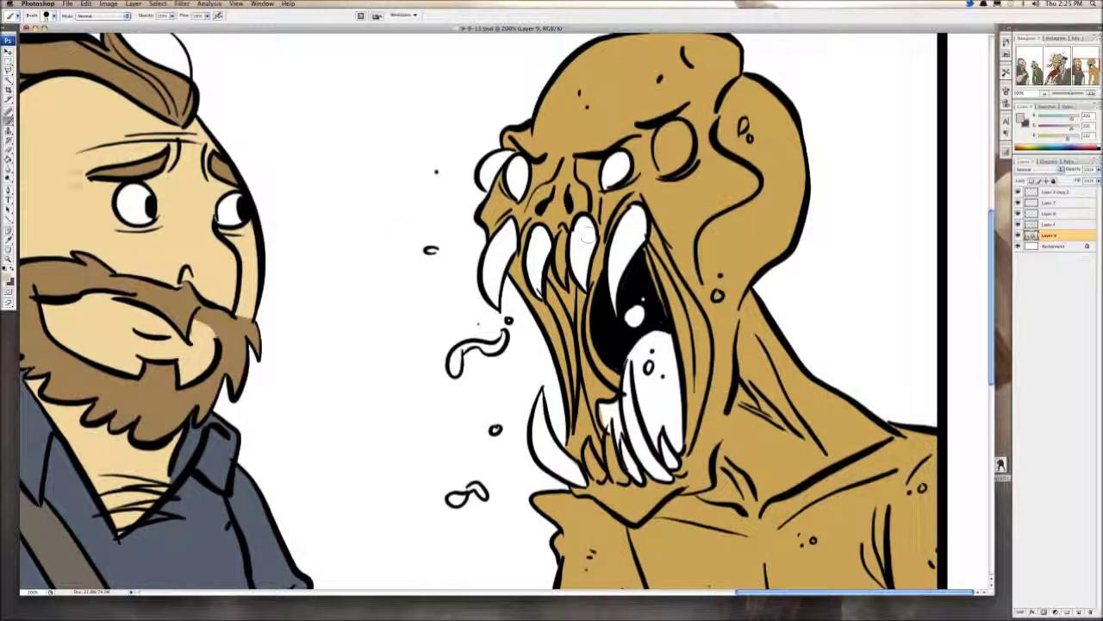
key("g")
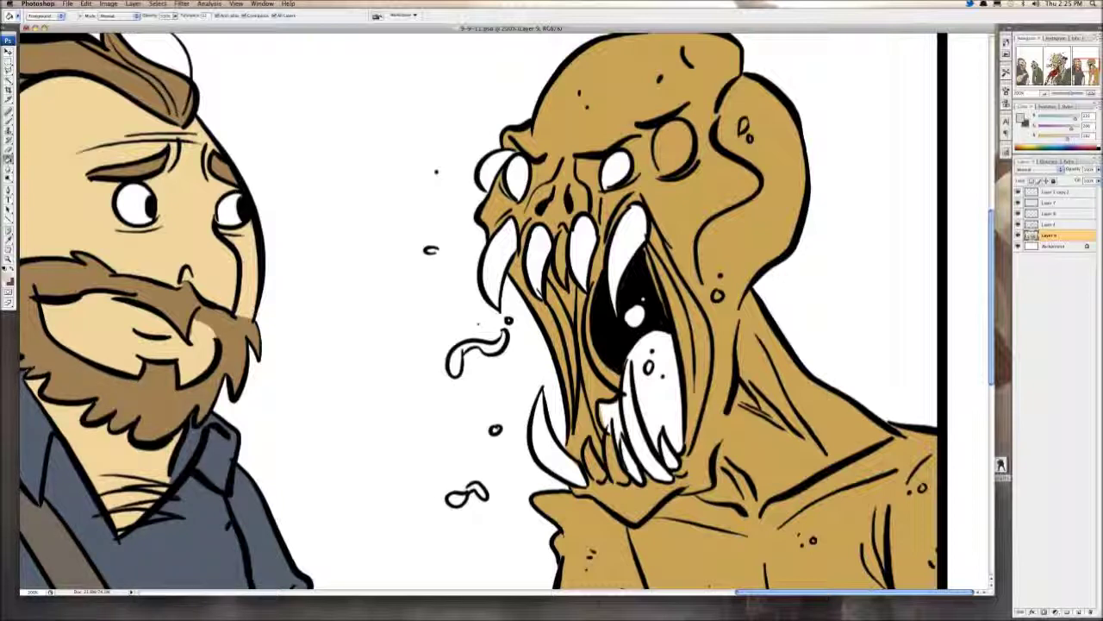
left_click(626, 246)
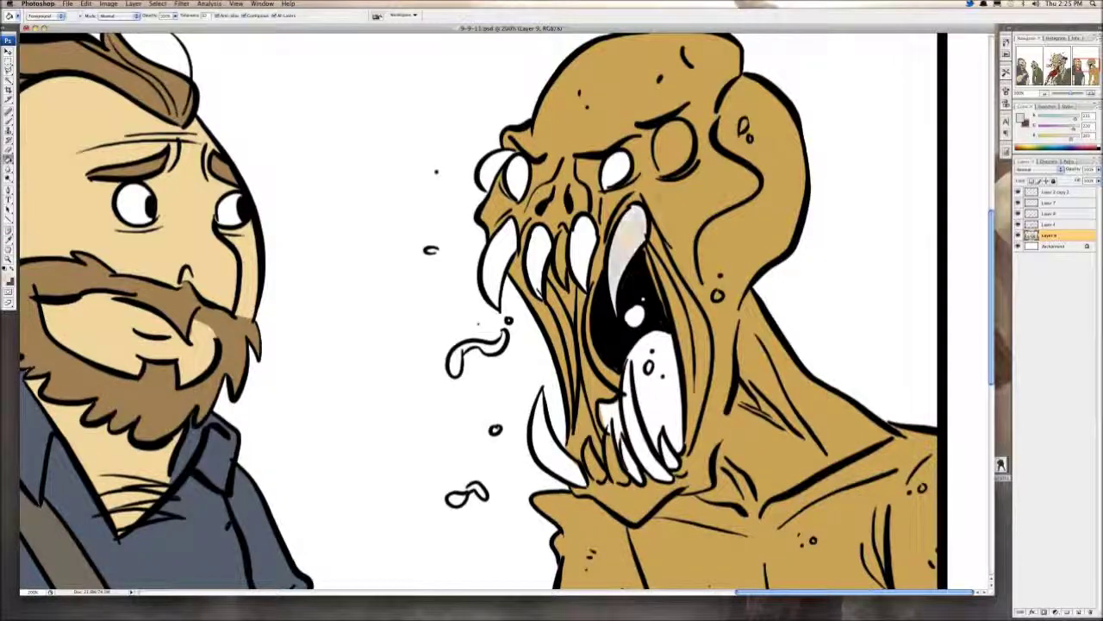
left_click(584, 246)
left_click(561, 247)
key("super+z")
key("b")
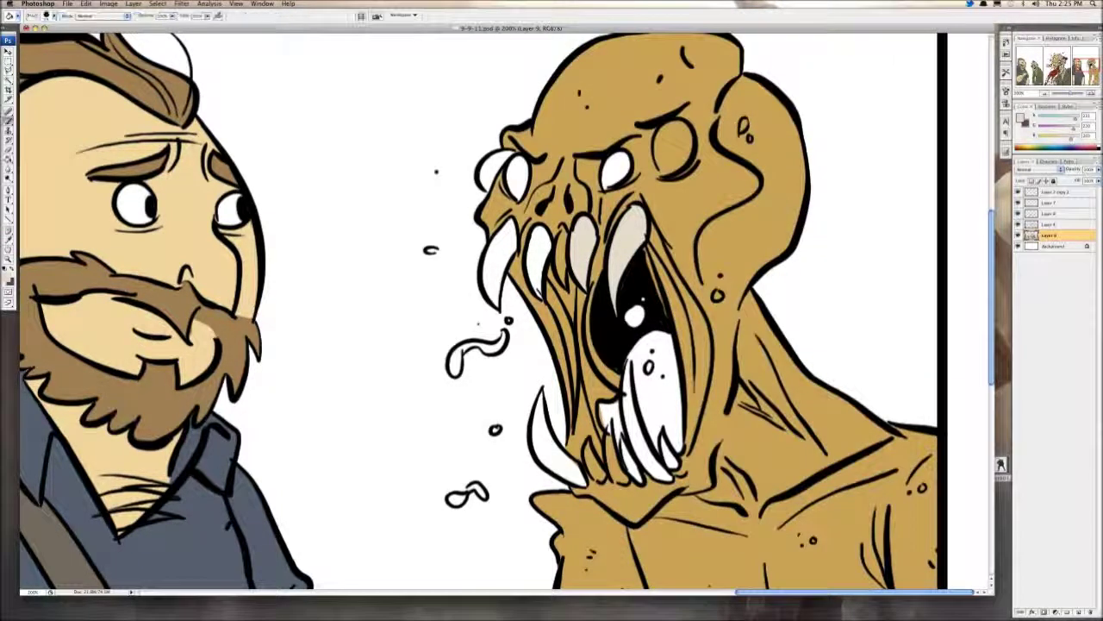
left_click_drag(583, 231, 559, 277)
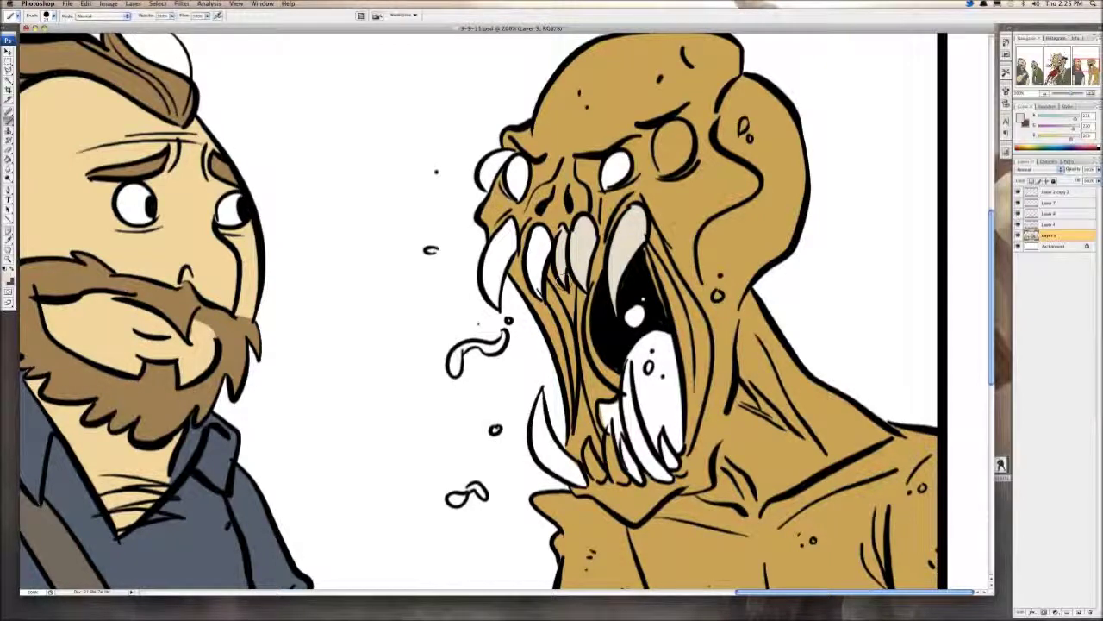
Step: Fill the two front upper fangs and the large front lower fang with the same pale grey-beige
key("g")
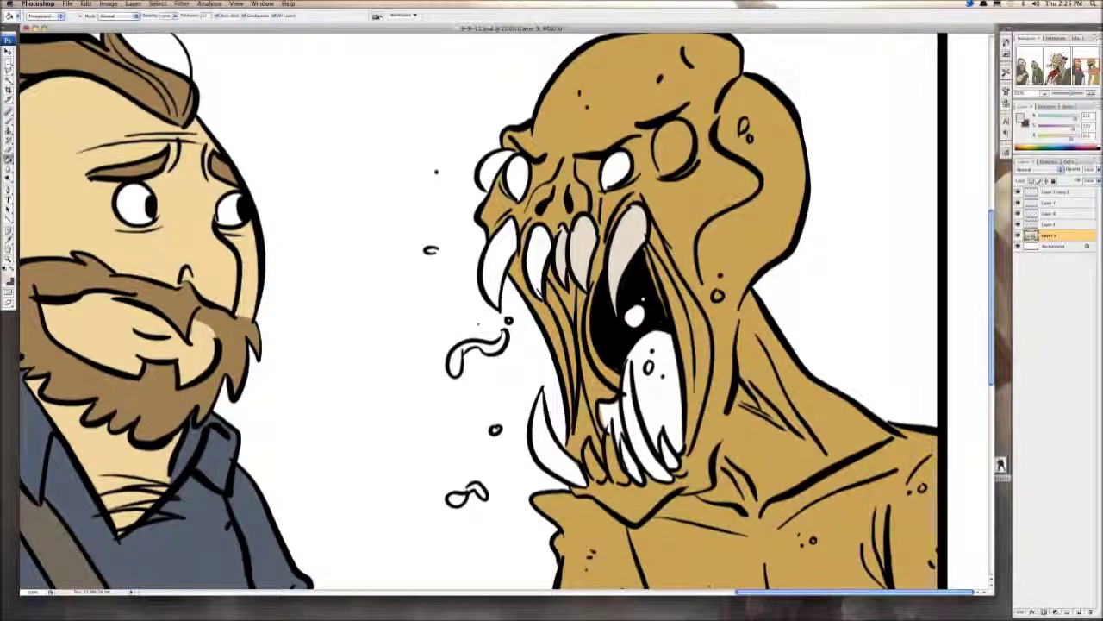
left_click(500, 258)
left_click(539, 259)
left_click(553, 452)
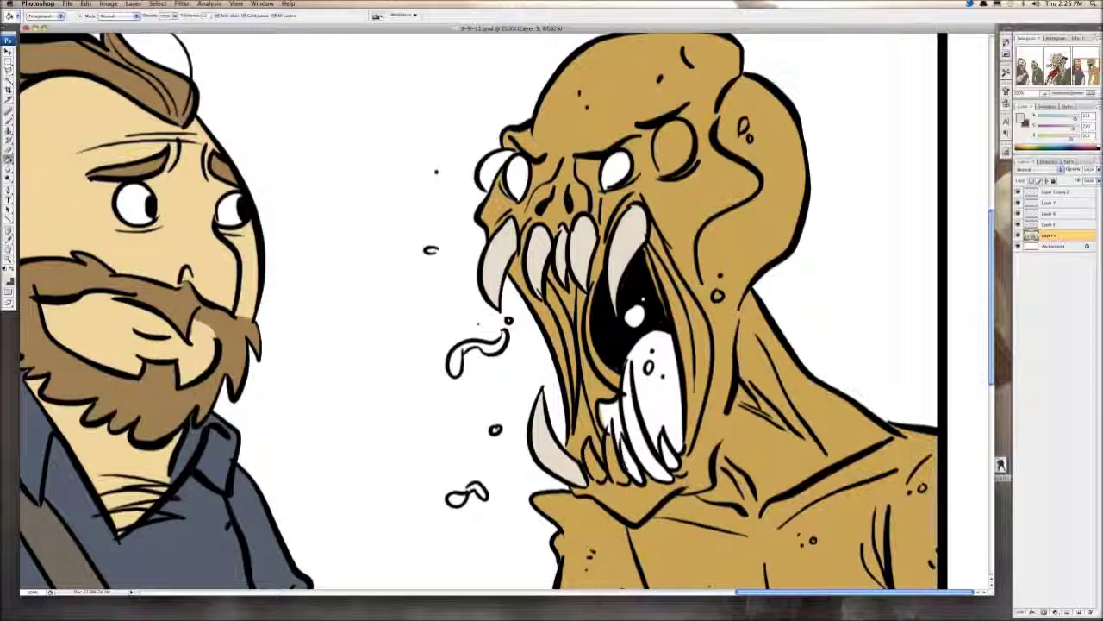
Step: Brush pale grey-beige over the row of lower teeth, including the long fang in front of the tongue
left_click(660, 395)
left_click(629, 390)
key("ctrl+z")
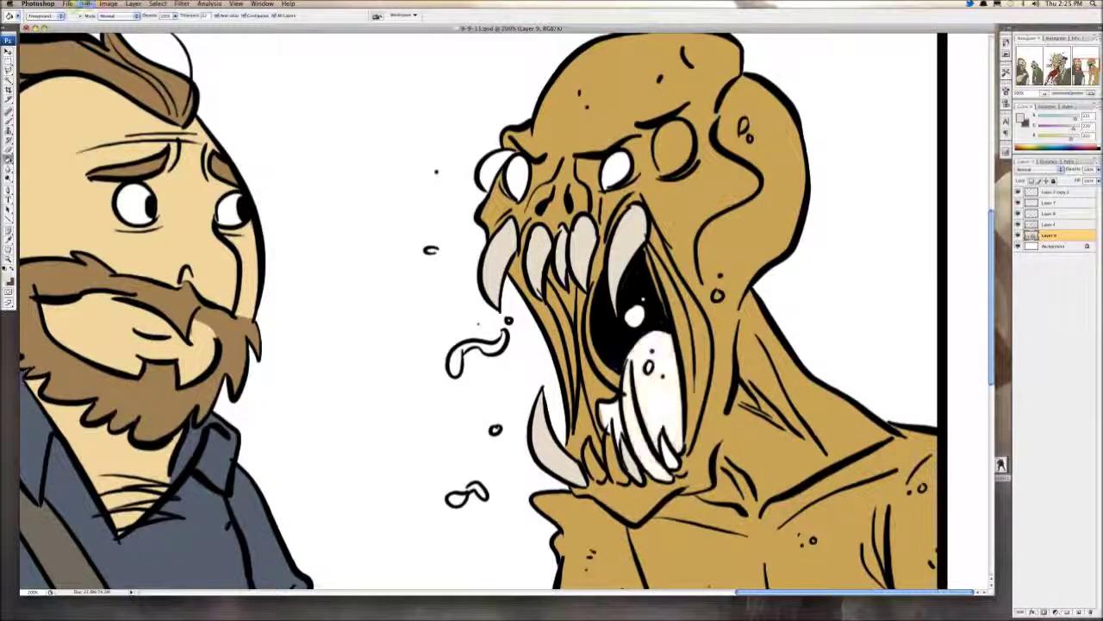
key("b")
left_click_drag(588, 443, 600, 476)
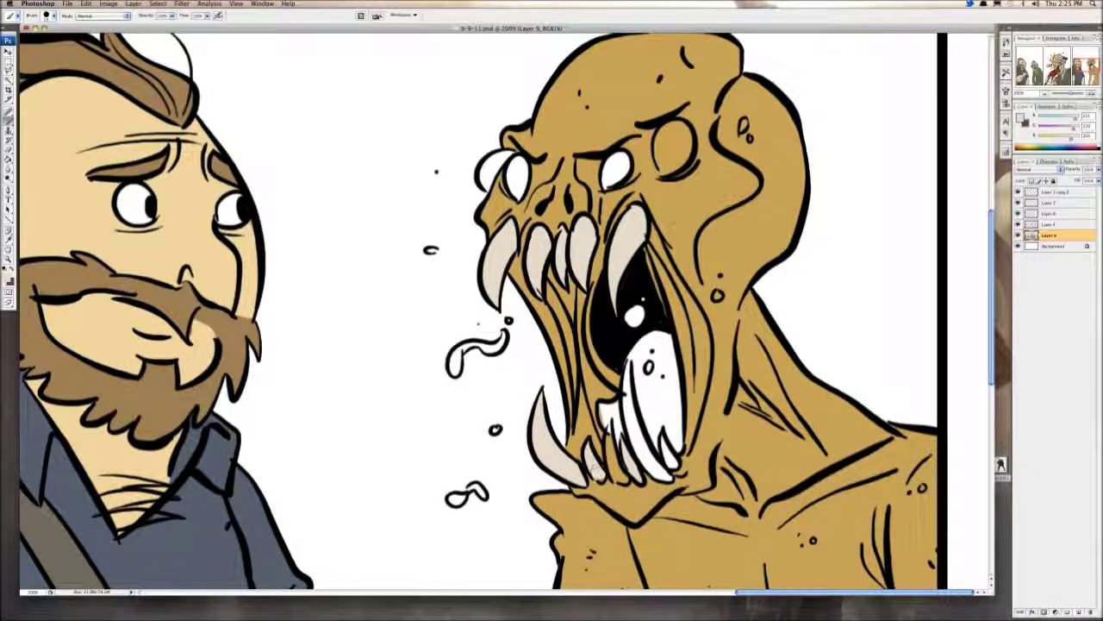
left_click_drag(613, 426, 624, 478)
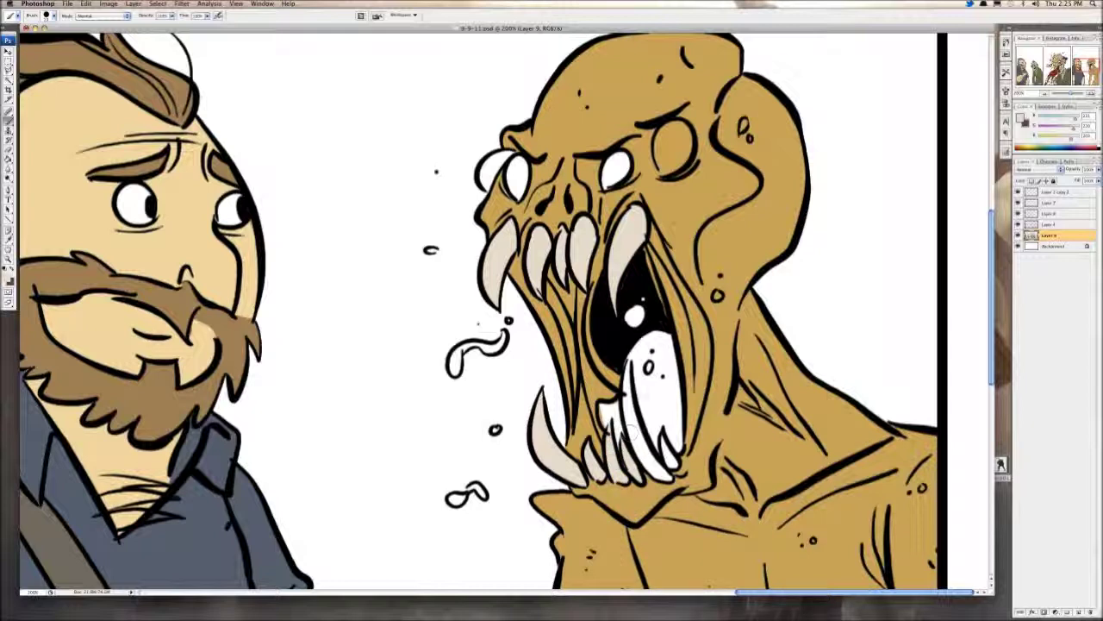
mouse_move(626, 360)
left_mouse_down()
mouse_move(633, 435)
mouse_move(668, 478)
mouse_move(671, 457)
left_mouse_up()
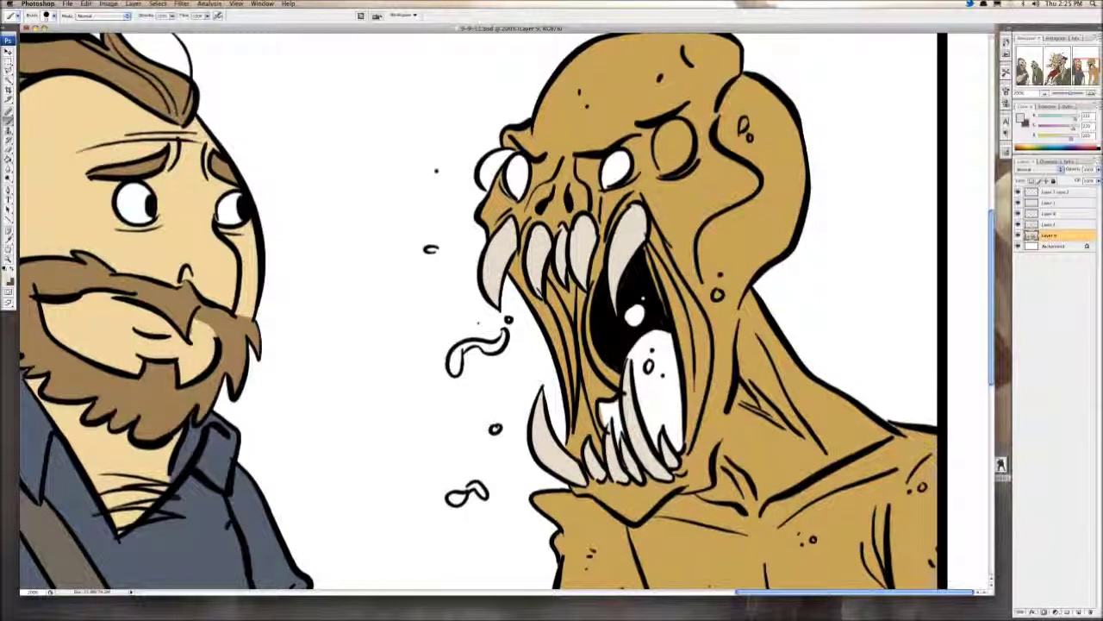
Step: Choose an orange swatch and paint all four of the monster's eyes with it
left_click(1046, 107)
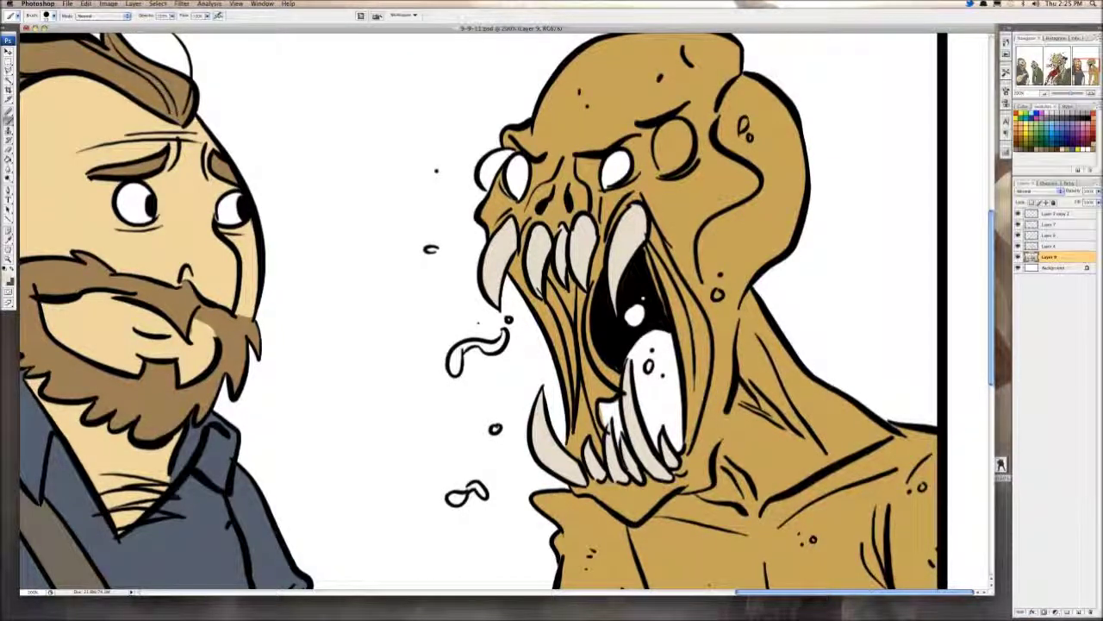
left_click(1022, 133)
mouse_move(626, 155)
left_mouse_down()
mouse_move(607, 180)
mouse_move(627, 160)
left_mouse_up()
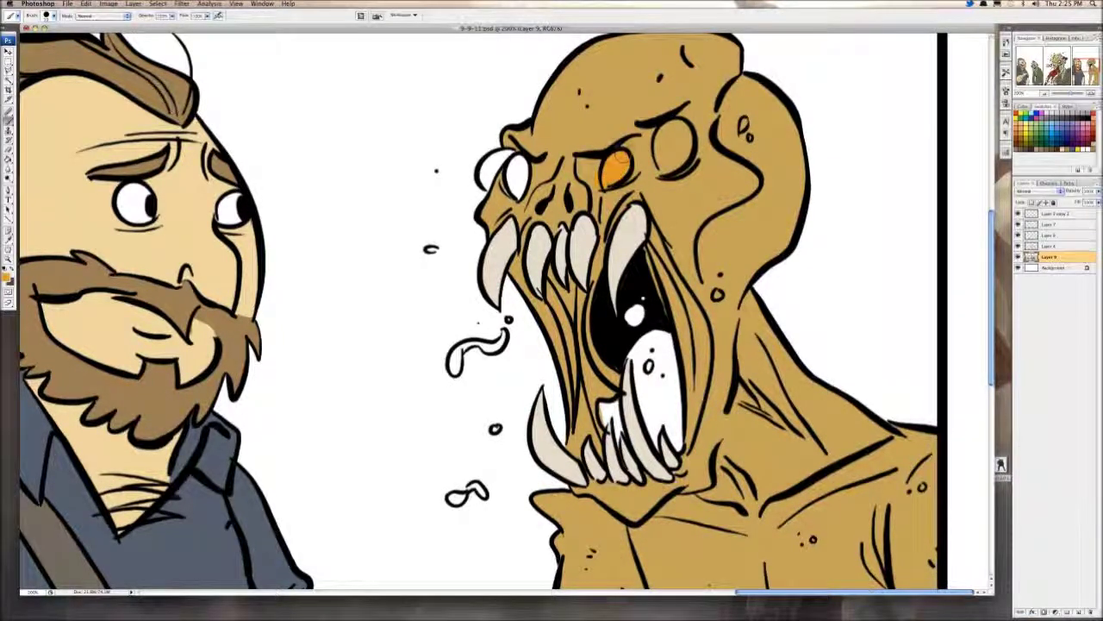
left_click_drag(675, 127, 679, 150)
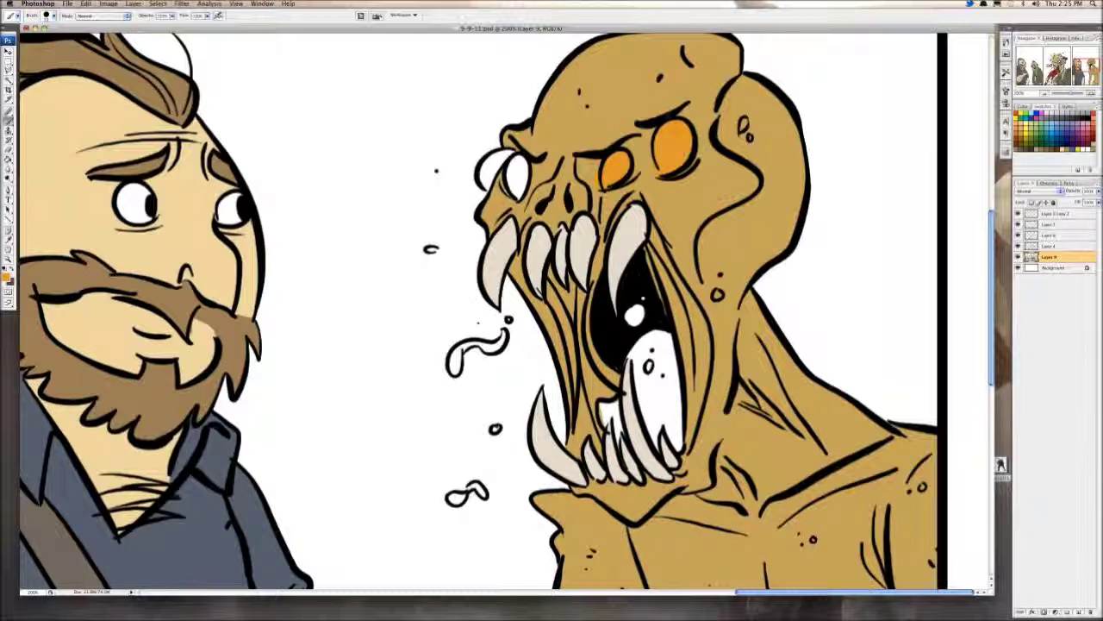
mouse_move(520, 161)
left_mouse_down()
mouse_move(517, 195)
mouse_move(512, 164)
mouse_move(484, 185)
mouse_move(500, 157)
left_mouse_up()
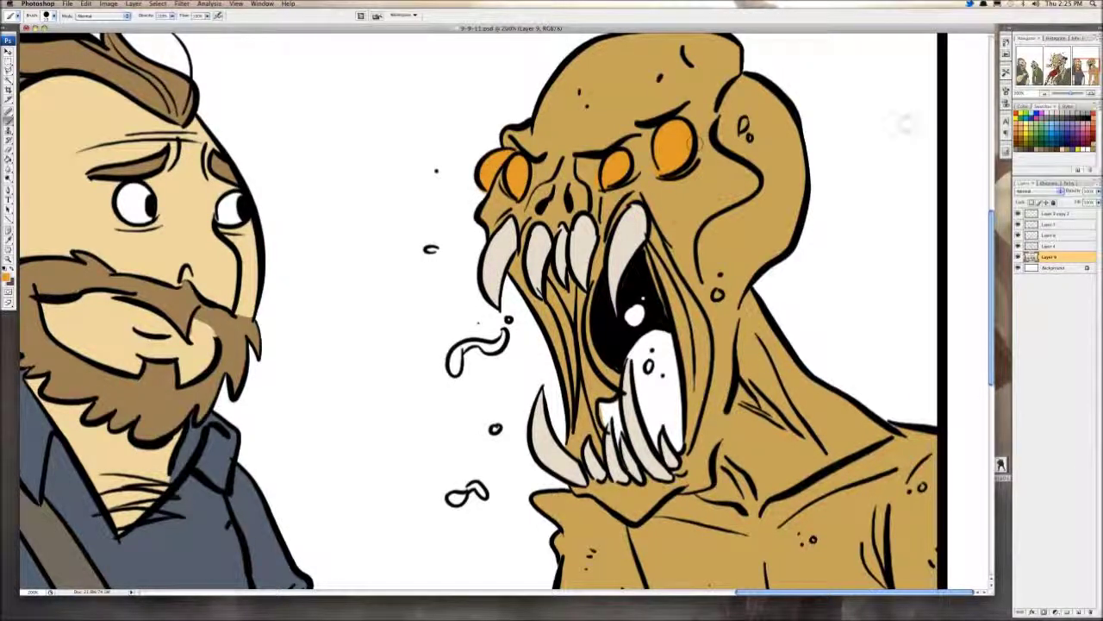
Step: Choose a yellow swatch and a soft brush, and paint bright centres into the four orange eyes
left_click(1022, 114)
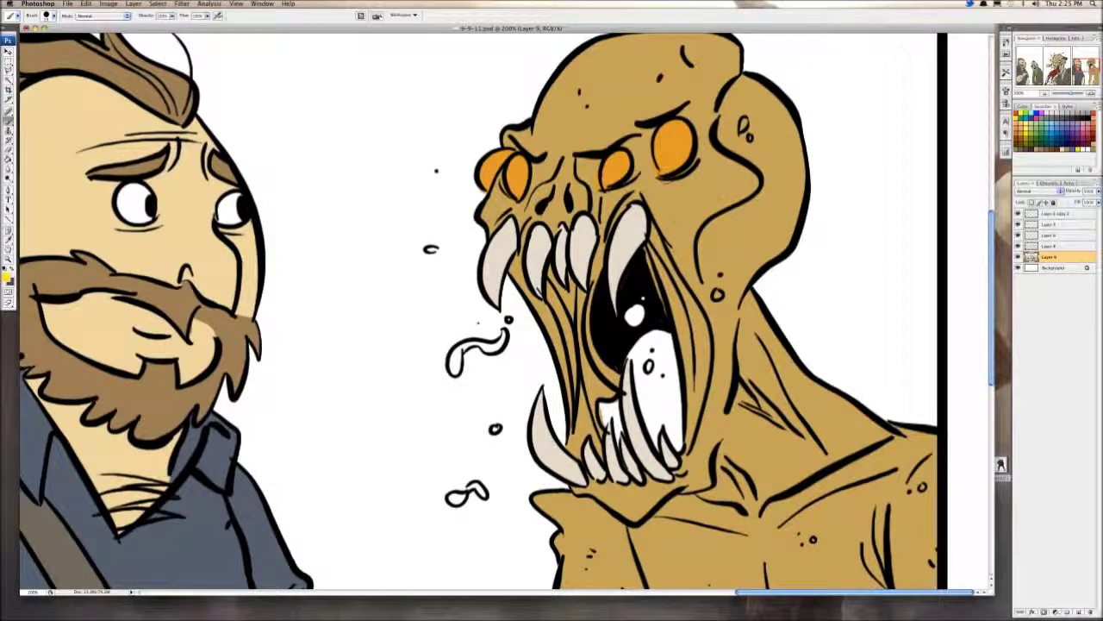
left_click(53, 15)
left_click(97, 101)
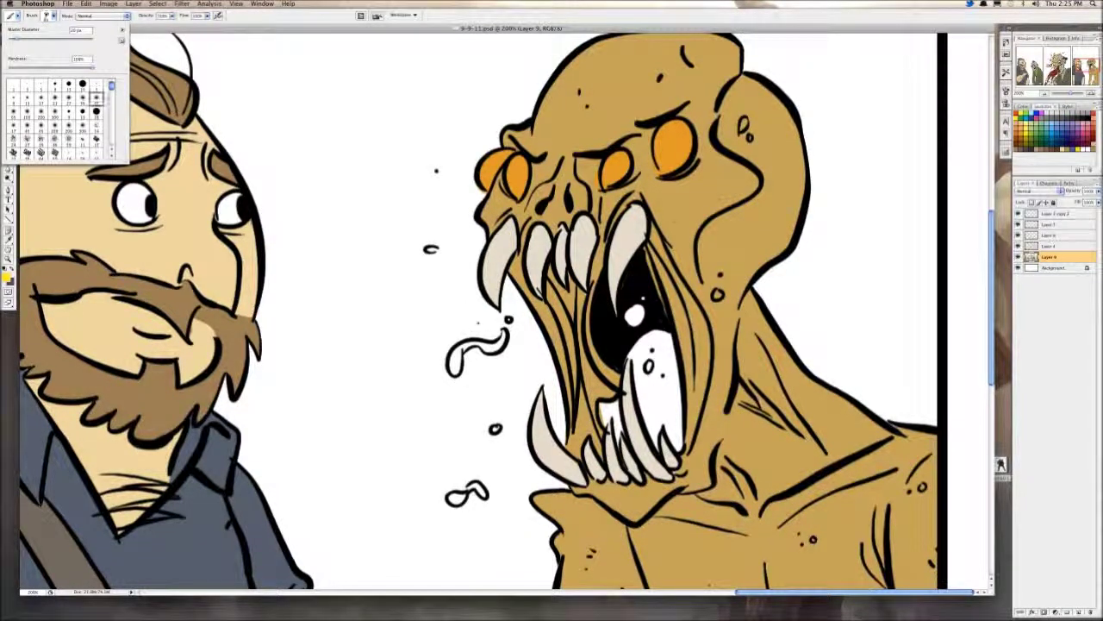
double_click(98, 99)
mouse_move(498, 167)
left_mouse_down()
mouse_move(493, 200)
mouse_move(523, 167)
left_mouse_up()
left_click_drag(604, 177, 677, 129)
Step: Paint a soft orange glow around the monster's four eyes on Layer 7 with an enlarged soft brush
left_click(1050, 224)
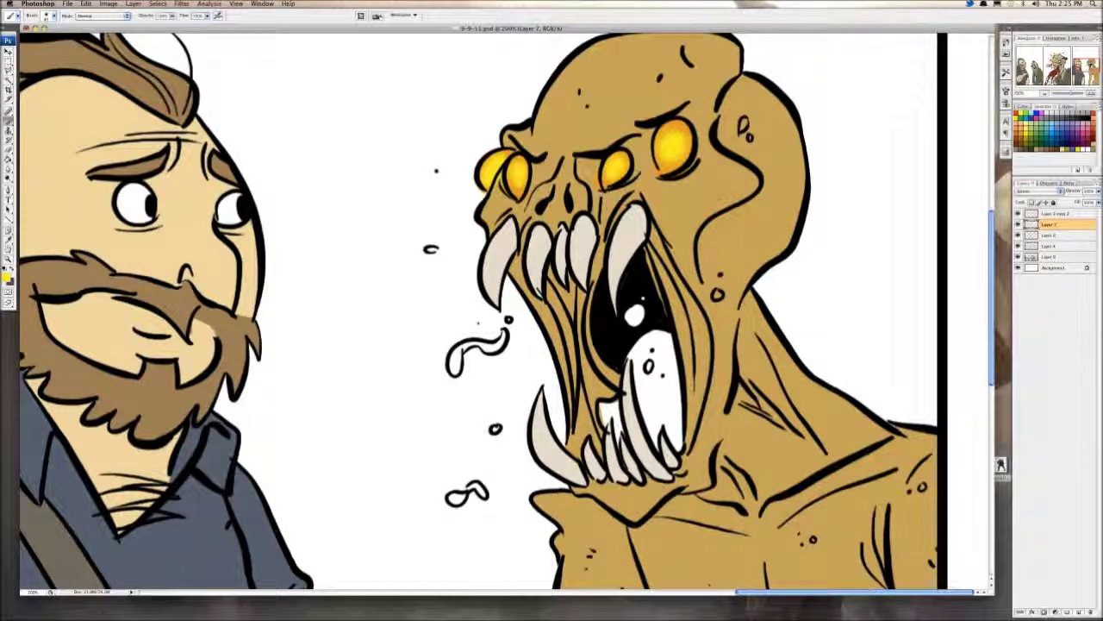
key("x")
left_click(52, 15)
left_click(97, 98)
double_click(97, 98)
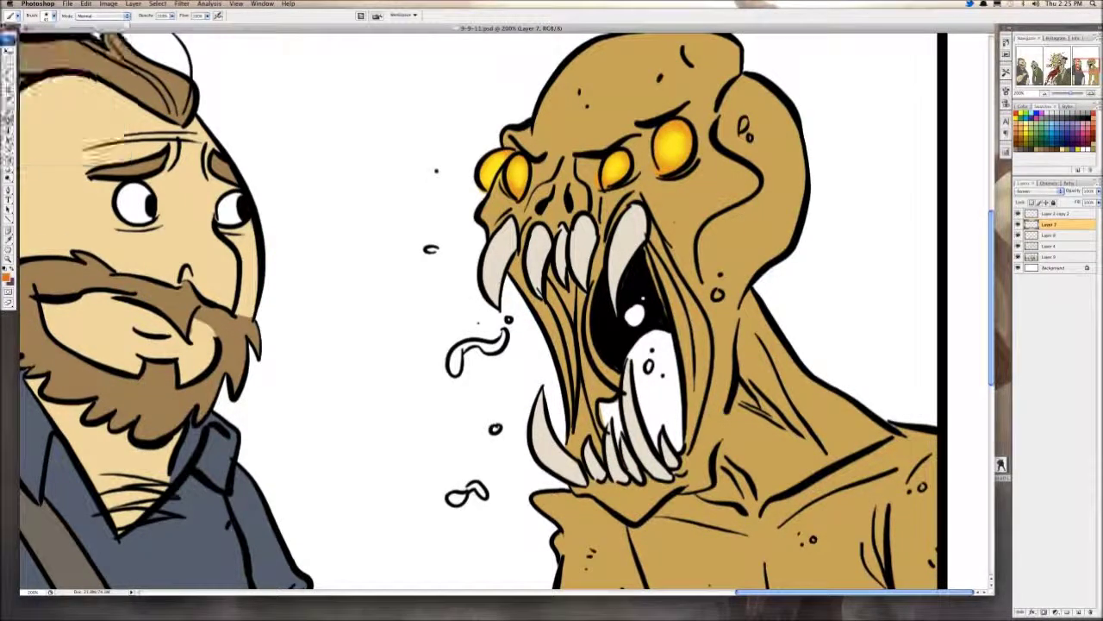
key("bracketright")
key("bracketright")
key("bracketright")
left_click_drag(519, 175, 500, 171)
left_click_drag(610, 165, 617, 167)
left_click_drag(679, 143, 685, 155)
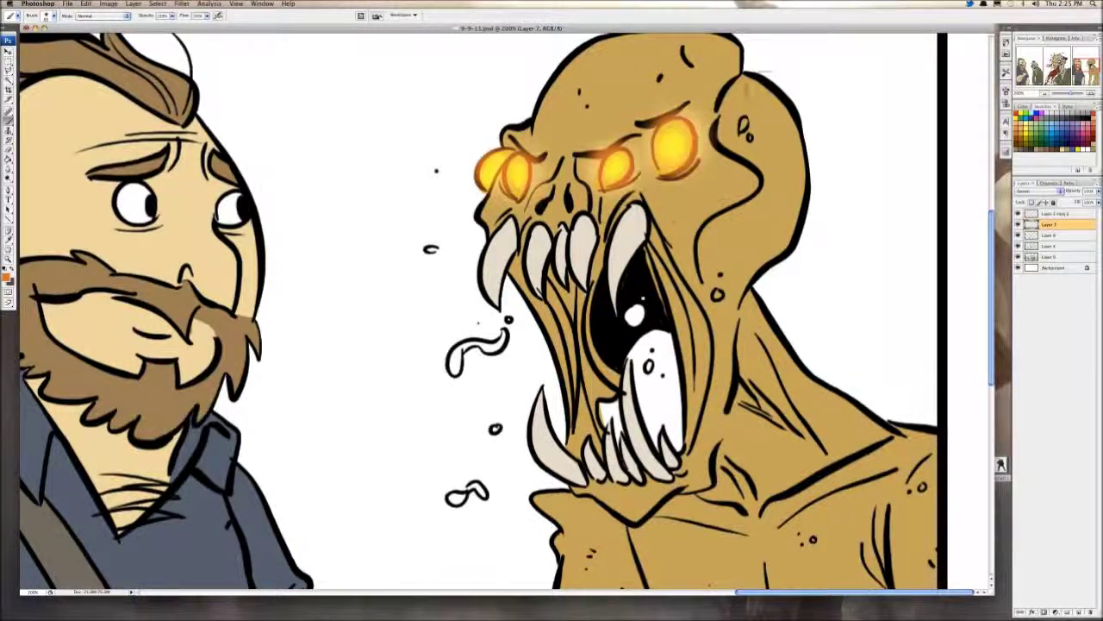
Step: Sample a greyish mauve and fill the monster's tongue and the gaps behind its lower teeth on Layer 9
scroll(672, 163, "down", 3)
scroll(673, 175, "down", 2)
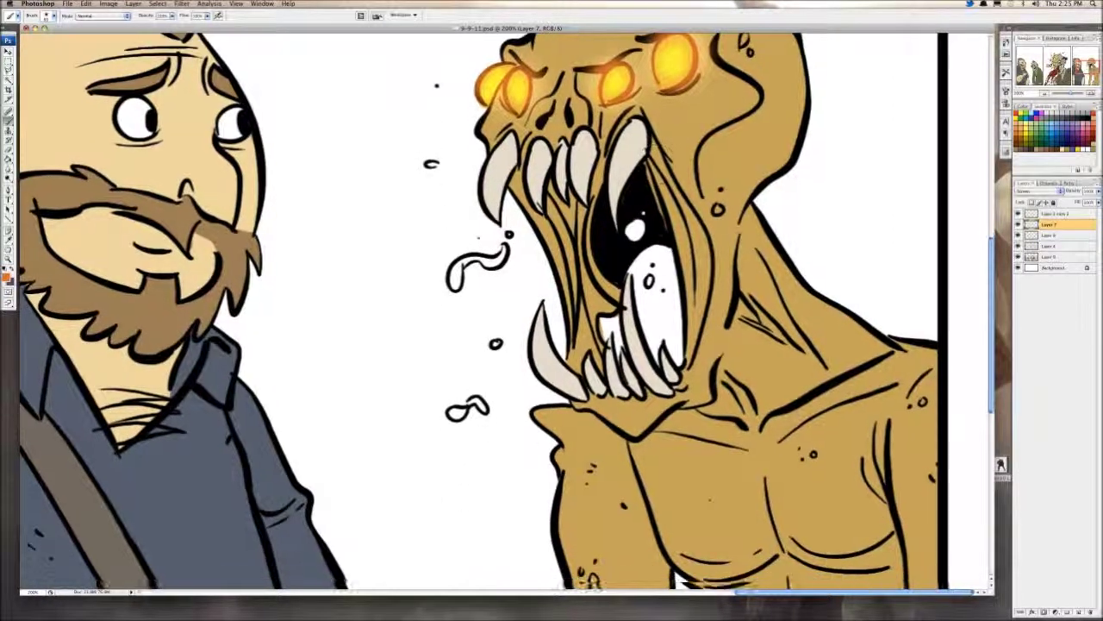
left_click(9, 241)
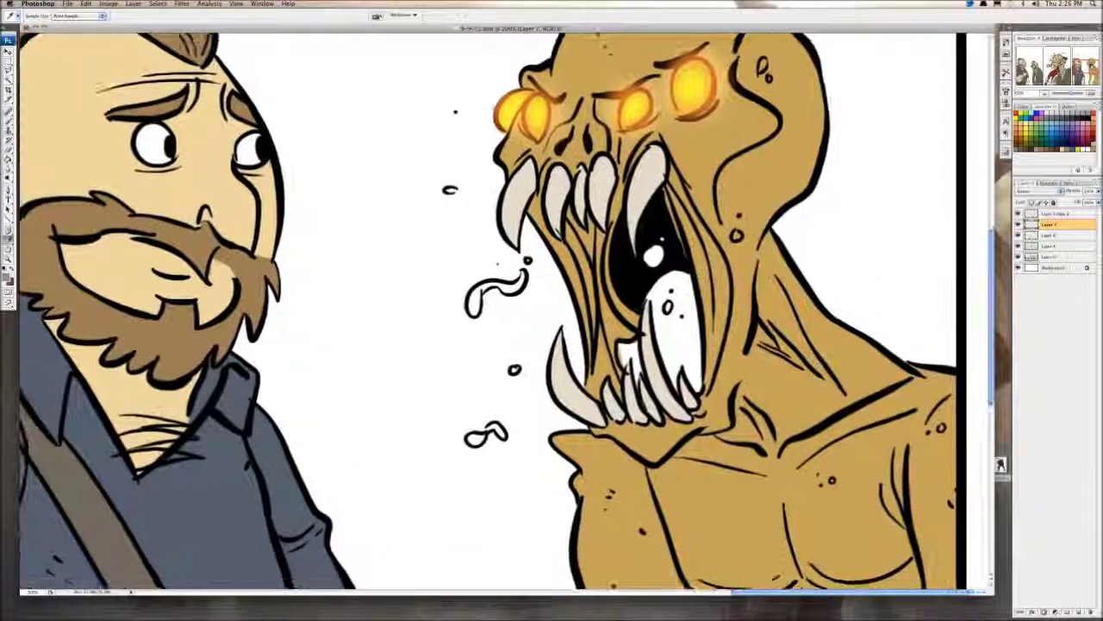
scroll(500, 310, "down", 1)
scroll(500, 311, "right", 1)
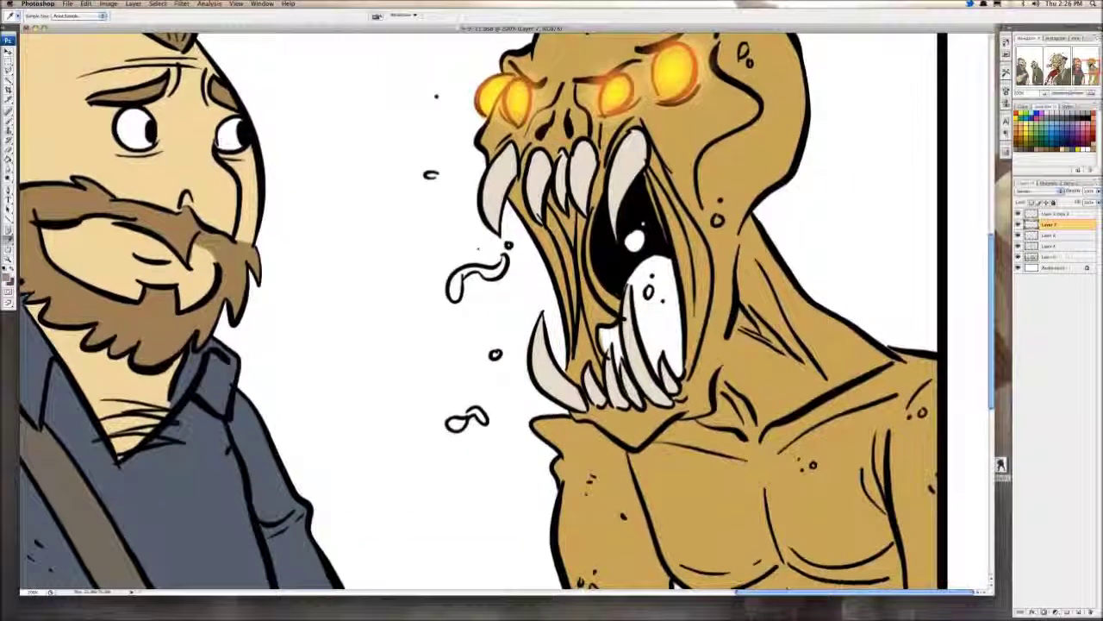
key("g")
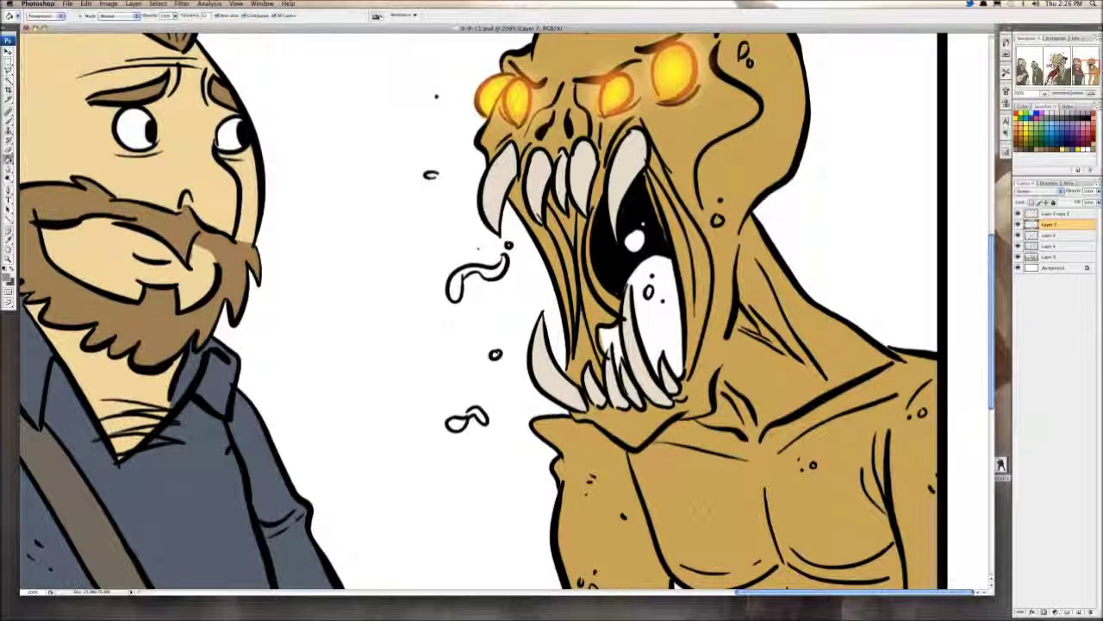
left_click(681, 352)
left_click(1049, 257)
left_click(662, 319)
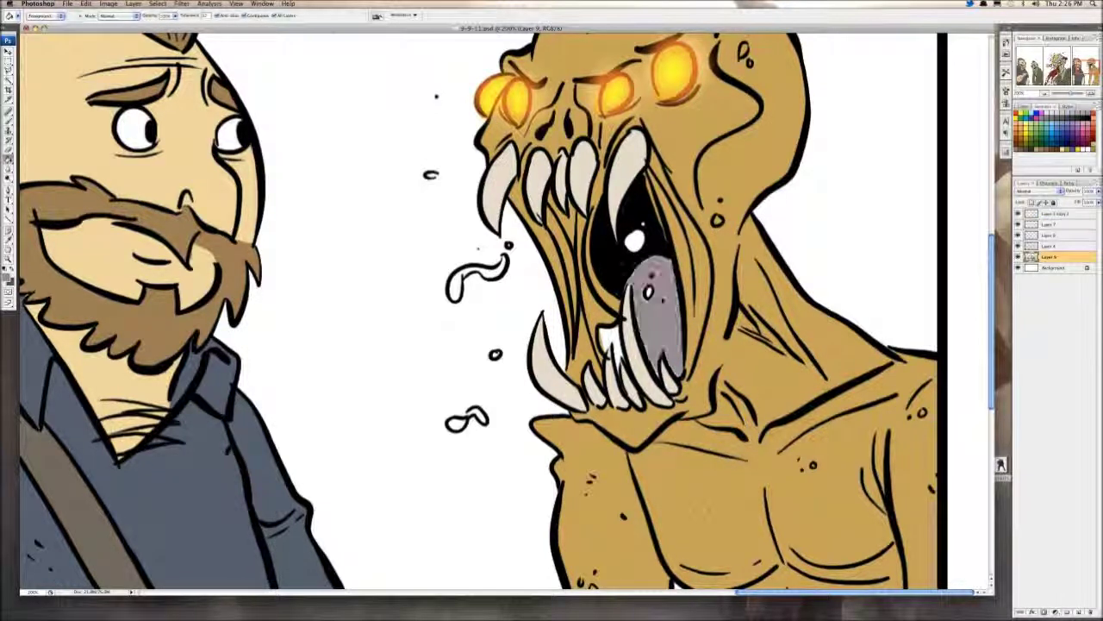
left_click(611, 337)
left_click(608, 338)
key("b")
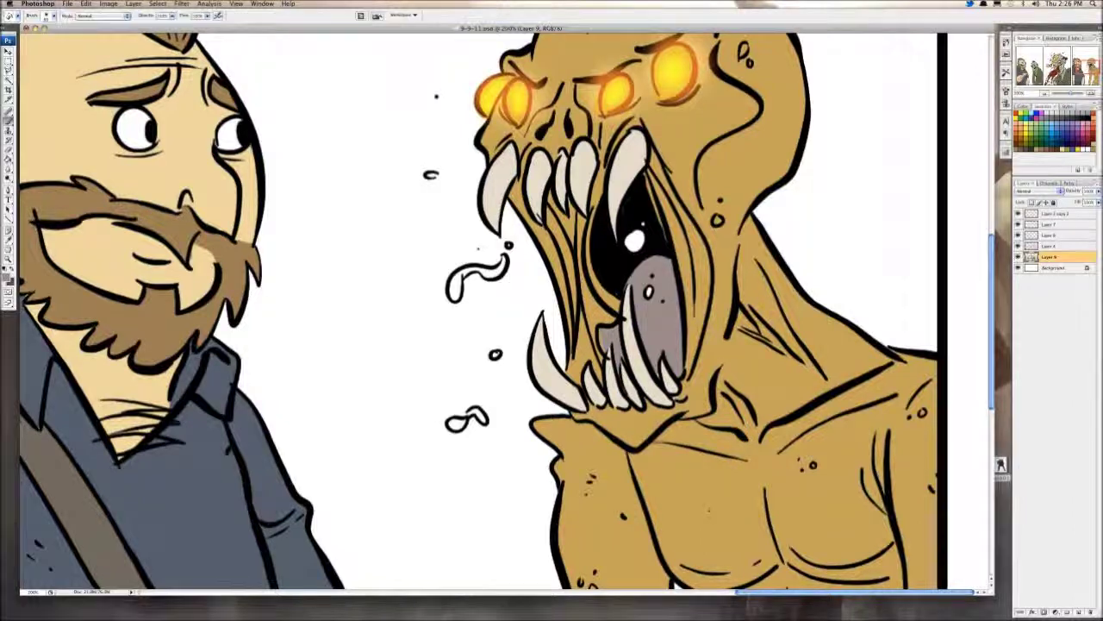
Step: Switch to a hard round brush and paint the tongue's wart and the uvula in the same greyish mauve
left_click(50, 16)
double_click(83, 86)
scroll(637, 276, "down", 1)
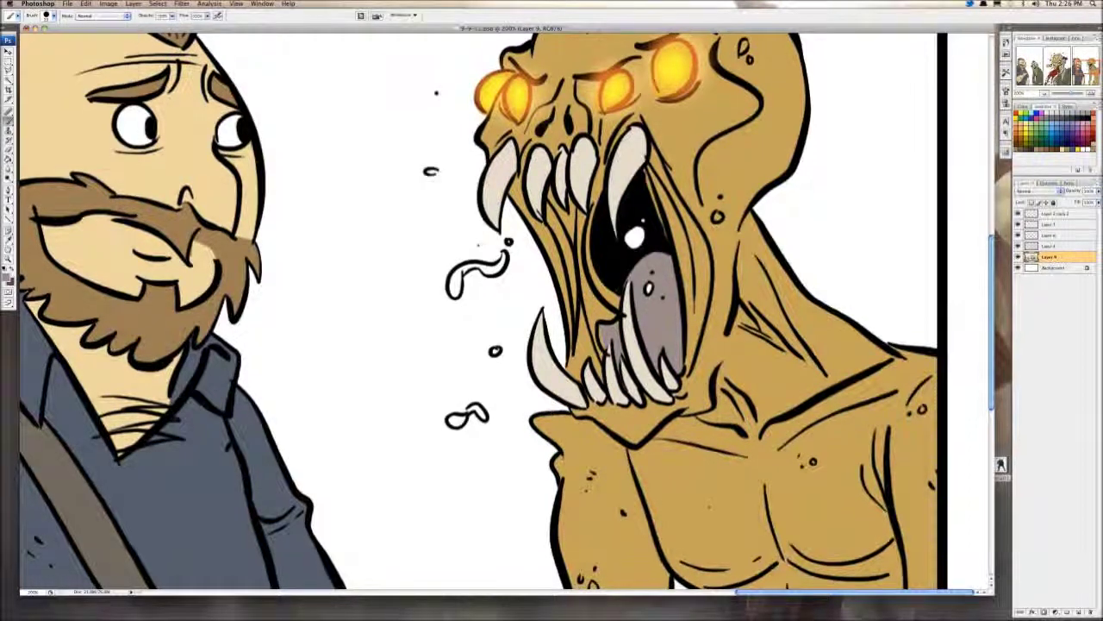
left_click(649, 289)
left_click_drag(633, 233, 636, 237)
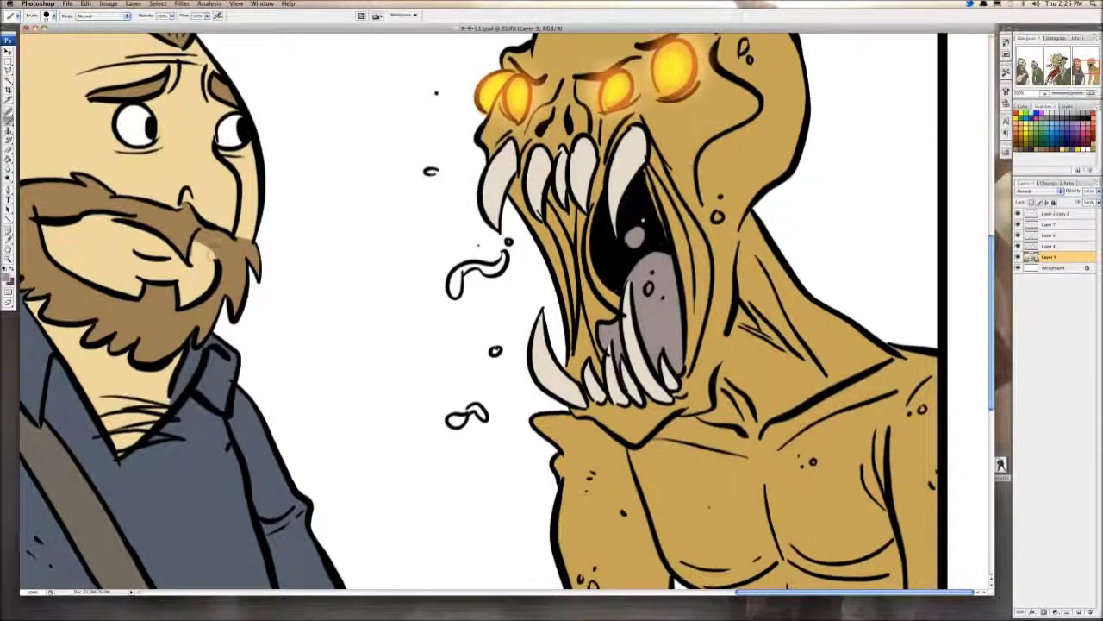
Step: Mix a dark brown from the monster's skin tone and paint the stretched flesh between its upper and lower front teeth
key("i")
left_click(772, 155)
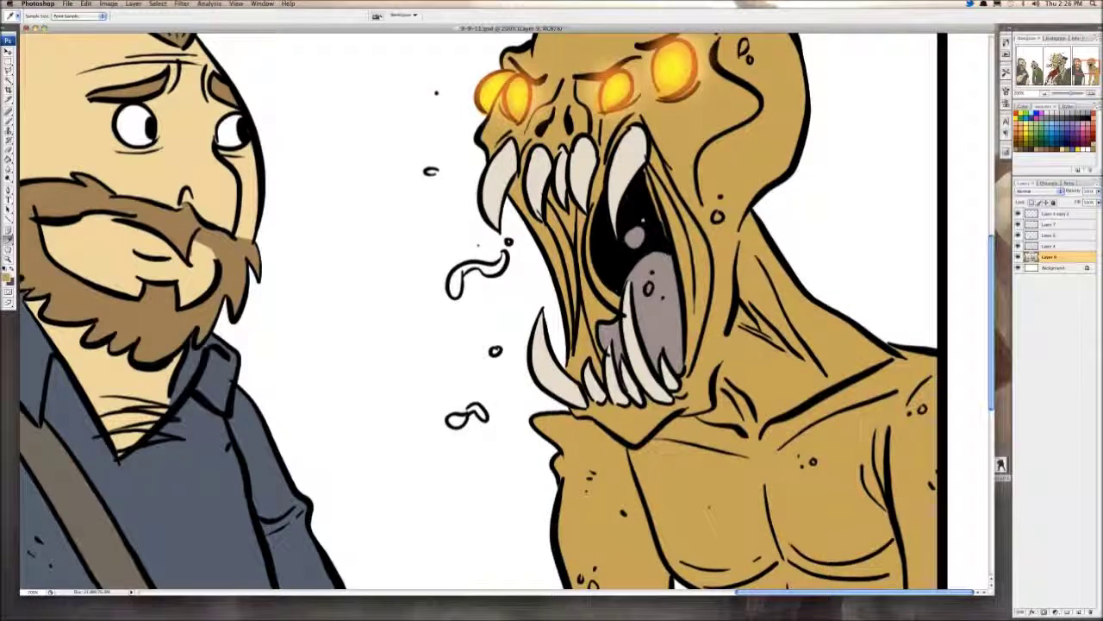
left_click(1023, 107)
left_click_drag(1072, 119, 1052, 129)
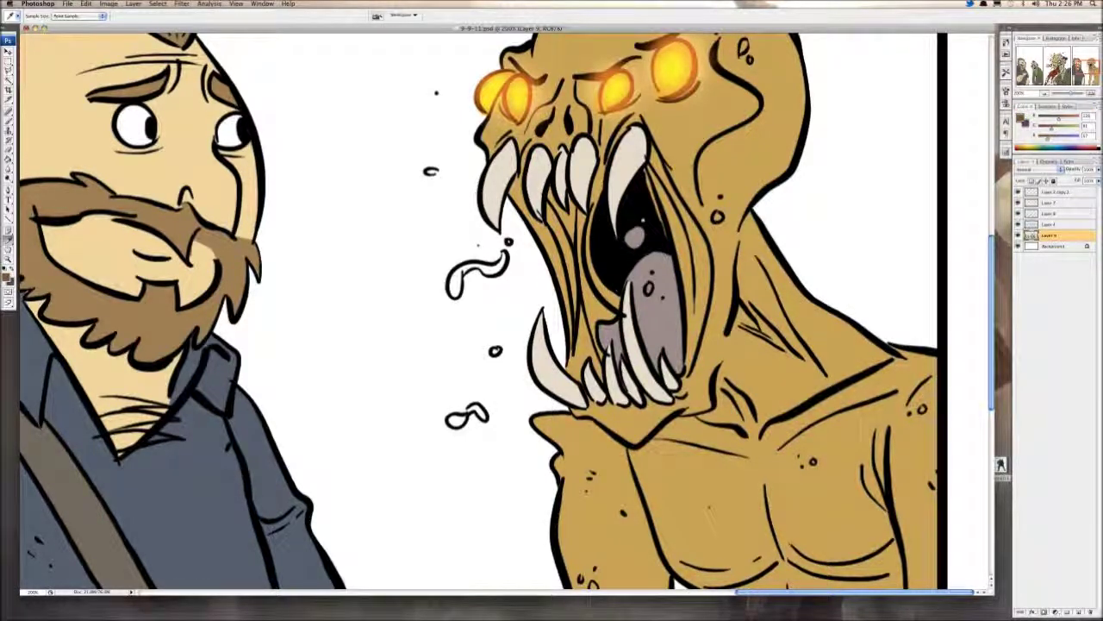
key("b")
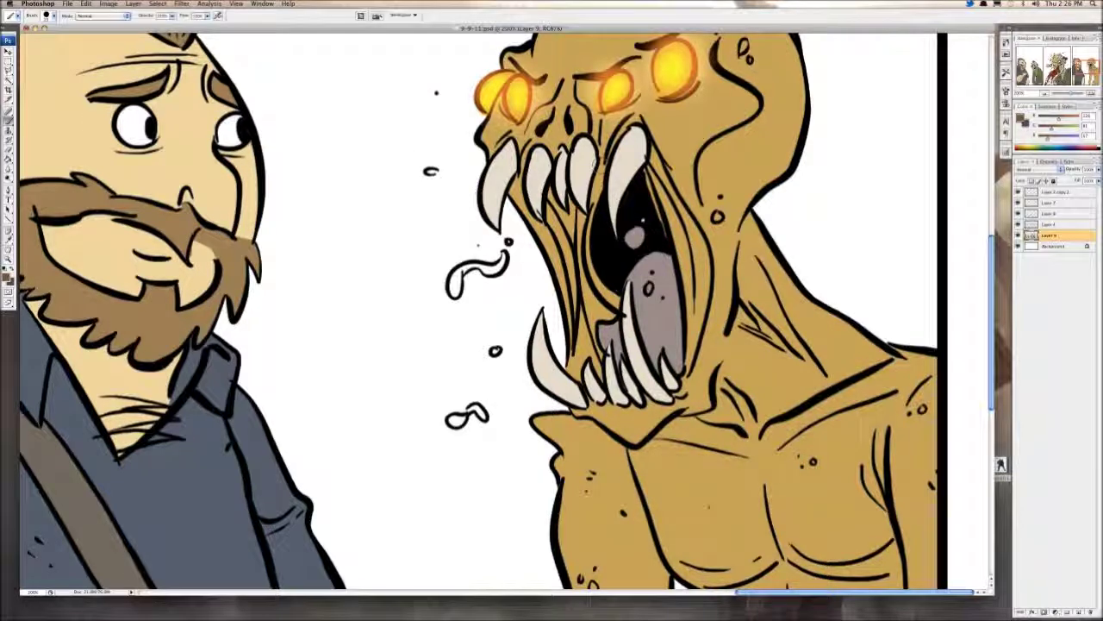
left_click_drag(595, 155, 598, 300)
mouse_move(573, 209)
left_mouse_down()
mouse_move(614, 296)
mouse_move(591, 334)
mouse_move(600, 379)
mouse_move(591, 354)
mouse_move(573, 371)
mouse_move(580, 332)
mouse_move(558, 207)
mouse_move(551, 246)
mouse_move(575, 316)
mouse_move(602, 304)
mouse_move(562, 218)
left_mouse_up()
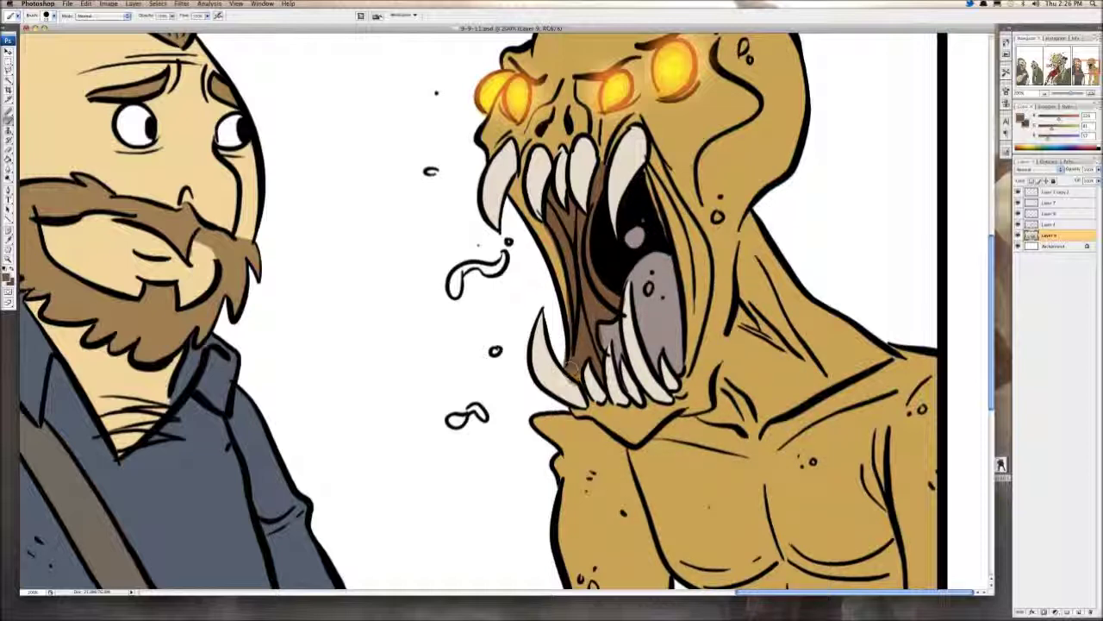
scroll(575, 374, "up", 3)
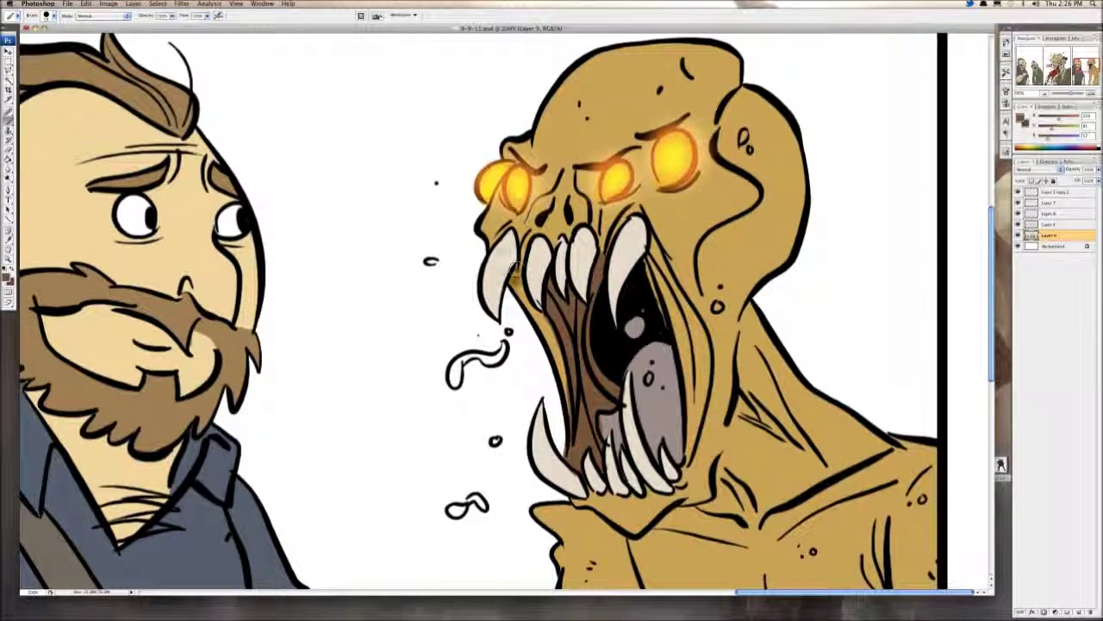
left_click_drag(538, 315, 572, 405)
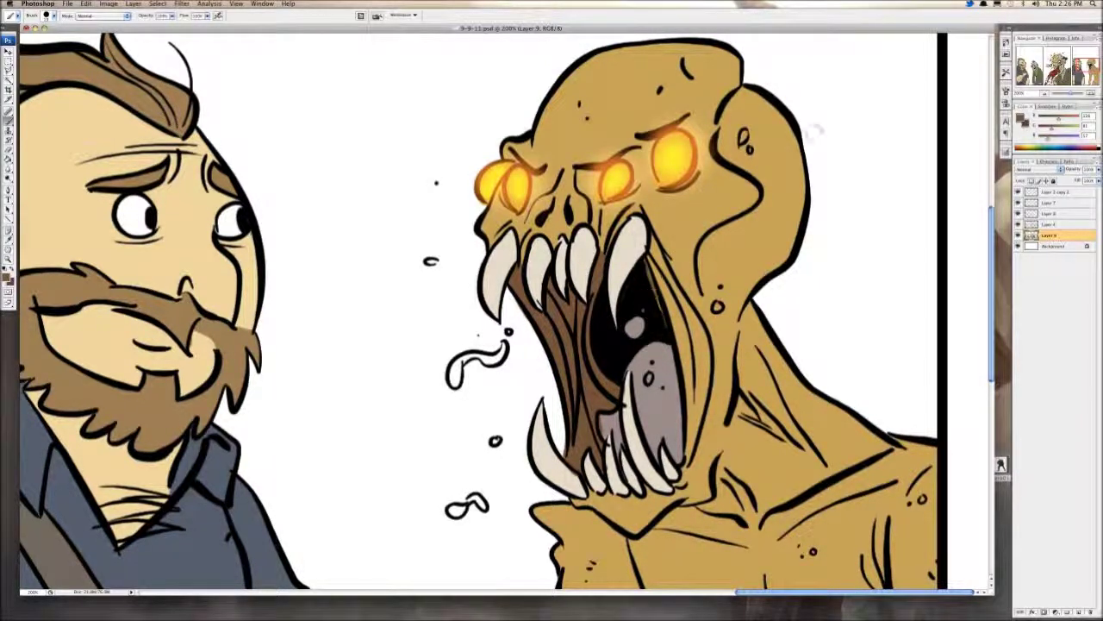
key("super+minus")
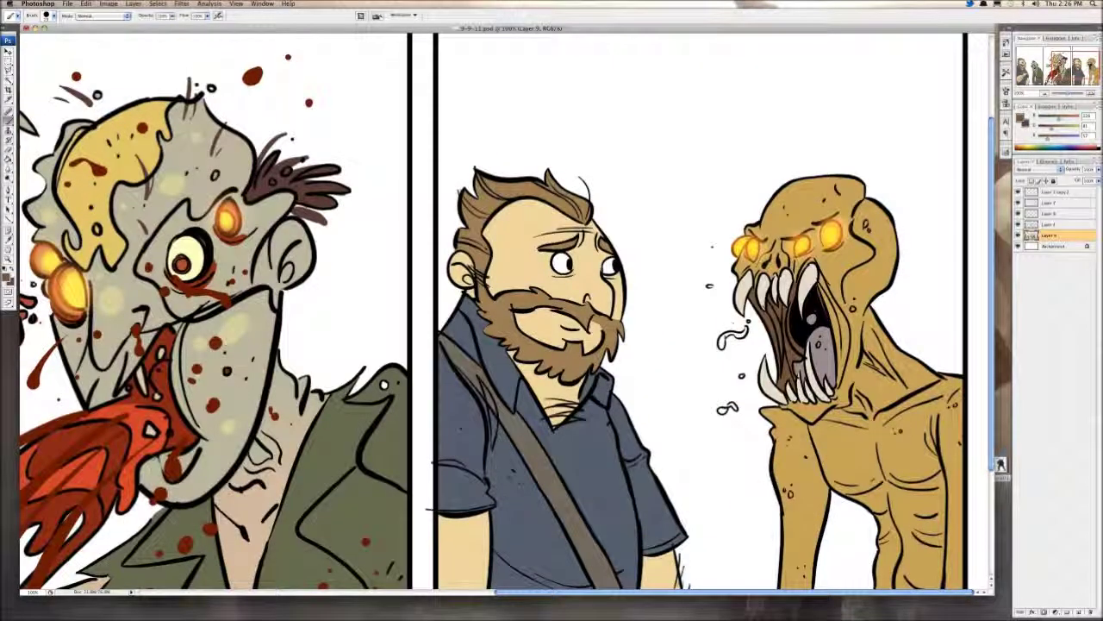
Step: Sample the monster's skin tone, shift it to a pinkish then reddish brown, and dab blemish spots on its upper arm and chest
key("super+minus")
left_click_drag(517, 319, 674, 319)
key("super+minus")
key("super+minus")
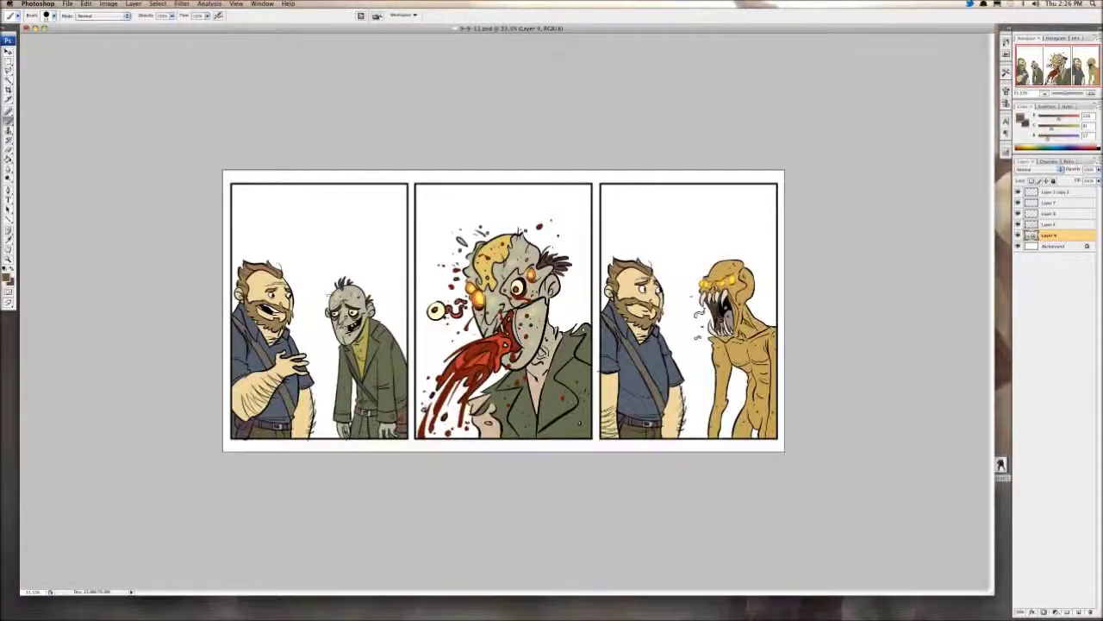
key("super+plus")
key("super+plus")
key("super+plus")
key("super+plus")
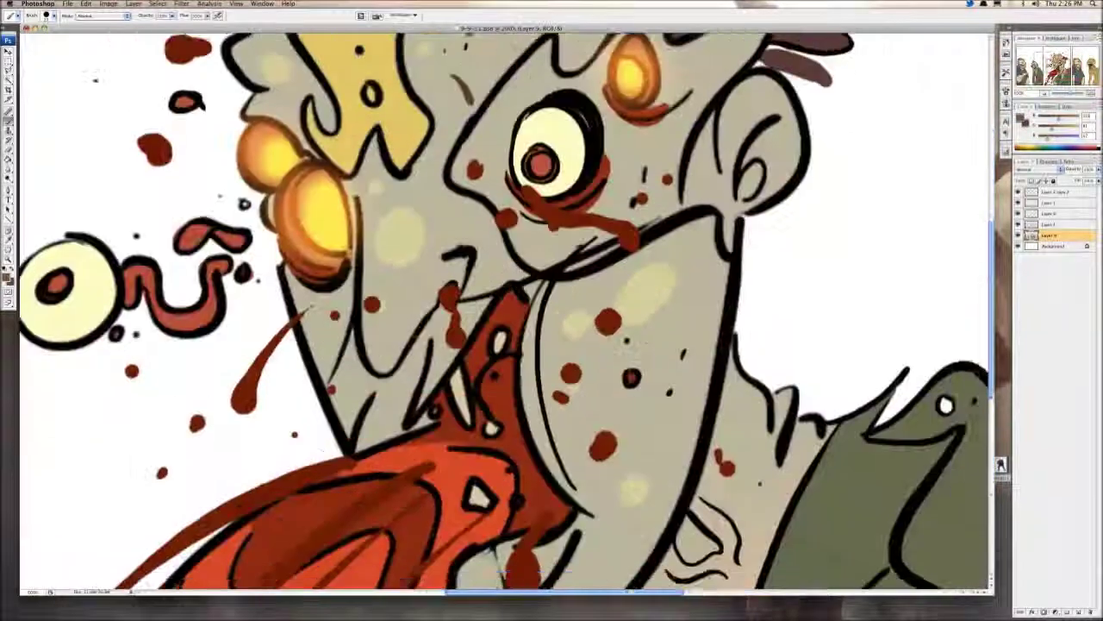
left_click_drag(810, 362, 218, 293)
left_click_drag(810, 362, 218, 293)
scroll(504, 310, "down", 5)
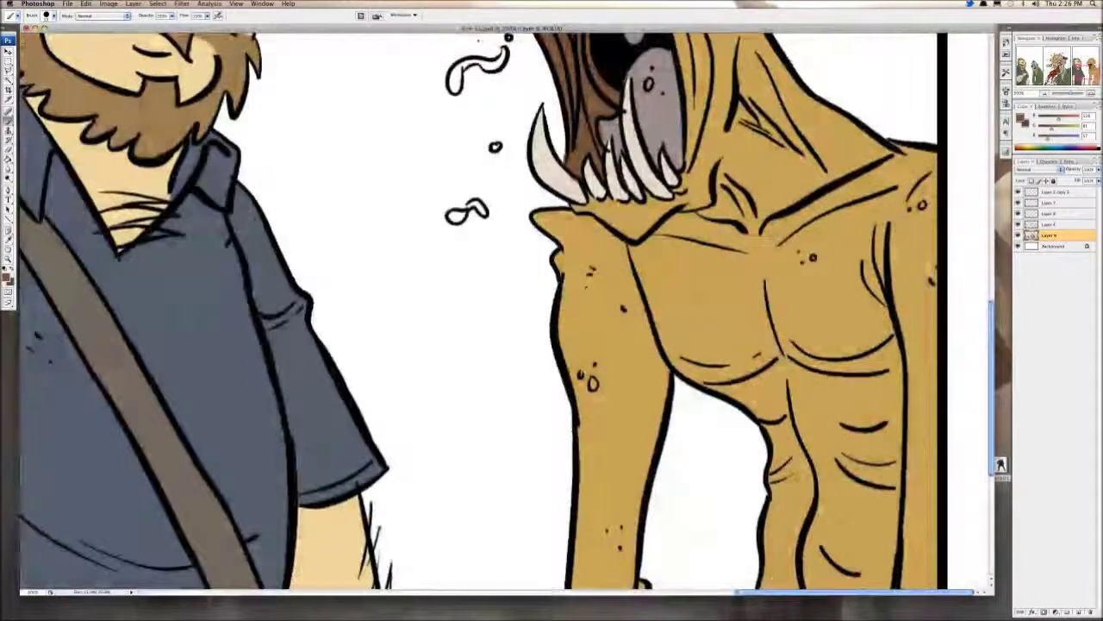
left_click(709, 304)
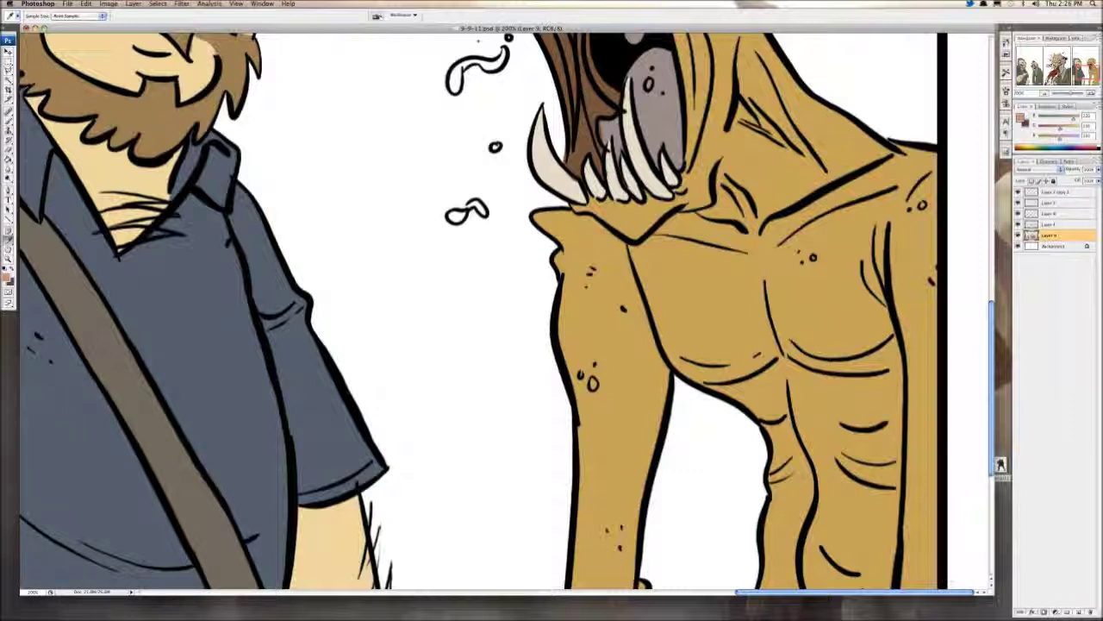
key("b")
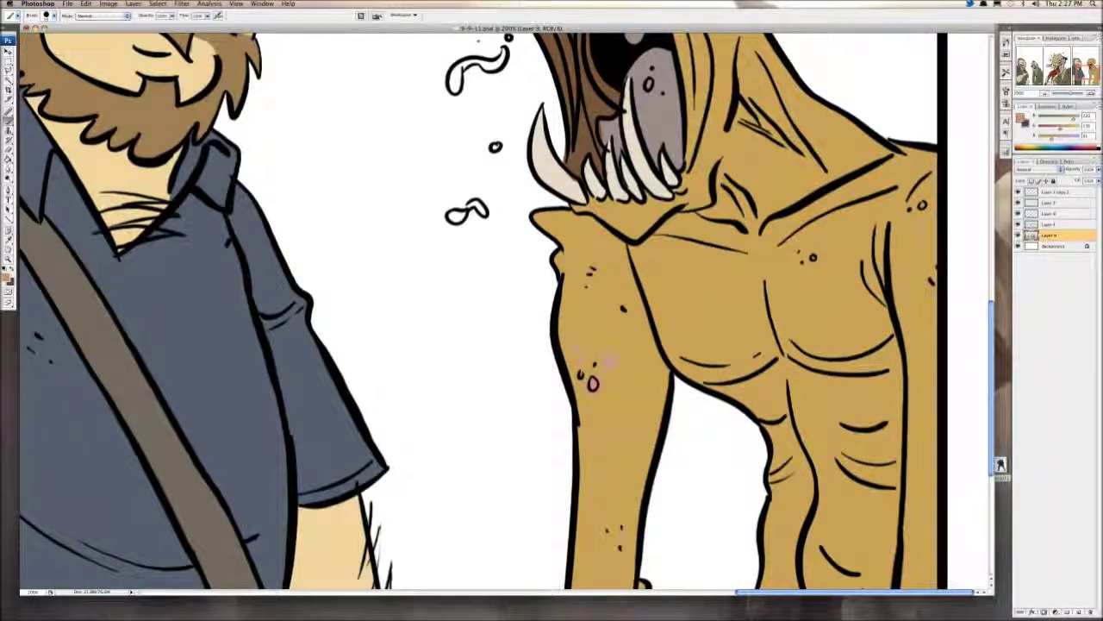
left_click(679, 265)
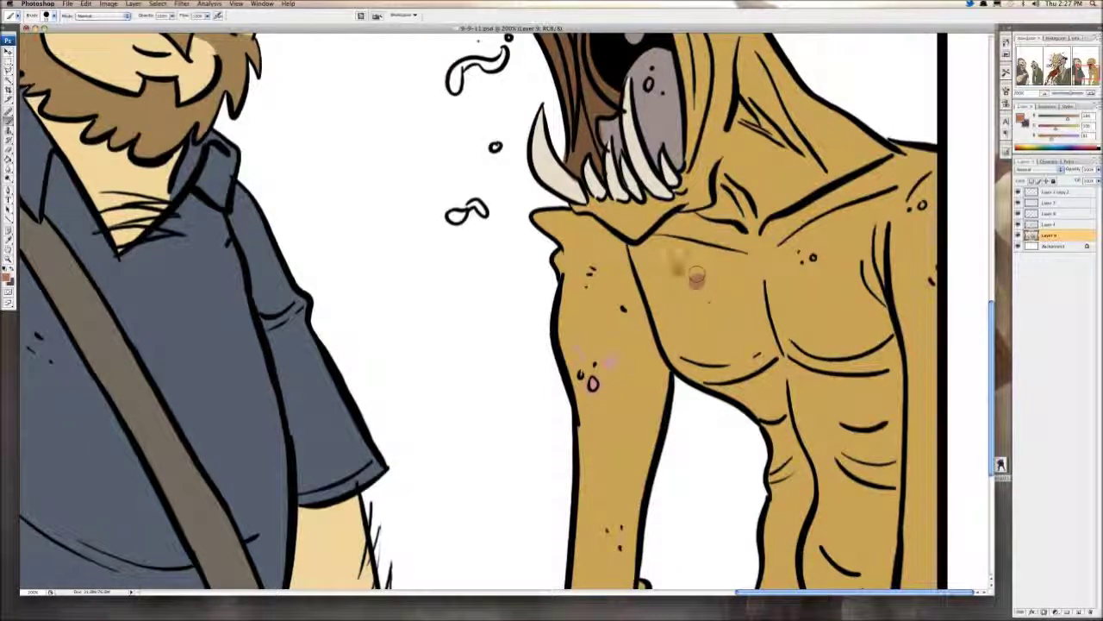
left_click(851, 328)
left_click(856, 296)
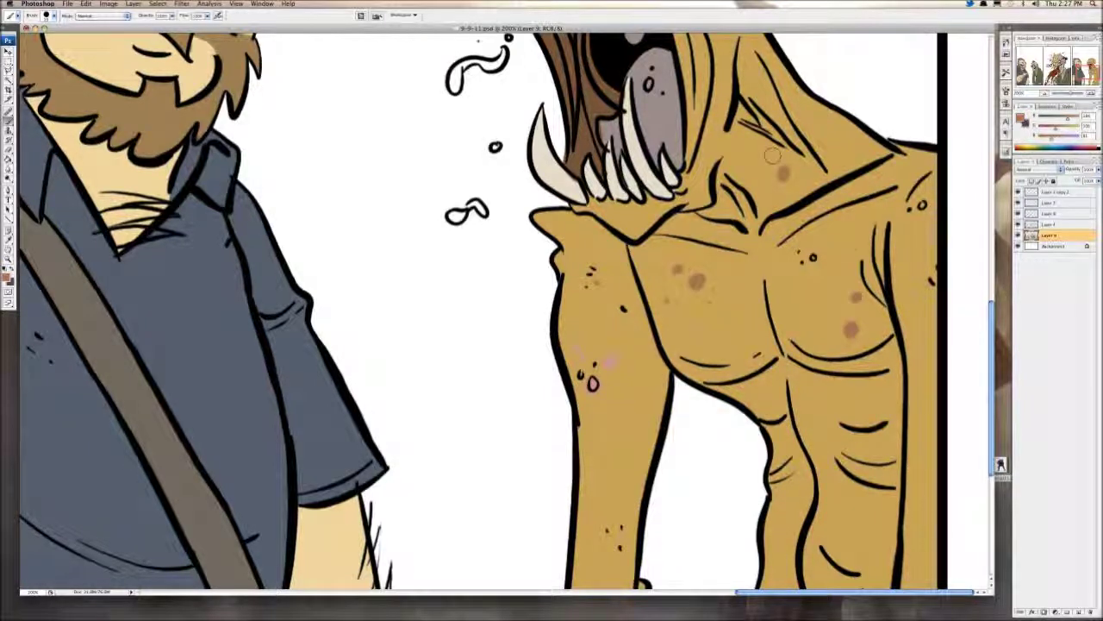
Step: Dab more reddish-brown spots on the monster's forearm, belly and far arm, including around the inked warts
left_click_drag(690, 470, 715, 274)
left_click(651, 389)
left_click(641, 365)
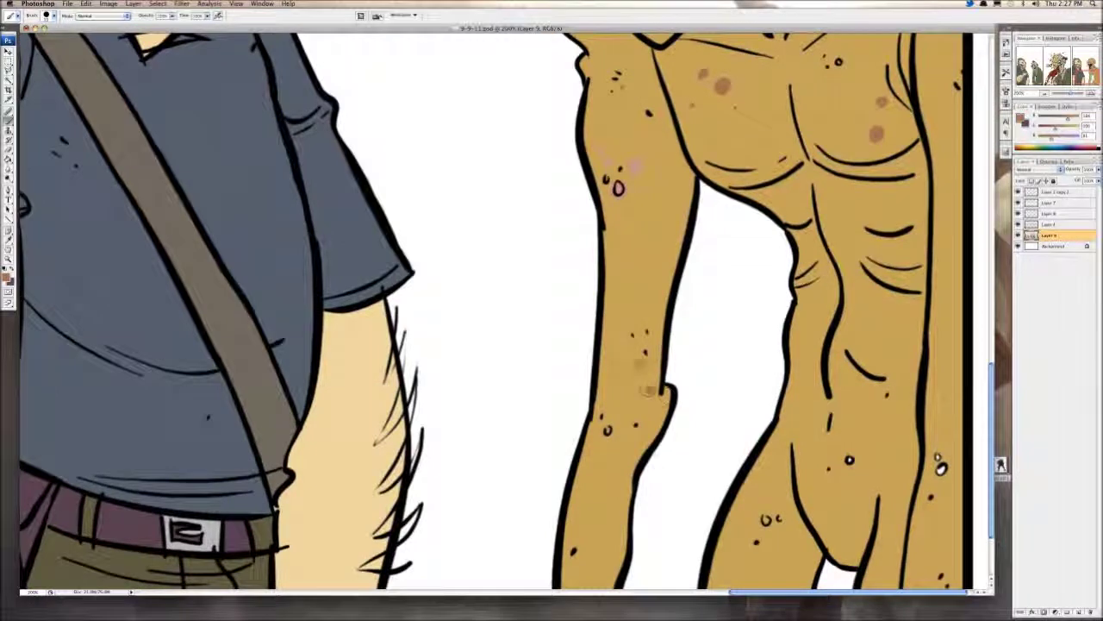
left_click(600, 484)
left_click(849, 433)
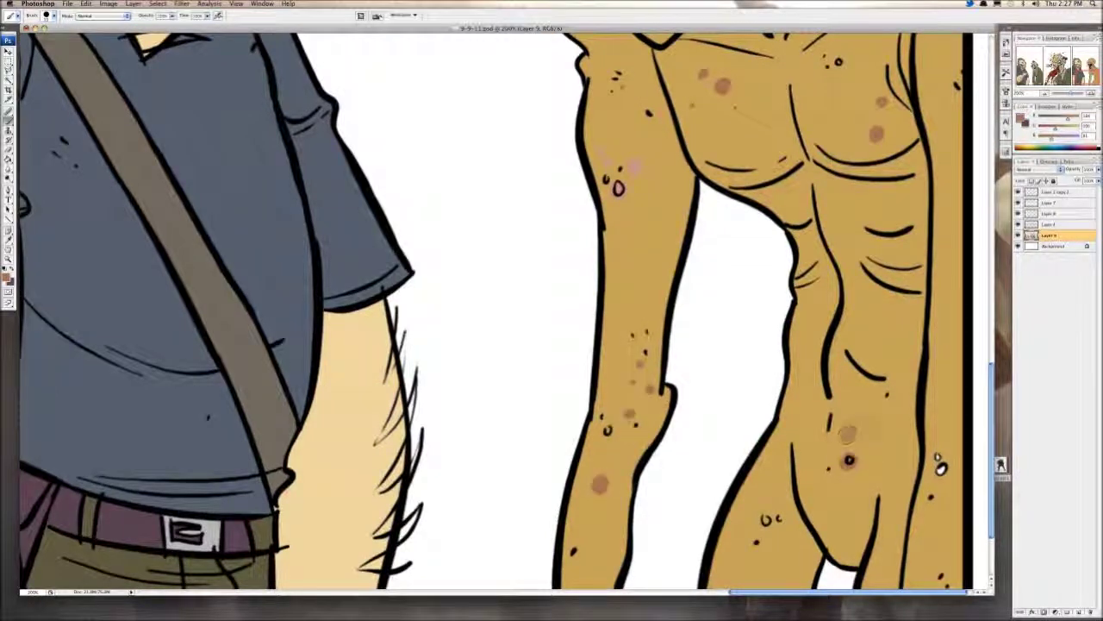
left_click(944, 464)
left_click(952, 425)
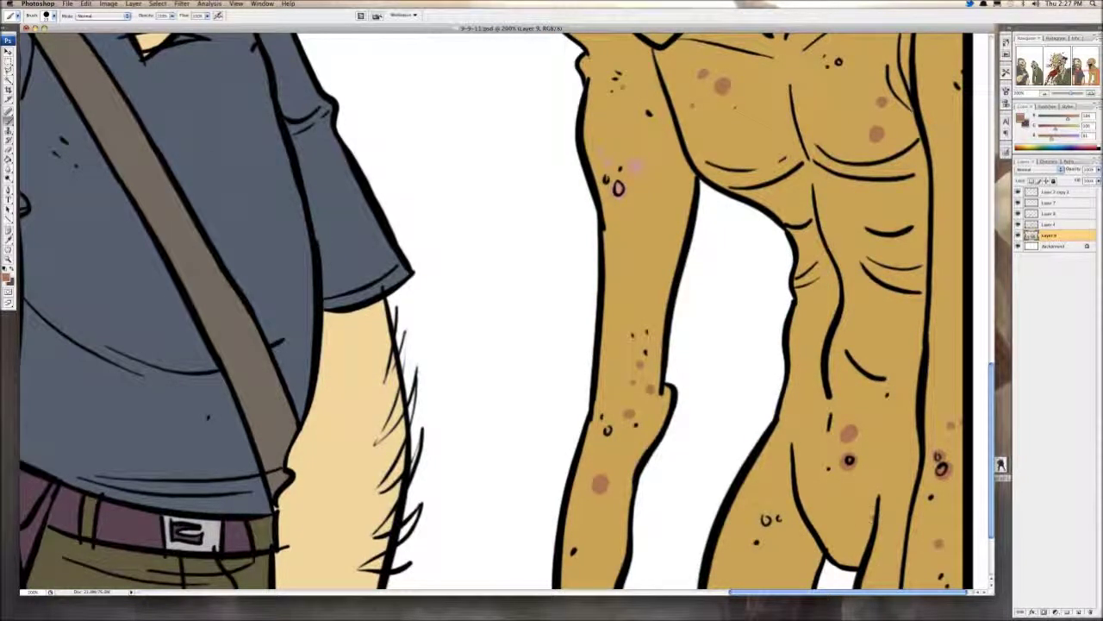
left_click_drag(939, 536, 914, 584)
left_click(829, 354)
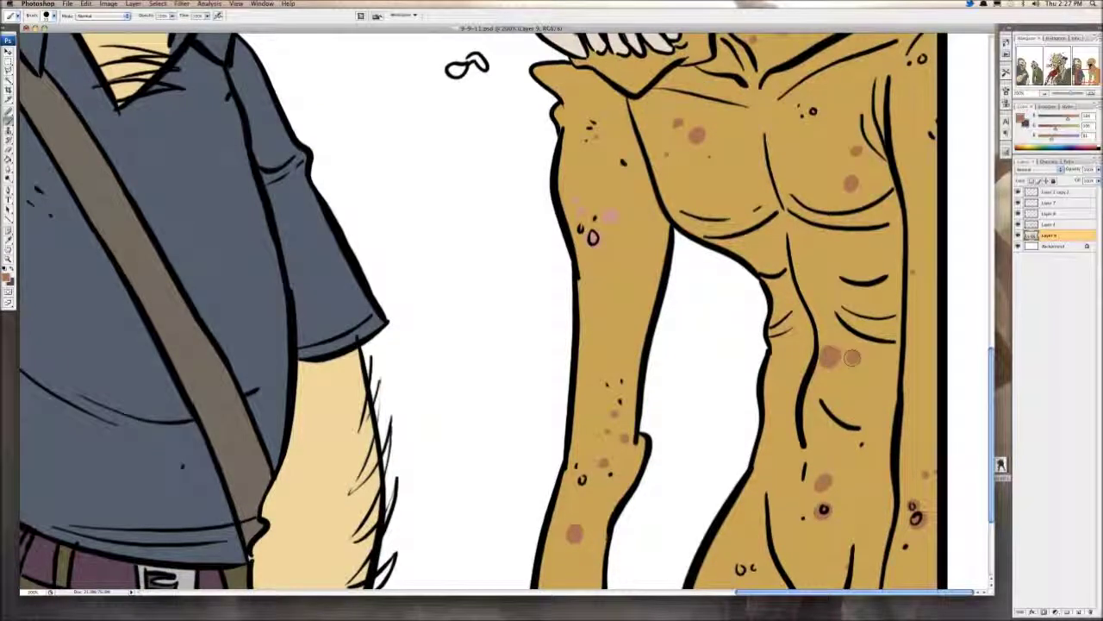
Step: Create a new layer with default settings directly above the Background layer
key("super+minus")
key("super+minus")
key("super+minus")
key("super+minus")
key("super+minus")
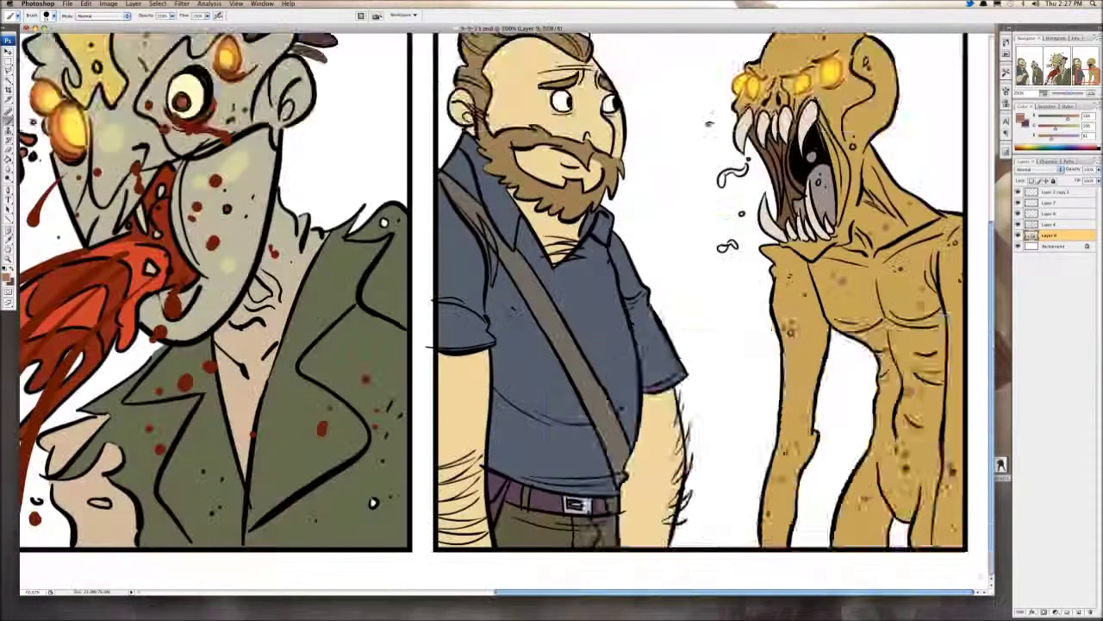
key("ctrl+minus")
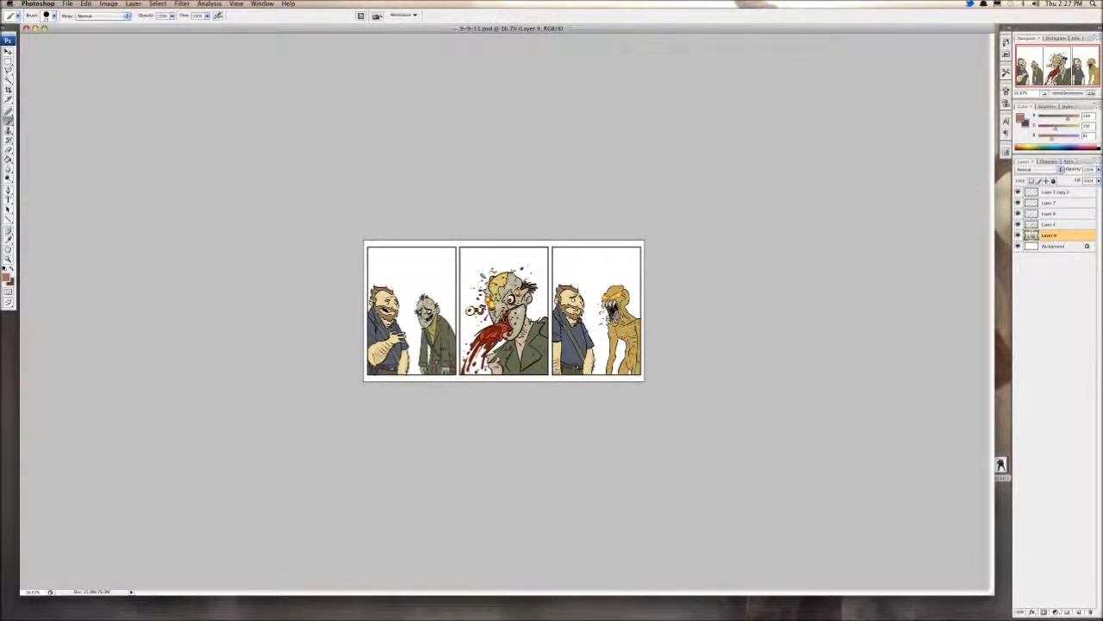
left_click(1054, 247)
left_click(133, 4)
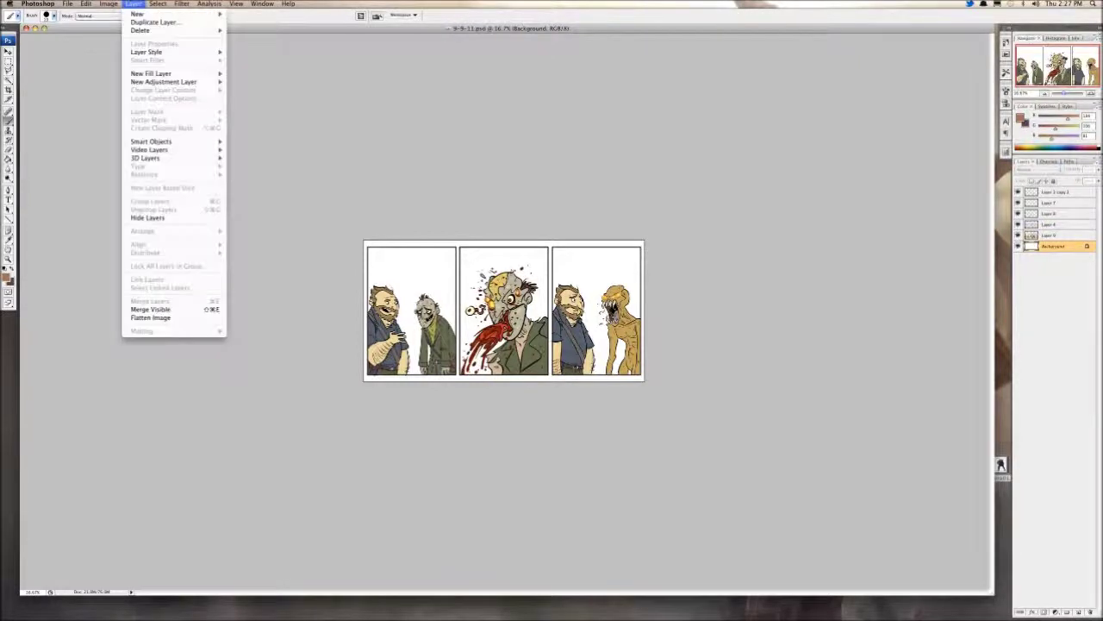
mouse_move(155, 15)
left_click(250, 16)
key("Return")
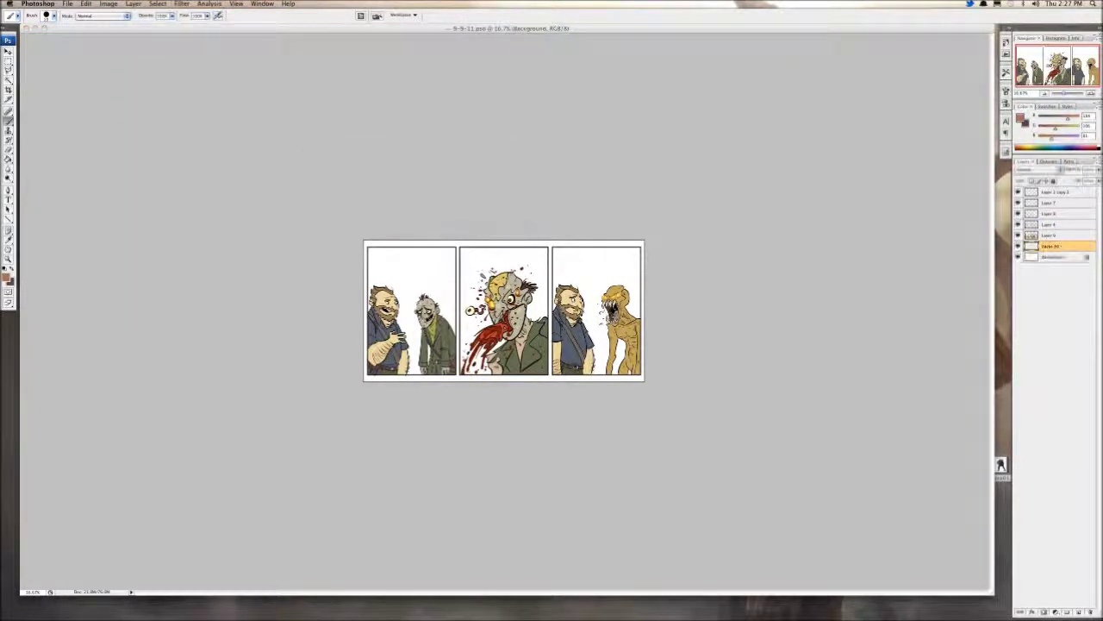
Step: Select the first panel with a rectangular marquee, mix a dark mauve-brown, and fill the area behind the characters with it
key("super+equal")
key("super+equal")
key("super+equal")
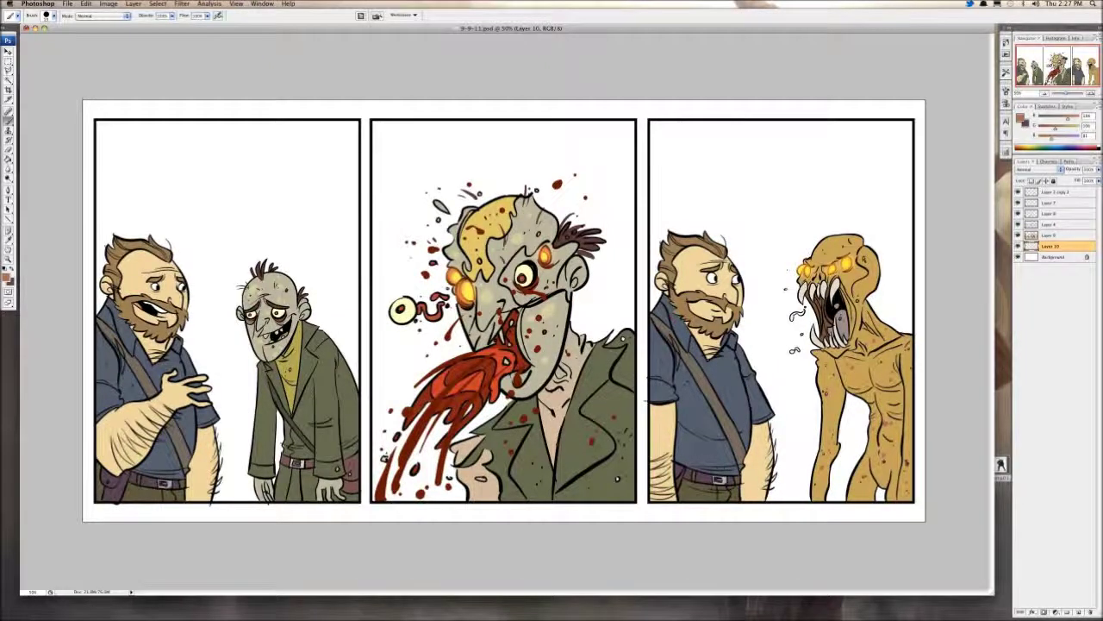
key("m")
left_click_drag(95, 121, 361, 503)
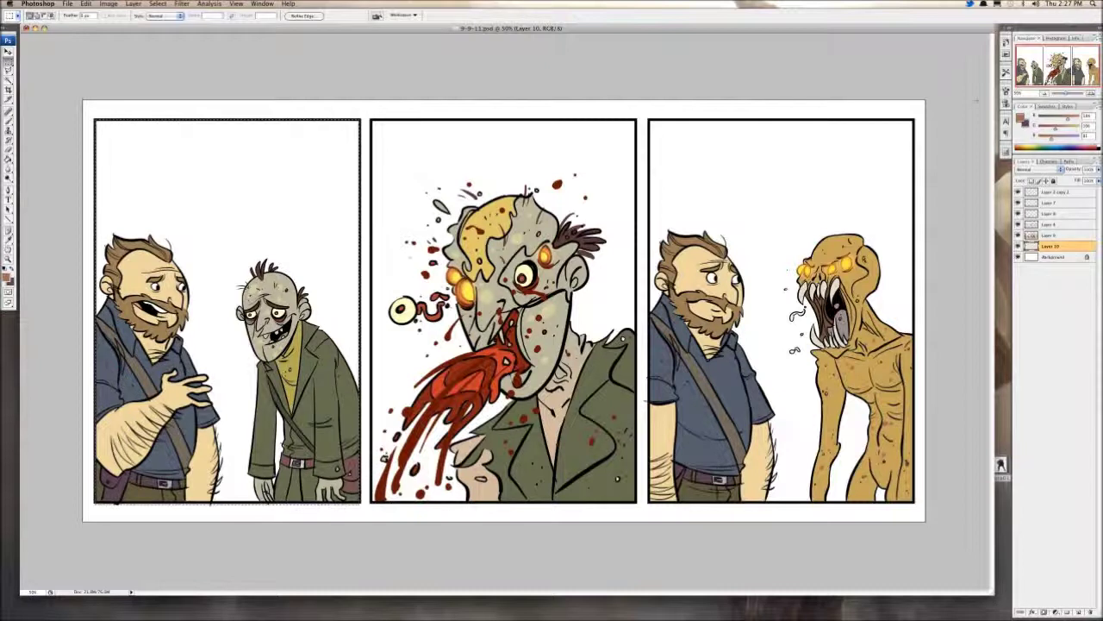
left_click(1025, 124)
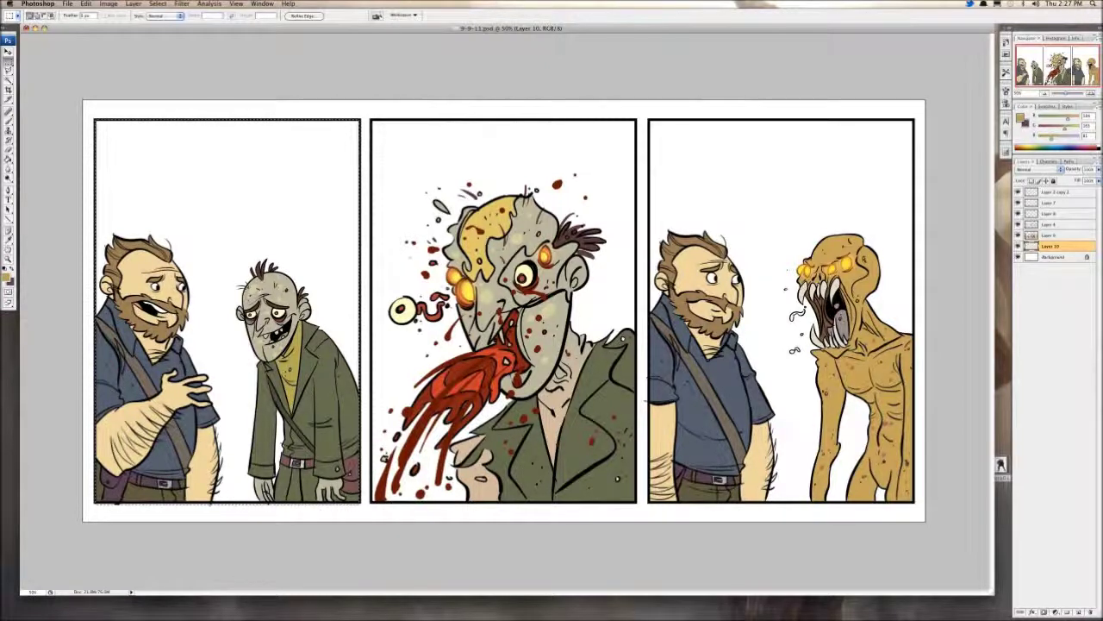
key("d")
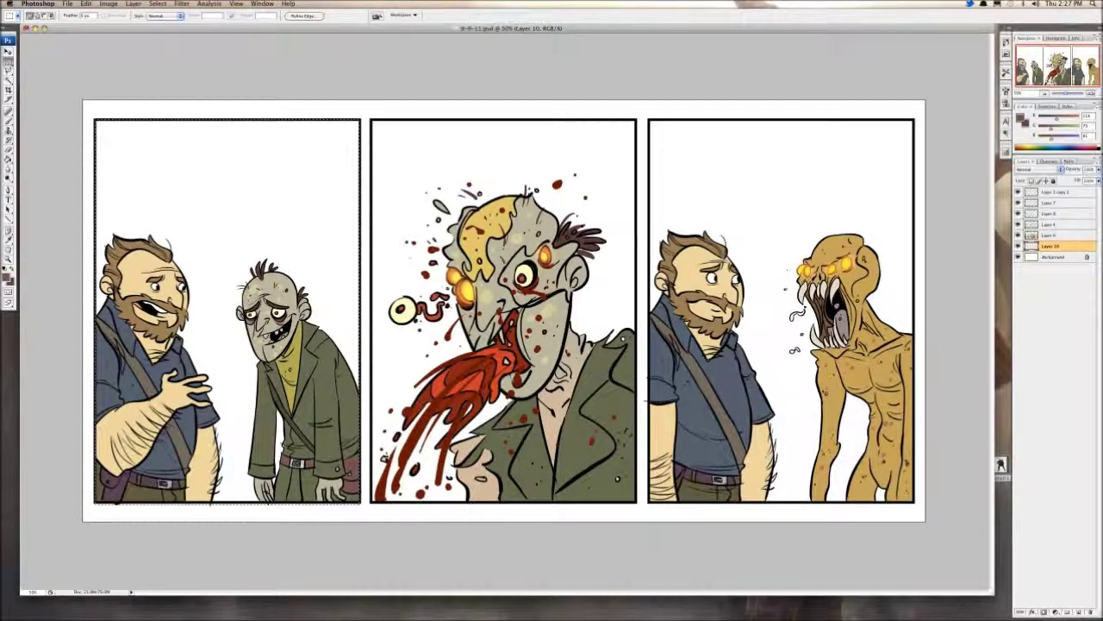
key("g")
left_click(228, 207)
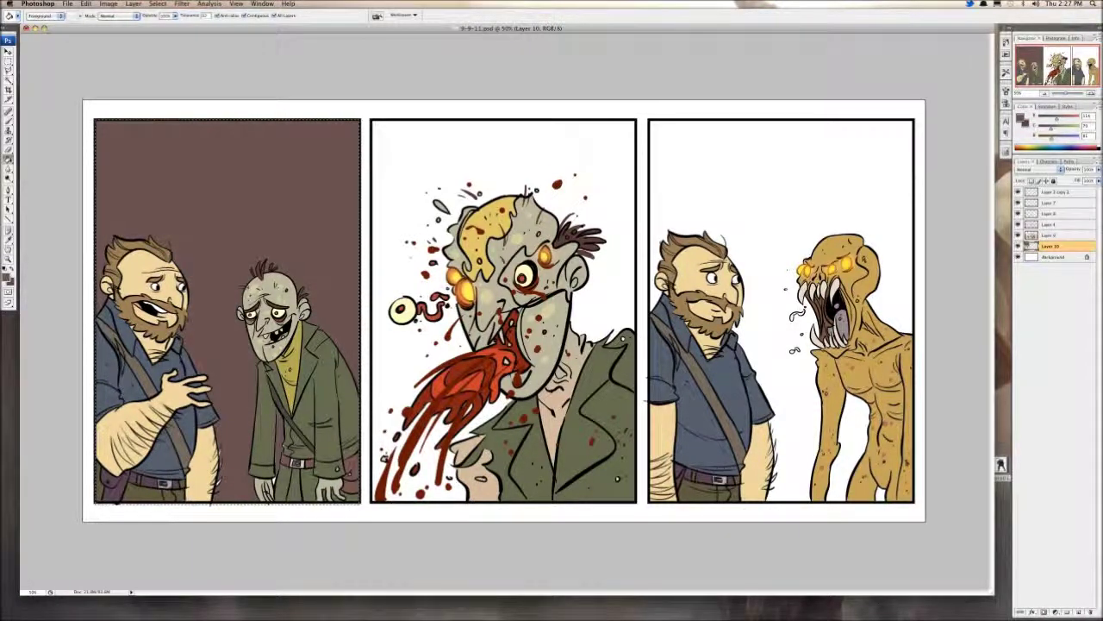
Step: Replace the rectangular selection with a Magic Wand selection of the first panel's mauve-brown background and add a new layer above the fill
key("b")
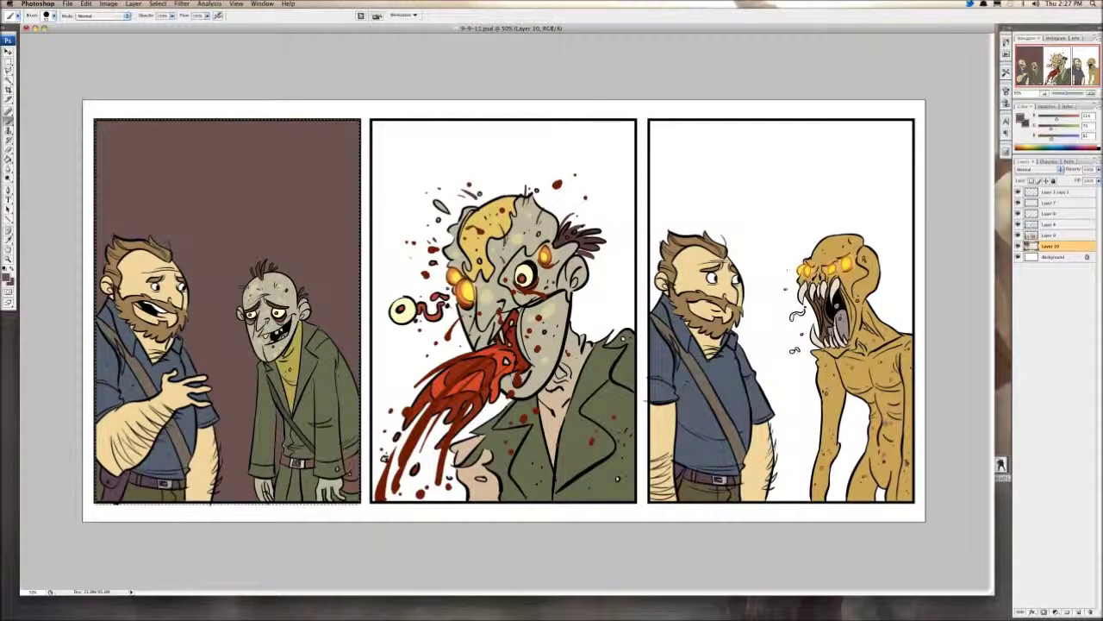
key("w")
left_click(158, 3)
left_click(165, 21)
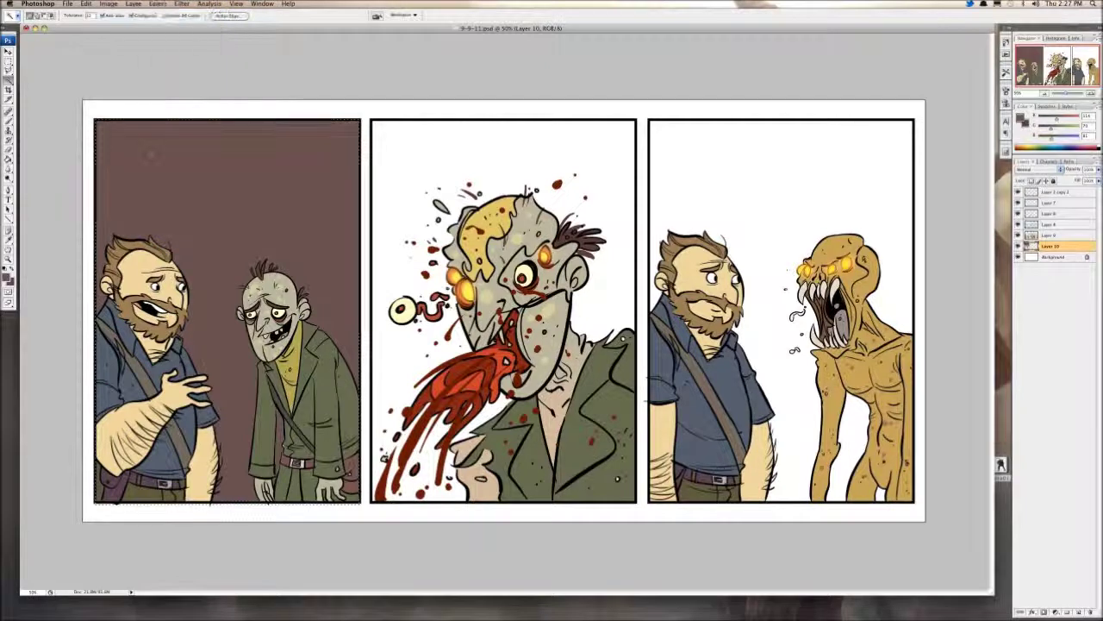
left_click(152, 155)
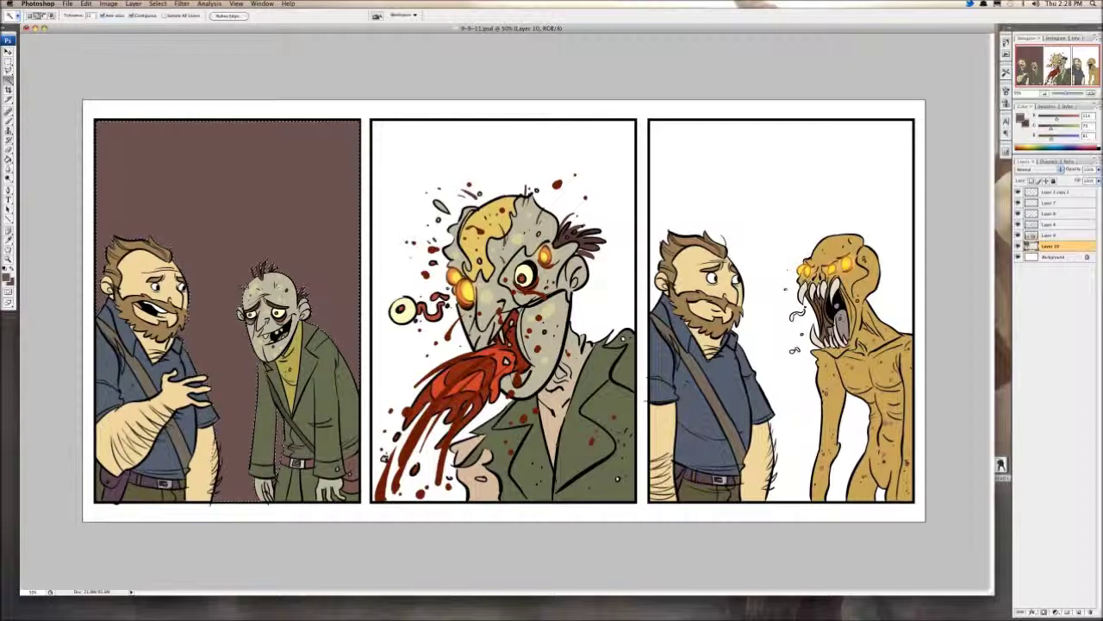
left_click(133, 4)
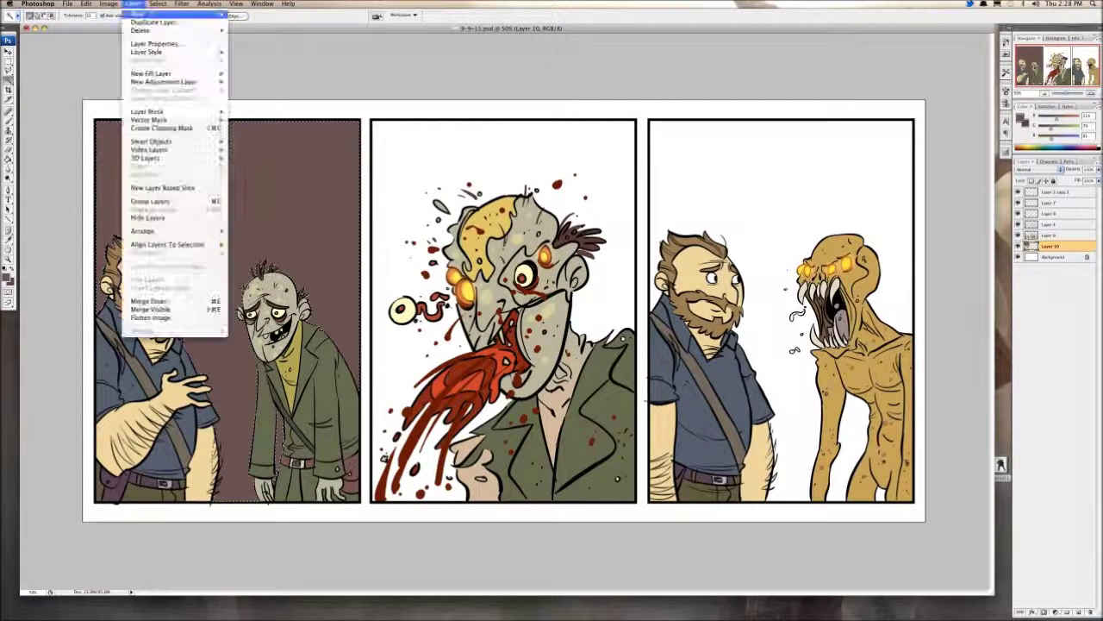
mouse_move(147, 13)
left_click(250, 15)
key("Return")
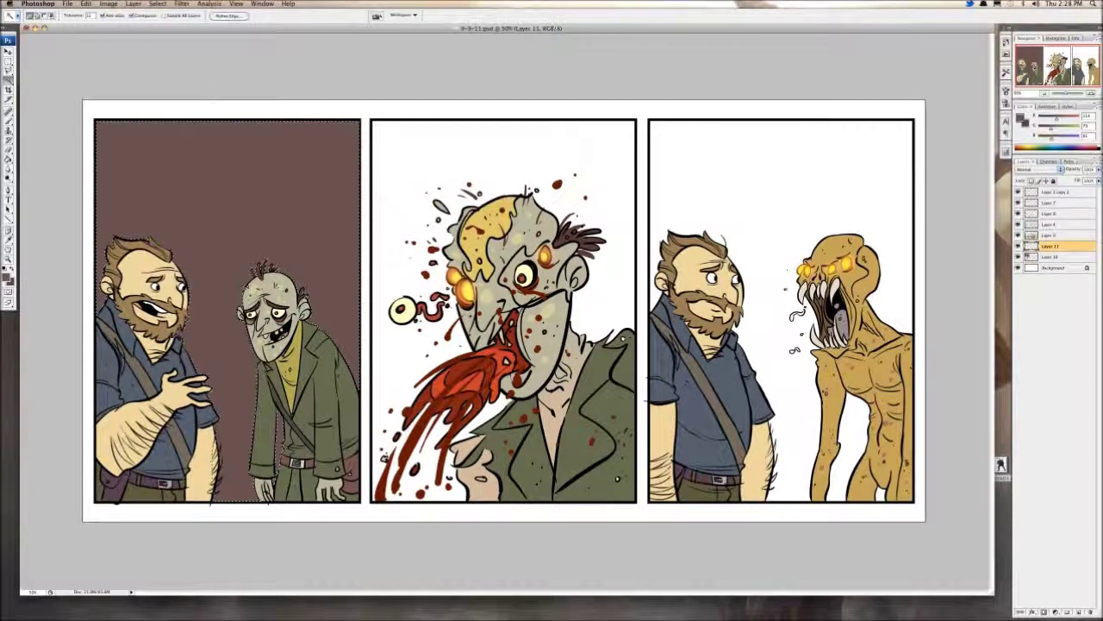
Step: Mix a darker brown and paint silhouetted tree trunks with forking branches across the first panel's selected background
left_click_drag(1049, 128, 1048, 129)
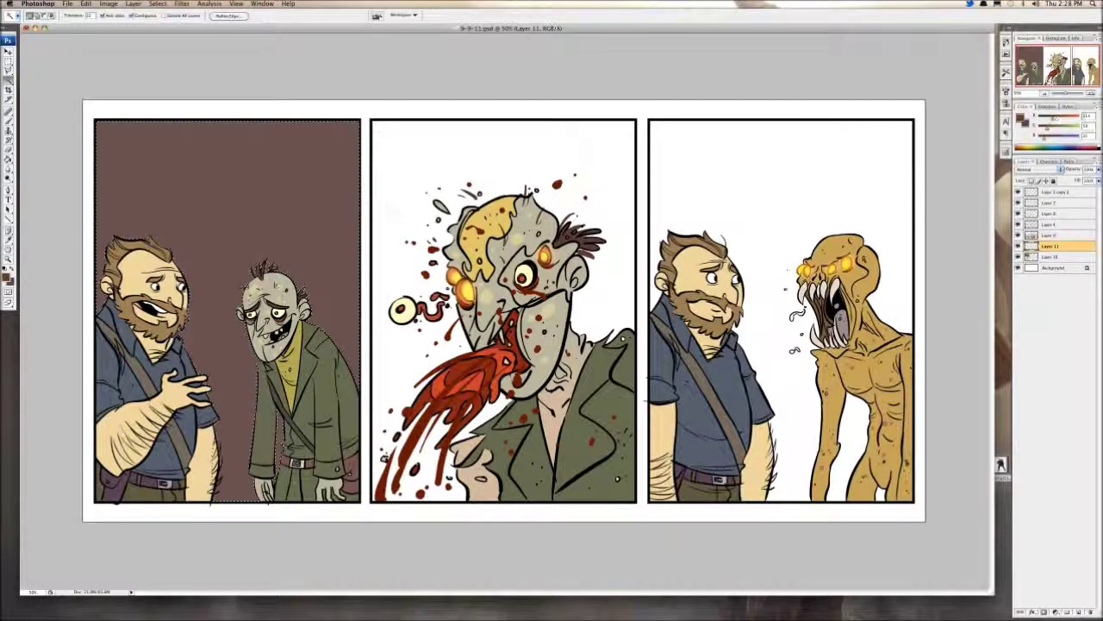
key("b")
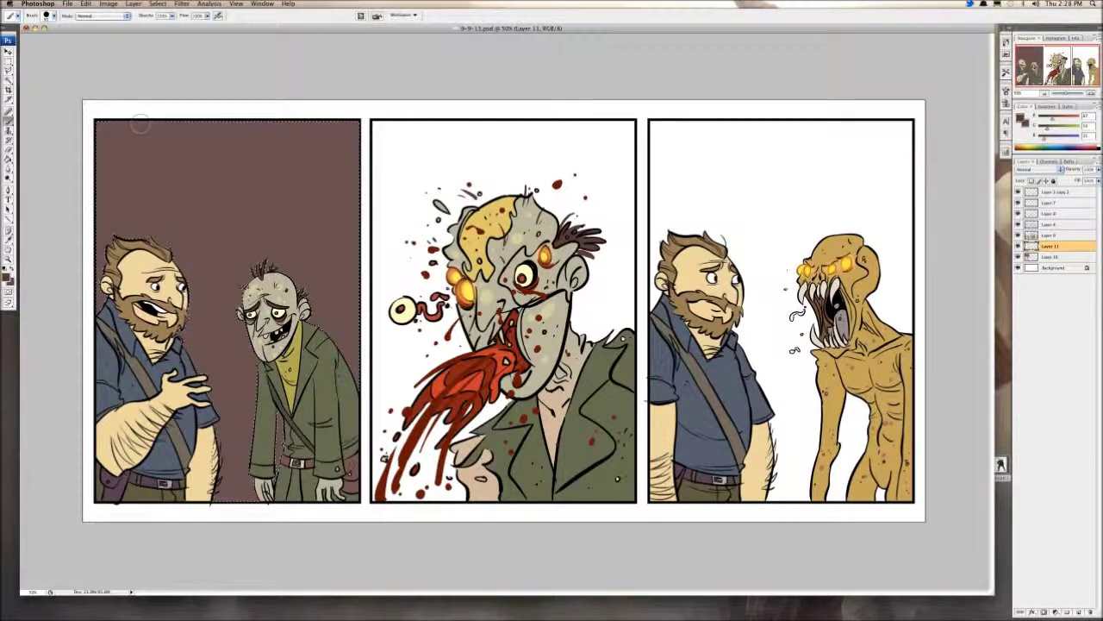
left_click(130, 242, "shift")
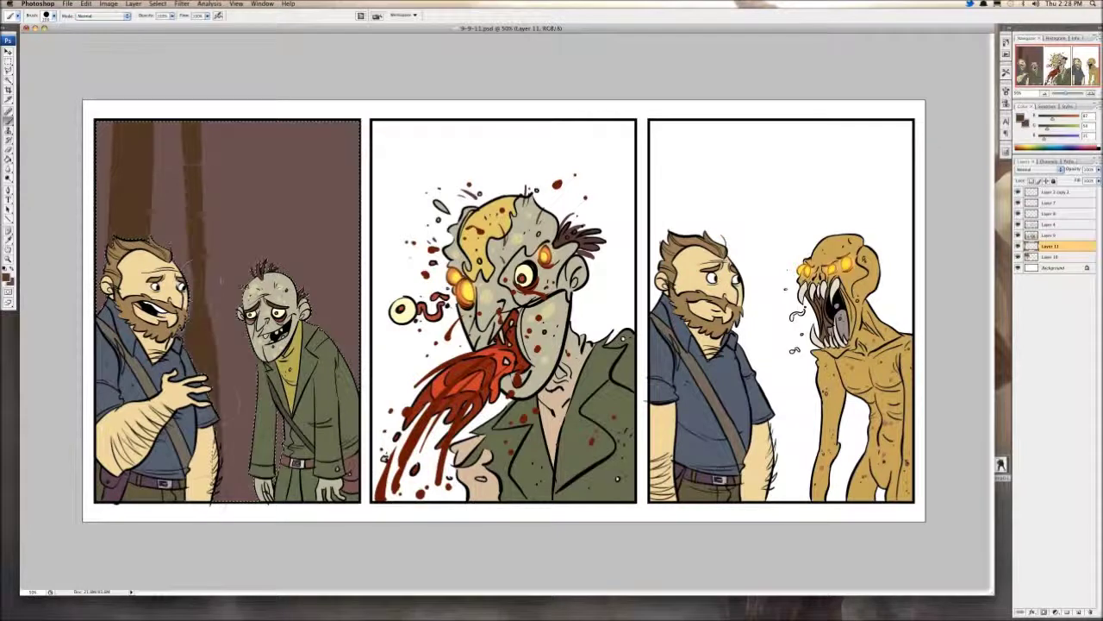
left_click_drag(160, 127, 200, 228)
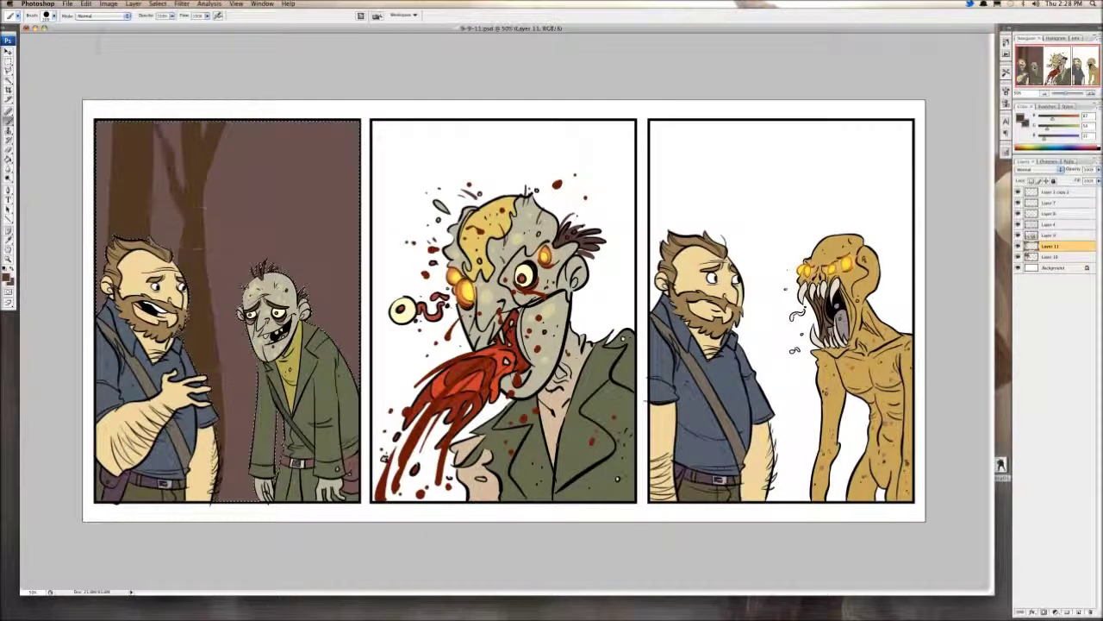
mouse_move(317, 491)
left_mouse_down()
mouse_move(299, 125)
mouse_move(250, 560)
left_mouse_up()
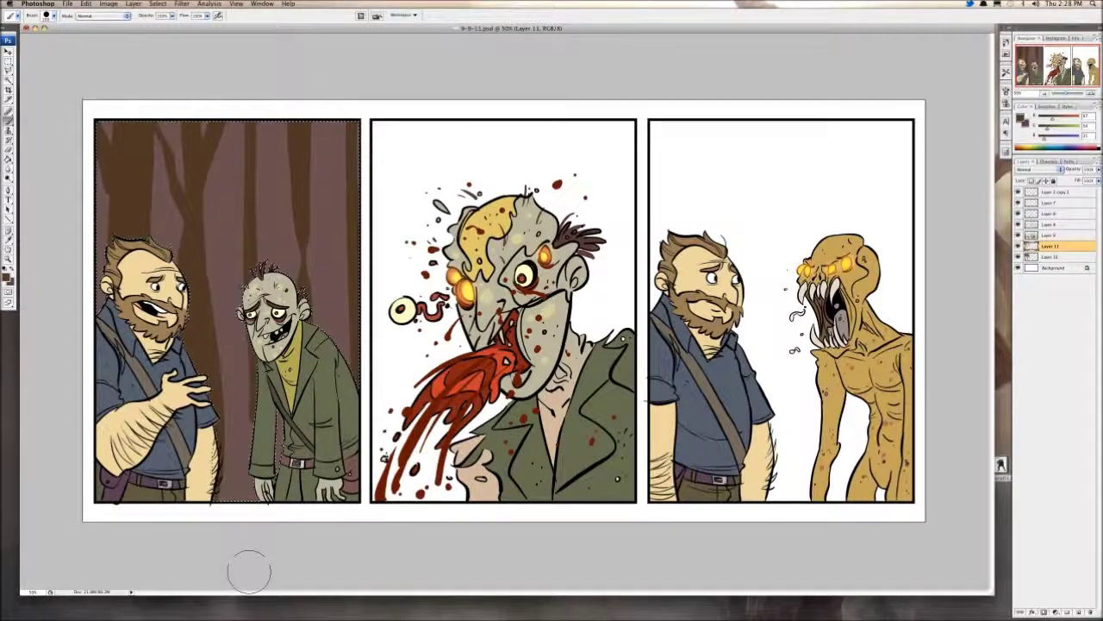
Step: Paint a wide tree trunk behind the zombie in the first panel, with branches reaching out on both sides
mouse_move(280, 263)
left_mouse_down()
mouse_move(281, 67)
mouse_move(270, 215)
mouse_move(328, 127)
left_mouse_up()
key("super+z")
left_click_drag(299, 177, 337, 122)
left_click_drag(258, 198, 217, 141)
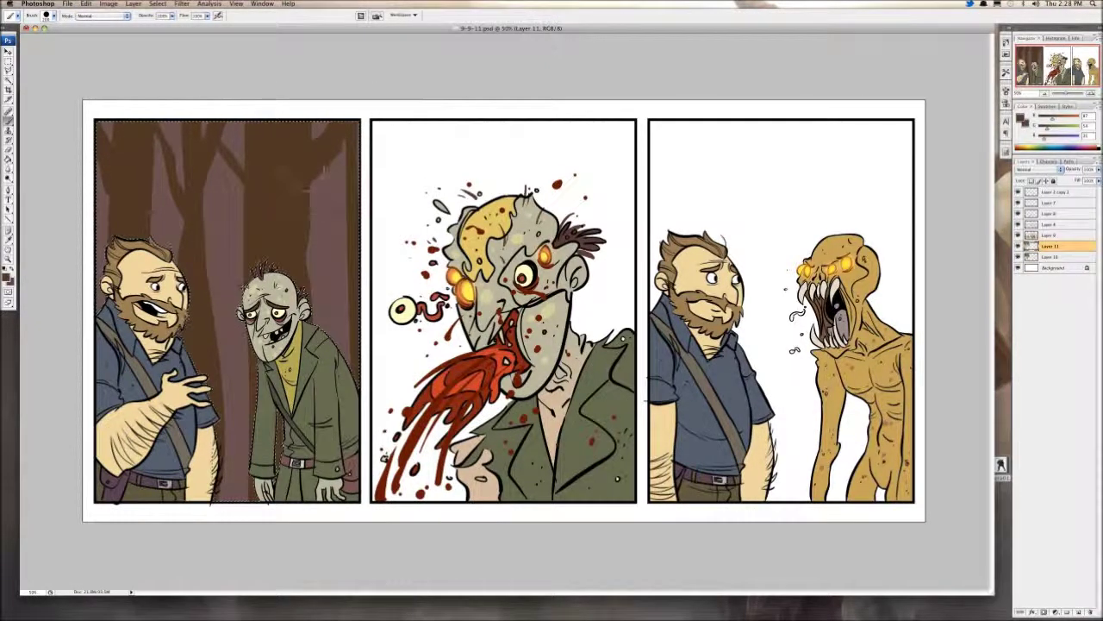
Step: Deselect, sample the first panel's mauve-brown, and fill the third panel's background and the gap between the monster's arm and body
left_click(158, 3)
left_click(164, 22)
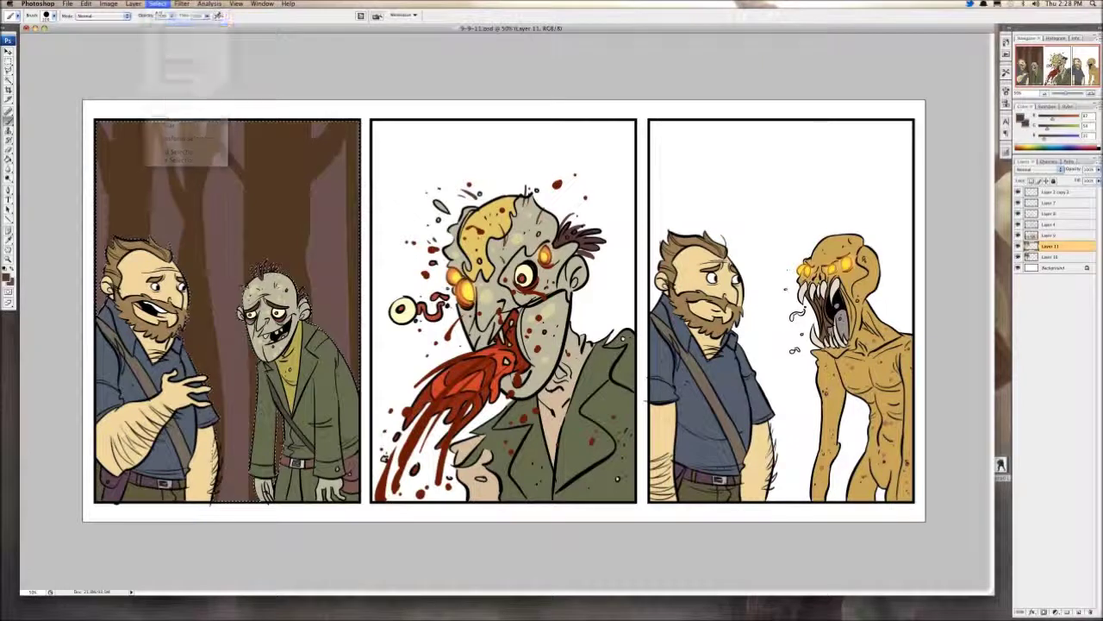
key("i")
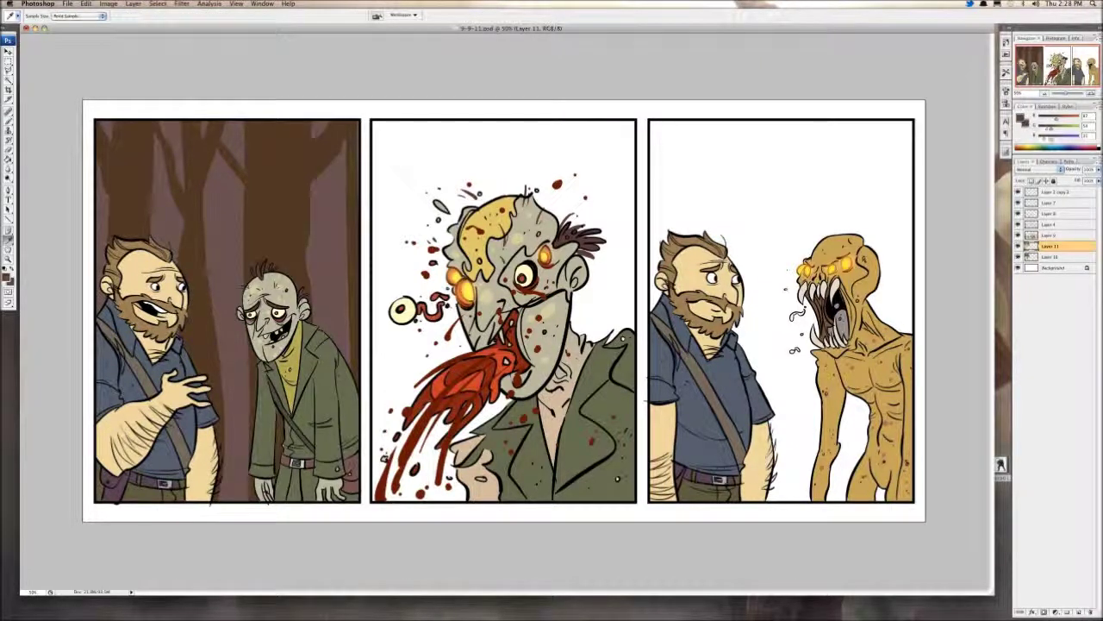
key("g")
left_click(776, 207)
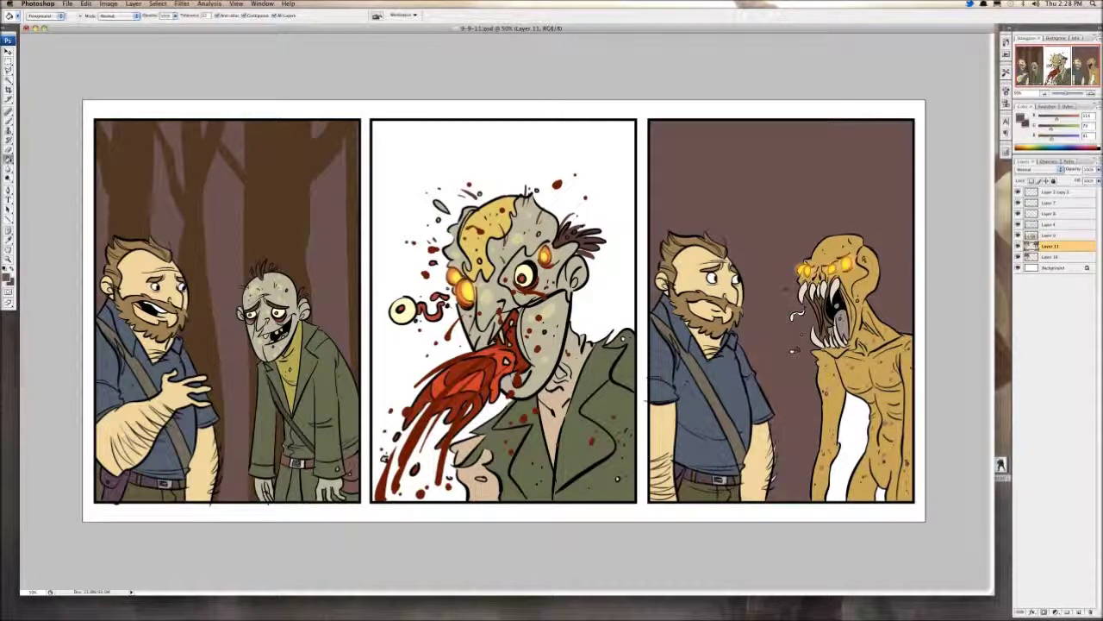
left_click(846, 436)
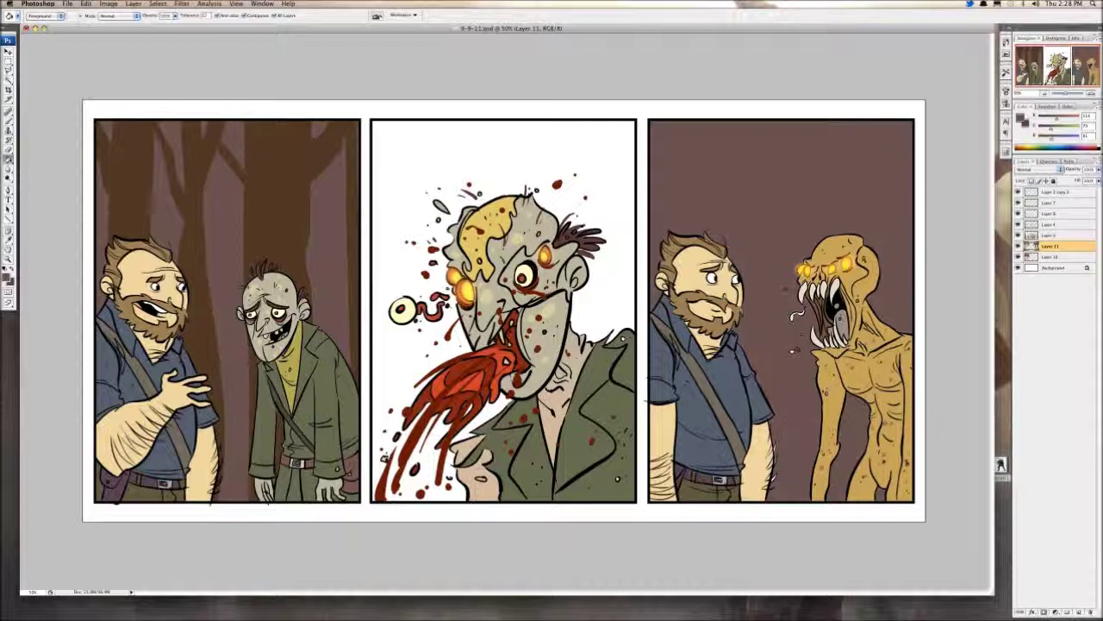
Step: Touch up the mauve-brown beside the man's arm, select the third panel's background with the Magic Wand, and sample the tree brown
key("b")
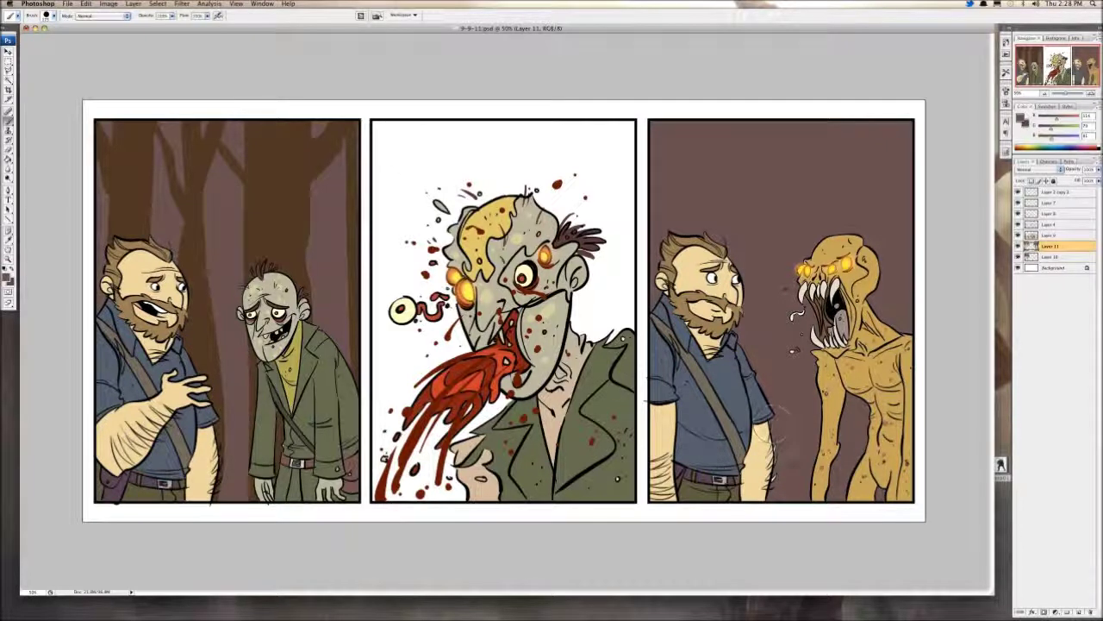
left_click_drag(778, 420, 771, 482)
key("w")
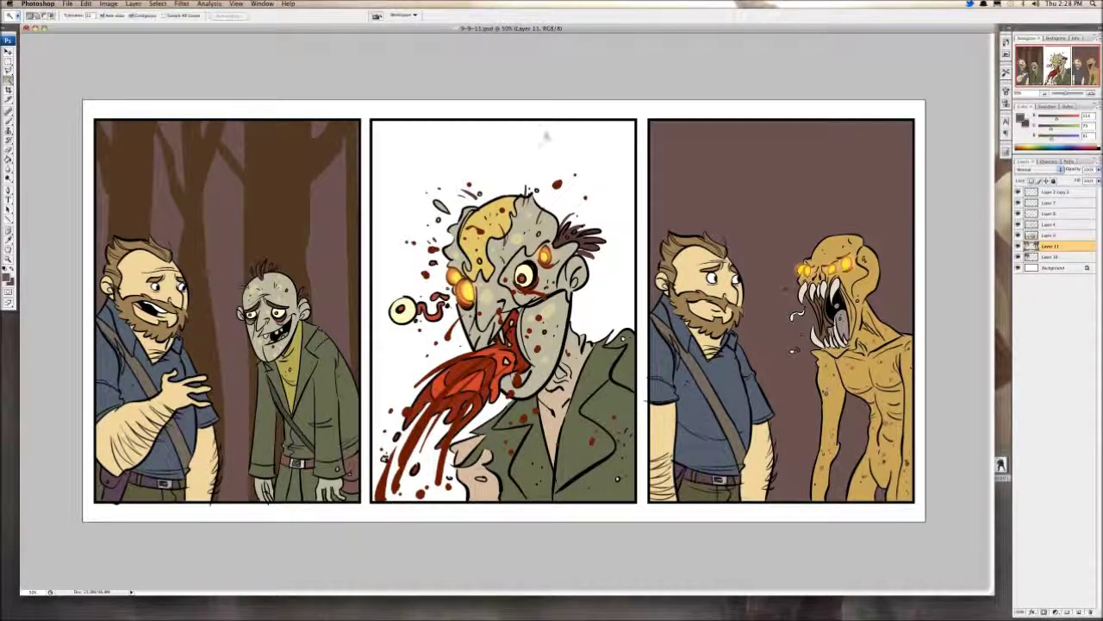
left_click(760, 185)
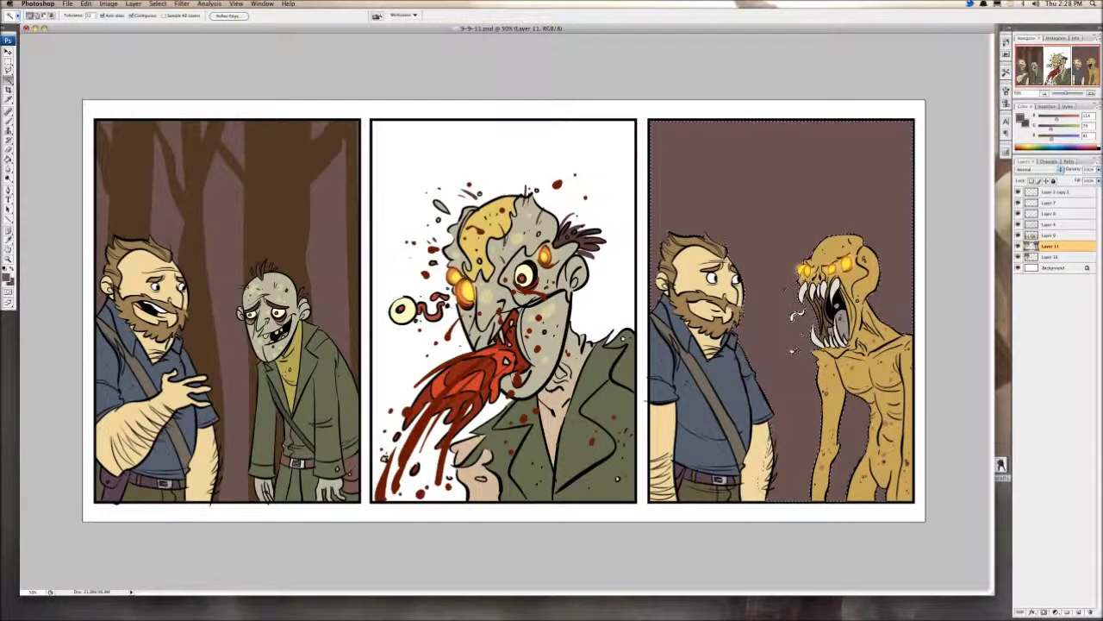
key("i")
key("b")
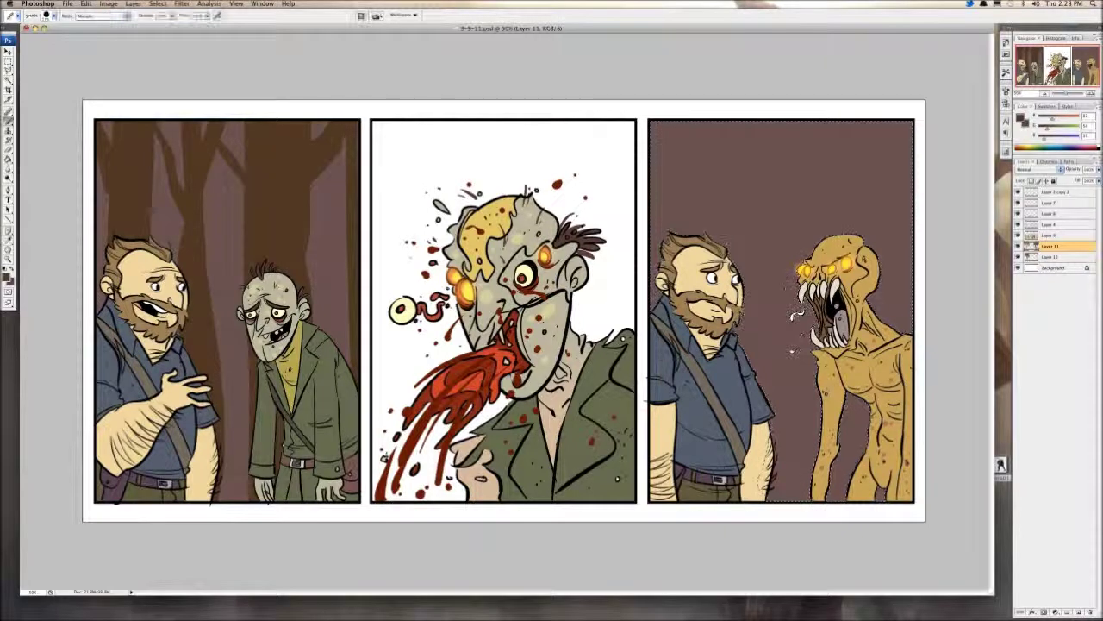
Step: Paint a forked tree trunk behind the man and a slimmer branching trunk between him and the monster in the third panel
mouse_move(692, 238)
left_mouse_down()
mouse_move(694, 110)
mouse_move(710, 233)
left_mouse_up()
left_click_drag(698, 99, 678, 297)
left_click_drag(697, 189, 622, 47)
left_click_drag(730, 130, 749, 169)
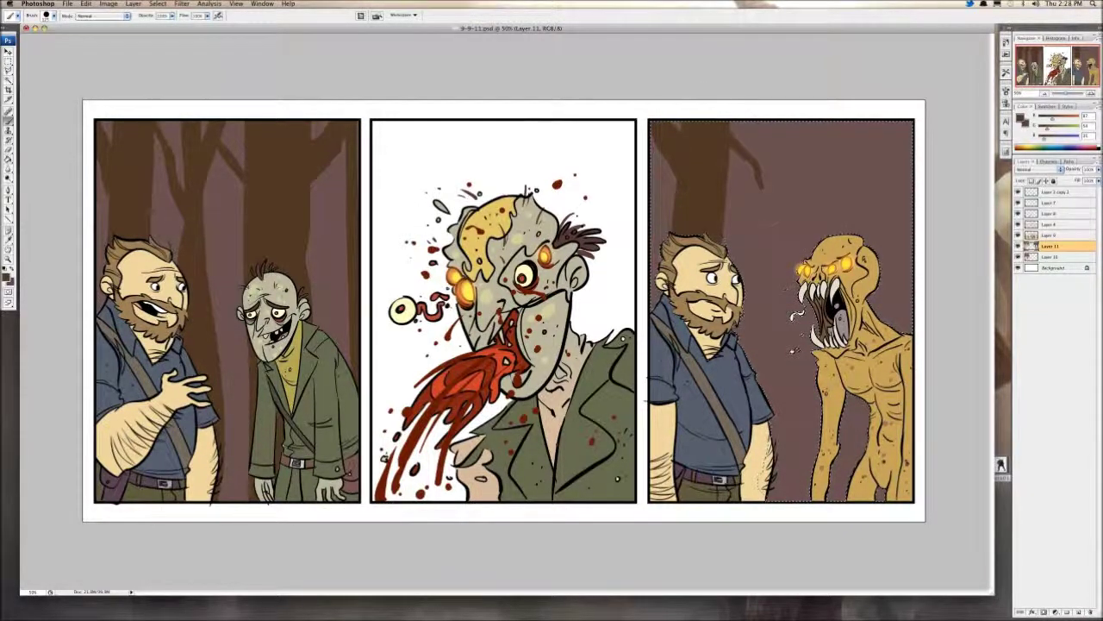
mouse_move(754, 110)
left_mouse_down()
mouse_move(761, 343)
mouse_move(749, 512)
left_mouse_up()
left_click_drag(765, 250, 769, 506)
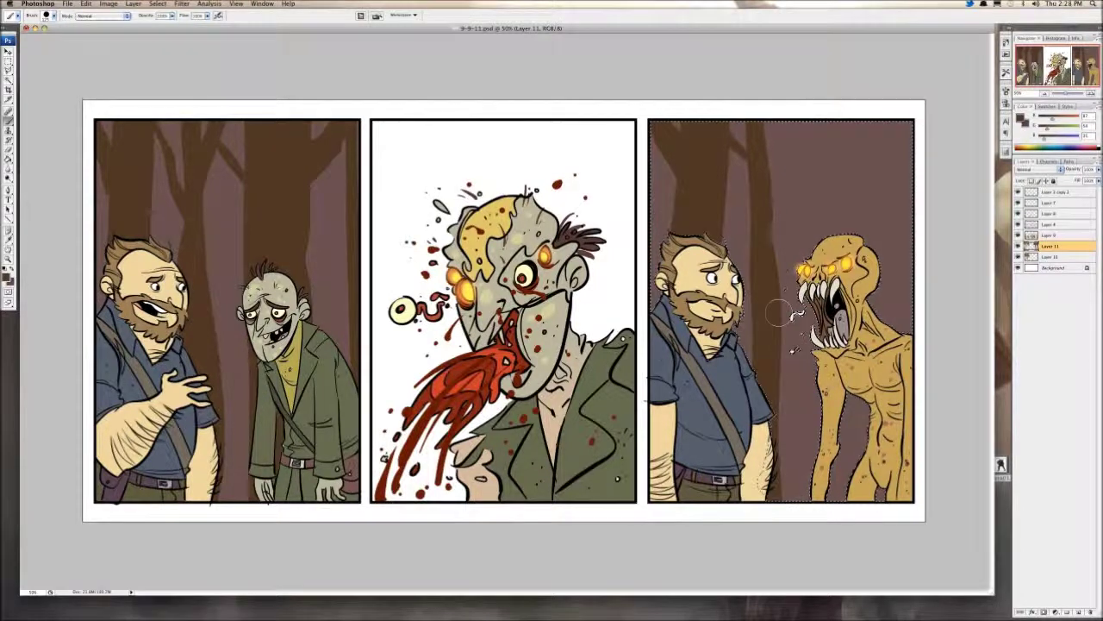
mouse_move(768, 217)
left_mouse_down()
mouse_move(798, 112)
mouse_move(829, 238)
left_mouse_up()
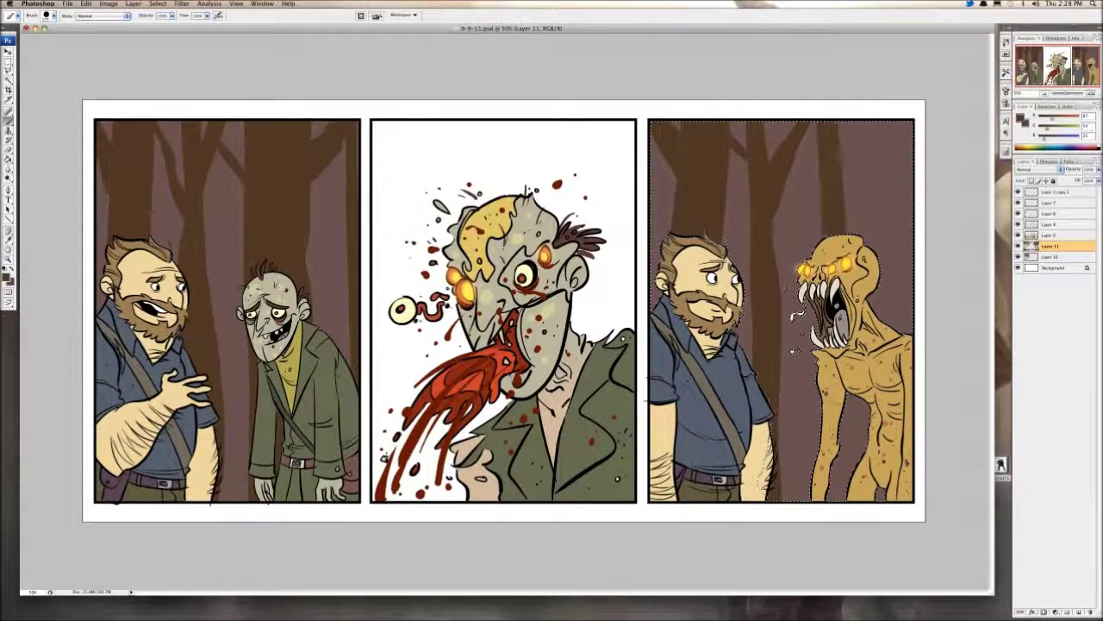
Step: Paint a wide branching tree trunk behind the monster, including the gap beside its arm, and deselect the third panel's background
mouse_move(852, 122)
left_mouse_down()
mouse_move(850, 233)
mouse_move(871, 246)
left_mouse_up()
left_click_drag(855, 179, 857, 243)
left_click_drag(875, 136, 875, 262)
mouse_move(862, 391)
left_mouse_down()
mouse_move(861, 469)
mouse_move(840, 501)
left_mouse_up()
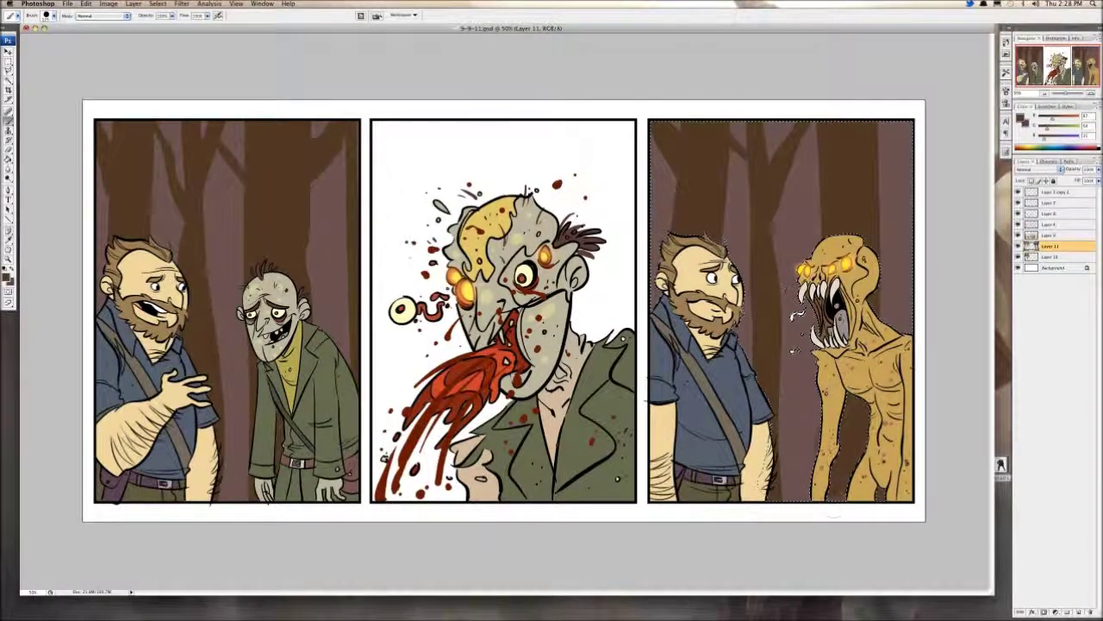
left_click_drag(817, 424, 817, 464)
mouse_move(873, 204)
left_mouse_down()
mouse_move(910, 140)
mouse_move(916, 337)
left_mouse_up()
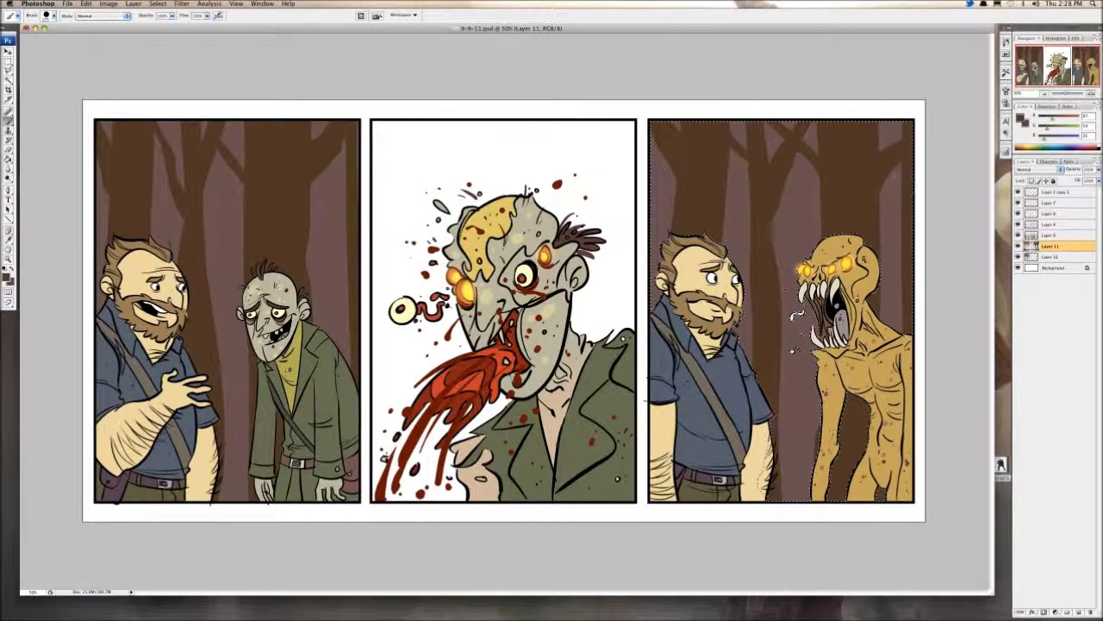
left_click(158, 3)
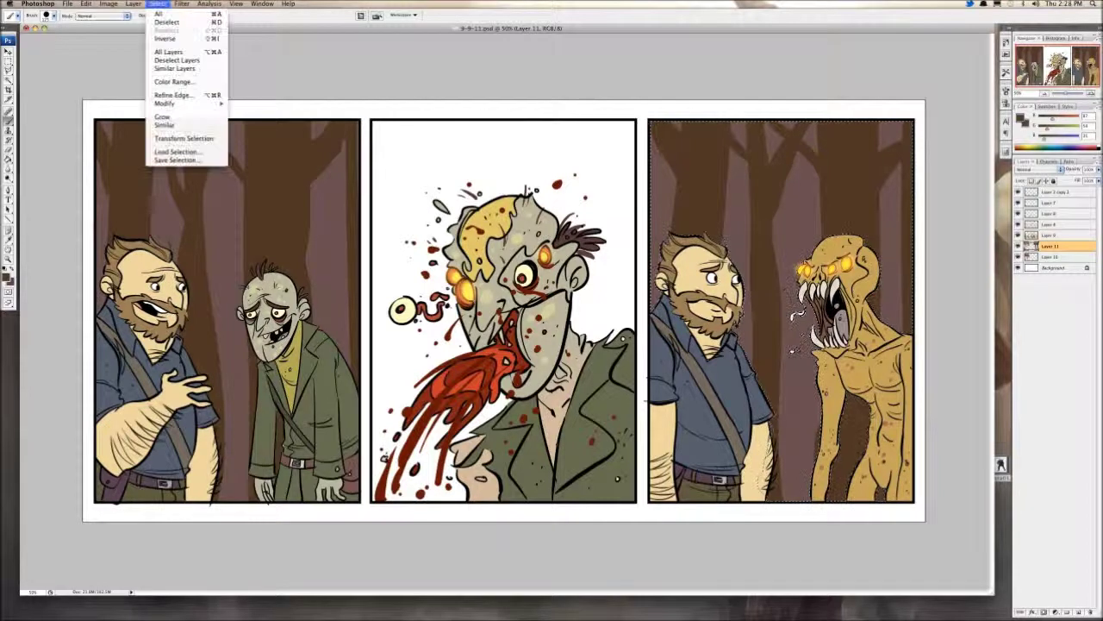
left_click(177, 22)
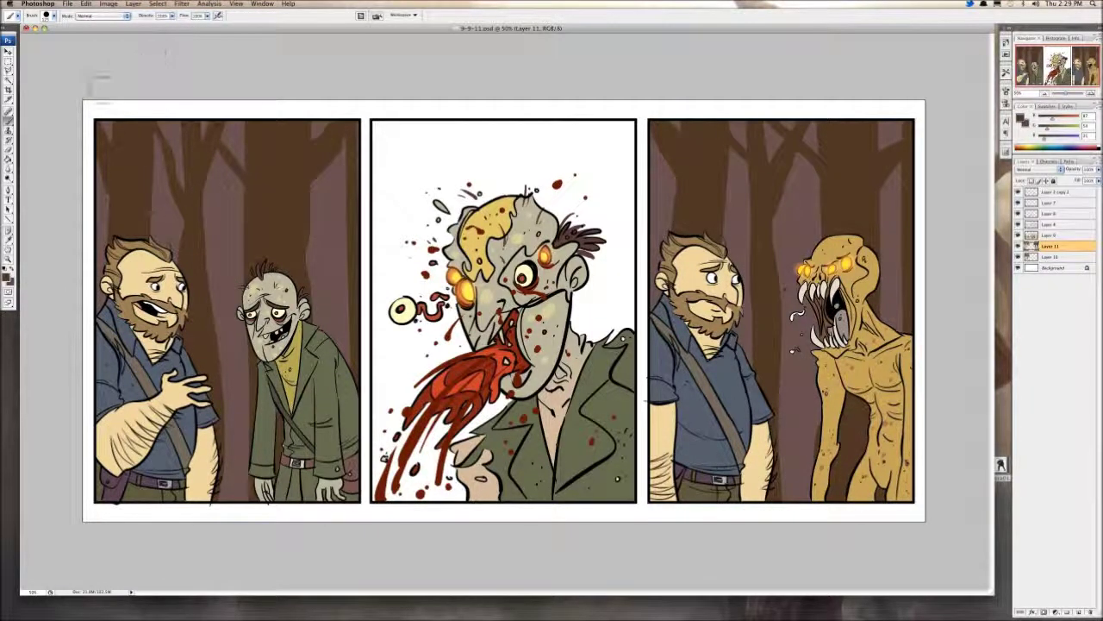
Step: Pick a dark golden-brown swatch and fill the second panel's background and the white gap below the blood spray
key("i")
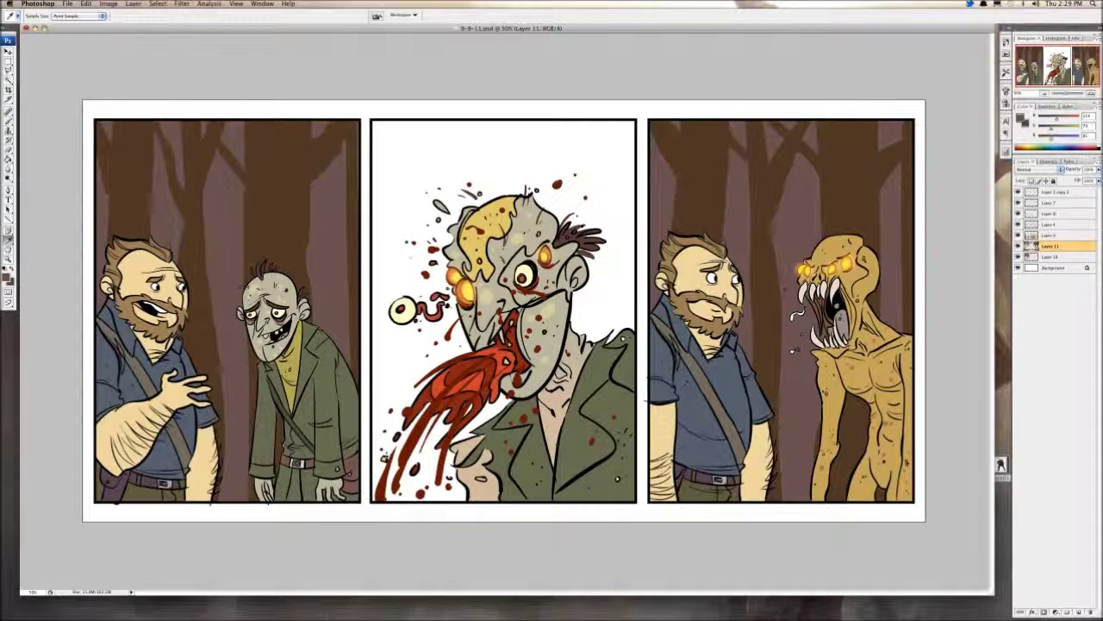
key("g")
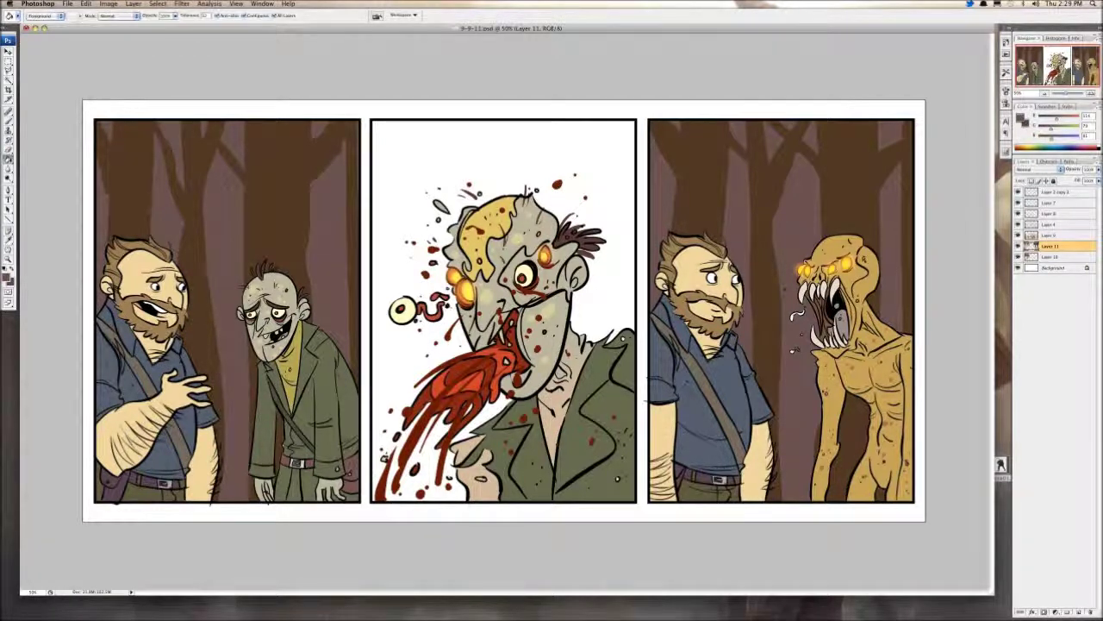
left_click(1044, 107)
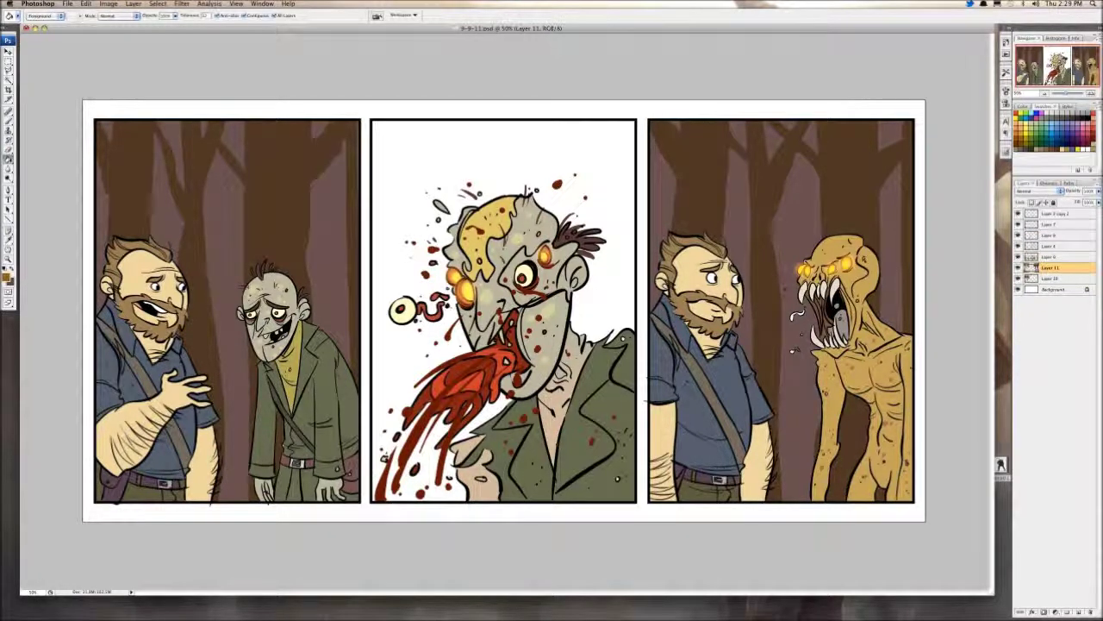
left_click(483, 161)
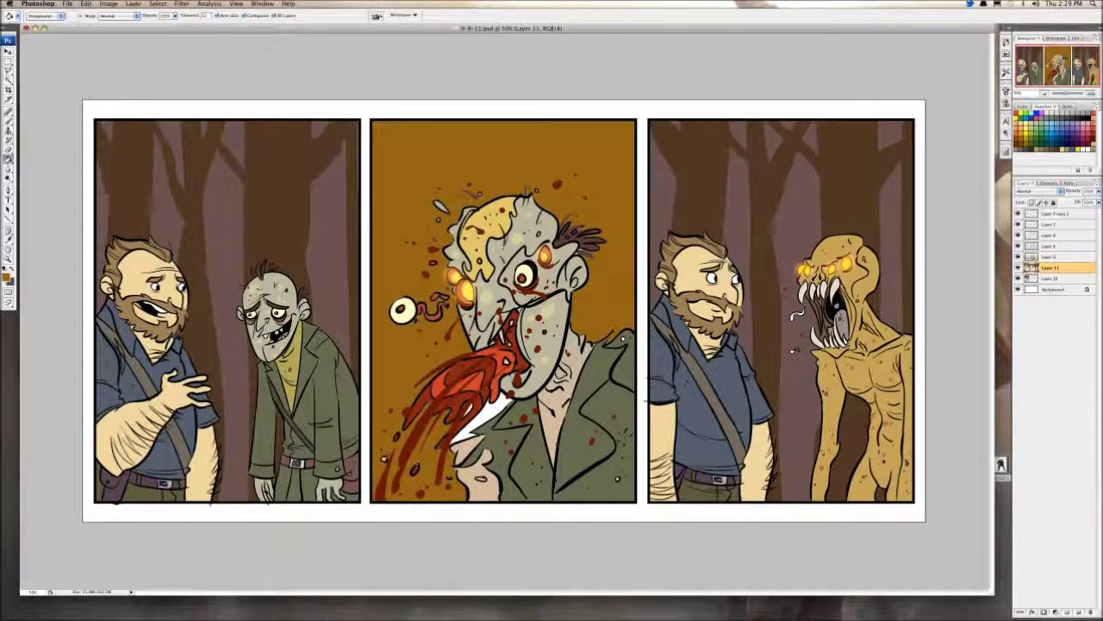
left_click(483, 413)
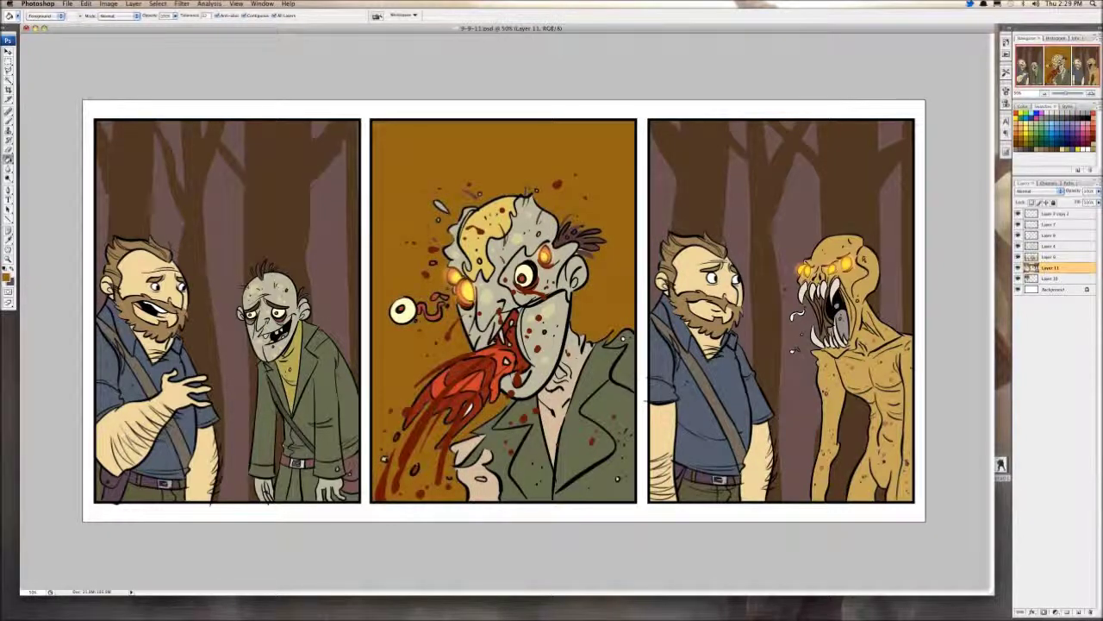
Step: Select the second panel's golden-brown background with the Magic Wand and prepare a very large soft brush in bright orange
key("b")
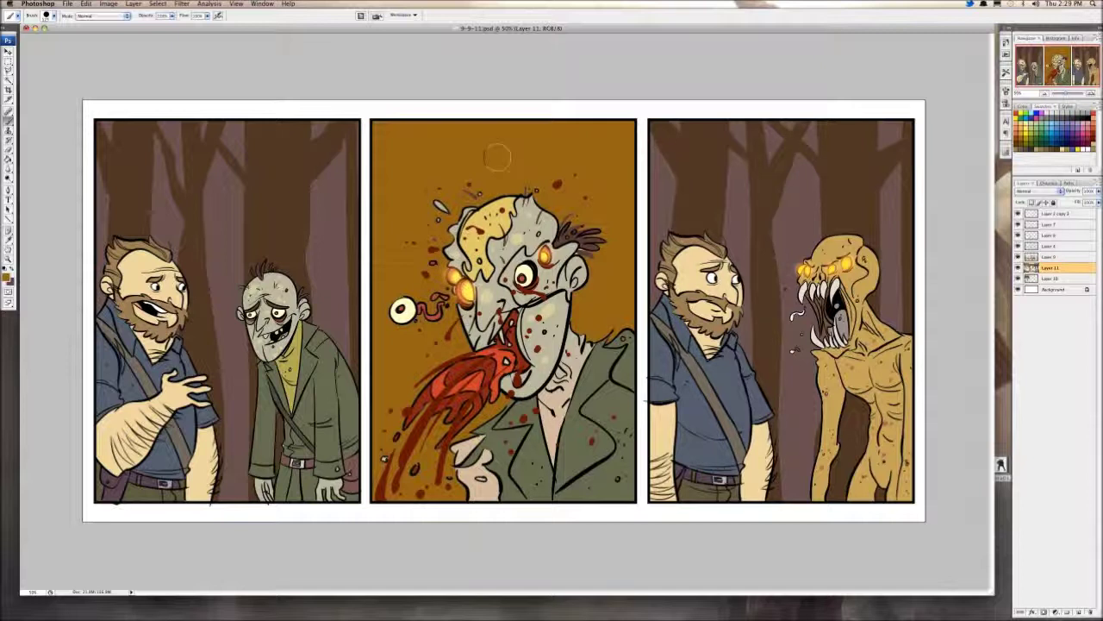
key("w")
left_click(397, 138)
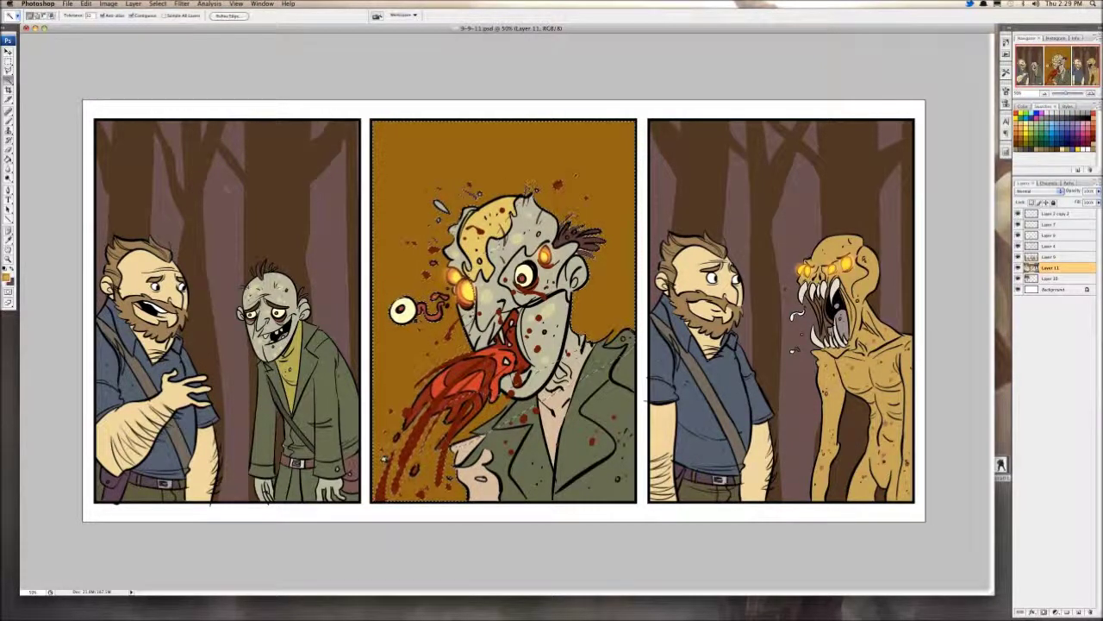
key("b")
left_click(49, 15)
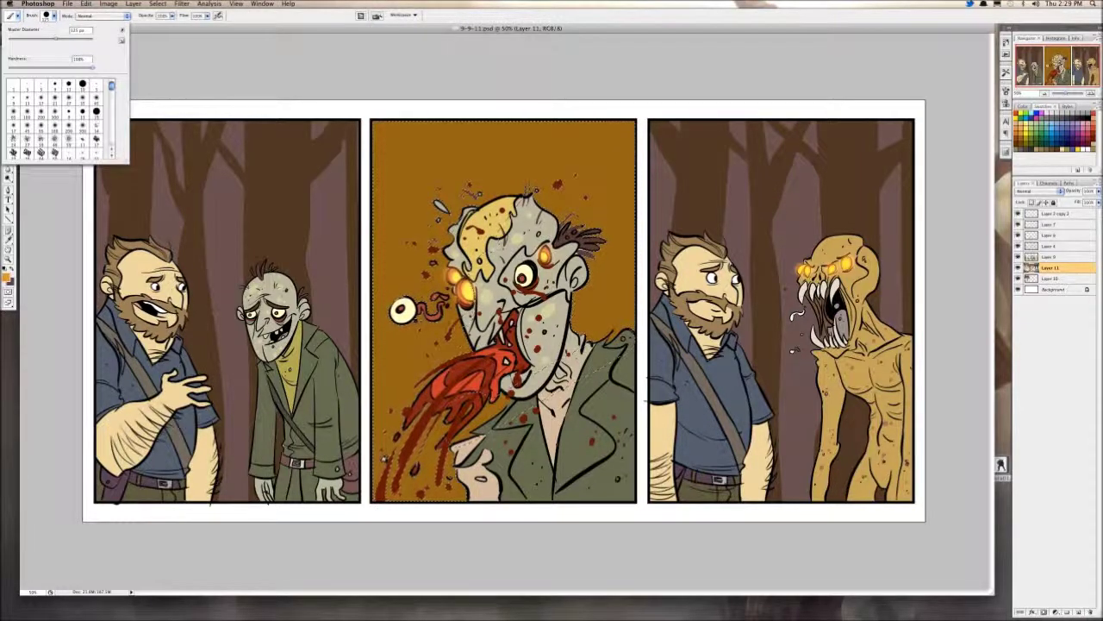
key("Return")
key("]")
key("]")
key("]")
key("]")
key("]")
key("]")
key("]")
key("]")
key("]")
key("]")
key("]")
key("]")
key("]")
key("]")
key("]")
key("]")
key("]")
key("]")
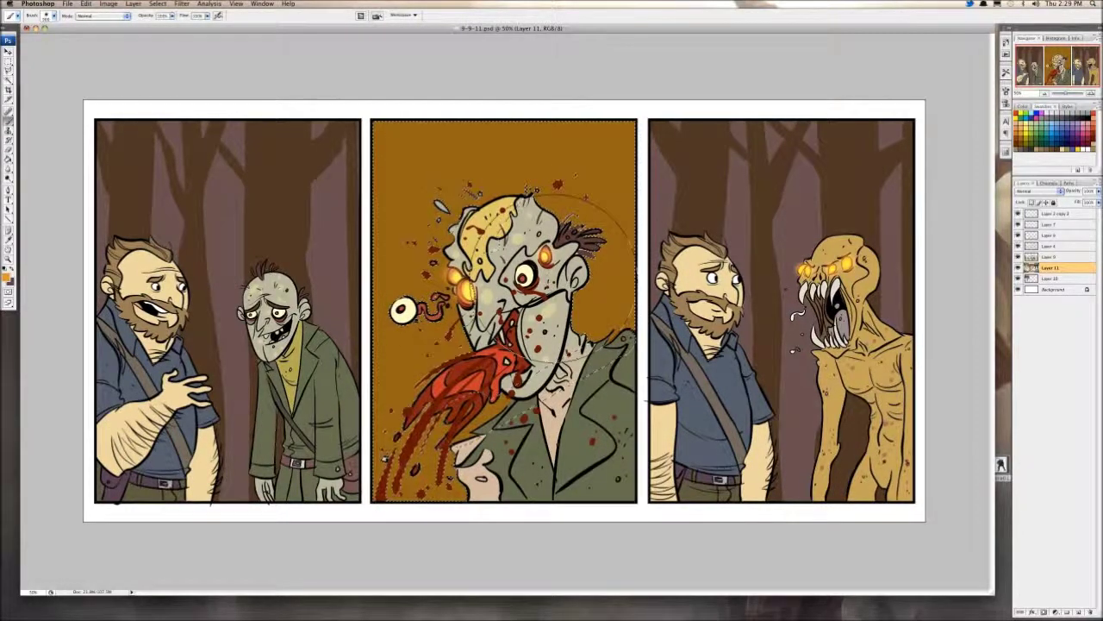
key("]")
key("]")
Step: Try building up a radial glow behind the zombie's head in the second panel with soft orange and yellow dabs
left_click(519, 321)
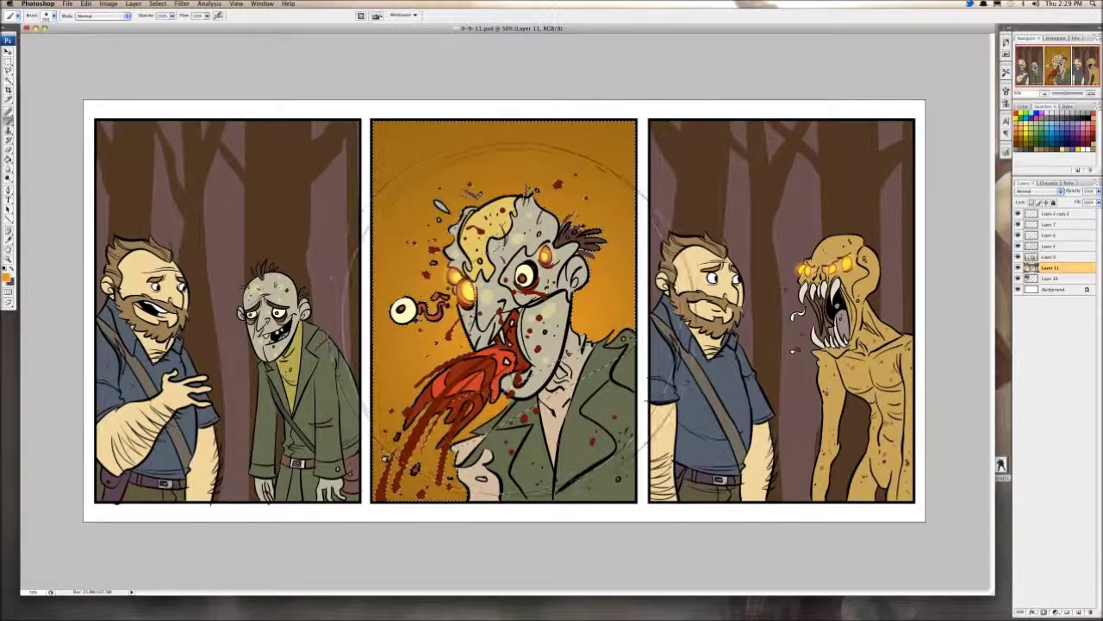
left_click(514, 316)
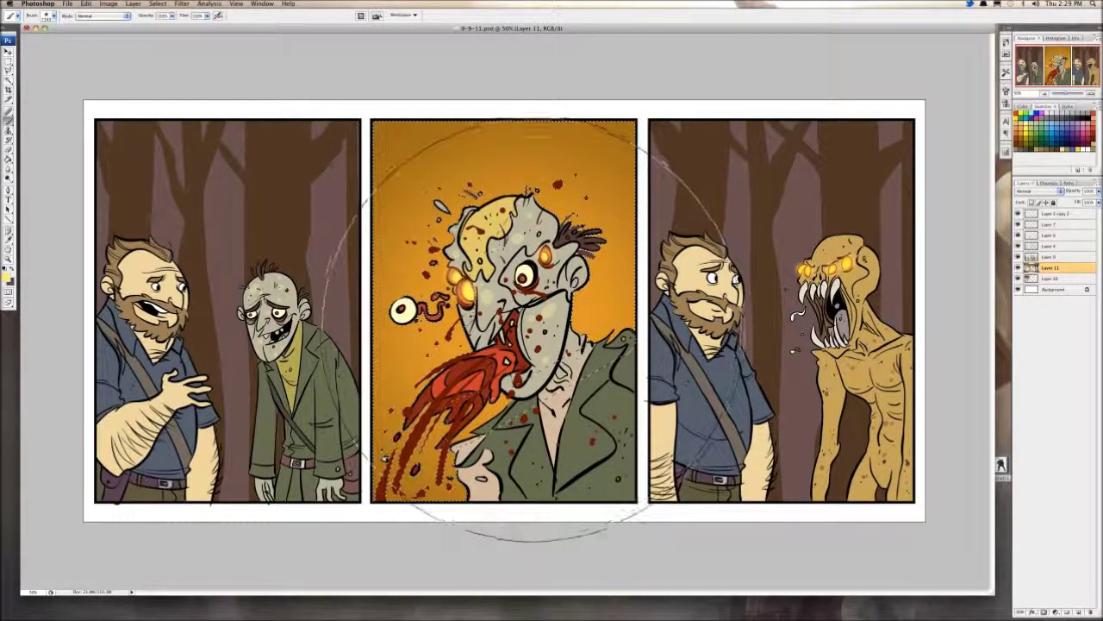
left_click(531, 328)
left_click(528, 329)
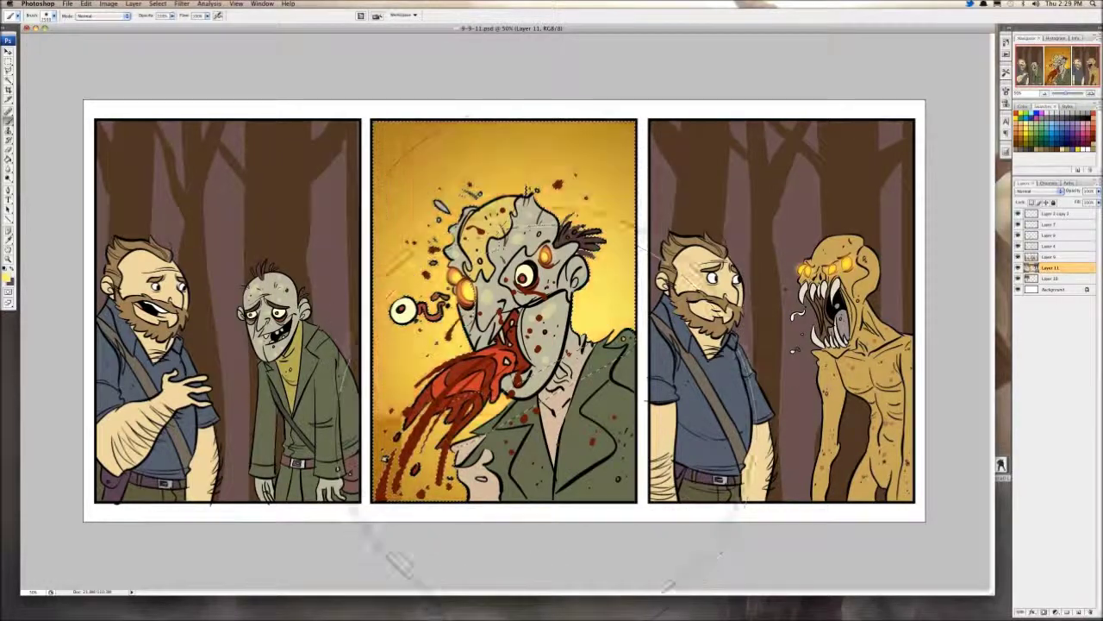
Step: Reduce the brush size and undo the orange and yellow glow dabs in the second panel
key("[")
key("[")
key("[")
key("[")
key("[")
key("[")
key("[")
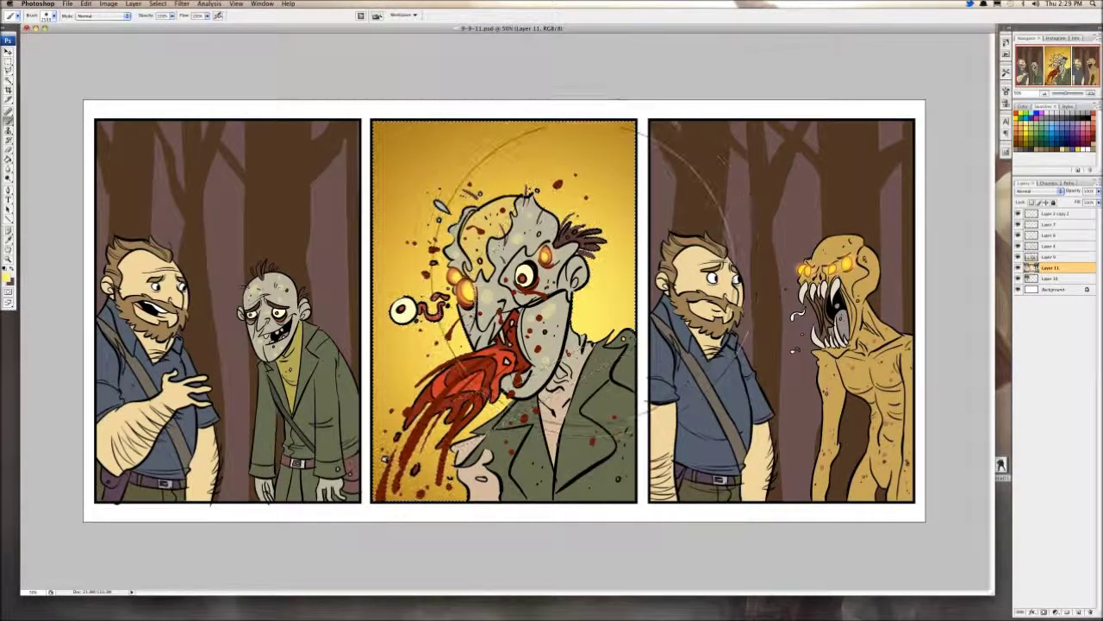
key("super+z")
key("alt+super+z")
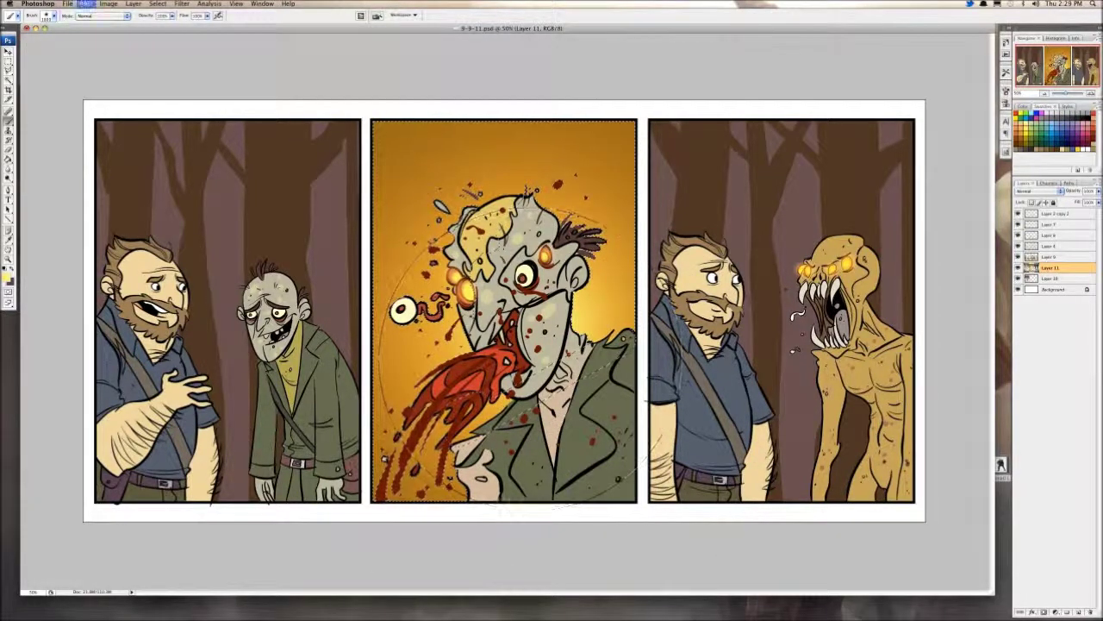
key("alt+super+z")
key("ctrl+alt+z")
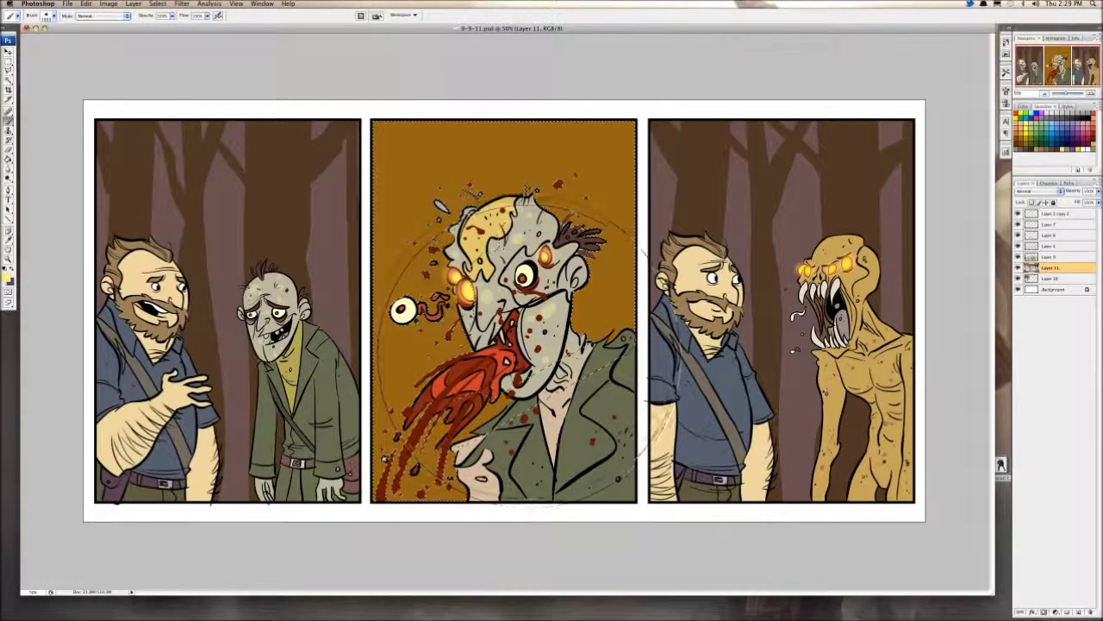
Step: Paint a single soft yellow glow behind the zombie's head in the second panel and deselect the background
left_click(507, 327)
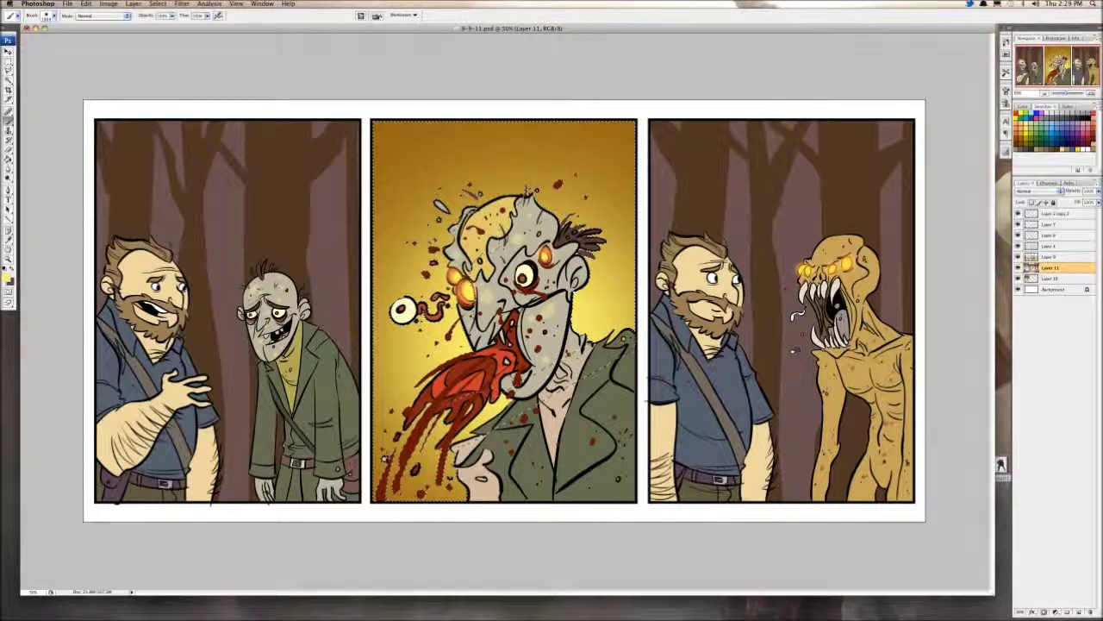
left_click(157, 3)
left_click(166, 20)
left_click(158, 4)
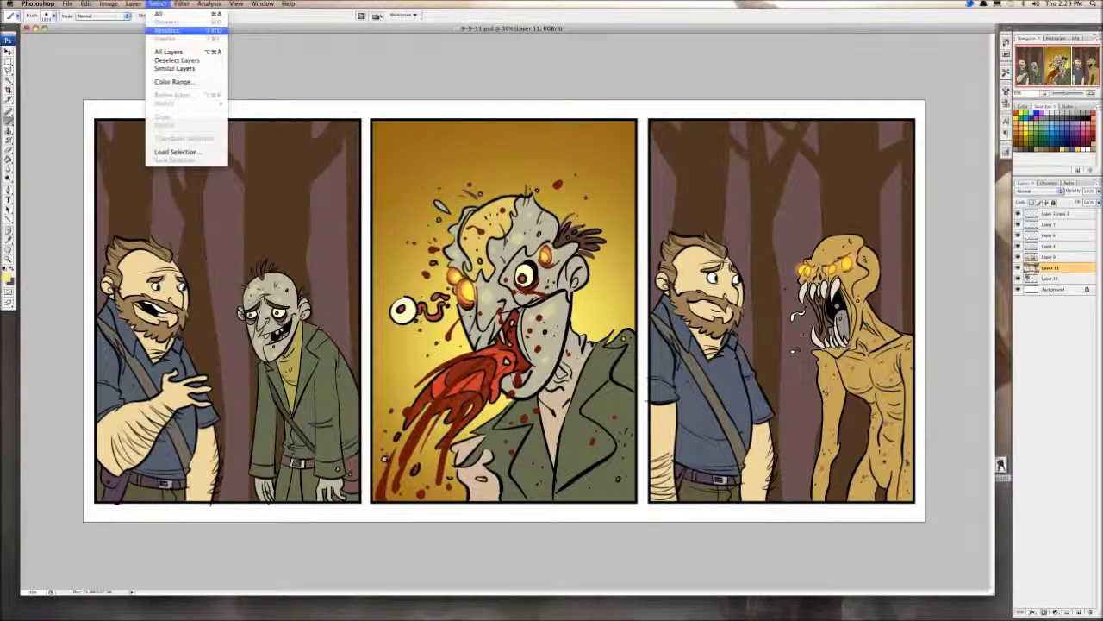
left_click(164, 22)
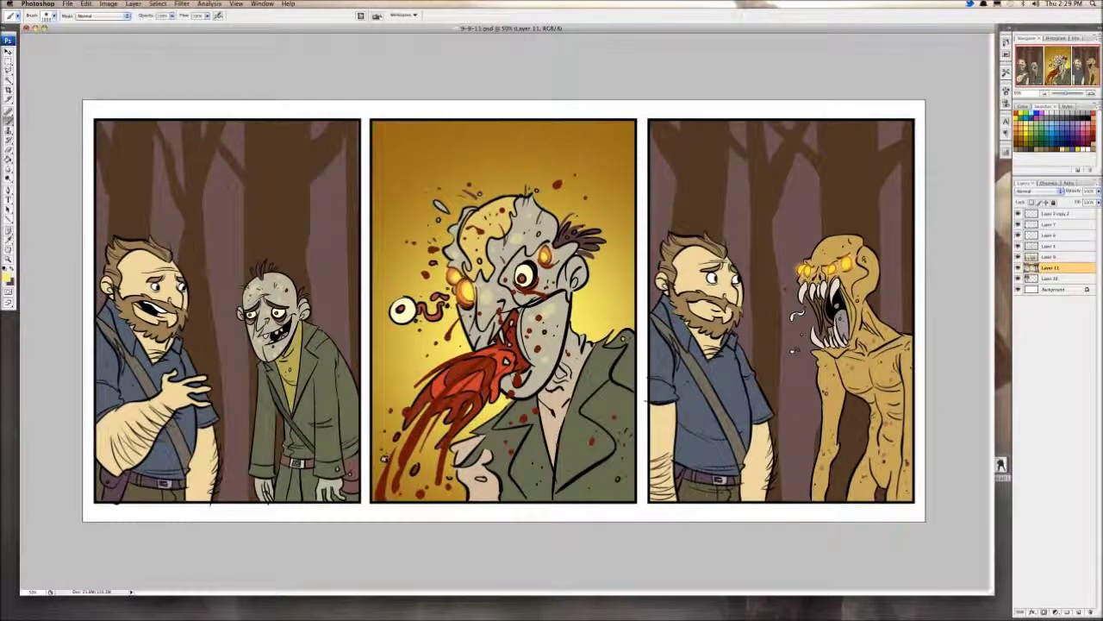
Step: Add a new layer above Layer 7 and fill the whole layer with light orange
left_click(1054, 224)
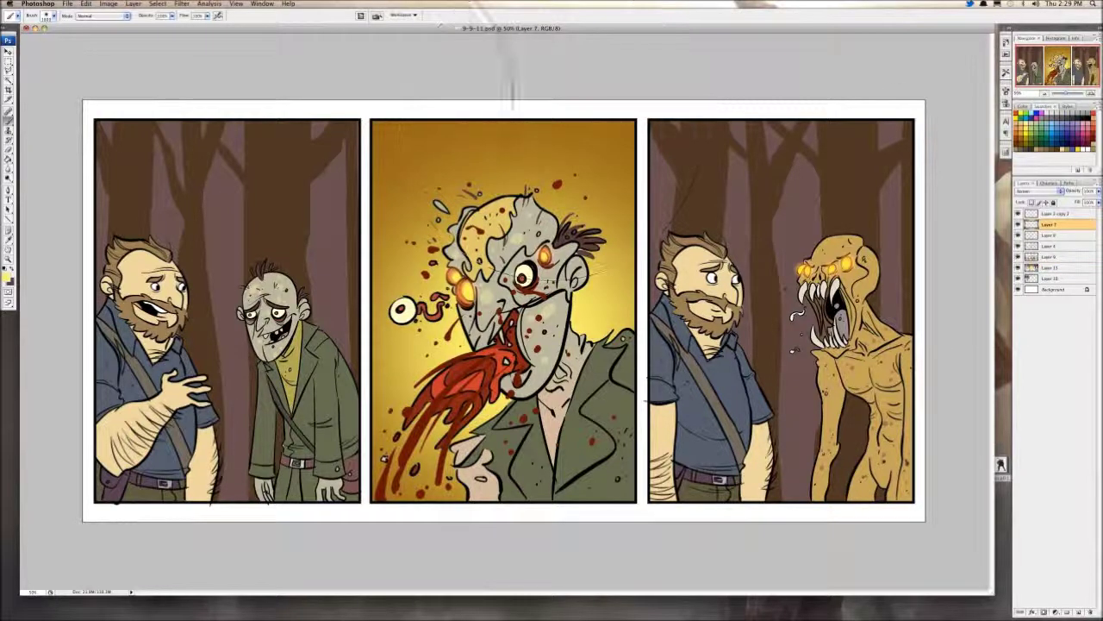
left_click(134, 3)
mouse_move(138, 14)
left_click(258, 16)
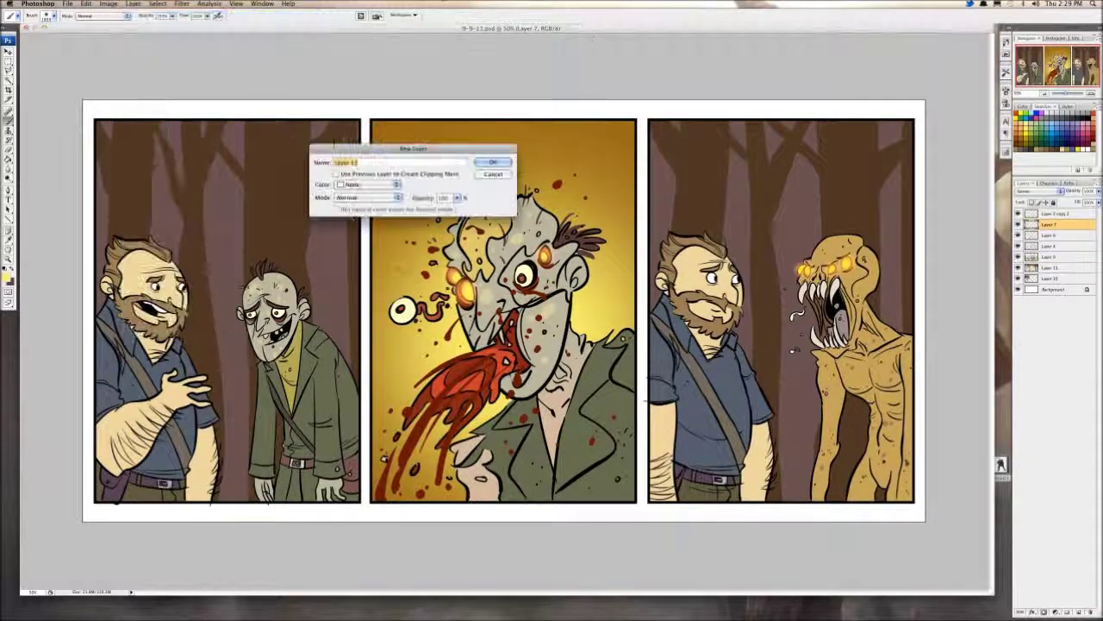
key("Return")
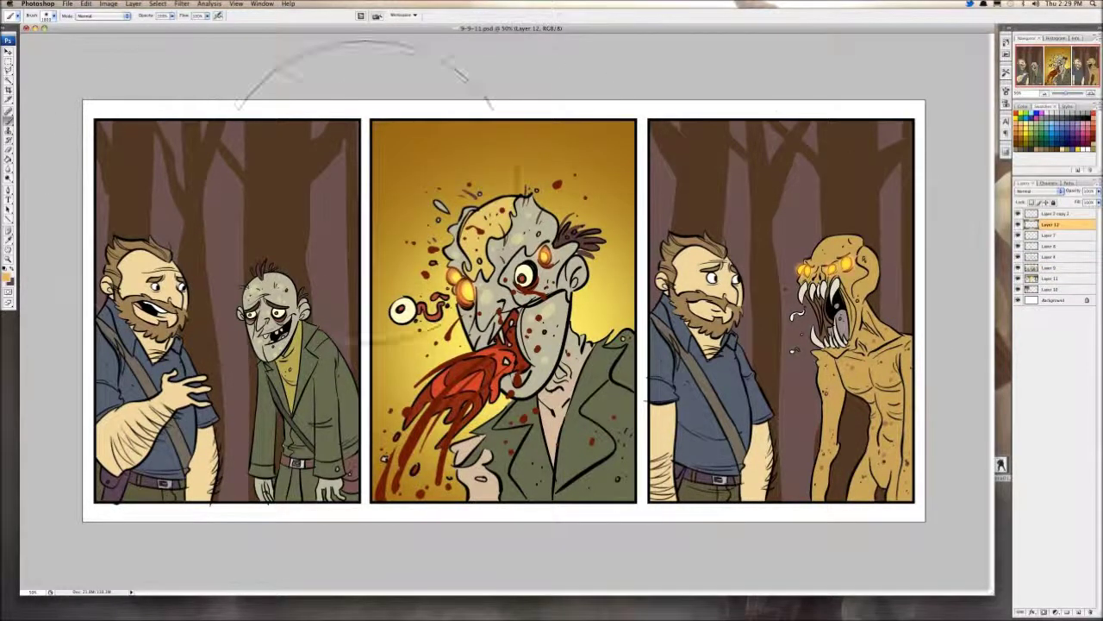
key("g")
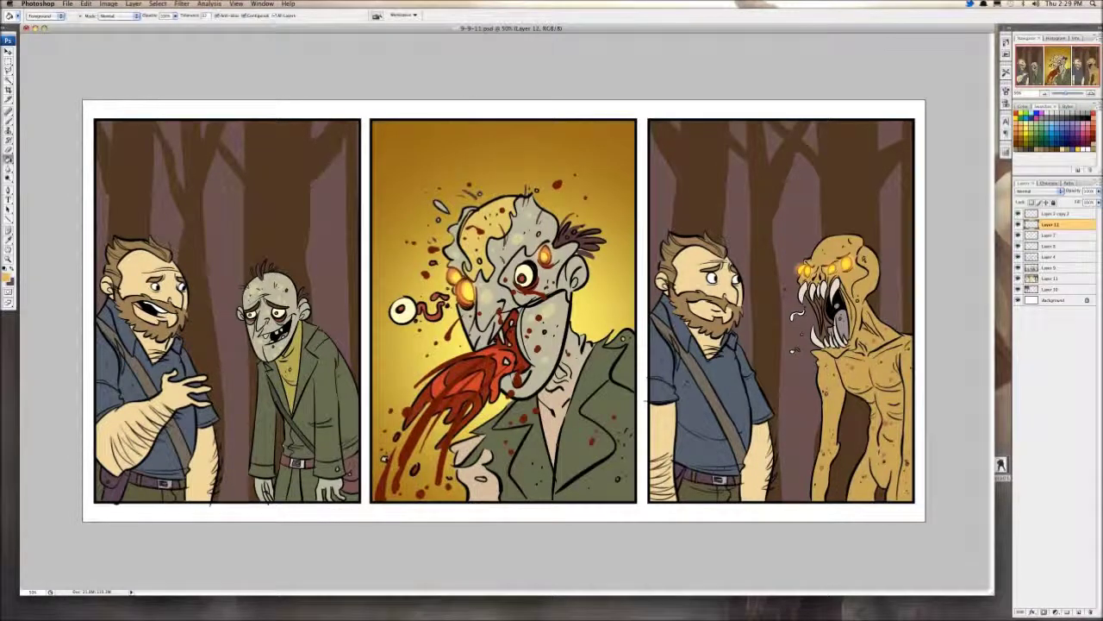
left_click(541, 312)
Step: Set the orange layer's blend mode to Color and lower its opacity to tint the whole strip
left_click(1039, 191)
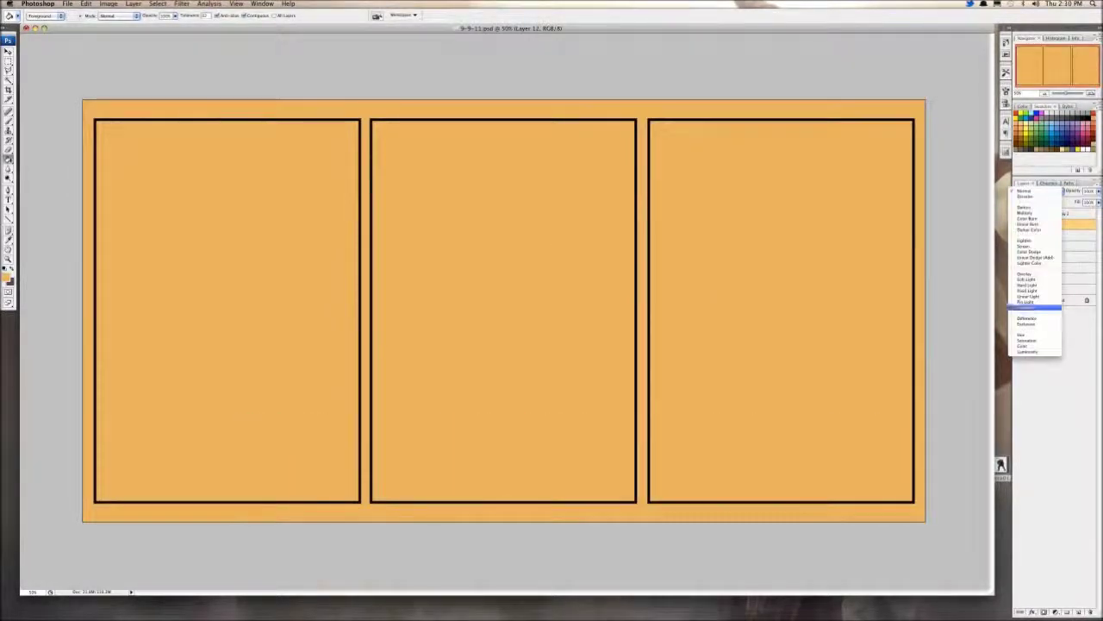
left_click(1028, 346)
left_click(1099, 191)
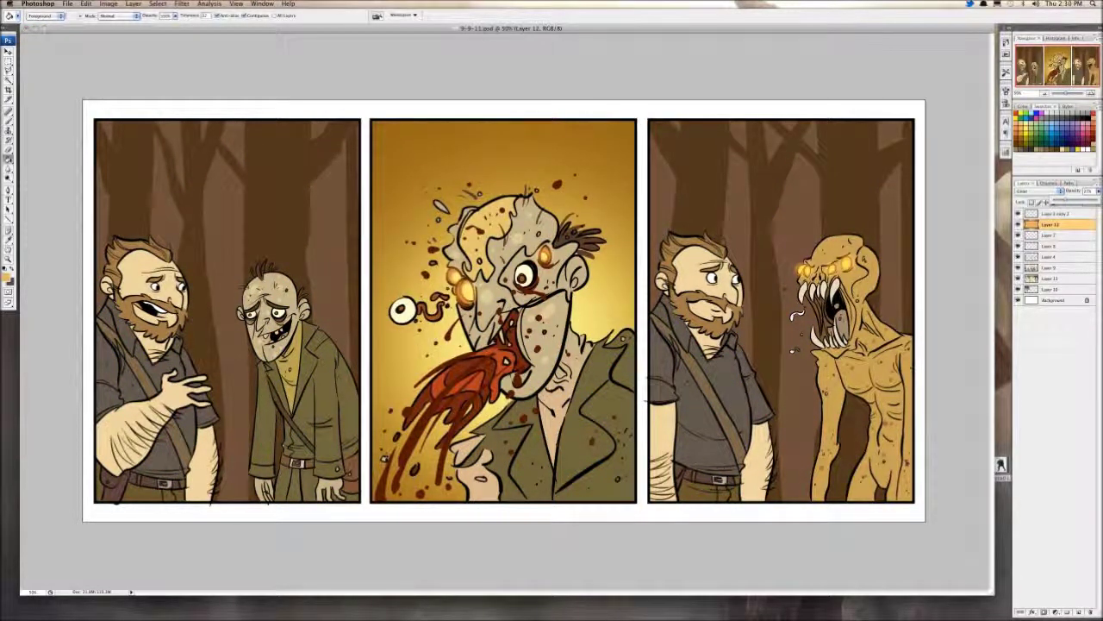
Step: Save the comic strip and open brushes.psd from the textures folder in Documents
key("super+s")
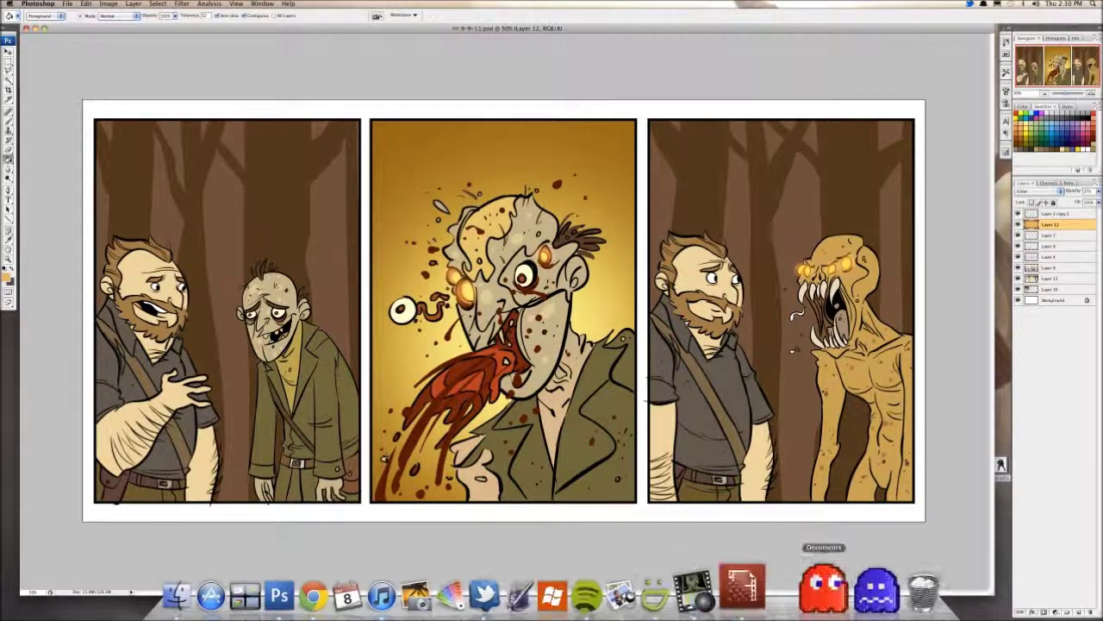
left_click(817, 591)
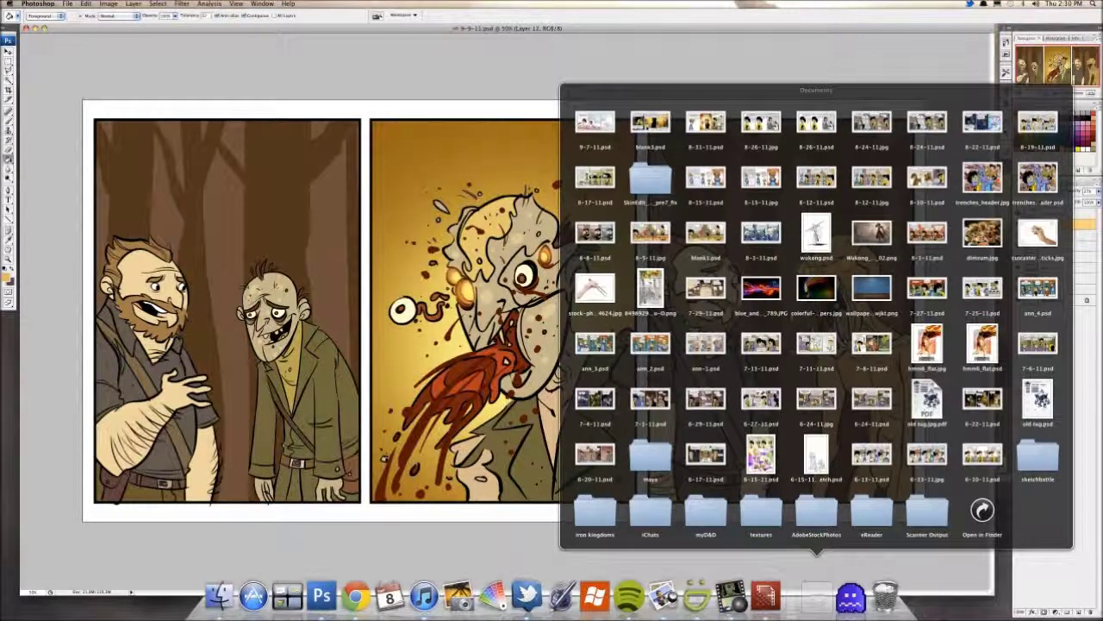
left_click(761, 513)
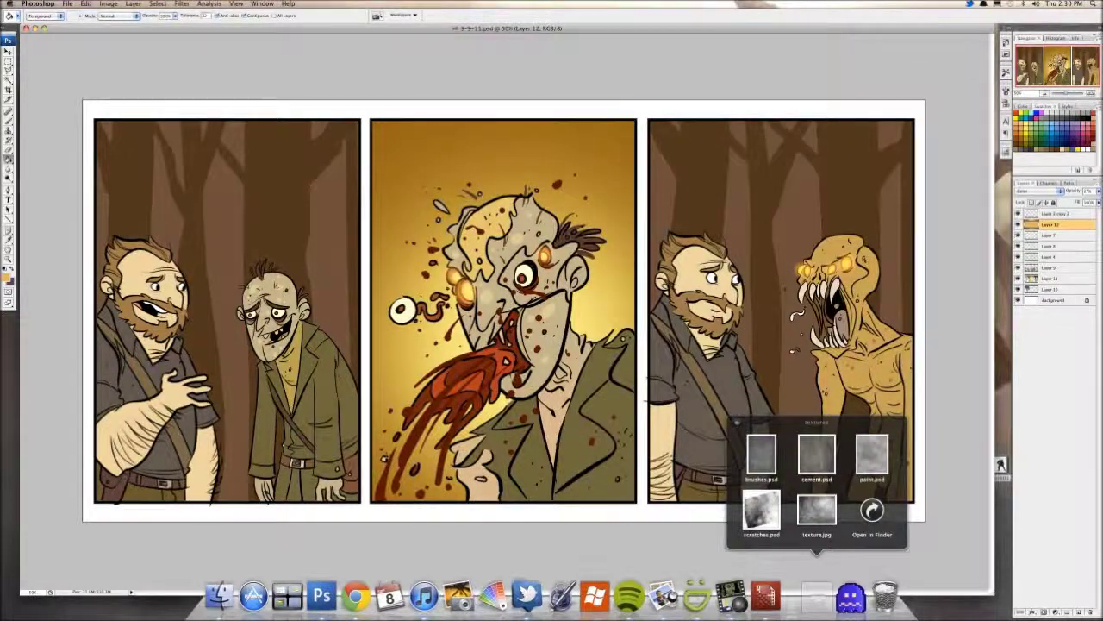
left_click(816, 509)
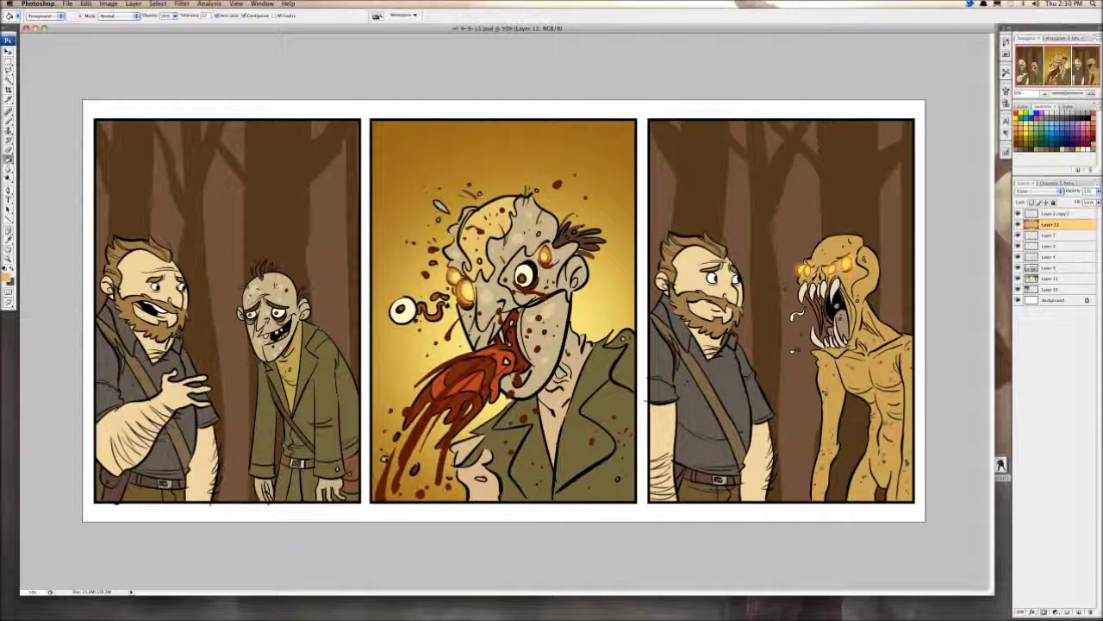
Step: Copy the entire brushes.psd texture, close its file and paste it into the comic strip directly above Layer 11
left_click(158, 3)
left_click(162, 12)
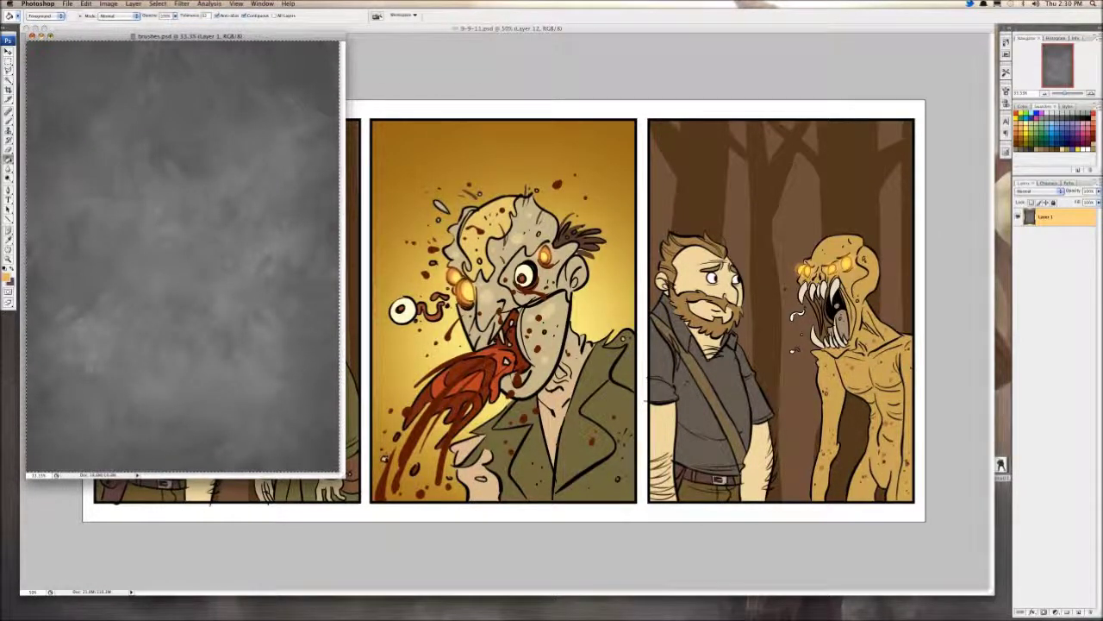
key("ctrl+w")
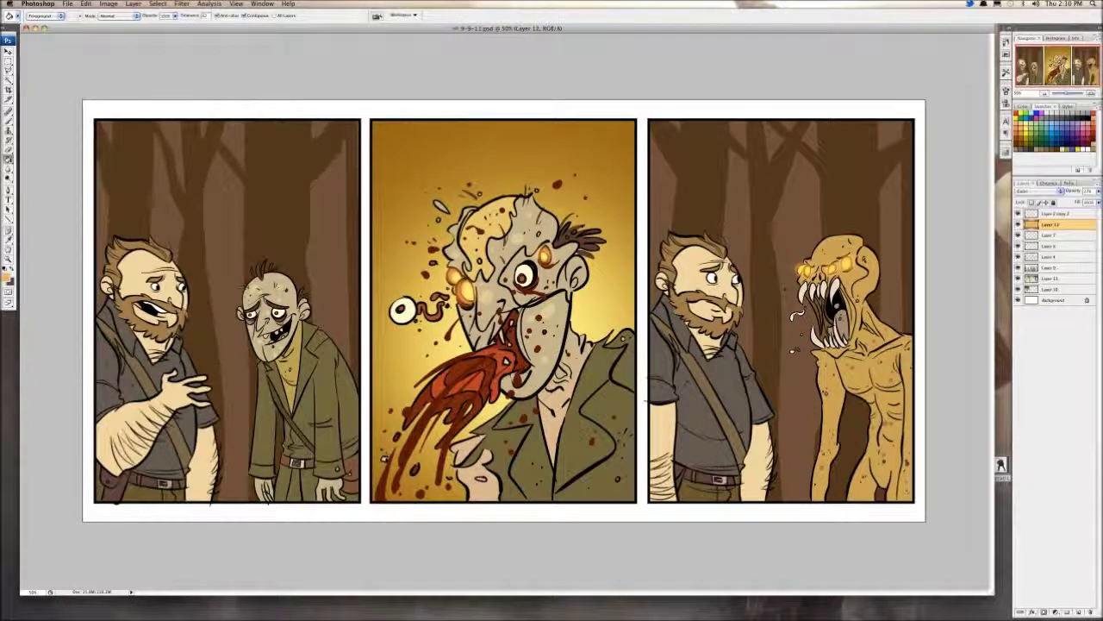
left_click(1052, 278)
key("ctrl+v")
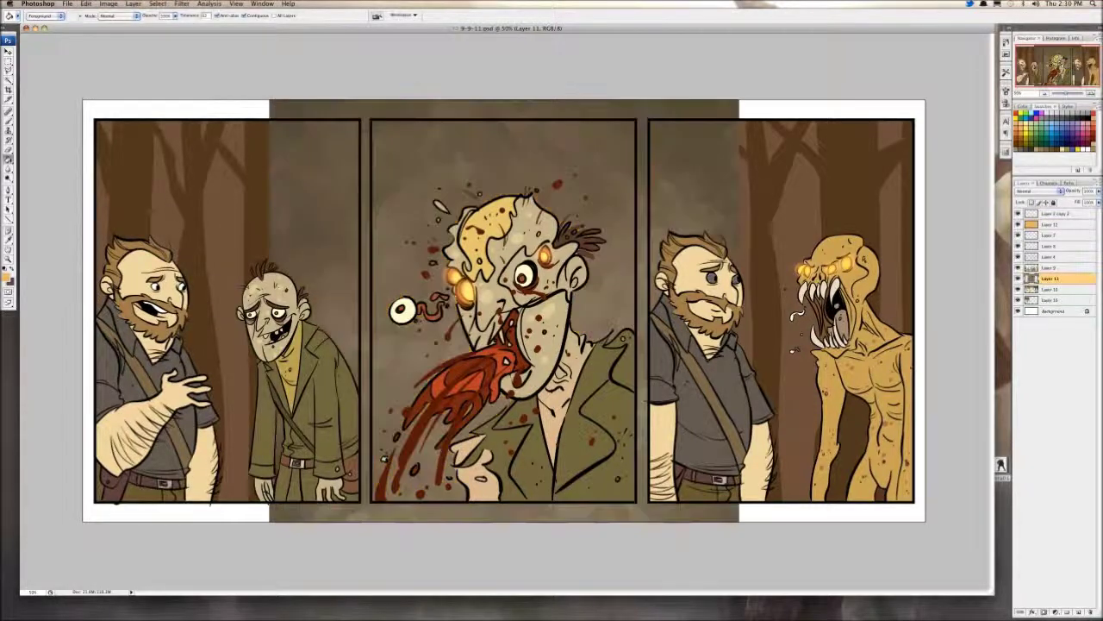
Step: Scale the pasted texture with Free Transform so that it spans all three panels
key("ctrl+minus")
key("ctrl+minus")
key("ctrl+minus")
left_click(86, 4)
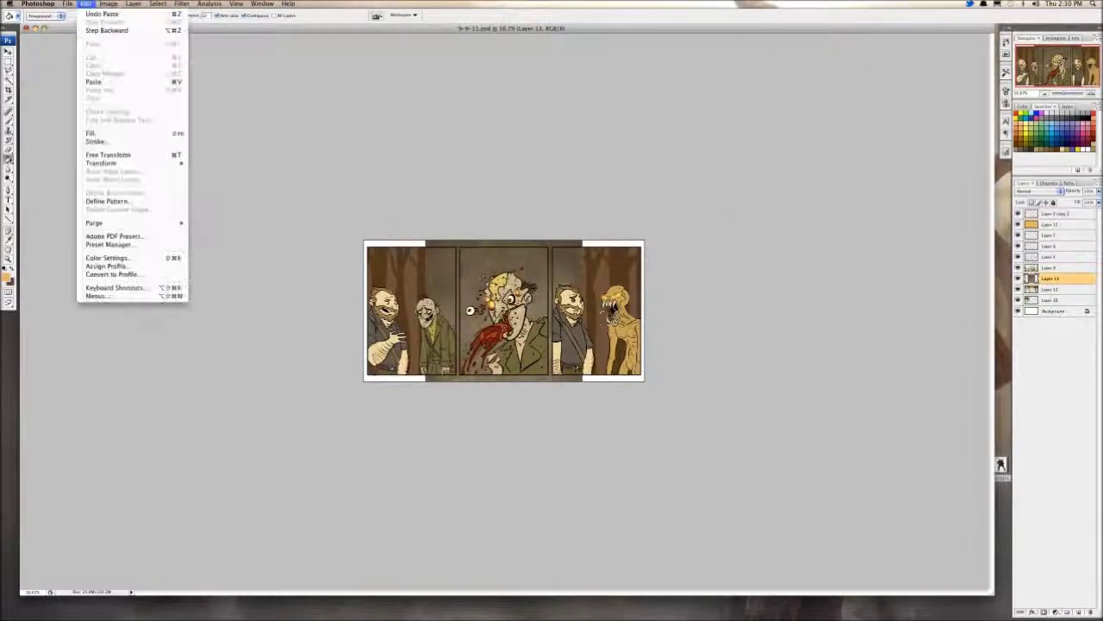
left_click(112, 155)
left_click_drag(425, 349, 367, 350)
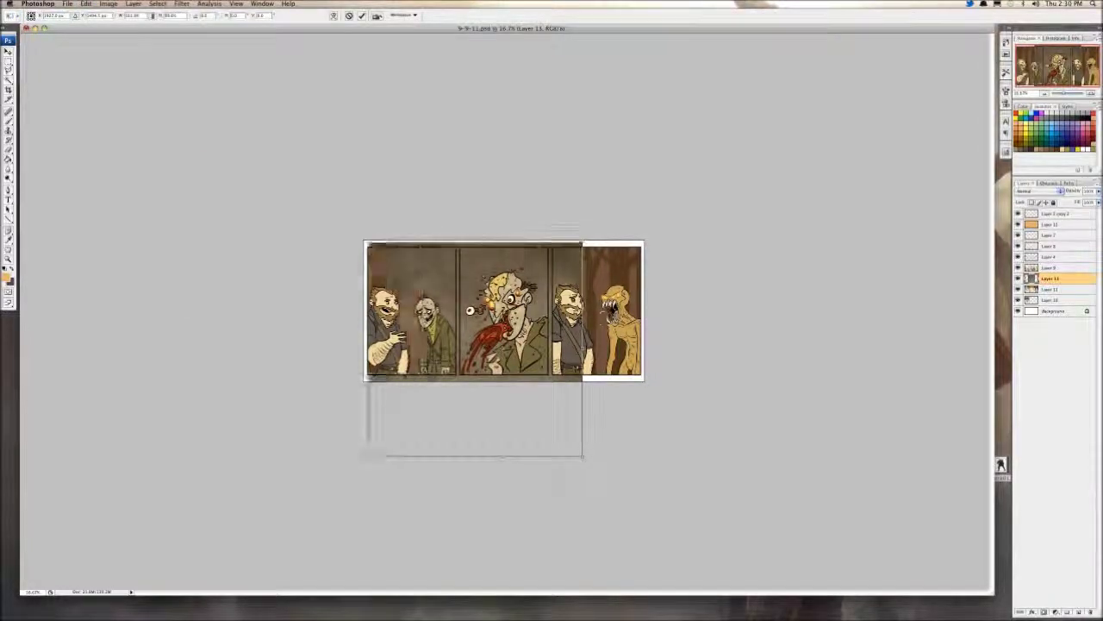
left_click_drag(583, 242, 648, 177)
key("Return")
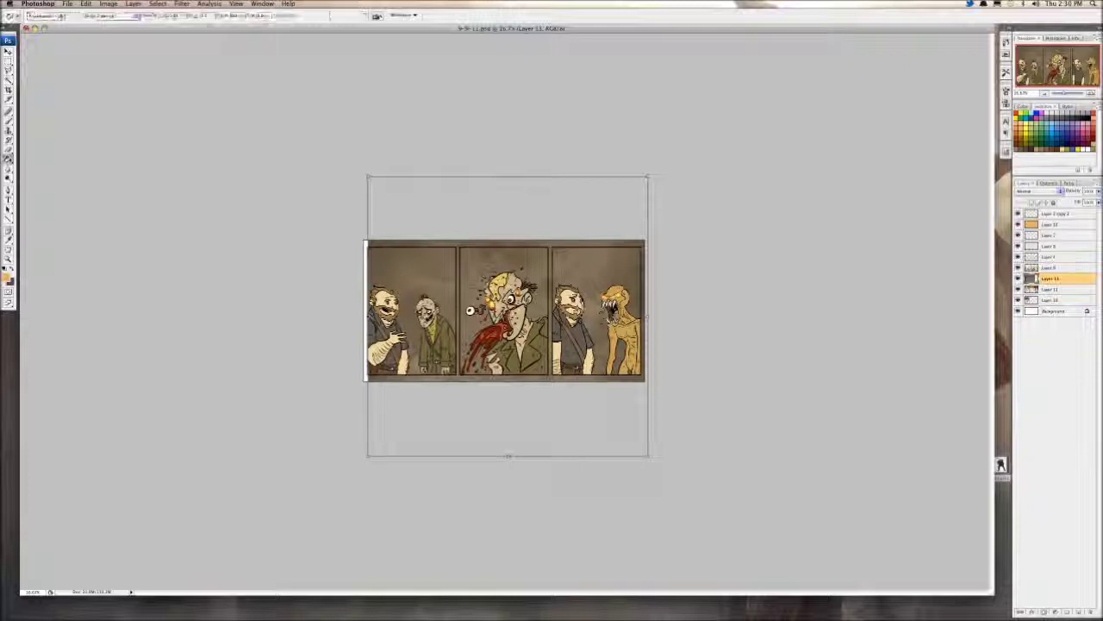
Step: Set the texture layer's blend mode to Overlay so it mottles the backgrounds
key("g")
left_click(1034, 191)
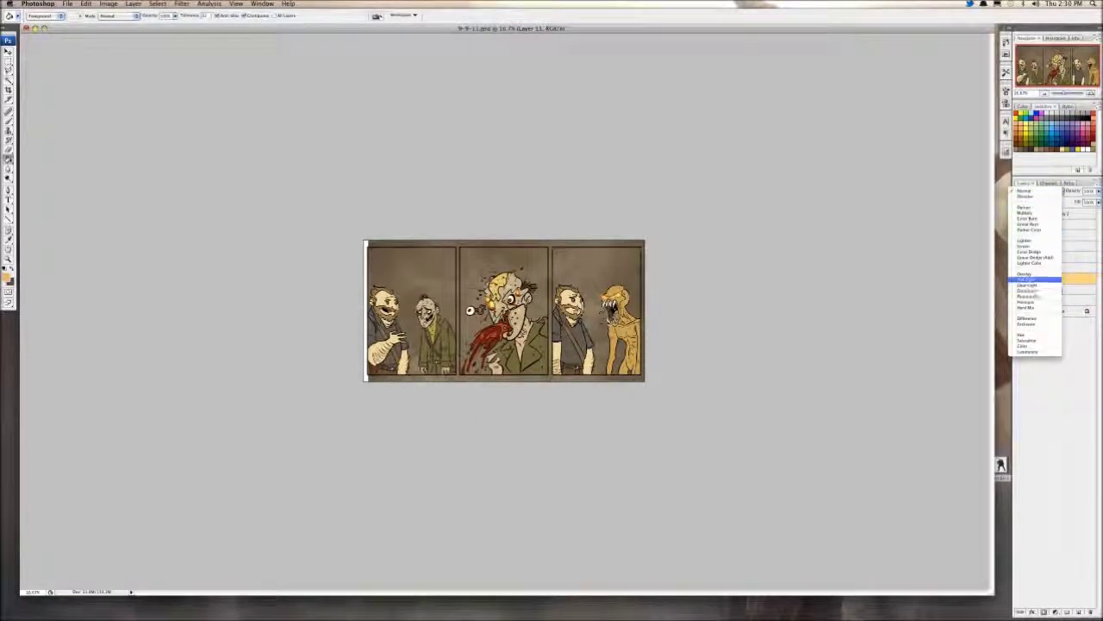
left_click(1028, 279)
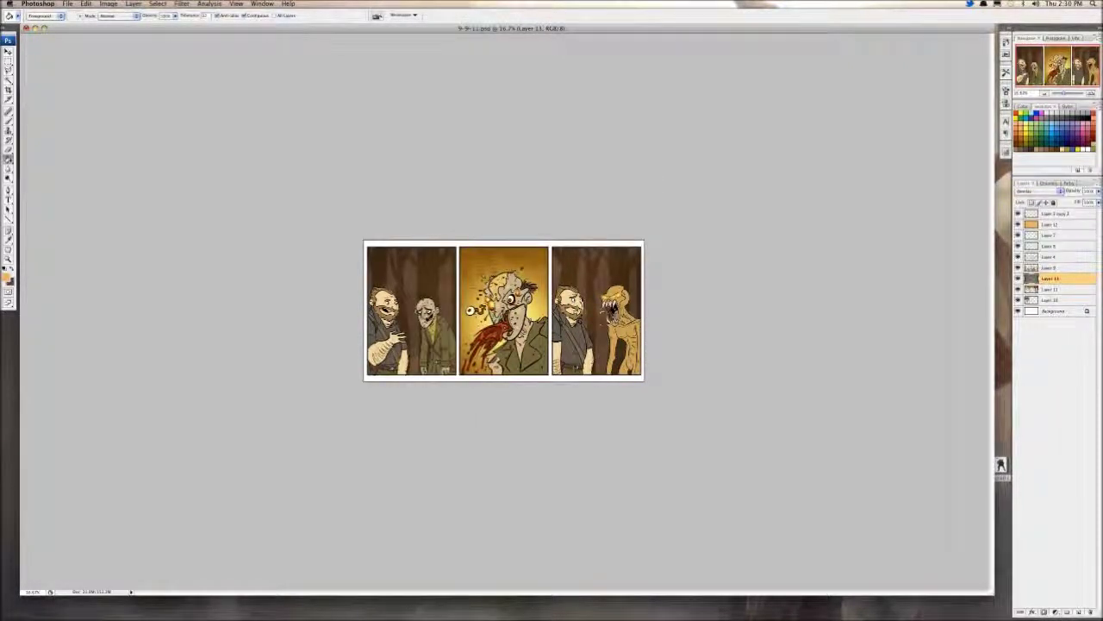
key("super+plus")
key("super+plus")
key("super+plus")
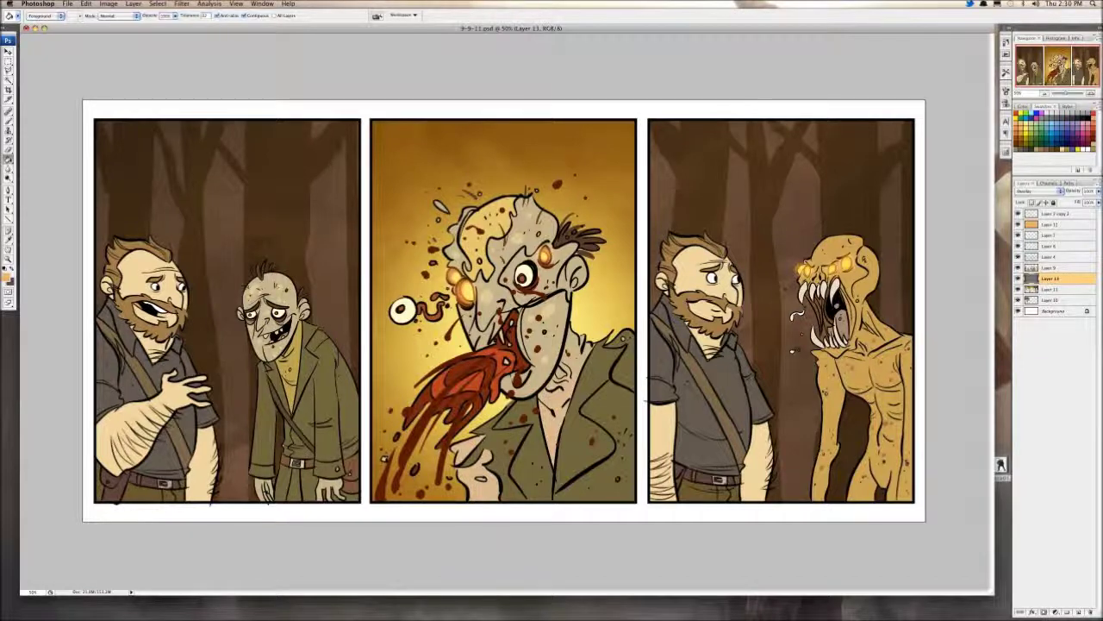
Step: Flatten all layers into a single background and save the file
left_click(132, 3)
left_click(155, 322)
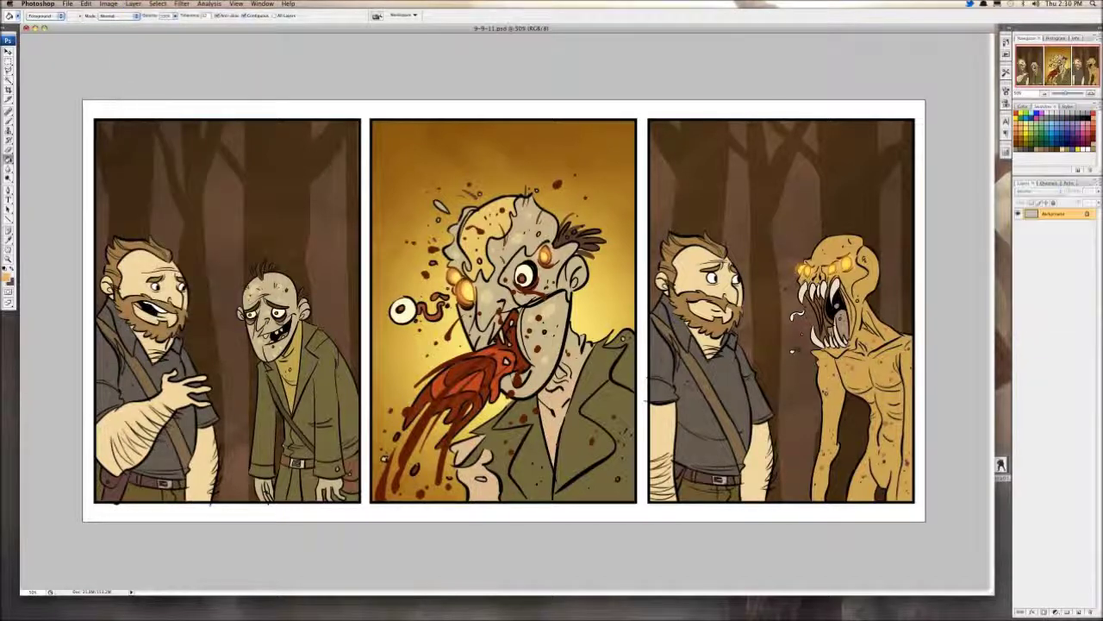
left_click(67, 3)
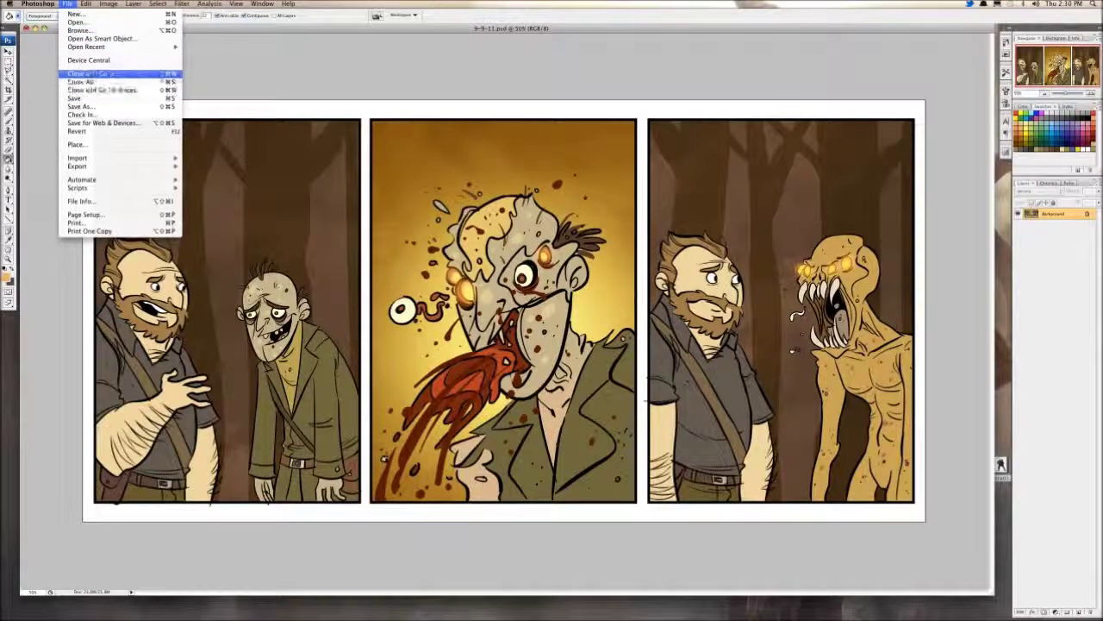
left_click(82, 98)
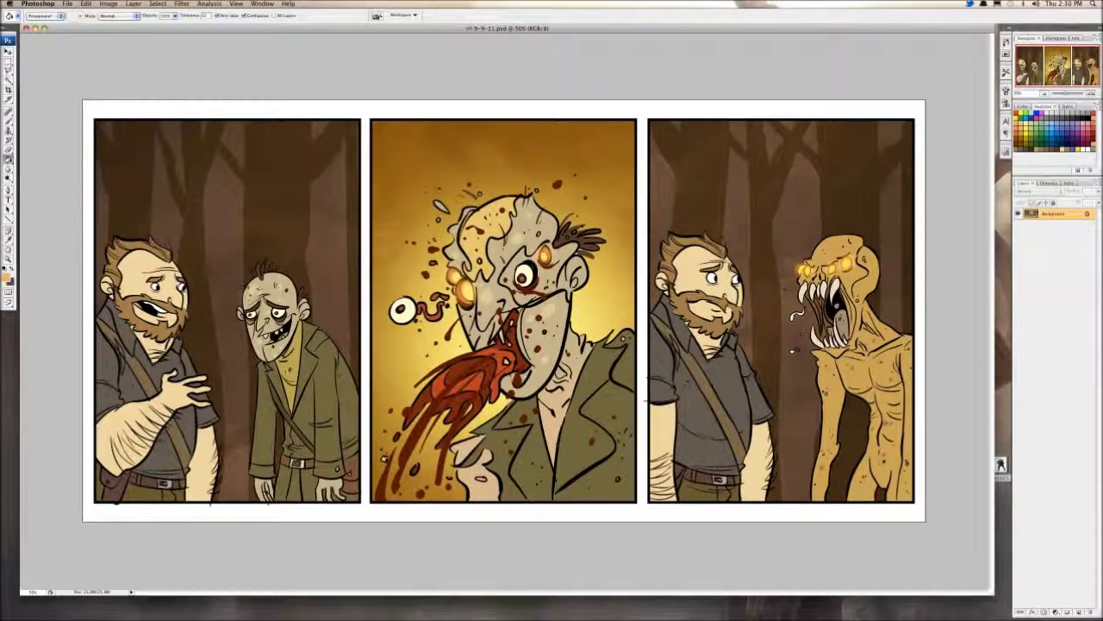
Step: Paint the spit drops beside the monster and the saliva spots inside its mouth white with a hard round brush
key("super+plus")
key("super+plus")
key("super+plus")
key("super+plus")
scroll(504, 311, "right", 20)
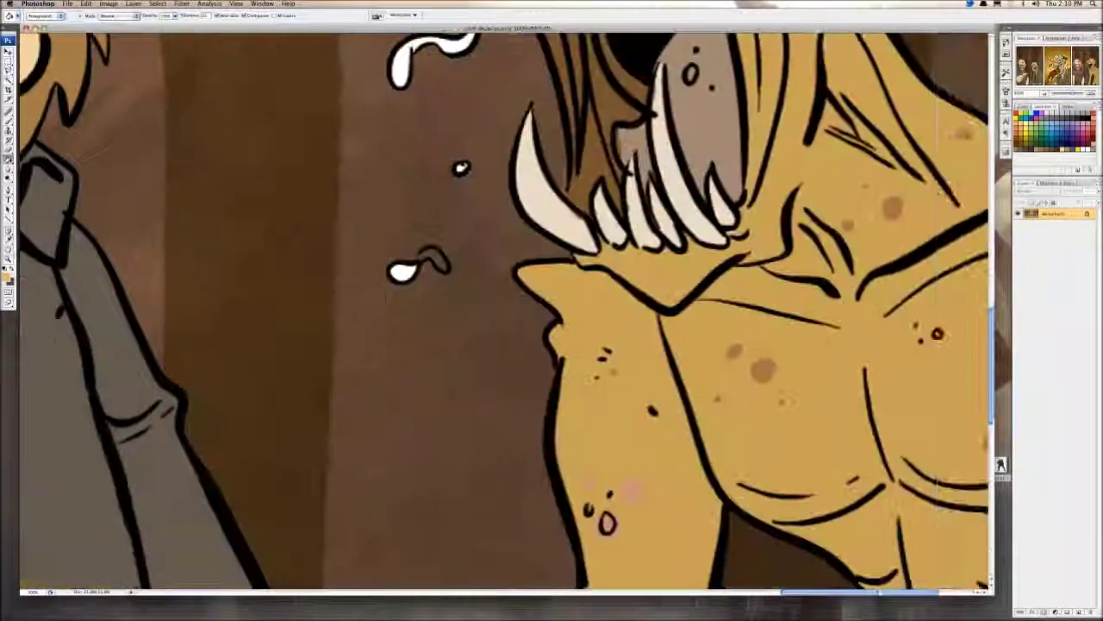
scroll(504, 310, "left", 3)
key("i")
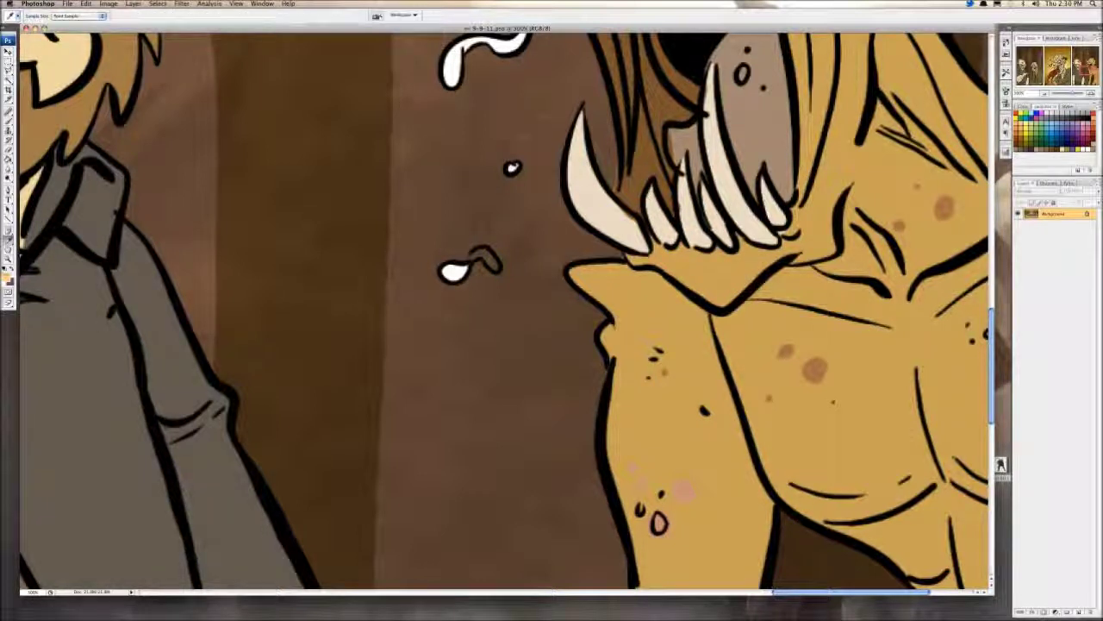
key("d")
key("x")
key("b")
left_click(52, 16)
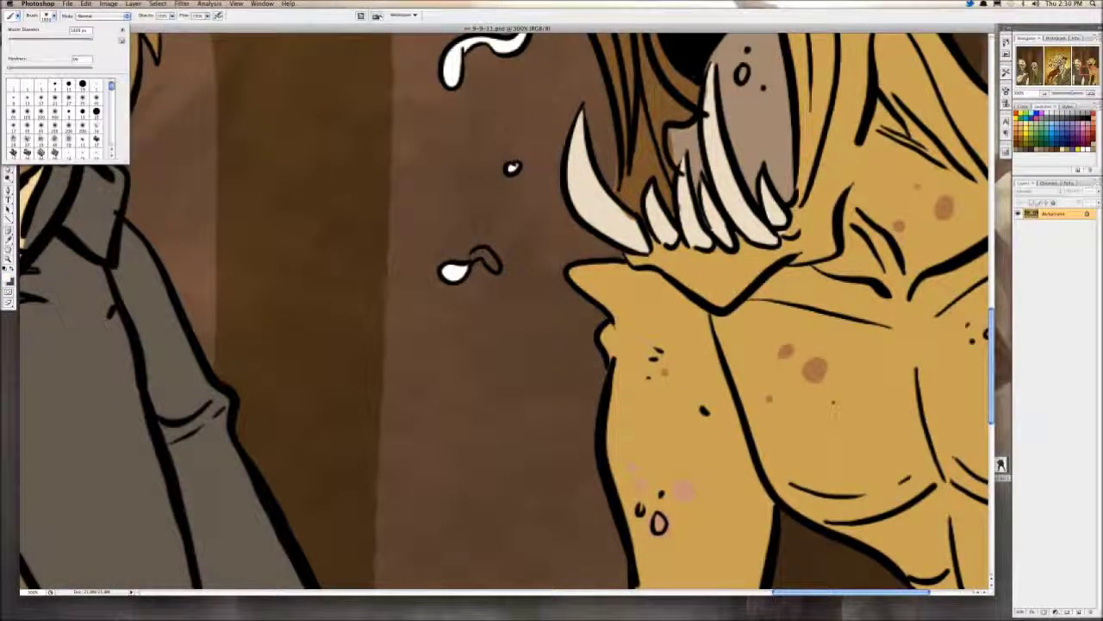
left_click(83, 85)
mouse_move(493, 264)
left_mouse_down()
mouse_move(457, 274)
mouse_move(358, 384)
left_mouse_up()
left_click(459, 217)
left_click(658, 206)
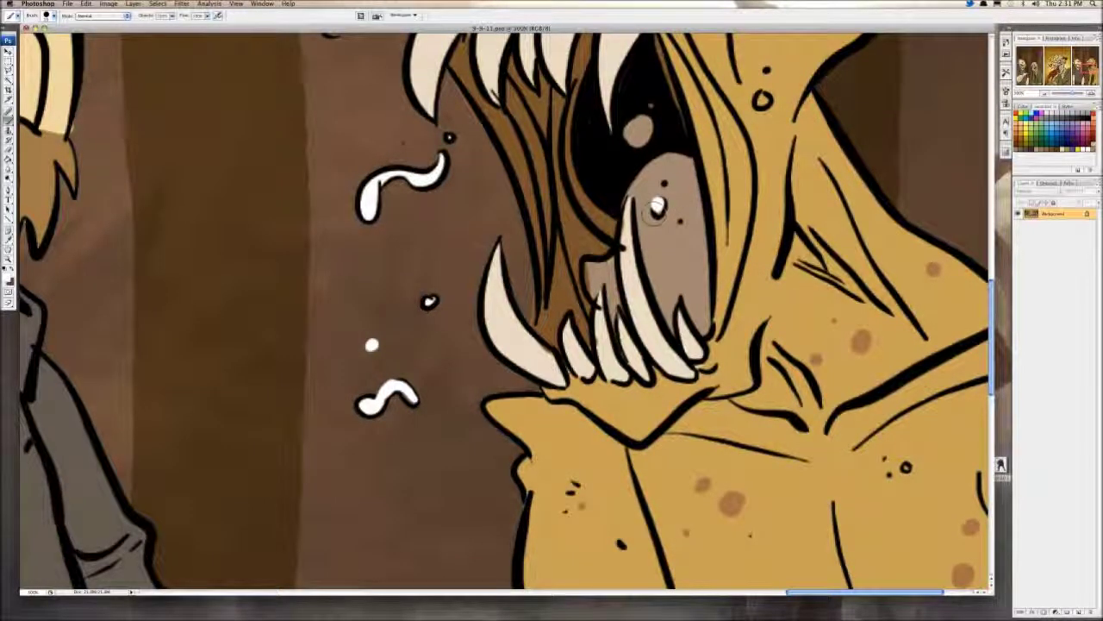
left_click_drag(636, 140, 641, 121)
left_click(651, 100)
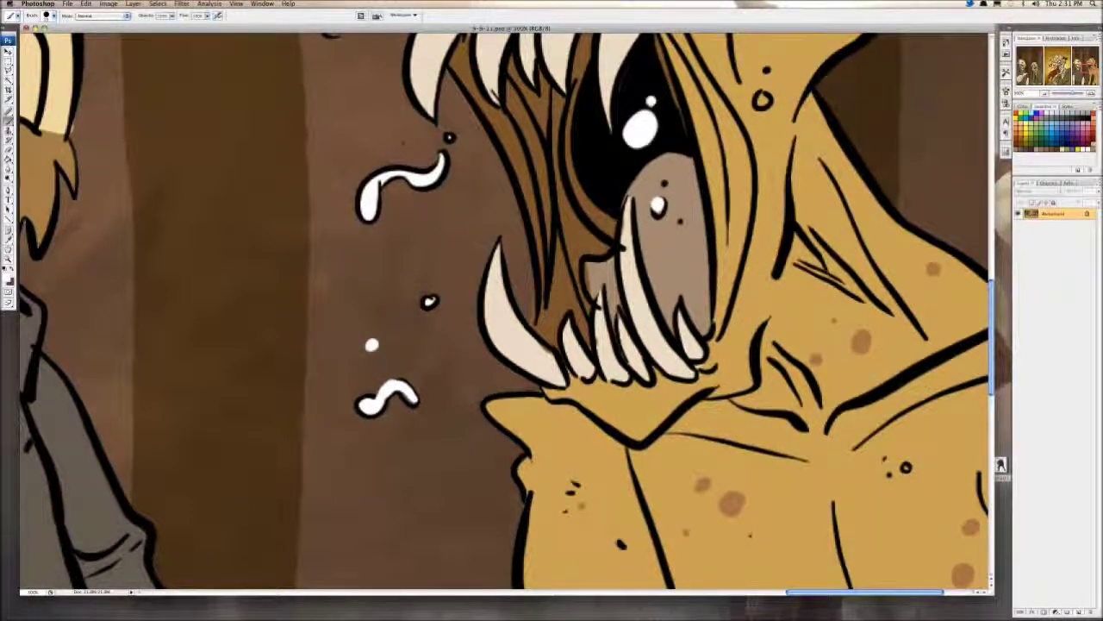
Step: Paint white highlights on the monster's upper and lower teeth in the third panel with a smaller brush
key("super+minus")
key("super+minus")
key("super+minus")
key("super+minus")
key("super+minus")
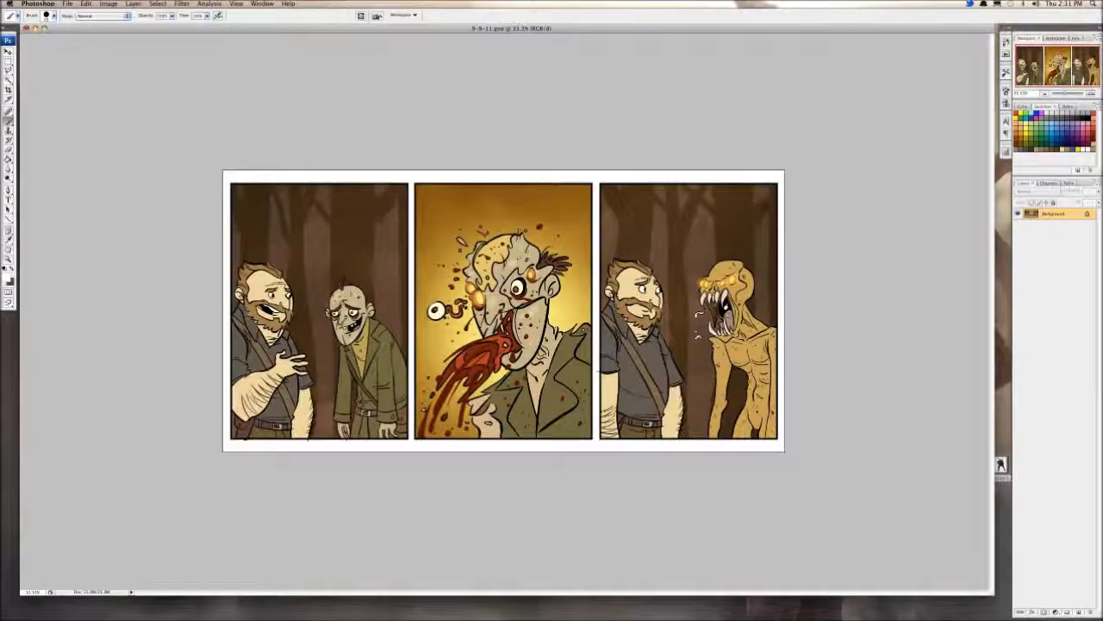
key("super+plus")
key("super+plus")
key("super+plus")
key("super+plus")
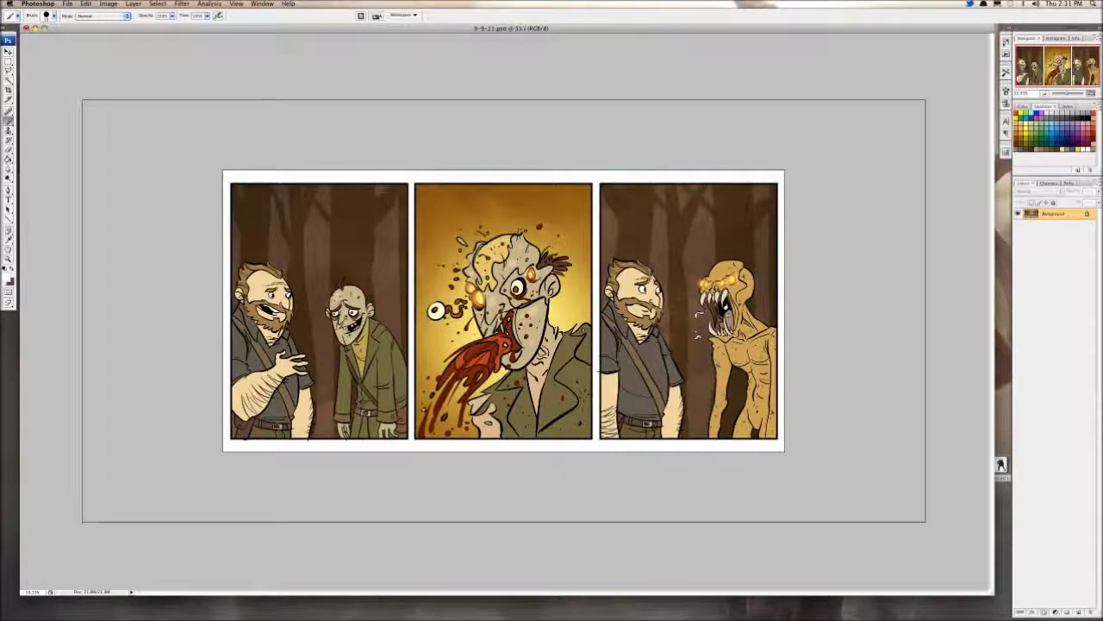
left_click_drag(966, 413, 51, 289)
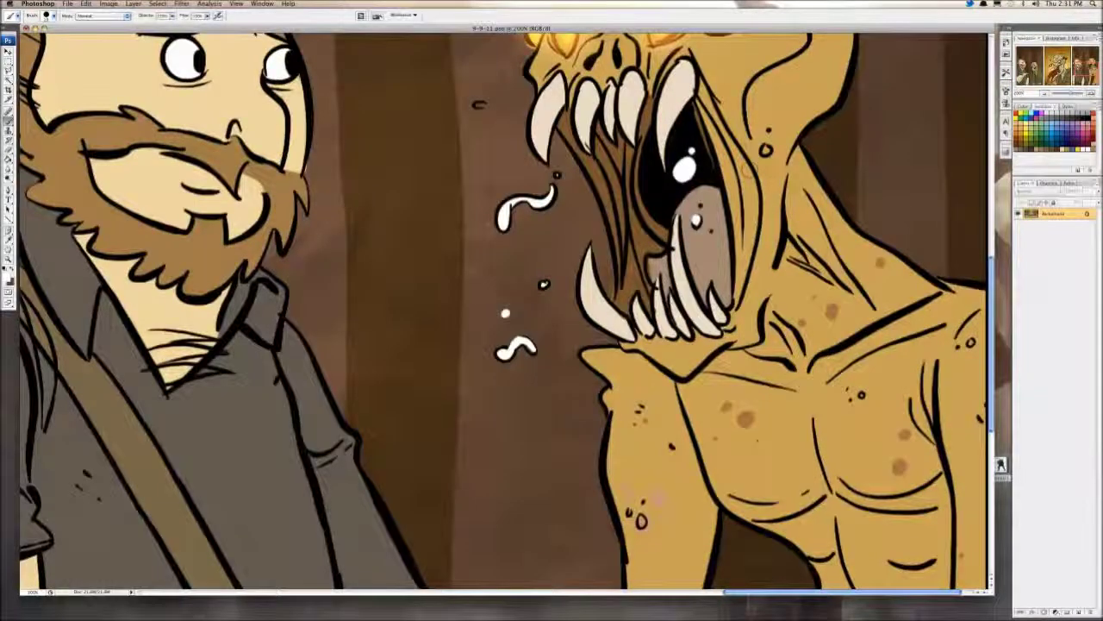
key("bracketleft")
key("bracketleft")
left_click_drag(554, 84, 545, 157)
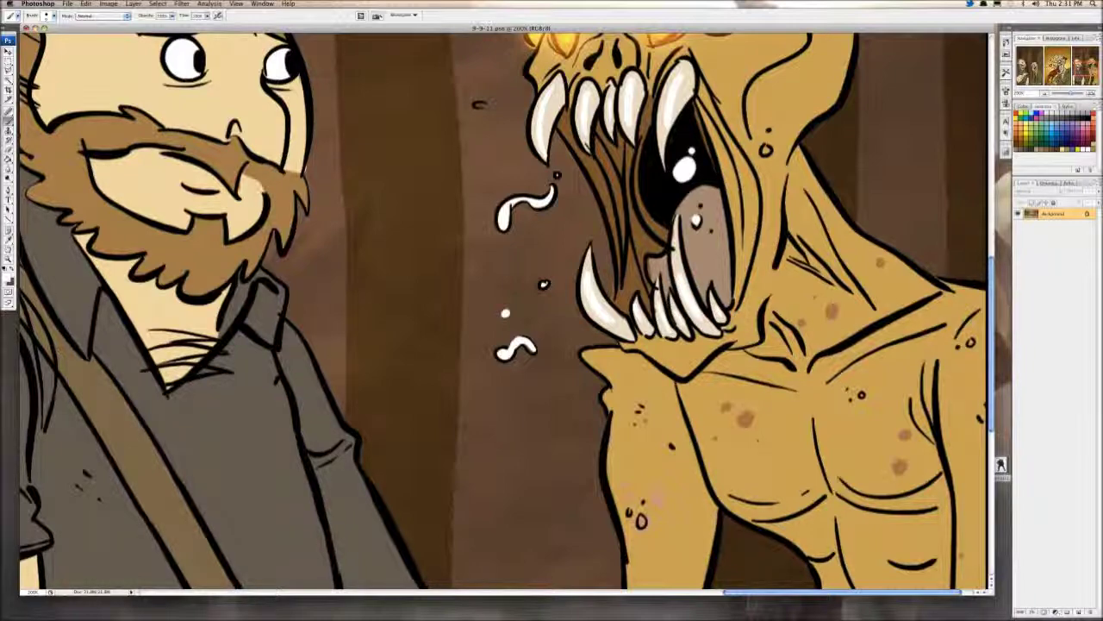
Step: Add a new layer above the flattened background and fill it entirely with white
scroll(656, 297, "down", 10)
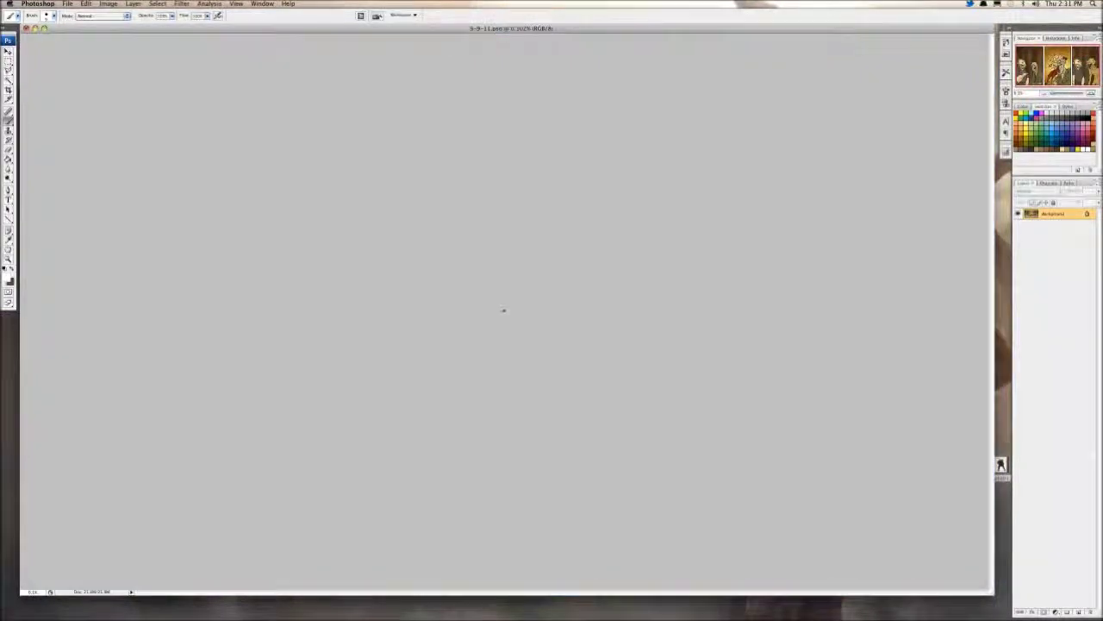
scroll(657, 297, "up", 2)
scroll(561, 315, "up", 10)
scroll(560, 314, "down", 4)
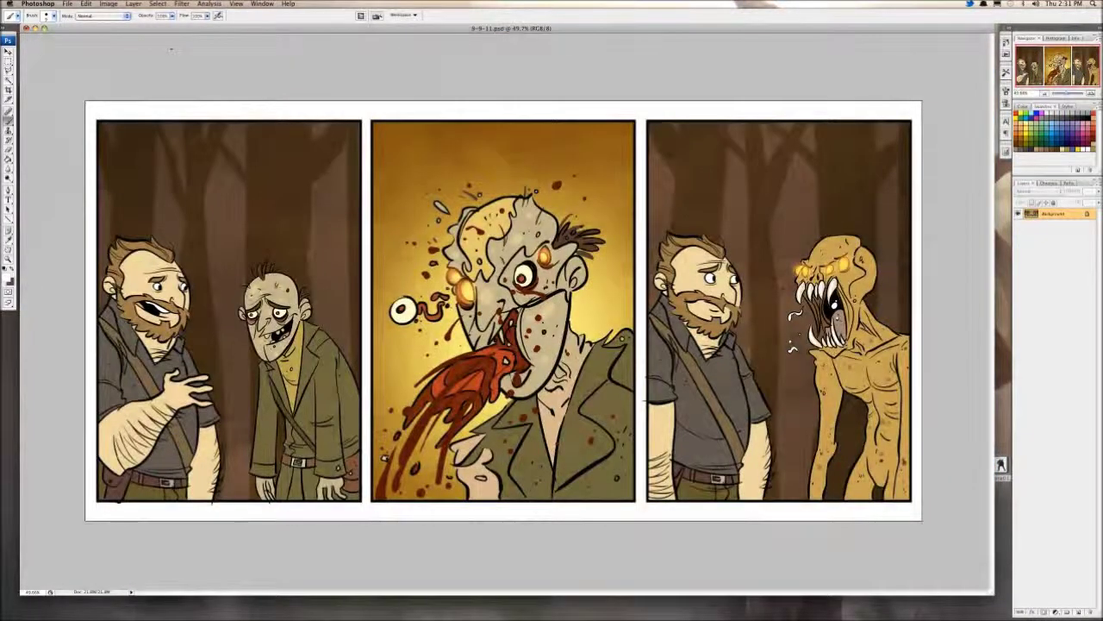
left_click(134, 3)
mouse_move(138, 14)
left_click(250, 12)
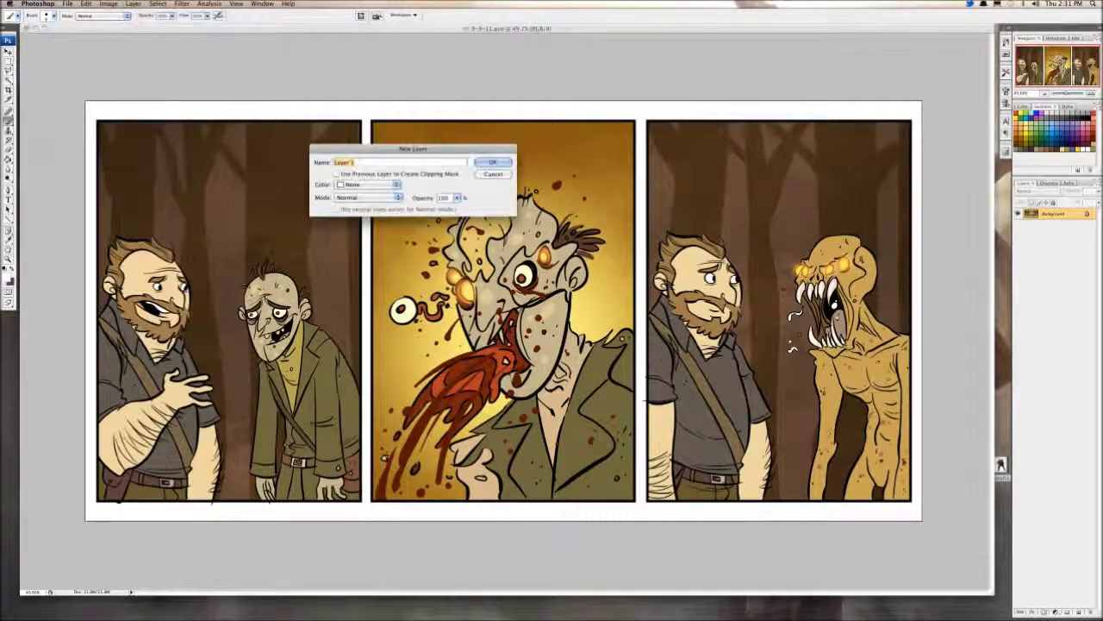
key("Return")
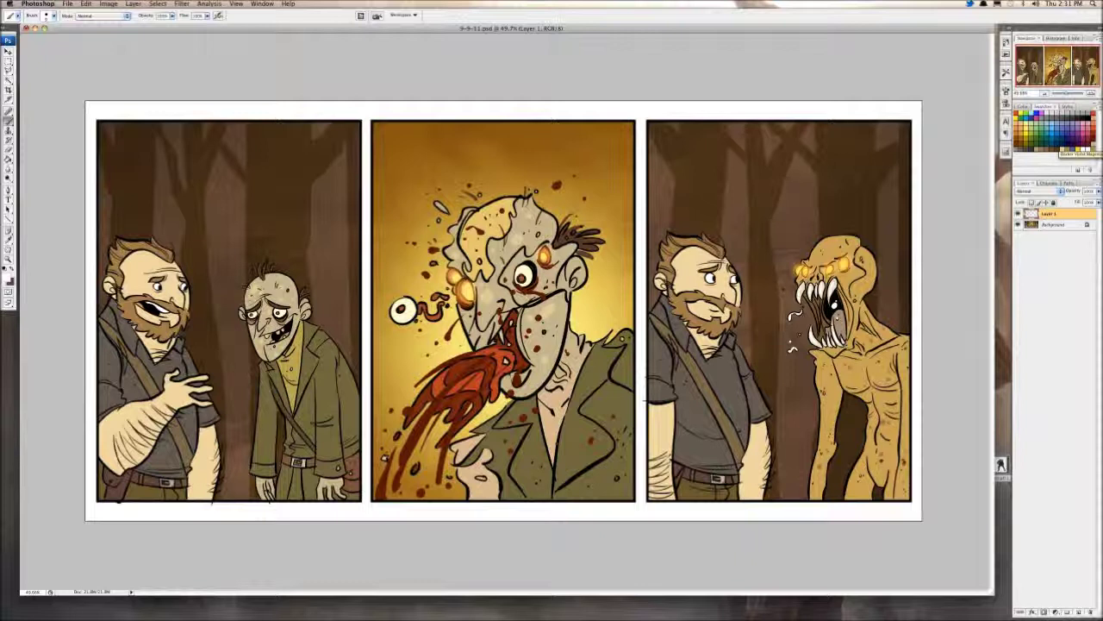
key("g")
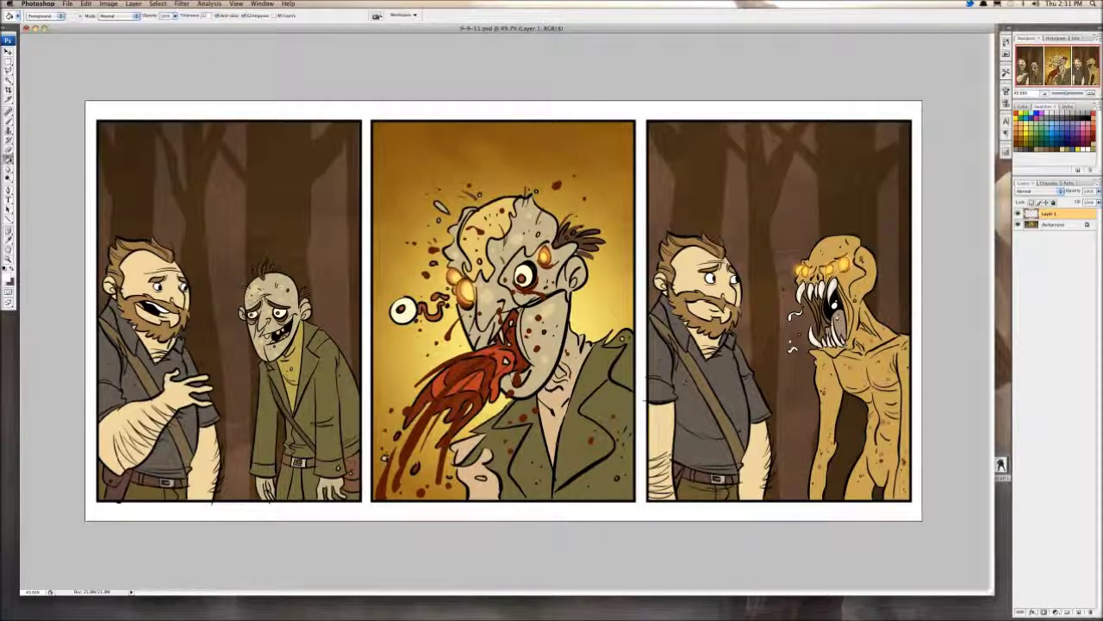
left_click(527, 195)
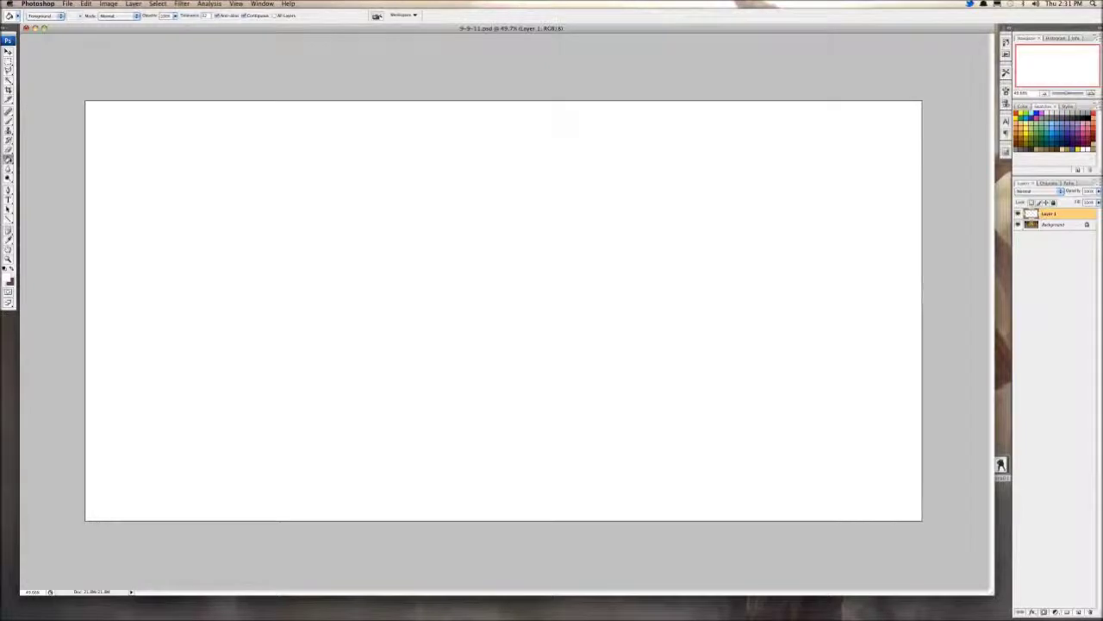
Step: Lower the white layer's opacity so the artwork shows through faintly, and save the file
left_click(1098, 191)
left_click_drag(1098, 201, 1087, 201)
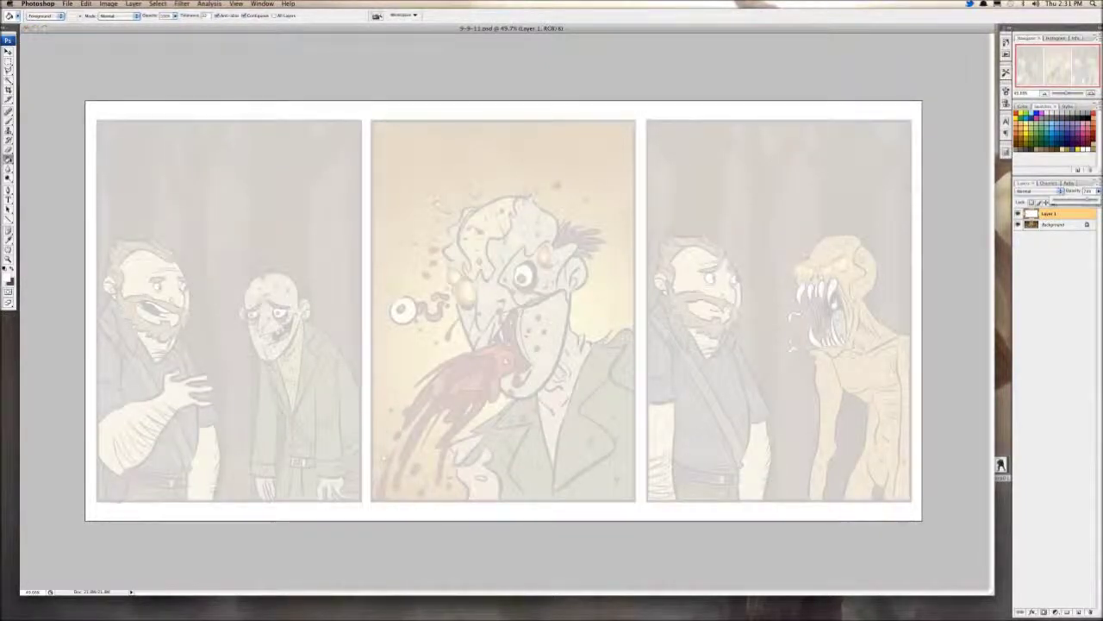
key("super+s")
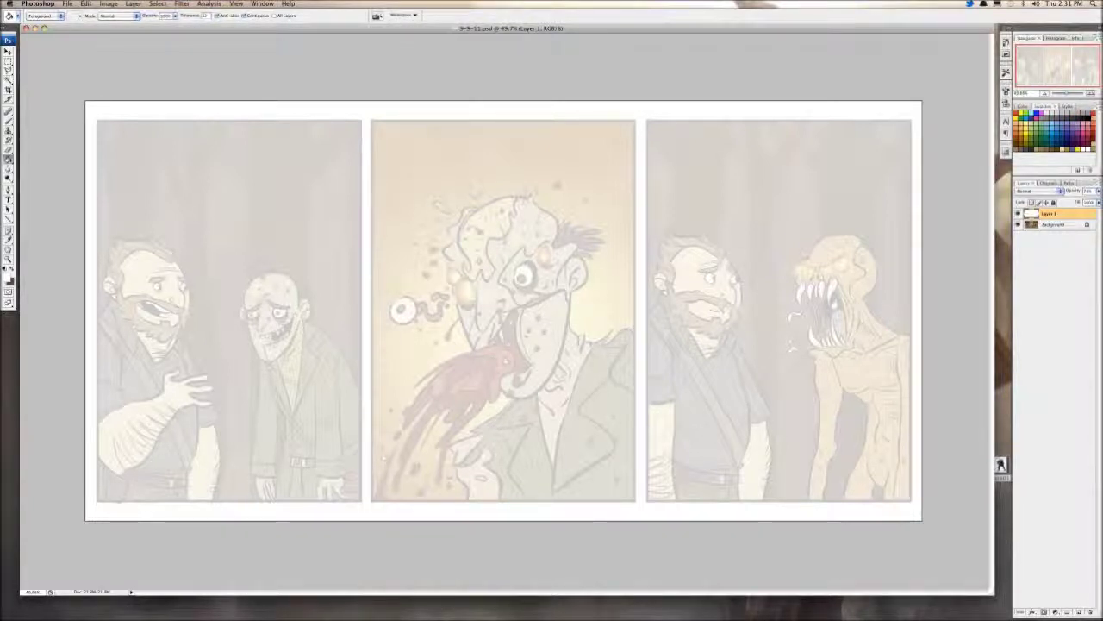
Step: Hide the white overlay layer so the bearded man in the third panel shows in full colour
left_click(1018, 214)
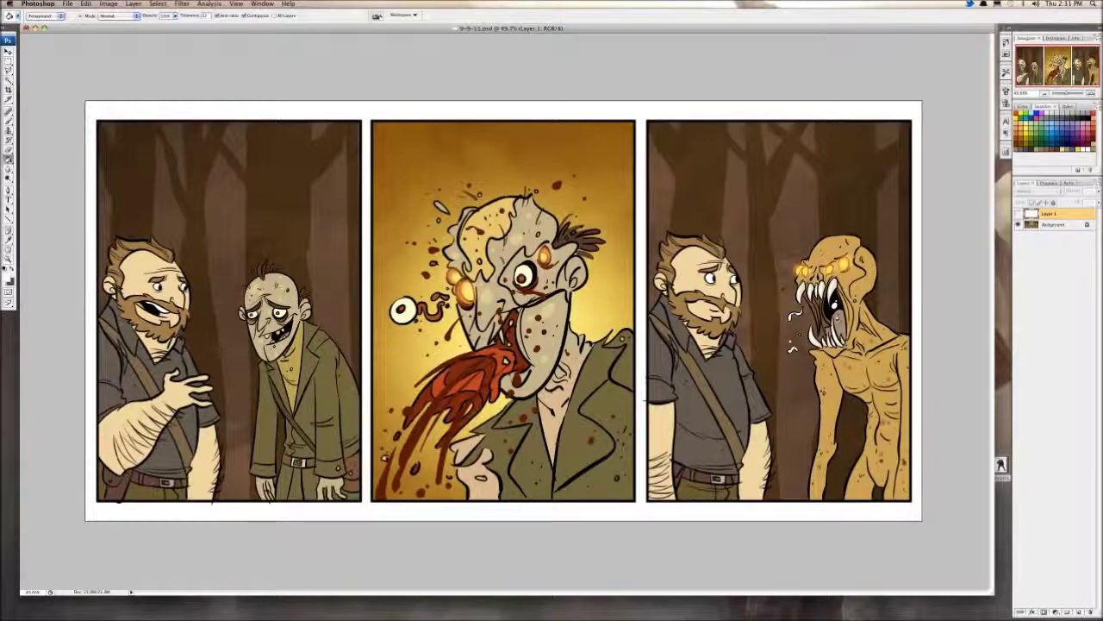
key("super+plus")
key("super+plus")
key("super+plus")
left_click_drag(828, 431, 161, 208)
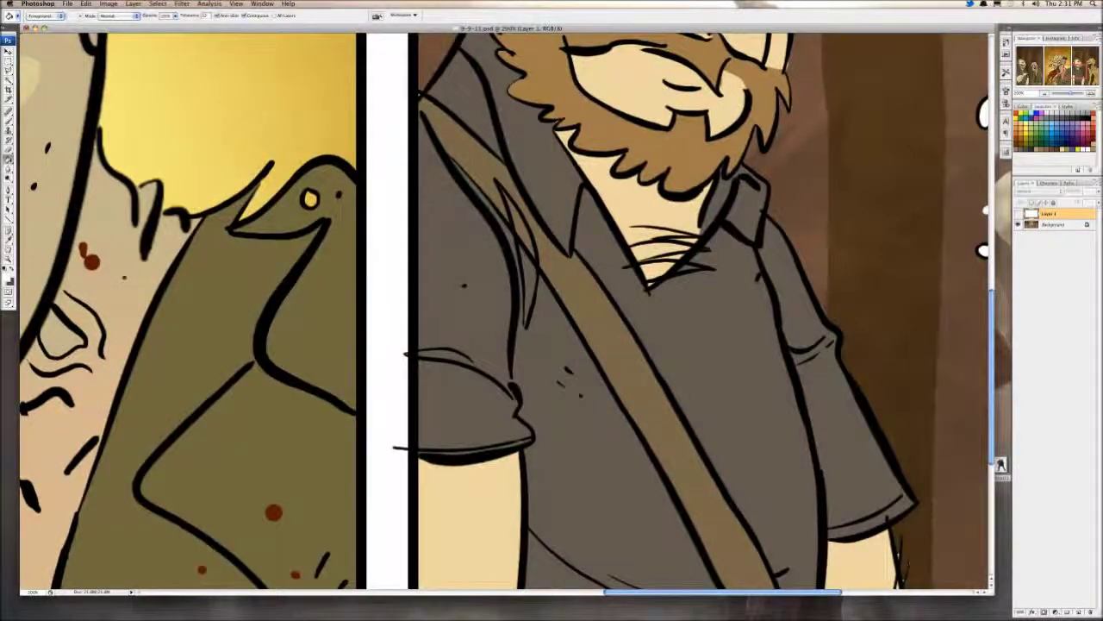
key("super+Tab")
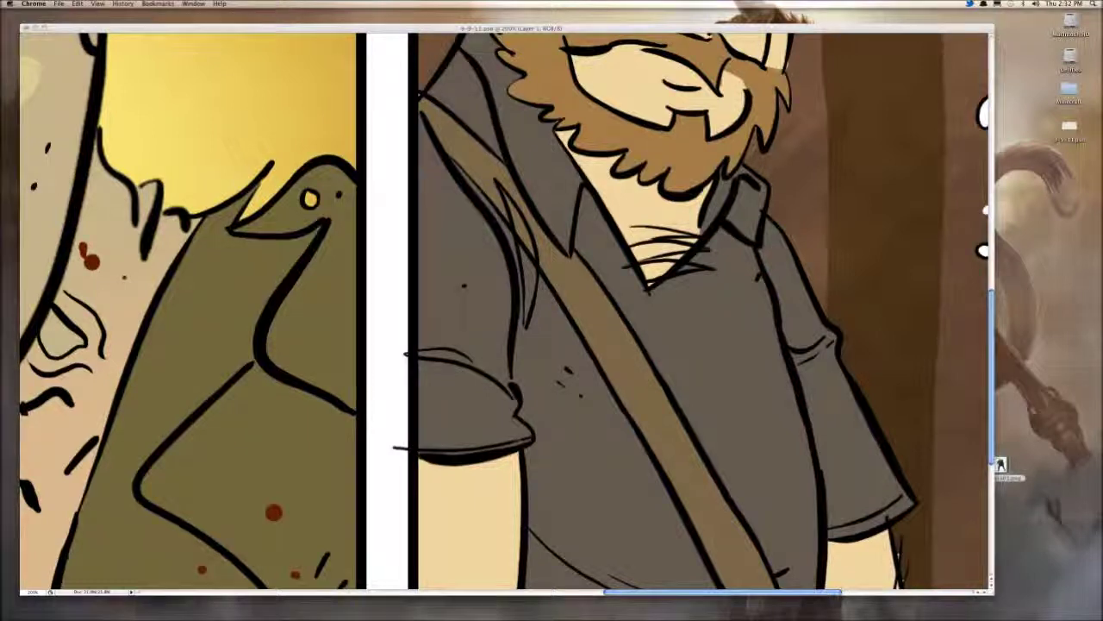
key("super+Tab")
left_click_drag(655, 285, 409, 418)
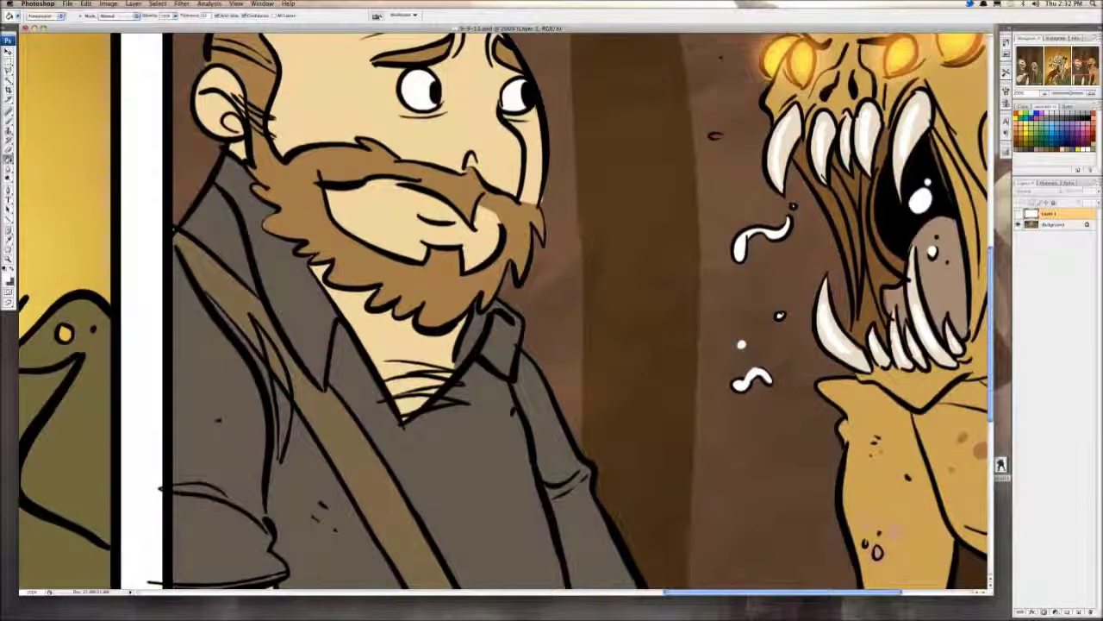
Step: On the Background layer, paint red blood spatters on the bearded man's temple, cheek and moustache with a small hard round brush
left_click(1053, 225)
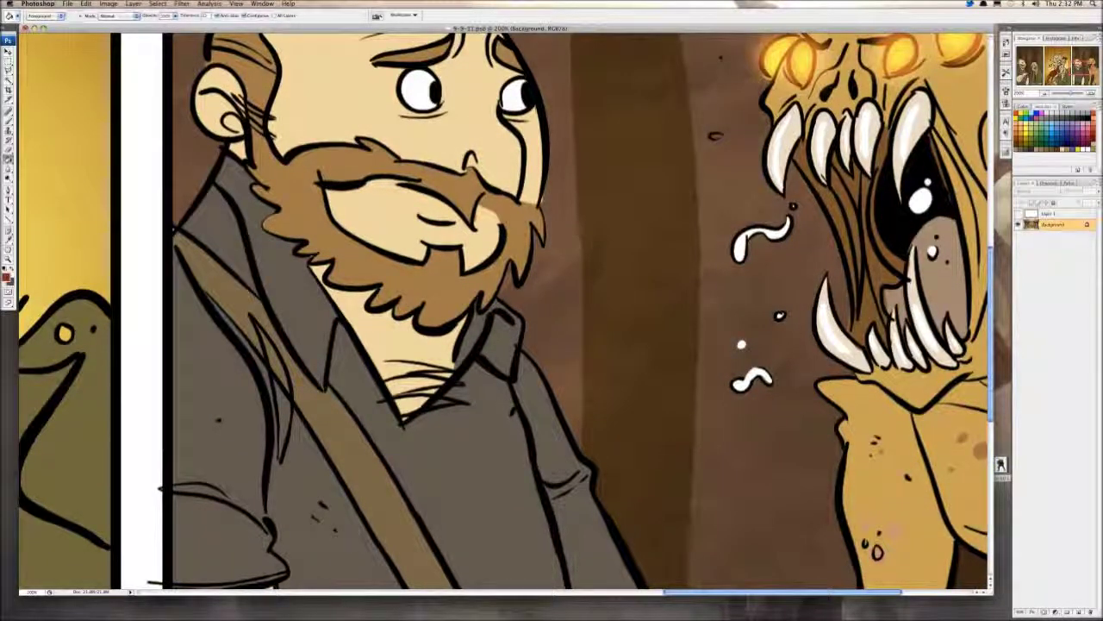
key("b")
left_click(53, 16)
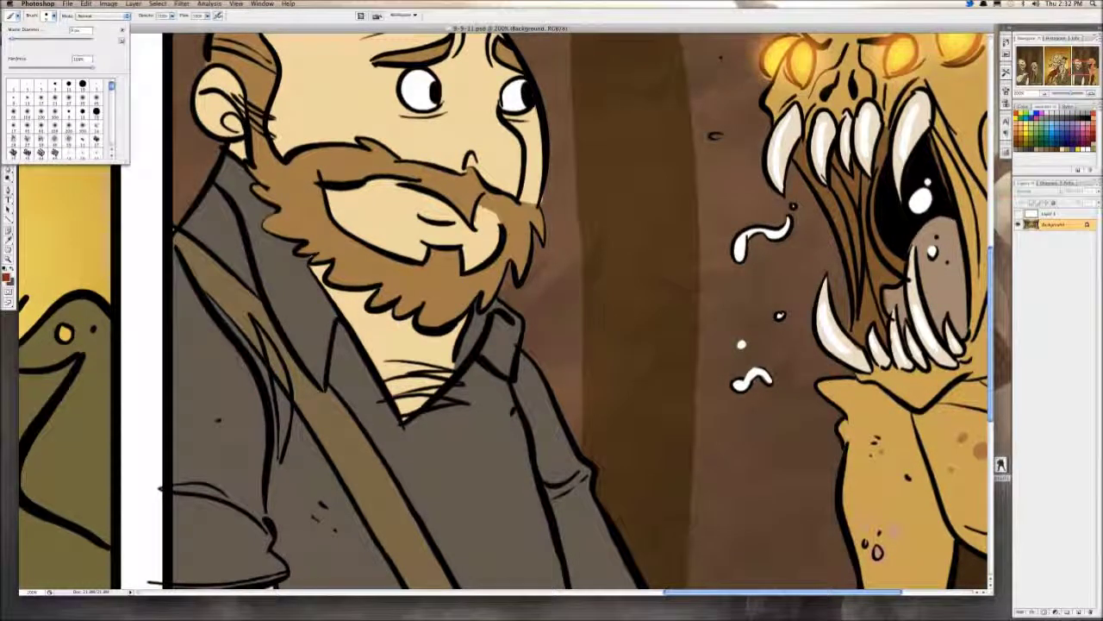
left_click(69, 86)
left_click_drag(449, 172, 399, 343)
left_click_drag(313, 278, 256, 295)
left_click(251, 267)
left_click(237, 300)
left_click_drag(374, 331, 354, 350)
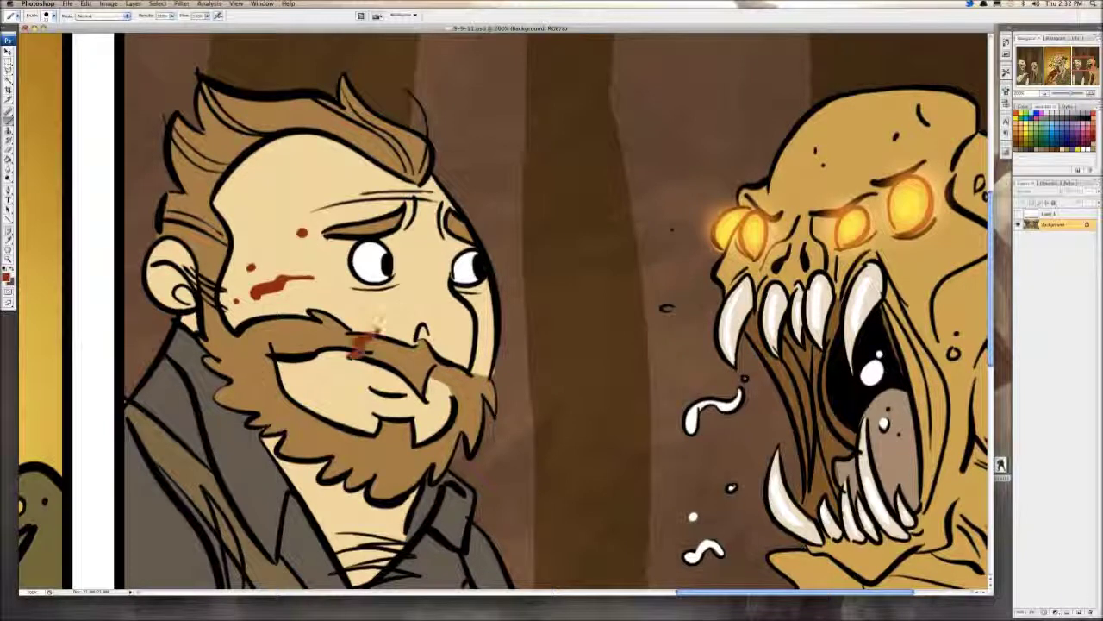
left_click(300, 370)
Step: Paint red blood drops on the lower beard and a drip running down the man's neck to his collar
scroll(300, 371, "down", 5)
scroll(300, 371, "left", 1)
left_click_drag(491, 225, 474, 247)
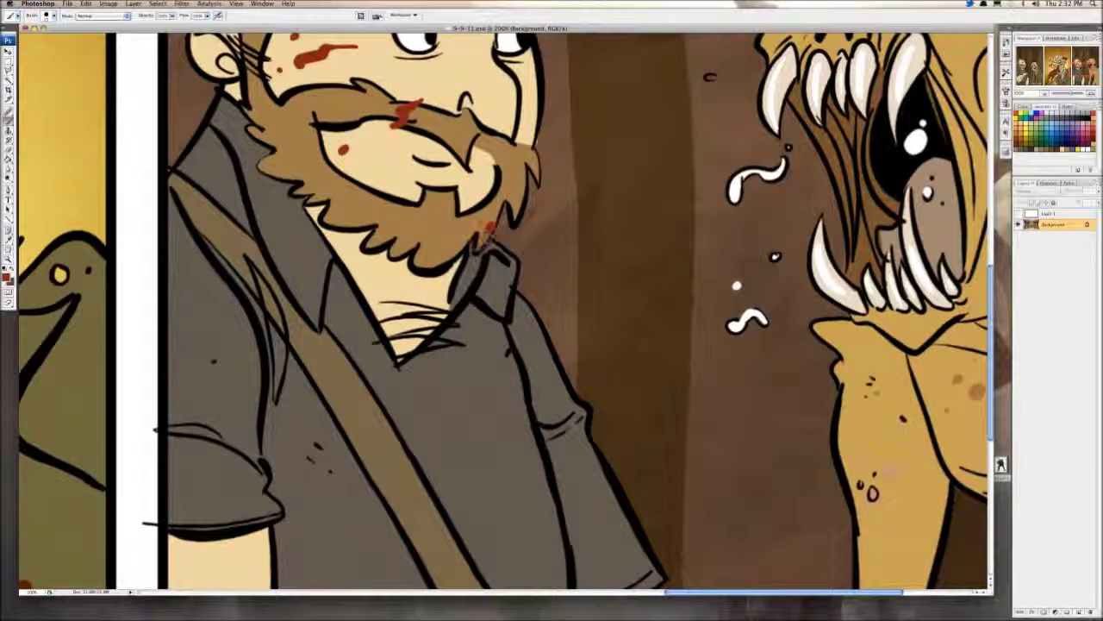
left_click(457, 247)
left_click(436, 244)
mouse_move(416, 273)
left_mouse_down()
mouse_move(420, 349)
mouse_move(409, 271)
left_mouse_up()
left_click(443, 278)
left_click(448, 299)
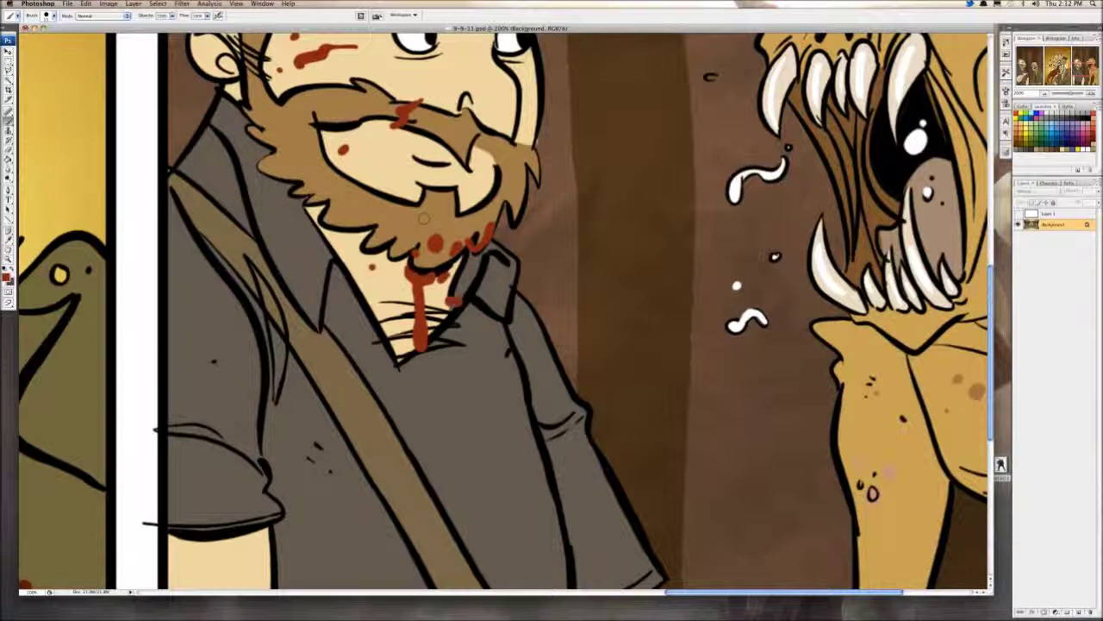
Step: Paint a red blood splash with a few drops across the shirt's chest just below the collar
scroll(483, 302, "down", 4)
scroll(483, 302, "left", 1)
mouse_move(516, 291)
left_mouse_down()
mouse_move(457, 303)
mouse_move(428, 336)
left_mouse_up()
left_click(490, 333)
left_click(483, 380)
left_click(496, 336)
Step: Add red blood spots to the shirt beside the near sleeve and a splash over the bag strap at the shoulder
scroll(496, 336, "down", 3)
scroll(496, 336, "left", 1)
left_click(372, 333)
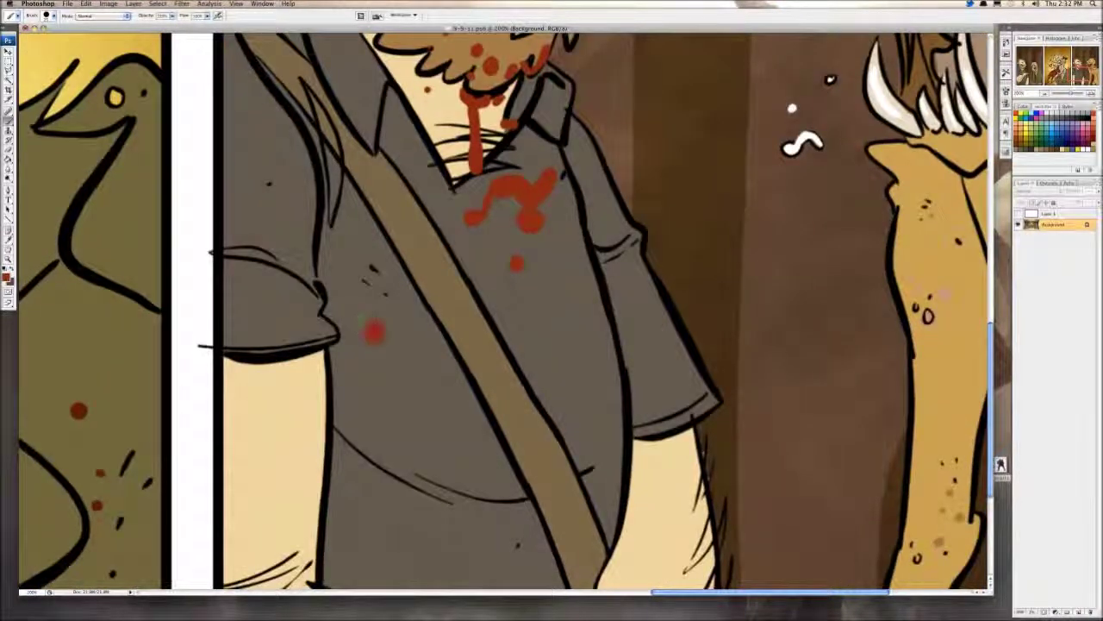
left_click(343, 321)
scroll(343, 321, "up", 3)
left_click_drag(326, 232, 257, 215)
left_click(248, 285)
Step: Add more red drops to the middle of the shirt's chest and a streak of blood down the far sleeve
scroll(415, 366, "down", 3)
scroll(416, 366, "right", 2)
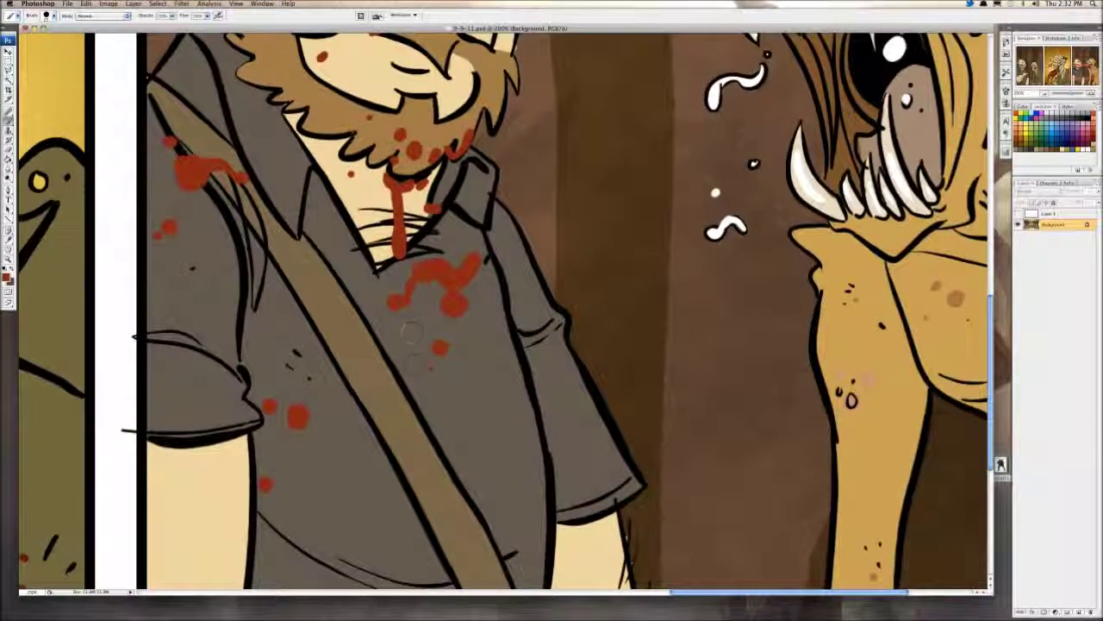
left_click_drag(428, 363, 450, 337)
left_click_drag(513, 234, 579, 384)
Step: Paint red blood splashes and a thin streak across the lower shirt and the bag strap
scroll(579, 383, "down", 3)
left_click(441, 336)
left_click_drag(446, 332, 453, 330)
mouse_move(454, 330)
left_mouse_down()
mouse_move(479, 255)
mouse_move(389, 414)
mouse_move(354, 424)
mouse_move(424, 400)
left_mouse_up()
left_click(498, 380)
left_click(370, 343)
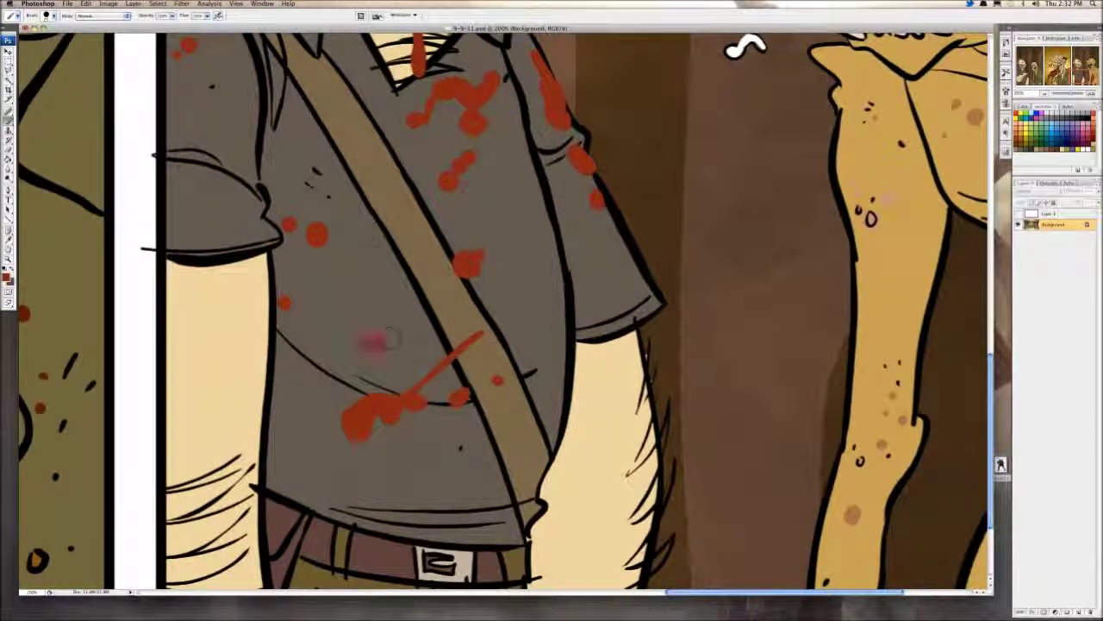
left_click(411, 466)
Step: Paint red blood drips and spots on both of the man's bare arms, with one drop beside the far arm
left_click(241, 235)
left_click_drag(239, 267, 241, 369)
left_click(184, 328)
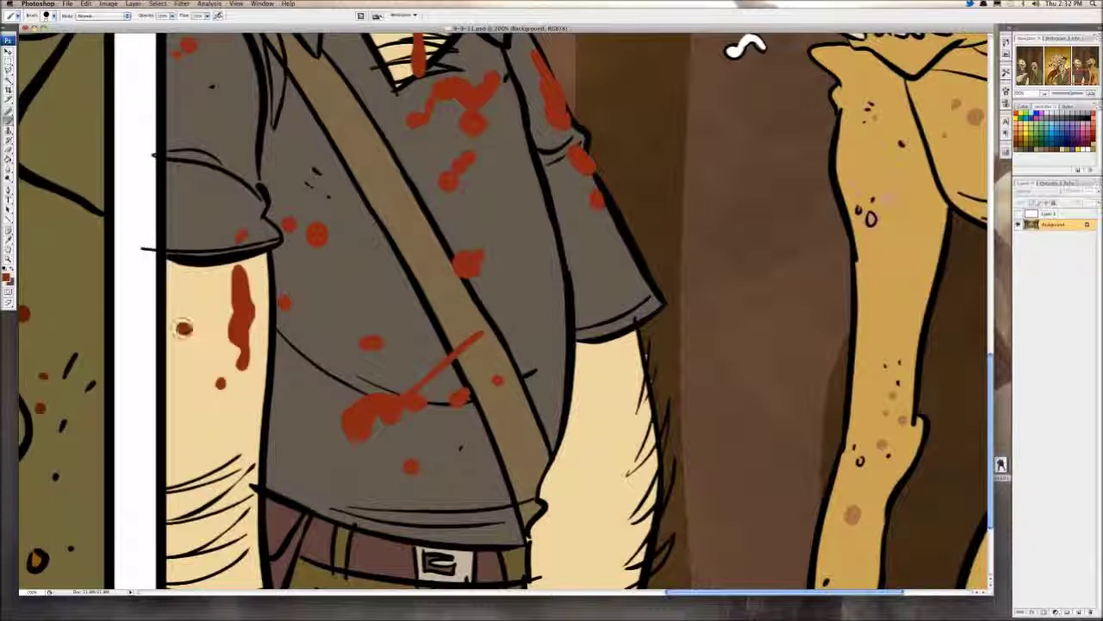
left_click(183, 296)
left_click(221, 383)
left_click_drag(605, 419, 609, 444)
left_click(619, 487)
left_click(682, 447)
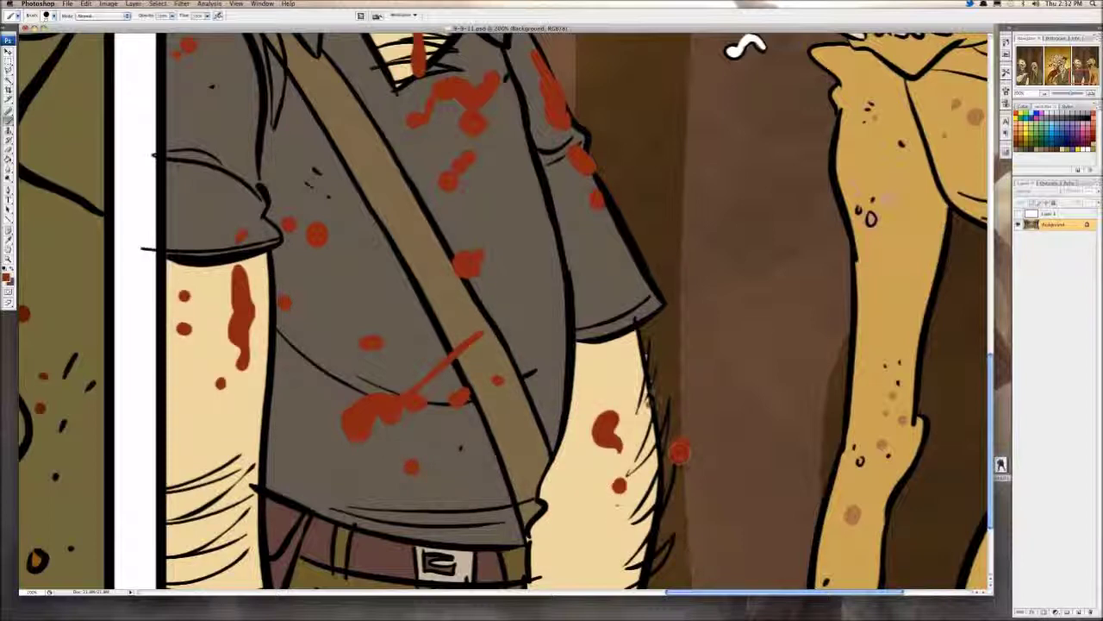
Step: Paint darker red blood drops on the upper bag strap and the shirt near the shoulder
scroll(483, 327, "up", 5)
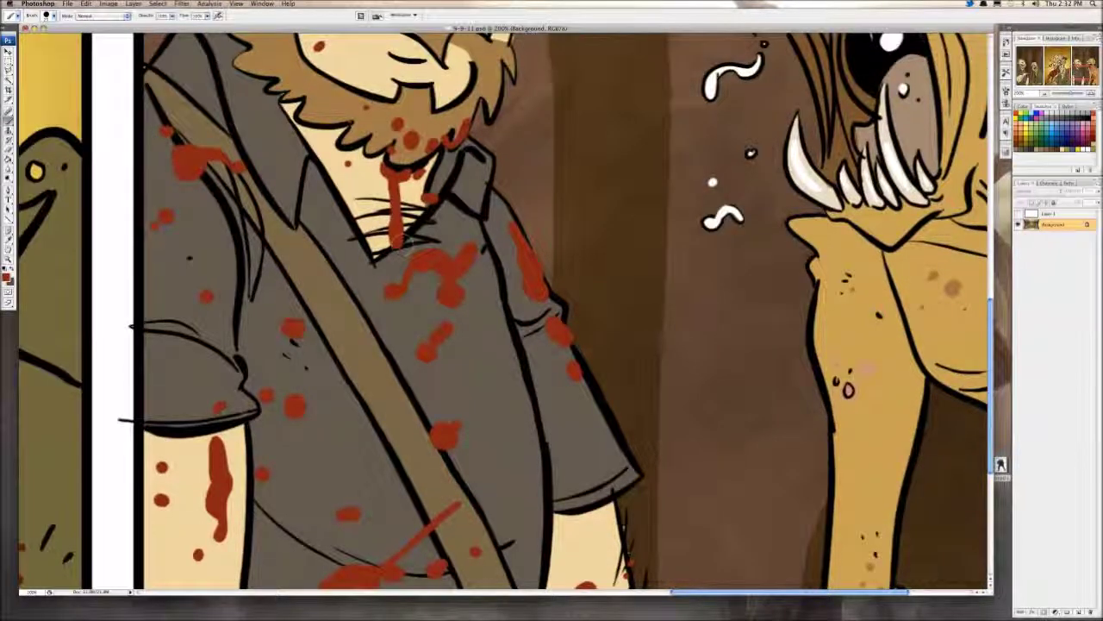
left_click(293, 245)
left_click(277, 277)
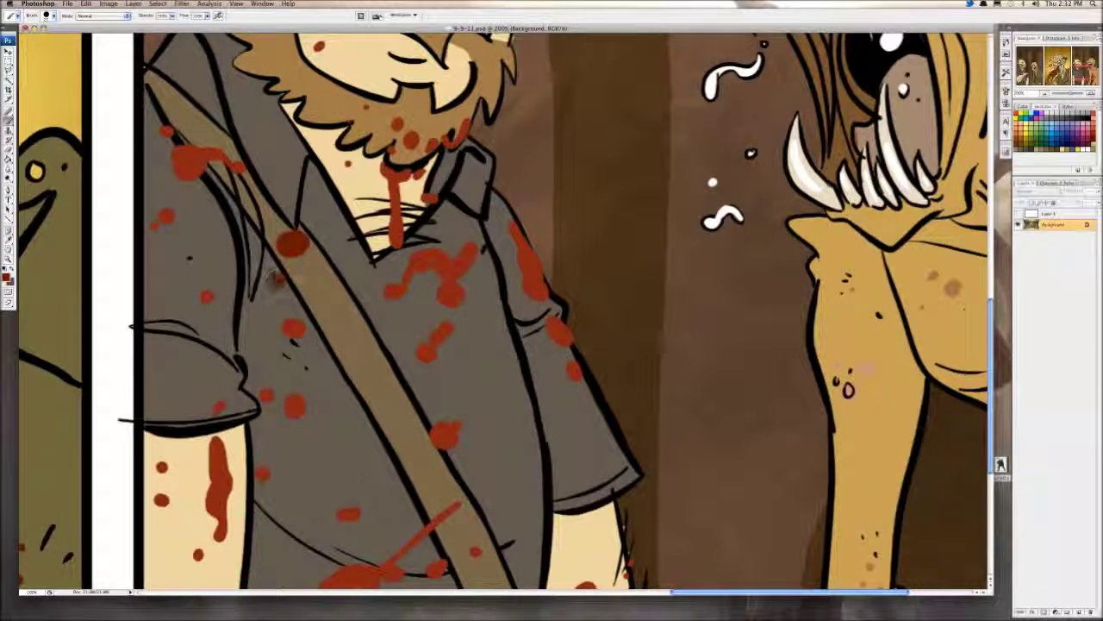
left_click(214, 261)
left_click(191, 264)
Step: Mix an orange-brown foreground colour and paint gore spots on the man's chest, the side of his beard and his hair
left_click(1023, 107)
mouse_move(1043, 129)
left_mouse_down()
mouse_move(1075, 119)
mouse_move(1052, 129)
left_mouse_up()
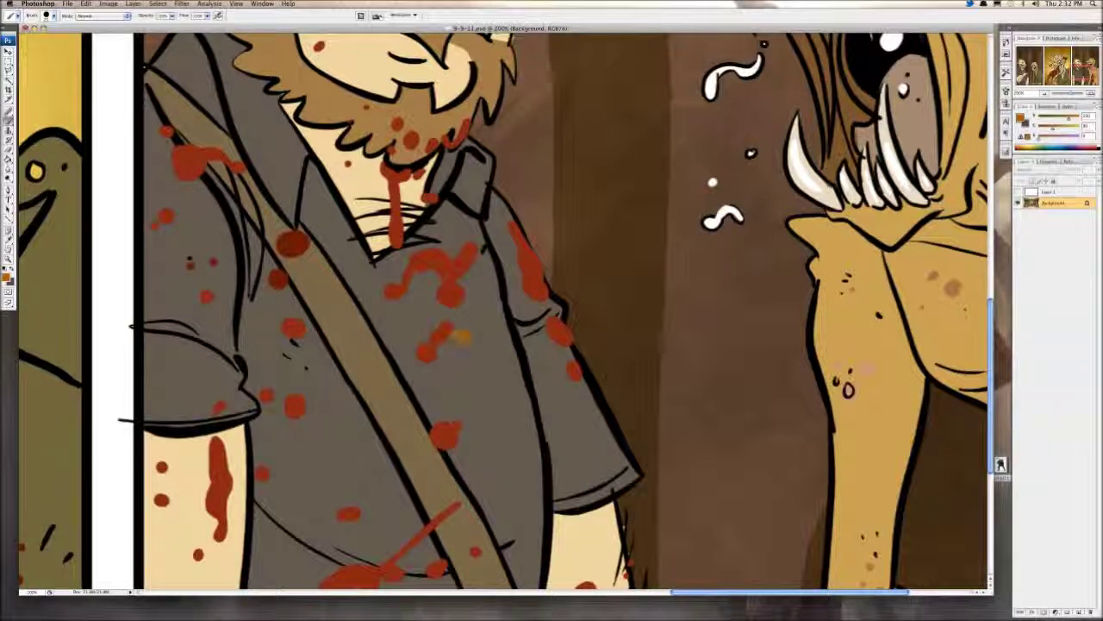
scroll(408, 324, "up", 5)
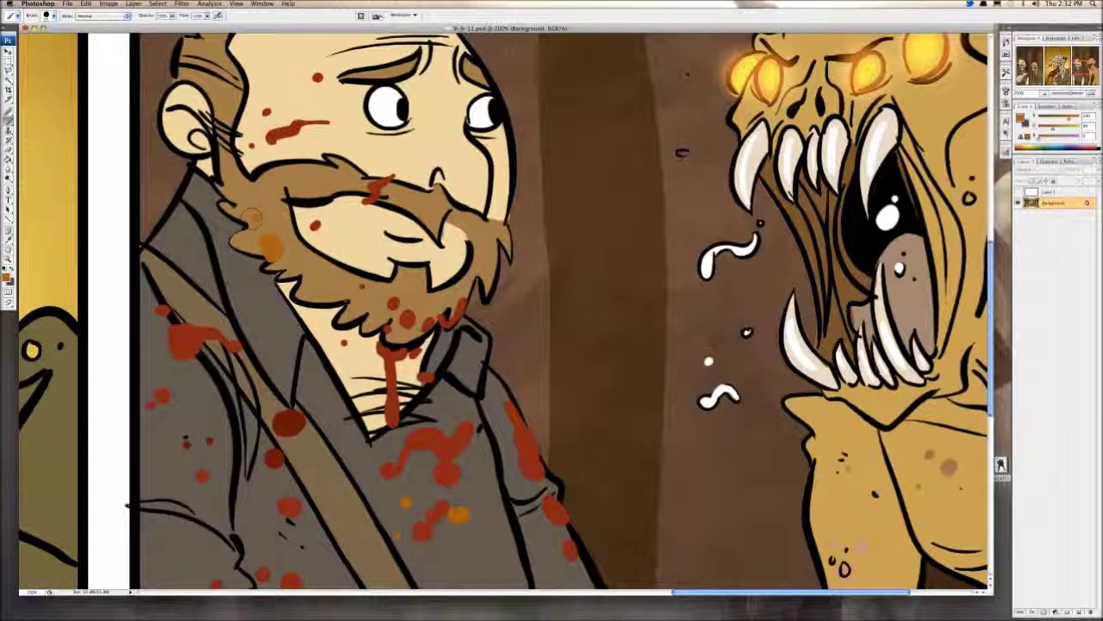
left_click_drag(293, 172, 275, 297)
left_click_drag(226, 146, 188, 129)
left_click(167, 143)
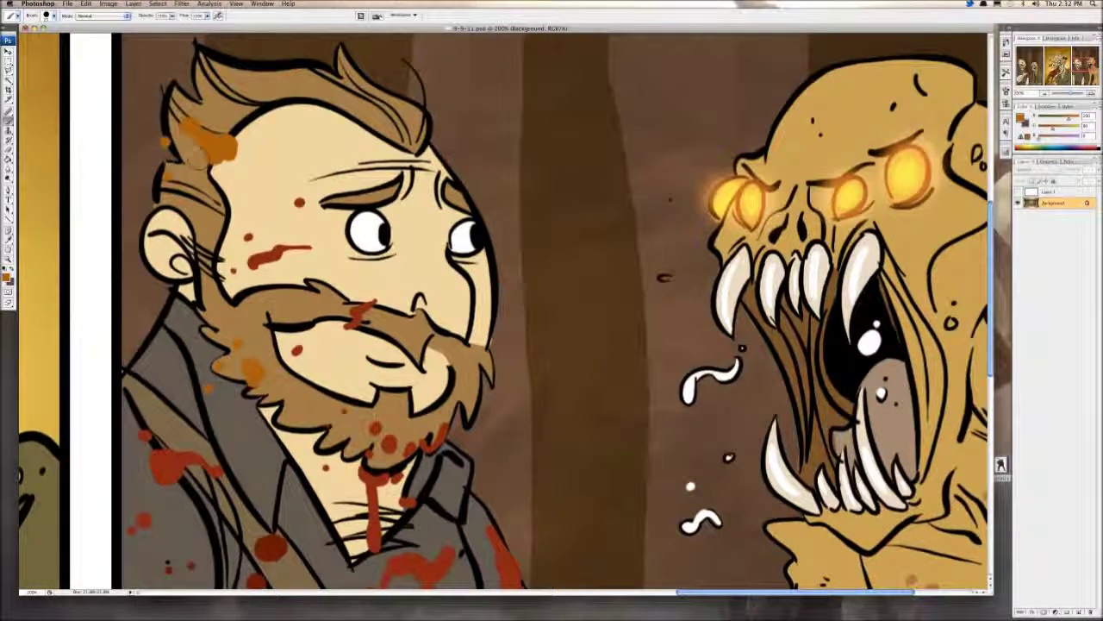
Step: Paint orange-brown spots on the man's forehead, temple and the skin beside his mouth
left_click(303, 140)
left_click(294, 221)
left_click(256, 220)
left_click_drag(350, 348, 338, 370)
left_click(321, 362)
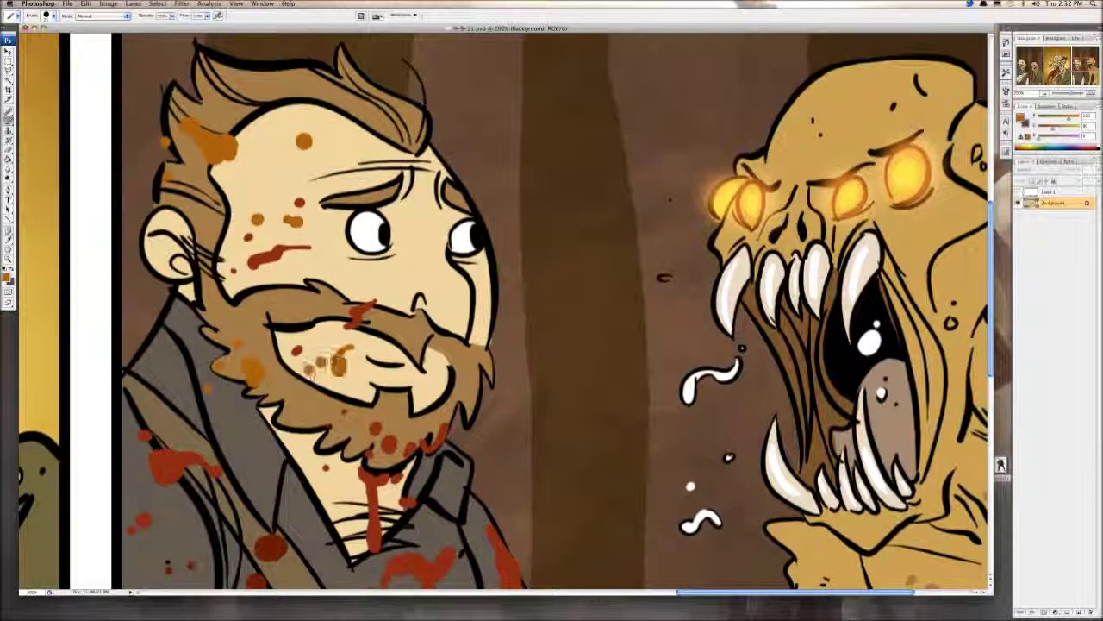
left_click(309, 370)
Step: Paint orange-brown splatter along the front of the beard with a hanging drip, plus drops under the beard and on the neck
left_click(429, 417)
left_click_drag(466, 354, 475, 368)
mouse_move(477, 381)
left_mouse_down()
mouse_move(472, 395)
mouse_move(465, 314)
mouse_move(484, 374)
left_mouse_up()
left_click(458, 341)
scroll(464, 399, "down", 3)
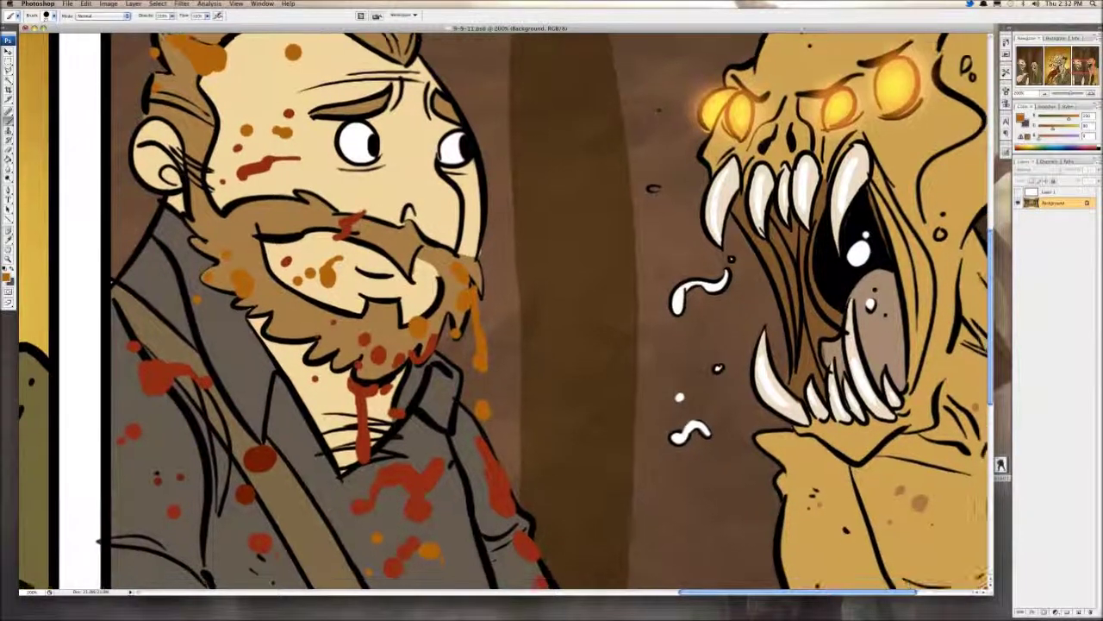
left_click_drag(297, 217, 305, 259)
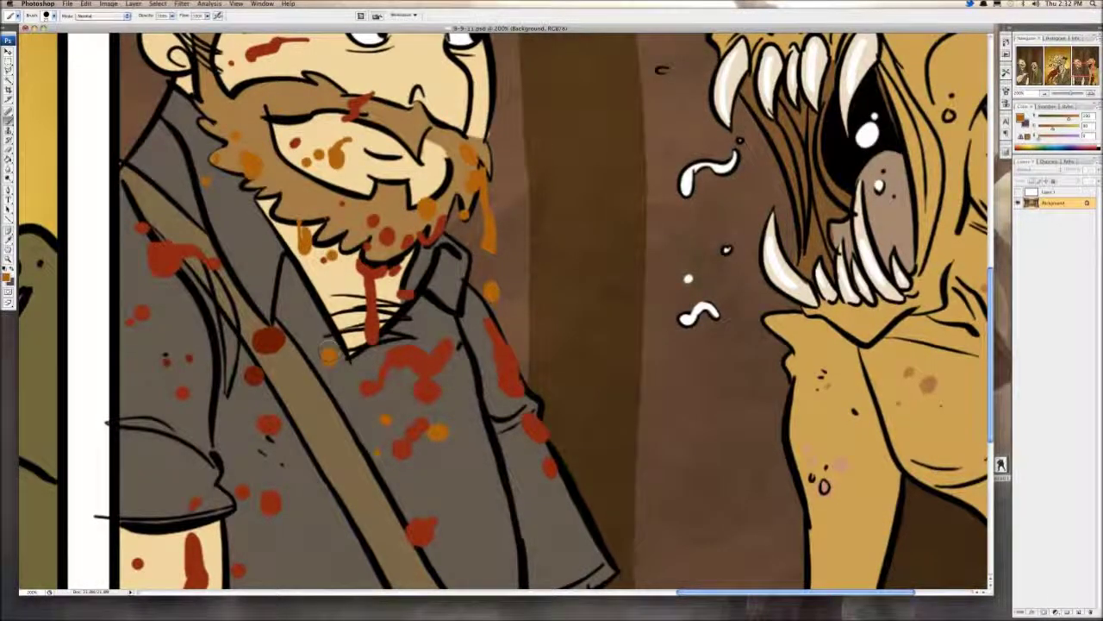
Step: Add orange-brown spots under the man's eye and a splash over his collar and shoulder strap
scroll(305, 258, "up", 4)
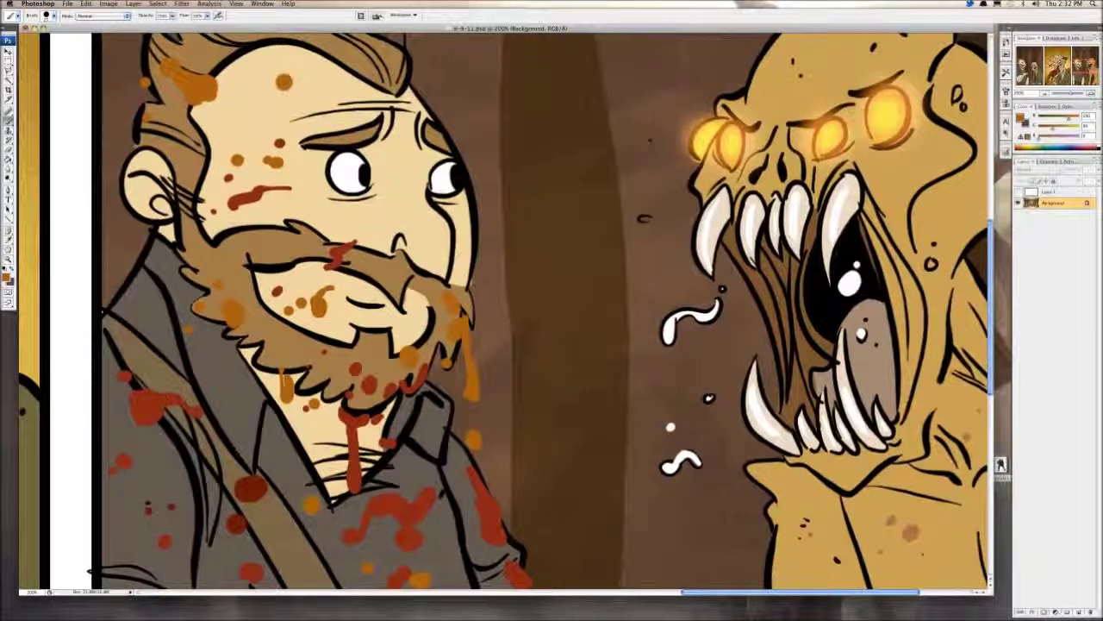
left_click(359, 207)
left_click(326, 207)
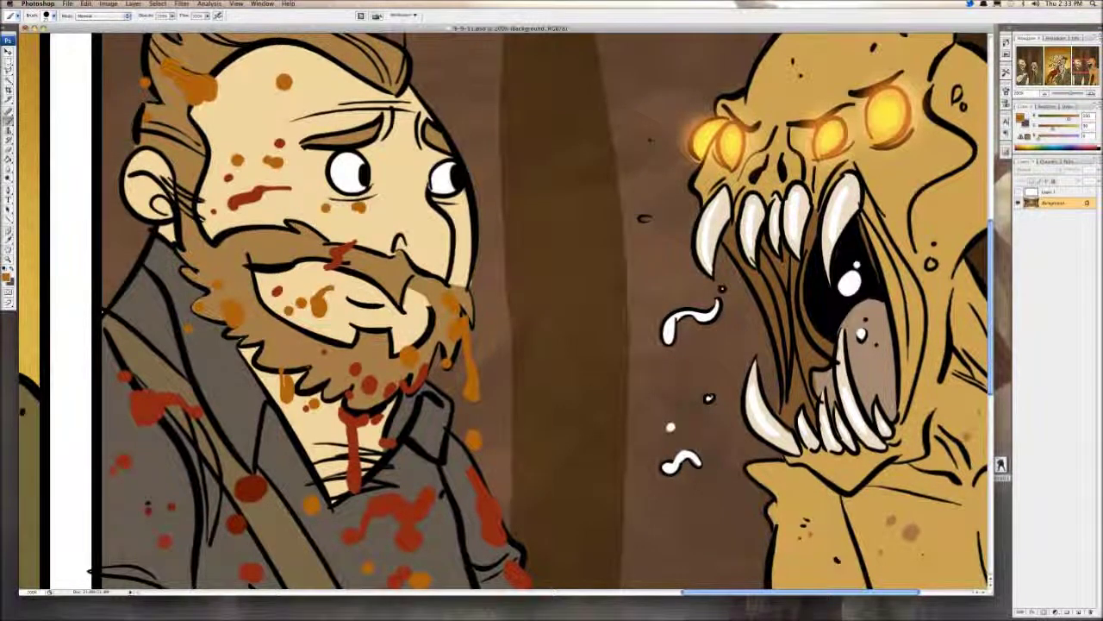
left_click_drag(285, 301, 311, 222)
mouse_move(210, 258)
left_mouse_down()
mouse_move(177, 234)
mouse_move(178, 261)
left_mouse_up()
left_click(162, 253)
Step: Paint a large orange-brown splat across the shirt's chest and bag strap, with drips running down from it
scroll(371, 345, "down", 5)
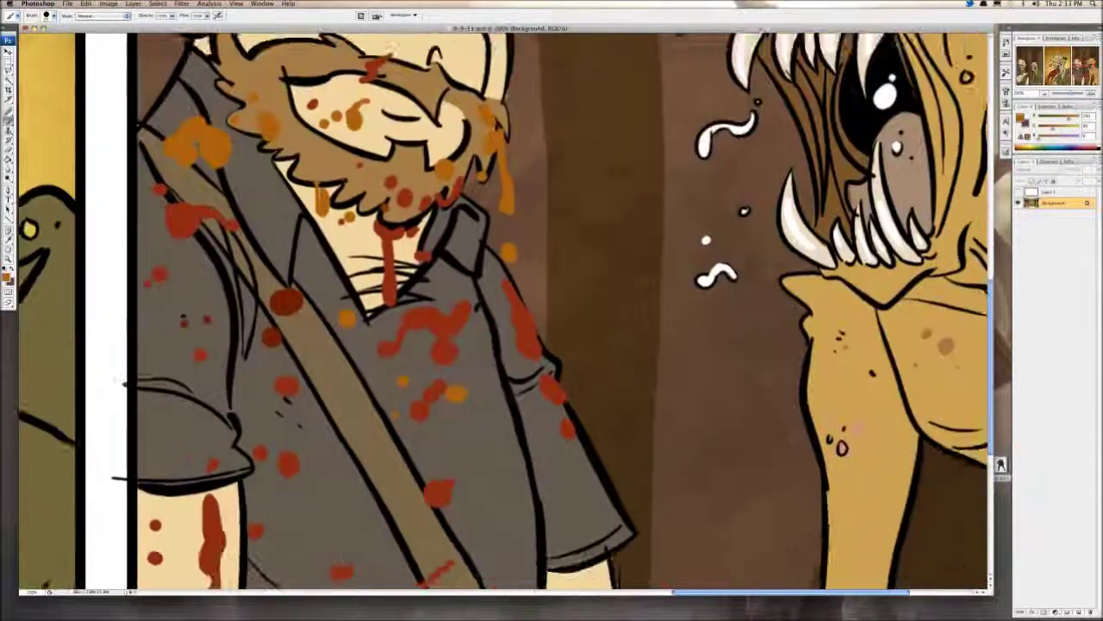
mouse_move(483, 319)
left_mouse_down()
mouse_move(440, 337)
mouse_move(371, 412)
mouse_move(492, 379)
mouse_move(508, 301)
mouse_move(392, 310)
mouse_move(394, 322)
left_mouse_up()
mouse_move(478, 290)
left_mouse_down()
mouse_move(503, 269)
mouse_move(497, 249)
left_mouse_up()
left_click_drag(500, 414, 501, 260)
left_click_drag(511, 302, 513, 317)
left_click_drag(489, 260, 489, 270)
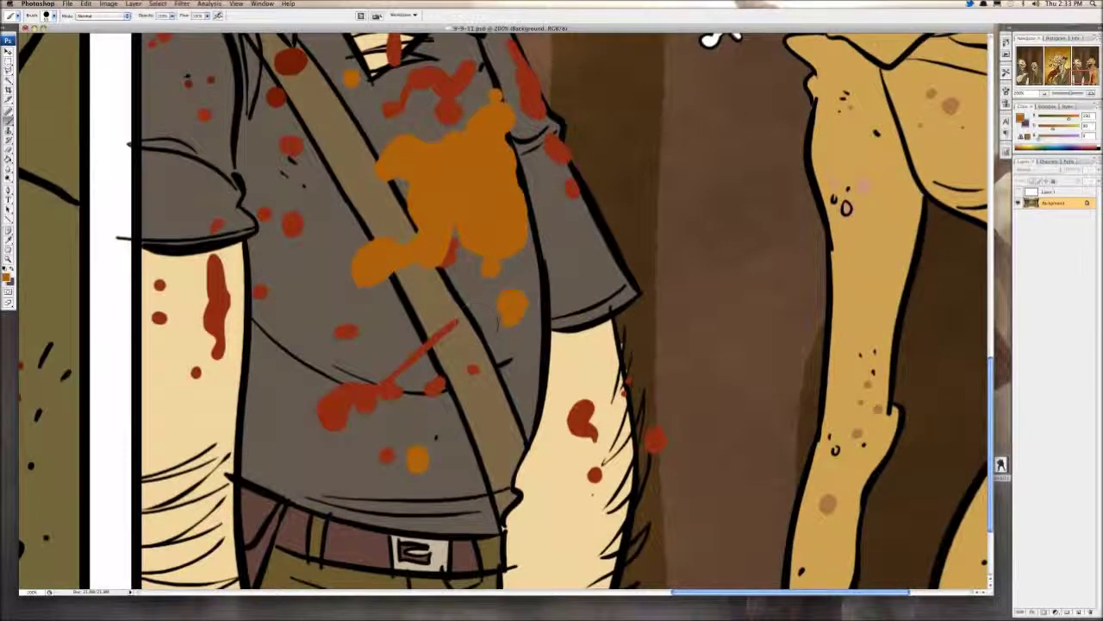
Step: Paint orange-brown splatter over the man's near forearm, and show the white overlay layer again
scroll(485, 266, "down", 3)
left_click_drag(280, 344, 231, 470)
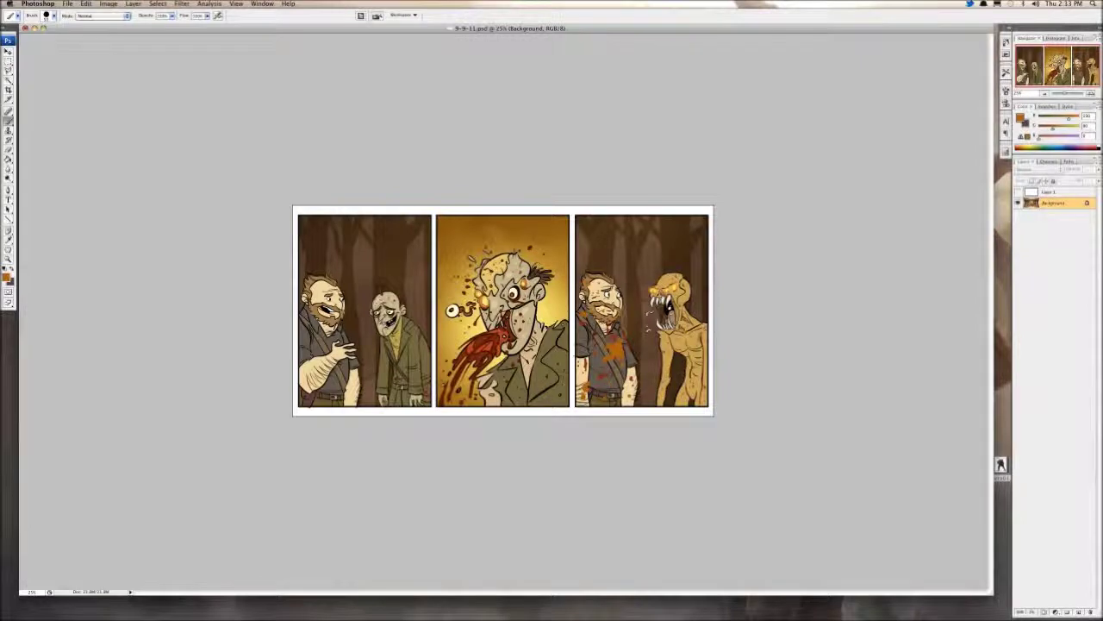
left_click(1018, 193)
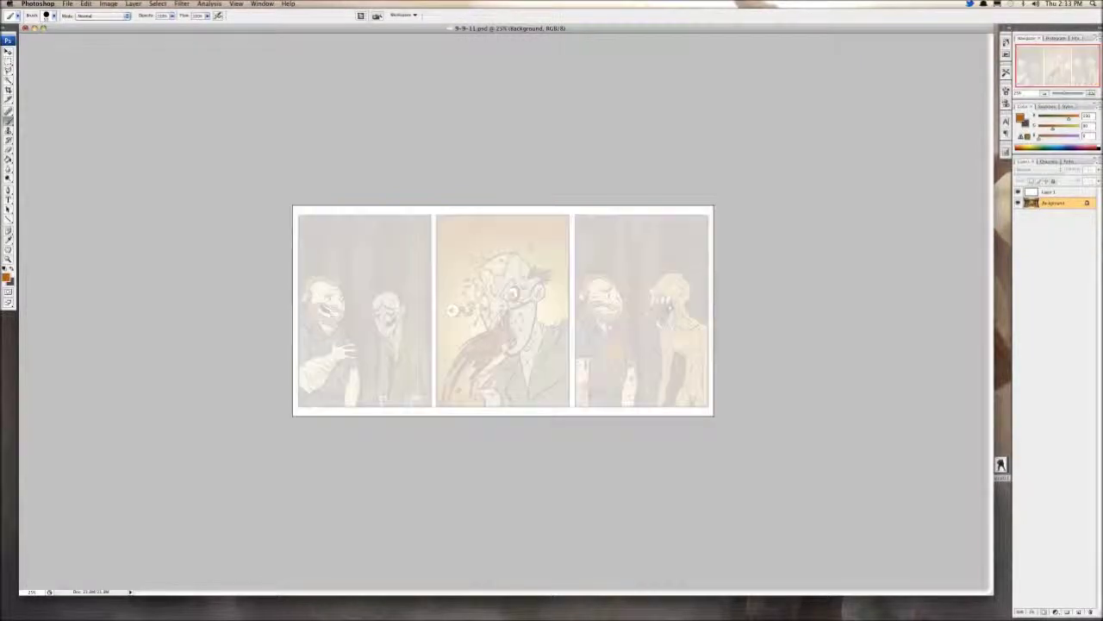
Step: Switch to Chrome and open Gmail from the most visited sites
left_click(458, 594)
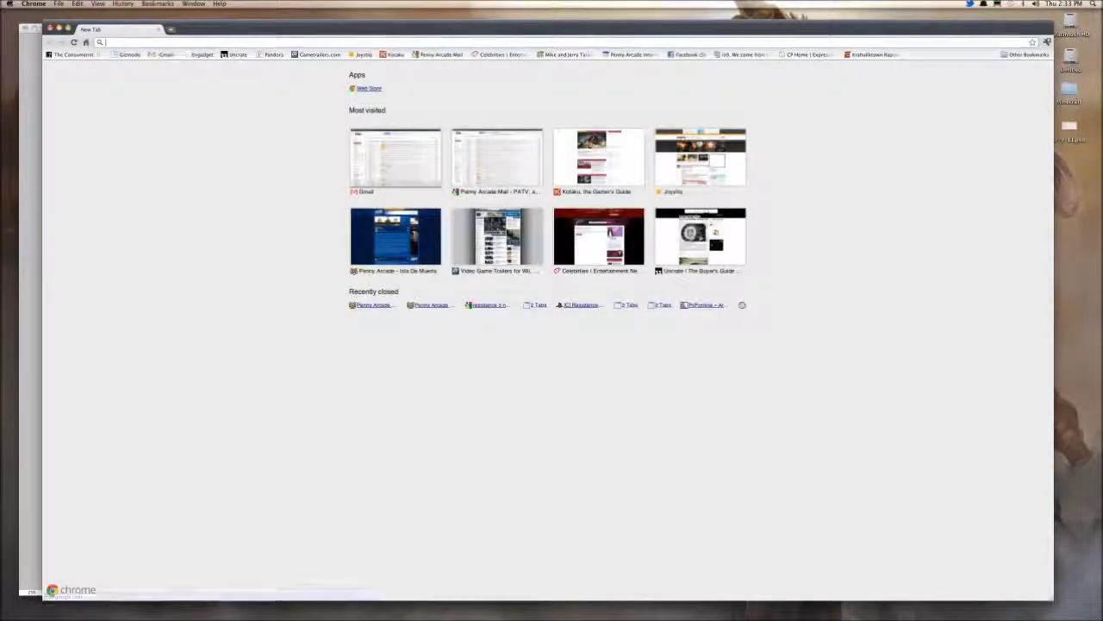
left_click(396, 159)
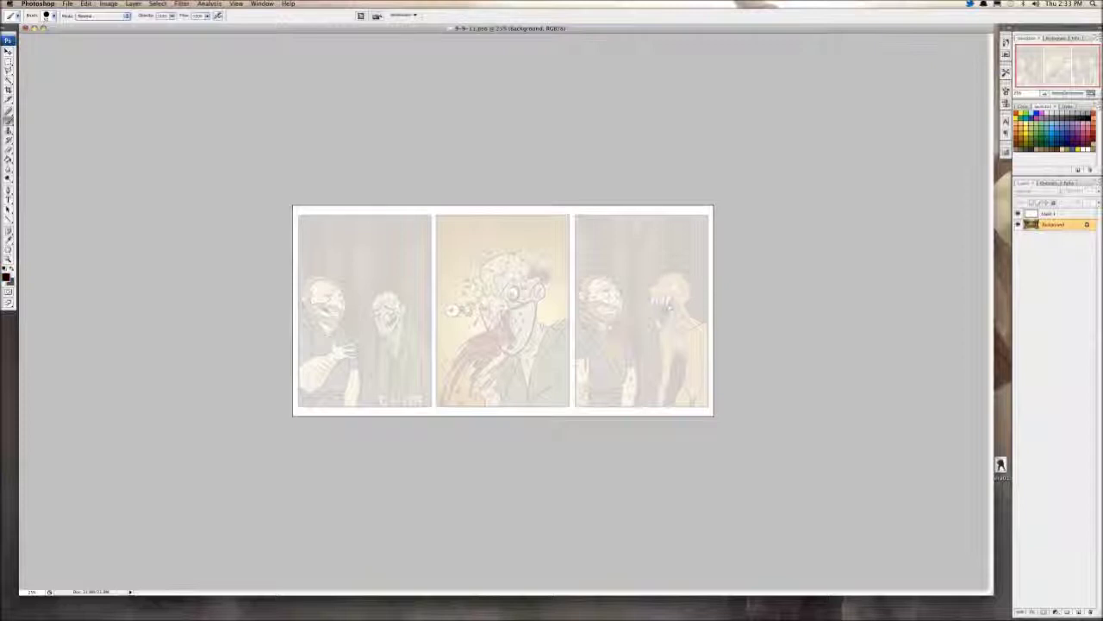
Step: Add a text line across the first panel's upper area reading "Whoa there, friend. This here is a clean settlement."
key("super+plus")
key("super+plus")
key("super+plus")
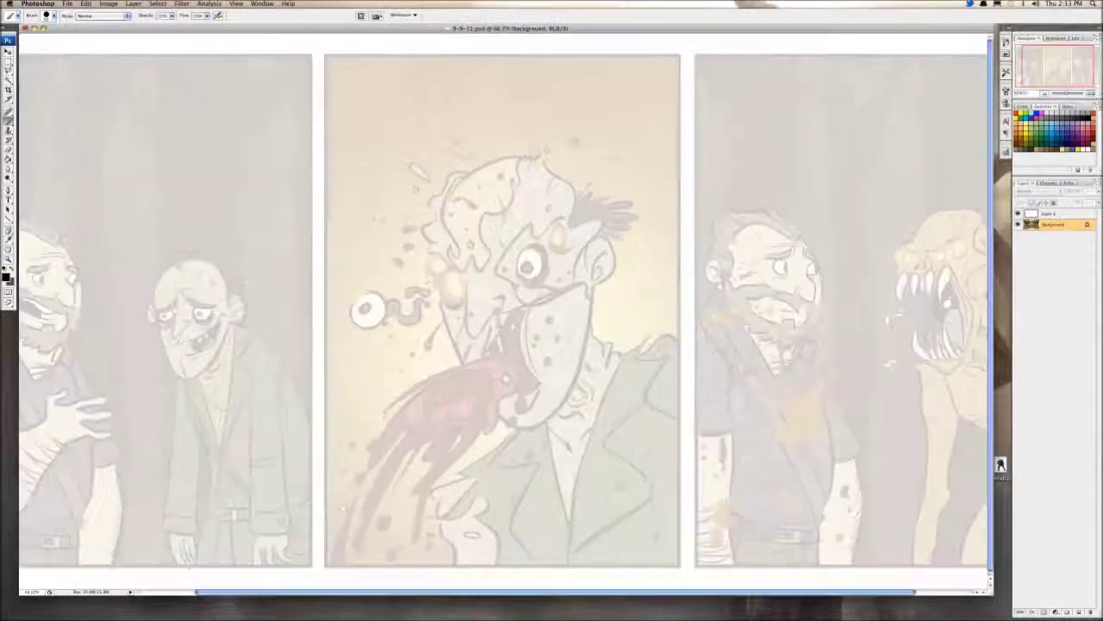
left_click_drag(793, 248, 871, 243)
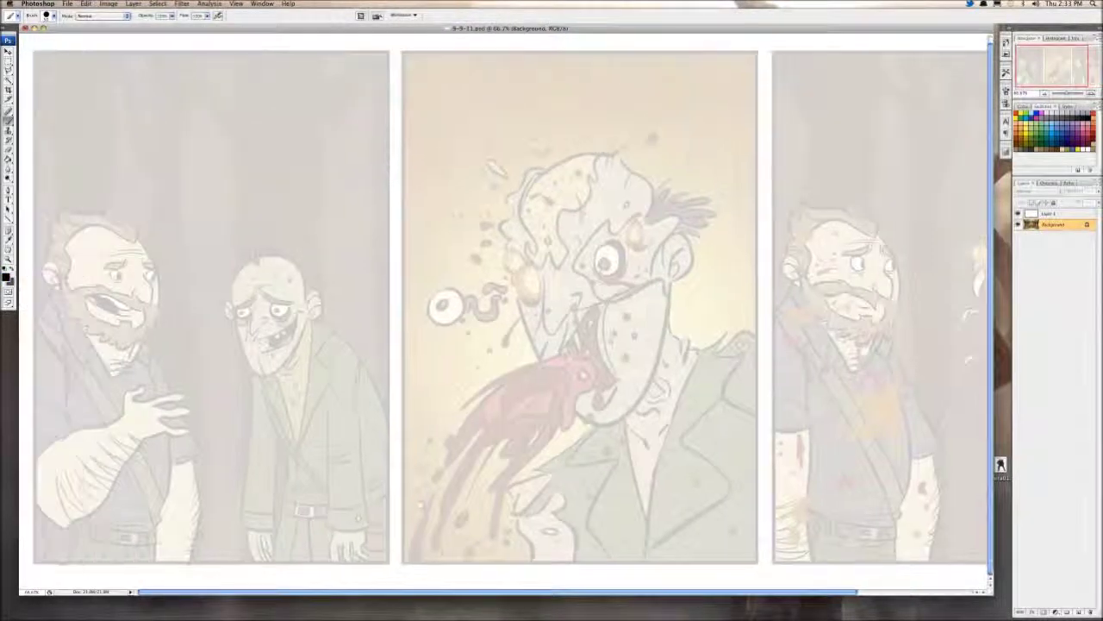
key("t")
key("t")
left_click(291, 128)
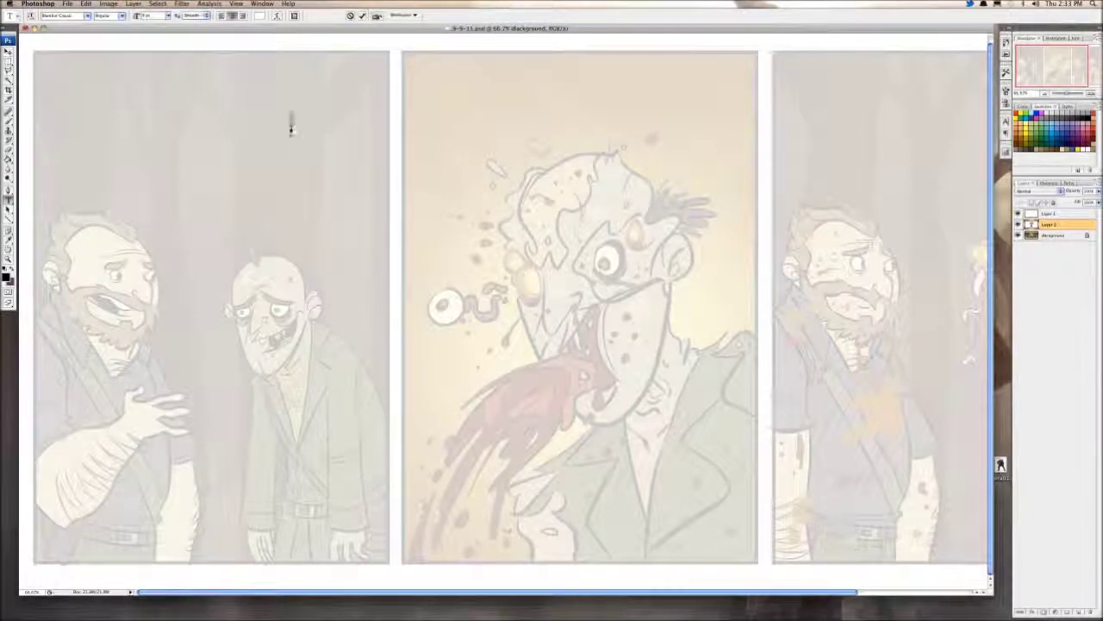
type("Whoa there, Friend. This here is a clean settlement.")
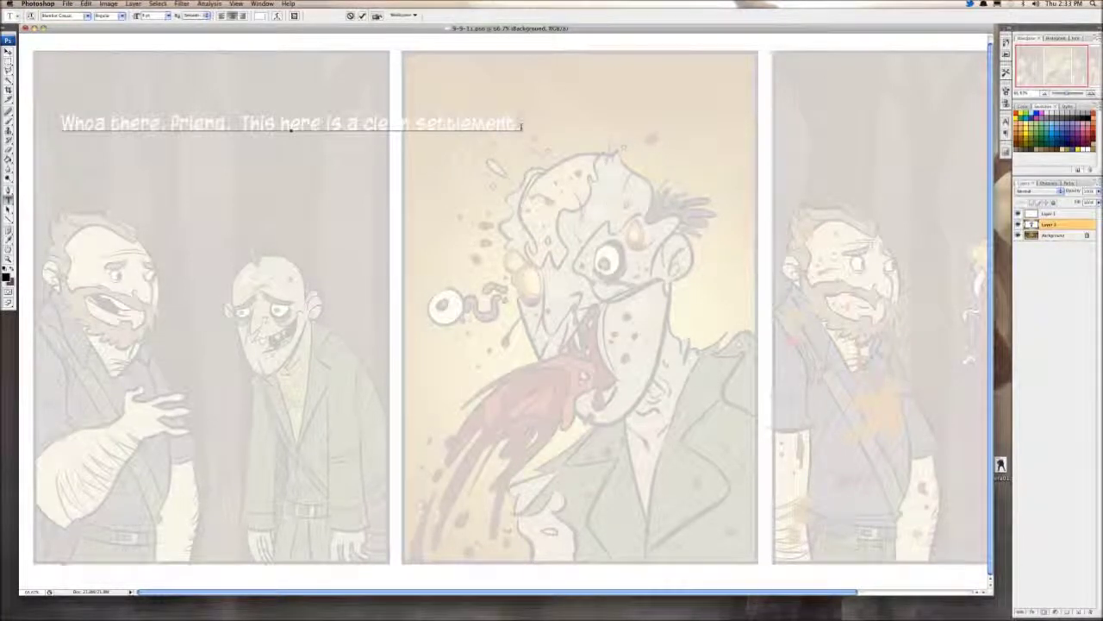
Step: Recolour the dialogue line black and raise its text layer above the white overlay layer
left_click_drag(521, 126, 60, 126)
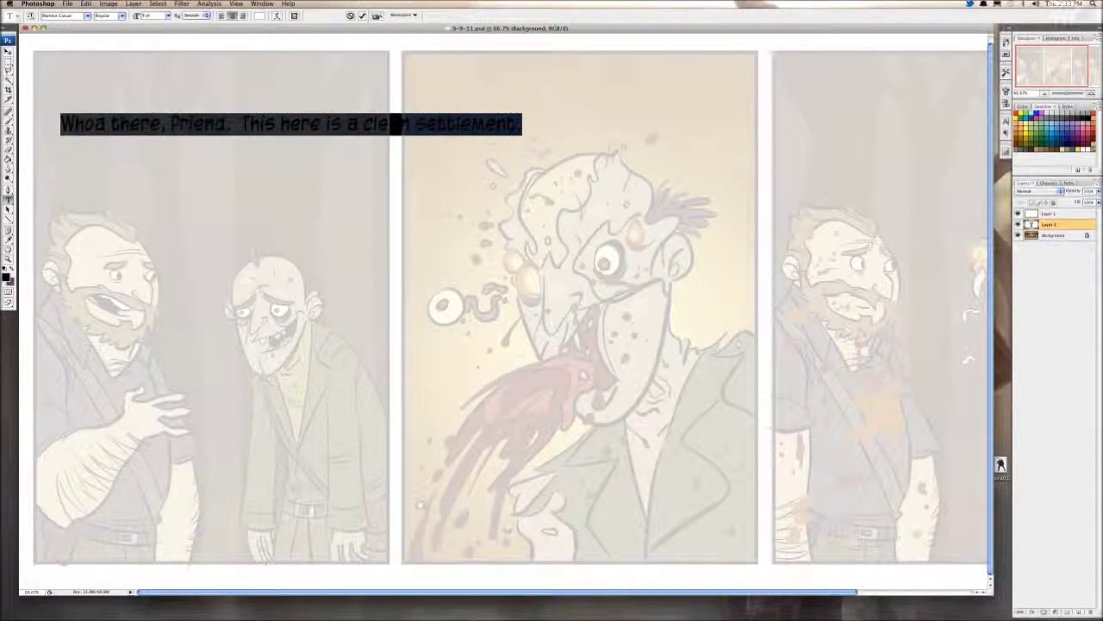
left_click(259, 16)
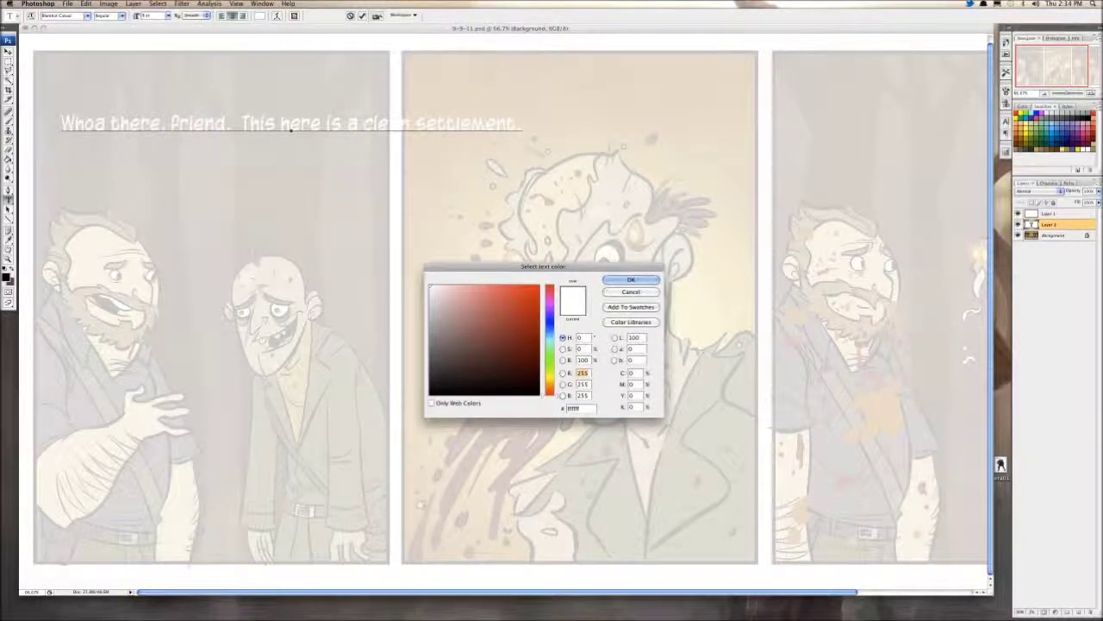
left_click(433, 393)
left_click(631, 279)
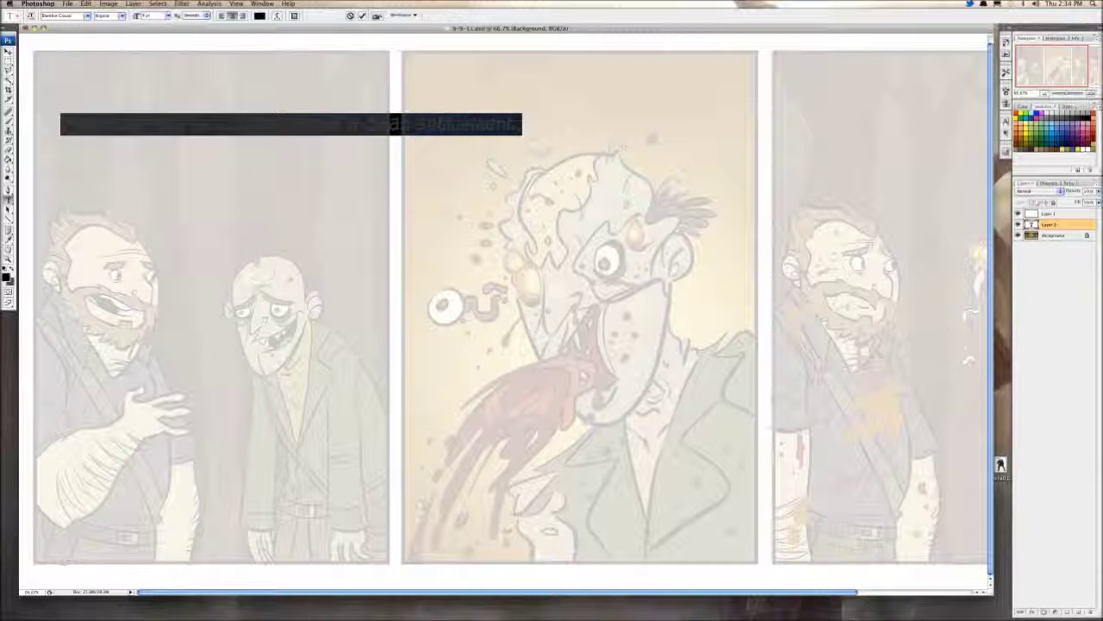
left_click(243, 123)
left_click_drag(519, 126, 57, 126)
left_click(320, 125)
key("super+Return")
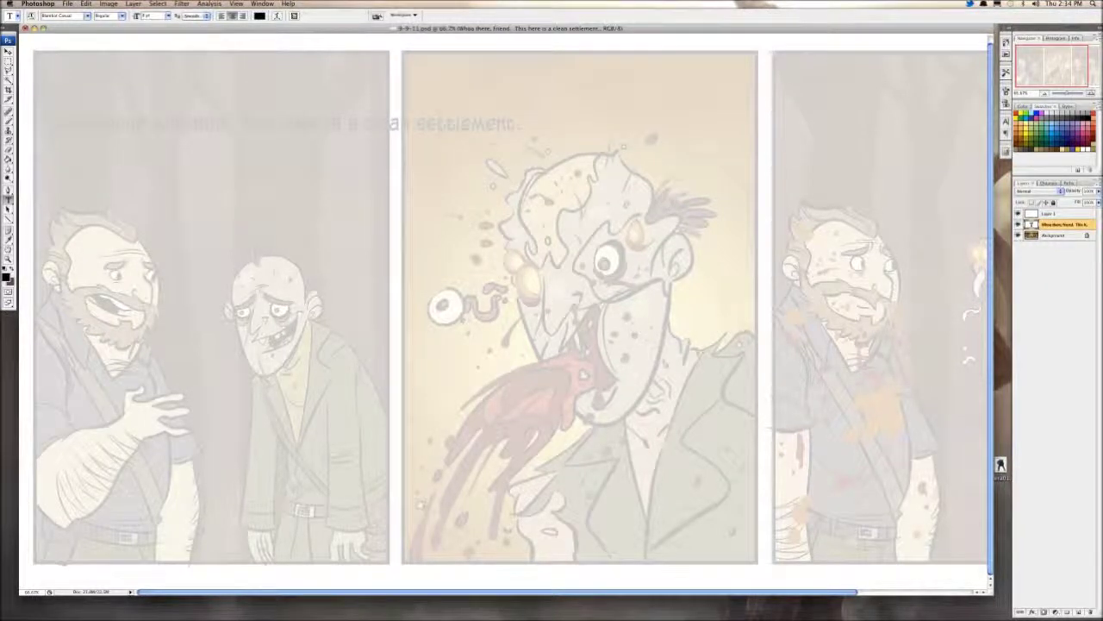
key("super+bracketright")
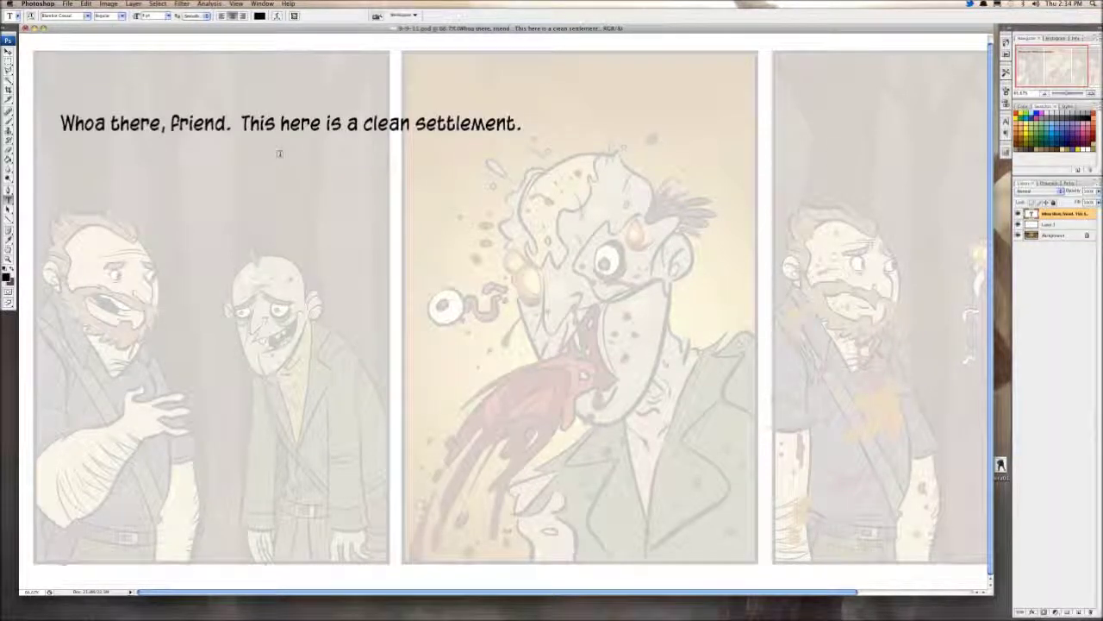
Step: Break the dialogue into three lines after "friend." and "clean", and move it to the first panel's upper left, above the bearded man
left_click(242, 125)
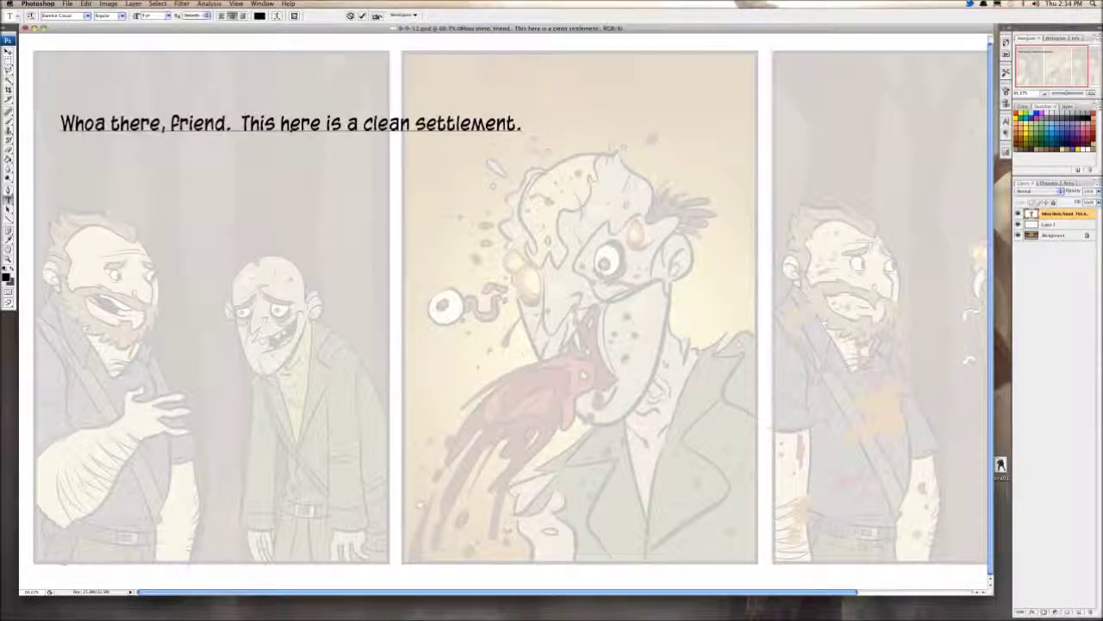
key("BackSpace")
key("BackSpace")
key("Return")
key("BackSpace")
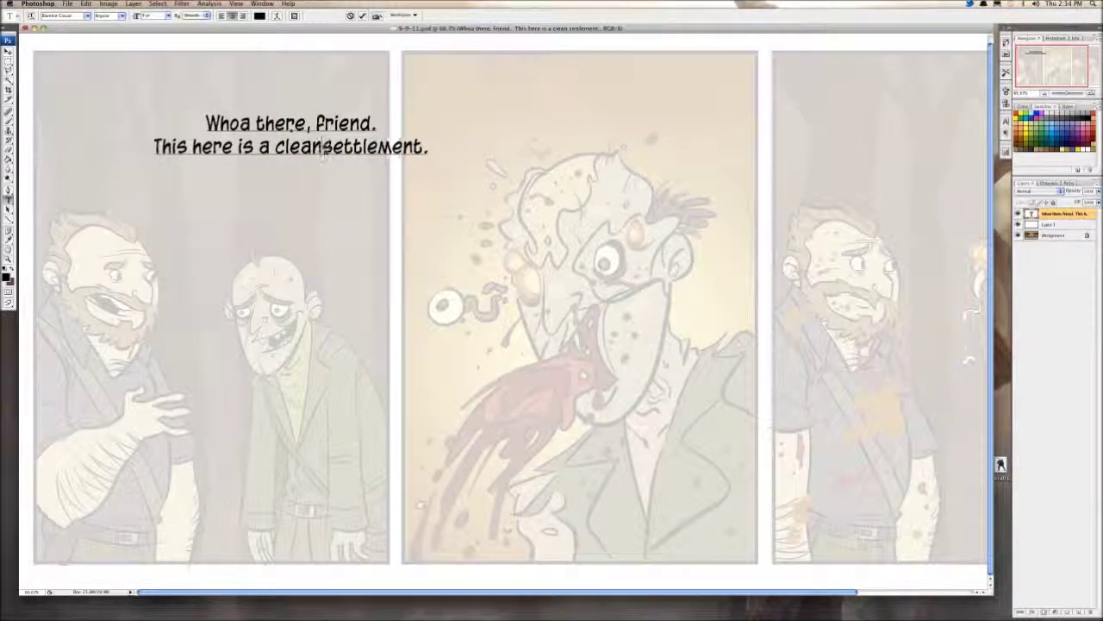
key("Return")
key("super+Return")
key("v")
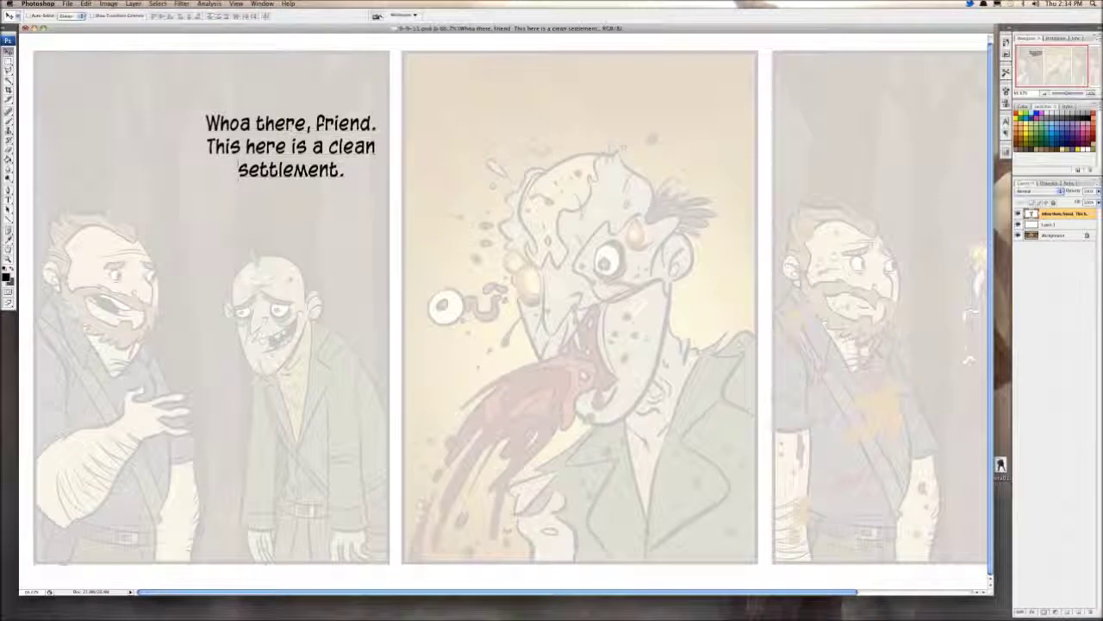
left_click_drag(238, 170, 96, 103)
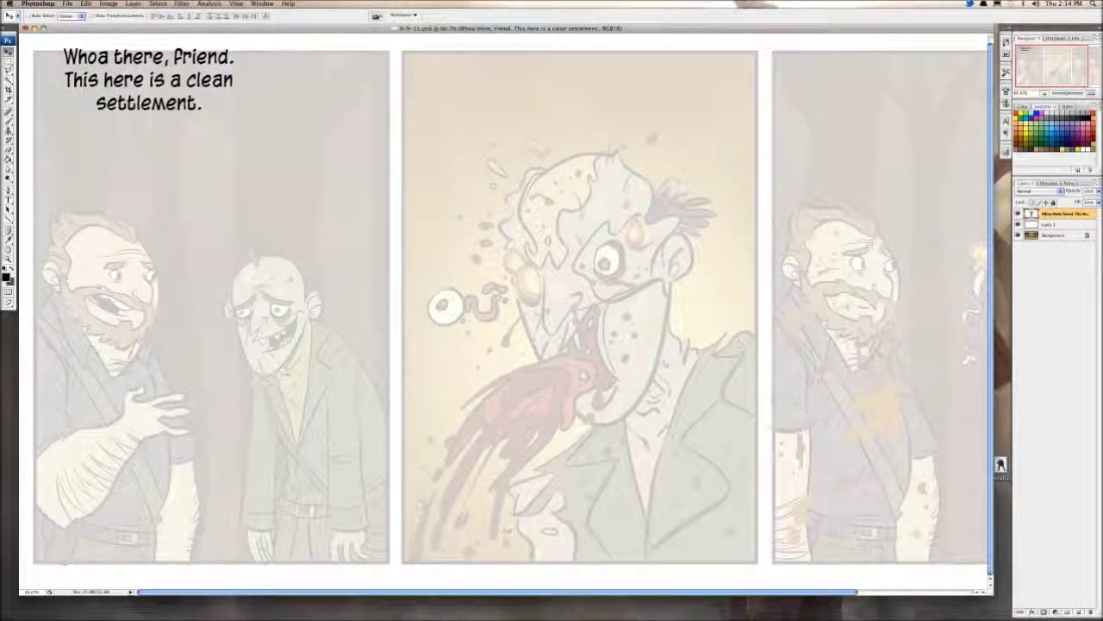
Step: Below the first dialogue, add a new text containing "look like you might have some of that chi-<i>mera</i> virus."
key("super+Tab")
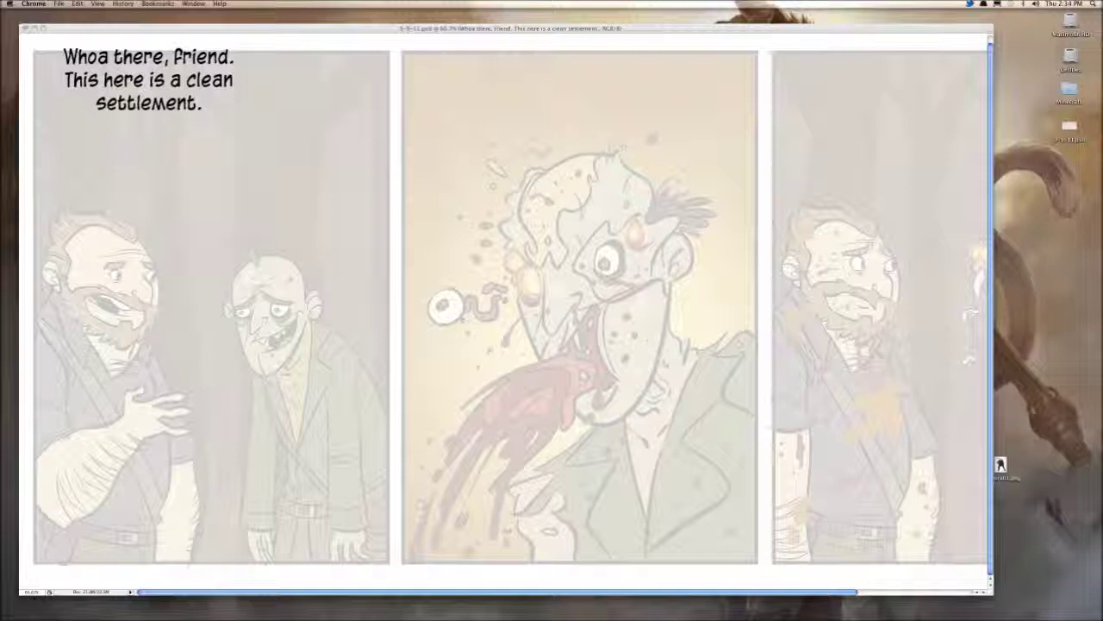
key("super+Tab")
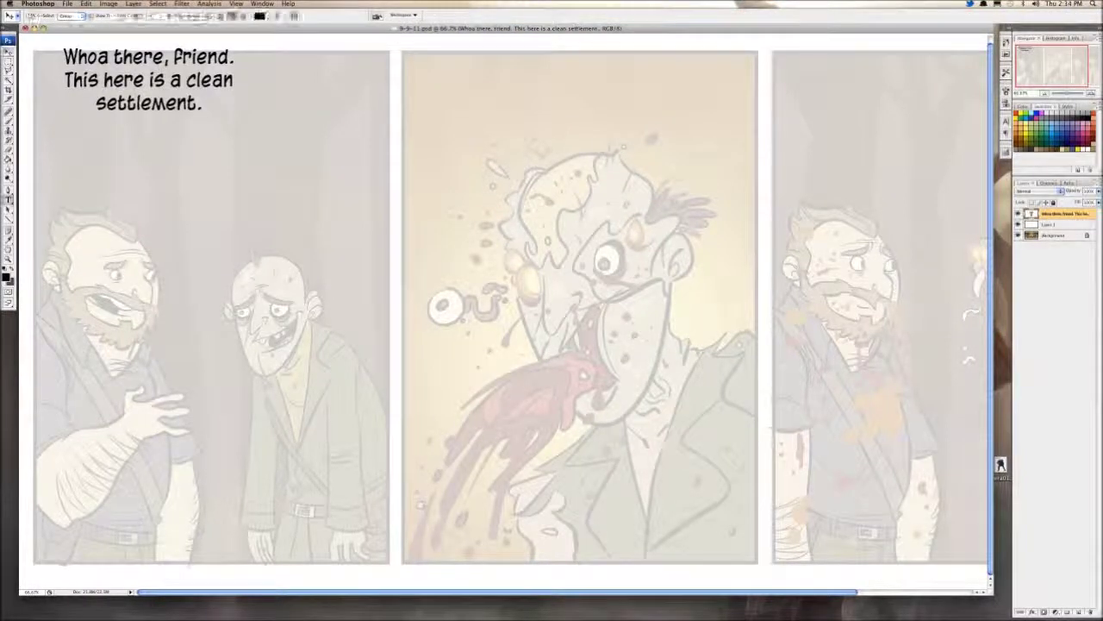
left_click(236, 153)
type("like you might have some of that chi-<i>mera</i> virus.")
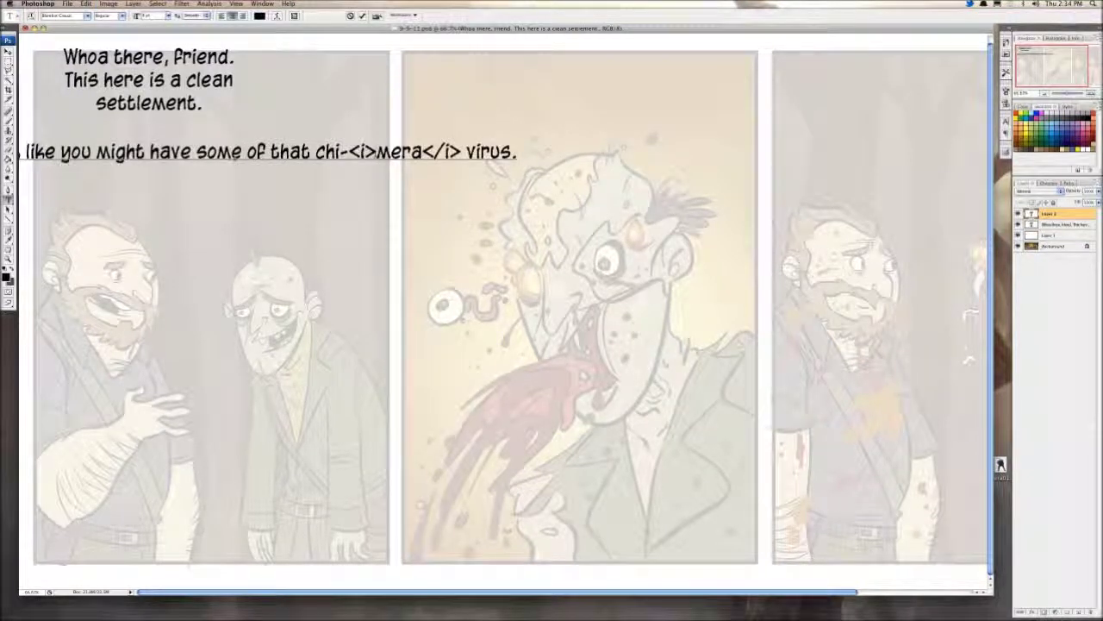
Step: Remove the opening and closing italic tags around "mera" in the new dialogue line so it reads "chi-mera virus."
left_click(377, 152)
key("BackSpace")
key("BackSpace")
key("BackSpace")
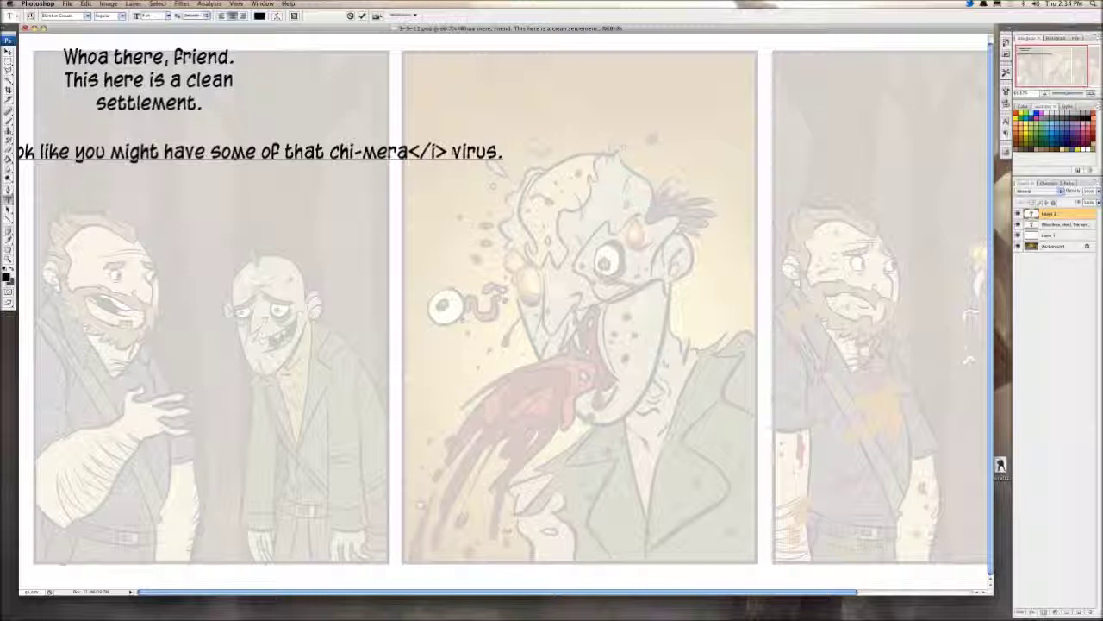
double_click(448, 152)
left_click(446, 152)
key("BackSpace")
key("BackSpace")
key("BackSpace")
key("BackSpace")
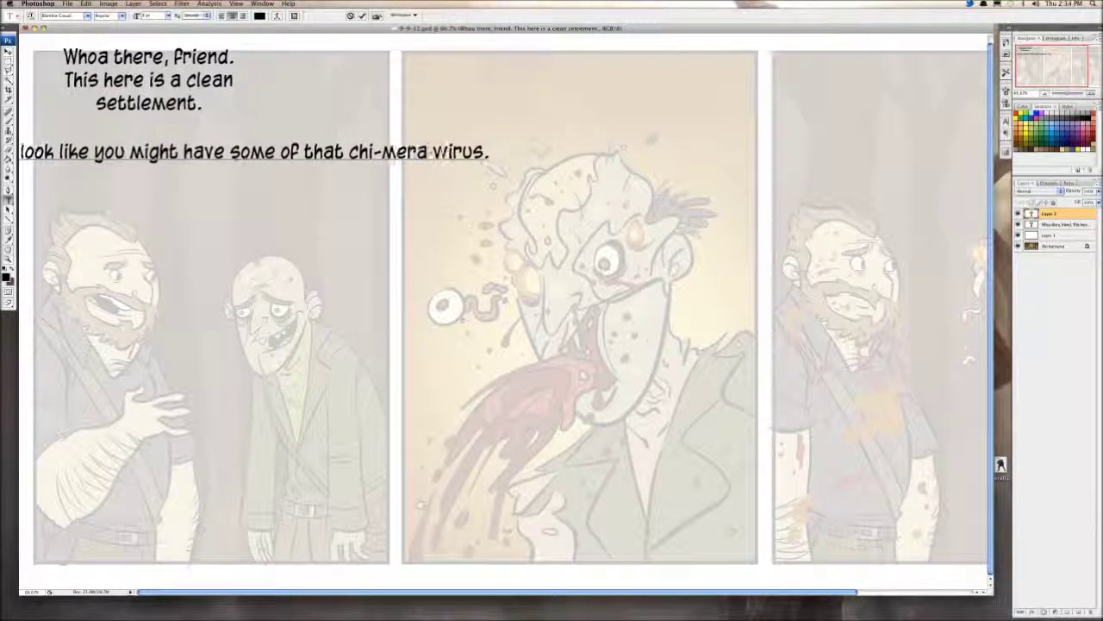